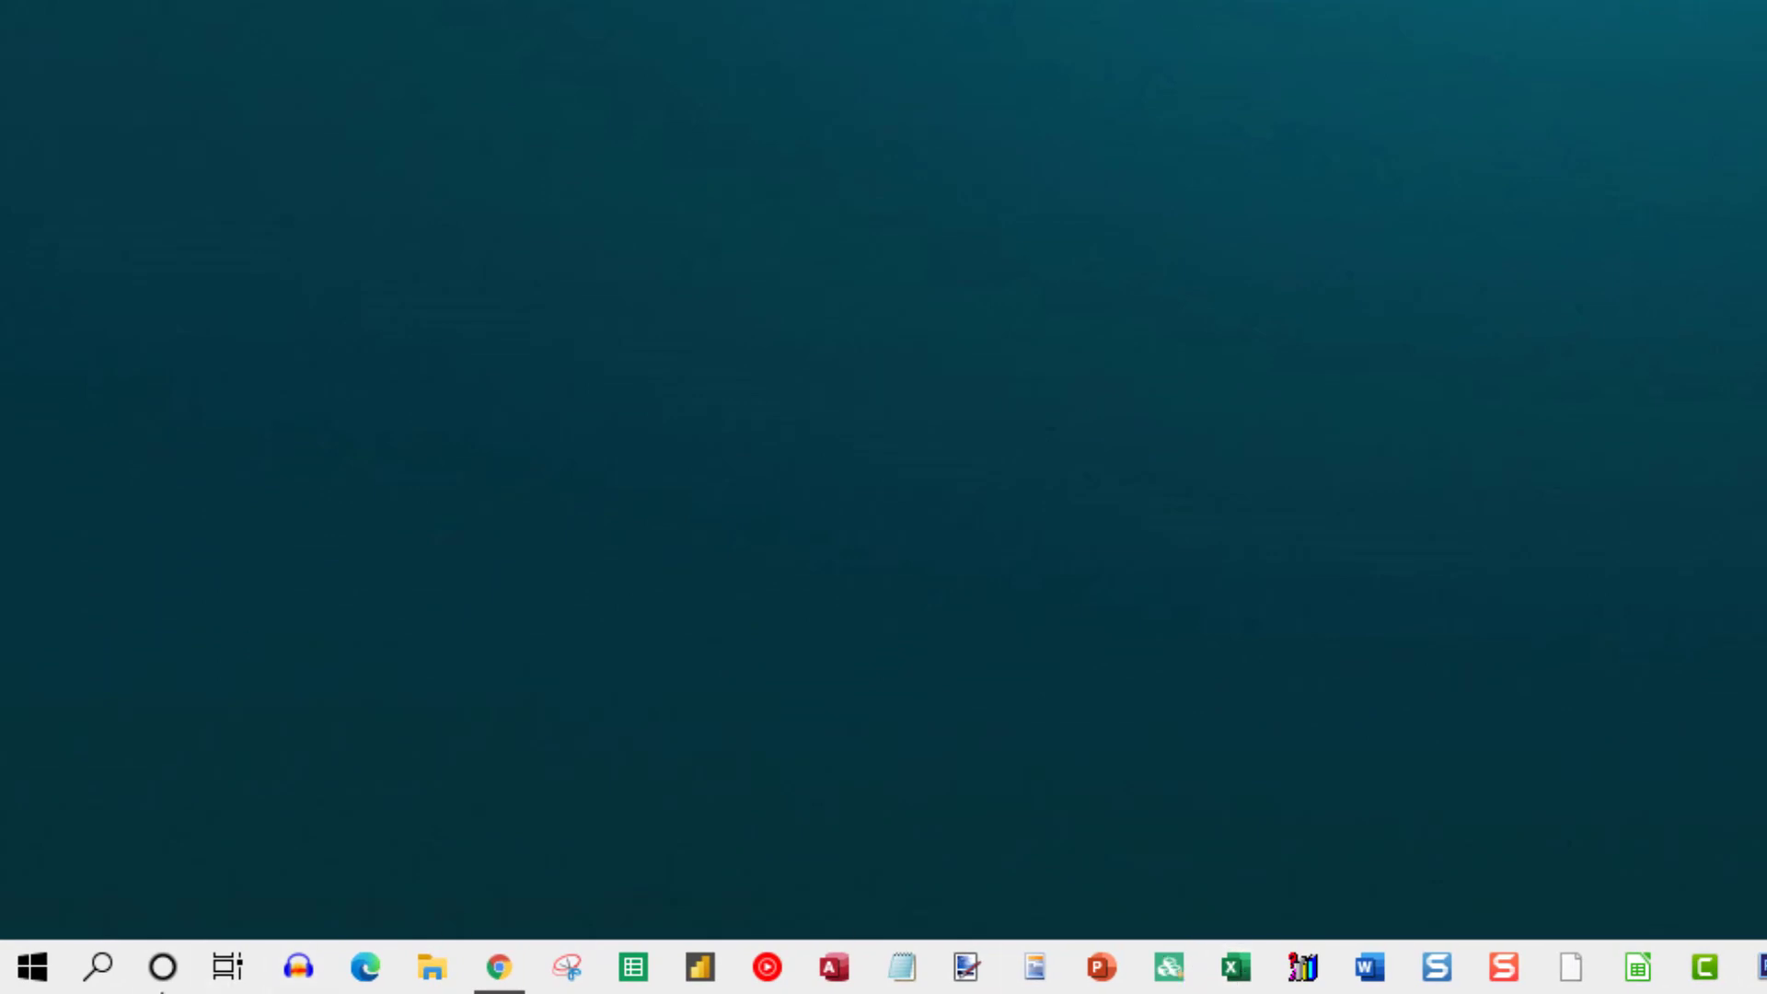
Search the Start menu for 'excel' and launch Excel from the best-match result.
{"action": "left_click", "coordinate": [35, 978]}
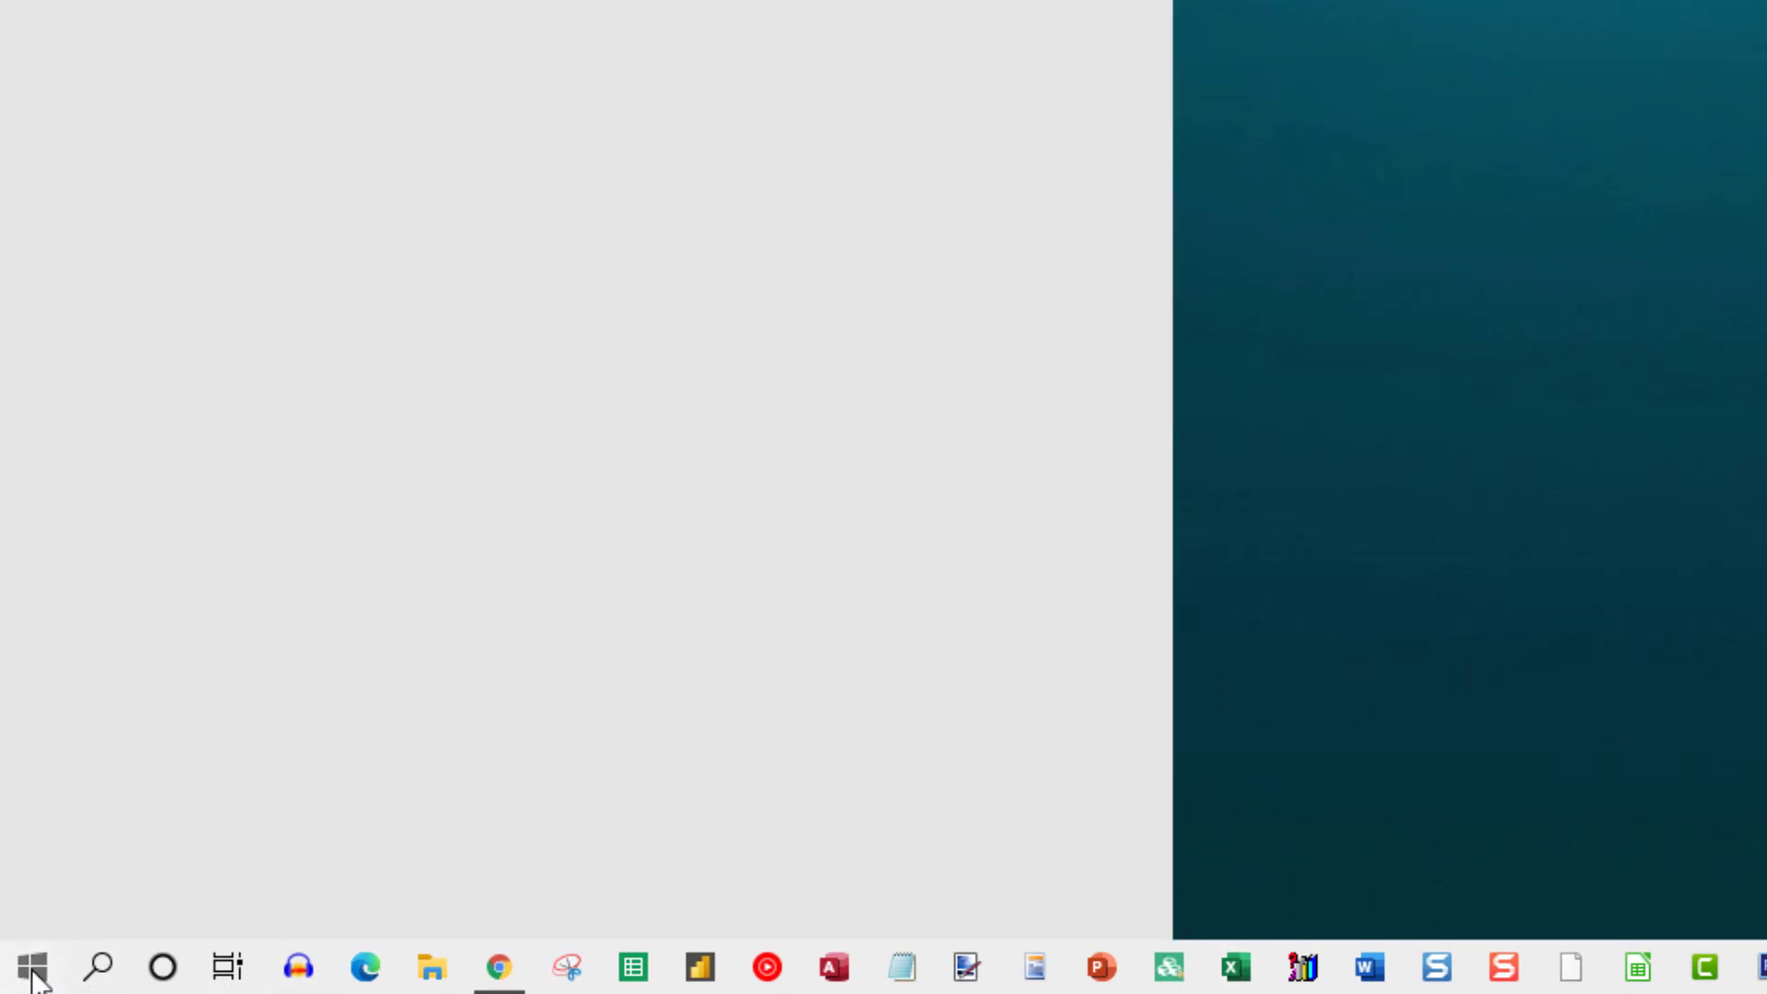
{"action": "scroll", "coordinate": [981, 381], "scroll_direction": "down", "scroll_amount": 5}
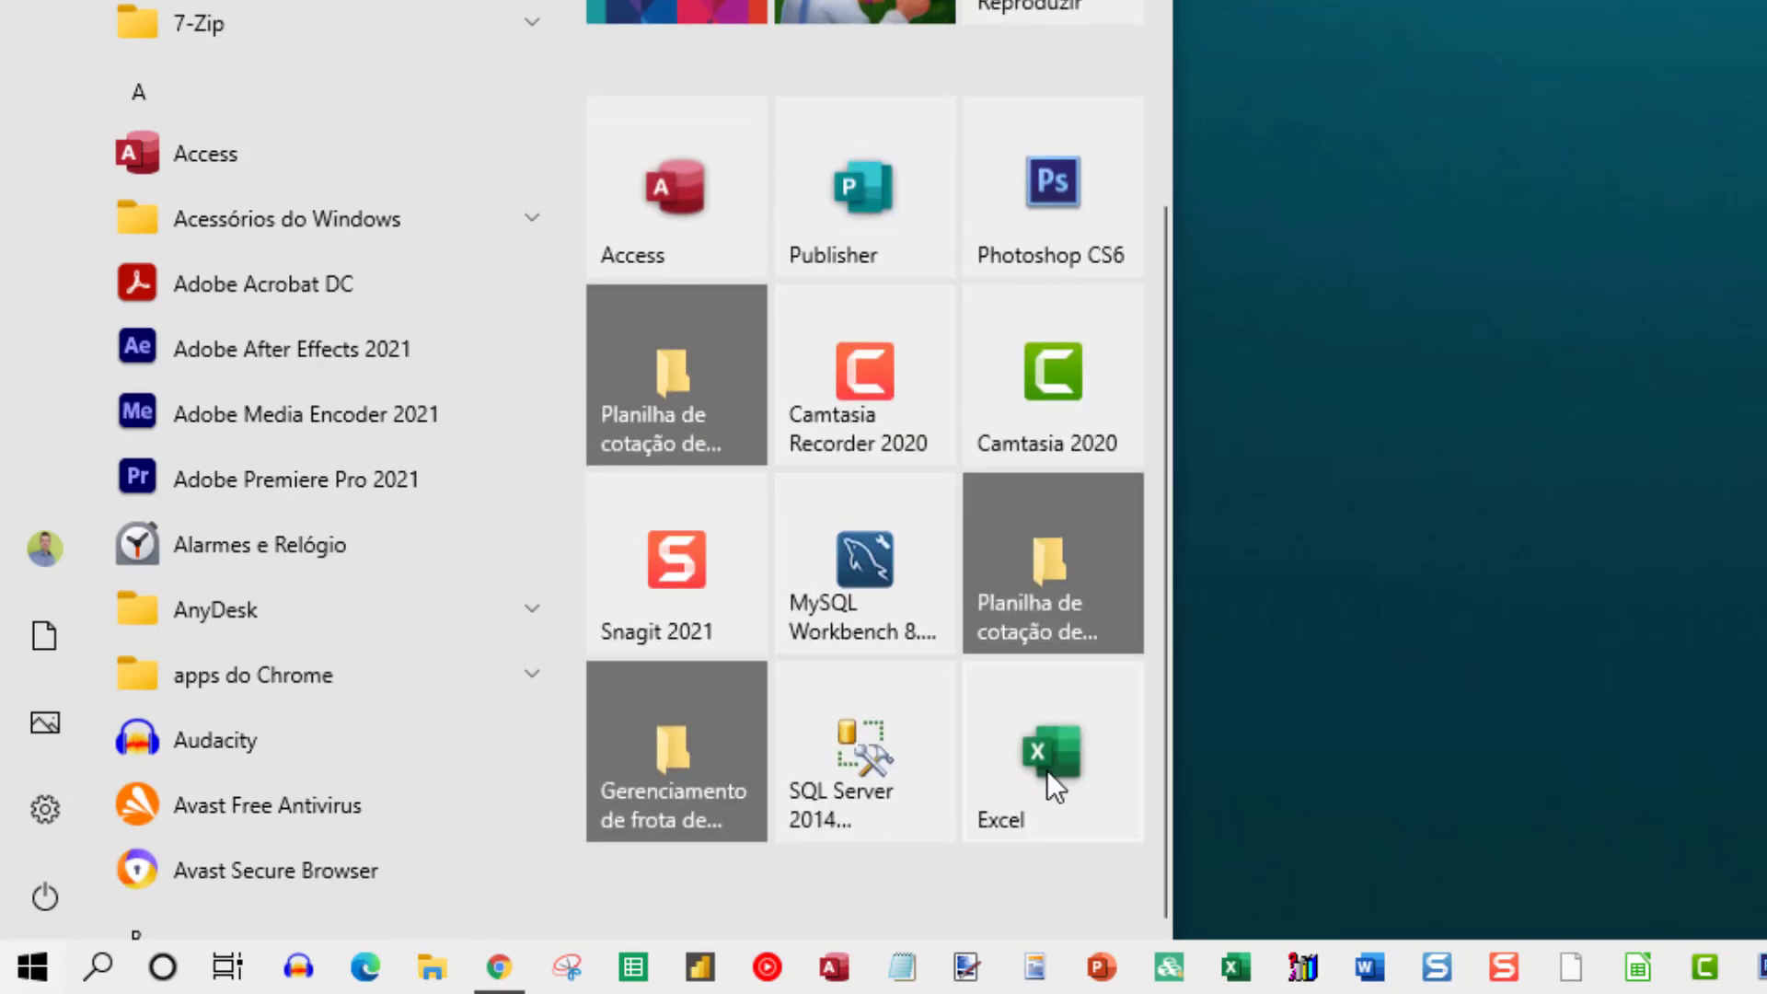
{"action": "type", "text": "exce"}
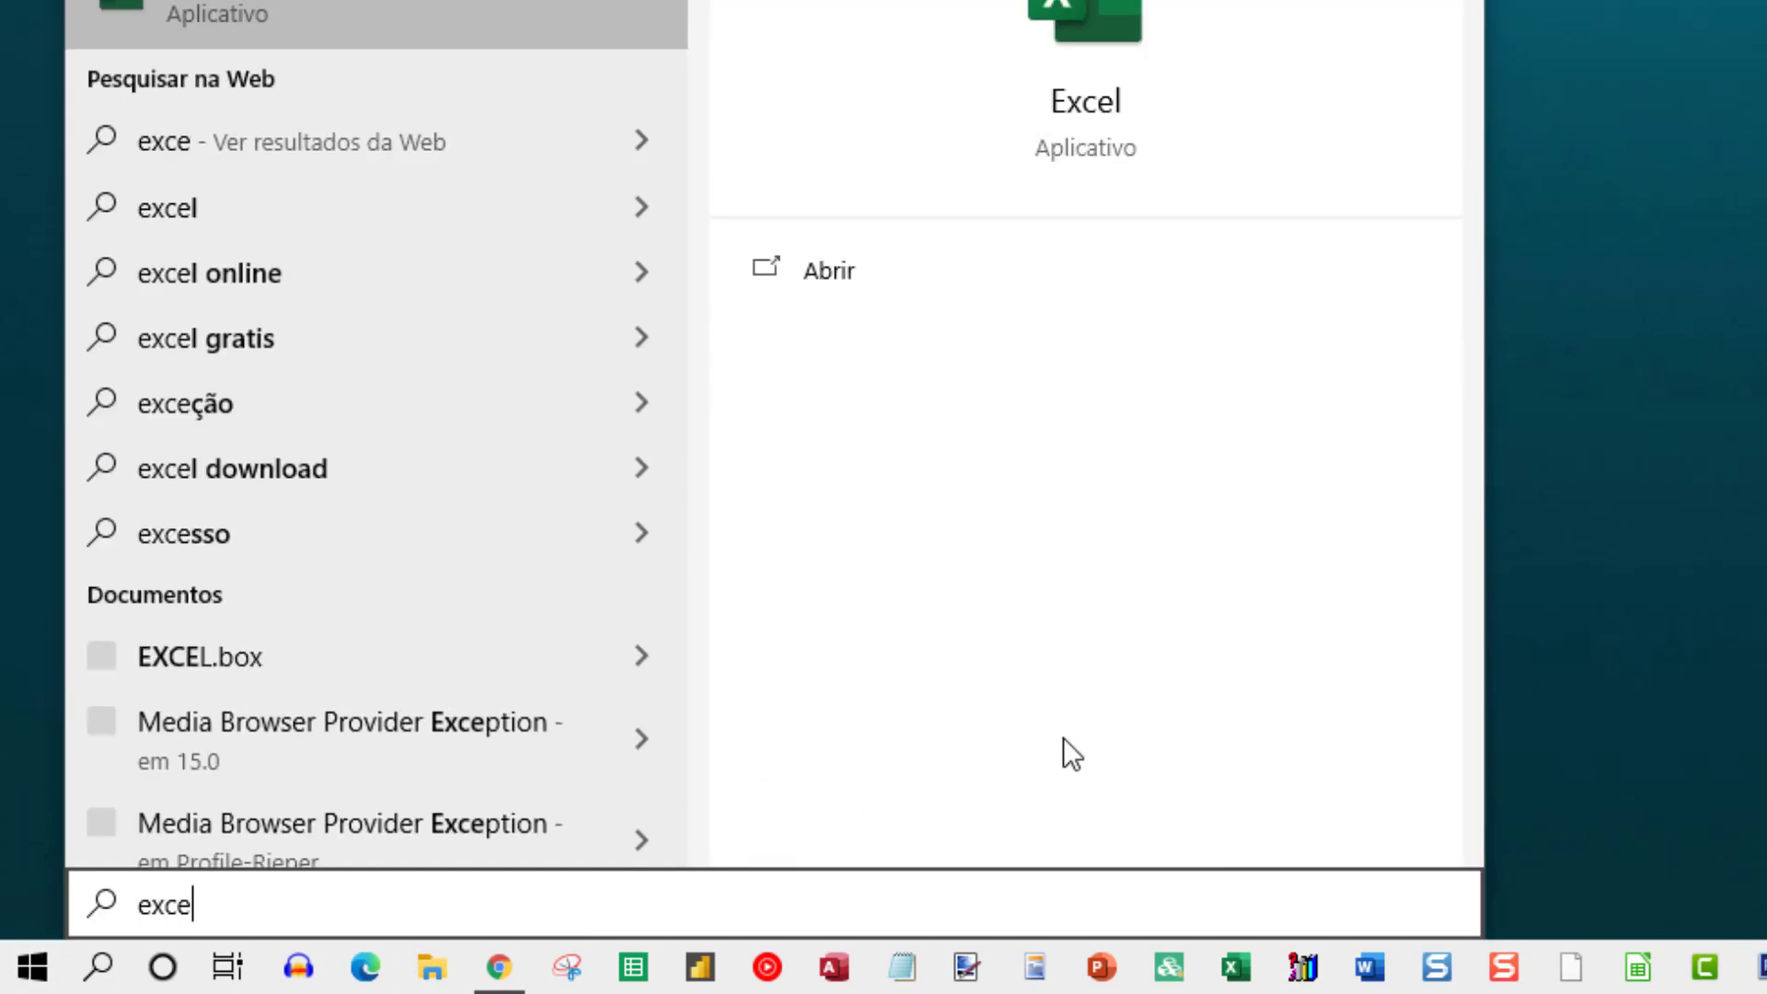
{"action": "type", "text": "l"}
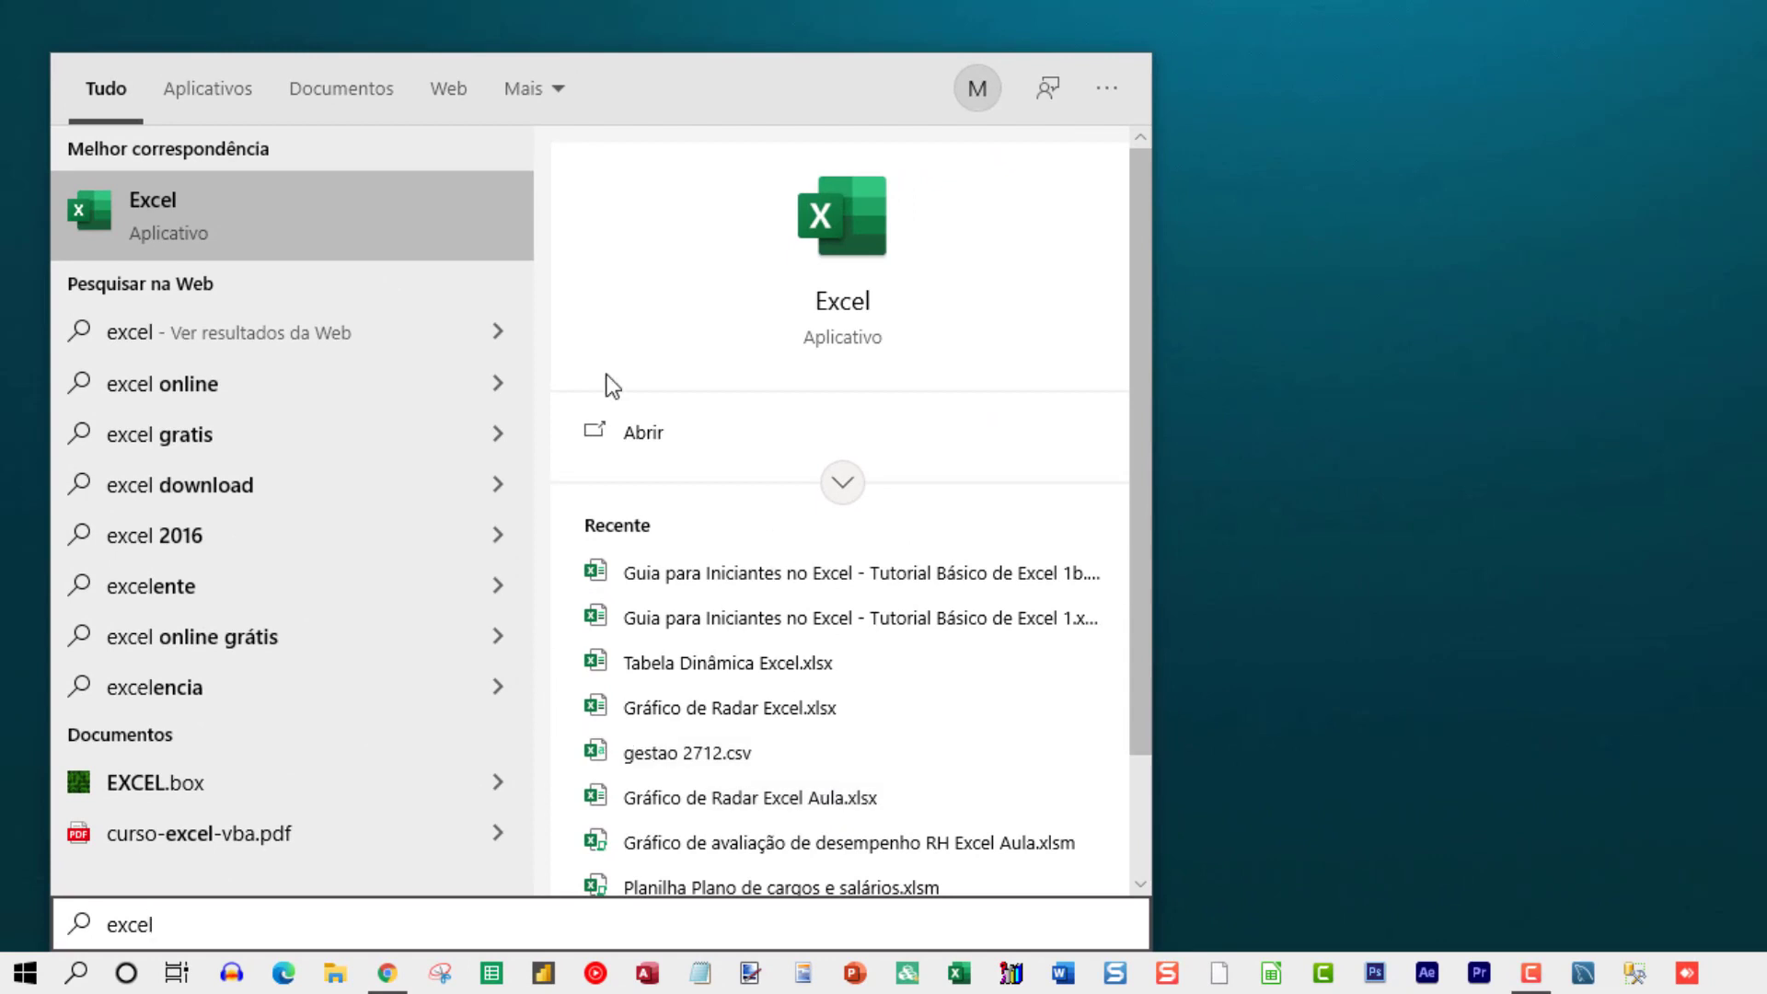
{"action": "left_click", "coordinate": [215, 214]}
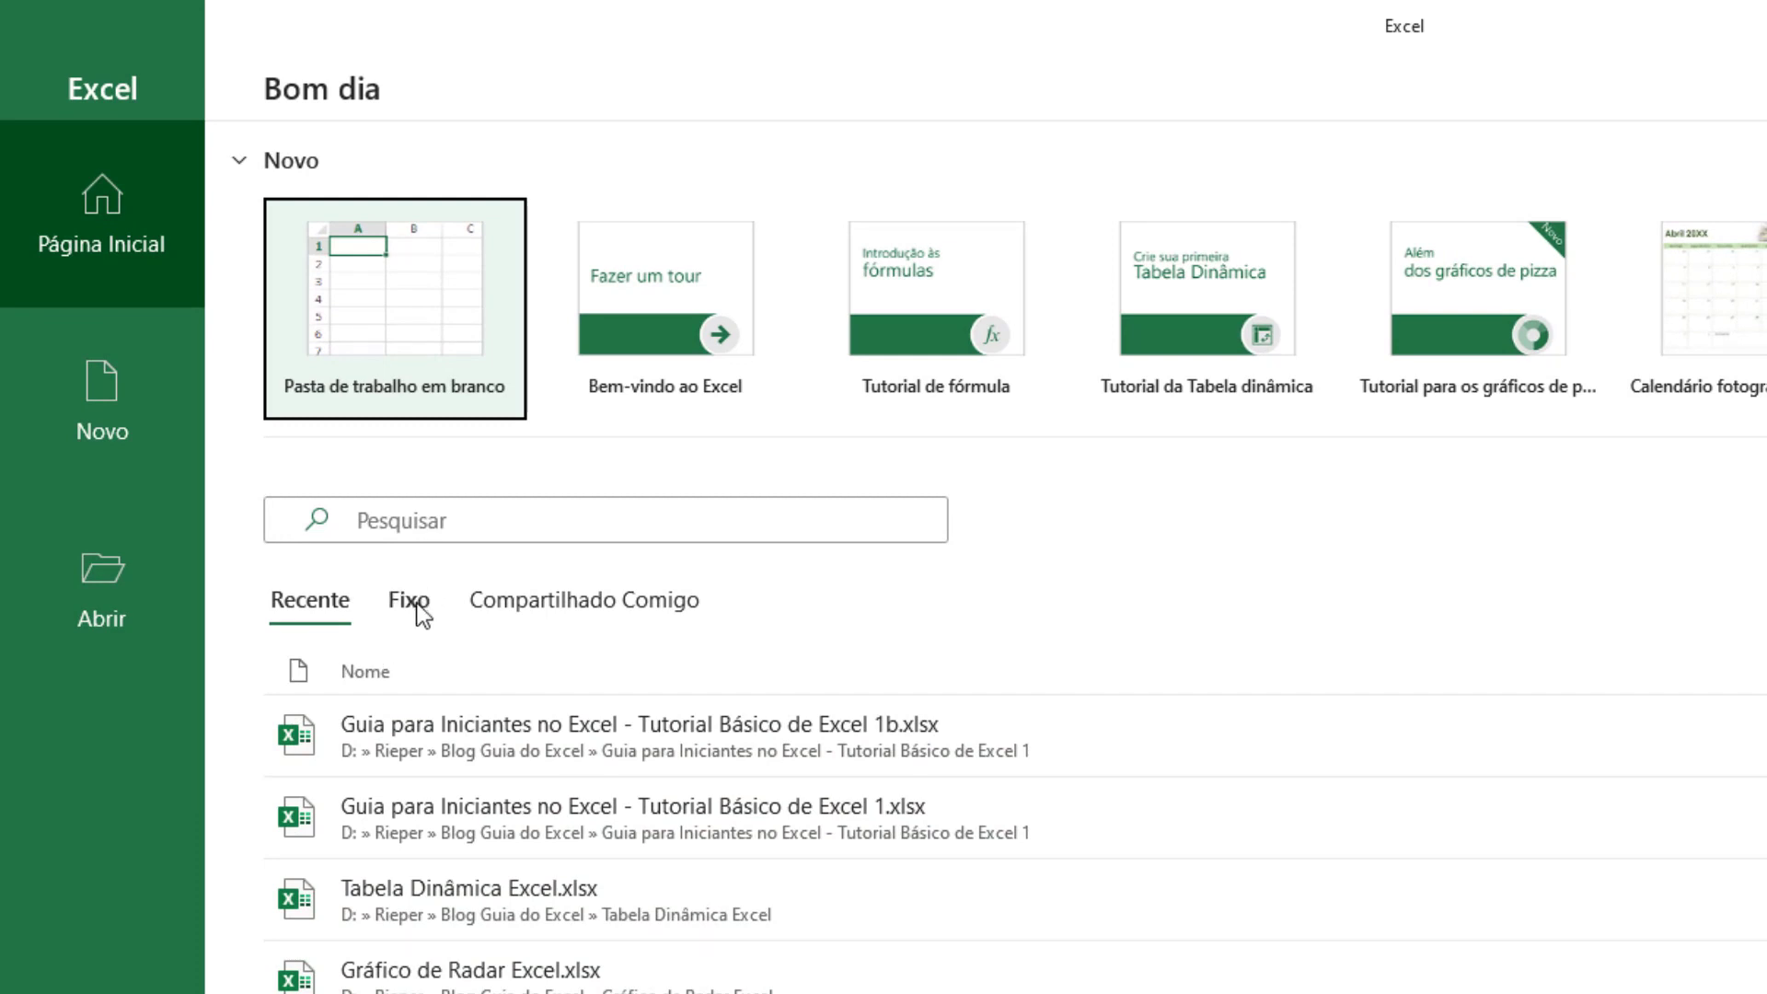
{"action": "left_click", "coordinate": [412, 604]}
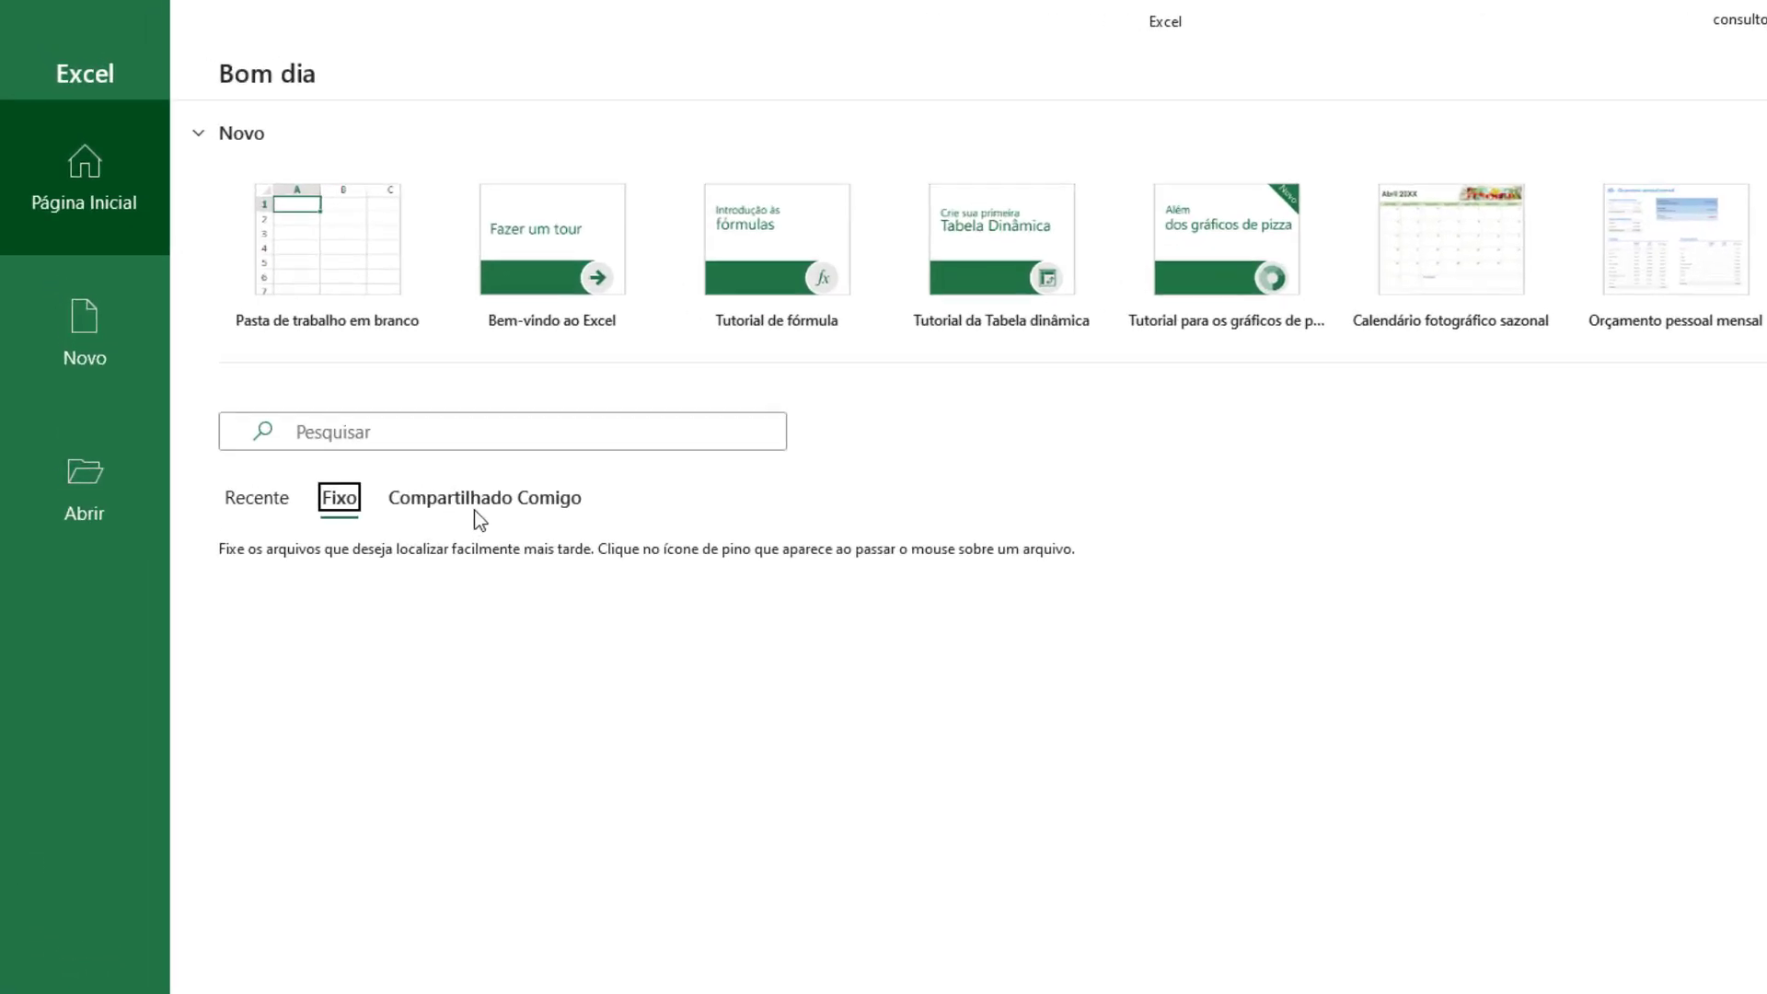
{"action": "left_click", "coordinate": [527, 561]}
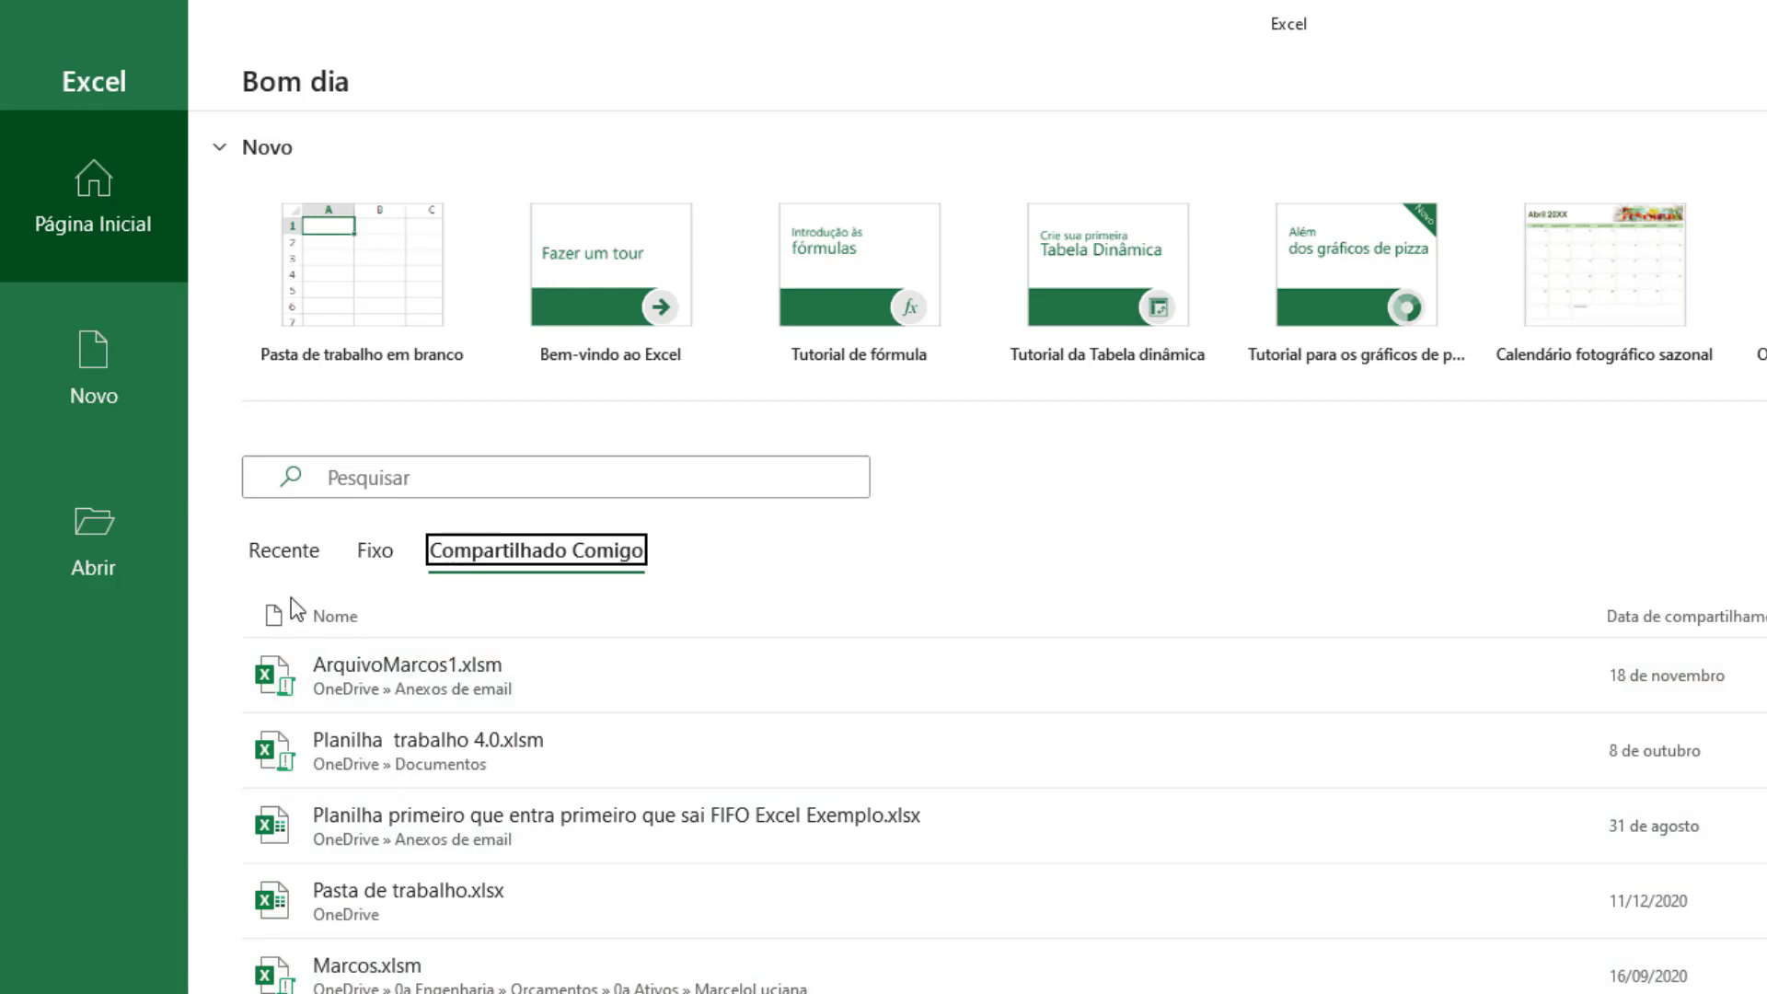
{"action": "left_click", "coordinate": [287, 551]}
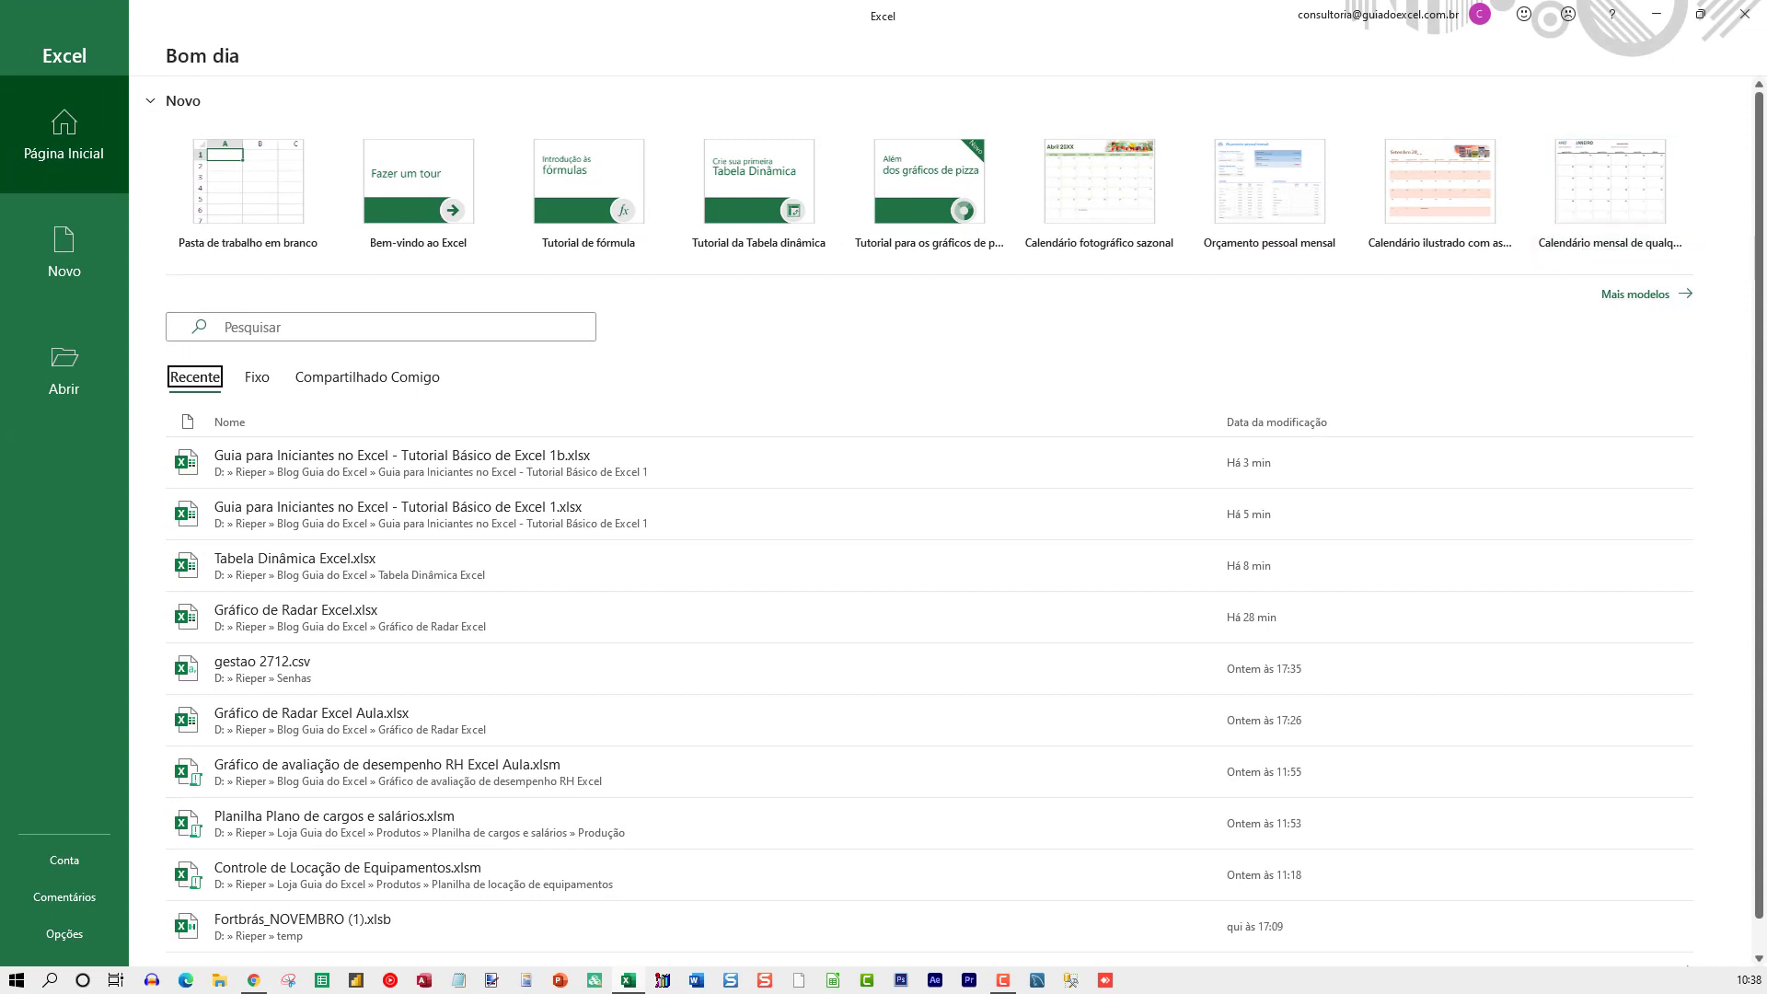
From the Mais modelos gallery, search the online templates for 'fluxo de caixa'.
{"action": "left_click", "coordinate": [1625, 299]}
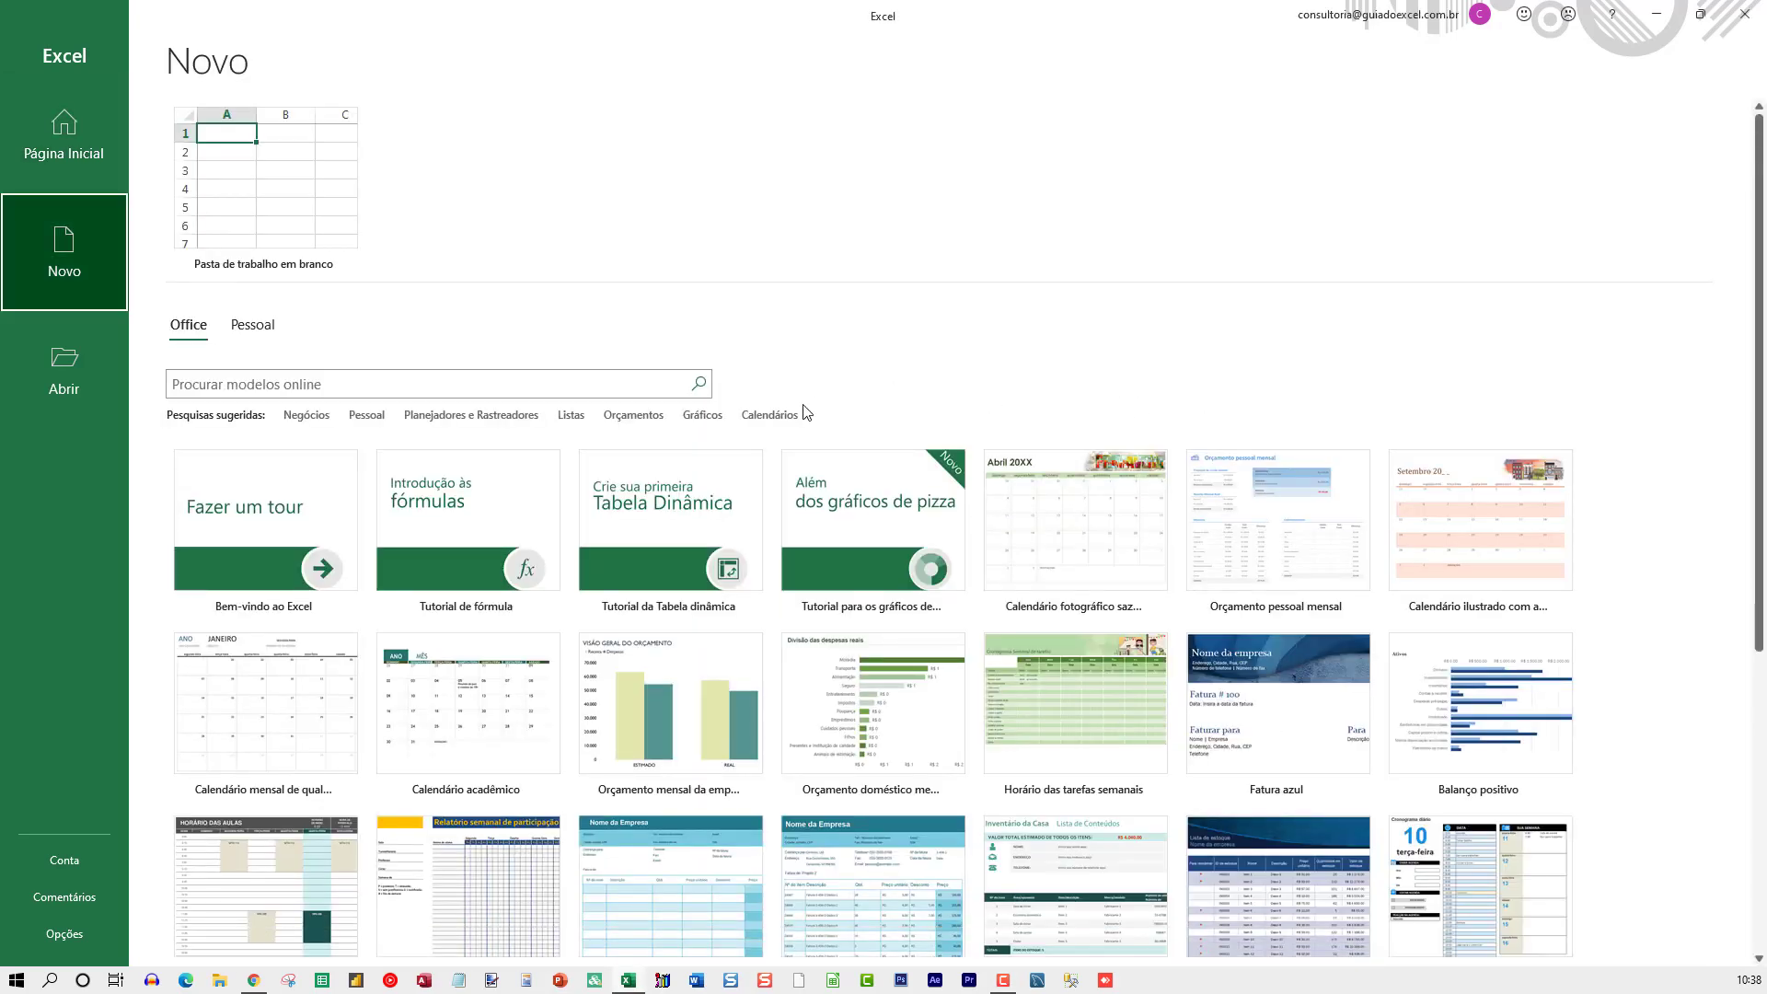
{"action": "scroll", "coordinate": [764, 533], "scroll_direction": "down", "scroll_amount": 2}
{"action": "scroll", "coordinate": [778, 550], "scroll_direction": "down", "scroll_amount": 1}
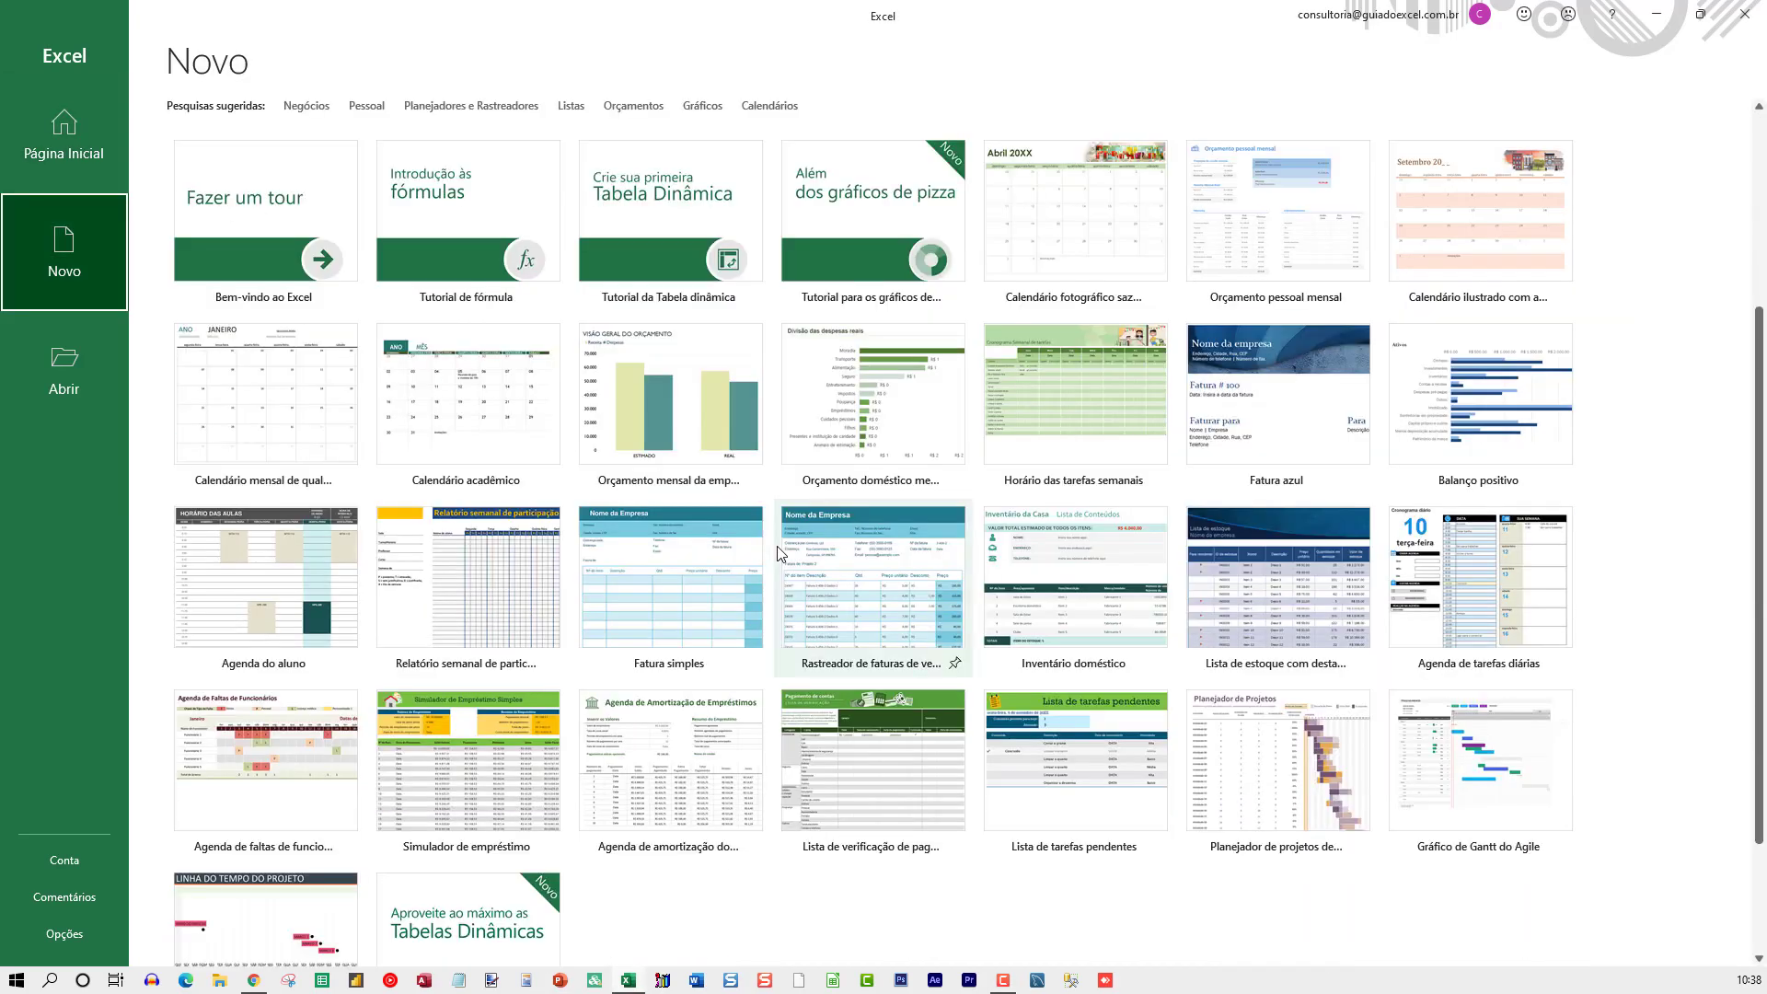
{"action": "scroll", "coordinate": [778, 553], "scroll_direction": "down", "scroll_amount": 2}
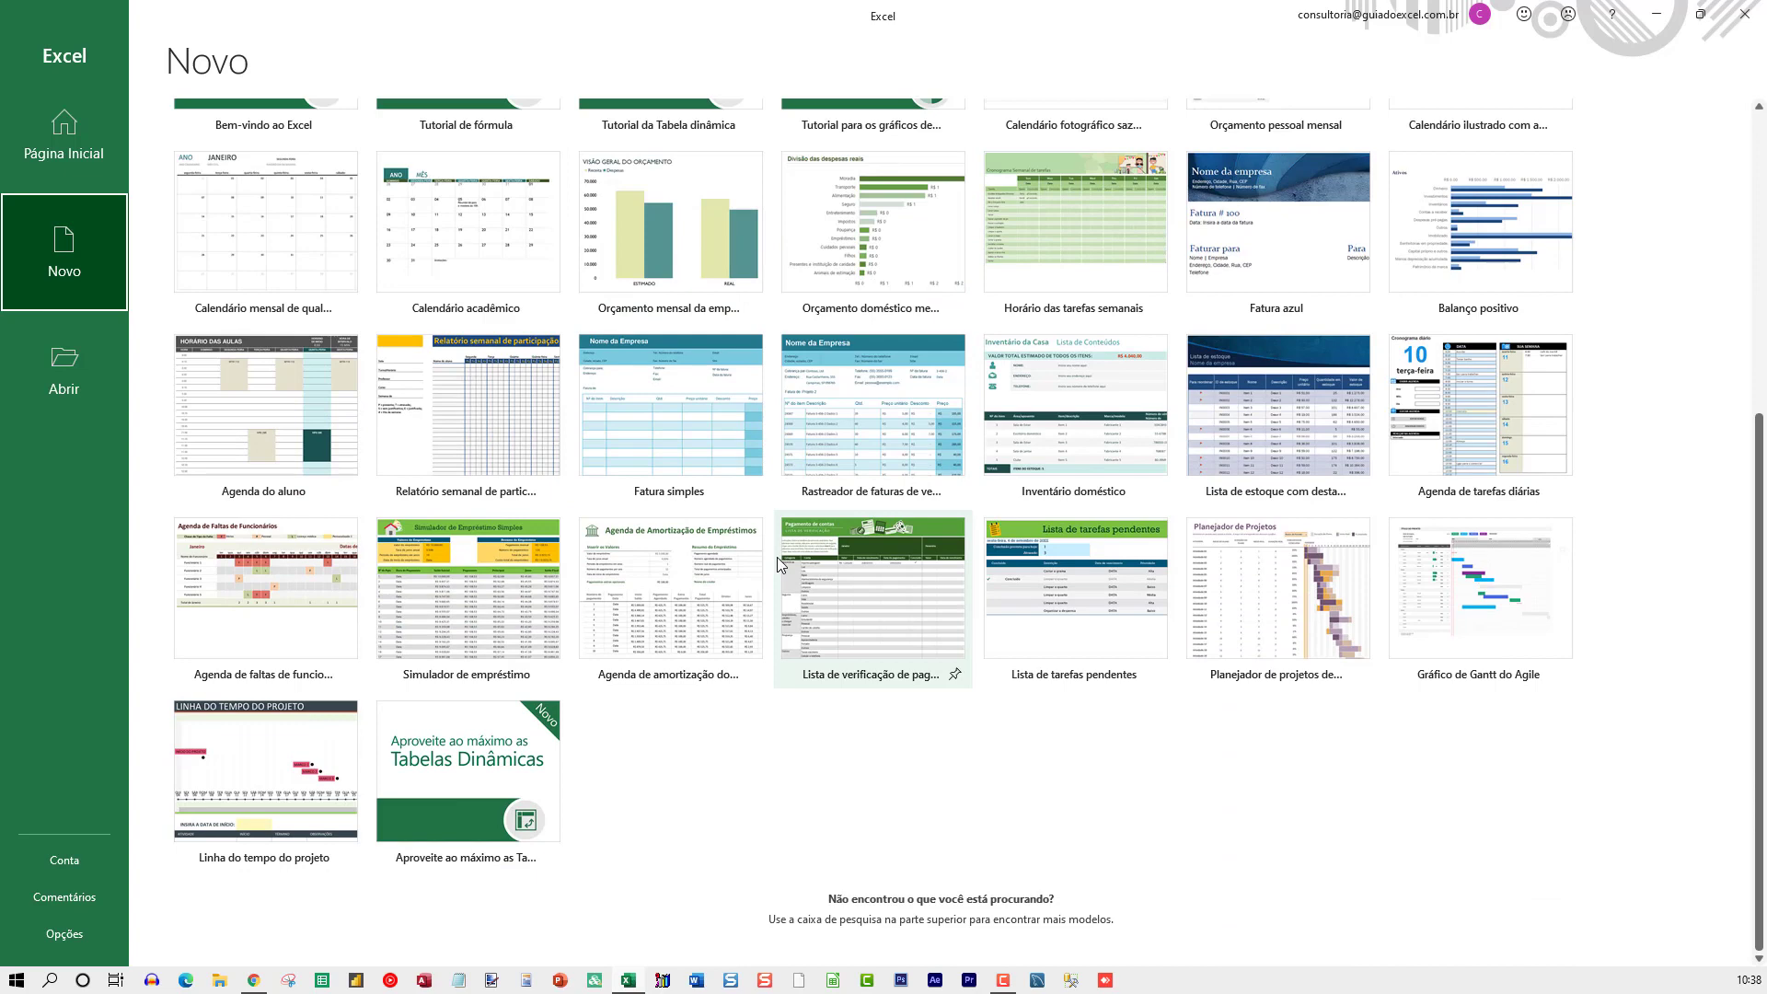
{"action": "scroll", "coordinate": [777, 556], "scroll_direction": "up", "scroll_amount": 5}
{"action": "left_click", "coordinate": [280, 384]}
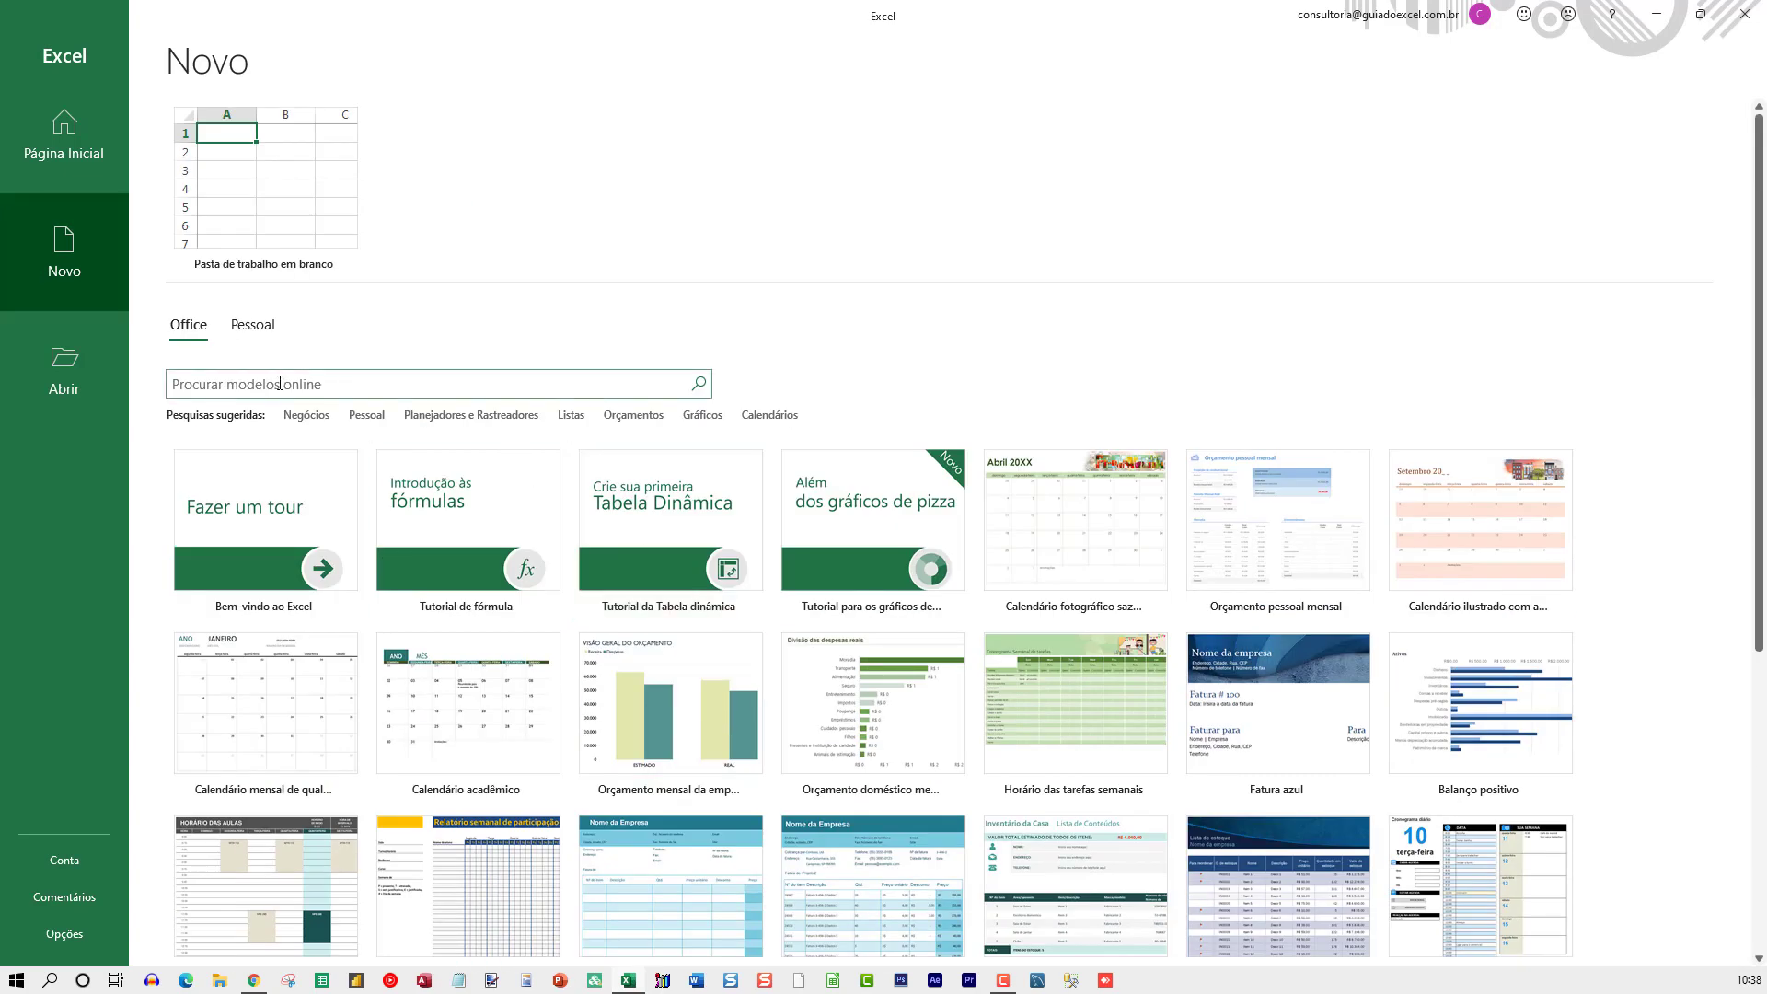
{"action": "type", "text": "flux"}
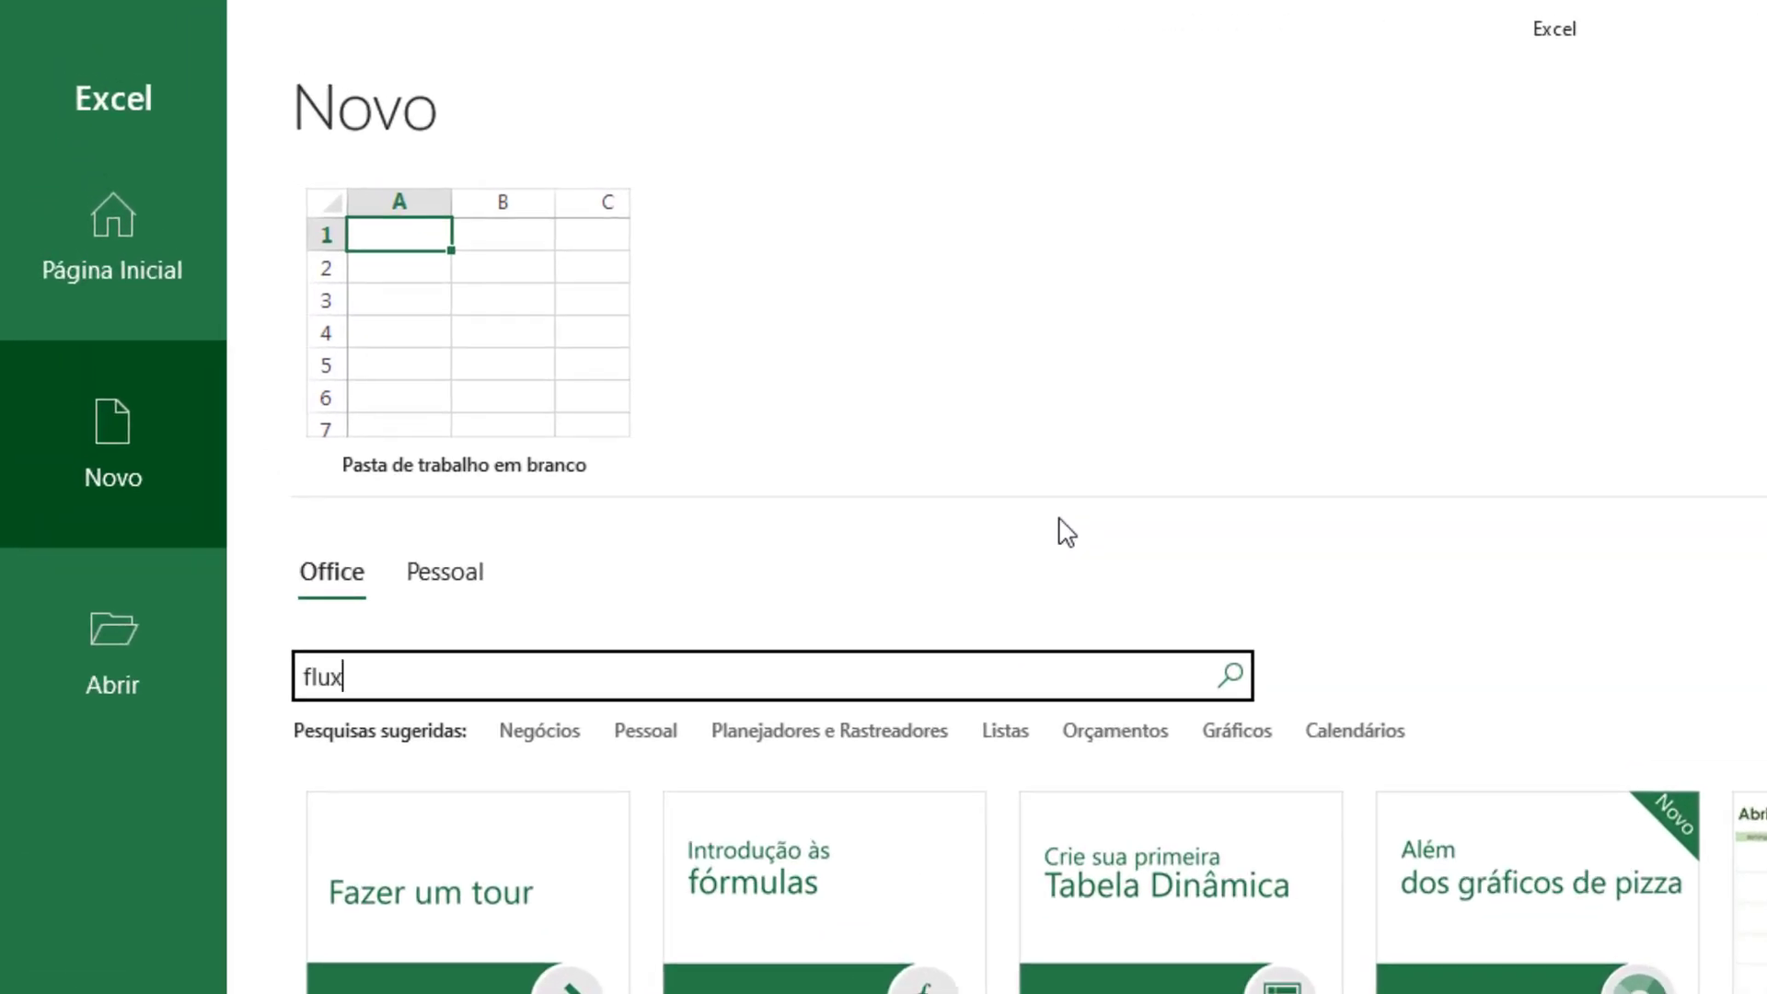
{"action": "type", "text": "o de caixa"}
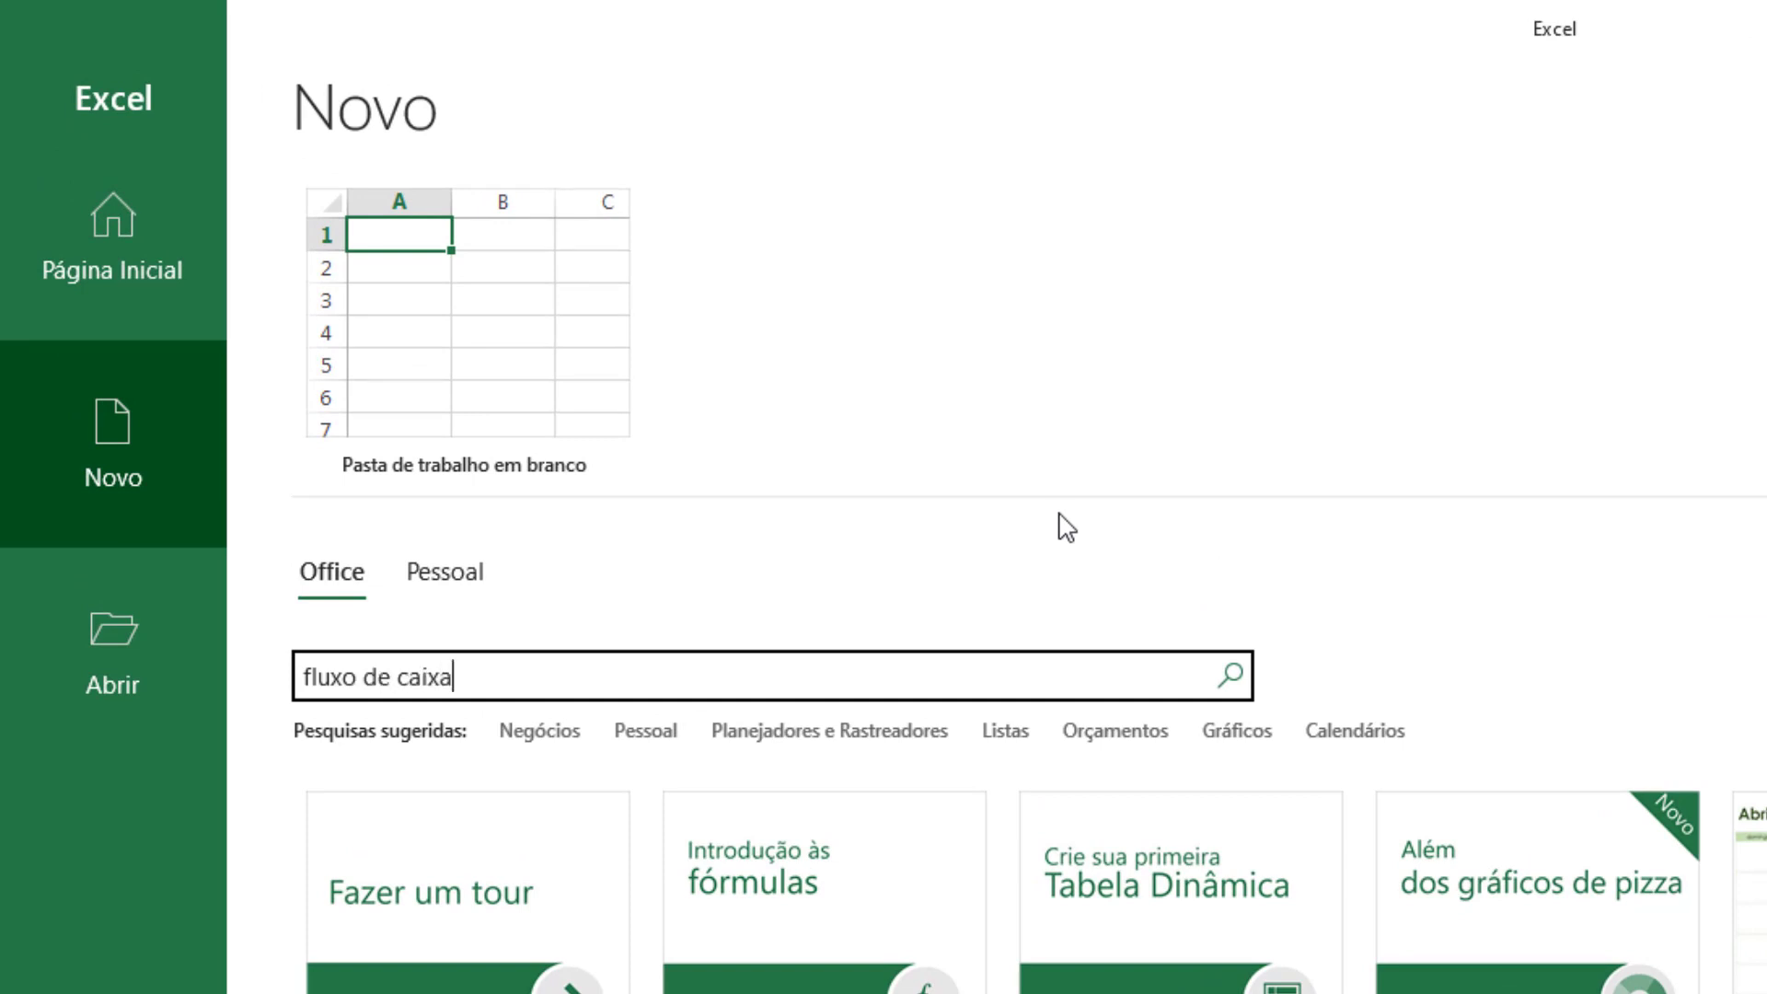
{"action": "key", "text": "Return"}
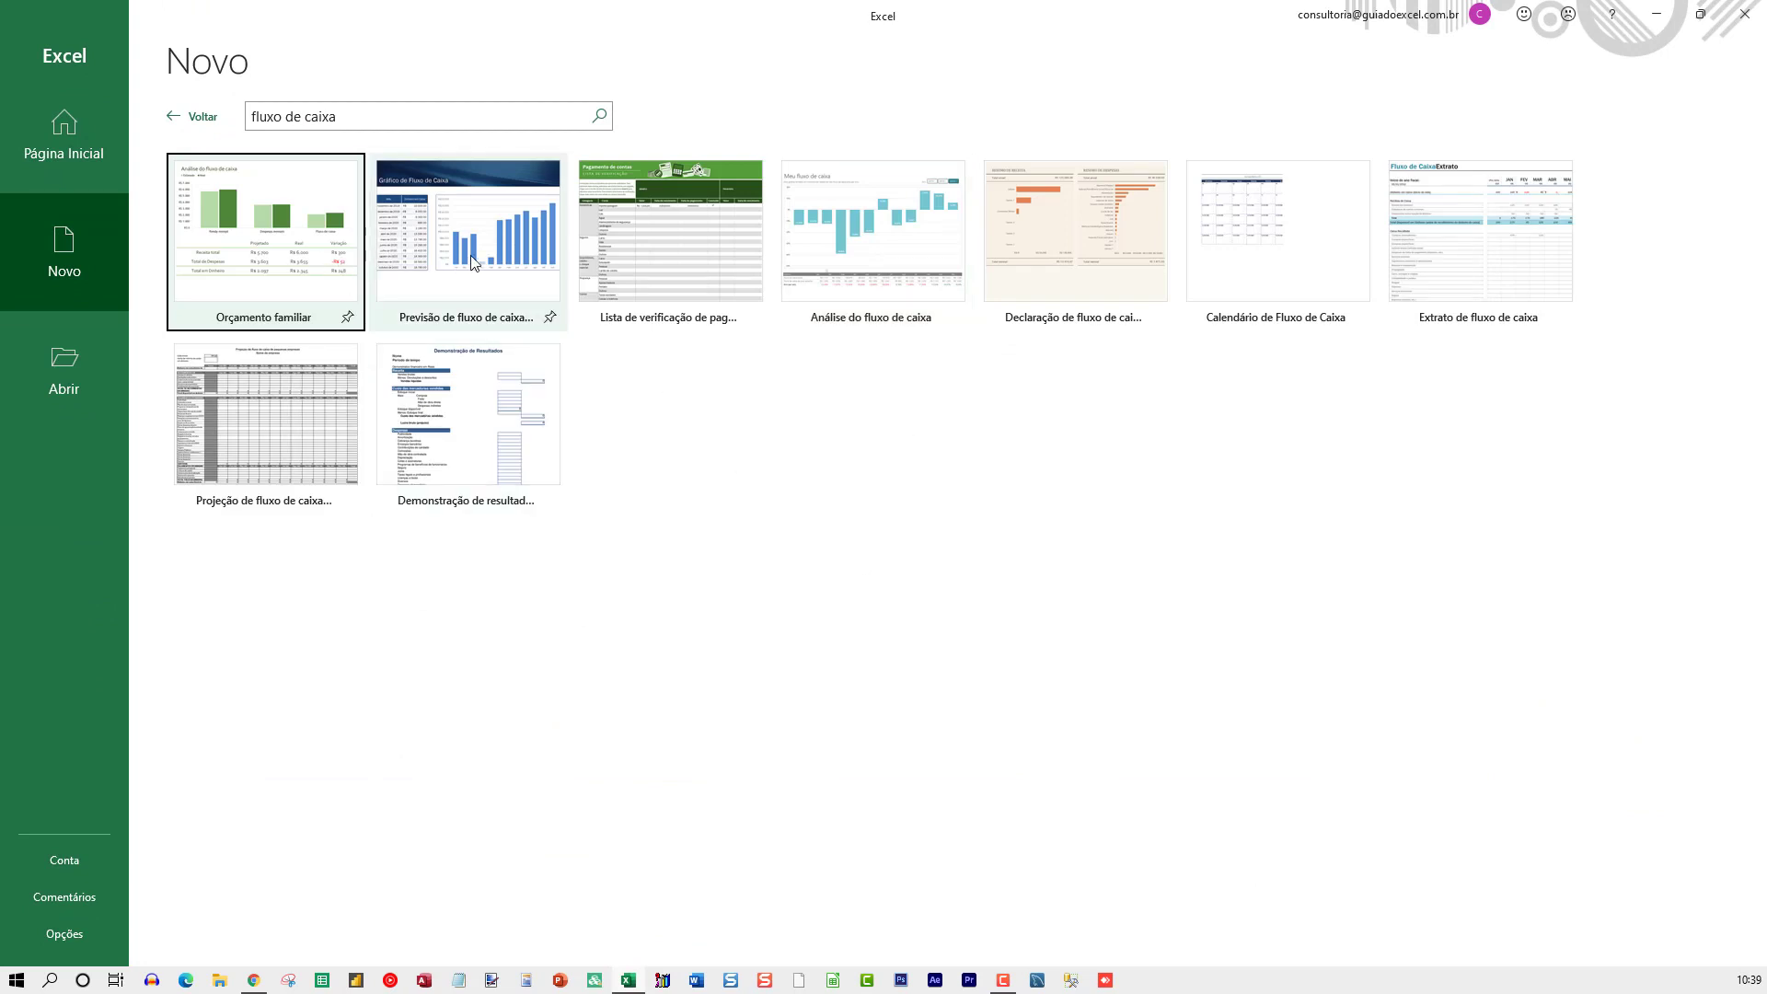
{"action": "mouse_move", "coordinate": [265, 241]}
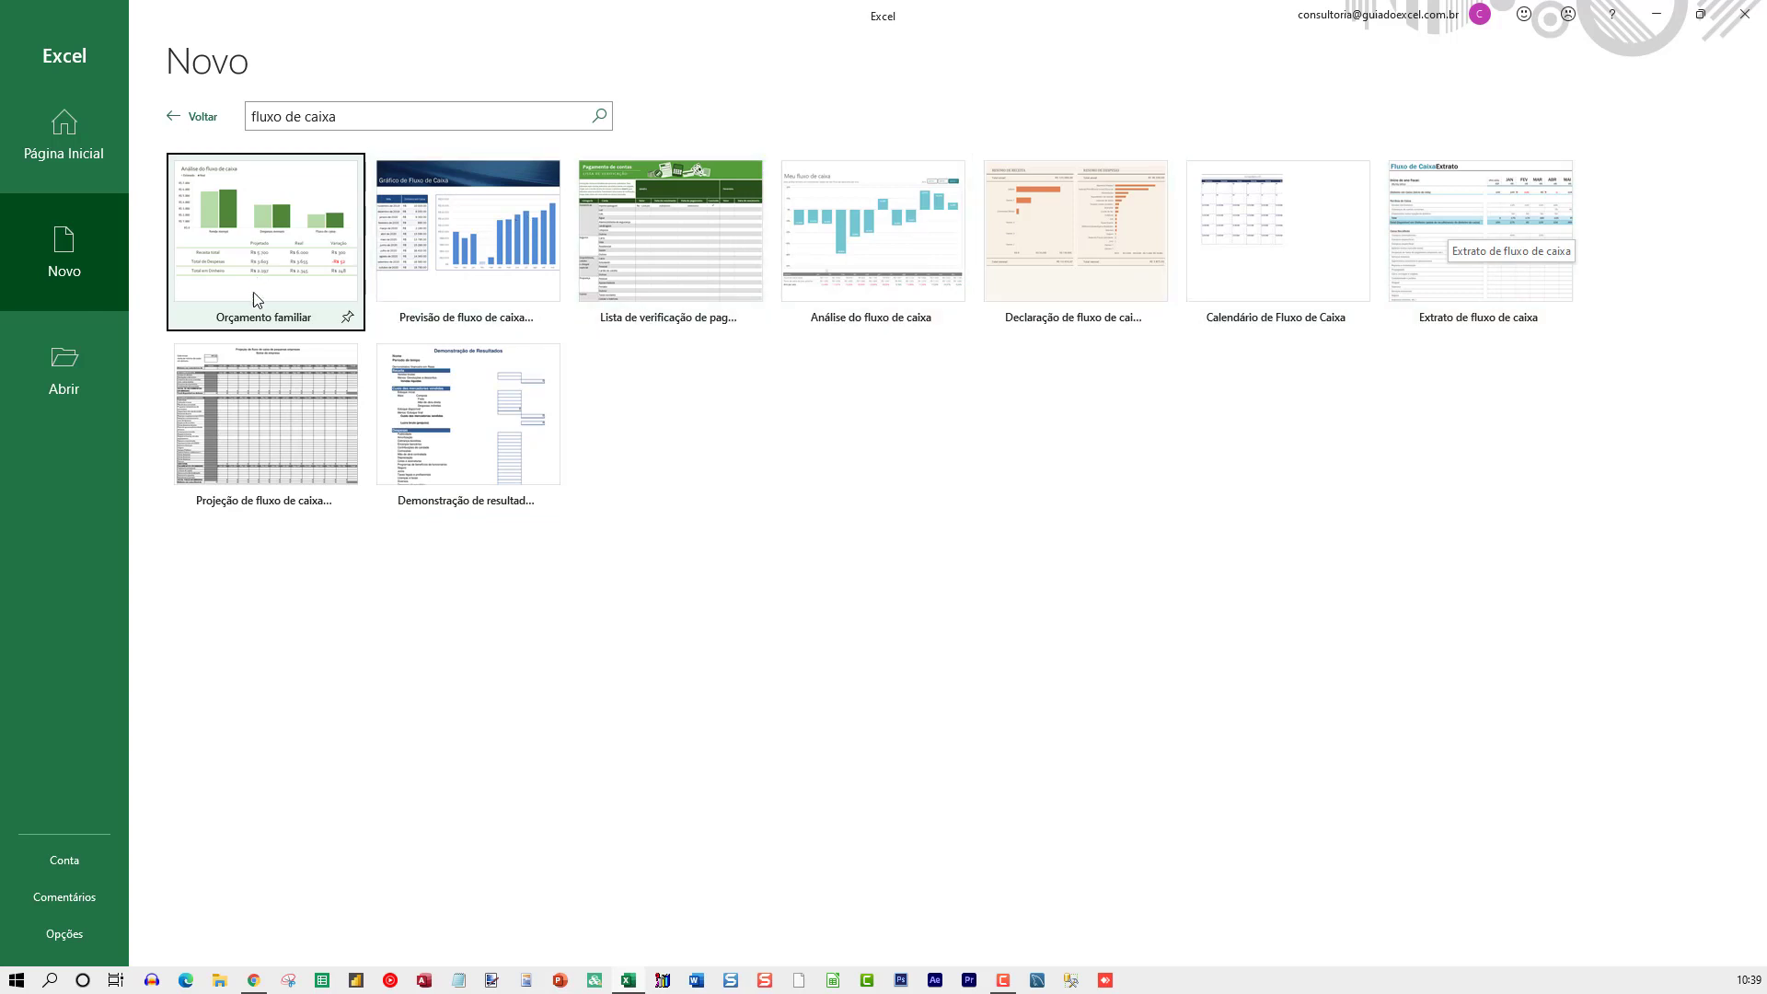
Preview the Previsão de fluxo de caixa template, browse Negócios templates, then return to the New page.
{"action": "mouse_move", "coordinate": [467, 230]}
{"action": "left_click", "coordinate": [443, 219]}
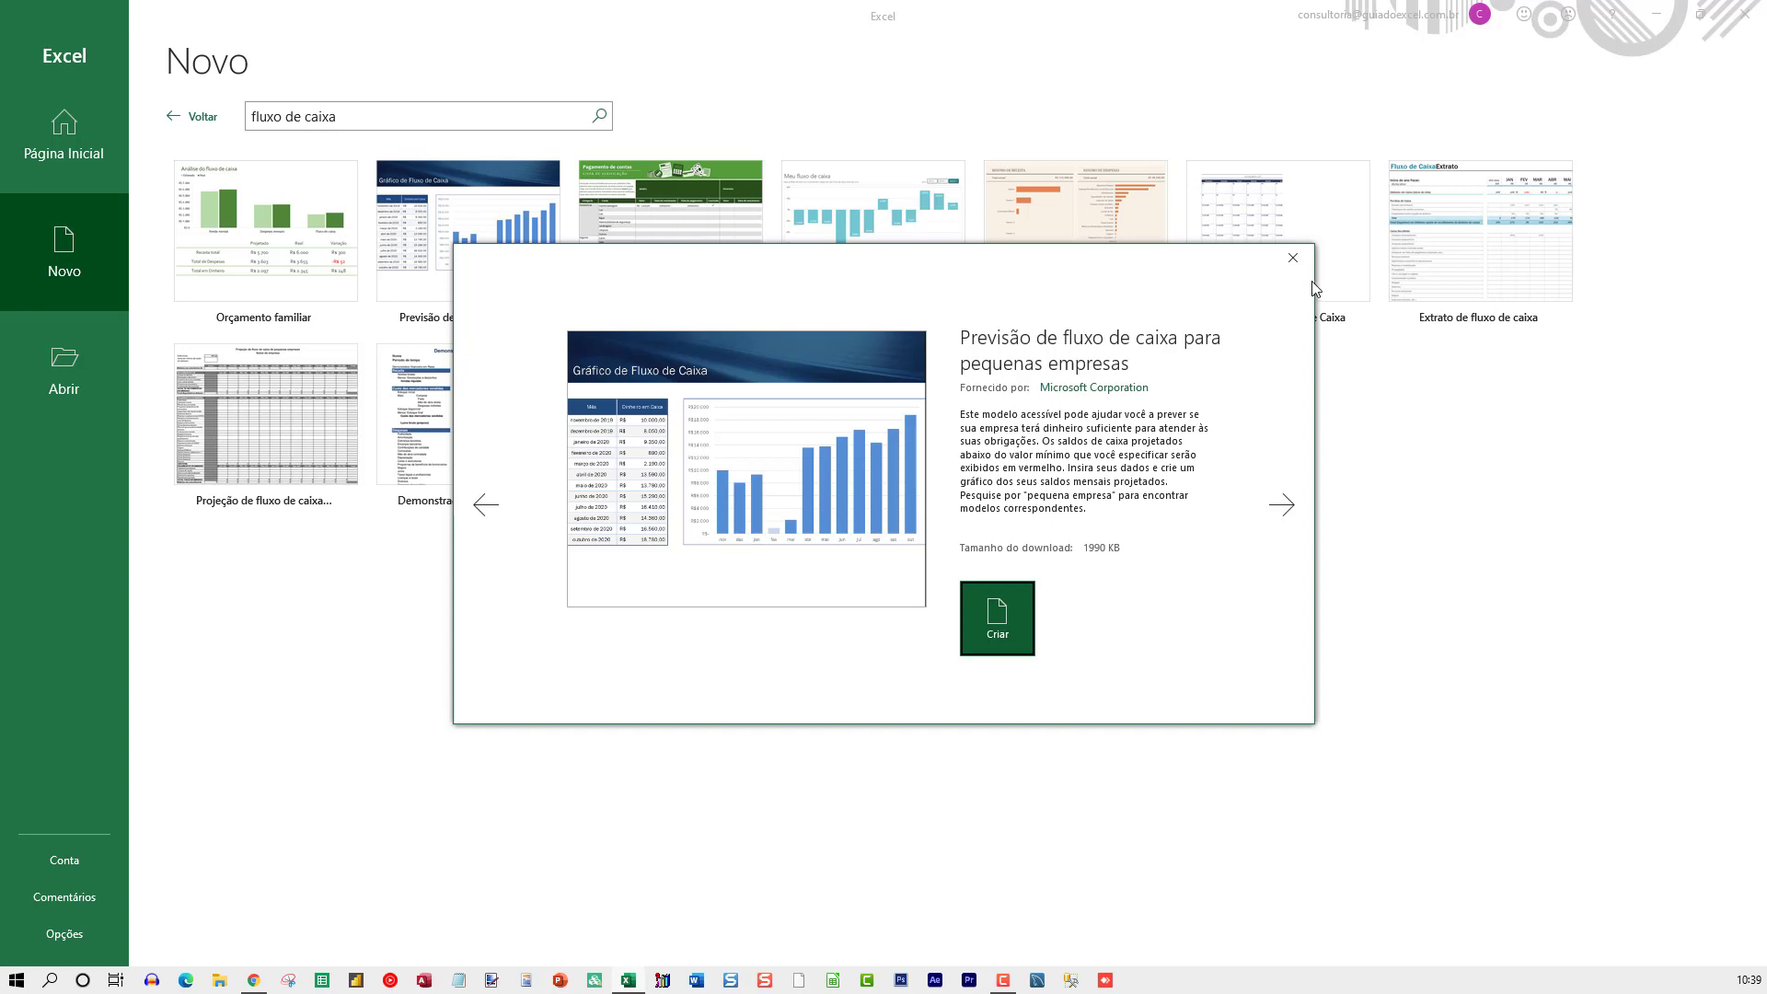
{"action": "left_click", "coordinate": [1294, 258]}
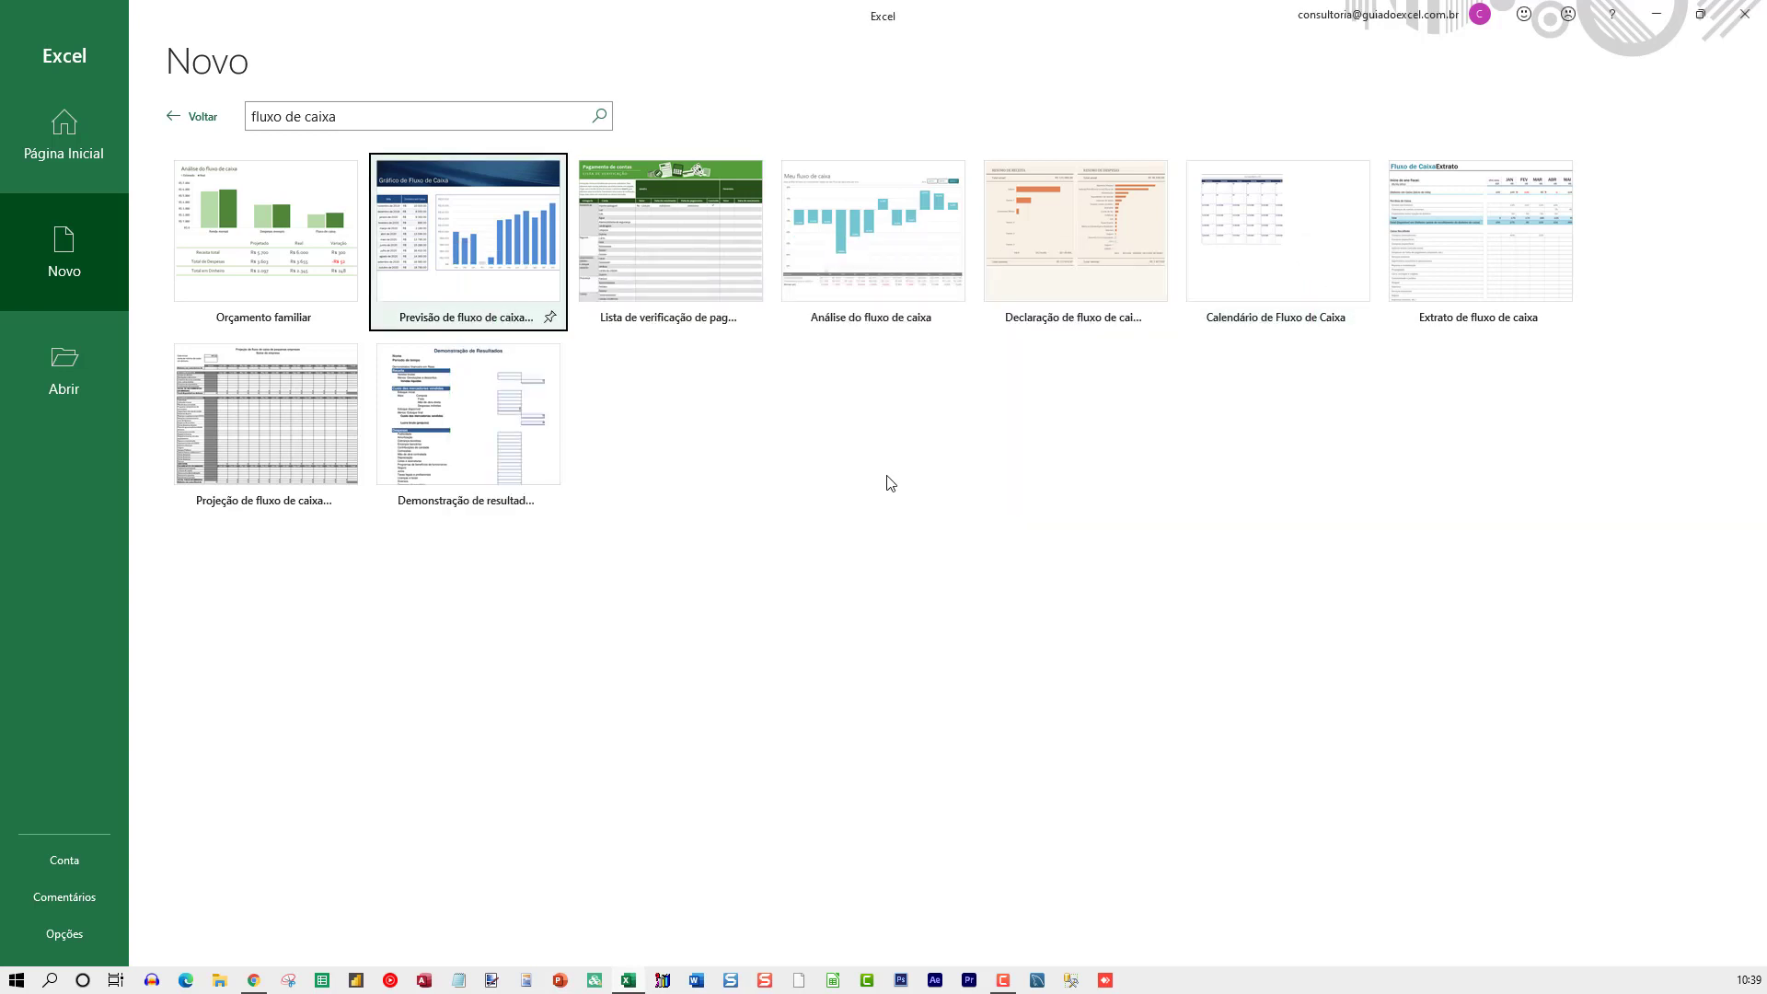
{"action": "left_click", "coordinate": [193, 123]}
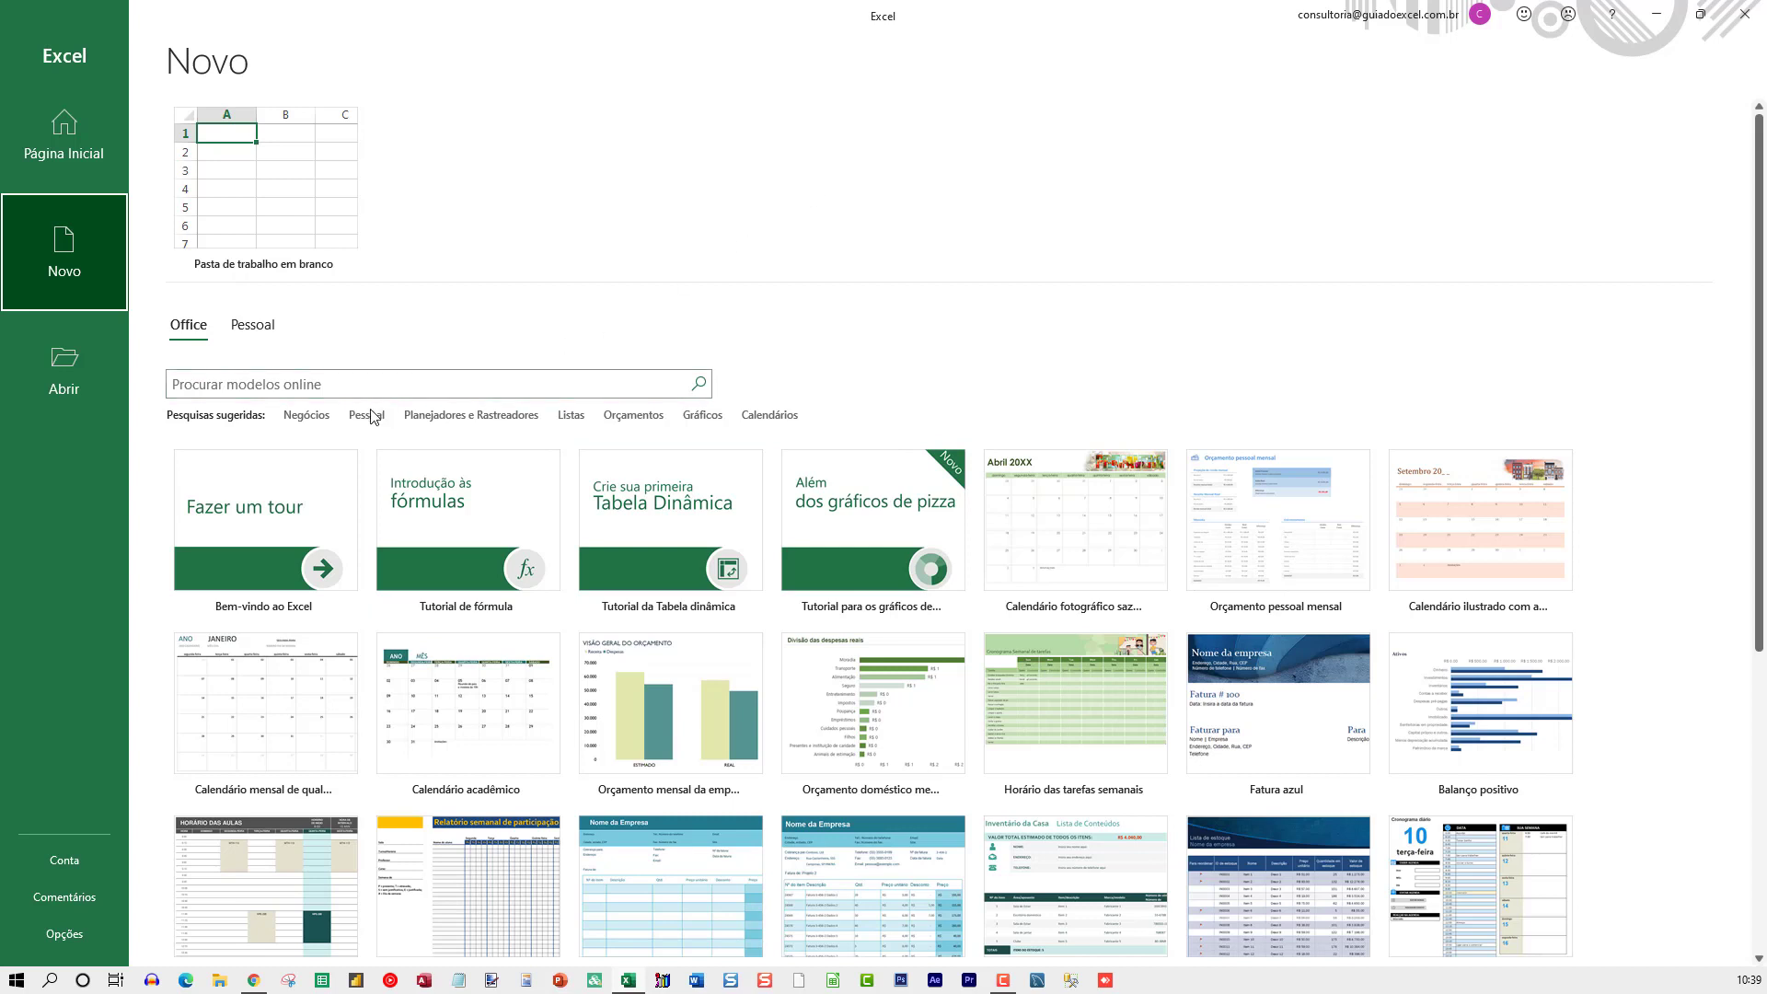
{"action": "left_click", "coordinate": [307, 415]}
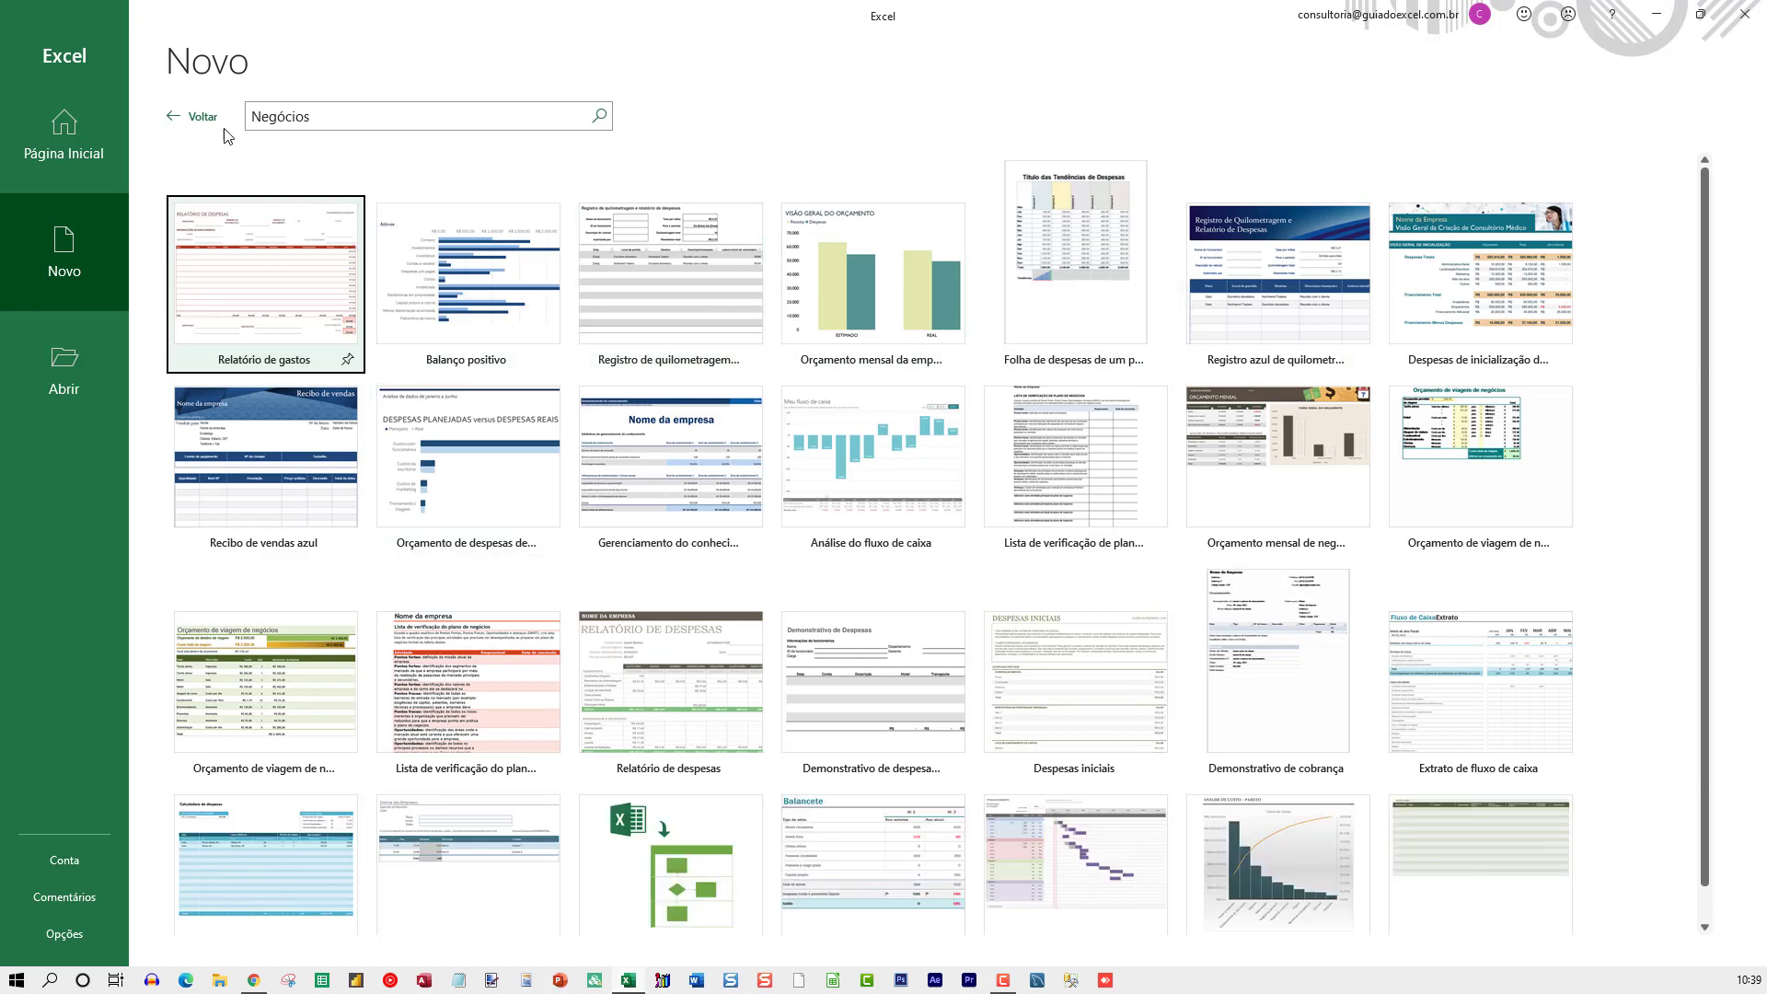
{"action": "left_click", "coordinate": [190, 120]}
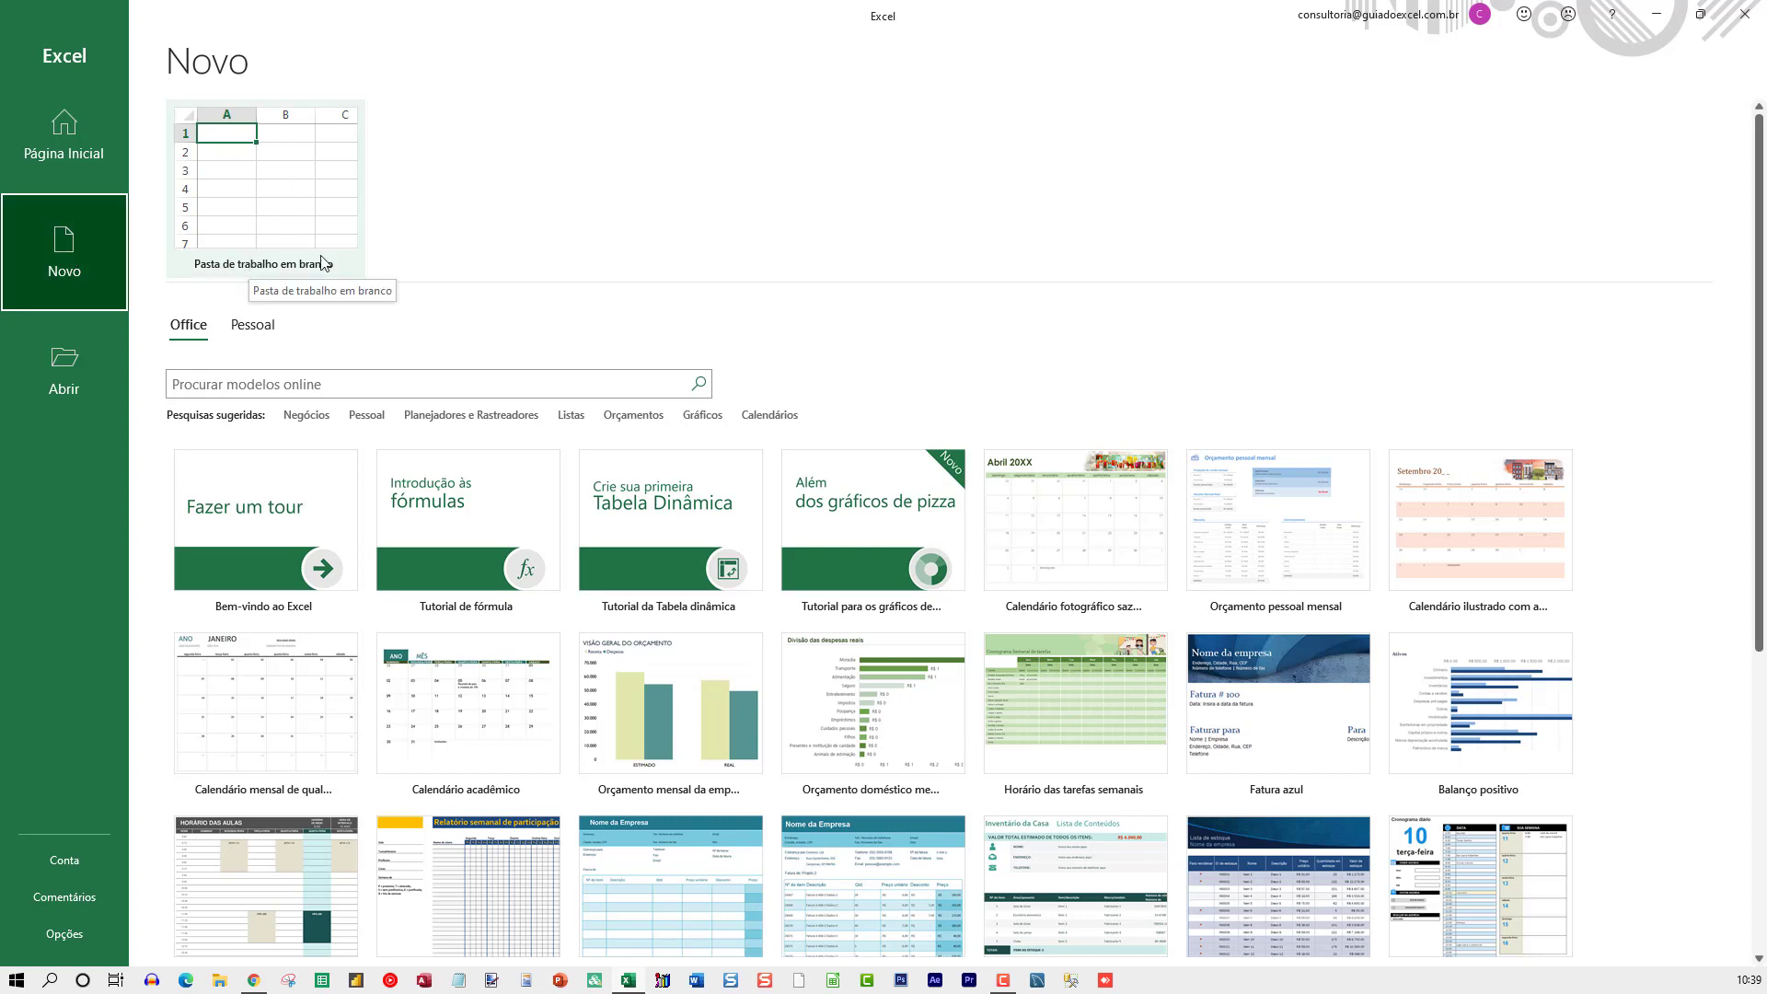
Create a blank workbook (Pasta1), glance at the Arquivo screen, and return to the empty worksheet.
{"action": "left_click", "coordinate": [314, 204]}
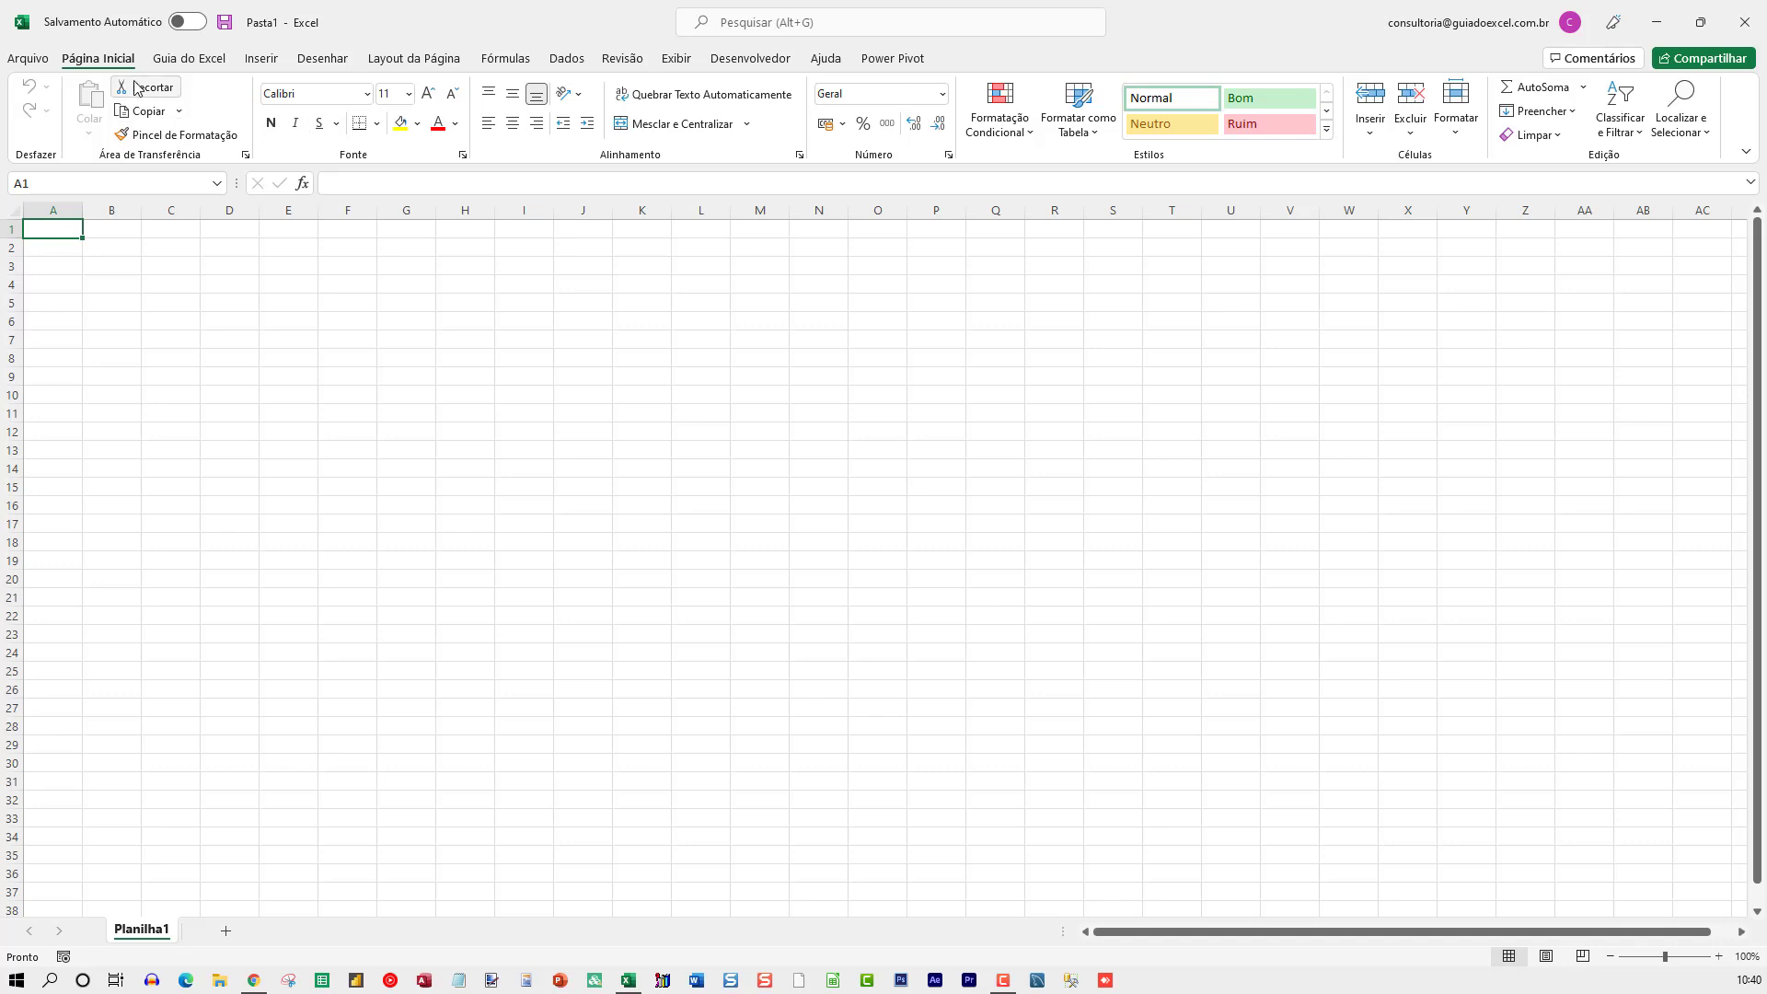
{"action": "left_click", "coordinate": [28, 59]}
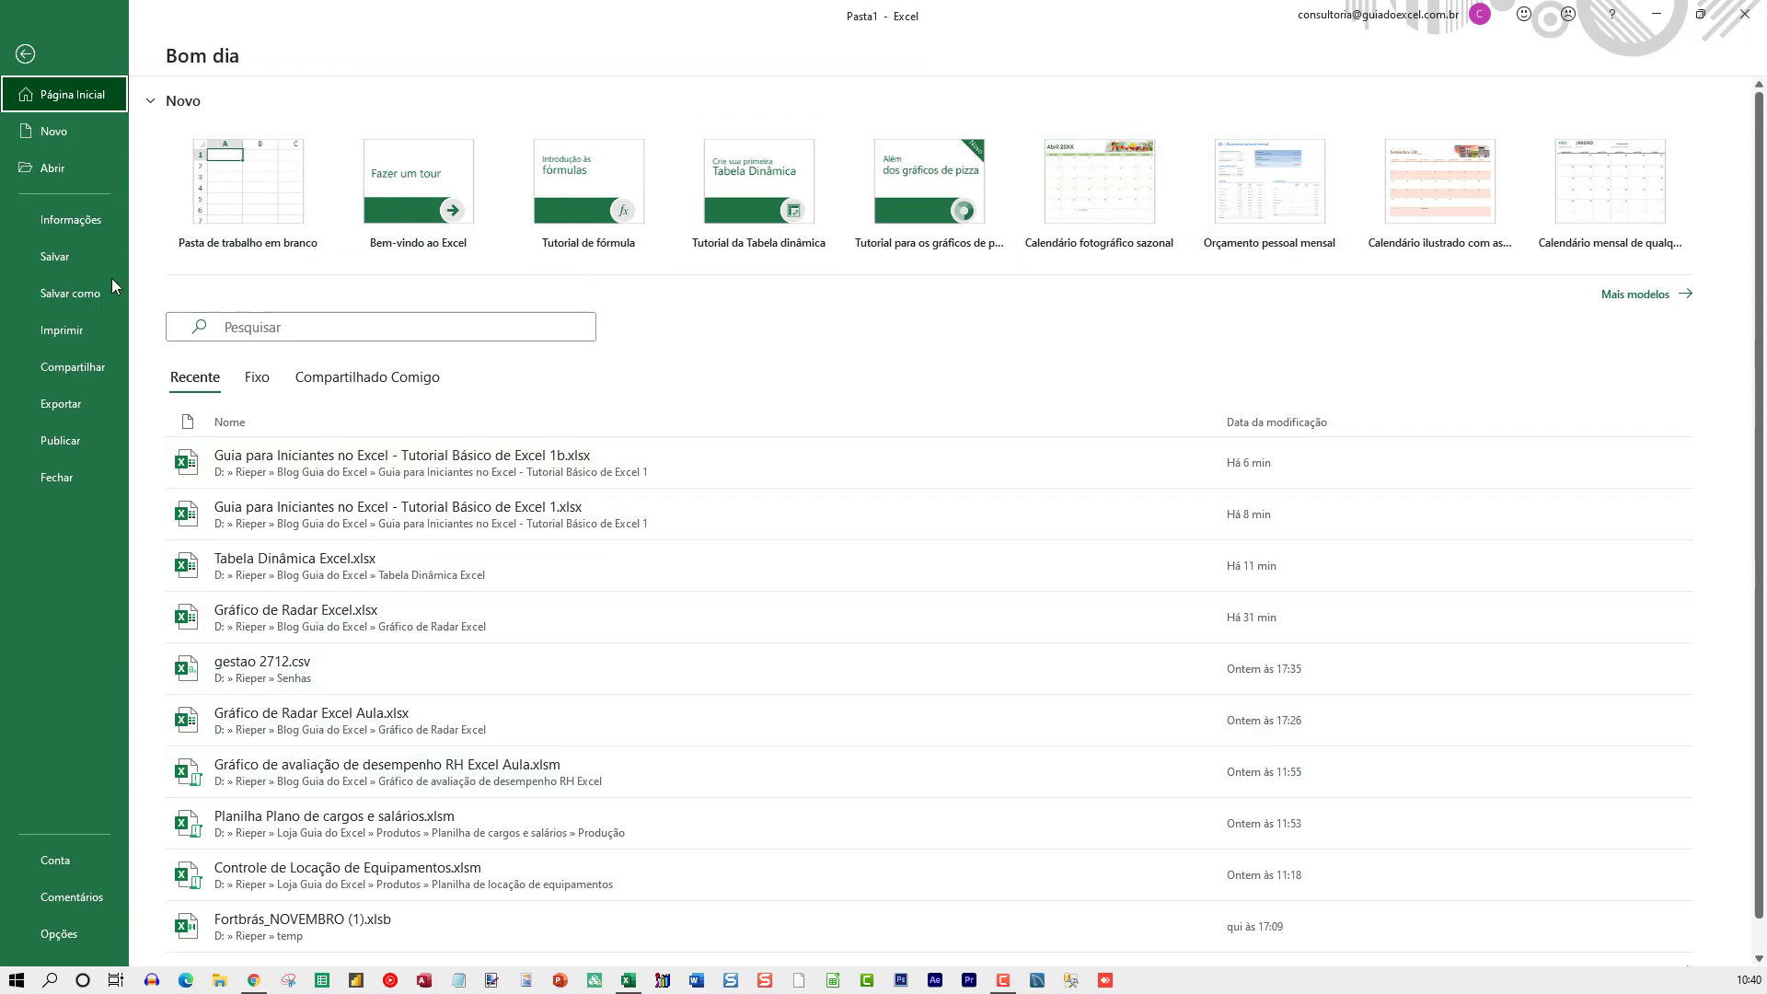
{"action": "key", "text": "Escape"}
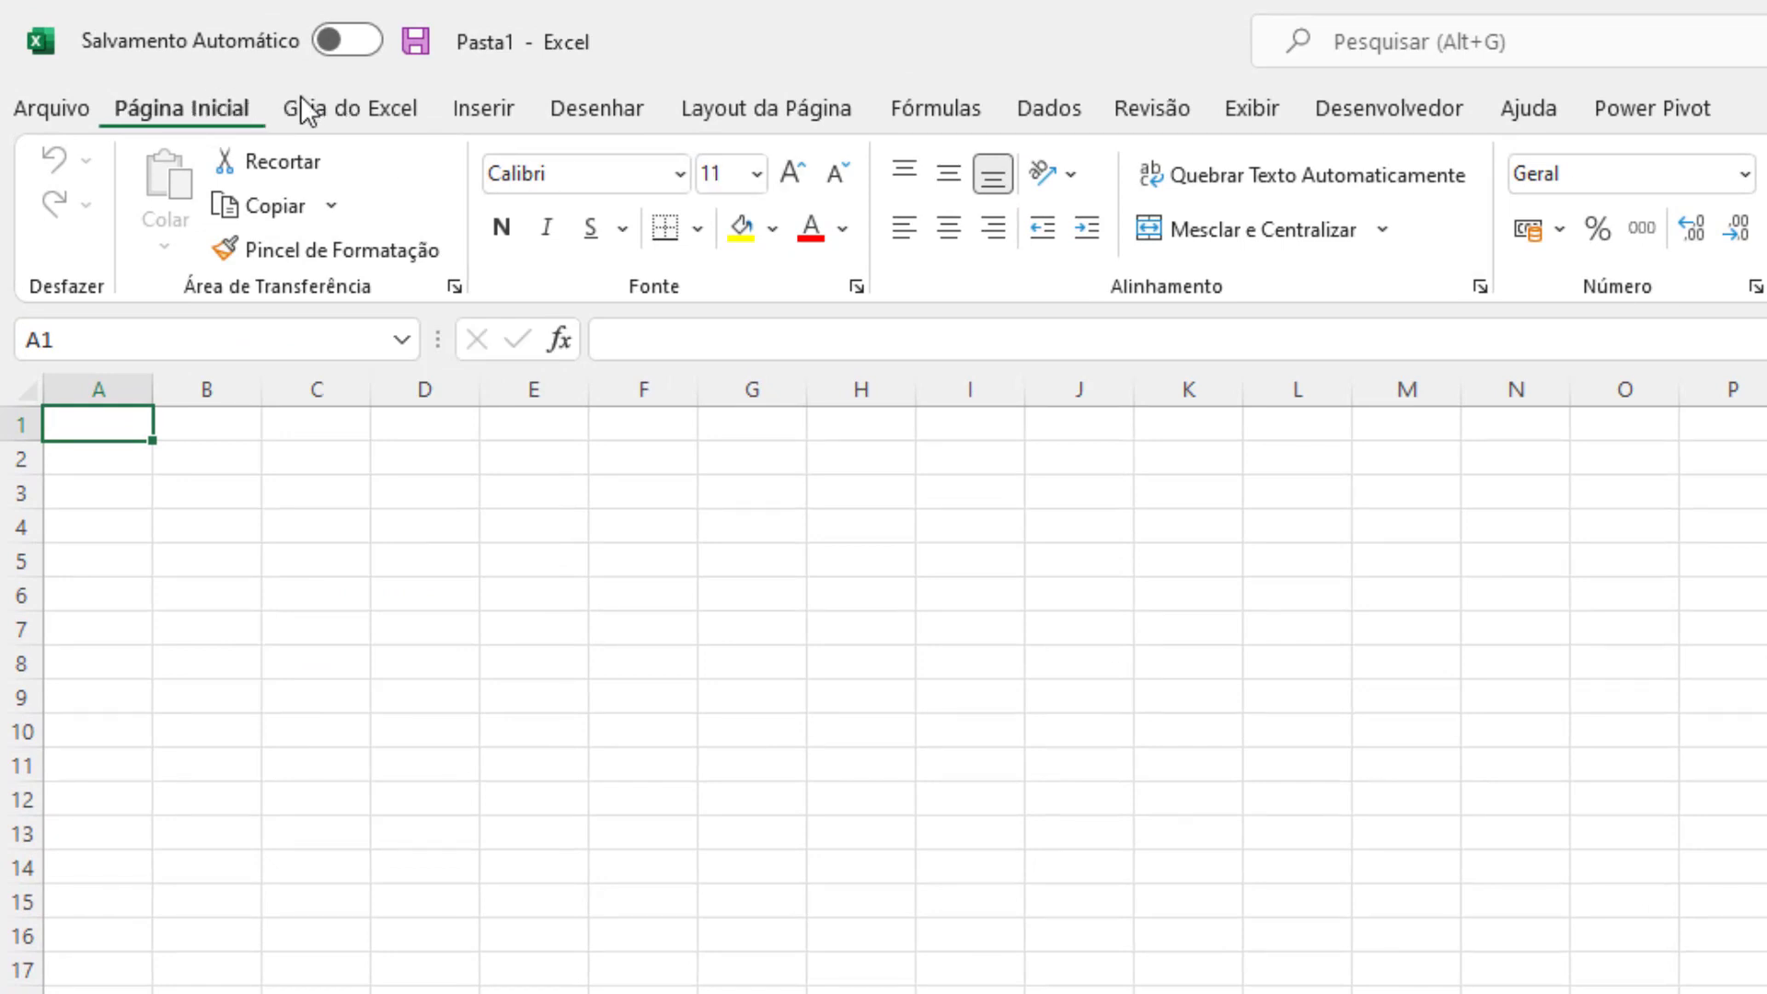
Browse each ribbon tab from Guia do Excel through Power Pivot, then return to Página Inicial.
{"action": "left_click", "coordinate": [369, 107]}
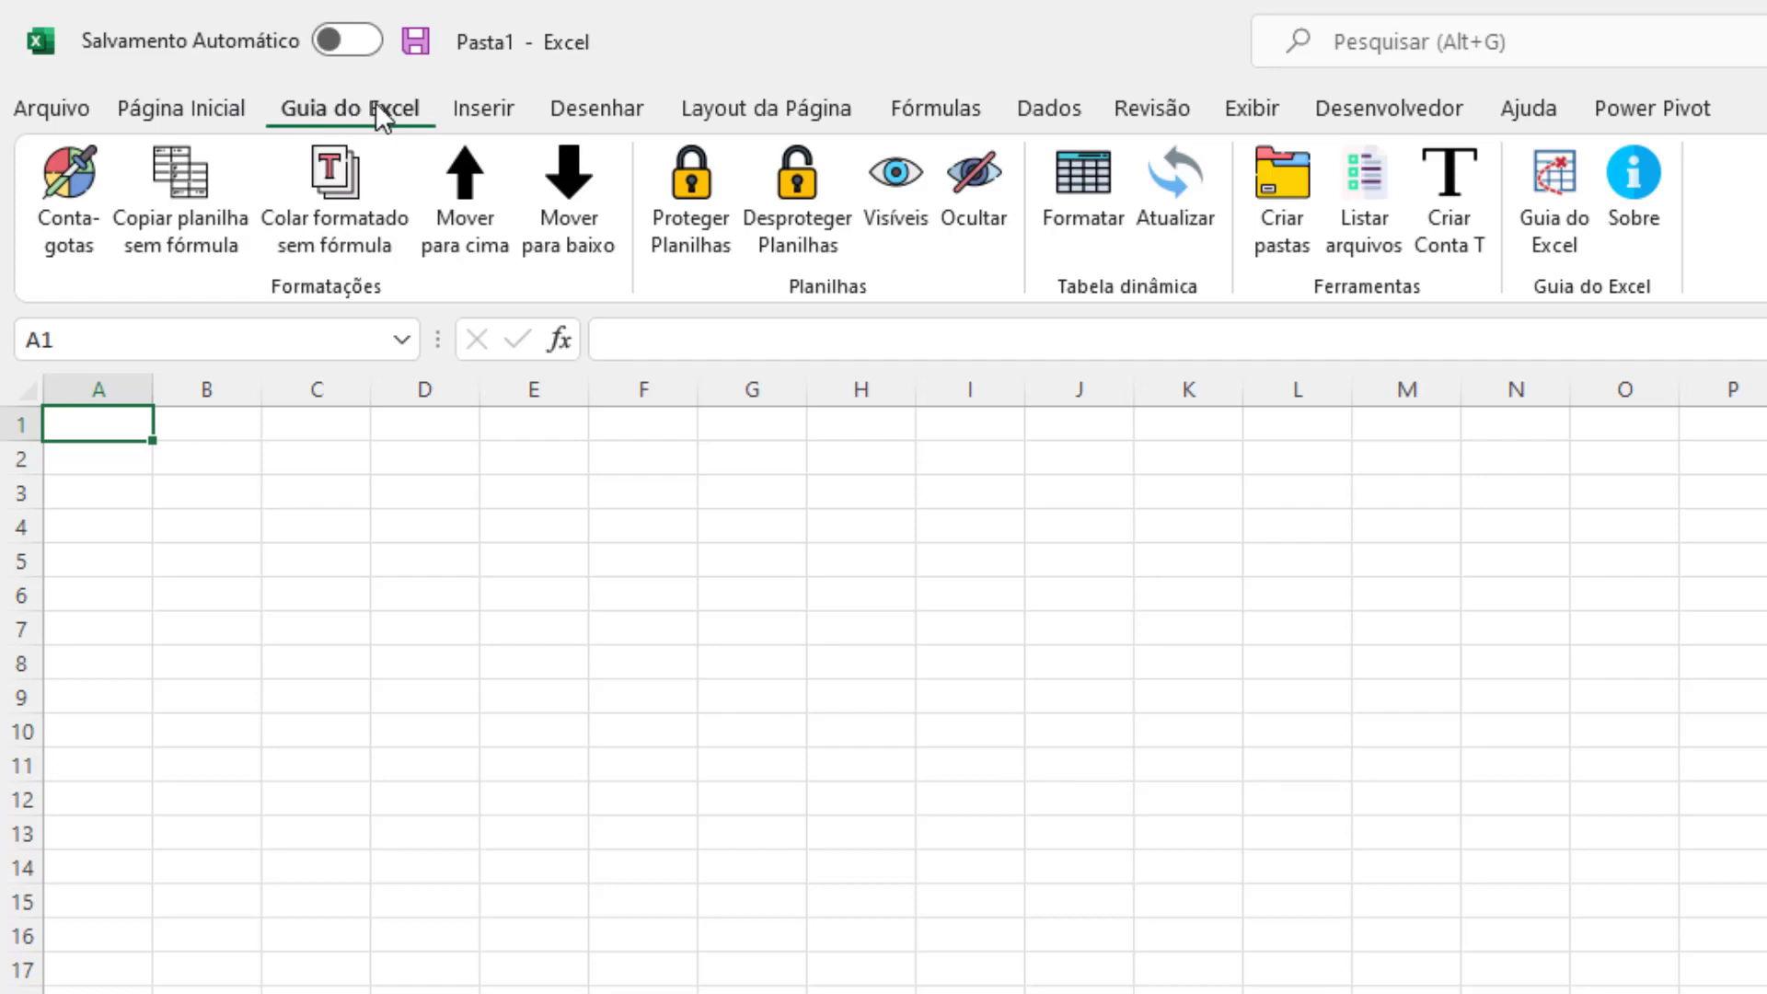
{"action": "left_click", "coordinate": [490, 109]}
{"action": "left_click", "coordinate": [624, 113]}
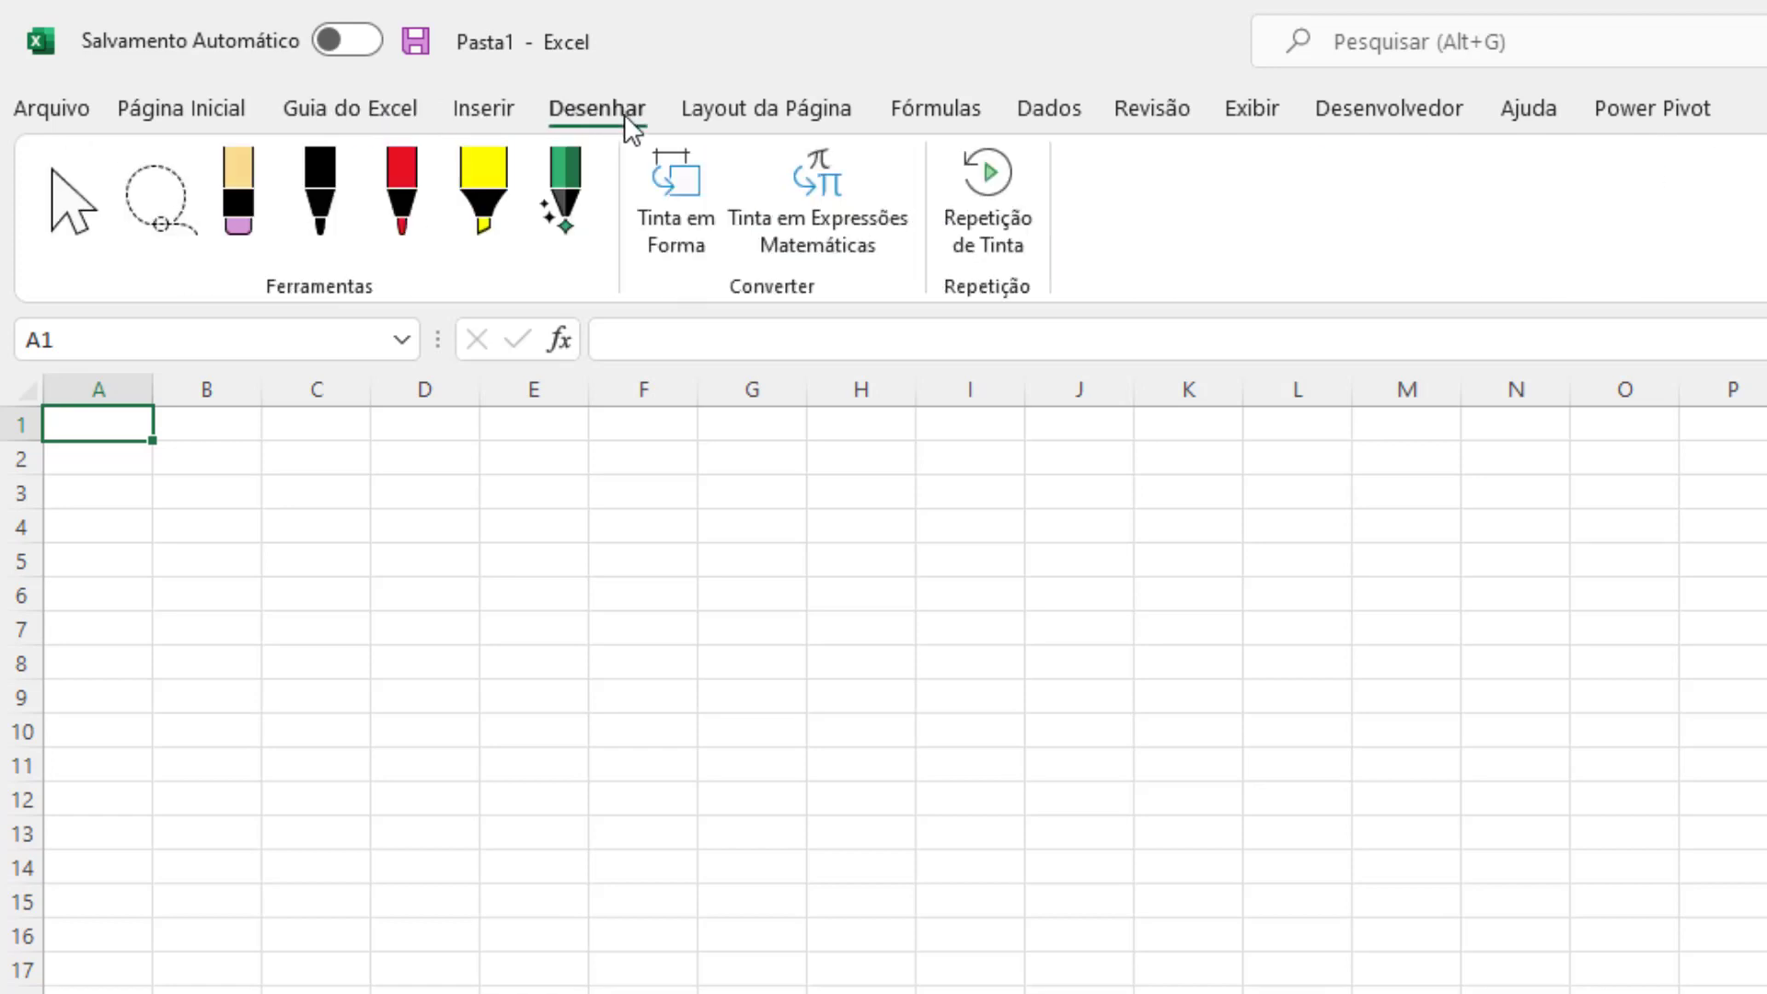
{"action": "left_click", "coordinate": [762, 106]}
{"action": "left_click", "coordinate": [921, 110]}
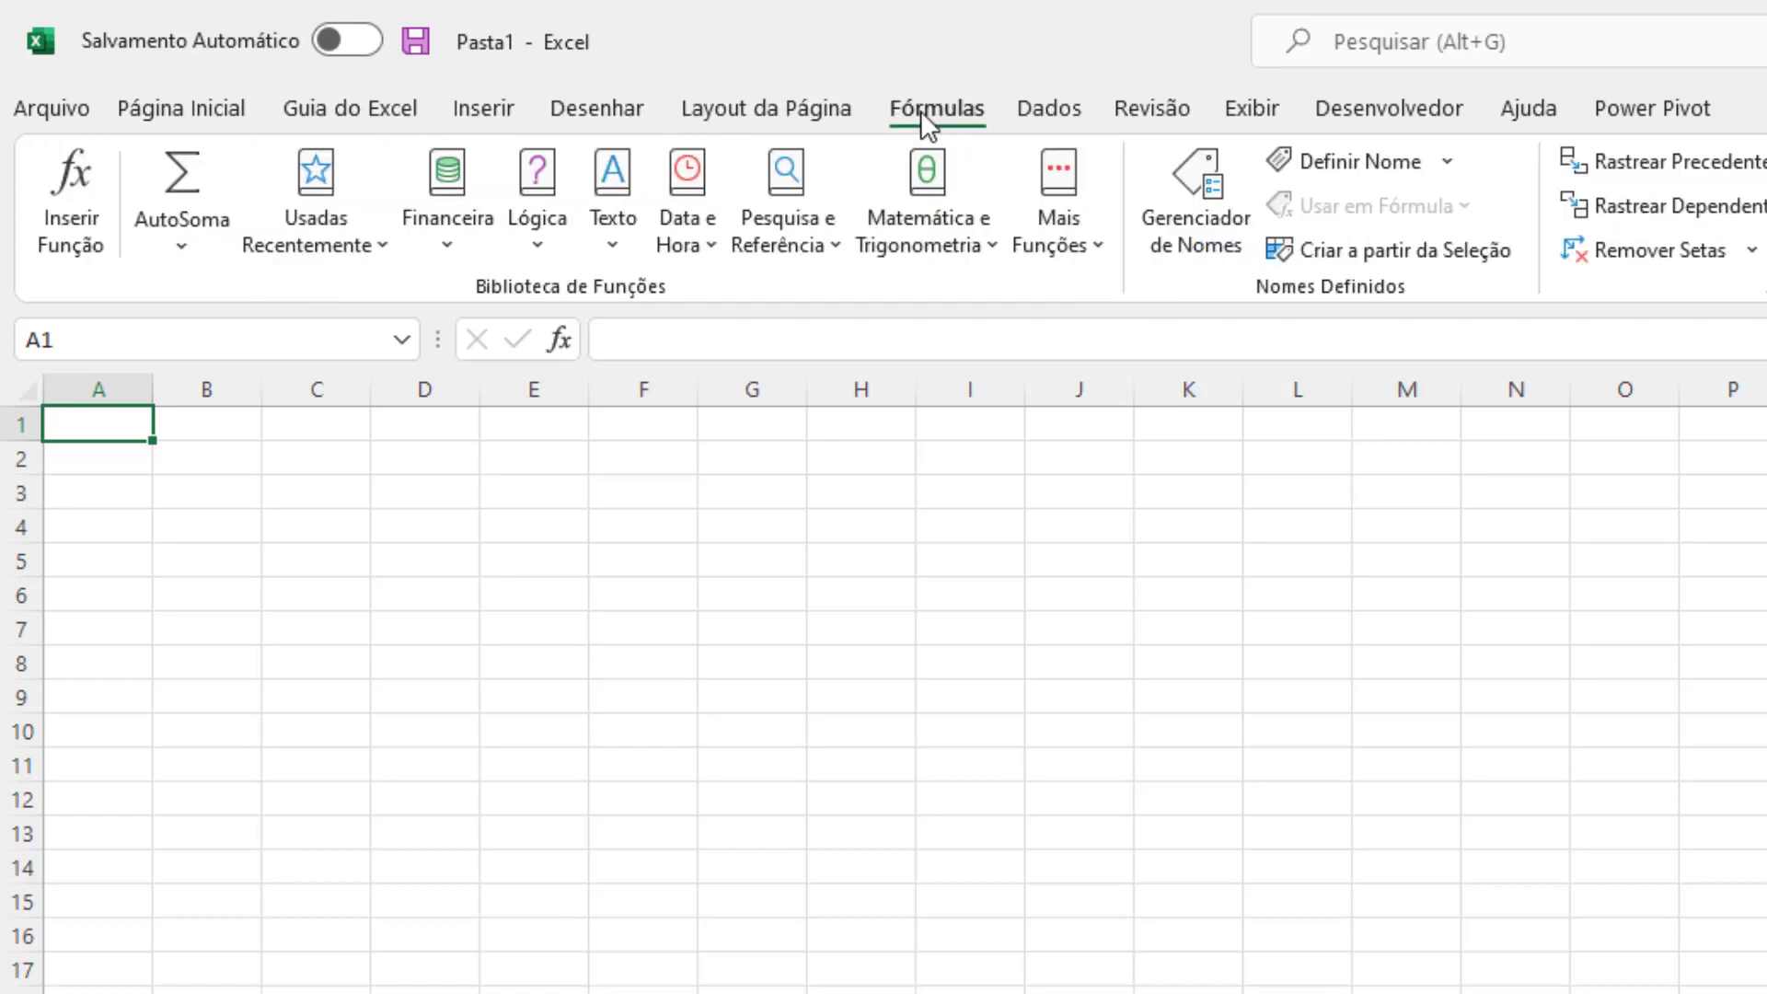
{"action": "left_click", "coordinate": [1079, 102]}
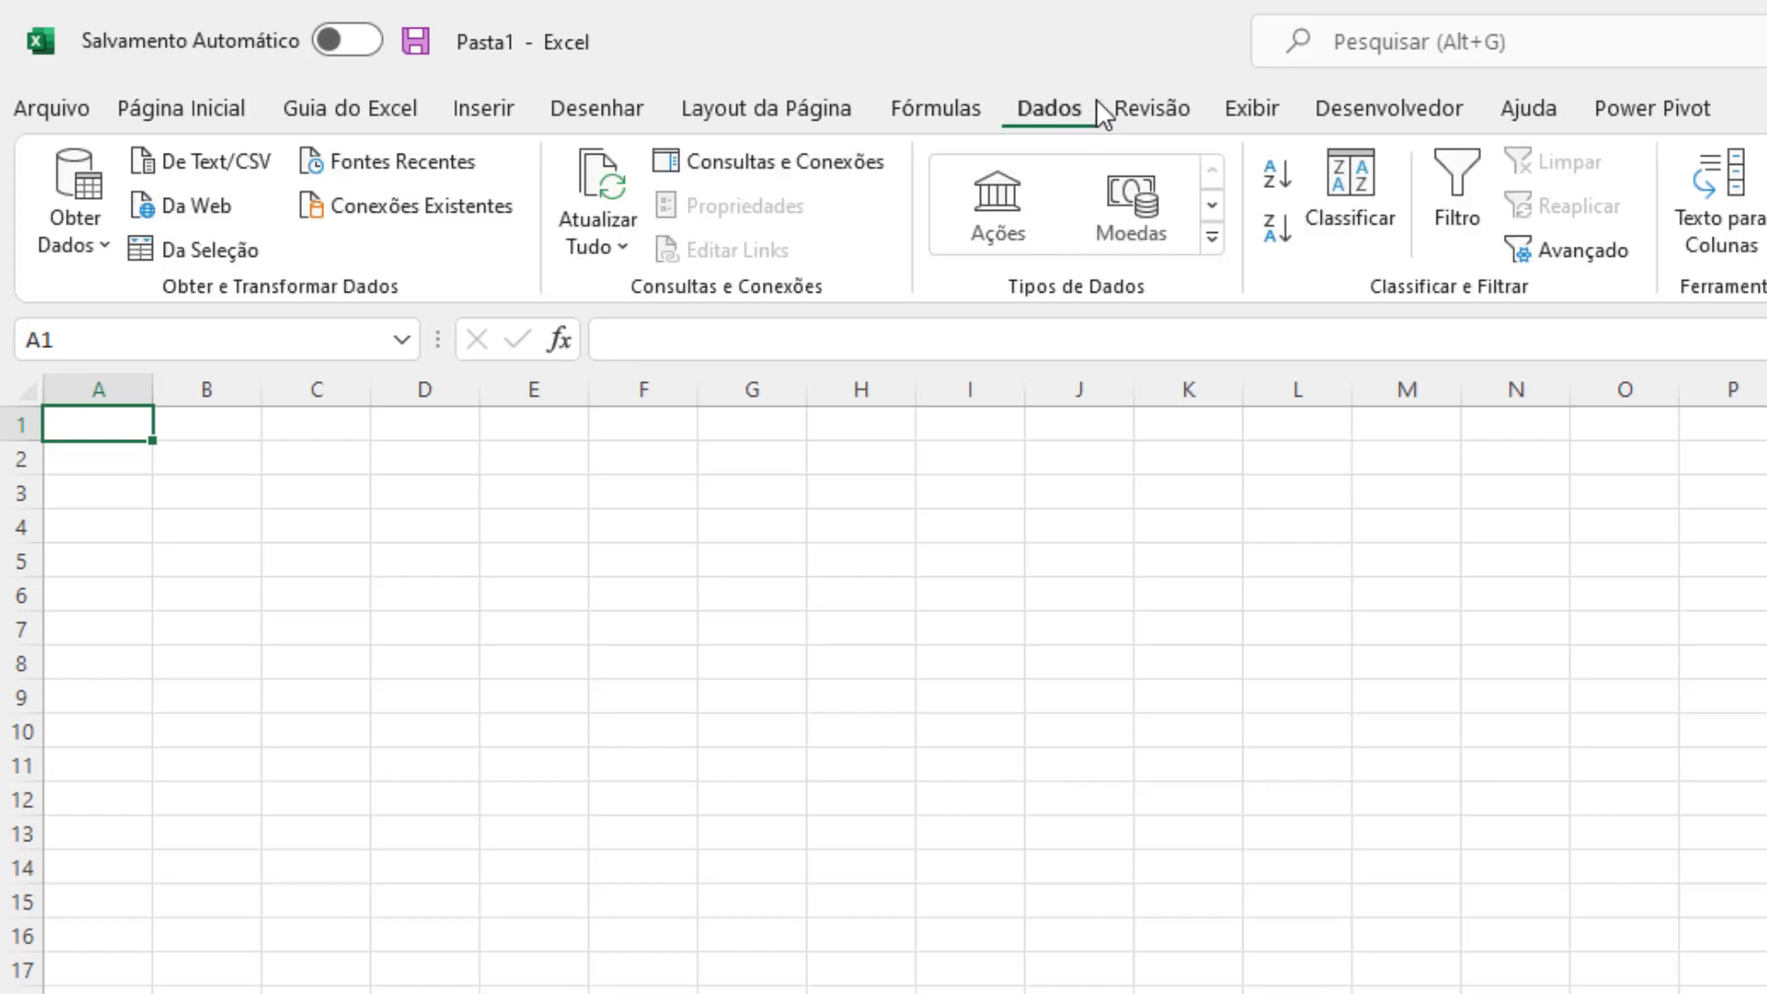
{"action": "left_click", "coordinate": [1158, 103]}
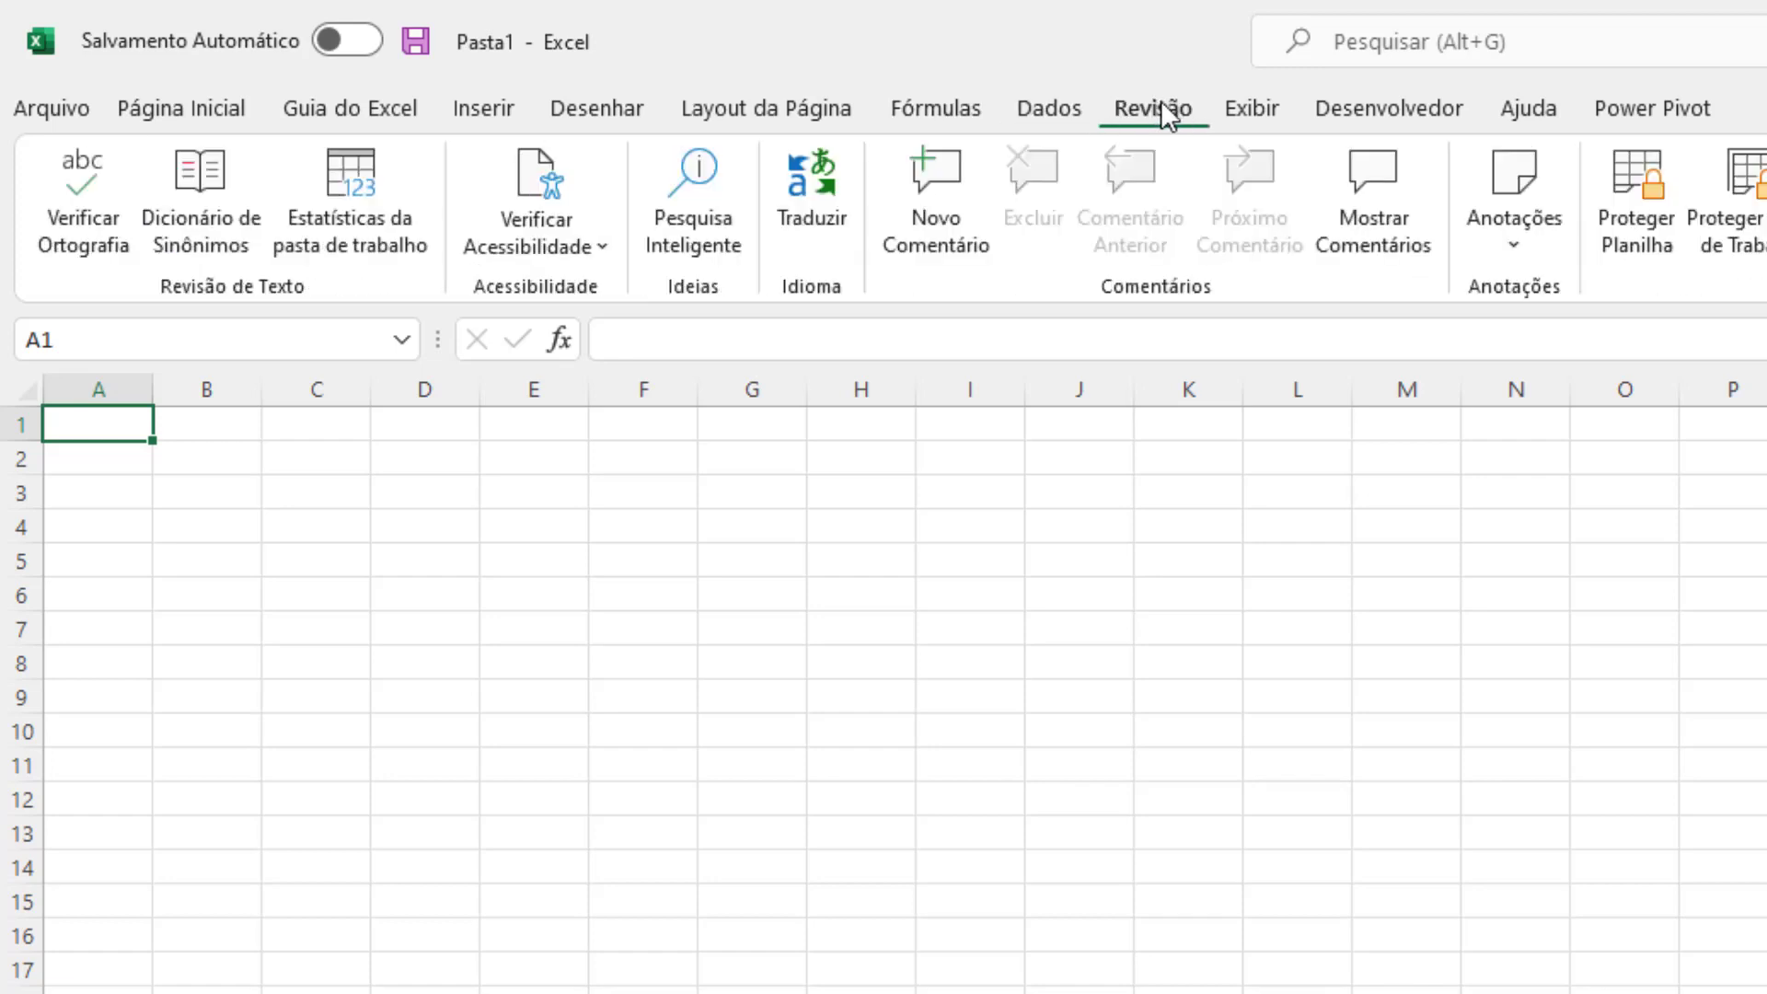
{"action": "left_click", "coordinate": [1265, 107]}
{"action": "left_click", "coordinate": [1424, 128]}
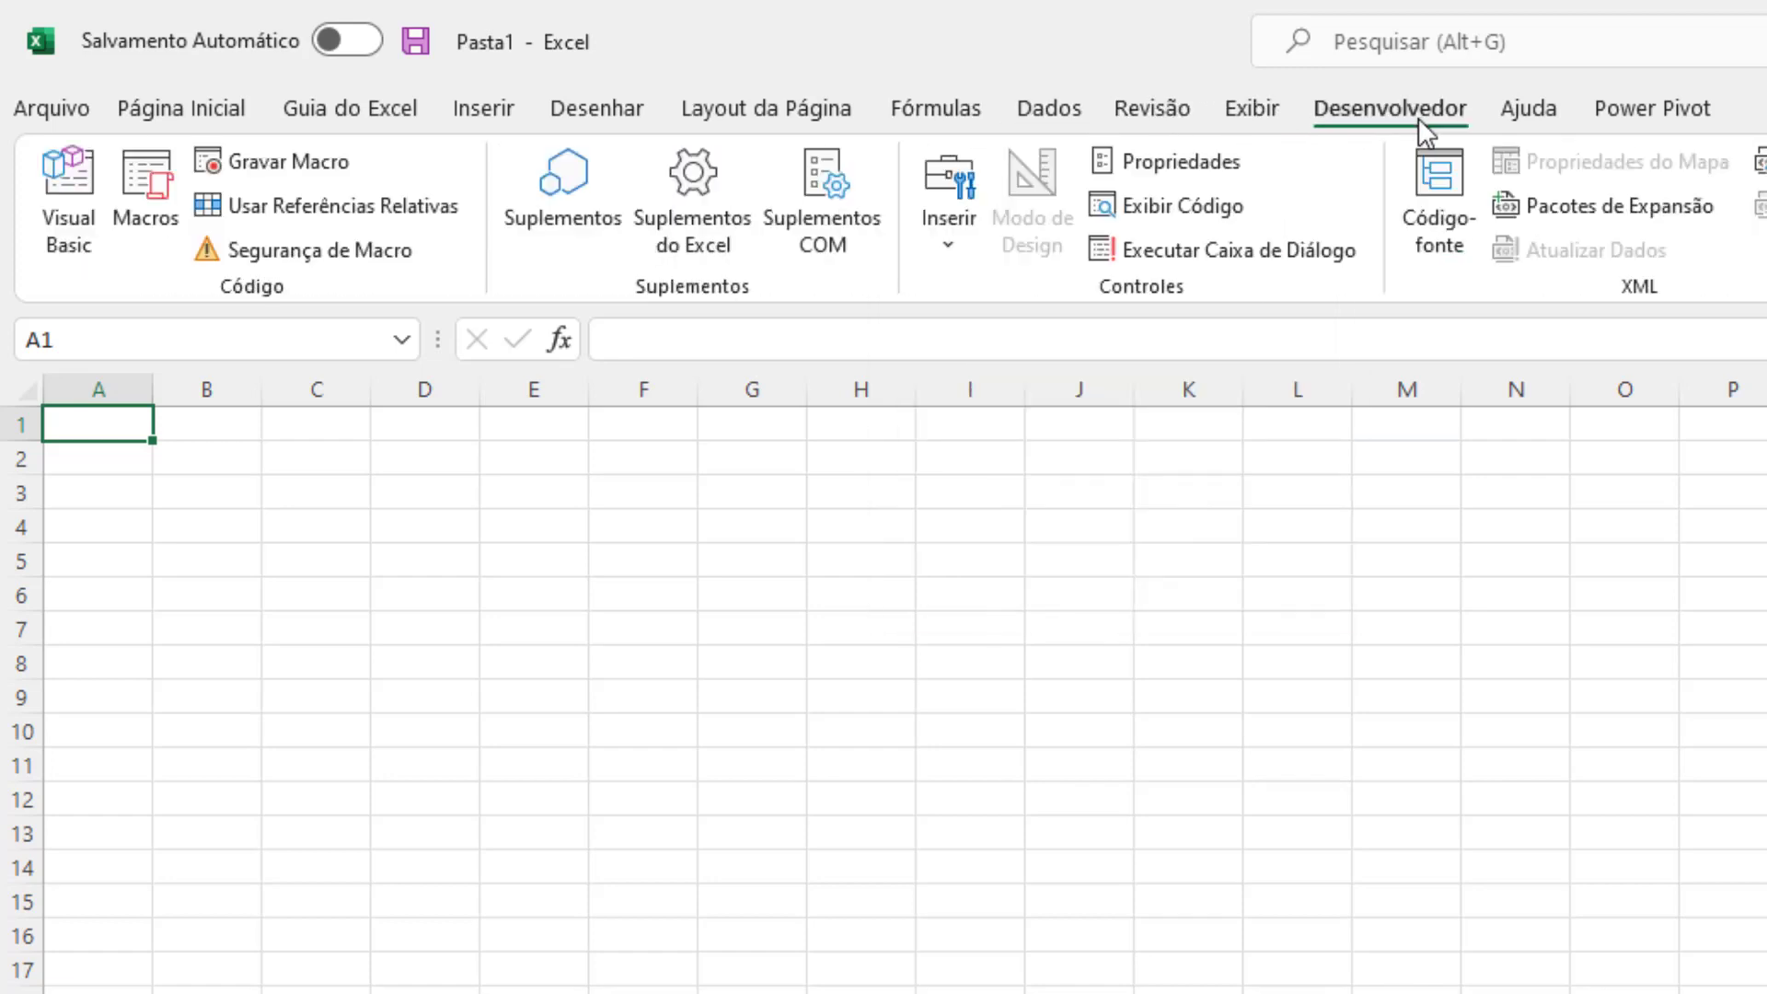
{"action": "left_click", "coordinate": [1546, 114]}
{"action": "left_click", "coordinate": [1648, 114]}
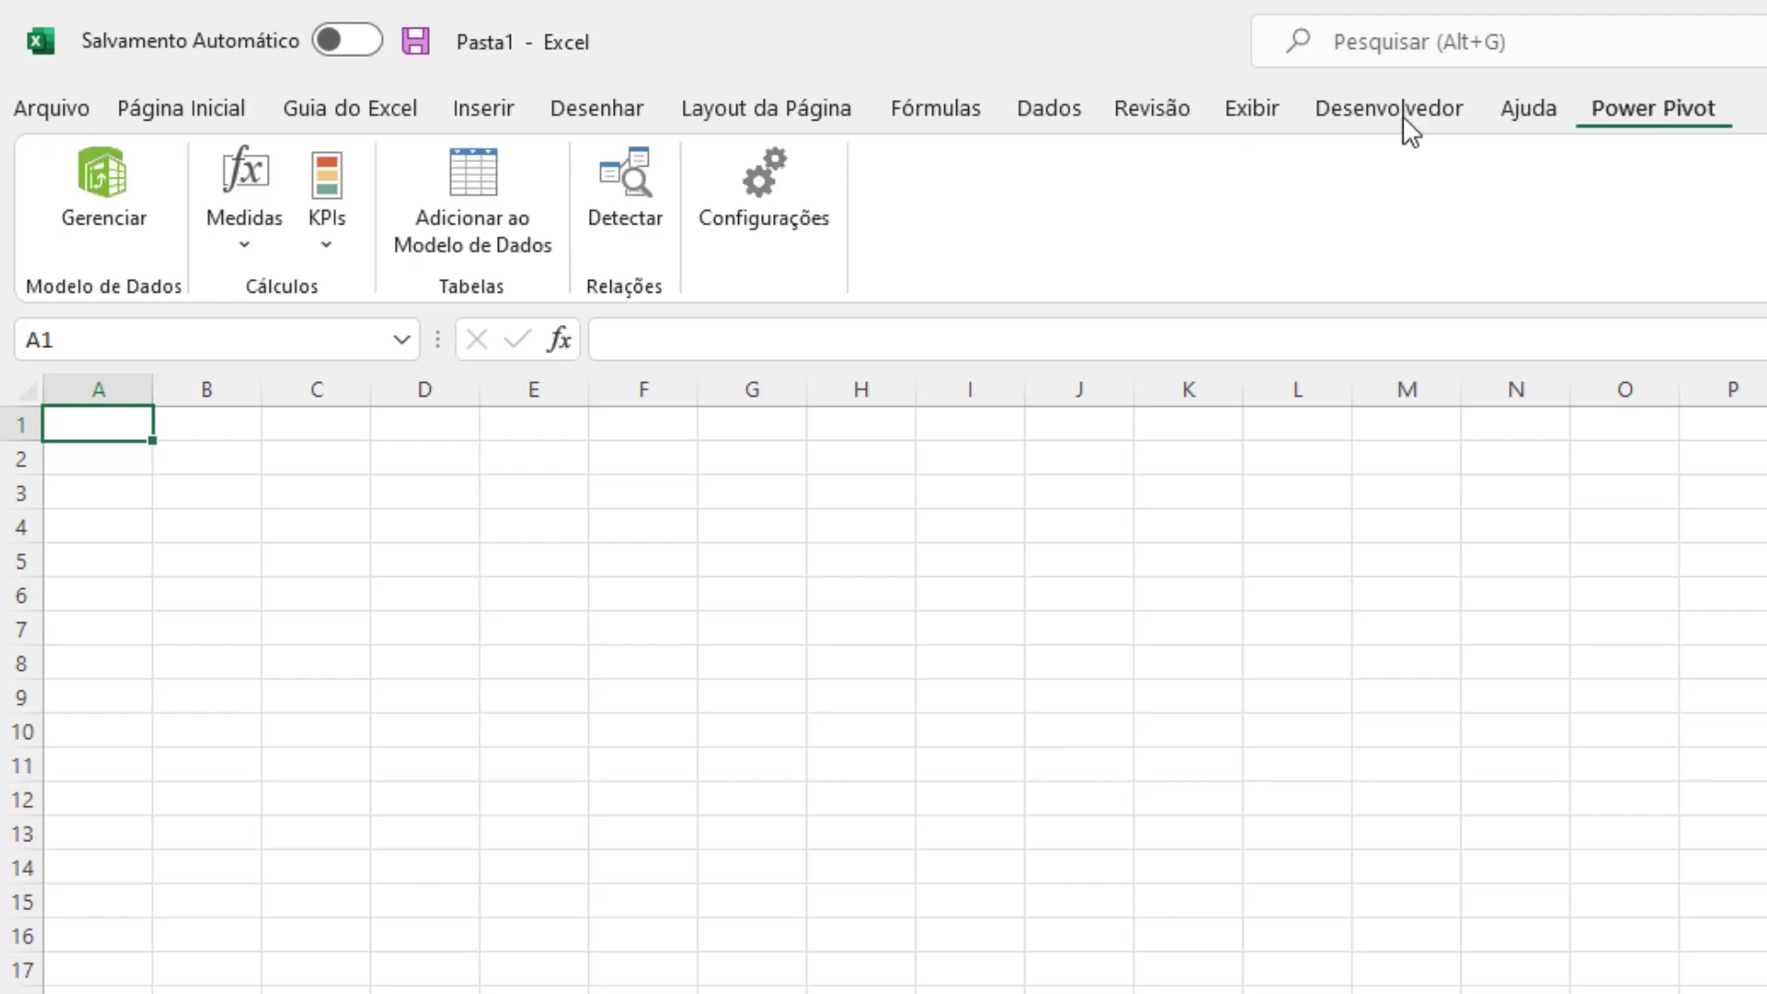
{"action": "left_click", "coordinate": [181, 103]}
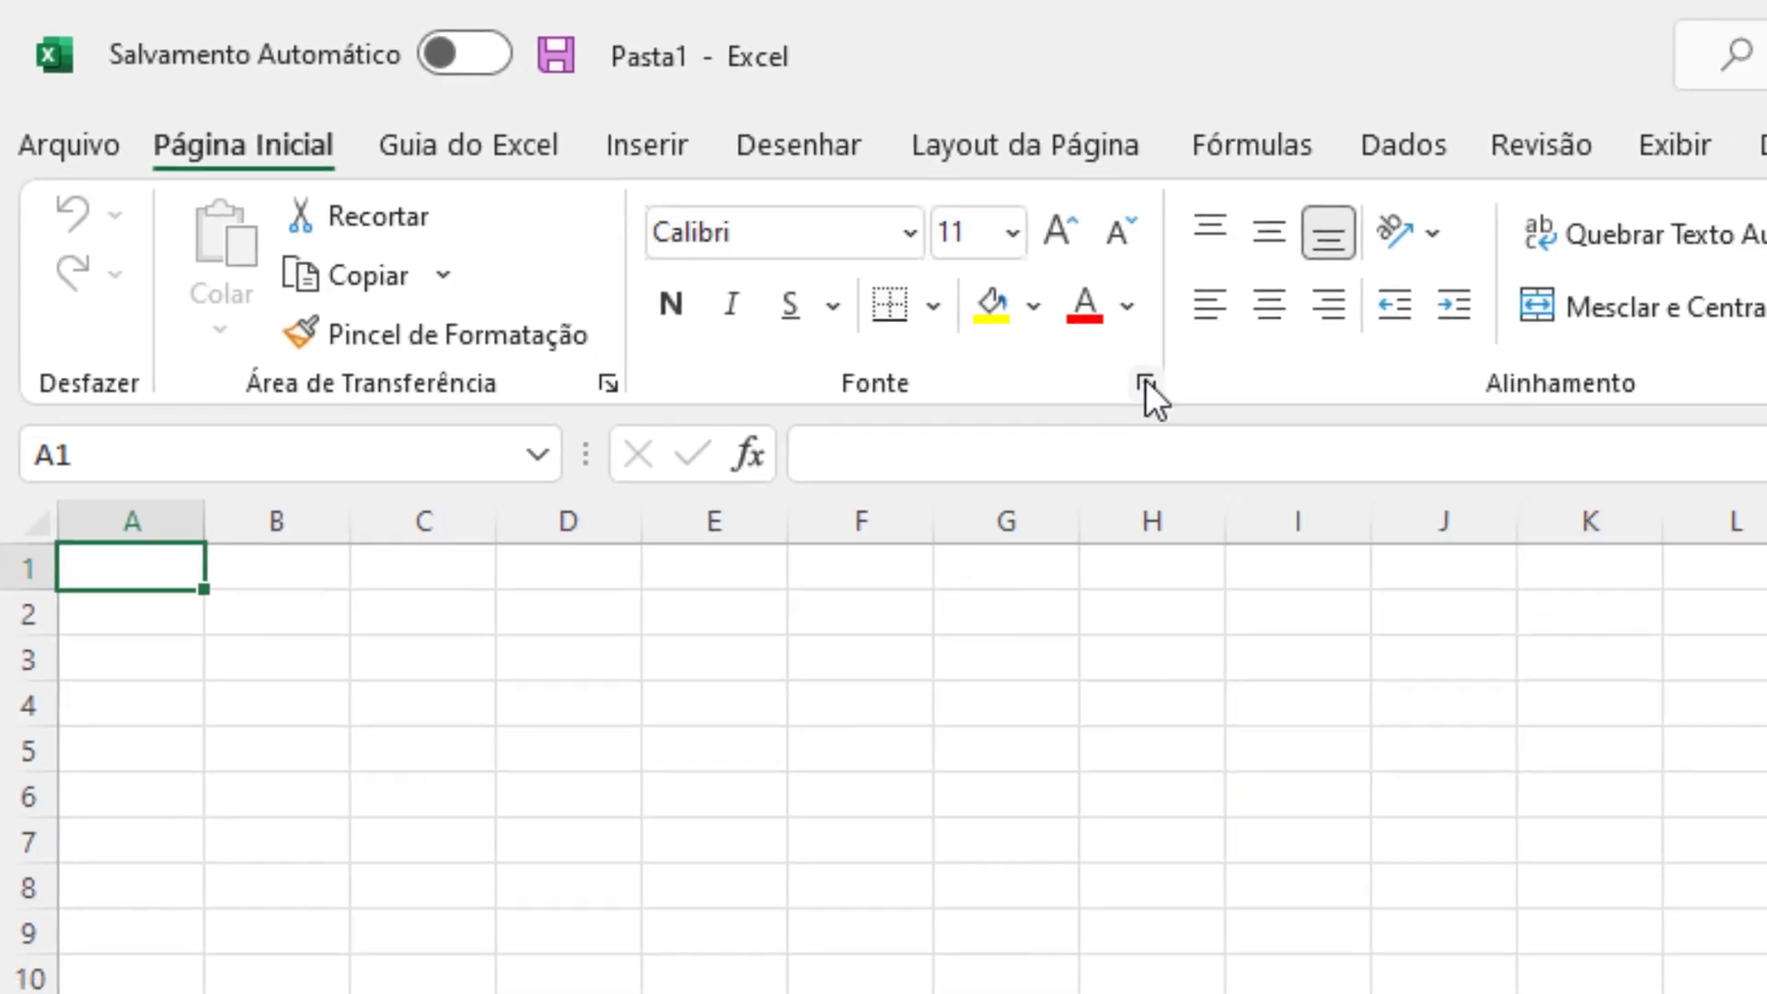
{"action": "left_click", "coordinate": [1213, 401]}
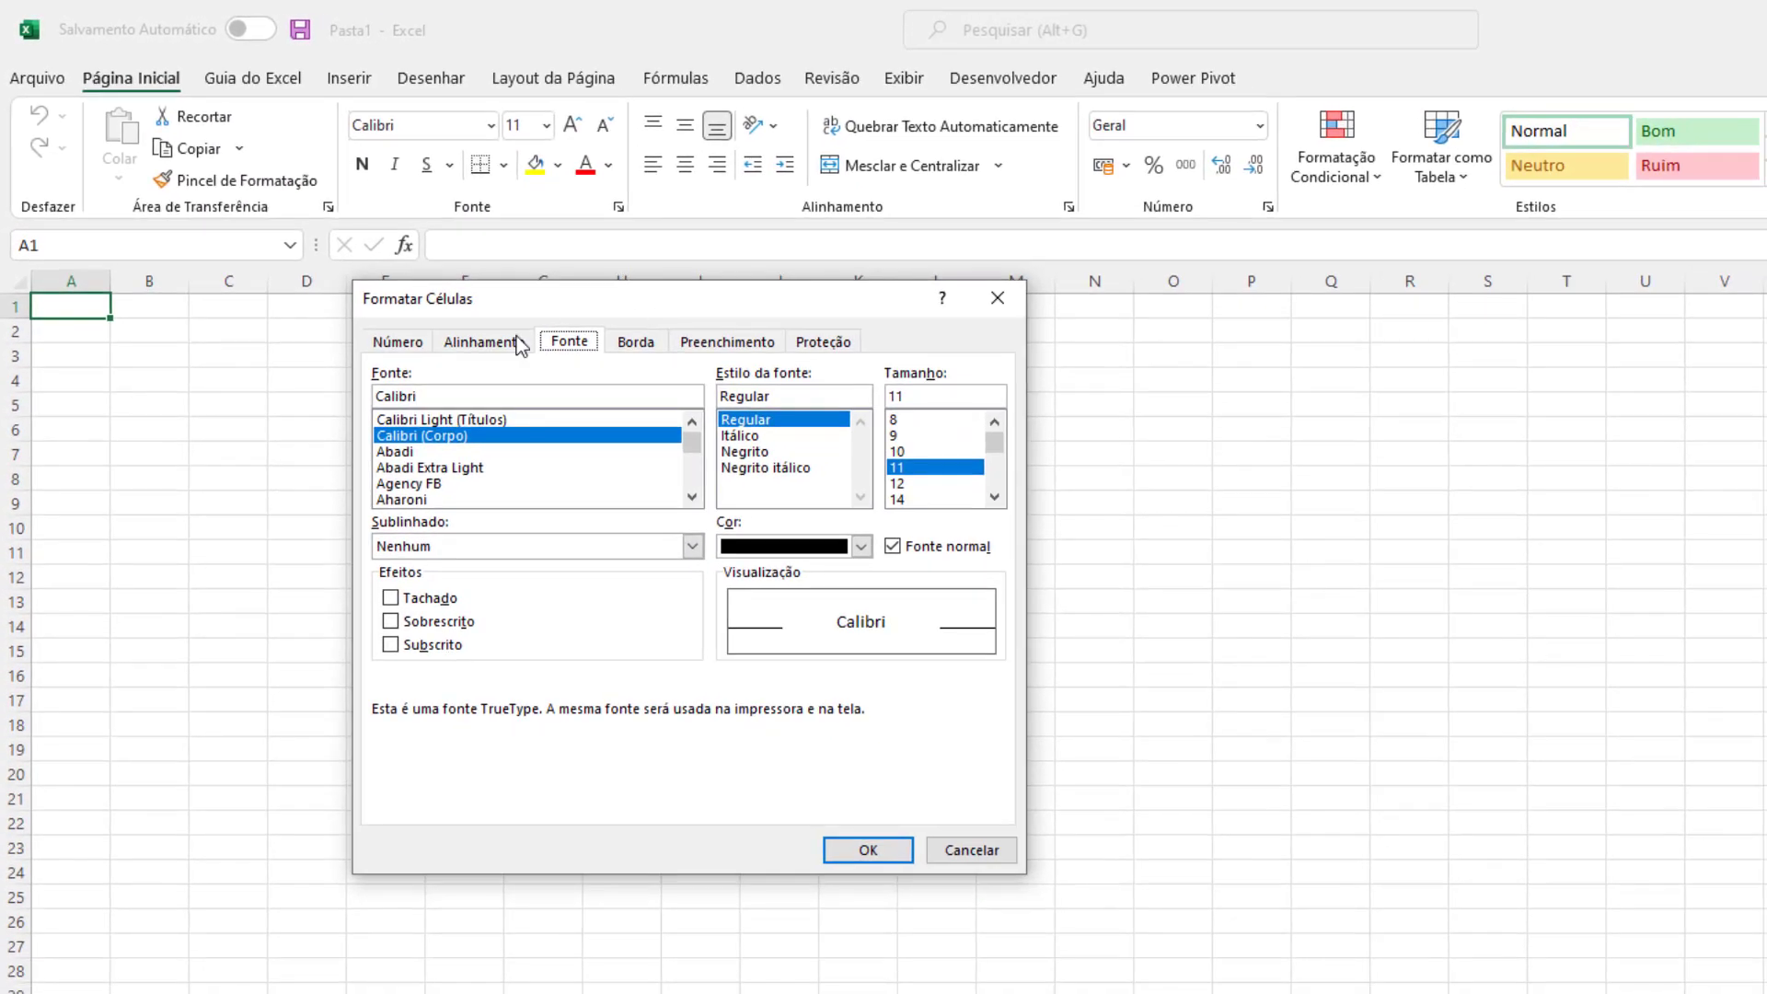
{"action": "left_click", "coordinate": [401, 343]}
{"action": "left_click", "coordinate": [485, 343]}
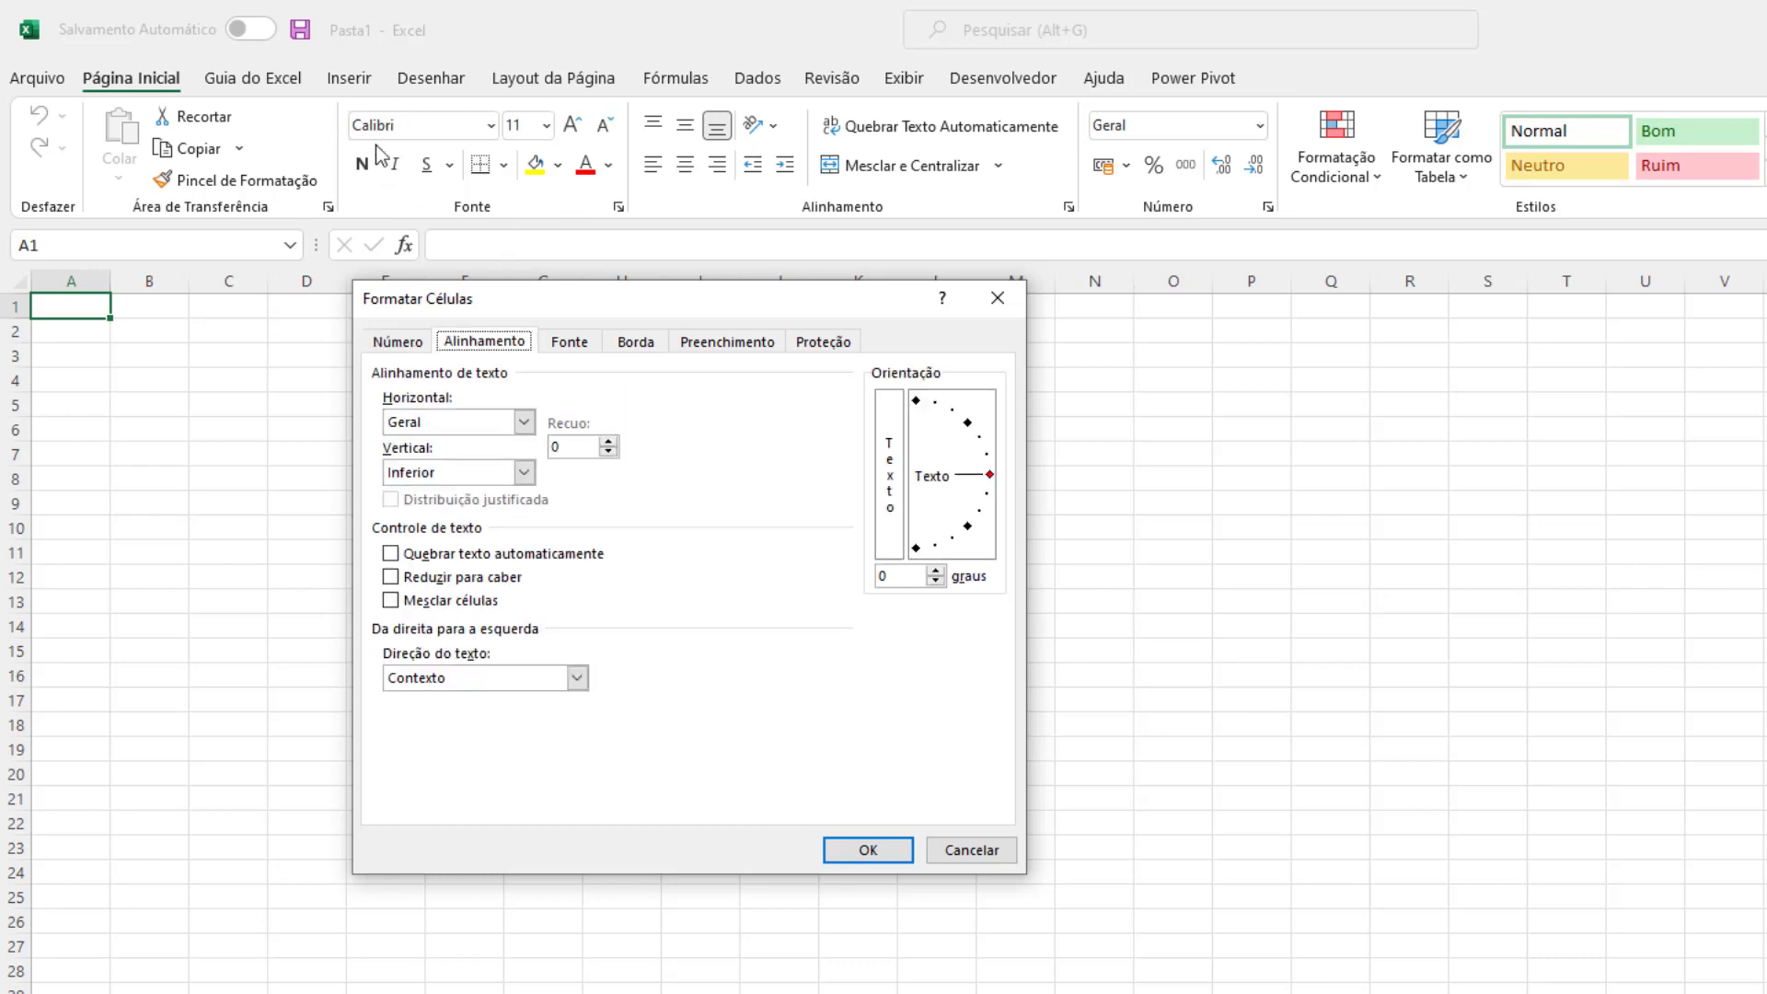
{"action": "left_click", "coordinate": [596, 343]}
{"action": "left_click", "coordinate": [637, 342]}
{"action": "left_click", "coordinate": [726, 343]}
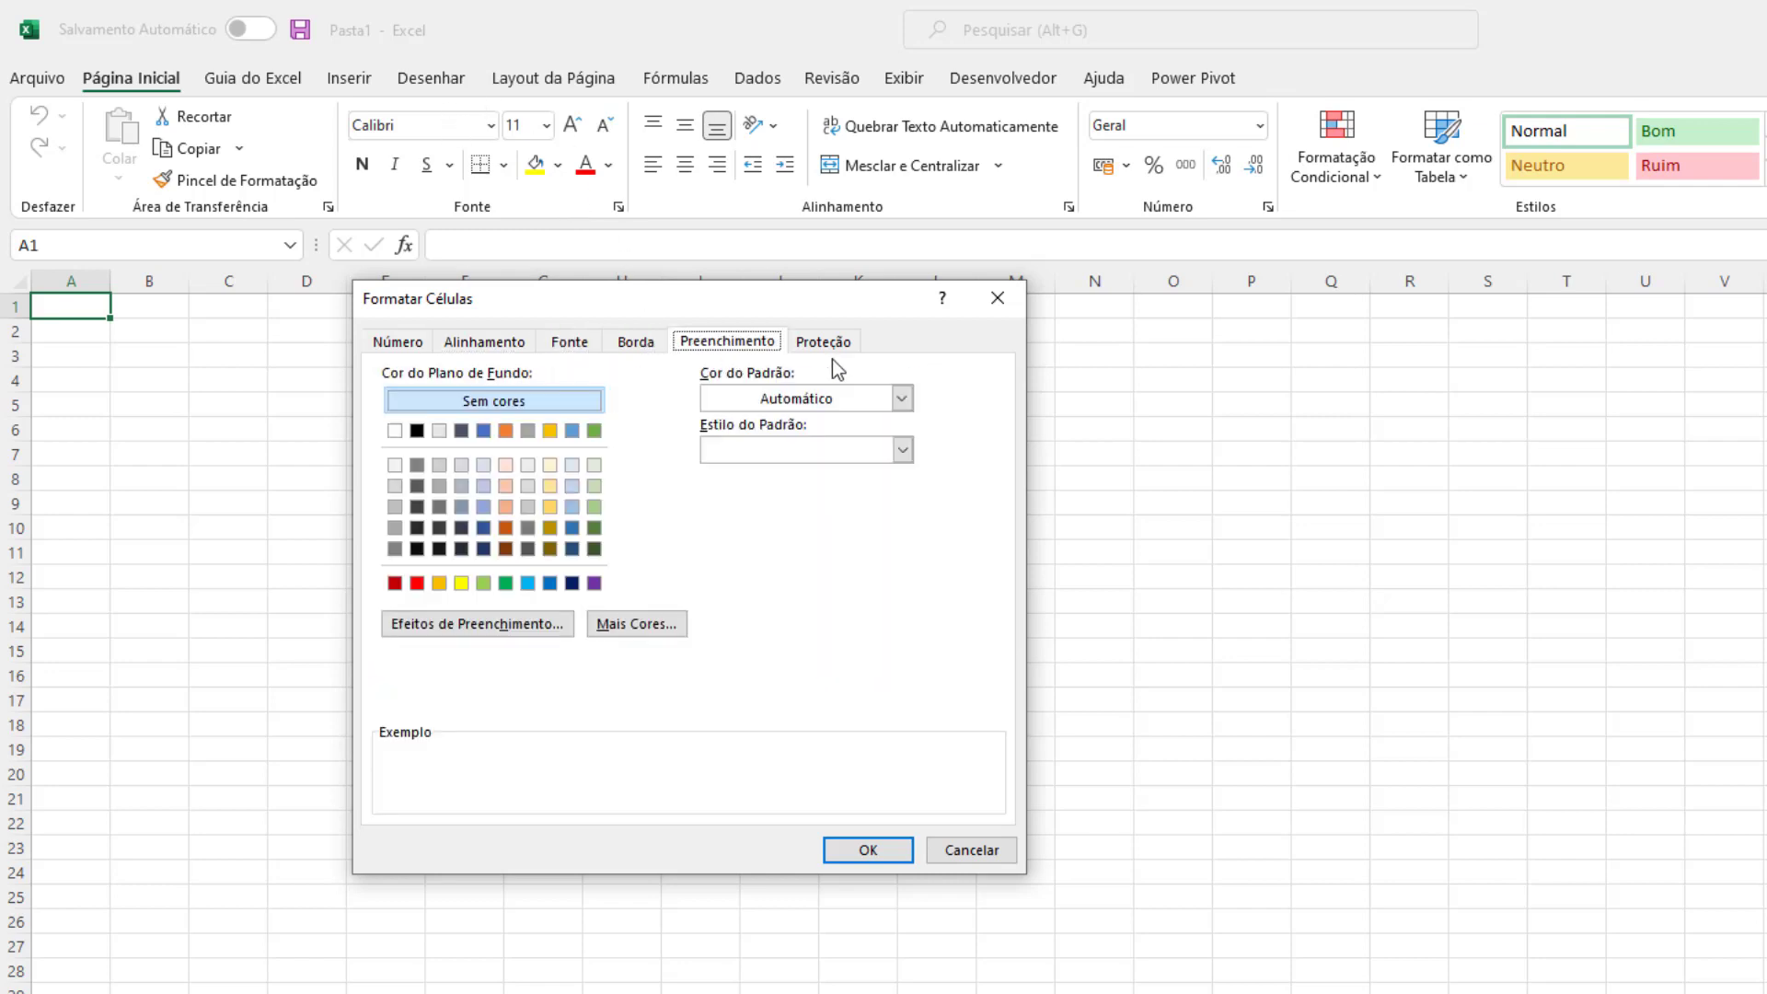
{"action": "left_click", "coordinate": [833, 344]}
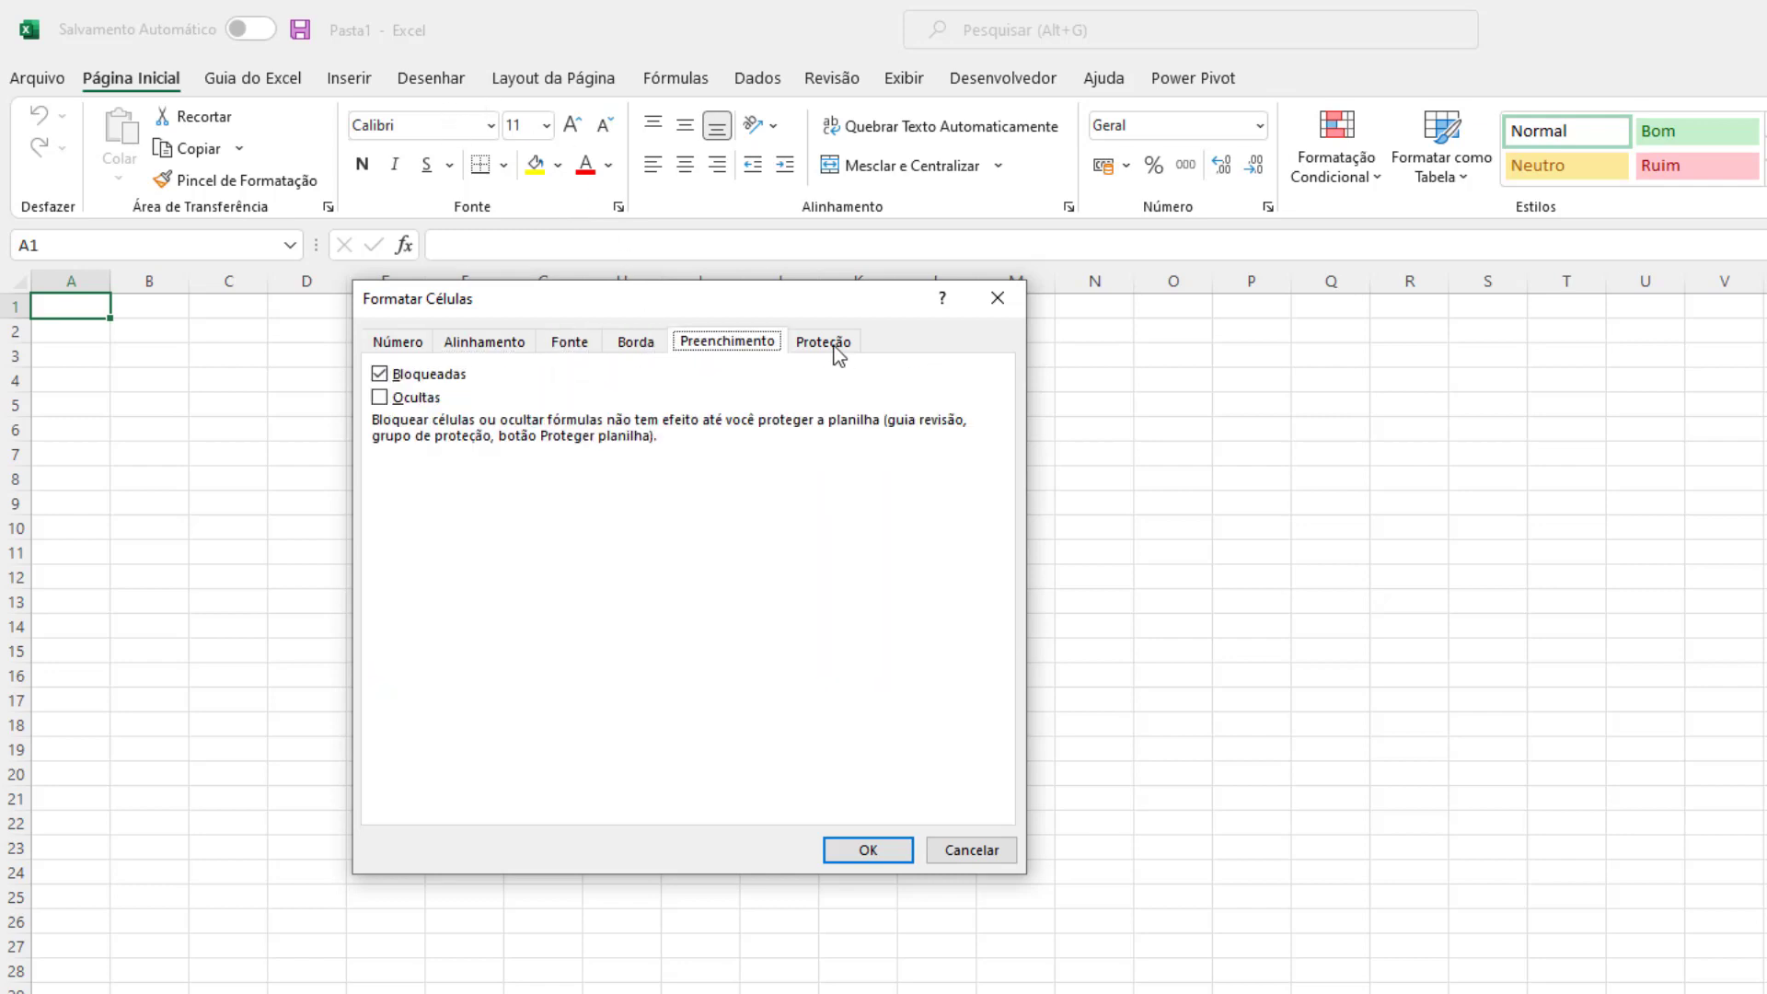
{"action": "left_click", "coordinate": [998, 300]}
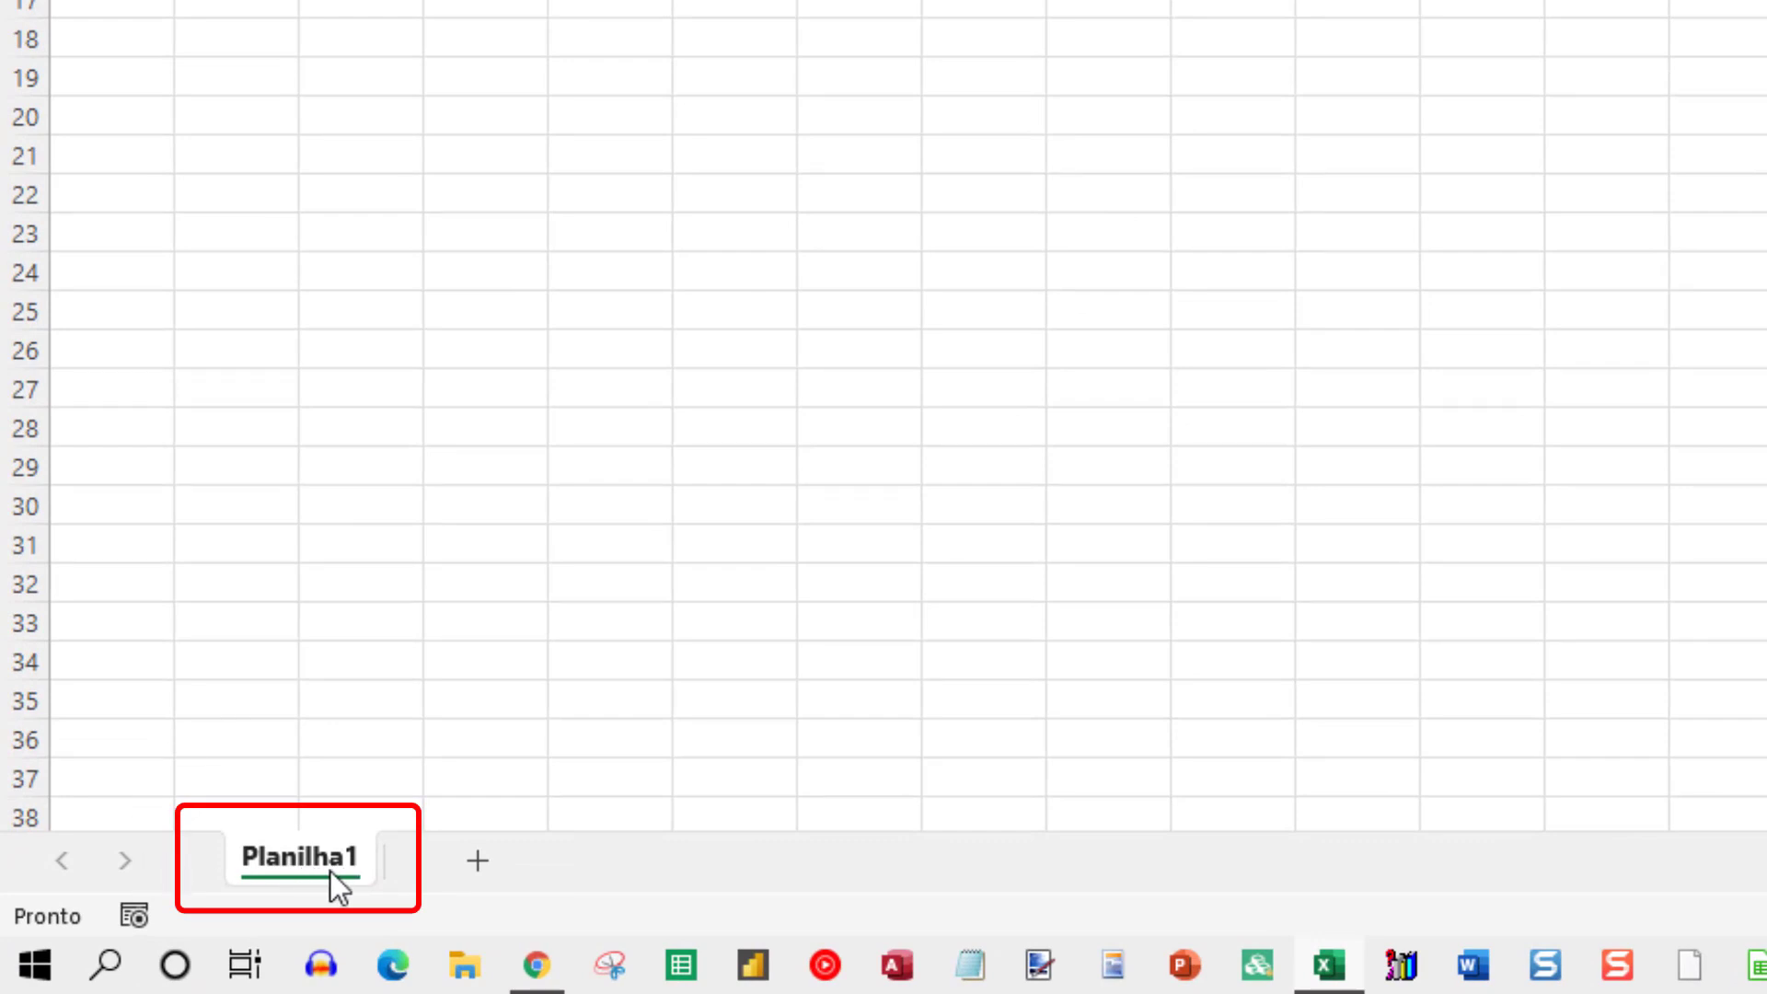
Add a new worksheet, switch between Planilha1 and Planilha2, then insert Planilha3 and Planilha4.
{"action": "left_click", "coordinate": [478, 861]}
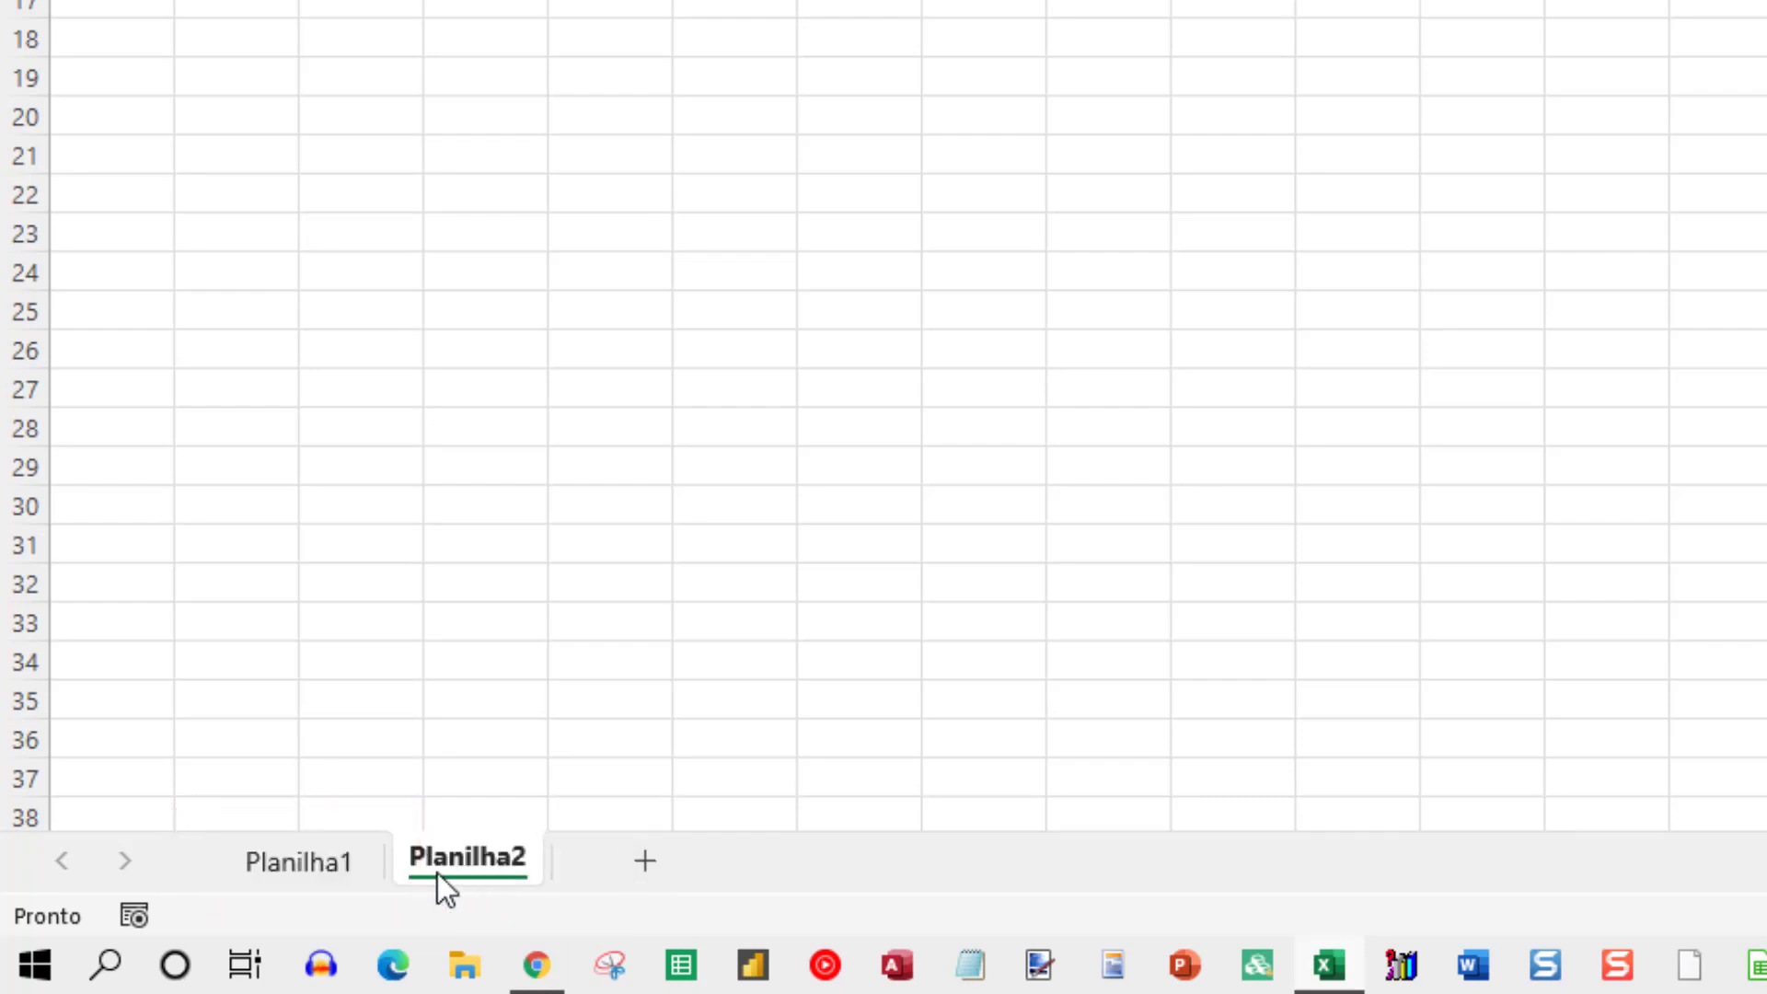
{"action": "left_click", "coordinate": [280, 865]}
{"action": "left_click", "coordinate": [482, 862]}
{"action": "left_click", "coordinate": [359, 863]}
{"action": "left_click", "coordinate": [396, 861]}
{"action": "left_click", "coordinate": [354, 862]}
{"action": "left_click", "coordinate": [479, 859]}
{"action": "left_click", "coordinate": [295, 856]}
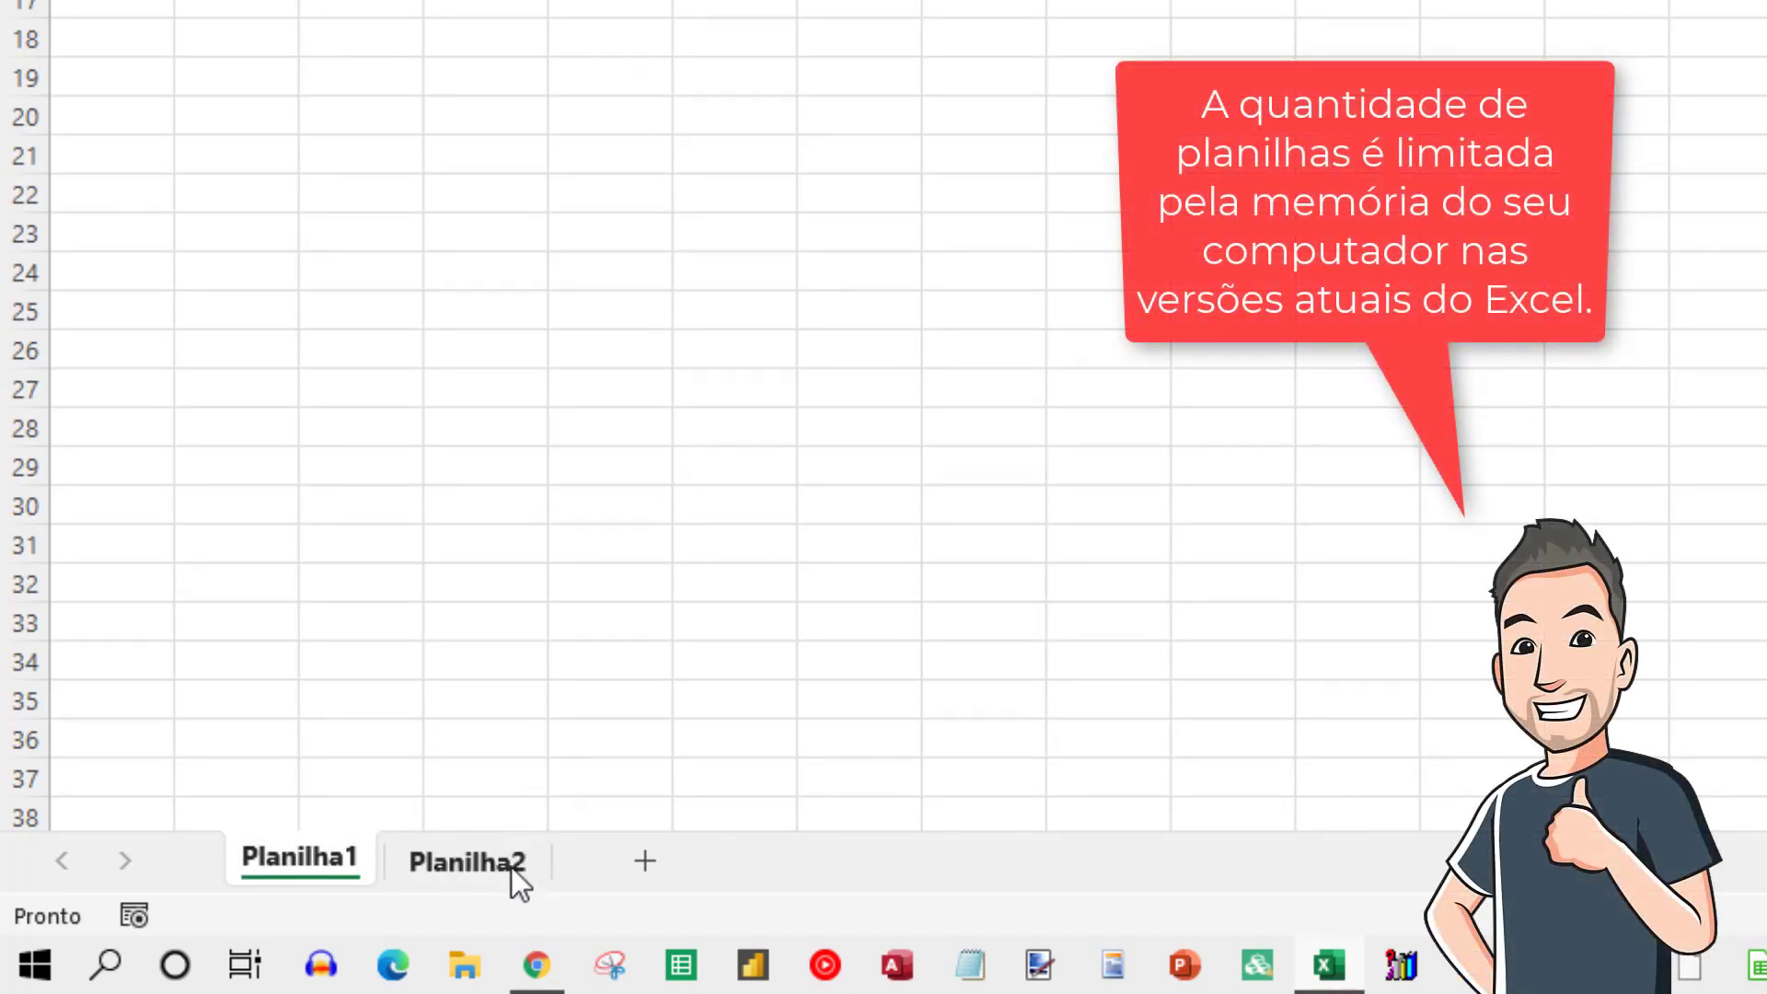
{"action": "left_click", "coordinate": [652, 862]}
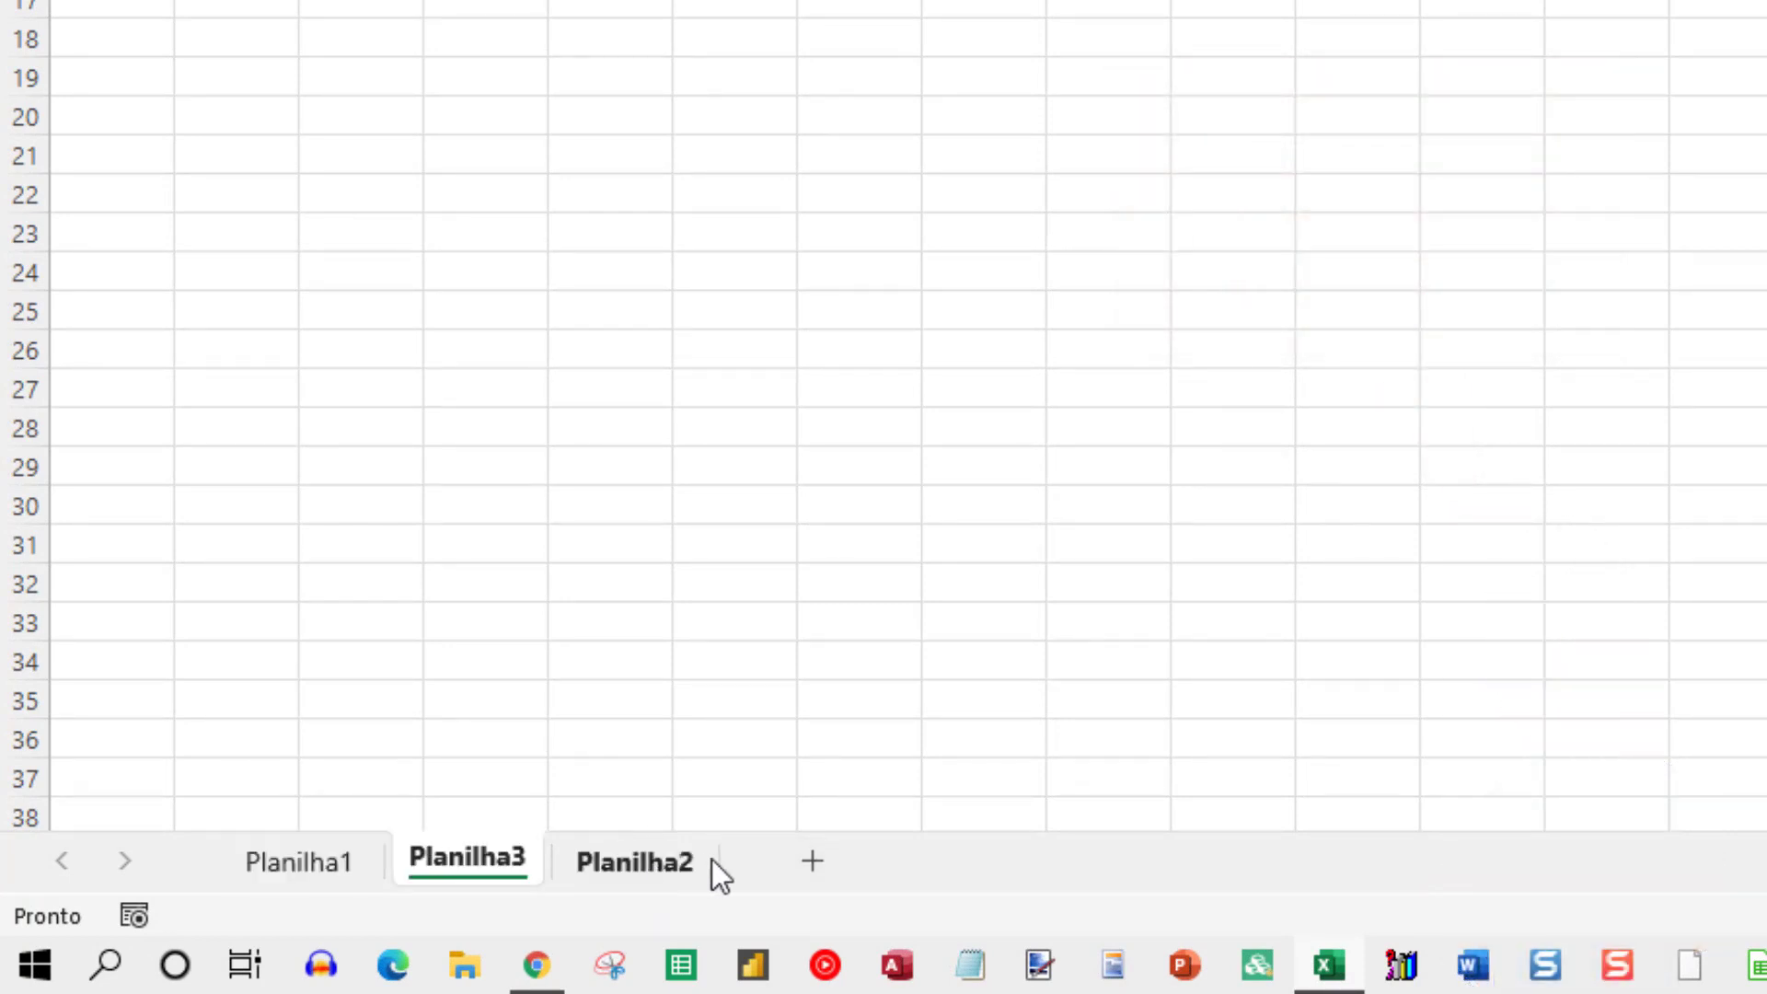
{"action": "left_click", "coordinate": [822, 869]}
Insert Planilha5, then delete Planilha5, Planilha4, Planilha3 and Planilha2 via the tab menu's Excluir.
{"action": "left_click", "coordinate": [976, 862]}
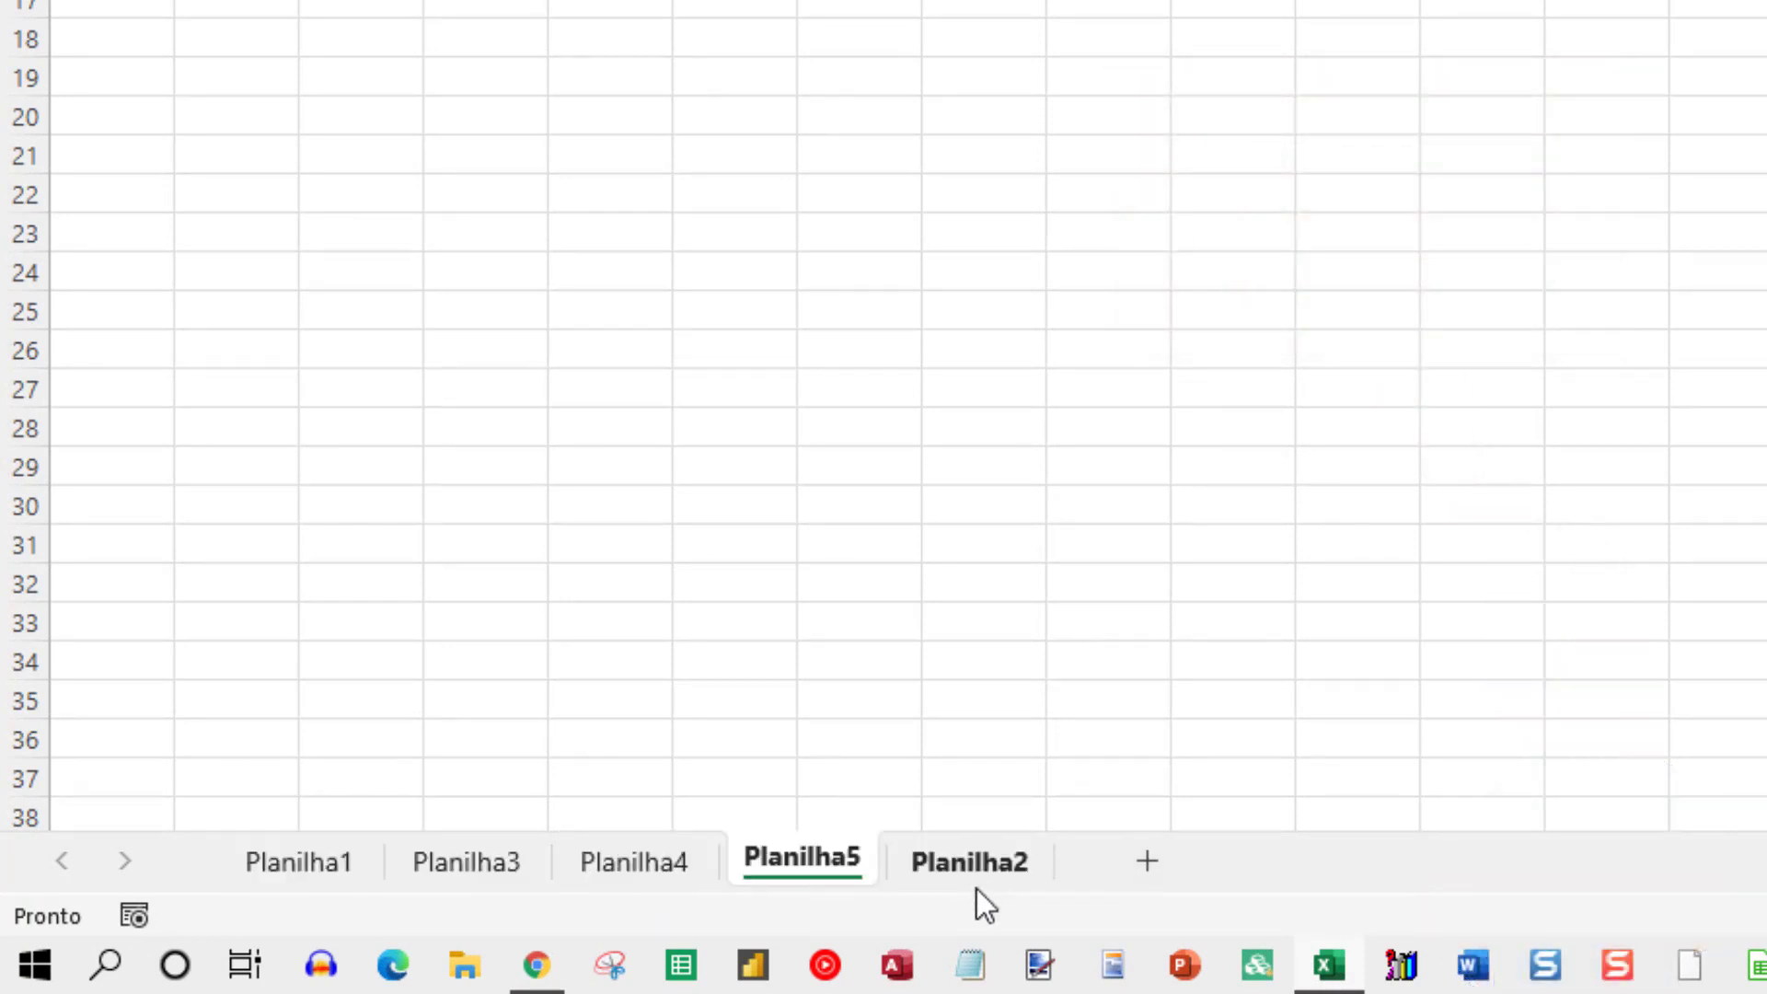
{"action": "right_click", "coordinate": [788, 866]}
{"action": "left_click", "coordinate": [908, 364]}
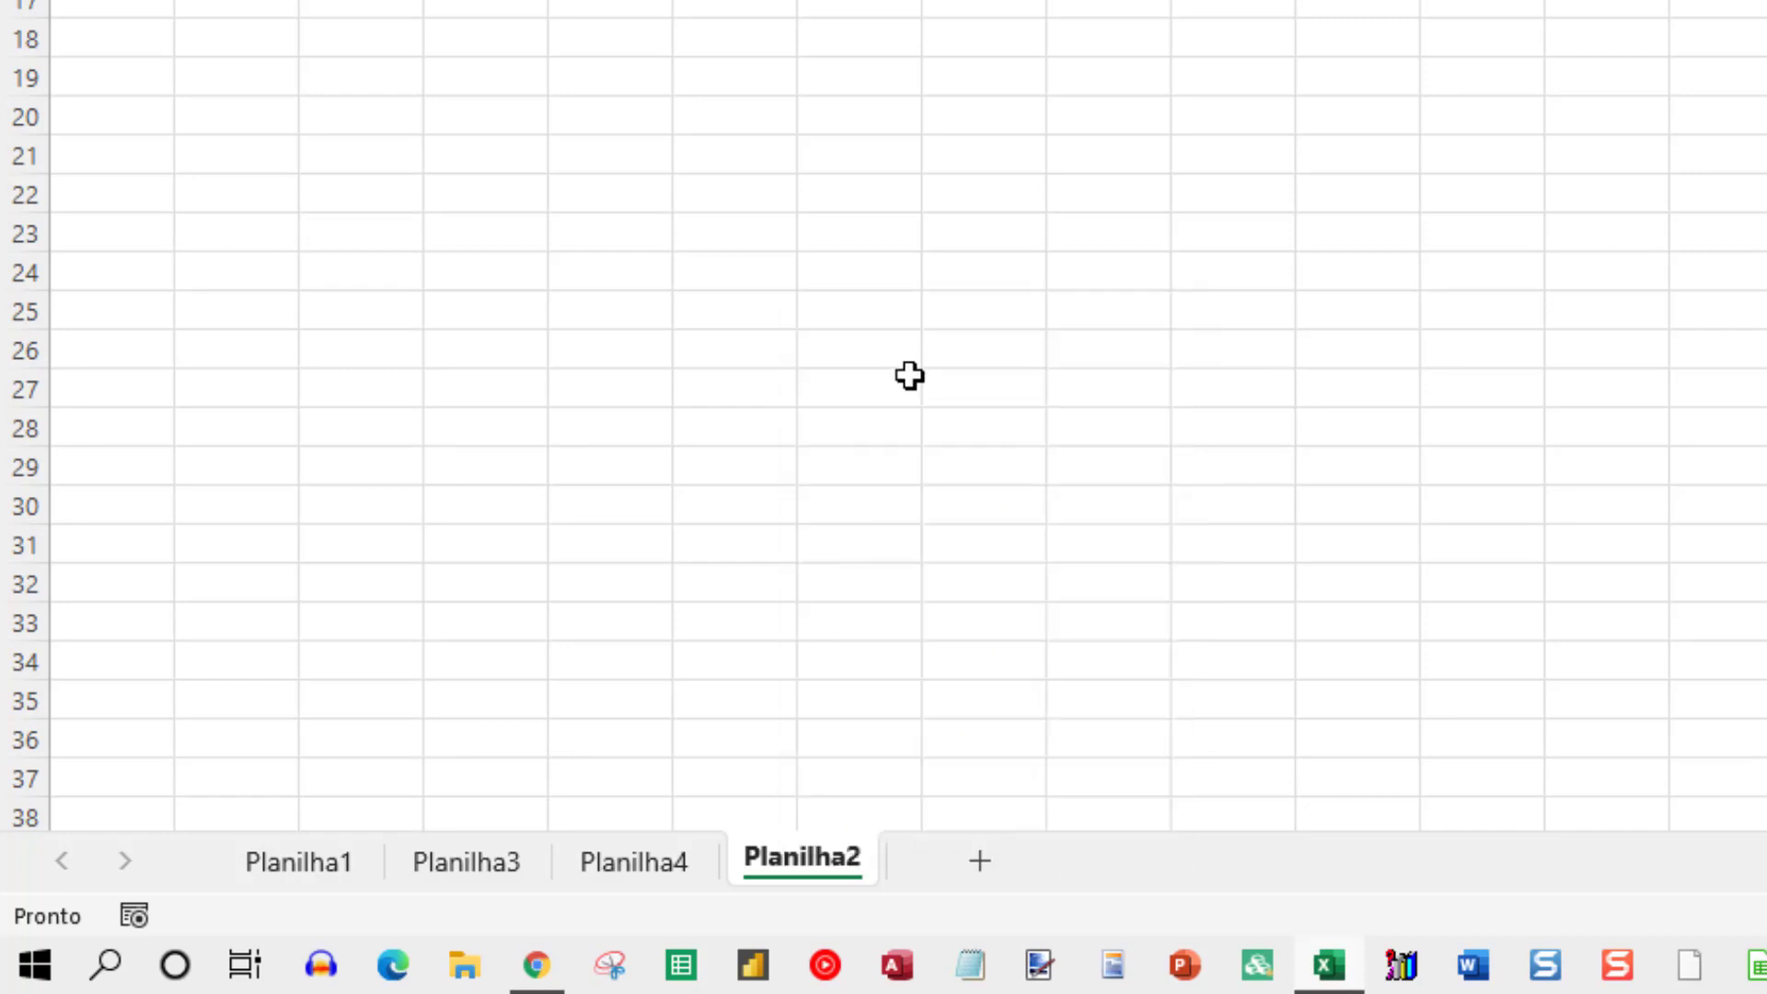
{"action": "right_click", "coordinate": [649, 865]}
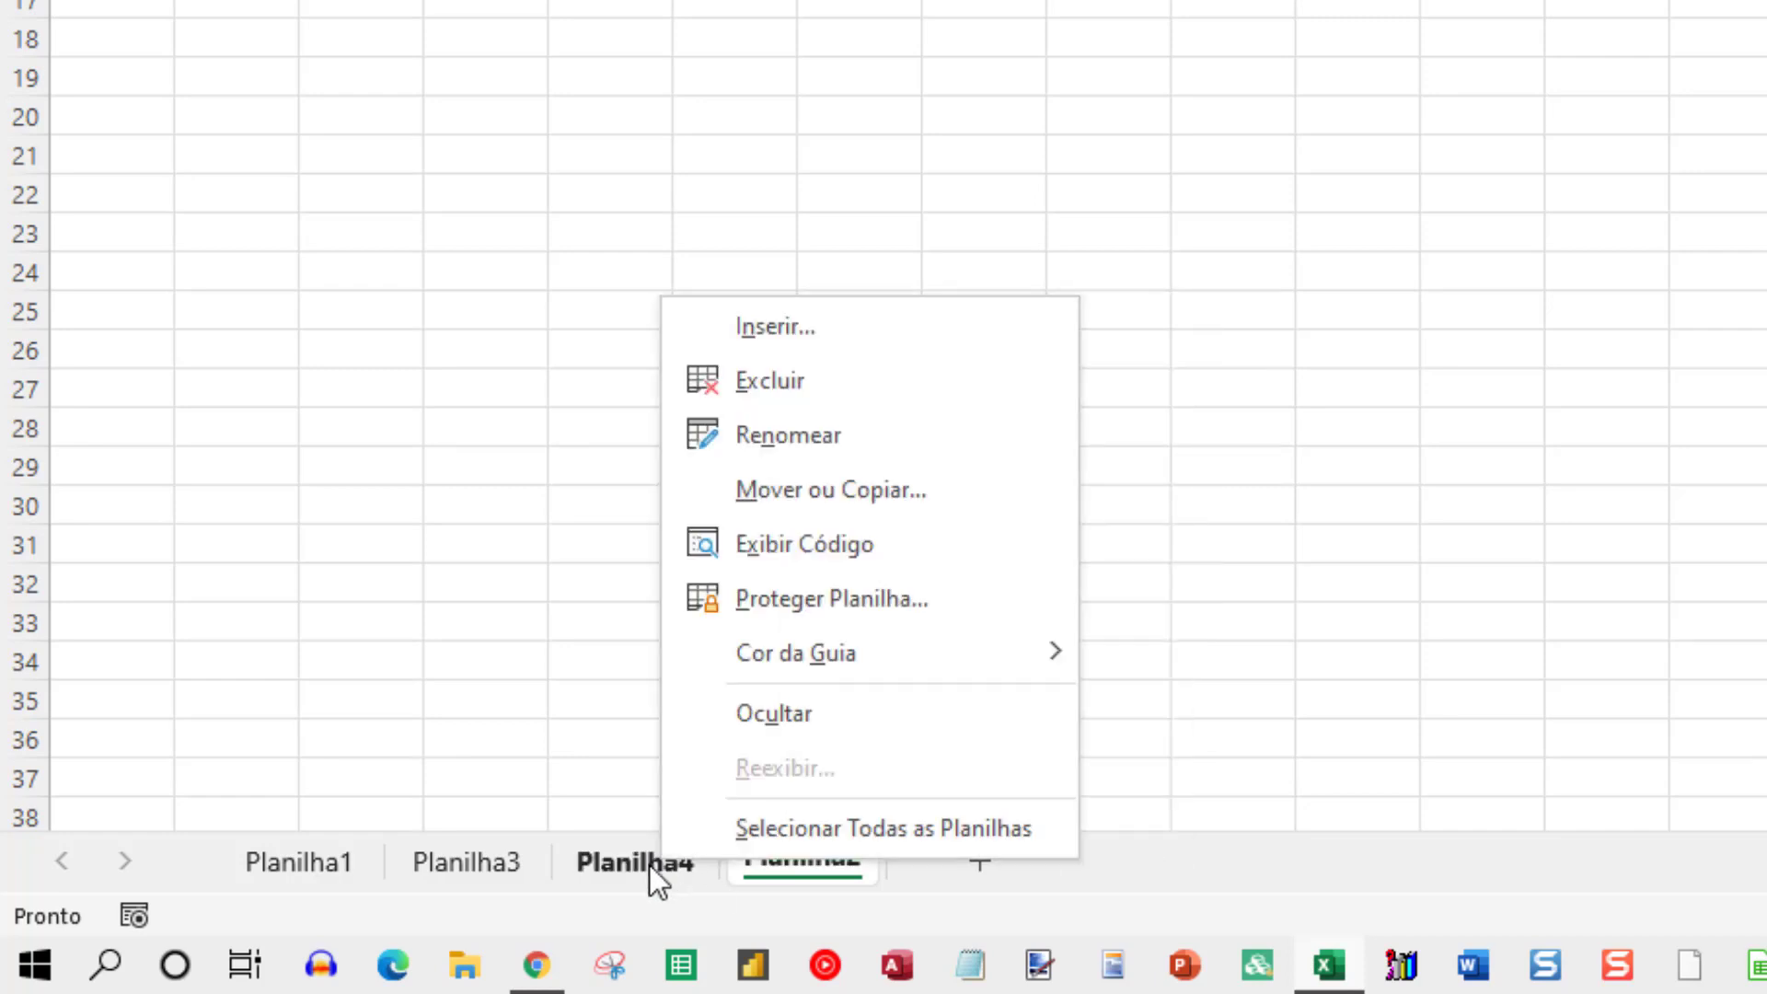
{"action": "left_click", "coordinate": [795, 366]}
{"action": "right_click", "coordinate": [455, 847]}
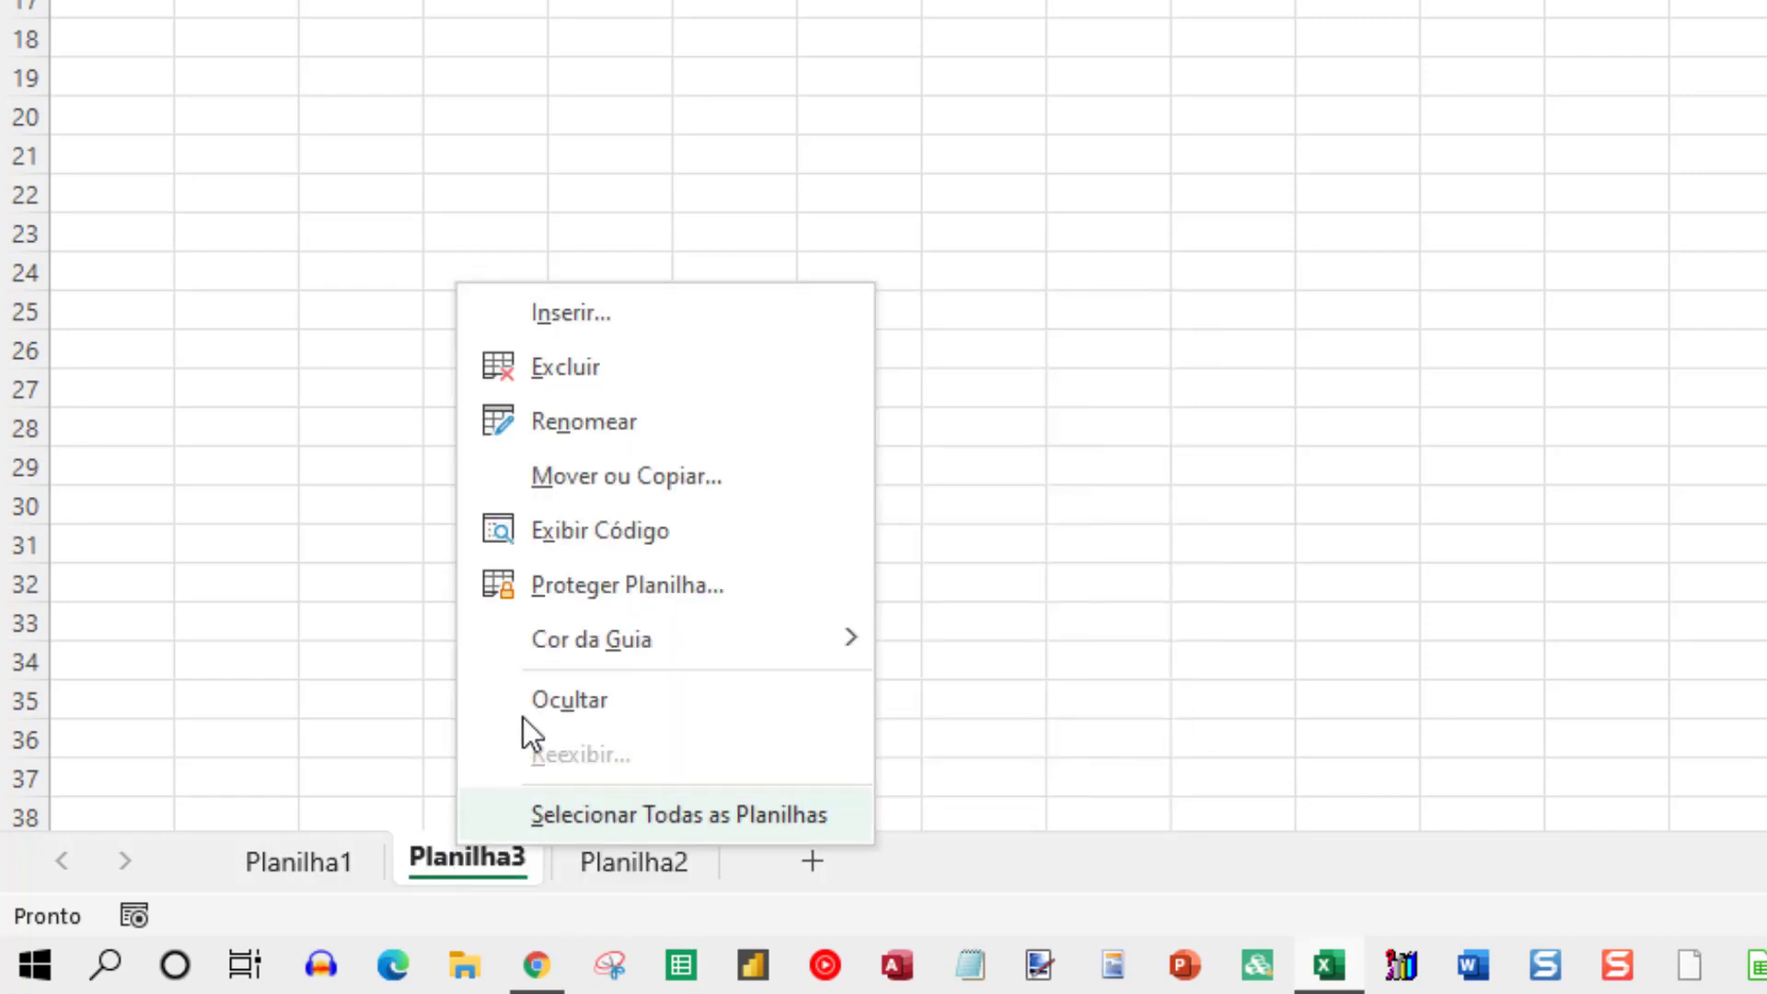
{"action": "left_click", "coordinate": [576, 378]}
{"action": "right_click", "coordinate": [447, 862]}
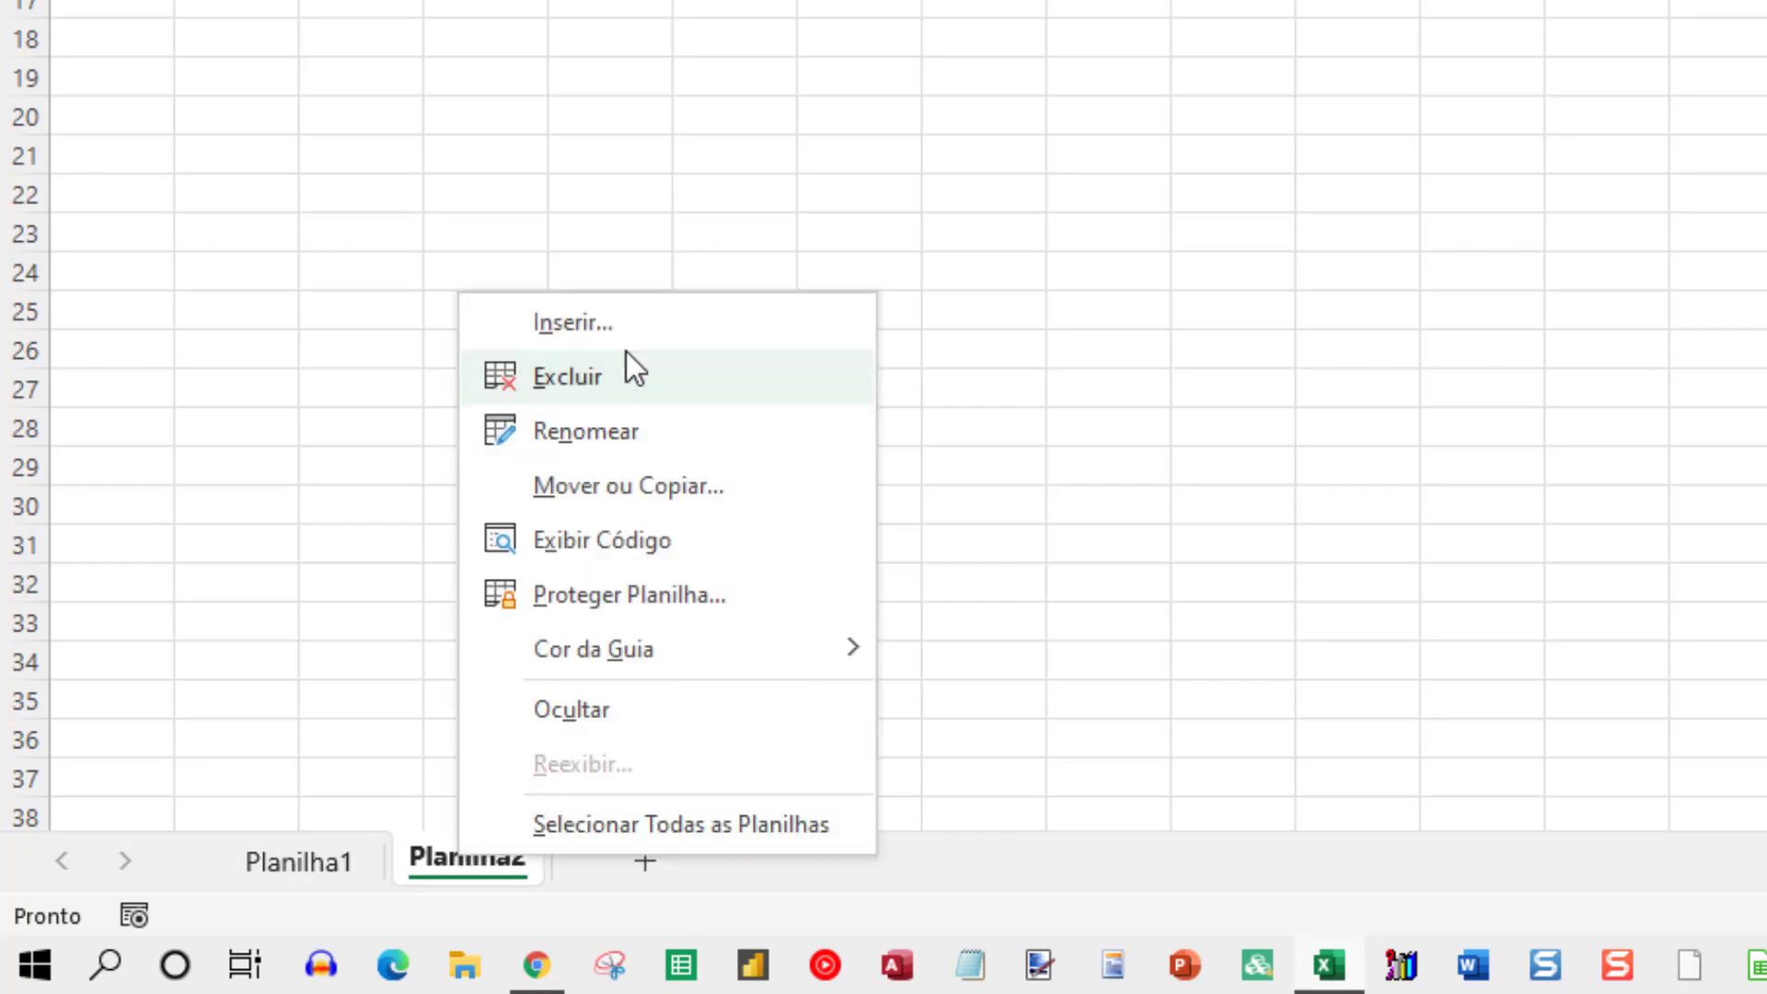
{"action": "left_click", "coordinate": [619, 384]}
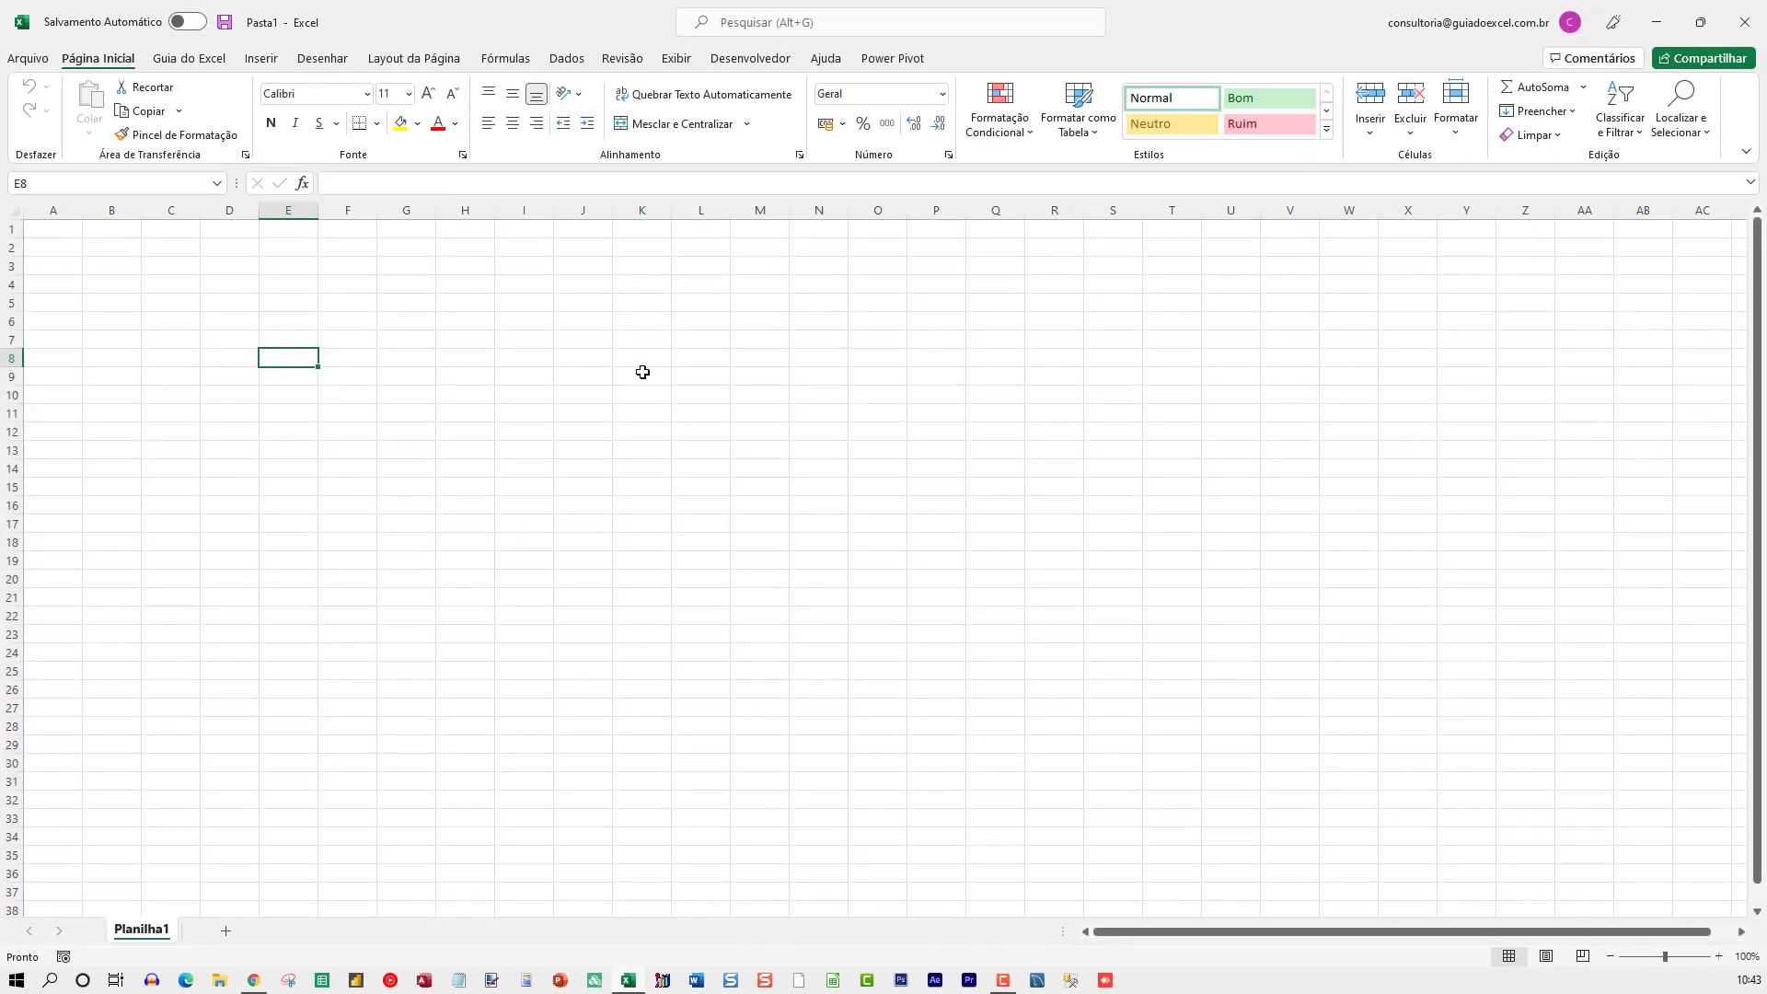
Add a new worksheet, Planilha6, and switch between it and Planilha1.
{"action": "left_click", "coordinate": [223, 931]}
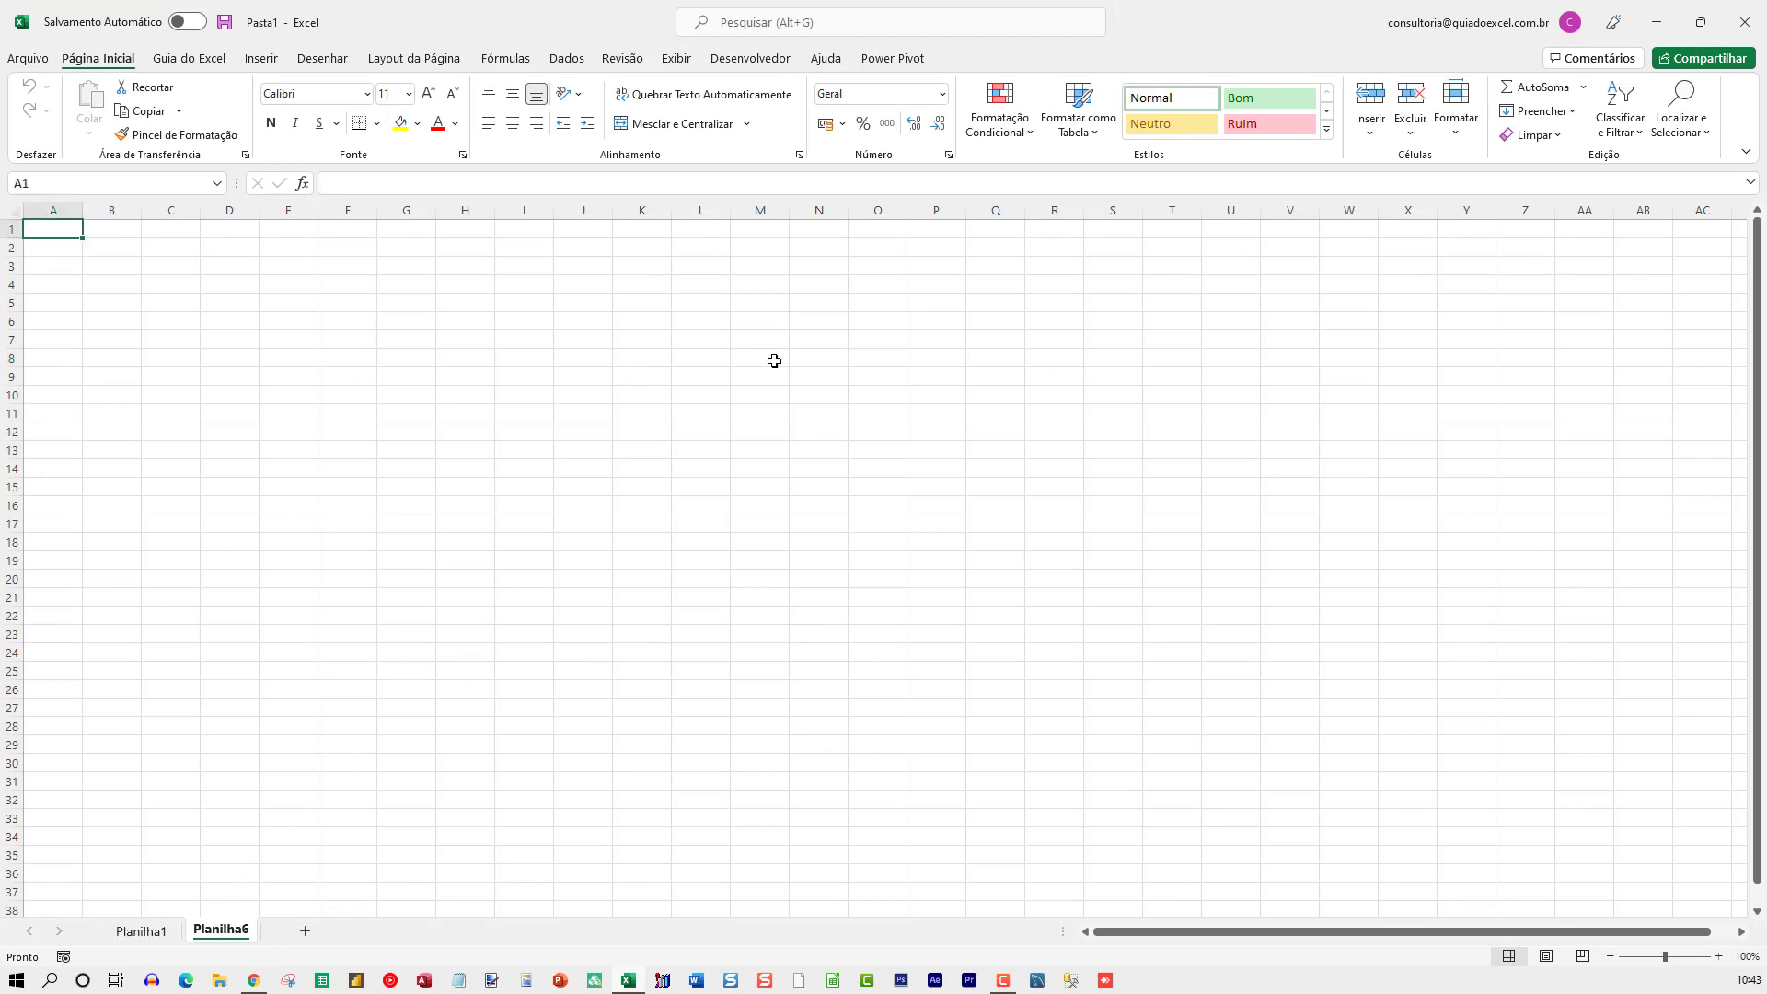
{"action": "left_click", "coordinate": [713, 322]}
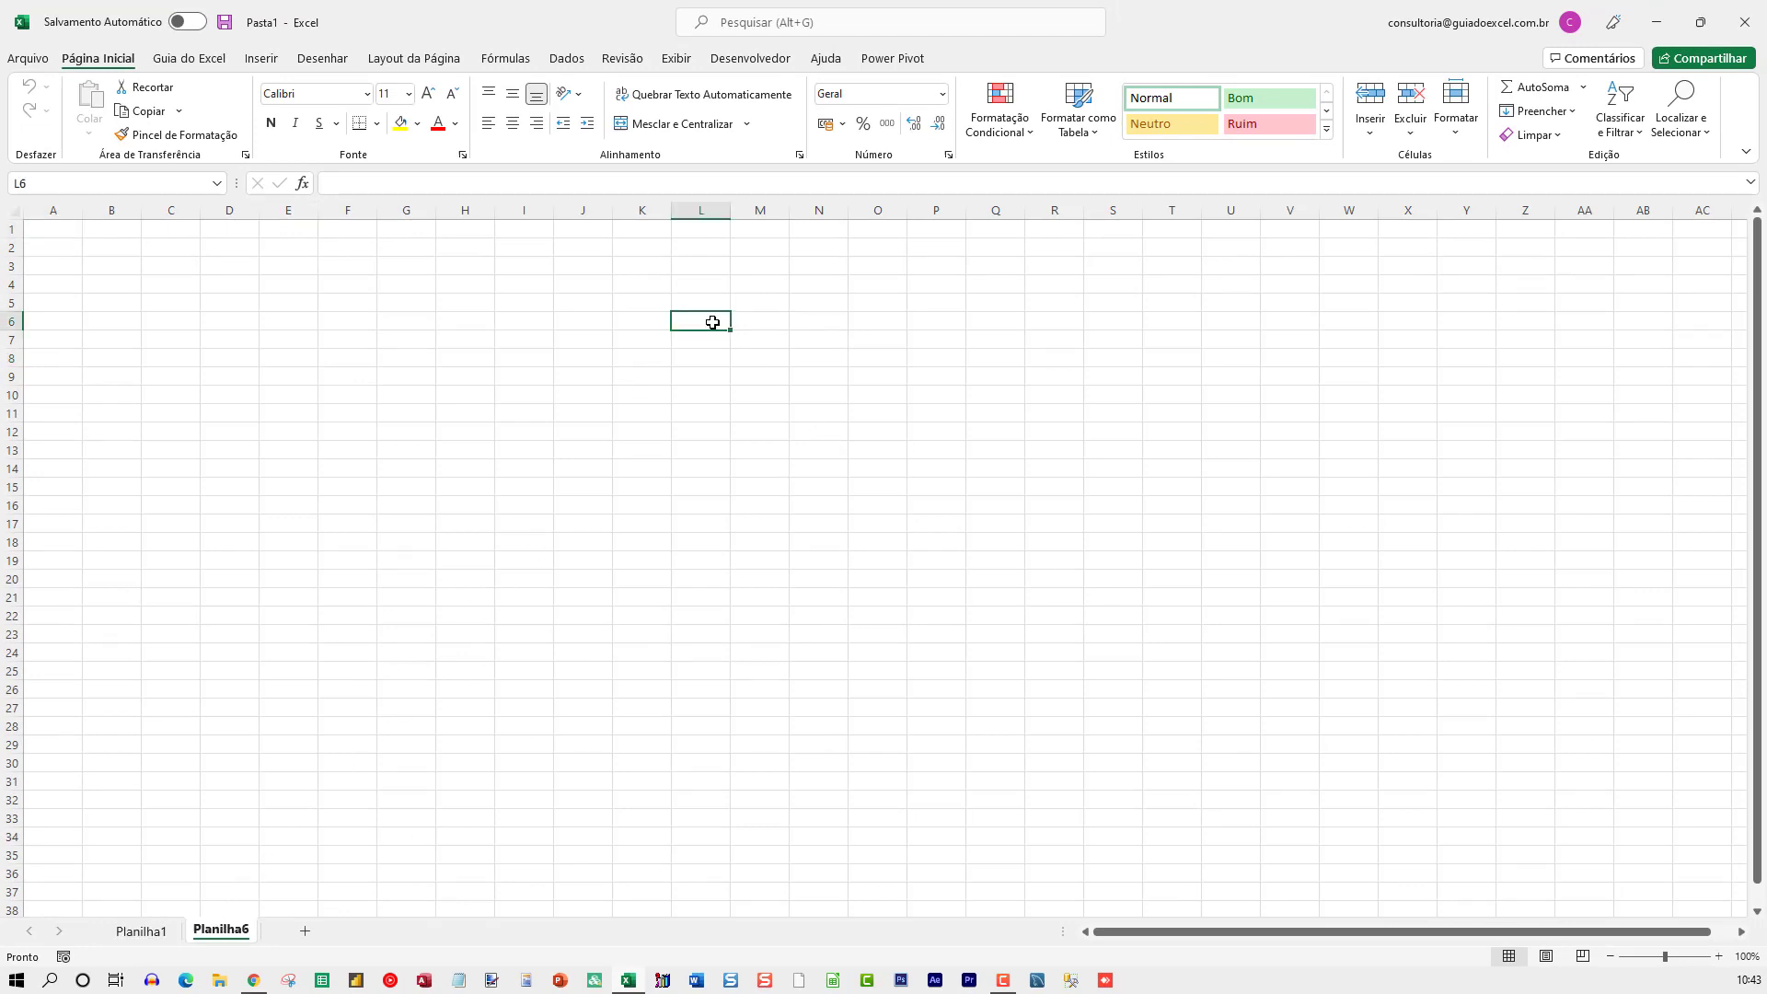
{"action": "left_click", "coordinate": [546, 357]}
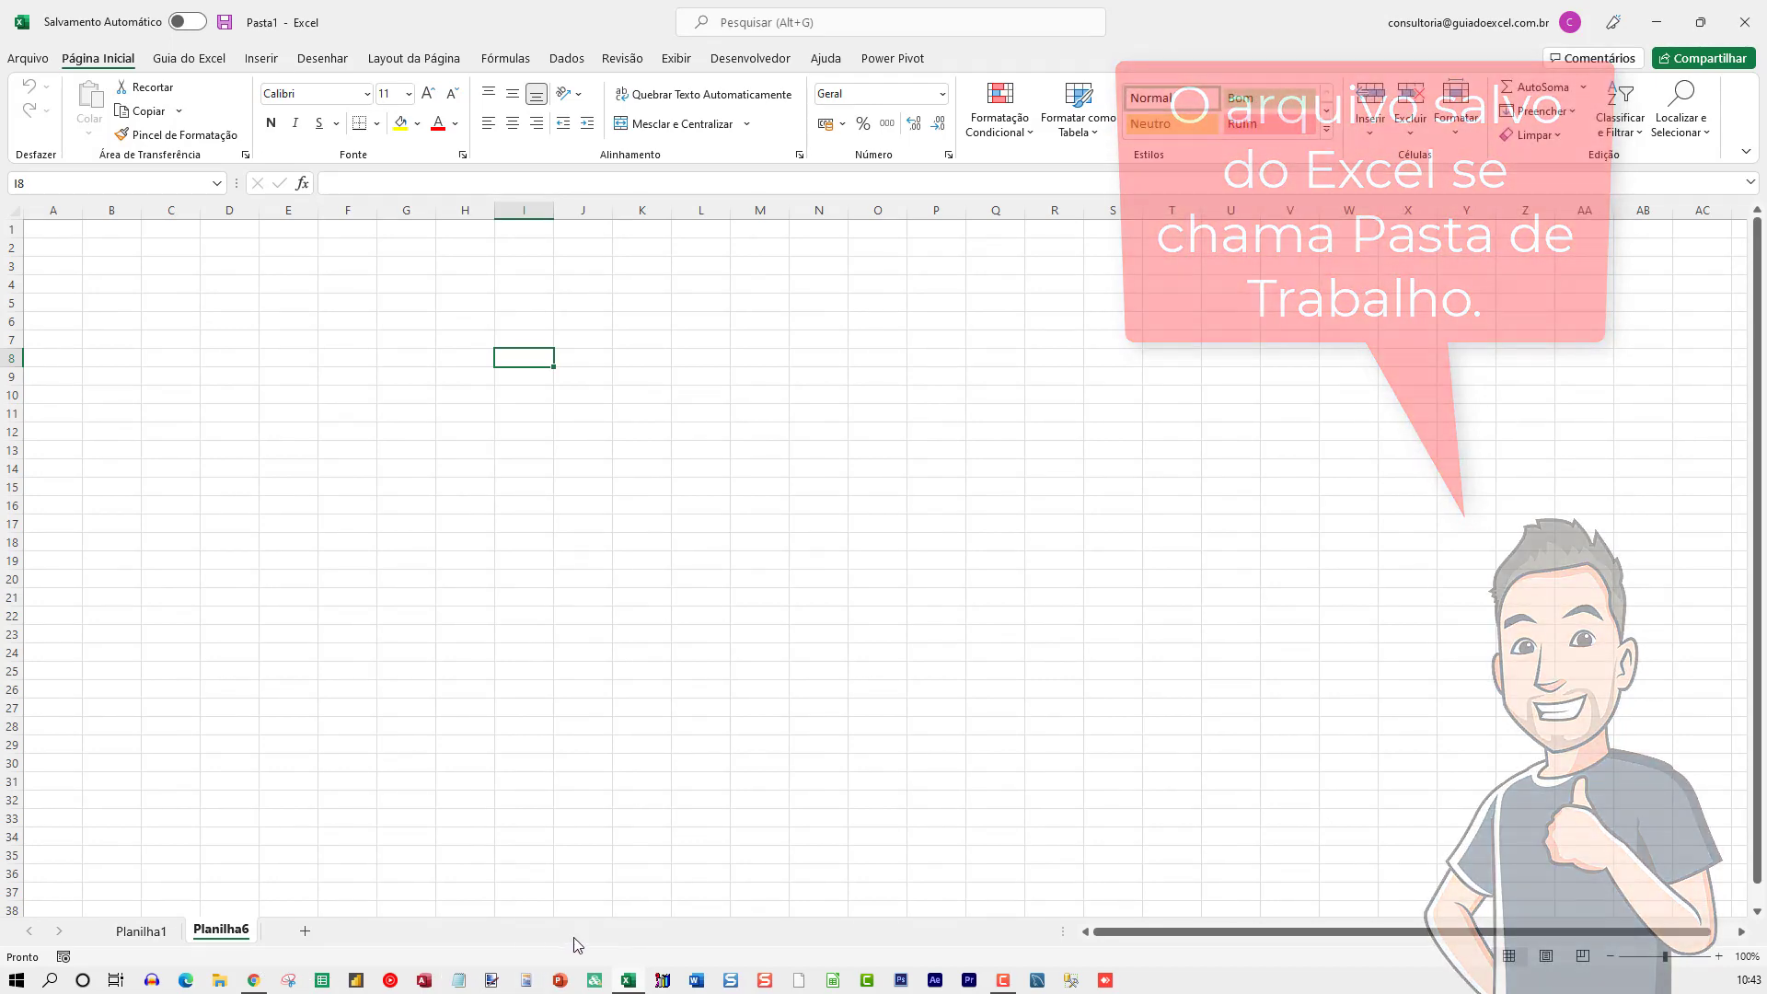
{"action": "left_click", "coordinate": [147, 931]}
{"action": "left_click", "coordinate": [210, 932]}
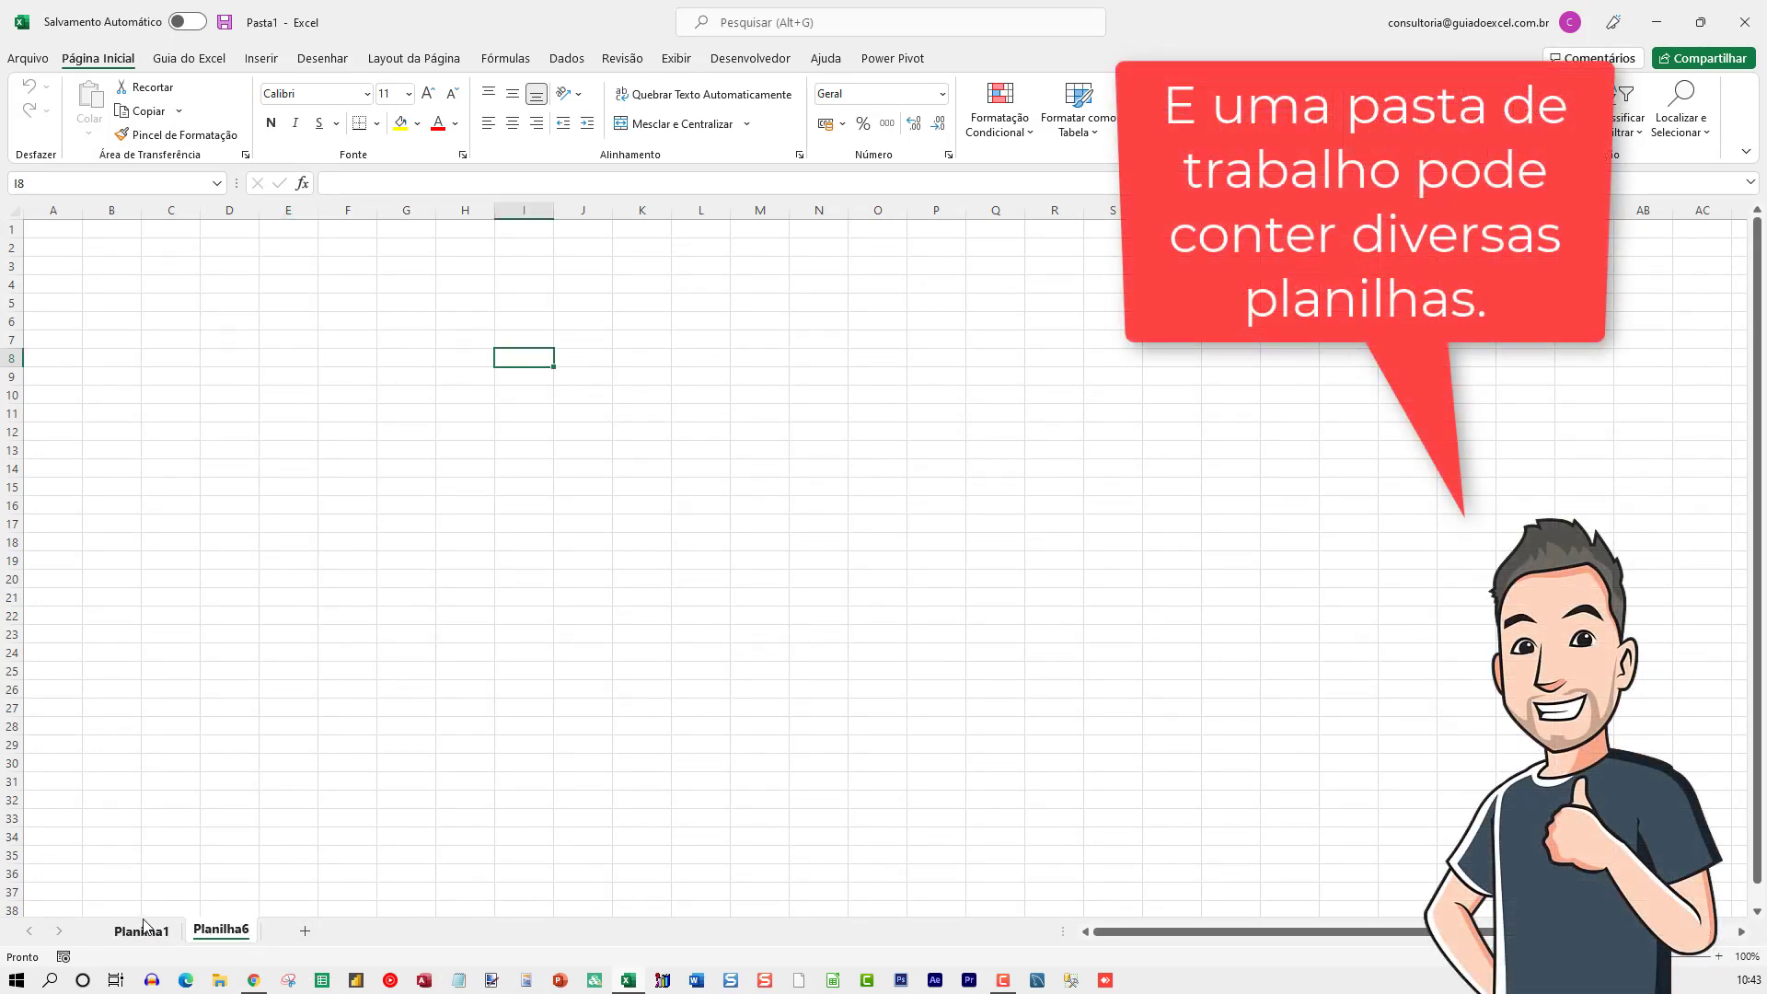
{"action": "left_click", "coordinate": [147, 932]}
{"action": "left_click", "coordinate": [242, 933]}
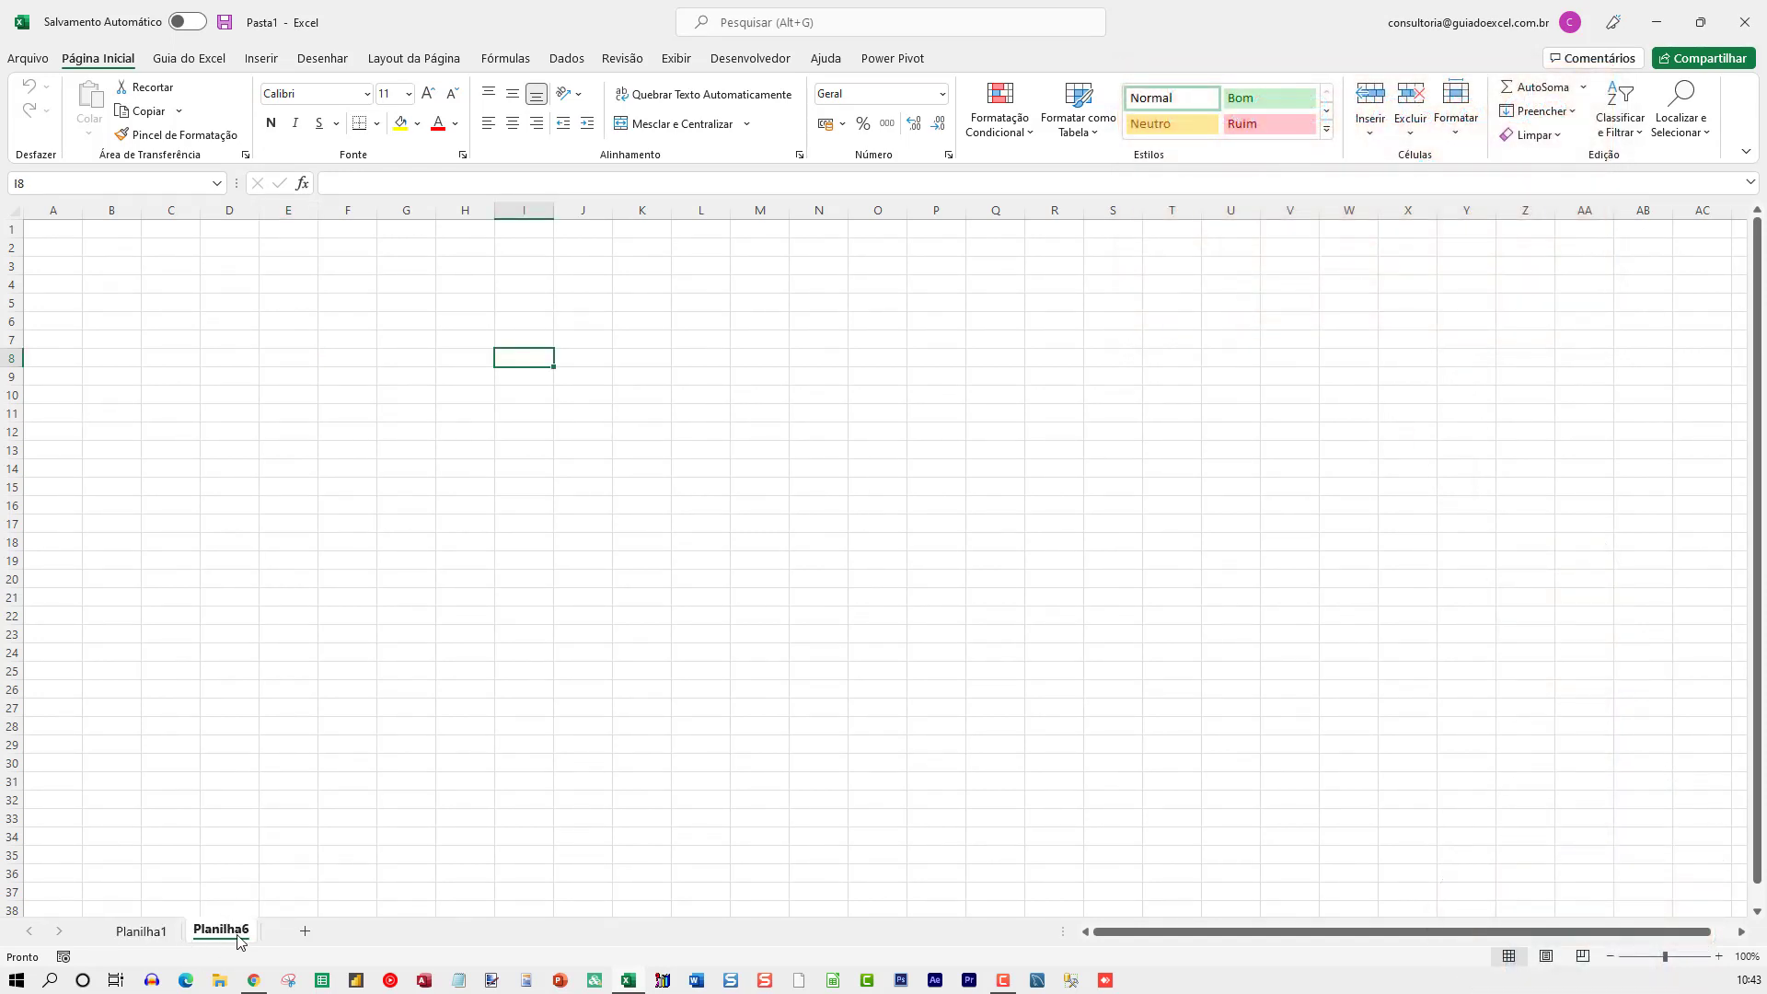
Rename the Planilha6 sheet to Planilha2.
{"action": "double_click", "coordinate": [237, 933]}
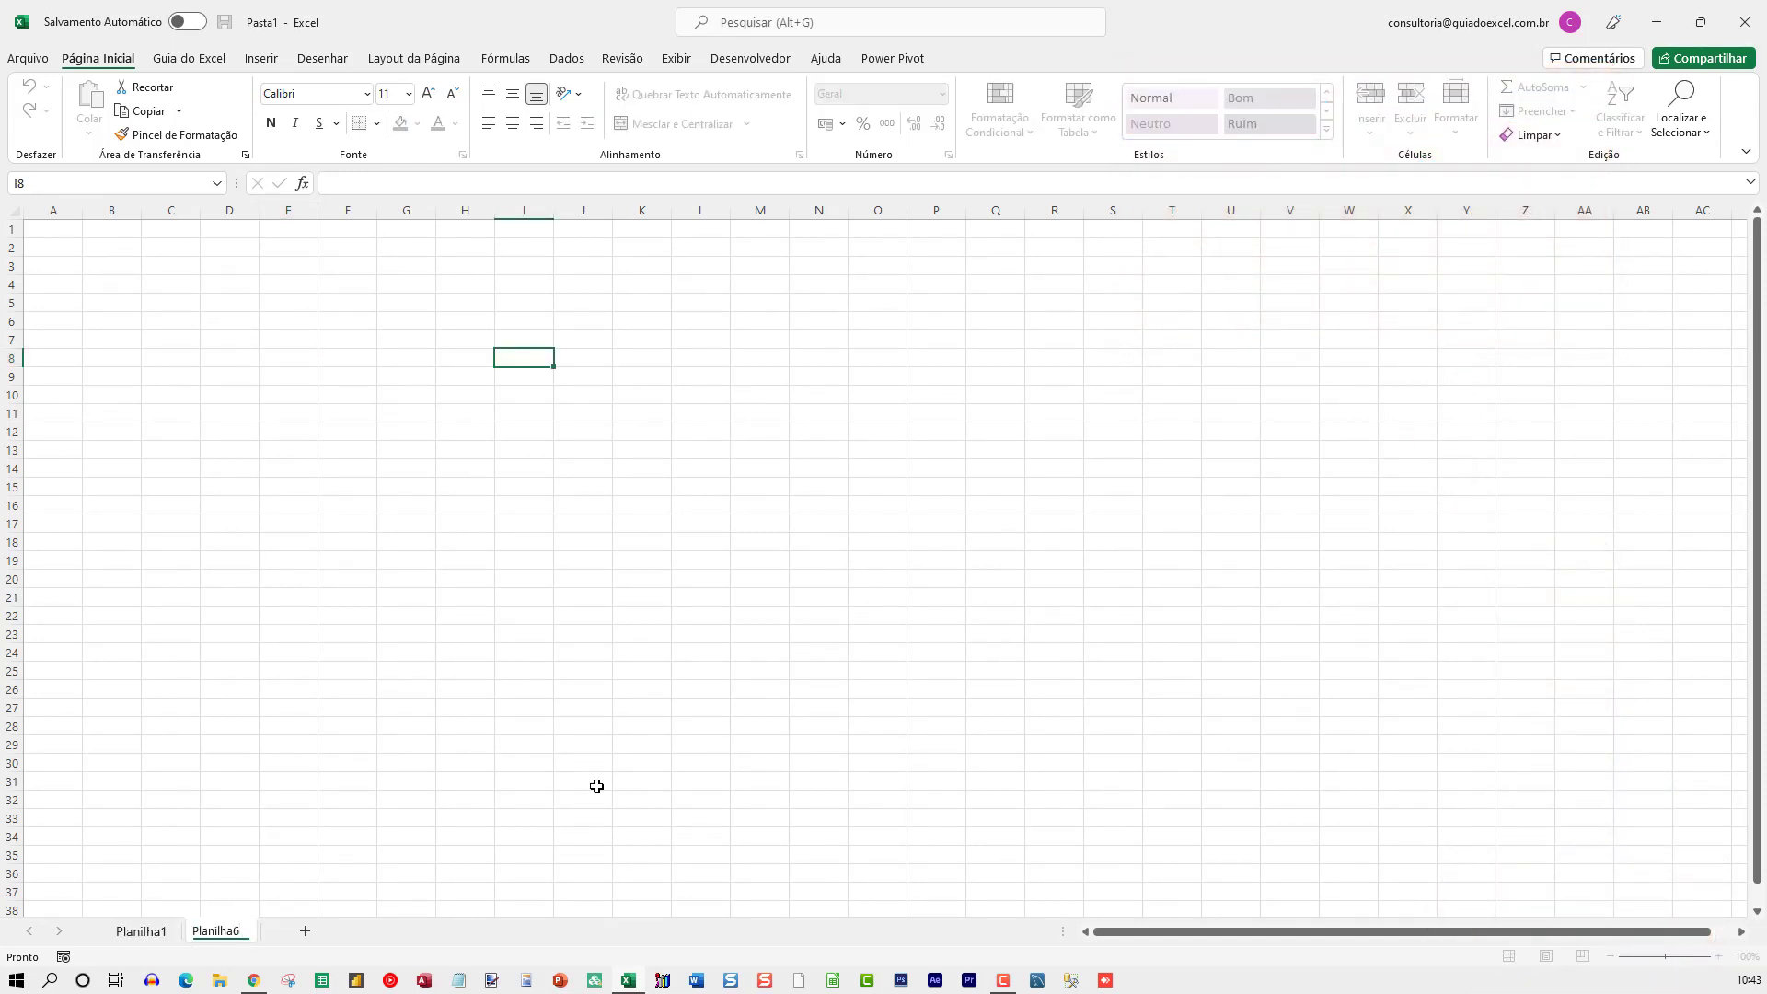
{"action": "type", "text": "2"}
{"action": "key", "text": "Return"}
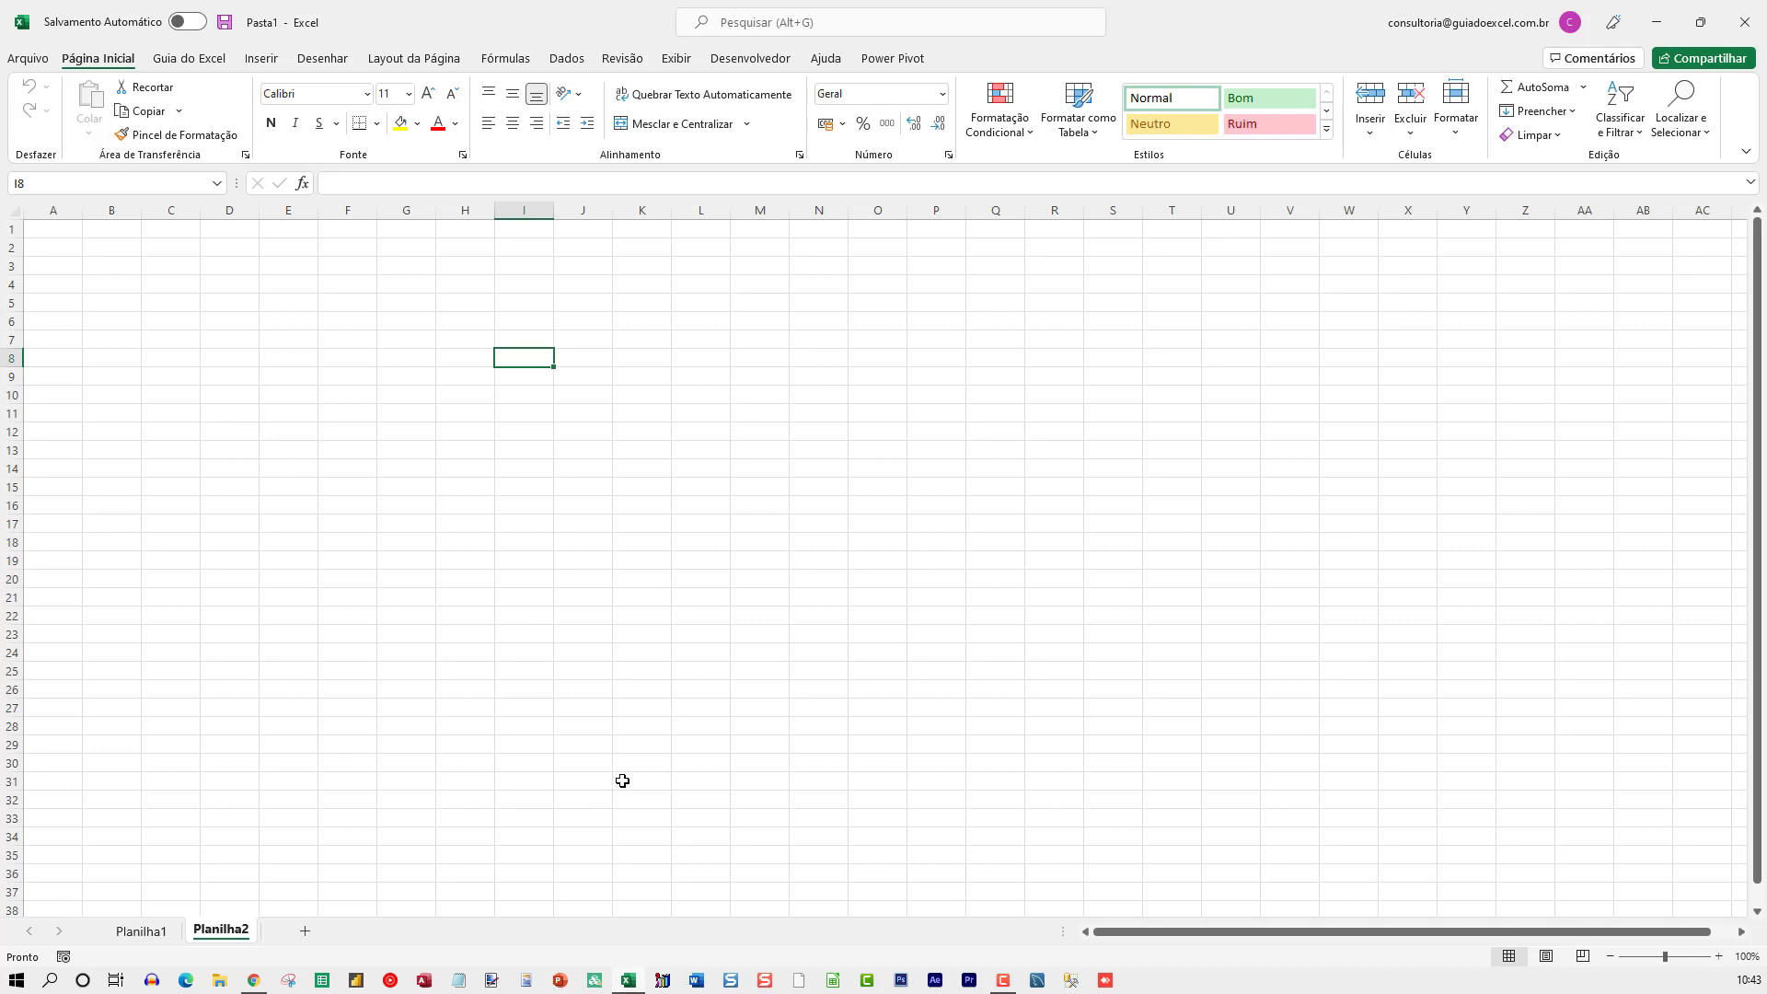
{"action": "left_click", "coordinate": [543, 542]}
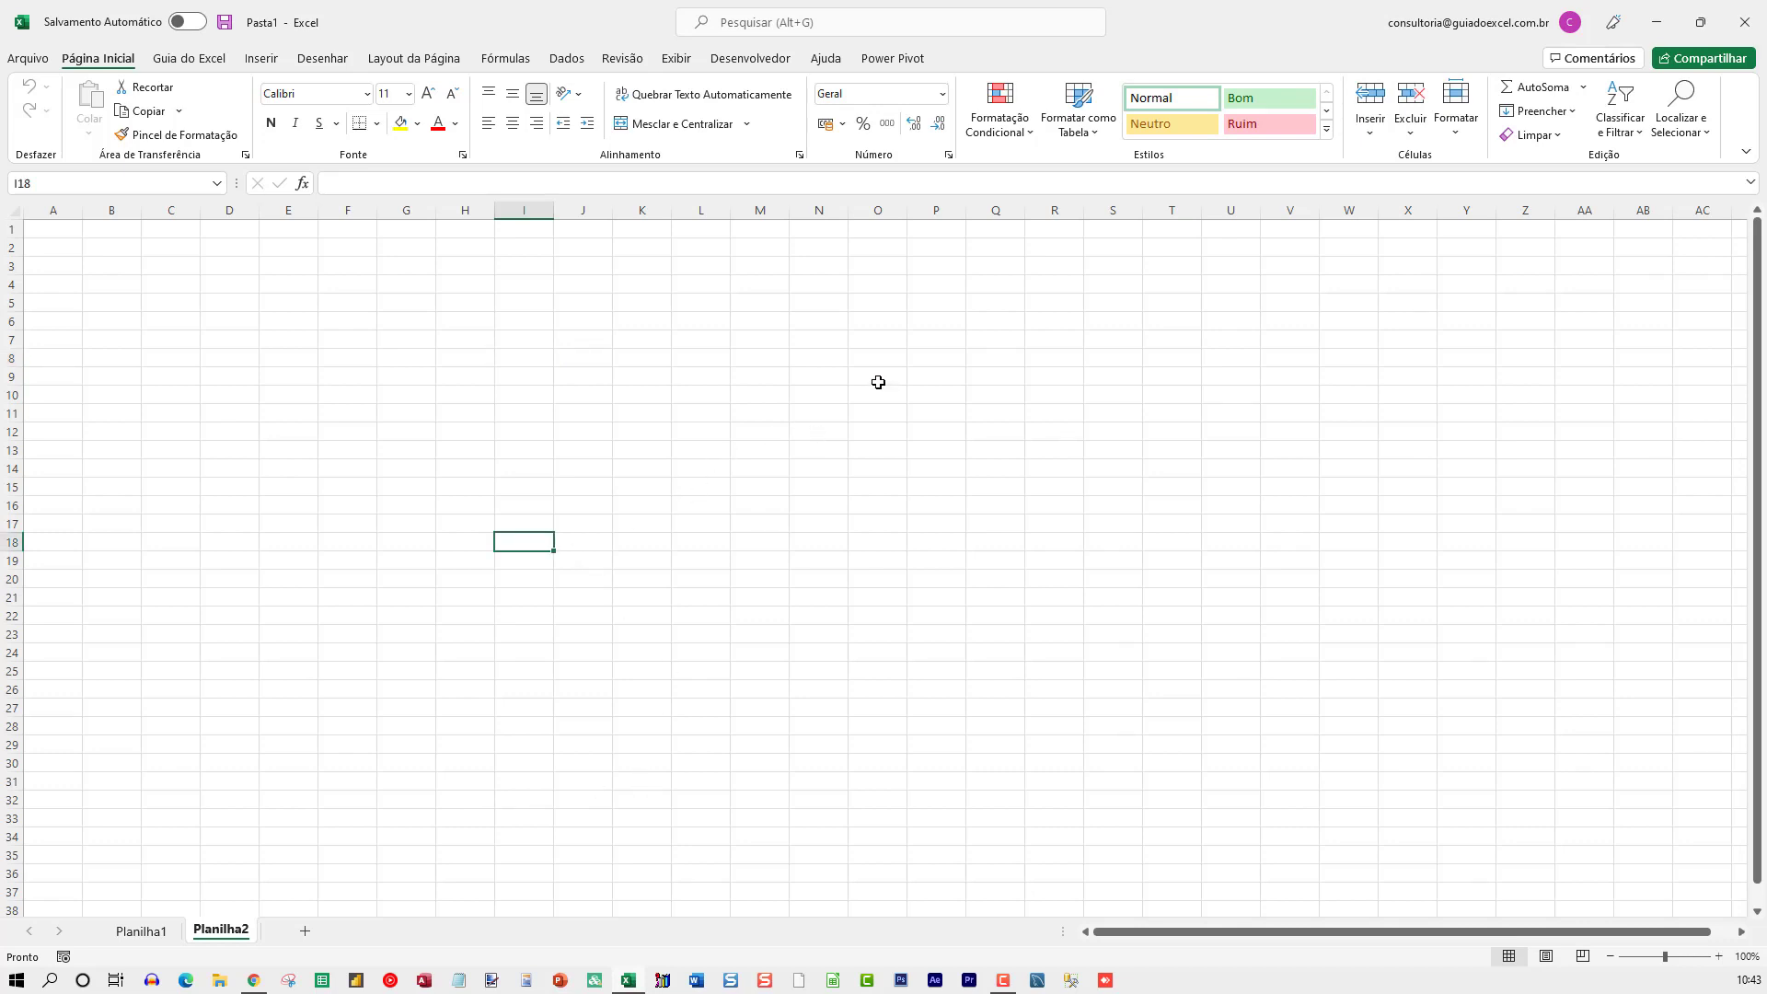
Toggle between Planilha2 and Planilha1, ending on Planilha1 with cell C11 selected.
{"action": "left_click", "coordinate": [156, 931]}
{"action": "left_click", "coordinate": [221, 932]}
{"action": "left_click", "coordinate": [147, 931]}
{"action": "left_click", "coordinate": [226, 931]}
{"action": "left_click", "coordinate": [143, 931]}
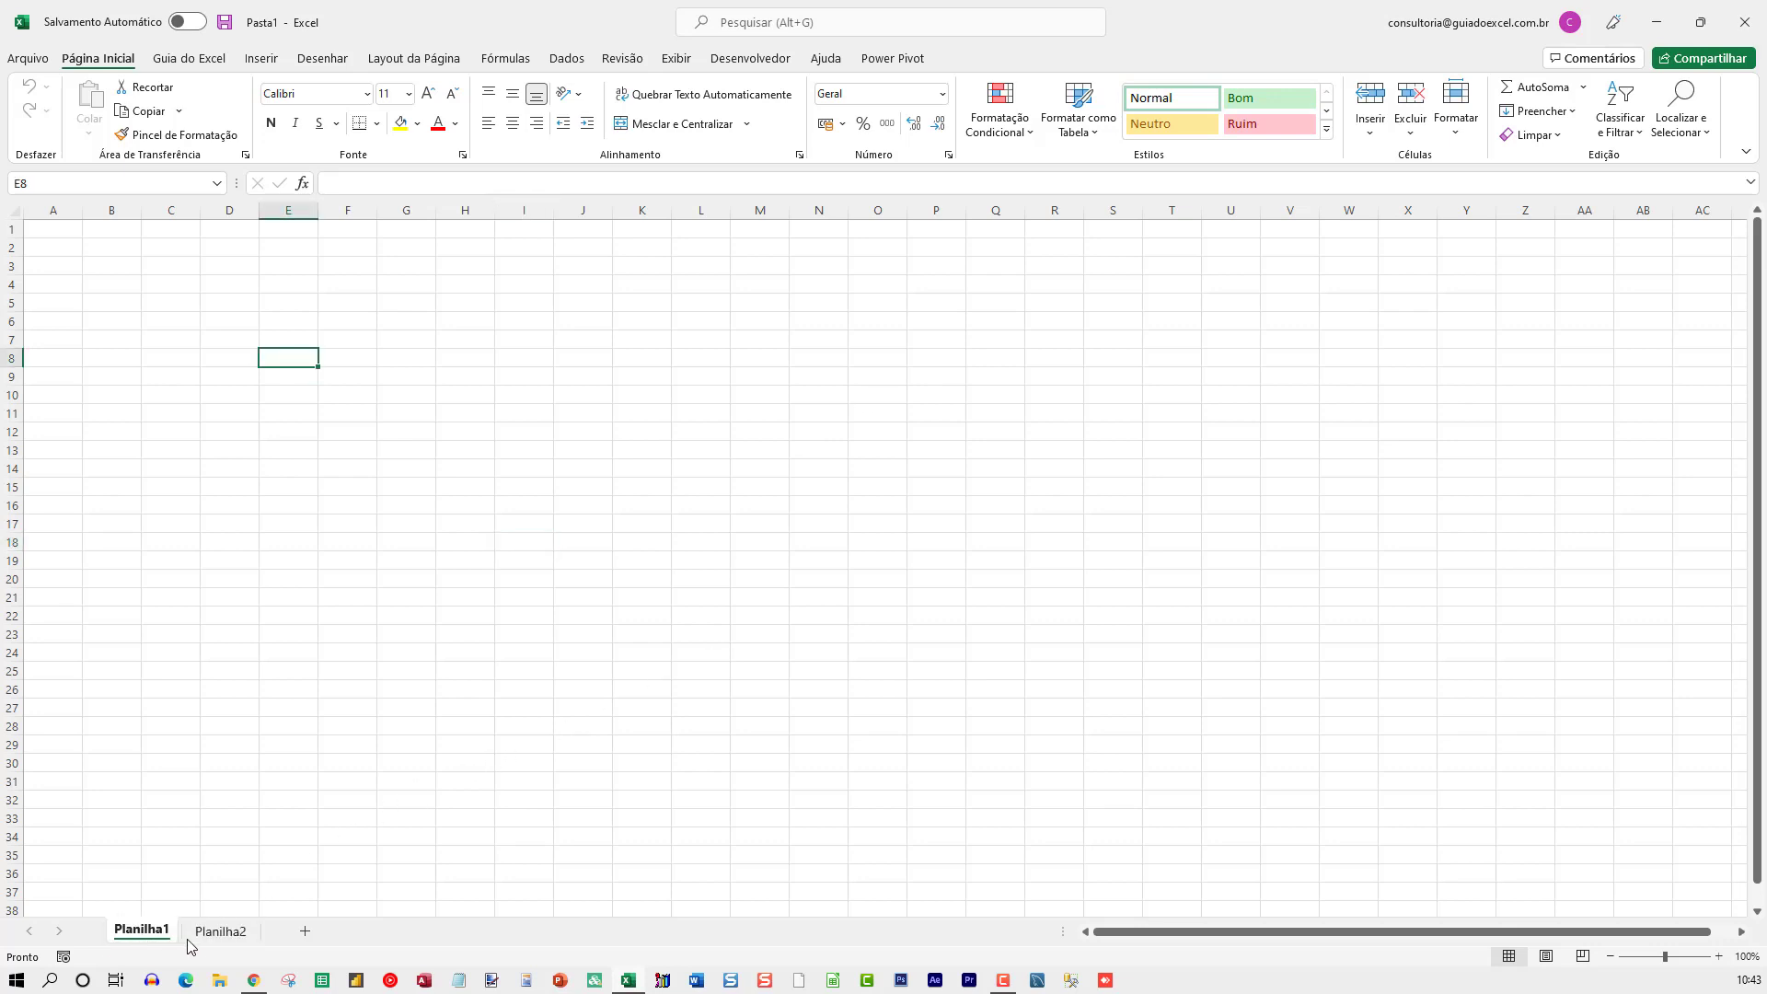
{"action": "left_click", "coordinate": [170, 411]}
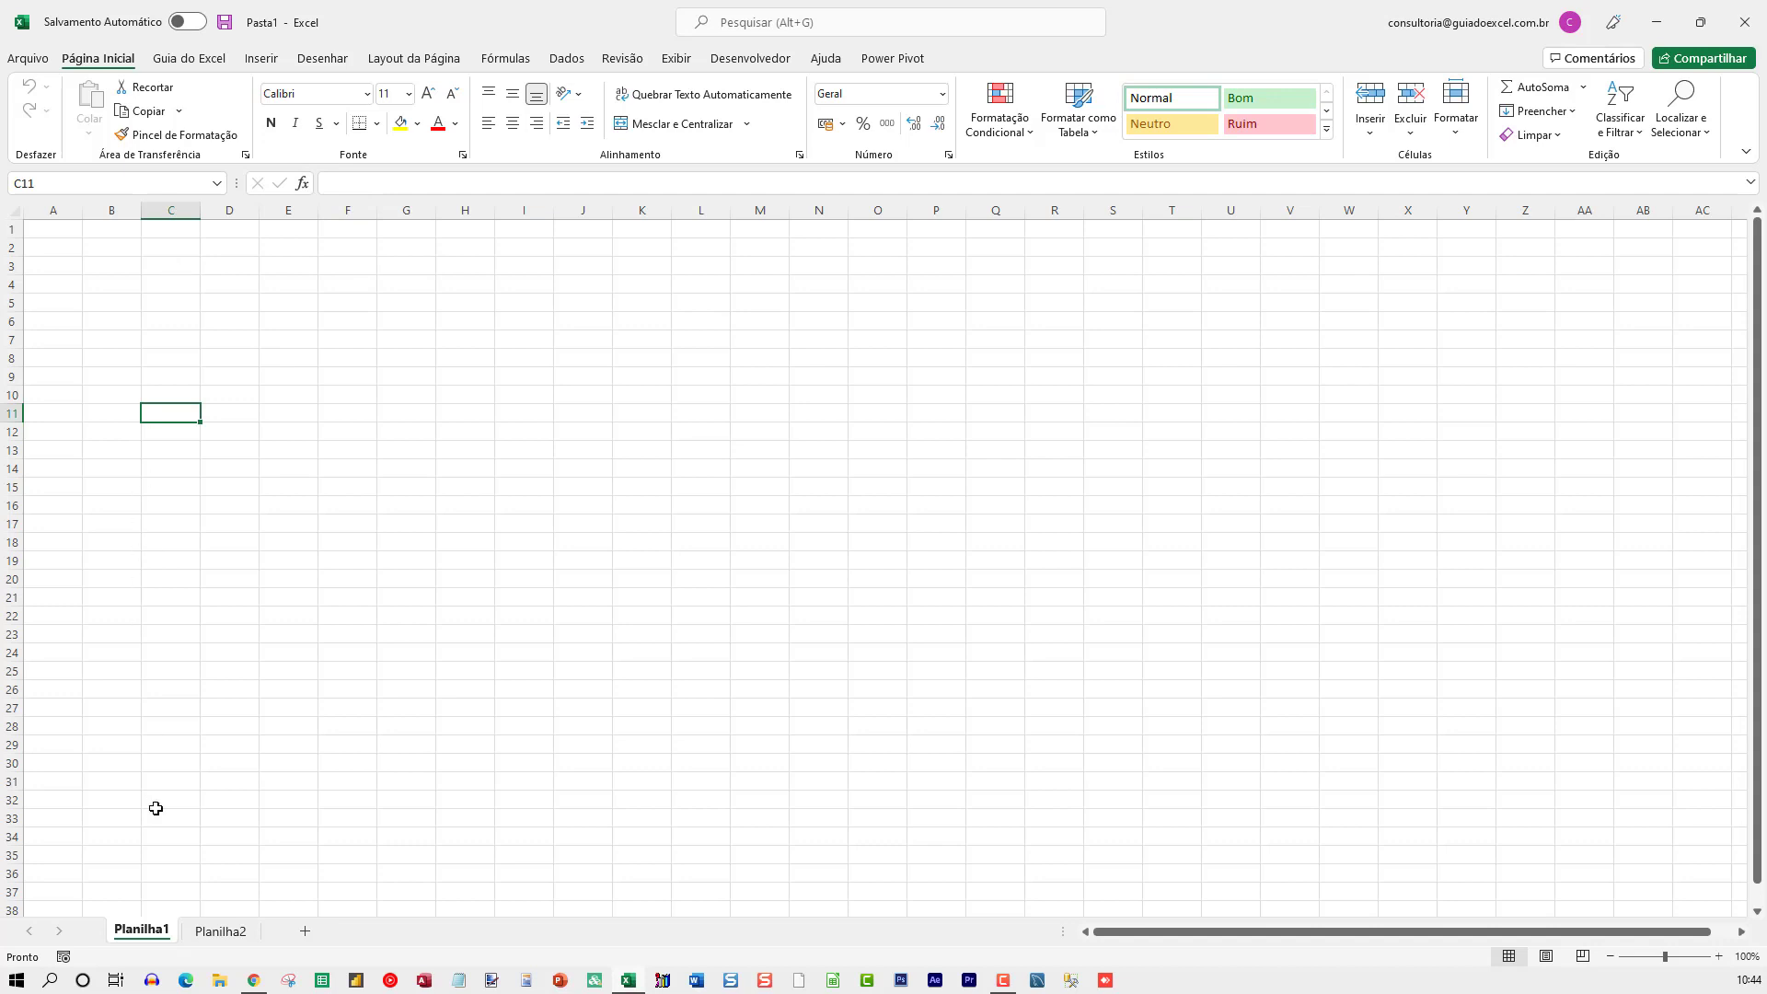
{"action": "left_click", "coordinate": [177, 251]}
{"action": "left_click", "coordinate": [171, 209]}
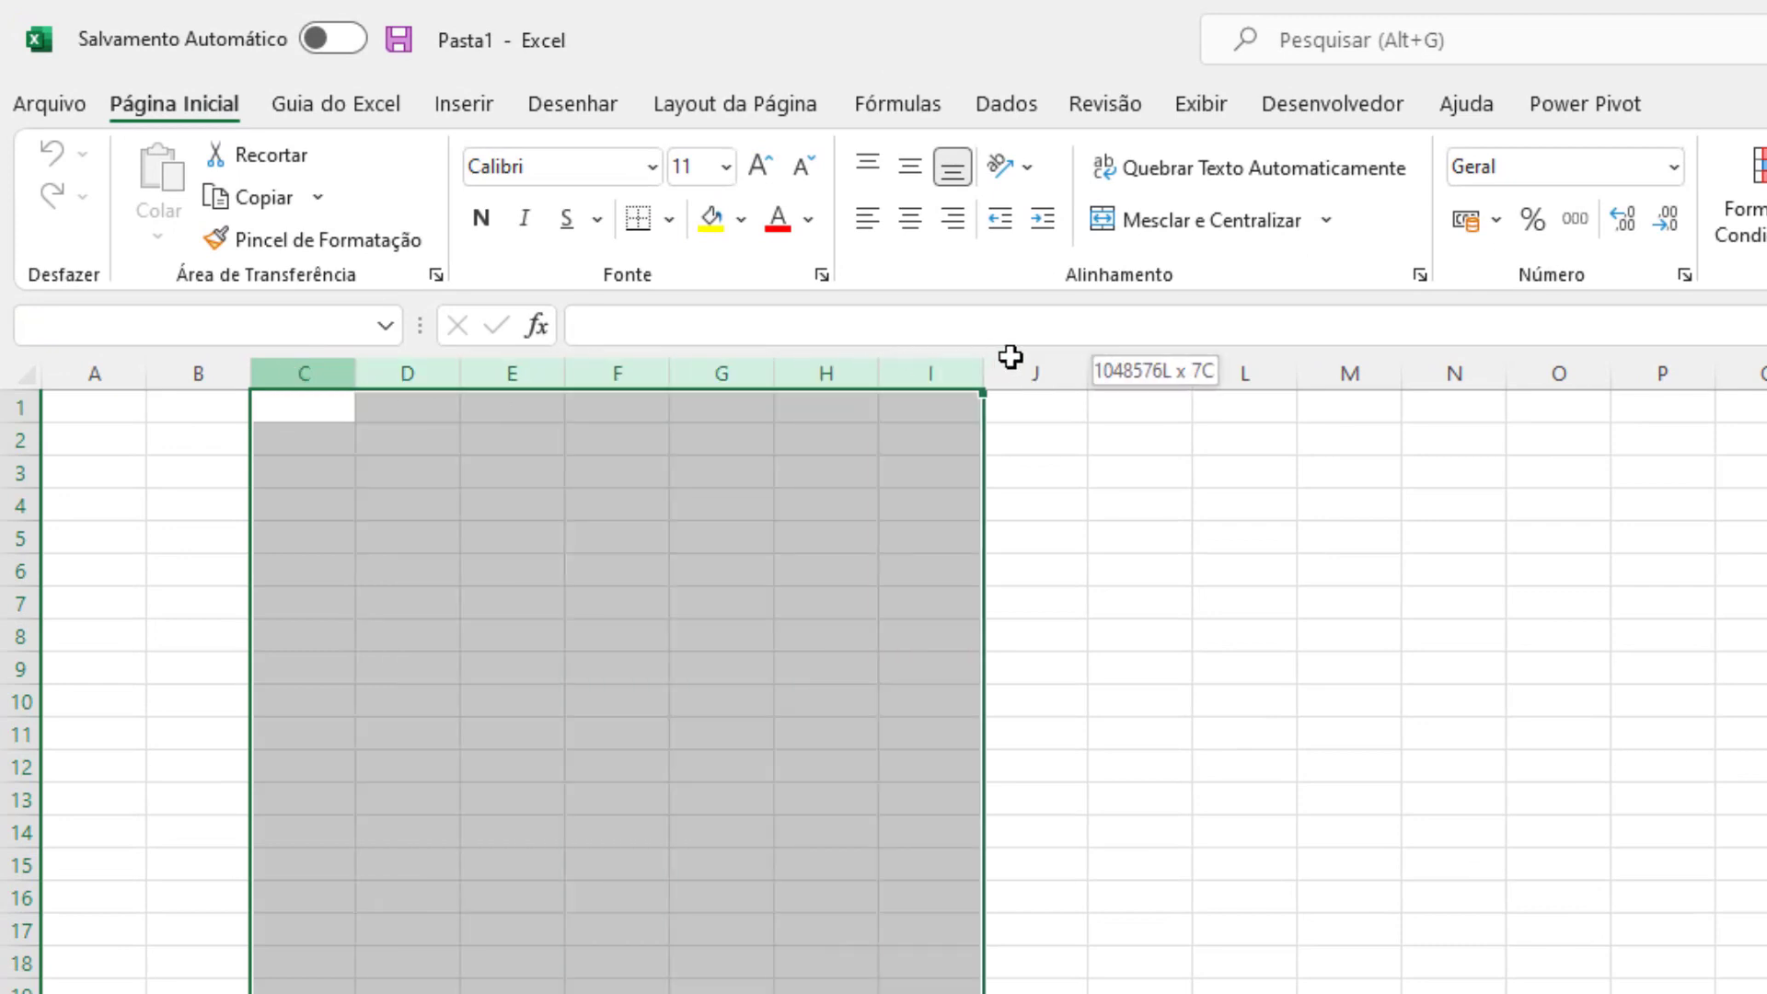
{"action": "left_click_drag", "start_coordinate": [292, 365], "coordinate": [1454, 373]}
{"action": "left_click_drag", "start_coordinate": [1603, 511], "coordinate": [1625, 511]}
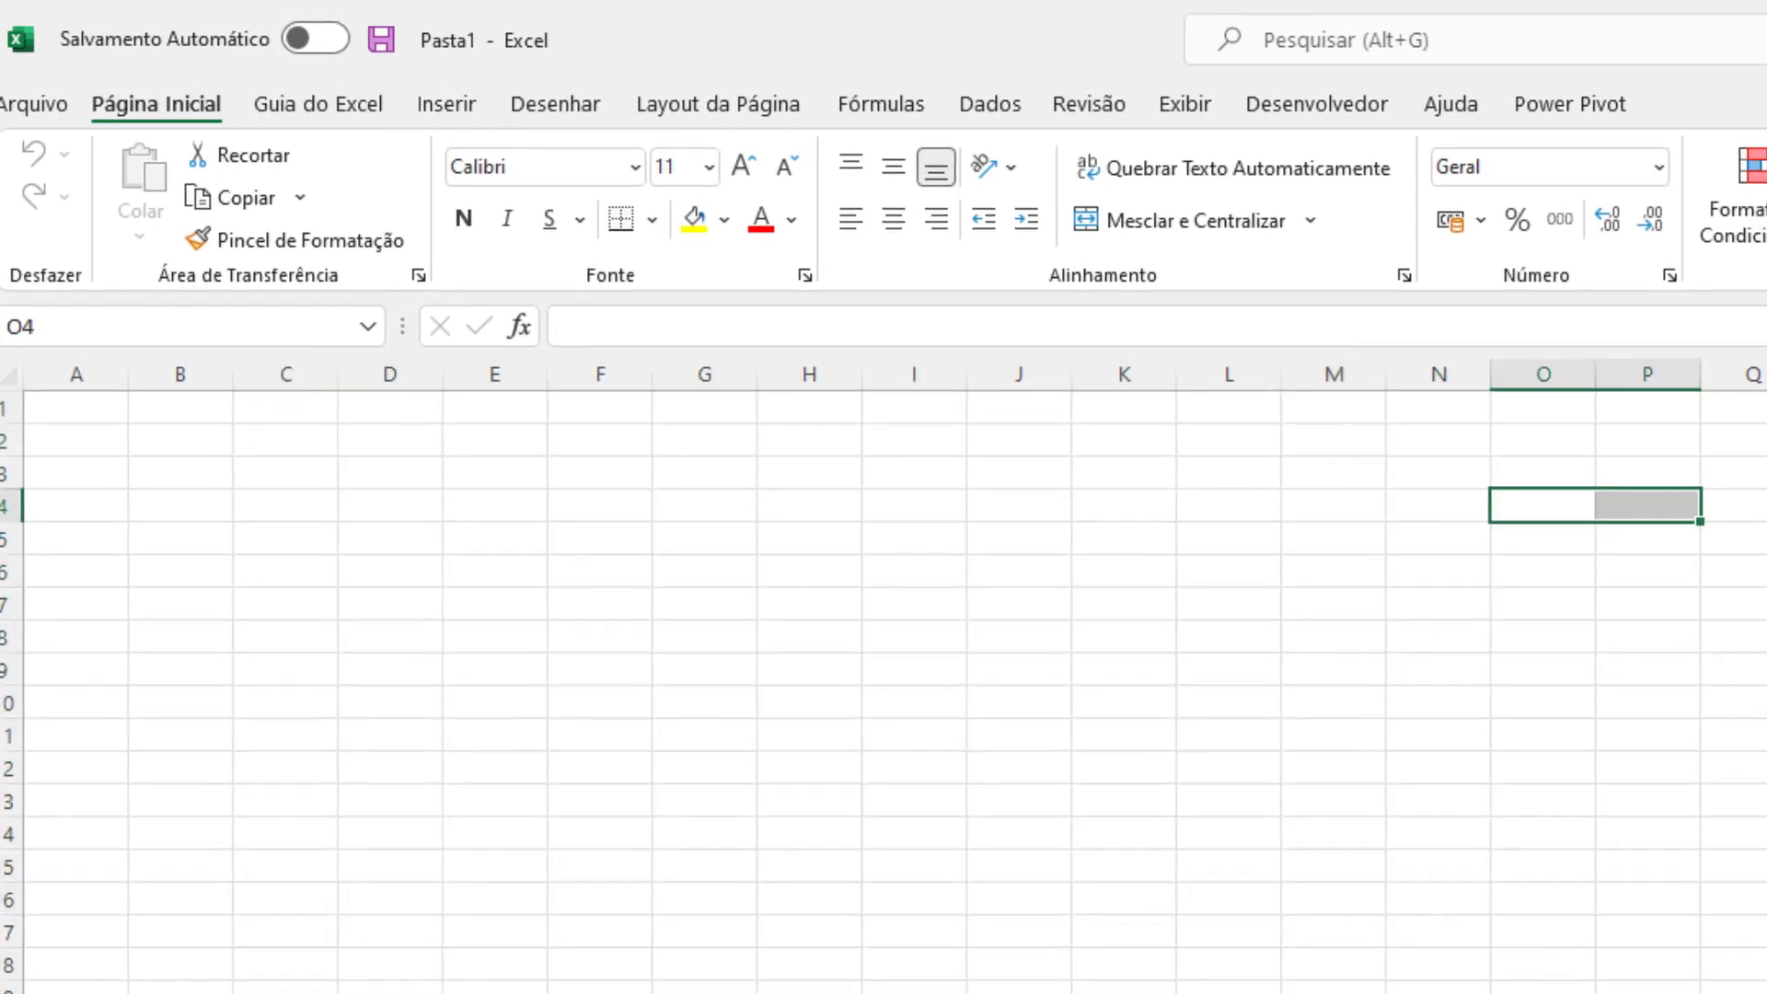
{"action": "key", "text": "ctrl+Right"}
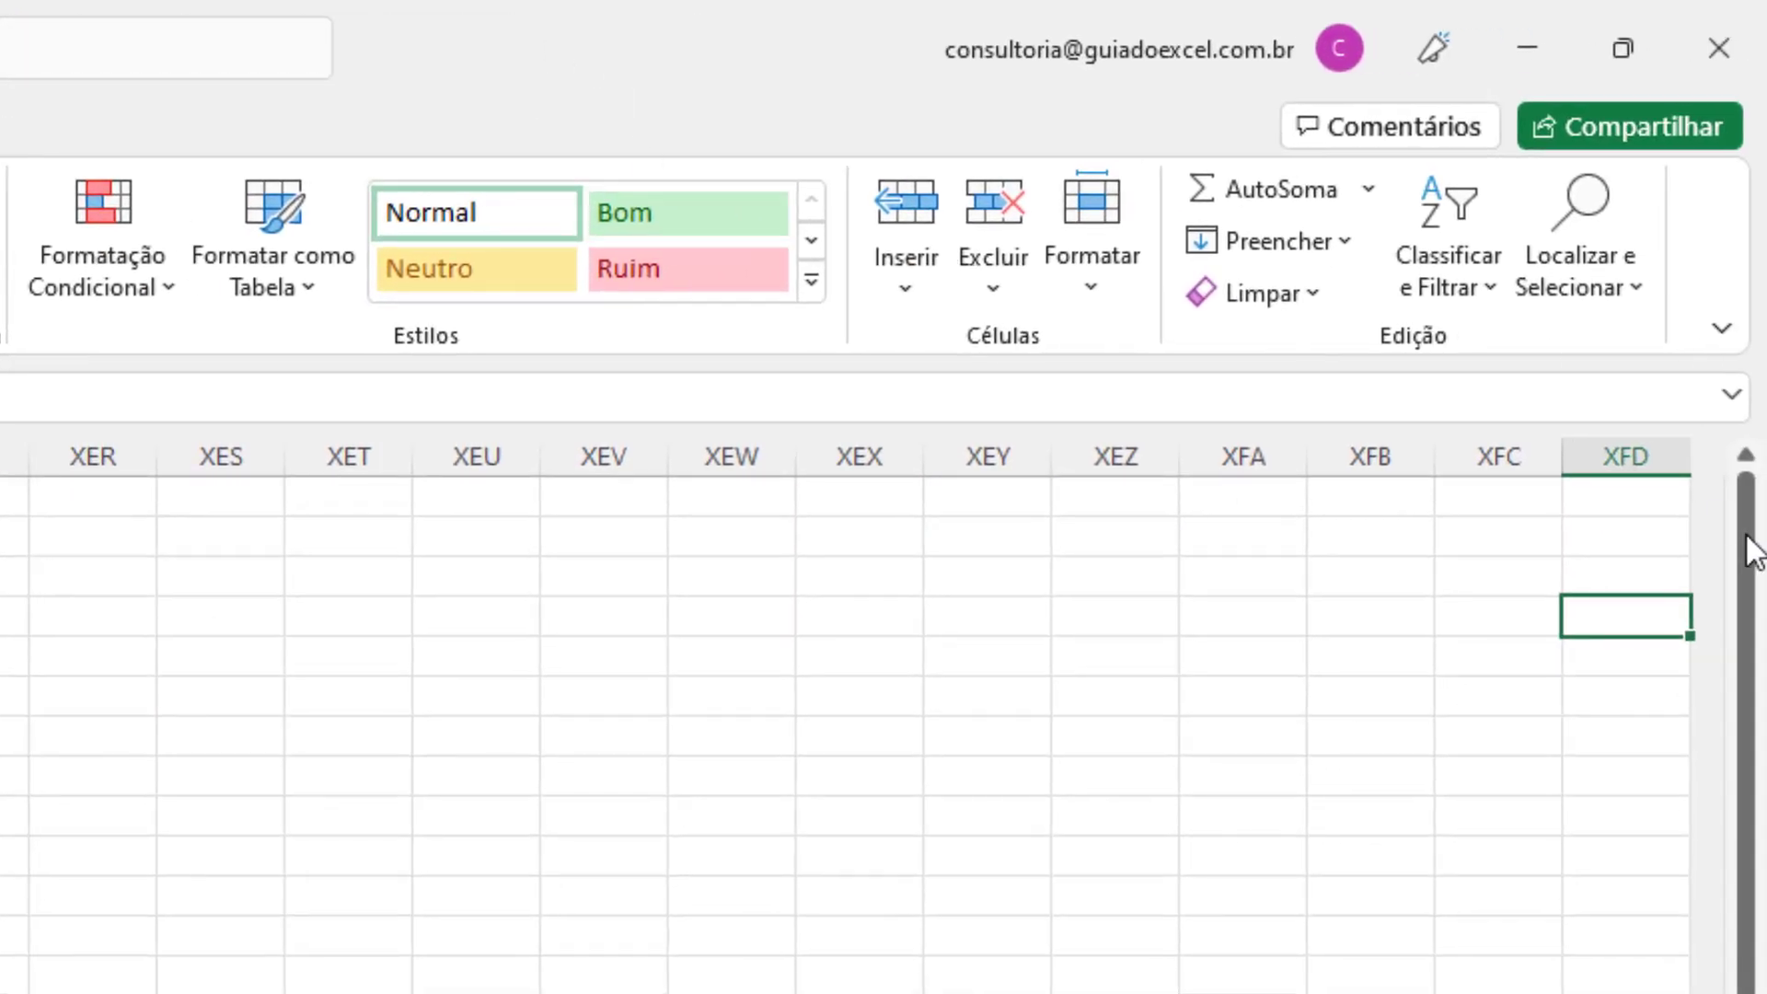
{"action": "left_click", "coordinate": [1638, 430]}
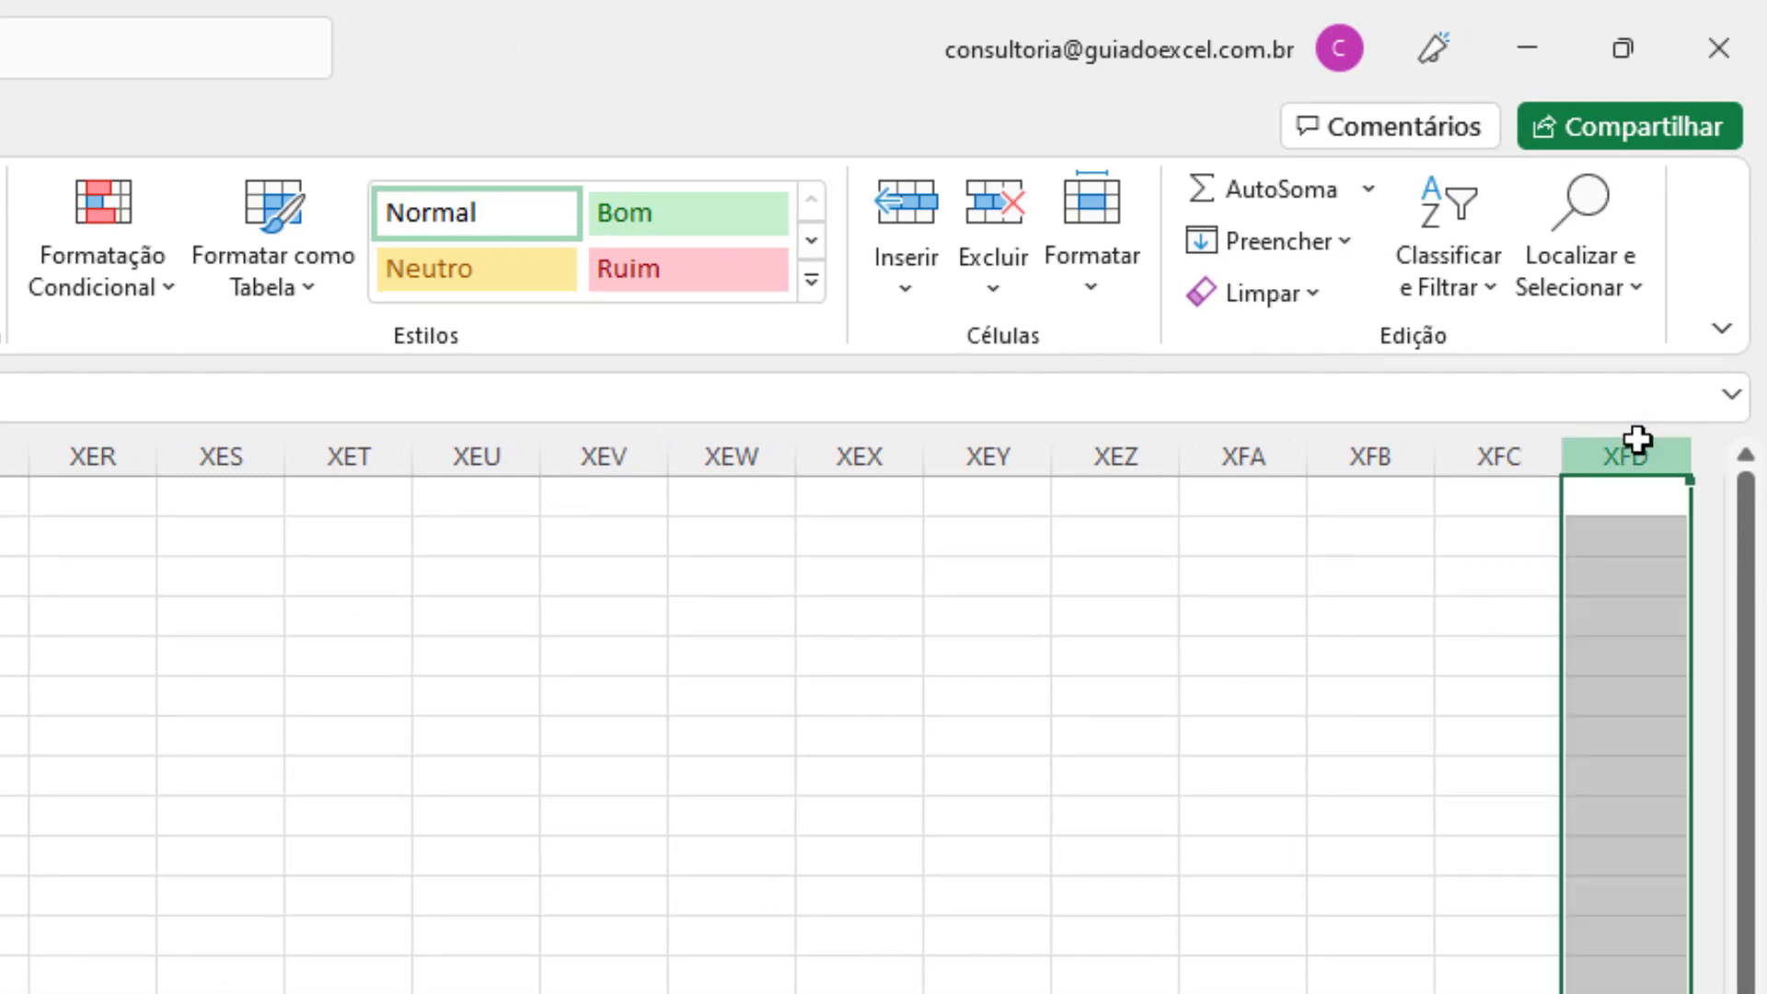
{"action": "key", "text": "ctrl+Home"}
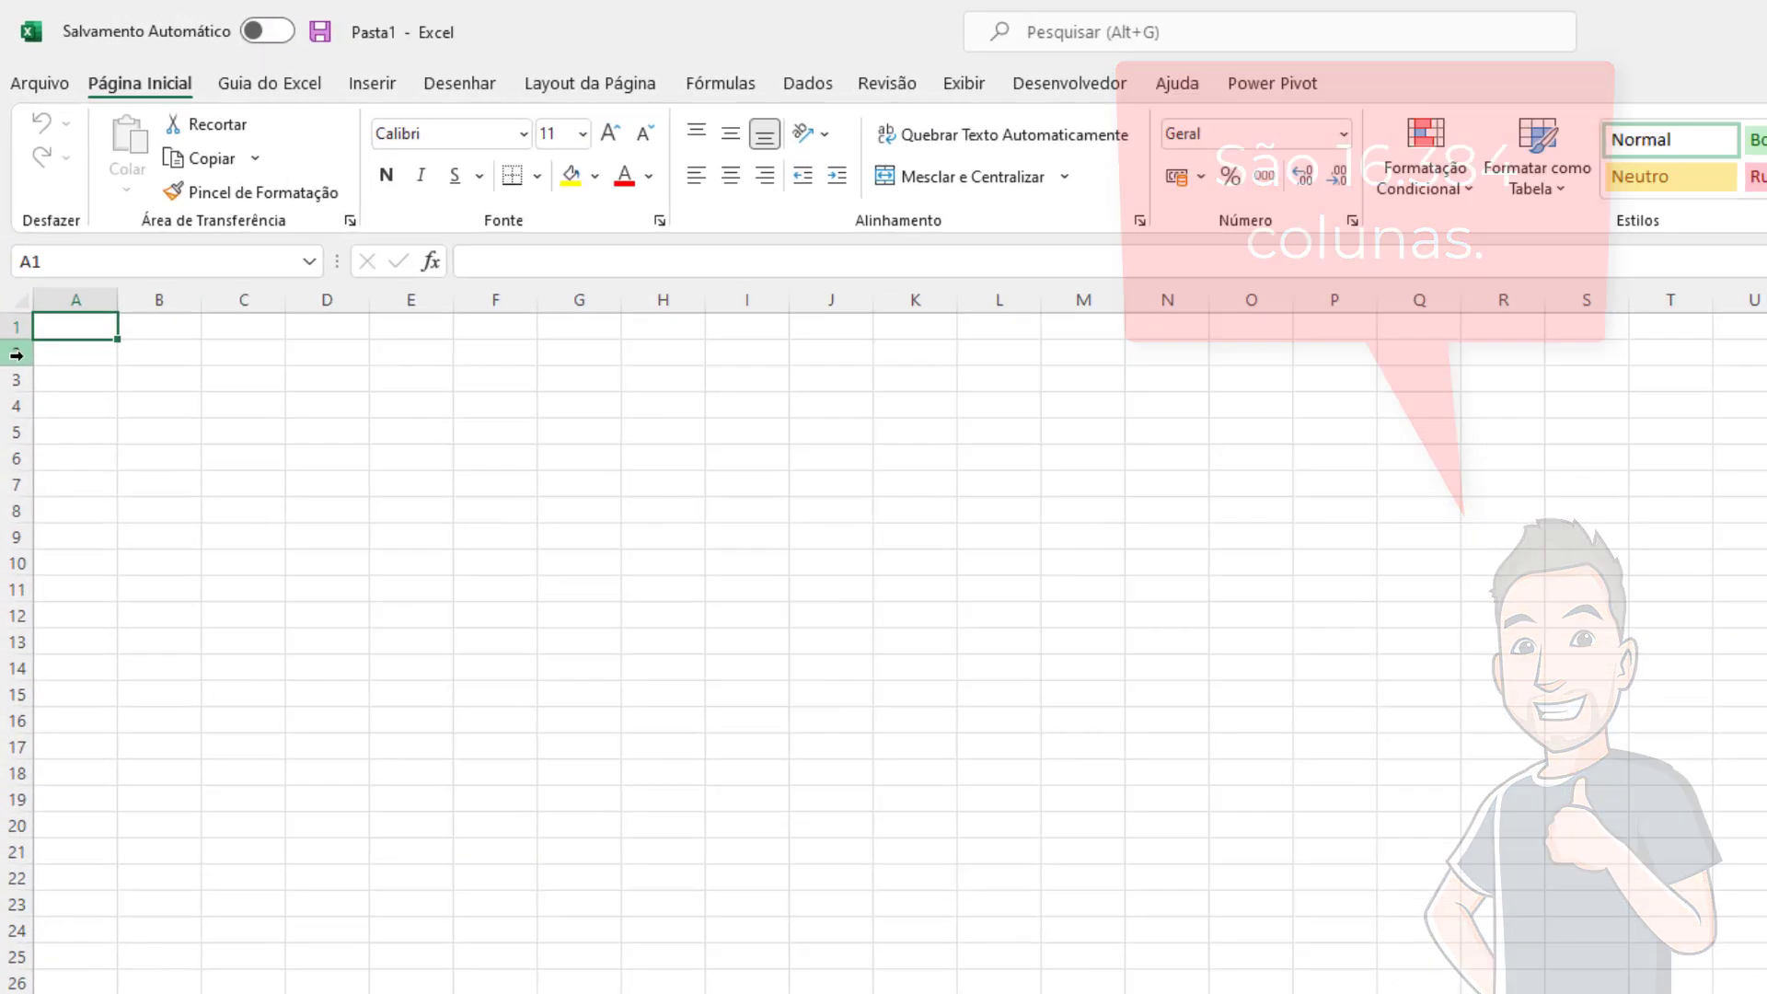
{"action": "left_click", "coordinate": [15, 249]}
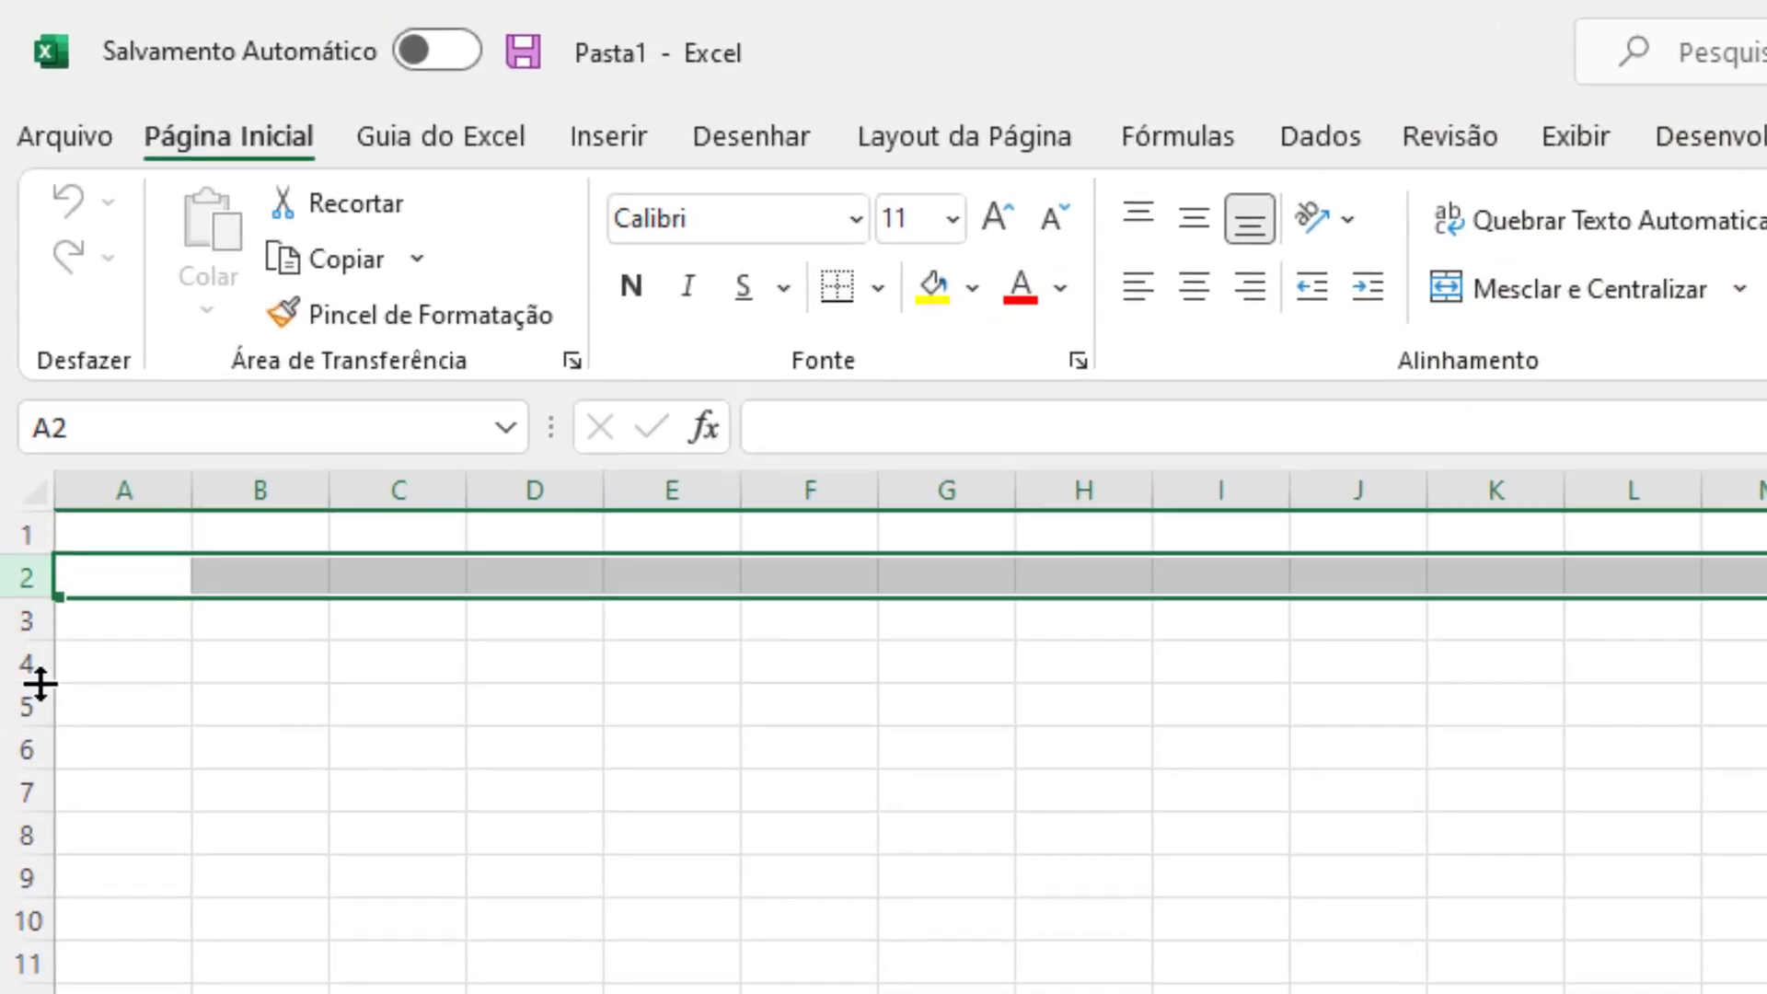
{"action": "left_click", "coordinate": [18, 920]}
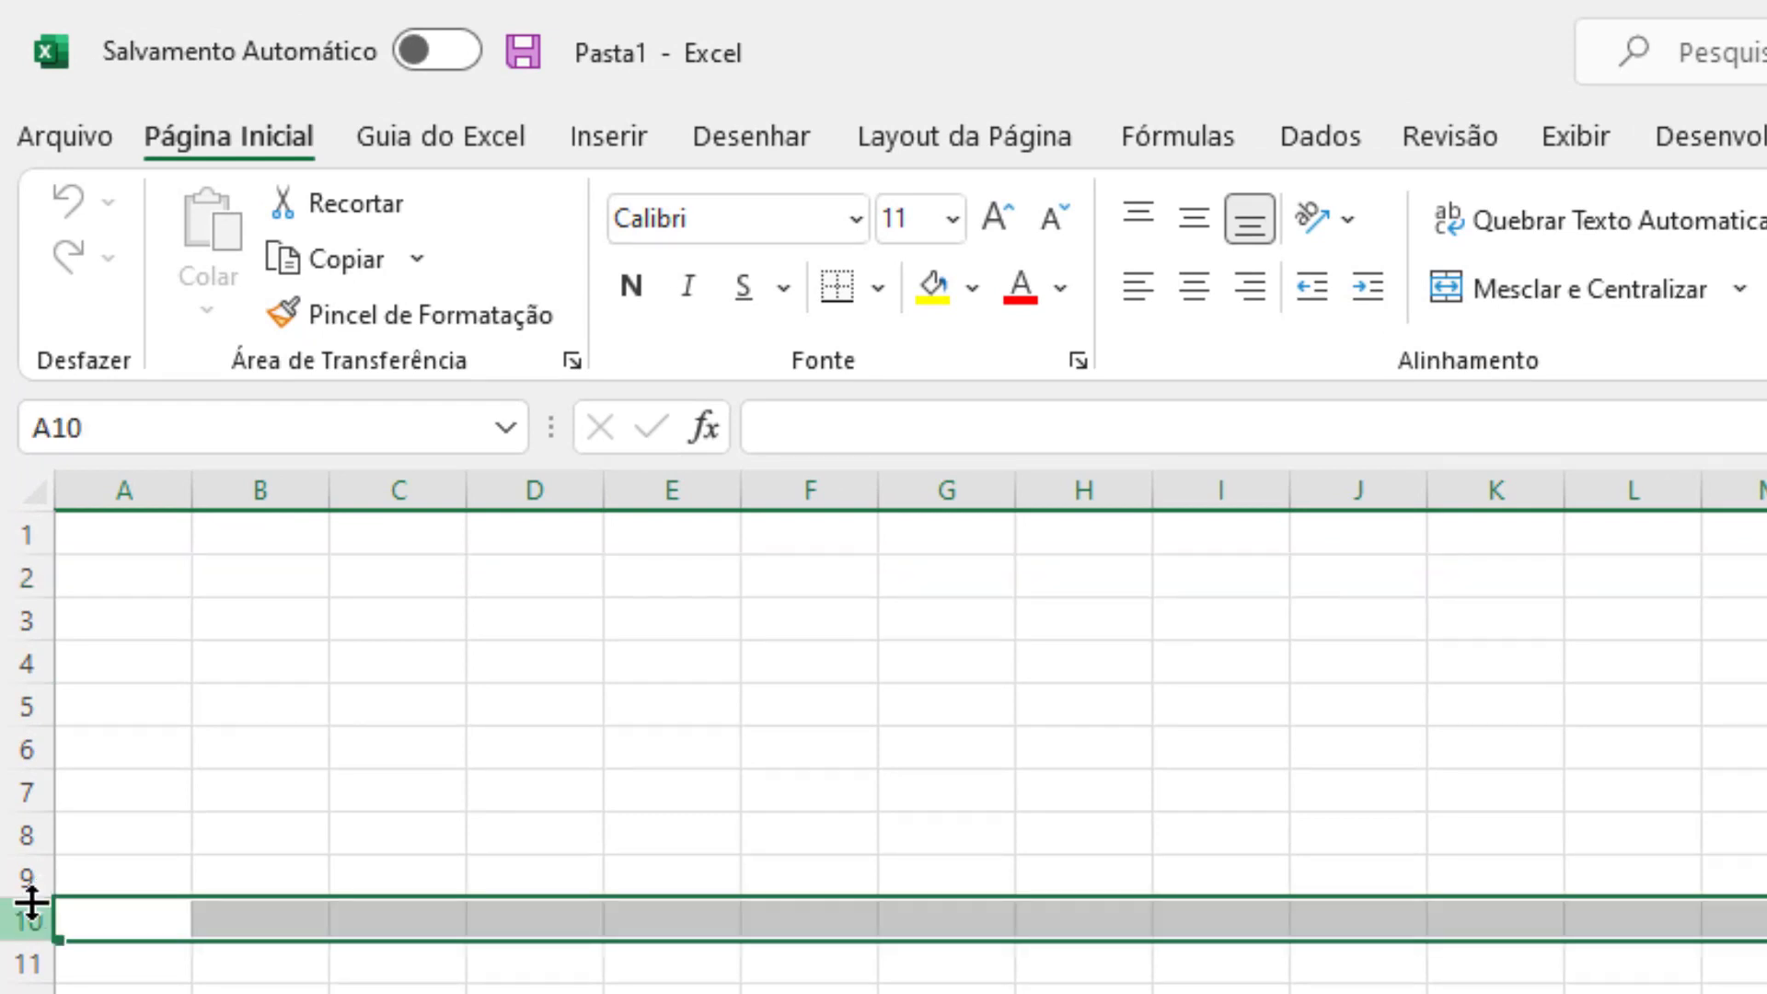
{"action": "left_click", "coordinate": [22, 578]}
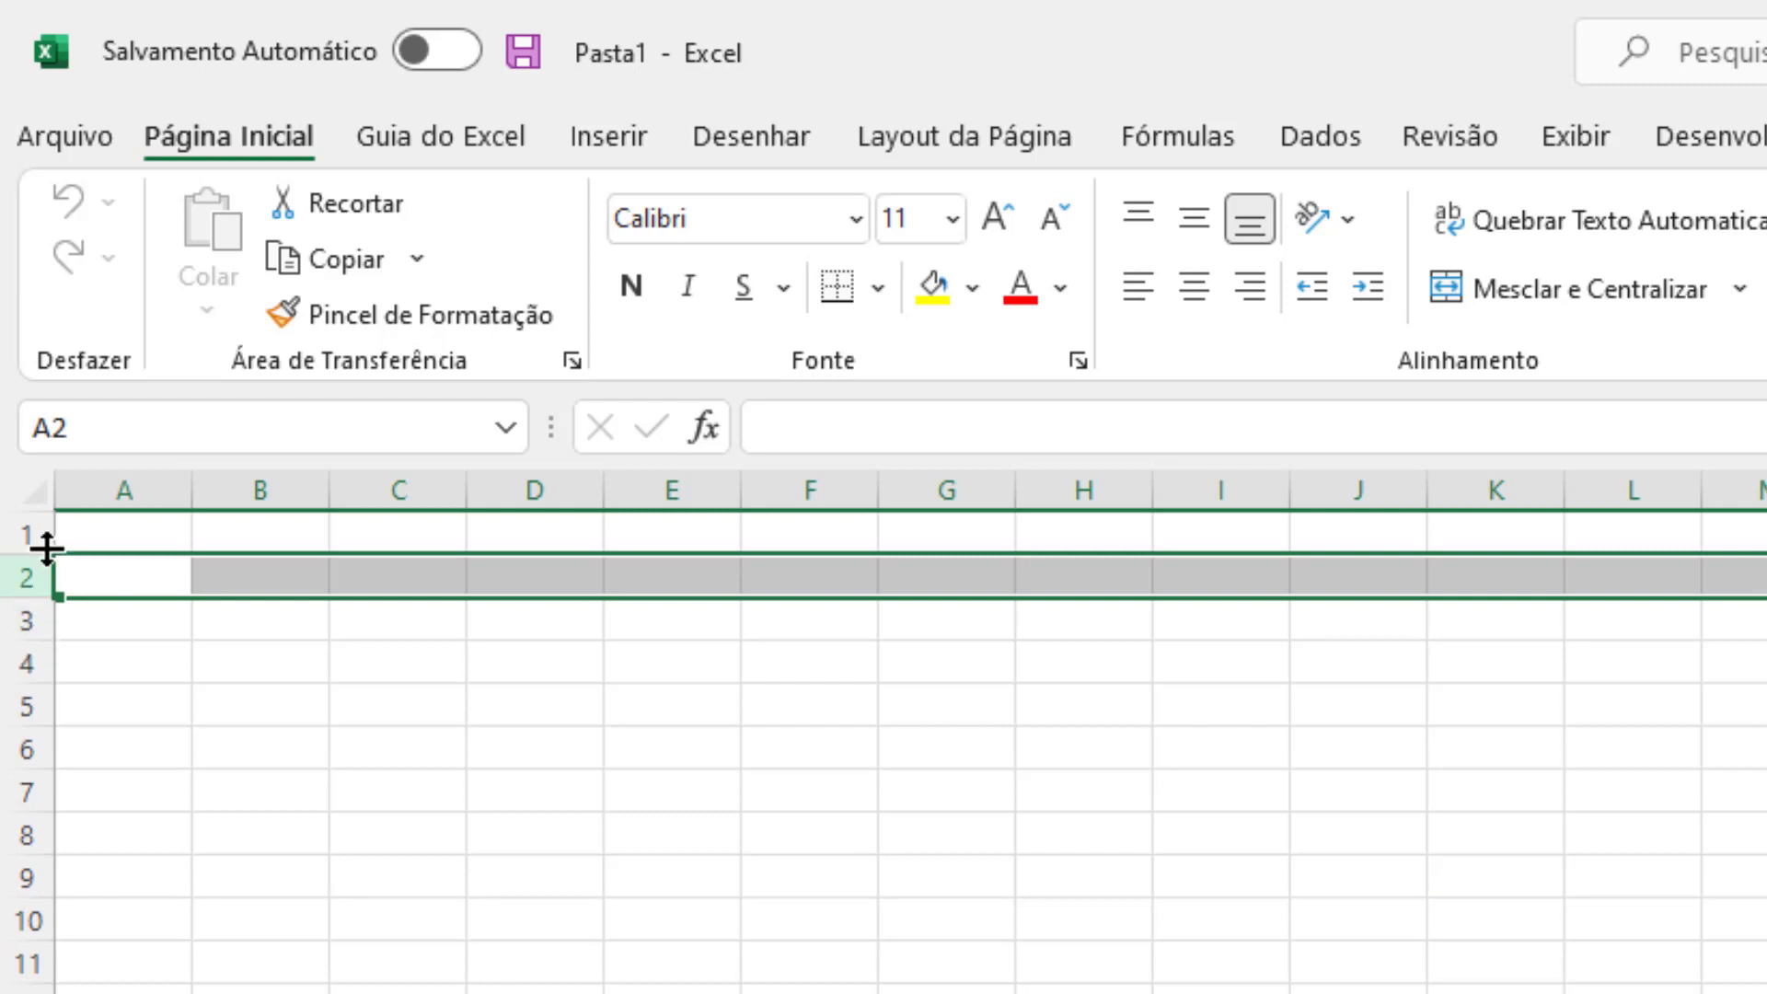
{"action": "left_click", "coordinate": [197, 691]}
{"action": "key", "text": "ctrl+Left"}
{"action": "key", "text": "ctrl+Down"}
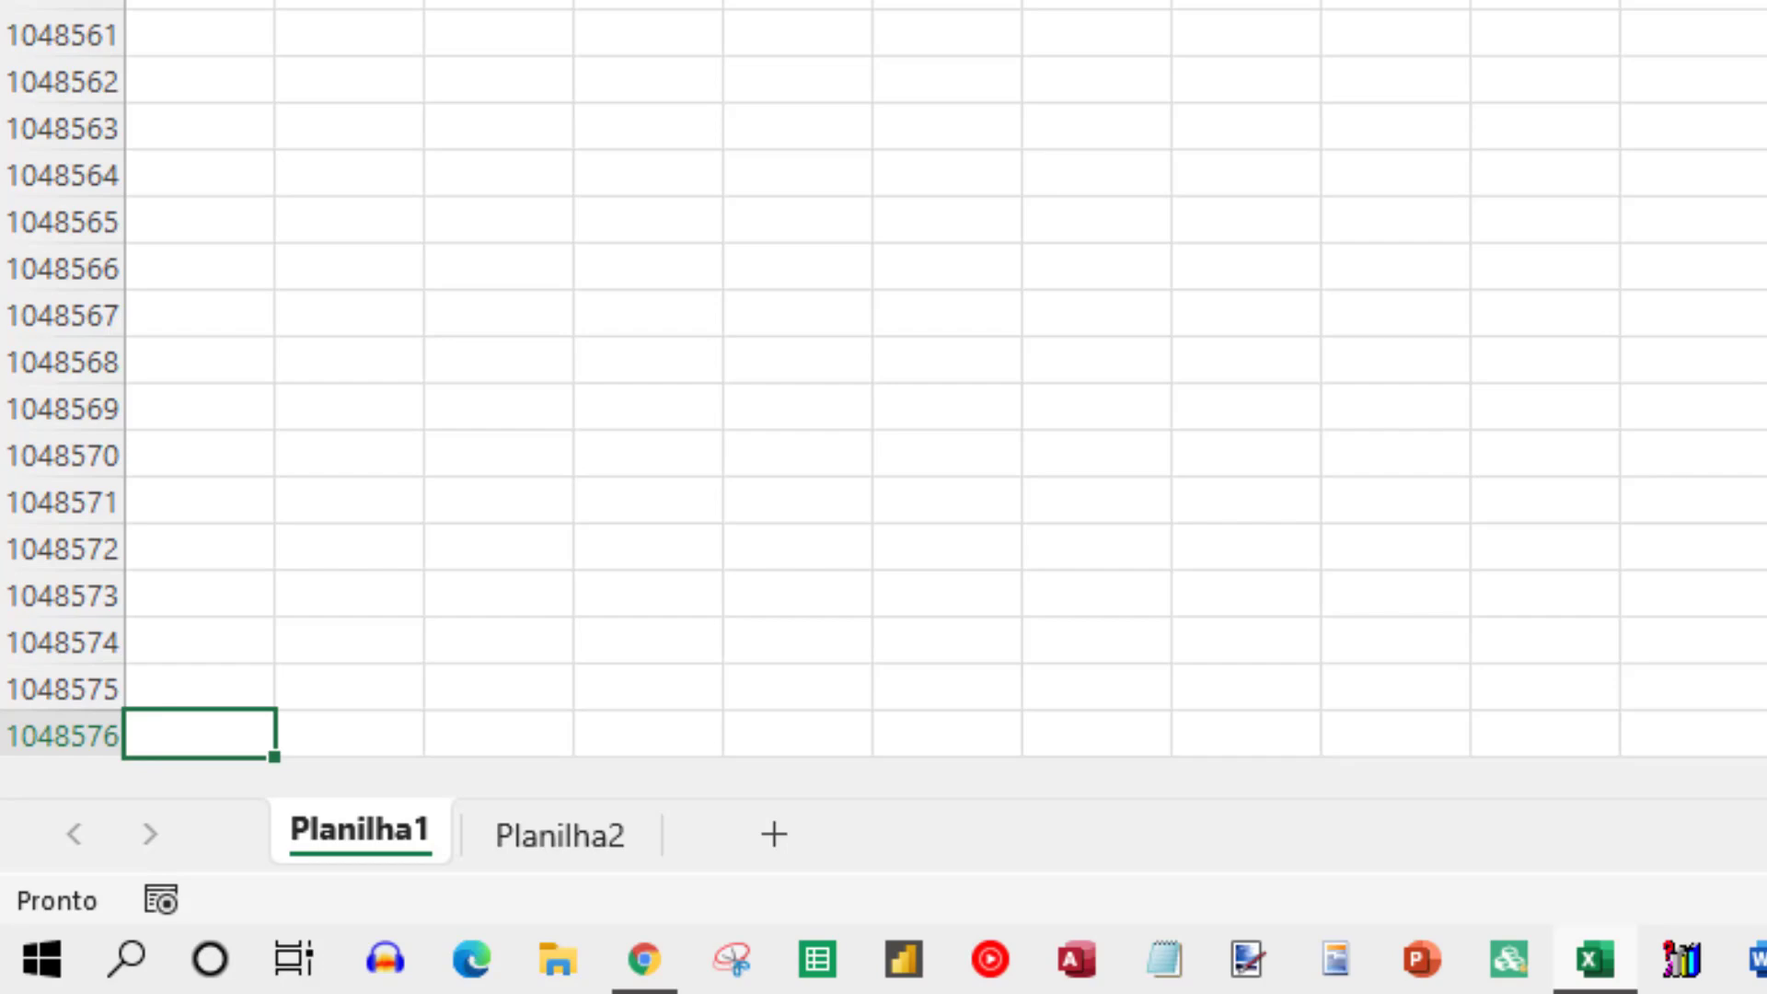
{"action": "key", "text": "ctrl+Up"}
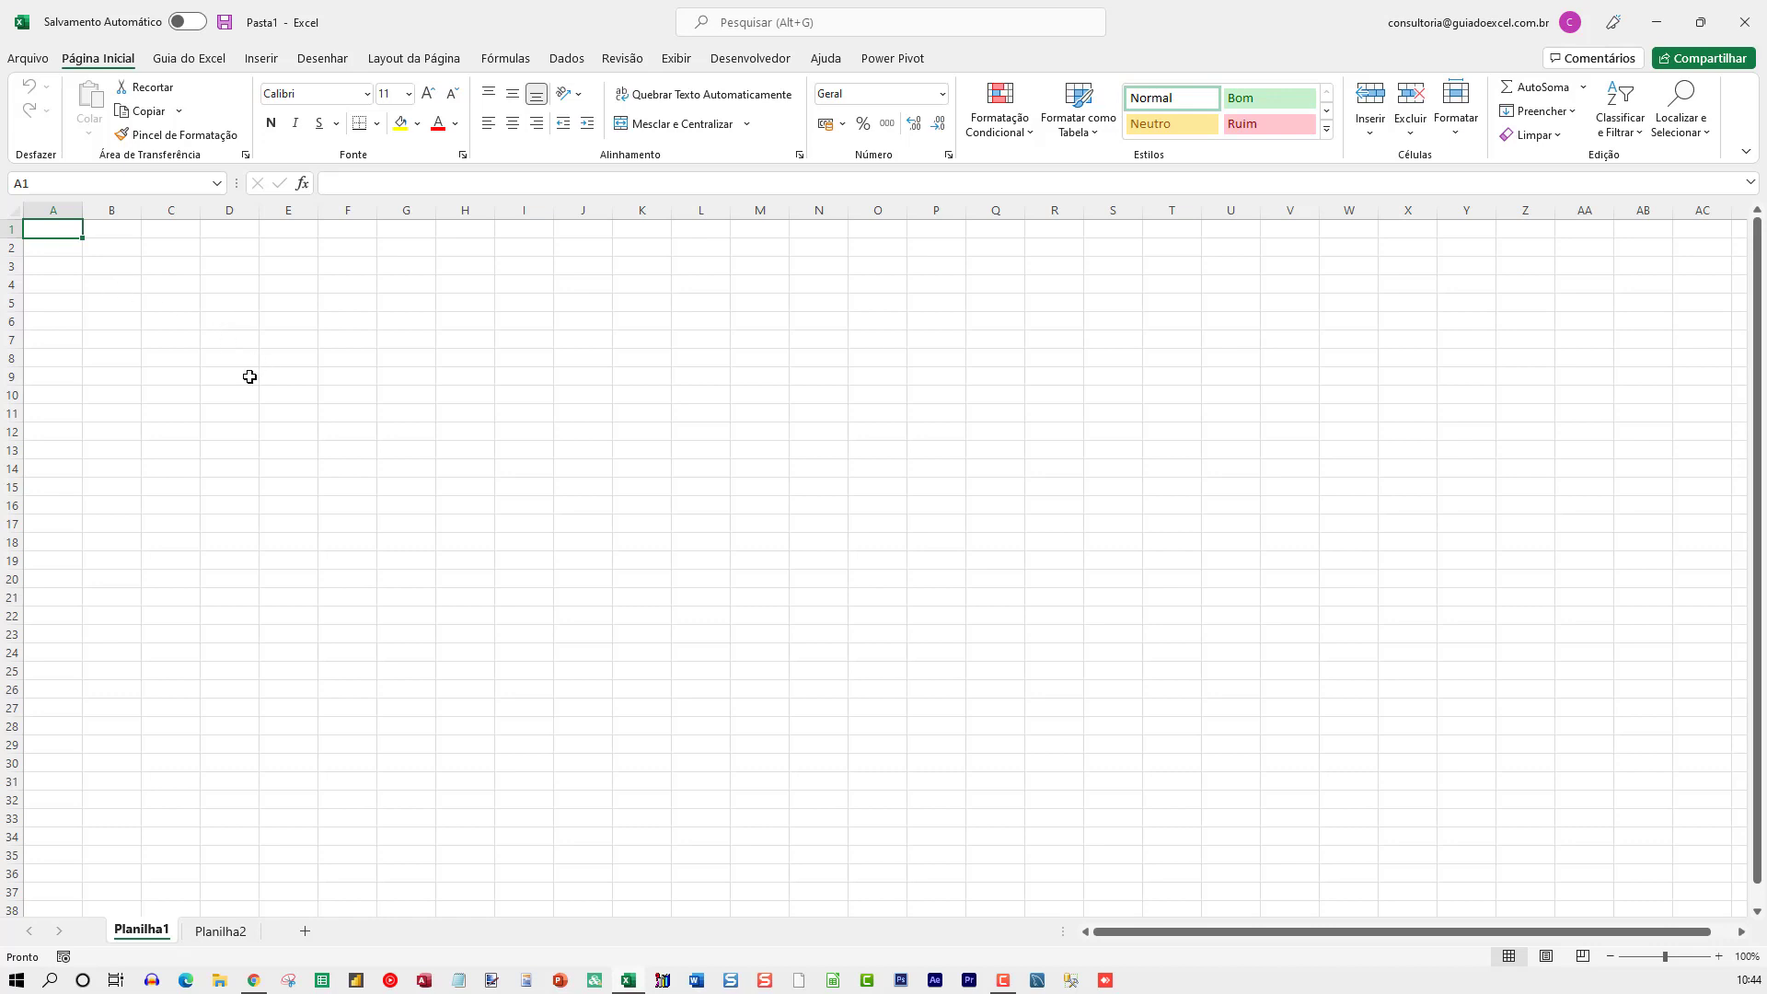
Zoom the sheet to 295%, then select columns A–D and rows 2–4 in turn.
{"action": "scroll", "coordinate": [250, 376], "scroll_direction": "up", "scroll_amount": 1, "text": "ctrl"}
{"action": "scroll", "coordinate": [245, 371], "scroll_direction": "up", "scroll_amount": 5, "text": "ctrl"}
{"action": "scroll", "coordinate": [245, 368], "scroll_direction": "up", "scroll_amount": 4, "text": "ctrl"}
{"action": "scroll", "coordinate": [245, 363], "scroll_direction": "up", "scroll_amount": 3, "text": "ctrl"}
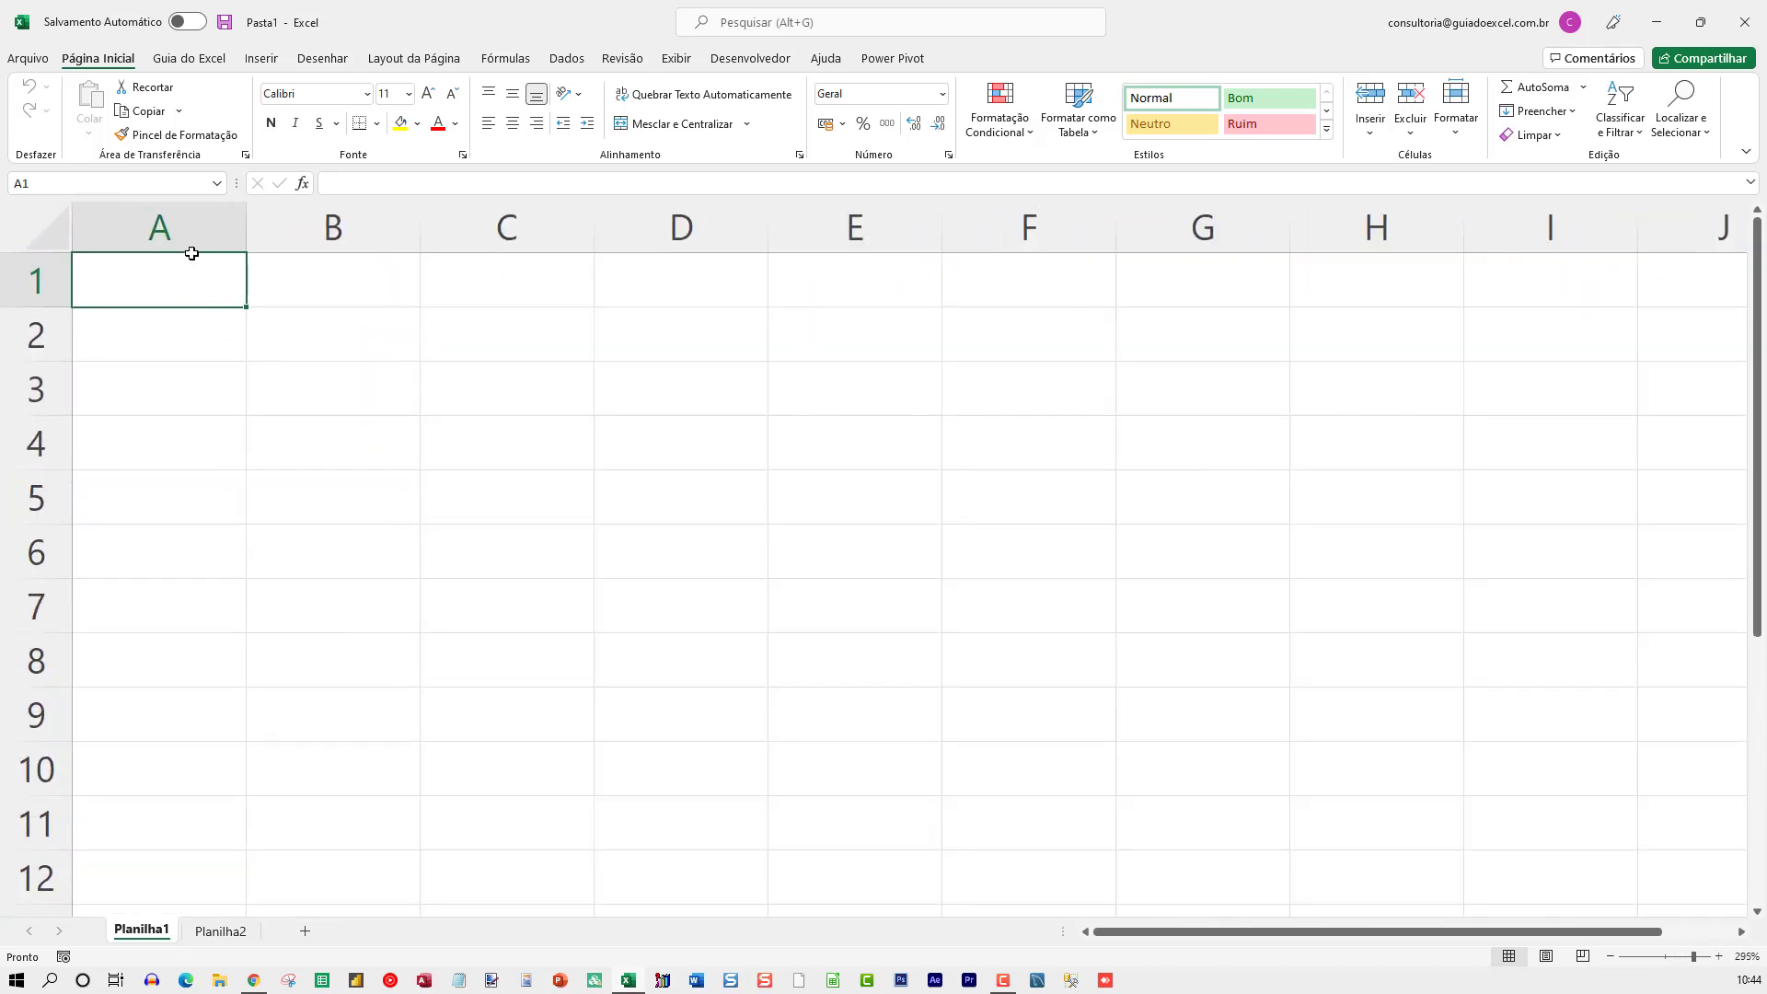
{"action": "left_click", "coordinate": [159, 217]}
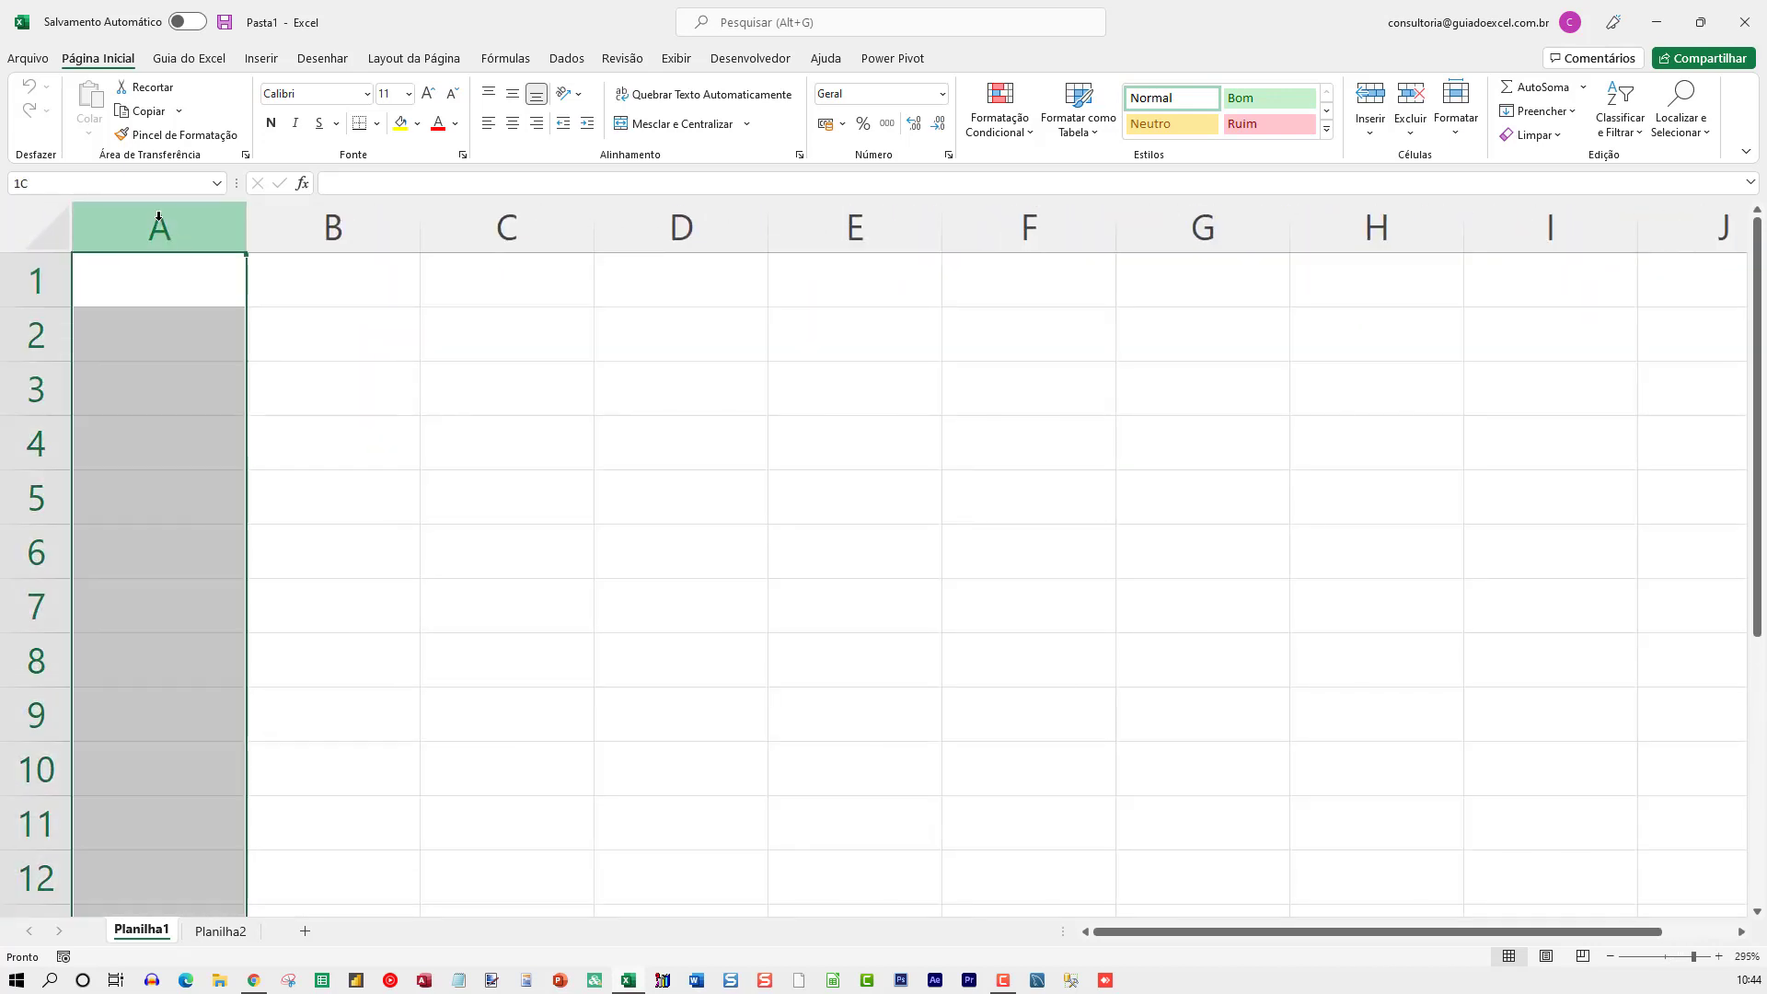
{"action": "left_click", "coordinate": [333, 225]}
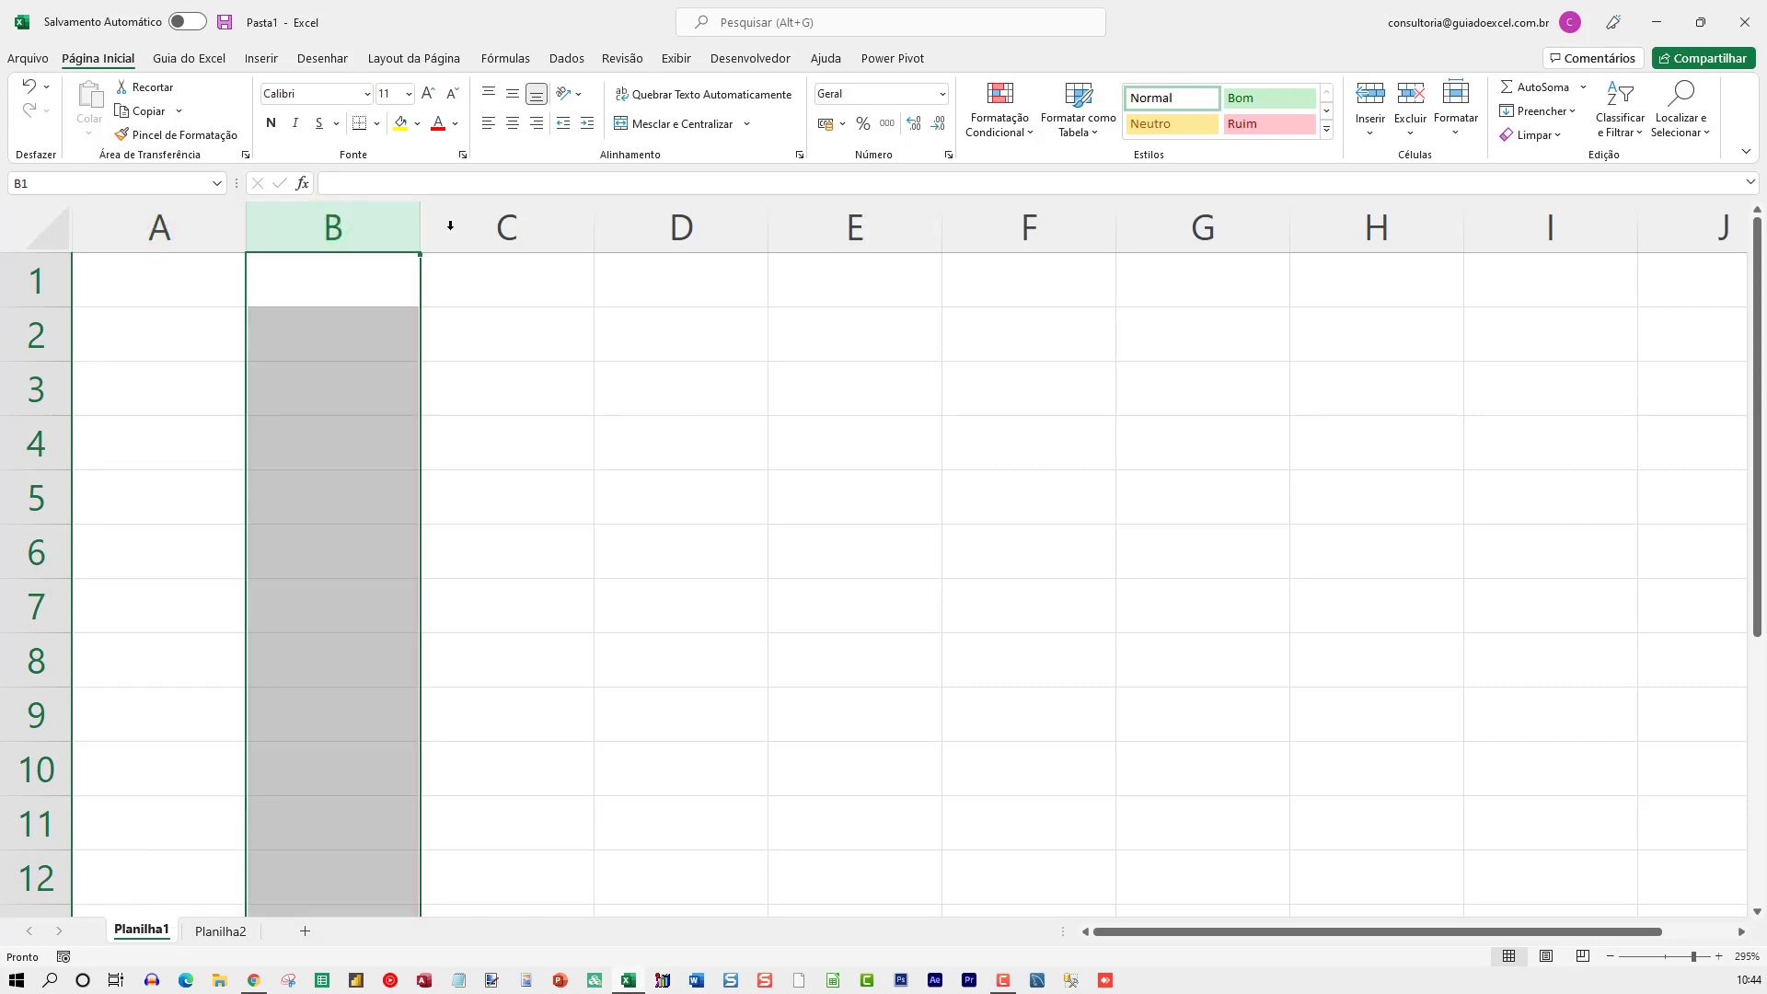
{"action": "left_click", "coordinate": [522, 219]}
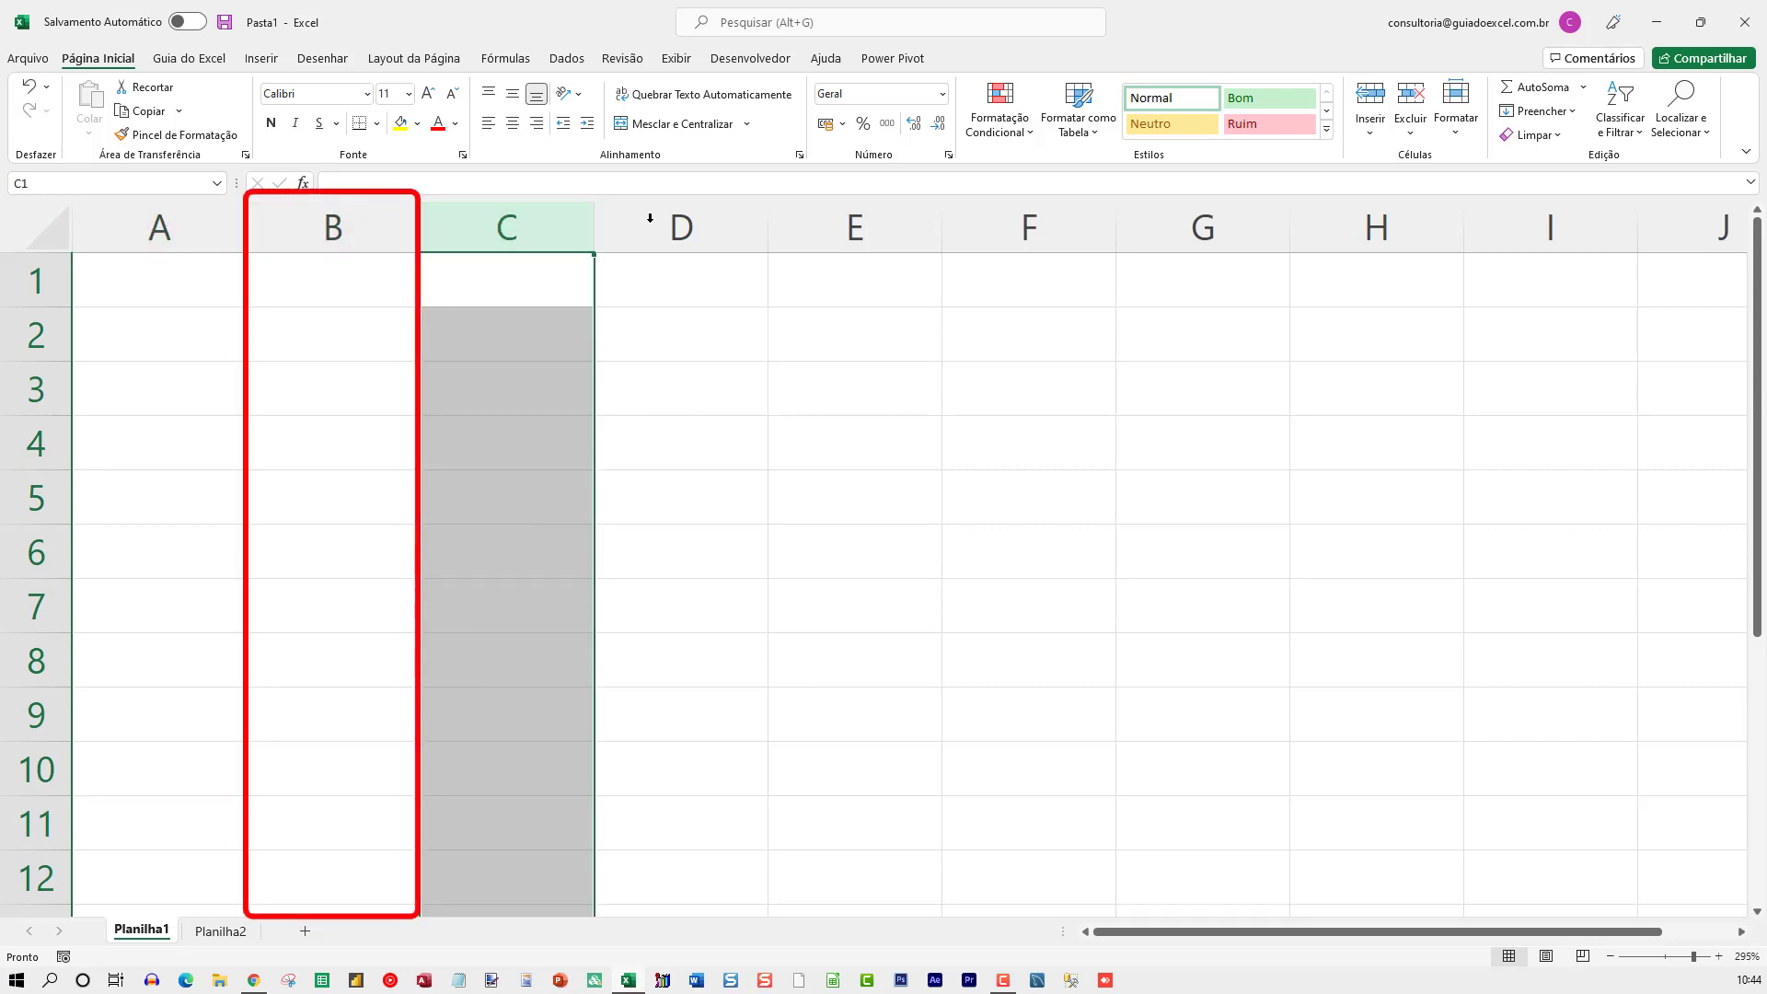
{"action": "left_click", "coordinate": [718, 221]}
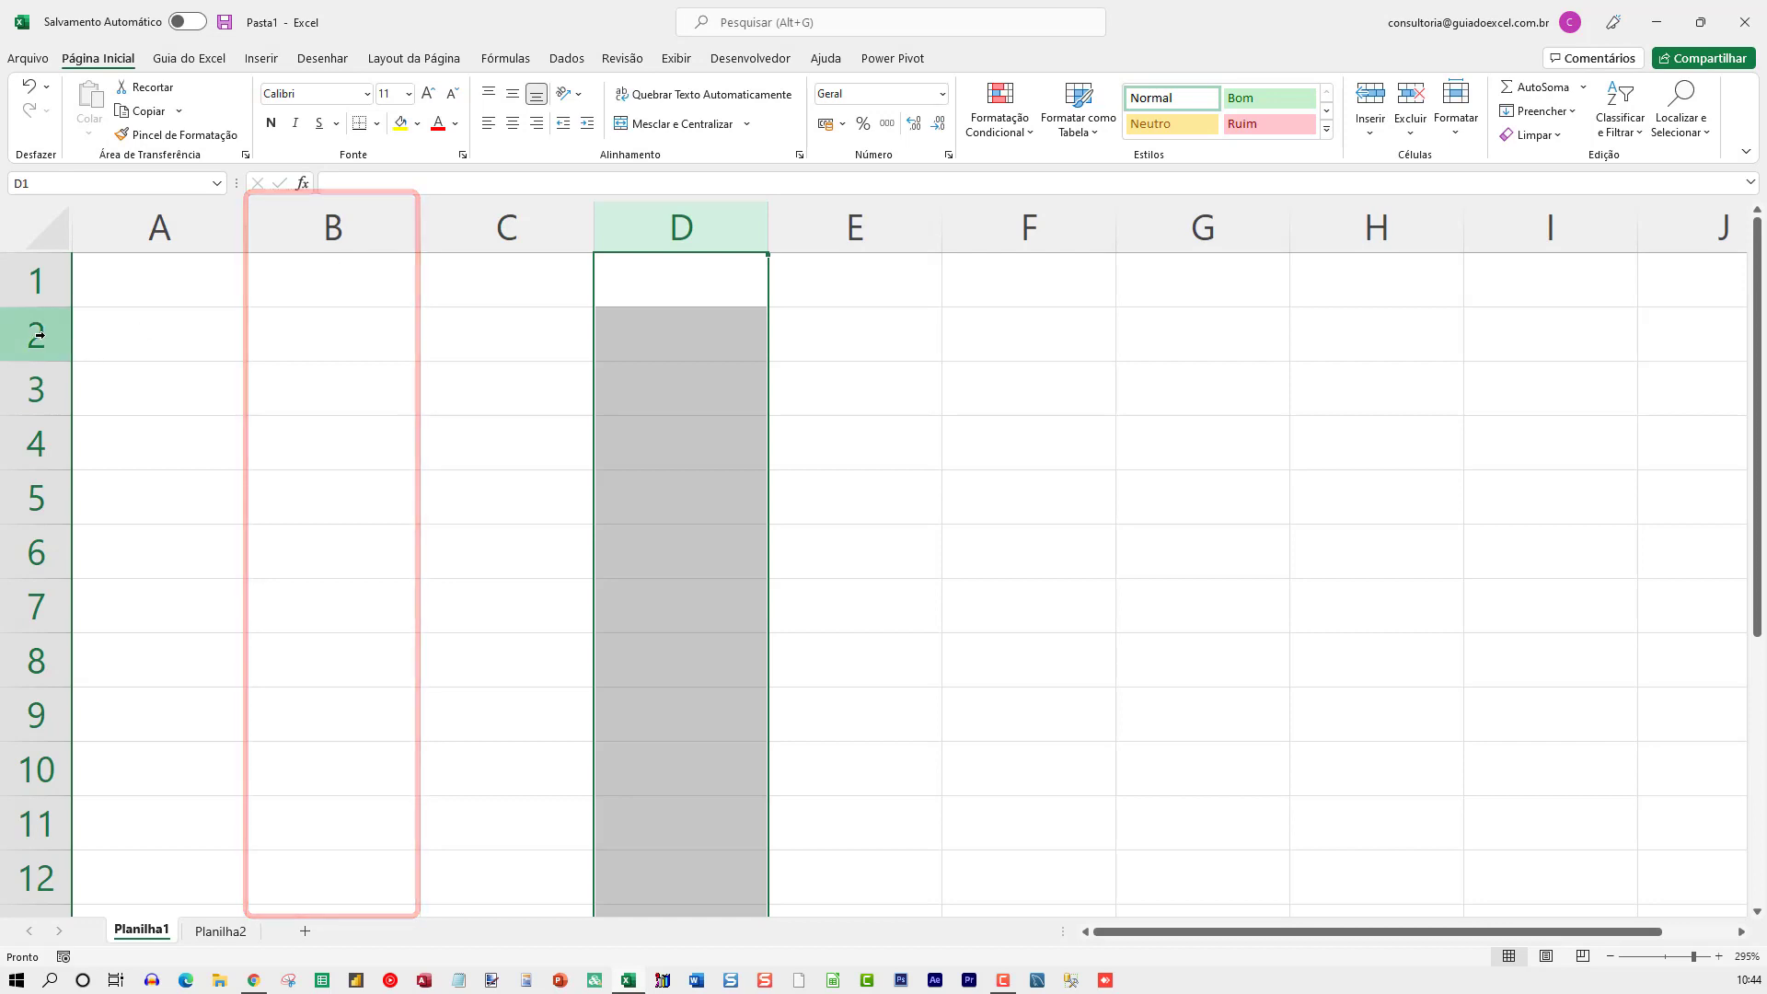
{"action": "left_click", "coordinate": [37, 337]}
{"action": "left_click", "coordinate": [37, 388]}
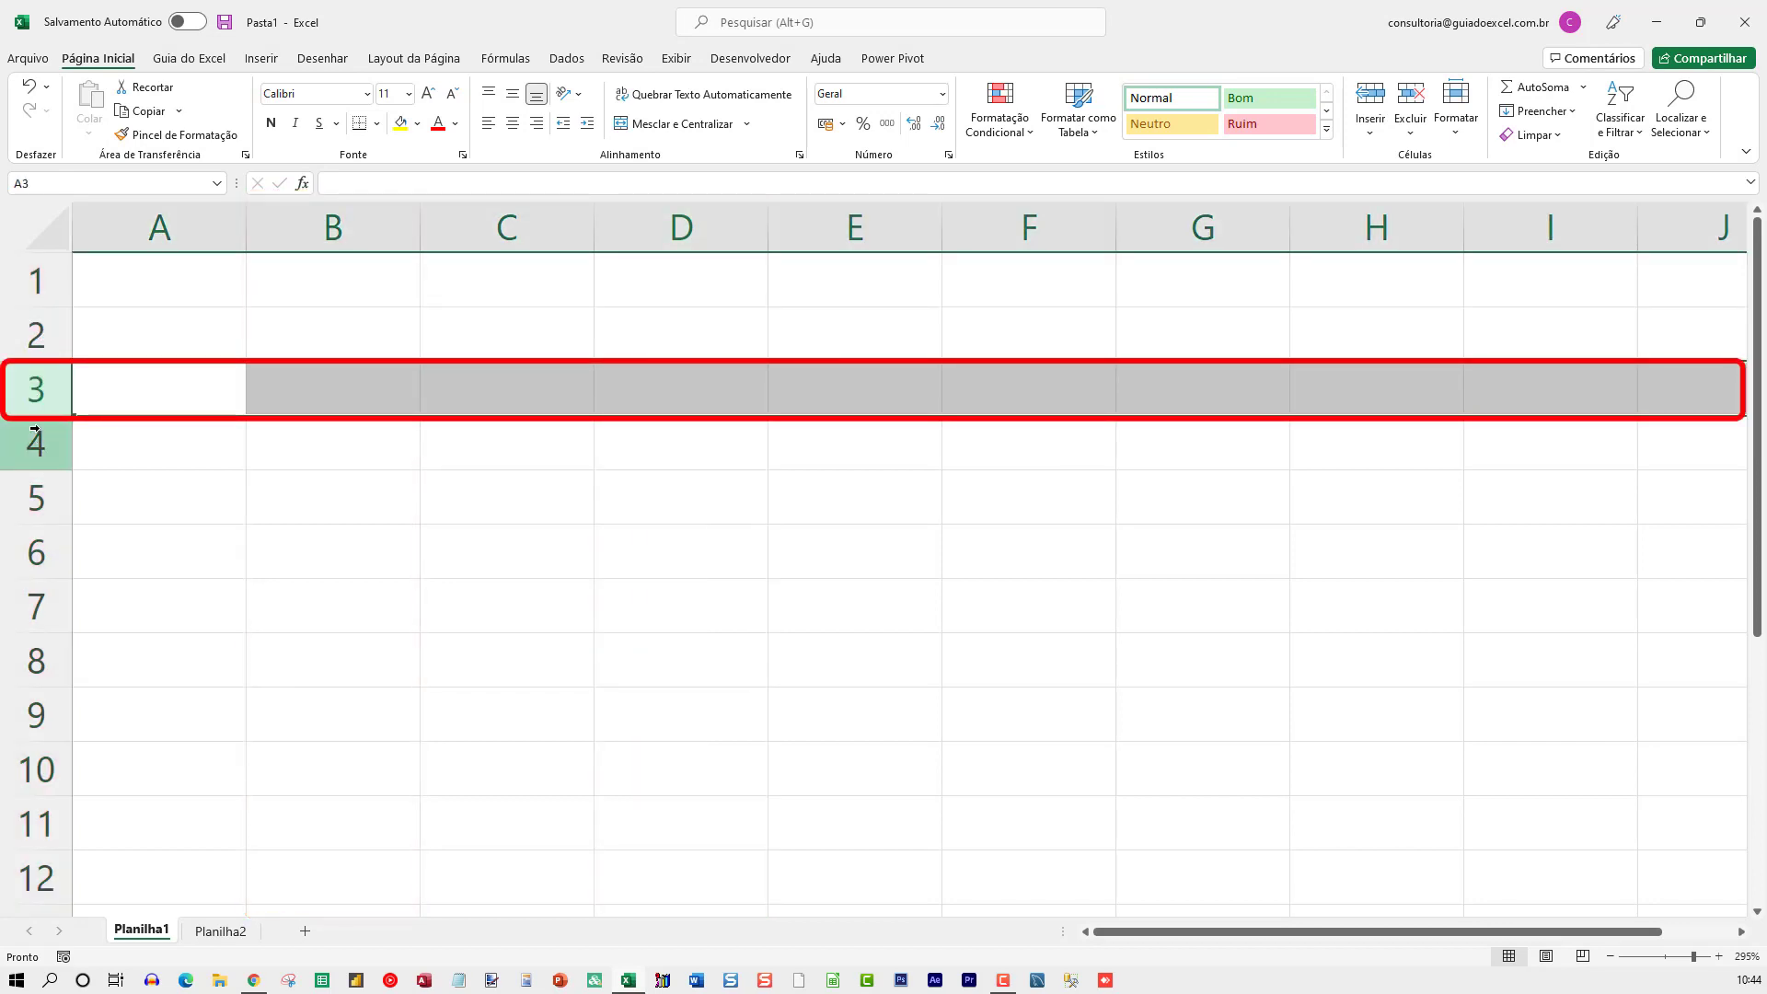
{"action": "left_click", "coordinate": [35, 441]}
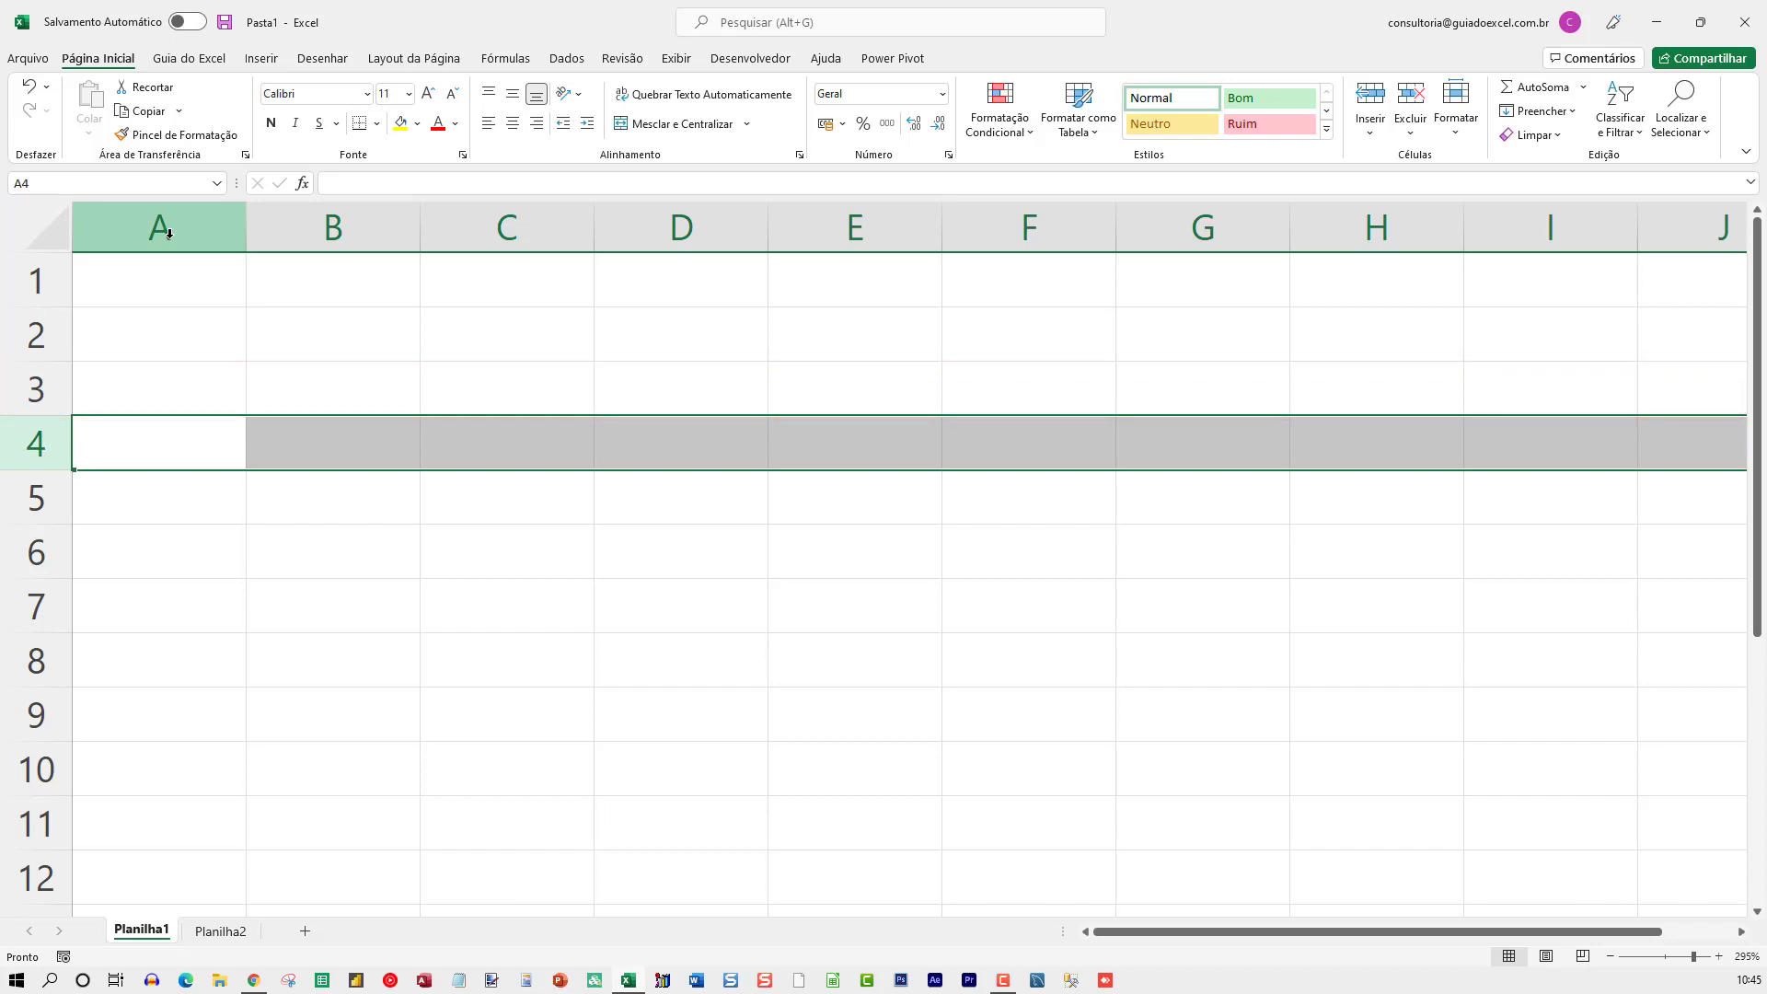
{"action": "left_click", "coordinate": [168, 233]}
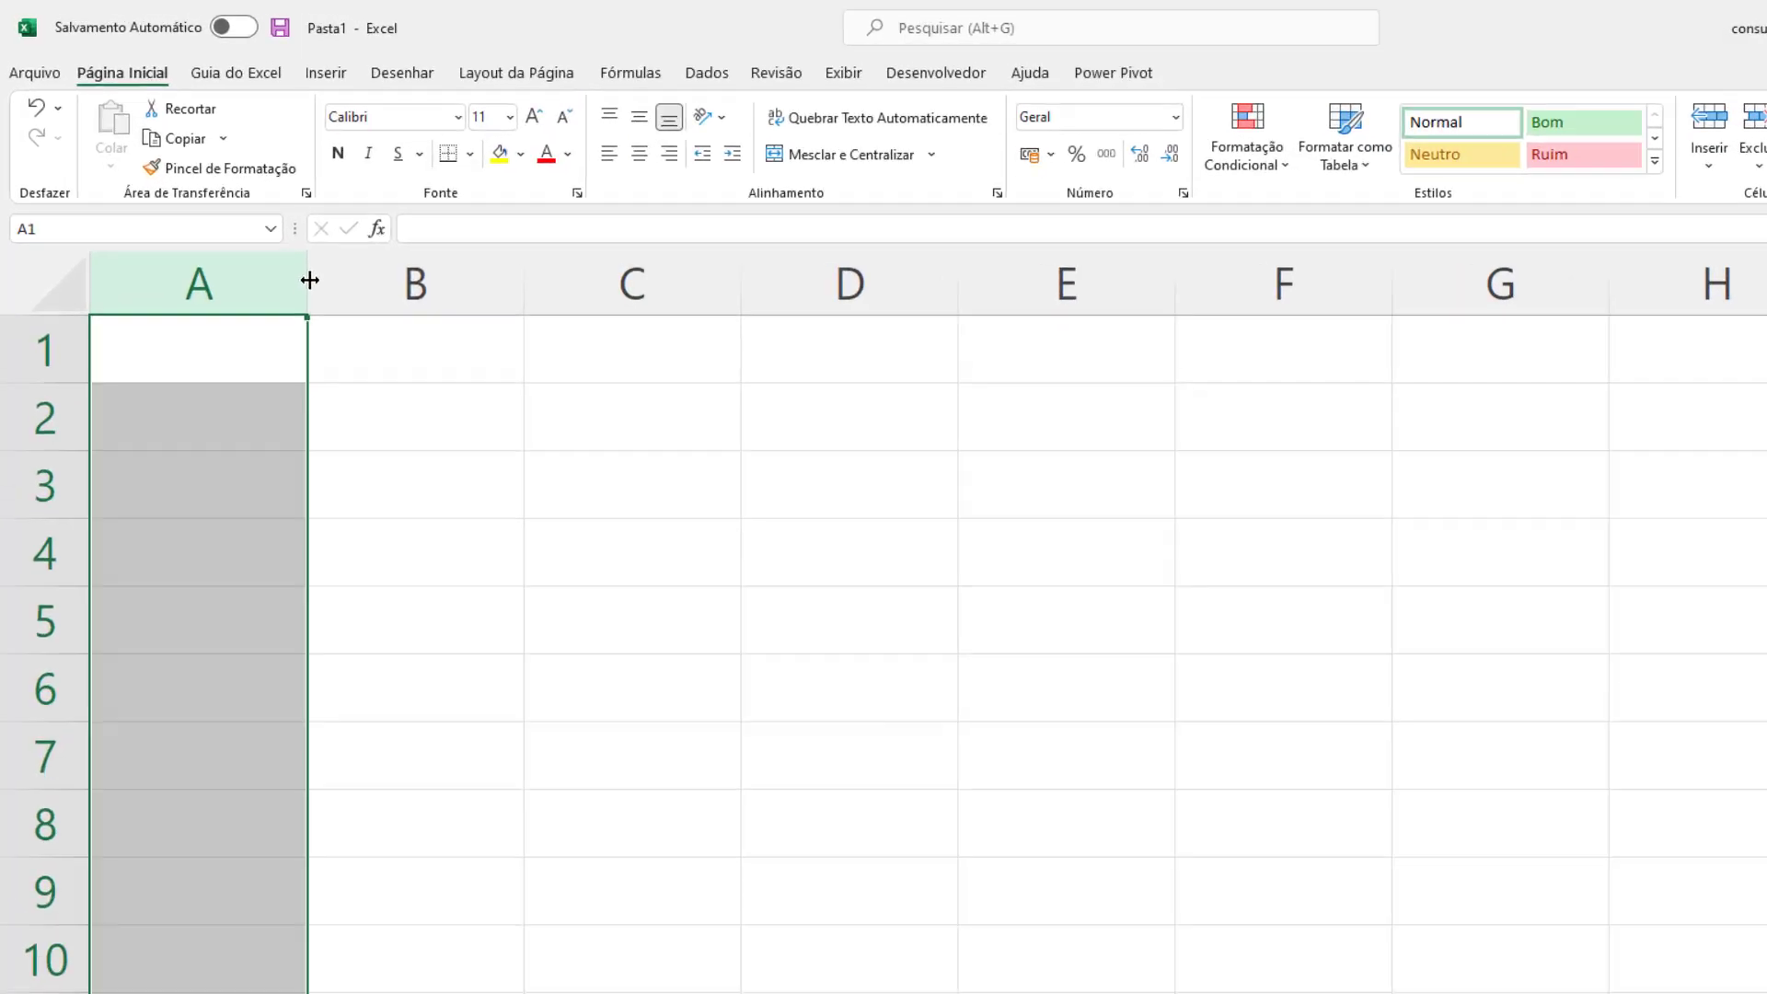
Widen column A slightly and drag rows 1–3 to one equal height.
{"action": "left_click", "coordinate": [309, 280]}
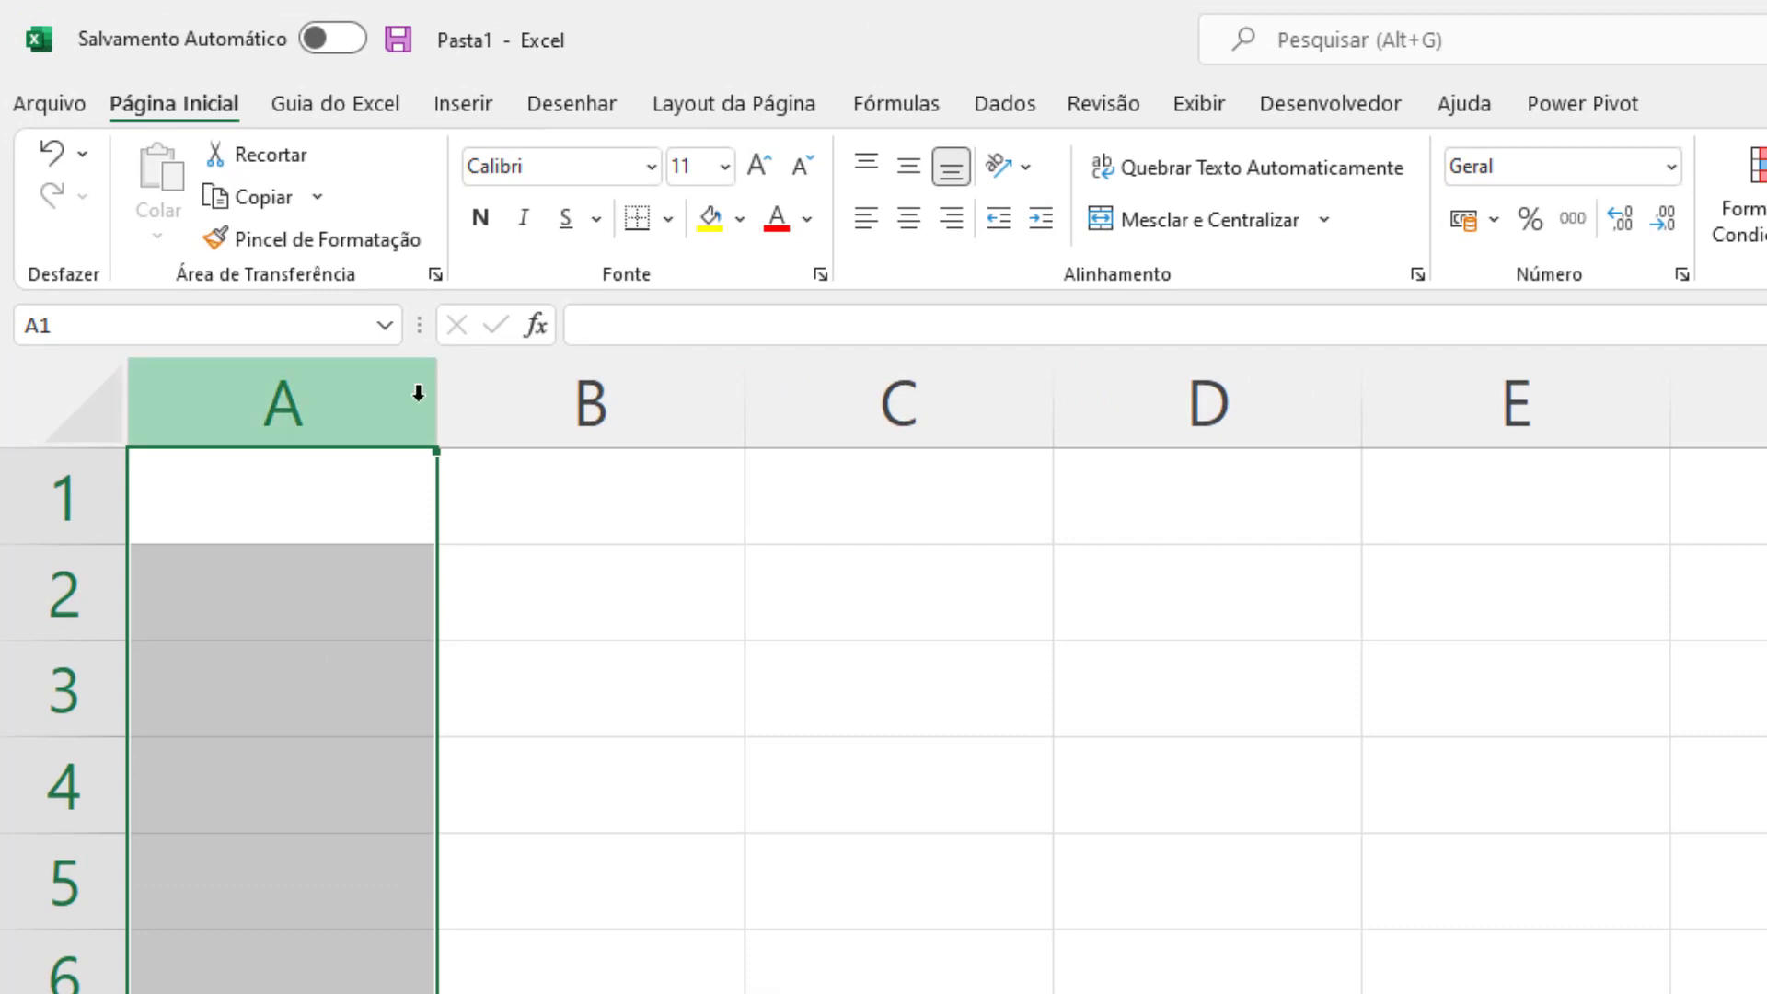
{"action": "mouse_move", "coordinate": [438, 399]}
{"action": "left_mouse_down"}
{"action": "mouse_move", "coordinate": [637, 412]}
{"action": "mouse_move", "coordinate": [455, 405]}
{"action": "left_mouse_up"}
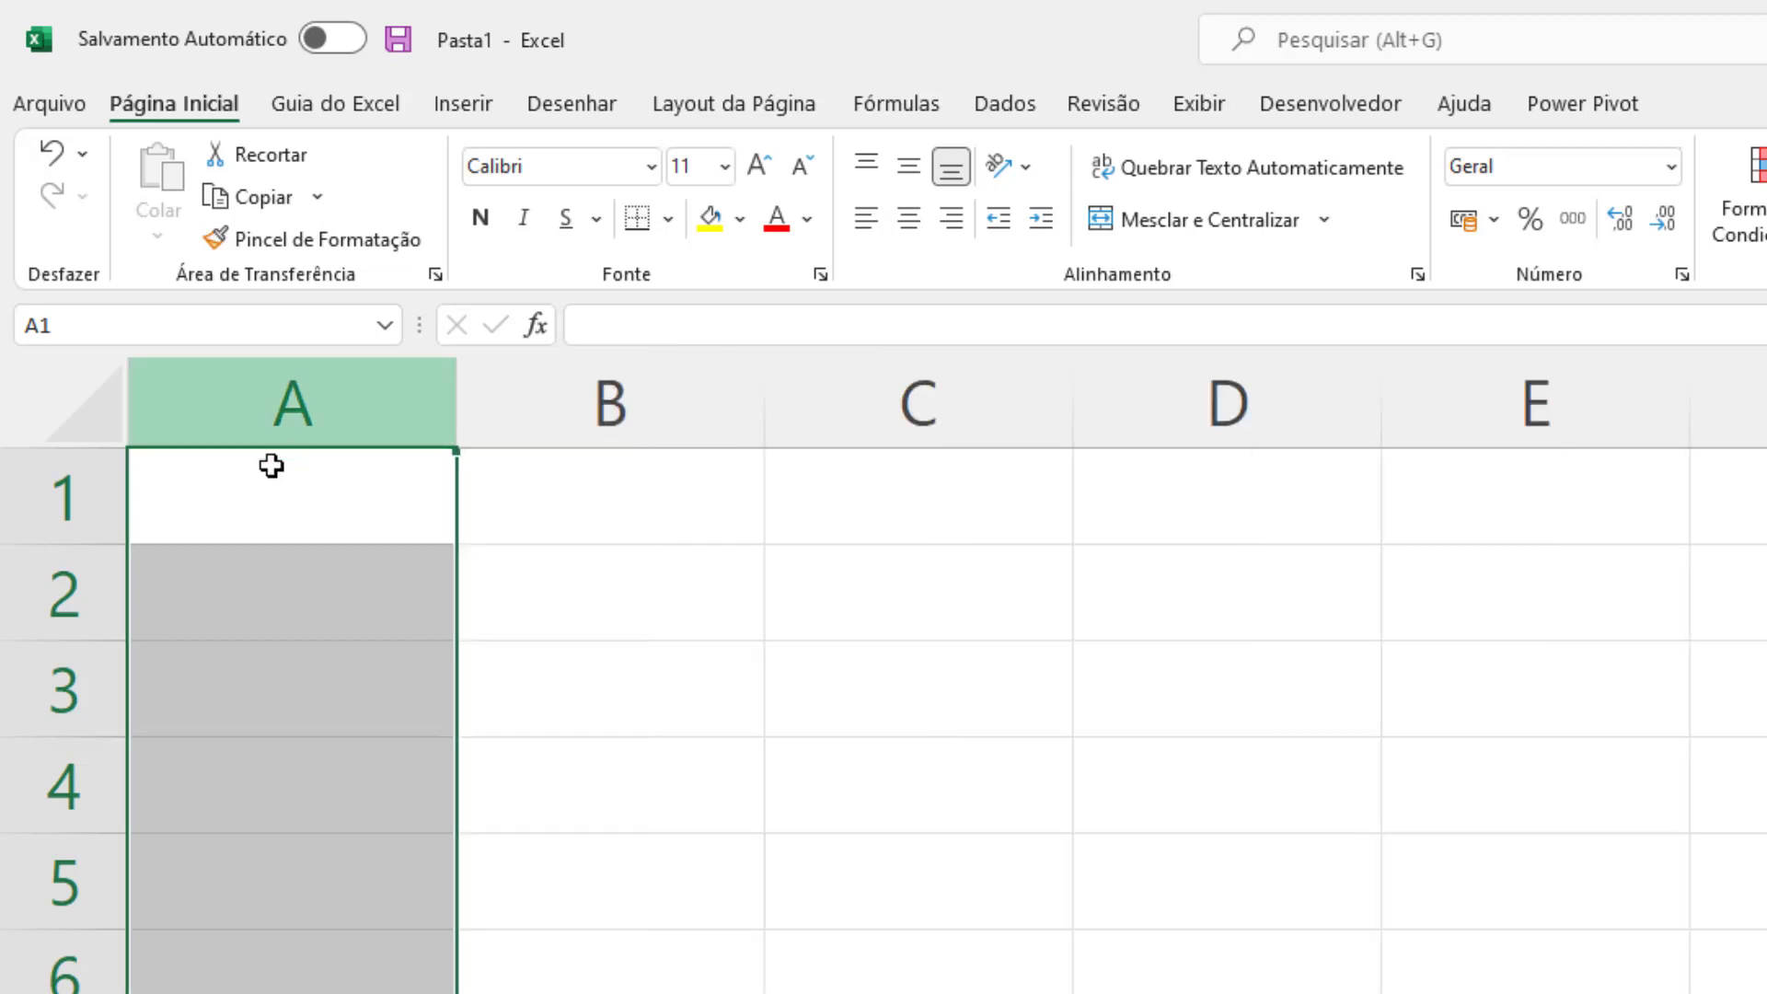
{"action": "left_click", "coordinate": [71, 501]}
{"action": "mouse_move", "coordinate": [74, 544]}
{"action": "left_mouse_down"}
{"action": "mouse_move", "coordinate": [68, 600]}
{"action": "mouse_move", "coordinate": [57, 548]}
{"action": "left_mouse_up"}
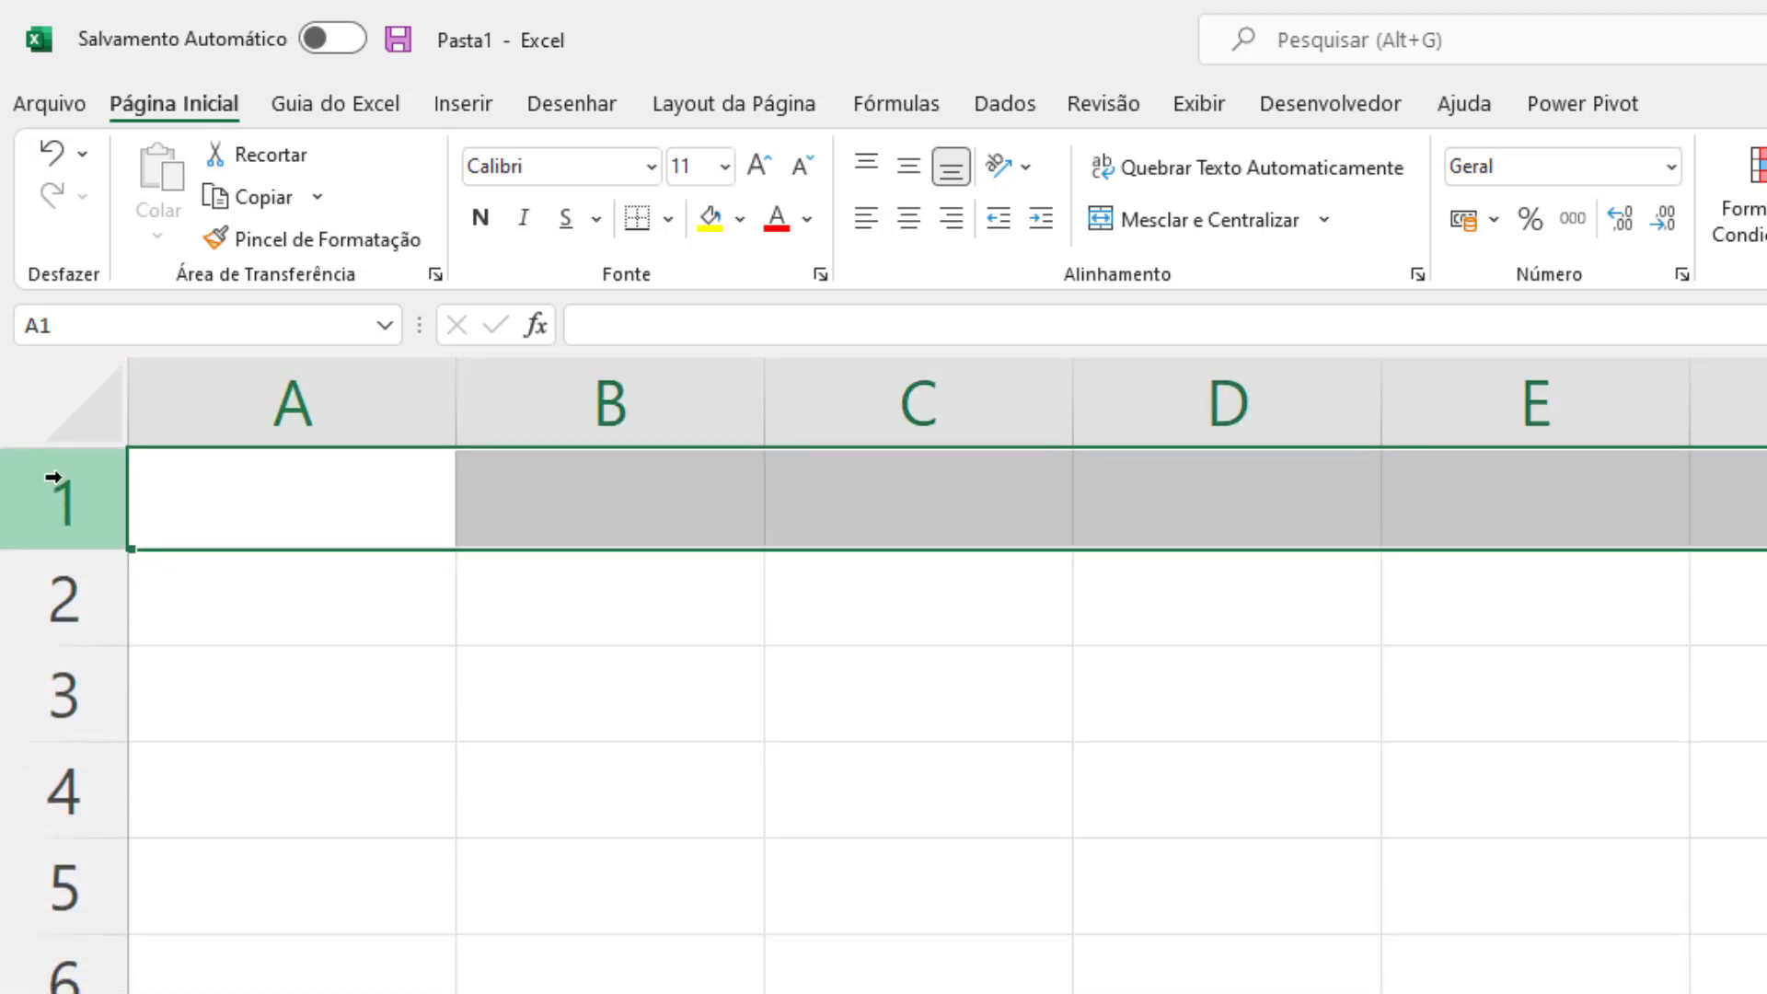
{"action": "left_click", "coordinate": [40, 691], "text": "shift"}
{"action": "left_click_drag", "start_coordinate": [47, 742], "coordinate": [51, 794]}
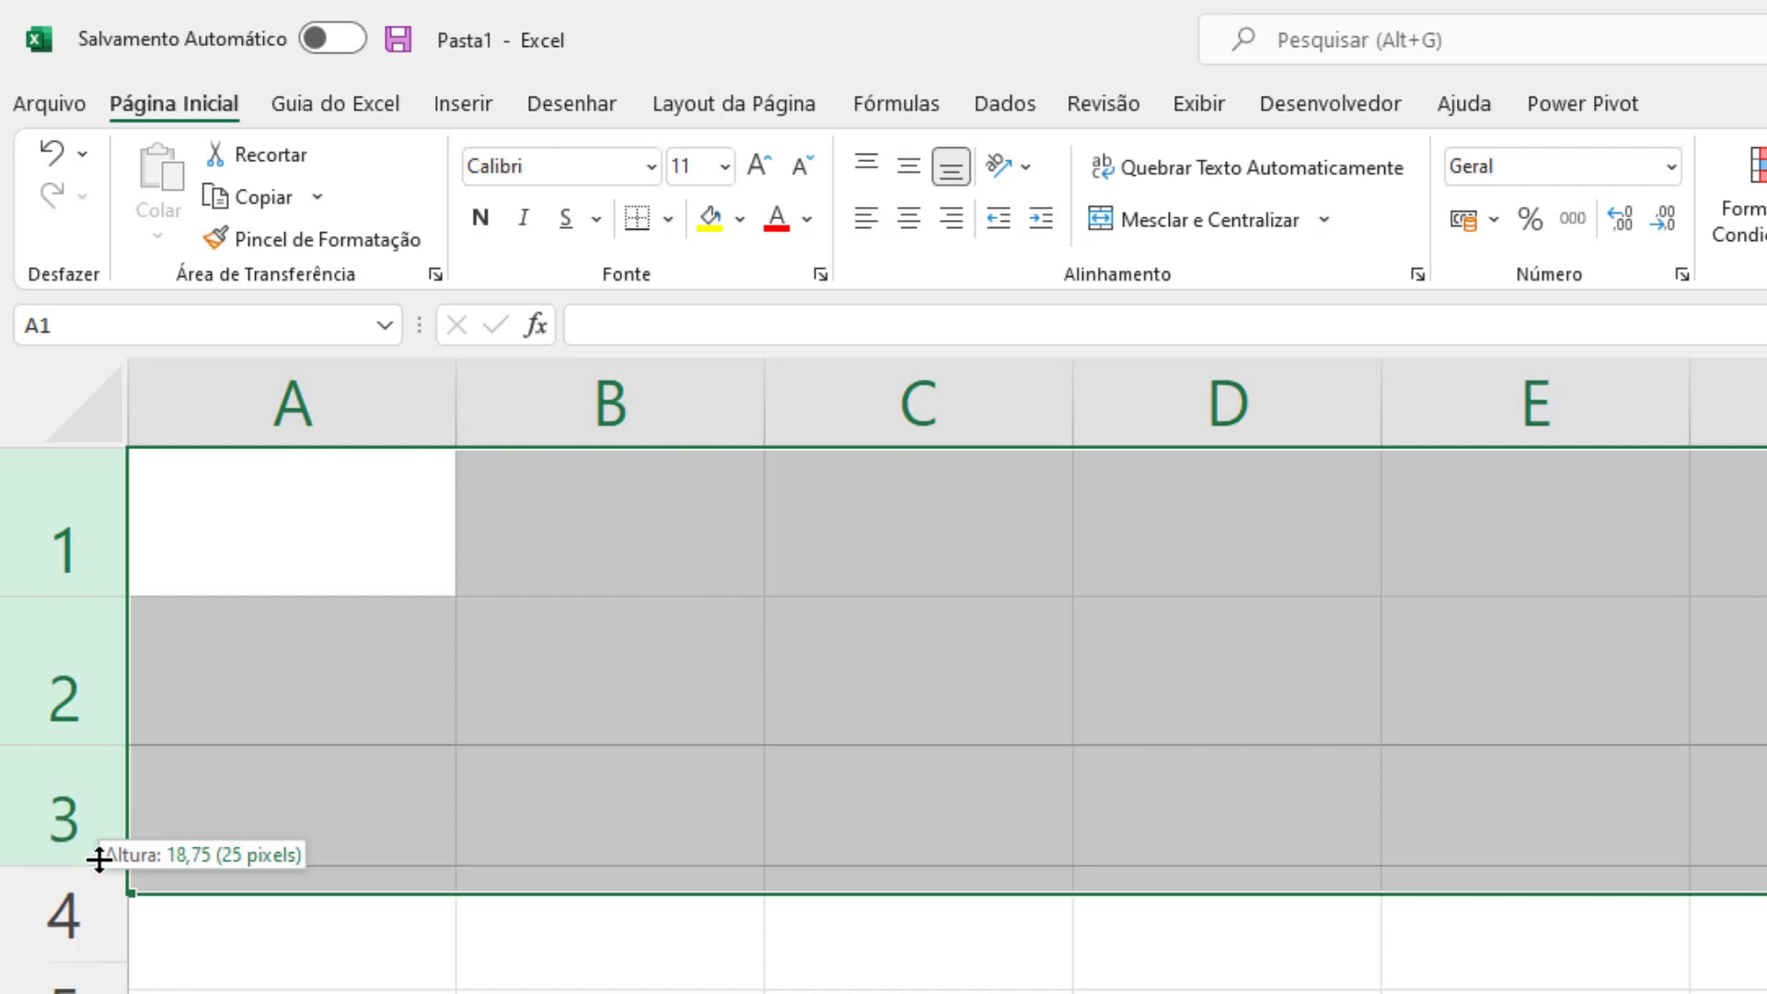
{"action": "left_click_drag", "start_coordinate": [100, 895], "coordinate": [102, 842]}
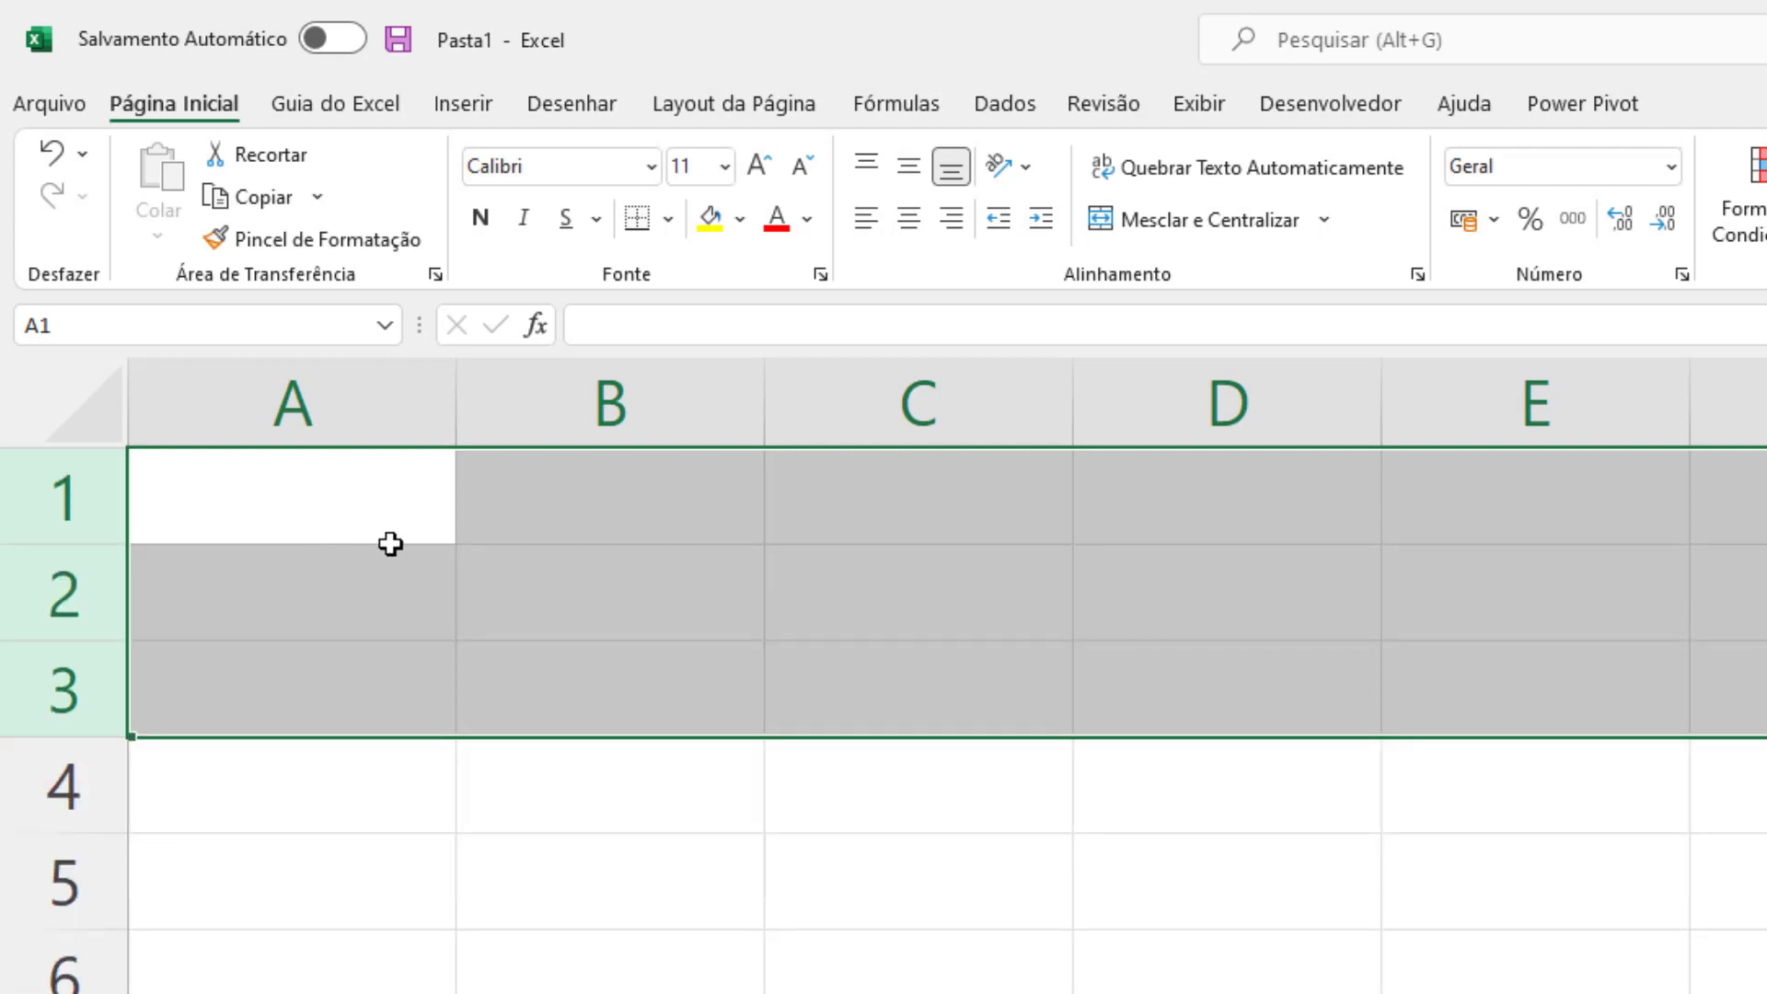
Select columns A–C, several rows, and cells C1 to C4, ending on cell C4.
{"action": "mouse_move", "coordinate": [283, 400]}
{"action": "left_mouse_down"}
{"action": "mouse_move", "coordinate": [1043, 340]}
{"action": "mouse_move", "coordinate": [1229, 405]}
{"action": "left_mouse_up"}
{"action": "left_click_drag", "start_coordinate": [63, 497], "coordinate": [63, 985]}
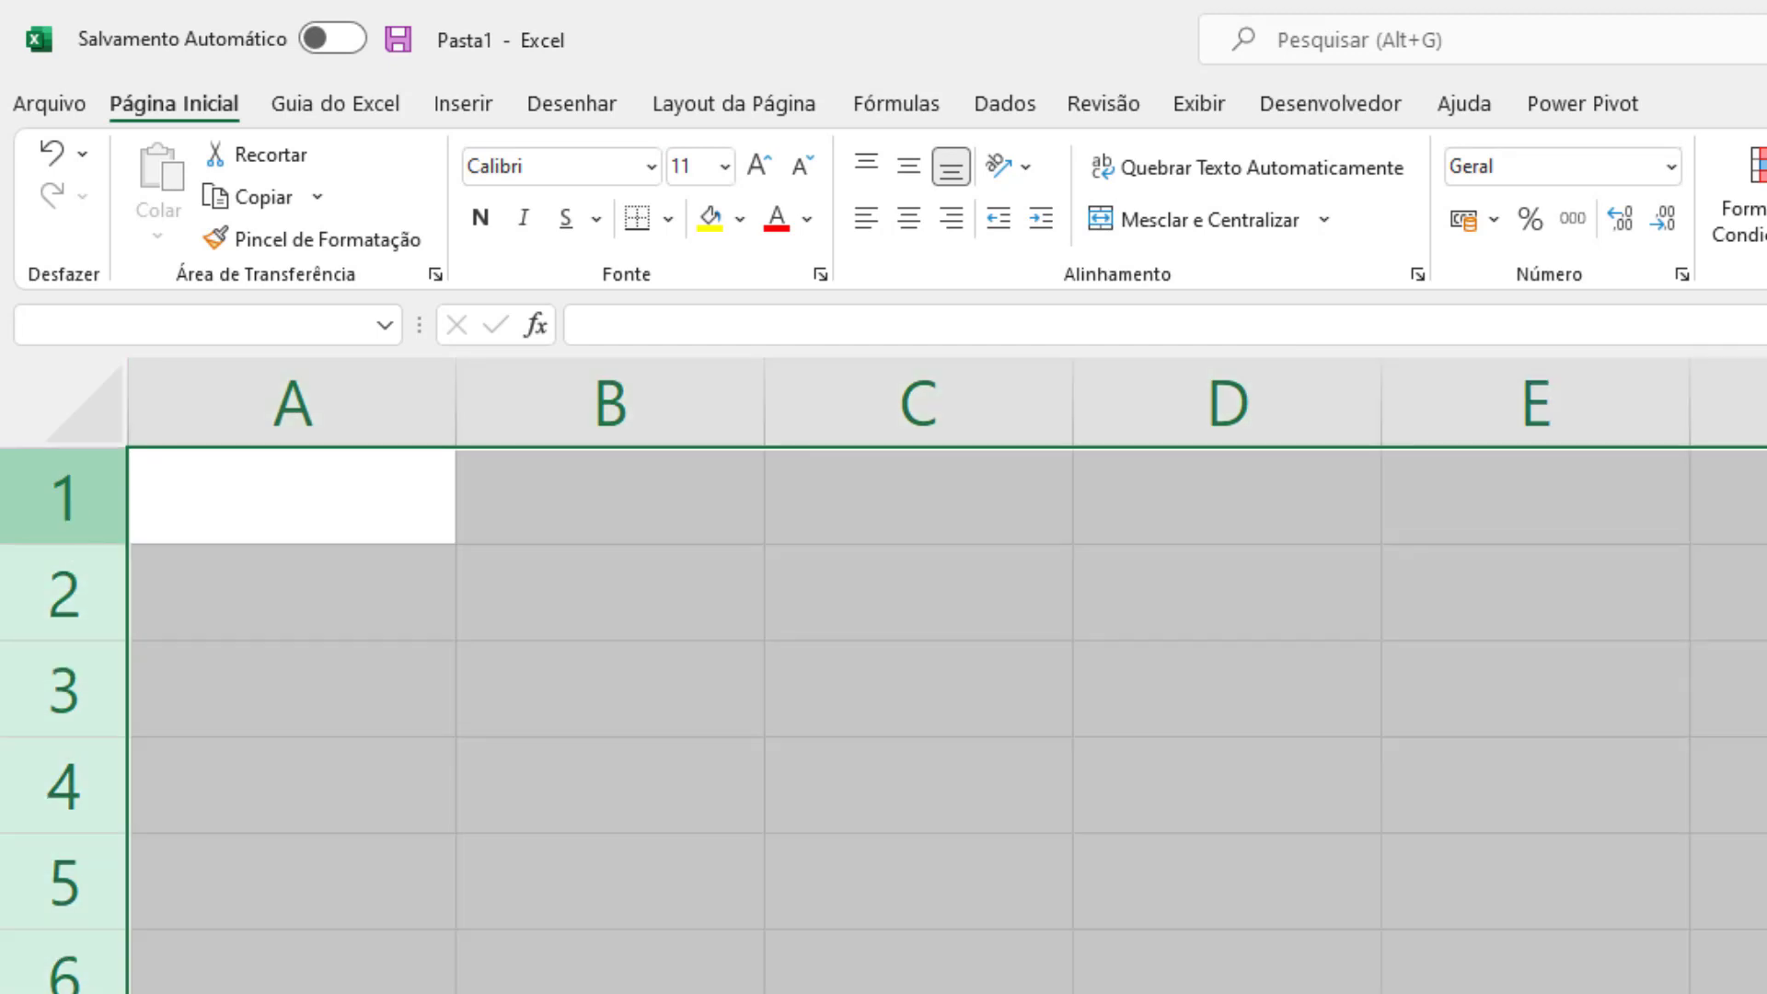
{"action": "left_click", "coordinate": [734, 578]}
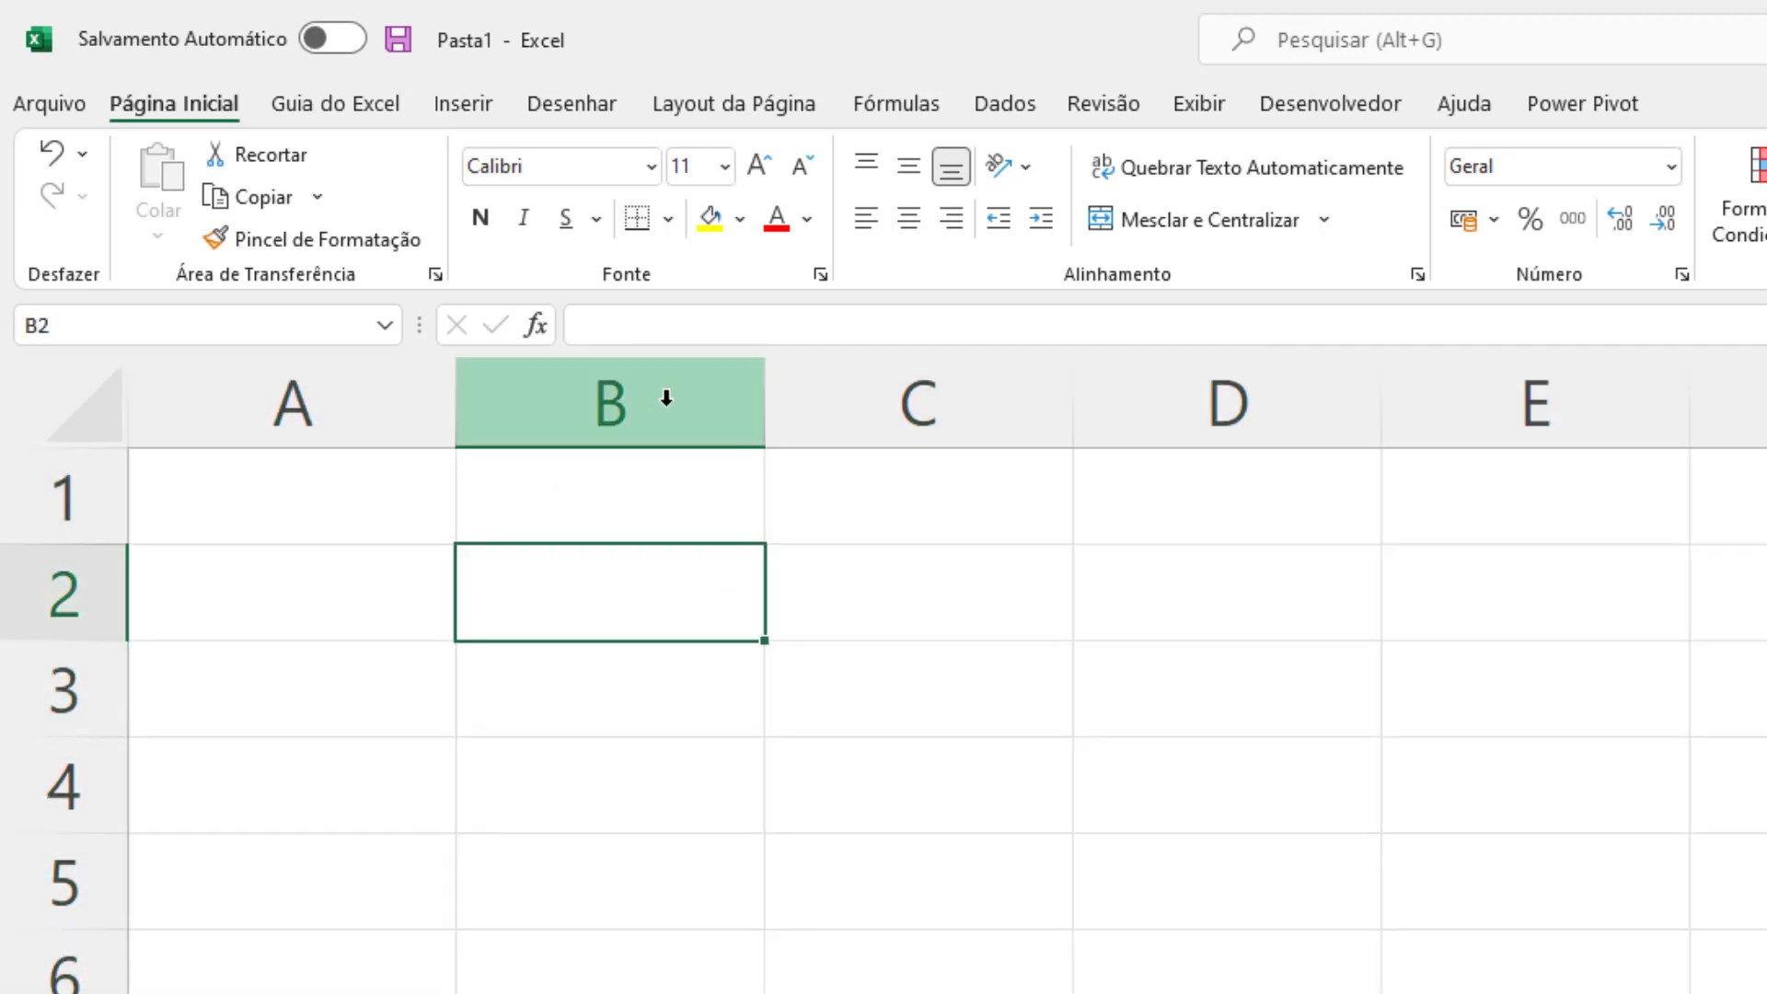
{"action": "left_click", "coordinate": [918, 793]}
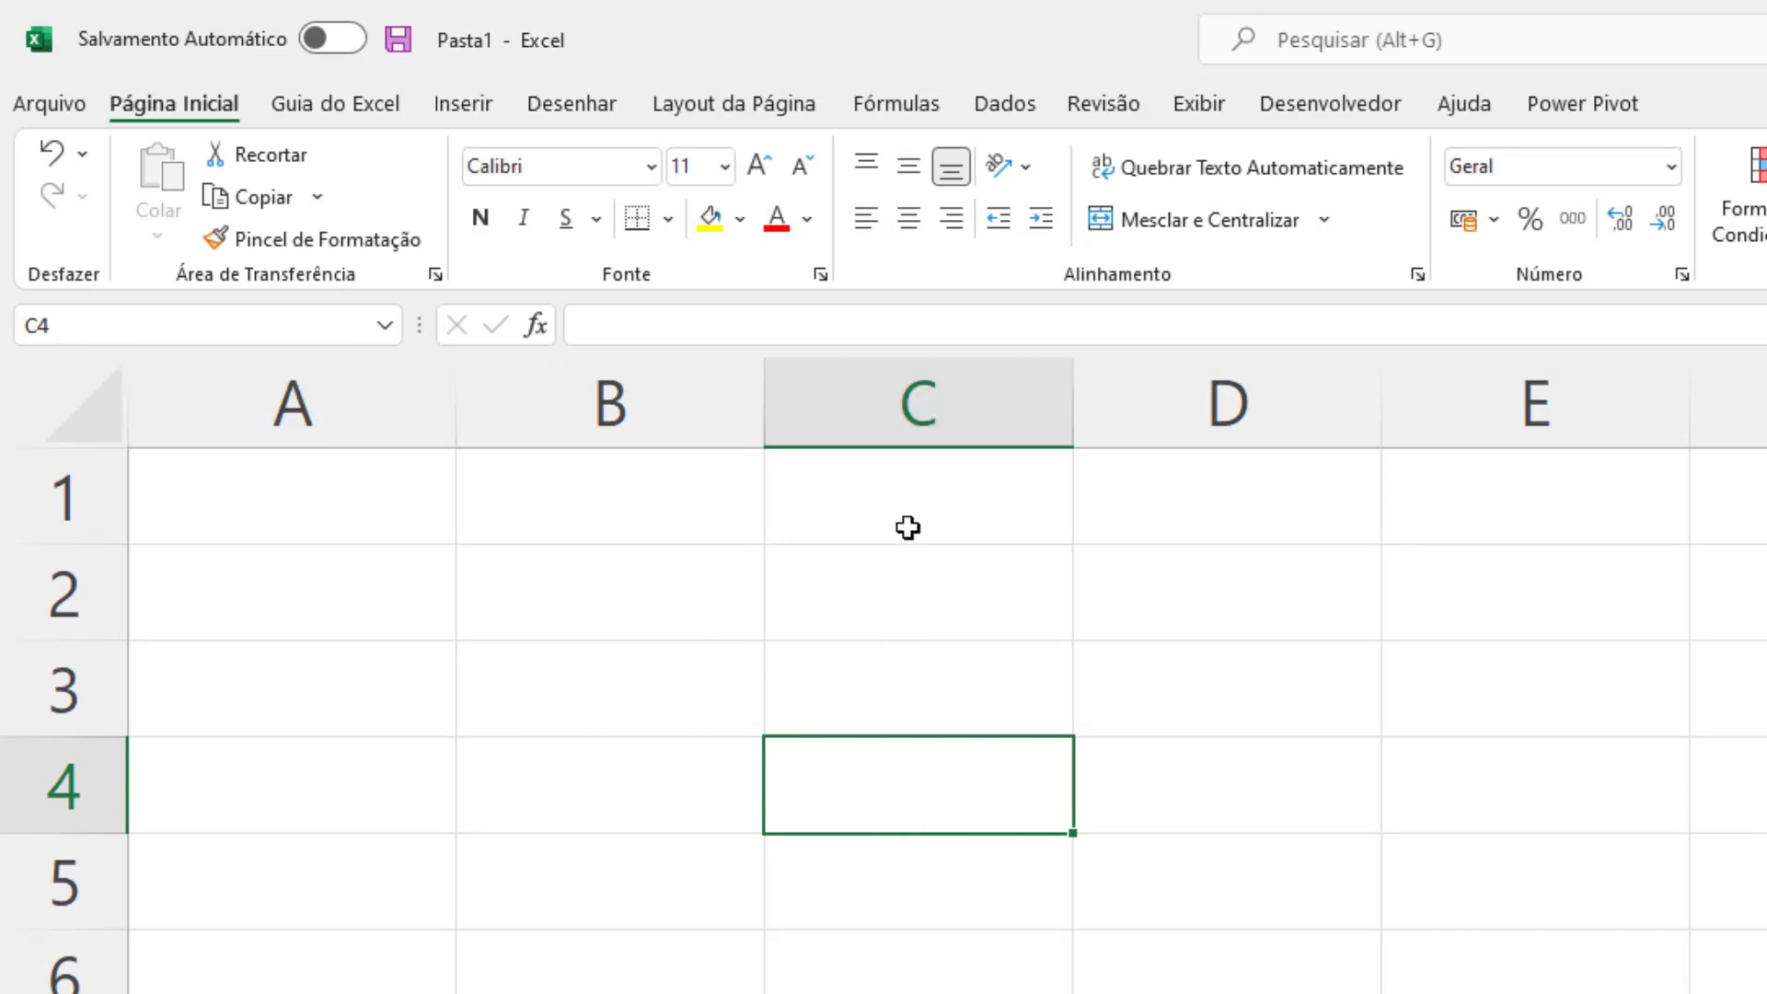
{"action": "left_click_drag", "start_coordinate": [907, 525], "coordinate": [887, 794]}
{"action": "left_click", "coordinate": [104, 774]}
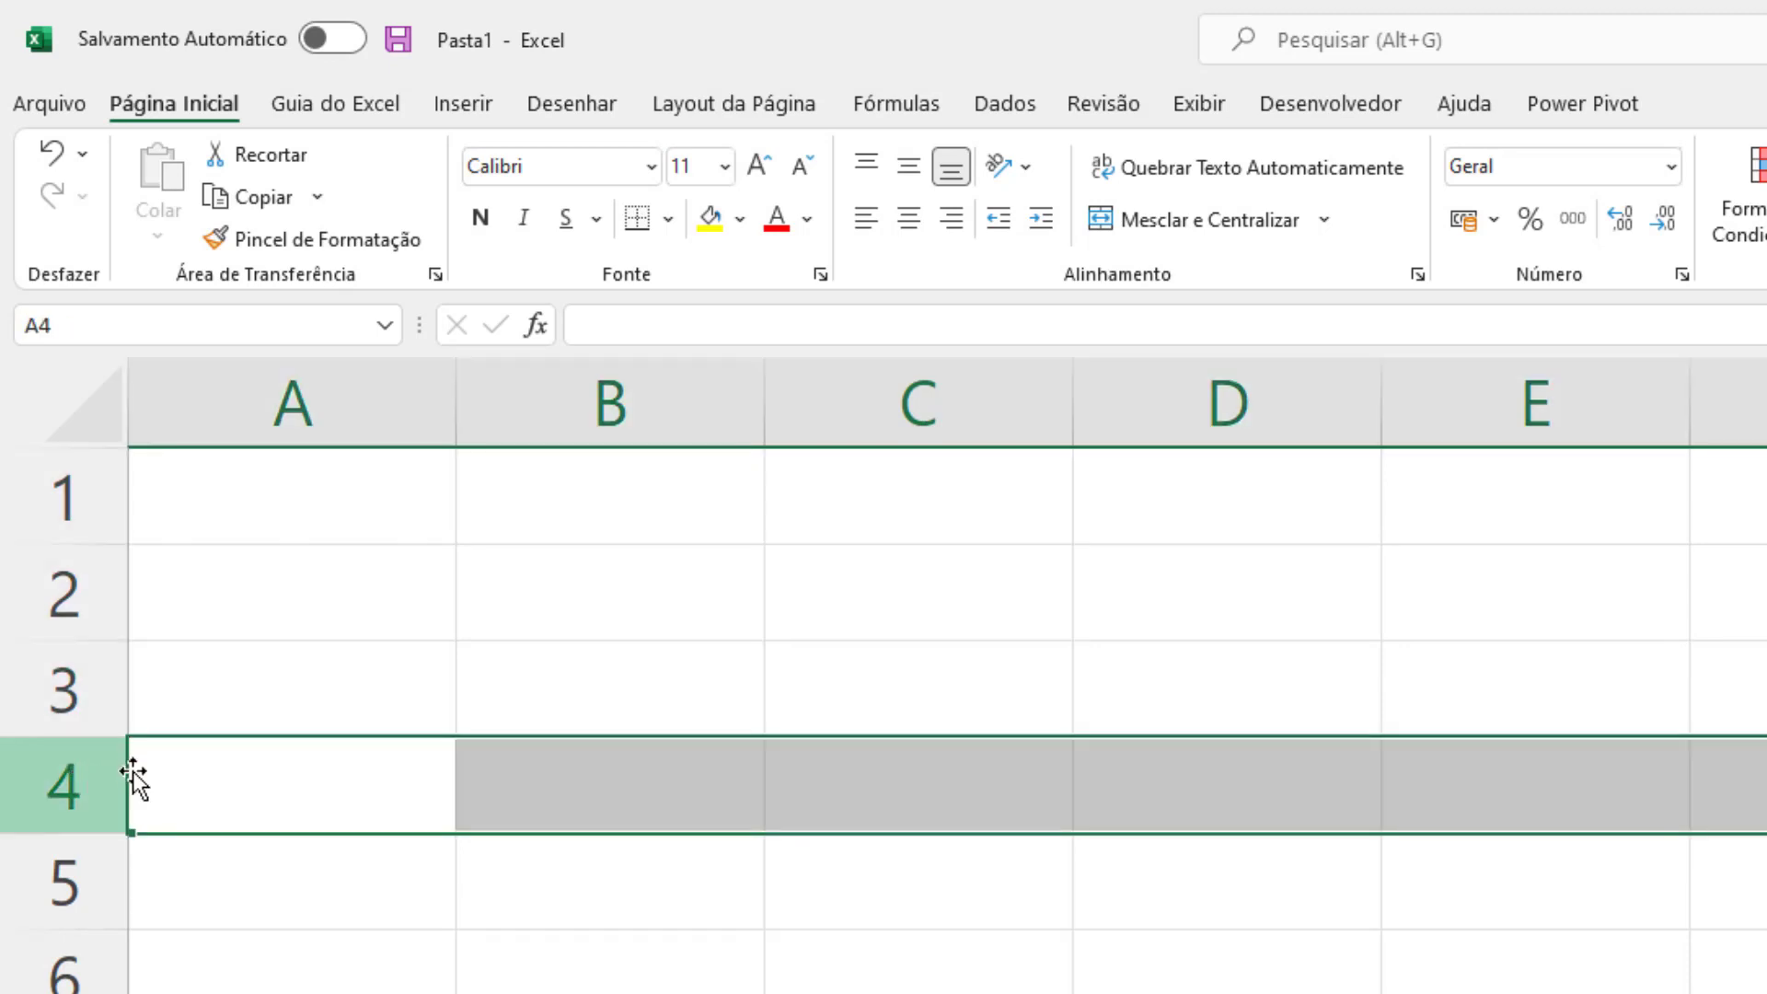
{"action": "left_click", "coordinate": [919, 776]}
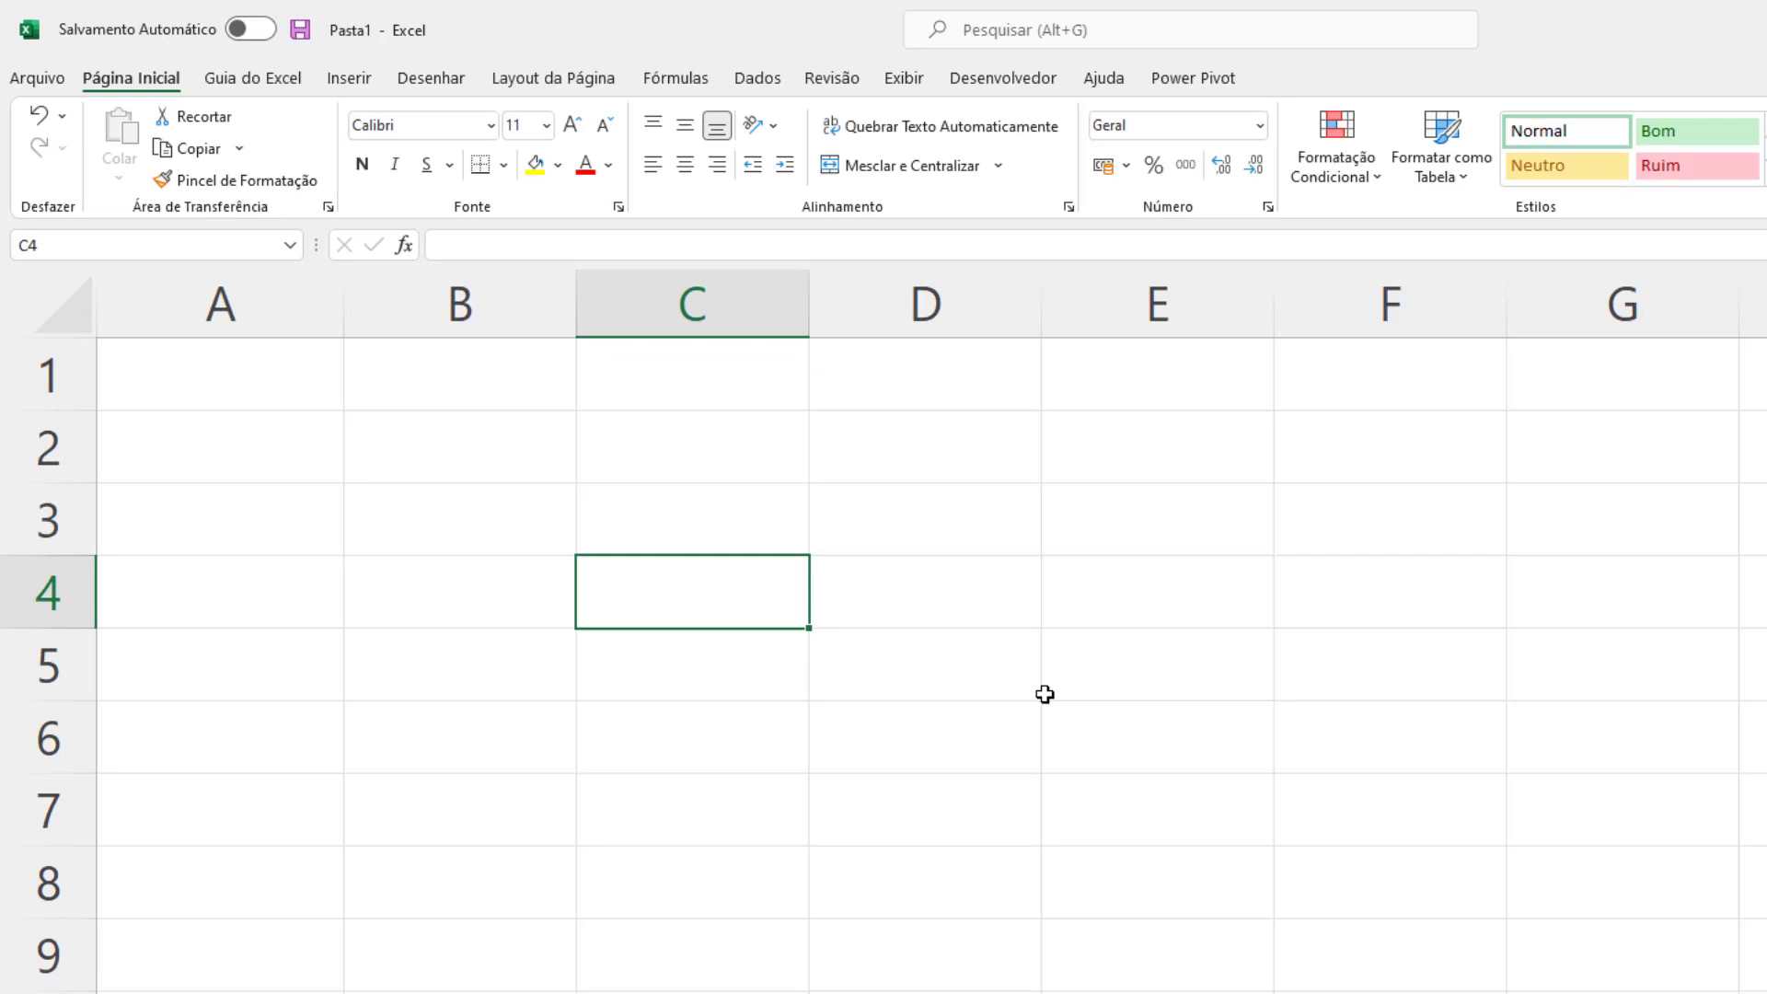
Select the range C4:F9 and discard the stray 'c4:f9' text typed into C4.
{"action": "left_click", "coordinate": [768, 511]}
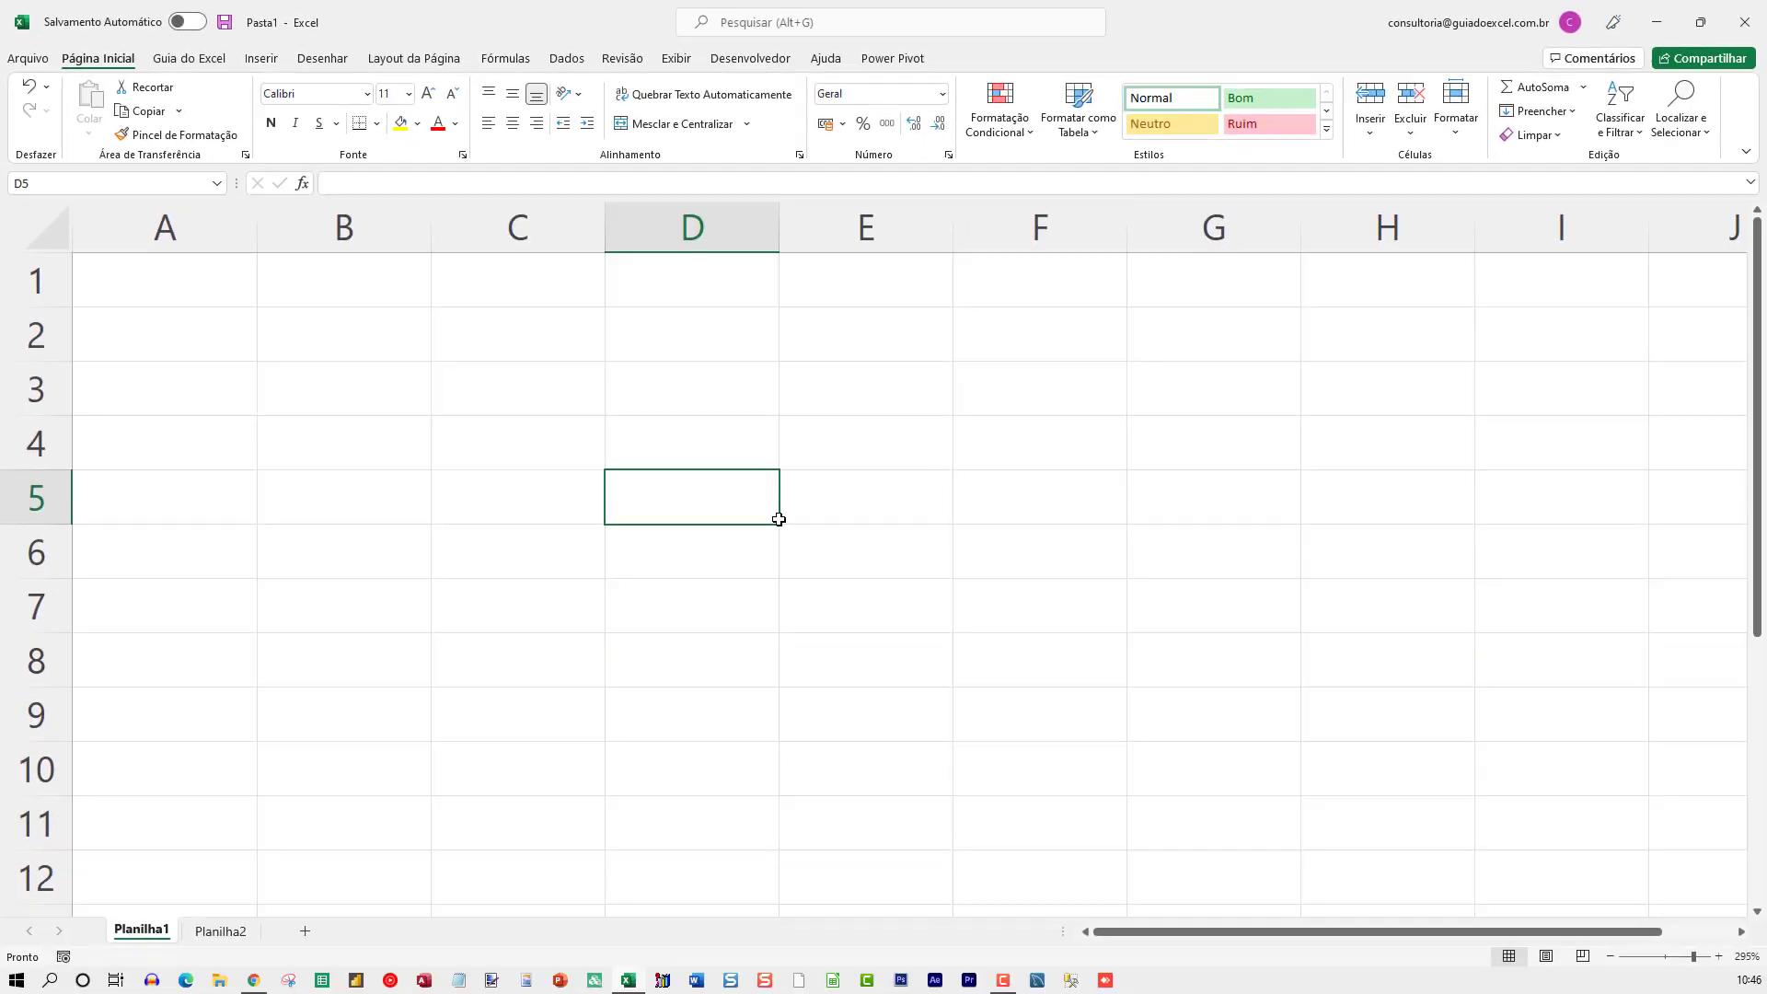
{"action": "left_click", "coordinate": [538, 643]}
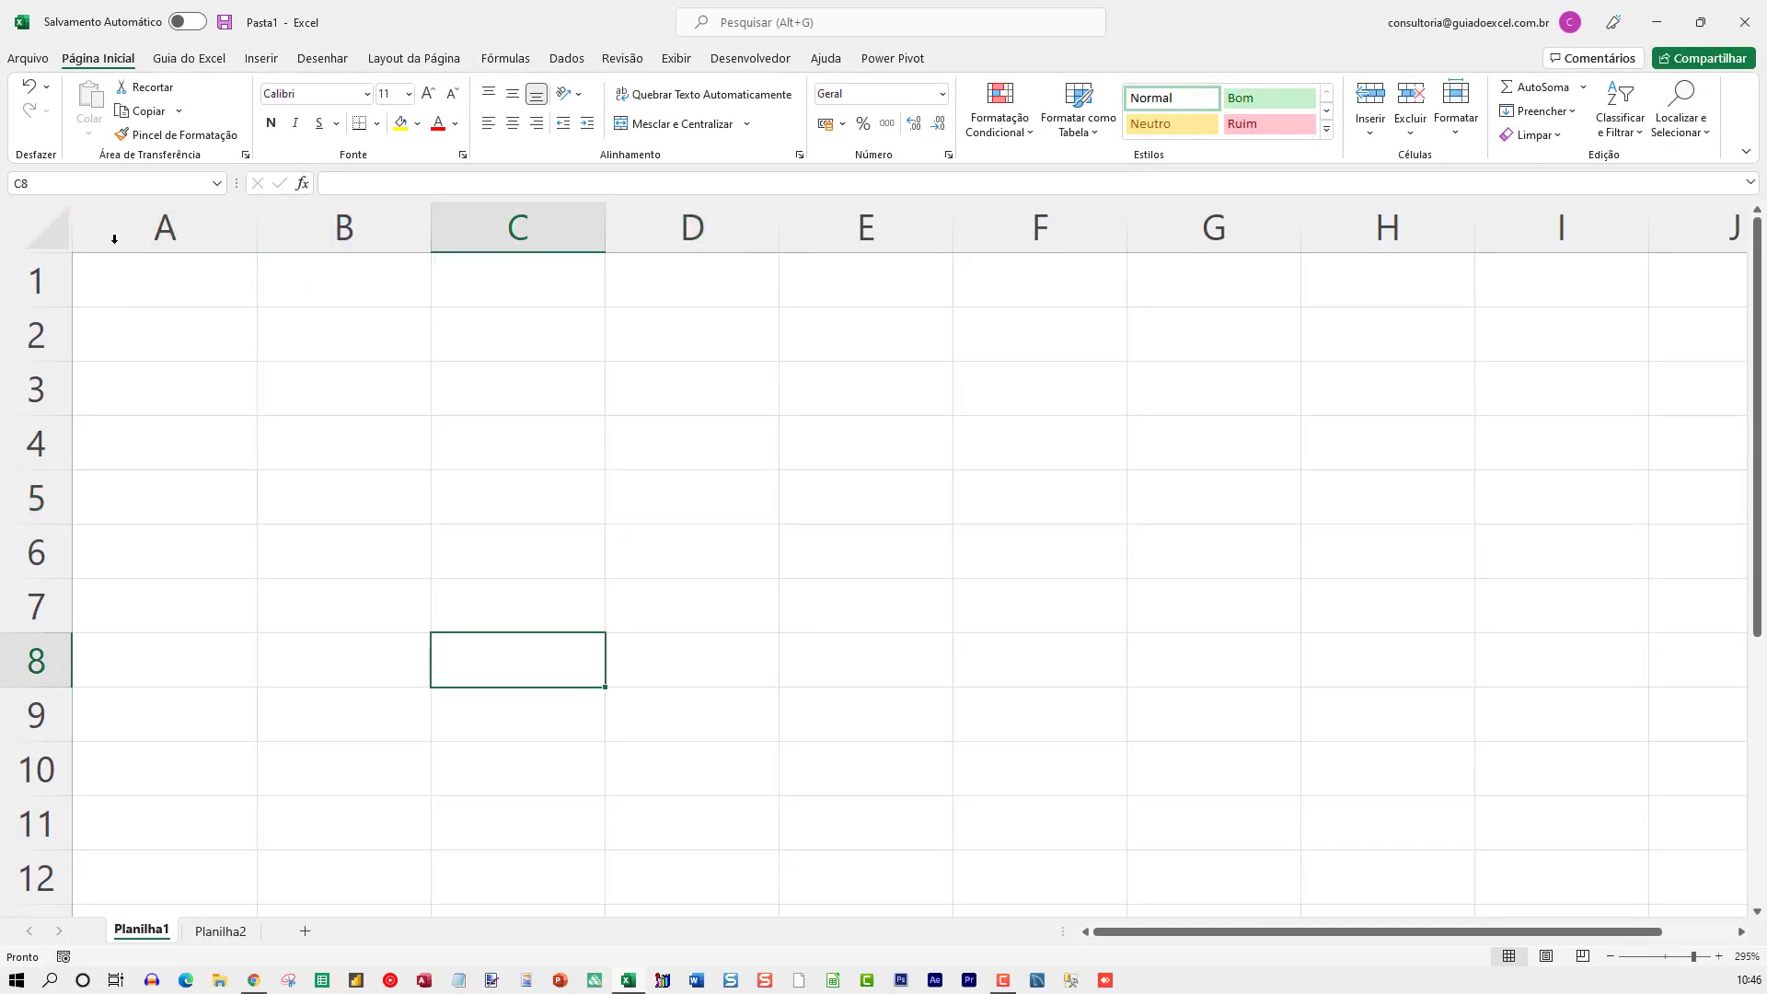
{"action": "left_click", "coordinate": [523, 451]}
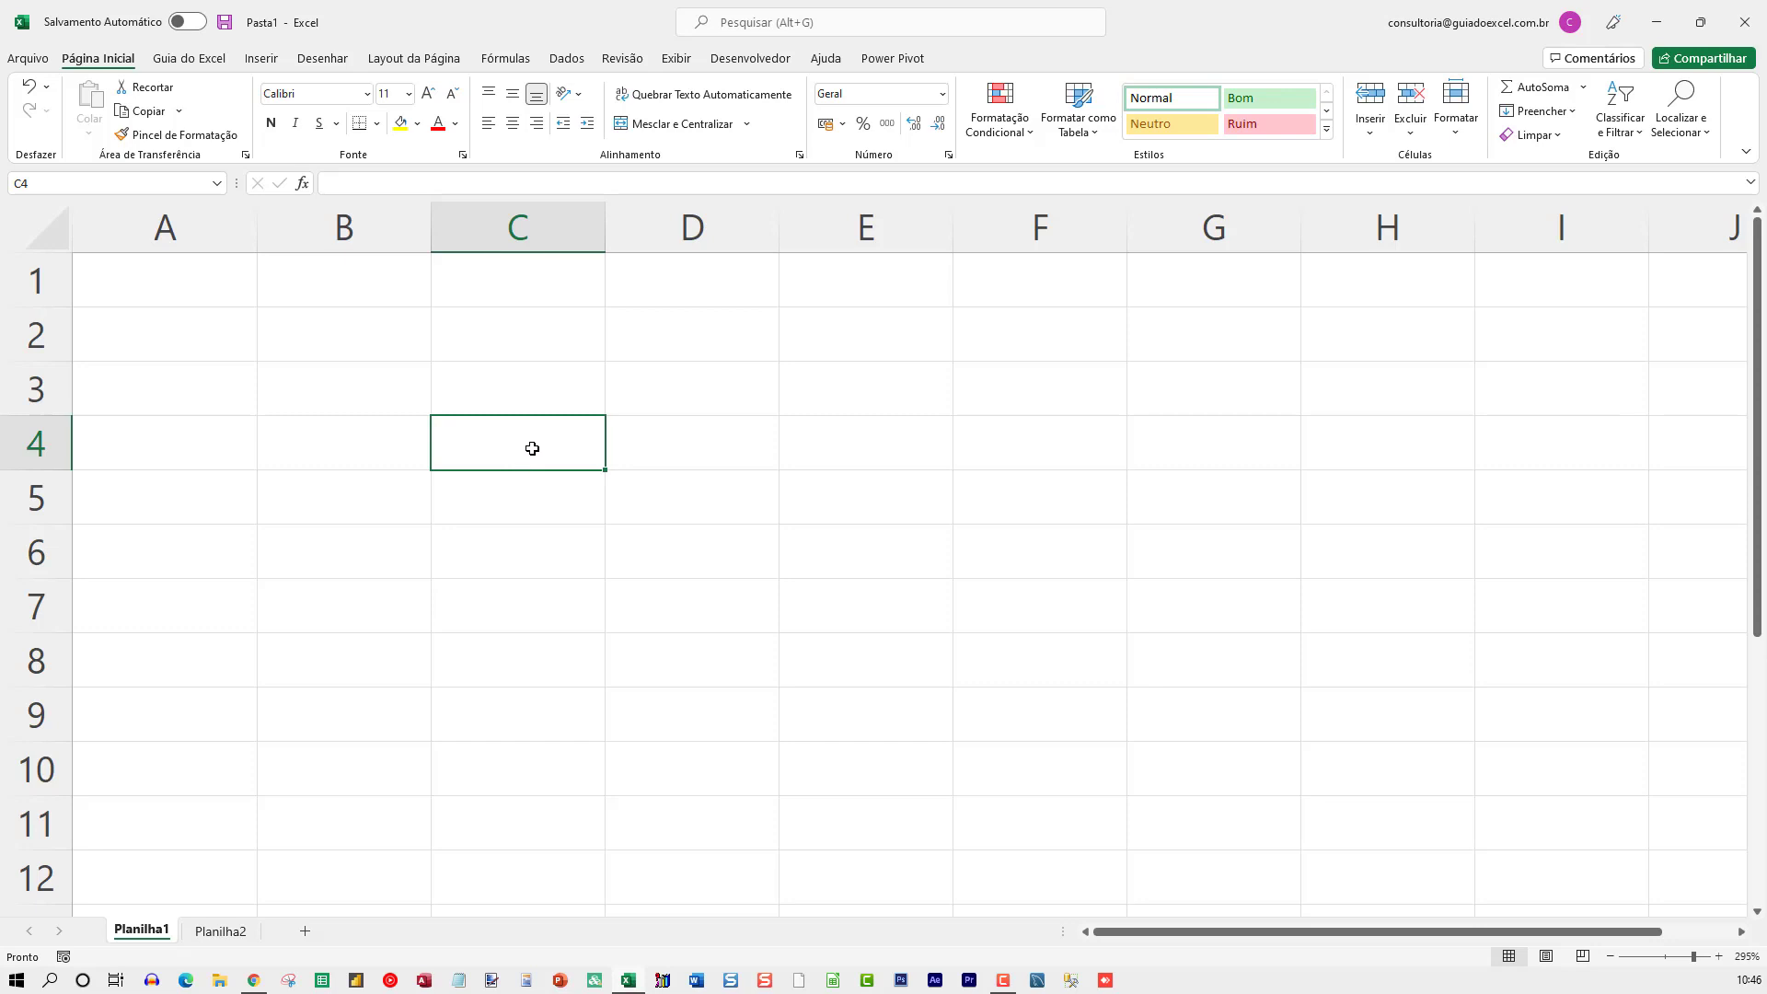
{"action": "mouse_move", "coordinate": [593, 467]}
{"action": "left_mouse_down"}
{"action": "mouse_move", "coordinate": [947, 666]}
{"action": "mouse_move", "coordinate": [511, 422]}
{"action": "mouse_move", "coordinate": [974, 690]}
{"action": "left_mouse_up"}
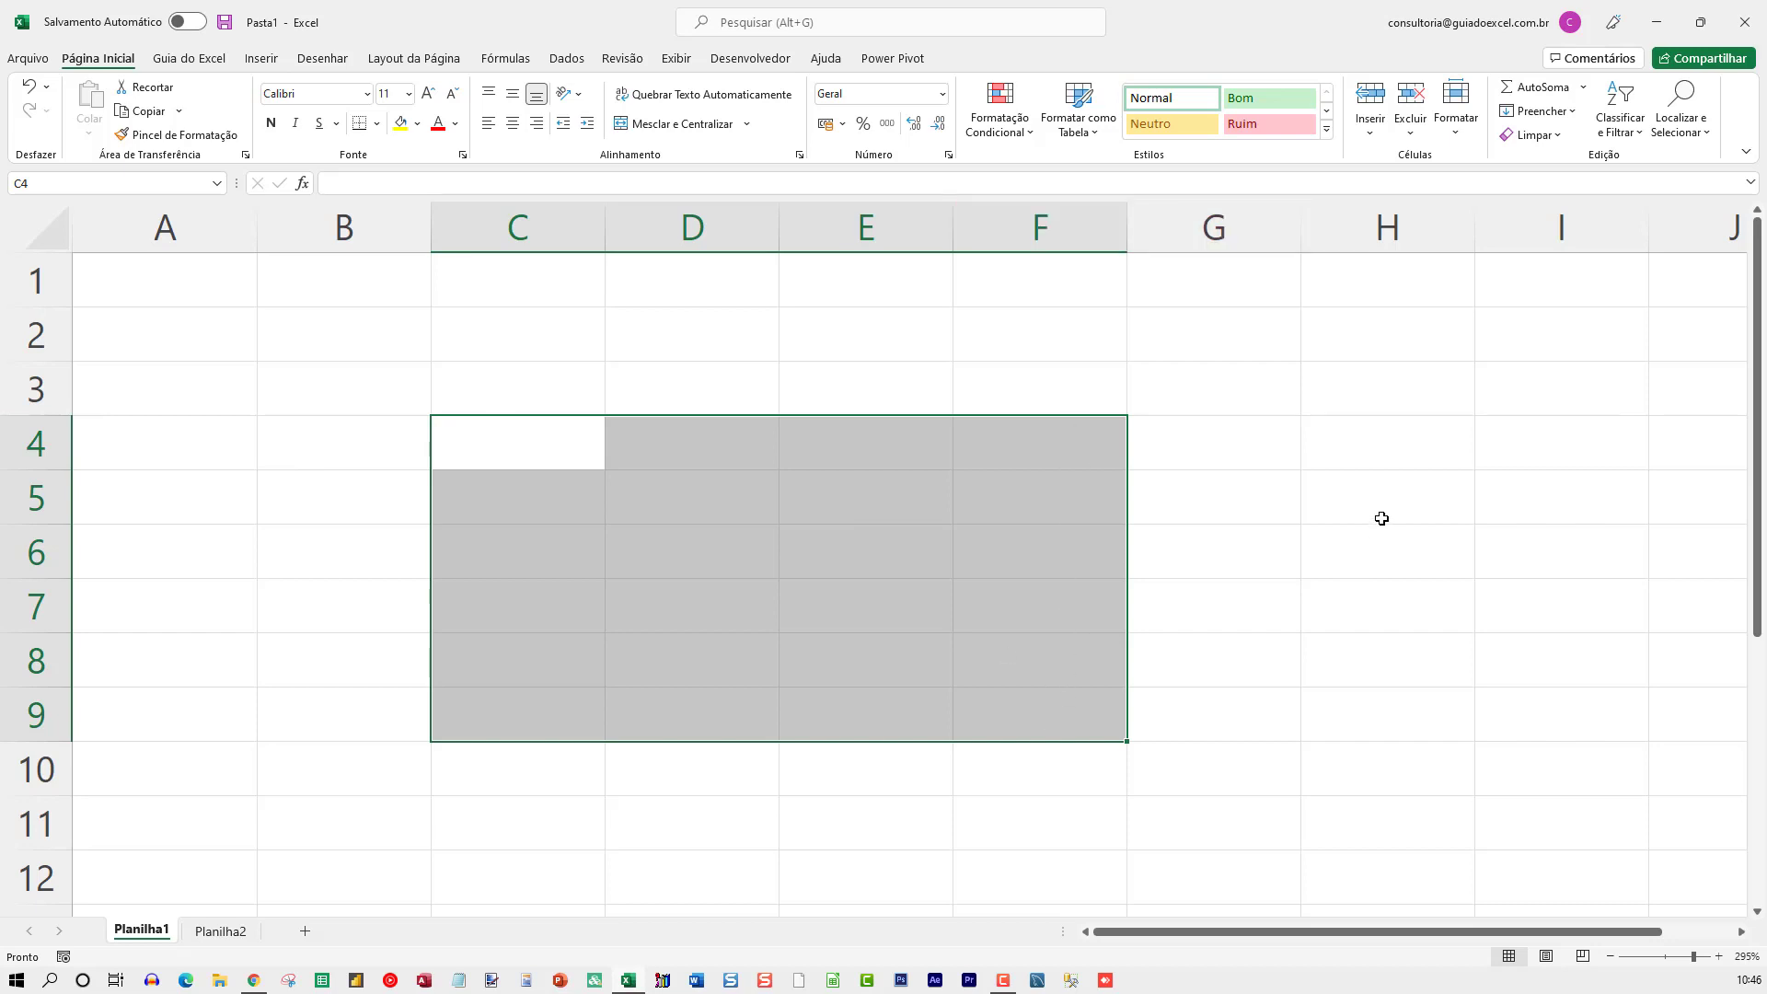
{"action": "type", "text": "c4:"}
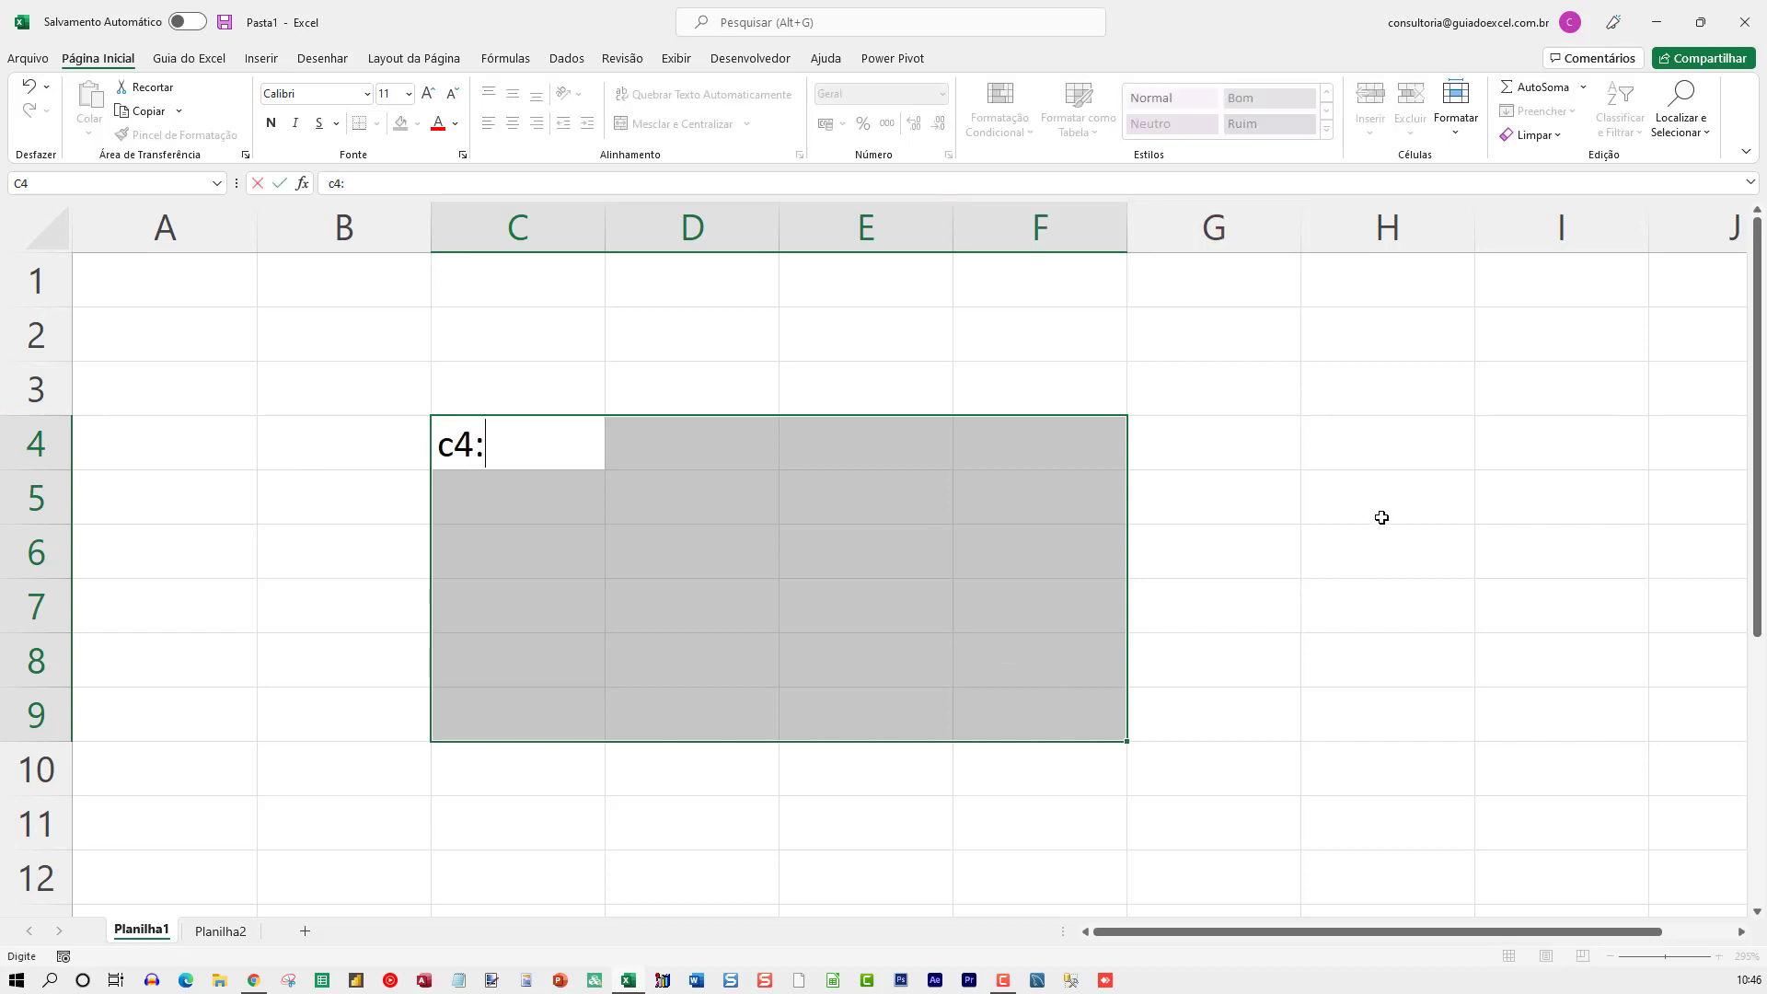
{"action": "type", "text": "f9"}
{"action": "key", "text": "Escape"}
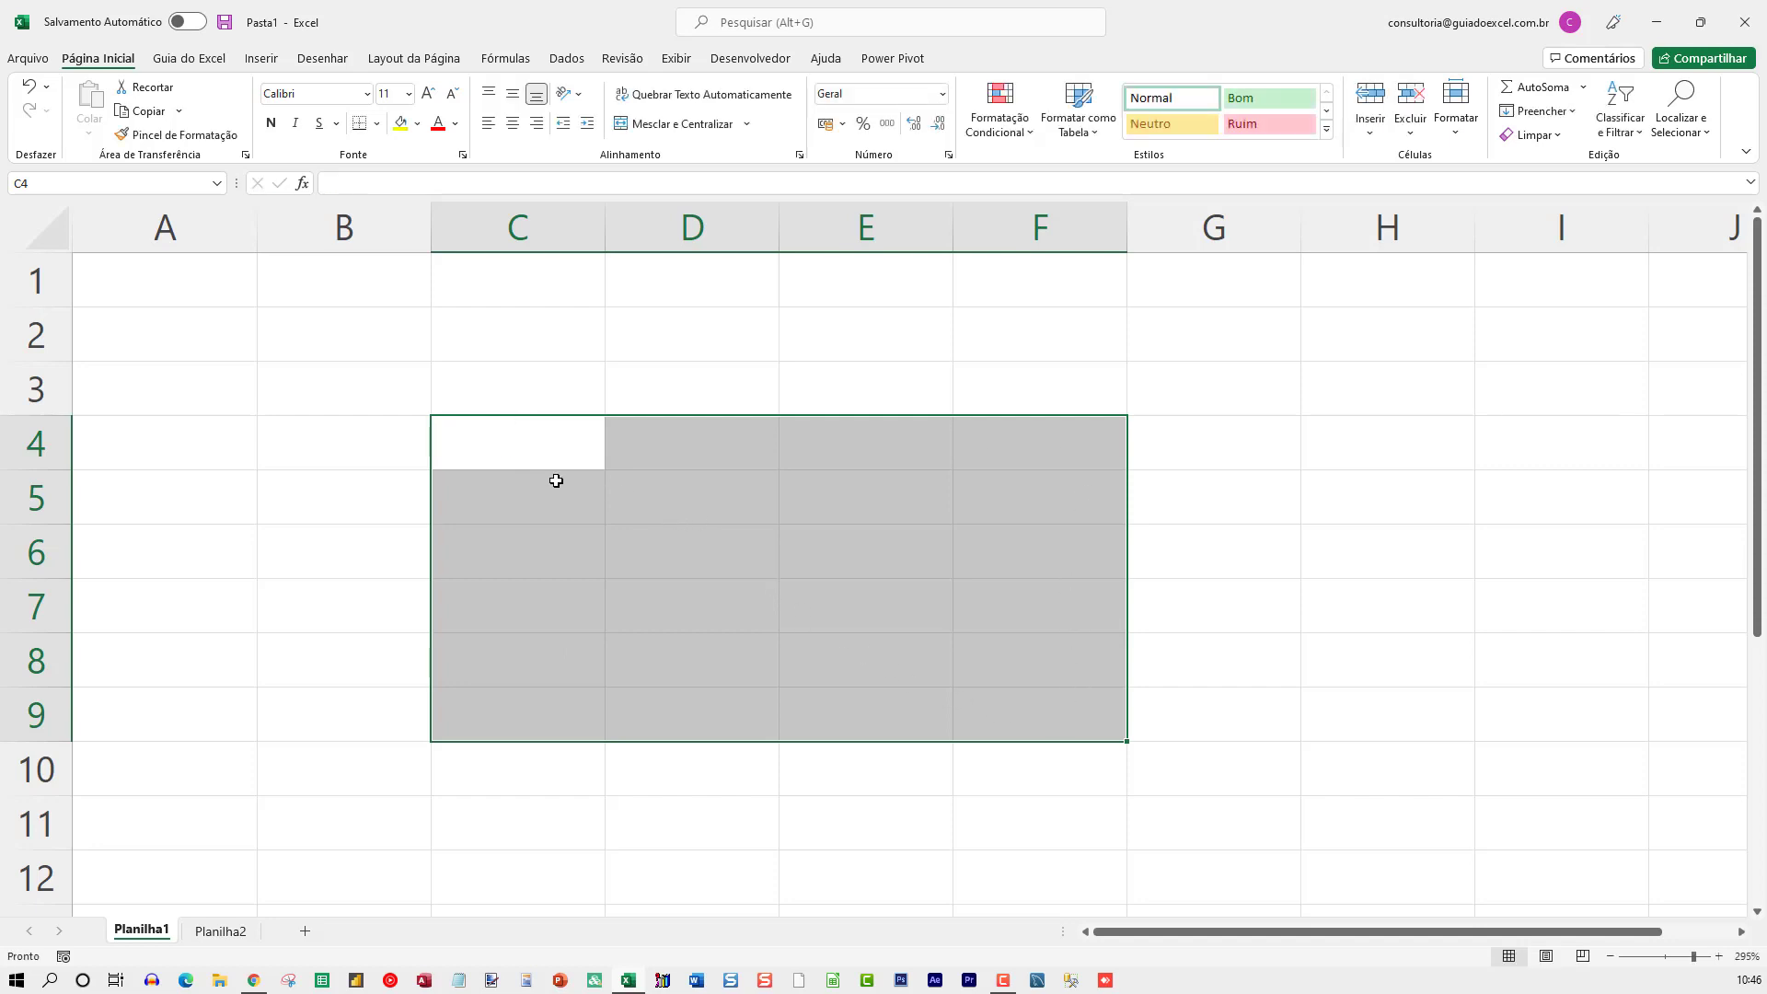
Narrow column A to a thin margin and widen column B.
{"action": "left_click", "coordinate": [560, 445]}
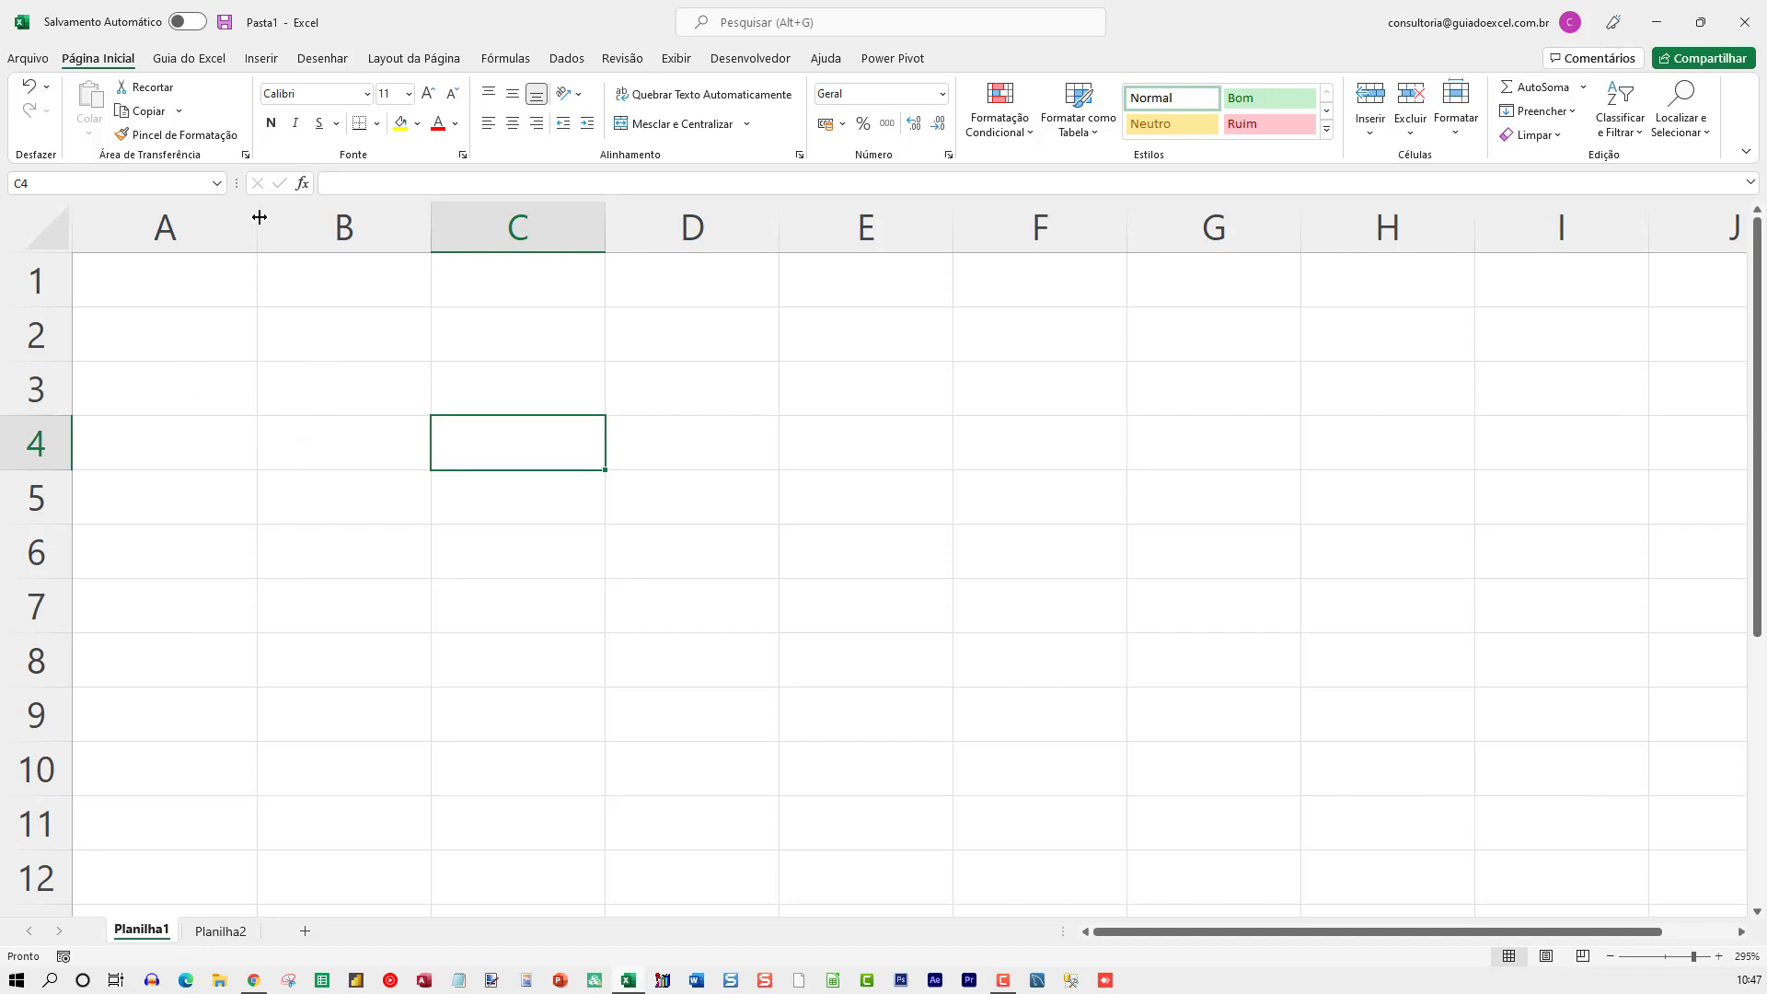
{"action": "left_click_drag", "start_coordinate": [259, 220], "coordinate": [182, 212]}
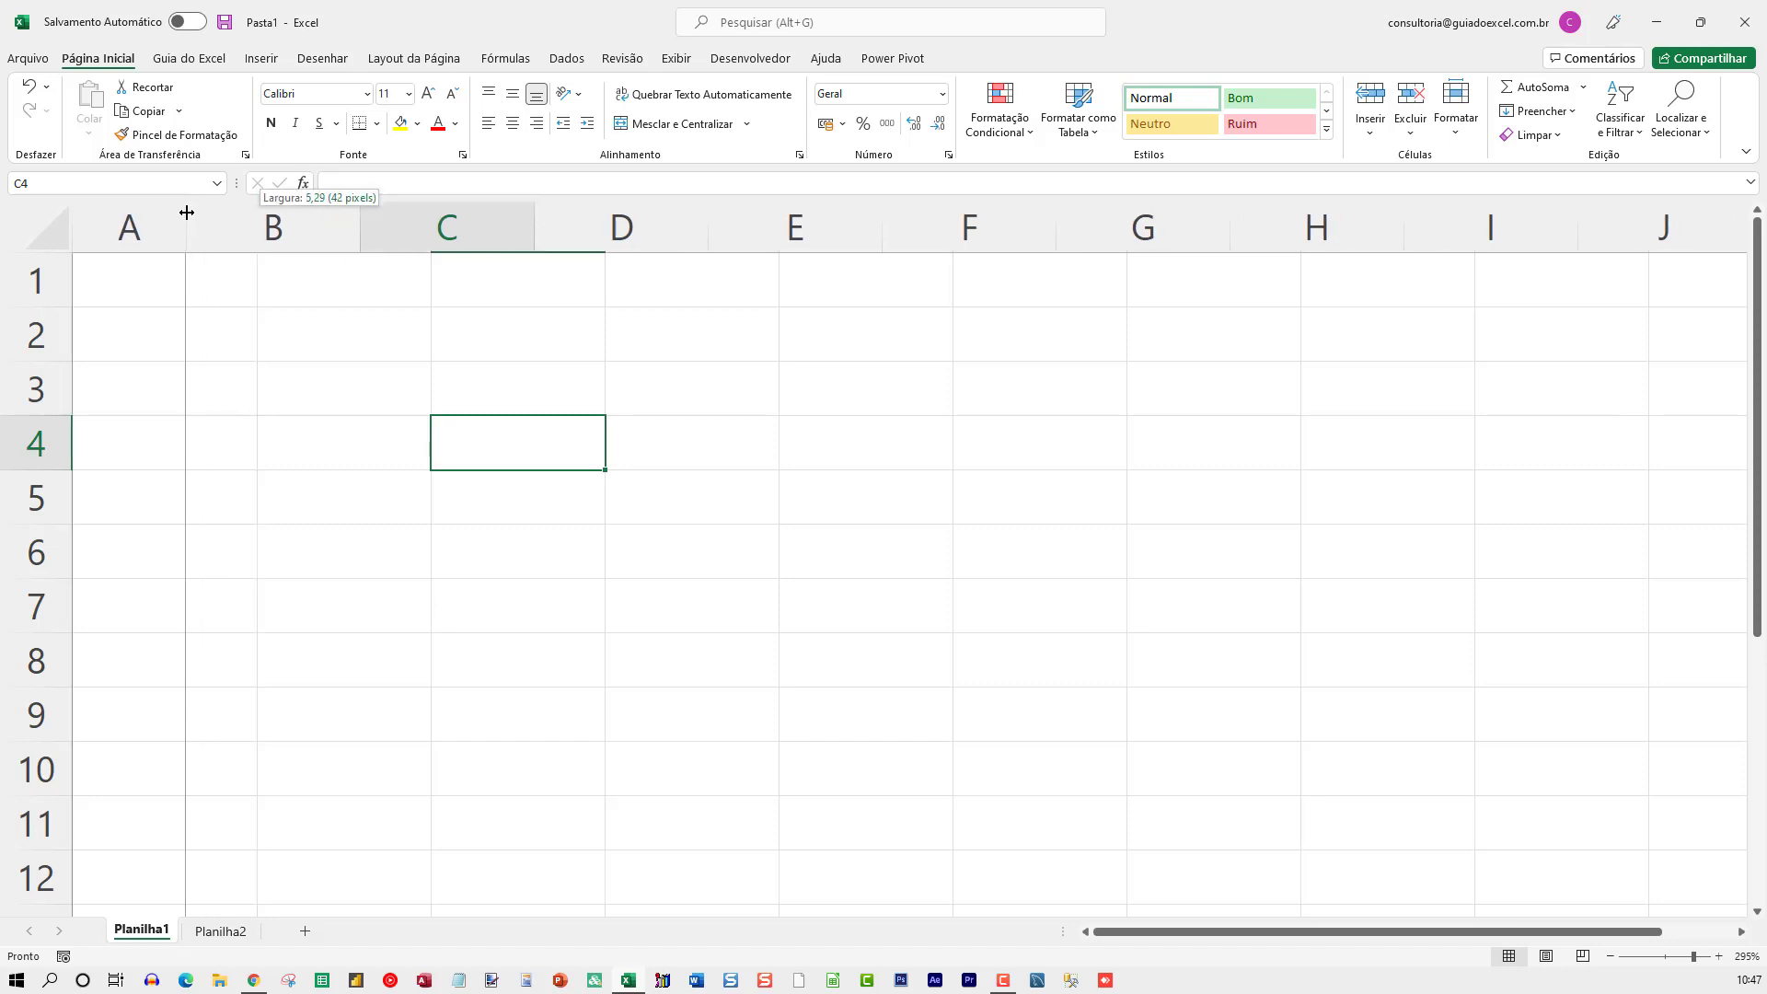
{"action": "left_click_drag", "start_coordinate": [180, 213], "coordinate": [175, 213]}
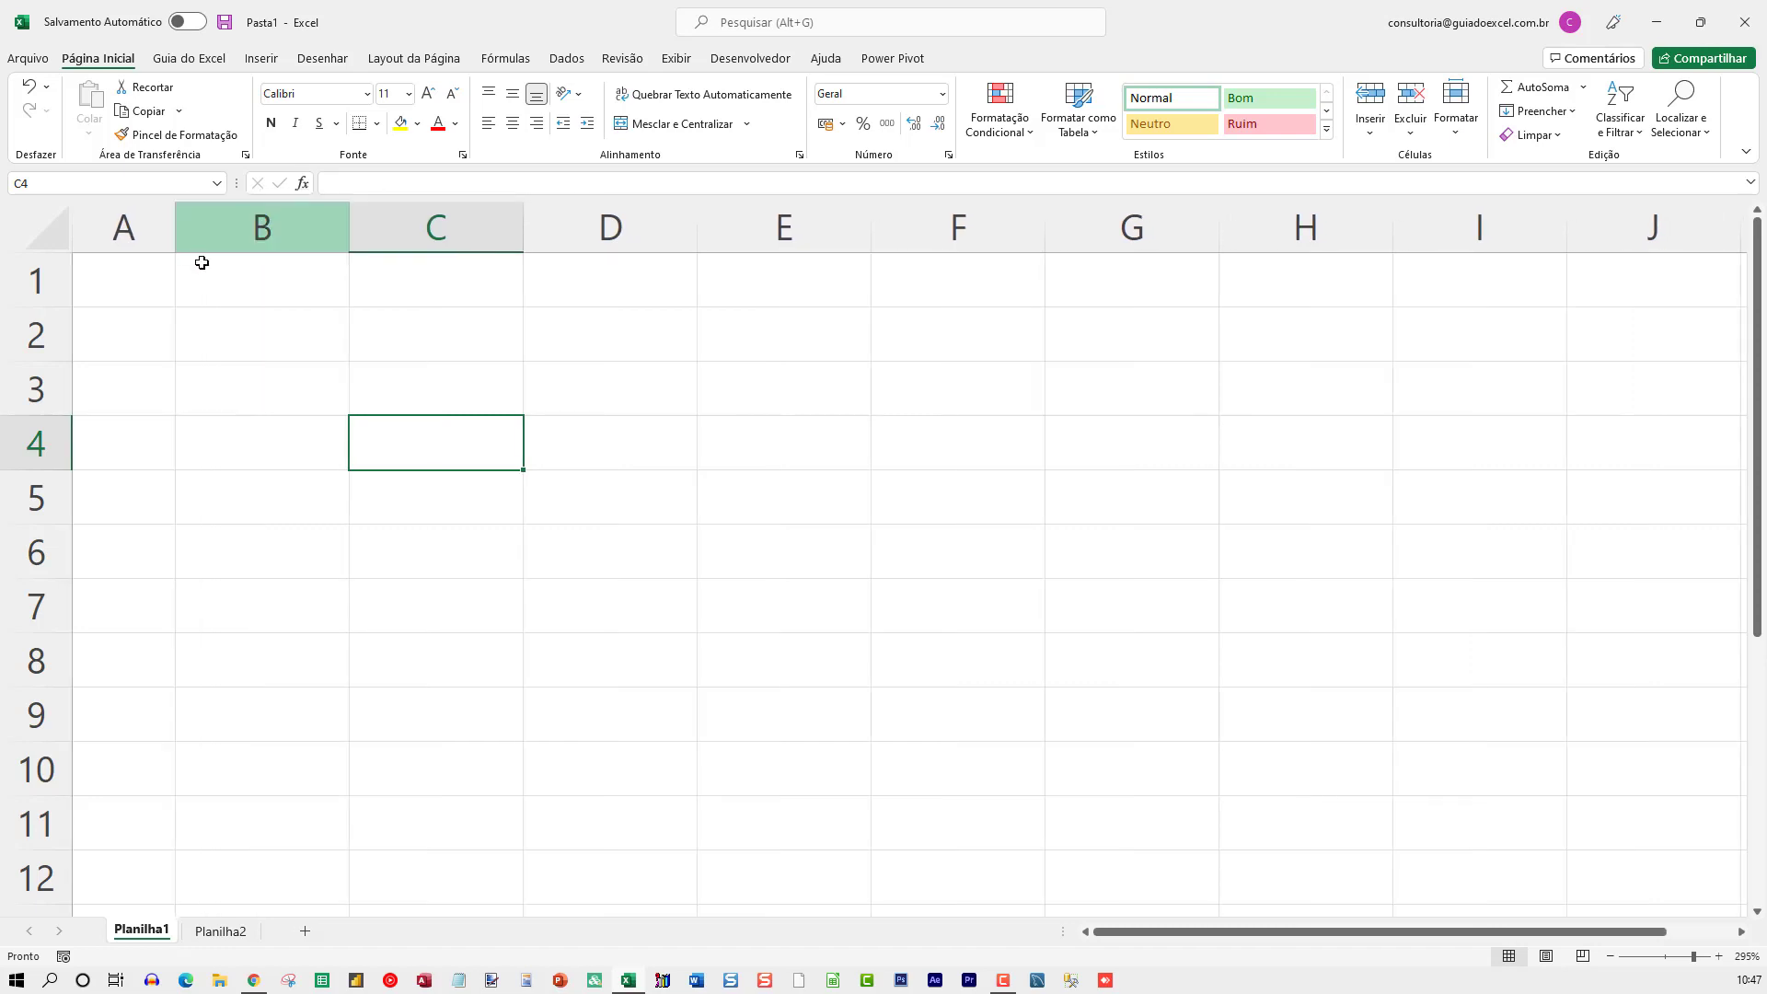
{"action": "left_click", "coordinate": [245, 392]}
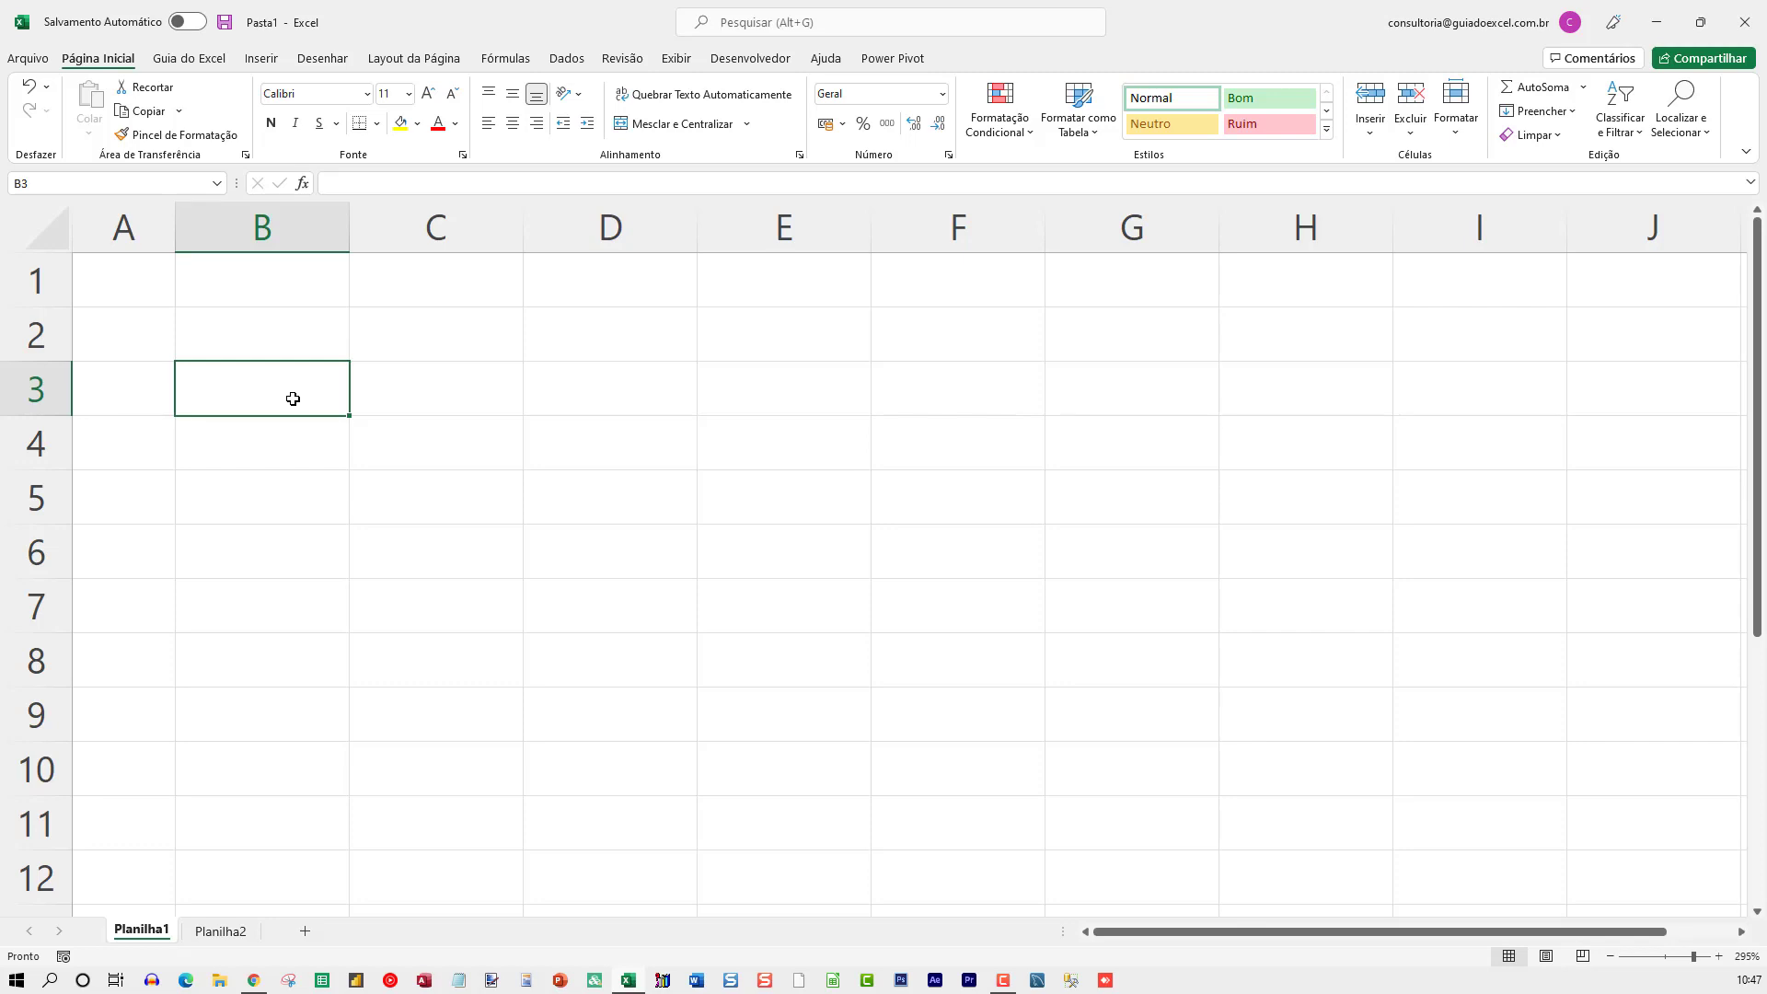
{"action": "left_click_drag", "start_coordinate": [344, 224], "coordinate": [395, 224]}
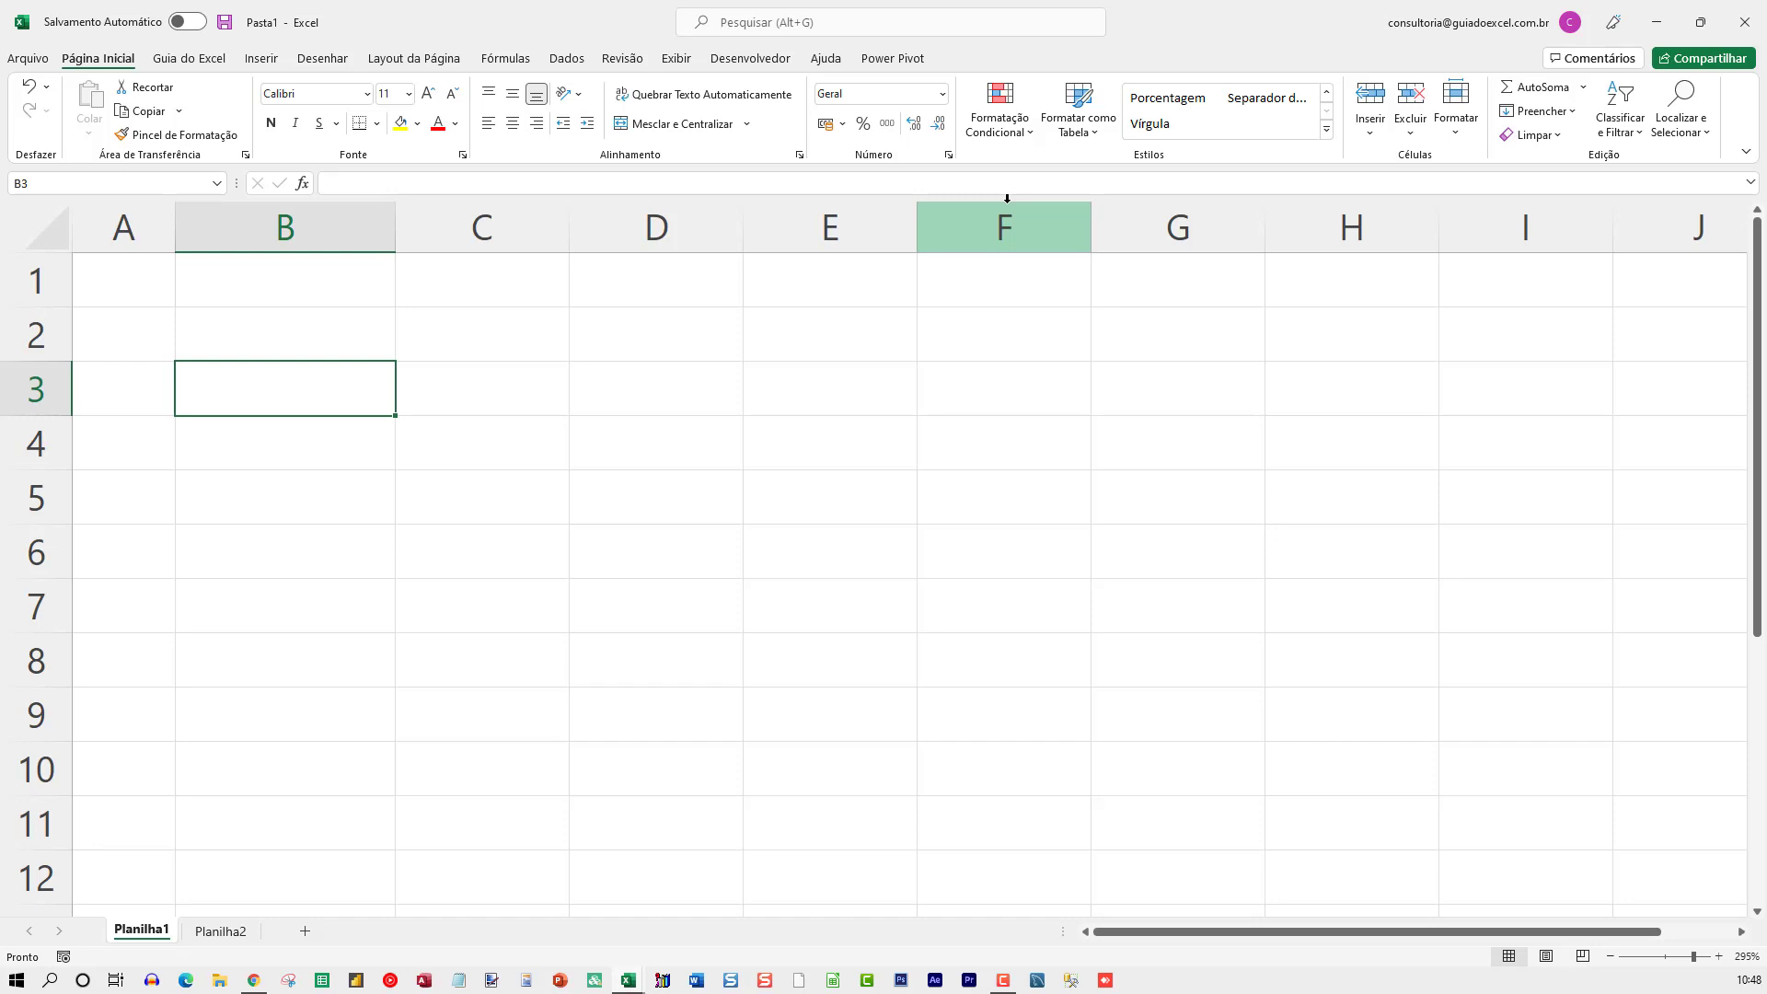
Type the heading Data into cell B3, fixing the typo.
{"action": "type", "text": "Daa"}
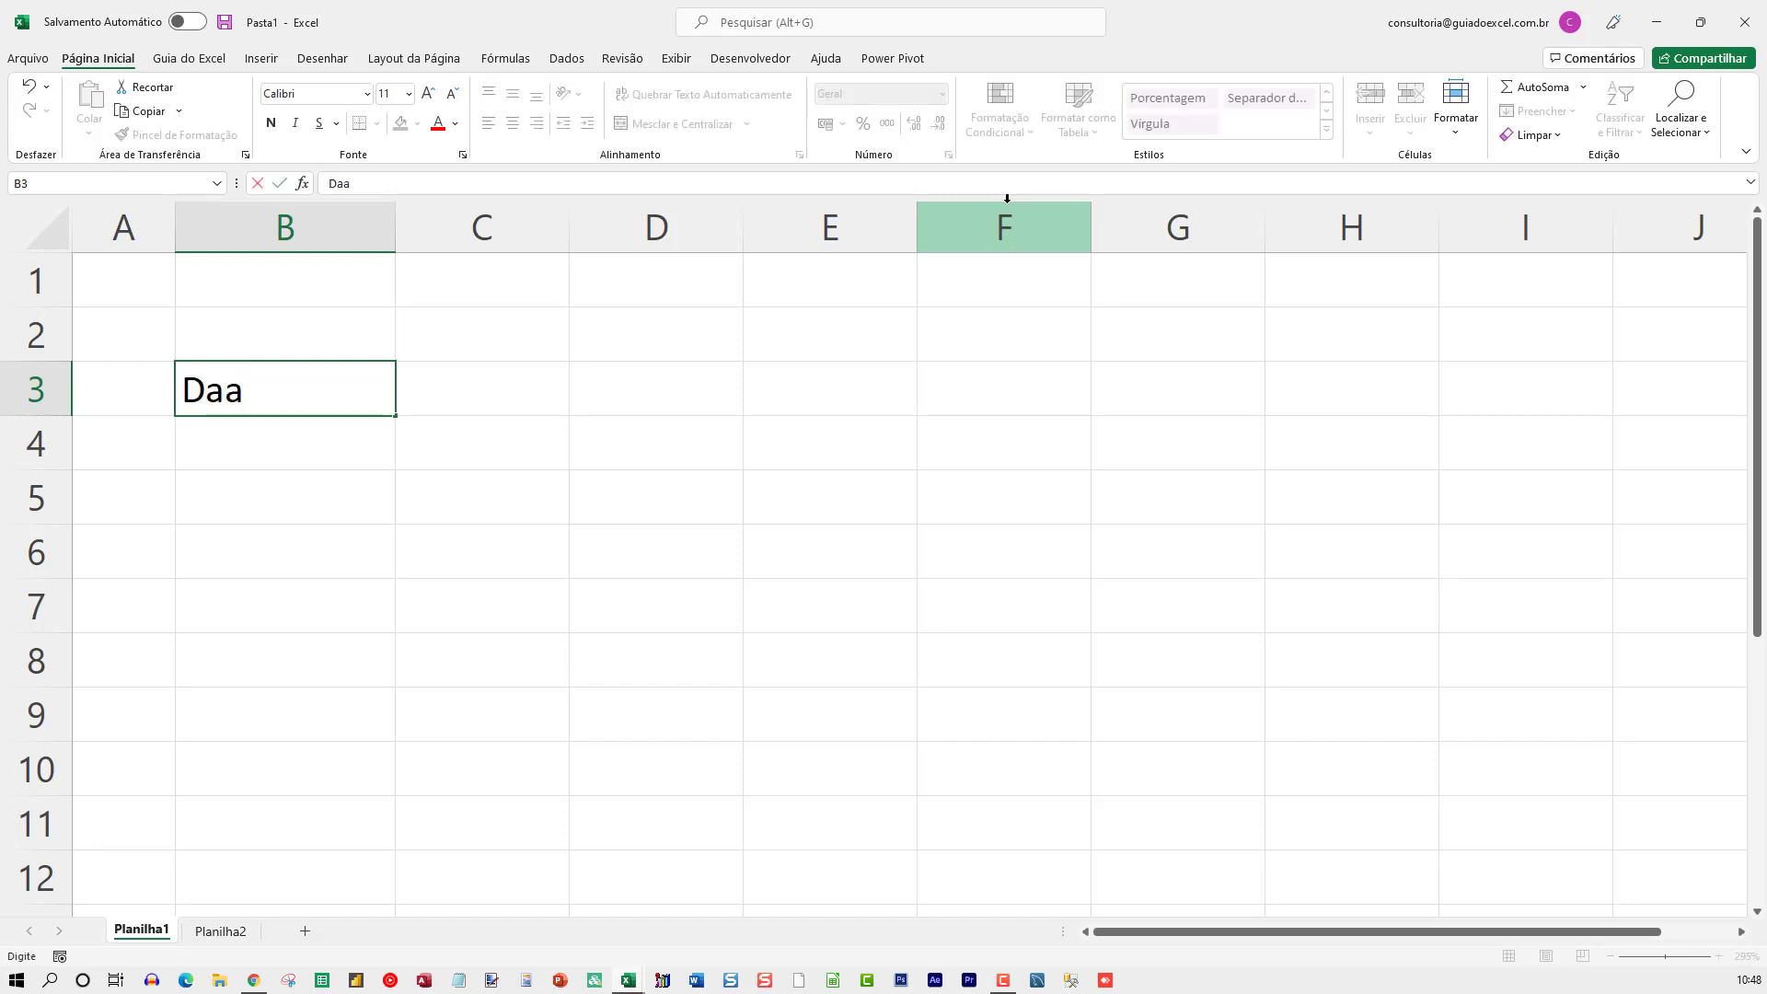
{"action": "key", "text": "BackSpace"}
{"action": "type", "text": "ta"}
{"action": "key", "text": "Return"}
{"action": "key", "text": "Up"}
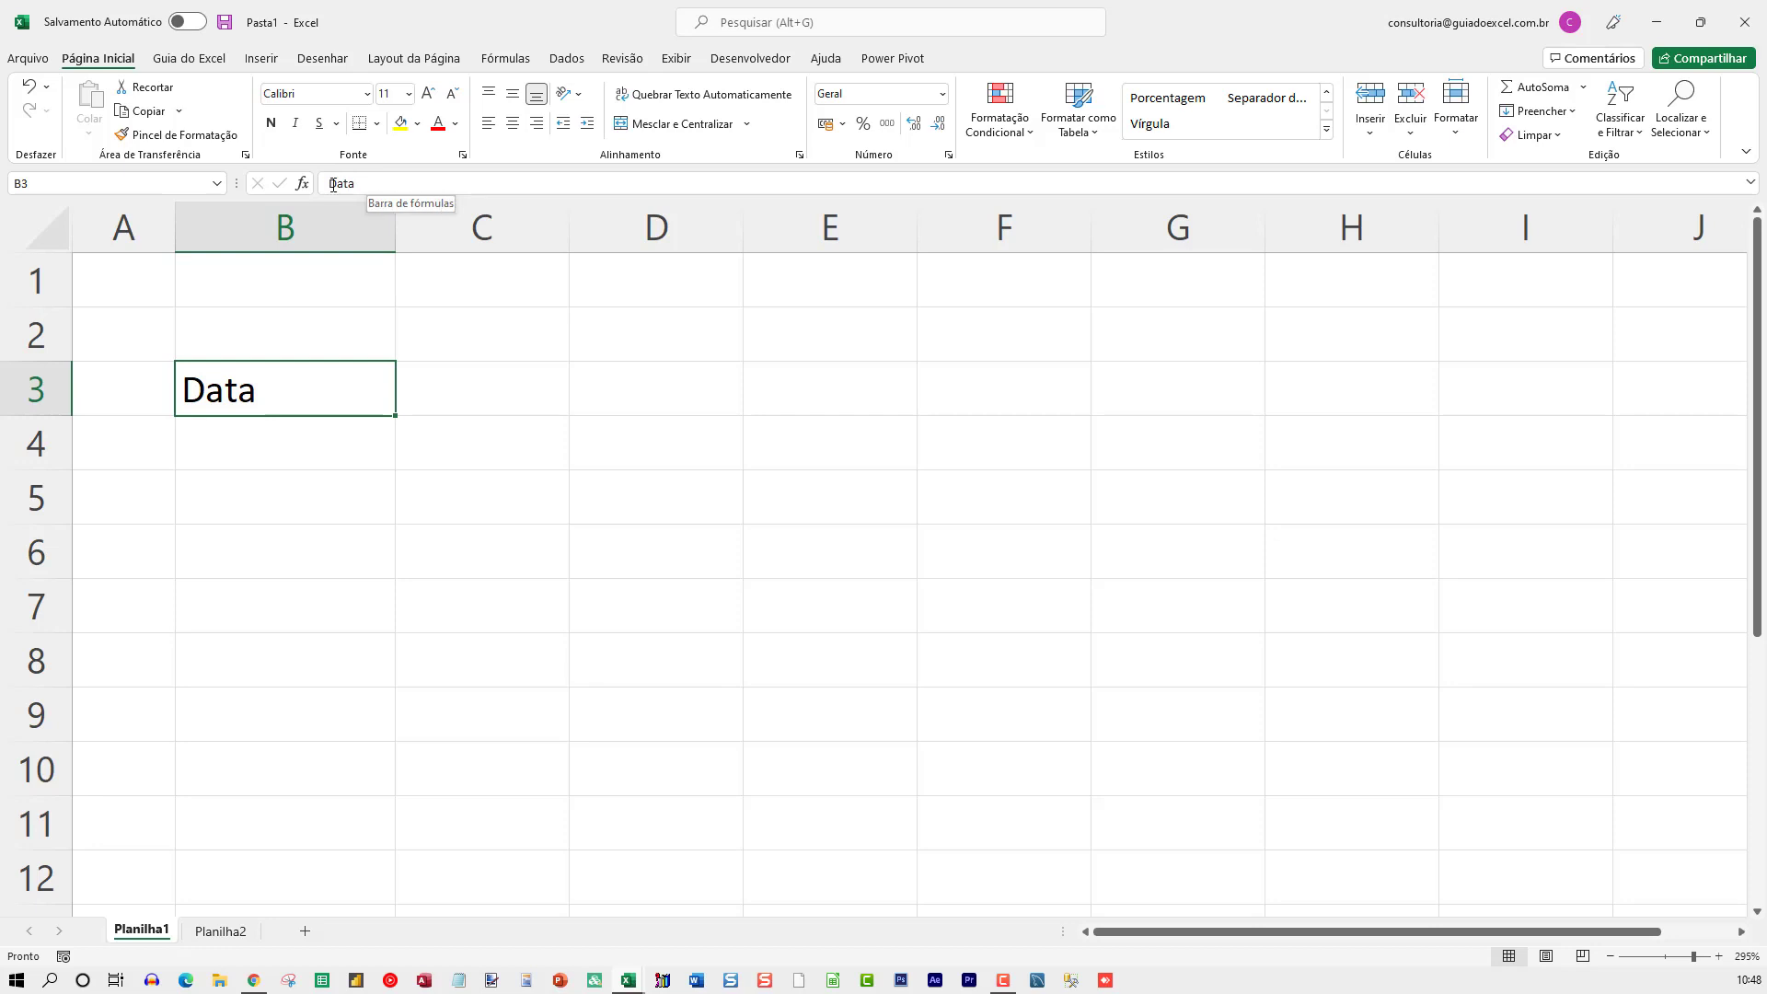
Replace B3's text with 'asdf' via the formula bar, then retype Data.
{"action": "left_click", "coordinate": [399, 181]}
{"action": "double_click", "coordinate": [342, 183]}
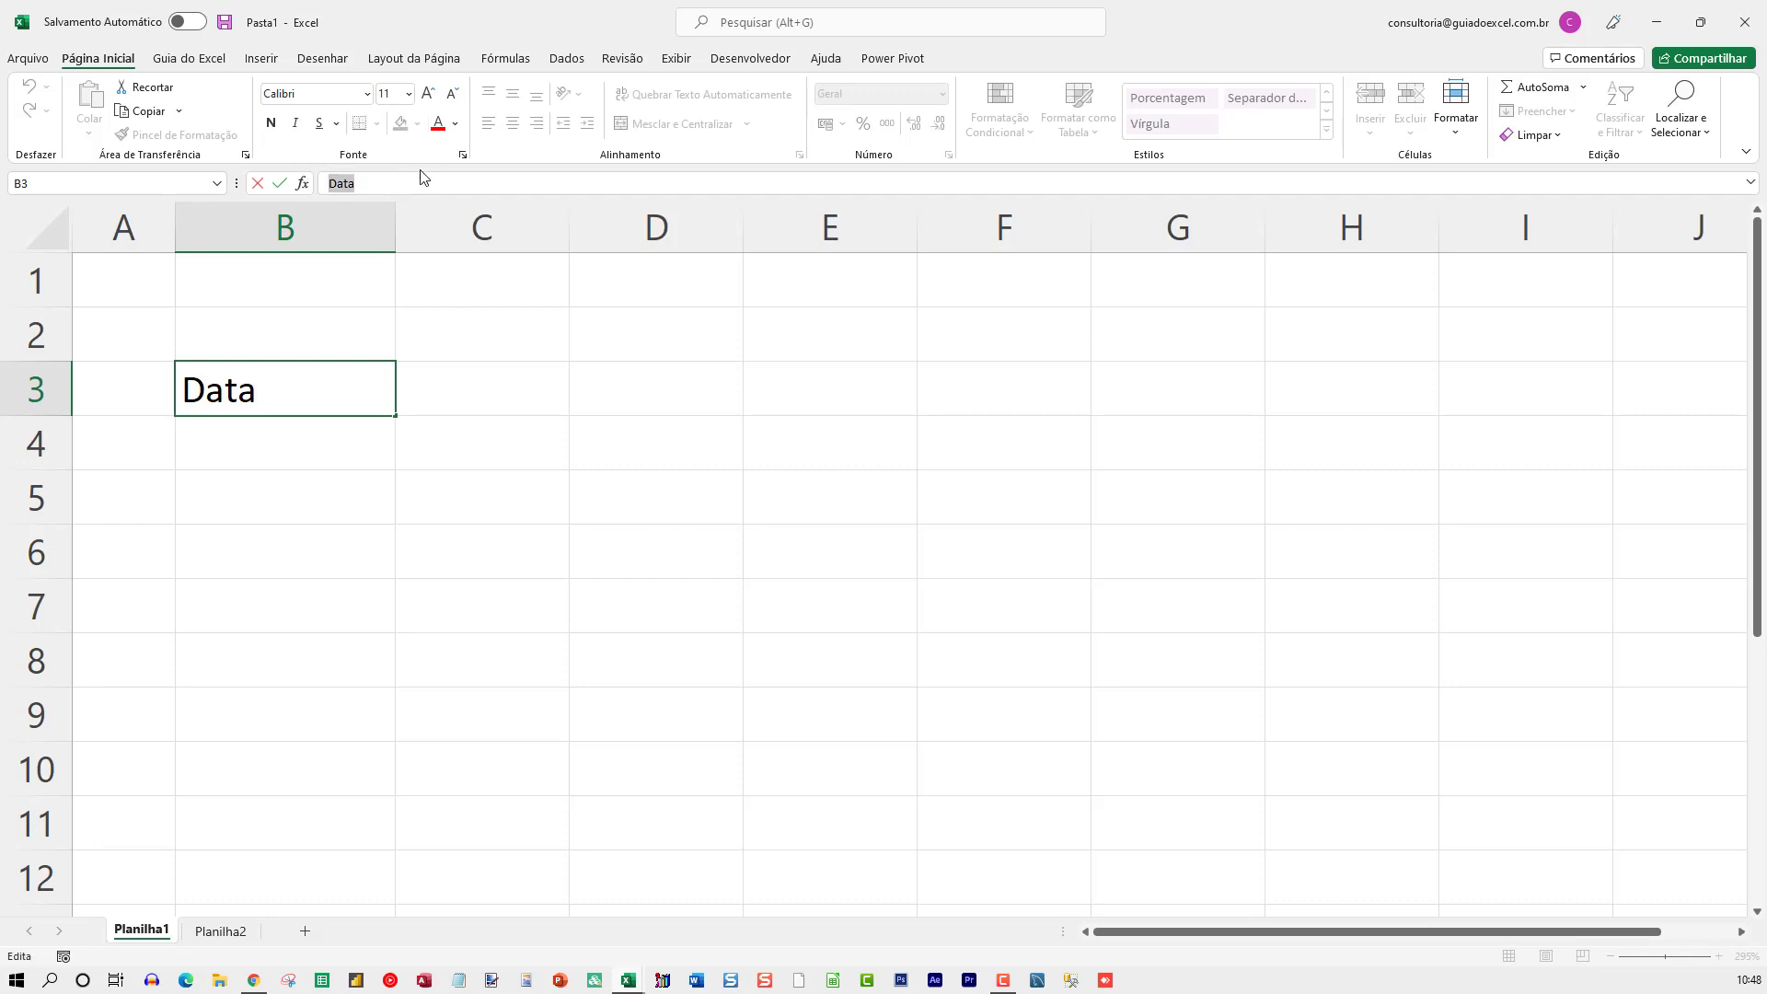
{"action": "type", "text": "asdf"}
{"action": "left_click", "coordinate": [309, 524]}
{"action": "left_click", "coordinate": [284, 394]}
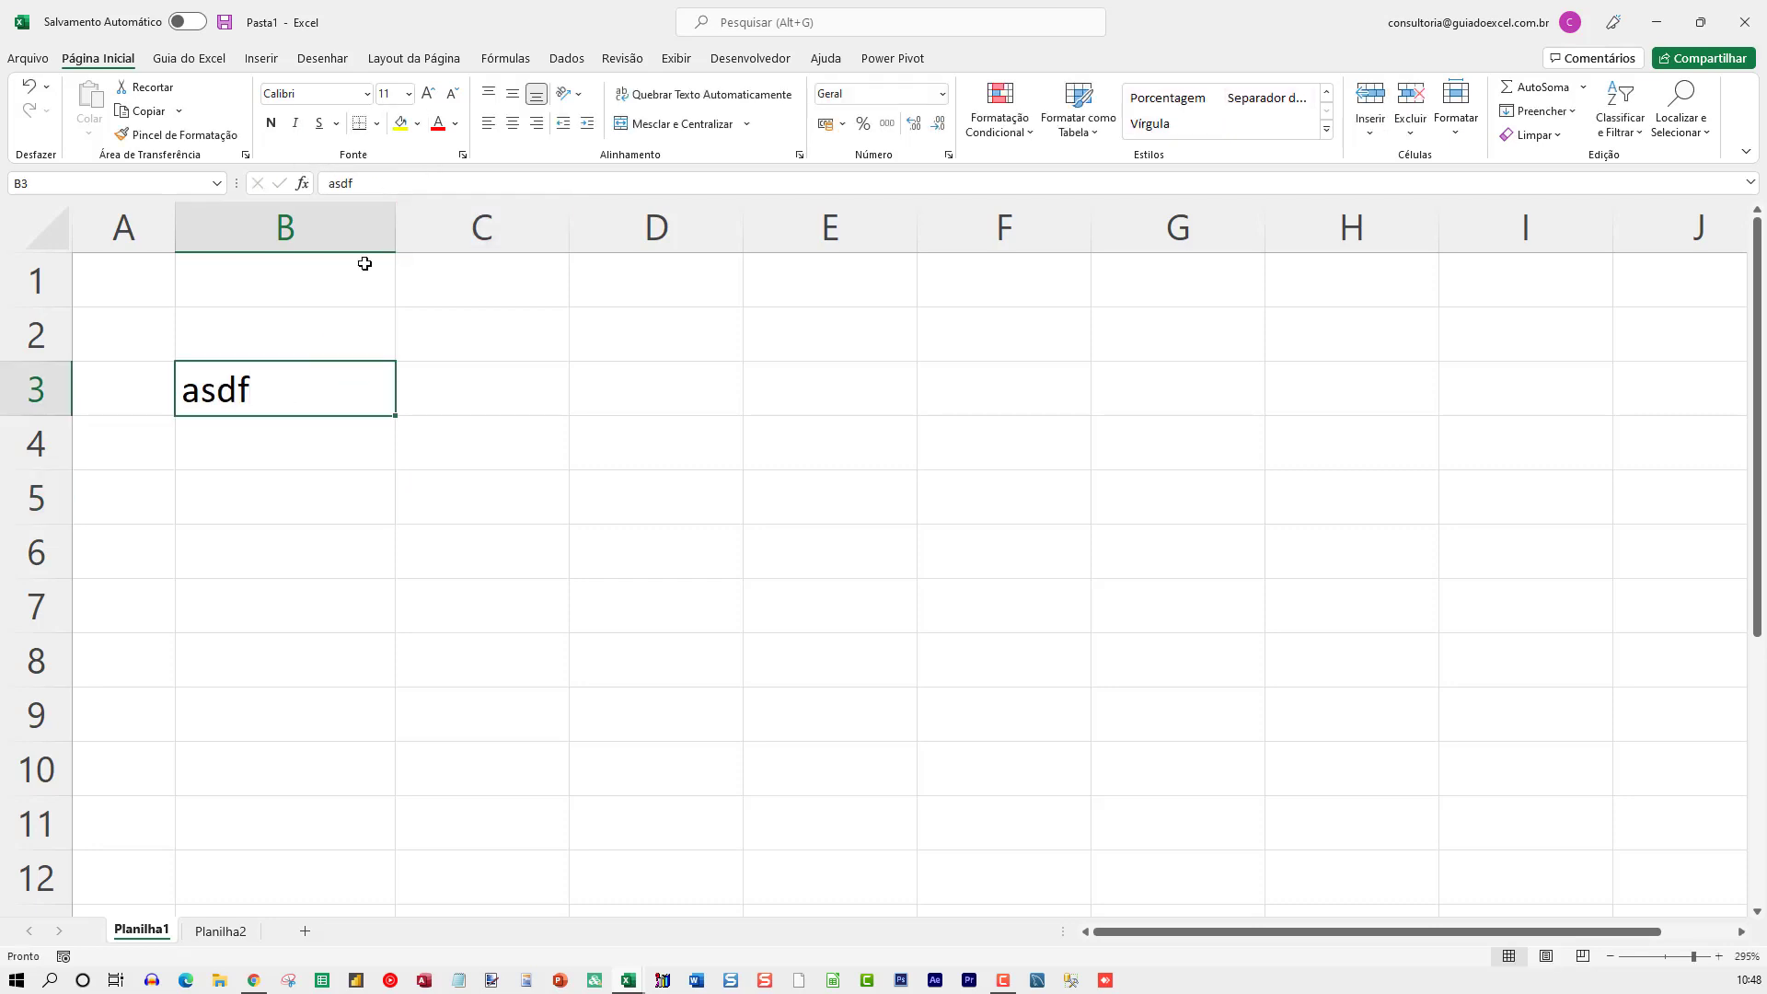
{"action": "type", "text": "Data"}
{"action": "key", "text": "Return"}
Overwrite B3 with 'asdf' once more and restore it to Data.
{"action": "left_click", "coordinate": [372, 365]}
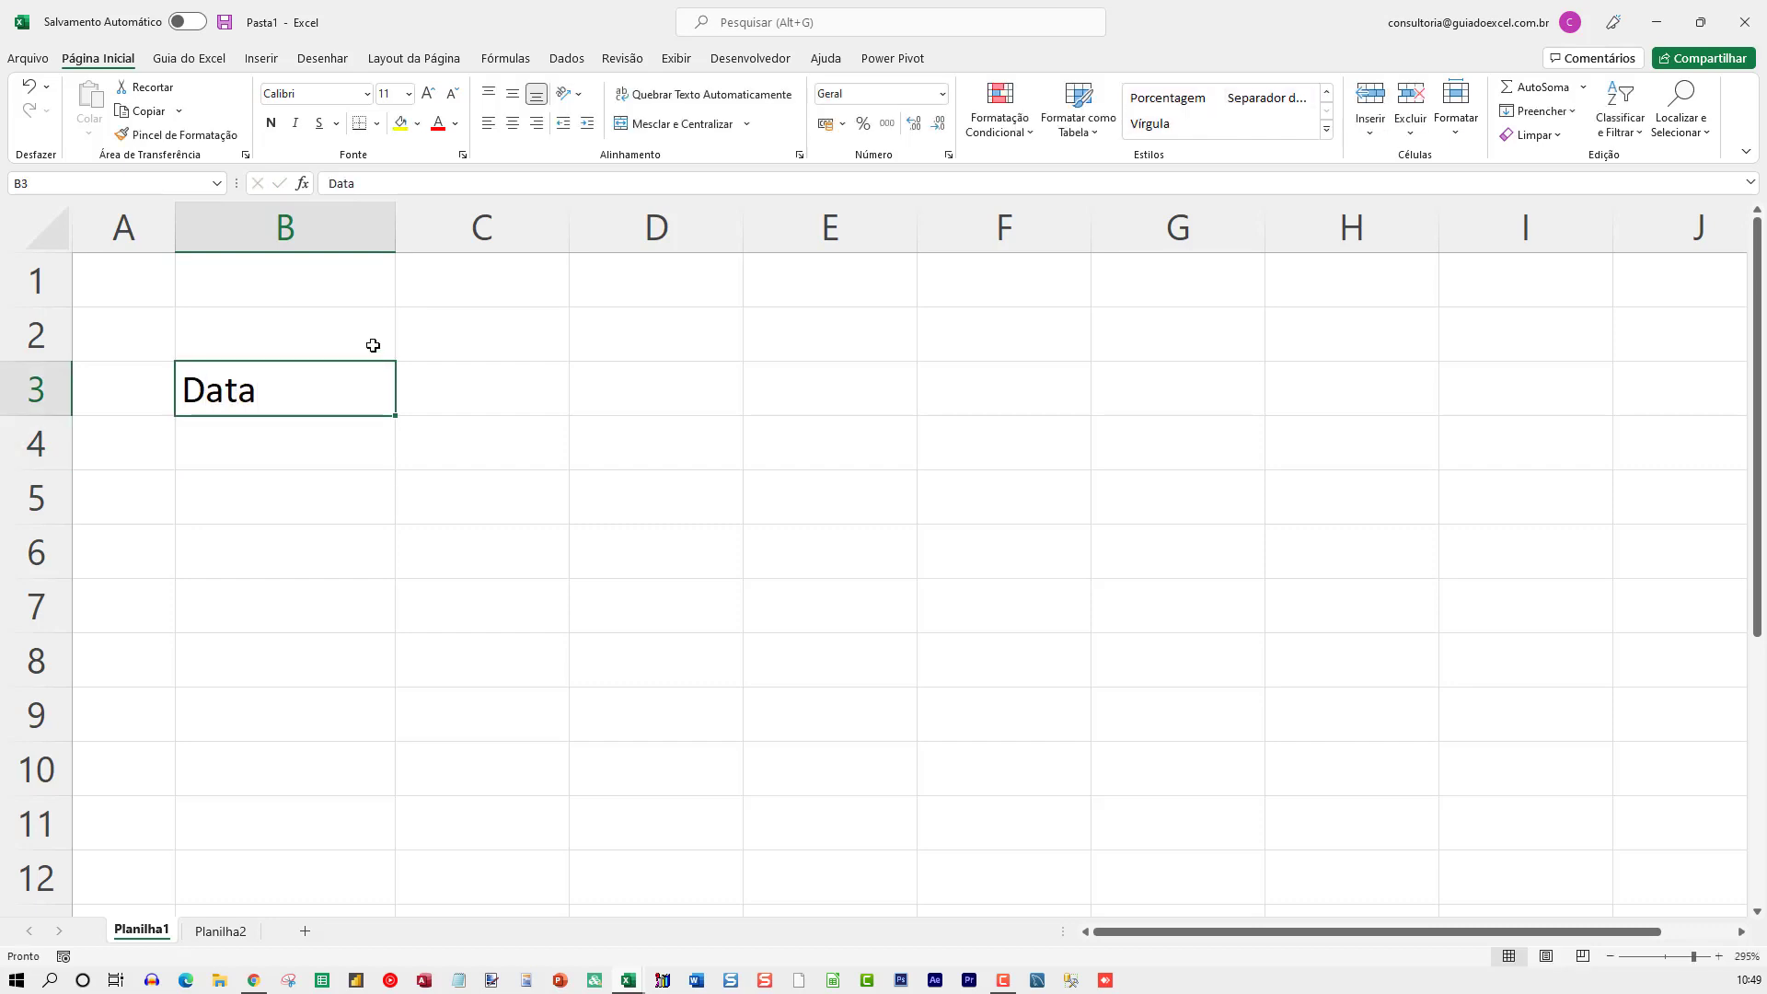
{"action": "type", "text": "asdf"}
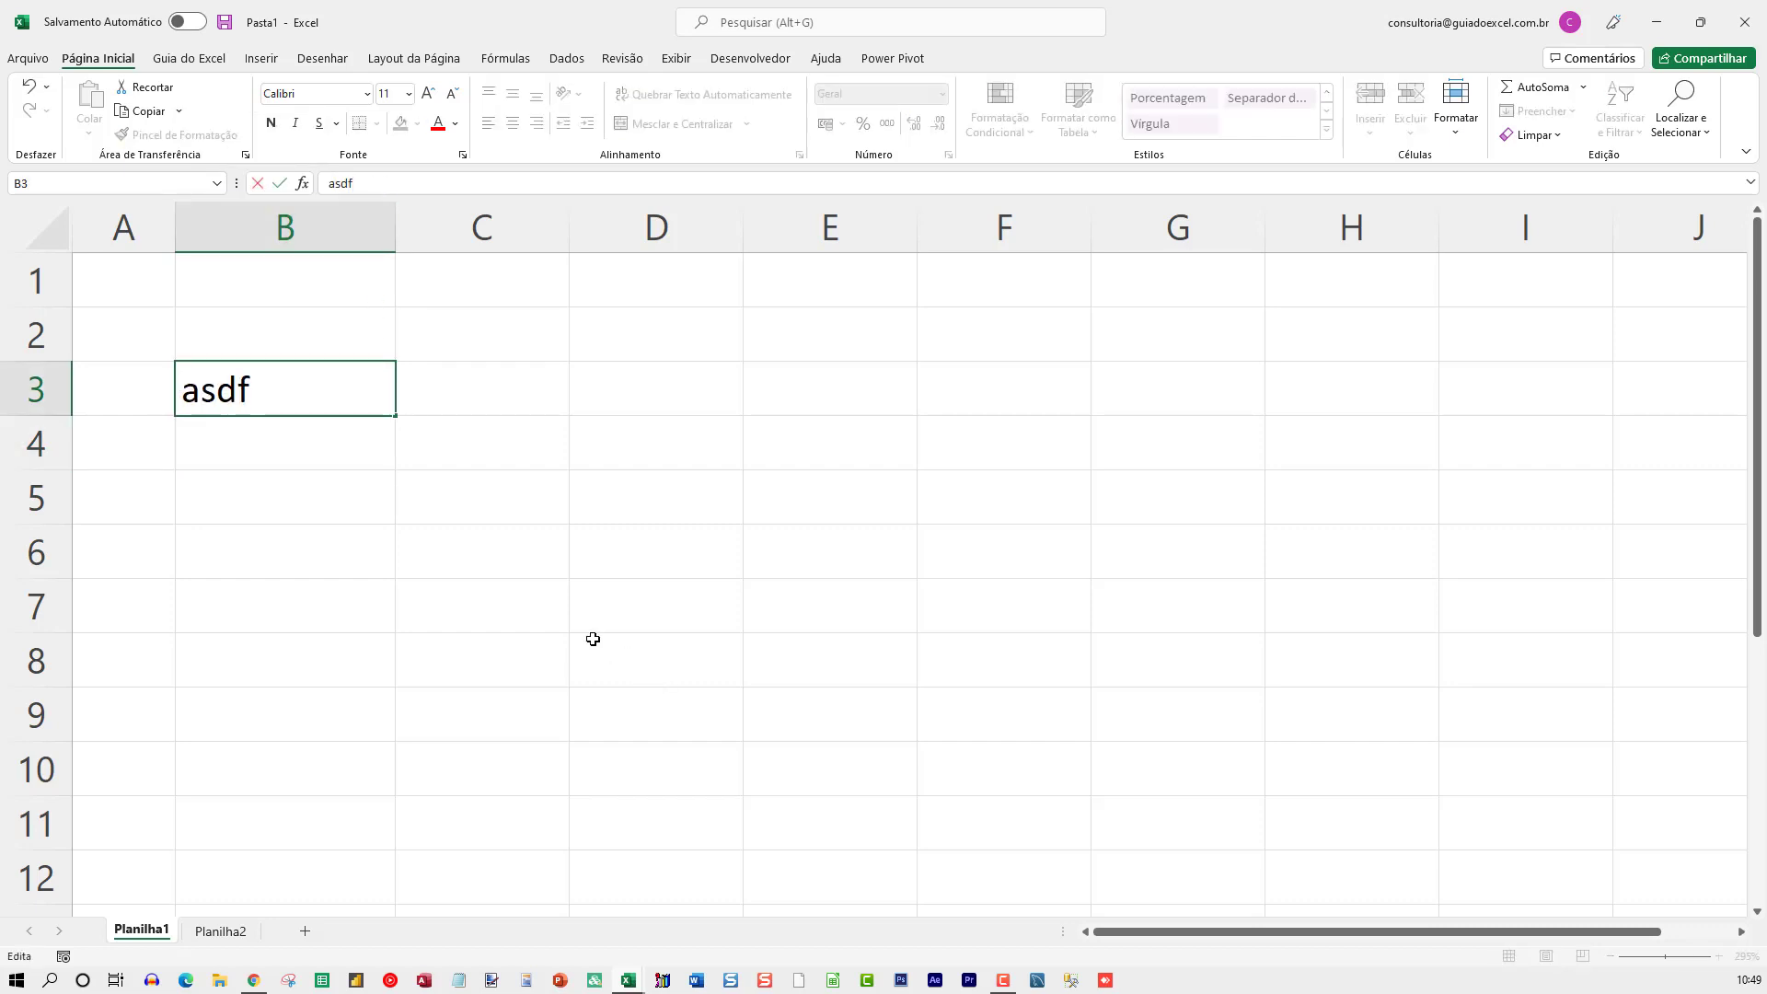
{"action": "left_click", "coordinate": [502, 586]}
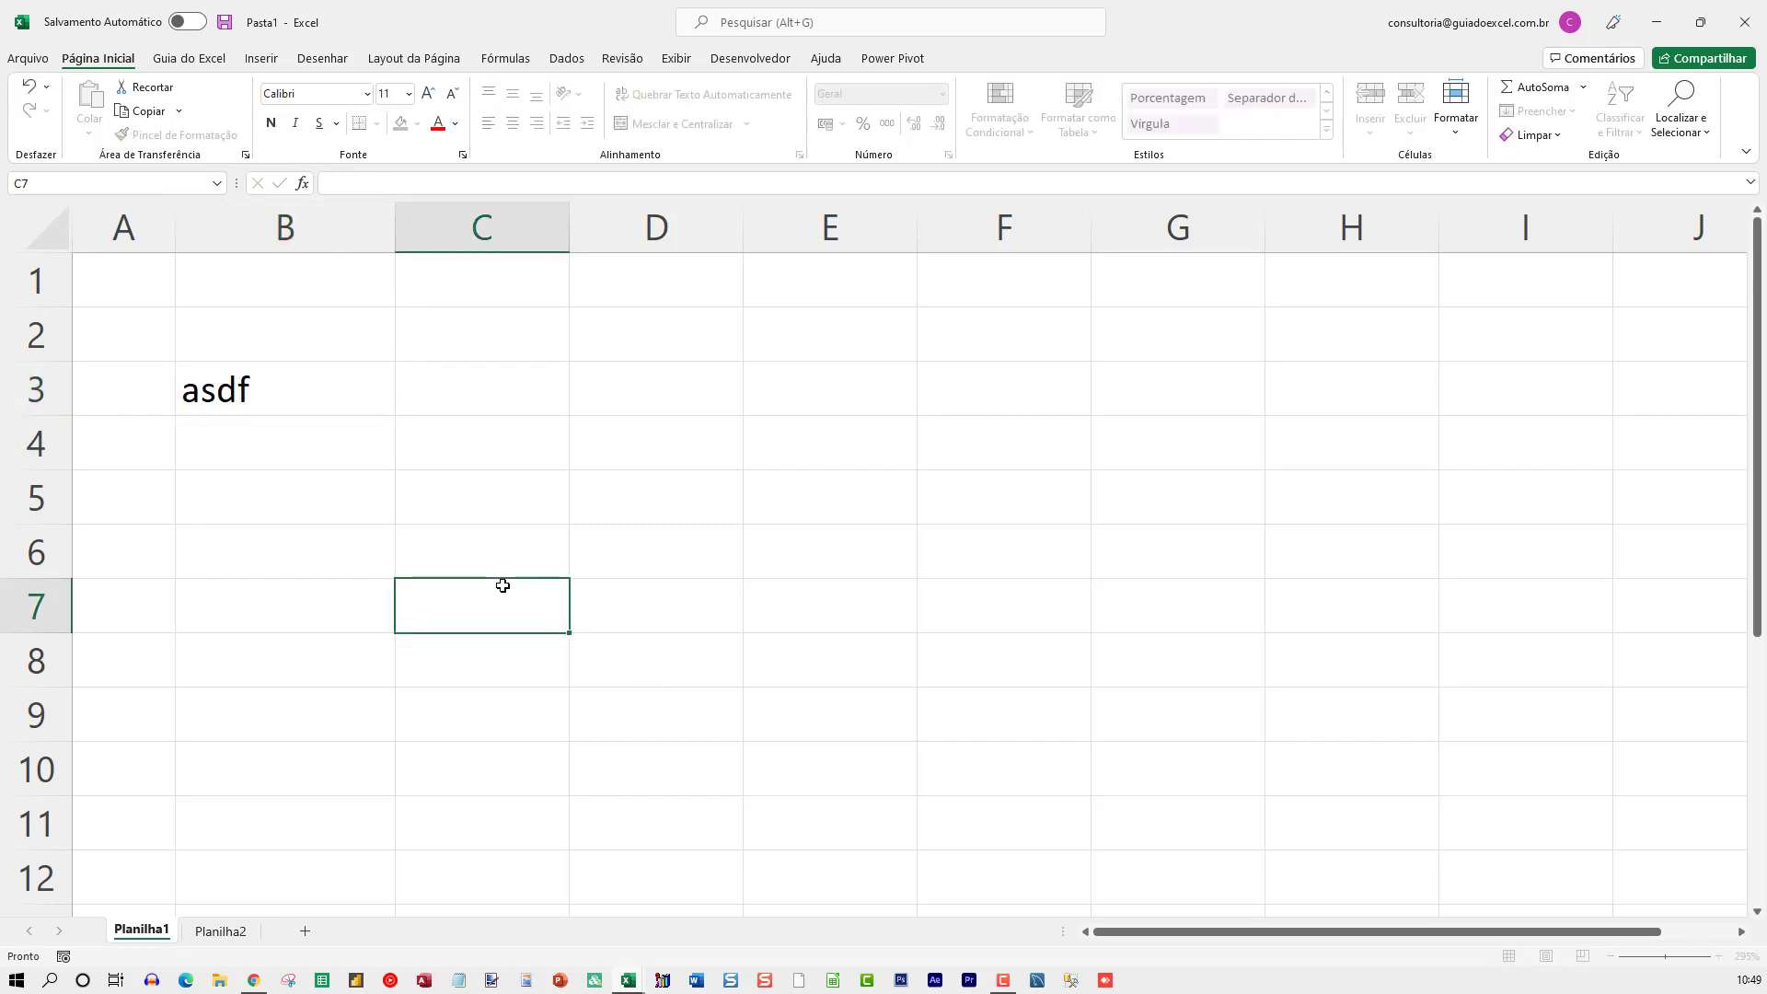
{"action": "left_click", "coordinate": [272, 394]}
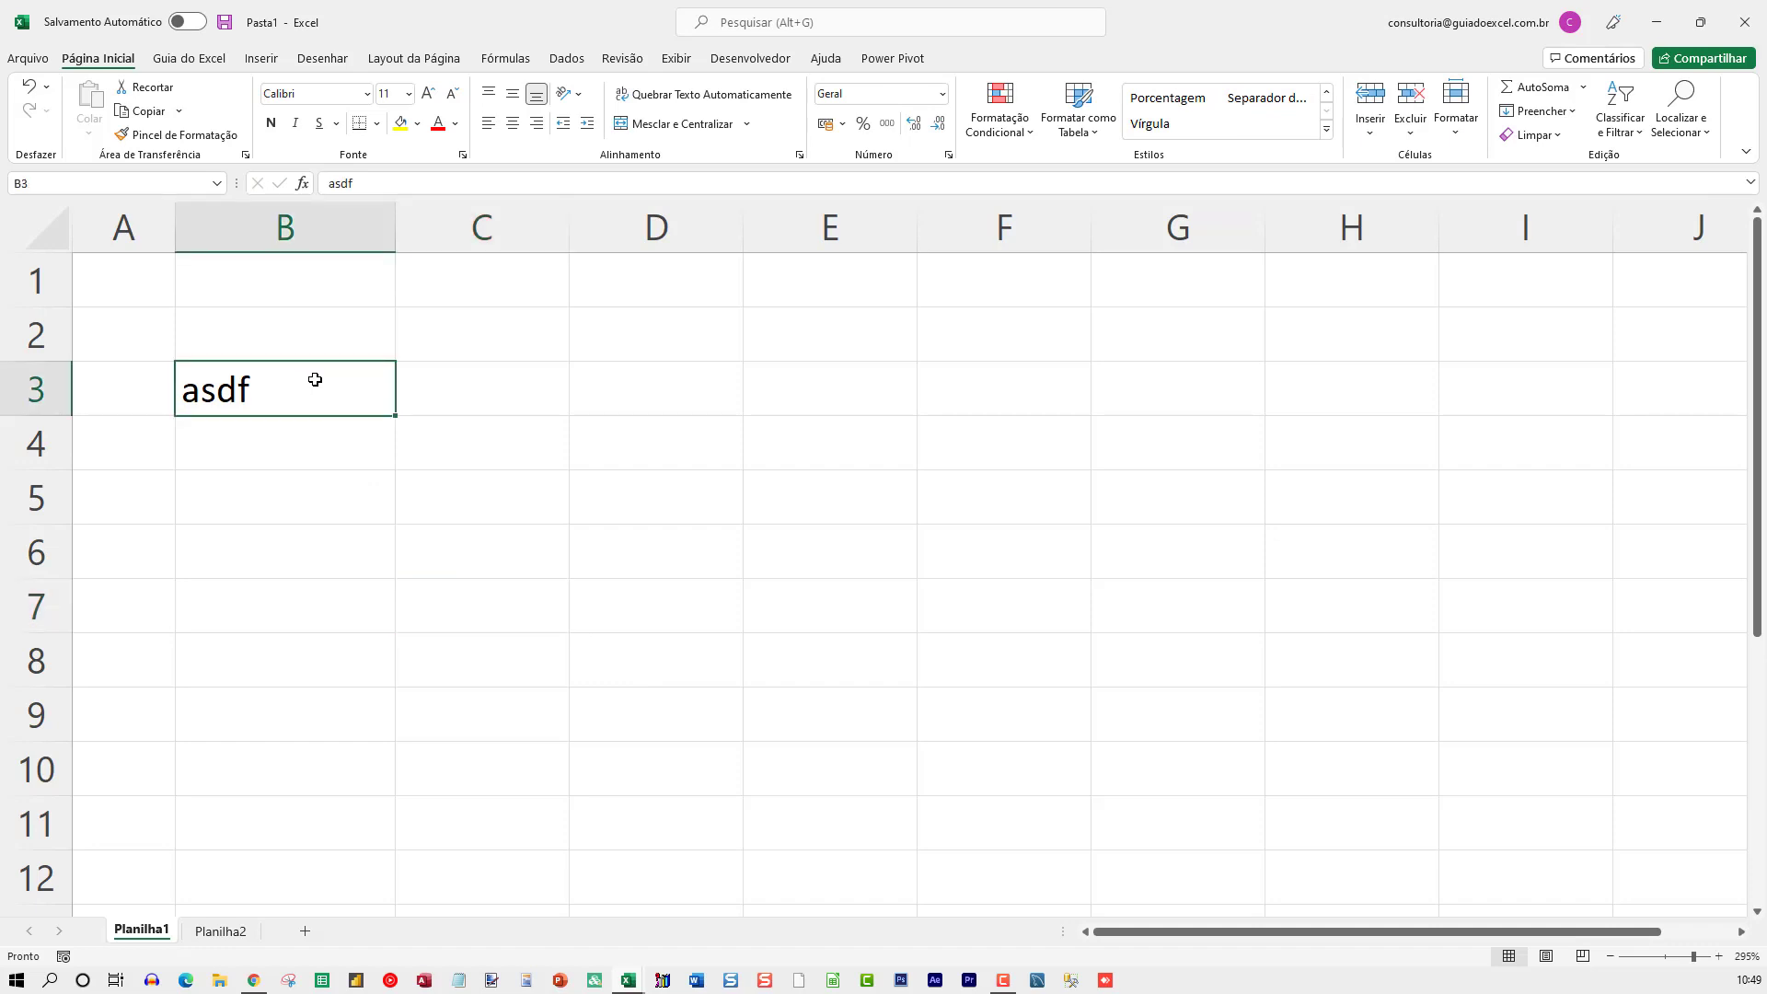
{"action": "type", "text": "Data"}
{"action": "key", "text": "Return"}
{"action": "left_click", "coordinate": [314, 379]}
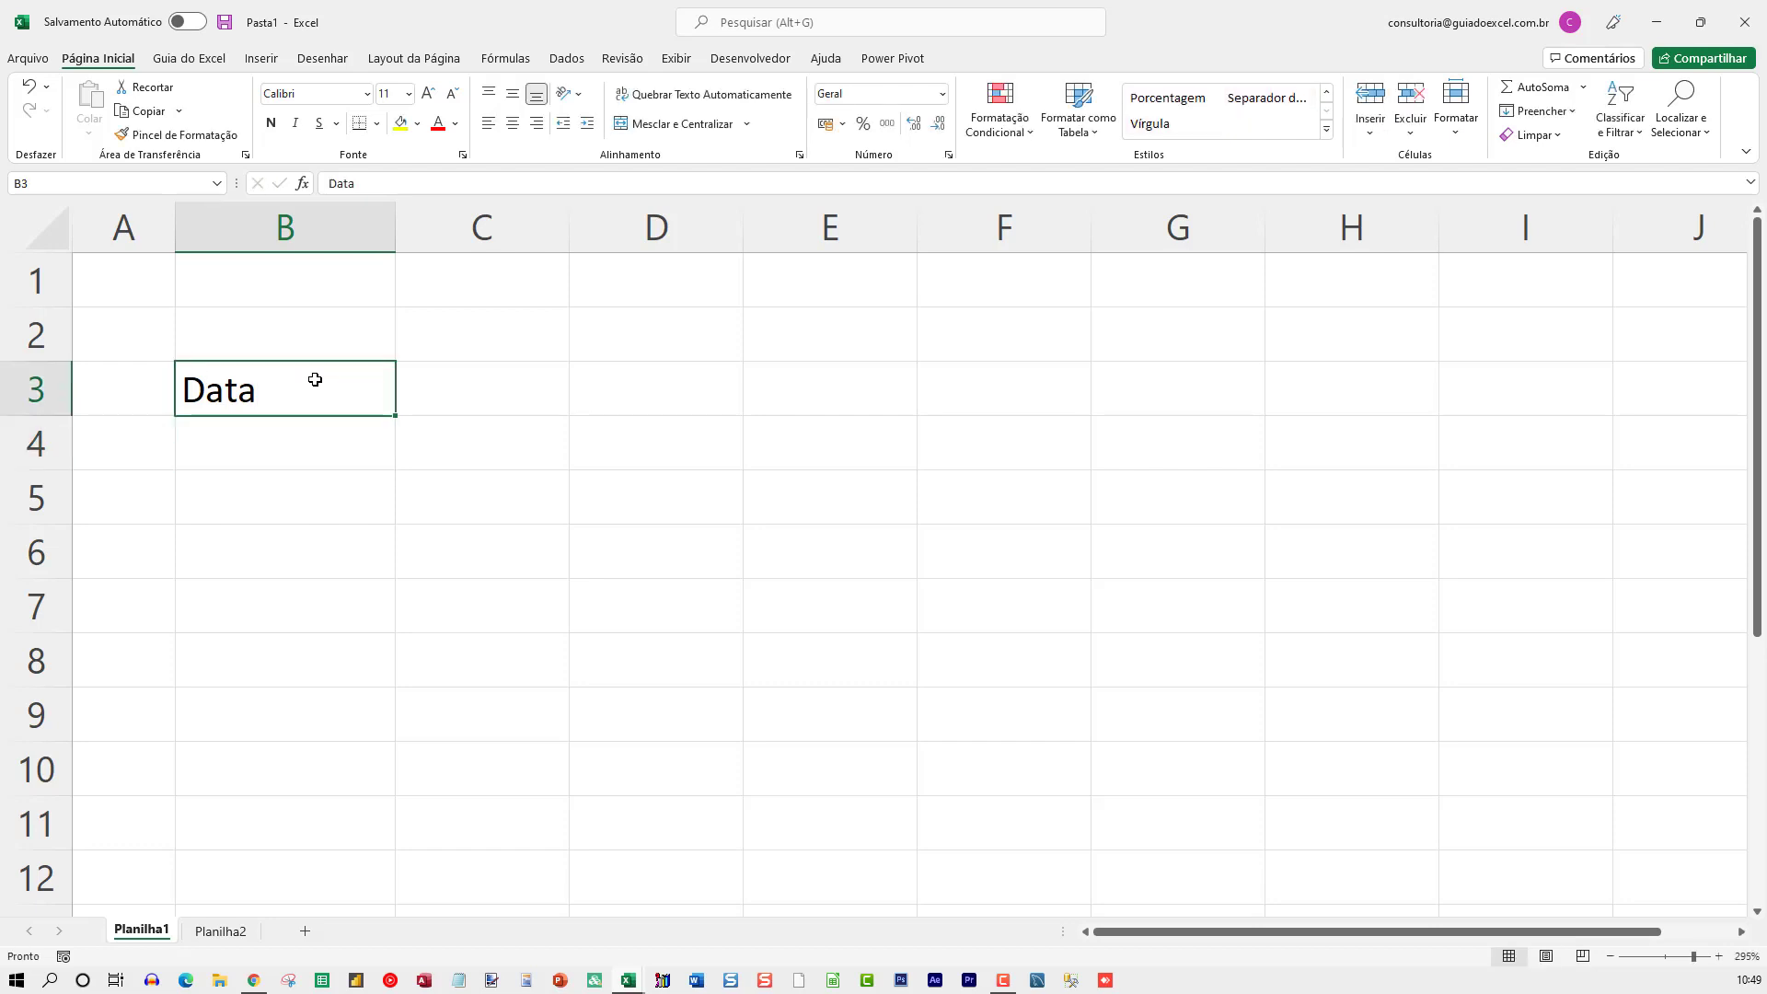
Move back and forth between B3 and C3 and up and down column C, ending on C3.
{"action": "key", "text": "Right"}
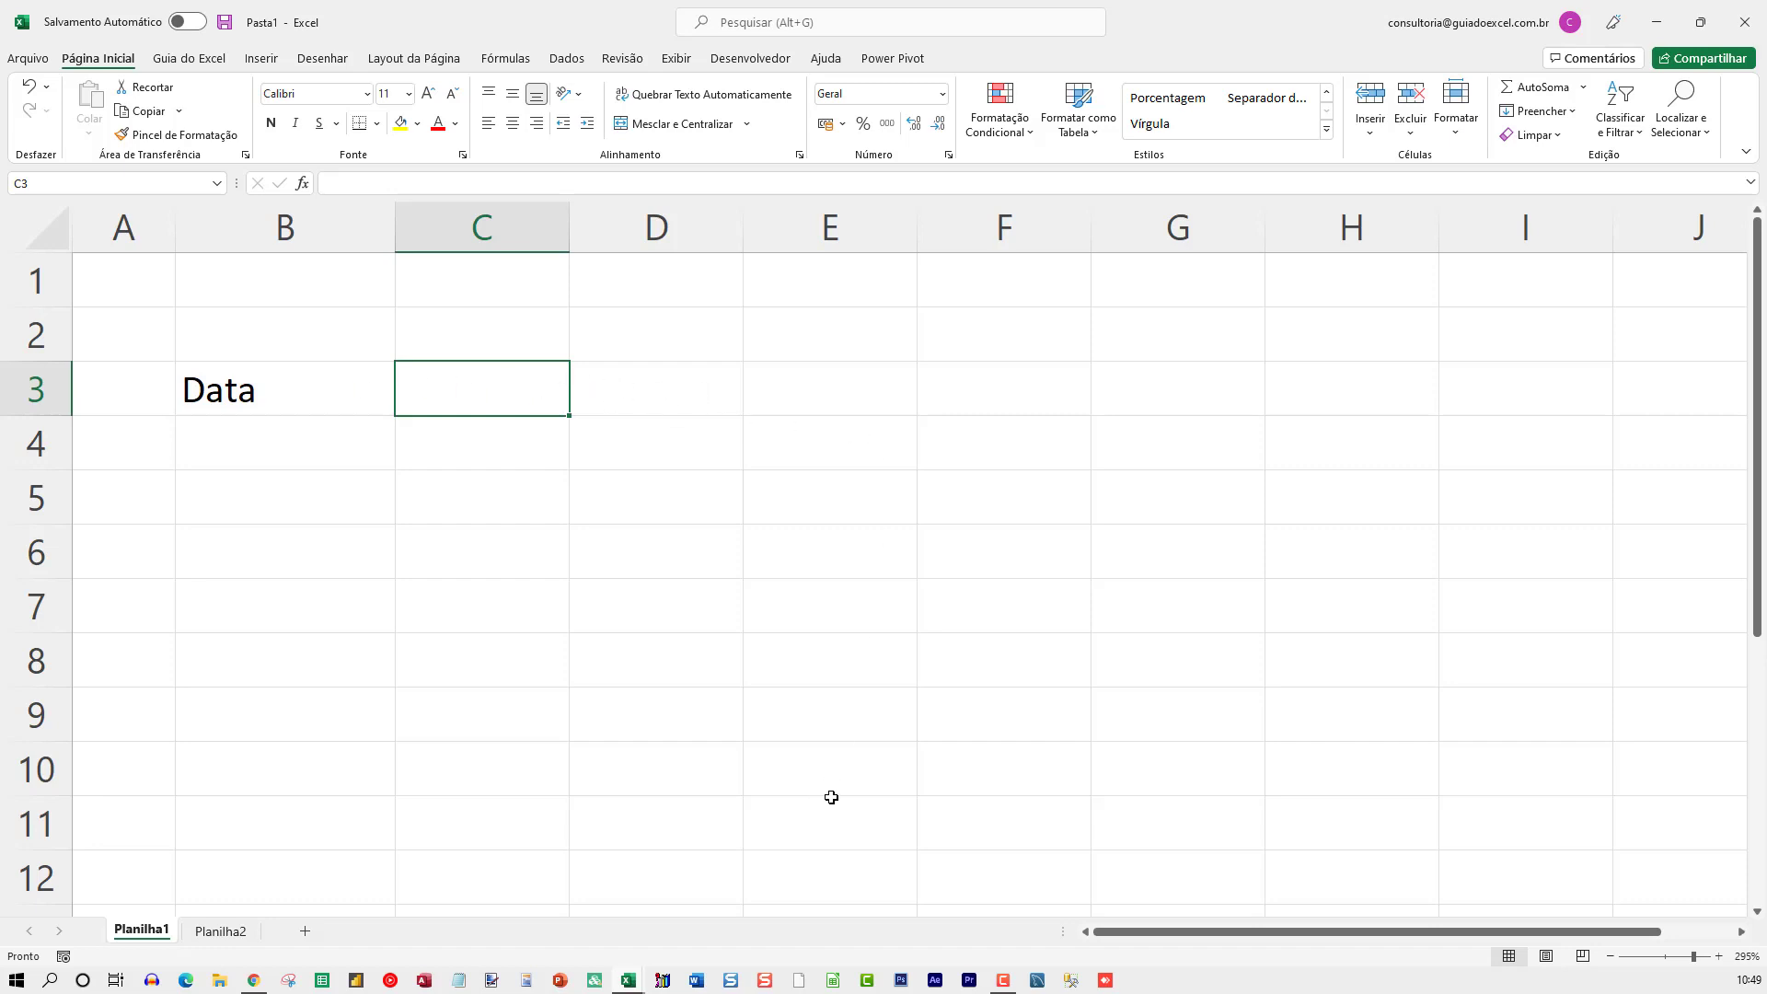
{"action": "key", "text": "Left"}
{"action": "key", "text": "Right"}
{"action": "key", "text": "Left"}
{"action": "key", "text": "Right"}
{"action": "key", "text": "Left"}
{"action": "key", "text": "Right"}
{"action": "key", "text": "Left"}
{"action": "key", "text": "Right"}
{"action": "key", "text": "Left"}
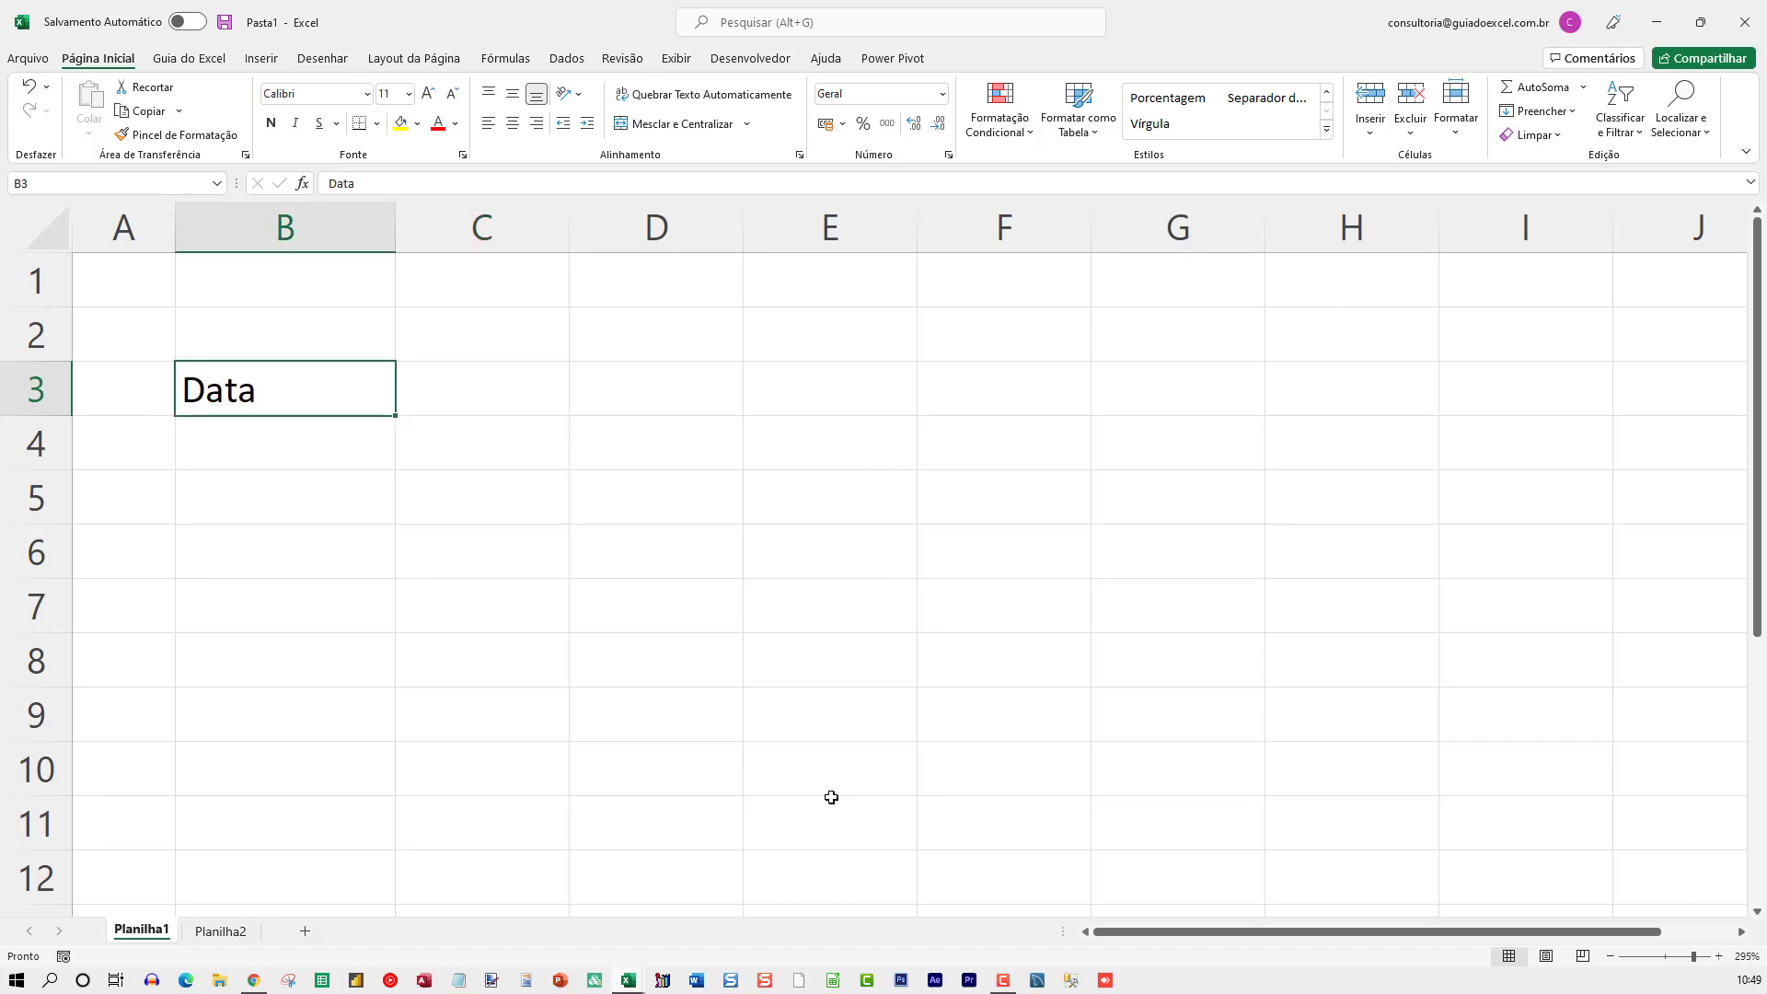
{"action": "key", "text": "Left"}
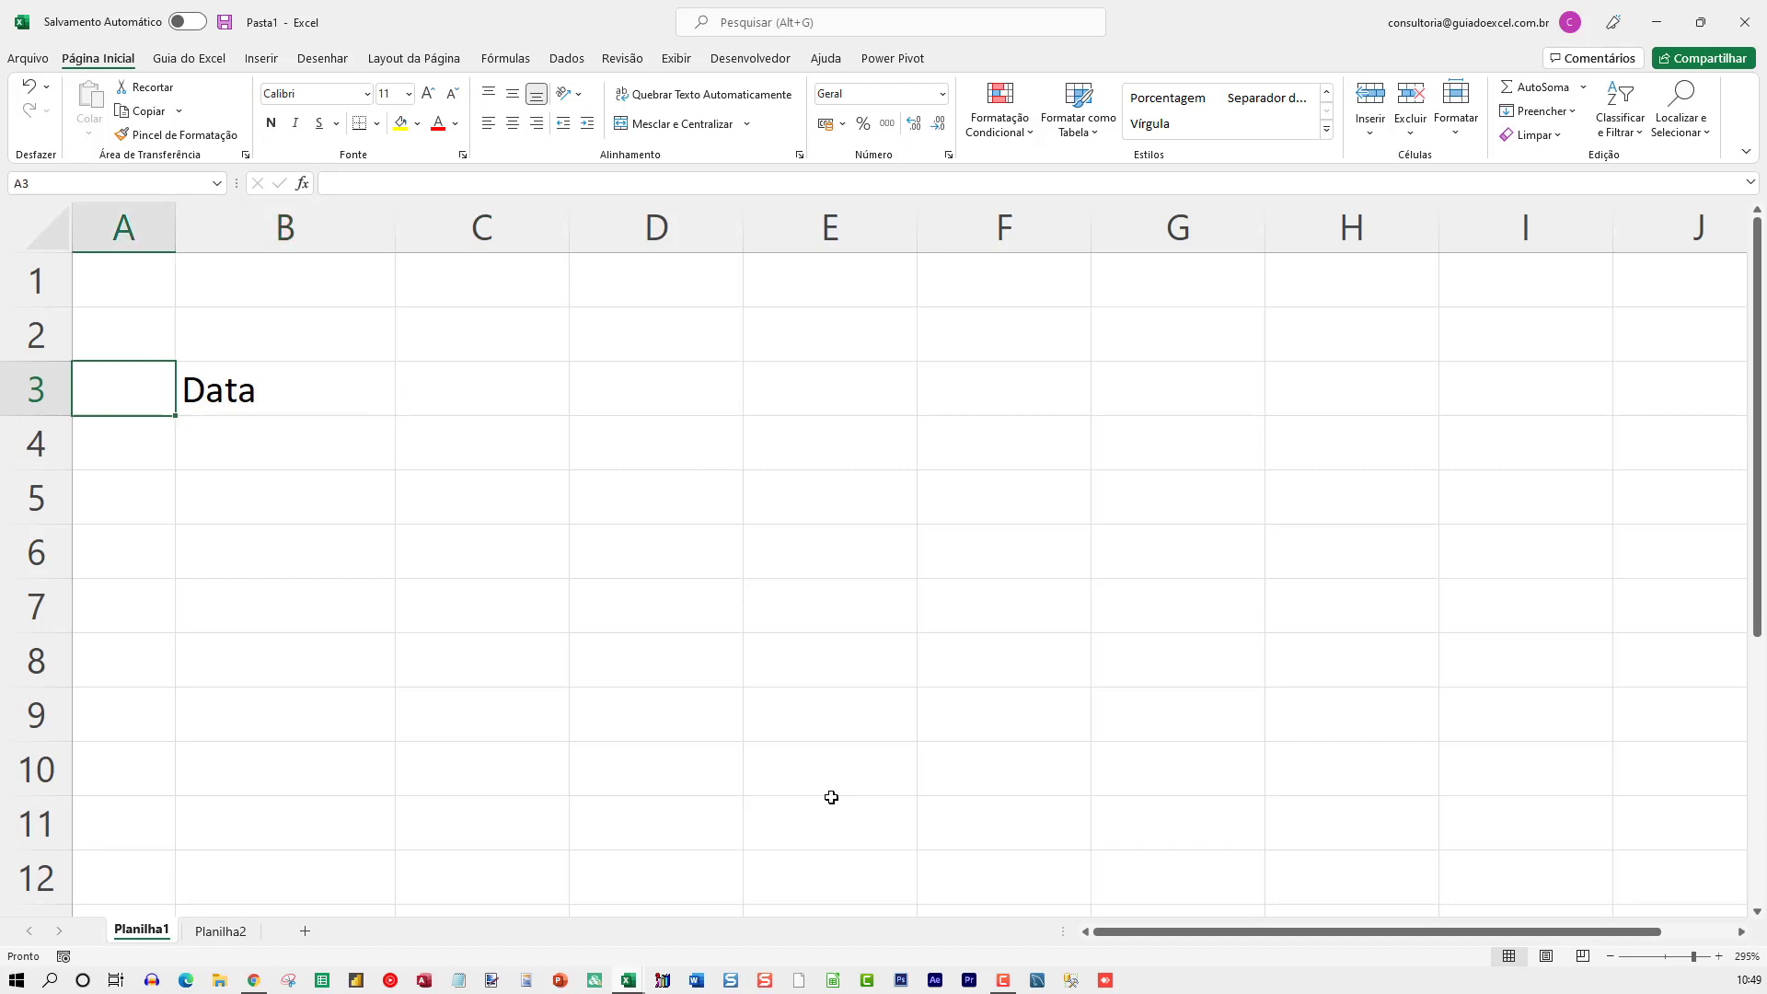
{"action": "key", "text": "Right"}
{"action": "key", "text": "Right"}
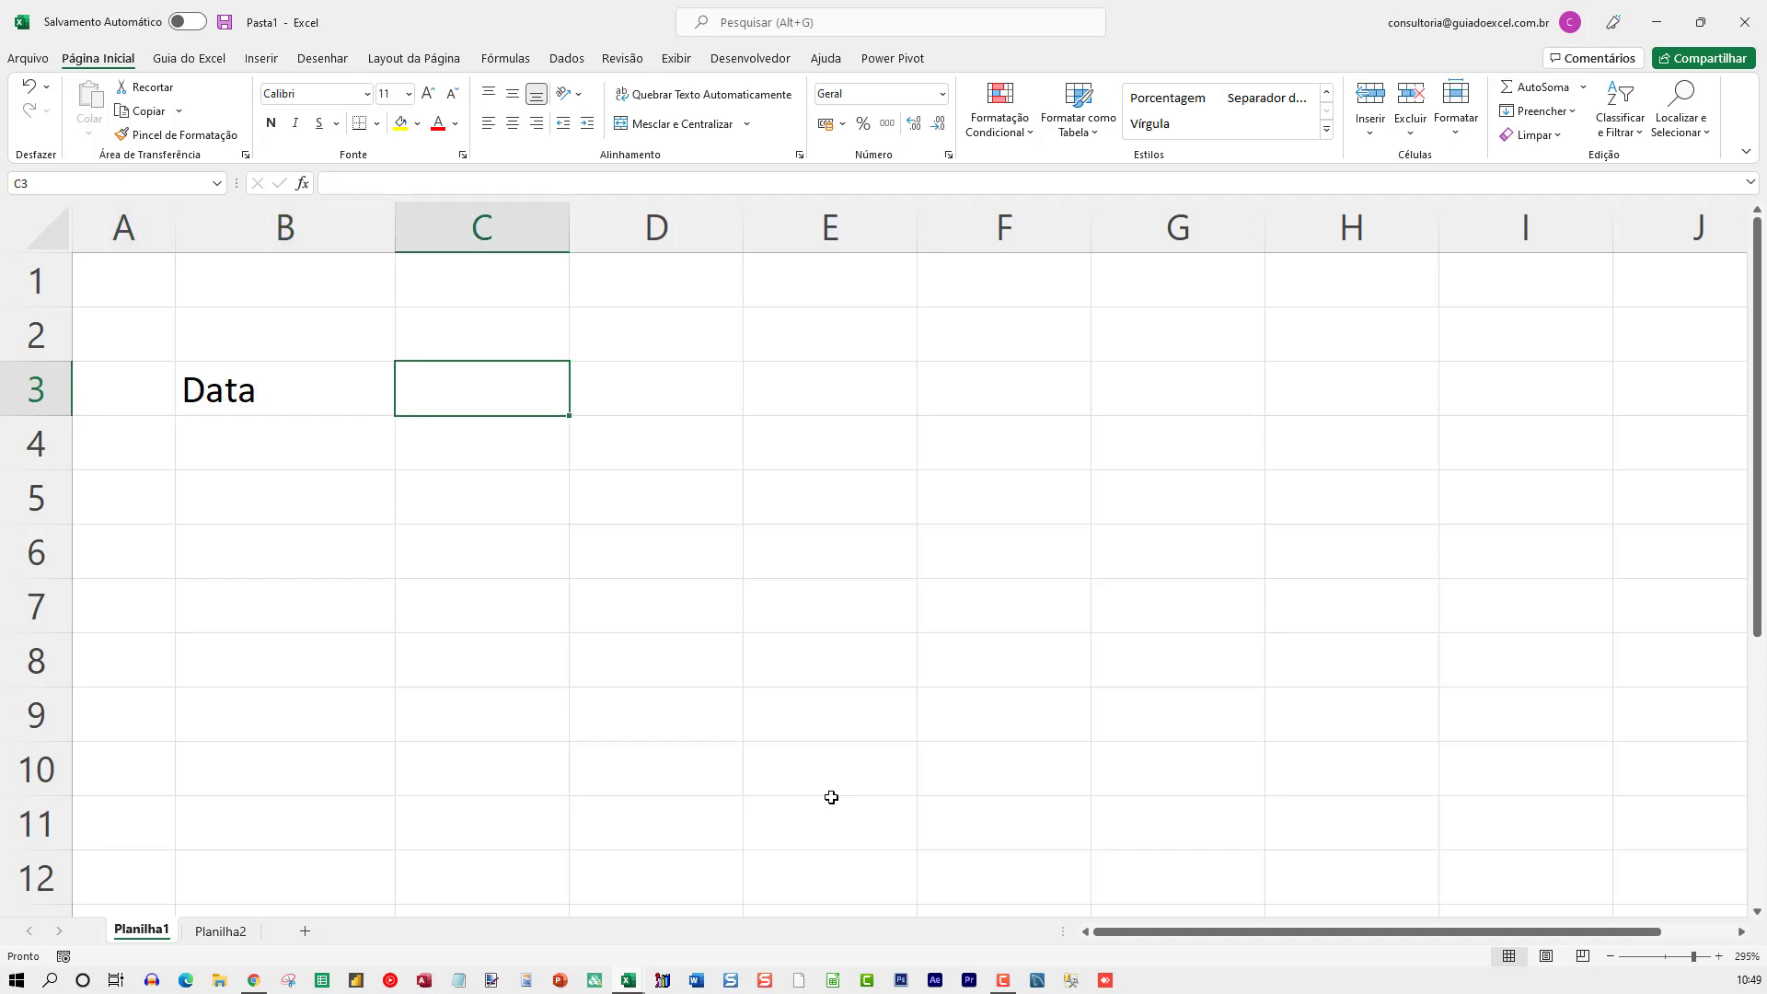
{"action": "key", "text": "Up"}
{"action": "key", "text": "Down"}
{"action": "key", "text": "Up"}
{"action": "key", "text": "Down"}
{"action": "key", "text": "Down"}
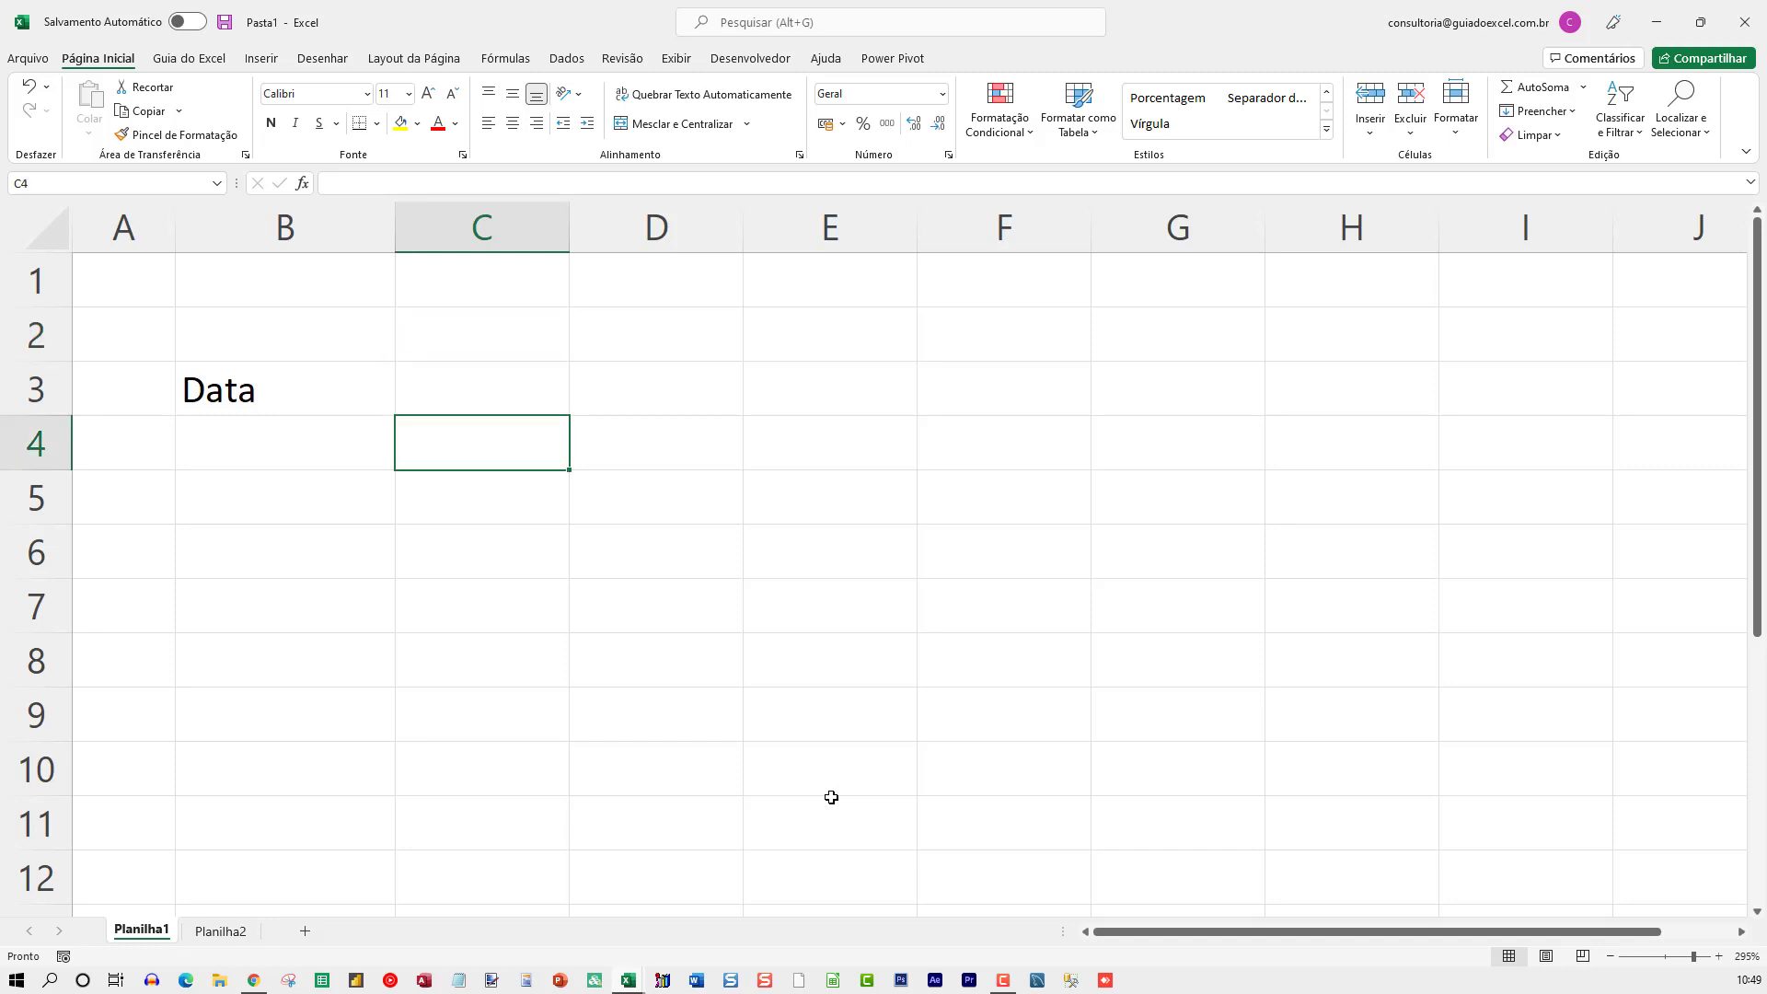
{"action": "key", "text": "Up"}
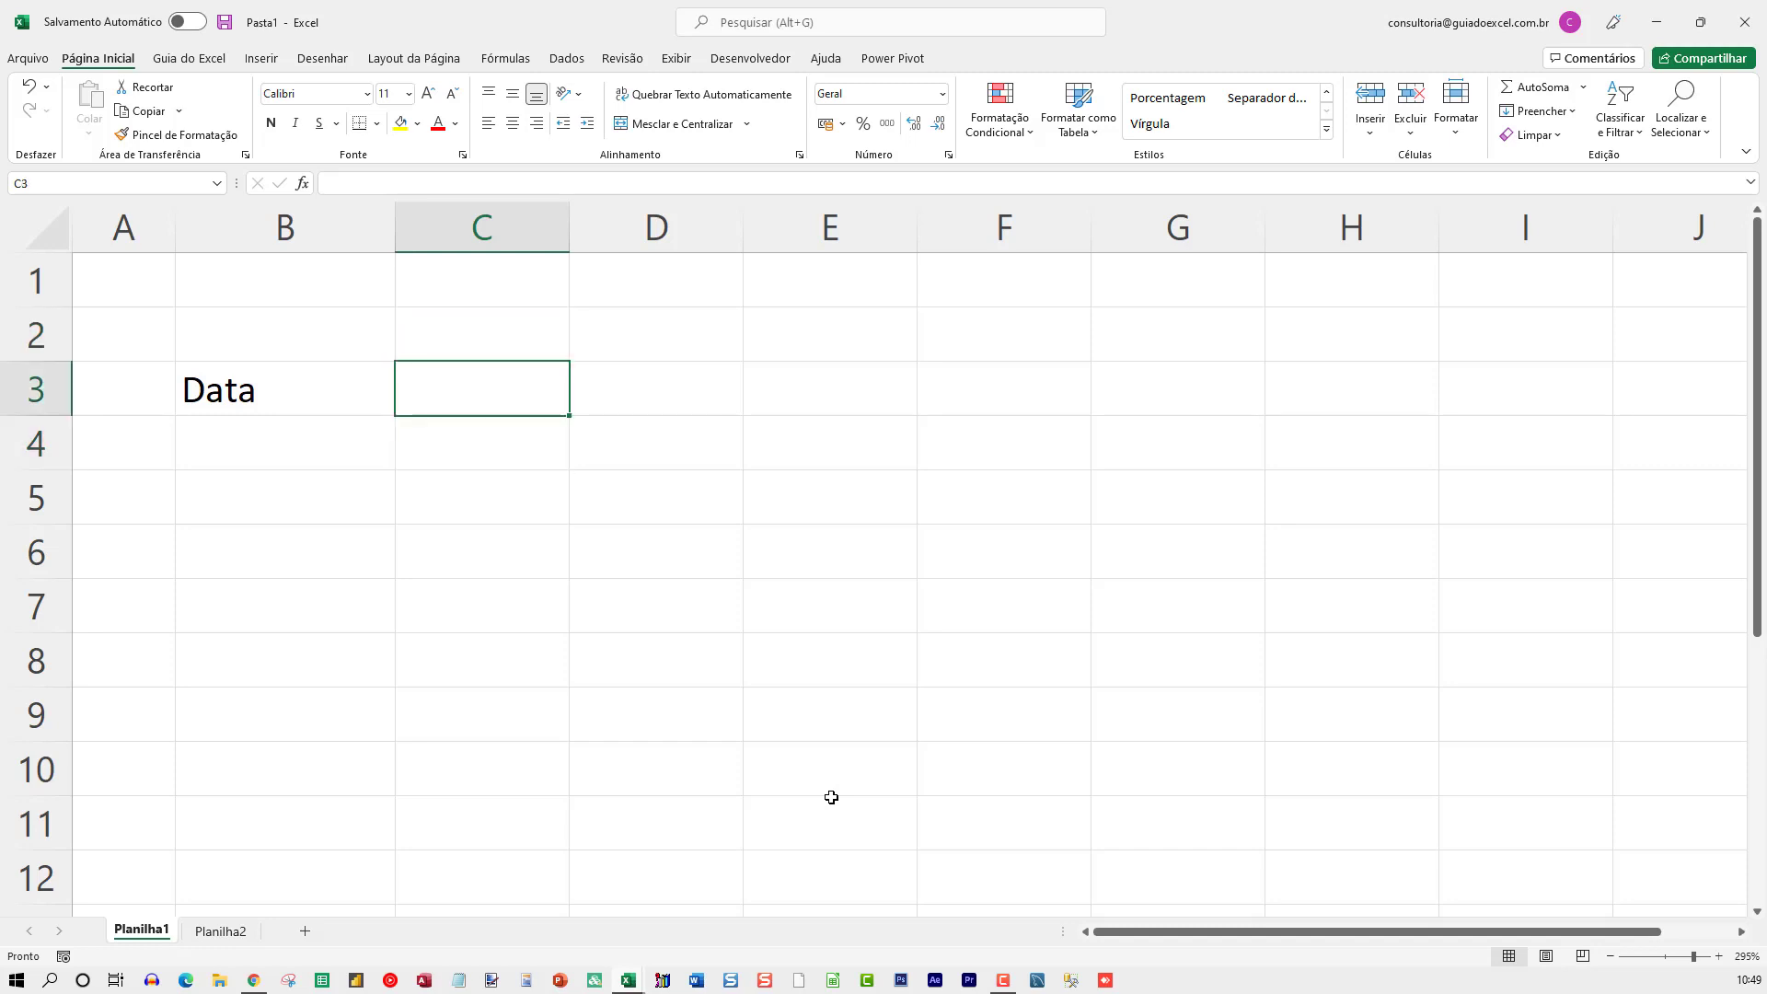
Enter the headers Cliente, UF, Cidade, Produto, Marca and Qtde. across C3:H3.
{"action": "type", "text": "C"}
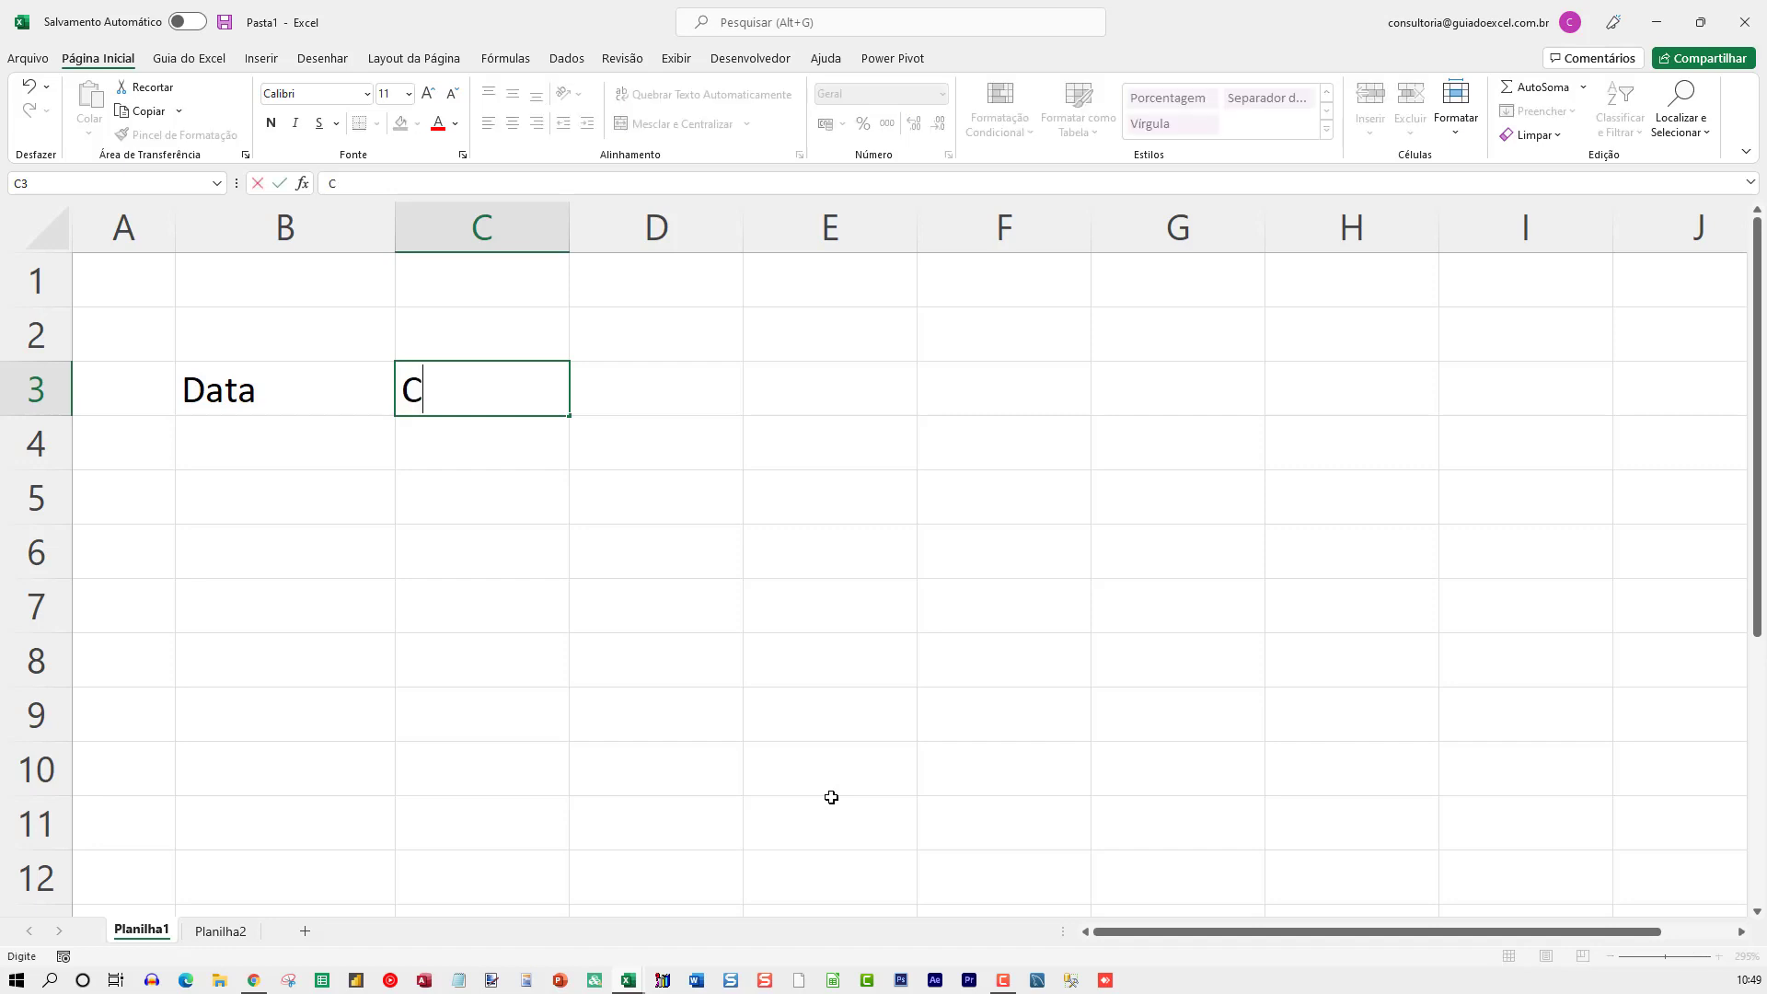
{"action": "type", "text": "lie"}
{"action": "key", "text": "BackSpace"}
{"action": "type", "text": "iente"}
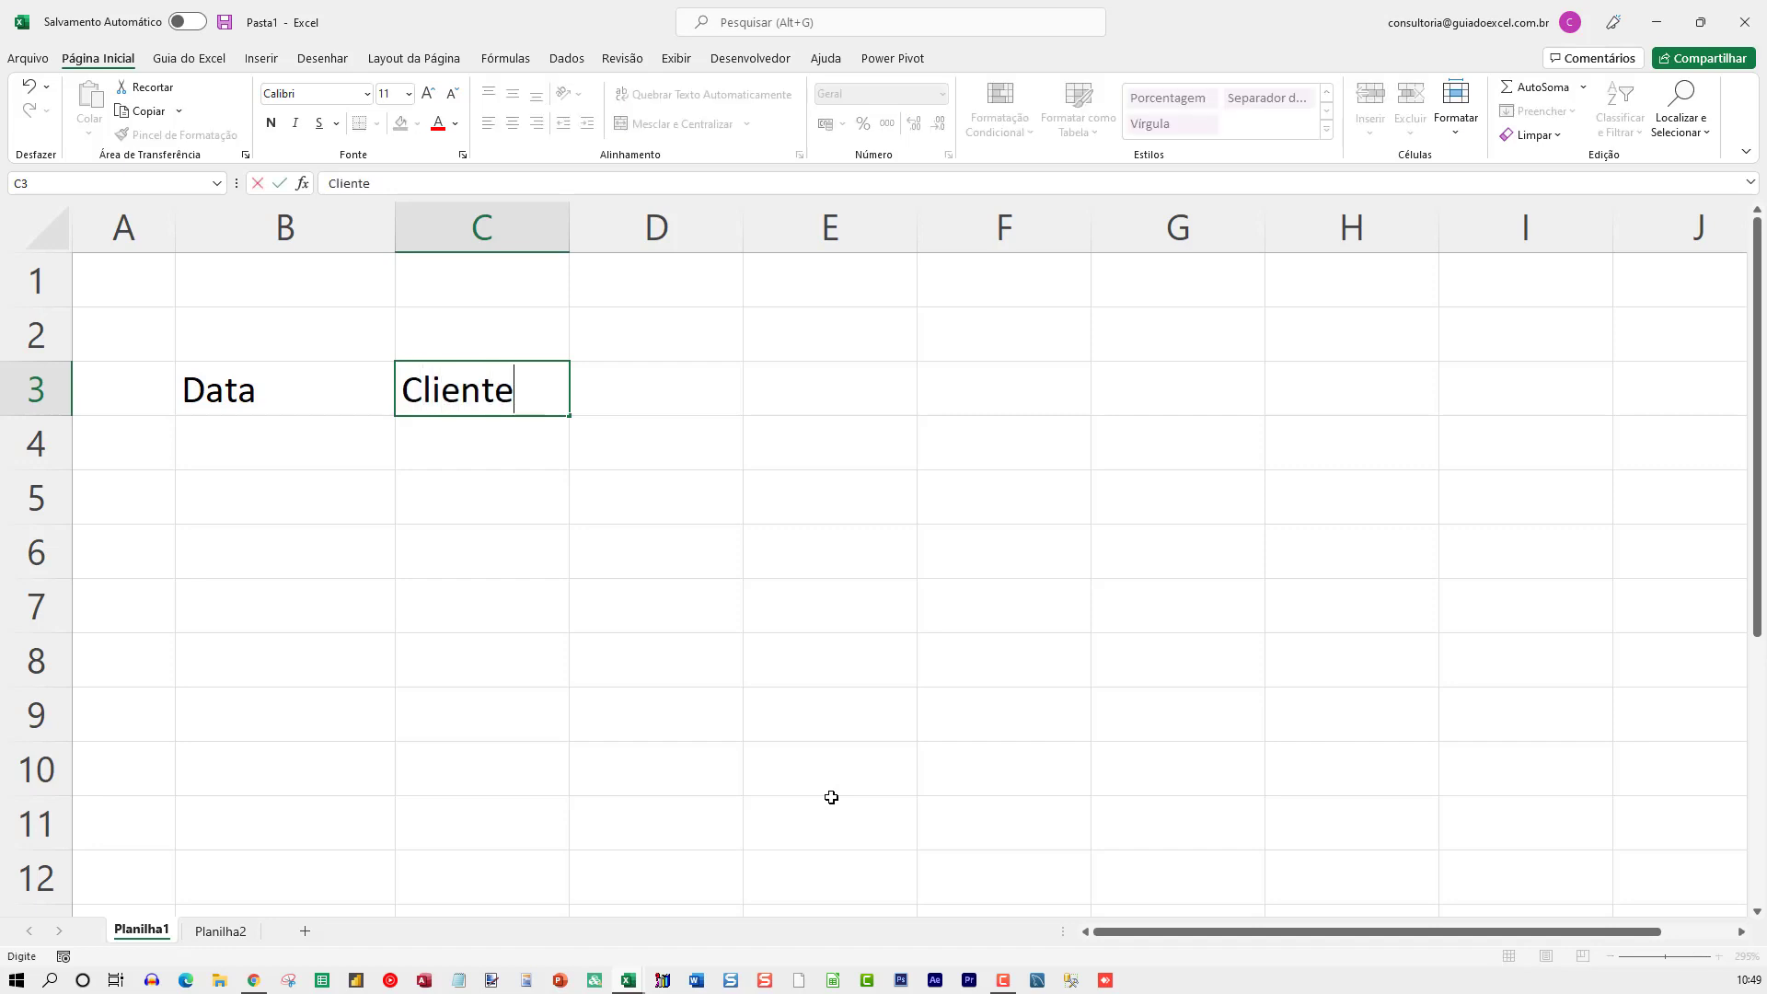
{"action": "key", "text": "Tab"}
{"action": "type", "text": "UF"}
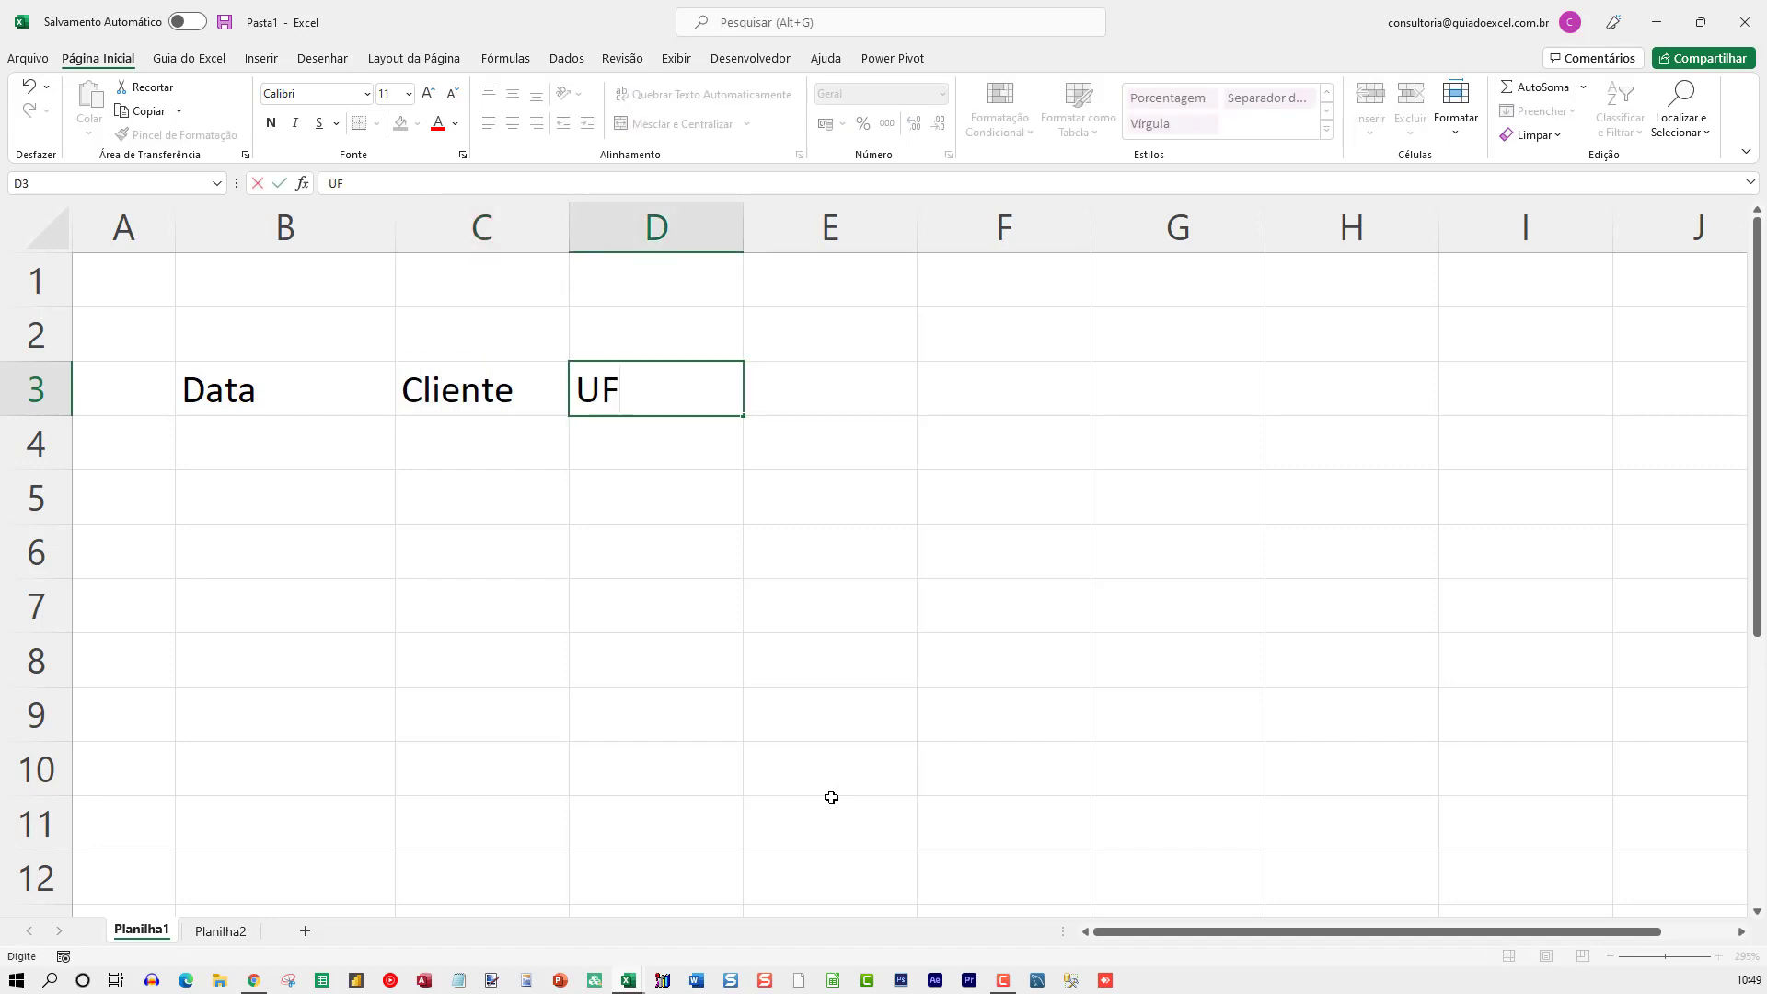
{"action": "key", "text": "Tab"}
{"action": "type", "text": "Ci"}
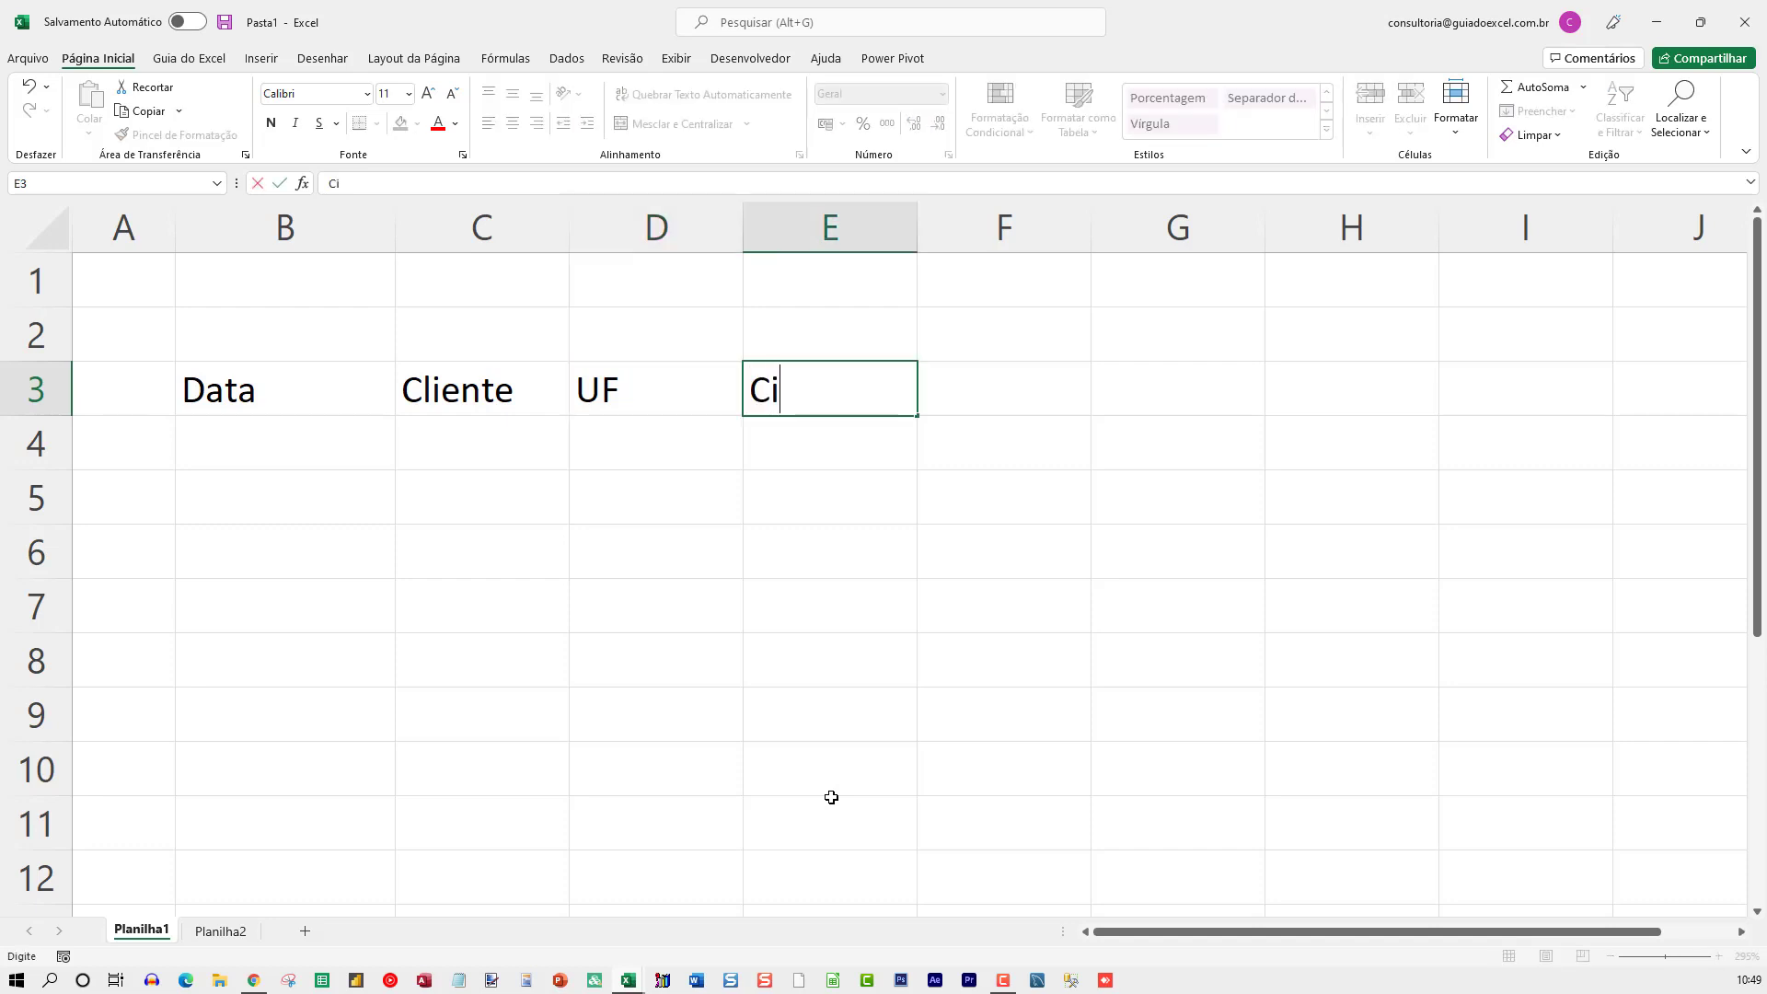
{"action": "type", "text": "dade"}
{"action": "key", "text": "Tab"}
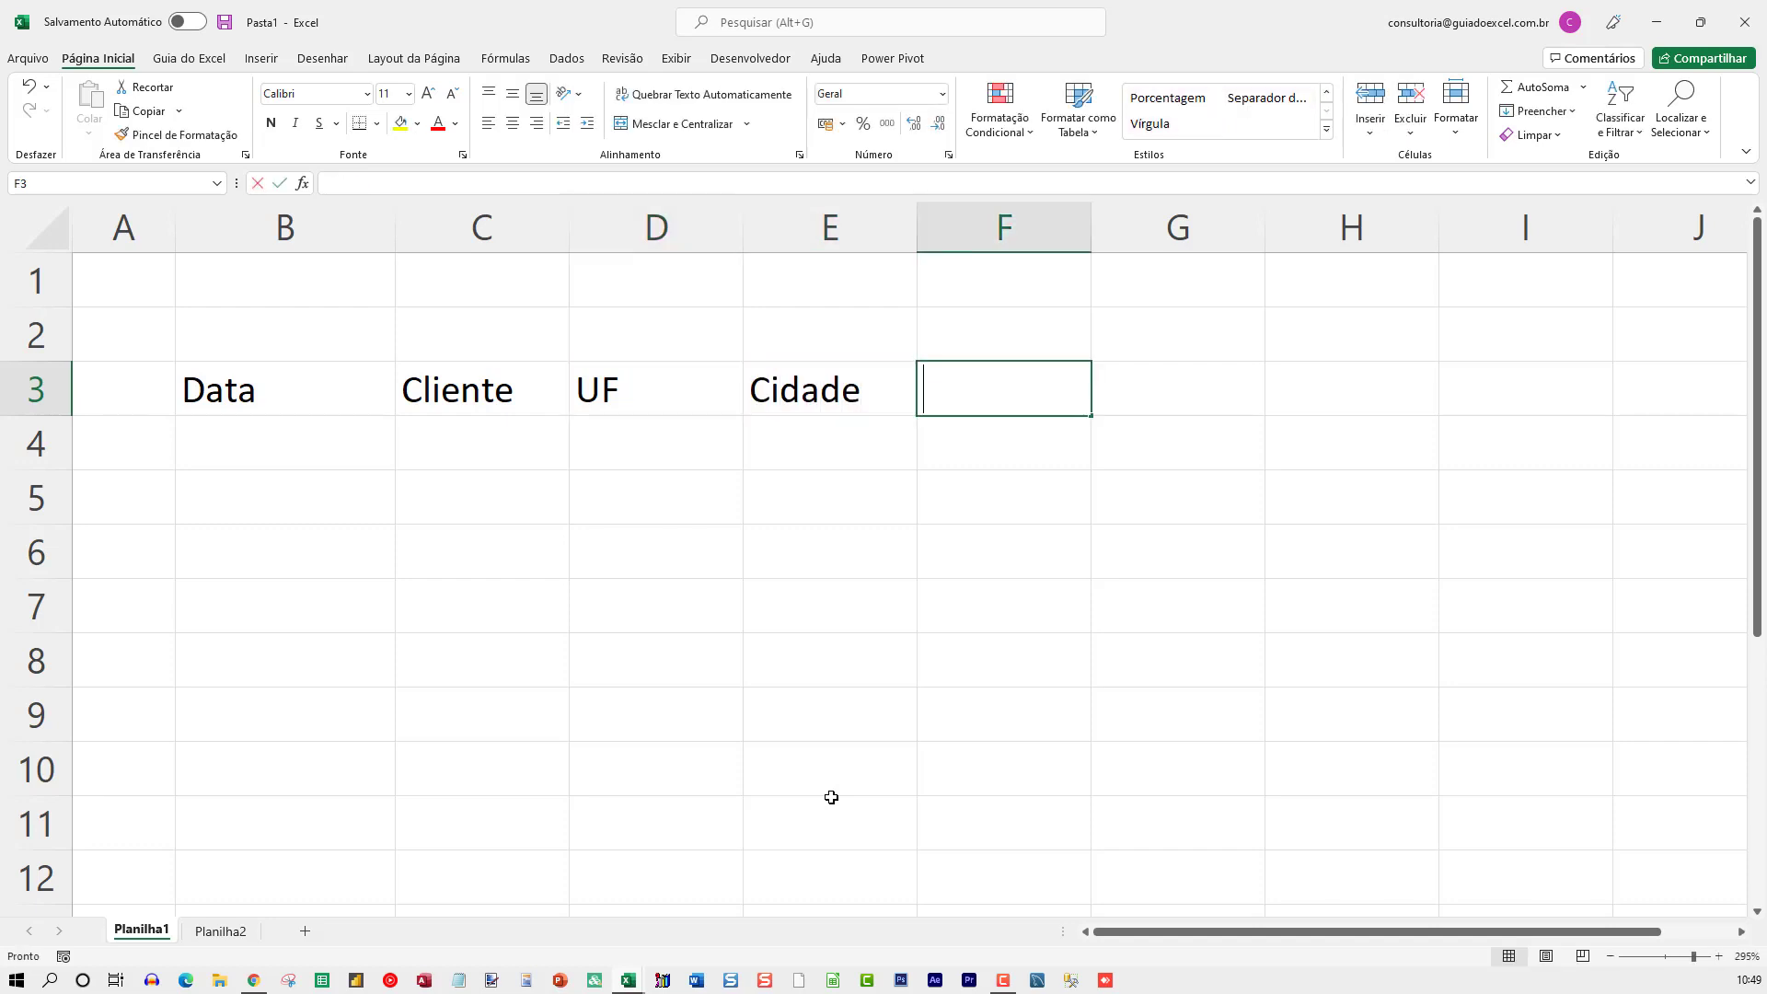
{"action": "type", "text": "Produto"}
{"action": "key", "text": "Tab"}
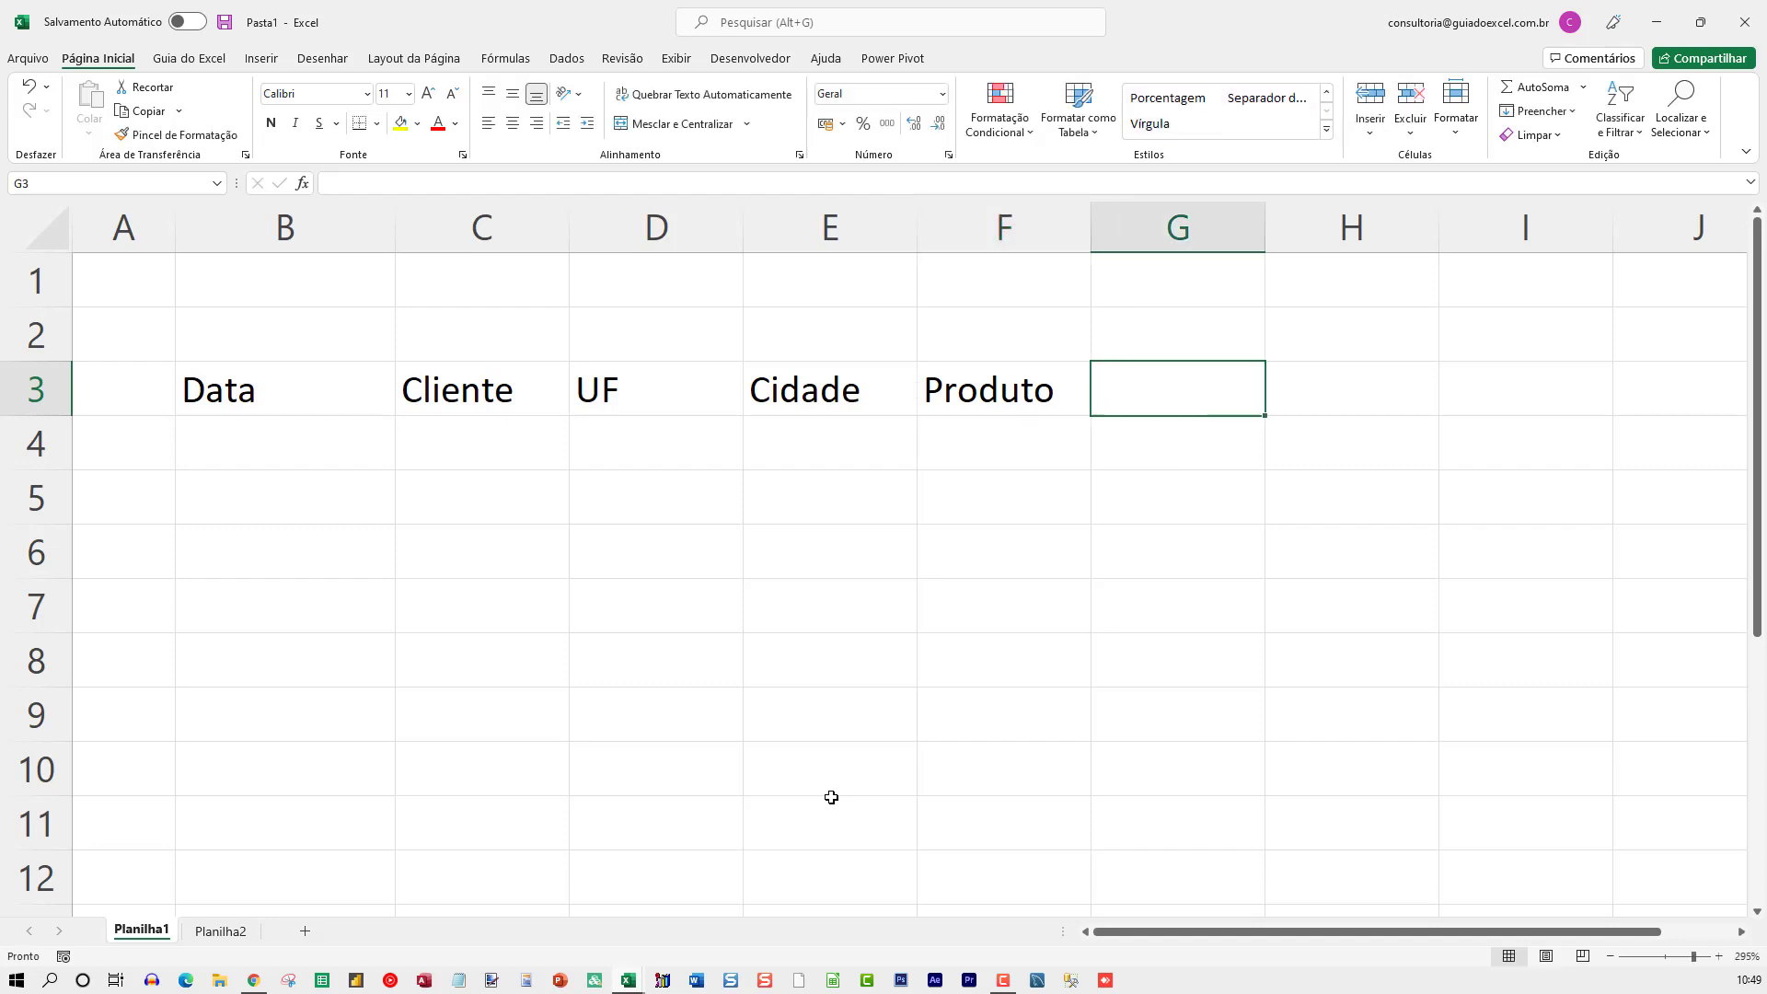
{"action": "type", "text": "Marca"}
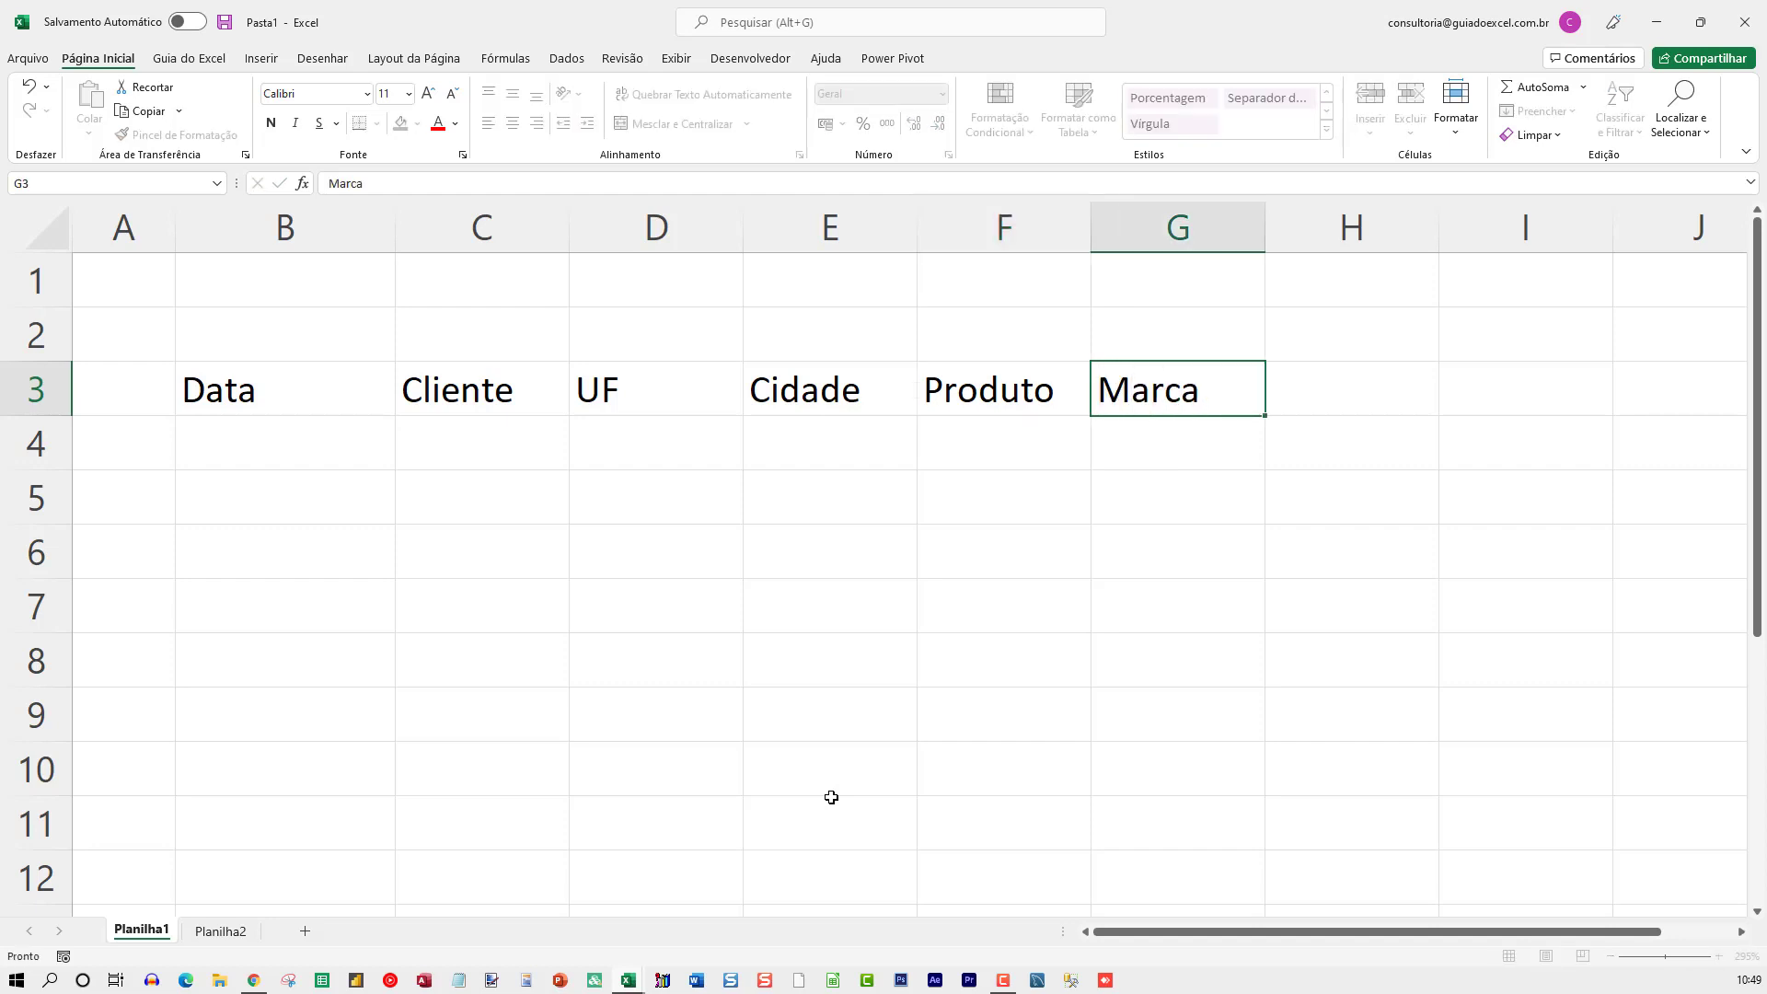
{"action": "key", "text": "Tab"}
{"action": "type", "text": "Qtde."}
{"action": "key", "text": "Return"}
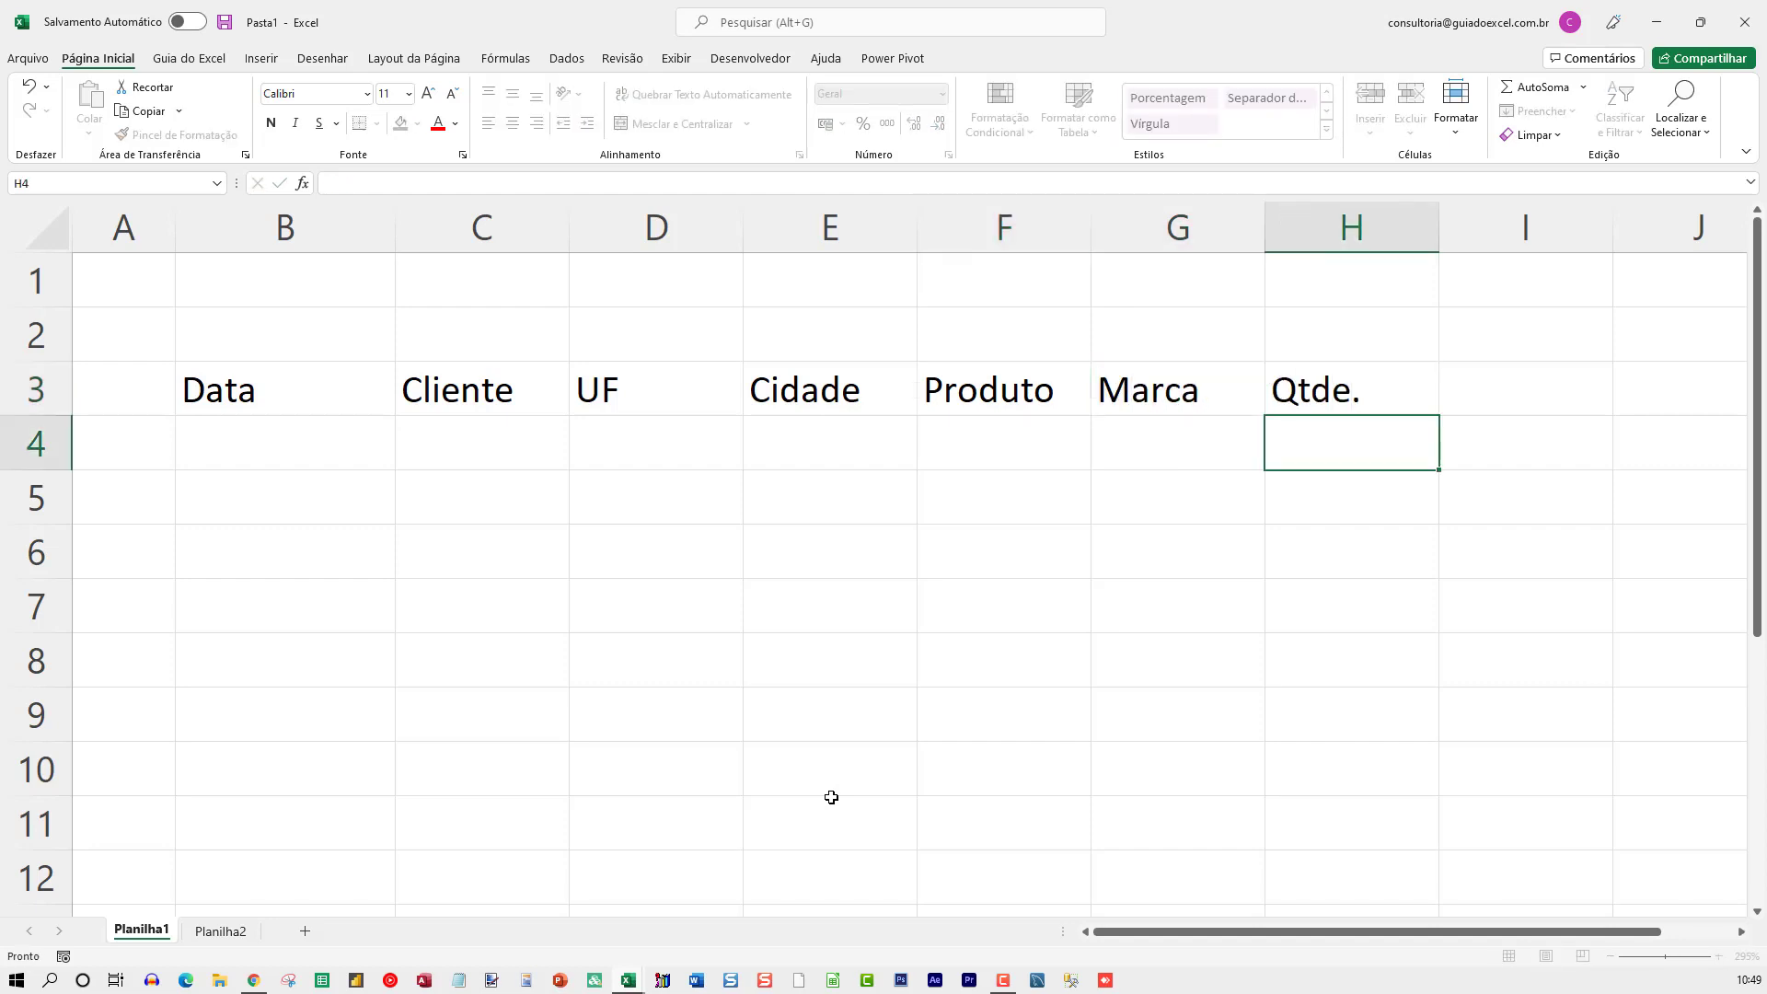
Add the headers Preço Unitário in I3 and Valor Bruto in J3.
{"action": "key", "text": "Up"}
{"action": "key", "text": "Right"}
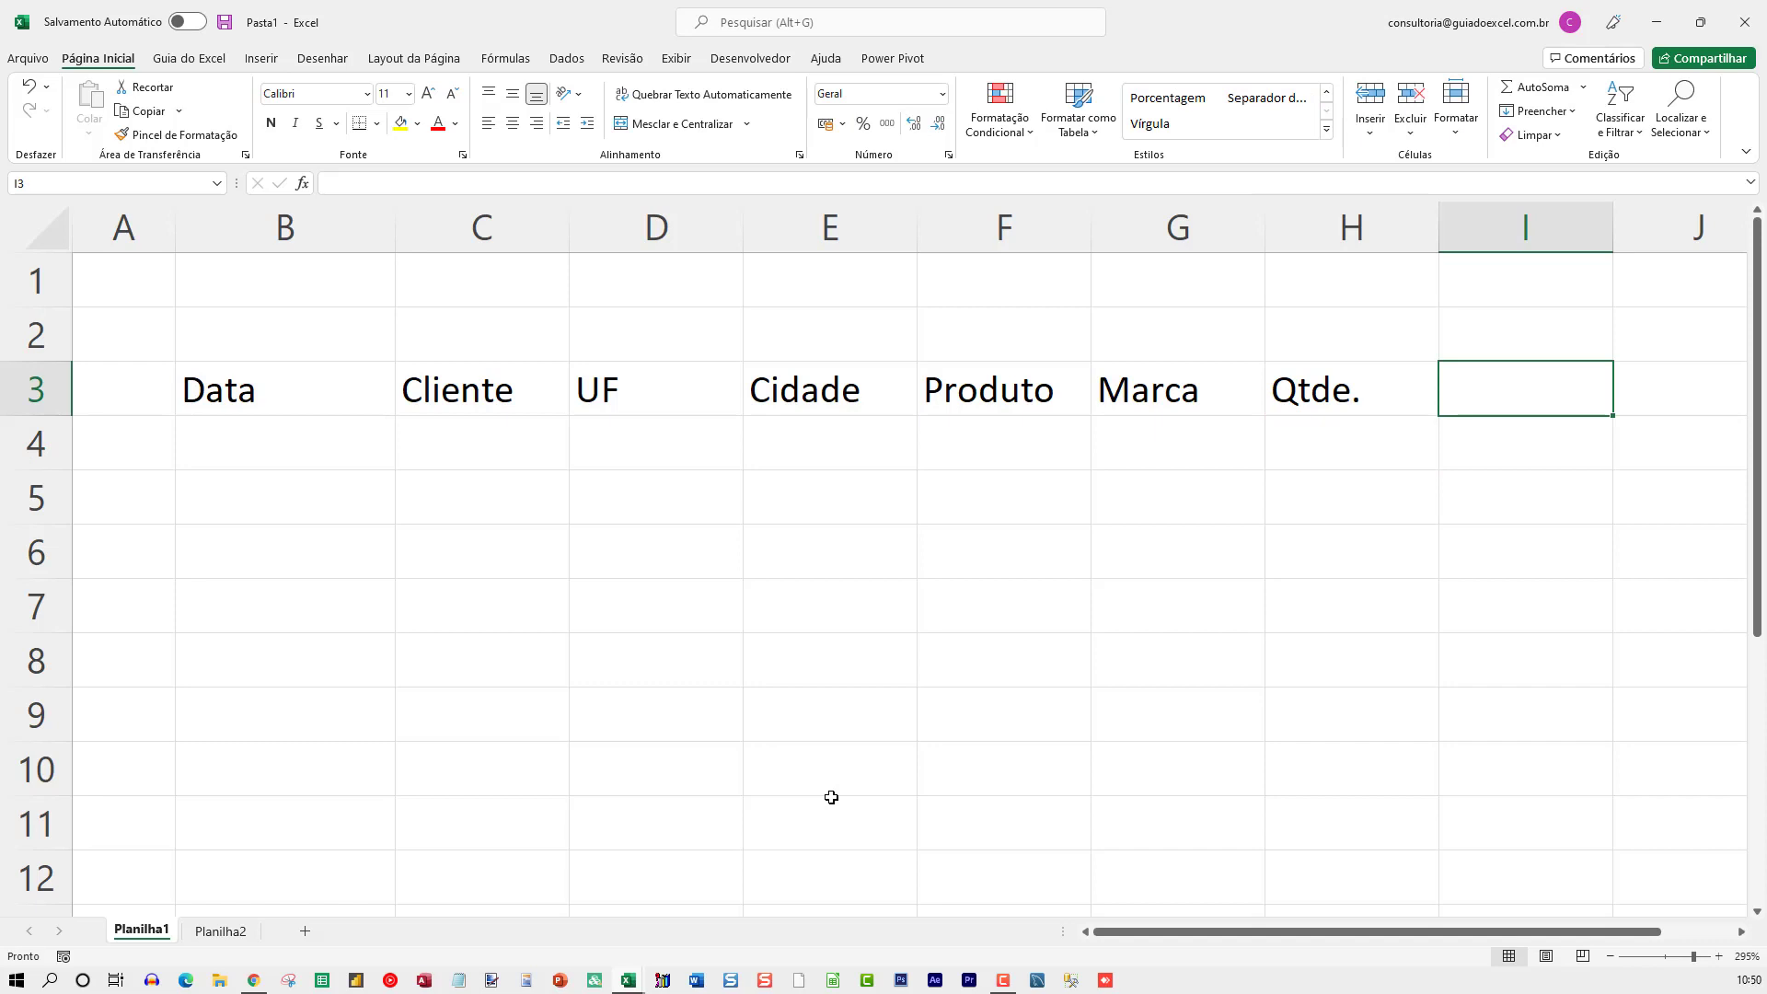
{"action": "type", "text": "Preço"}
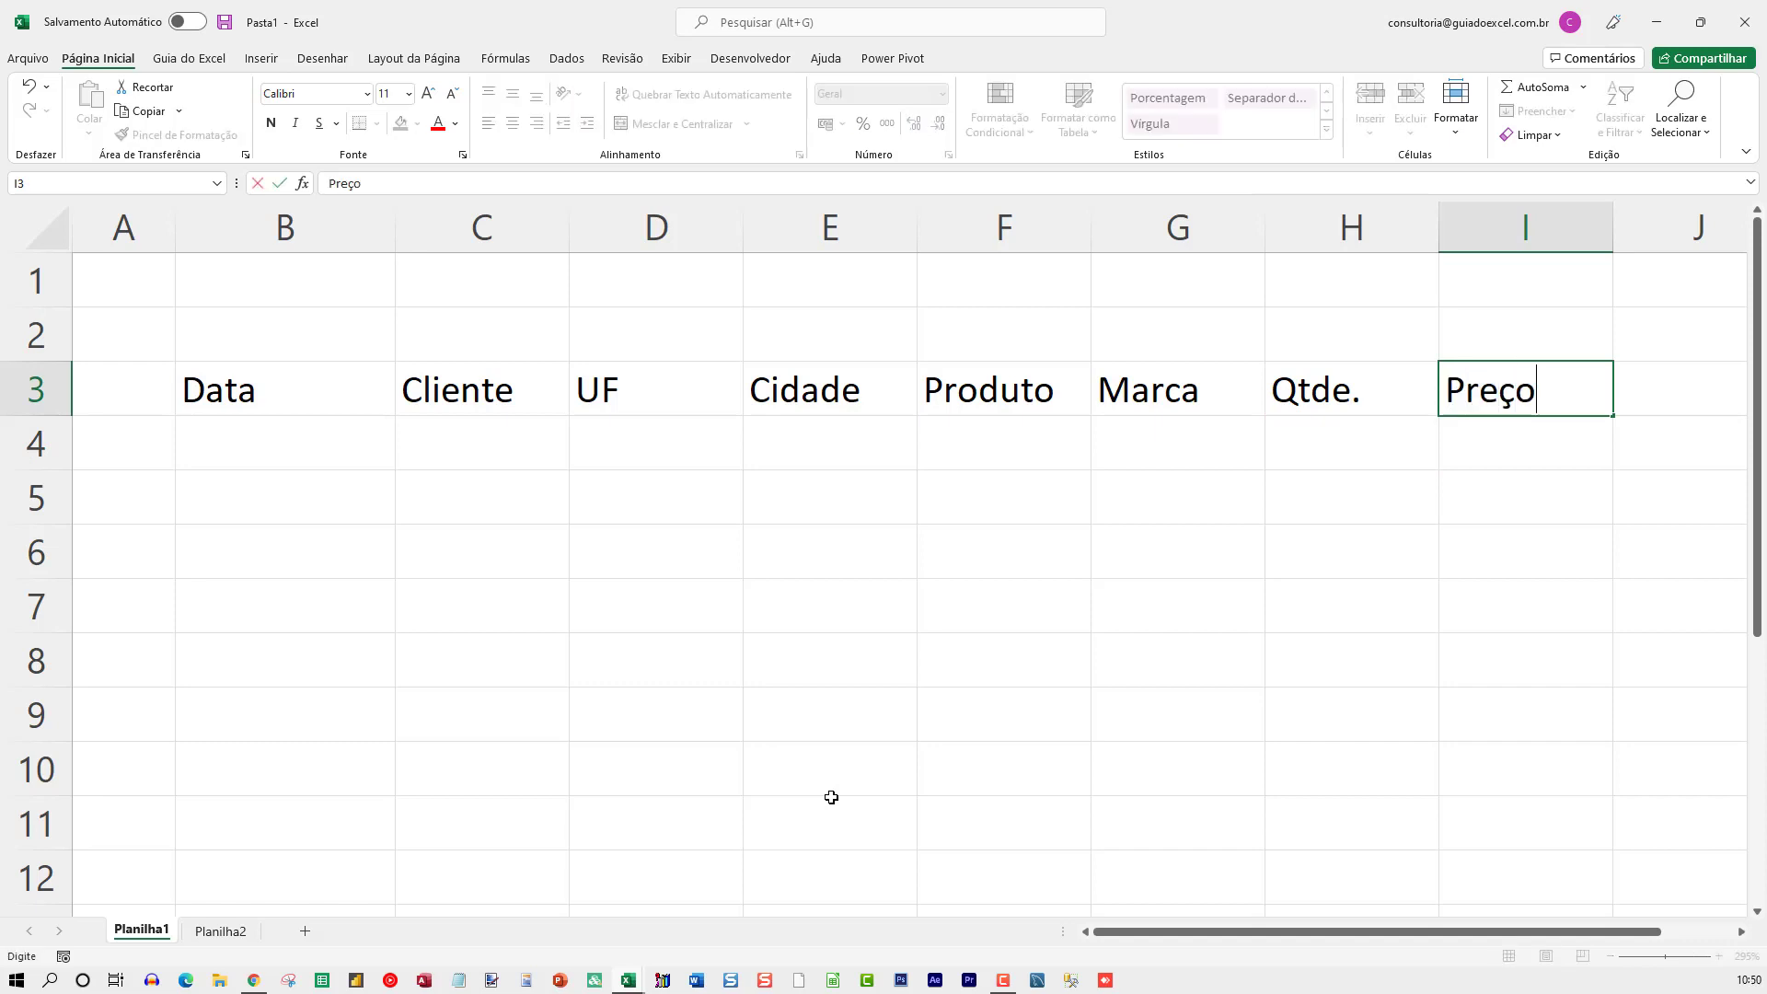
{"action": "type", "text": " Unitário"}
{"action": "key", "text": "Return"}
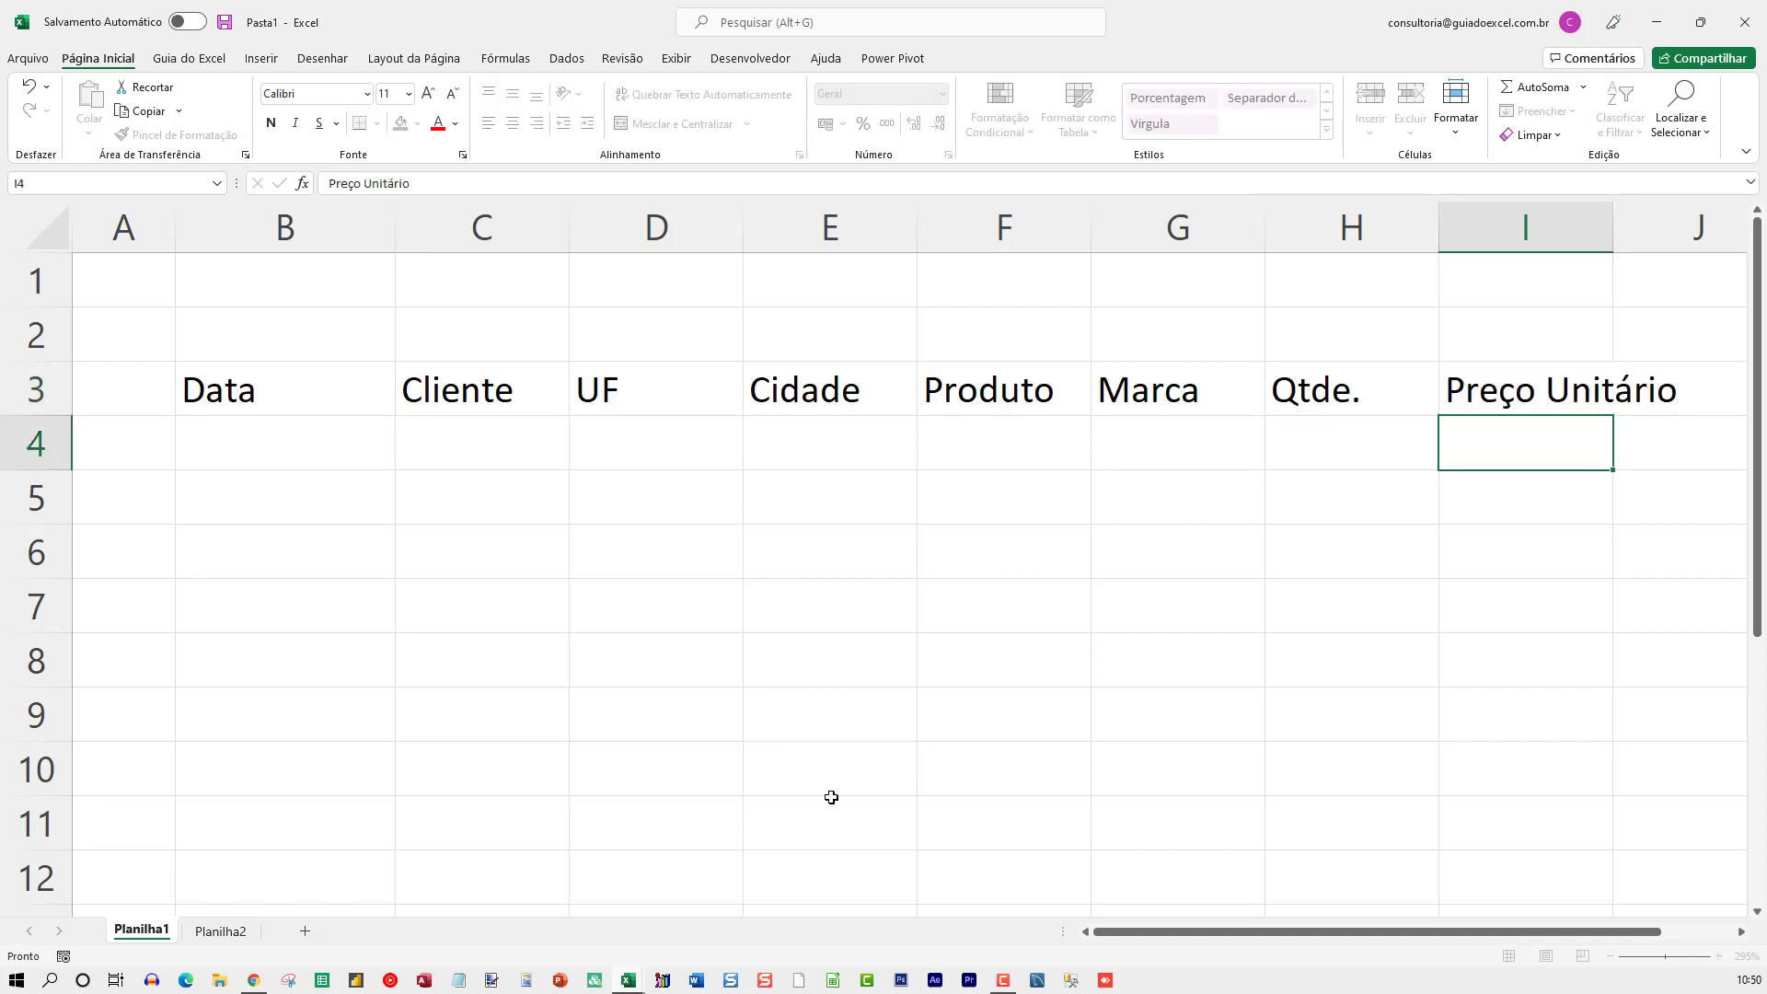
{"action": "key", "text": "Up"}
{"action": "key", "text": "Right"}
{"action": "key", "text": "Right"}
{"action": "key", "text": "Right"}
{"action": "key", "text": "Left"}
{"action": "key", "text": "Left"}
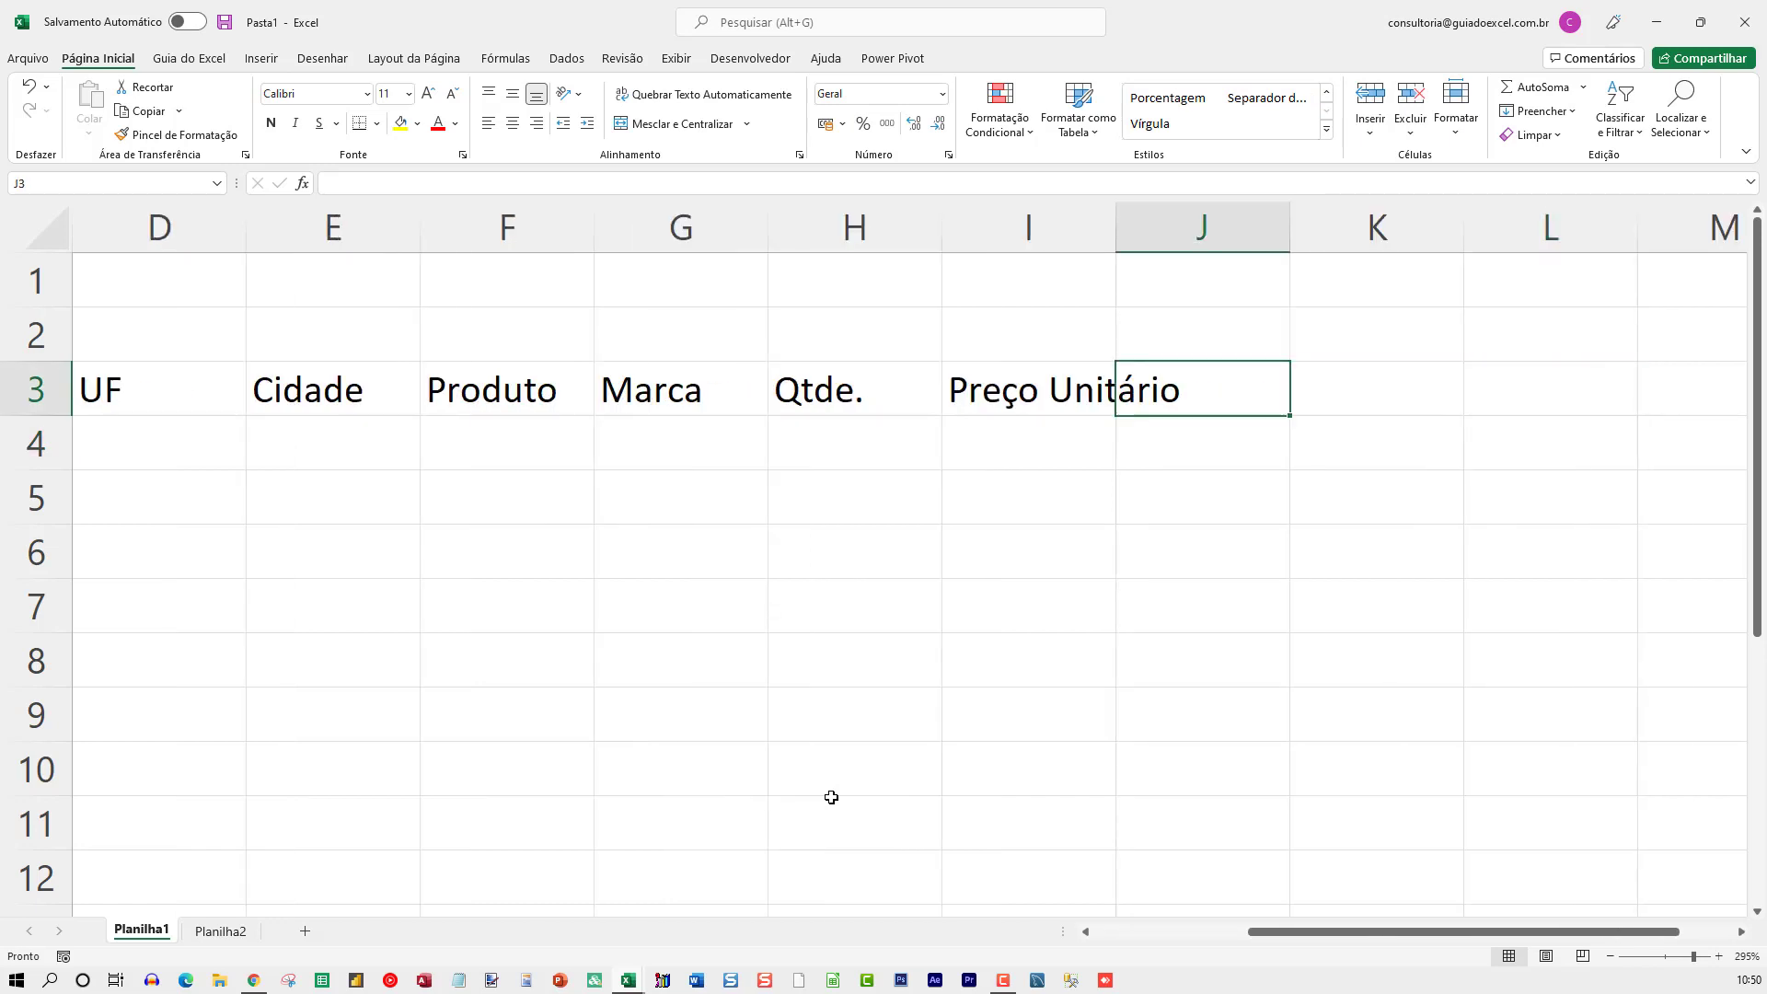
{"action": "type", "text": "Valor B"}
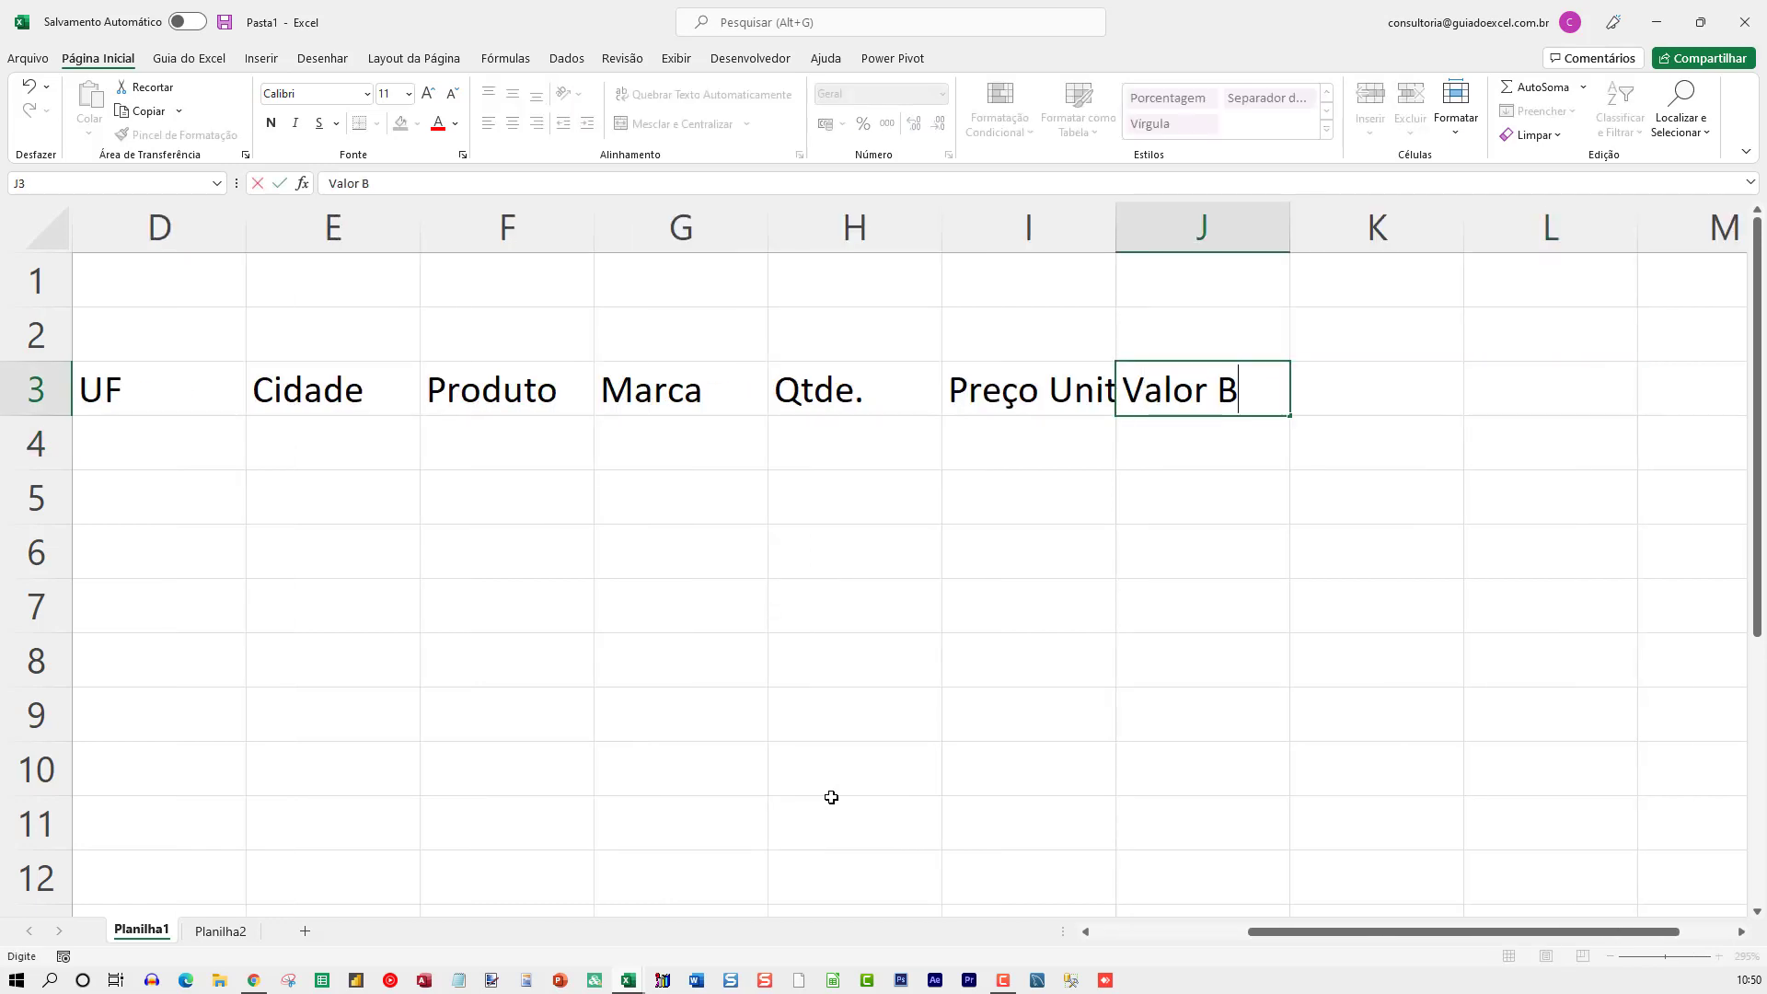
{"action": "type", "text": "ruto"}
{"action": "key", "text": "Return"}
Add %Desconto in K3 and Valor Desconto in L3, correcting the misspelling.
{"action": "key", "text": "Right"}
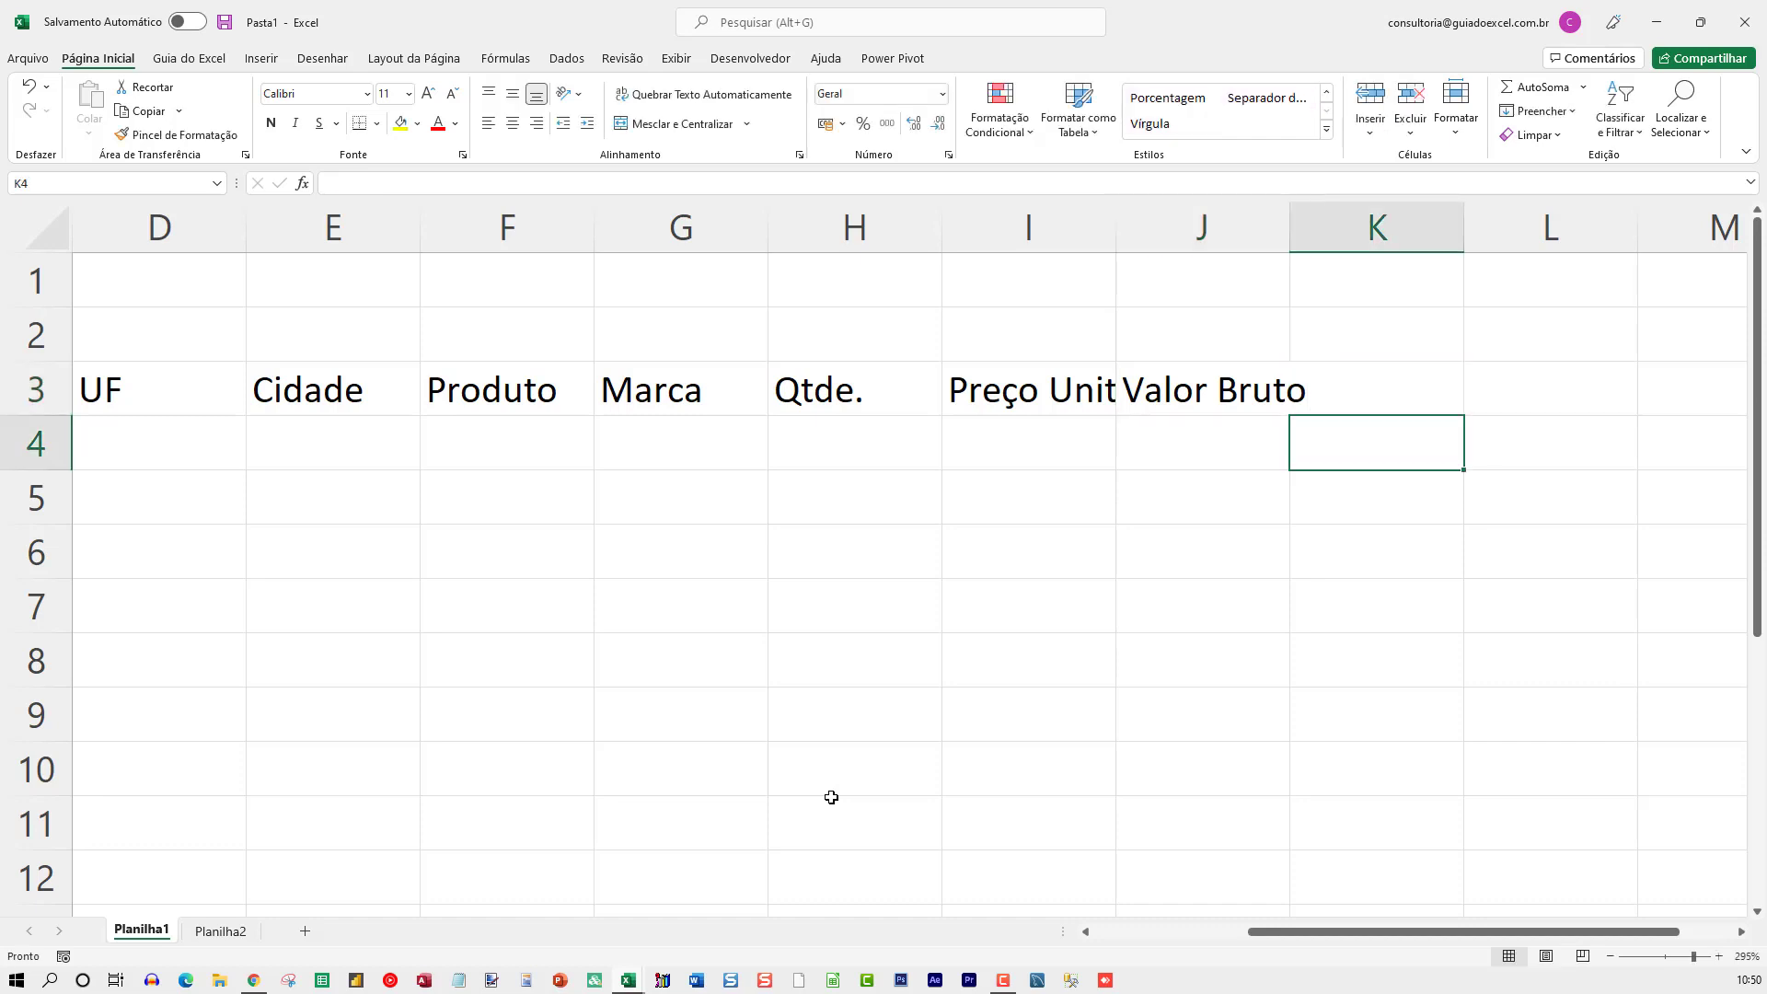
{"action": "key", "text": "Up"}
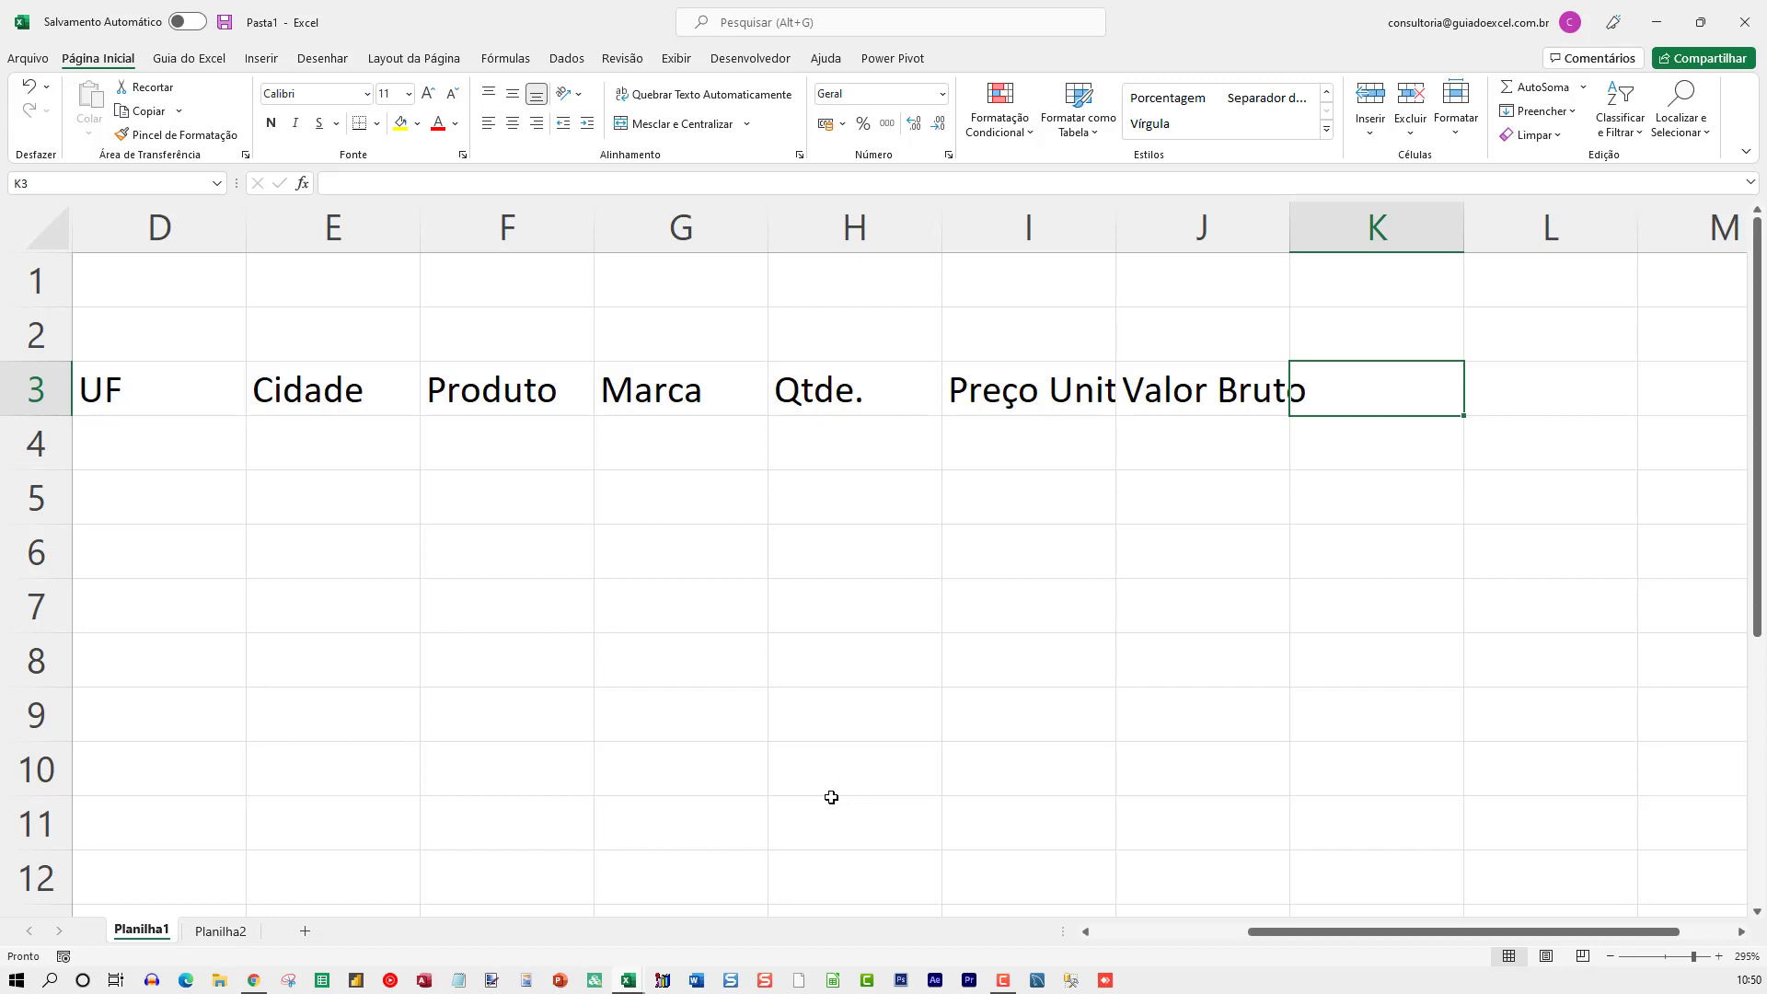
{"action": "type", "text": "%Desc"}
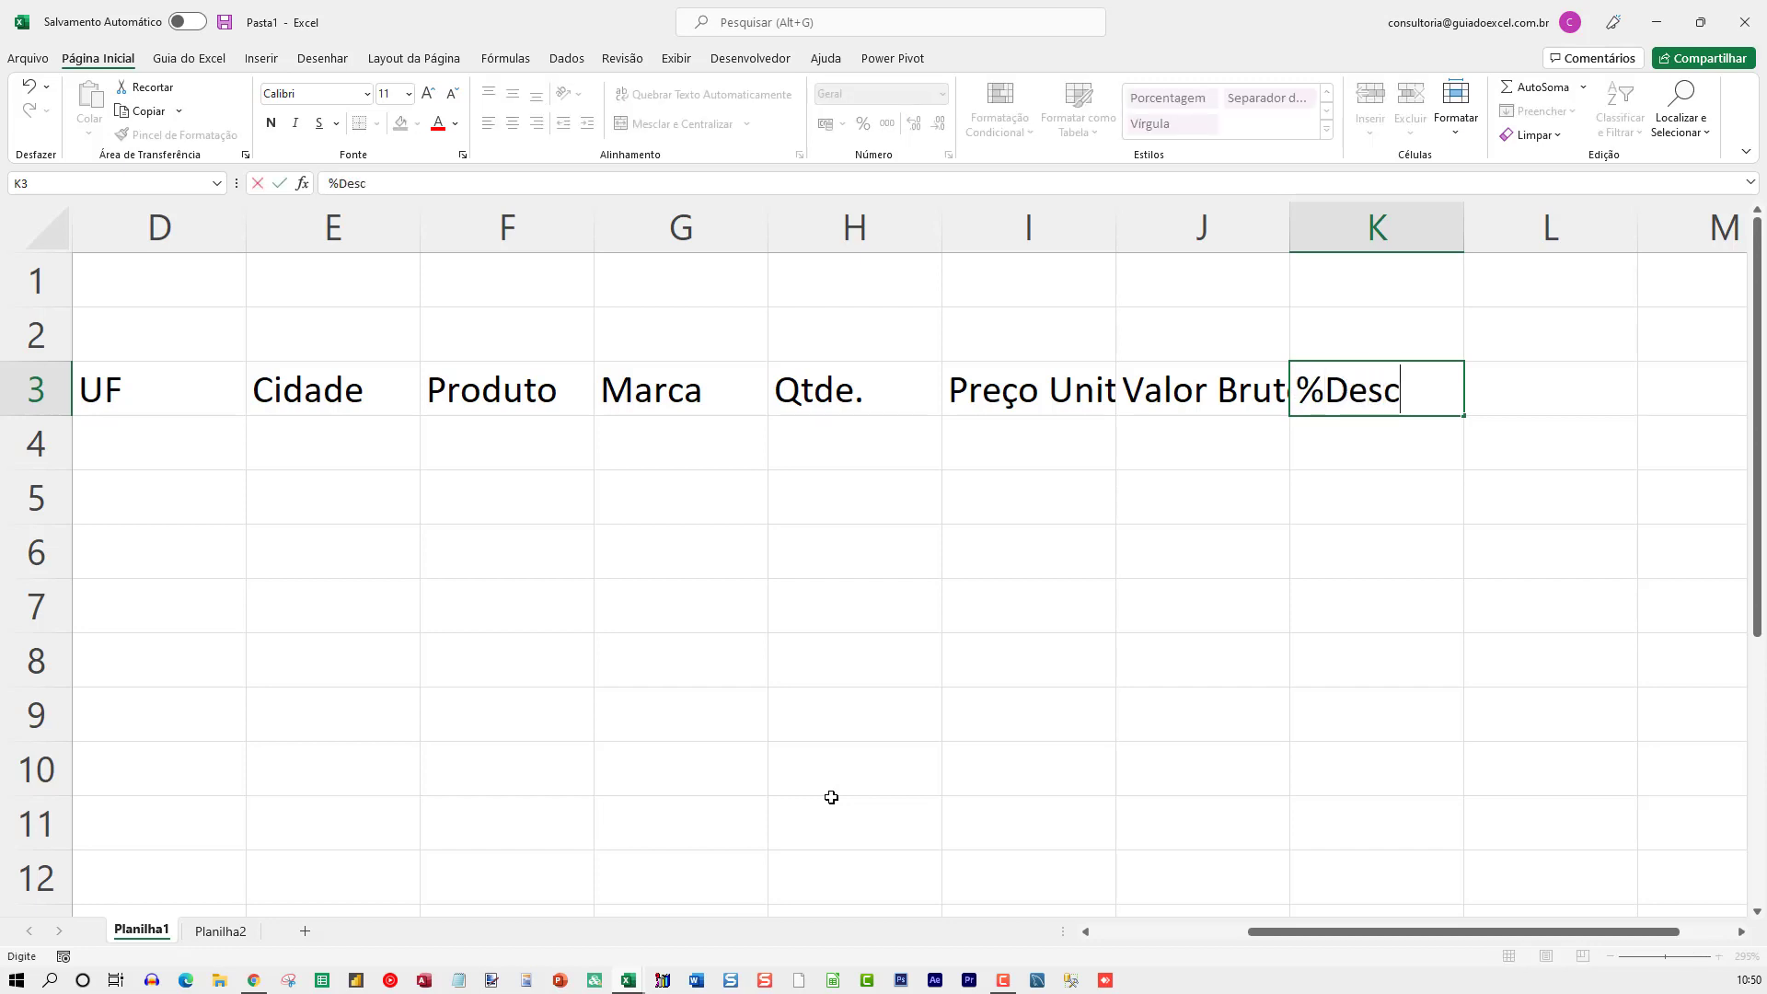
{"action": "type", "text": "onto"}
{"action": "key", "text": "Tab"}
{"action": "type", "text": "Va"}
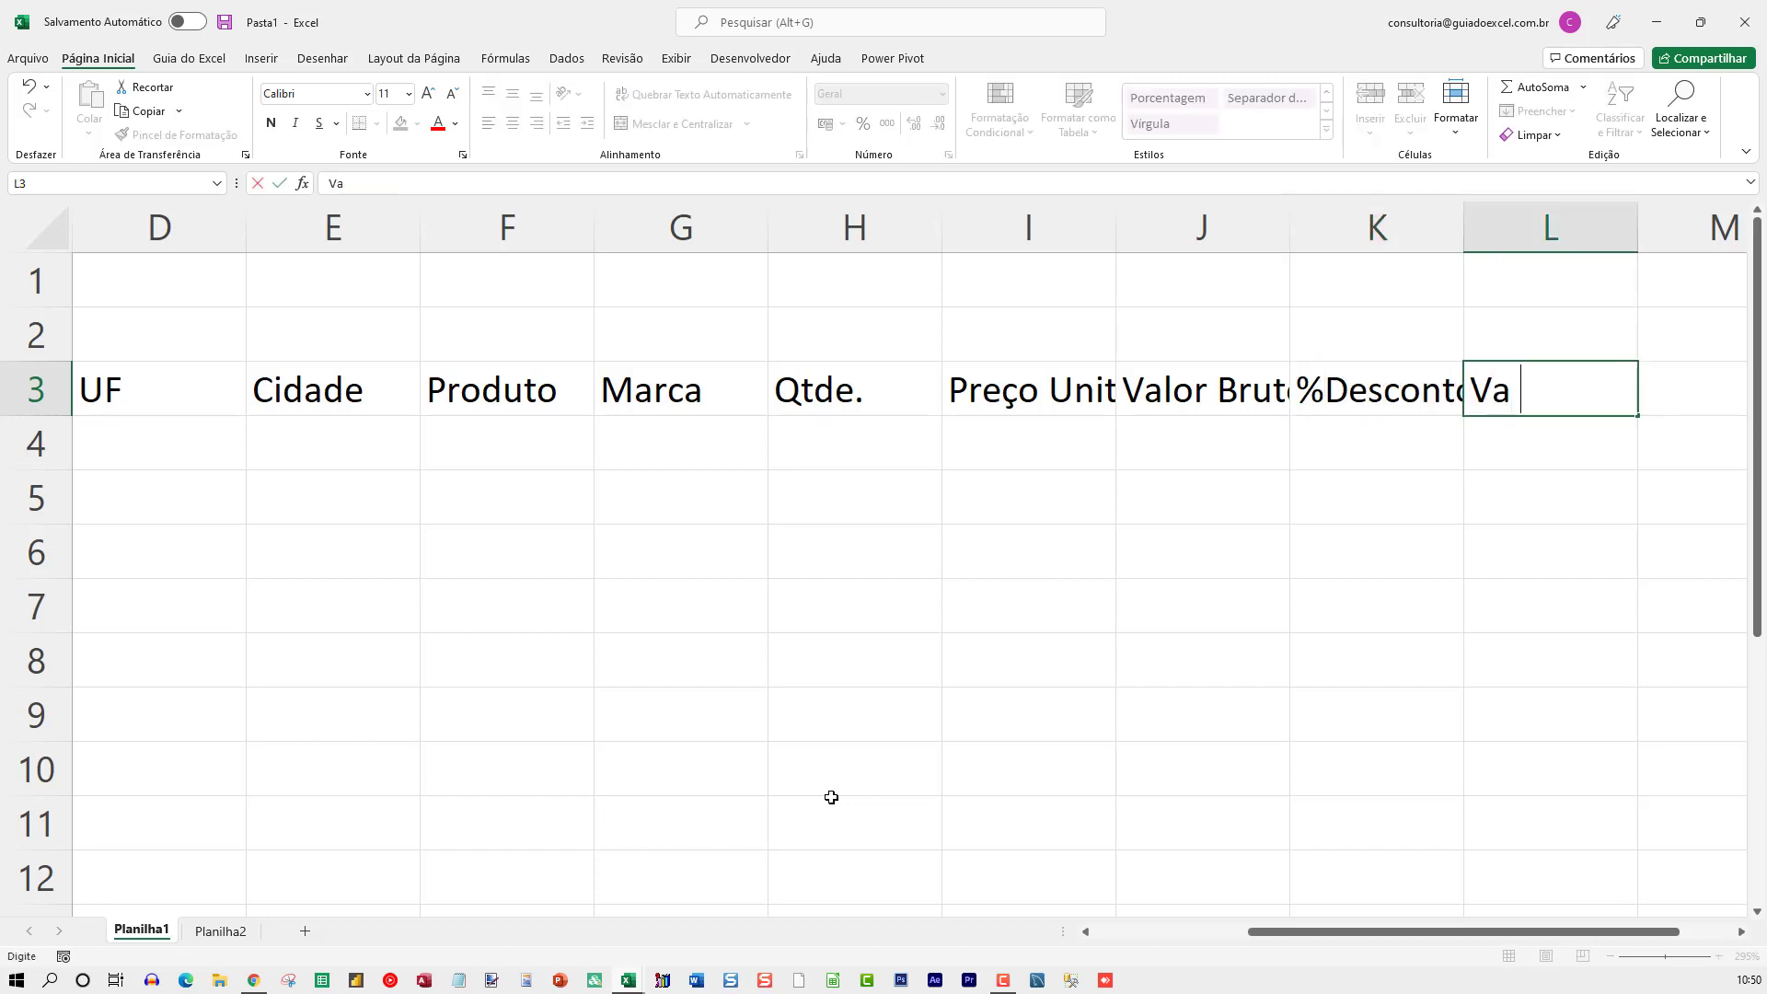
{"action": "type", "text": "lor Desoncot"}
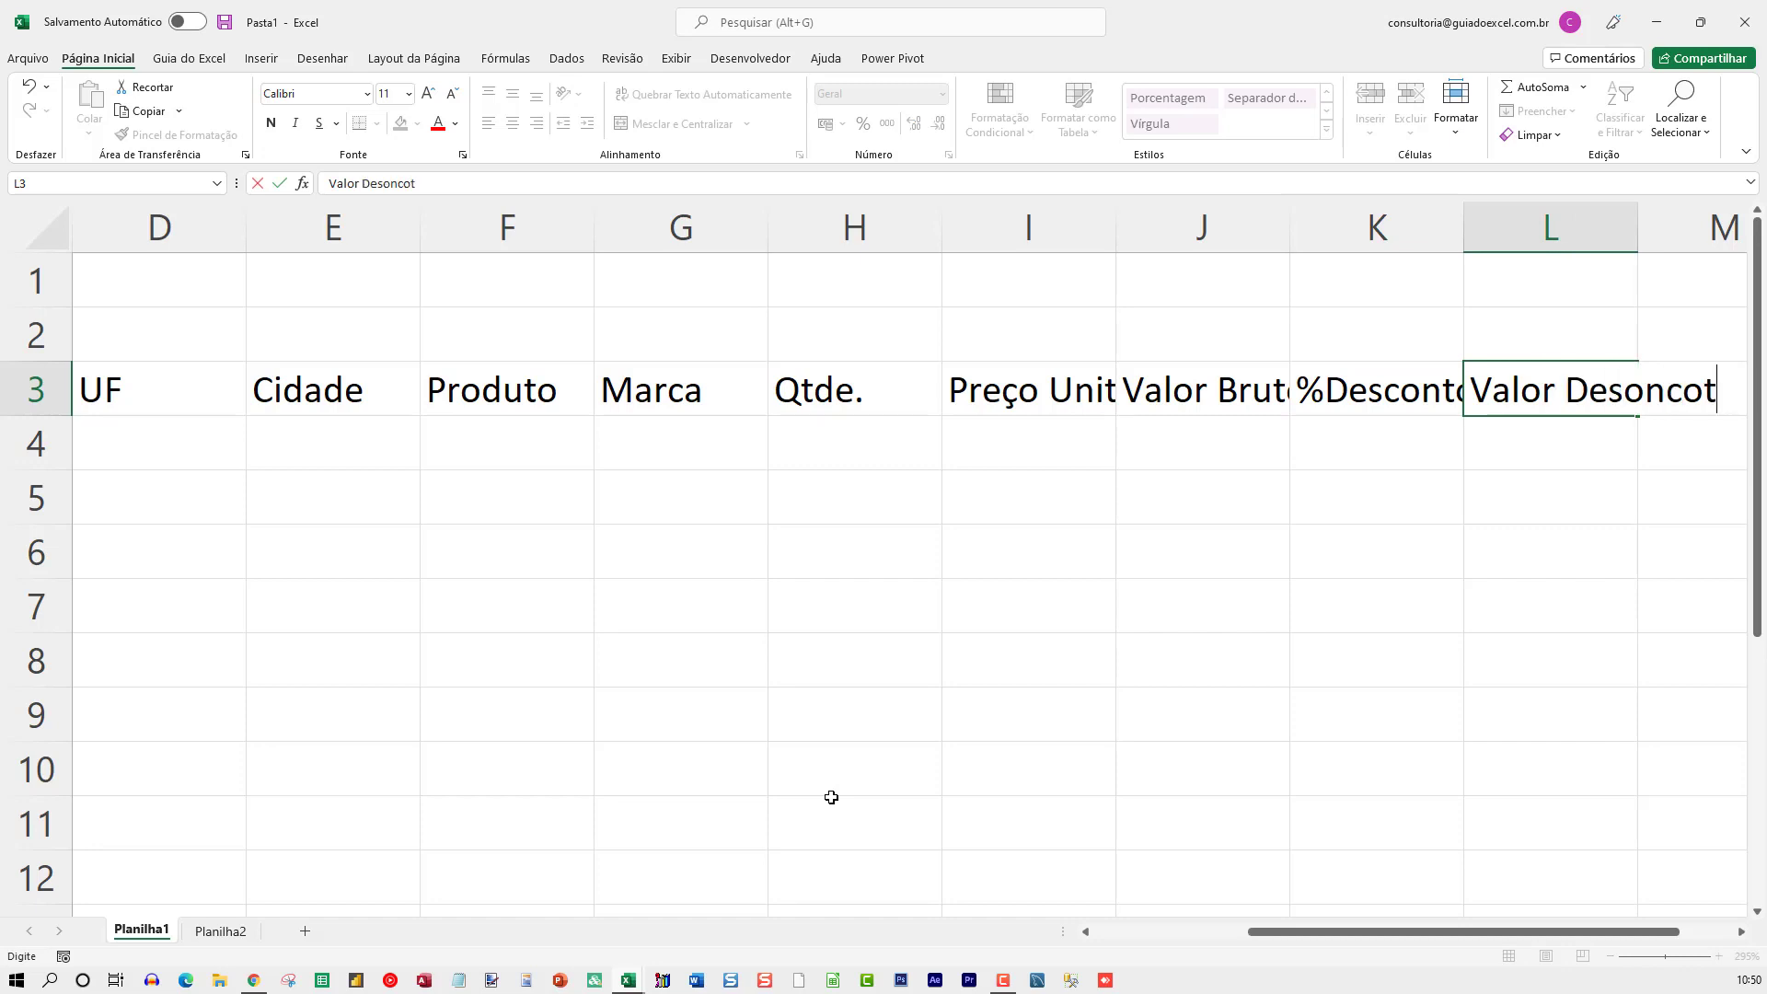
{"action": "key", "text": "BackSpace"}
{"action": "key", "text": "BackSpace"}
{"action": "key", "text": "BackSpace"}
{"action": "key", "text": "BackSpace"}
{"action": "key", "text": "BackSpace"}
{"action": "type", "text": "conto"}
{"action": "key", "text": "ctrl+Return"}
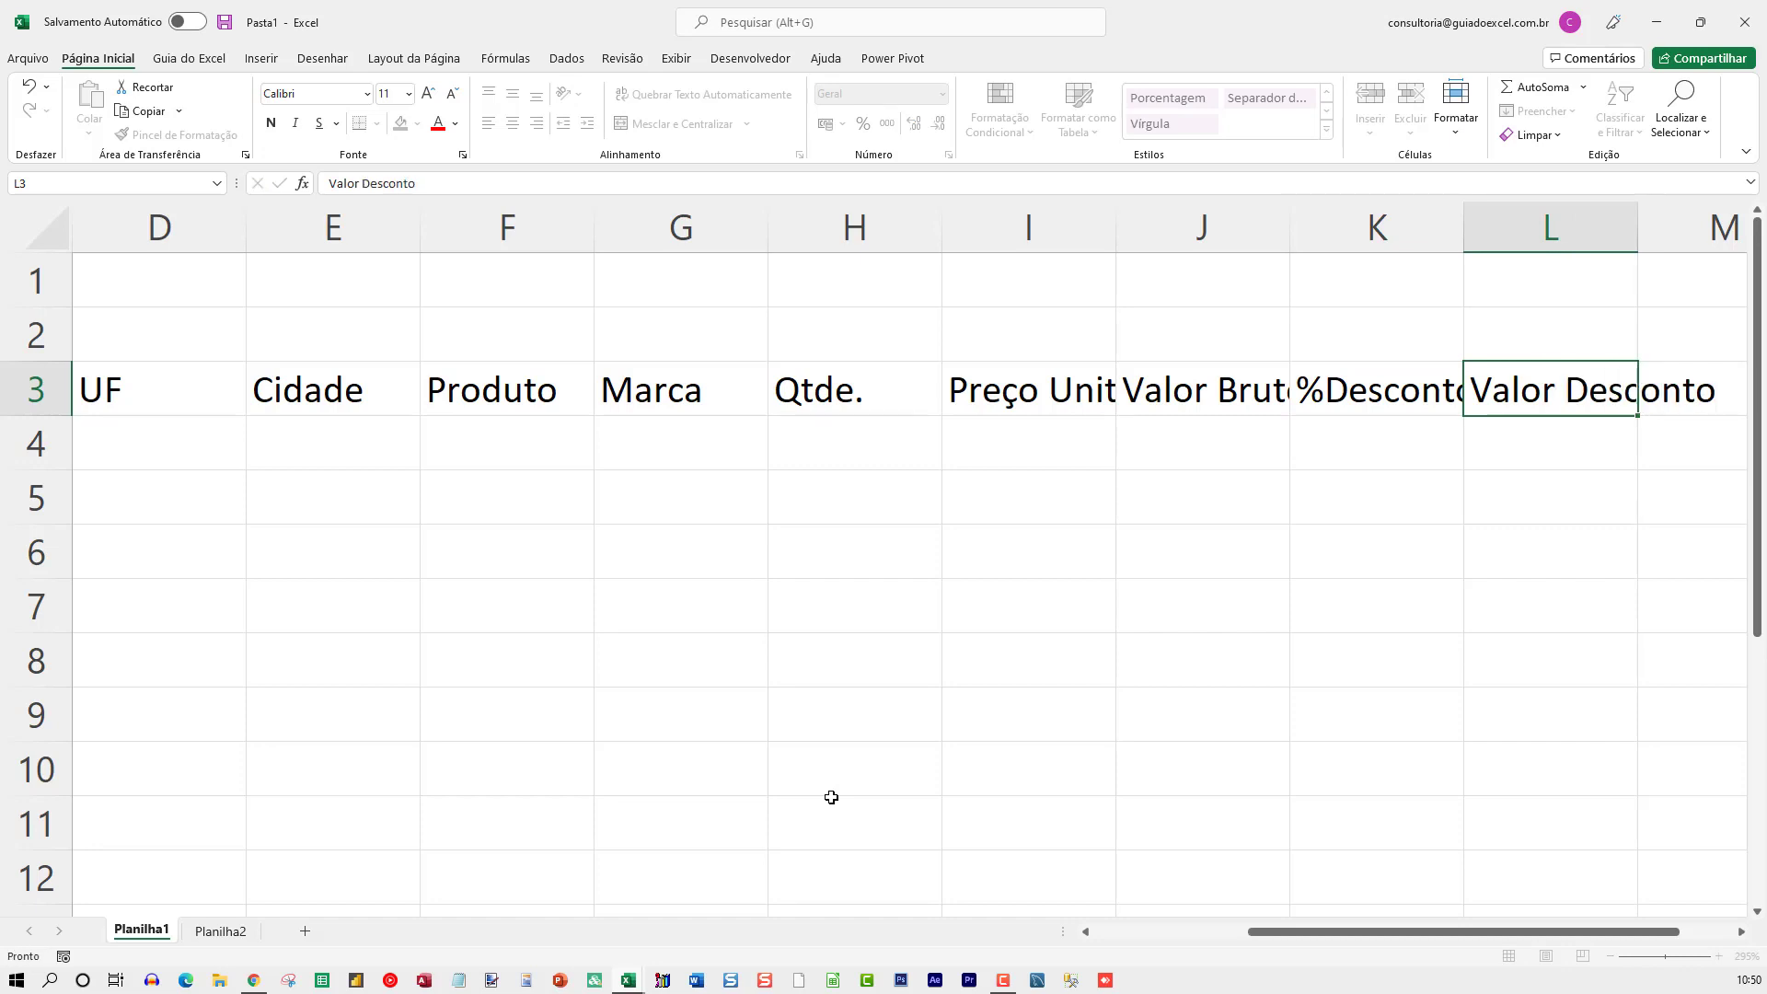
{"action": "key", "text": "Return"}
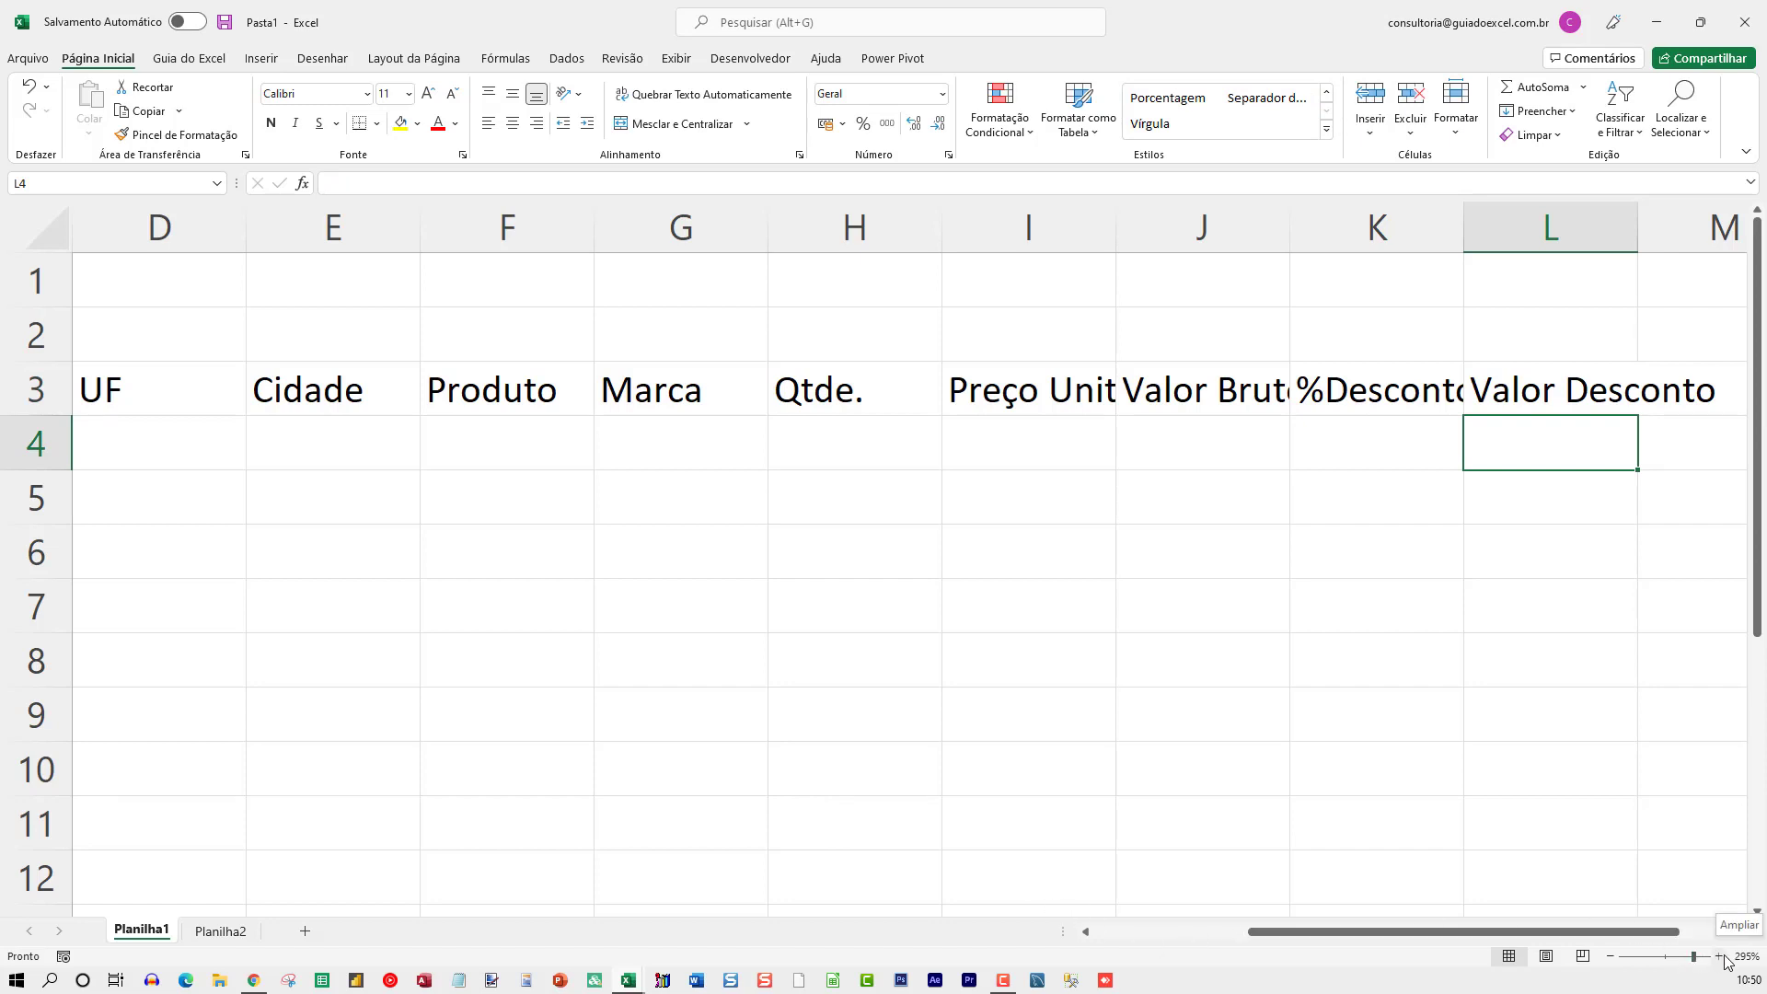
Zoom the sheet out to about 190% so columns A through L are visible.
{"action": "left_click", "coordinate": [1613, 959]}
{"action": "left_click", "coordinate": [1613, 958]}
{"action": "left_click", "coordinate": [1613, 958]}
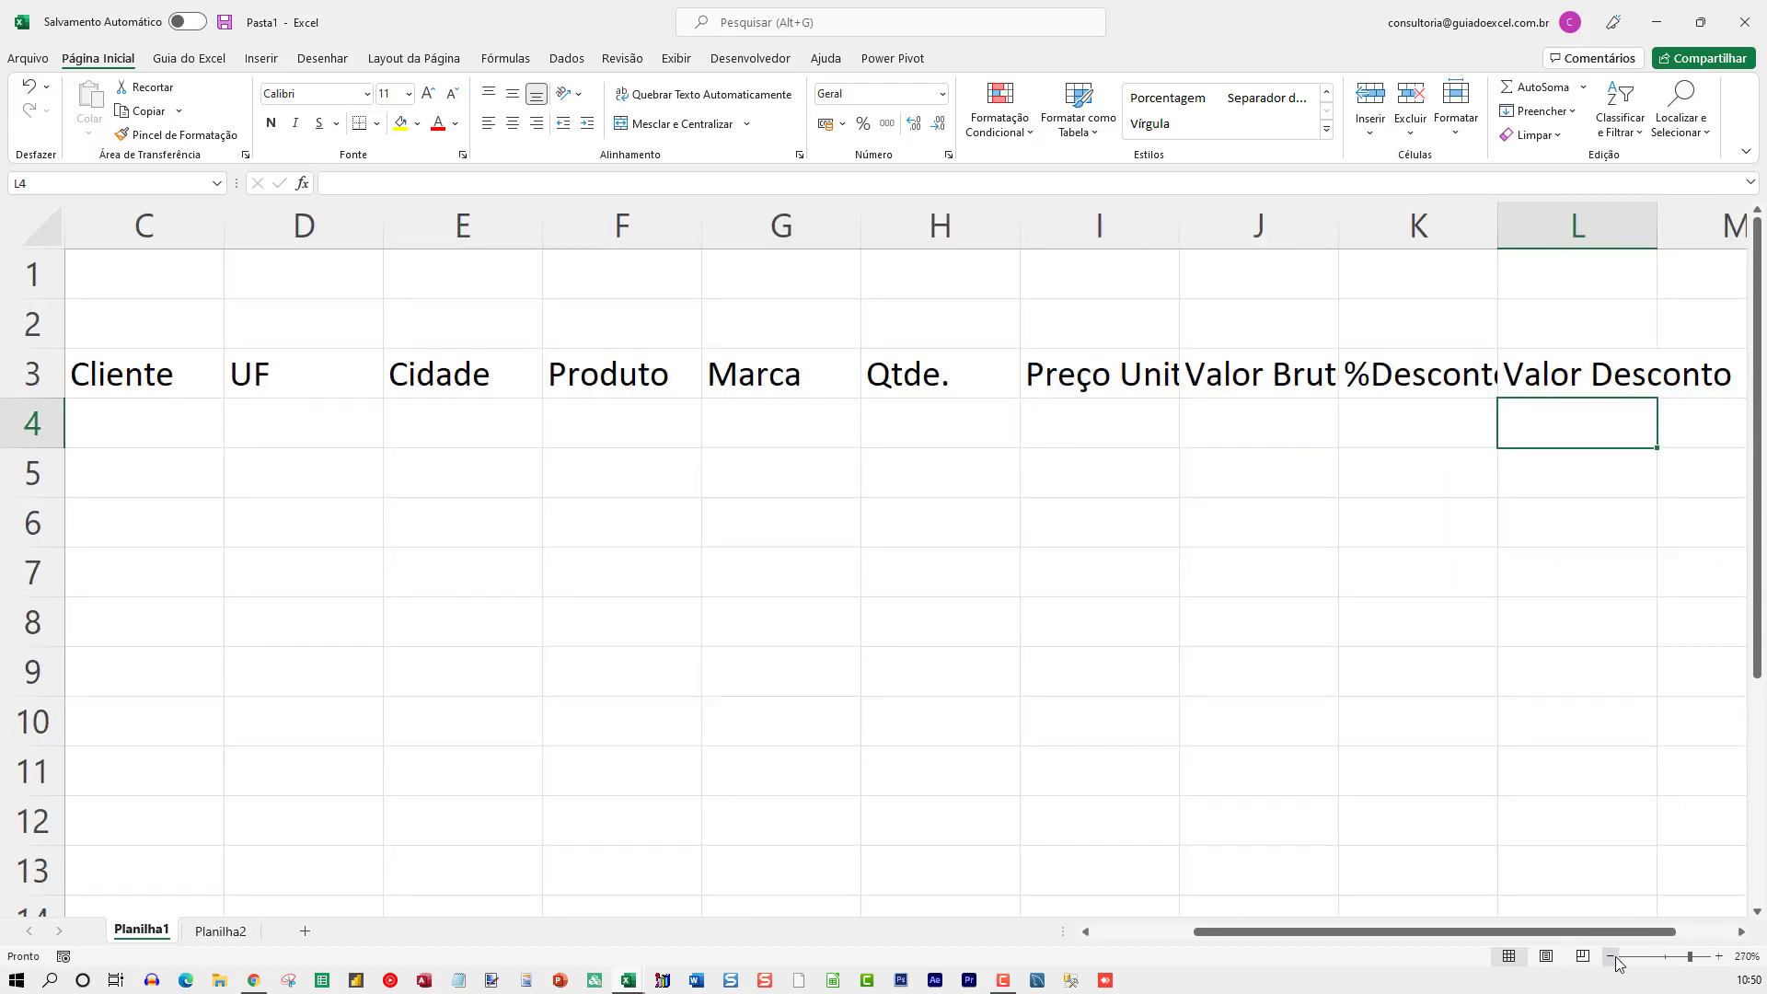
{"action": "left_click", "coordinate": [1613, 958]}
{"action": "left_click", "coordinate": [1613, 958]}
{"action": "left_click", "coordinate": [1613, 958]}
{"action": "left_click", "coordinate": [1613, 958]}
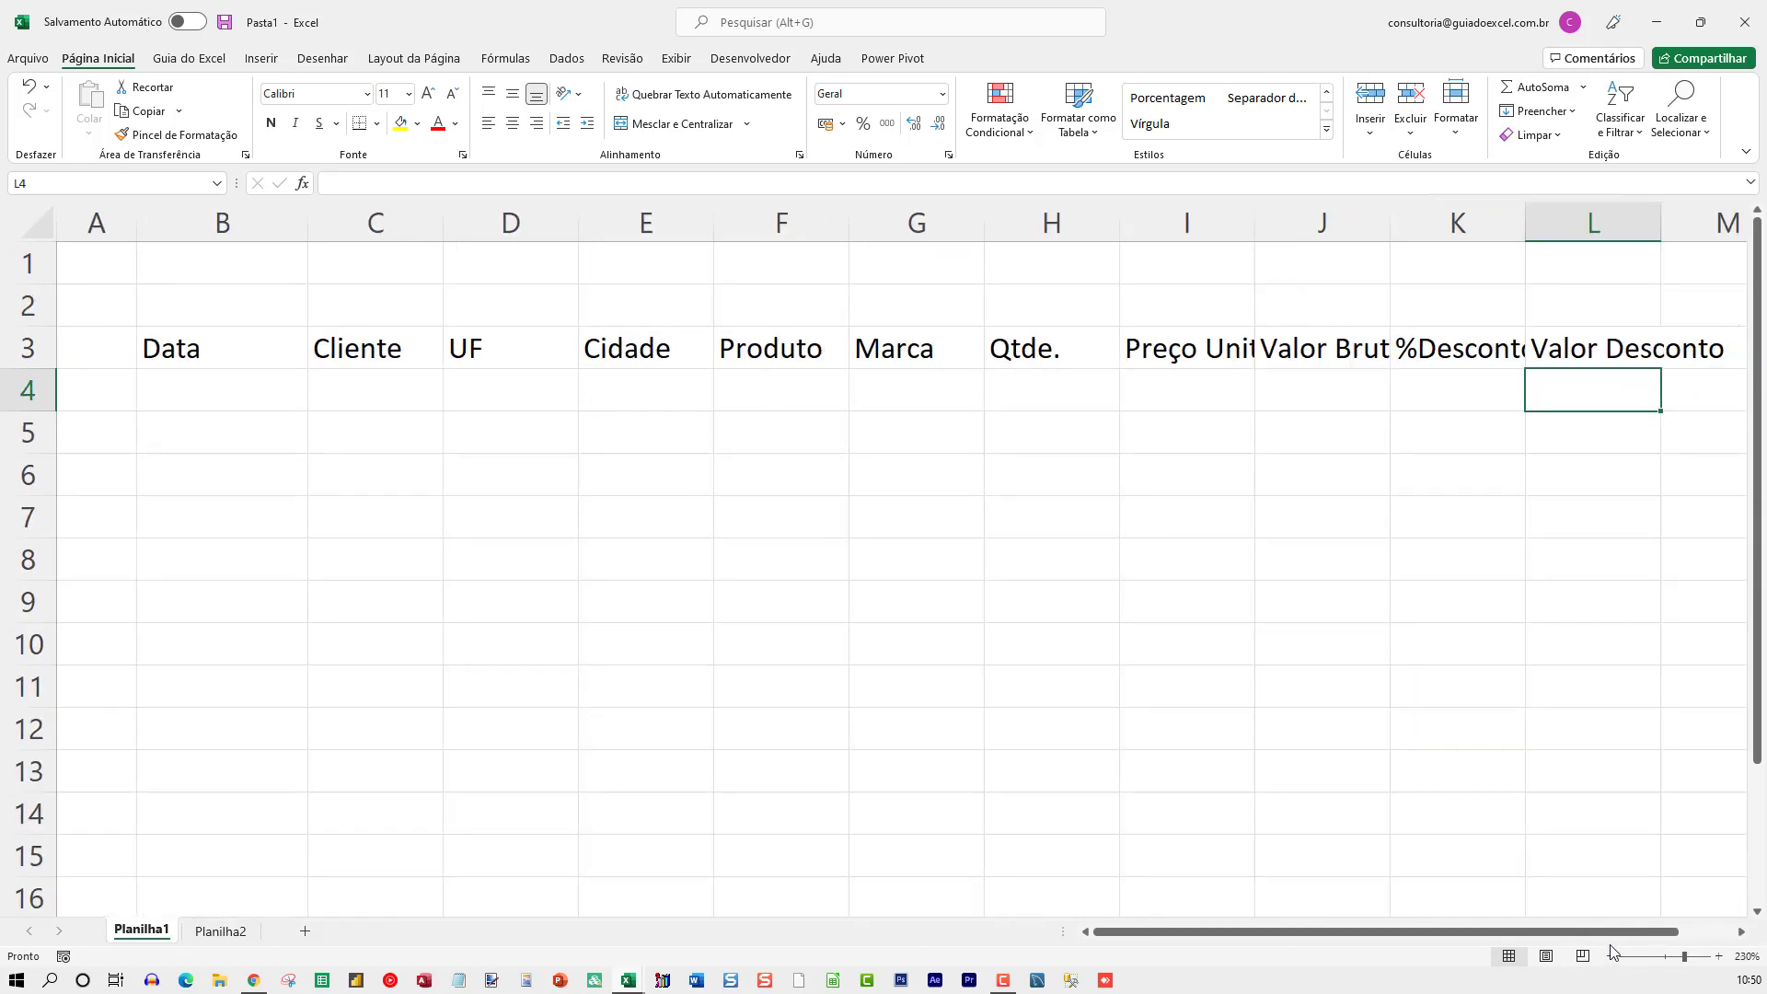
{"action": "left_click", "coordinate": [1611, 959]}
{"action": "left_click", "coordinate": [1612, 958]}
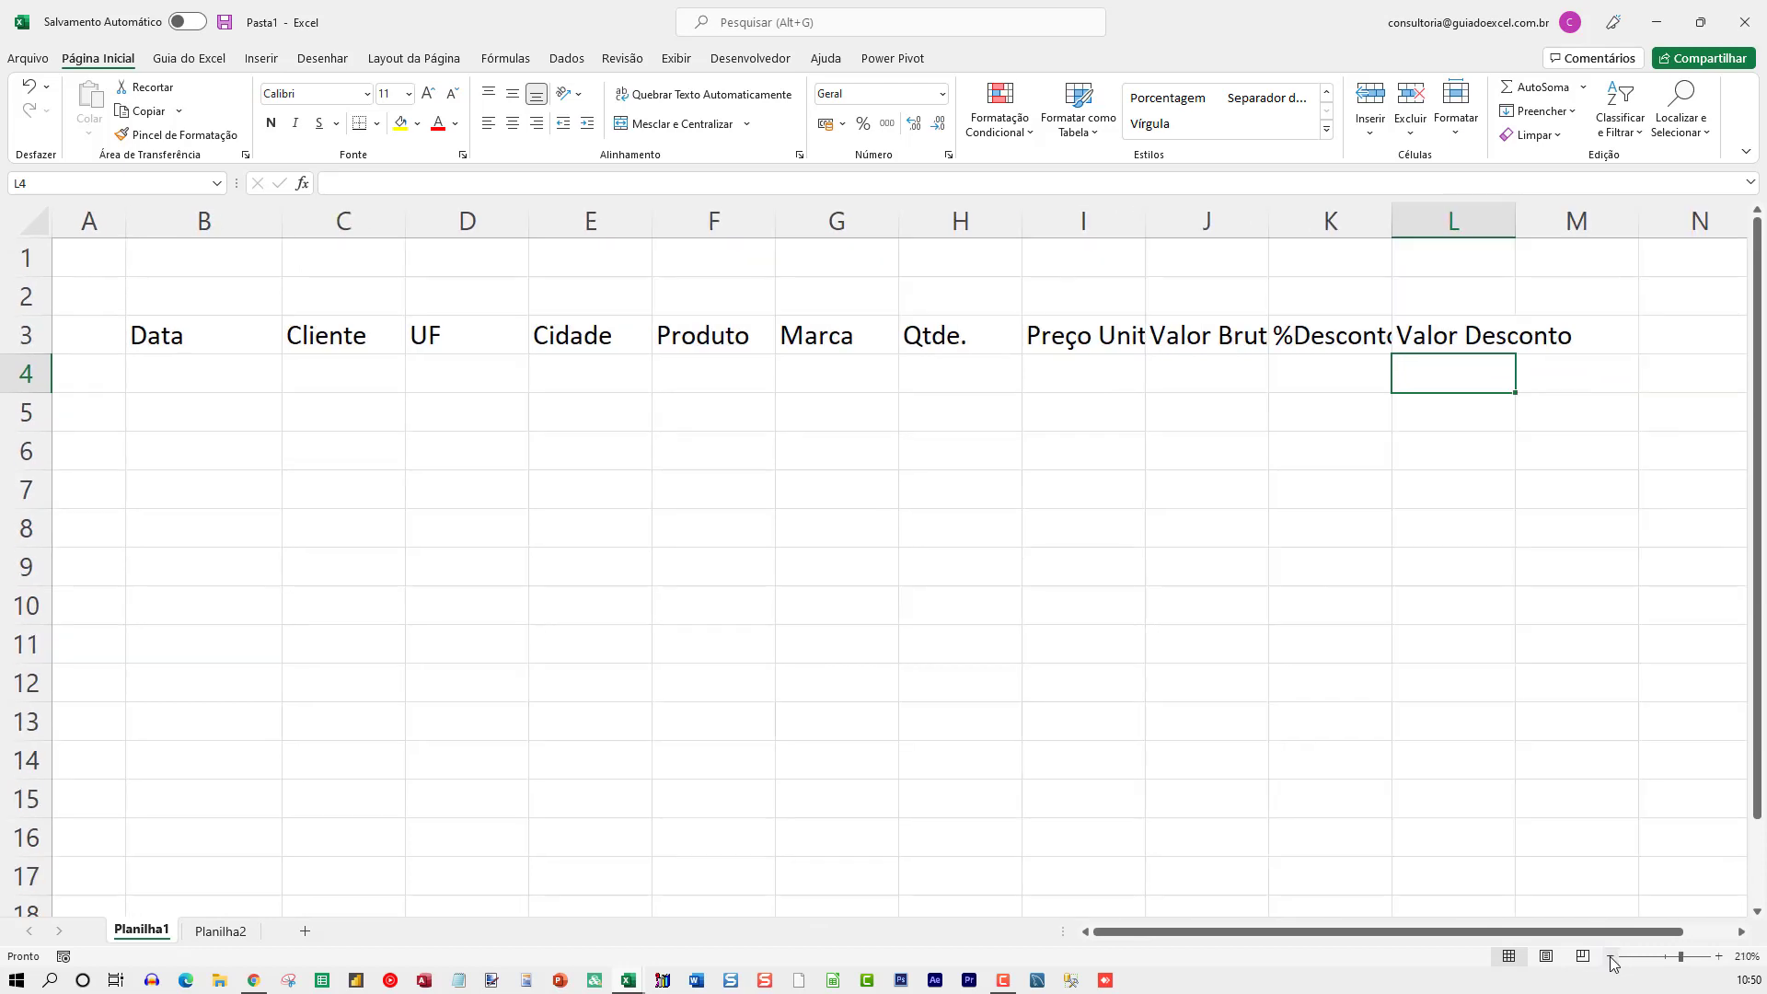
{"action": "left_click", "coordinate": [1613, 958]}
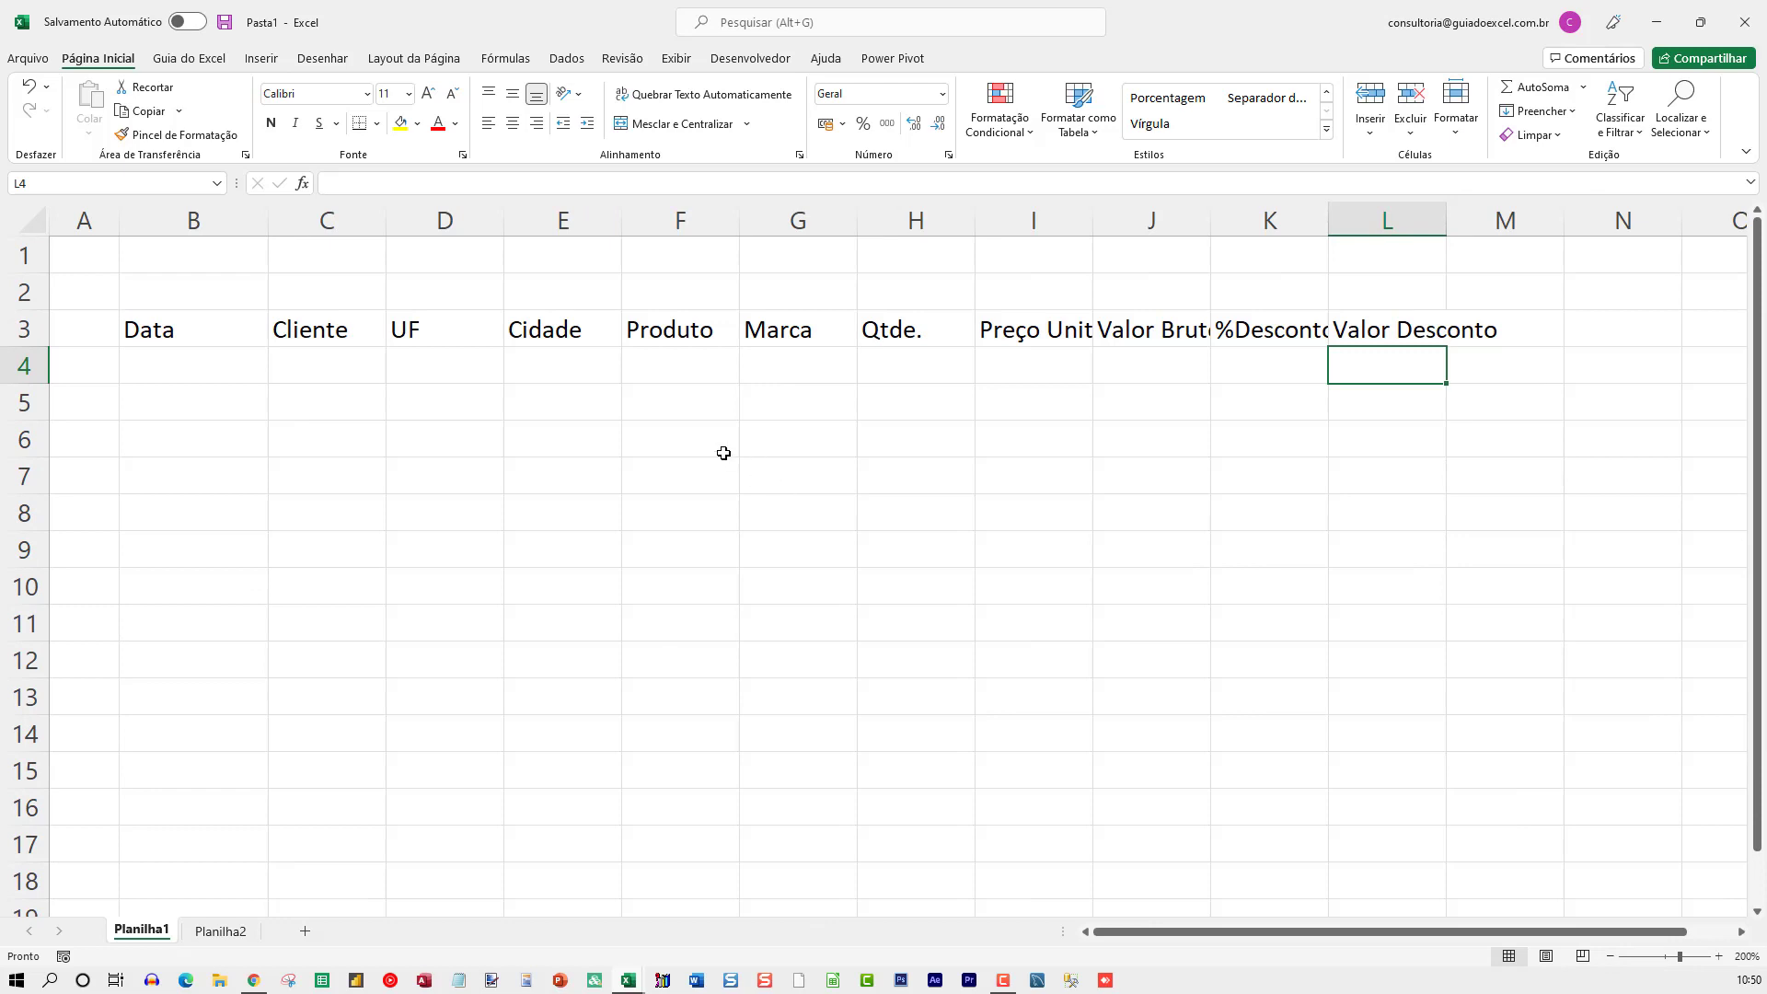
{"action": "scroll", "coordinate": [741, 433], "scroll_direction": "up", "scroll_amount": 1}
{"action": "scroll", "coordinate": [747, 419], "scroll_direction": "up", "scroll_amount": 3}
{"action": "scroll", "coordinate": [748, 422], "scroll_direction": "down", "scroll_amount": 2}
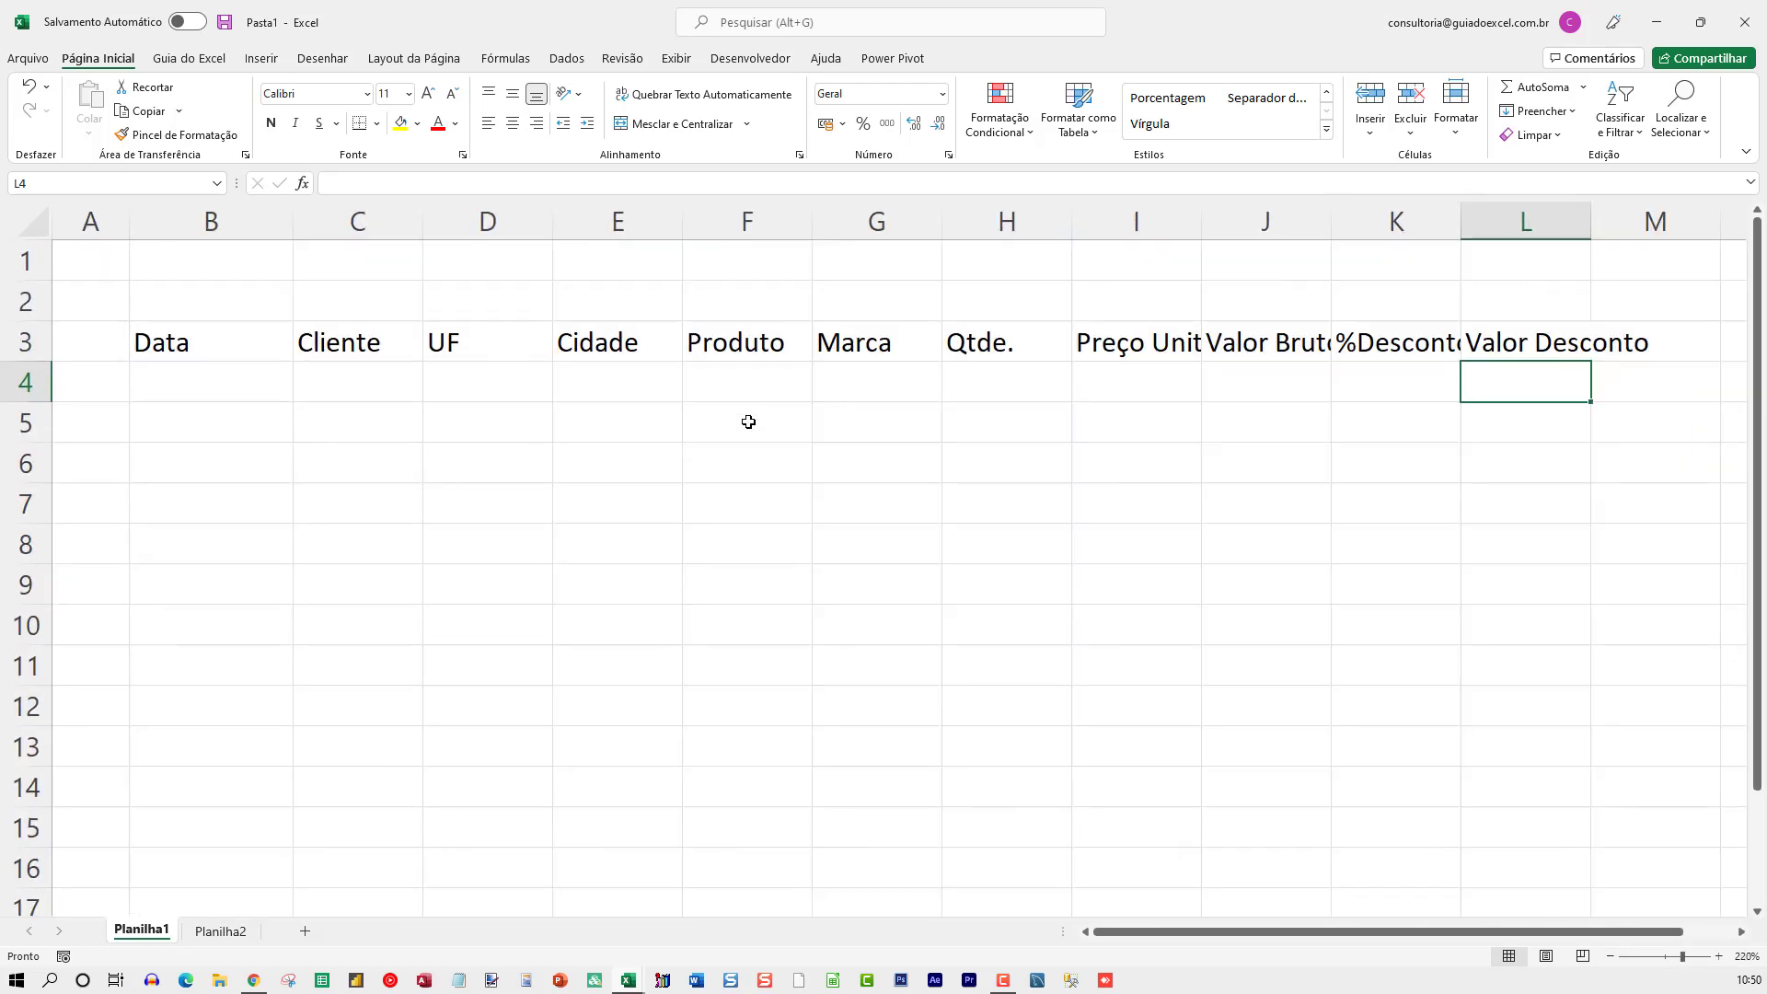
{"action": "scroll", "coordinate": [748, 421], "scroll_direction": "down", "scroll_amount": 2}
{"action": "scroll", "coordinate": [749, 426], "scroll_direction": "down", "scroll_amount": 1}
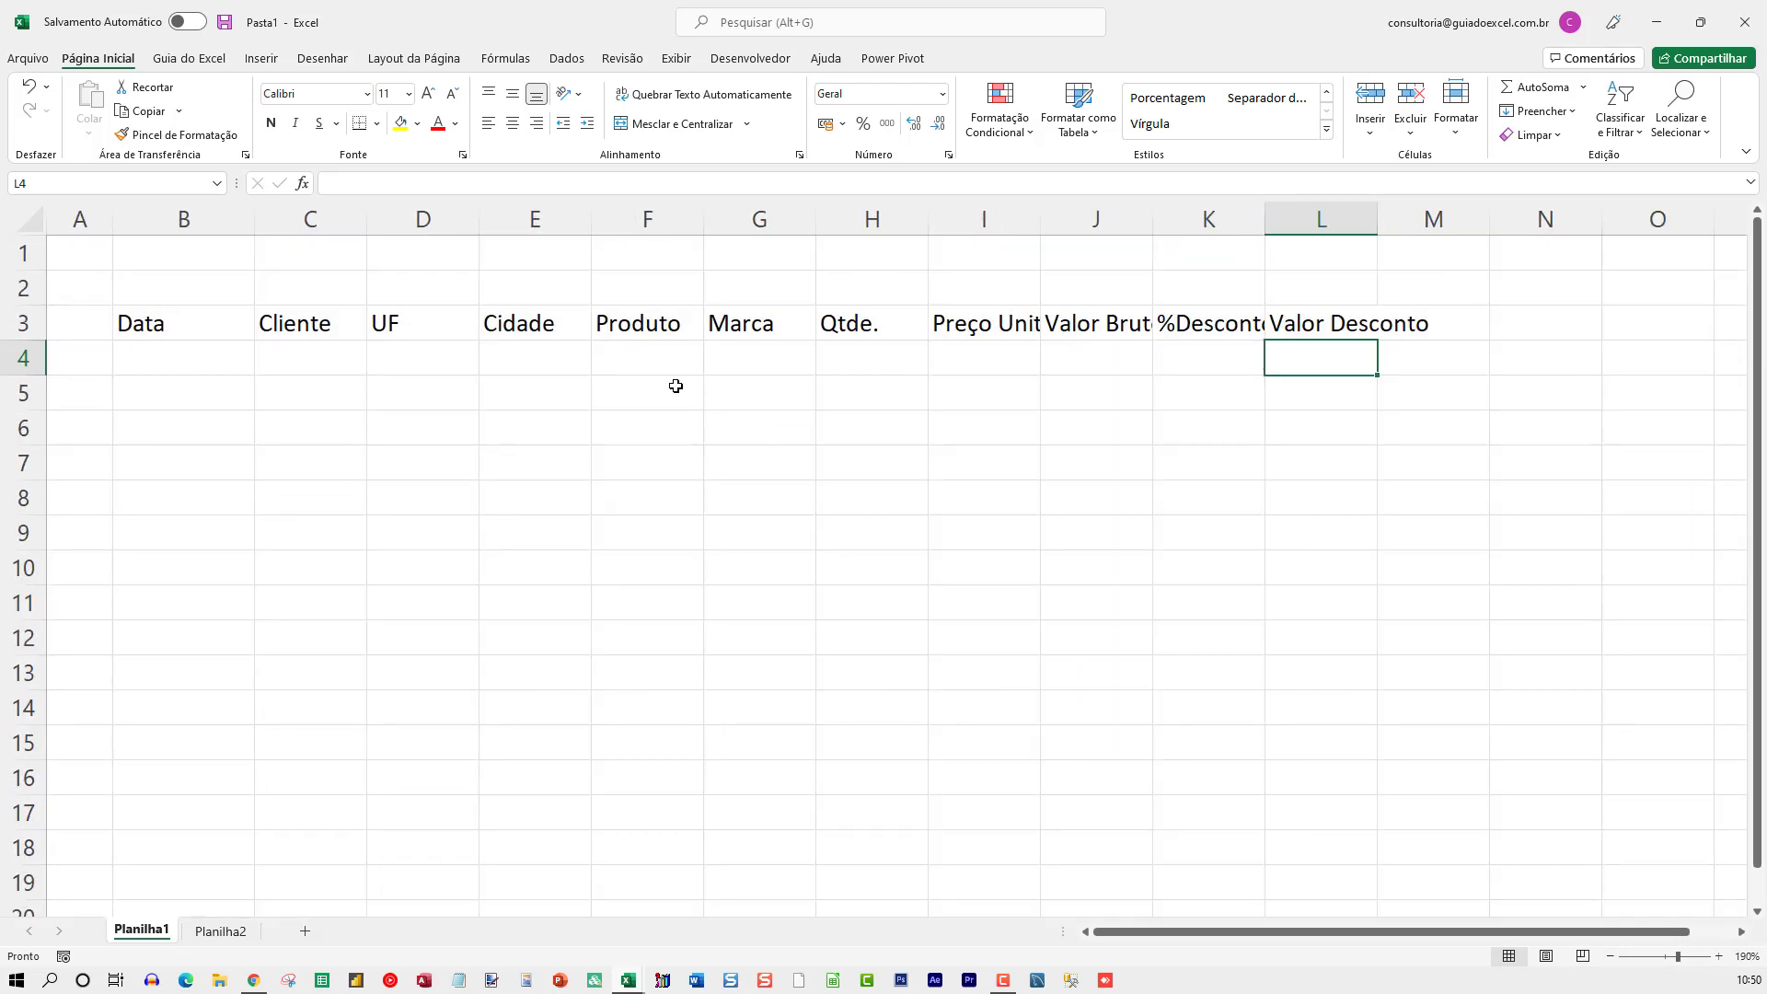
AutoFit columns B to L so headers like Preço Unitário and %Desconto show fully.
{"action": "left_click_drag", "start_coordinate": [212, 209], "coordinate": [1317, 216]}
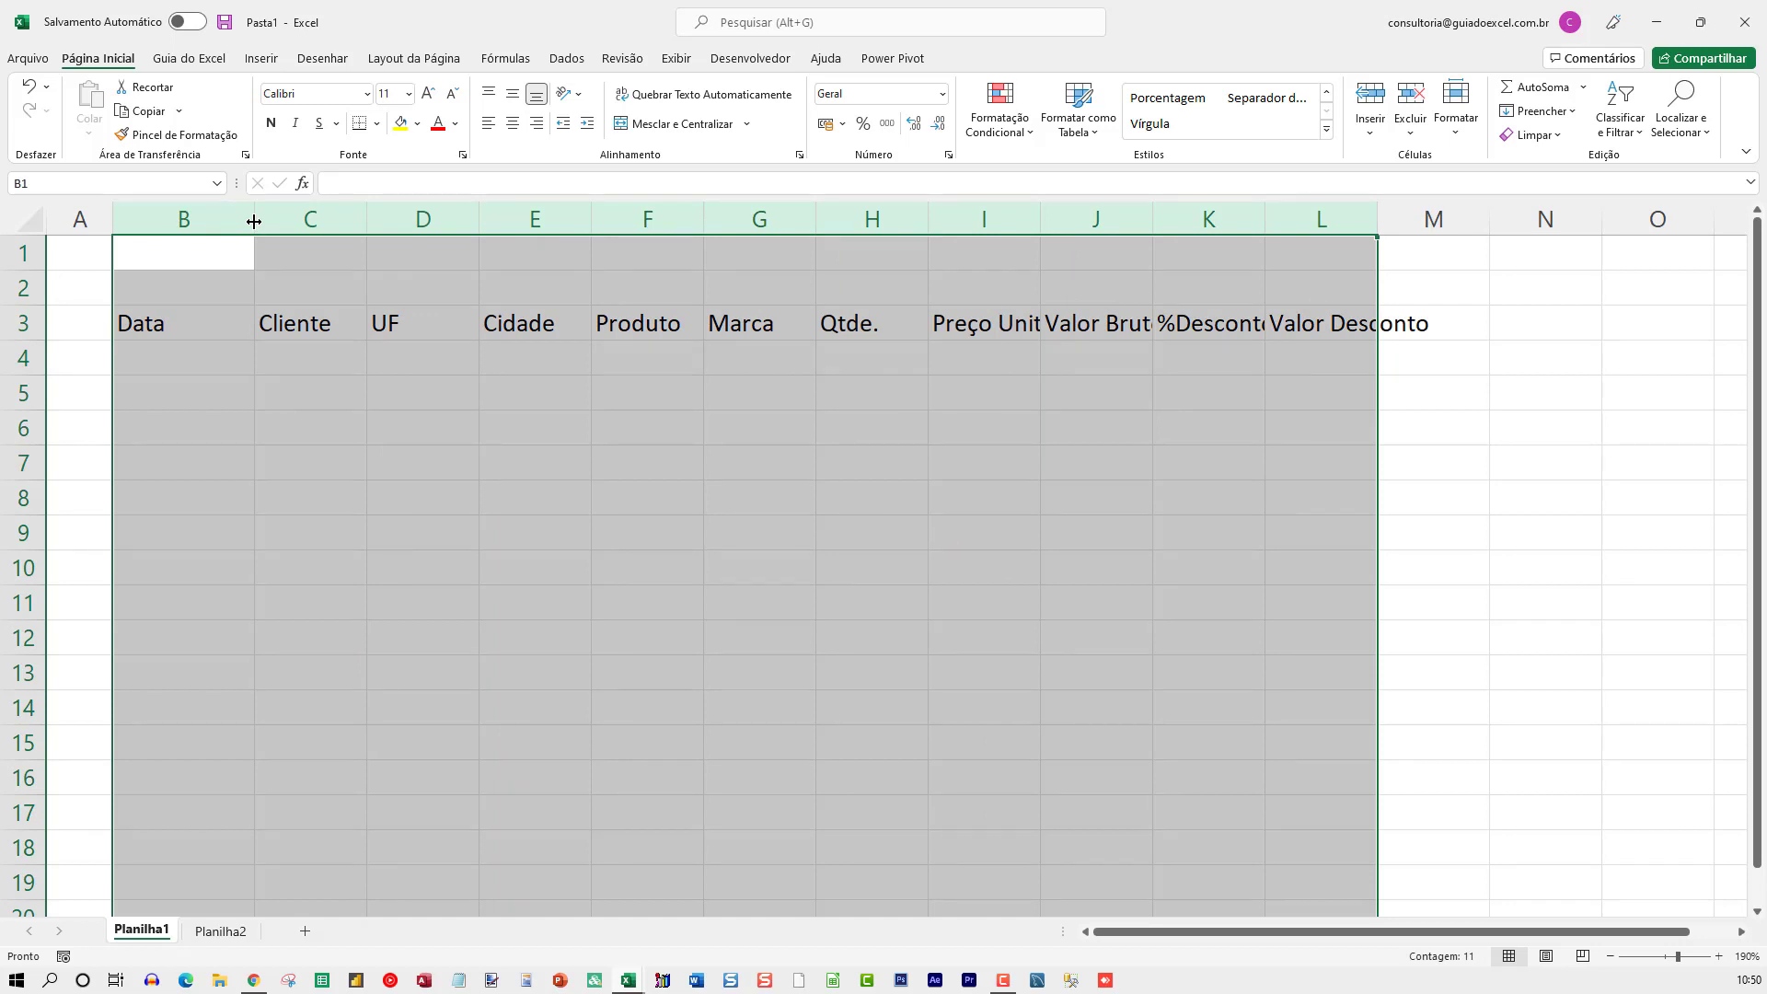
{"action": "left_click", "coordinate": [259, 218]}
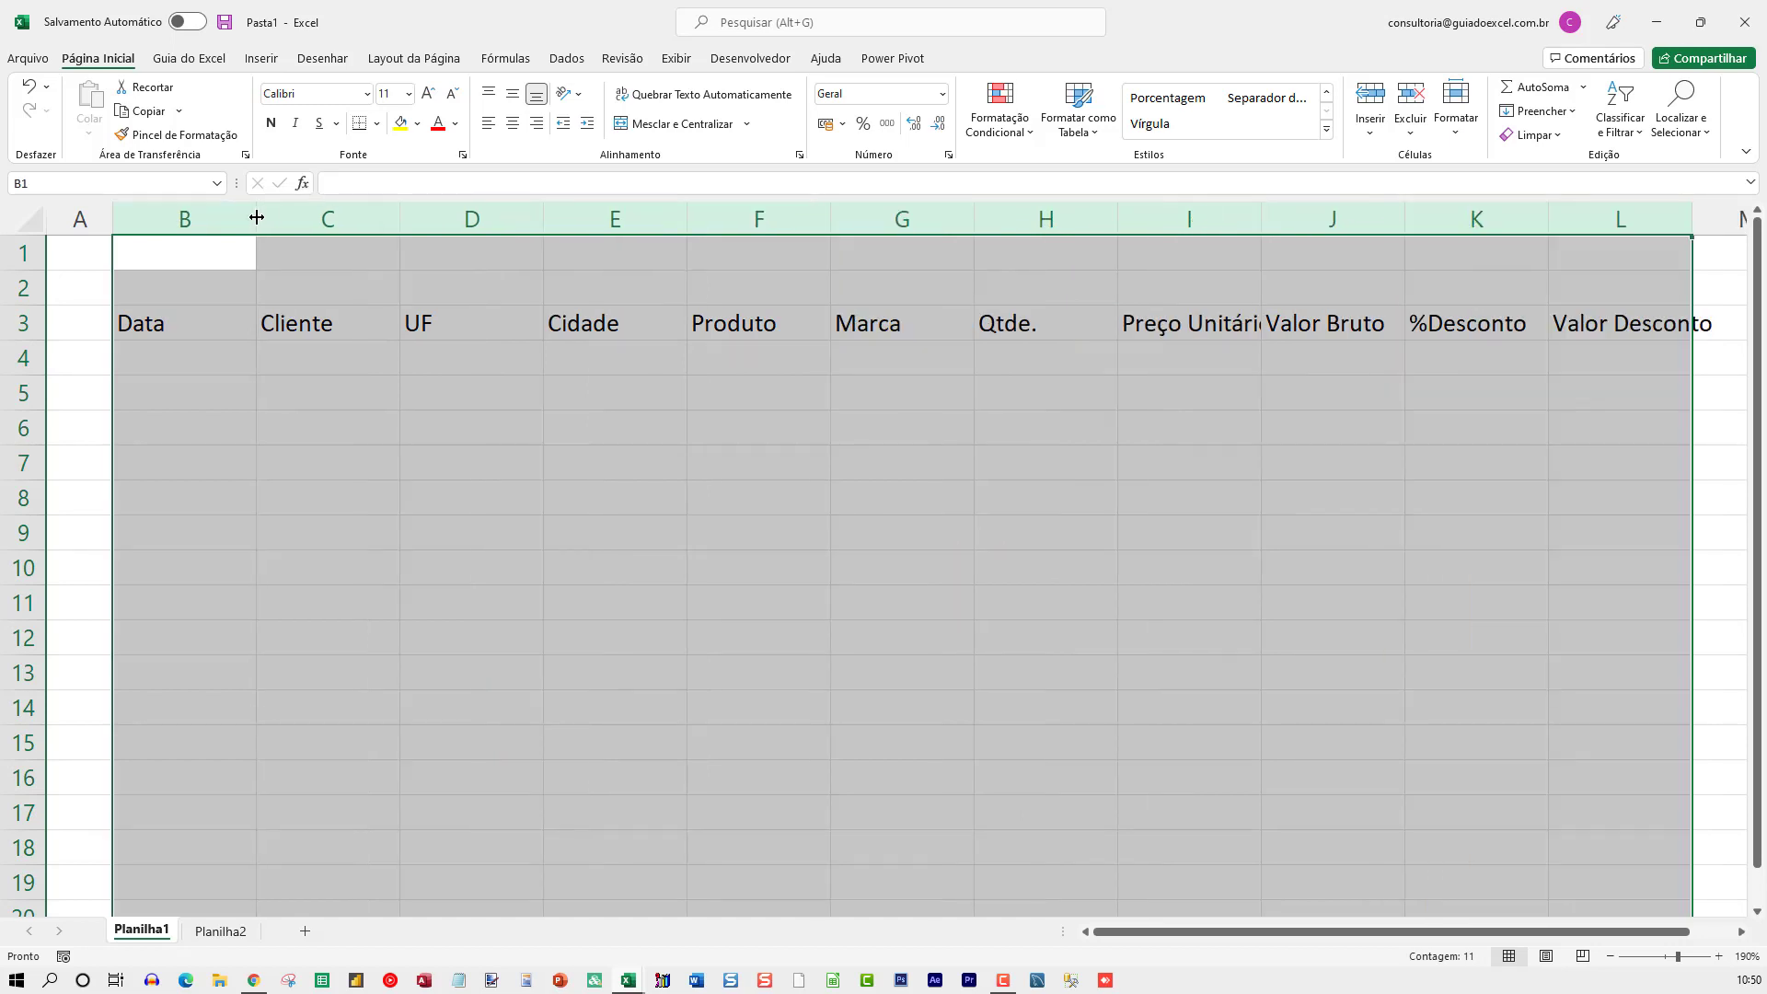
{"action": "double_click", "coordinate": [262, 220]}
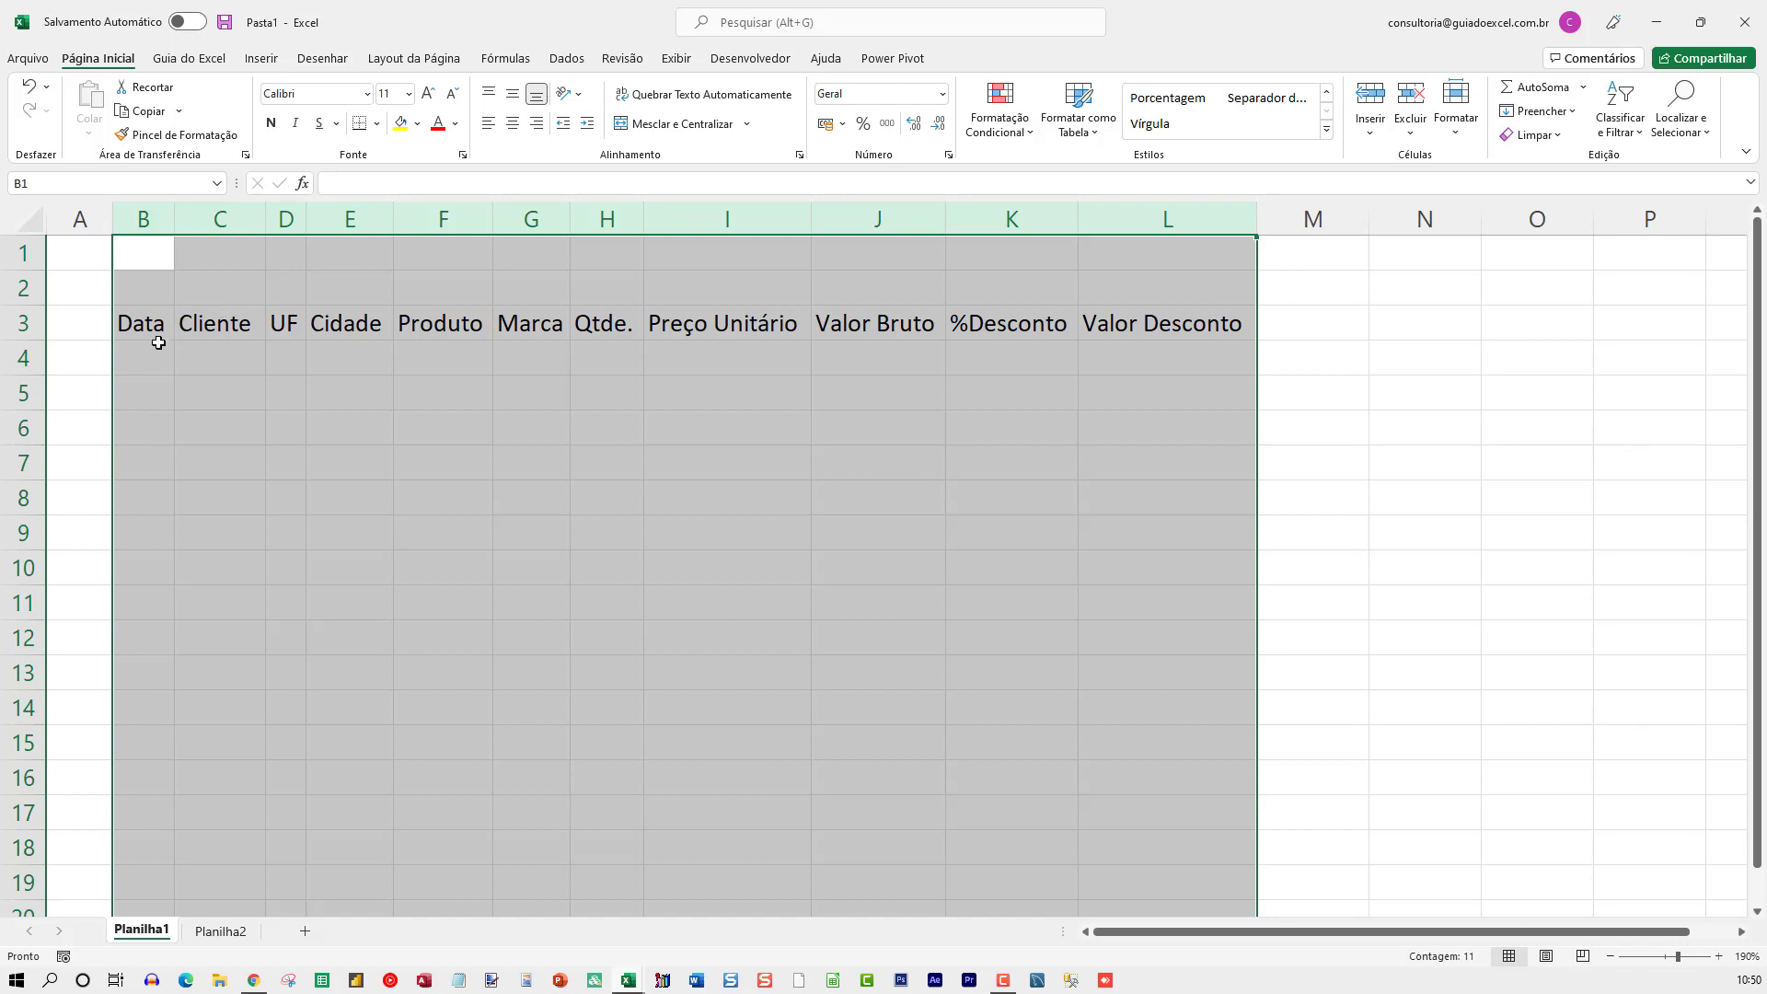
{"action": "left_click", "coordinate": [147, 355]}
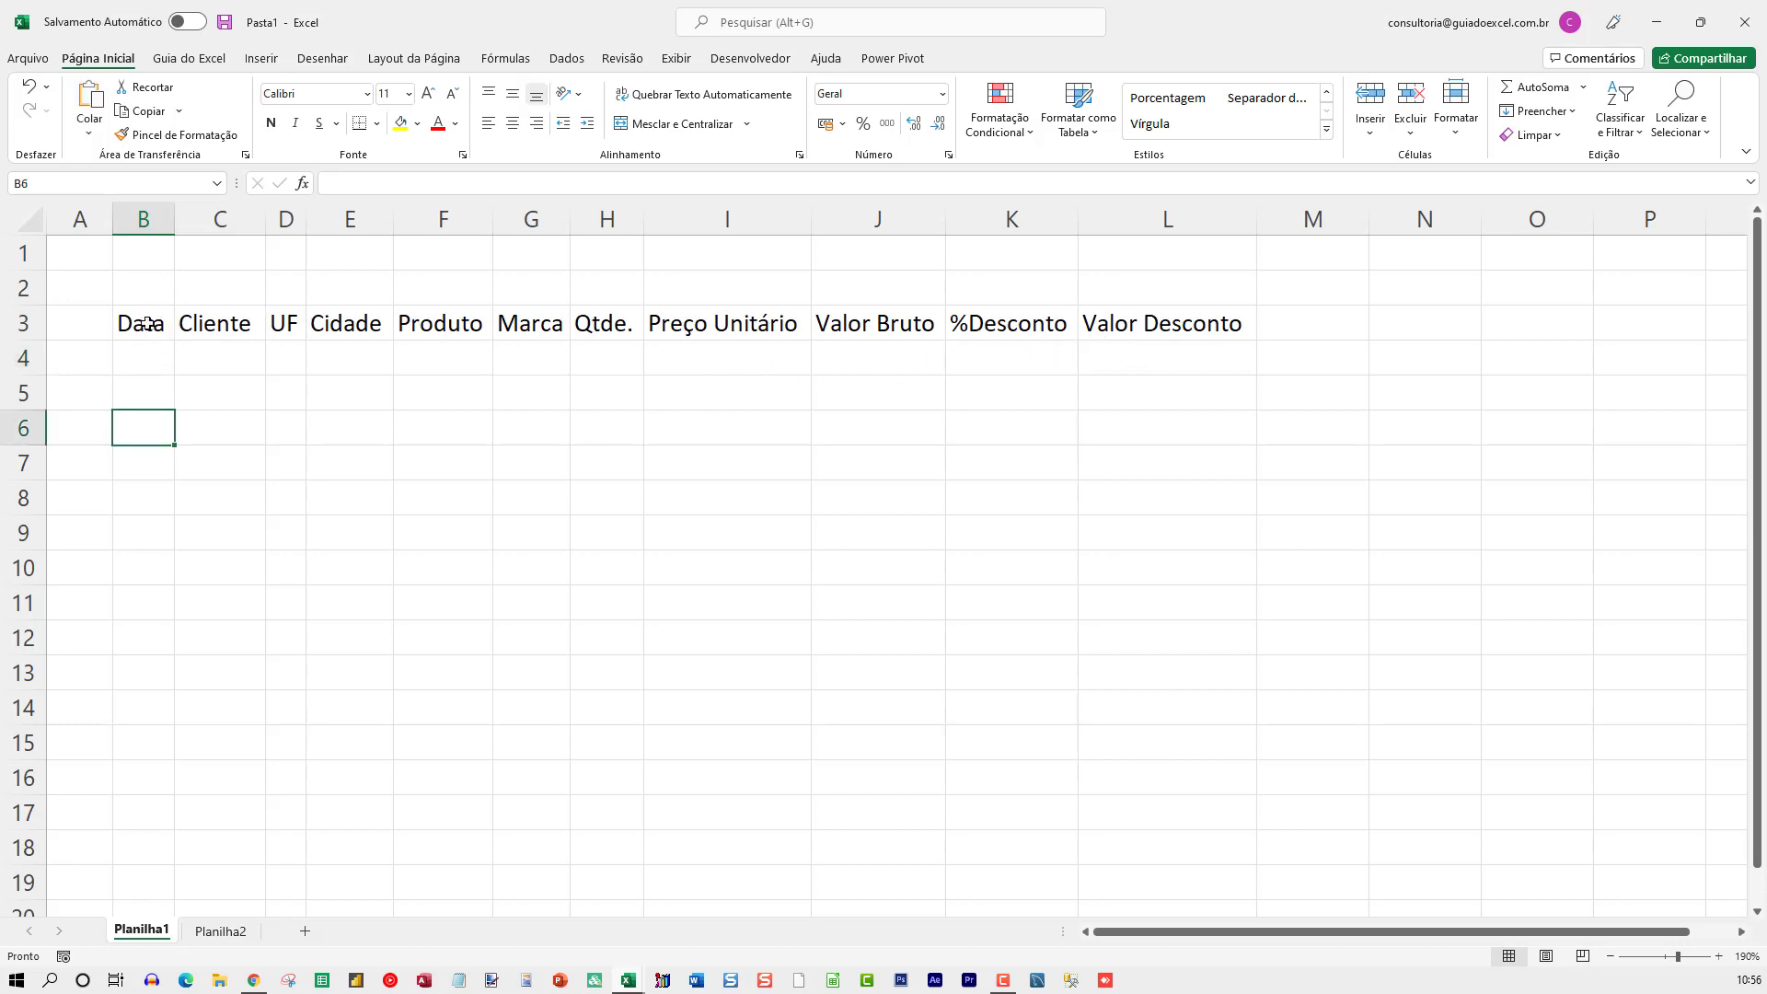
Practise selecting the header row, column B cells and rows 6–7, then widen column B.
{"action": "mouse_move", "coordinate": [140, 323]}
{"action": "left_mouse_down"}
{"action": "mouse_move", "coordinate": [501, 308]}
{"action": "mouse_move", "coordinate": [1179, 331]}
{"action": "left_mouse_up"}
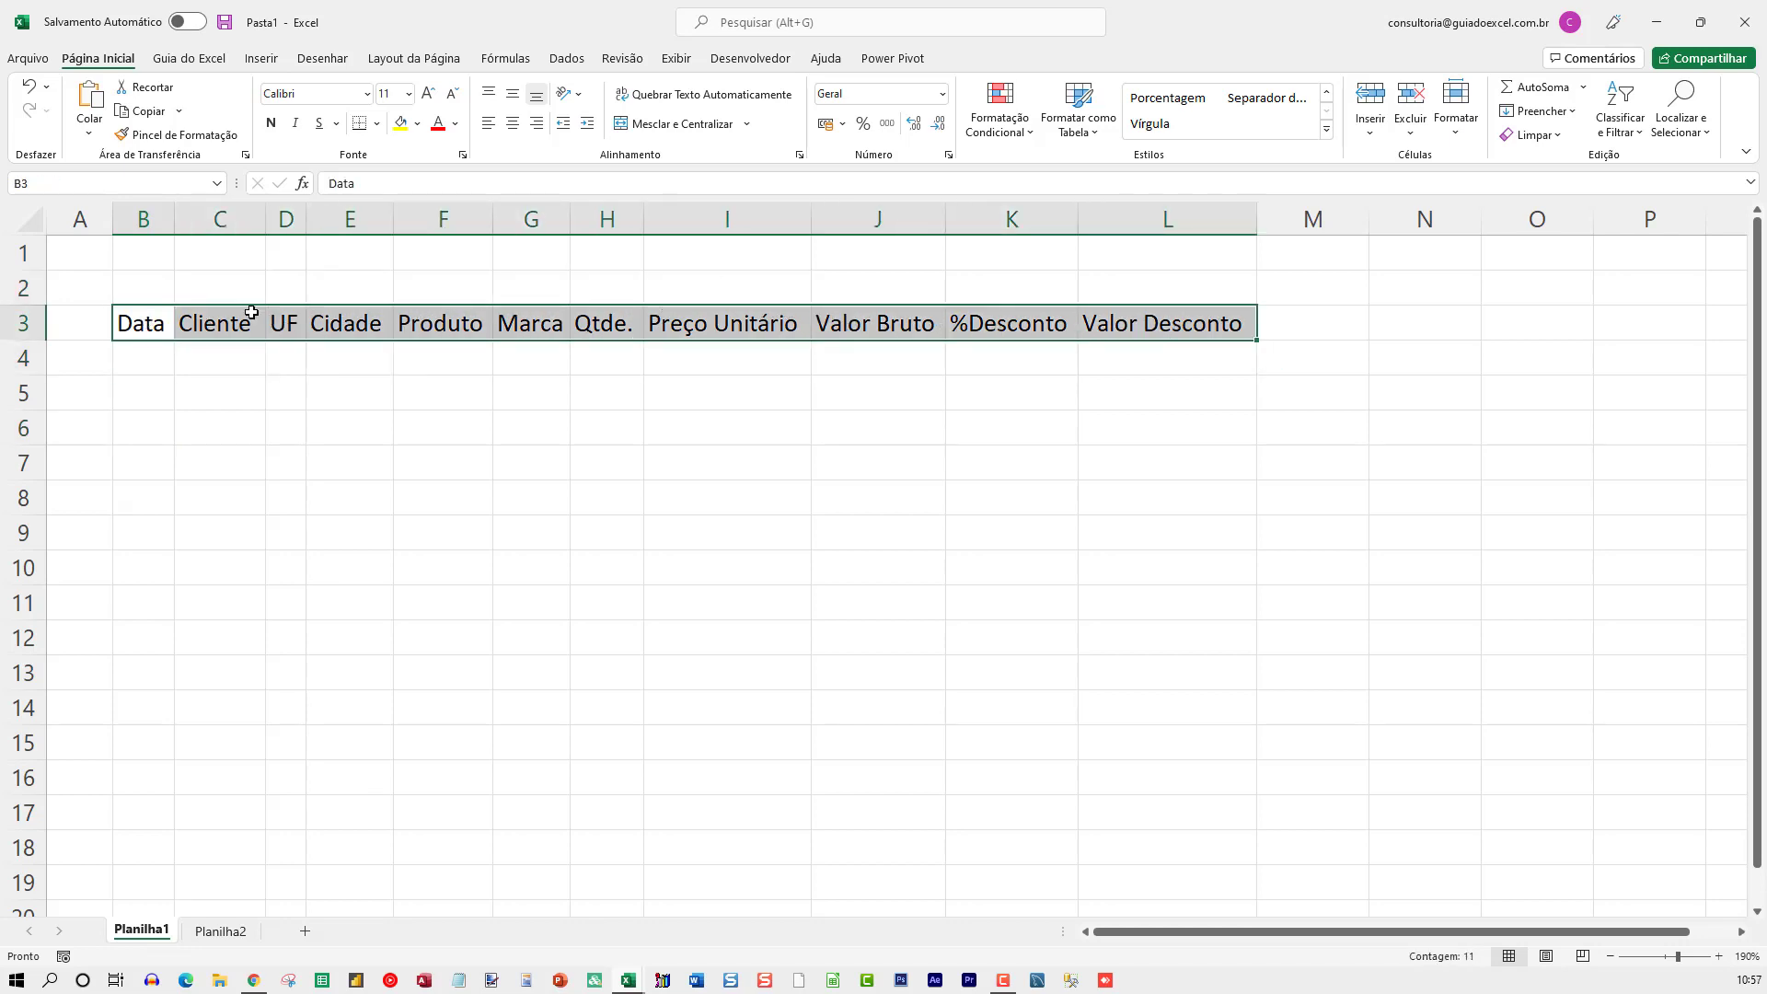
{"action": "left_click_drag", "start_coordinate": [153, 366], "coordinate": [165, 741]}
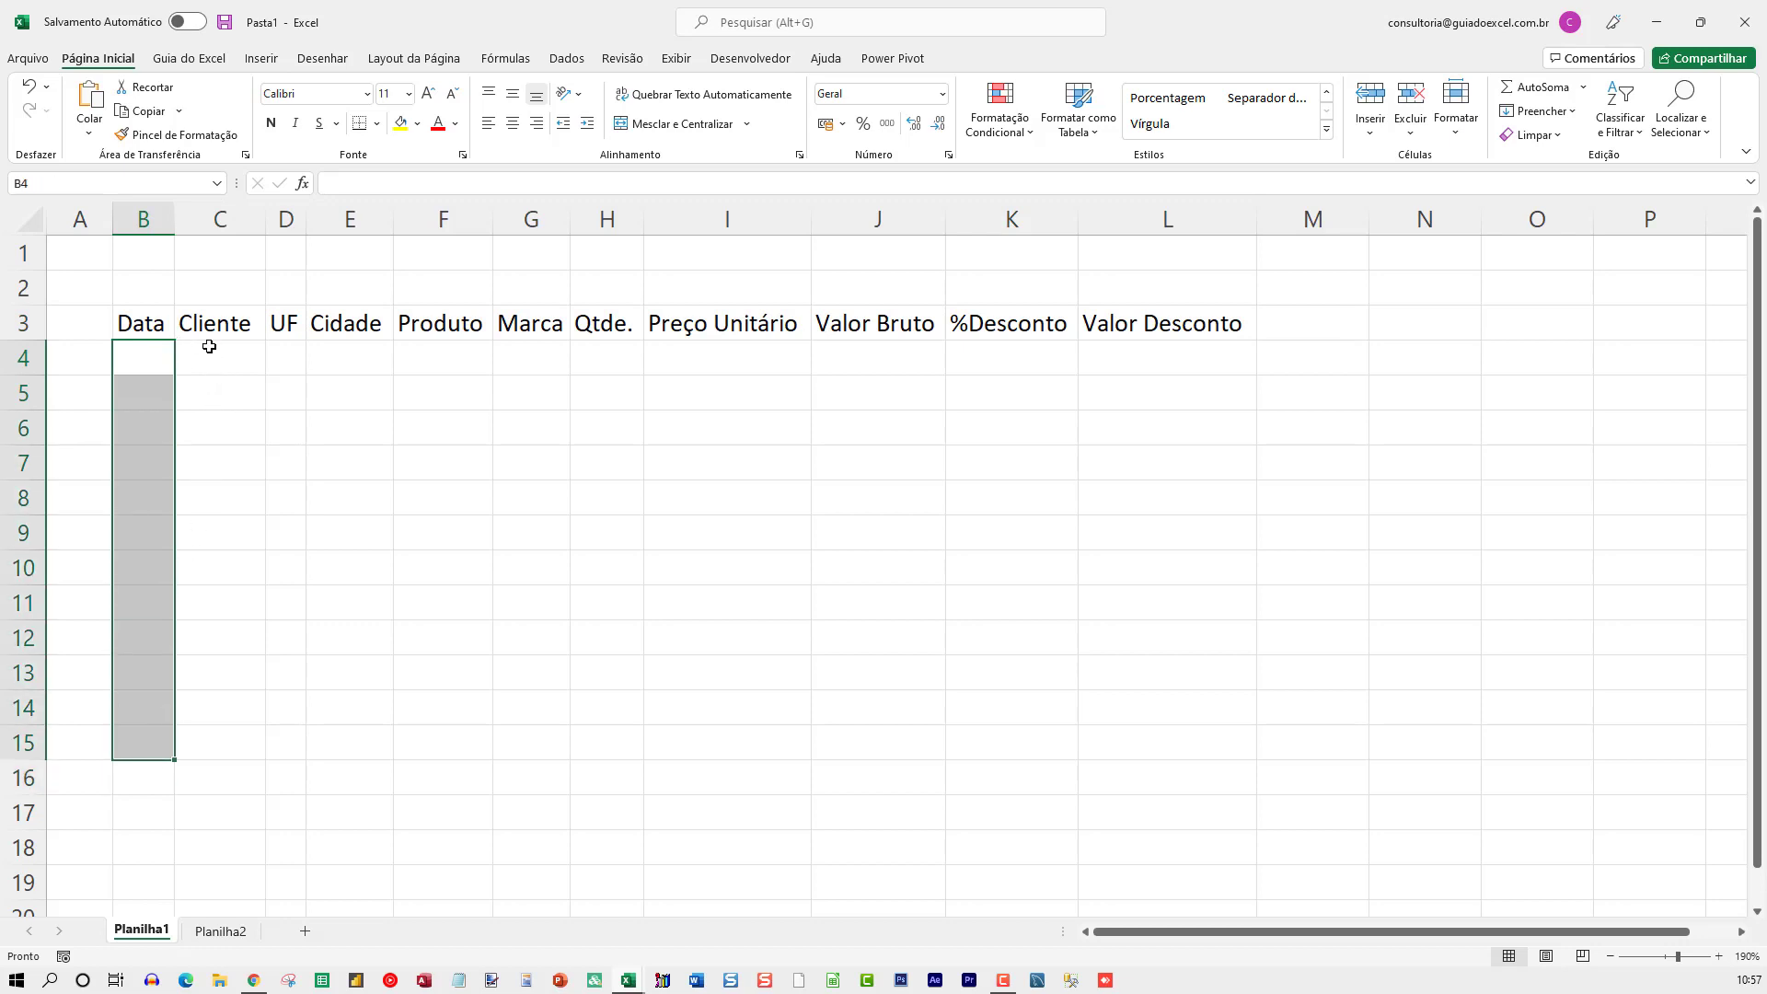
{"action": "left_click_drag", "start_coordinate": [158, 355], "coordinate": [162, 852]}
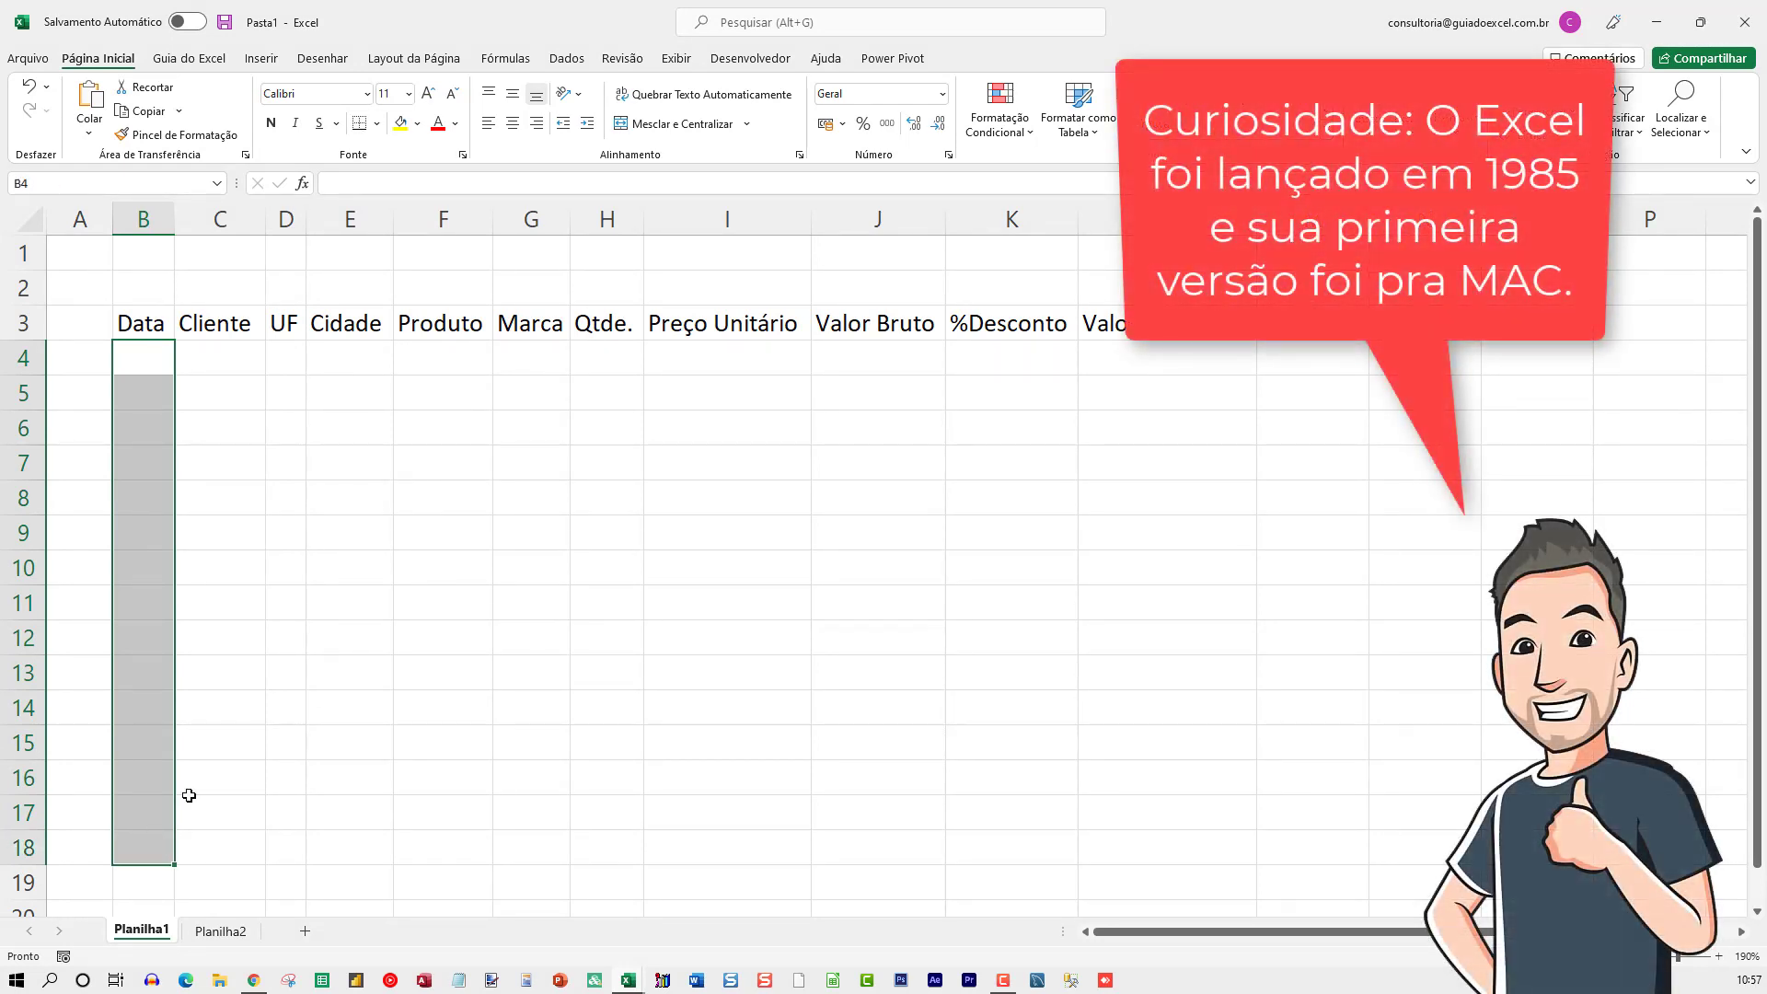
{"action": "left_click_drag", "start_coordinate": [142, 351], "coordinate": [1287, 391]}
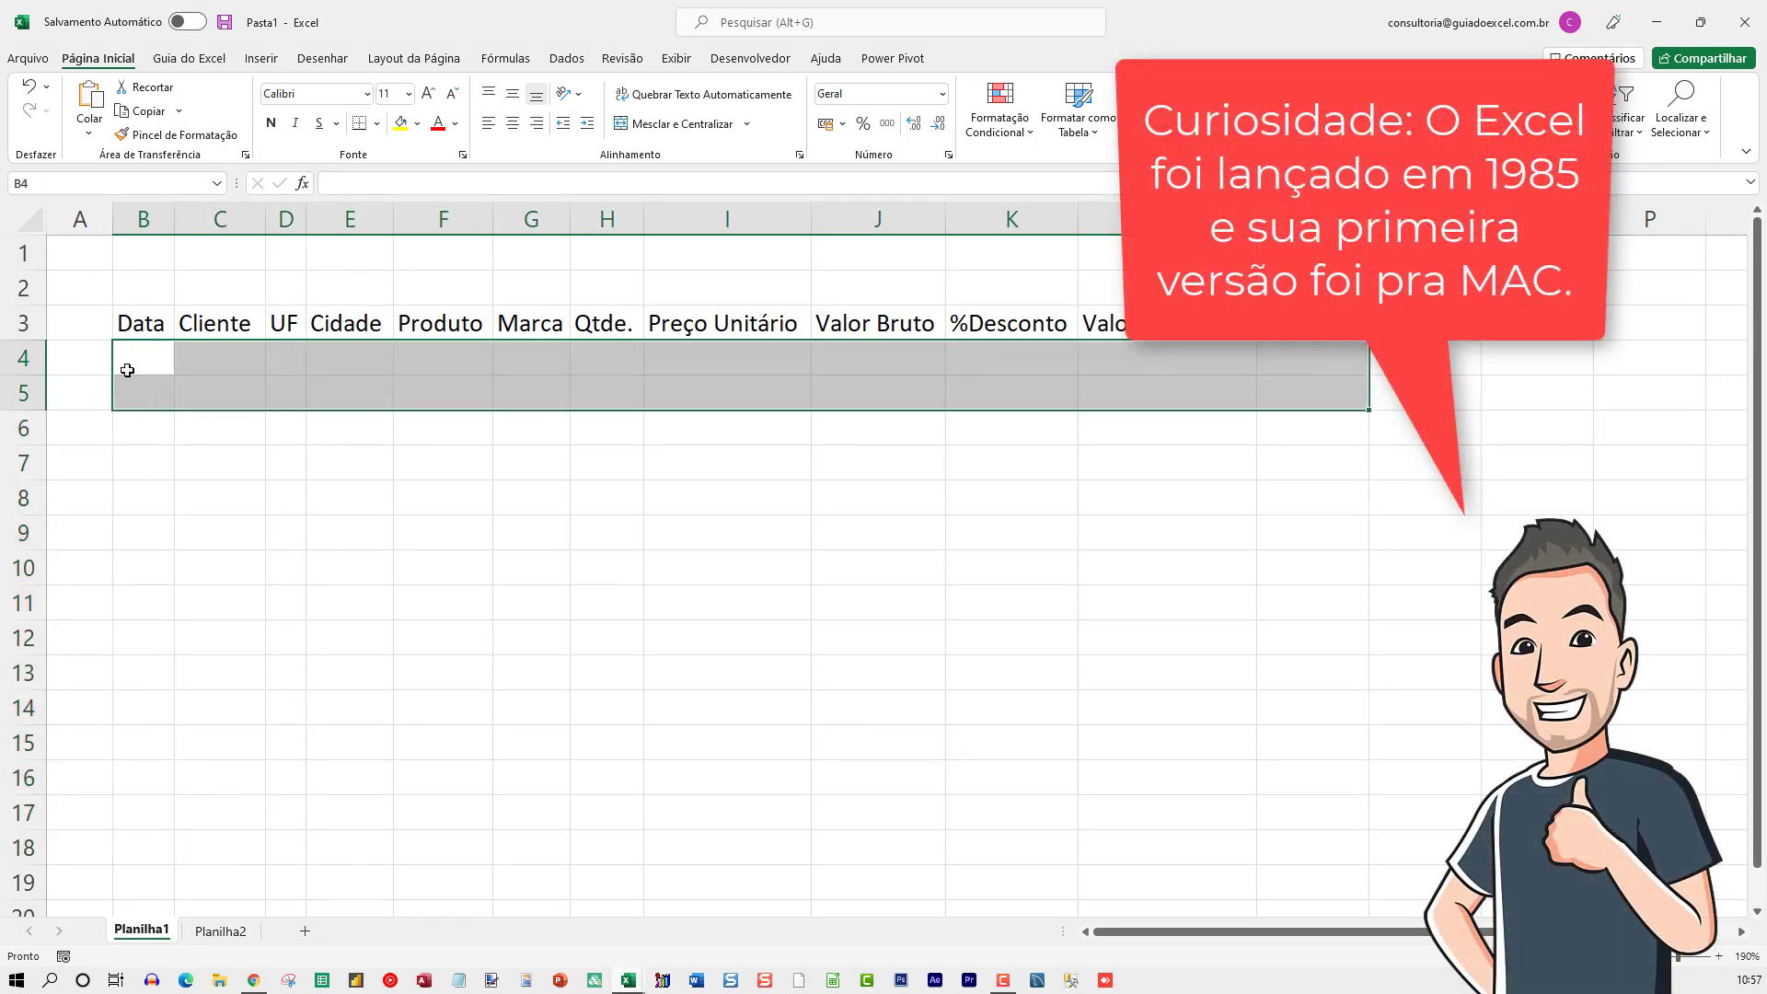
{"action": "left_click", "coordinate": [130, 360]}
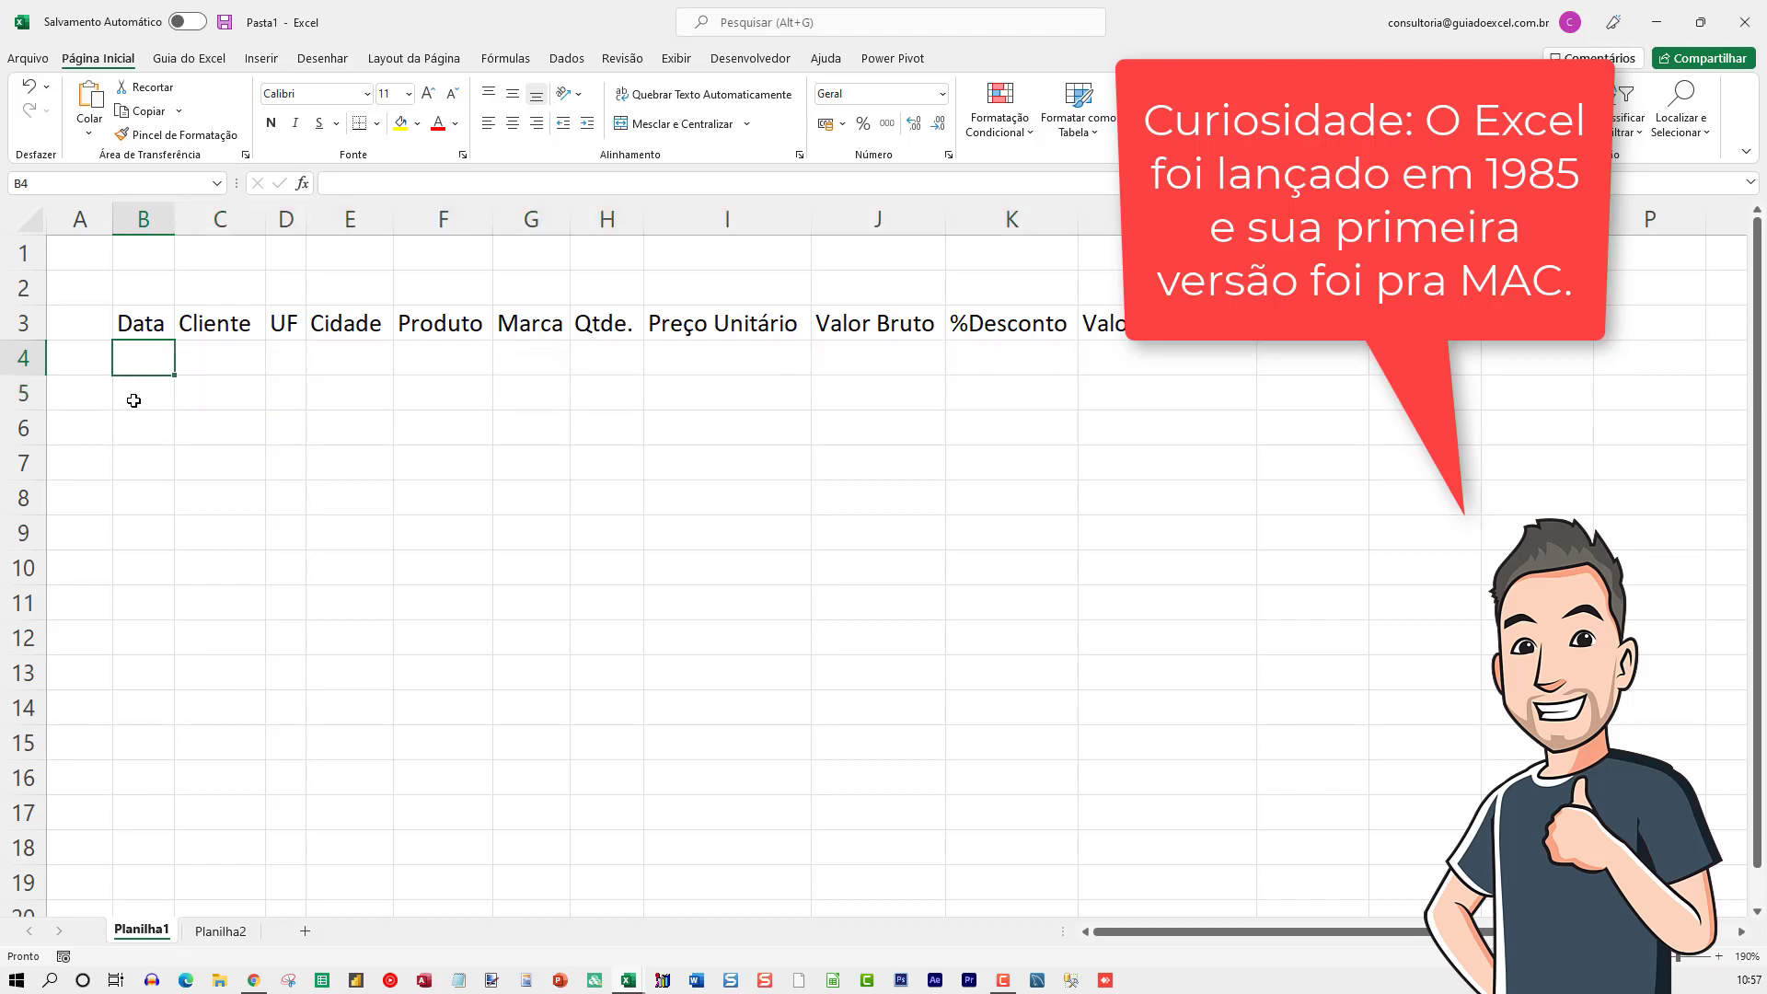
{"action": "left_click", "coordinate": [134, 432]}
{"action": "mouse_move", "coordinate": [221, 429]}
{"action": "left_mouse_down"}
{"action": "mouse_move", "coordinate": [1296, 474]}
{"action": "mouse_move", "coordinate": [1331, 445]}
{"action": "left_mouse_up"}
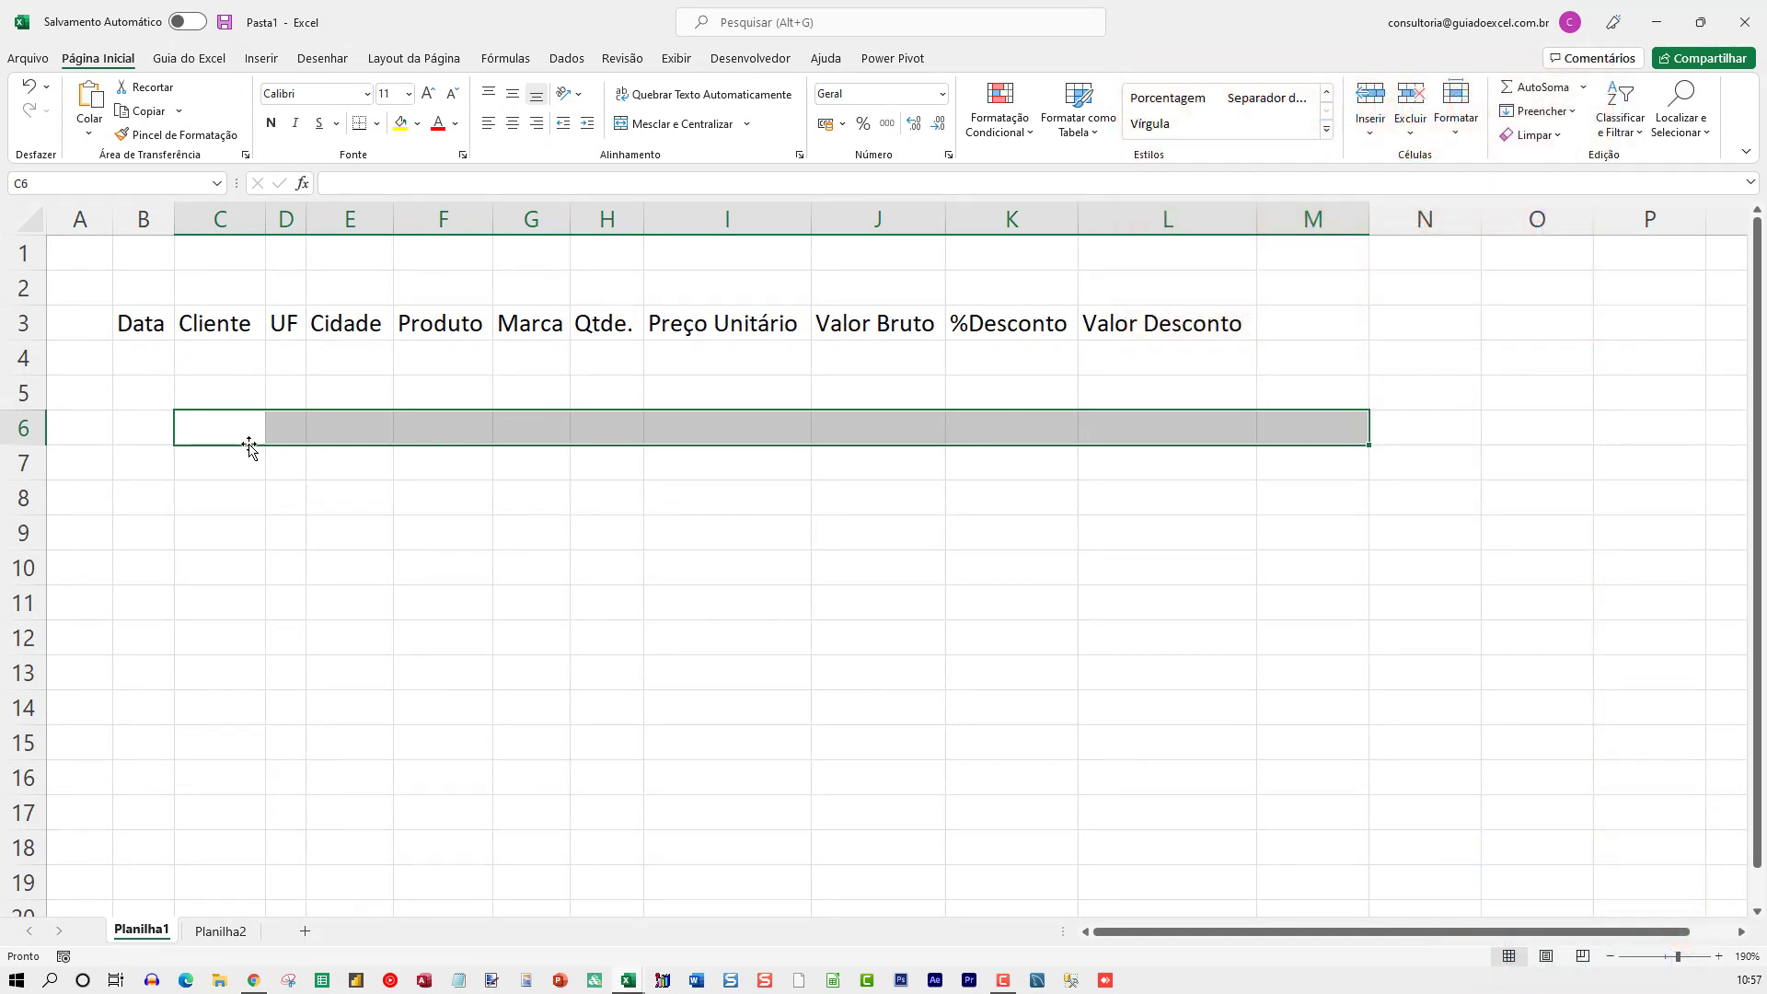
{"action": "left_click", "coordinate": [143, 353]}
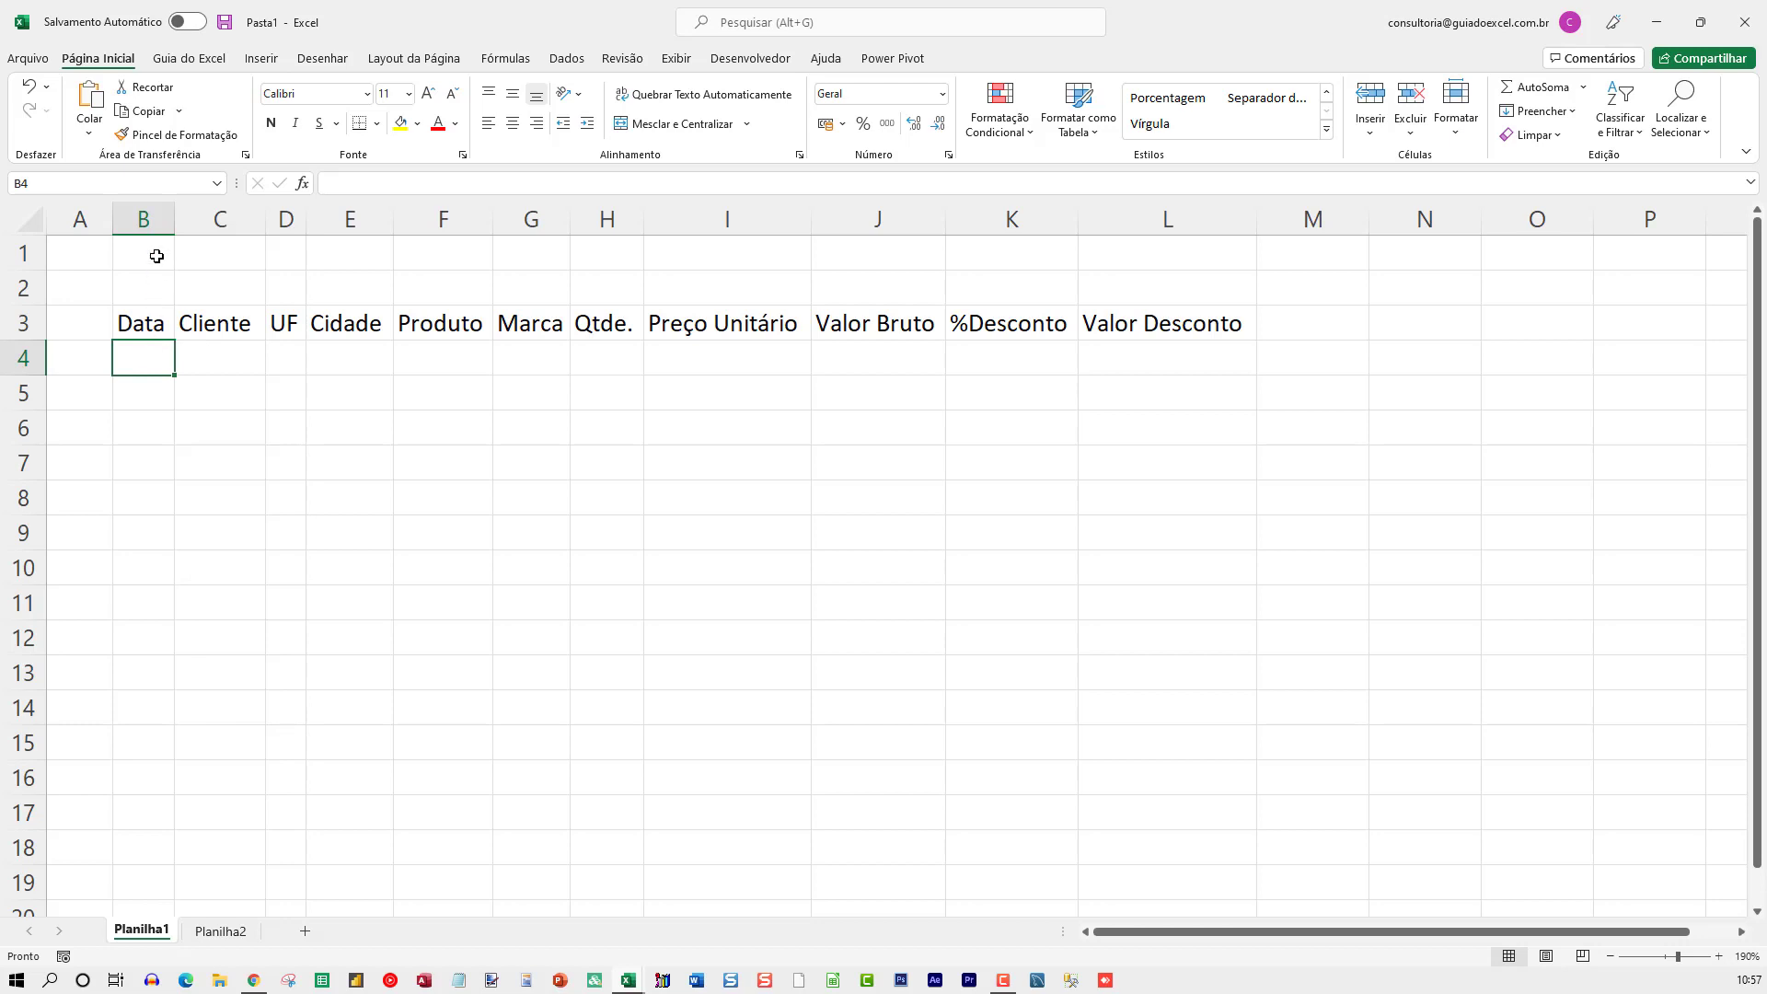
{"action": "left_click_drag", "start_coordinate": [175, 218], "coordinate": [214, 218]}
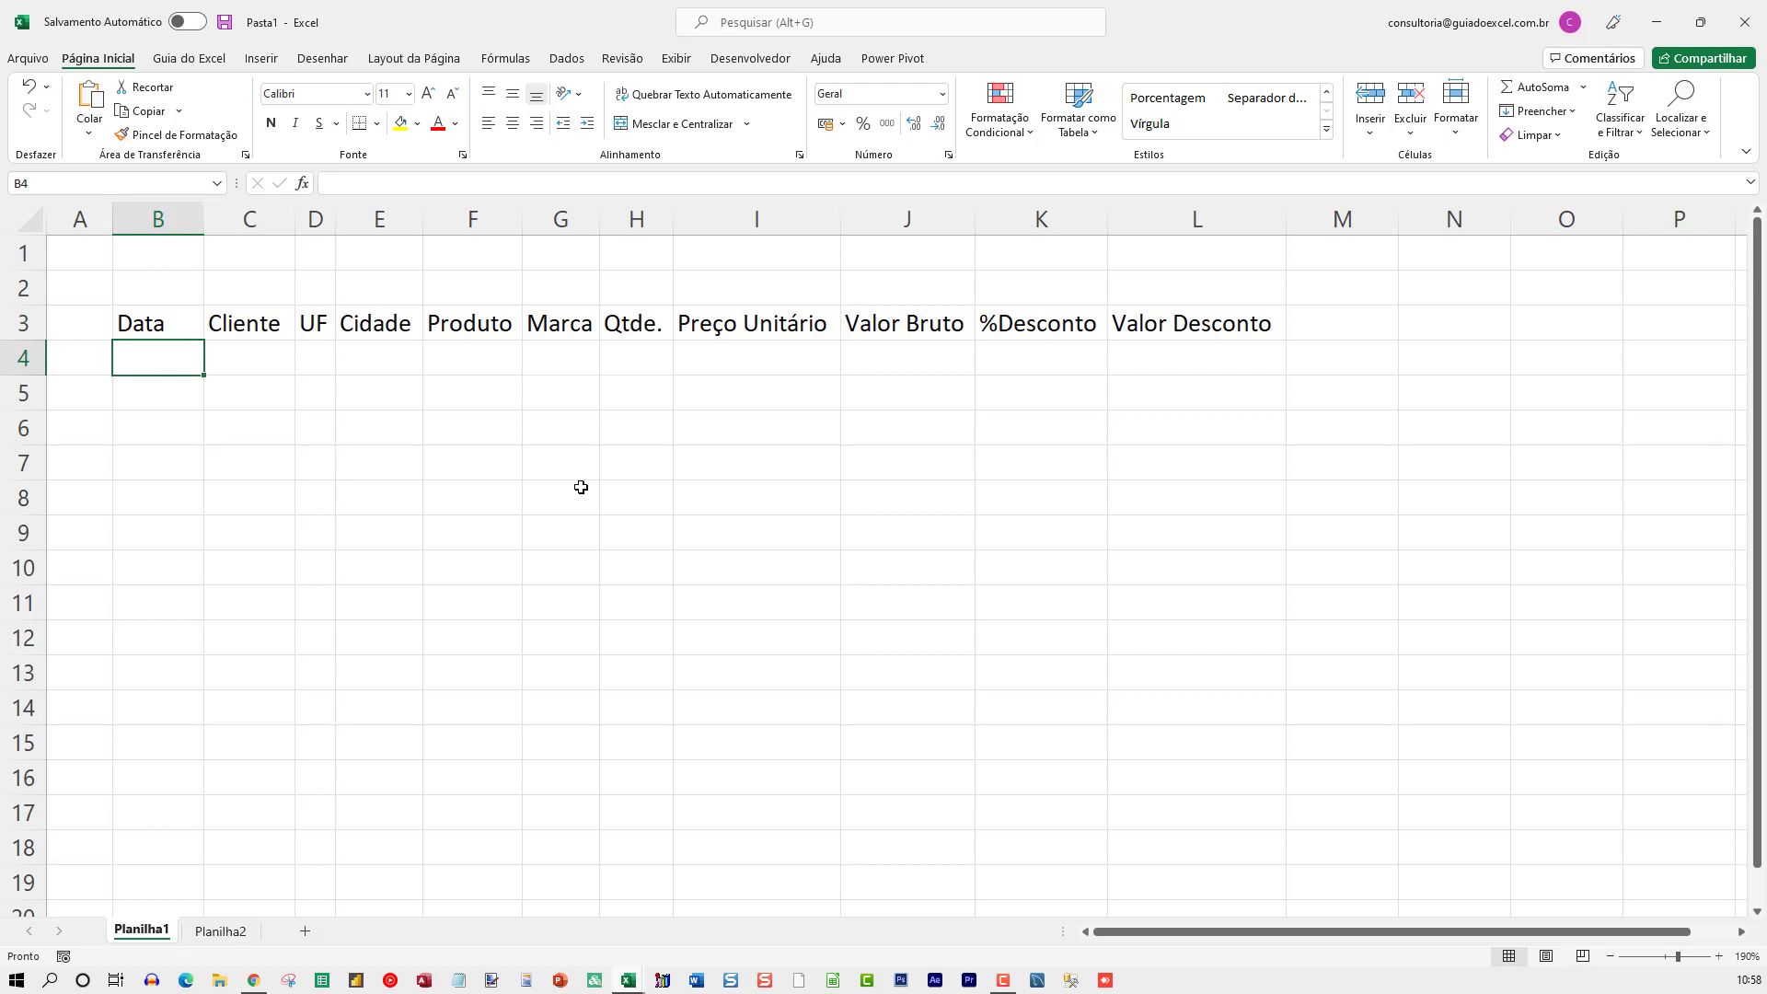
Enter the date 1/1/20 in cell B4.
{"action": "type", "text": "1/1/"}
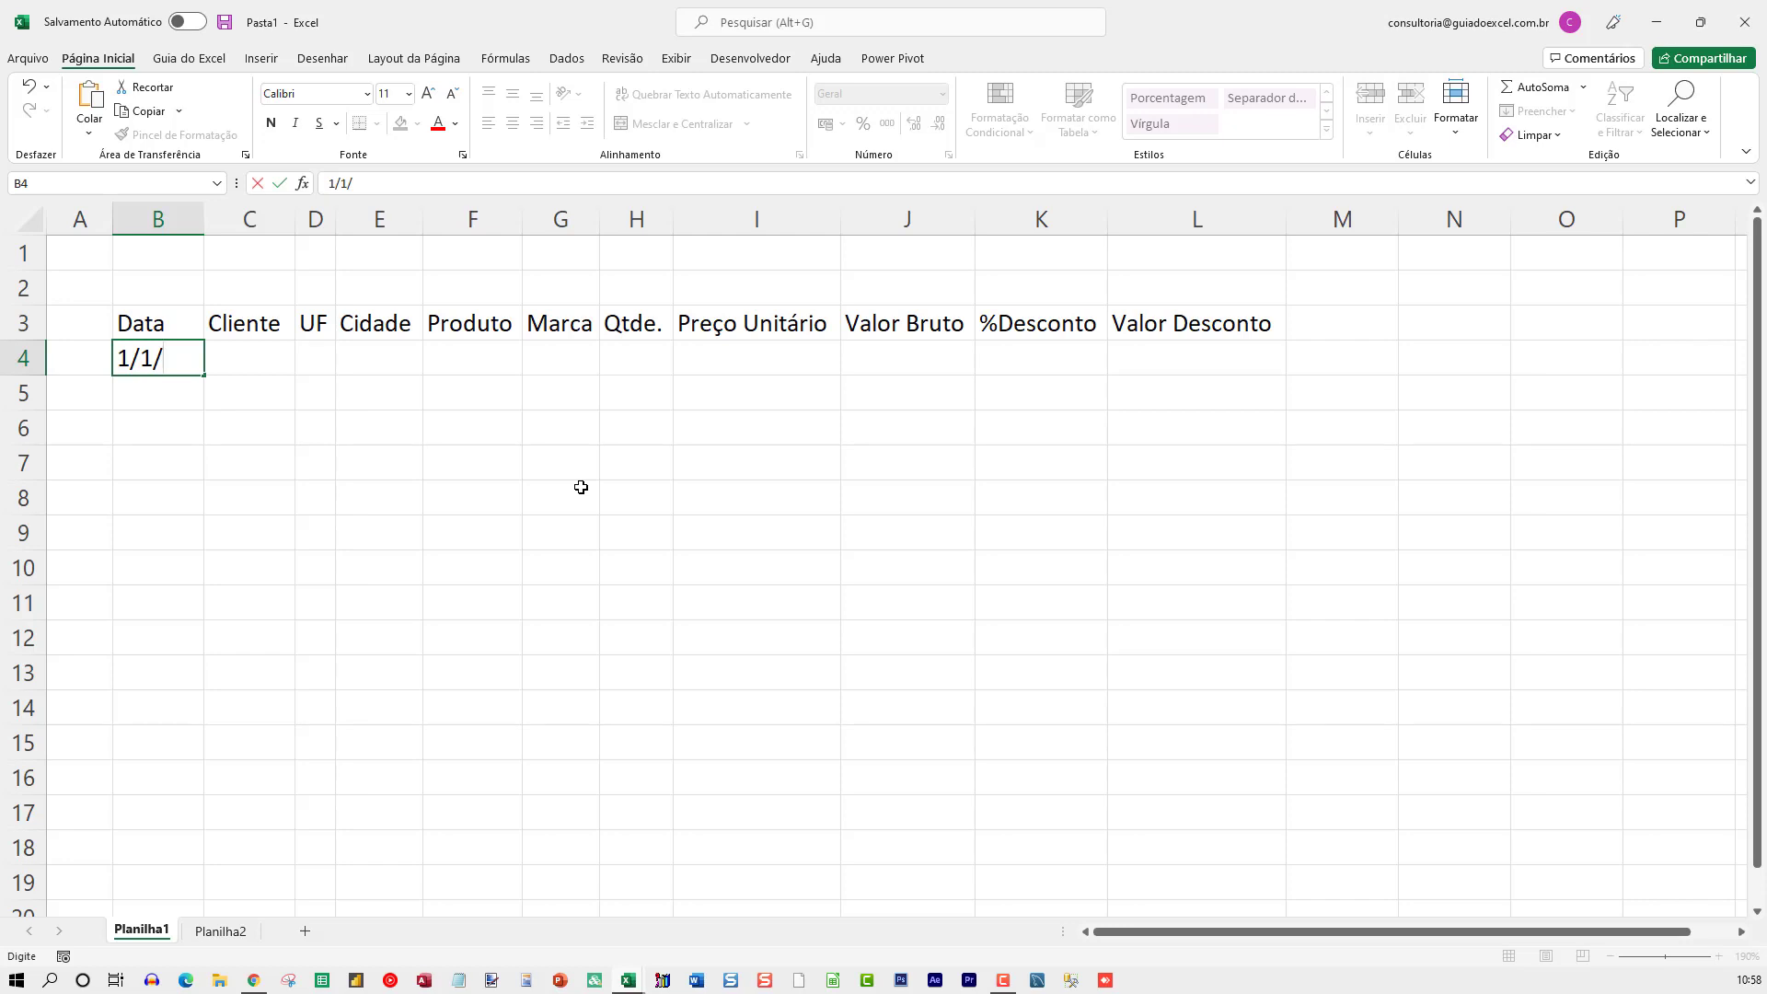
{"action": "type", "text": "20"}
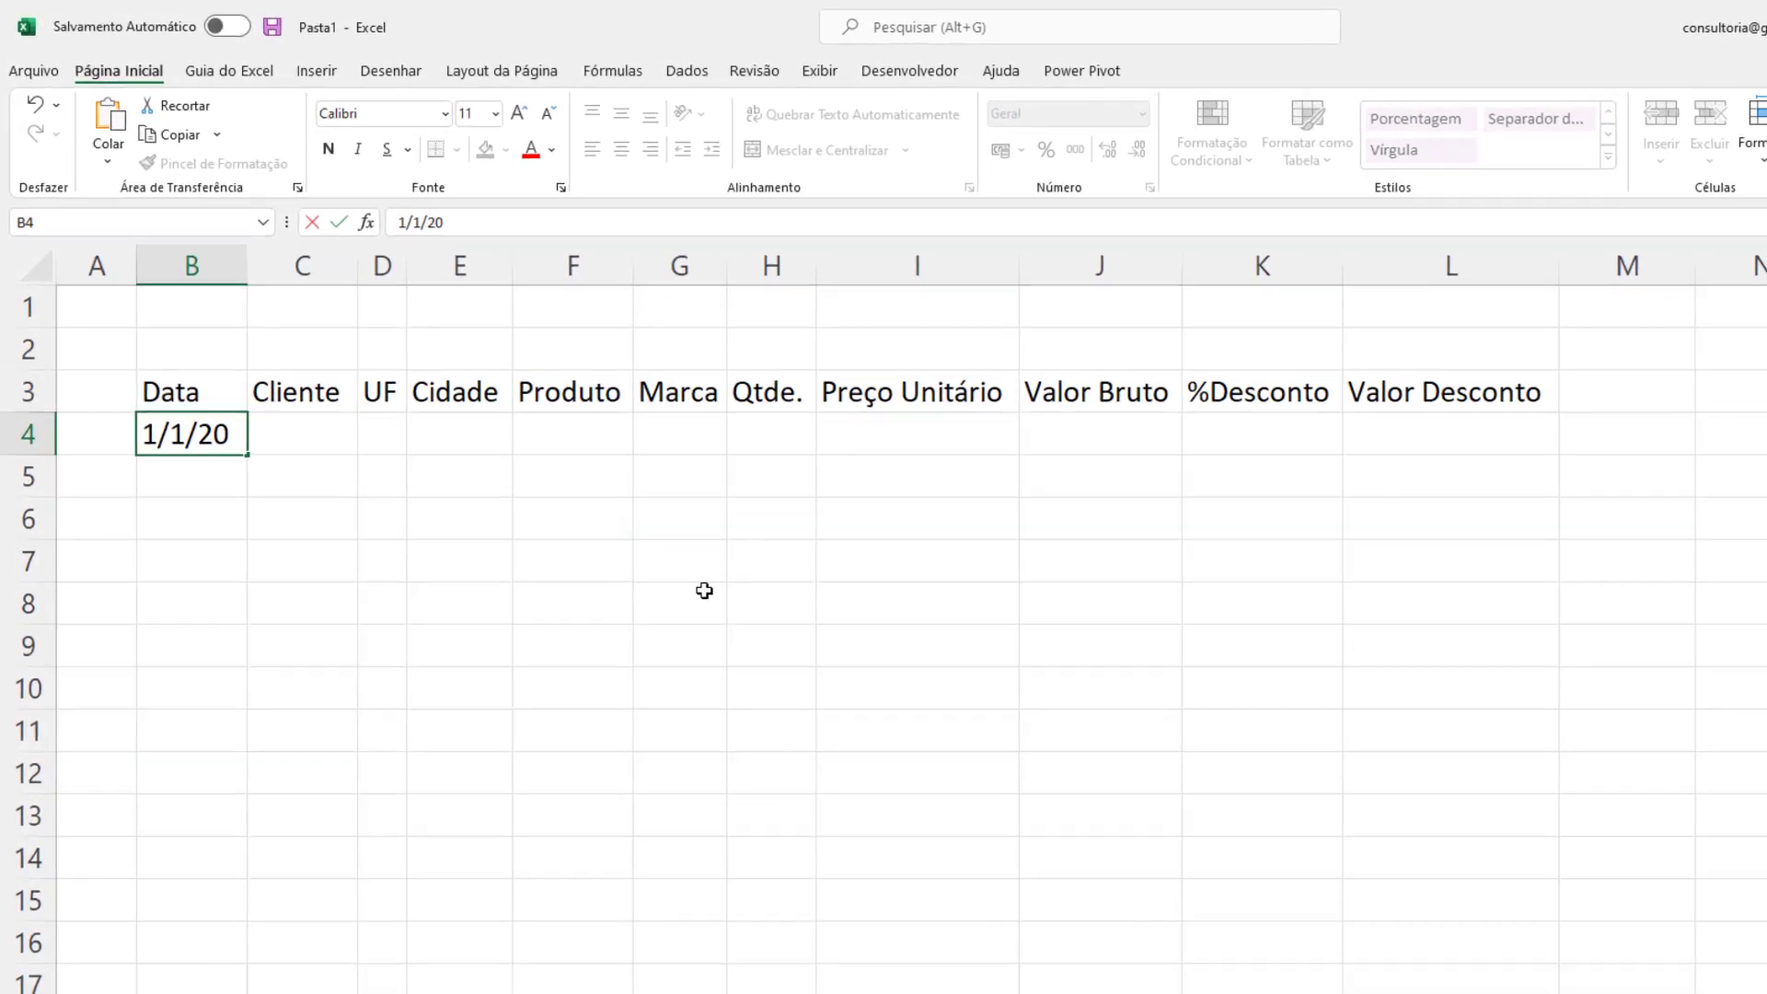
{"action": "key", "text": "Return"}
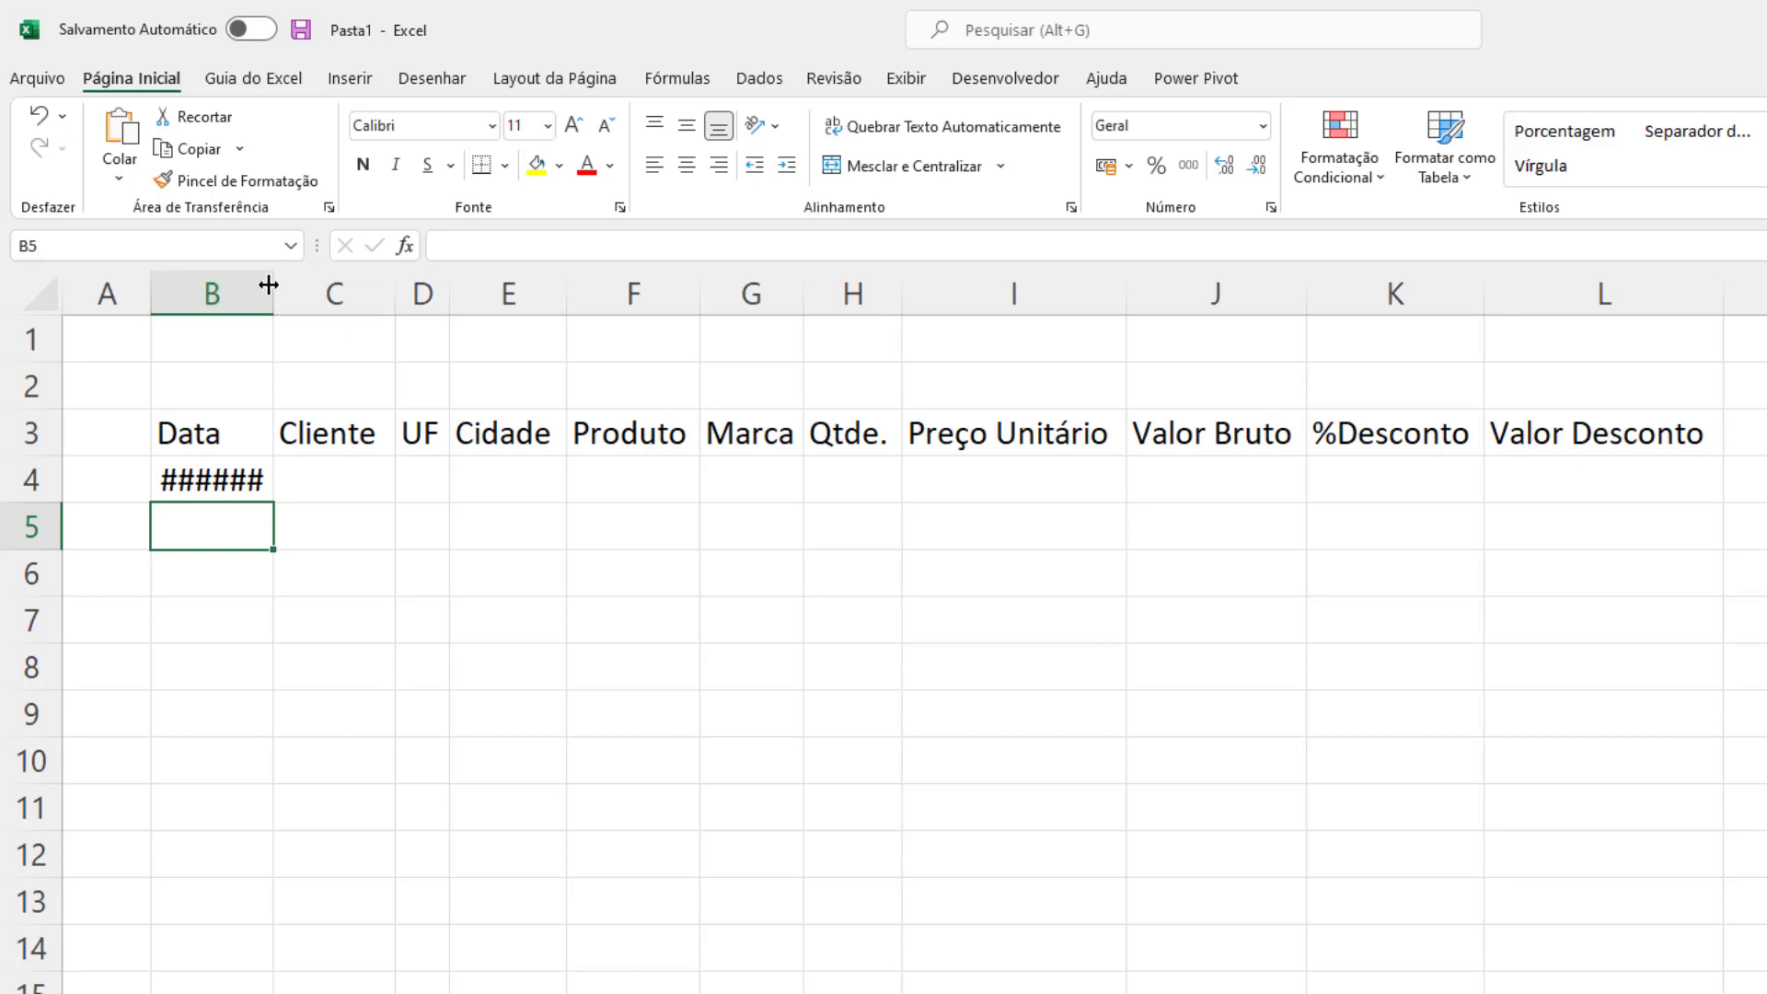
Autofit column B and widen it slightly so 01/01/2020 displays in full.
{"action": "double_click", "coordinate": [268, 285]}
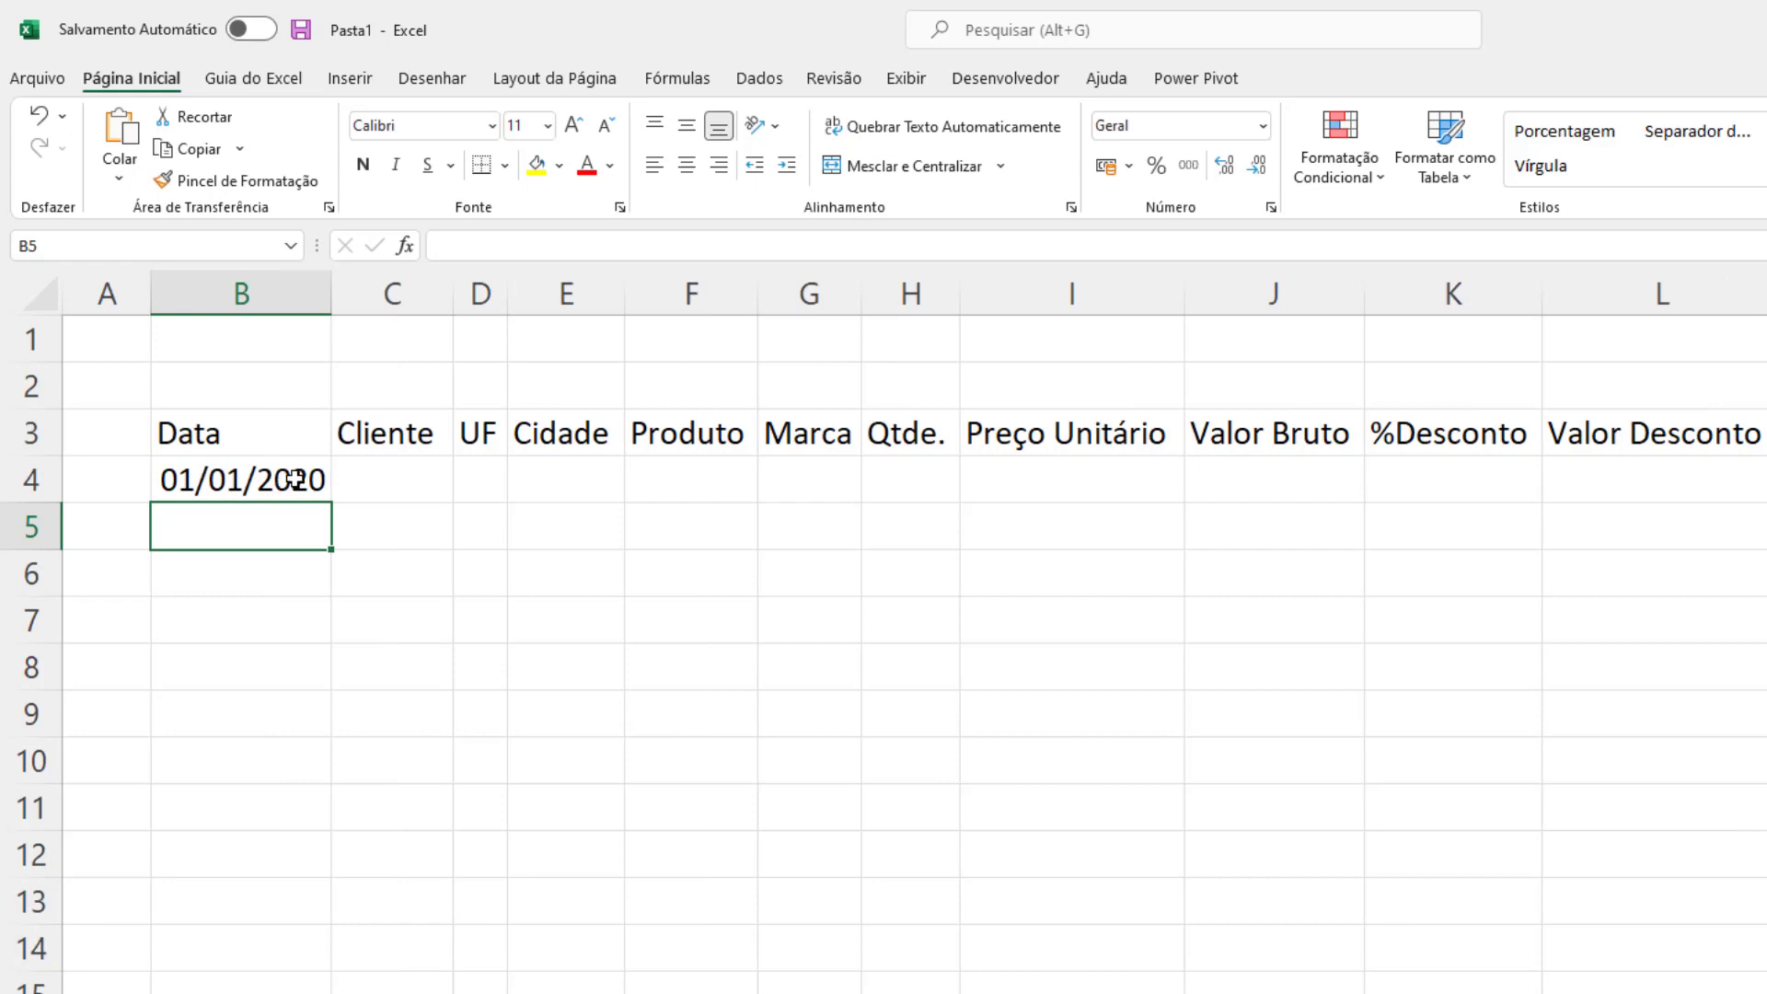
{"action": "left_click_drag", "start_coordinate": [332, 292], "coordinate": [257, 288]}
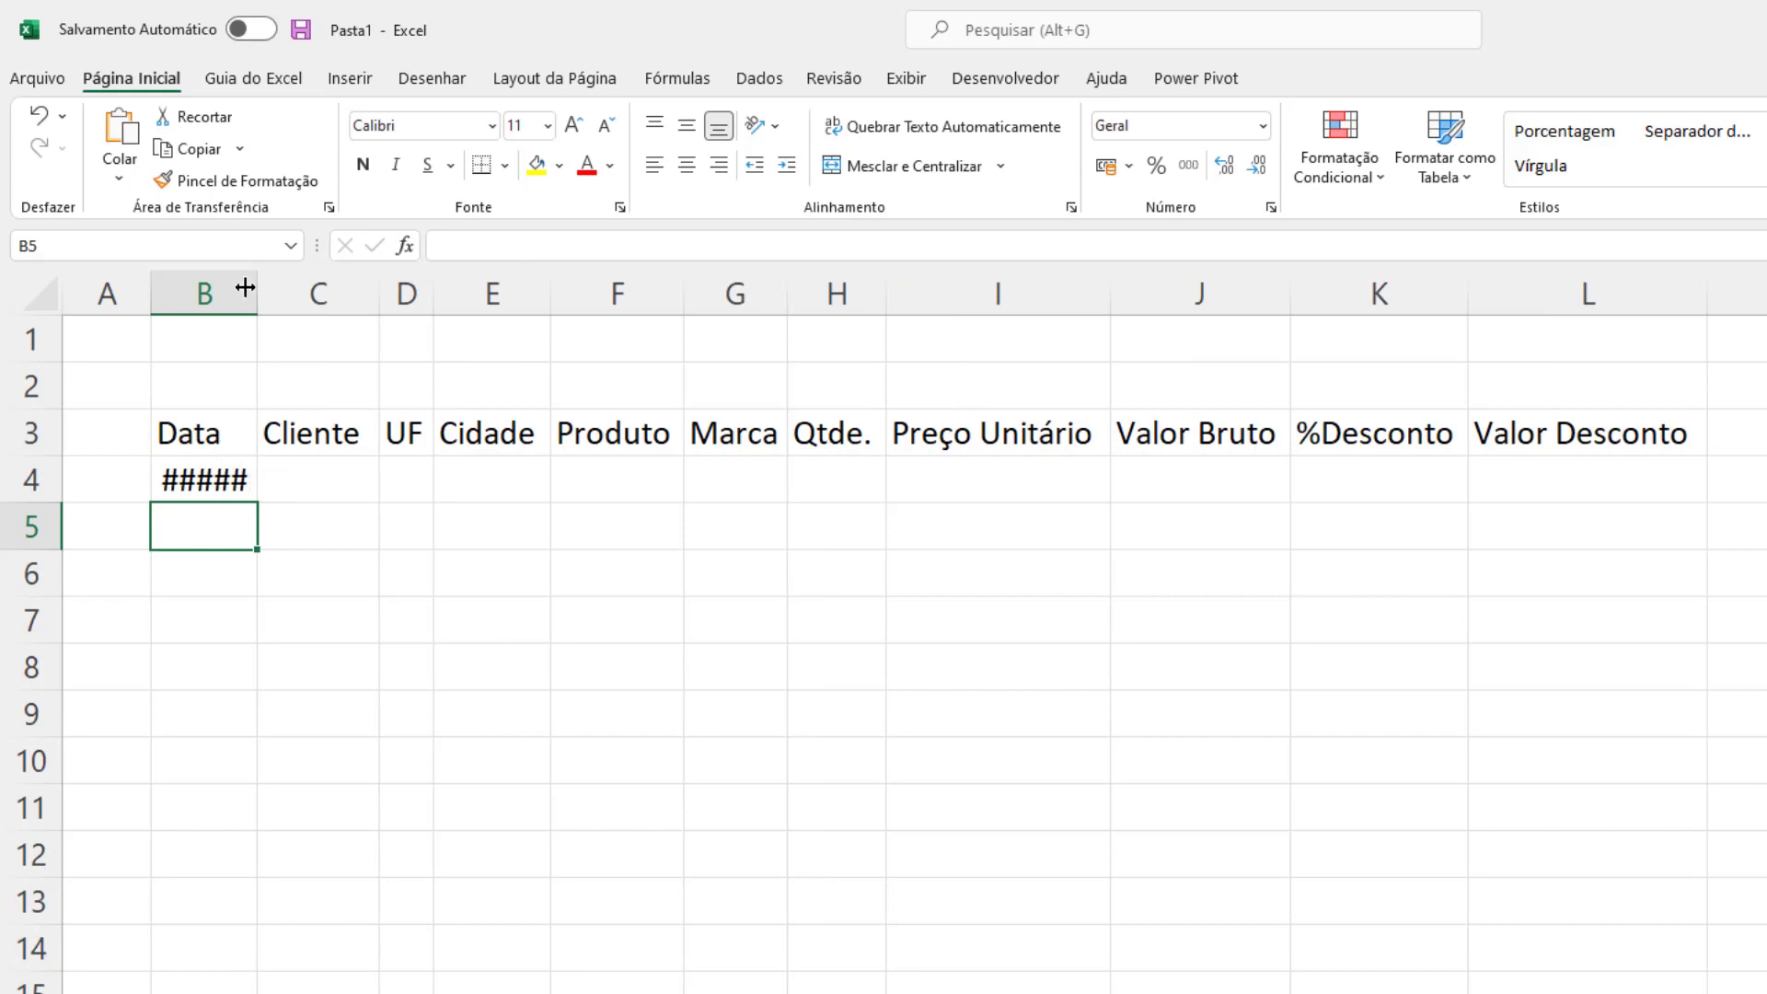
{"action": "double_click", "coordinate": [247, 287]}
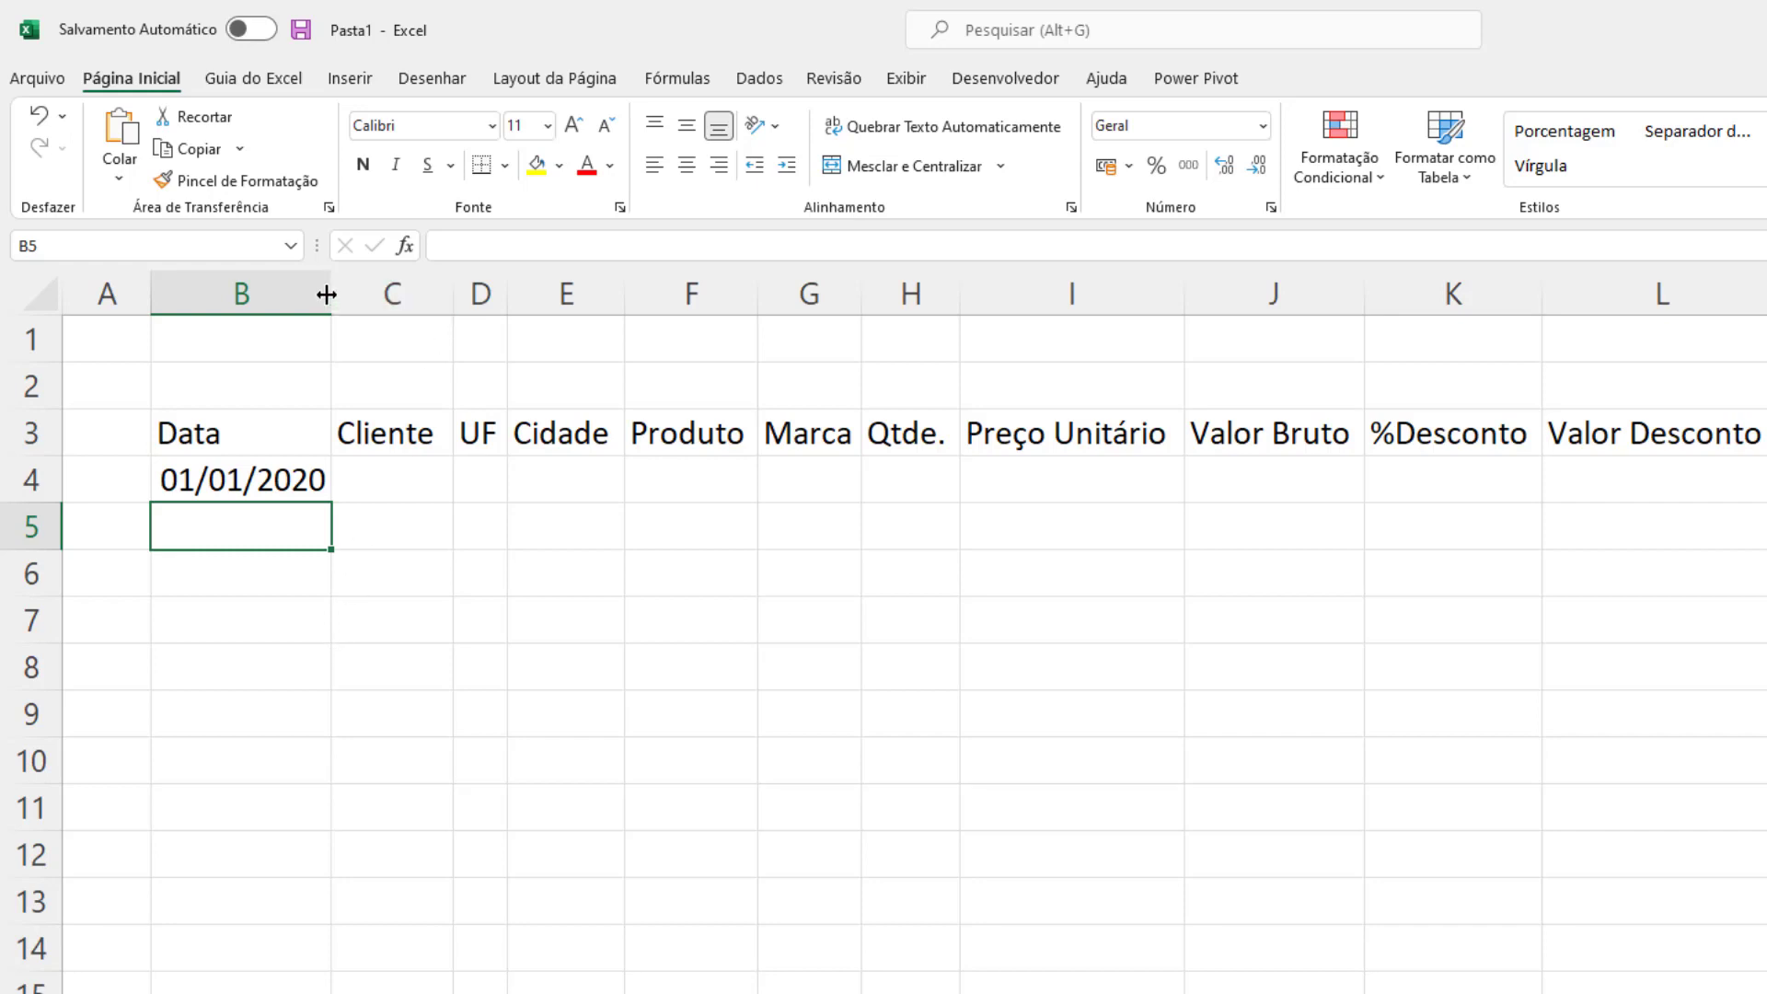
{"action": "left_click_drag", "start_coordinate": [339, 292], "coordinate": [376, 292]}
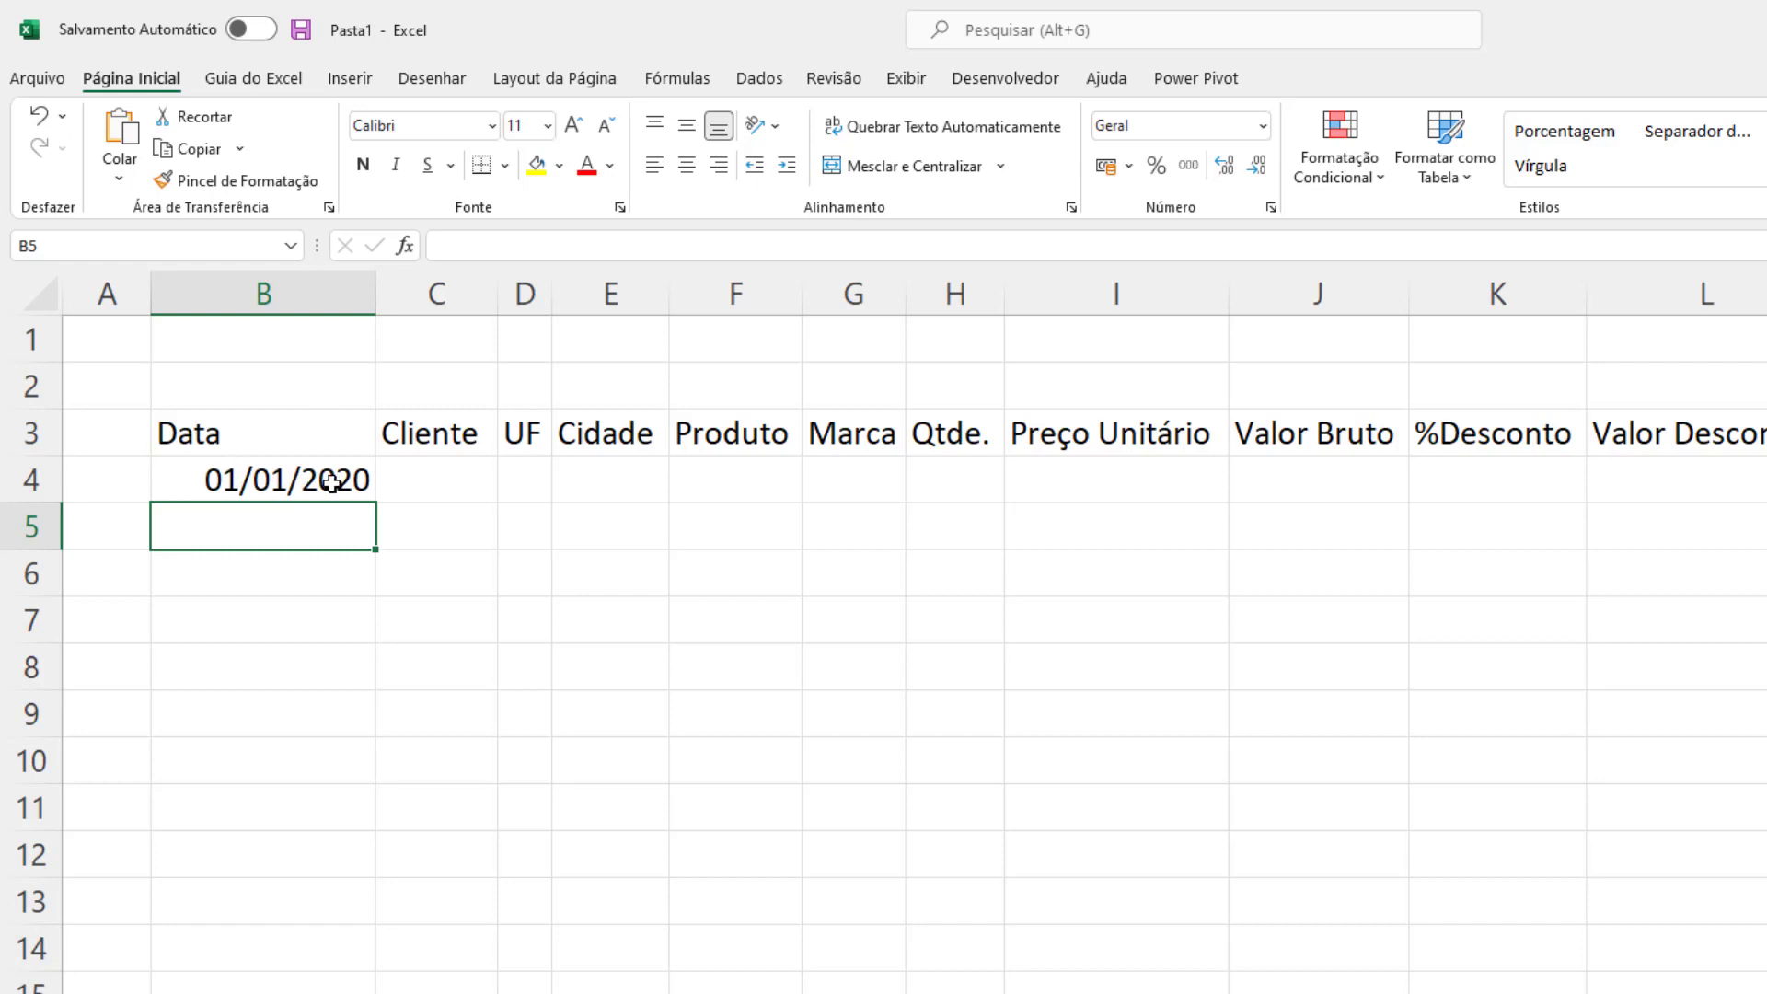
Practise selecting the Data column from B3 and B4 downward, ending on B4.
{"action": "left_click", "coordinate": [275, 479]}
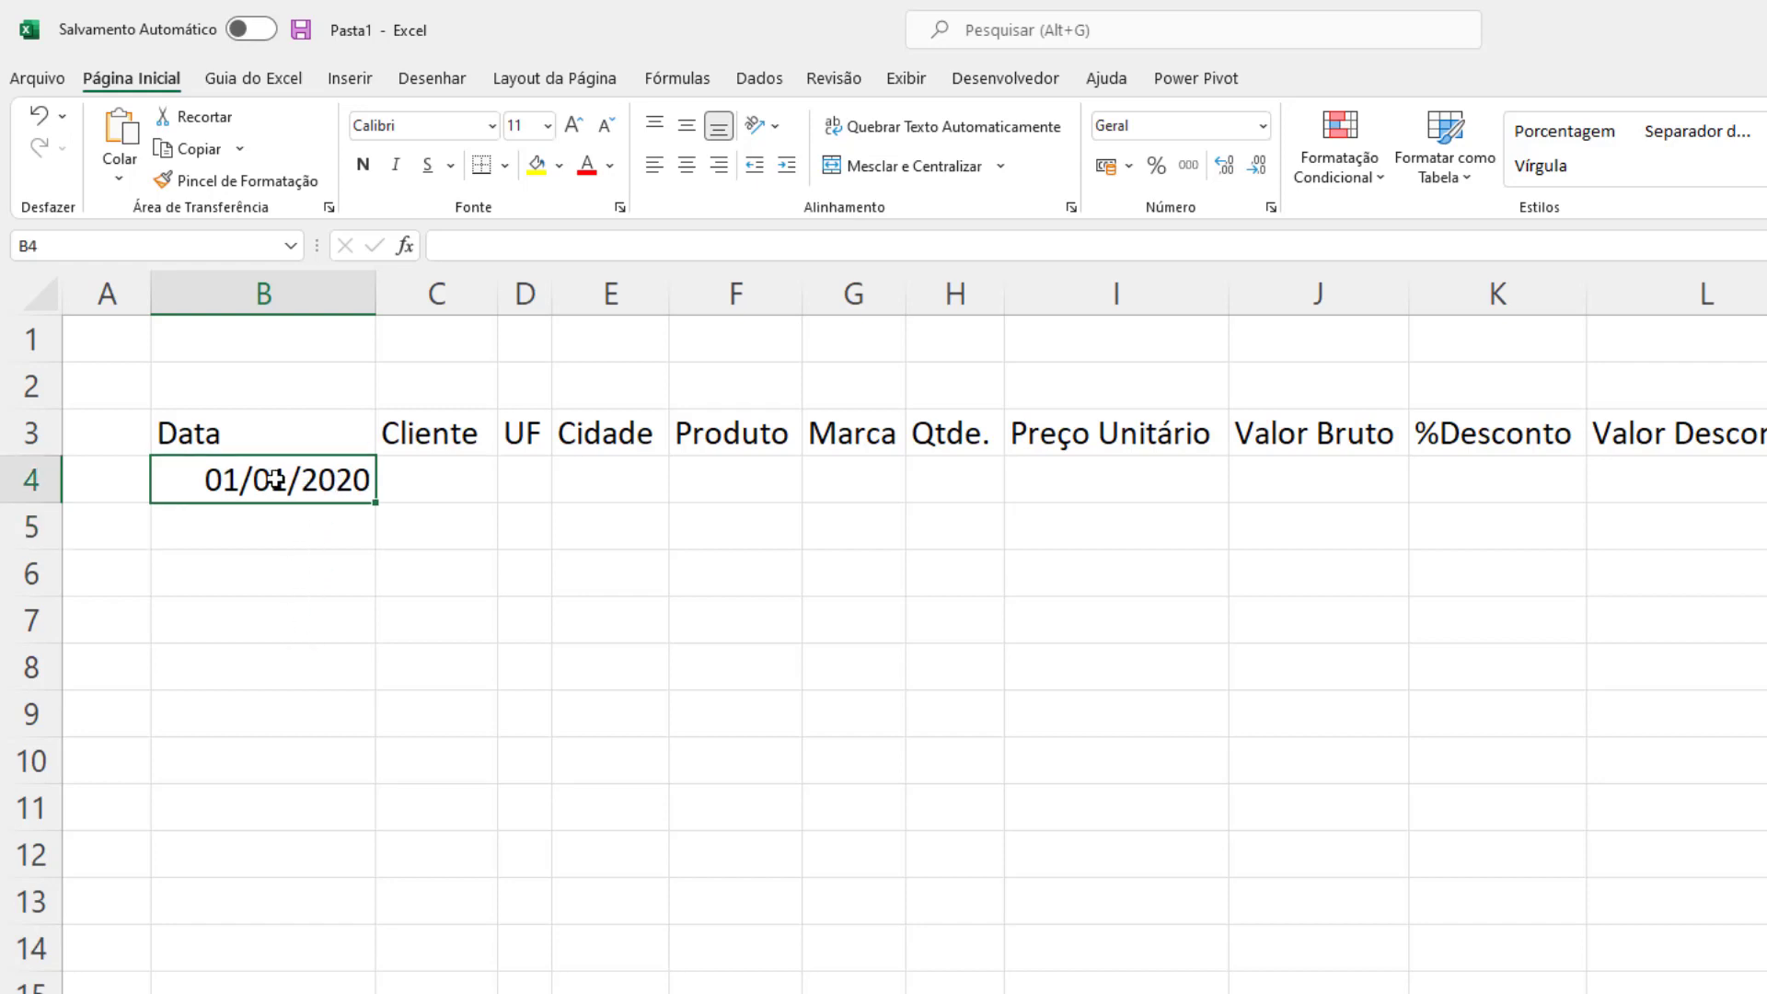
{"action": "left_click_drag", "start_coordinate": [275, 479], "coordinate": [272, 962]}
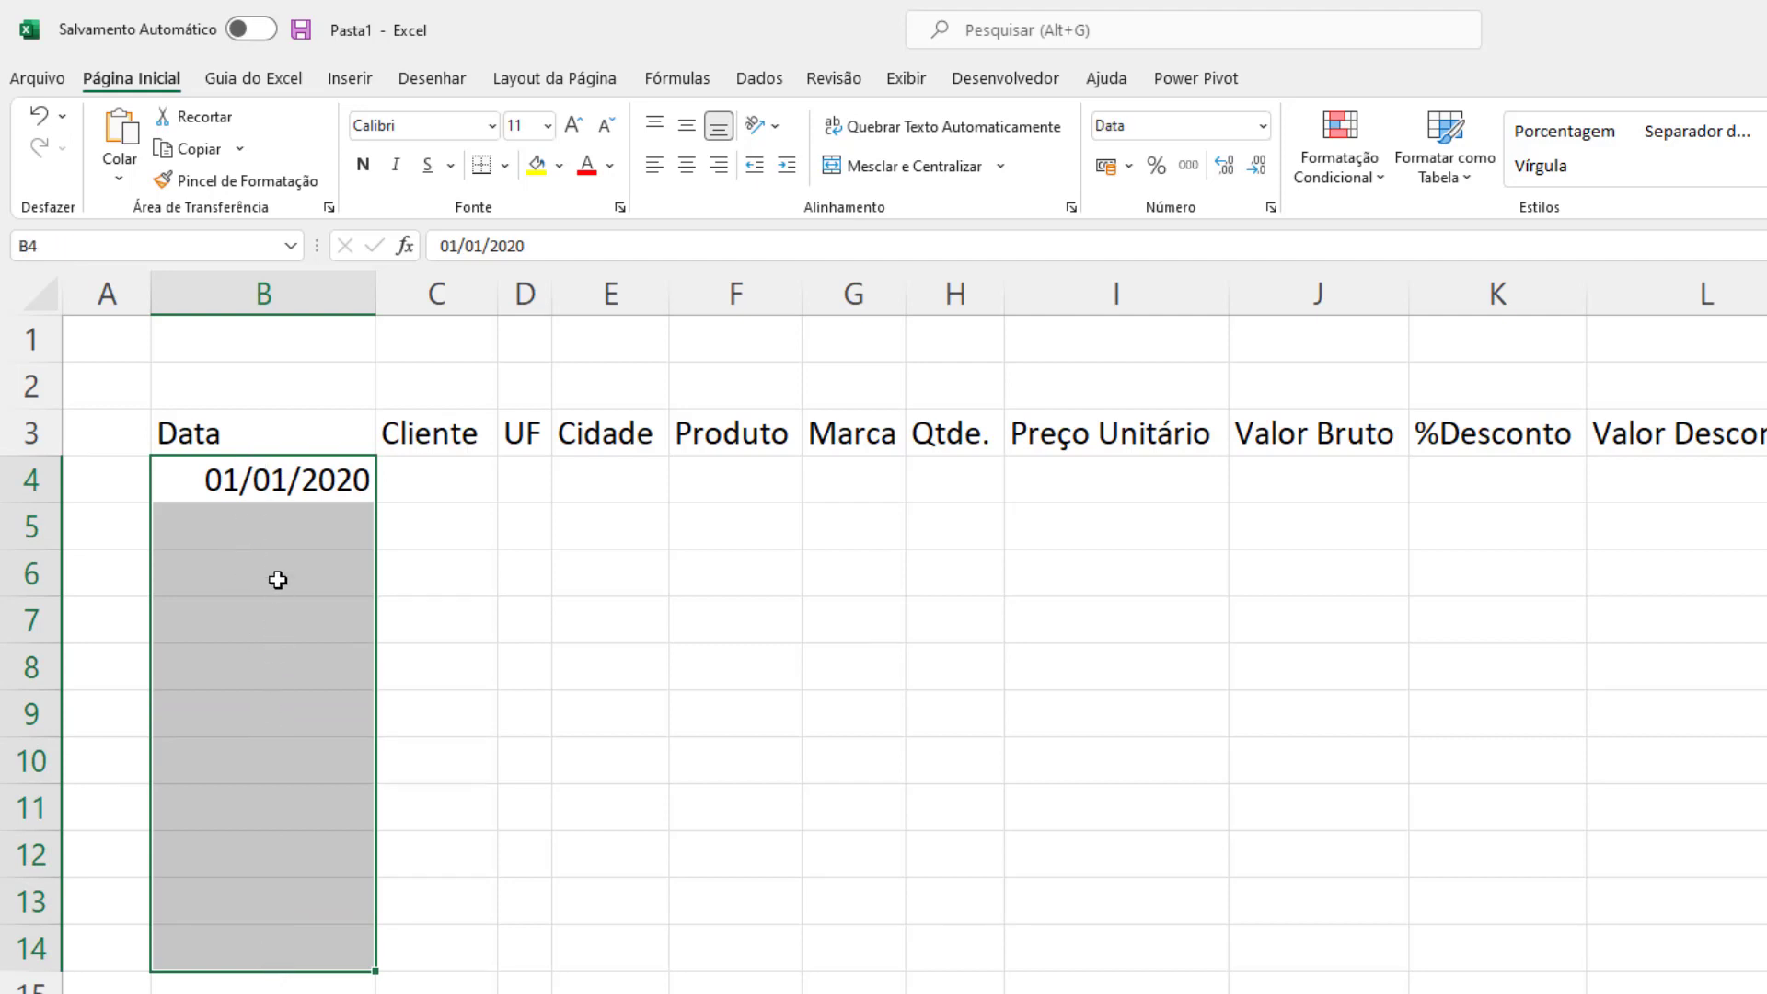
{"action": "left_click", "coordinate": [203, 436]}
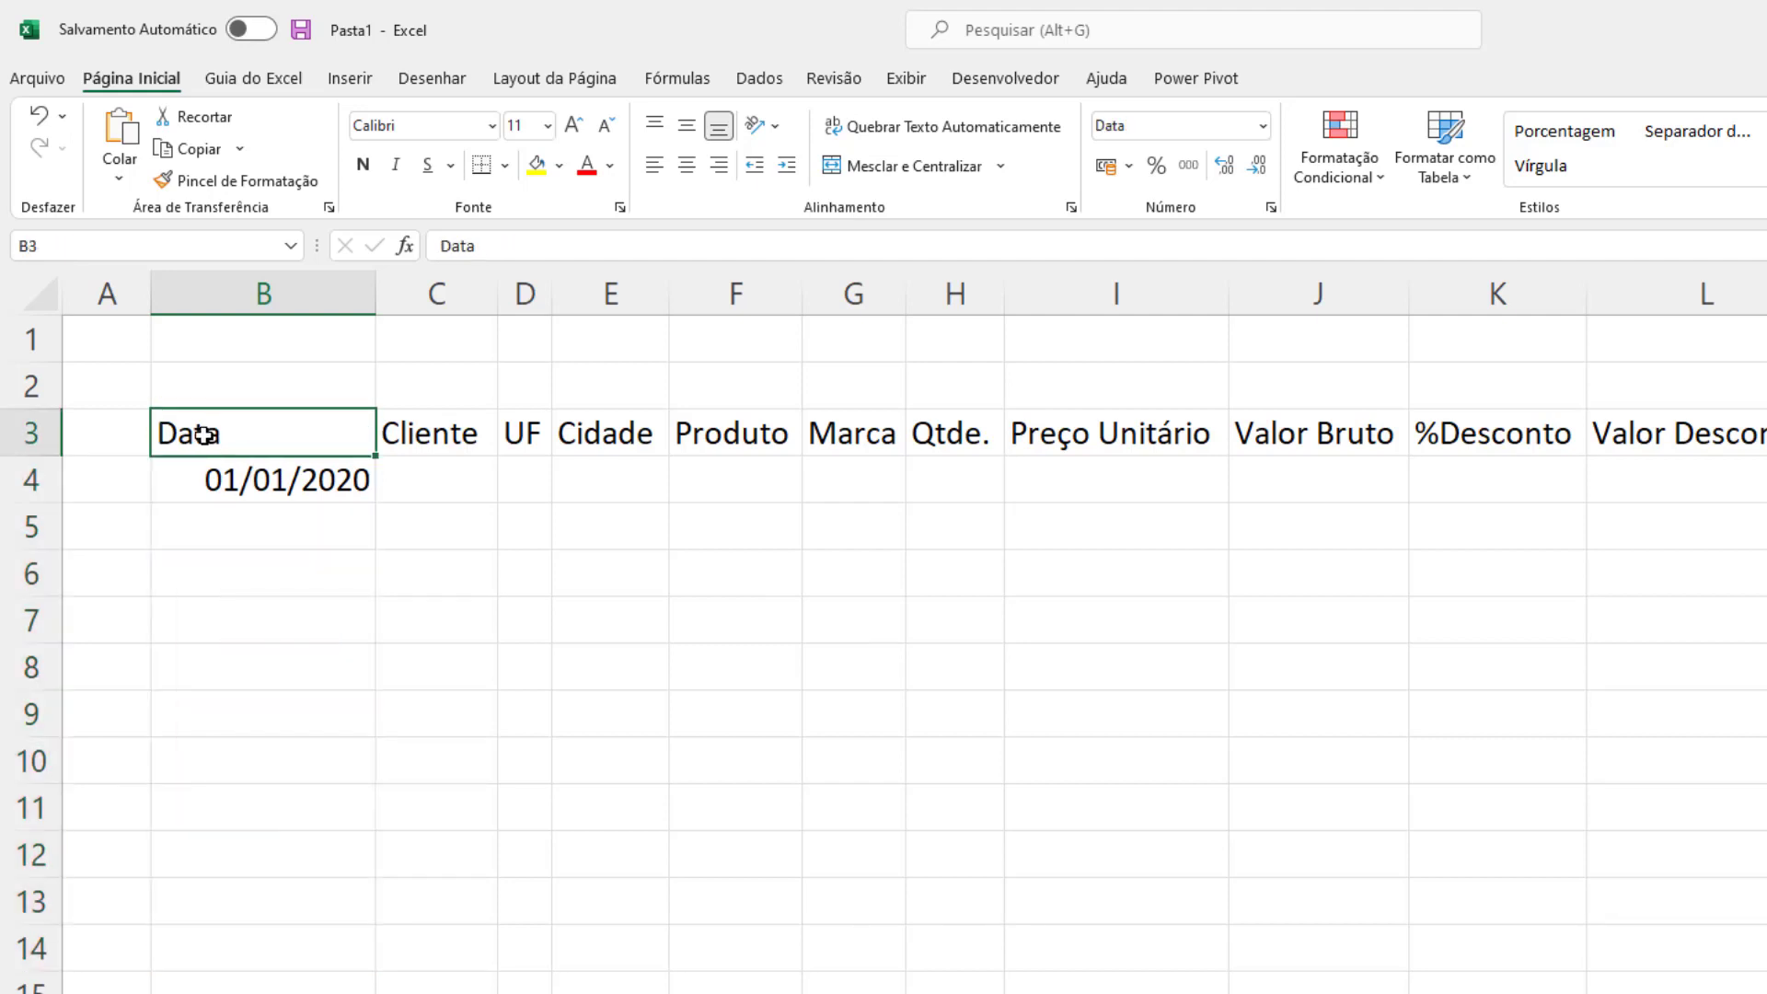
{"action": "left_click_drag", "start_coordinate": [200, 436], "coordinate": [206, 864]}
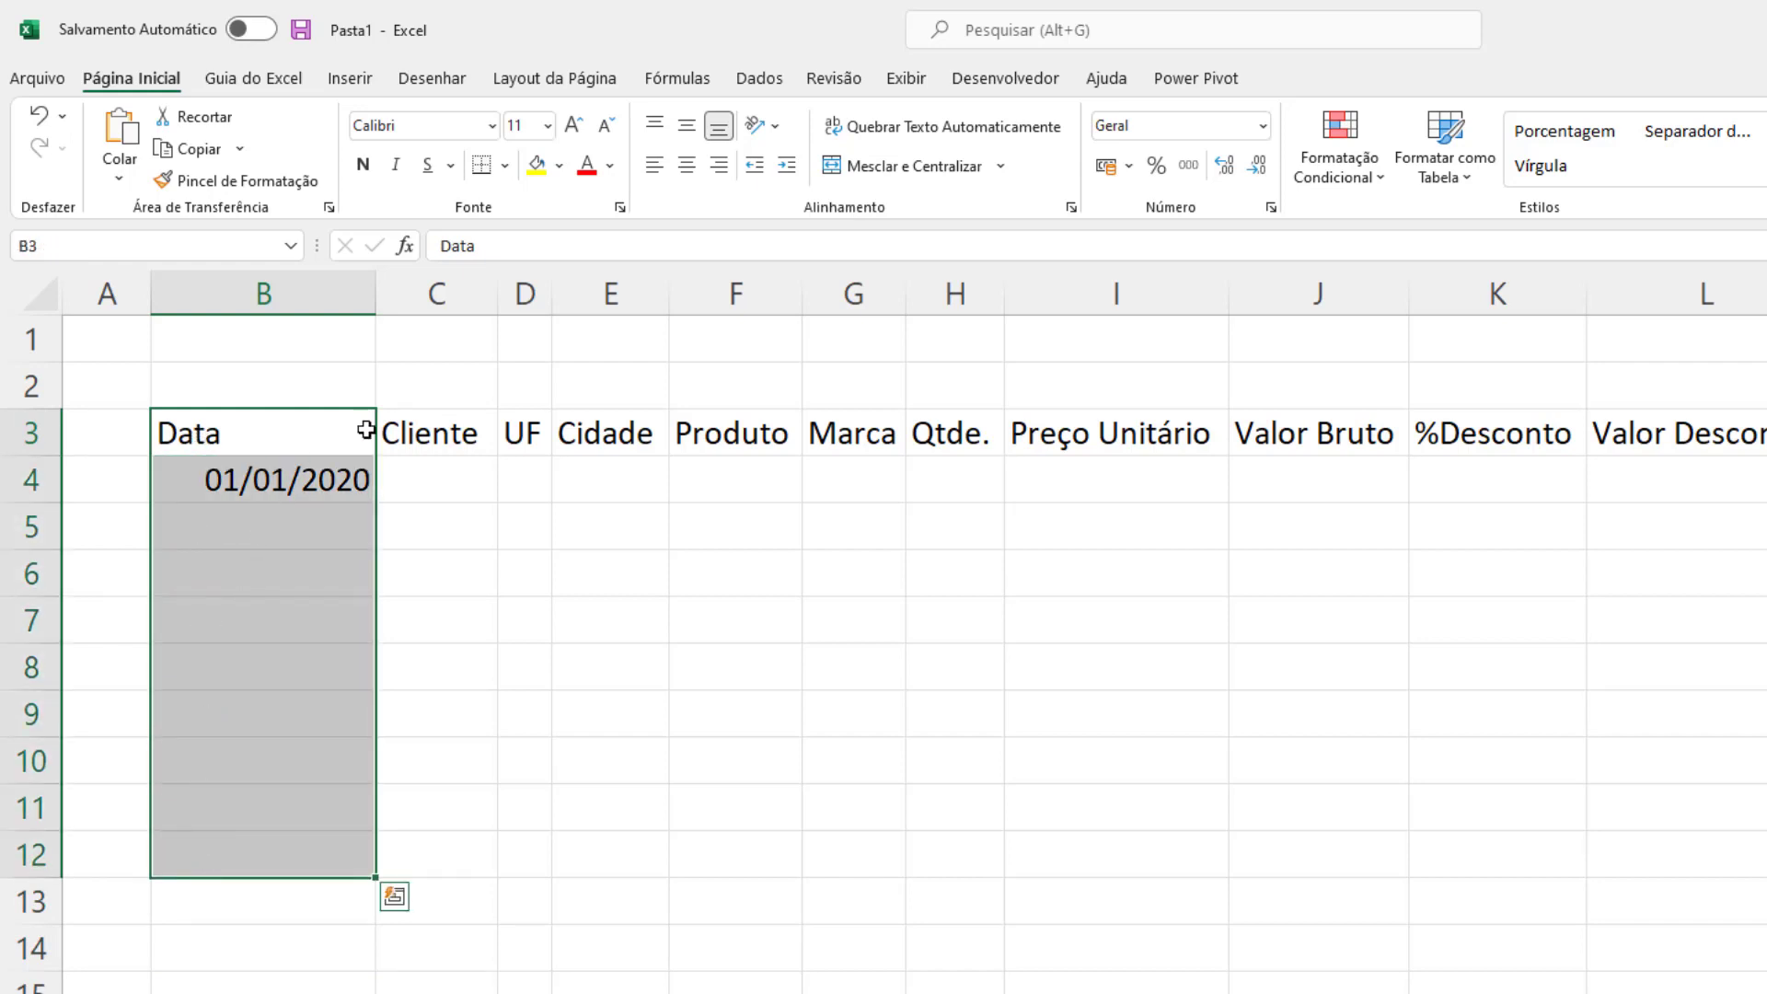
{"action": "left_click", "coordinate": [220, 478]}
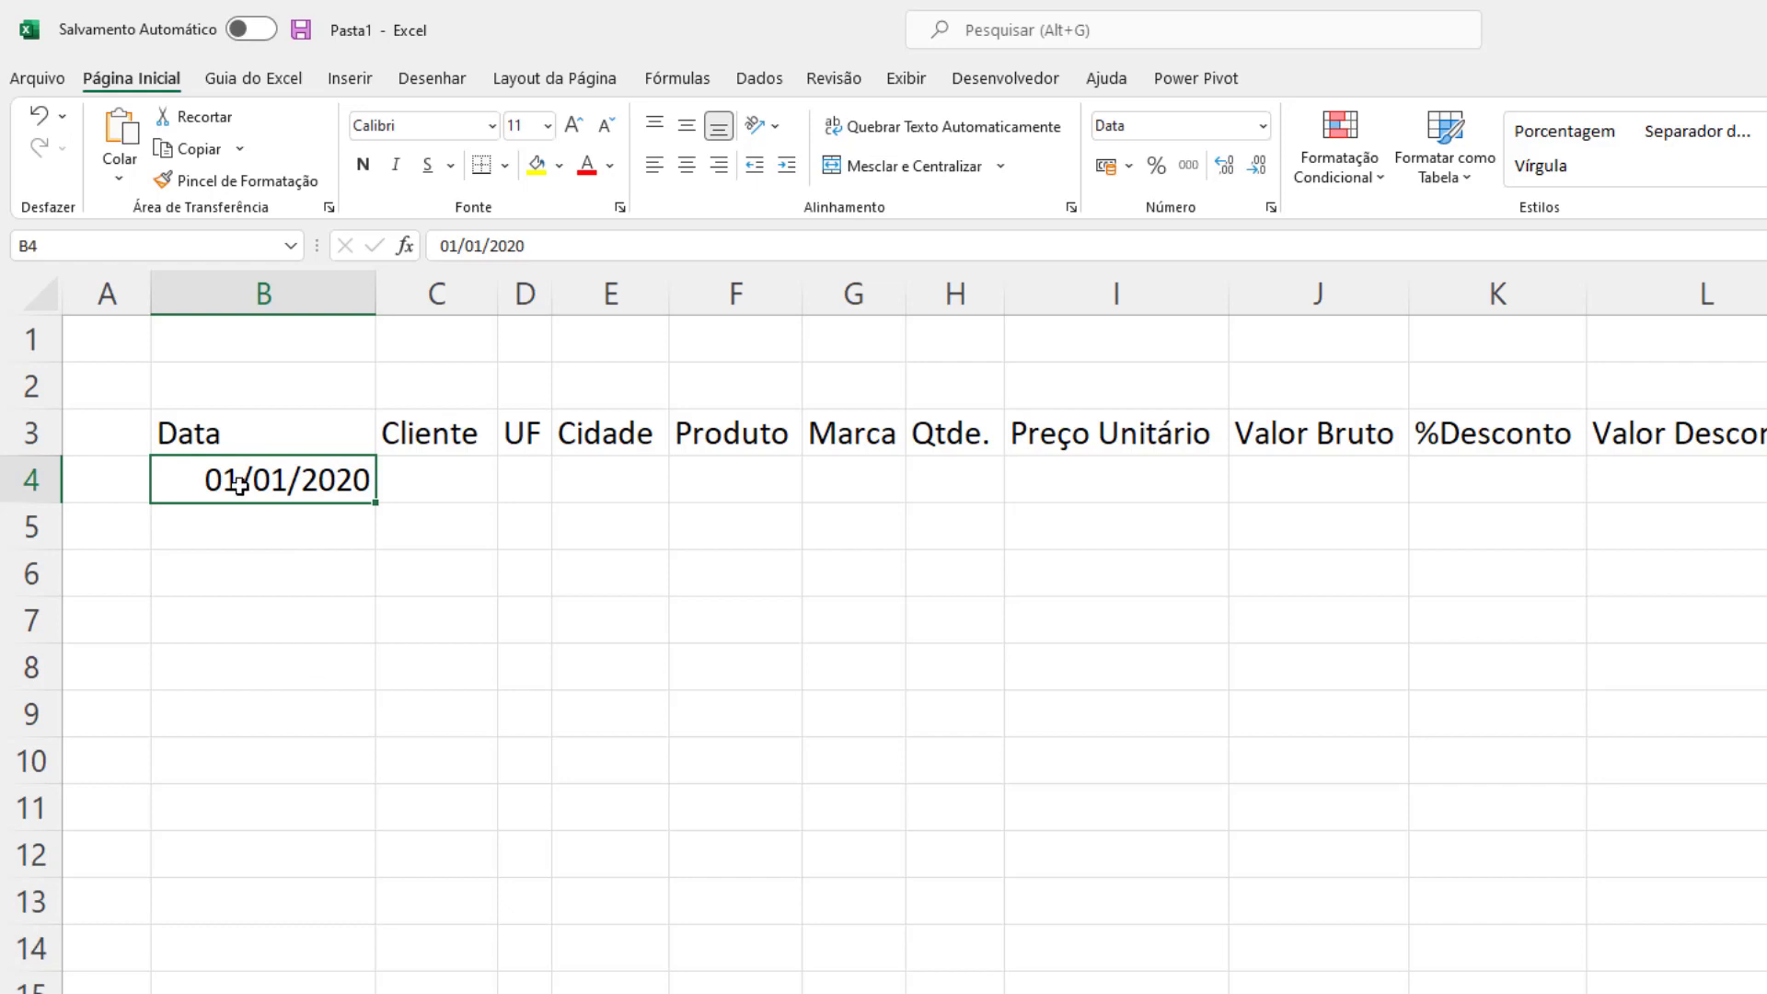
{"action": "left_click", "coordinate": [203, 426]}
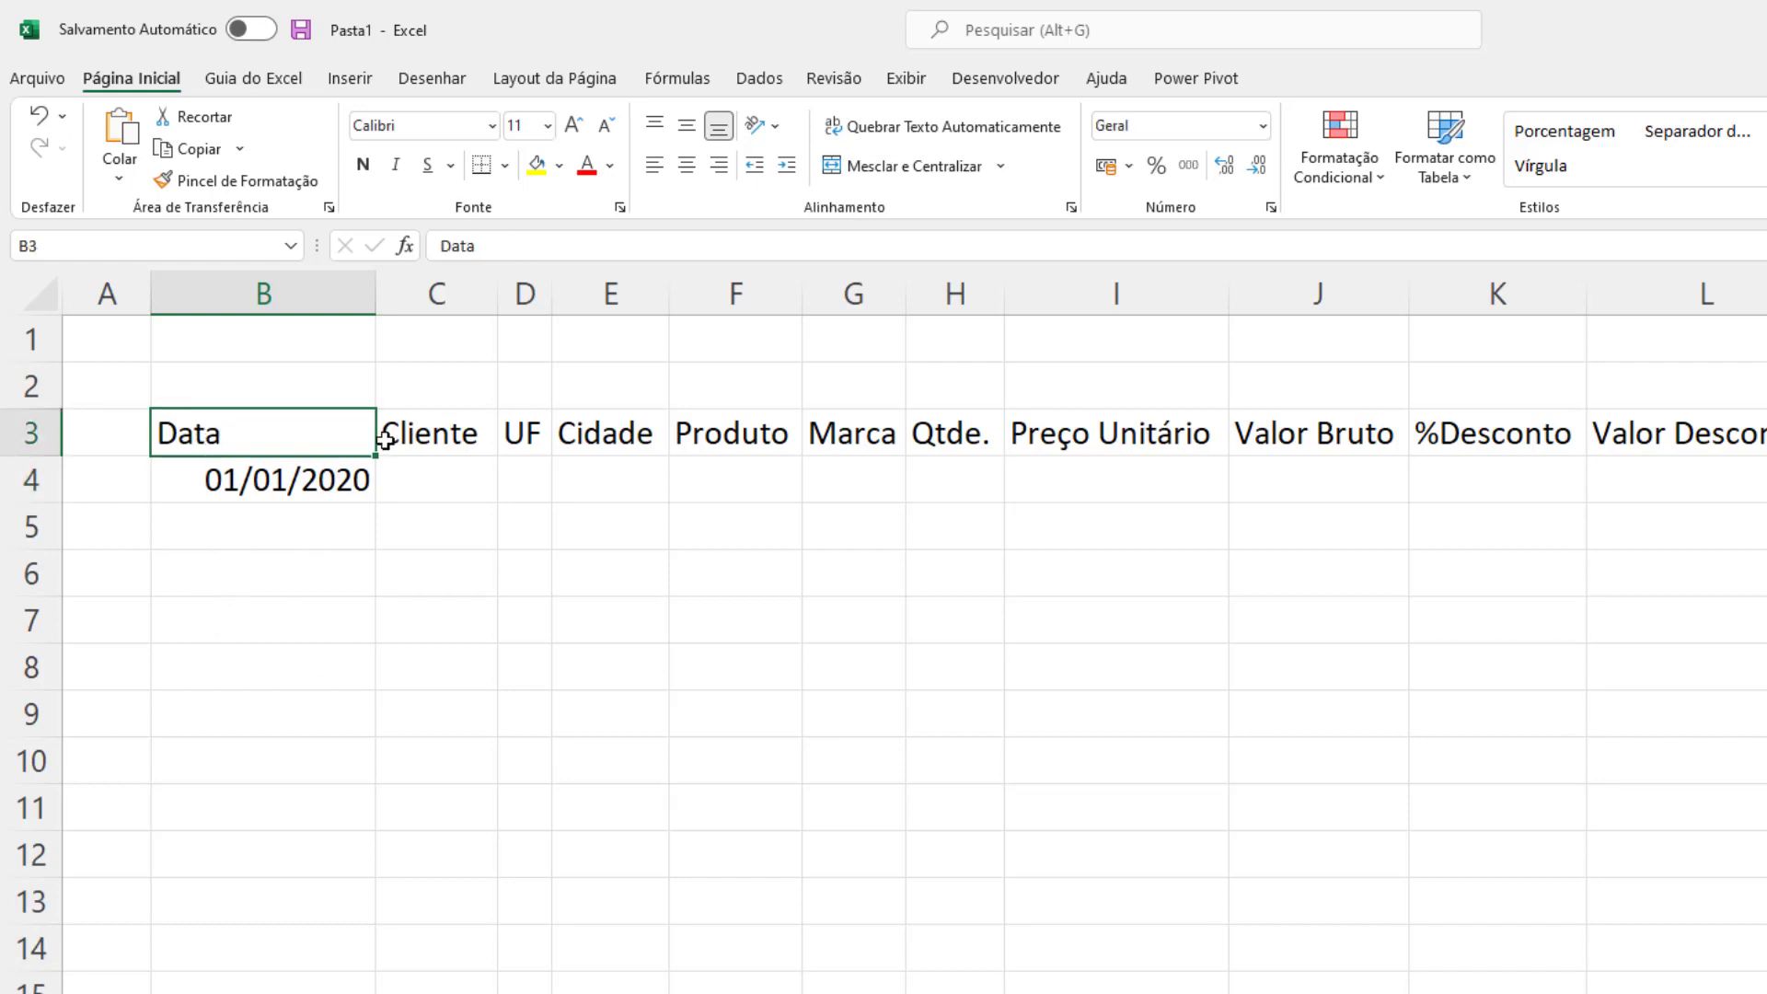
{"action": "left_click", "coordinate": [290, 471]}
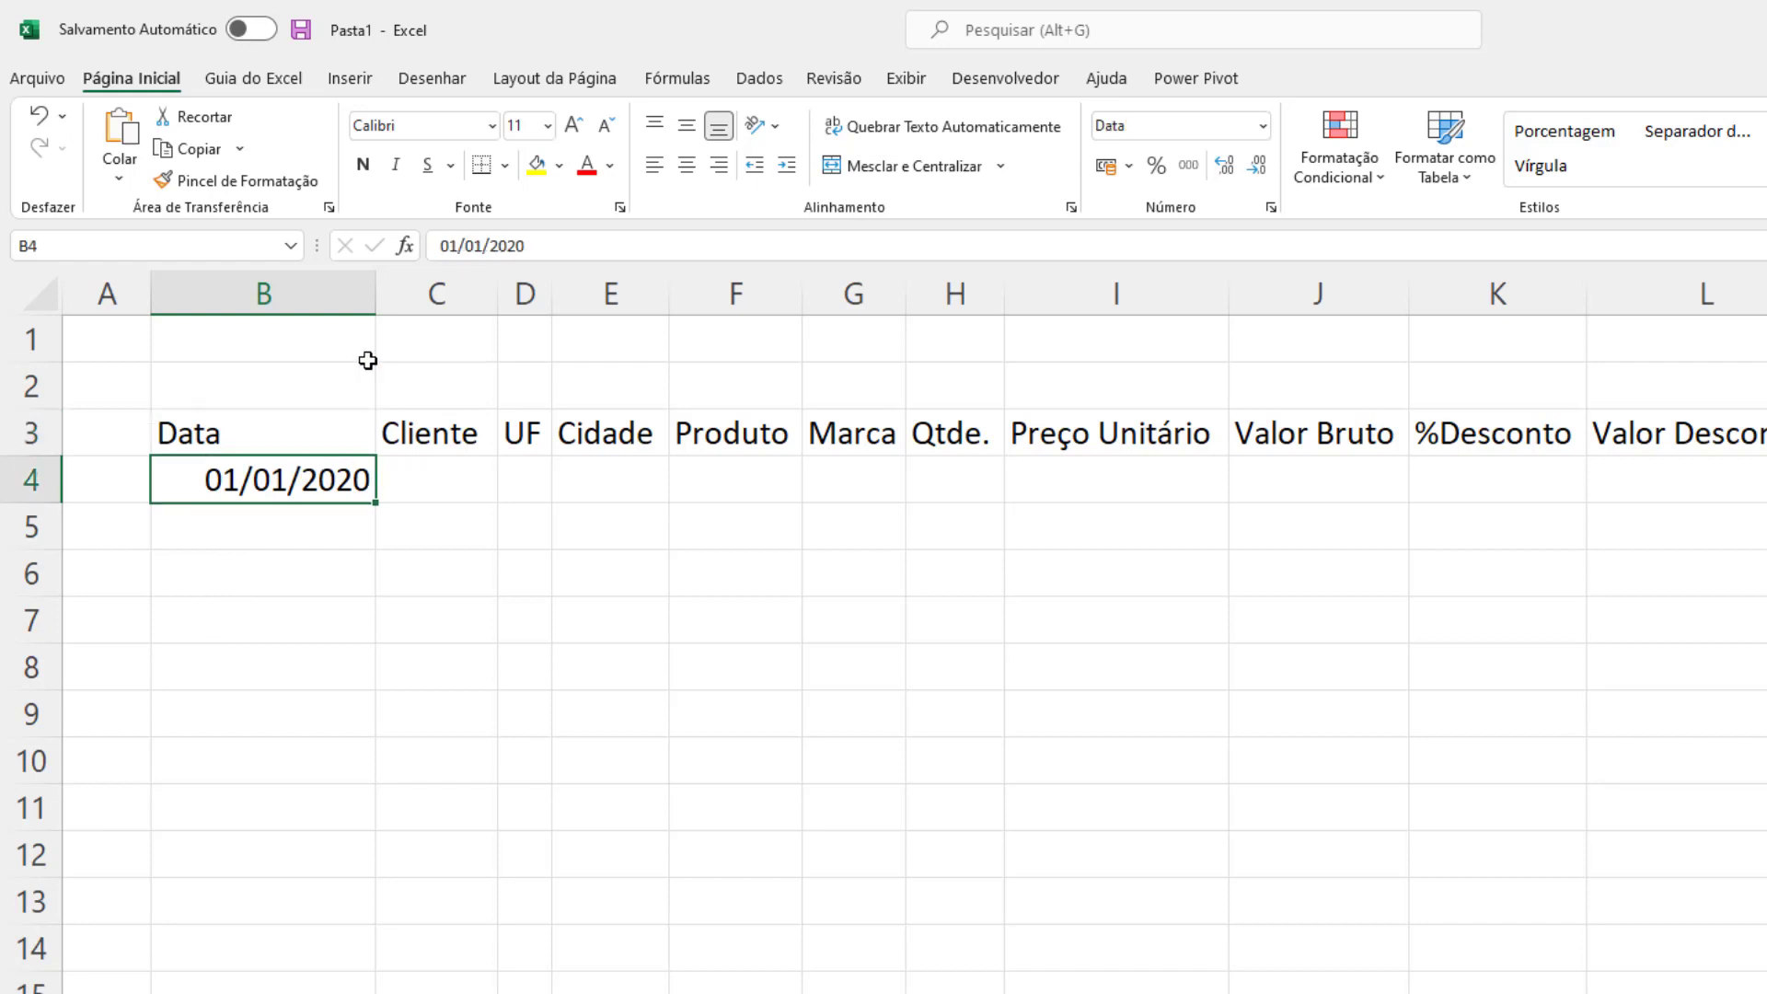
Fit column B to its date and enter the customer's full name in C4.
{"action": "double_click", "coordinate": [367, 300]}
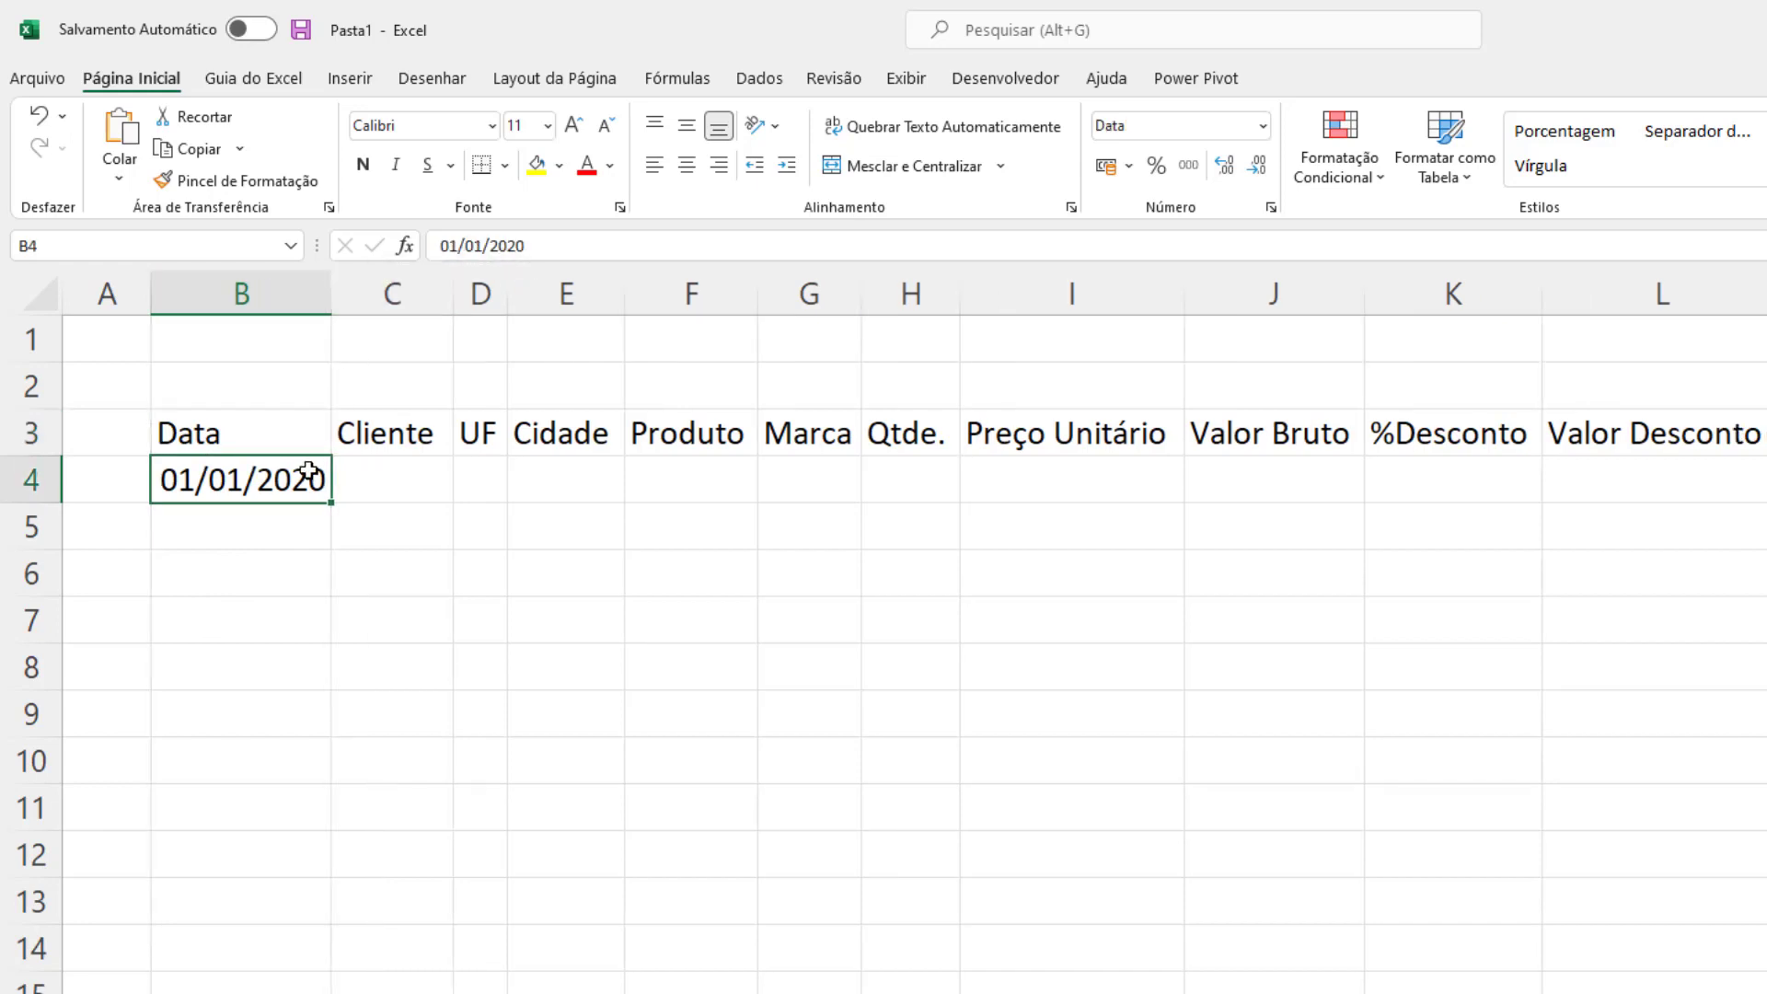
{"action": "left_click", "coordinate": [363, 468]}
{"action": "type", "text": "L"}
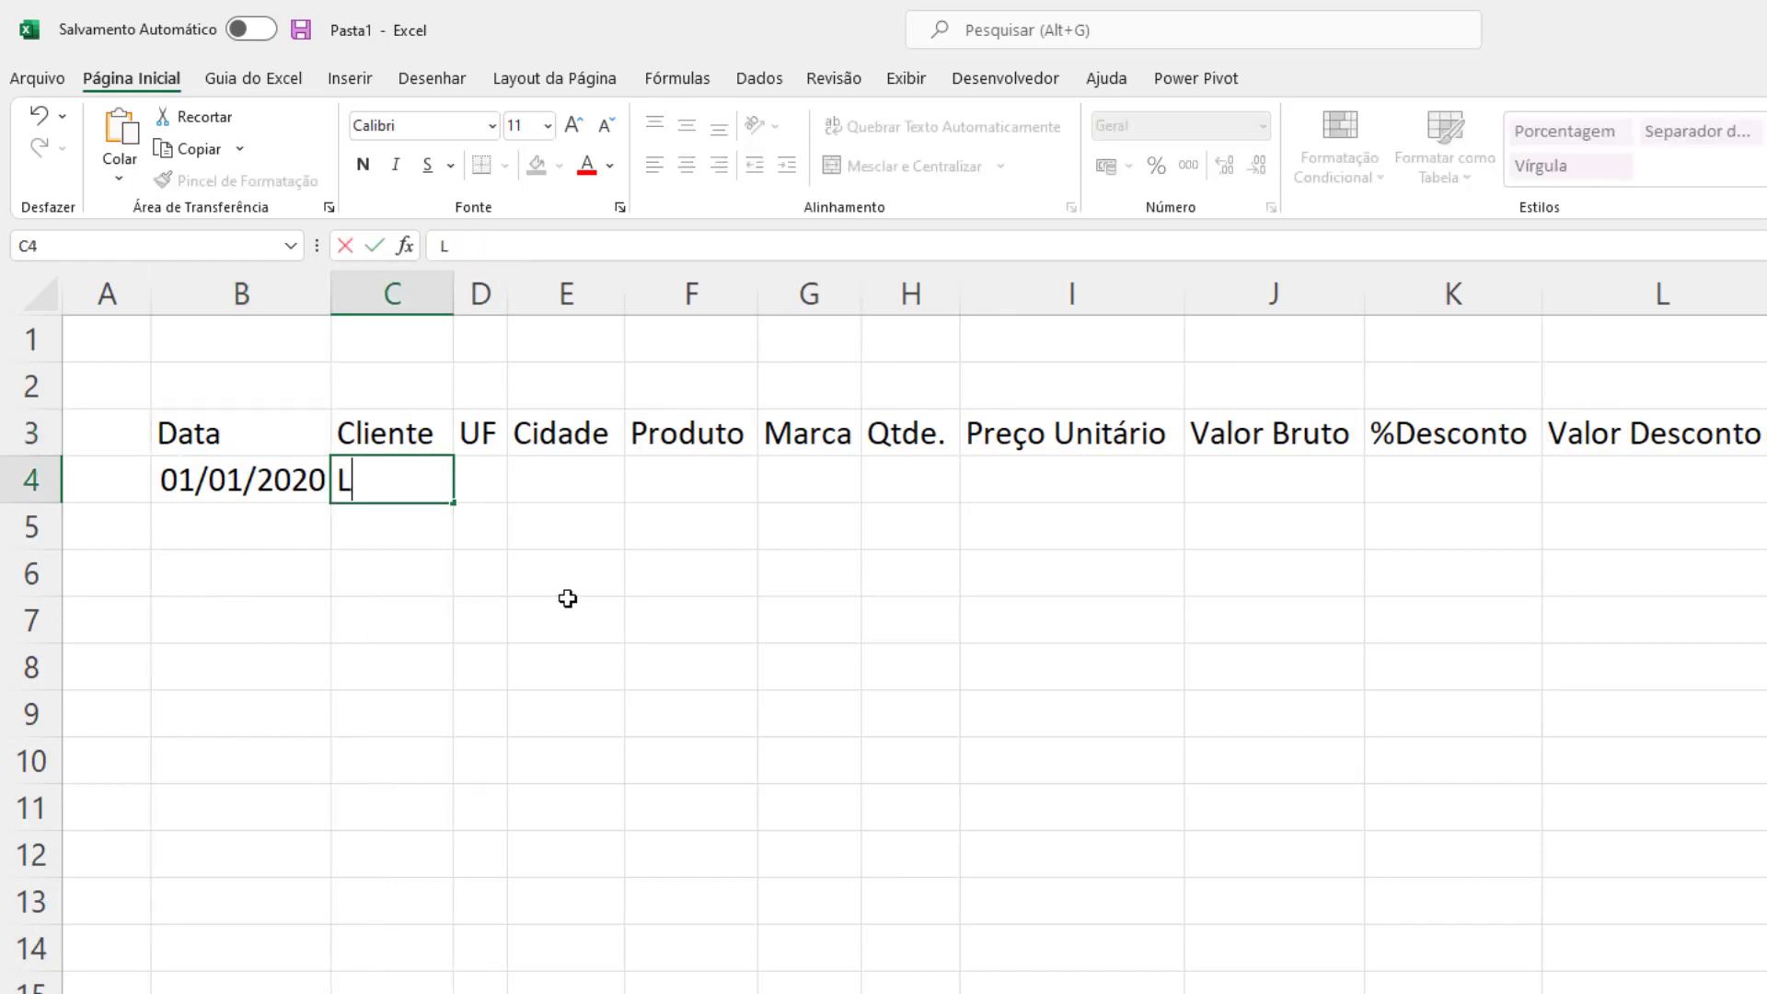
{"action": "type", "text": "uiza Gon"}
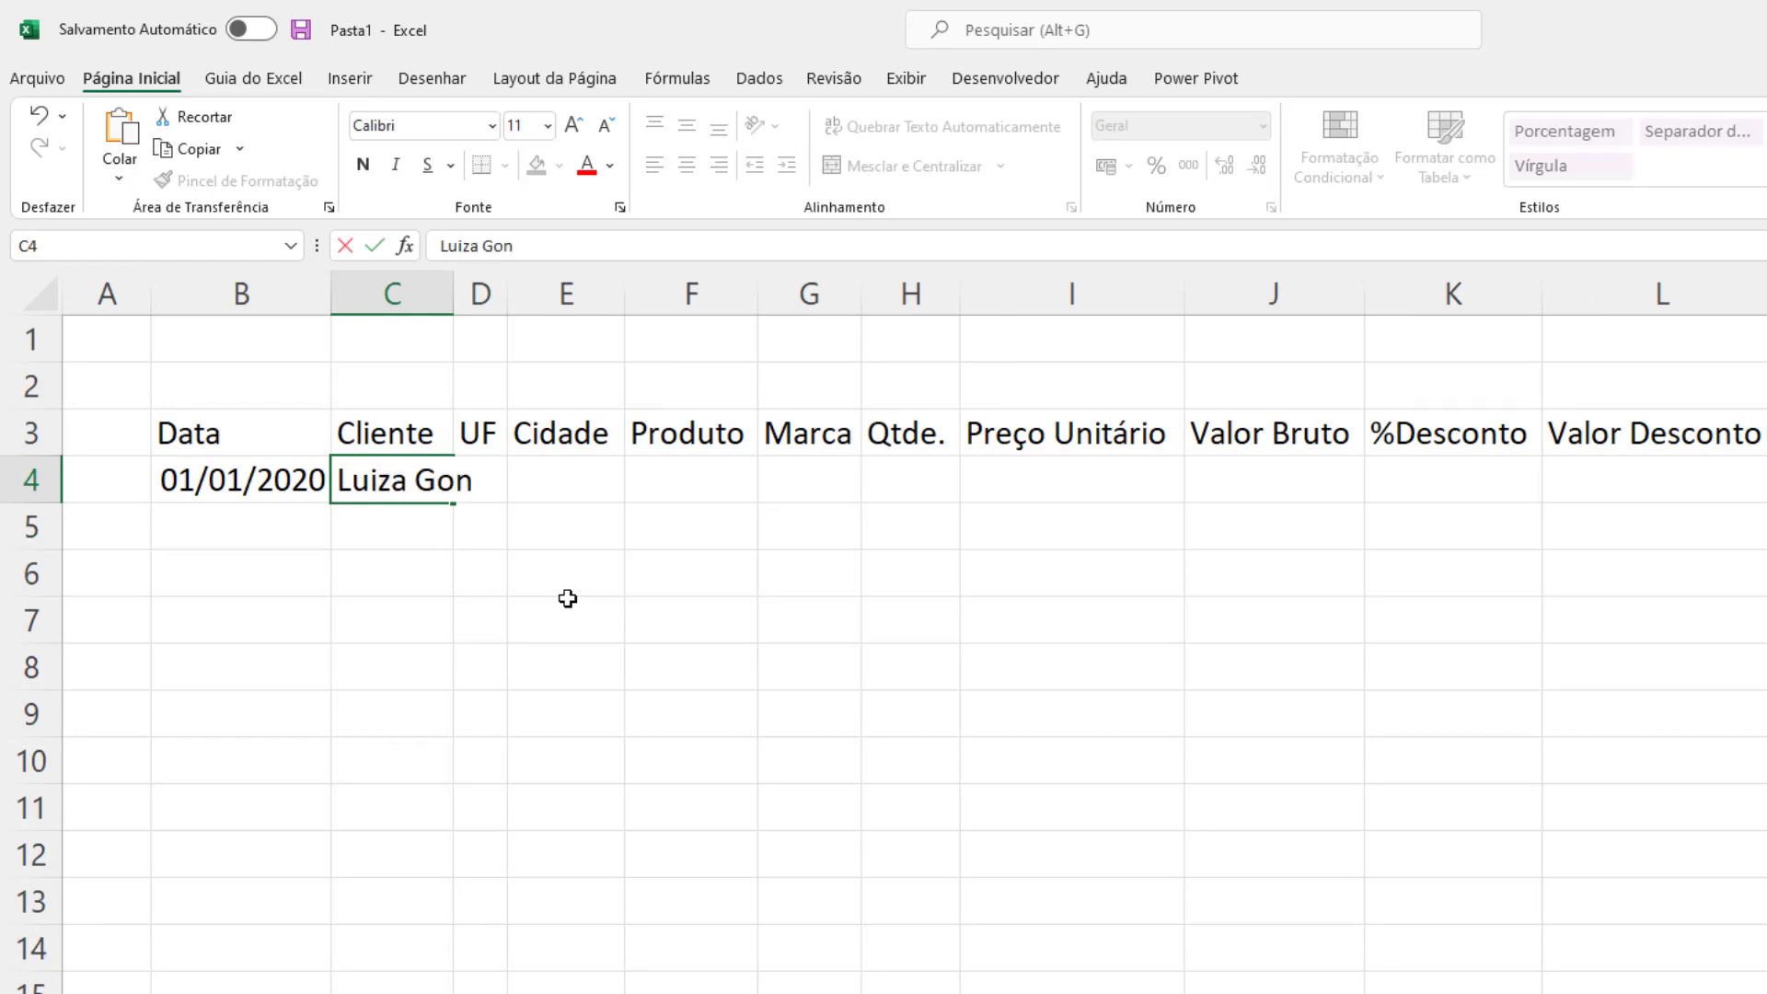
{"action": "type", "text": "calves"}
{"action": "key", "text": "Tab"}
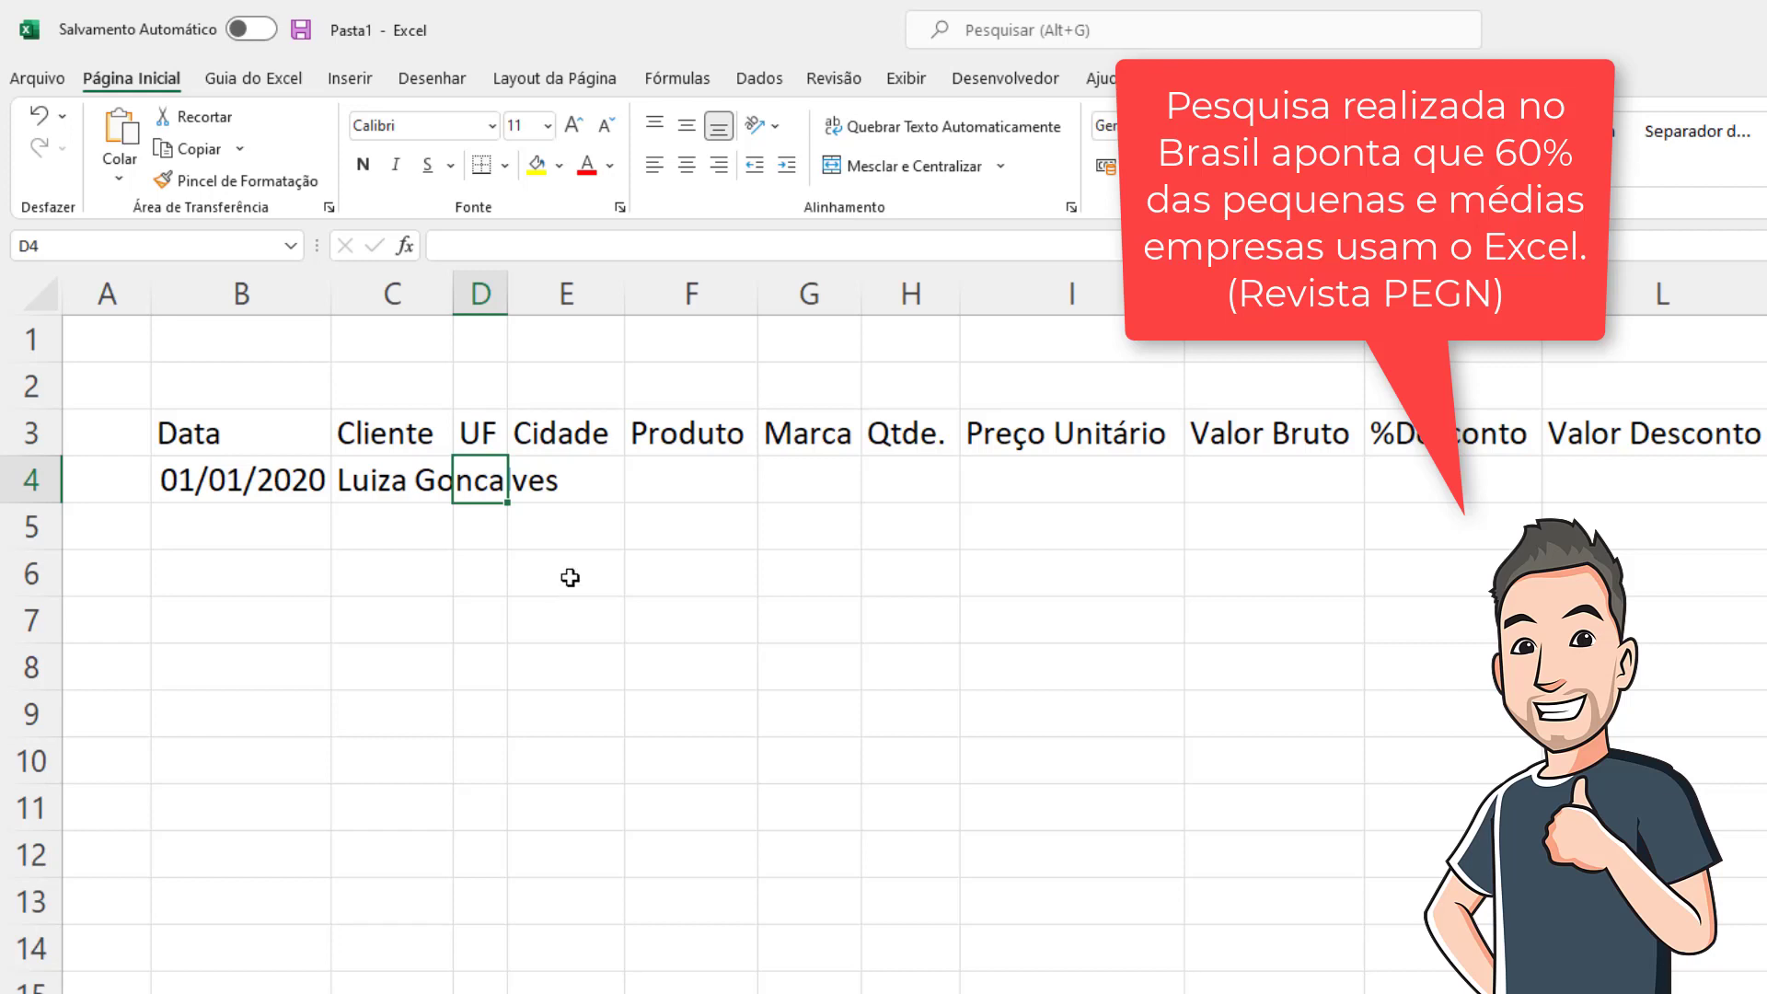
{"action": "left_click", "coordinate": [472, 523]}
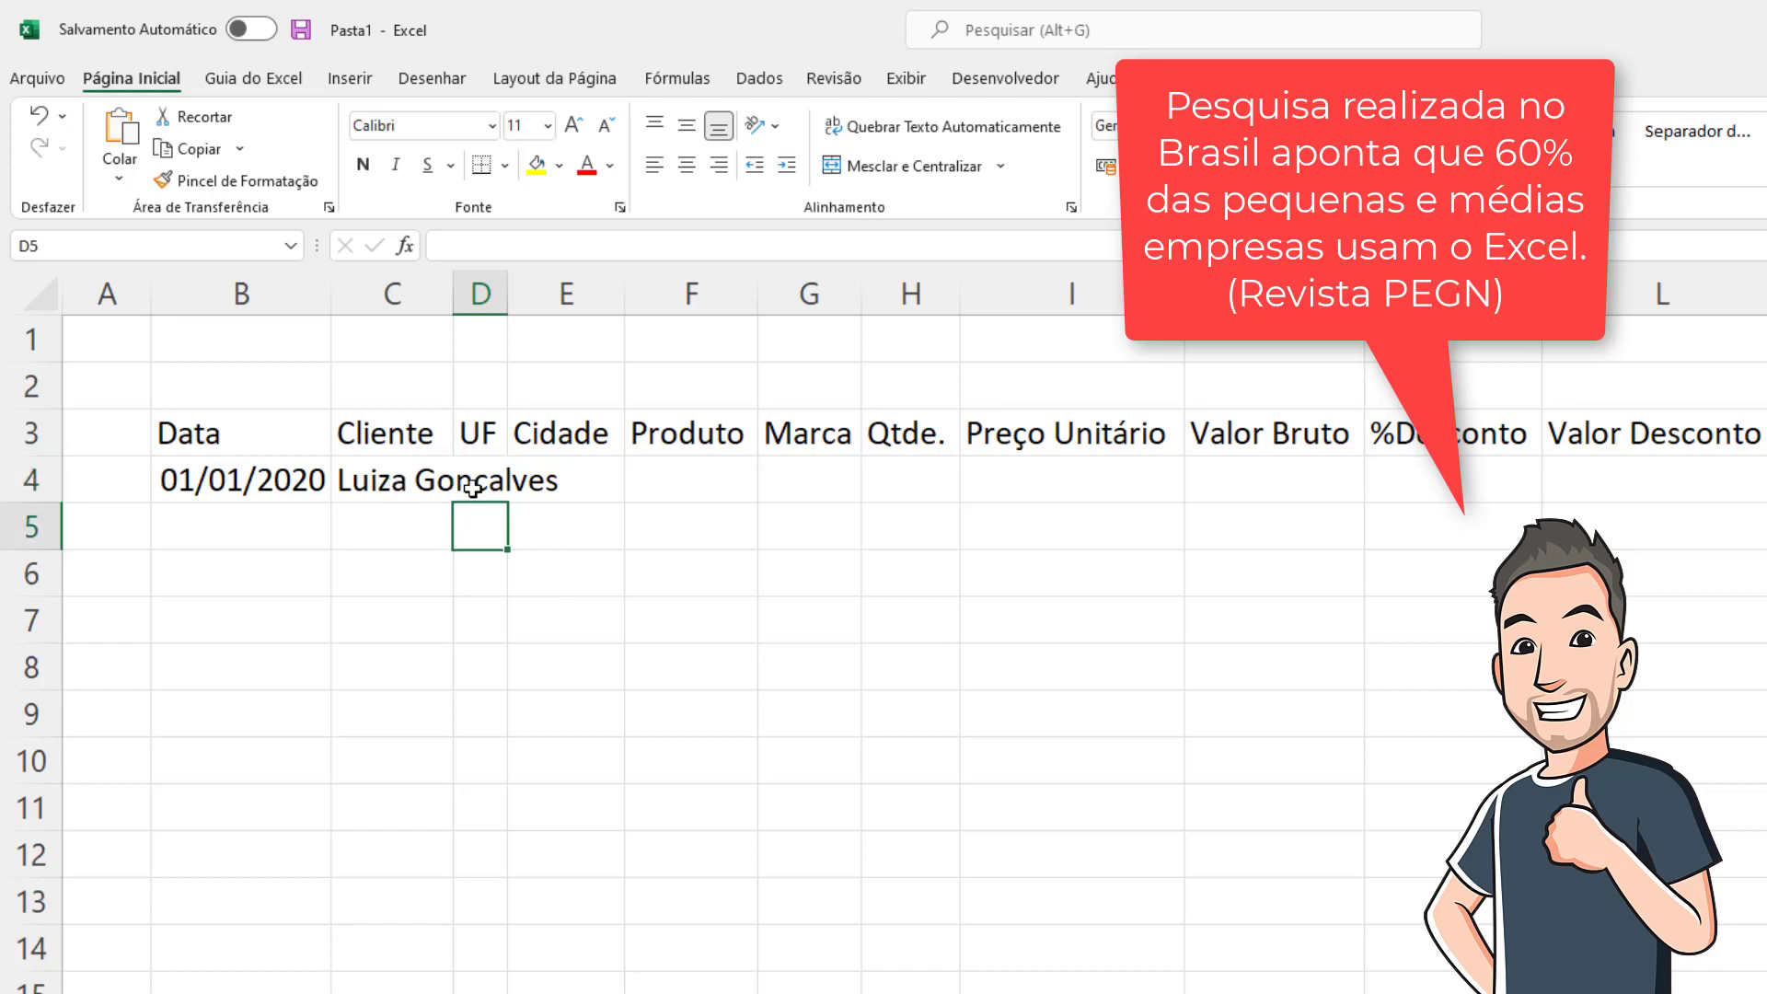
{"action": "left_click", "coordinate": [408, 475]}
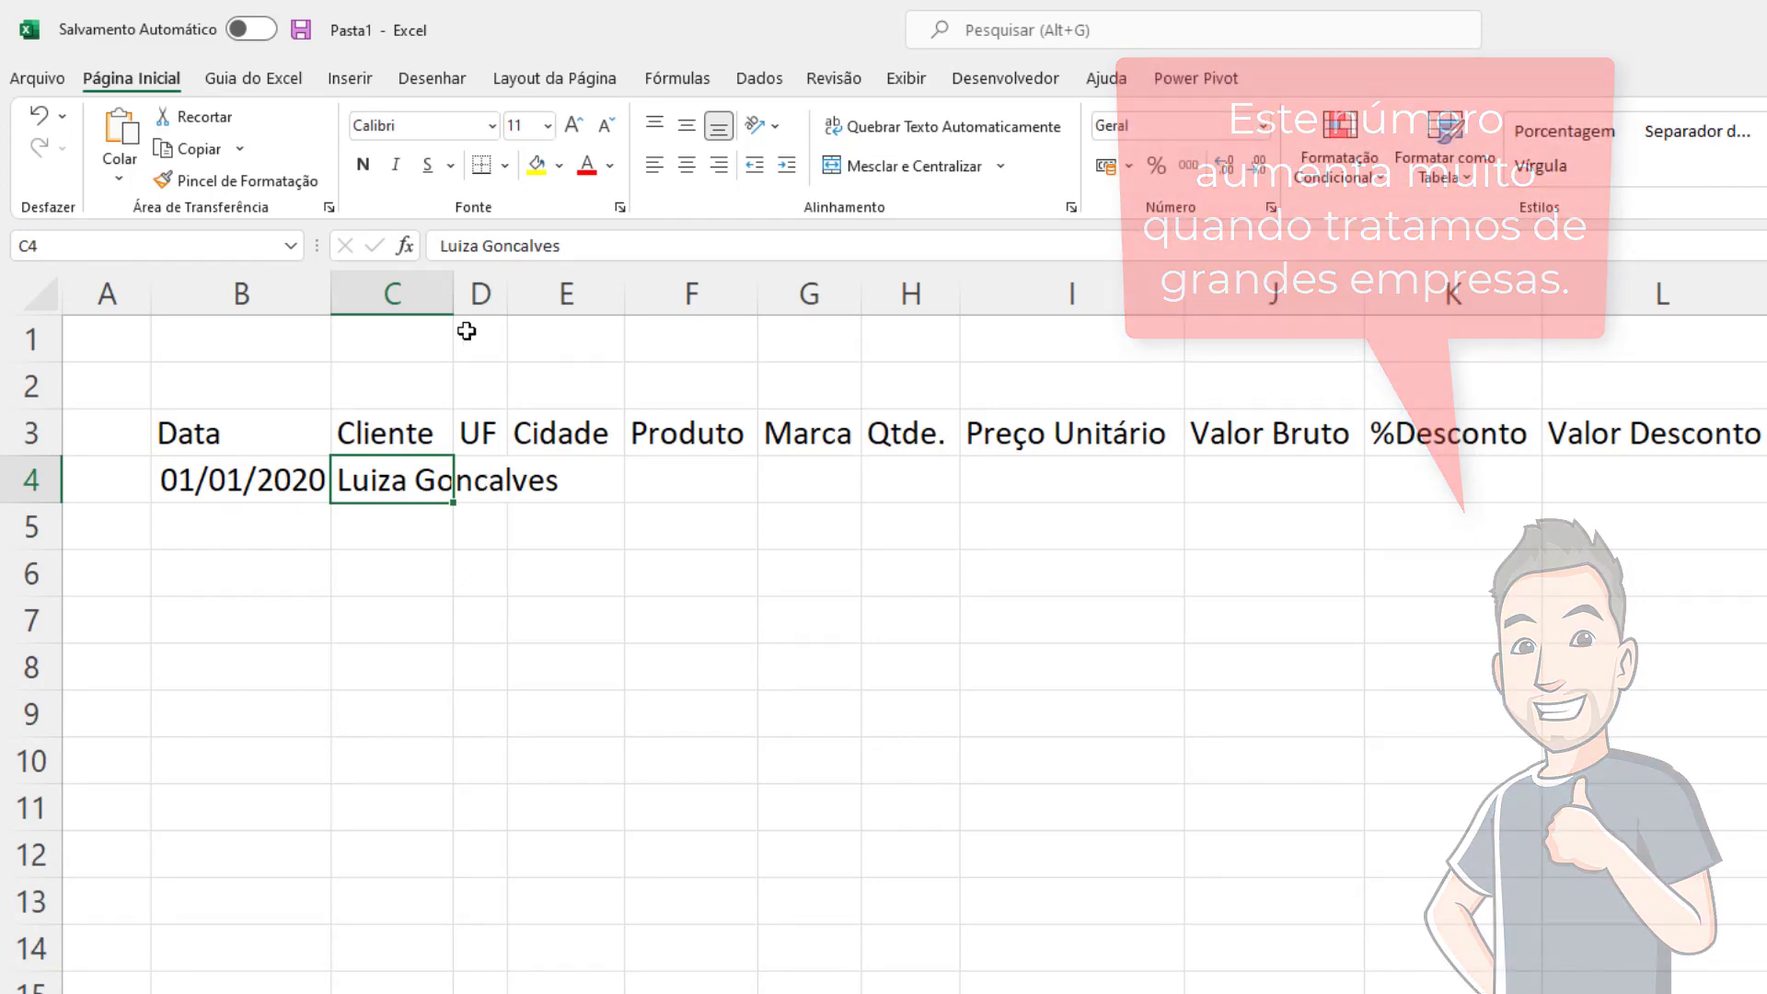
{"action": "left_click", "coordinate": [465, 483]}
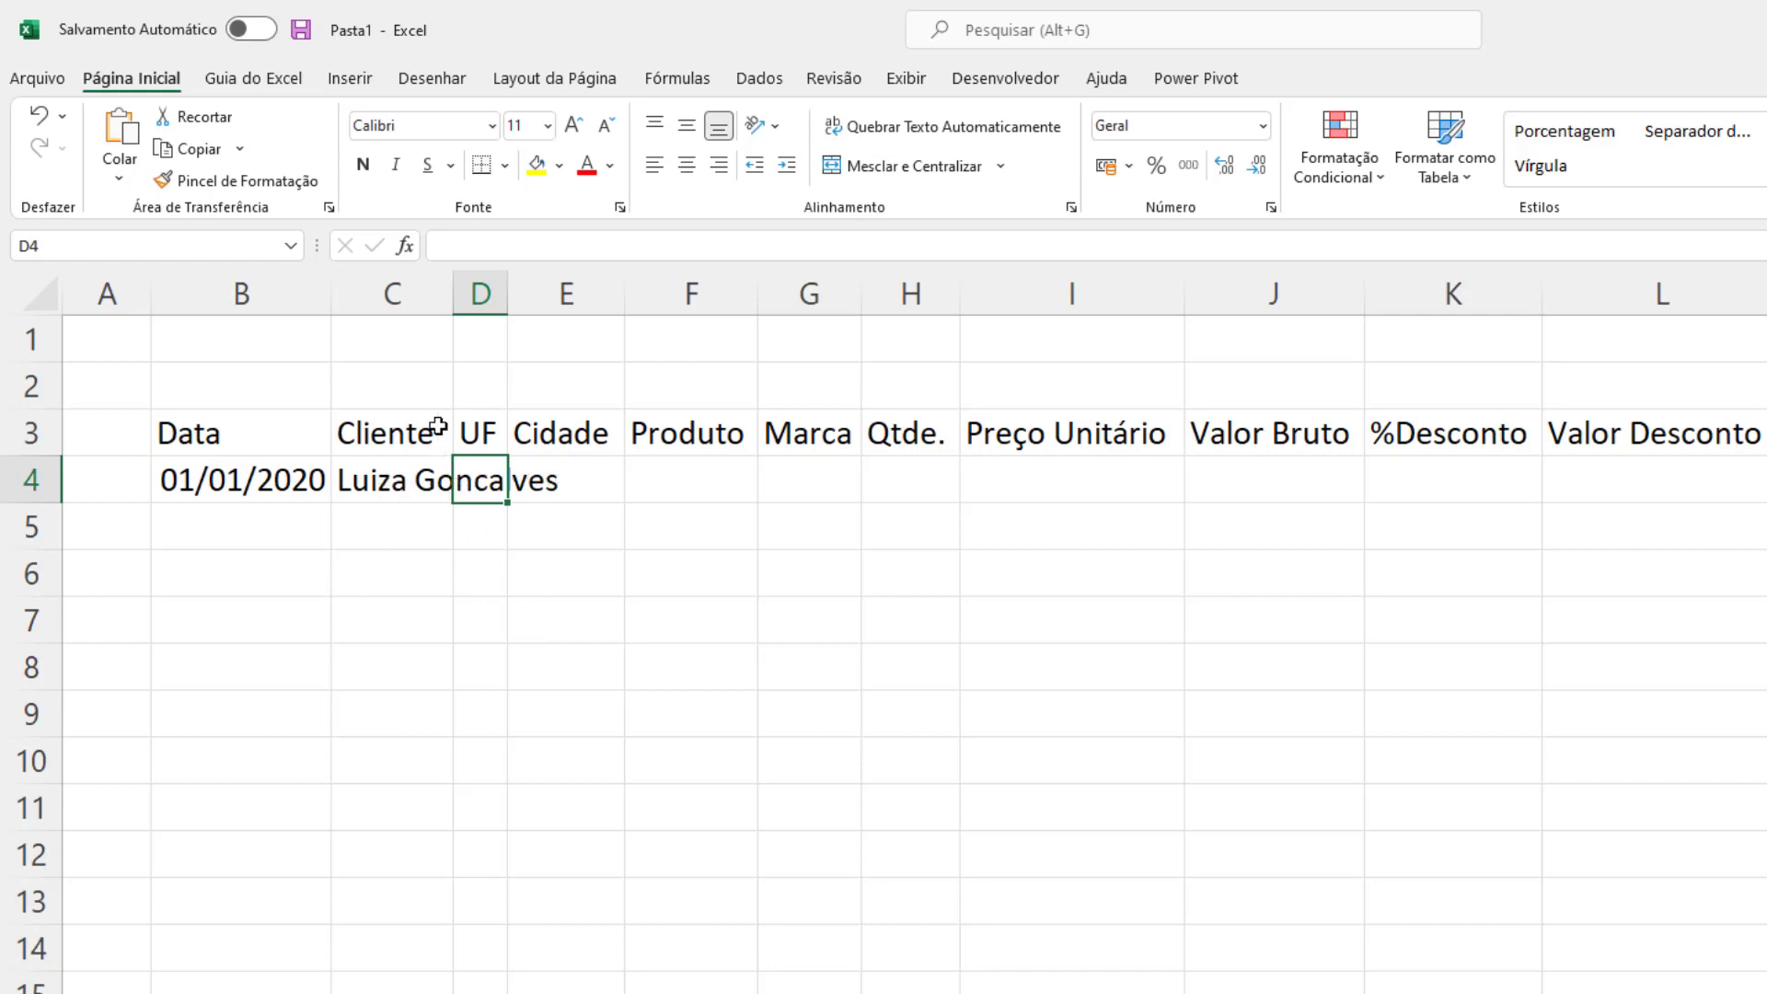
Enter the state PR in D4 and fit column C to the customer's name.
{"action": "double_click", "coordinate": [452, 294]}
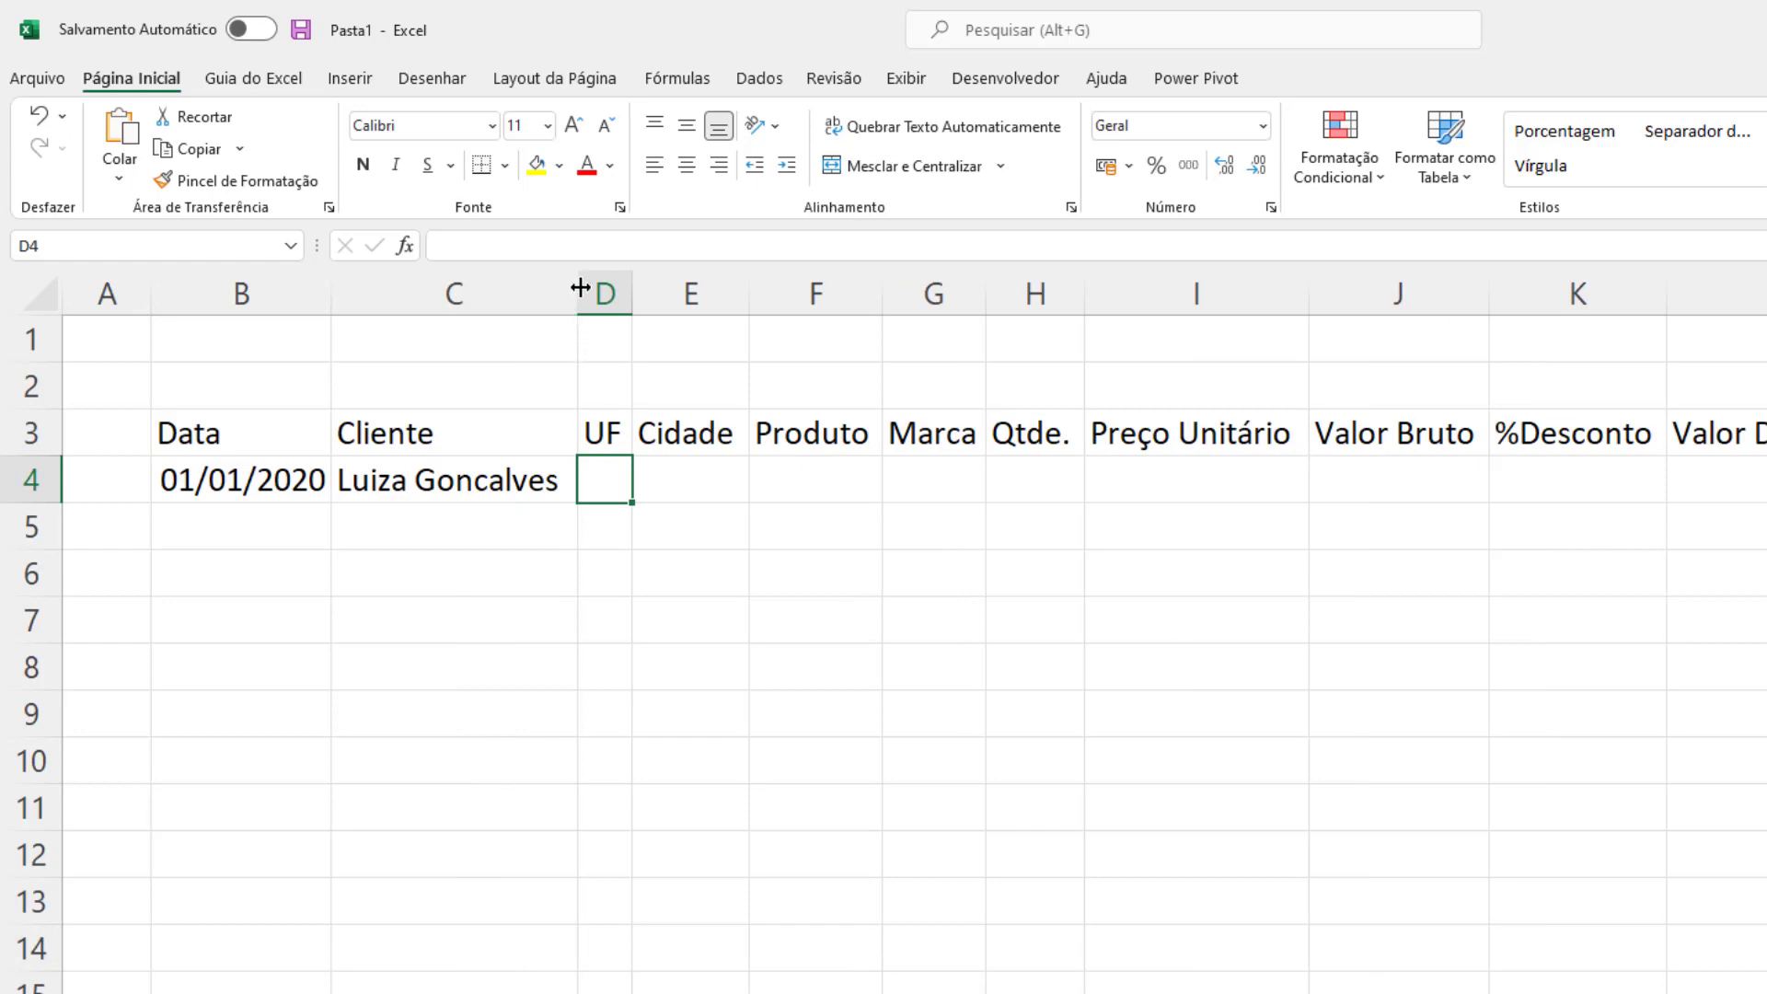
{"action": "left_click_drag", "start_coordinate": [578, 285], "coordinate": [479, 283]}
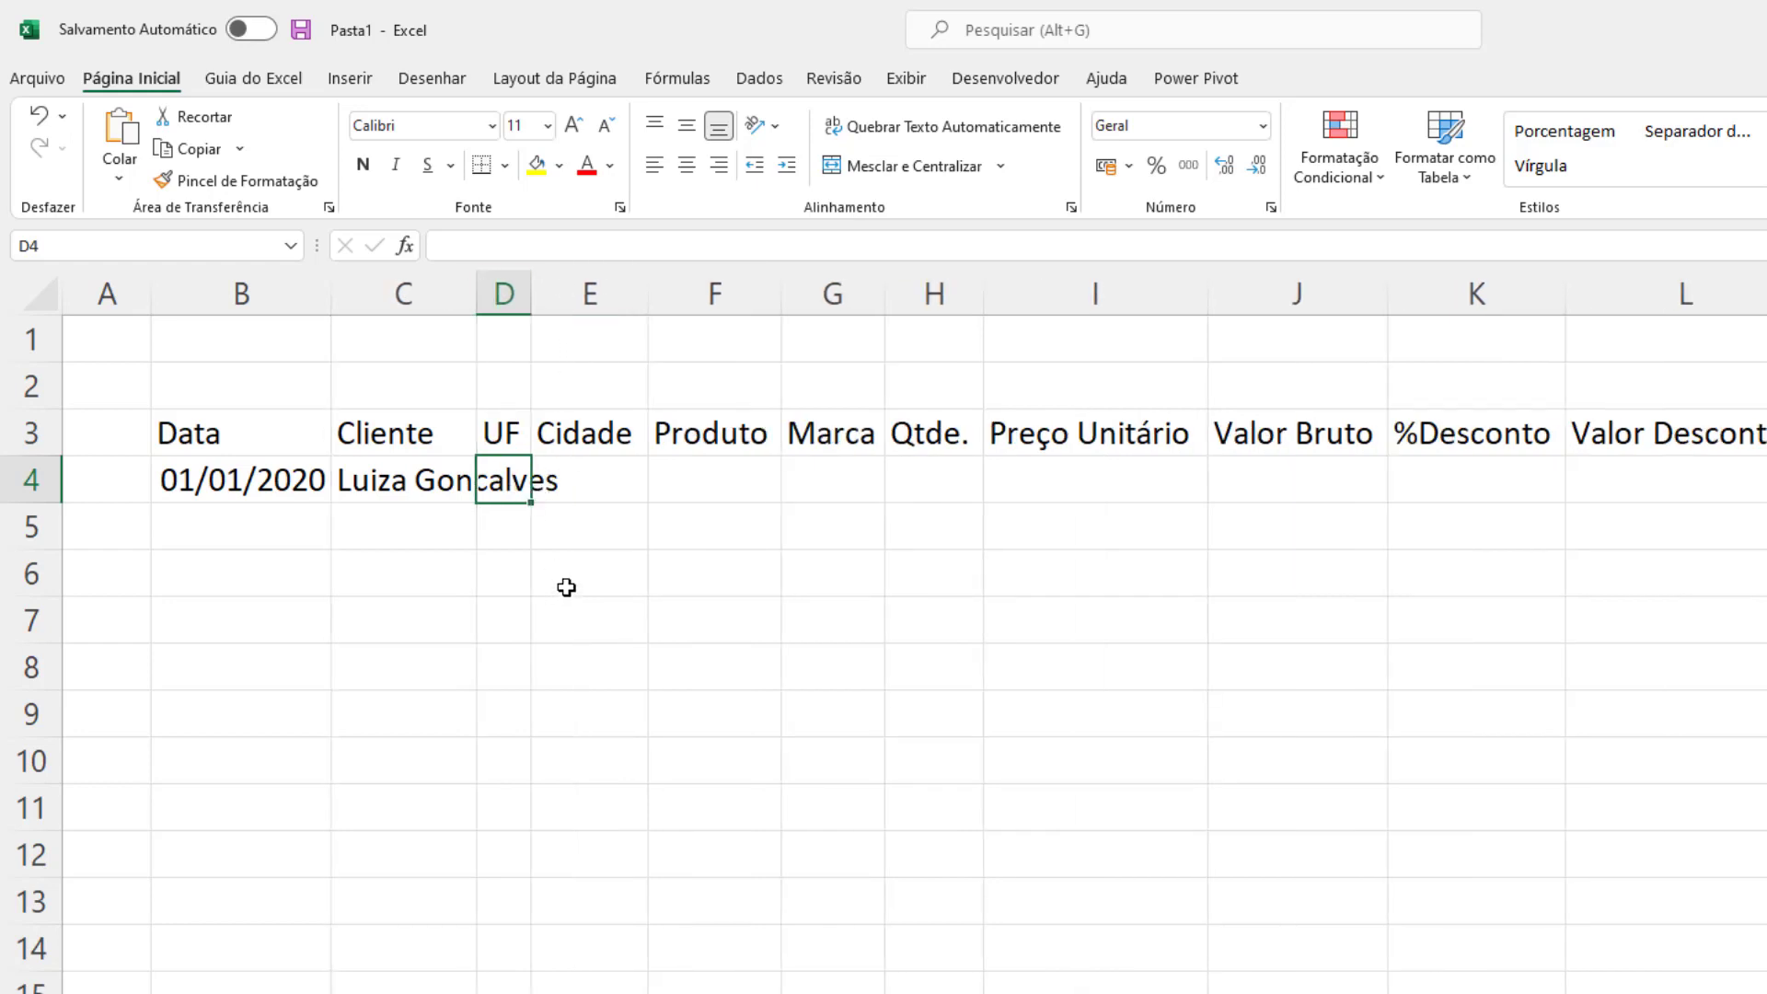
{"action": "type", "text": "pr"}
{"action": "key", "text": "BackSpace"}
{"action": "key", "text": "BackSpace"}
{"action": "type", "text": "PR"}
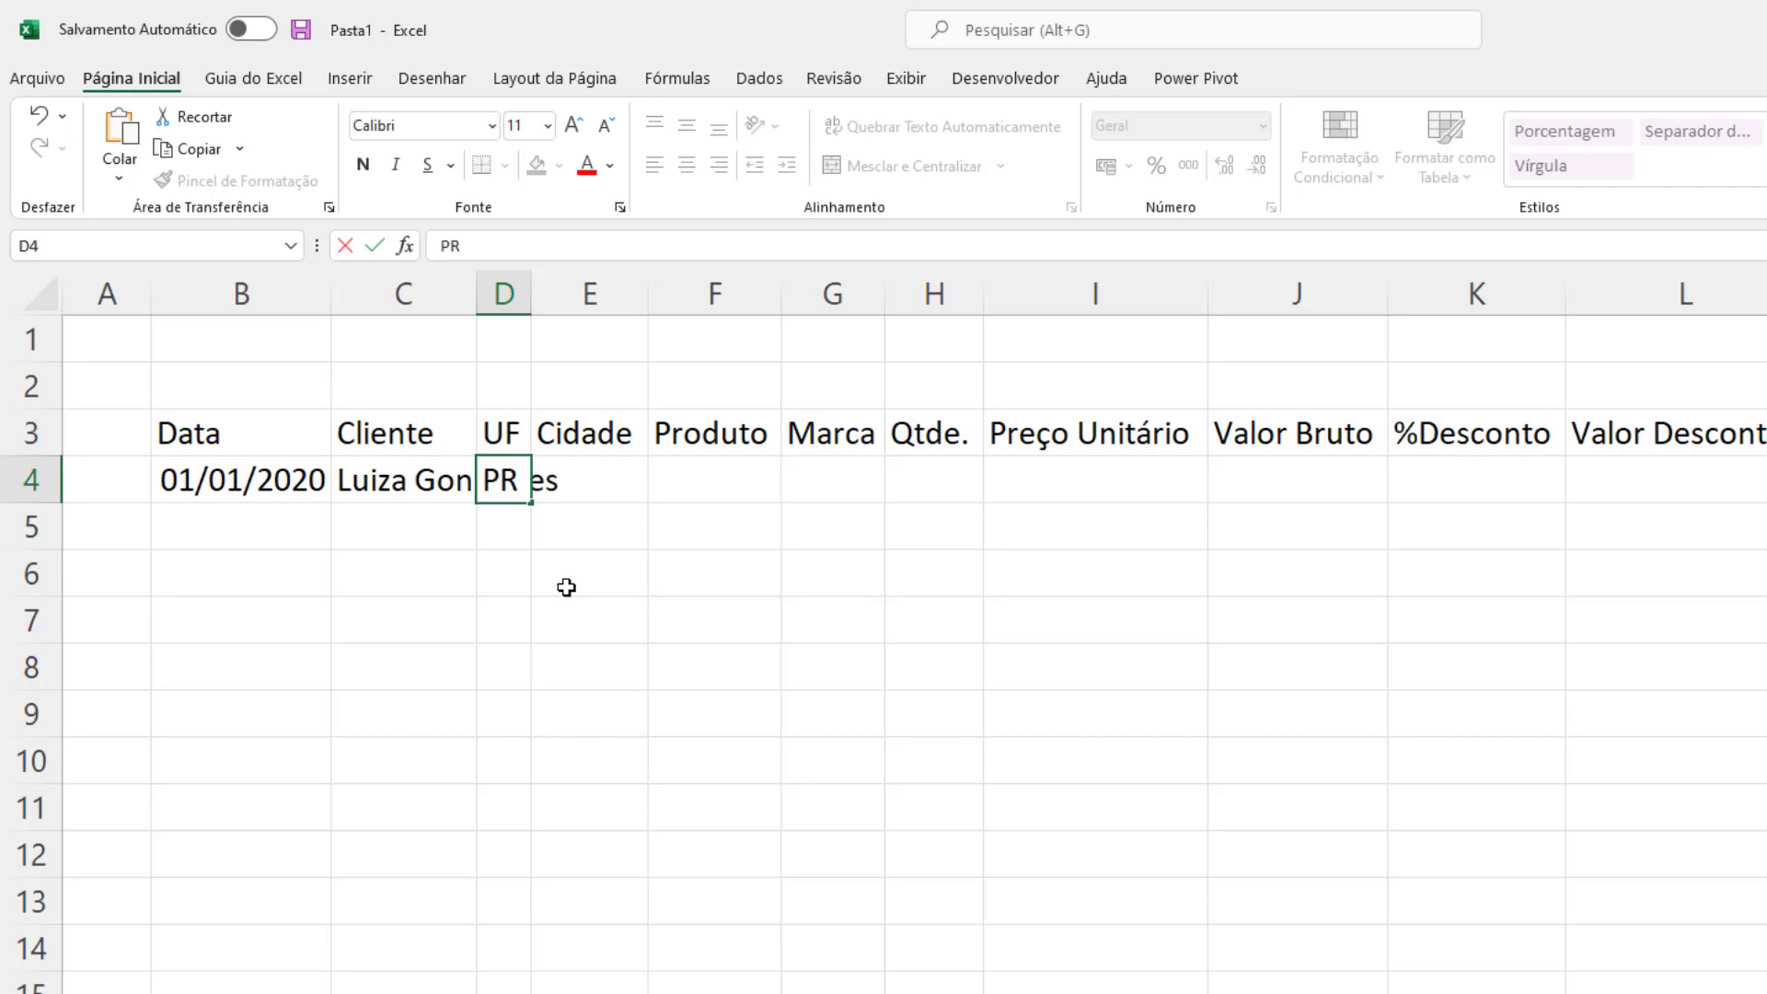
{"action": "key", "text": "Return"}
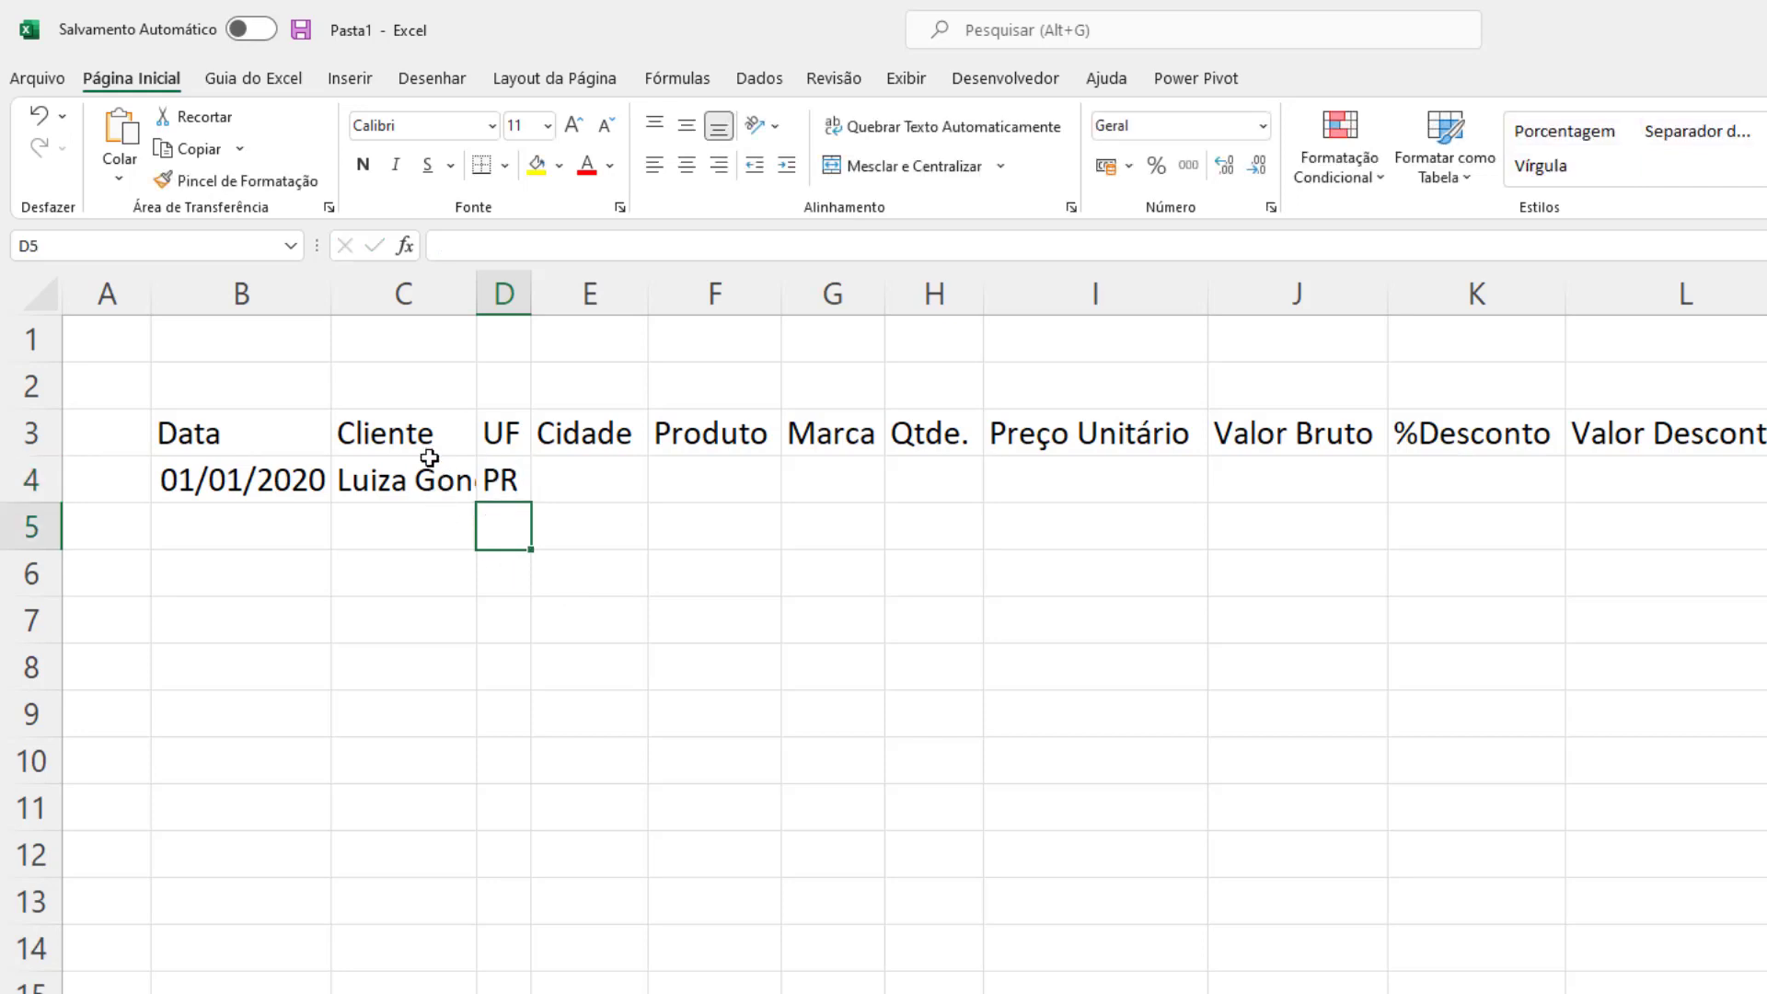
{"action": "left_click", "coordinate": [435, 476]}
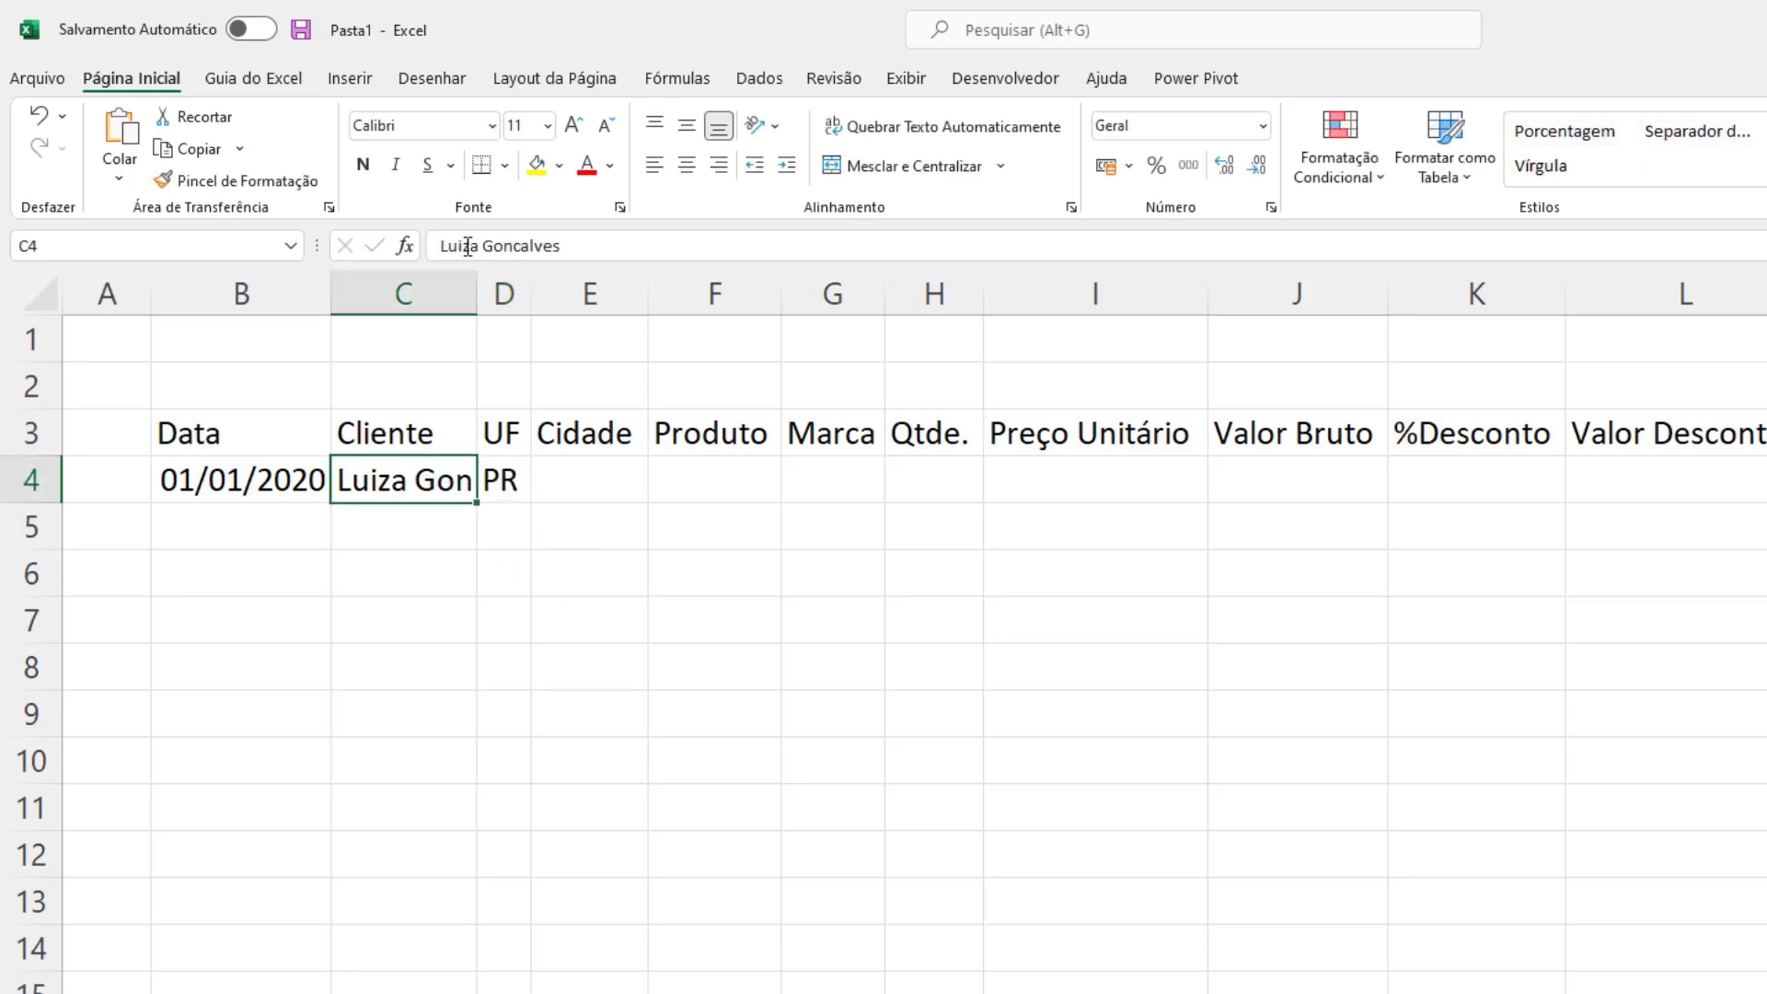
{"action": "left_click", "coordinate": [513, 479]}
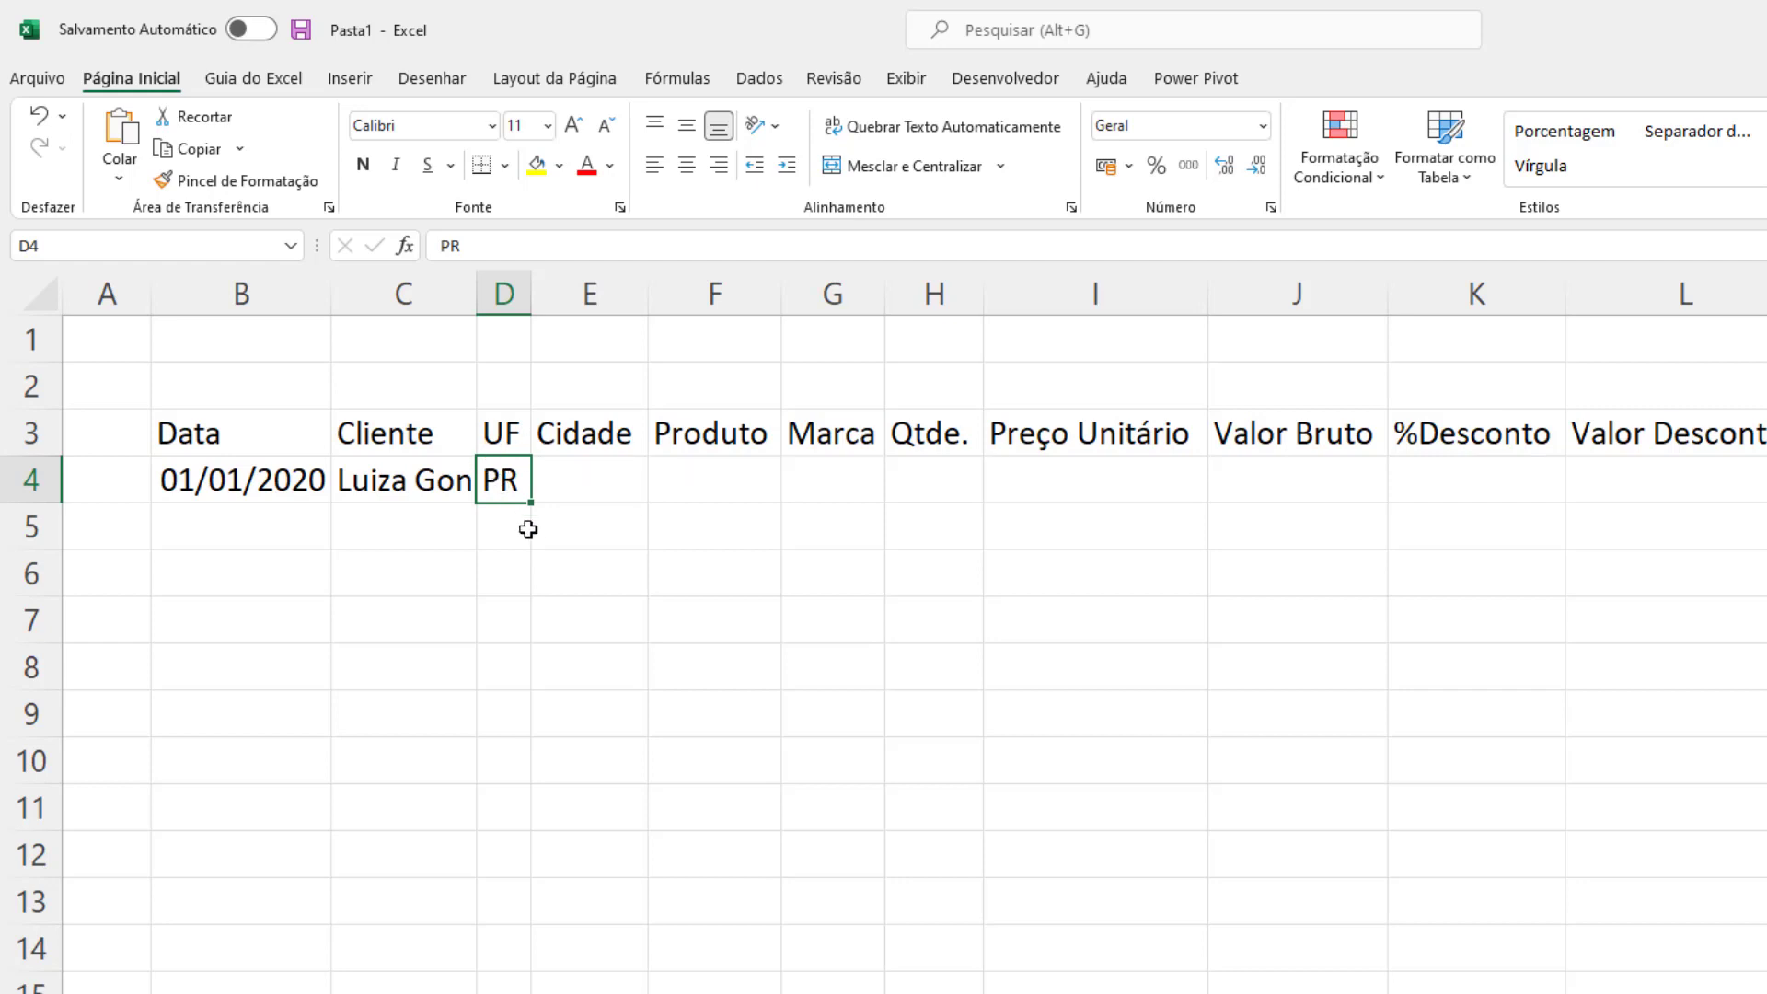
{"action": "double_click", "coordinate": [473, 278]}
{"action": "left_click", "coordinate": [722, 478]}
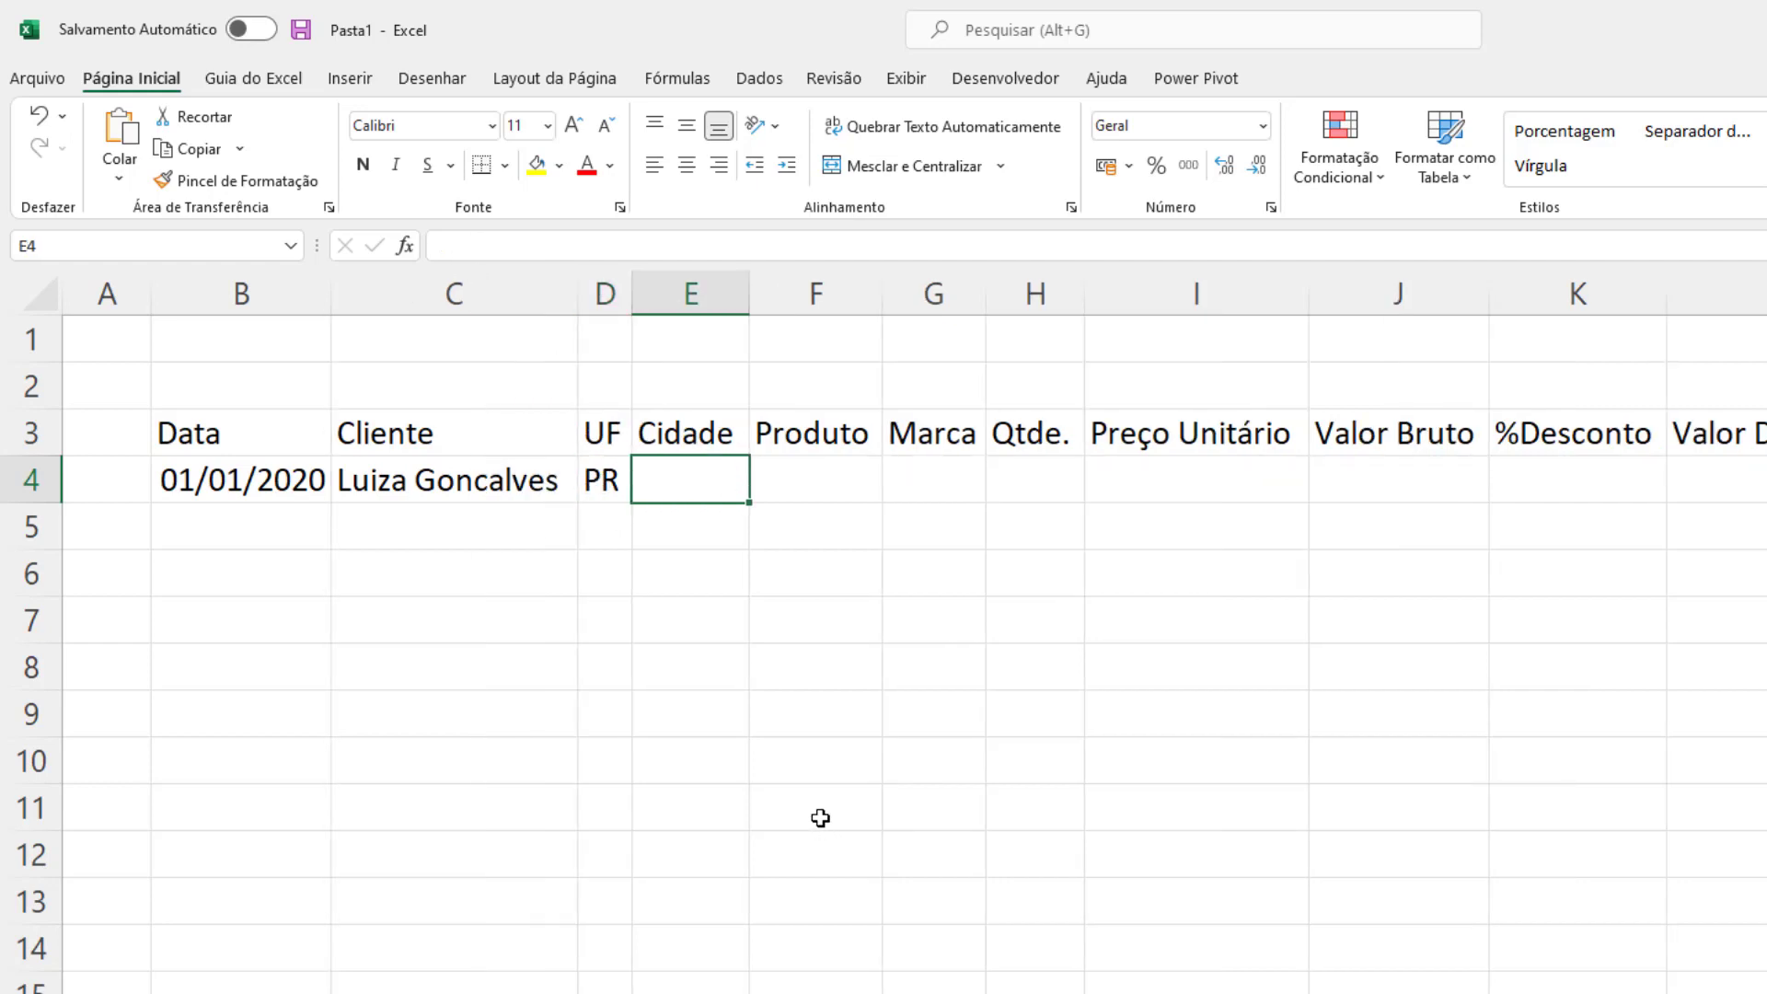
Enter the city Paranavaí in E4, correcting the mistyped letters.
{"action": "type", "text": "pA"}
{"action": "key", "text": "BackSpace"}
{"action": "key", "text": "BackSpace"}
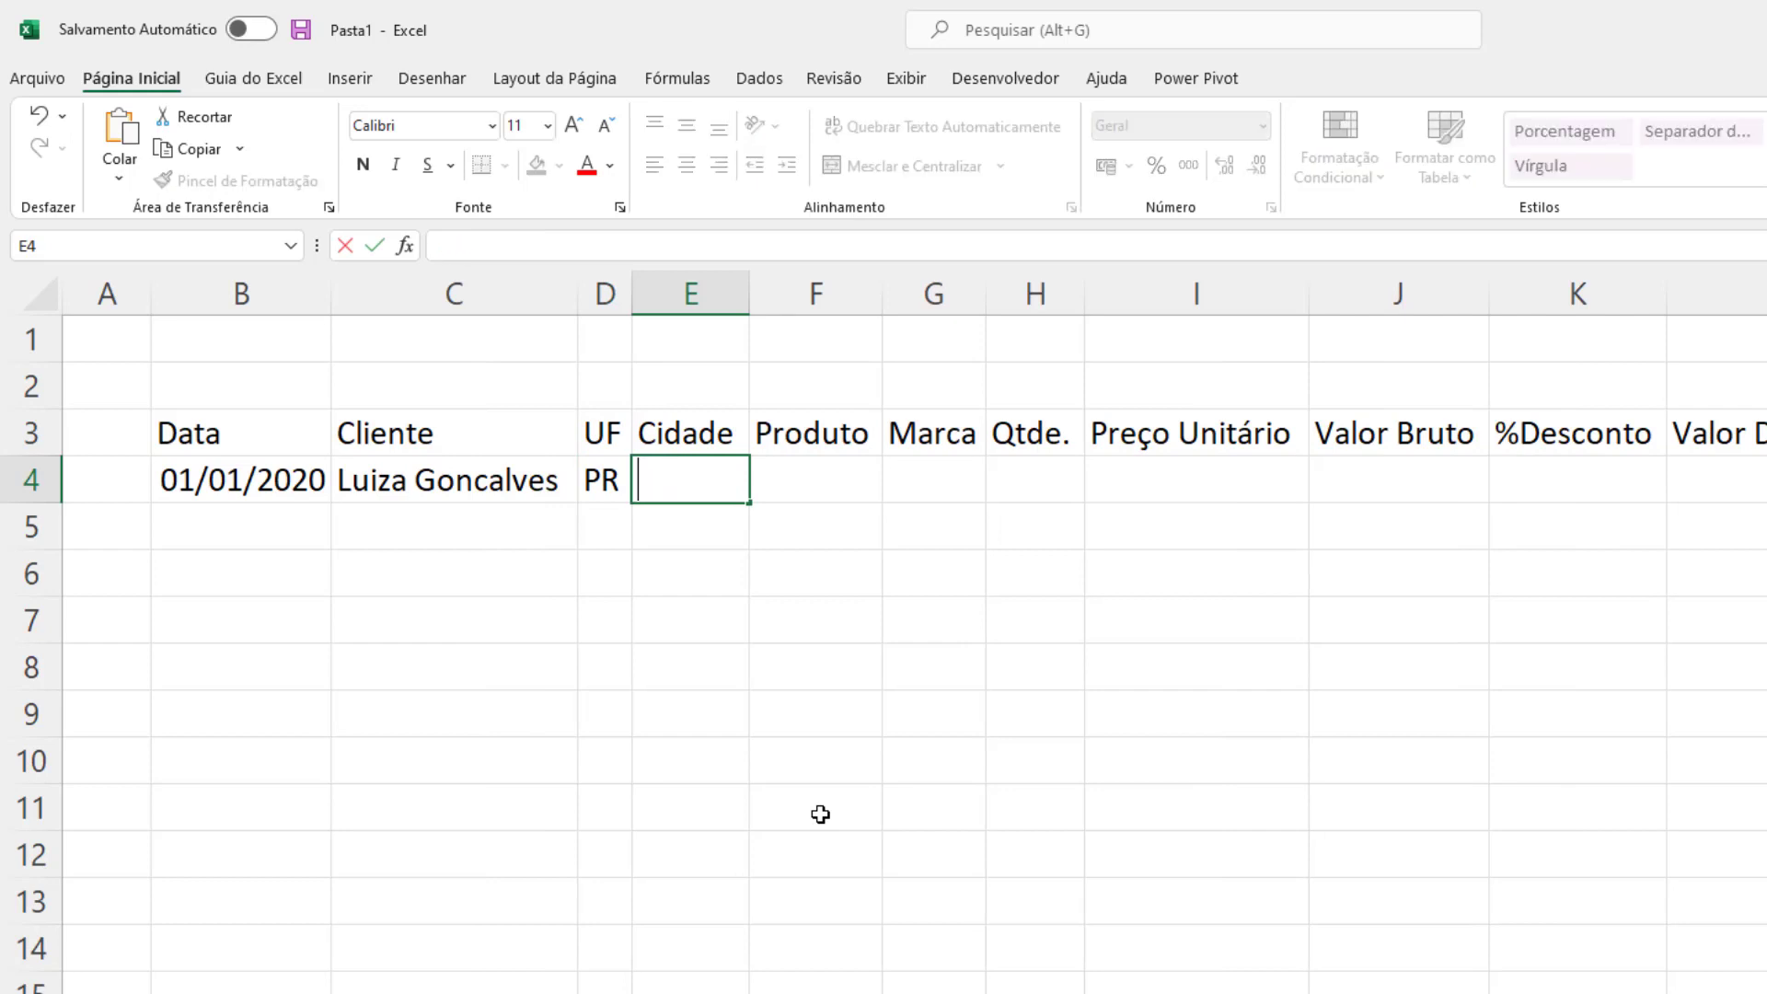
{"action": "type", "text": "Parana"}
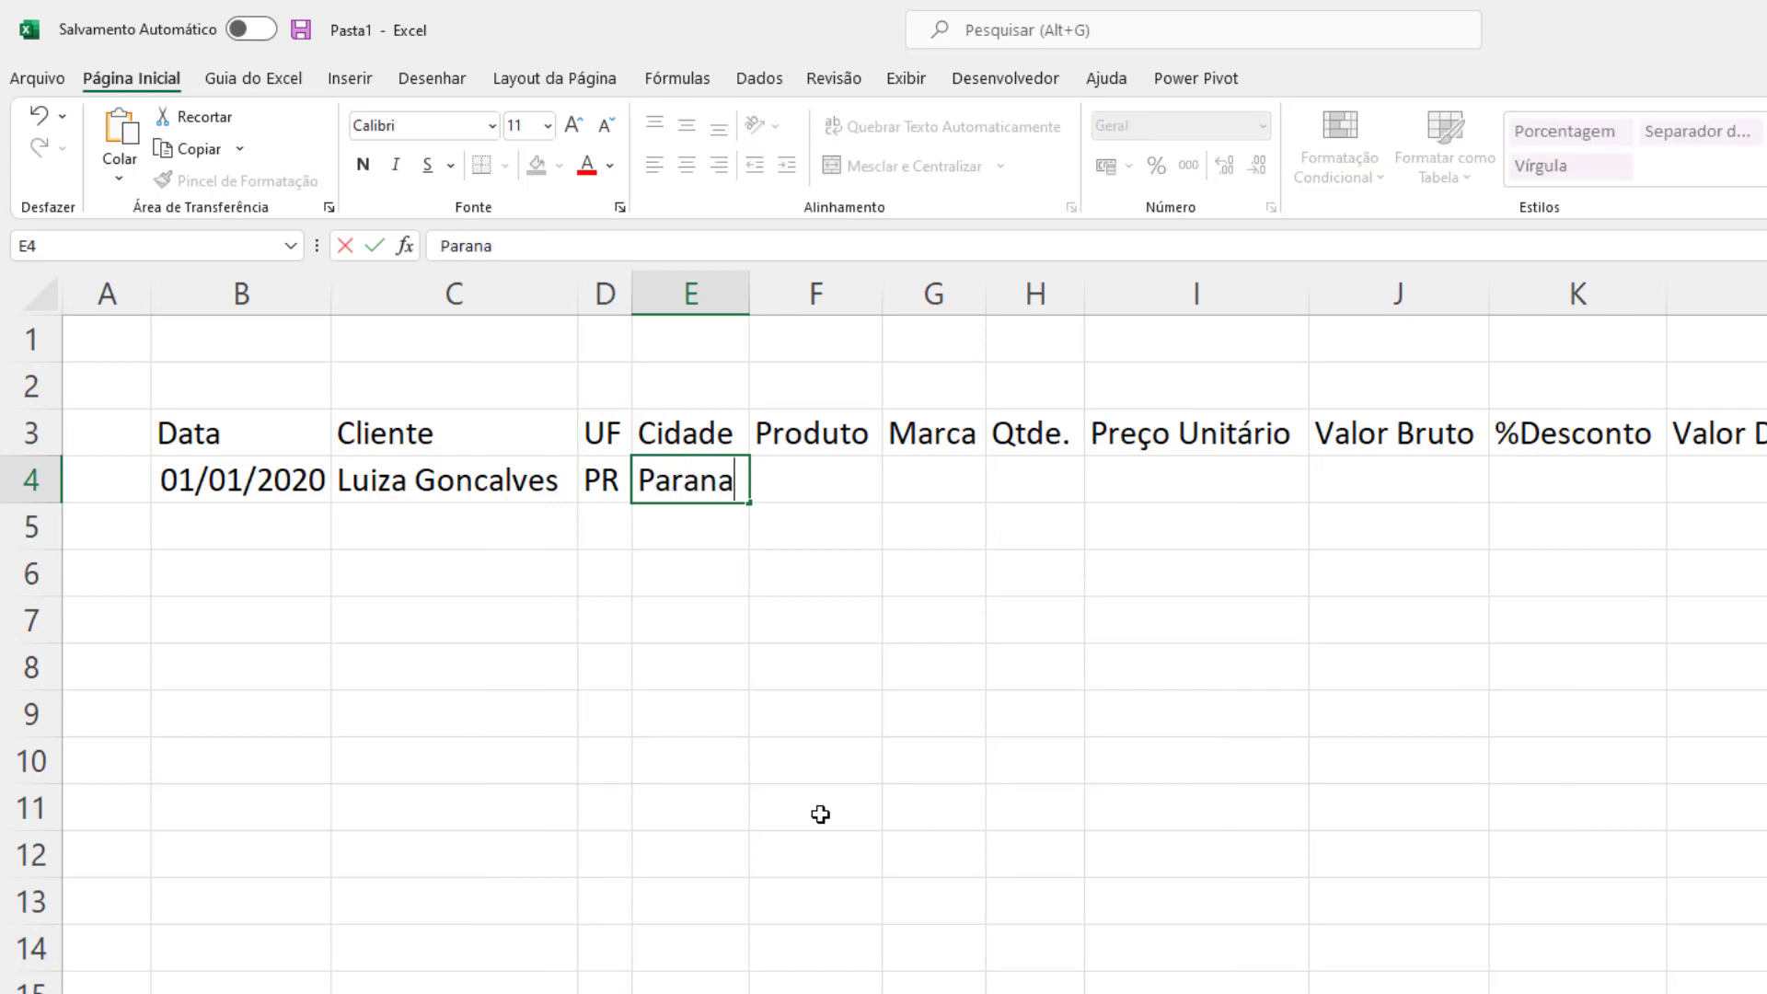
{"action": "type", "text": "vaí"}
{"action": "key", "text": "Tab"}
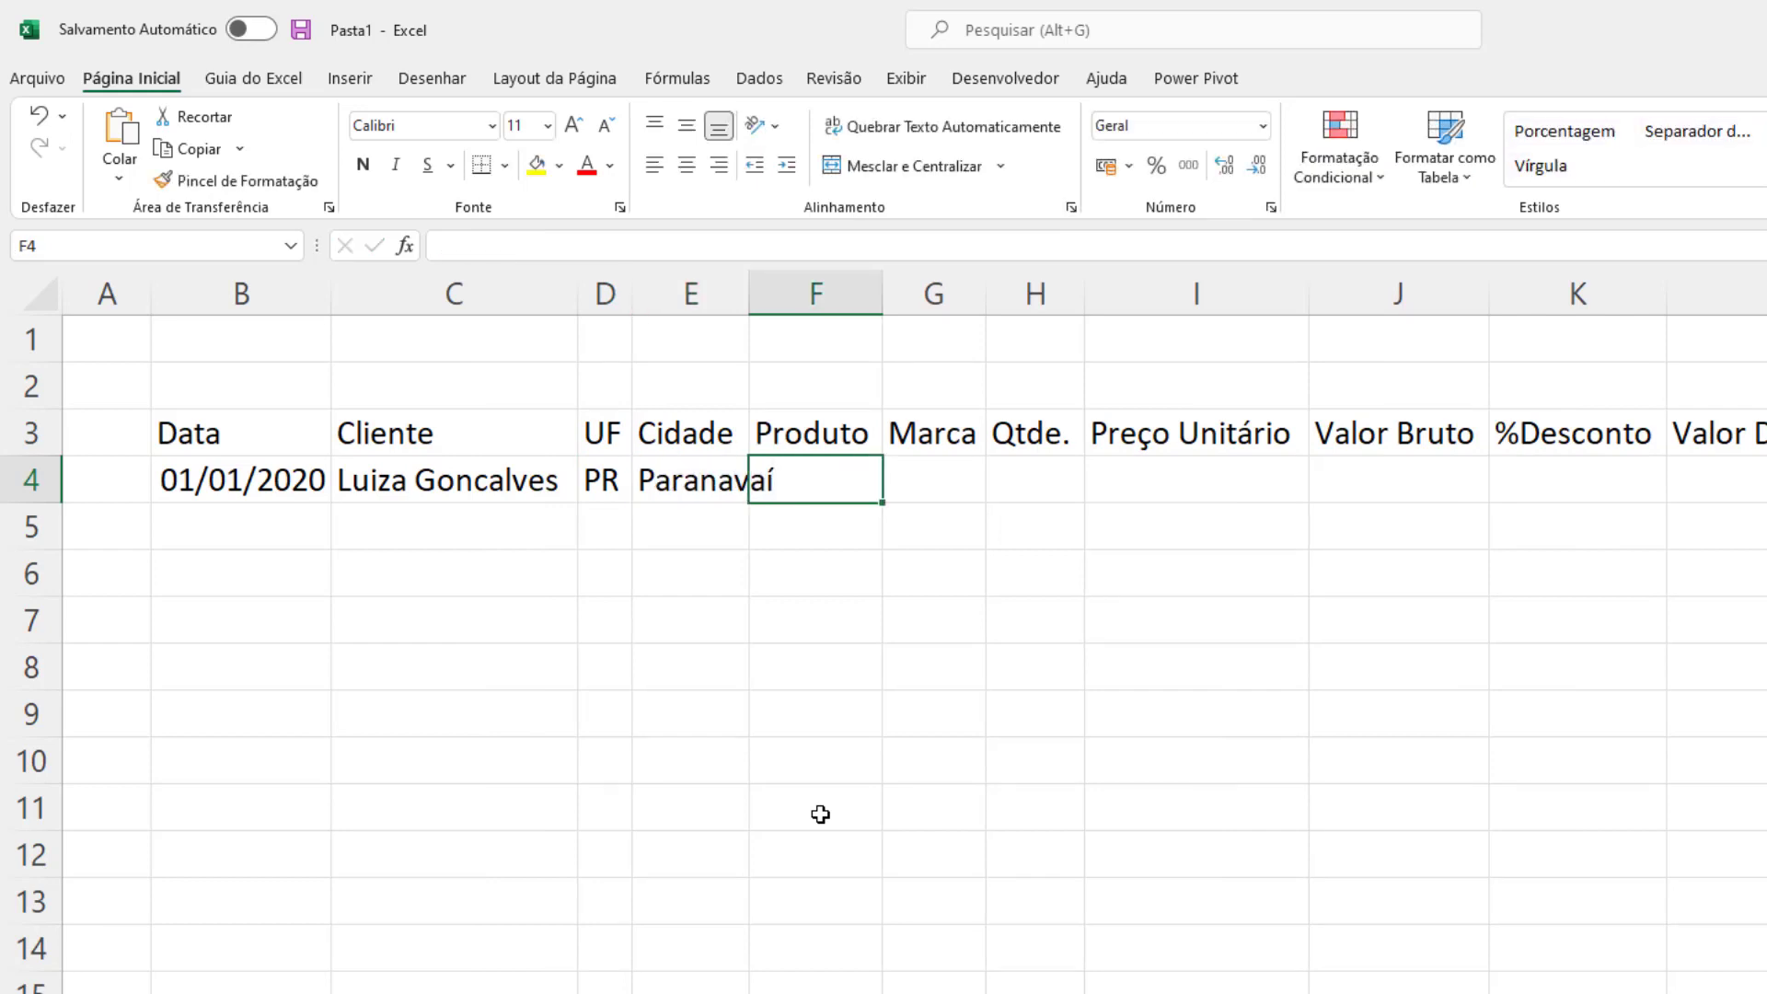
Enter the product Bota Infantil Klin in F4 and the brand Klin in G4.
{"action": "type", "text": "BBo"}
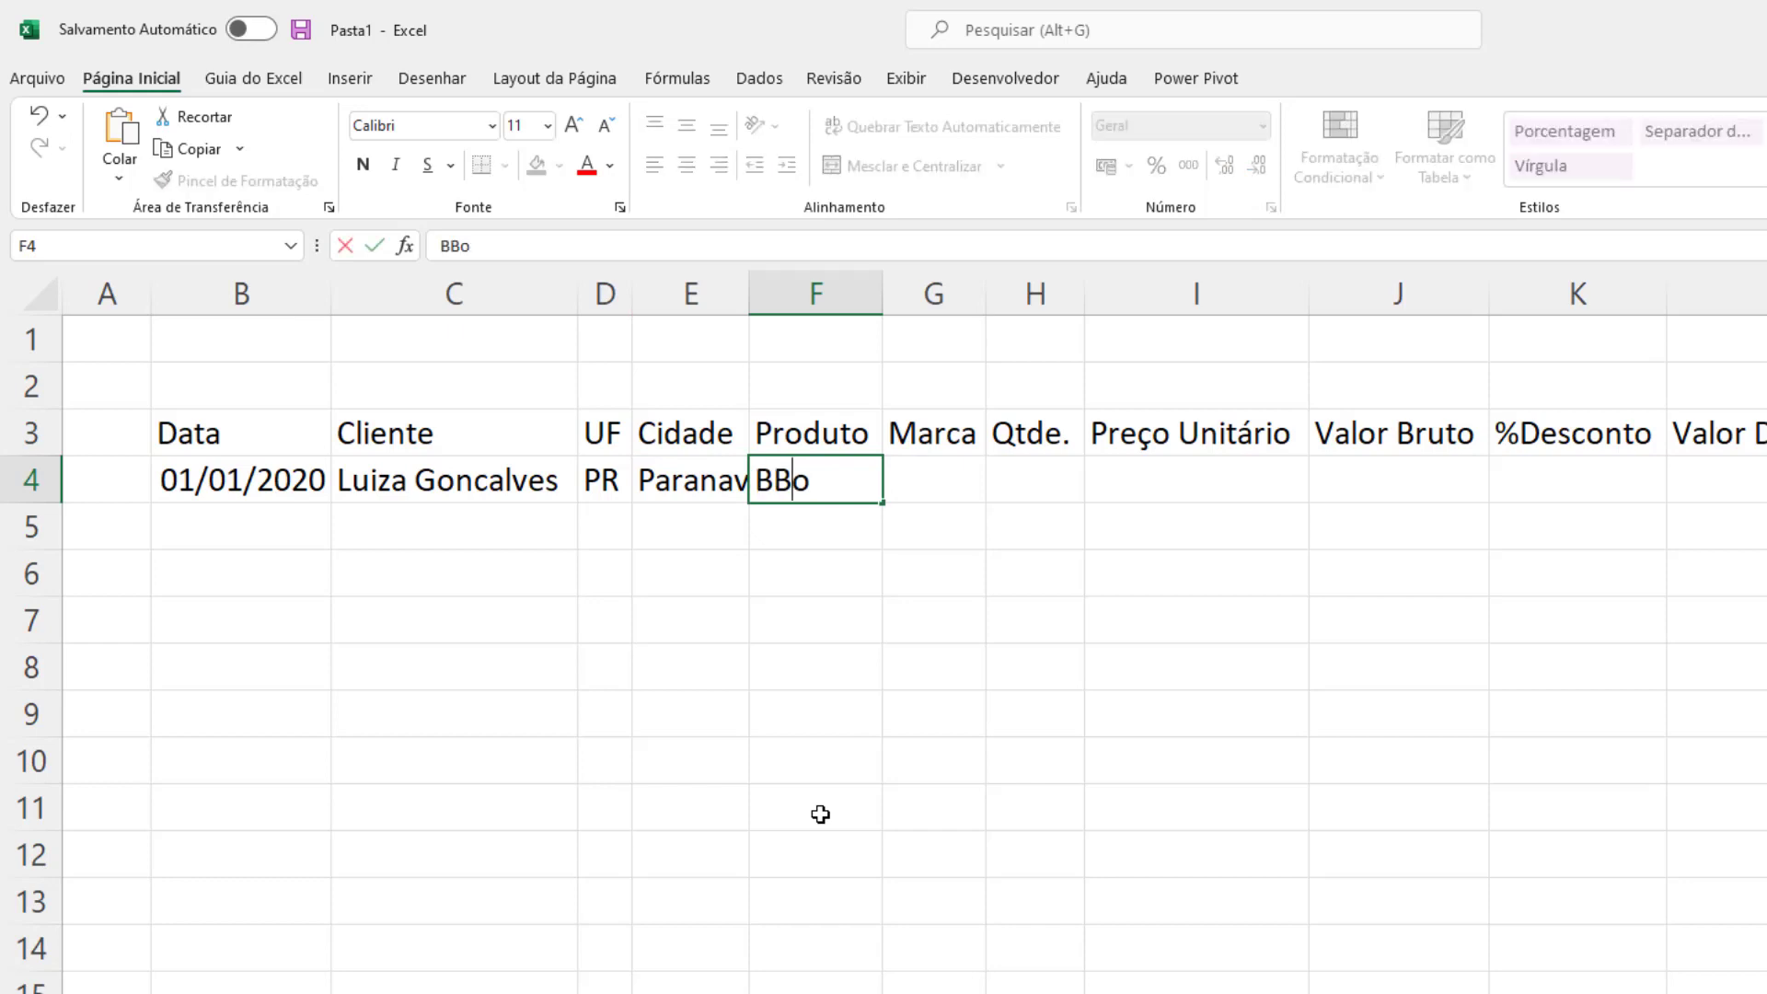
{"action": "key", "text": "BackSpace"}
{"action": "key", "text": "BackSpace"}
{"action": "type", "text": "ota Infan"}
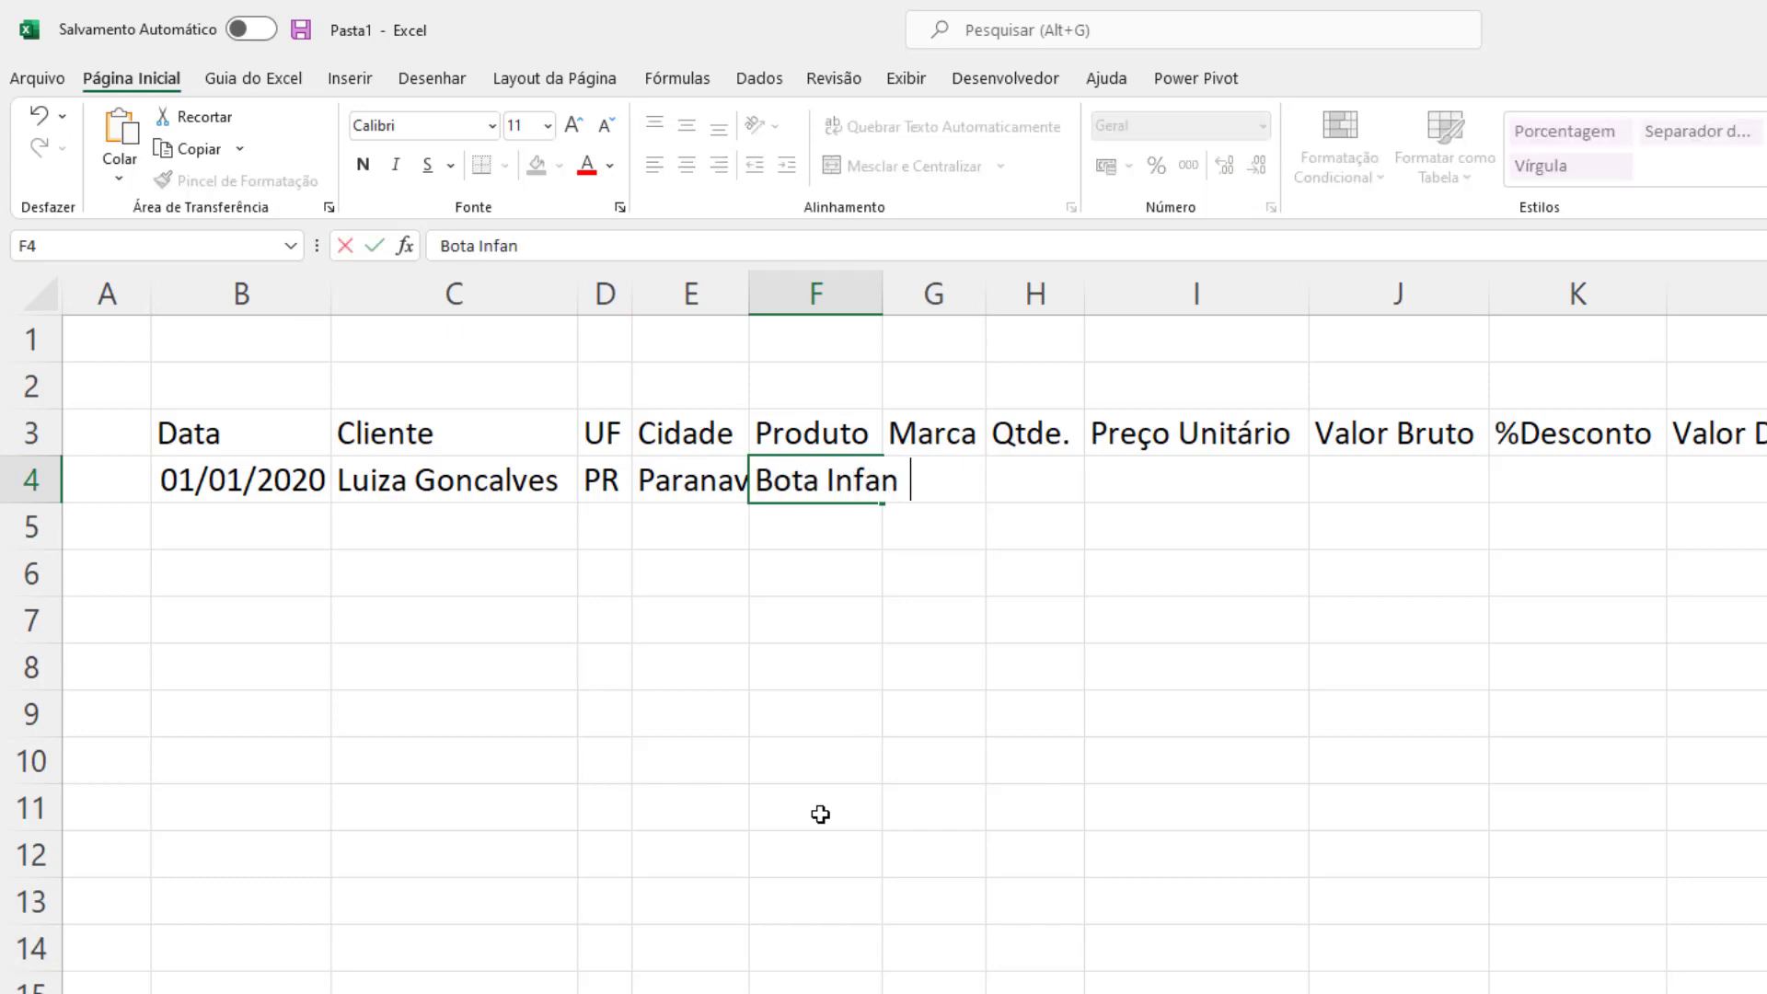
{"action": "type", "text": "til Klin"}
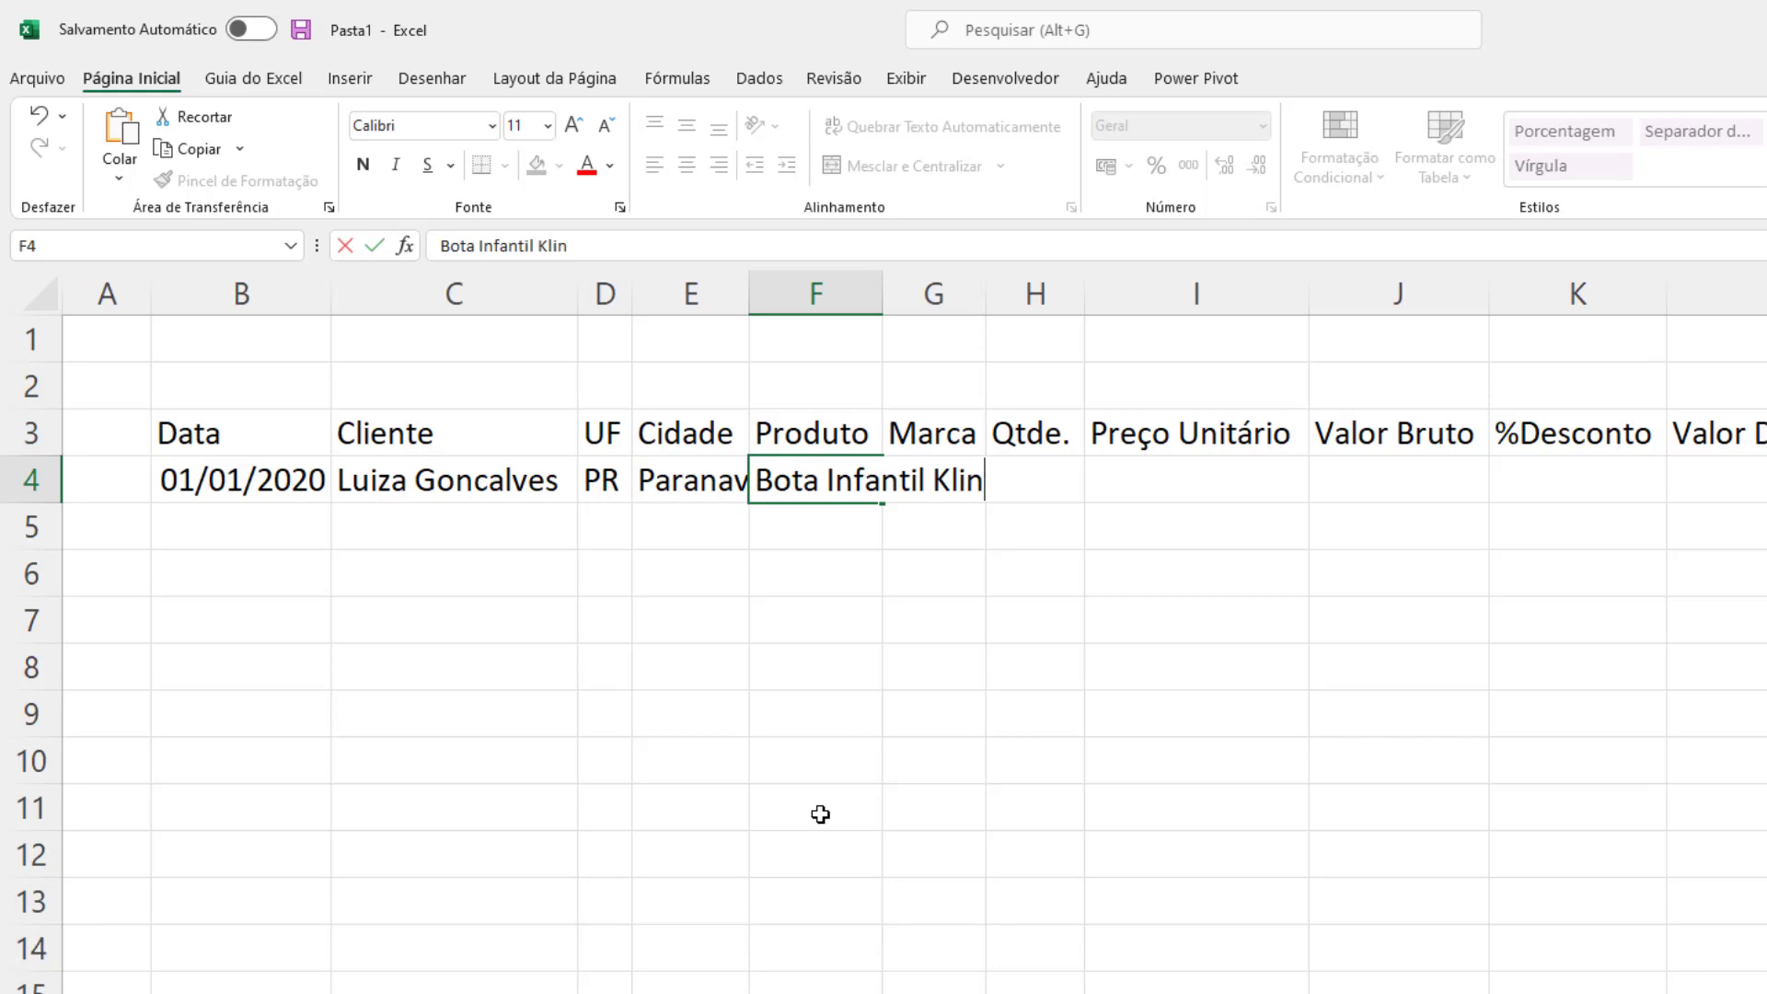
{"action": "key", "text": "Tab"}
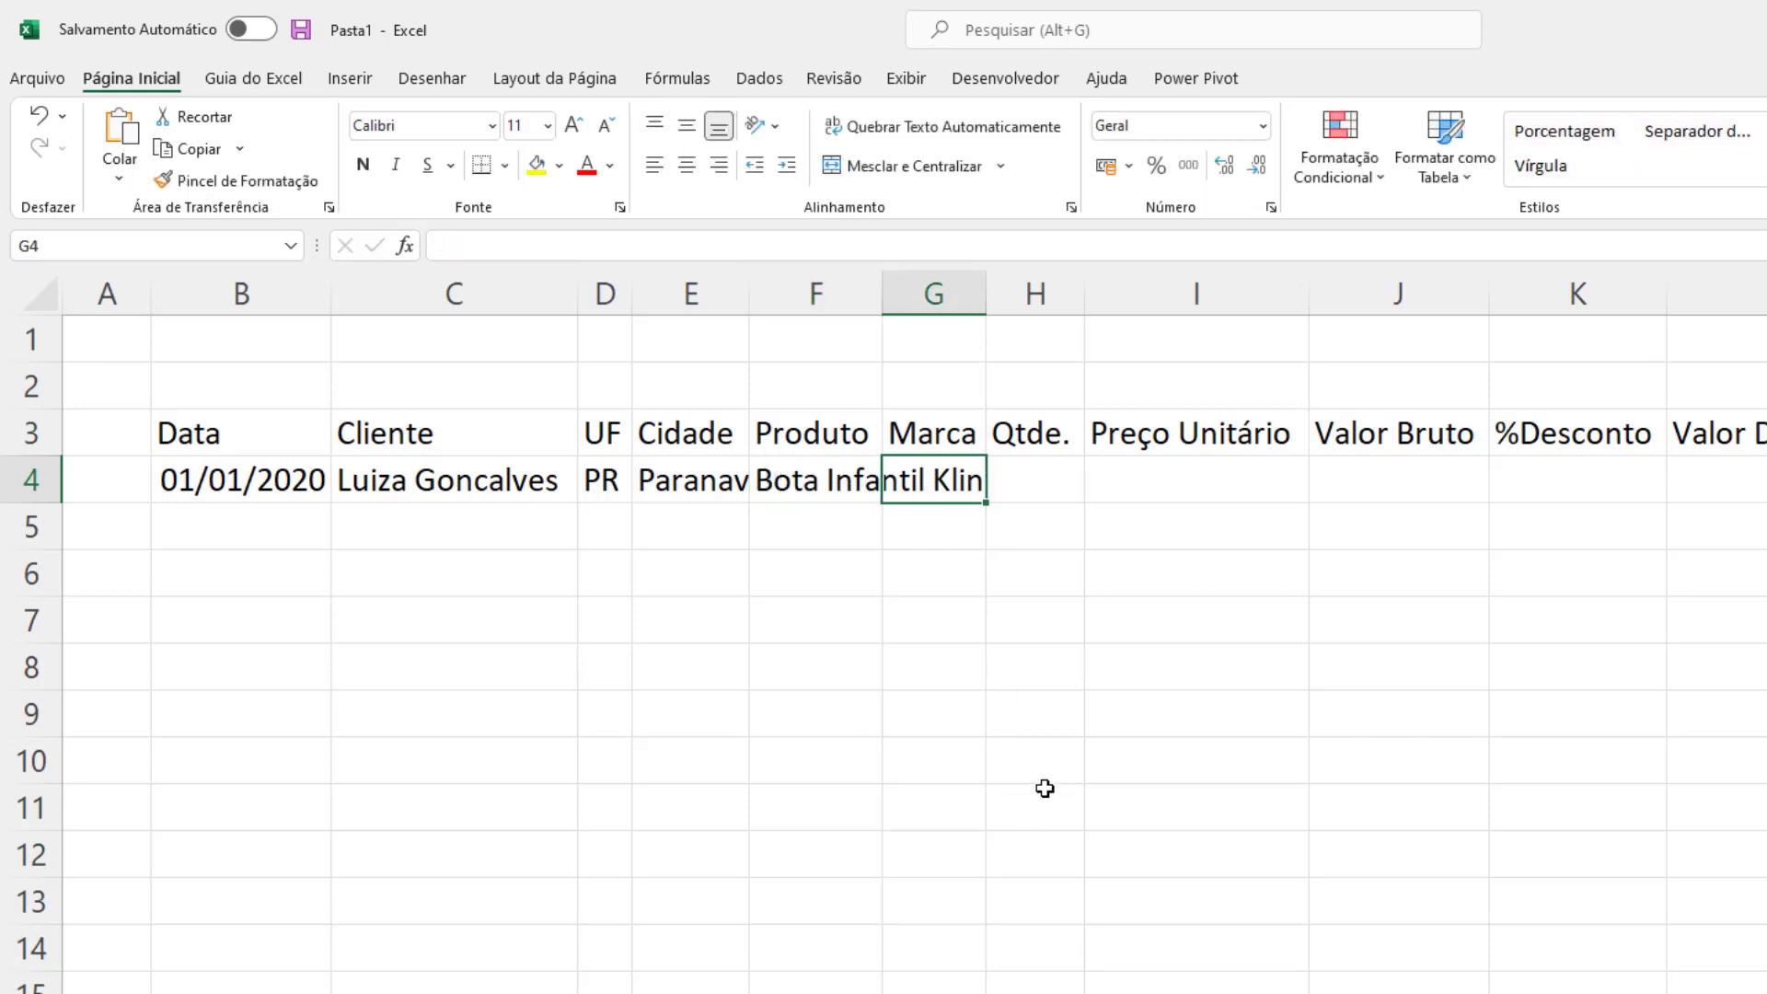
{"action": "key", "text": "F2"}
{"action": "type", "text": "Klin"}
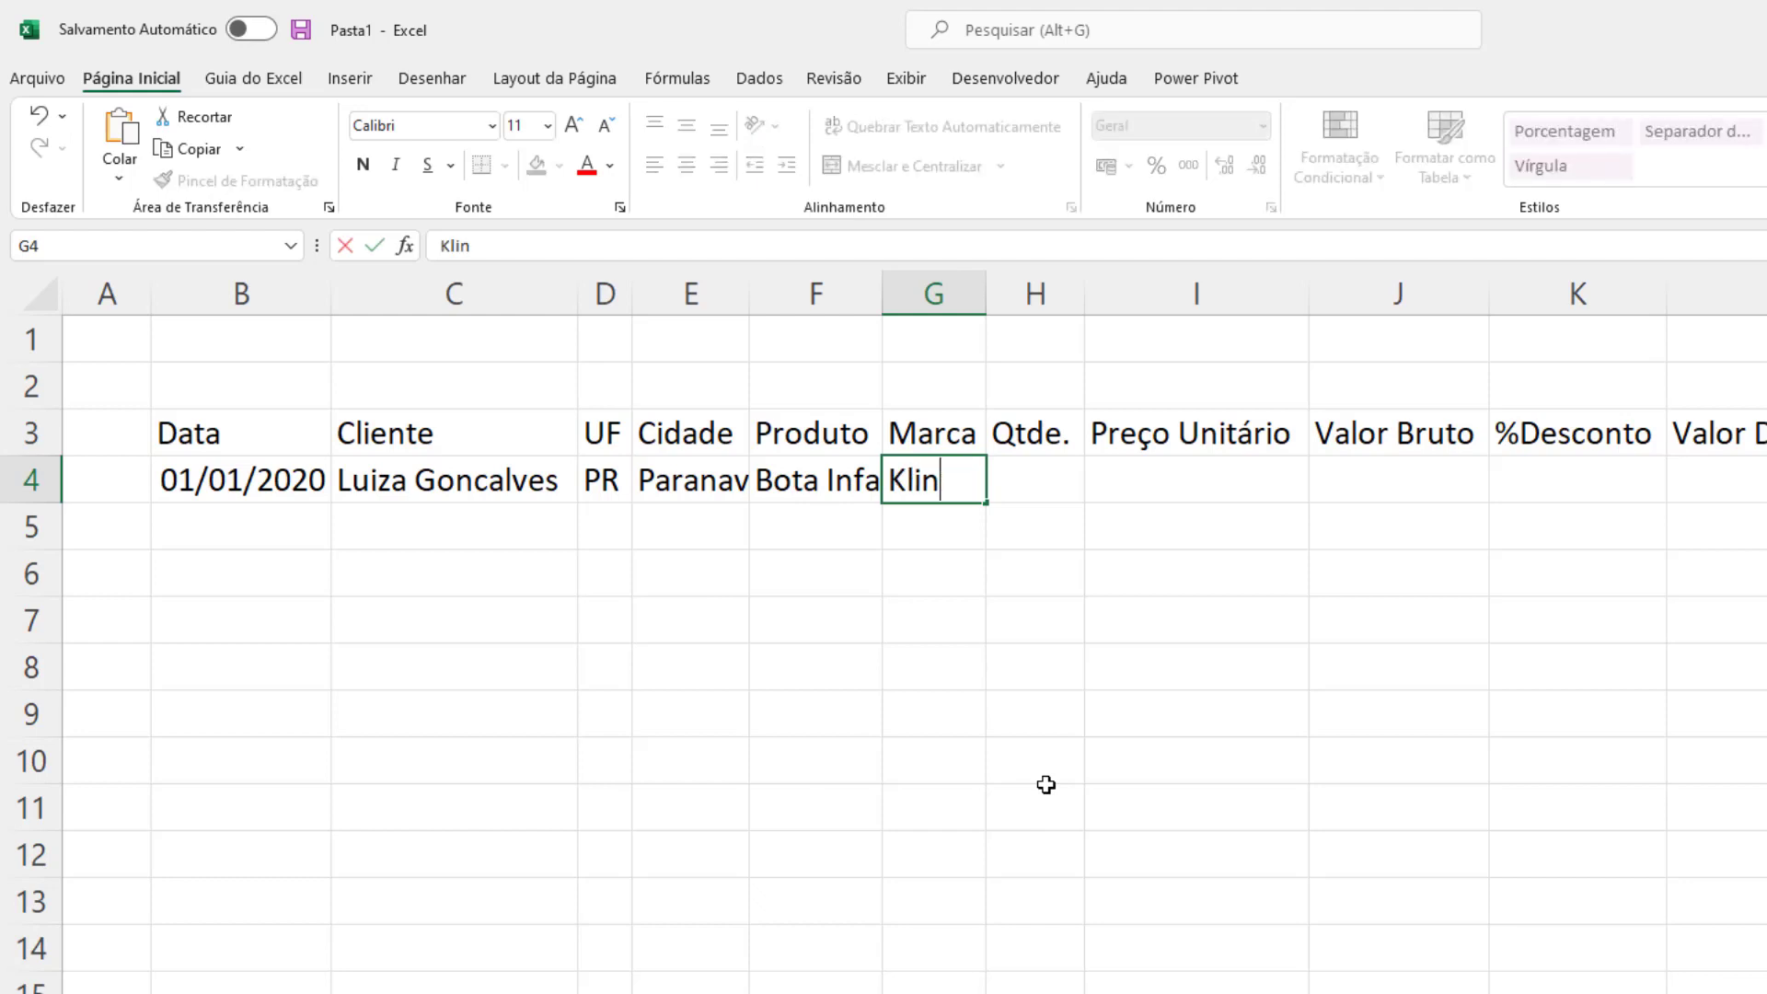
{"action": "key", "text": "Tab"}
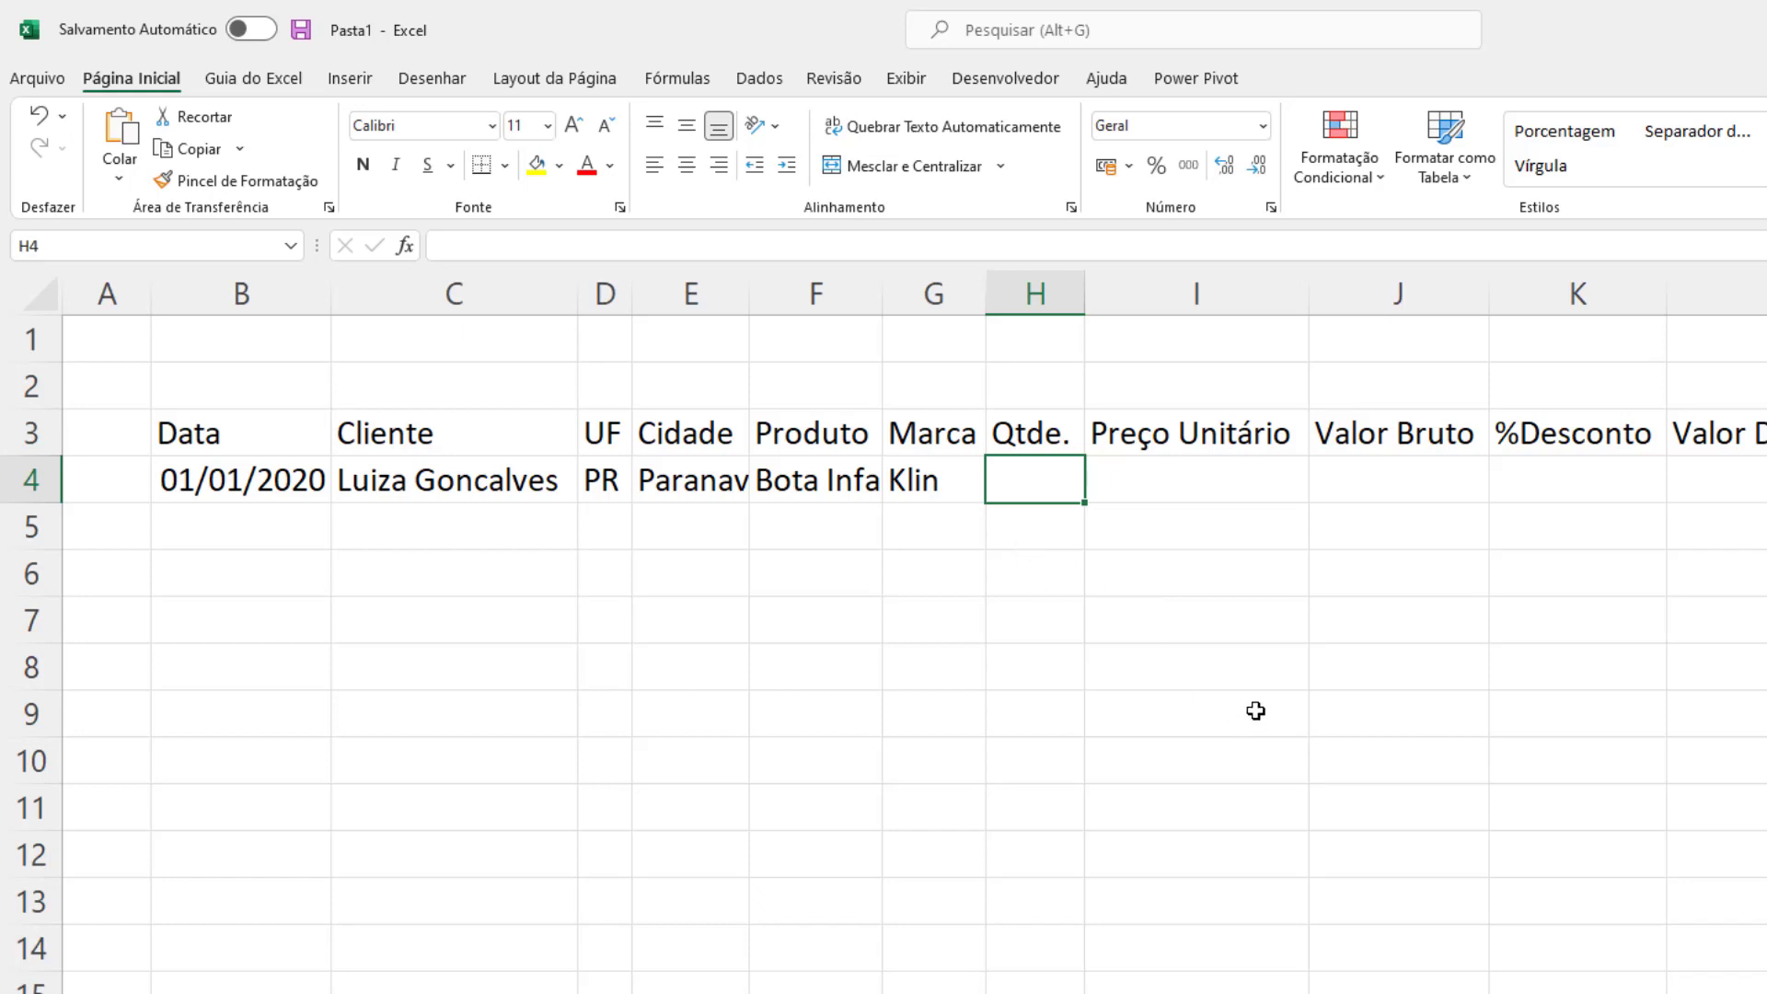
Enter quantity 37 in H4 and unit price 101 in I4.
{"action": "type", "text": "37"}
{"action": "key", "text": "Return"}
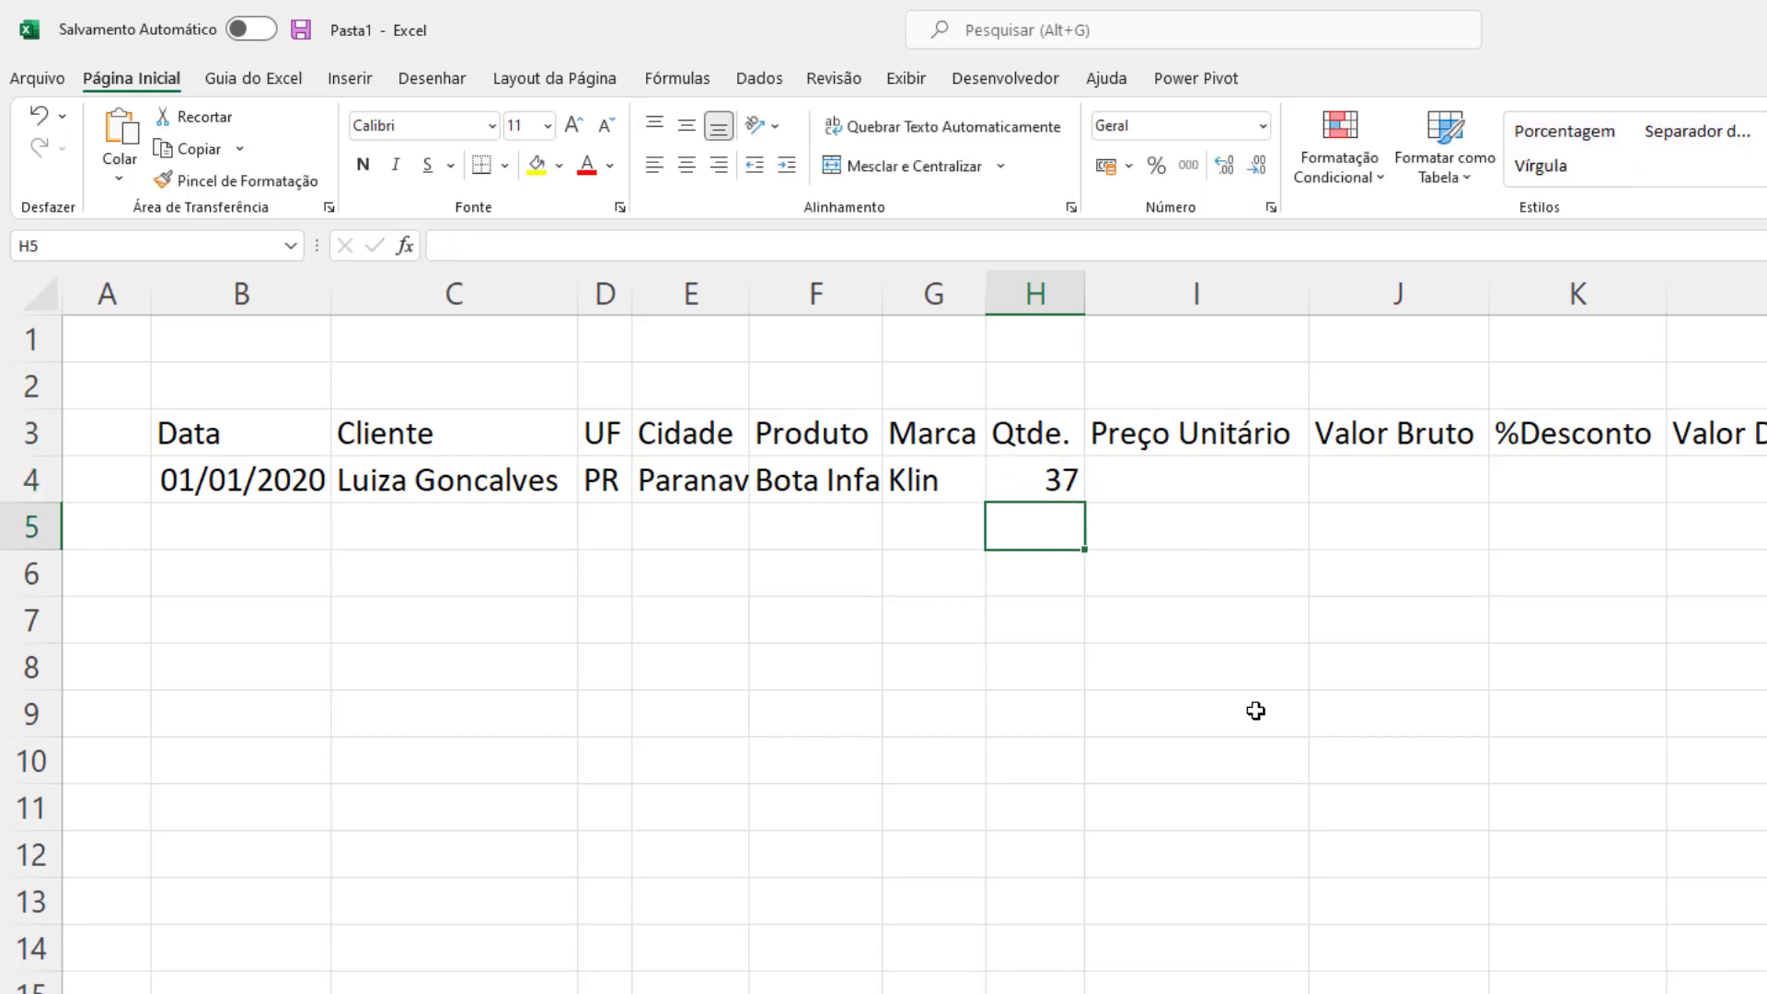
{"action": "left_click", "coordinate": [1128, 494]}
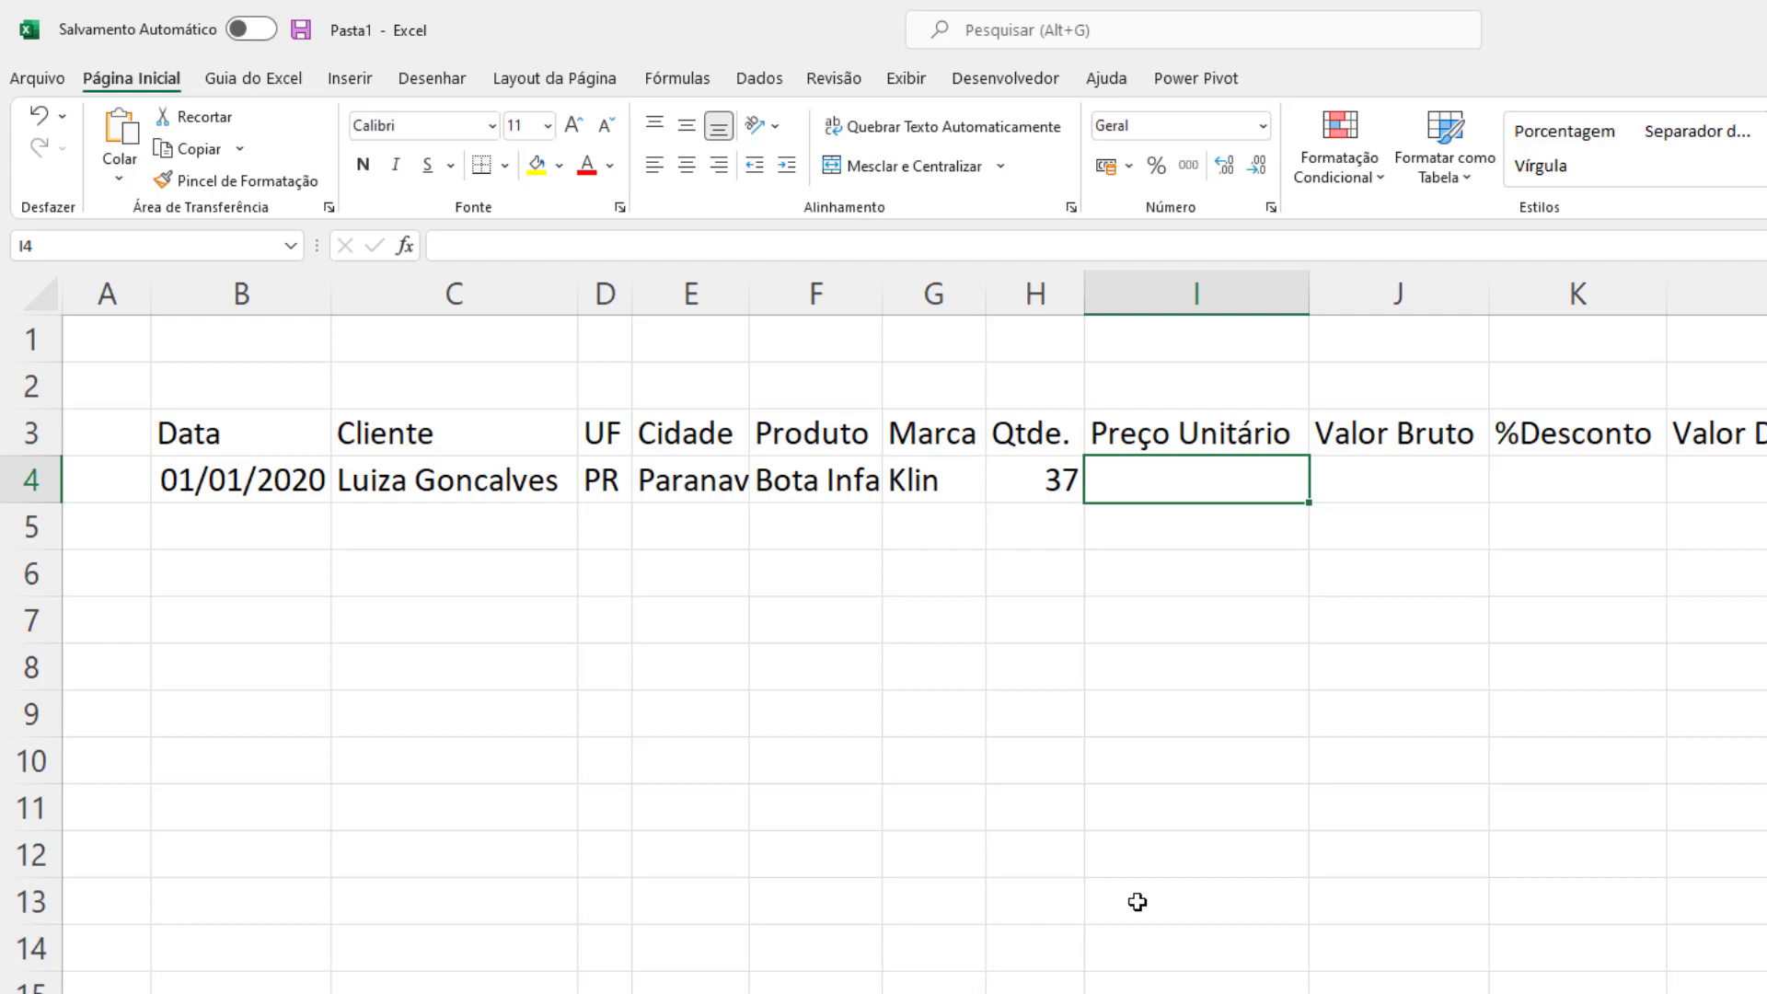
{"action": "type", "text": "101"}
{"action": "key", "text": "Tab"}
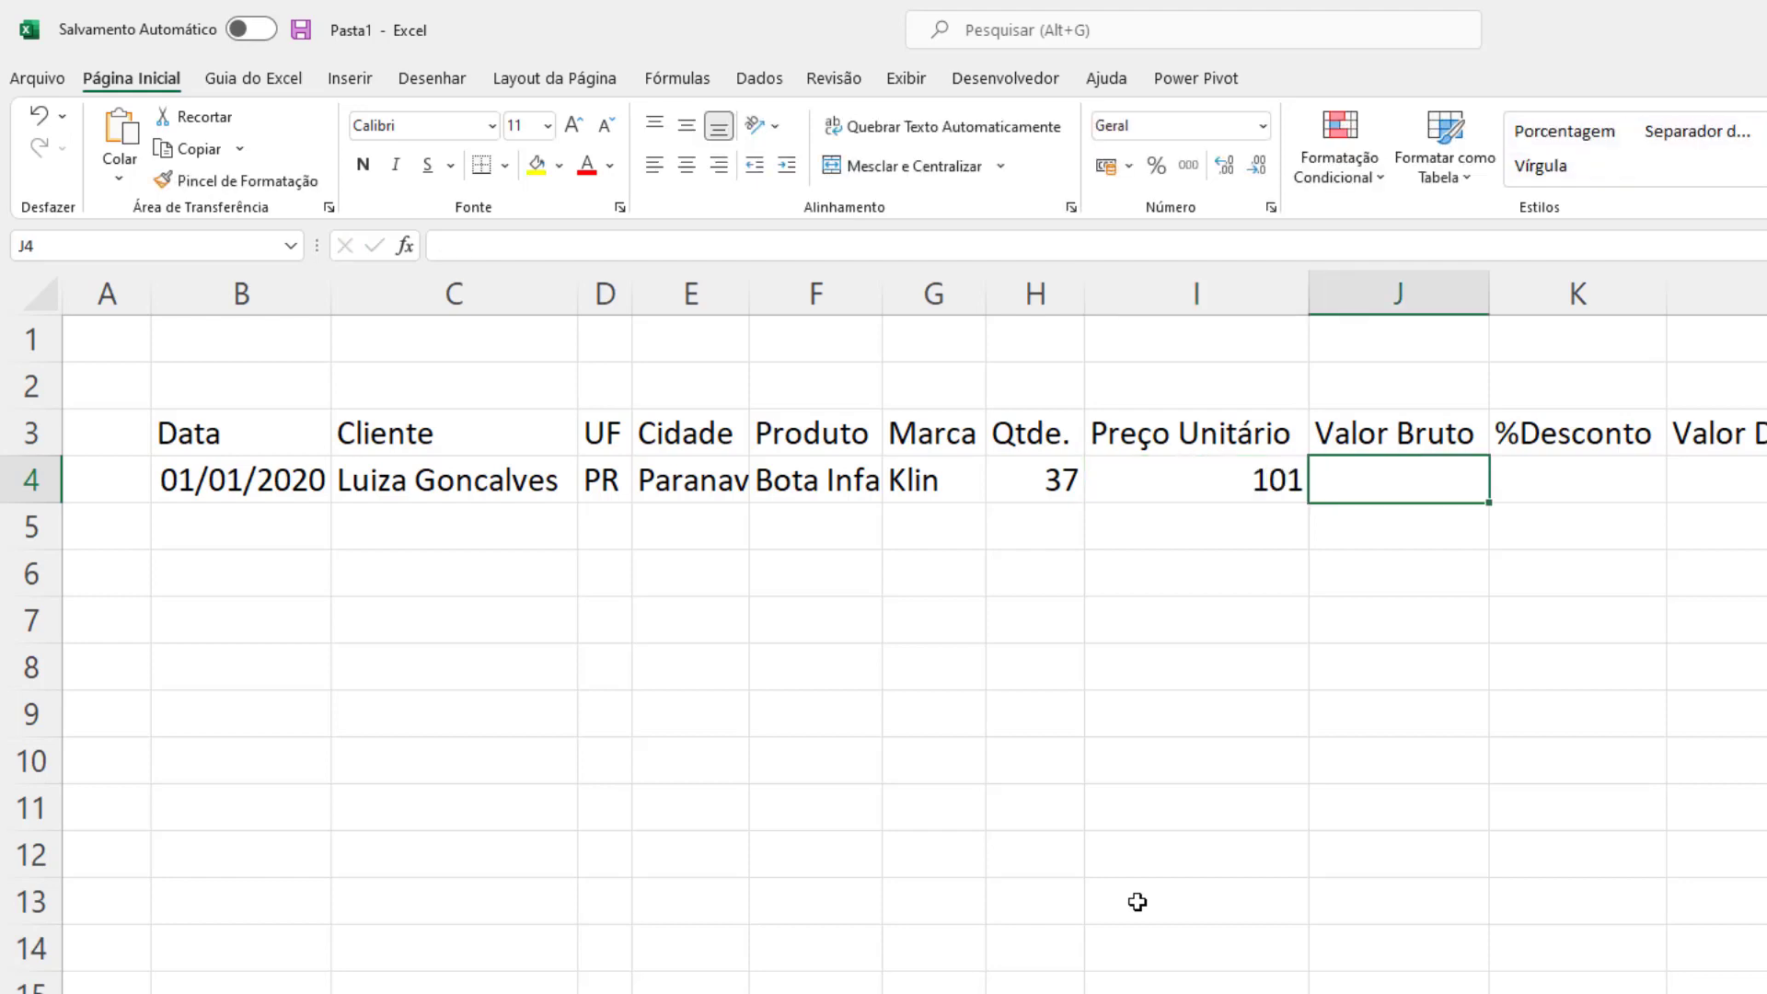
Enter a 2% discount in the %Desconto cell K4.
{"action": "key", "text": "Tab"}
{"action": "key", "text": "Tab"}
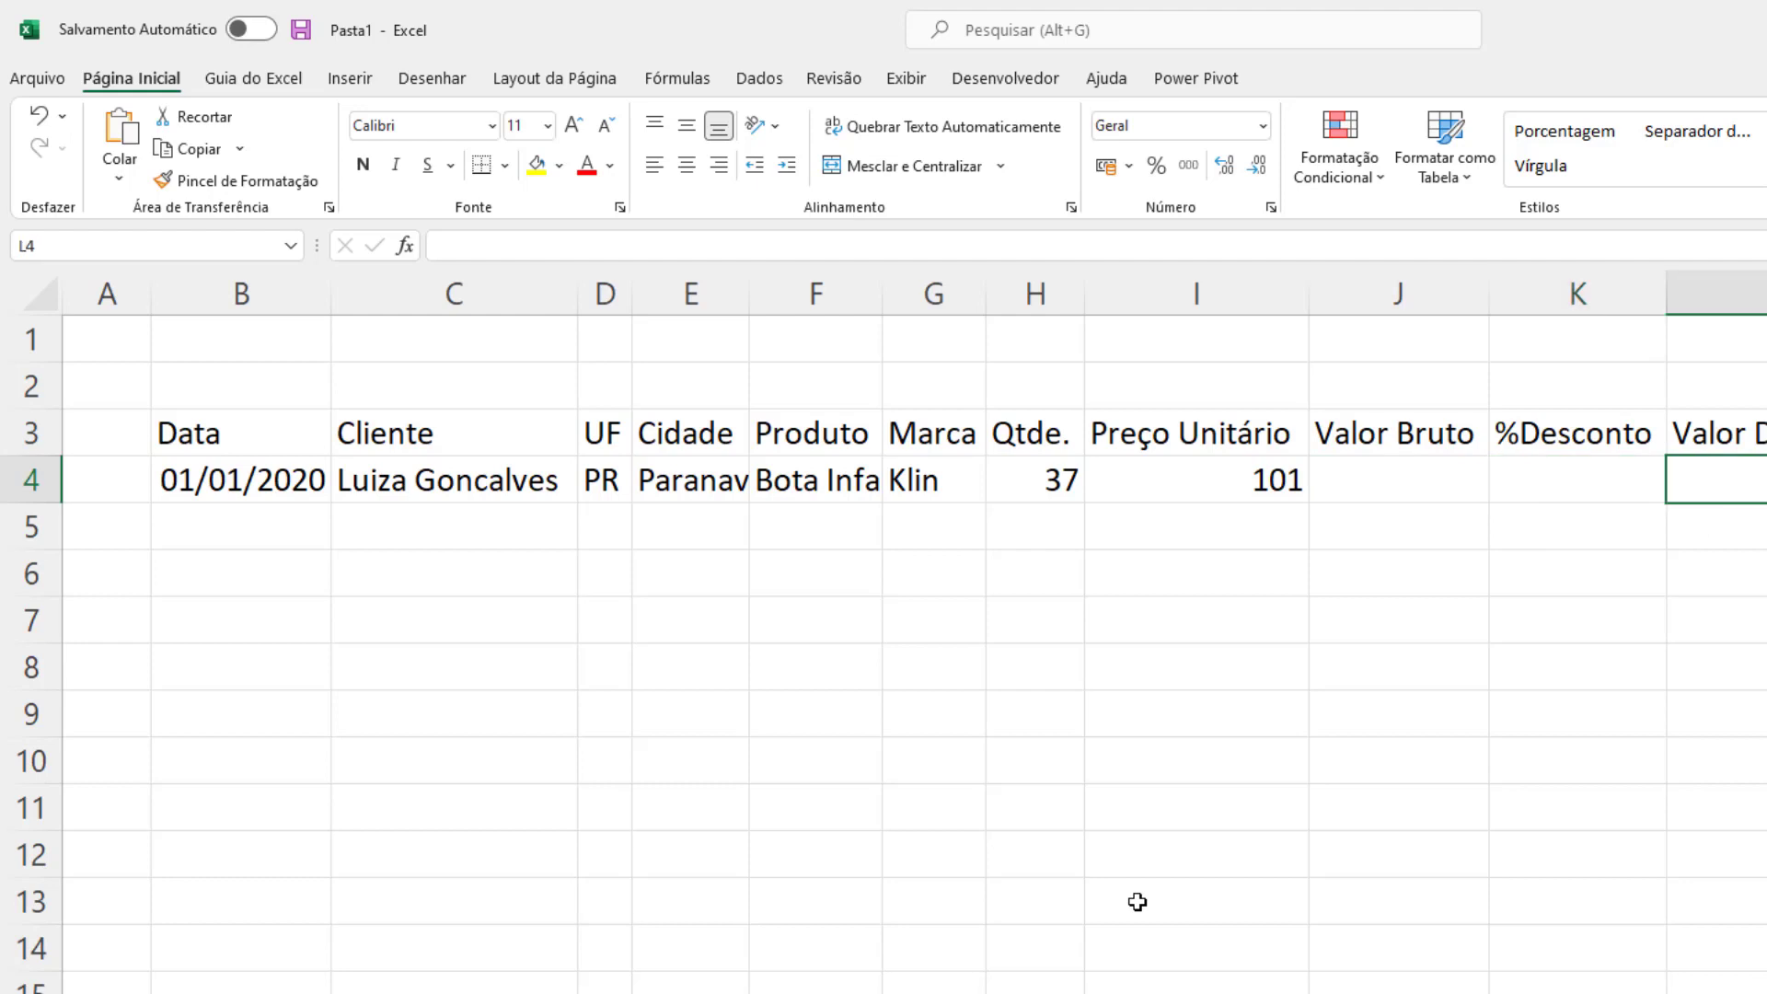
{"action": "key", "text": "Left"}
{"action": "key", "text": "Left"}
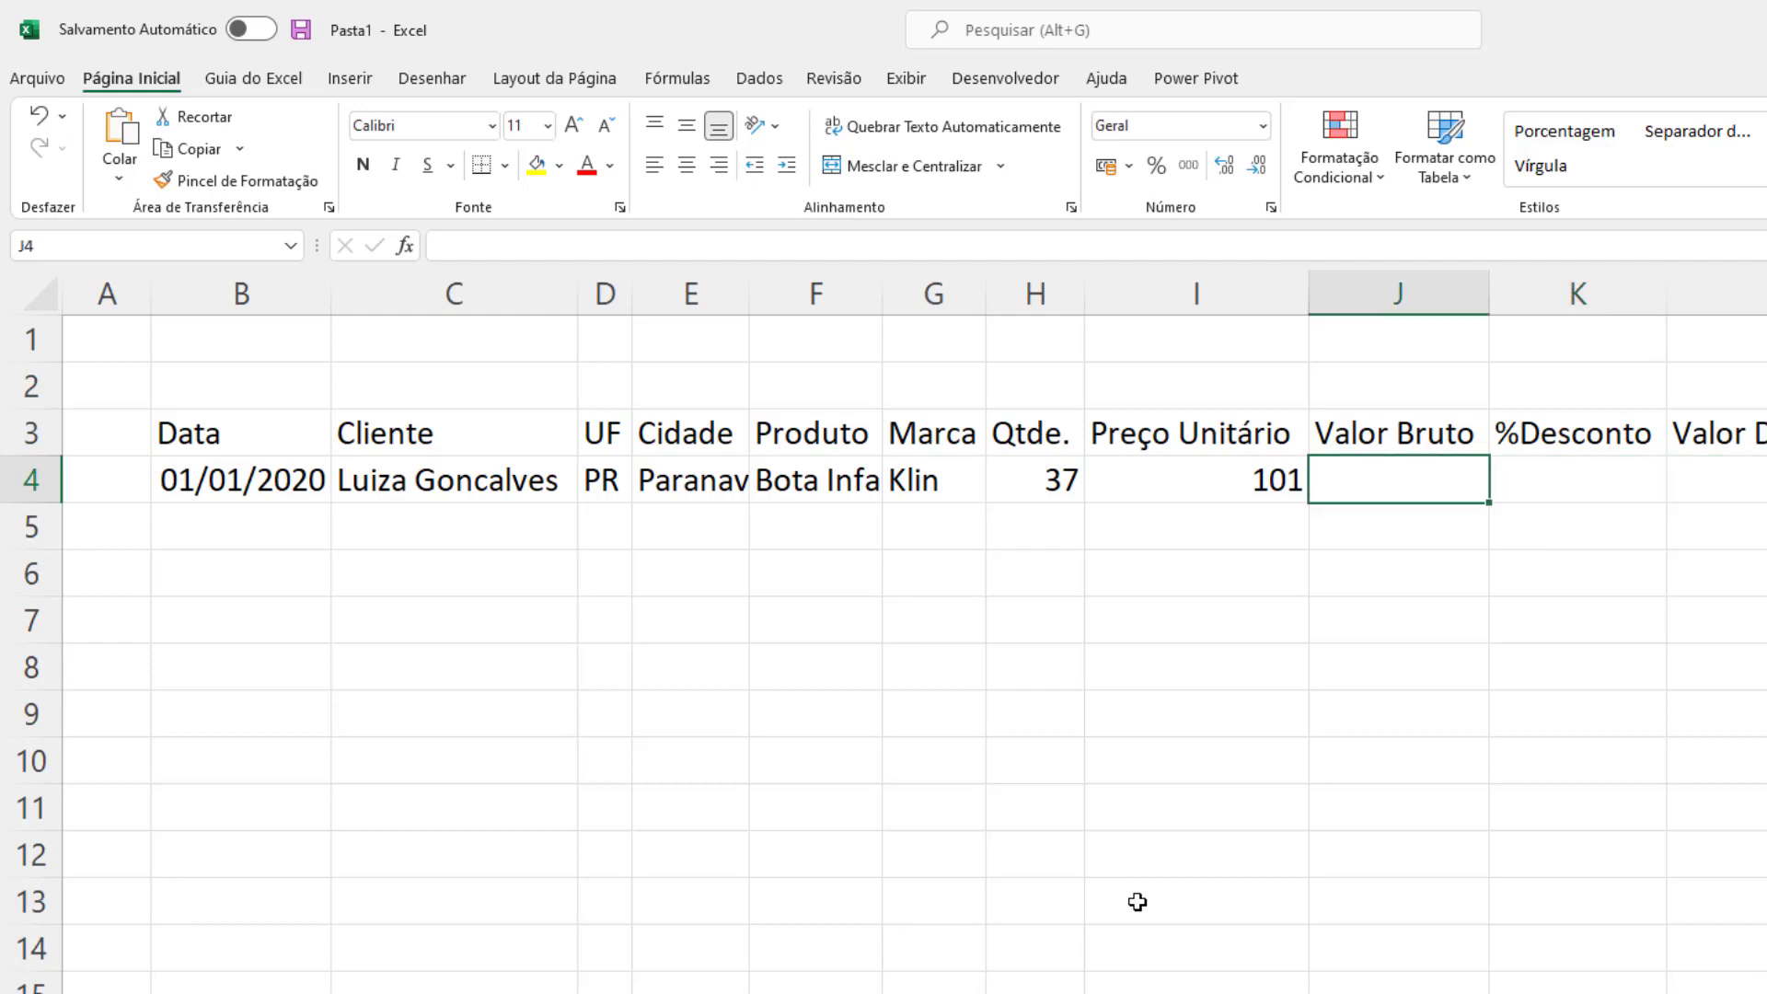
{"action": "key", "text": "Right"}
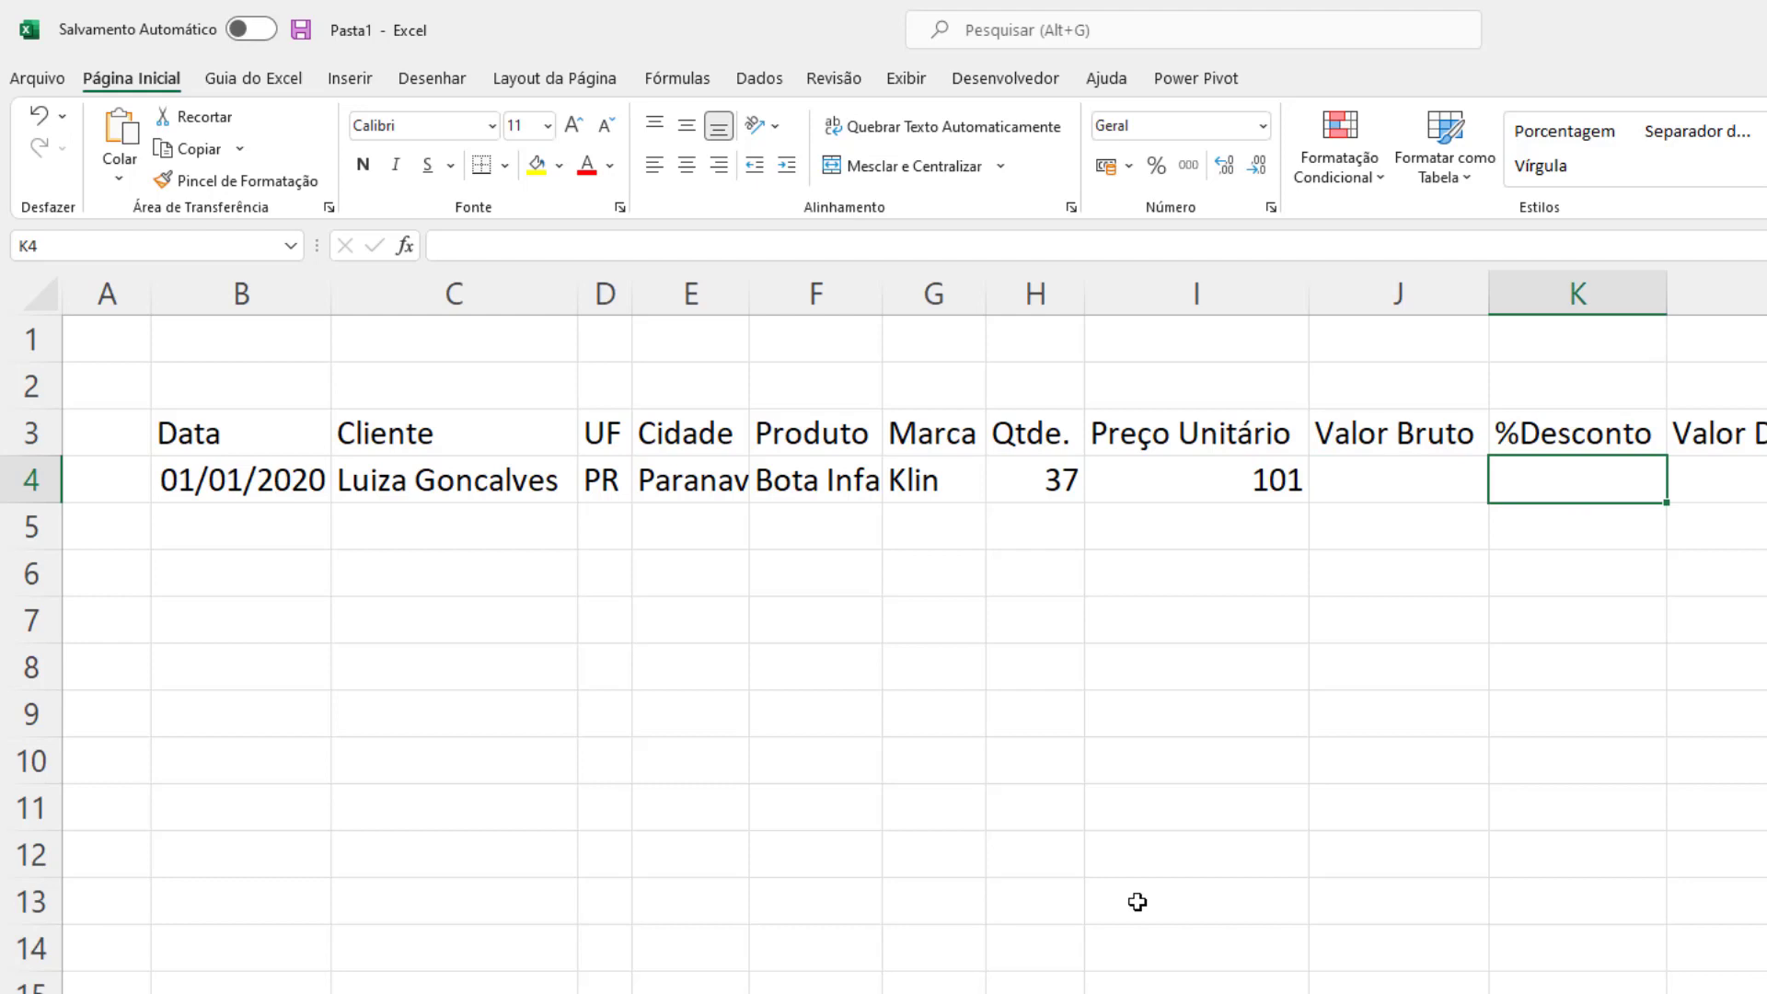
{"action": "type", "text": "2"}
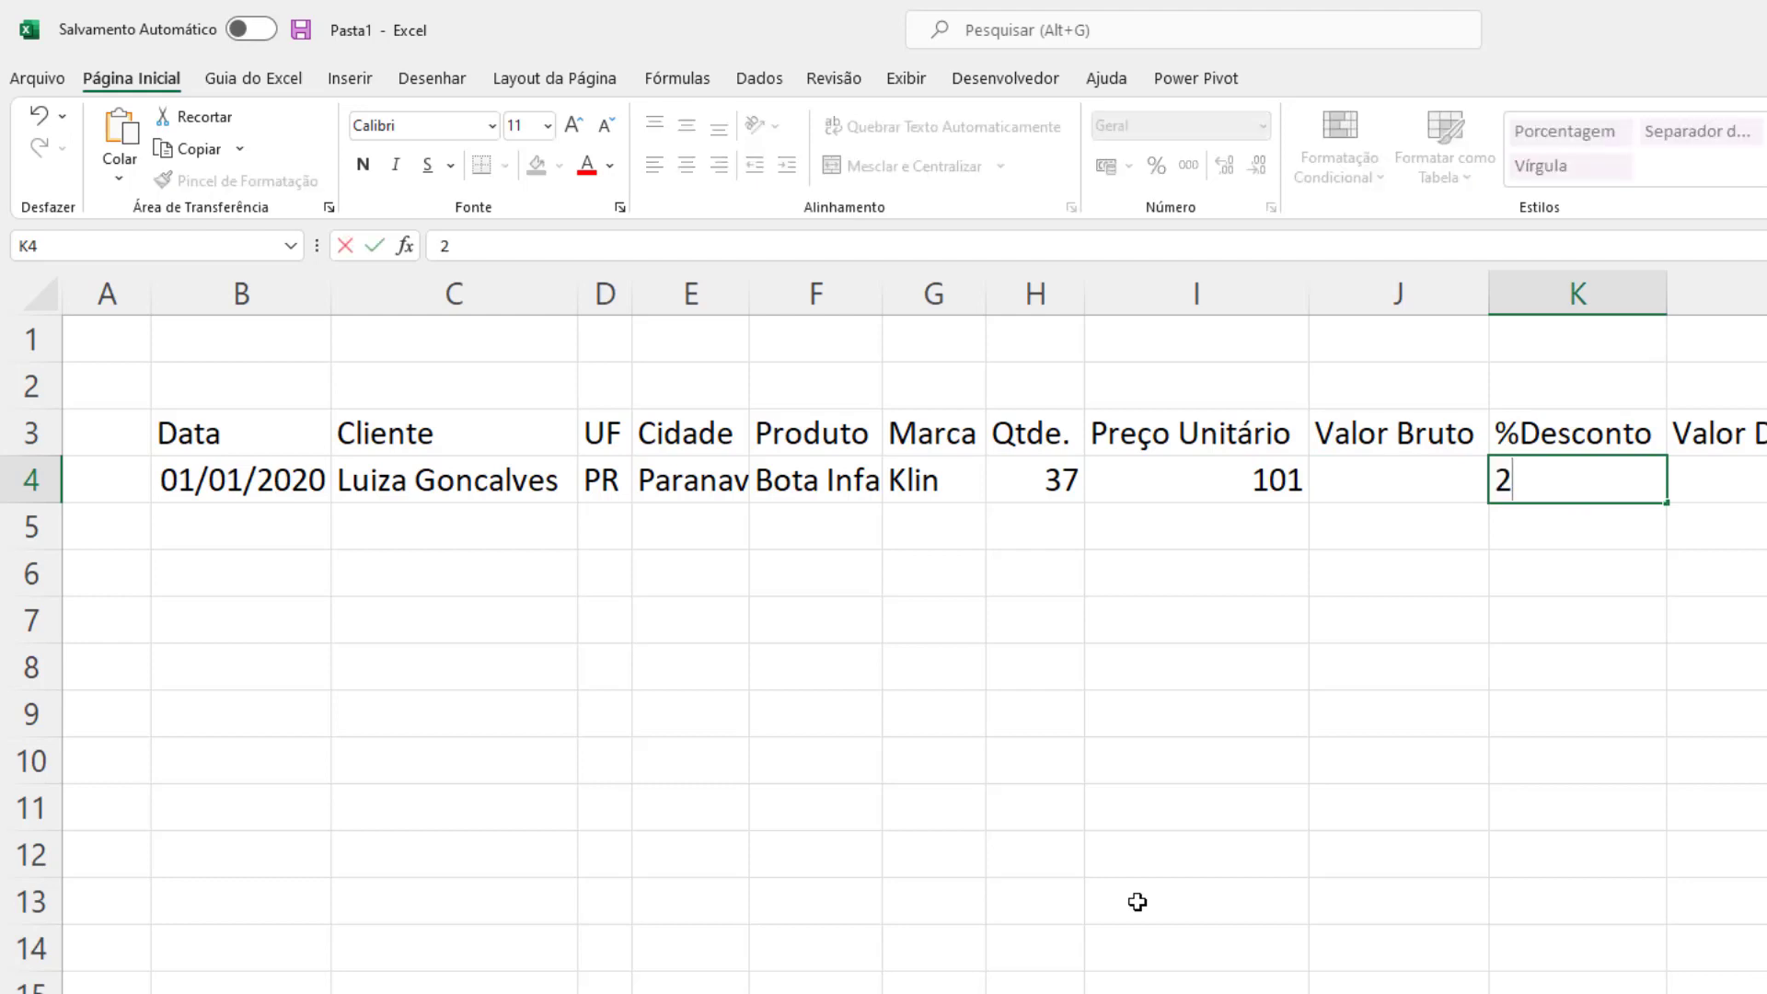
{"action": "type", "text": "%"}
{"action": "key", "text": "Return"}
{"action": "key", "text": "Up"}
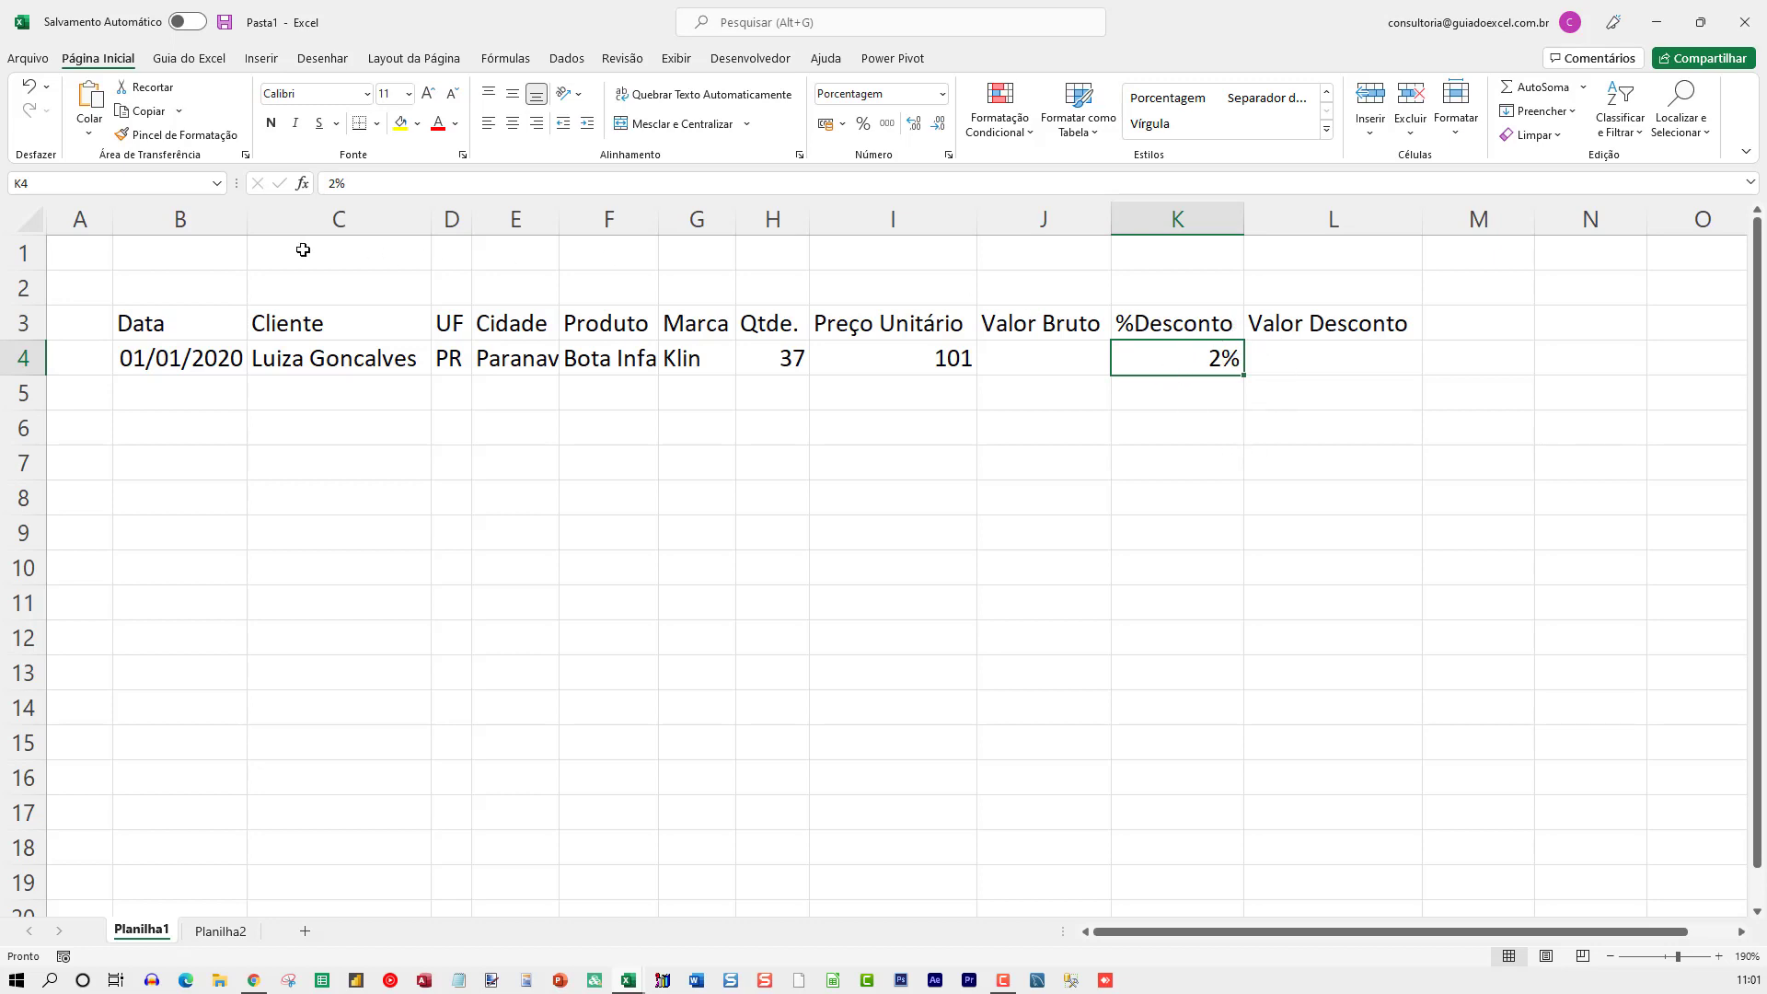
AutoFit columns B through L, Data to Valor Desconto, then select the cell under the first date.
{"action": "left_click_drag", "start_coordinate": [182, 219], "coordinate": [1247, 228]}
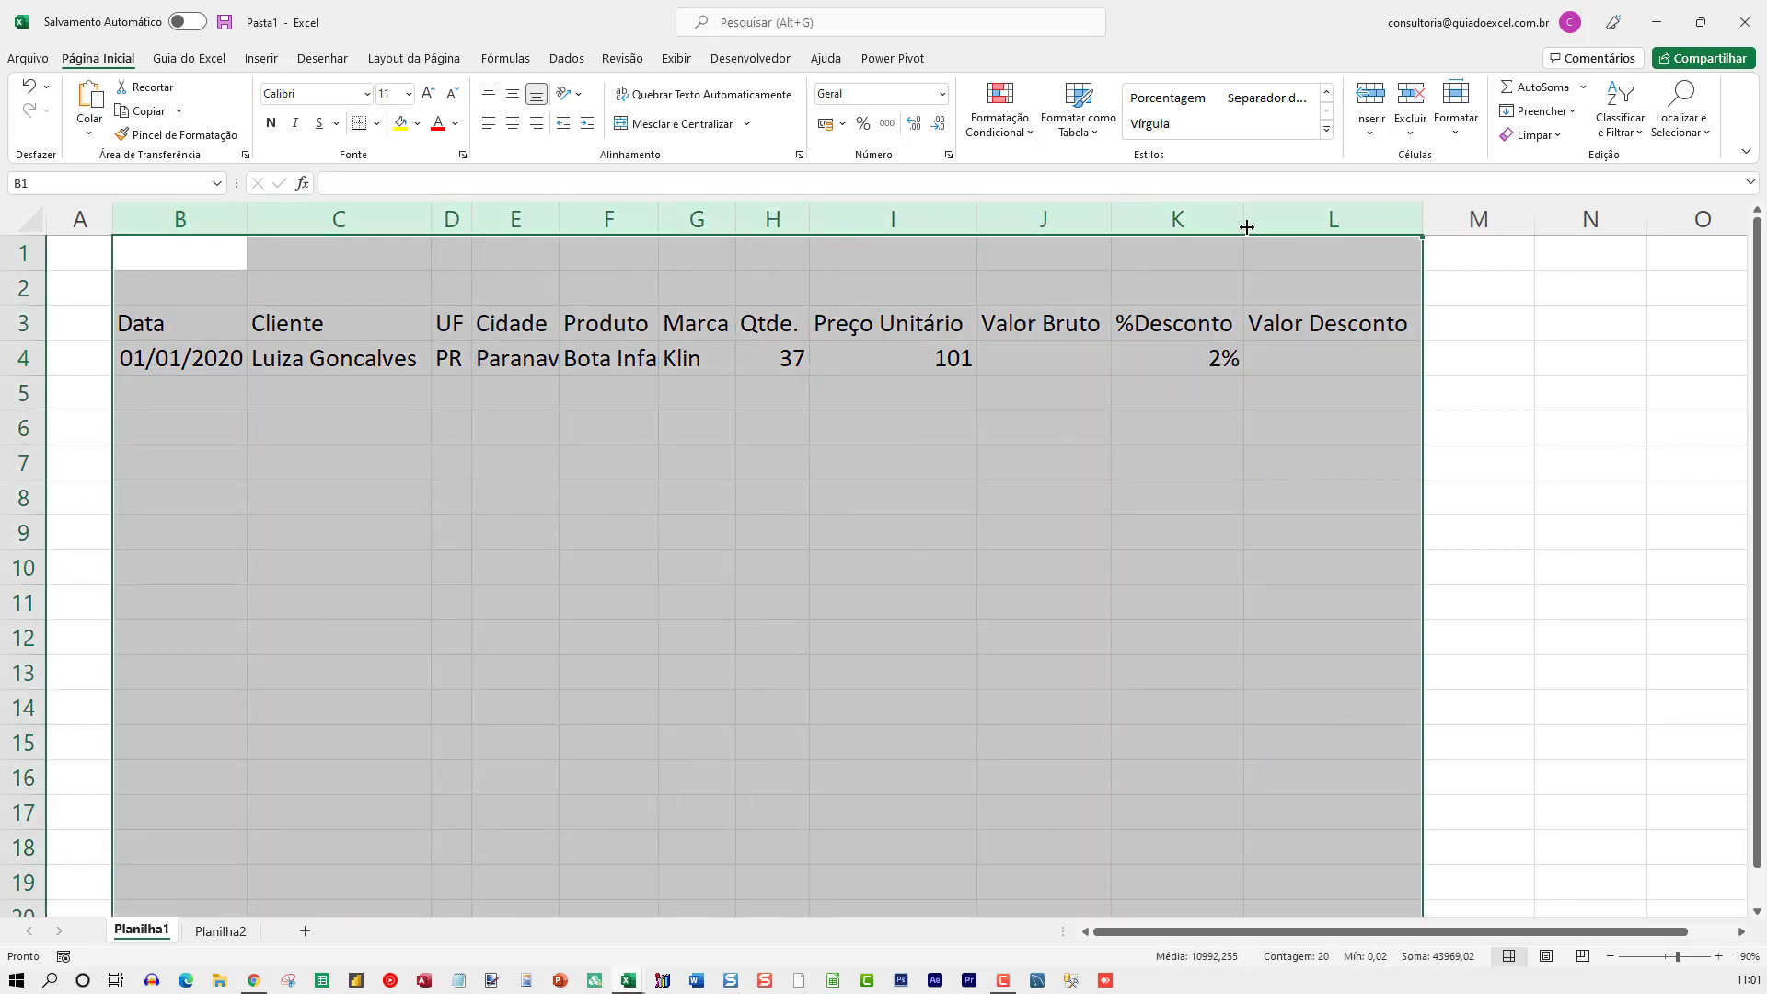
{"action": "double_click", "coordinate": [1247, 227]}
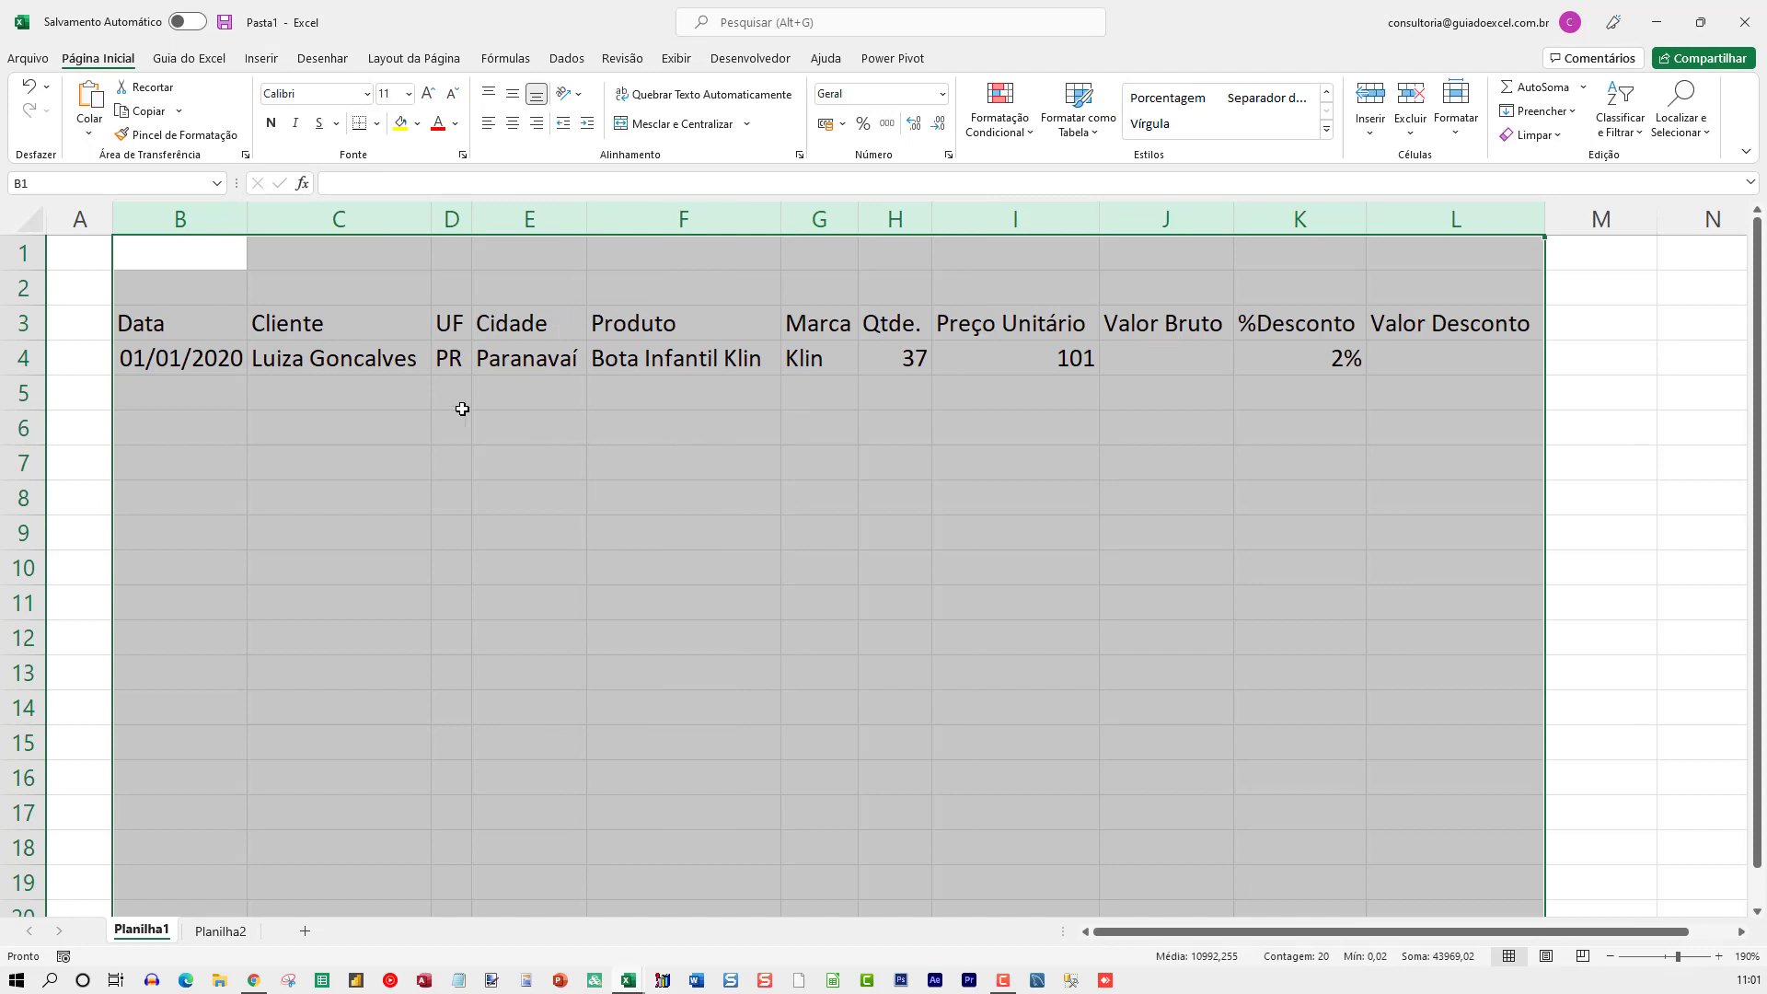
{"action": "left_click", "coordinate": [407, 382]}
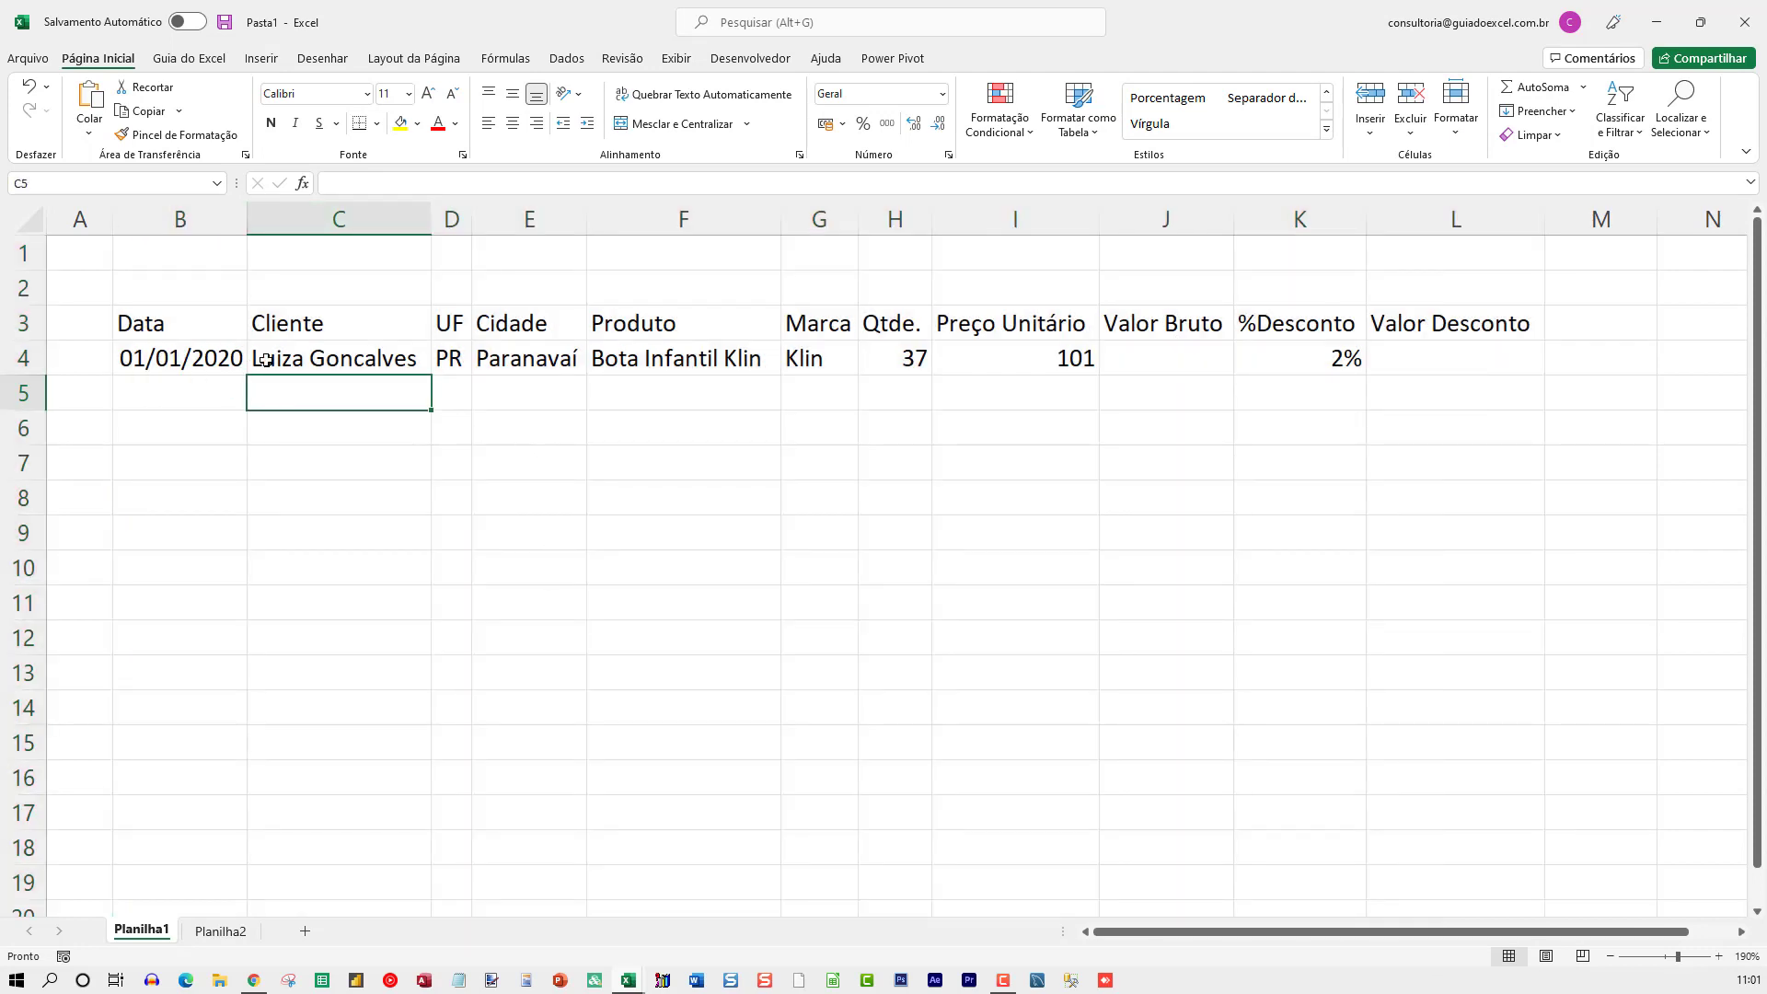
{"action": "left_click", "coordinate": [175, 394]}
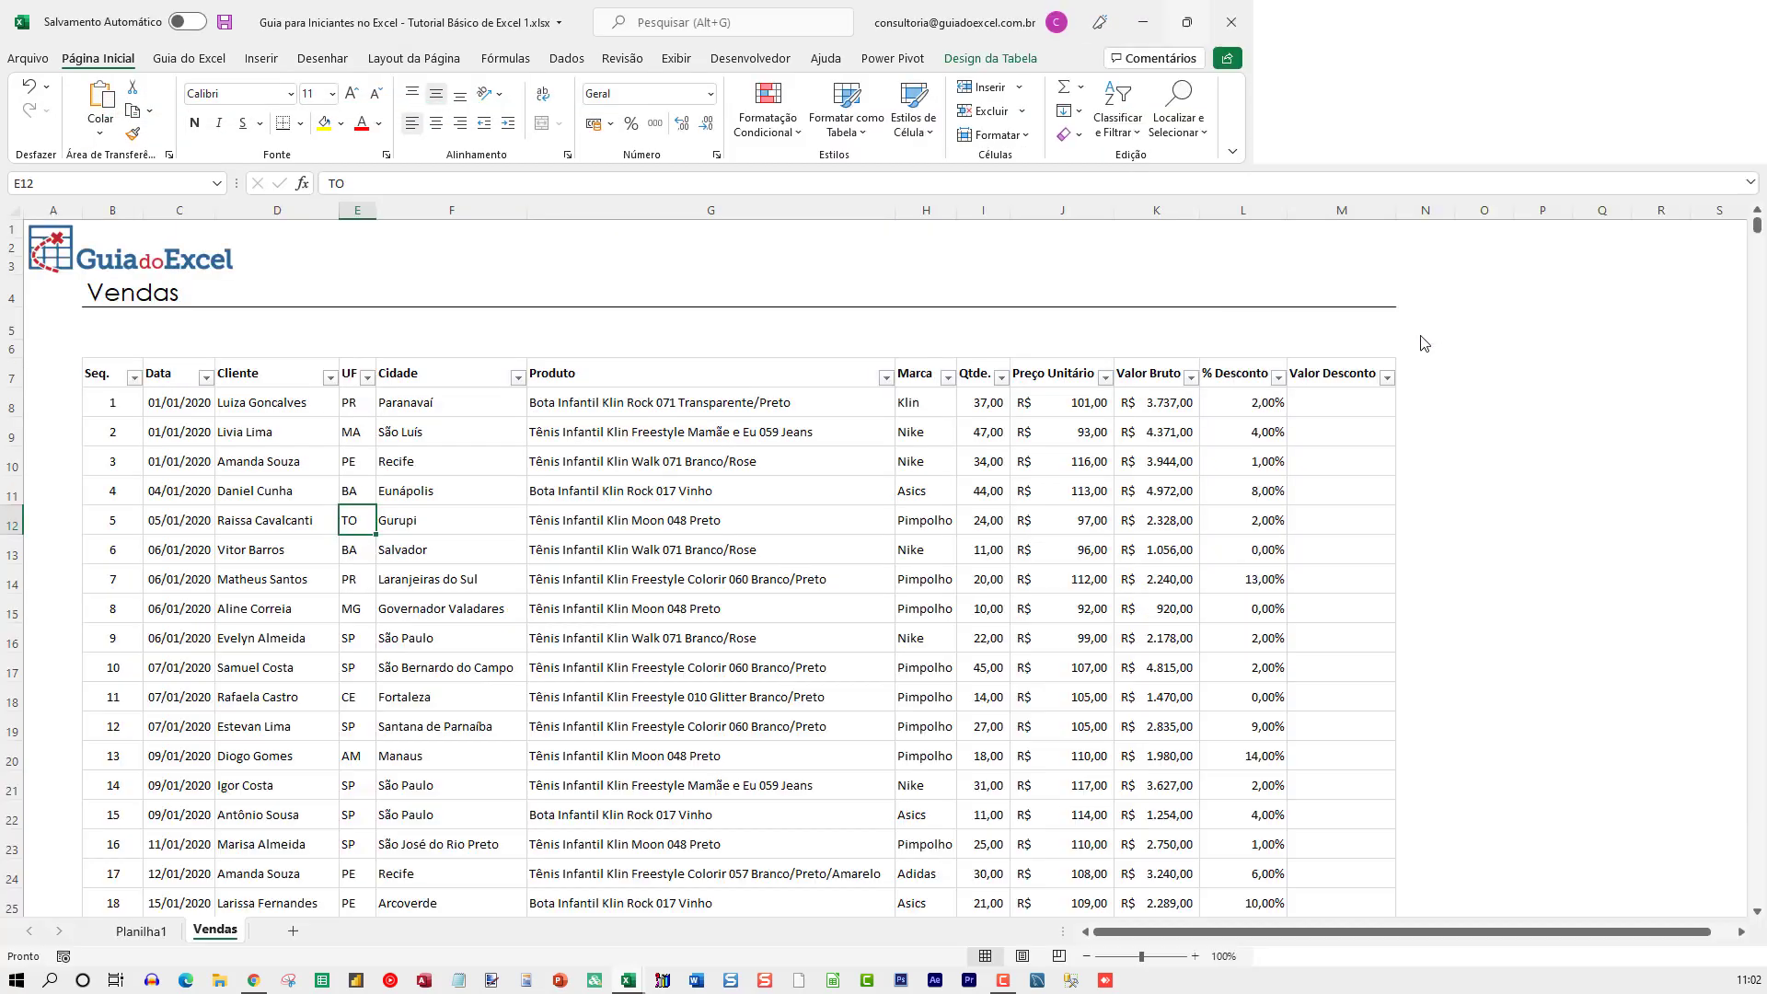
Maximize the Vendas workbook and select the sales from the second sale, Data through Preço Unitário.
{"action": "left_click", "coordinate": [1479, 267]}
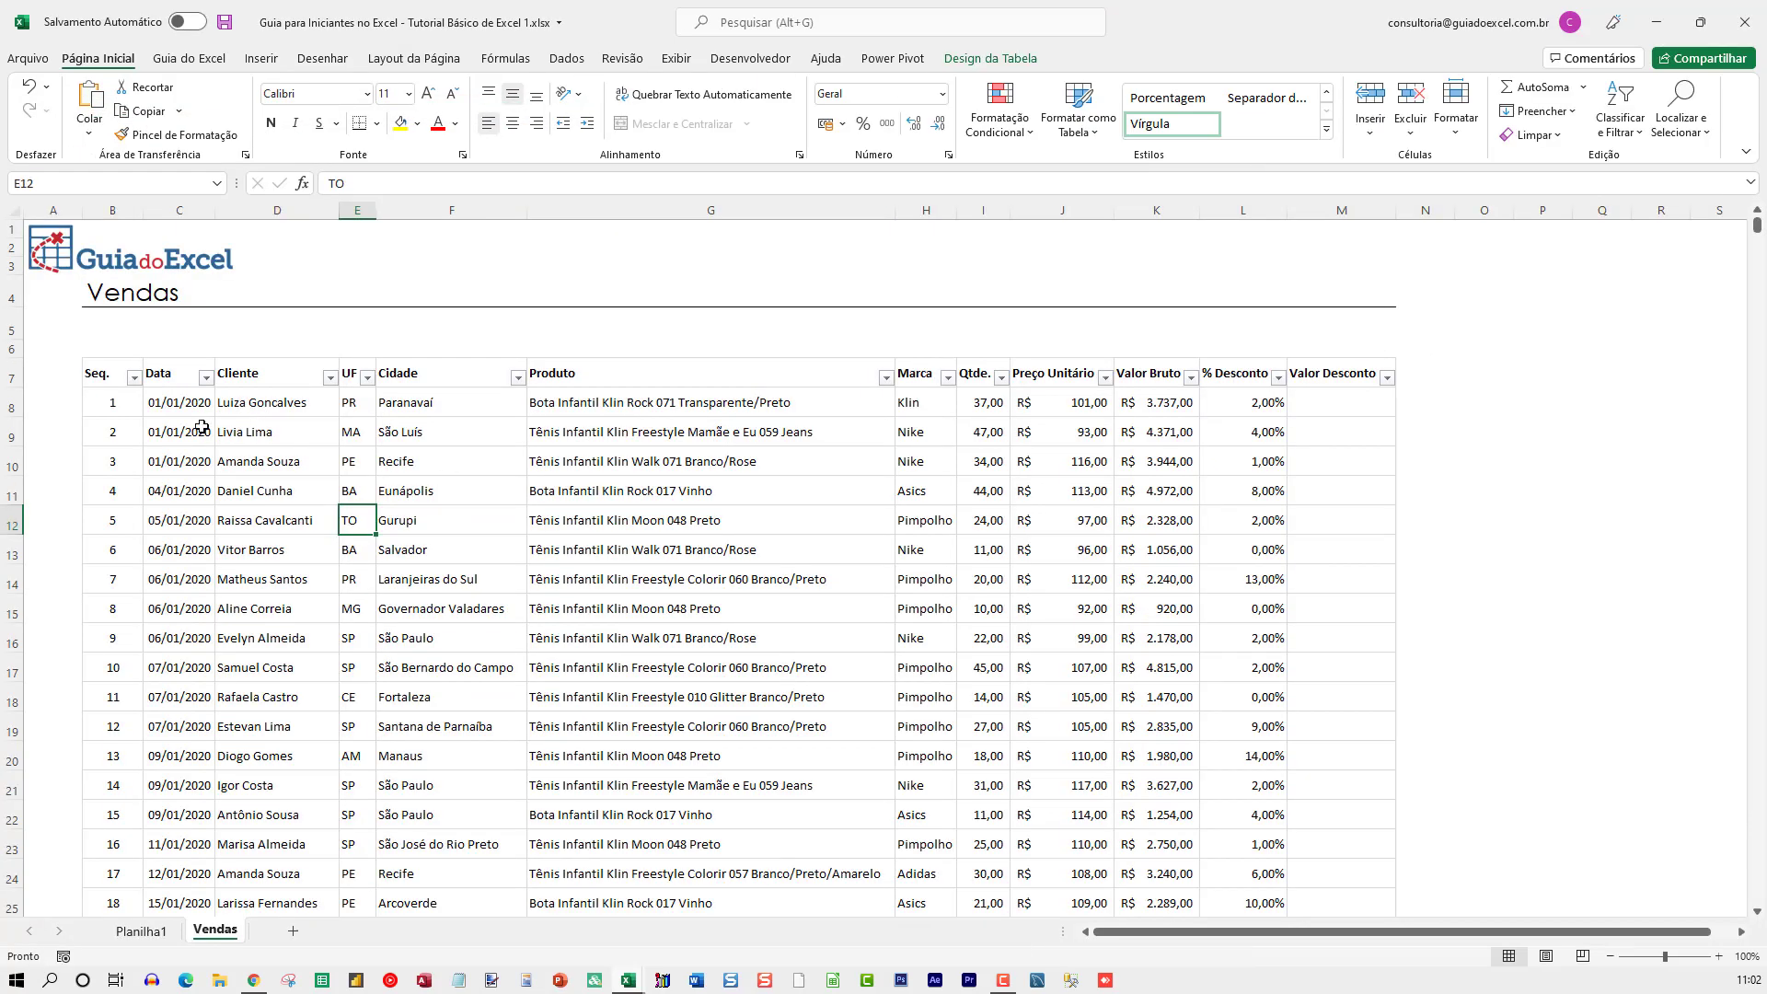
{"action": "left_click_drag", "start_coordinate": [179, 433], "coordinate": [985, 432]}
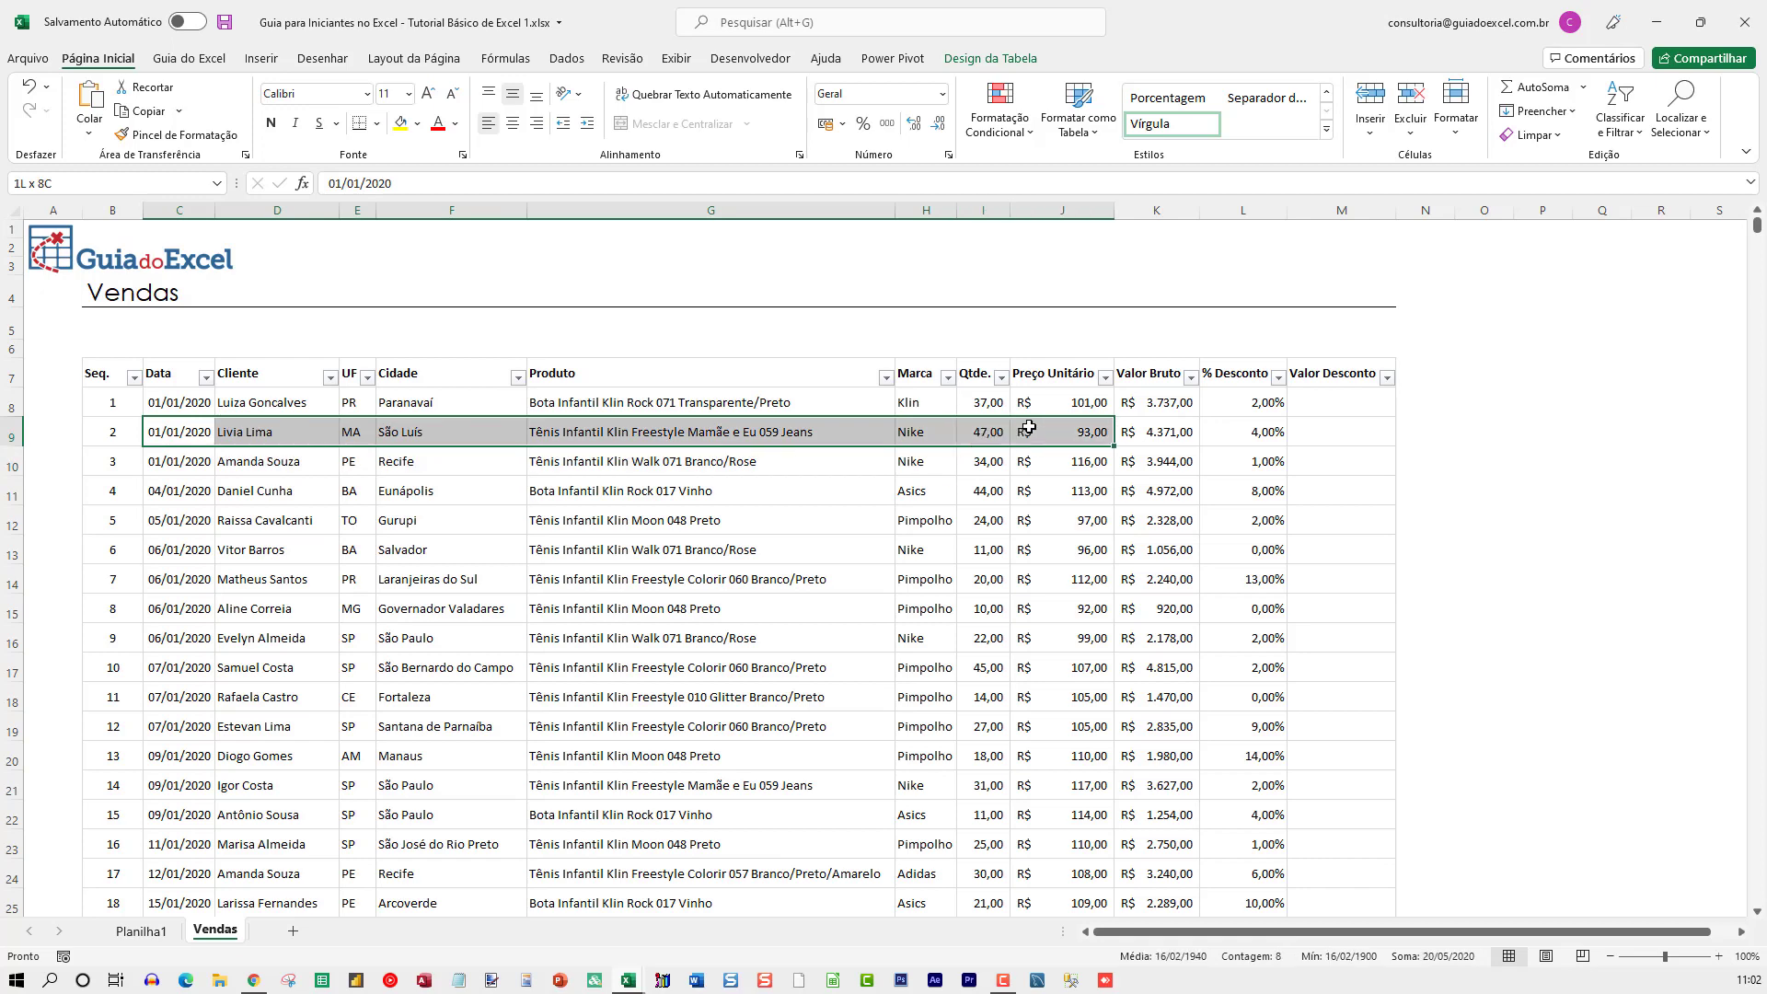
{"action": "left_click_drag", "start_coordinate": [988, 435], "coordinate": [1057, 576]}
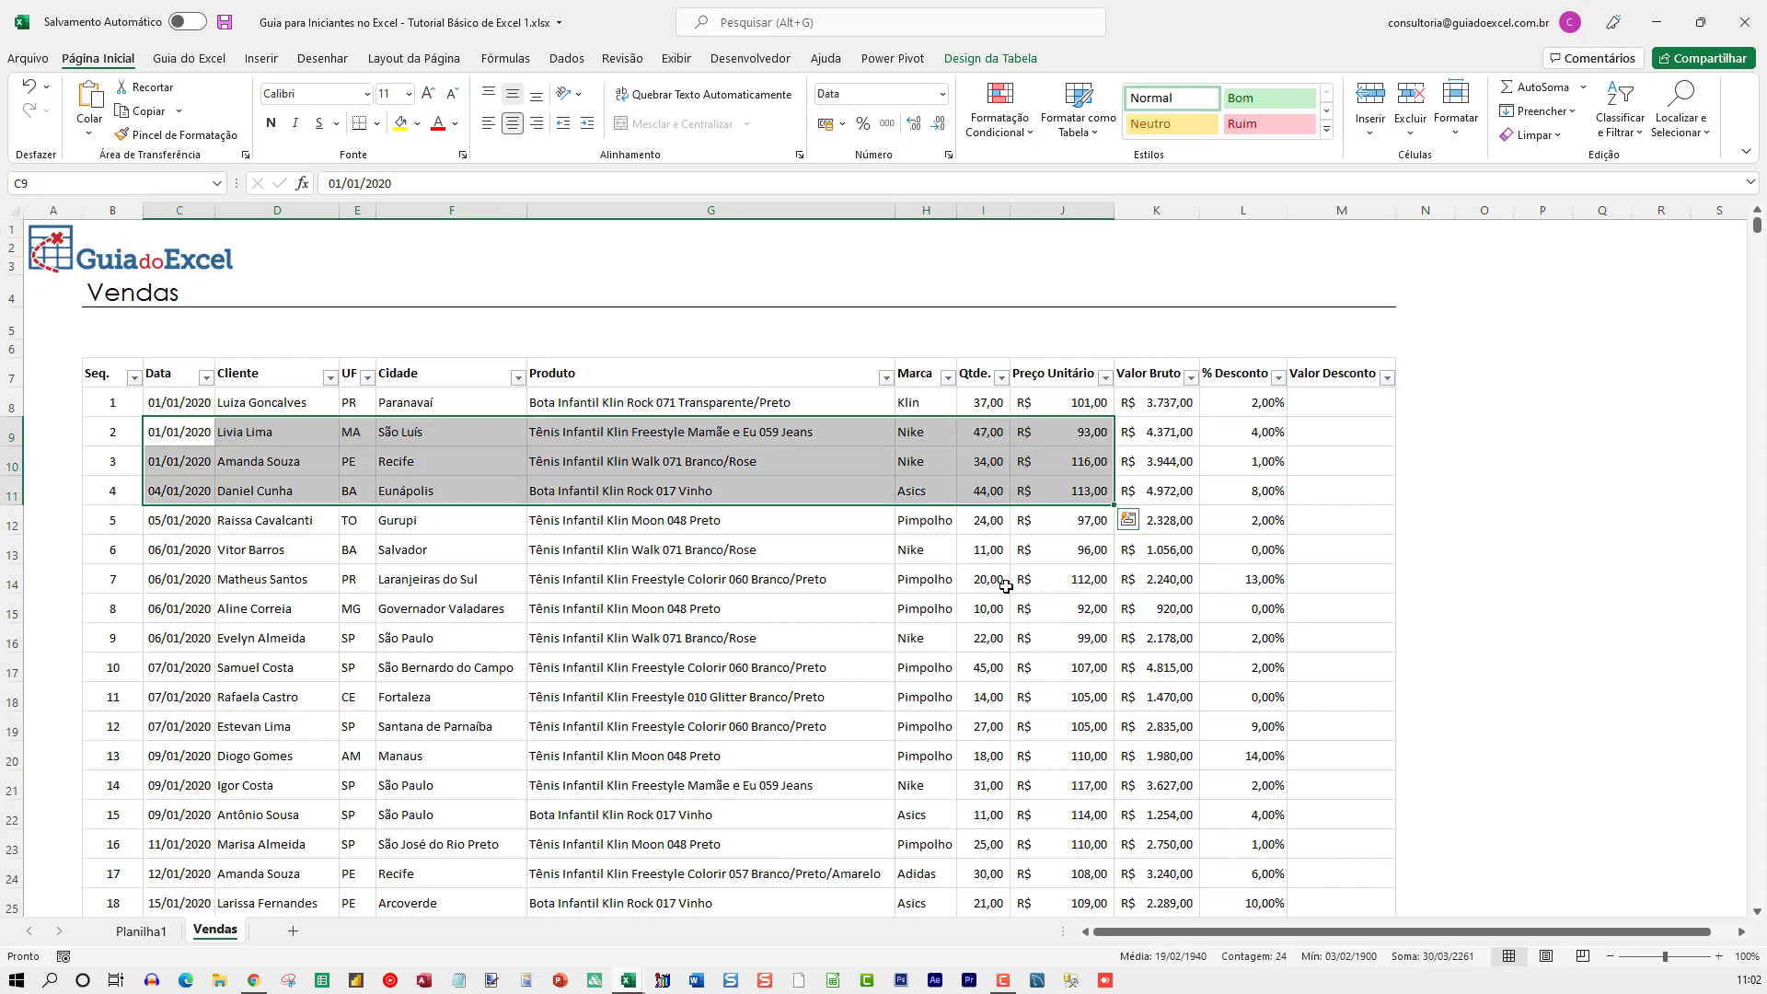
Scroll down to the end of the Vendas table, sequence 1012 at row 1019.
{"action": "scroll", "coordinate": [1006, 586], "scroll_direction": "down", "scroll_amount": 2}
{"action": "scroll", "coordinate": [1022, 580], "scroll_direction": "up", "scroll_amount": 2}
{"action": "scroll", "coordinate": [1068, 534], "scroll_direction": "down", "scroll_amount": 10}
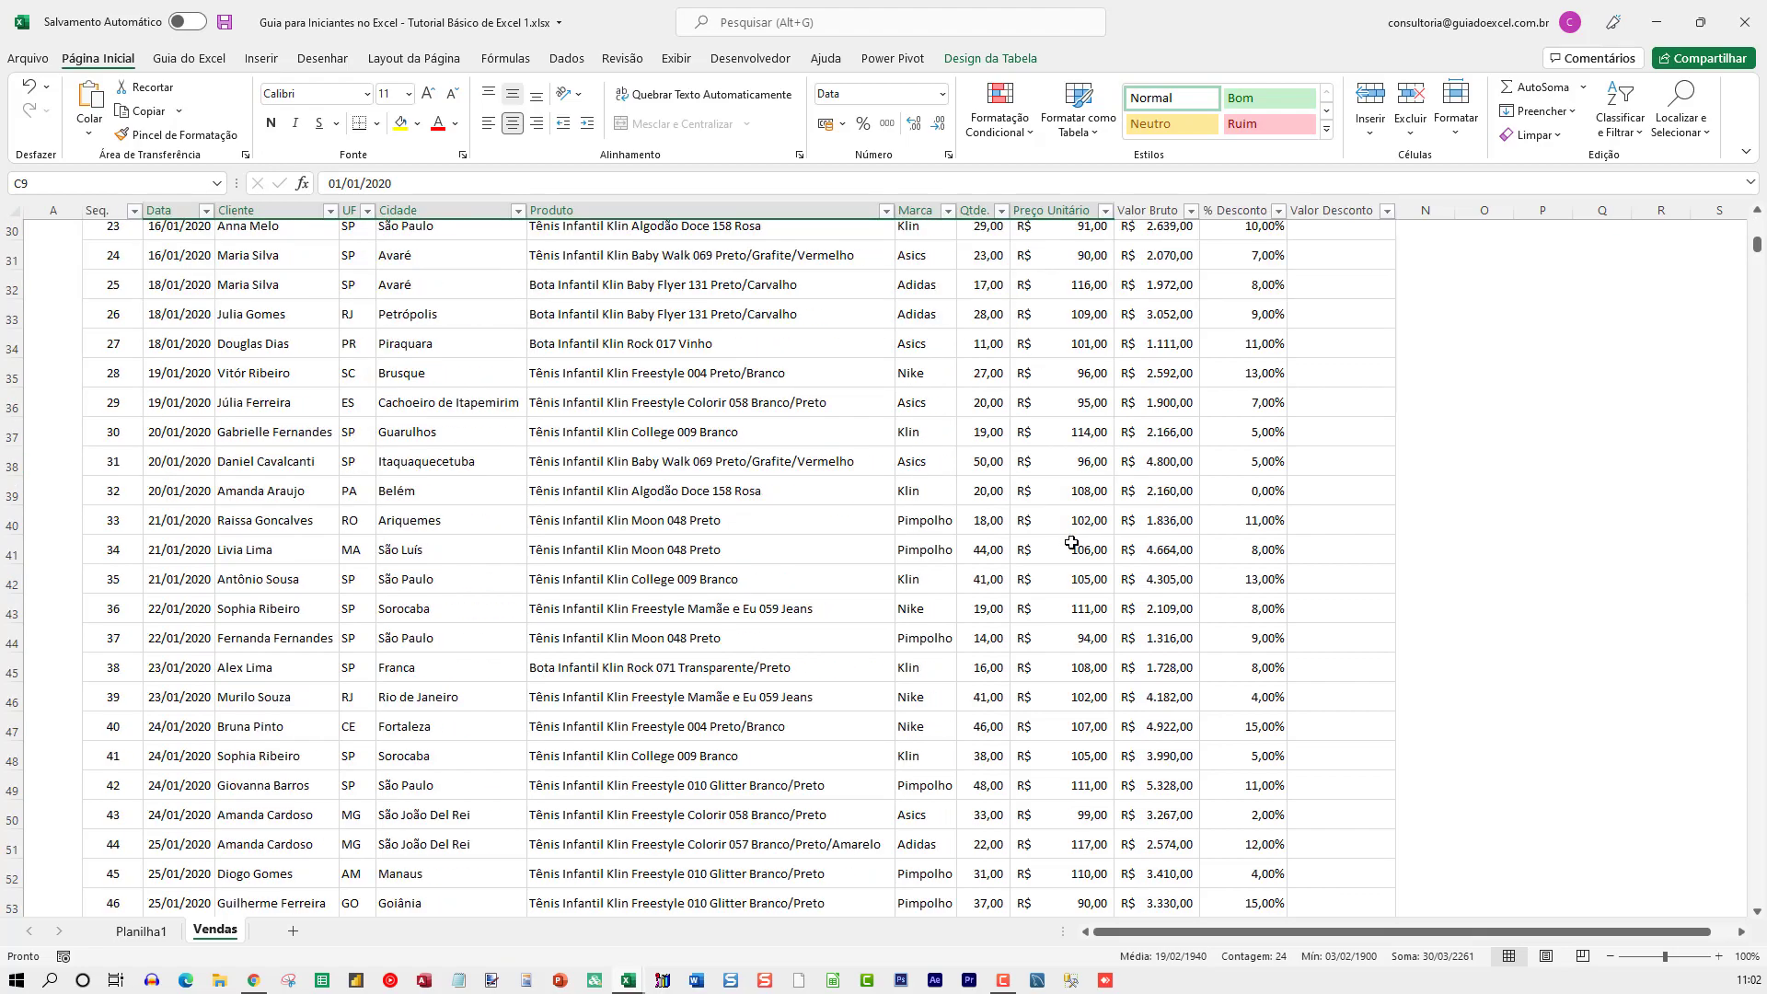
{"action": "scroll", "coordinate": [1072, 543], "scroll_direction": "down", "scroll_amount": 10}
{"action": "scroll", "coordinate": [1073, 557], "scroll_direction": "down", "scroll_amount": 11}
{"action": "scroll", "coordinate": [1072, 571], "scroll_direction": "down", "scroll_amount": 11}
{"action": "scroll", "coordinate": [1072, 585], "scroll_direction": "down", "scroll_amount": 10}
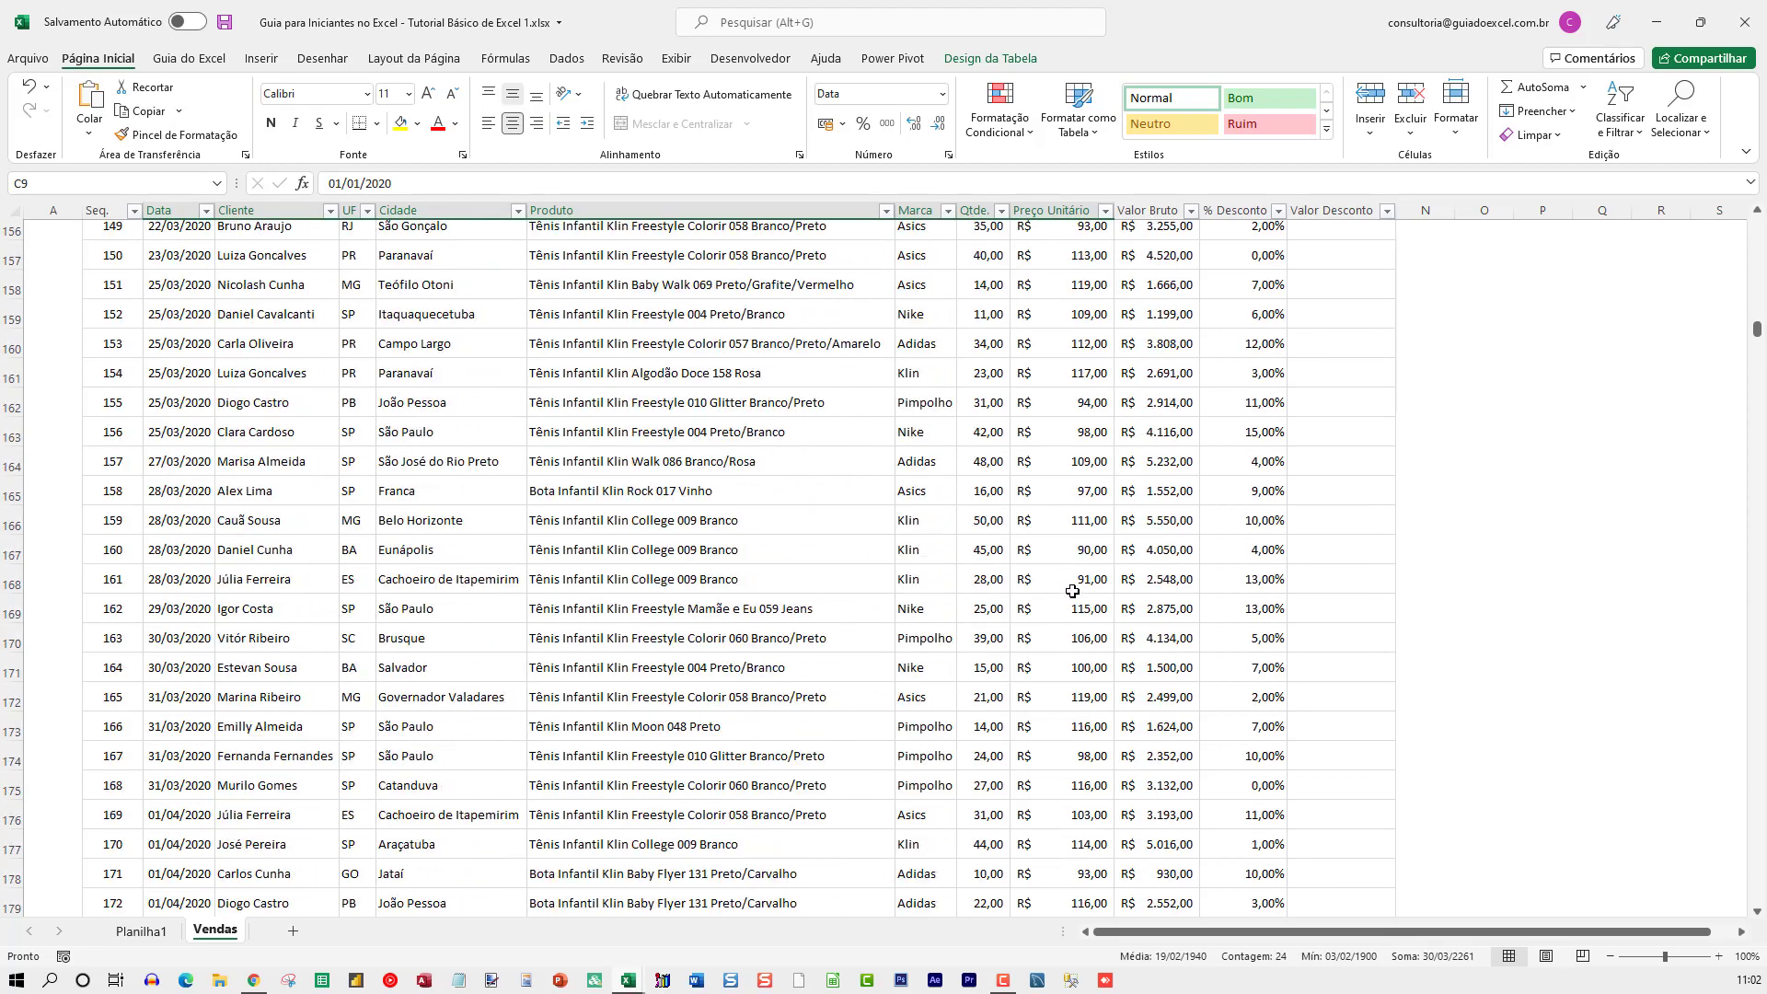
{"action": "scroll", "coordinate": [1072, 594], "scroll_direction": "down", "scroll_amount": 11}
{"action": "scroll", "coordinate": [1071, 608], "scroll_direction": "down", "scroll_amount": 12}
{"action": "scroll", "coordinate": [1069, 626], "scroll_direction": "down", "scroll_amount": 13}
{"action": "scroll", "coordinate": [1066, 644], "scroll_direction": "down", "scroll_amount": 15}
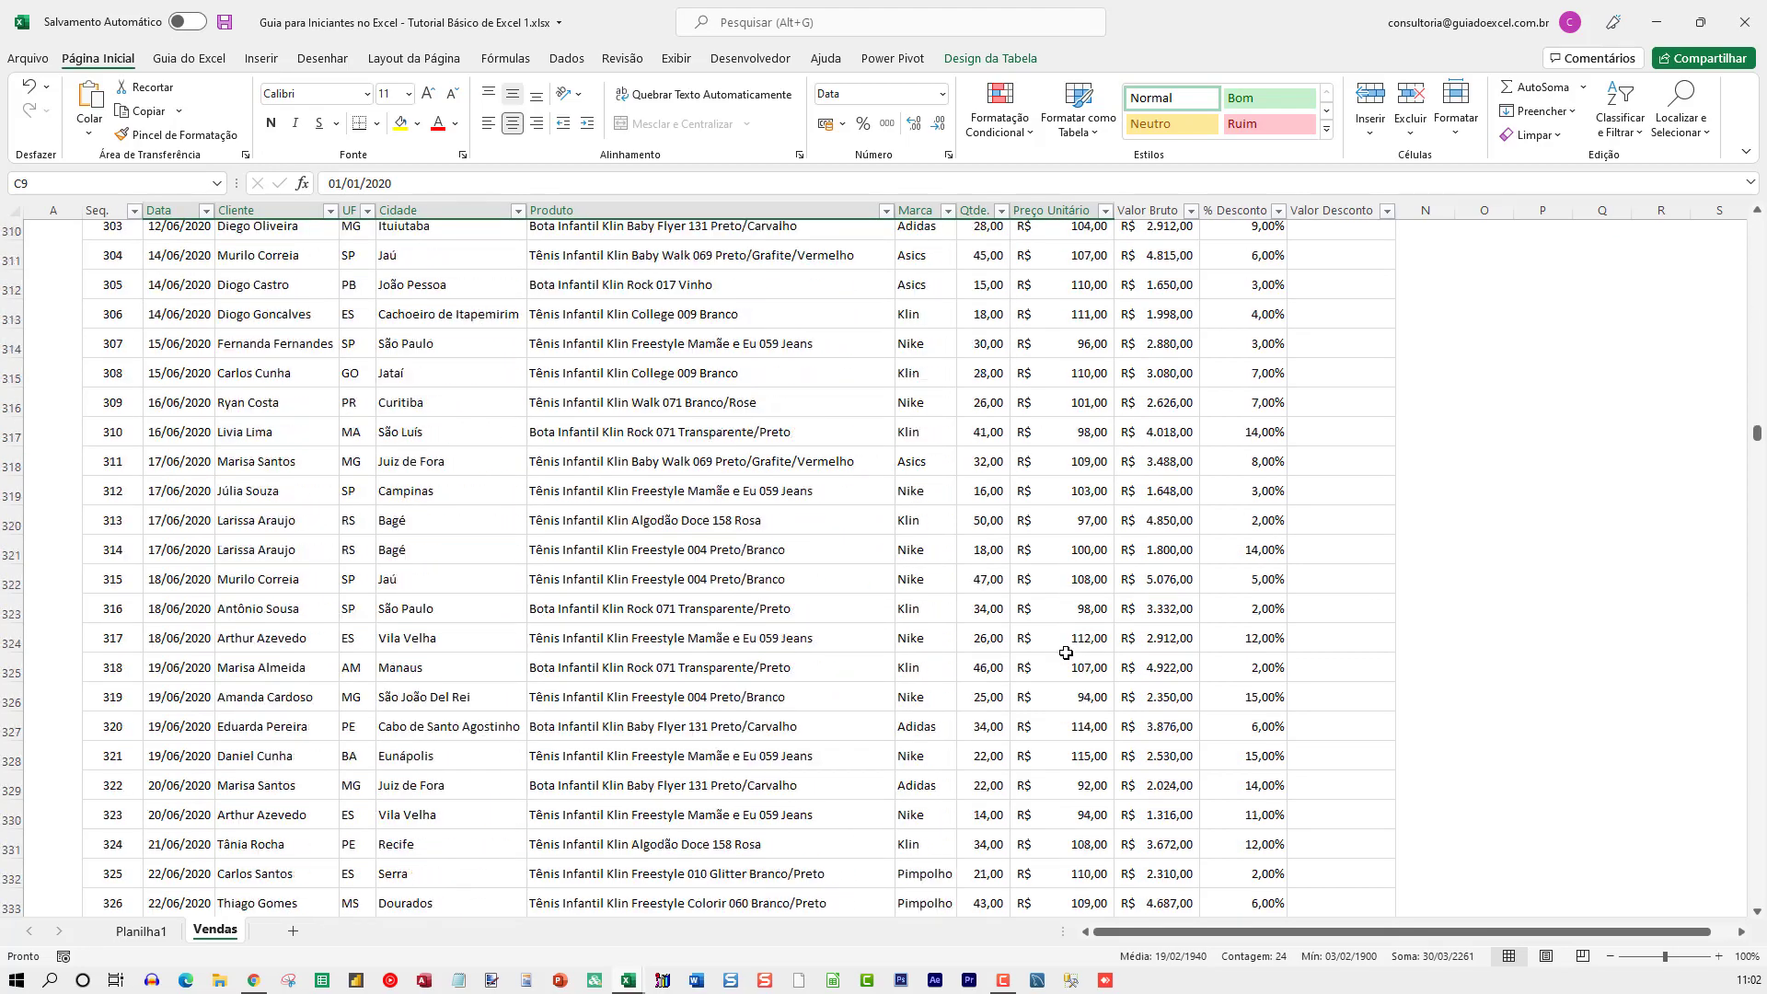
{"action": "scroll", "coordinate": [1068, 658], "scroll_direction": "down", "scroll_amount": 16}
{"action": "scroll", "coordinate": [1091, 679], "scroll_direction": "down", "scroll_amount": 16}
{"action": "scroll", "coordinate": [1089, 678], "scroll_direction": "down", "scroll_amount": 17}
{"action": "scroll", "coordinate": [1087, 700], "scroll_direction": "down", "scroll_amount": 16}
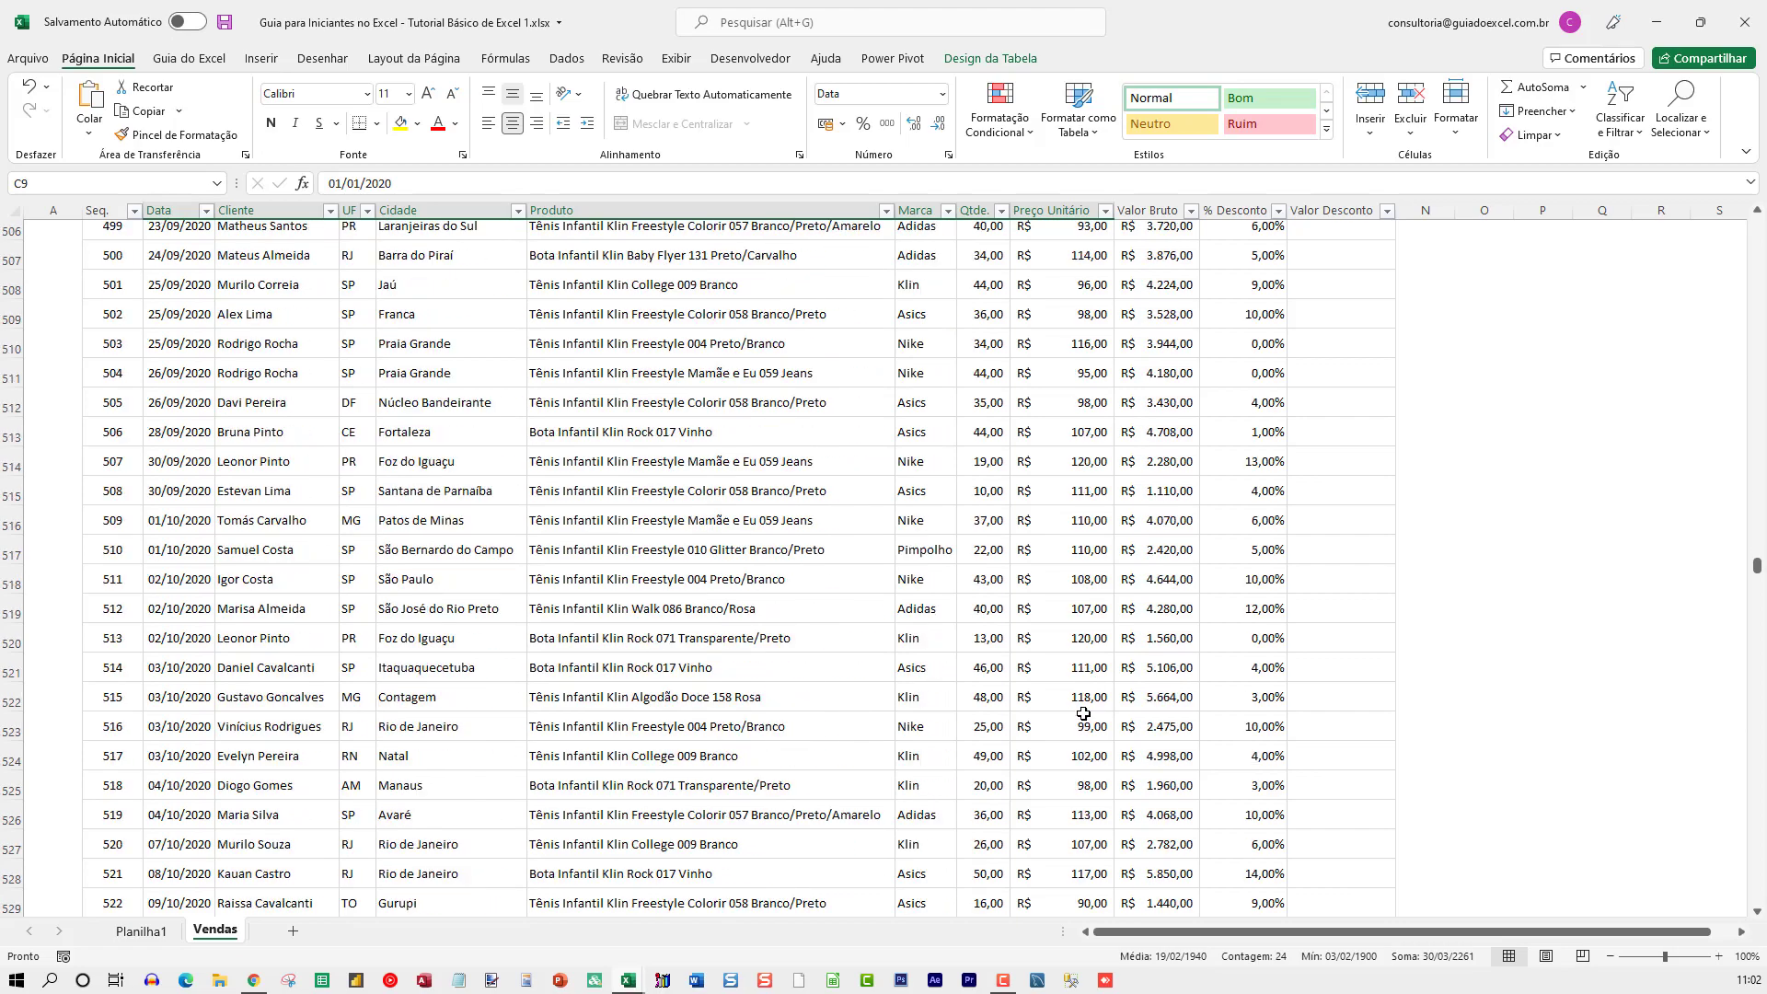
{"action": "scroll", "coordinate": [1083, 714], "scroll_direction": "down", "scroll_amount": 16}
{"action": "scroll", "coordinate": [1082, 700], "scroll_direction": "down", "scroll_amount": 16}
{"action": "scroll", "coordinate": [1077, 709], "scroll_direction": "down", "scroll_amount": 16}
{"action": "scroll", "coordinate": [1067, 715], "scroll_direction": "down", "scroll_amount": 15}
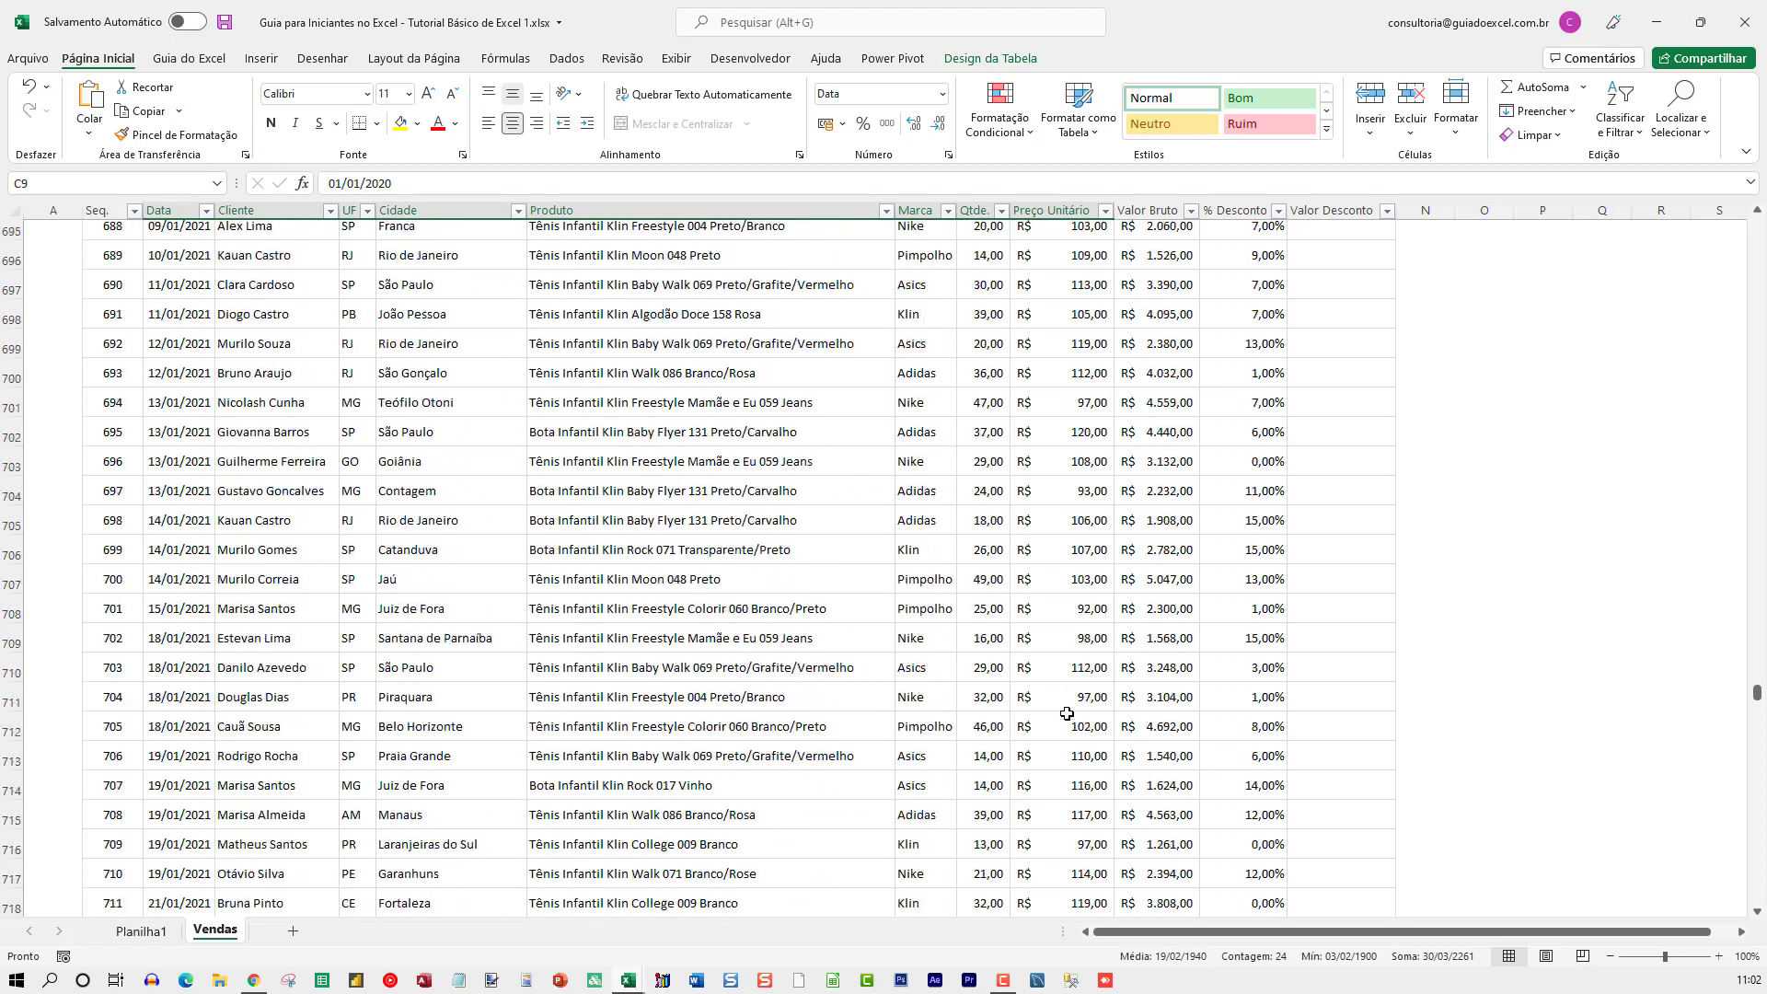
{"action": "scroll", "coordinate": [1066, 714], "scroll_direction": "down", "scroll_amount": 15}
{"action": "scroll", "coordinate": [1068, 722], "scroll_direction": "down", "scroll_amount": 15}
{"action": "scroll", "coordinate": [1064, 741], "scroll_direction": "down", "scroll_amount": 15}
{"action": "scroll", "coordinate": [1060, 759], "scroll_direction": "down", "scroll_amount": 16}
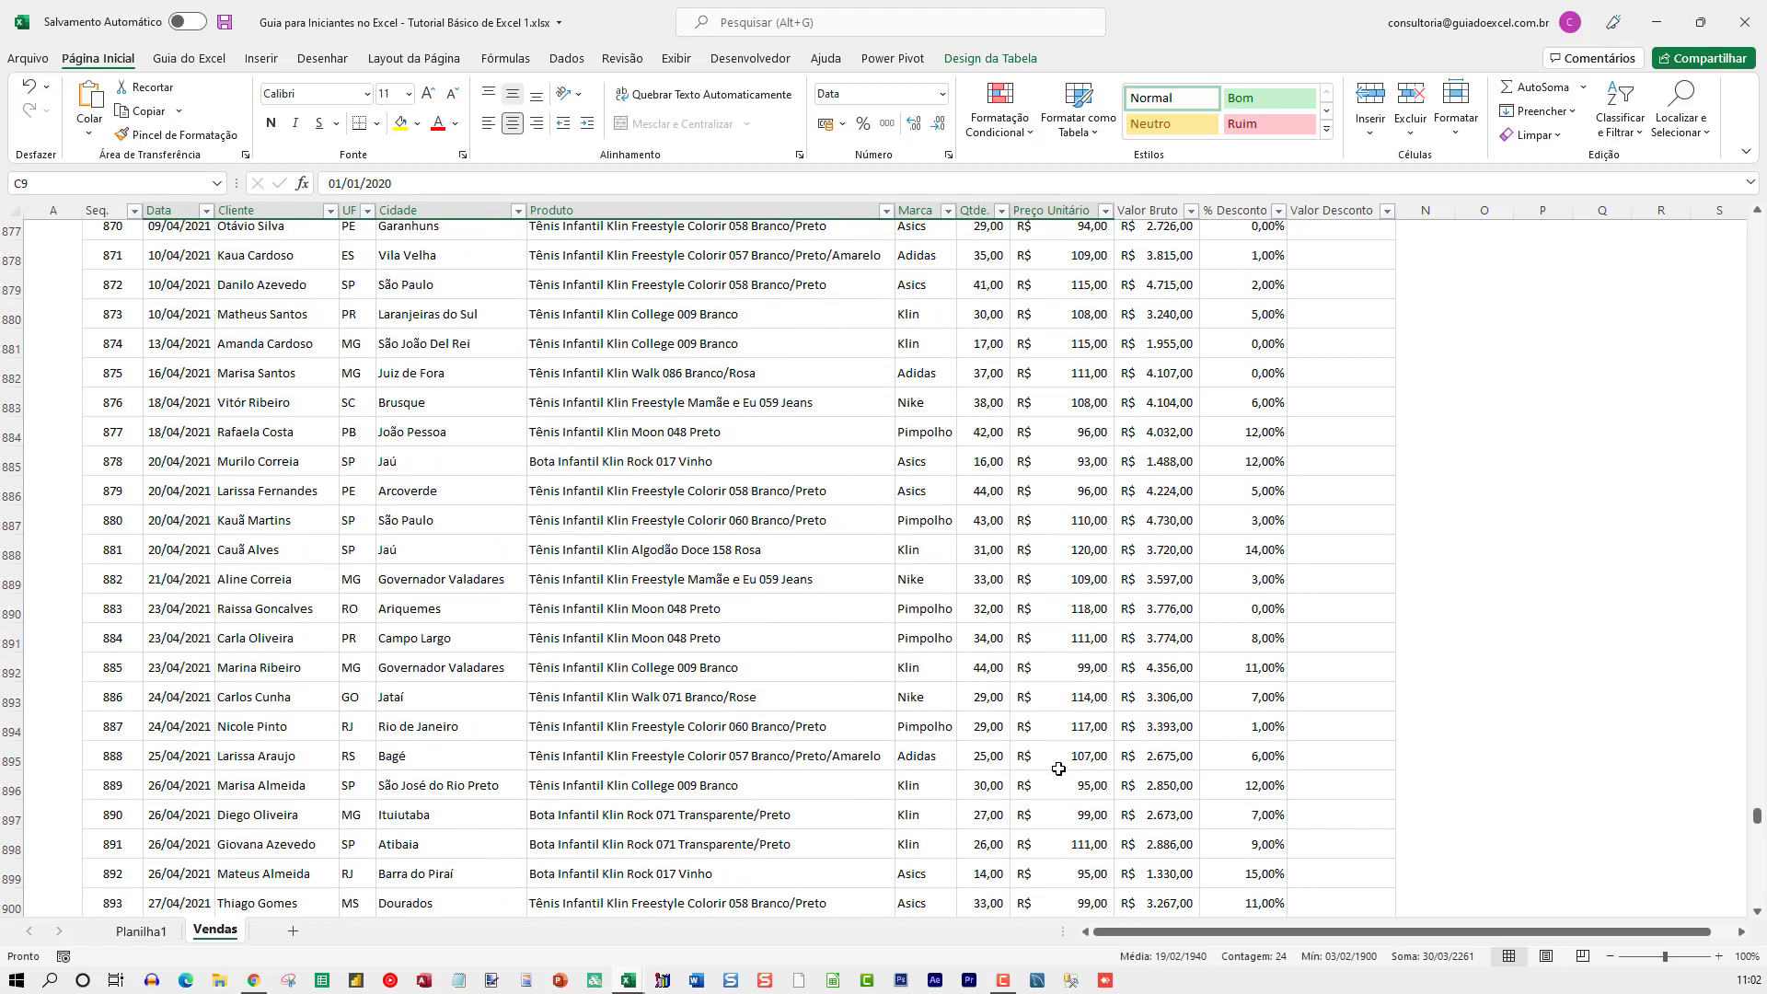
{"action": "scroll", "coordinate": [1059, 769], "scroll_direction": "down", "scroll_amount": 10}
{"action": "scroll", "coordinate": [1059, 769], "scroll_direction": "down", "scroll_amount": 10}
{"action": "scroll", "coordinate": [1059, 769], "scroll_direction": "down", "scroll_amount": 10}
{"action": "scroll", "coordinate": [1060, 767], "scroll_direction": "down", "scroll_amount": 10}
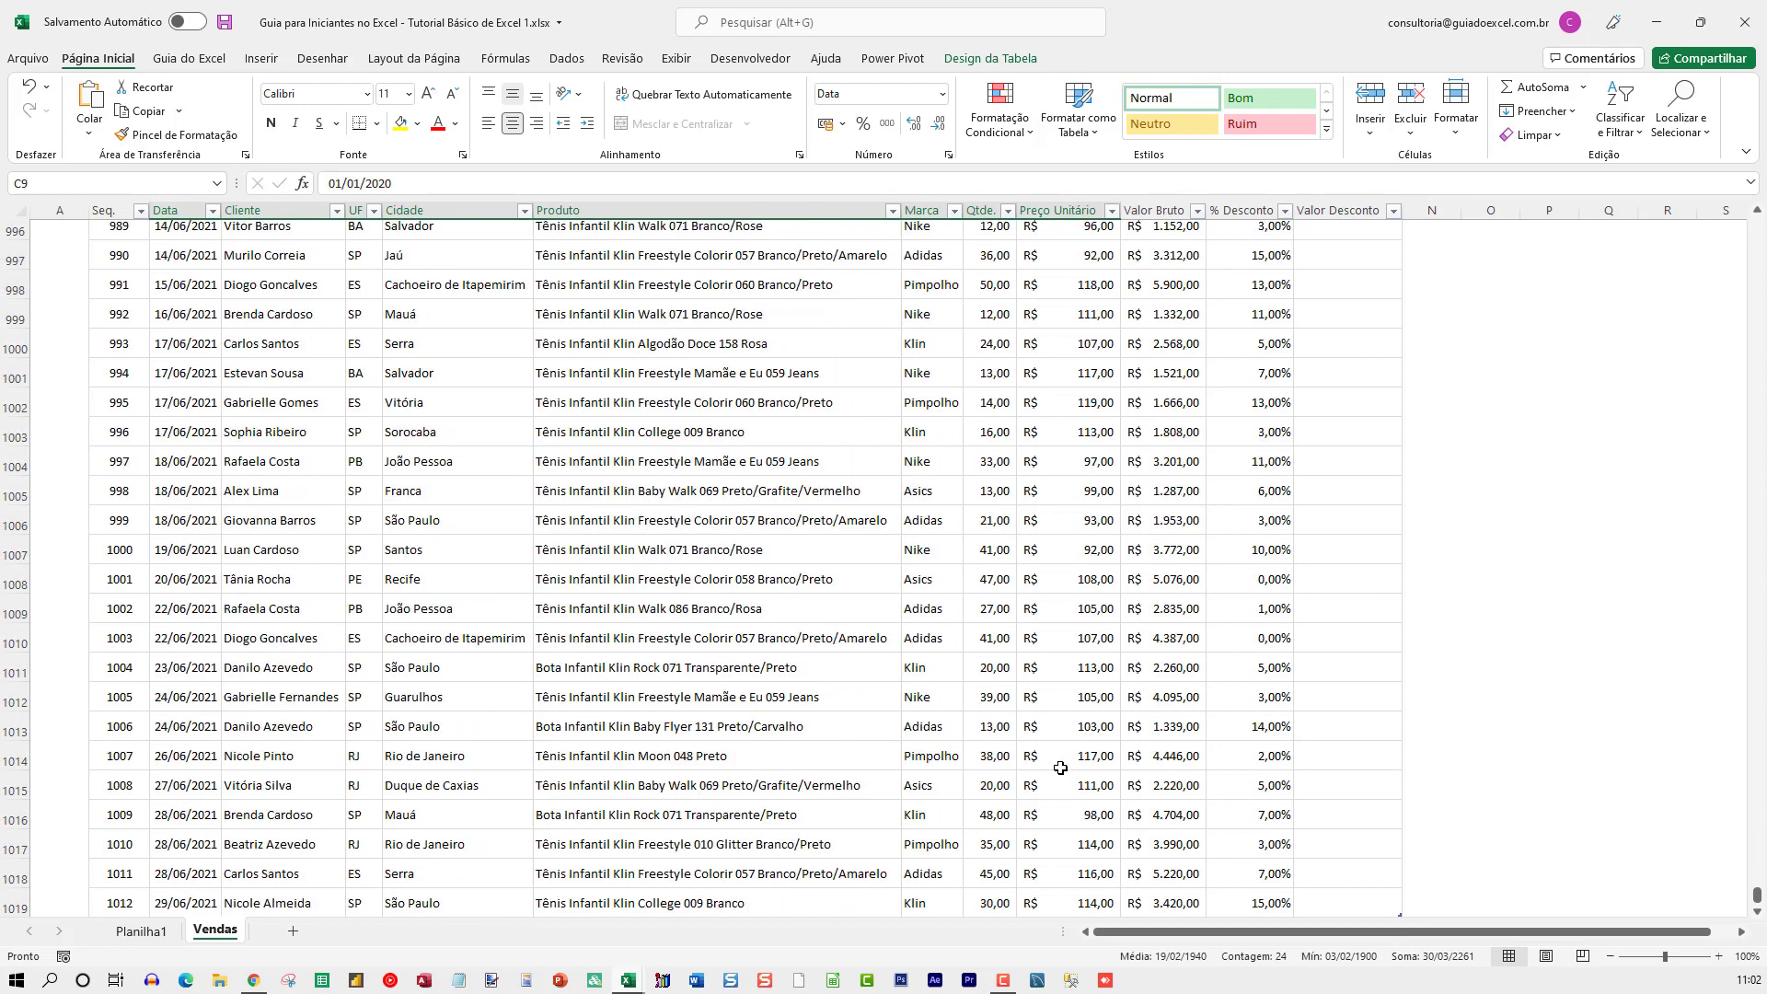
{"action": "scroll", "coordinate": [1062, 727], "scroll_direction": "down", "scroll_amount": 7}
{"action": "scroll", "coordinate": [1063, 691], "scroll_direction": "up", "scroll_amount": 5}
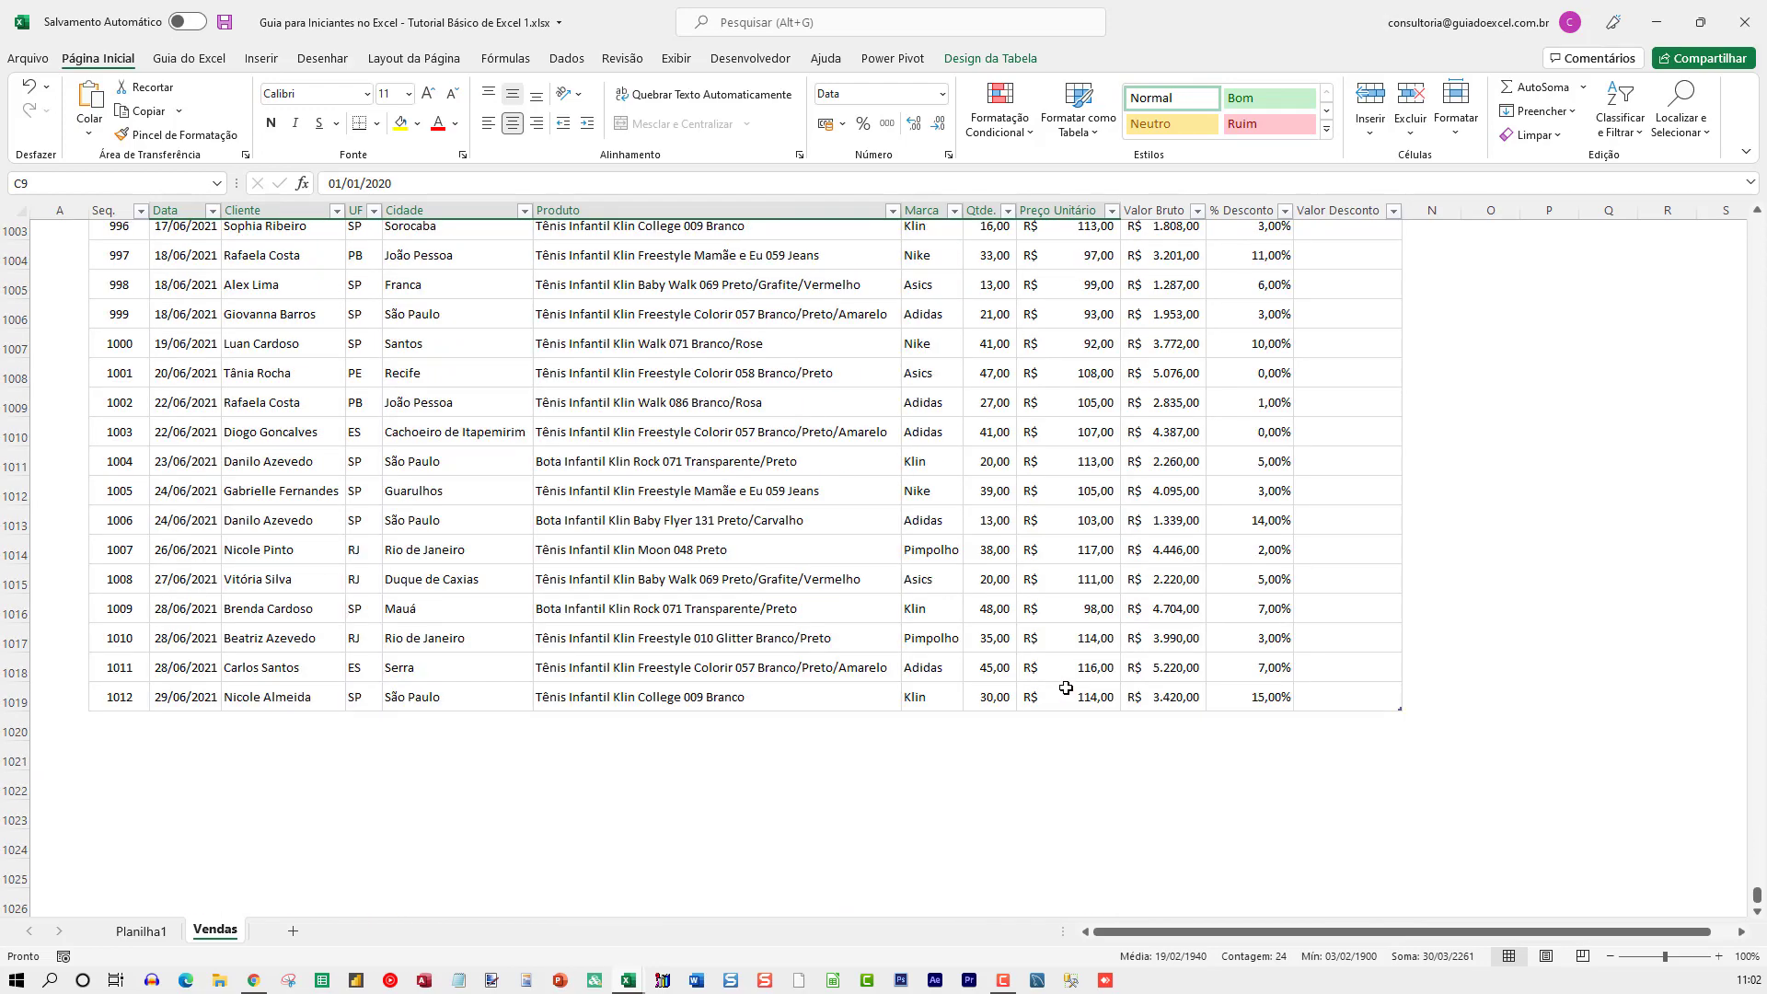
Extend the selection to the last sale, sequence 1012, and copy Data through Preço Unitário.
{"action": "left_click", "coordinate": [1066, 688], "text": "shift"}
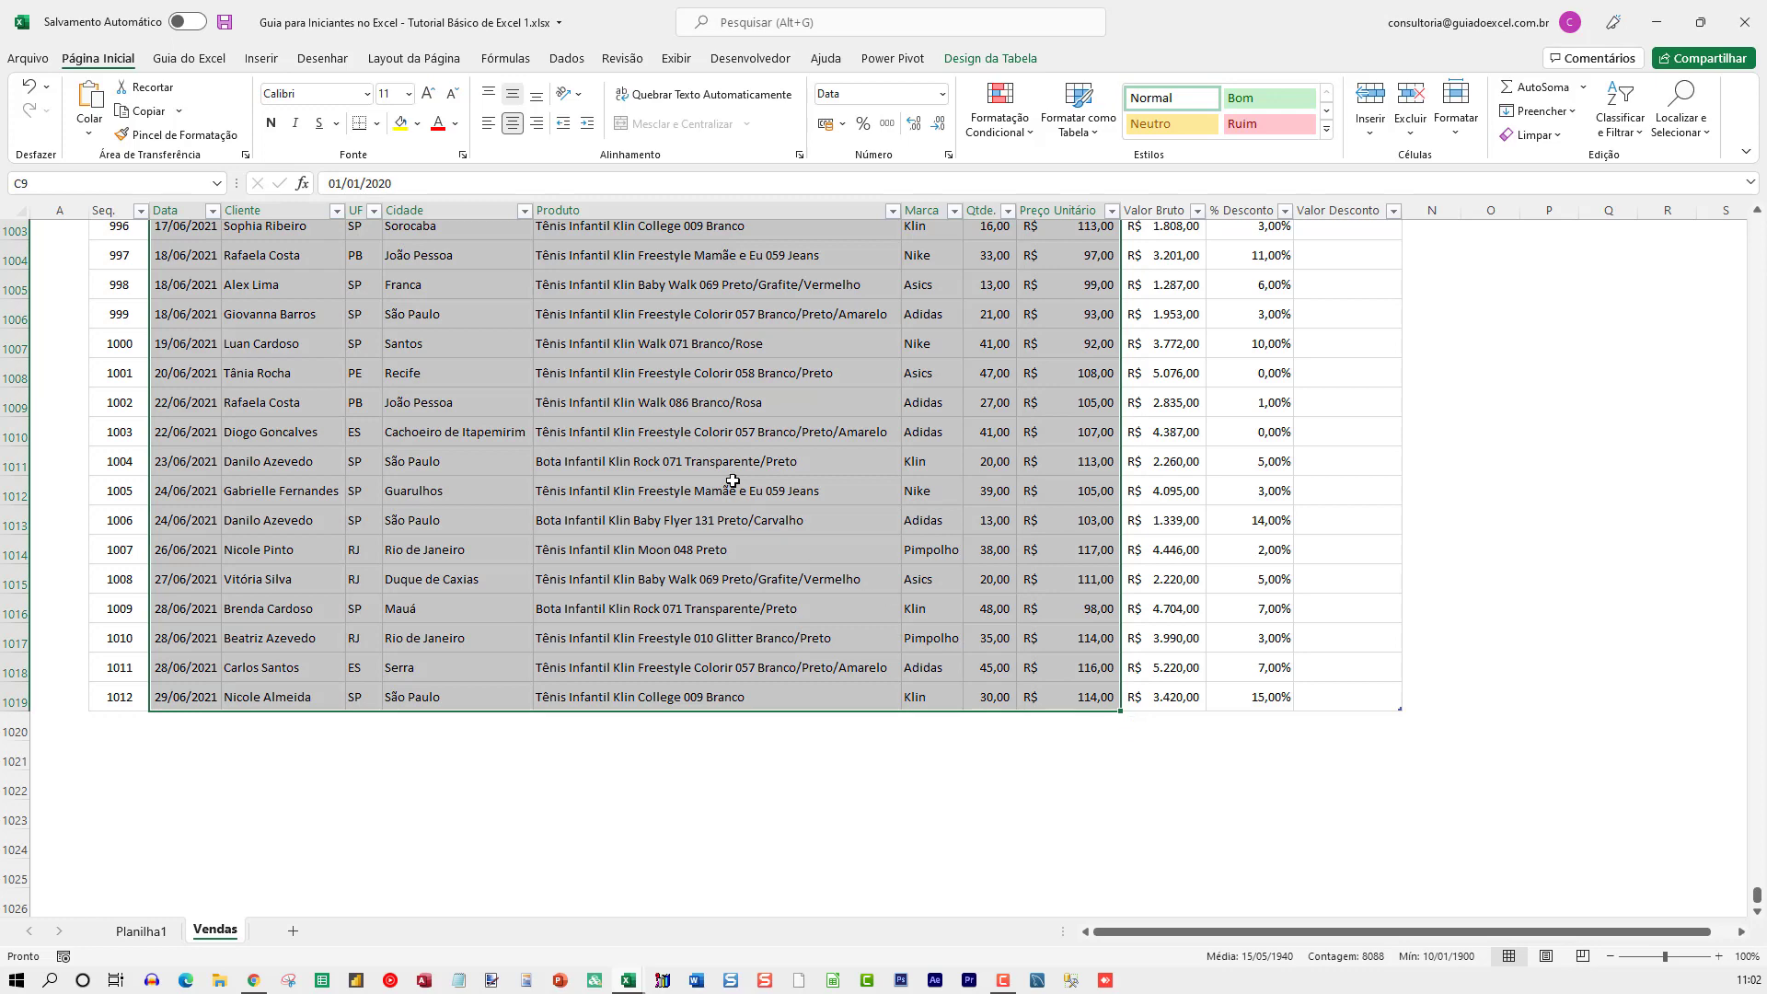
{"action": "key", "text": "ctrl+c"}
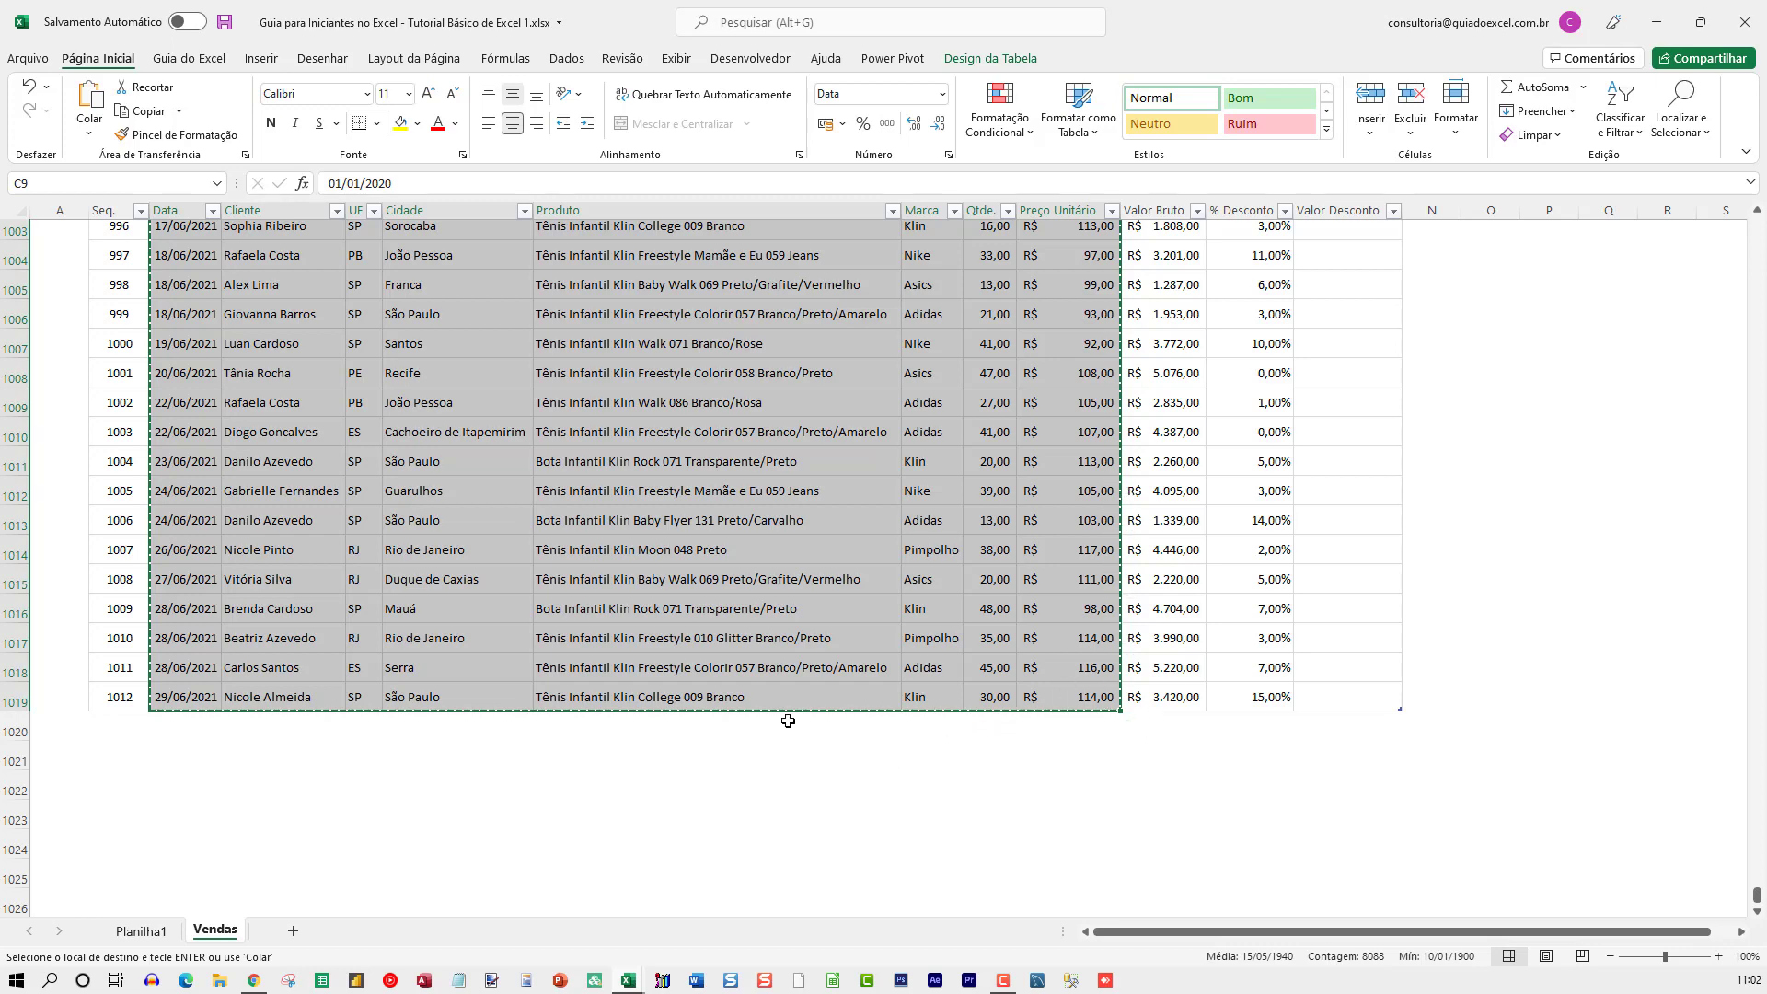
{"action": "scroll", "coordinate": [650, 571], "scroll_direction": "up", "scroll_amount": 7}
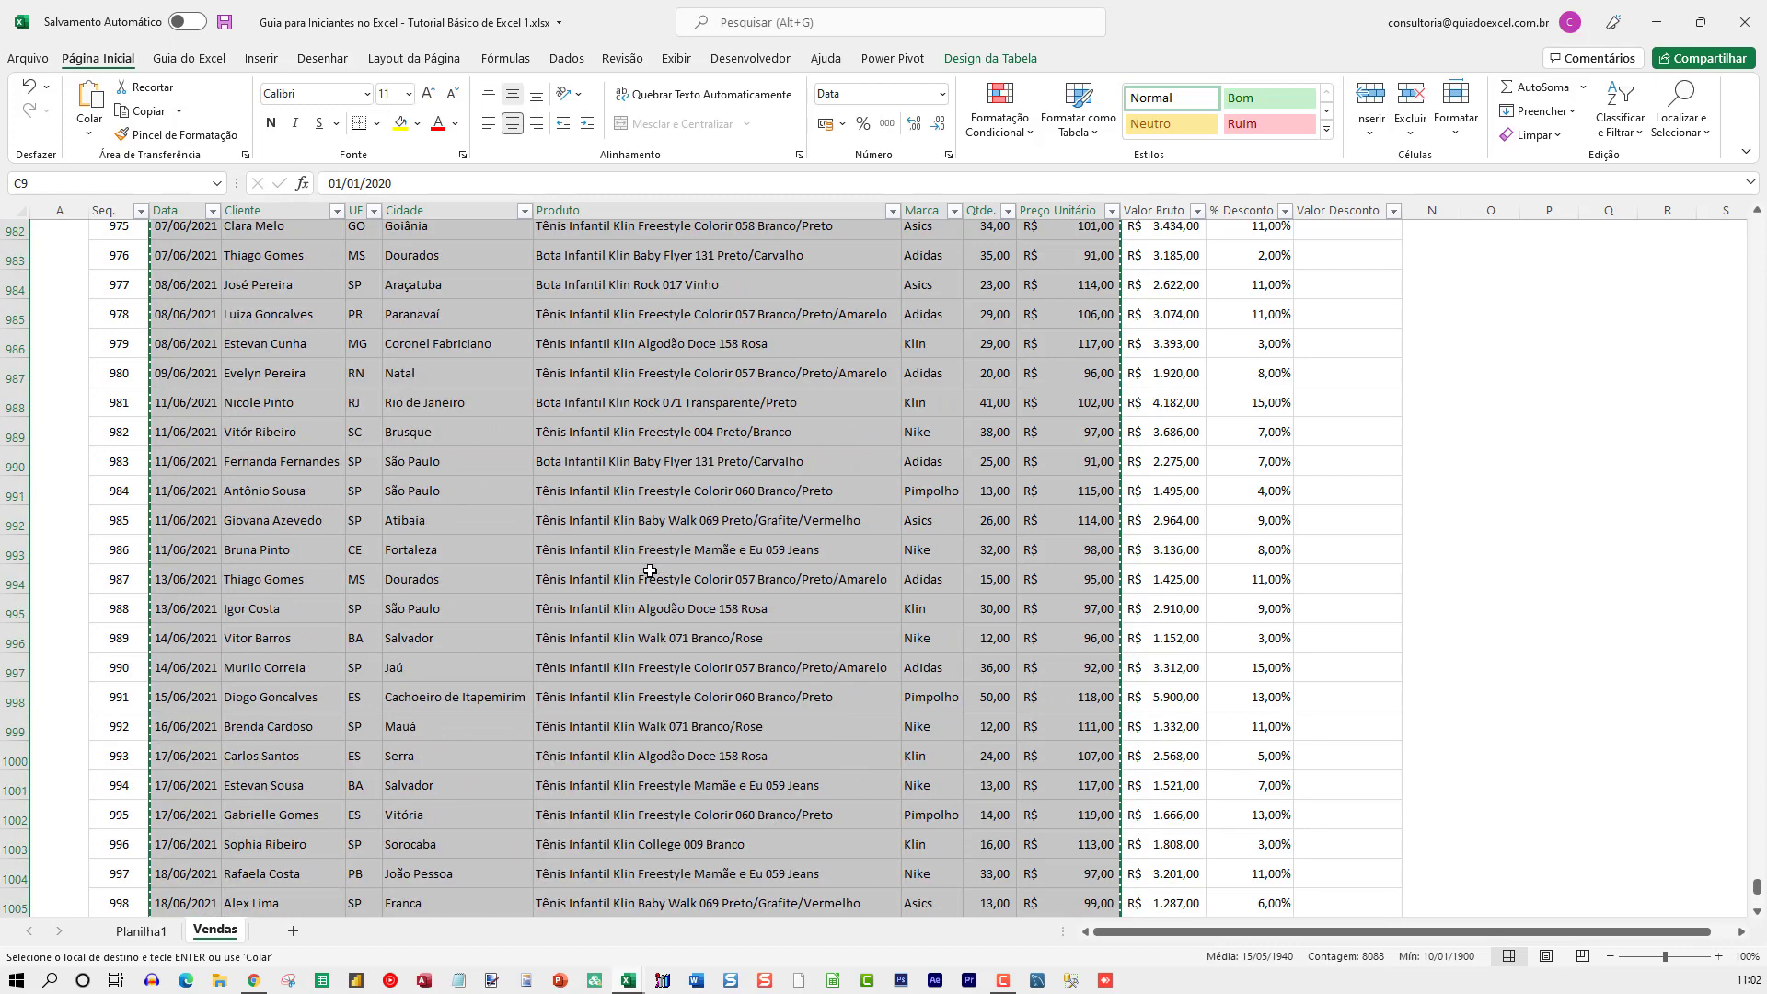
{"action": "scroll", "coordinate": [652, 574], "scroll_direction": "down", "scroll_amount": 4}
{"action": "scroll", "coordinate": [652, 574], "scroll_direction": "down", "scroll_amount": 3}
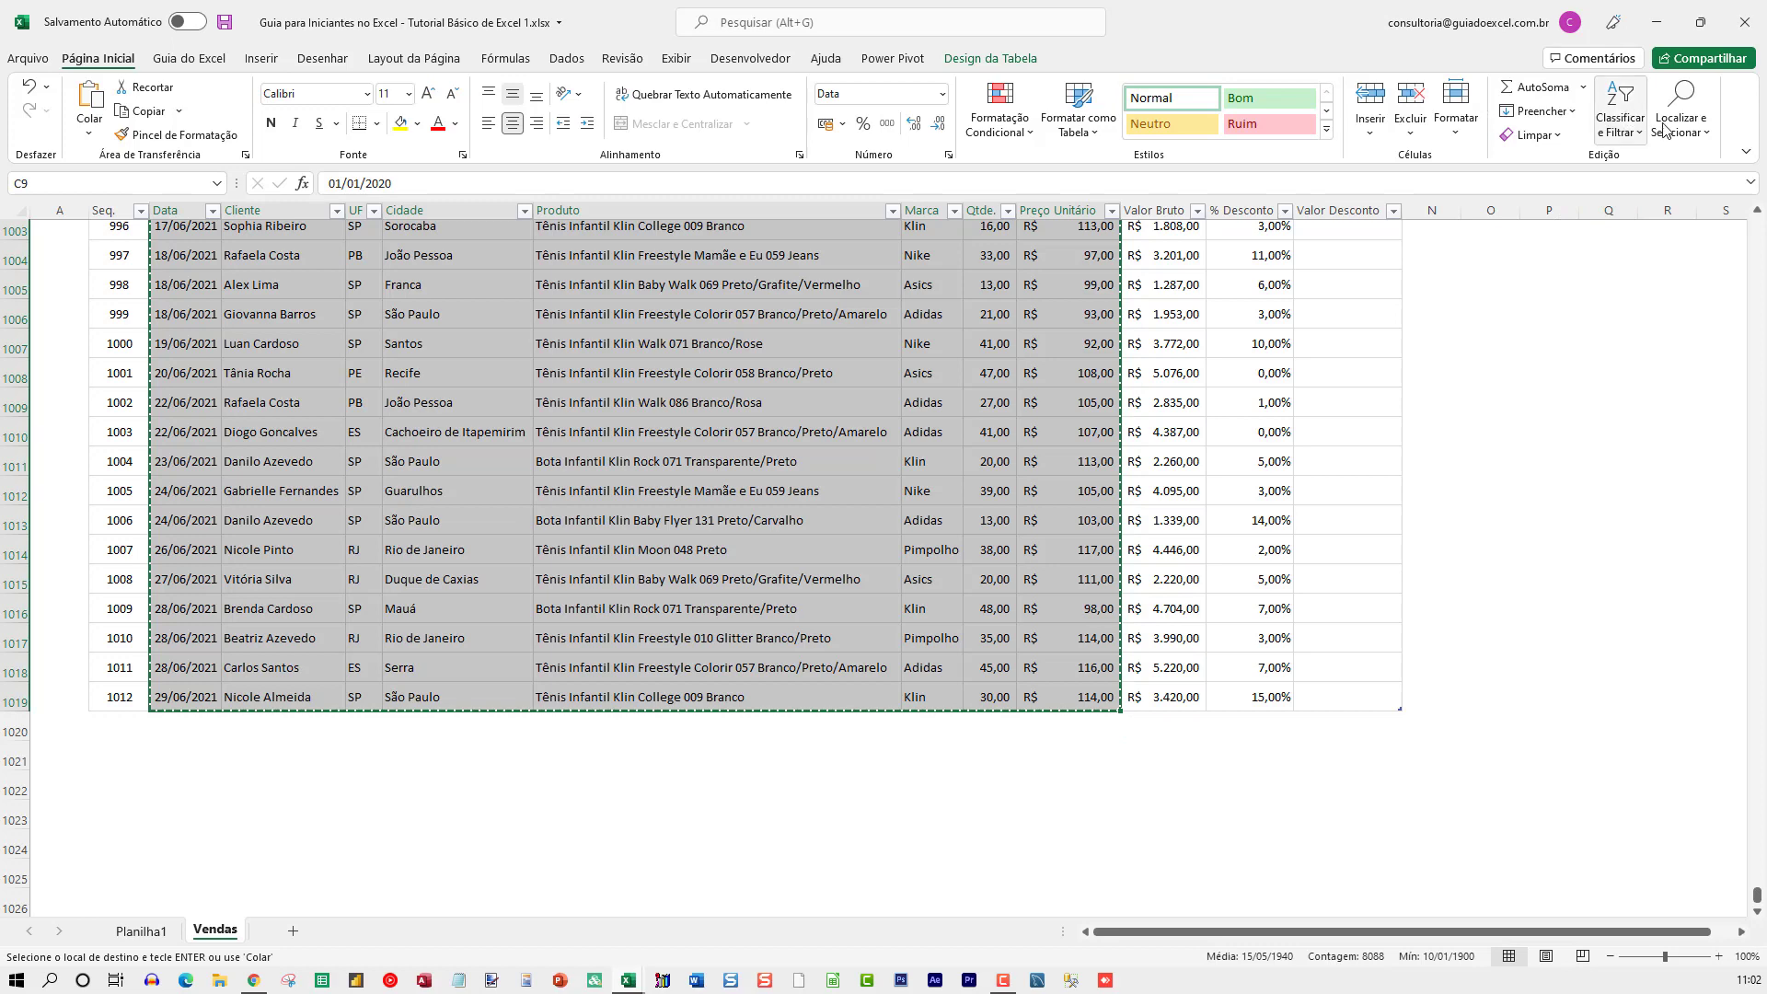
Minimize the tutorial workbook and paste the copied Vendas rows into Pasta1 at B5.
{"action": "left_click", "coordinate": [1657, 28]}
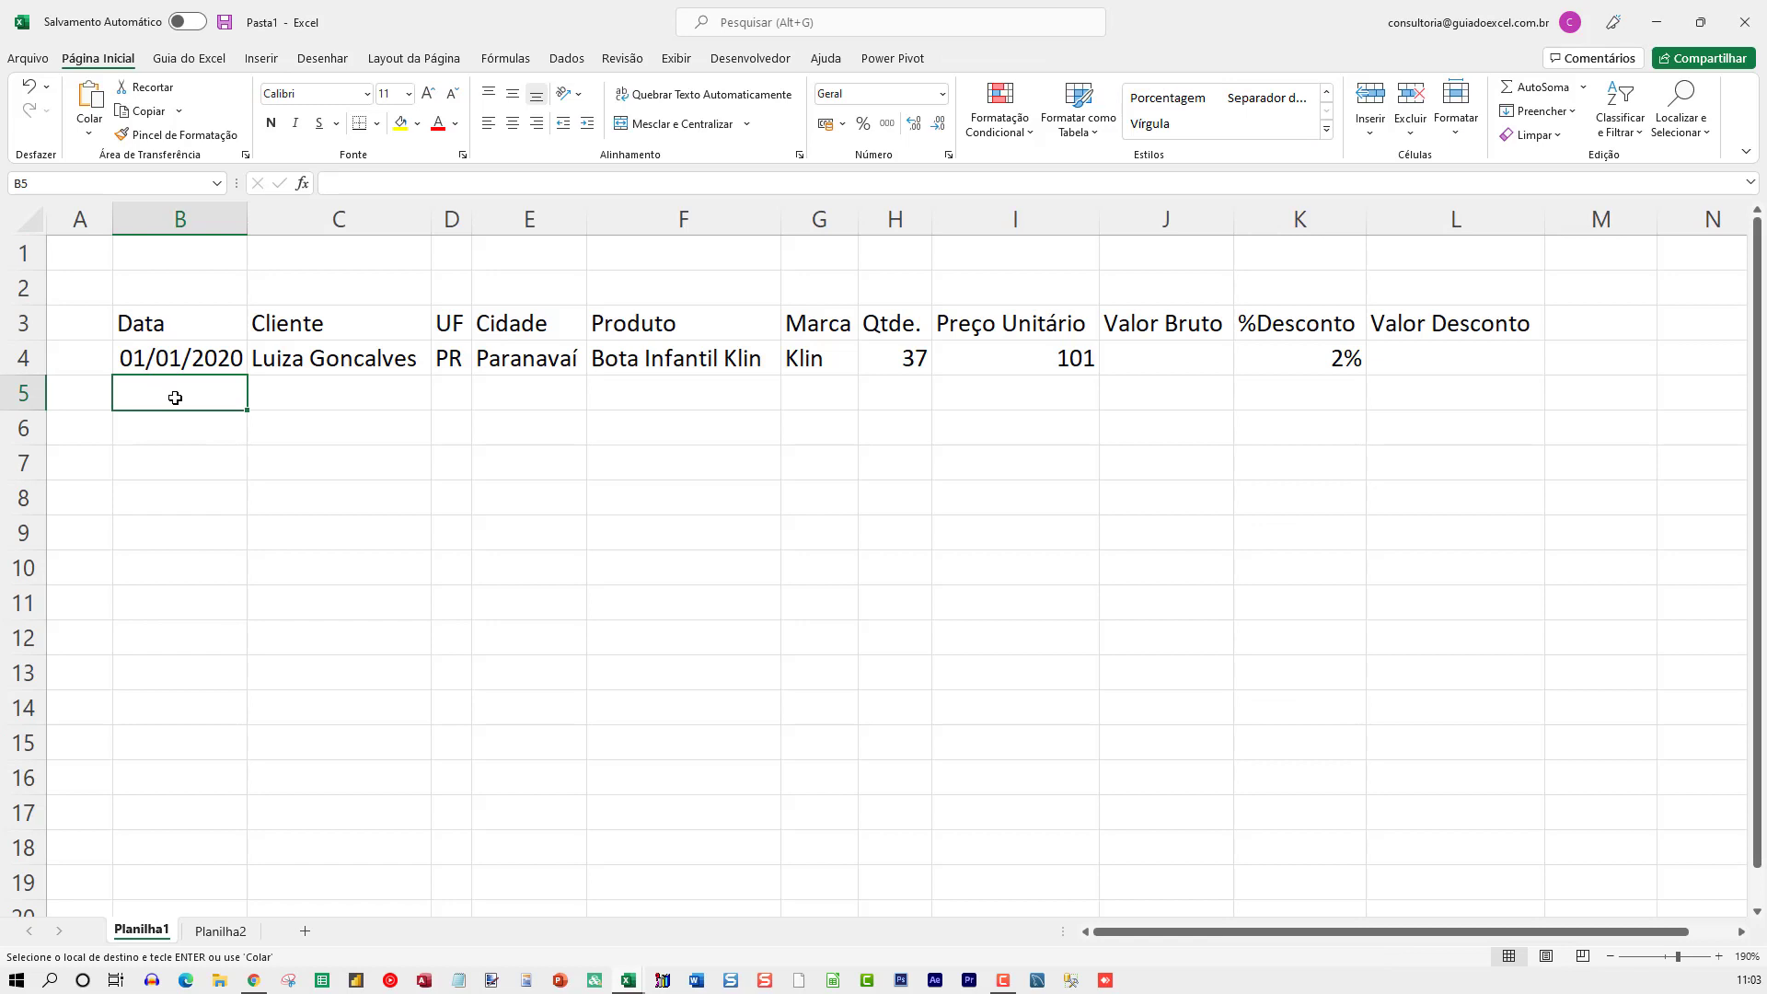
{"action": "right_click", "coordinate": [175, 398]}
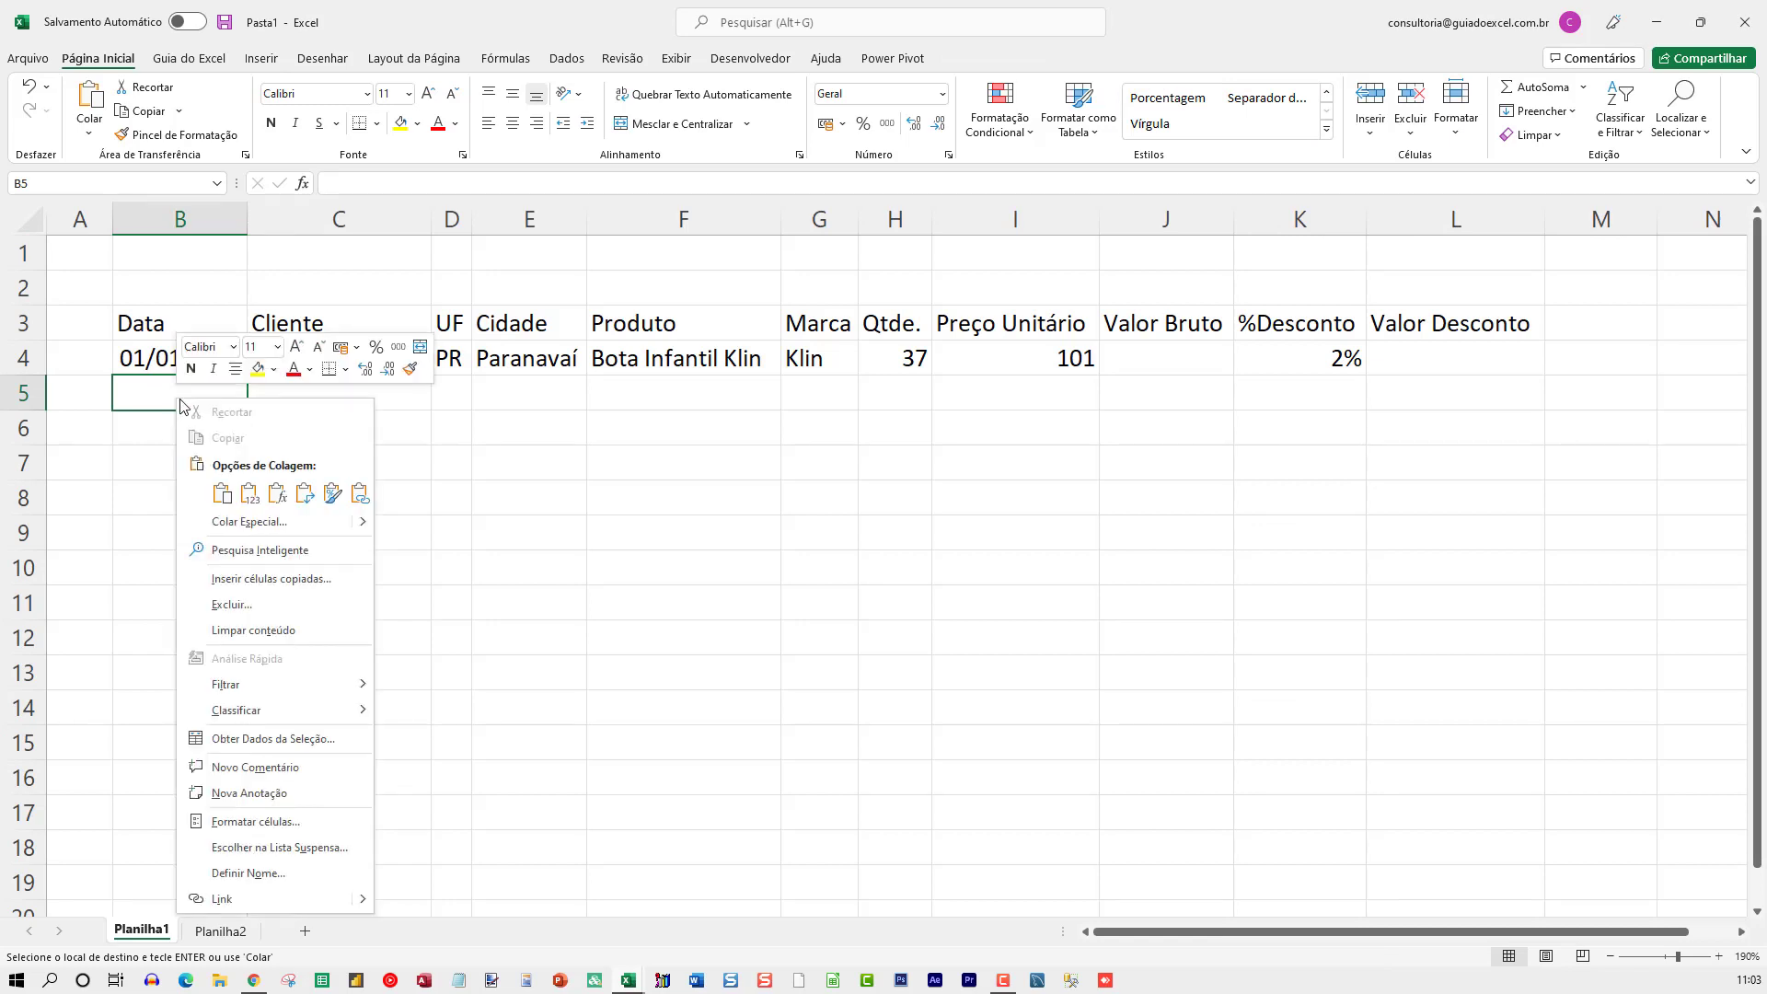
{"action": "left_click", "coordinate": [221, 495]}
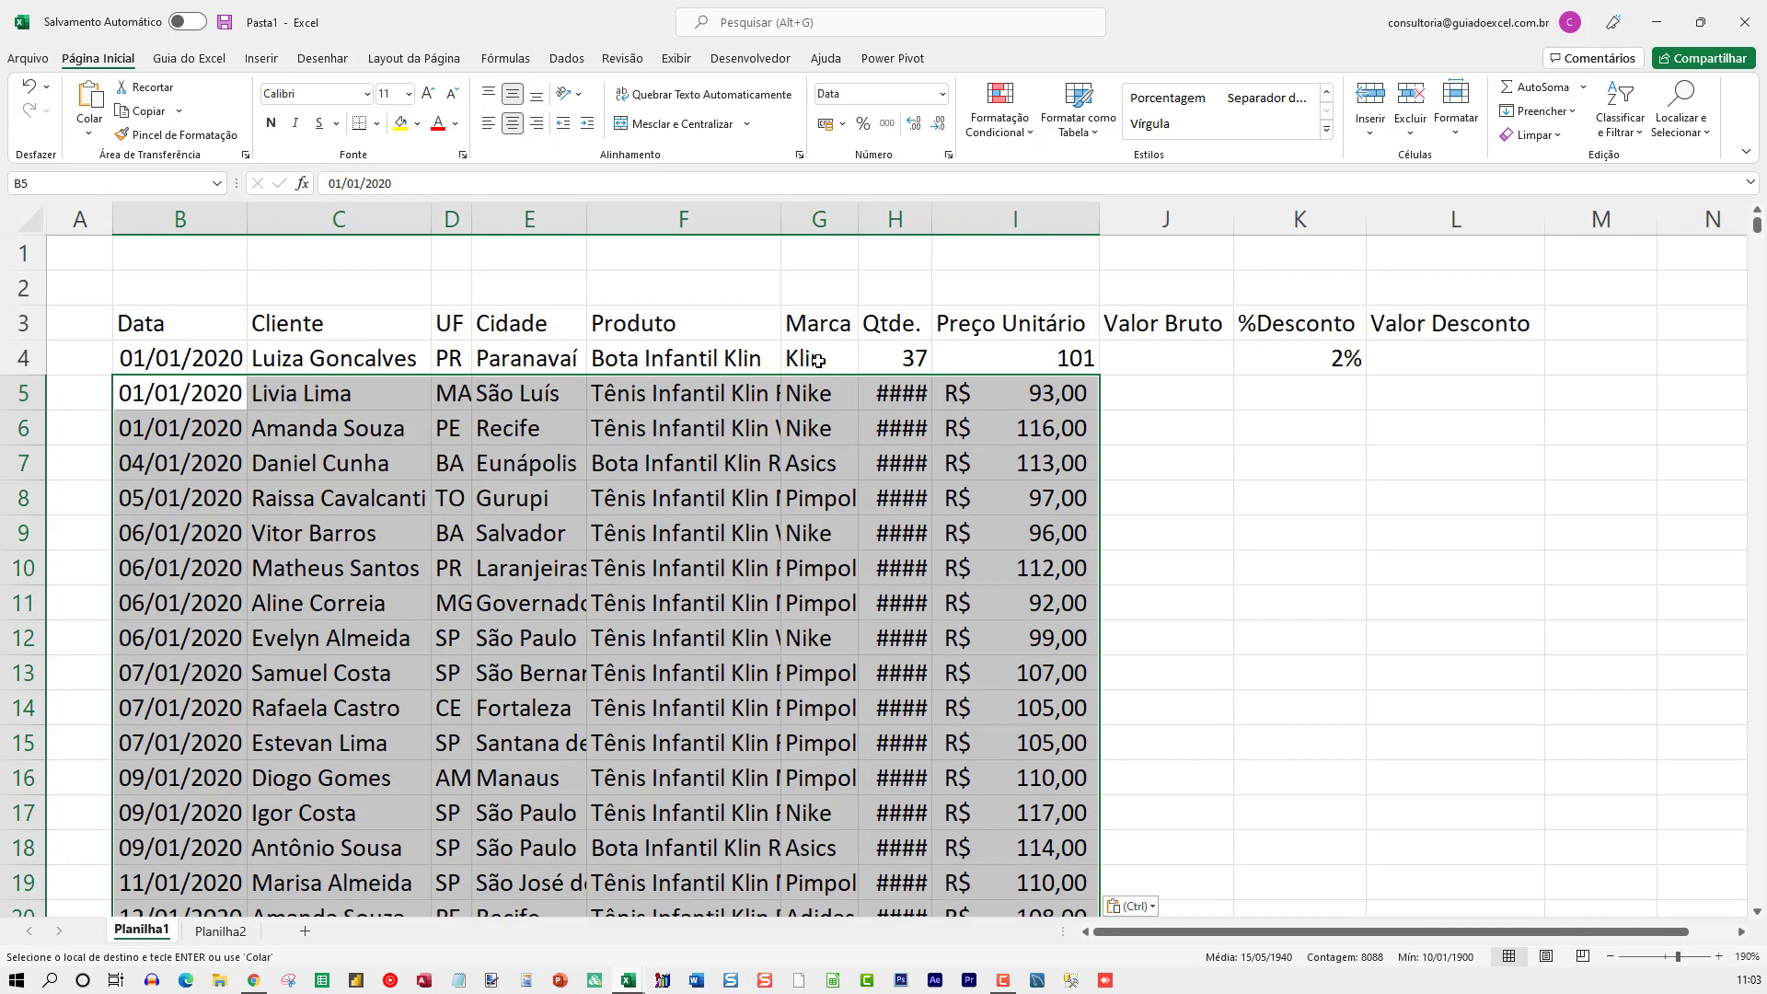
{"action": "mouse_move", "coordinate": [894, 394]}
{"action": "left_click", "coordinate": [883, 405]}
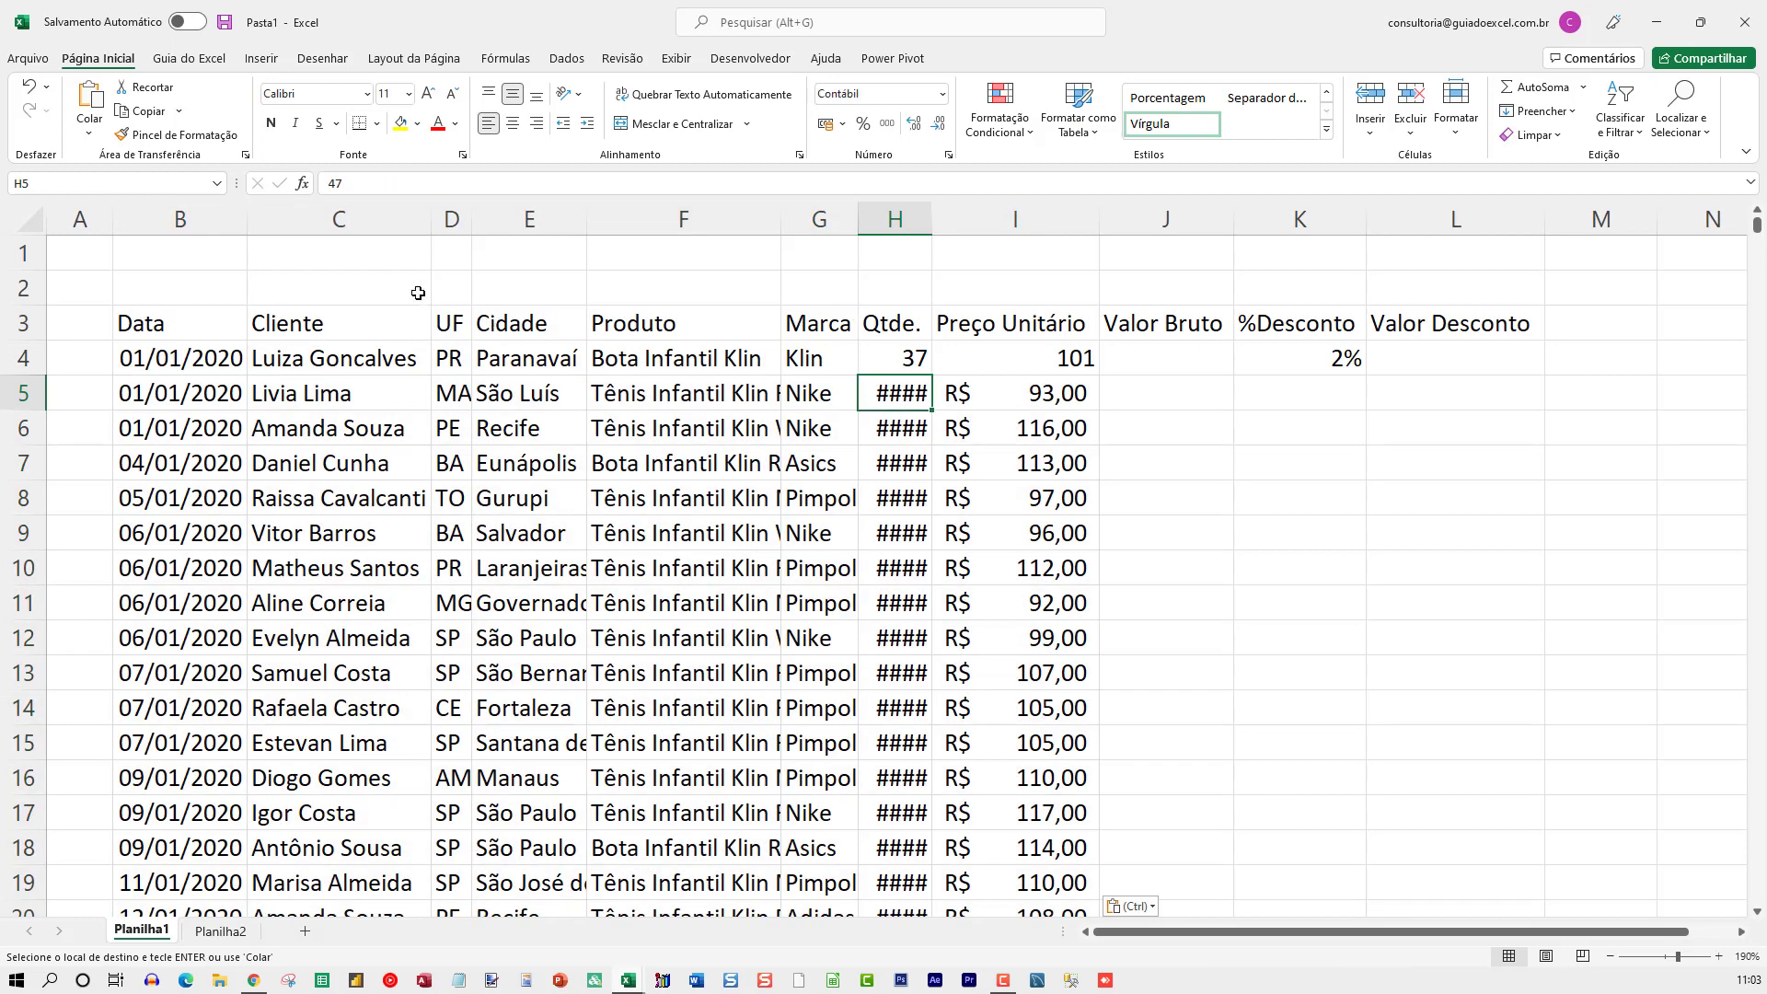
AutoFit columns B through I and widen the Data column so dates like 01/01/2020 show.
{"action": "left_click_drag", "start_coordinate": [218, 213], "coordinate": [1013, 219]}
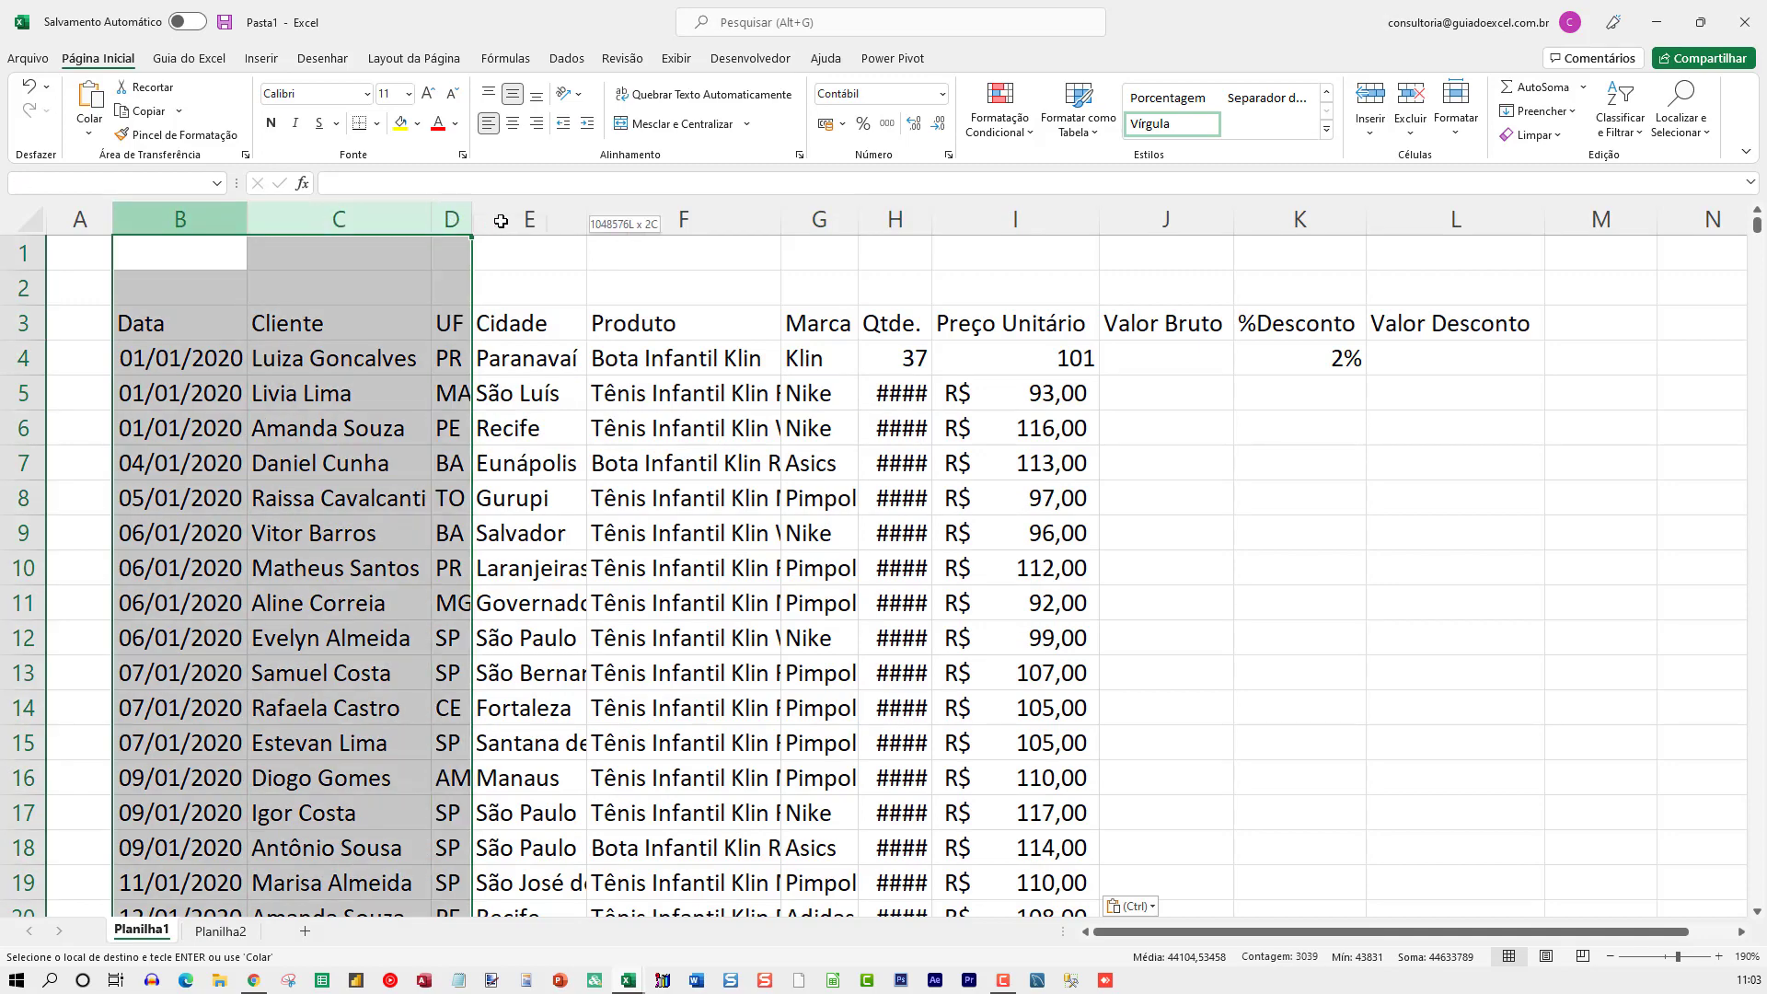
{"action": "double_click", "coordinate": [928, 223]}
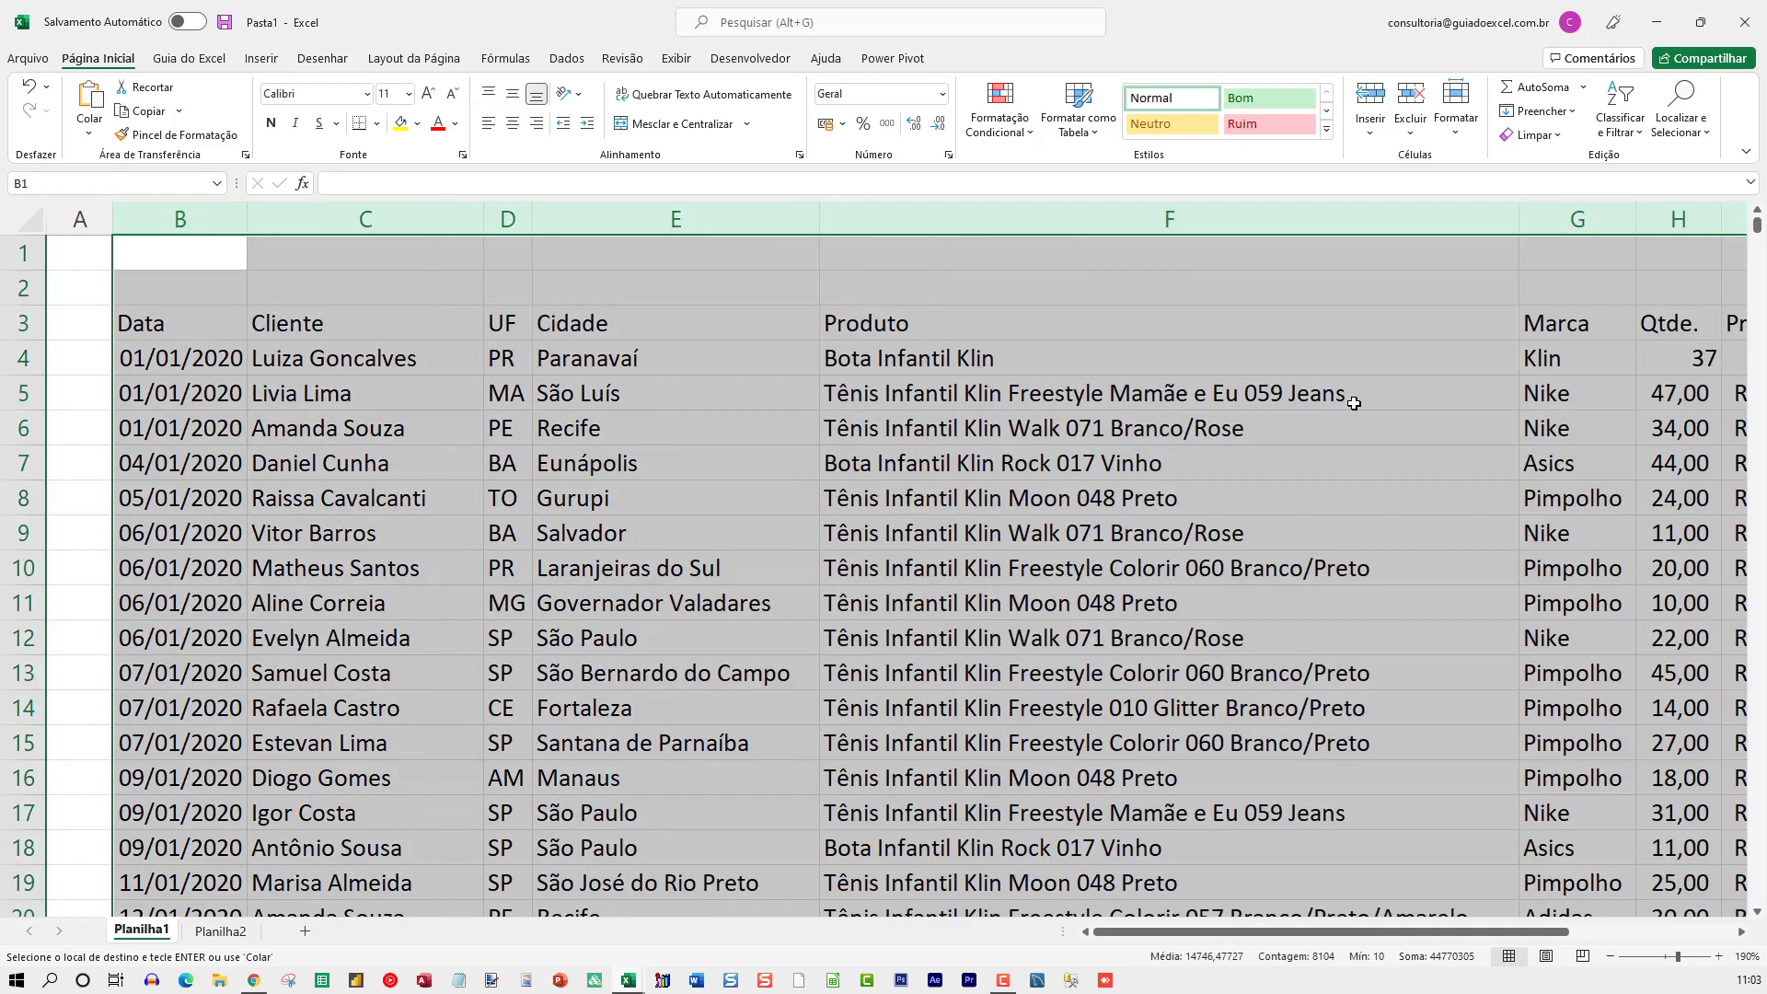
{"action": "left_click", "coordinate": [1326, 401]}
{"action": "scroll", "coordinate": [1288, 423], "scroll_direction": "down", "scroll_amount": 2}
{"action": "scroll", "coordinate": [1254, 434], "scroll_direction": "down", "scroll_amount": 1}
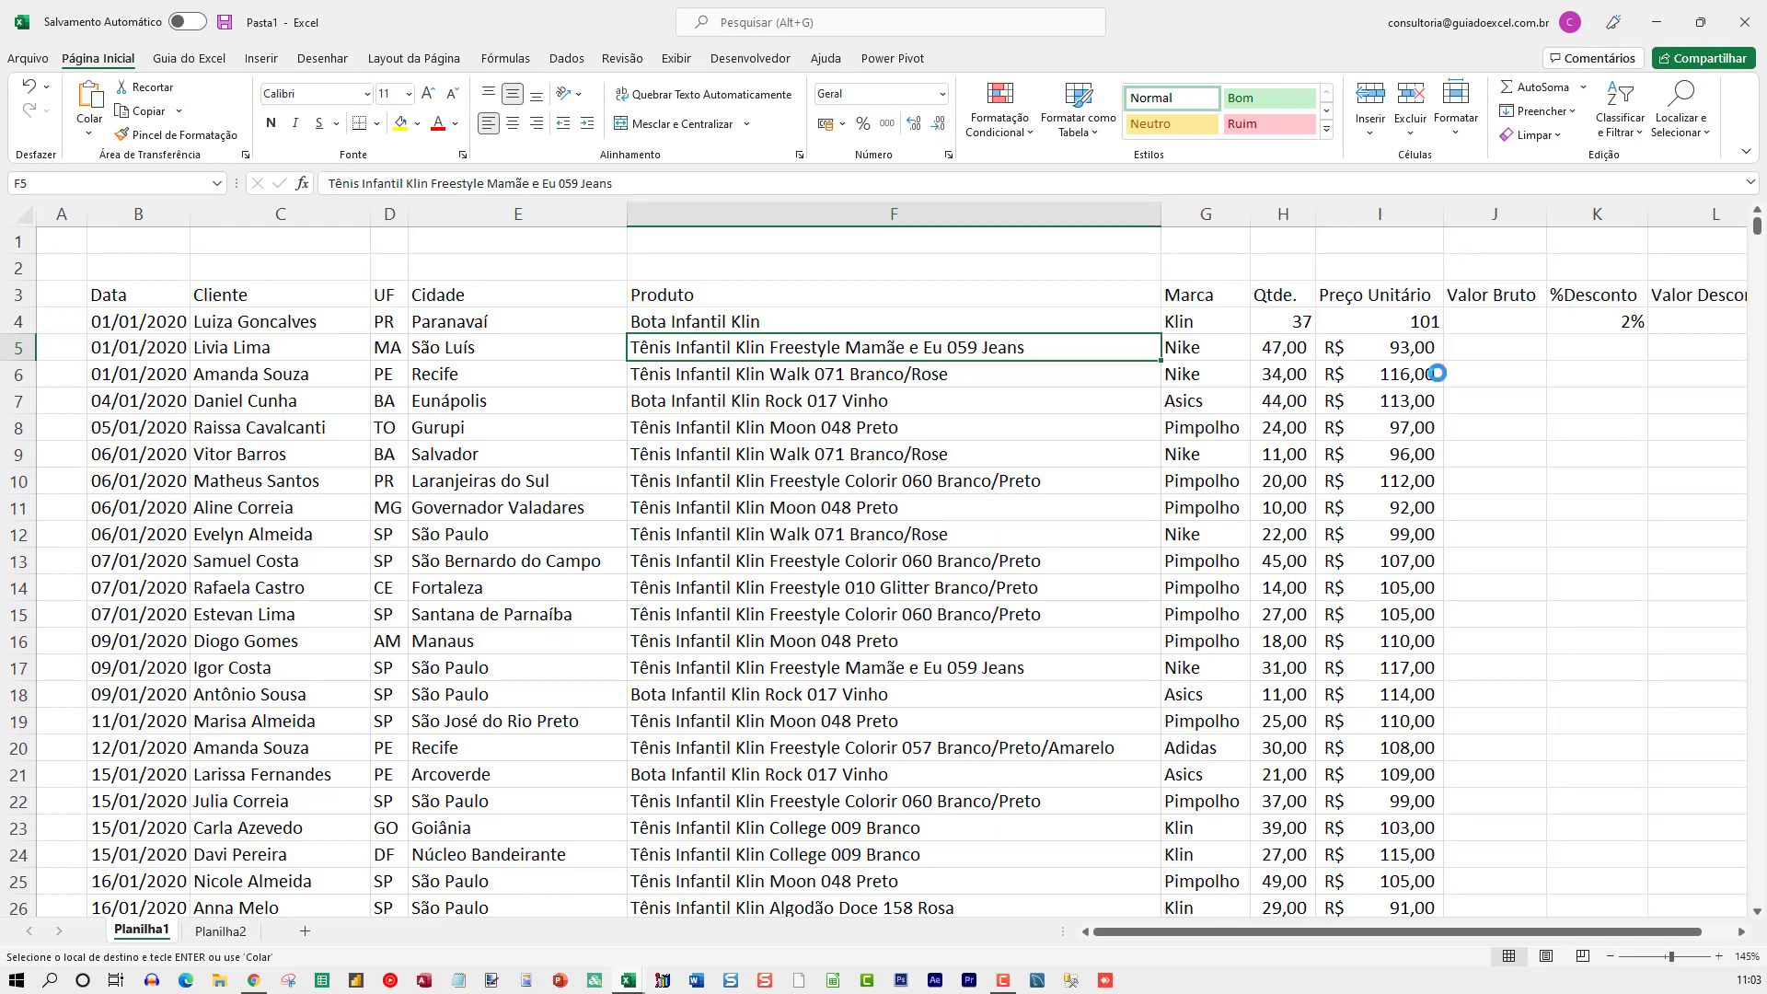
{"action": "scroll", "coordinate": [1293, 364], "scroll_direction": "down", "scroll_amount": 1}
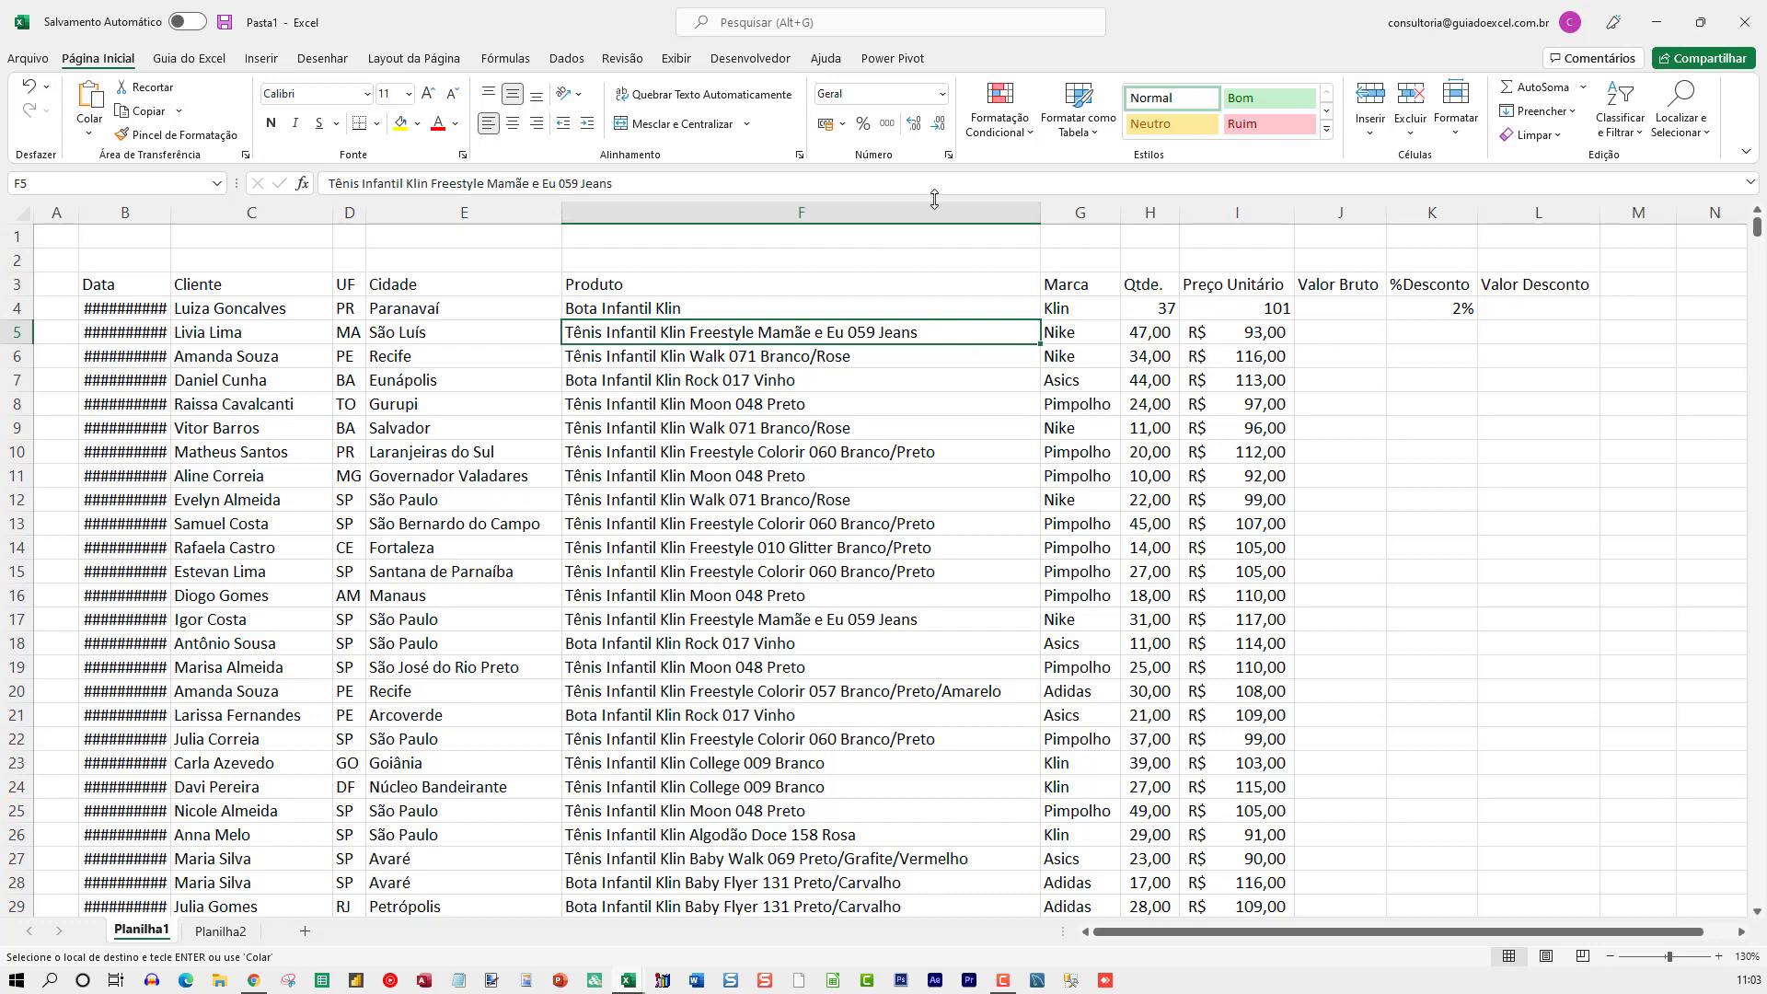
{"action": "double_click", "coordinate": [176, 219]}
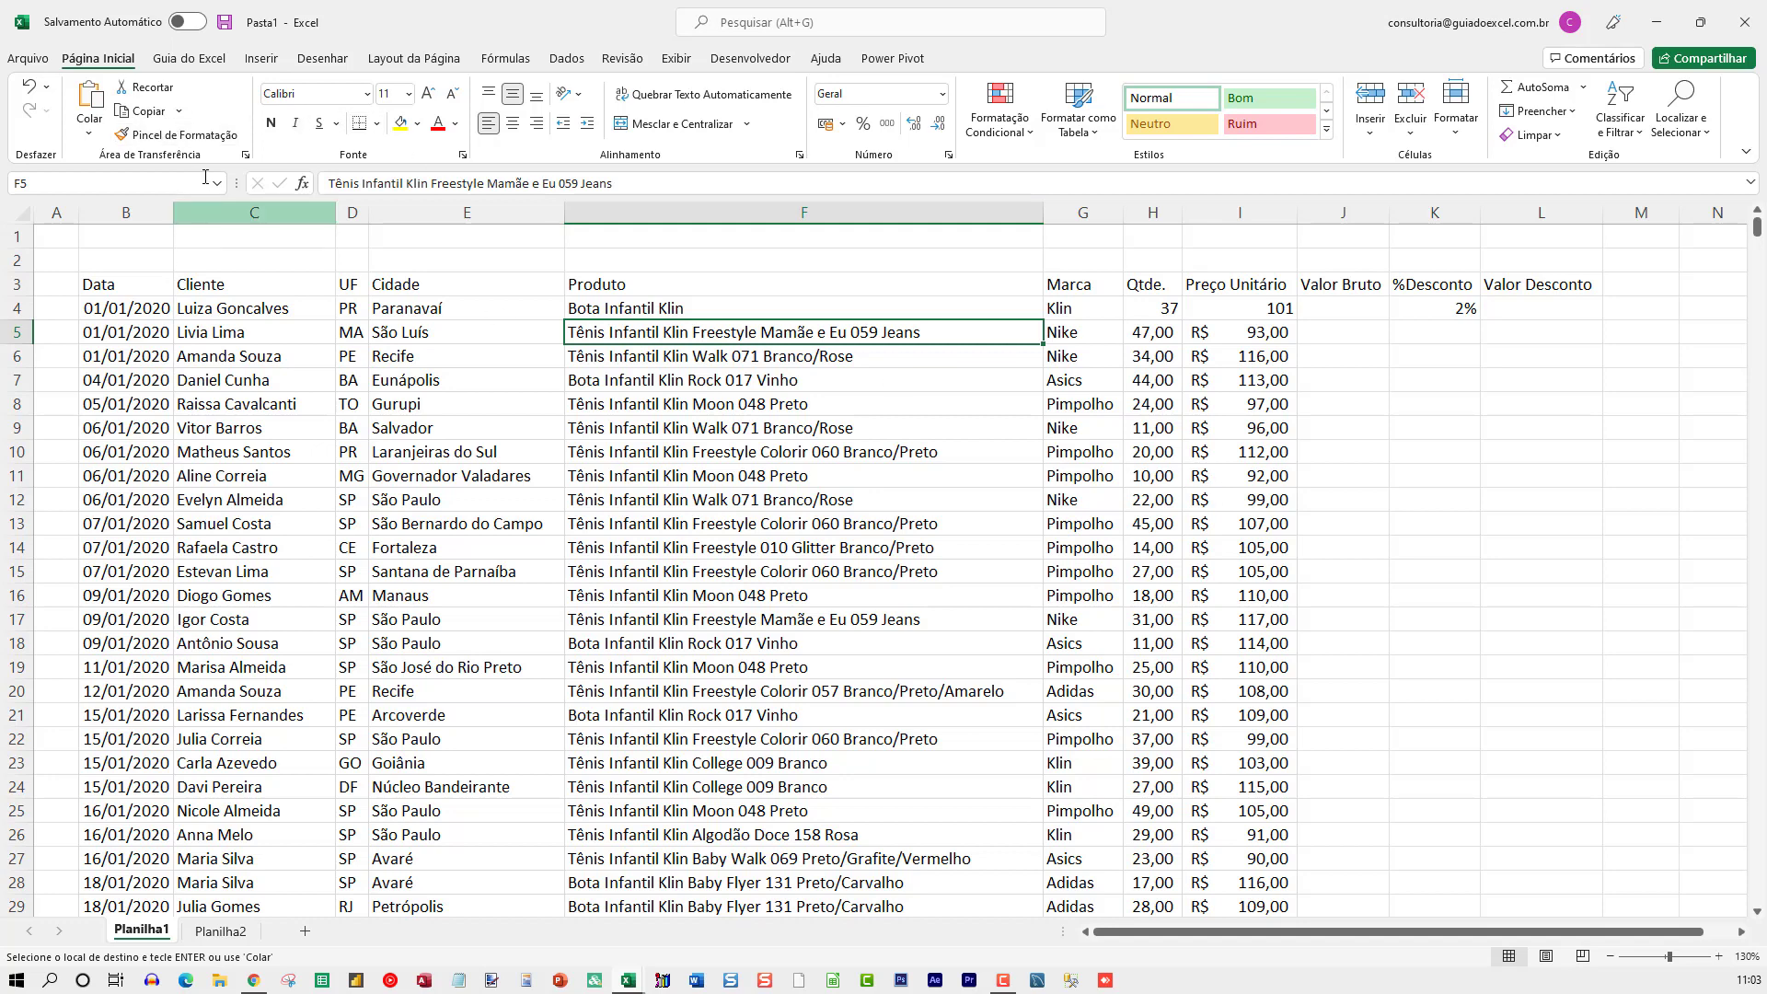
Copy H4:I4's plain number format onto the pasted quantities and prices with Format Painter.
{"action": "left_click", "coordinate": [178, 136]}
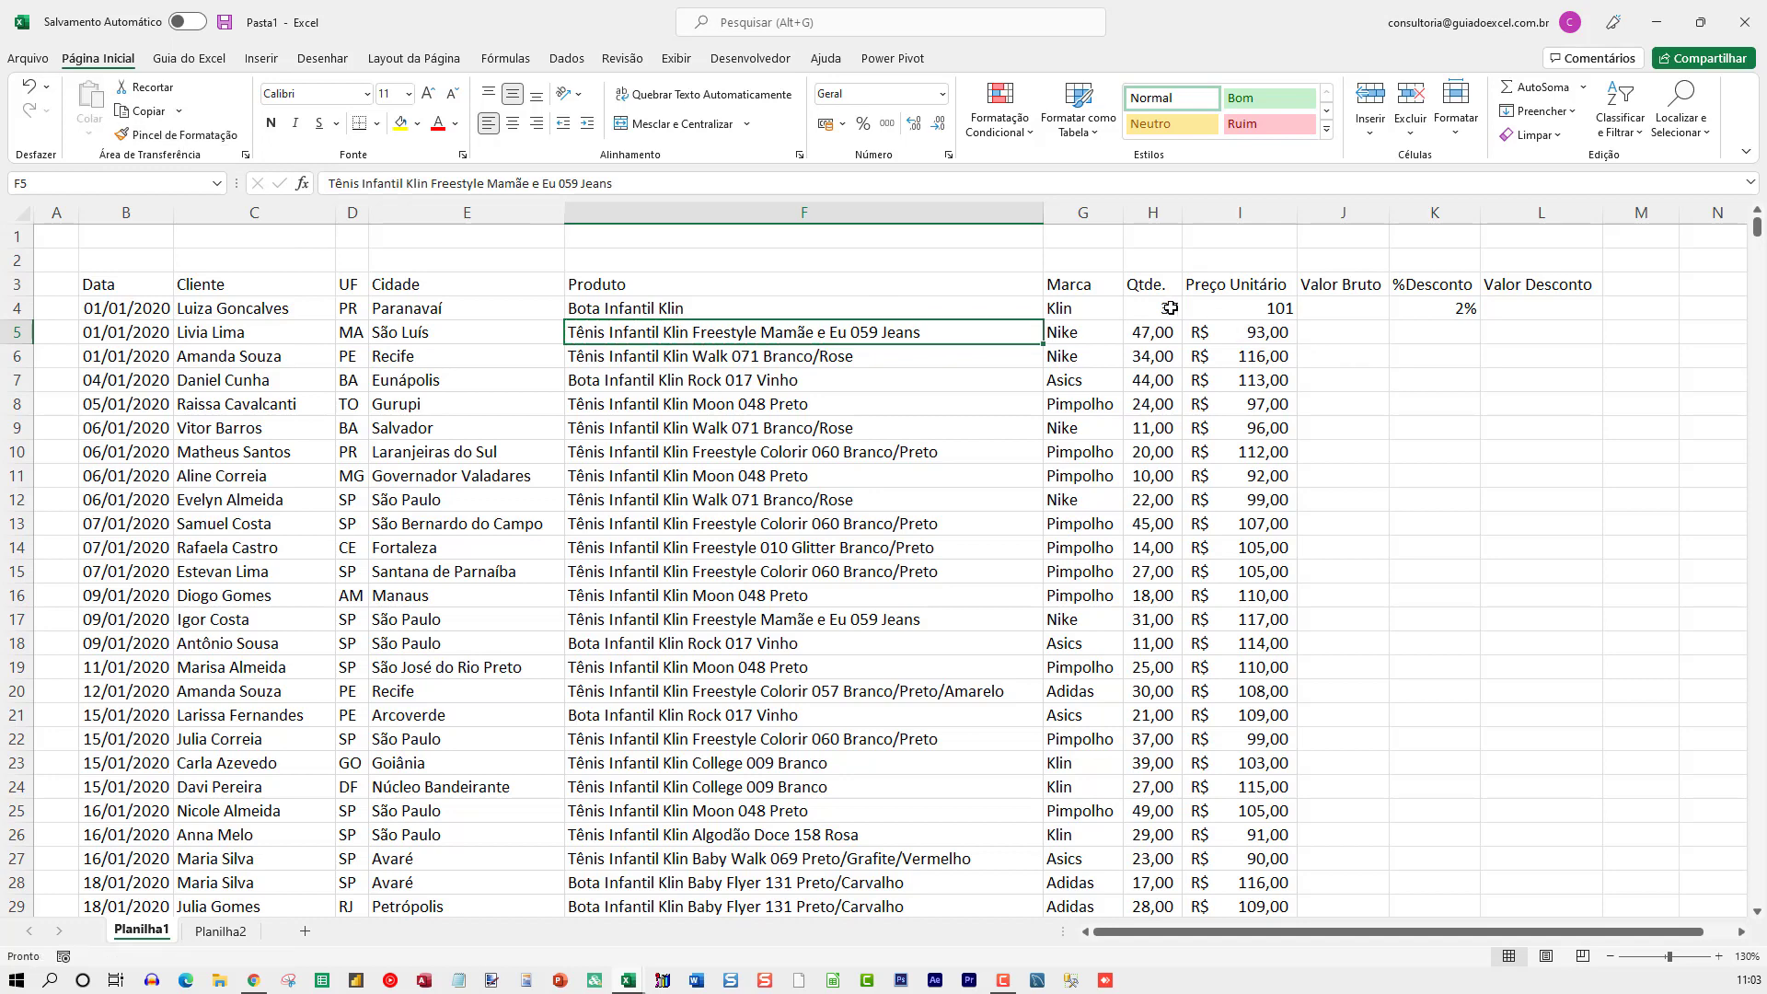
{"action": "left_click_drag", "start_coordinate": [1170, 308], "coordinate": [1243, 308]}
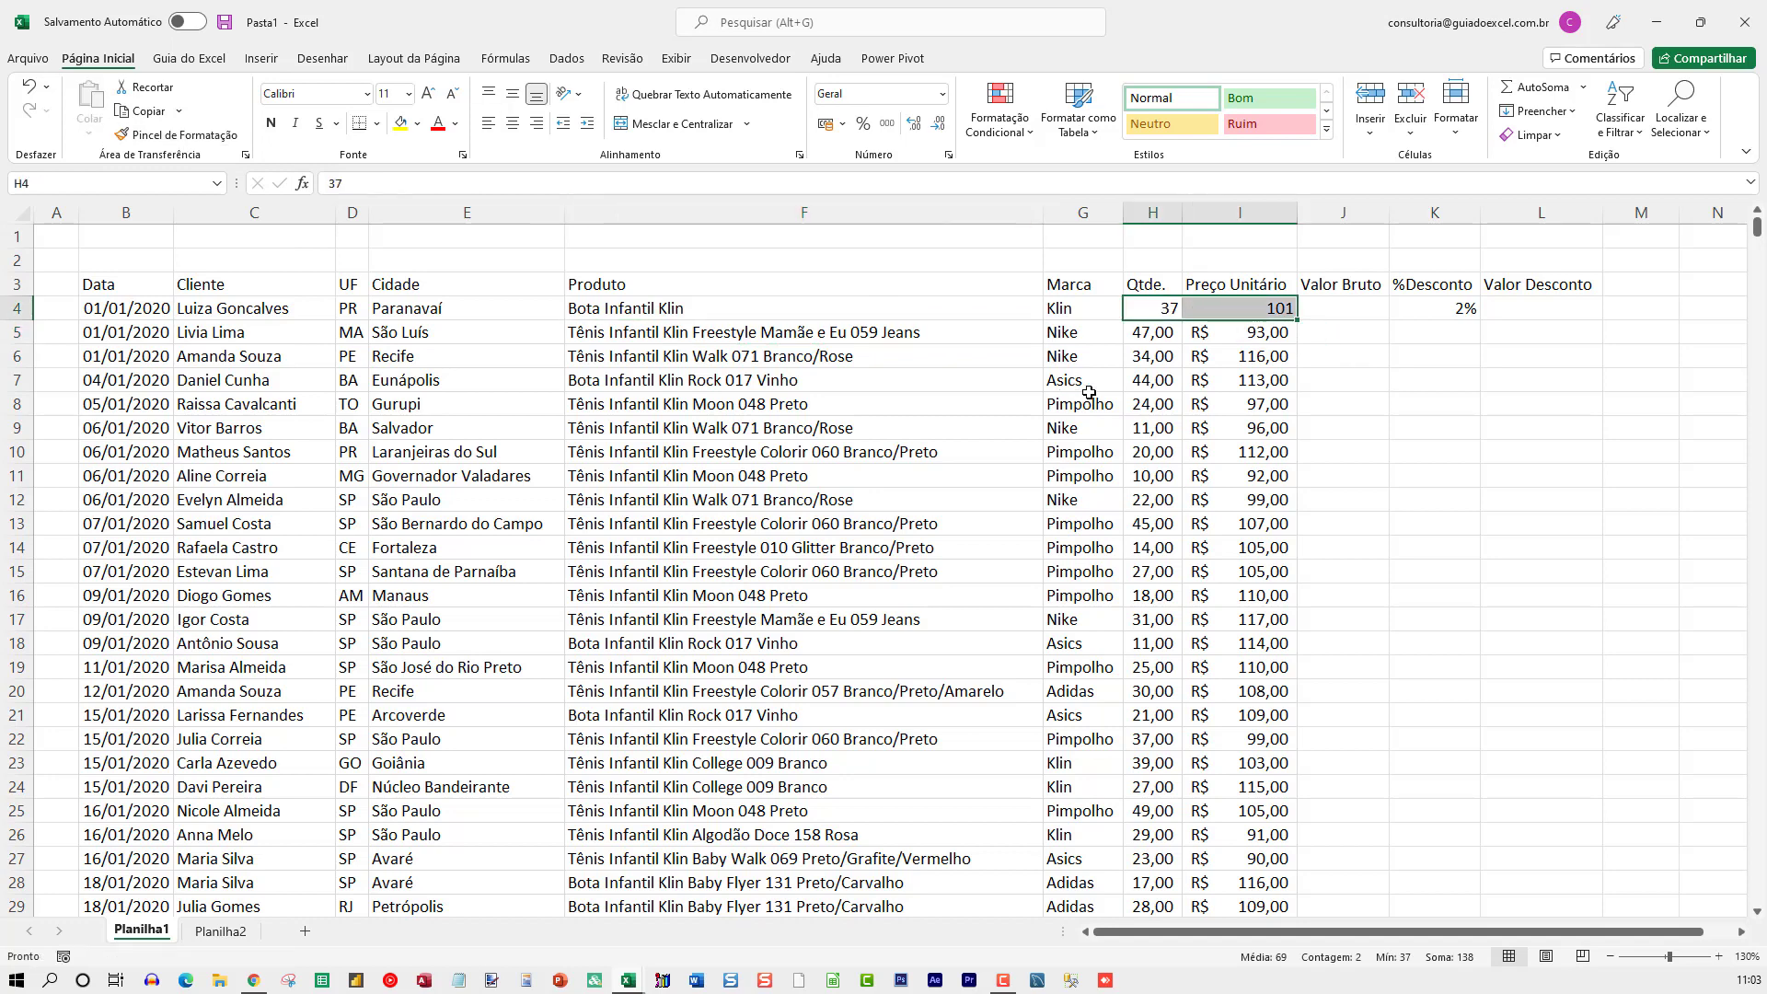
{"action": "left_click", "coordinate": [178, 135]}
{"action": "mouse_move", "coordinate": [1201, 339]}
{"action": "left_mouse_down"}
{"action": "mouse_move", "coordinate": [1254, 900]}
{"action": "mouse_move", "coordinate": [1231, 899]}
{"action": "left_mouse_up"}
{"action": "left_click", "coordinate": [1229, 379]}
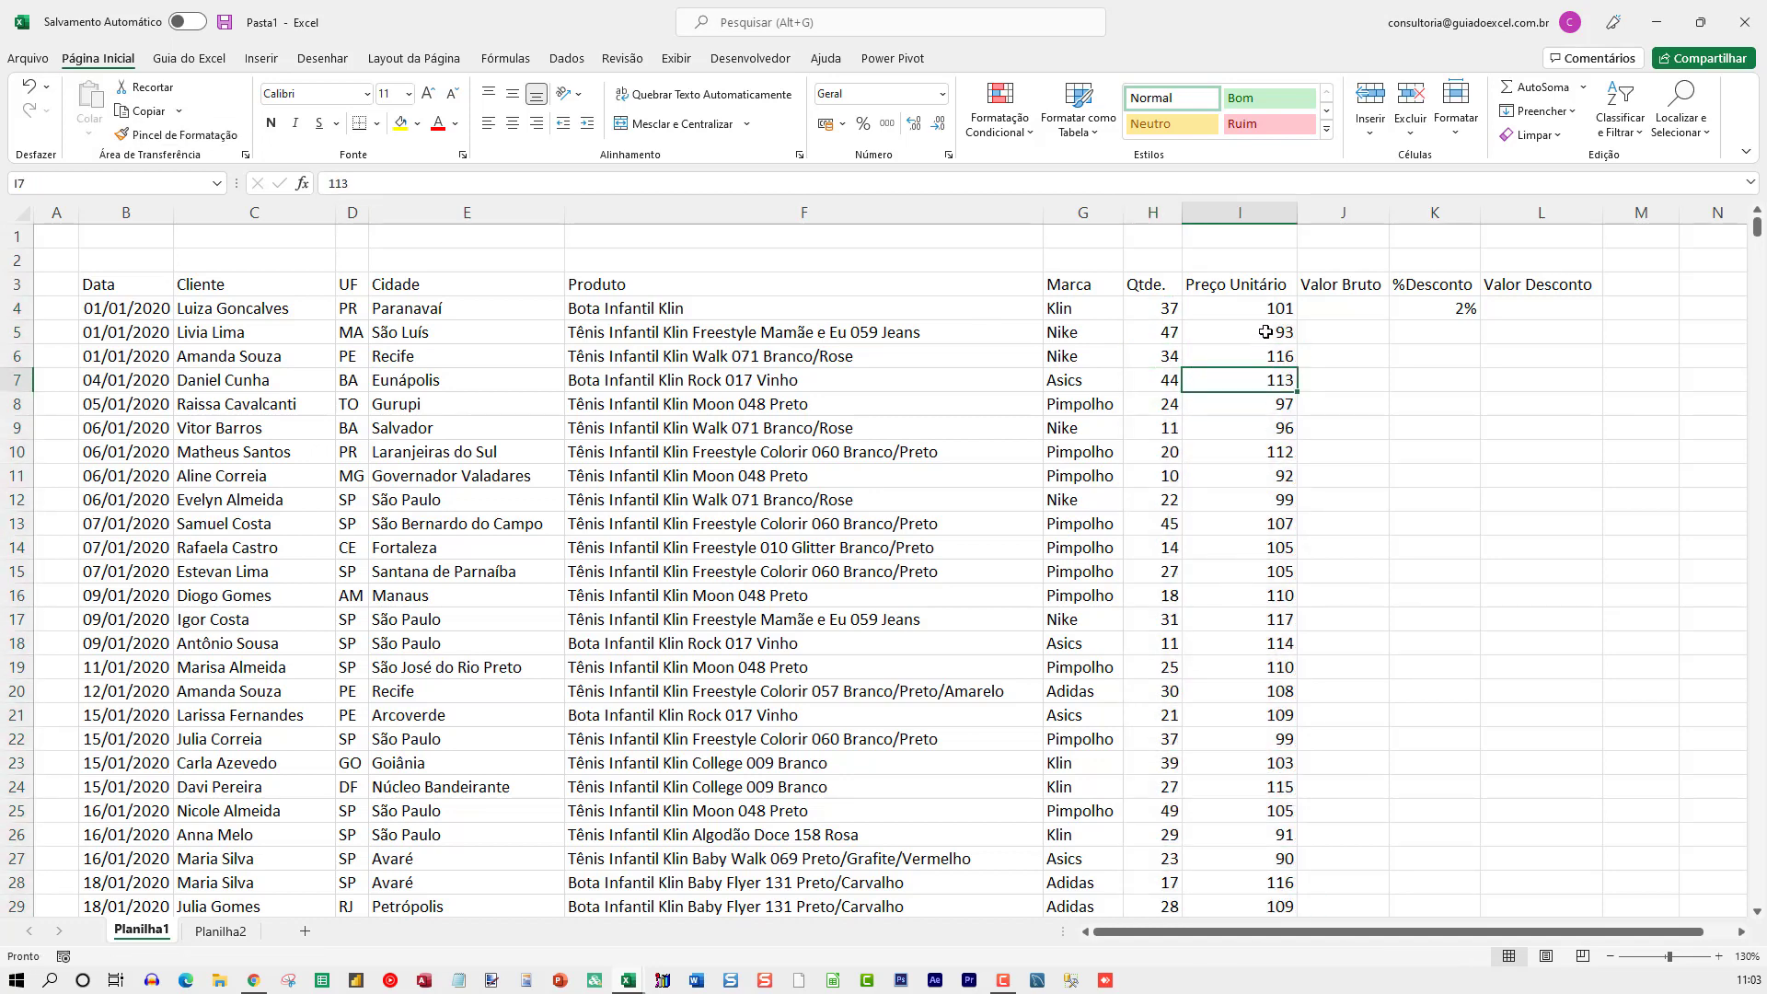
{"action": "left_click", "coordinate": [1431, 309]}
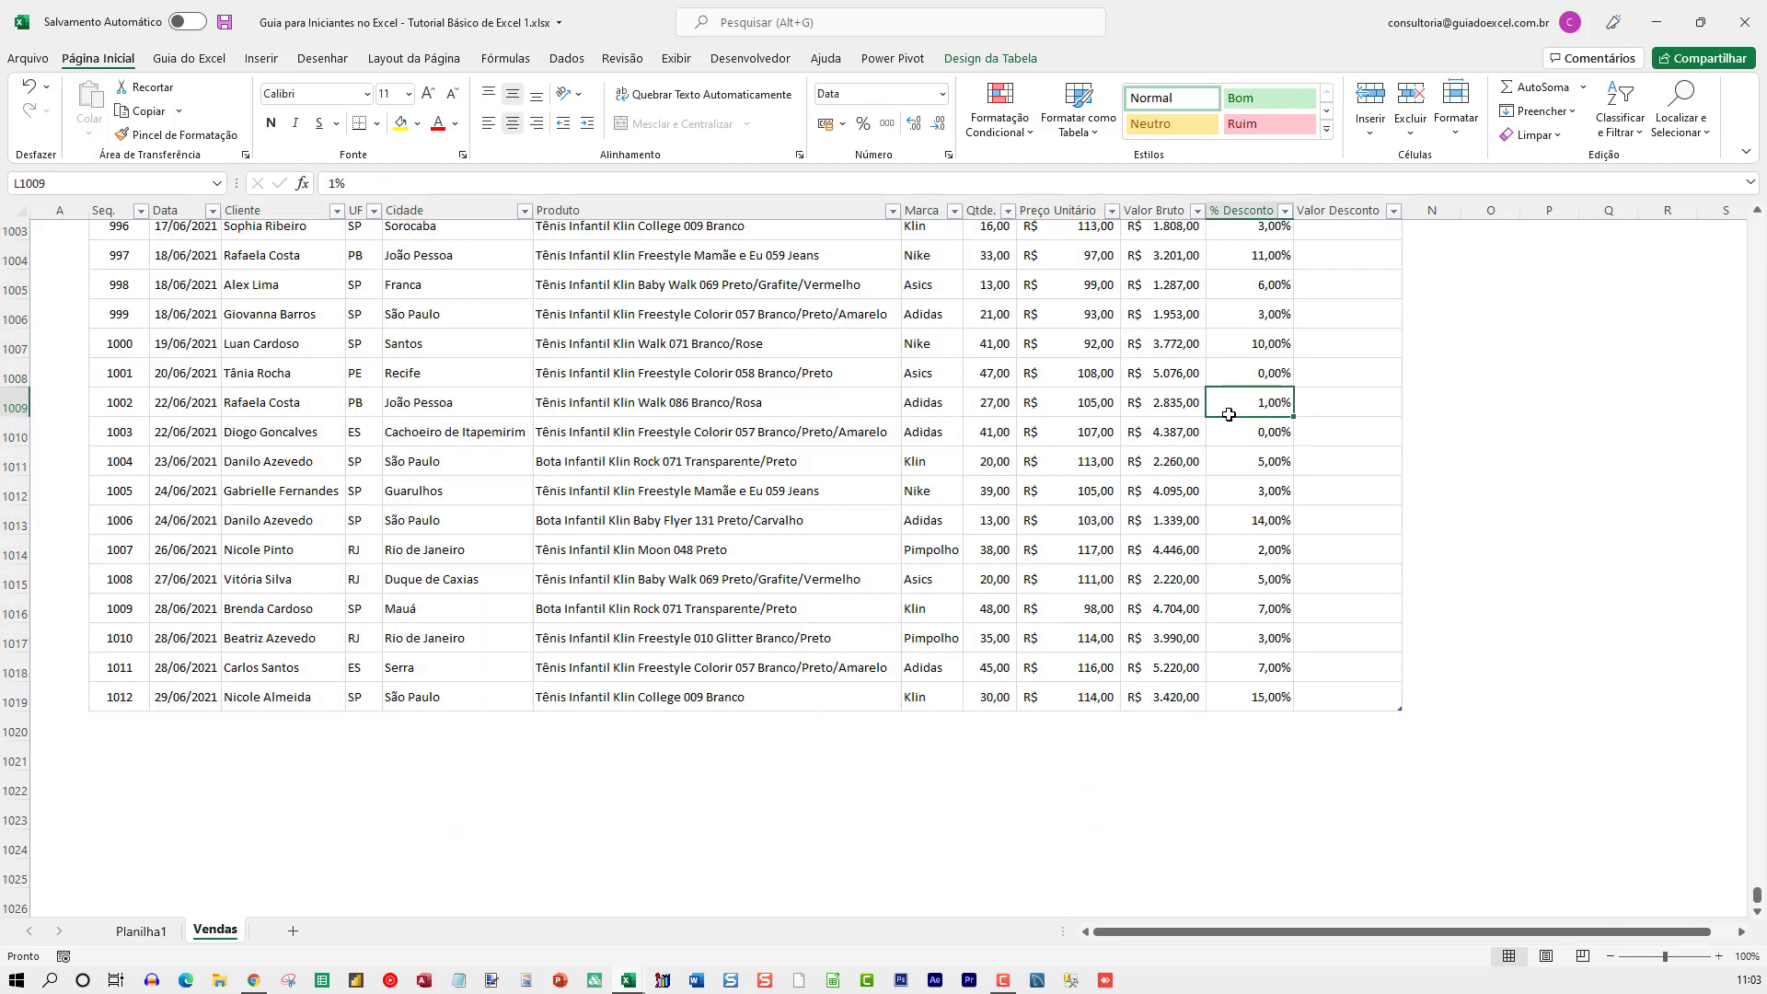
Copy the whole Vendas % Desconto column down to sequence 1012, then minimize that workbook.
{"action": "key", "text": "ctrl+Up"}
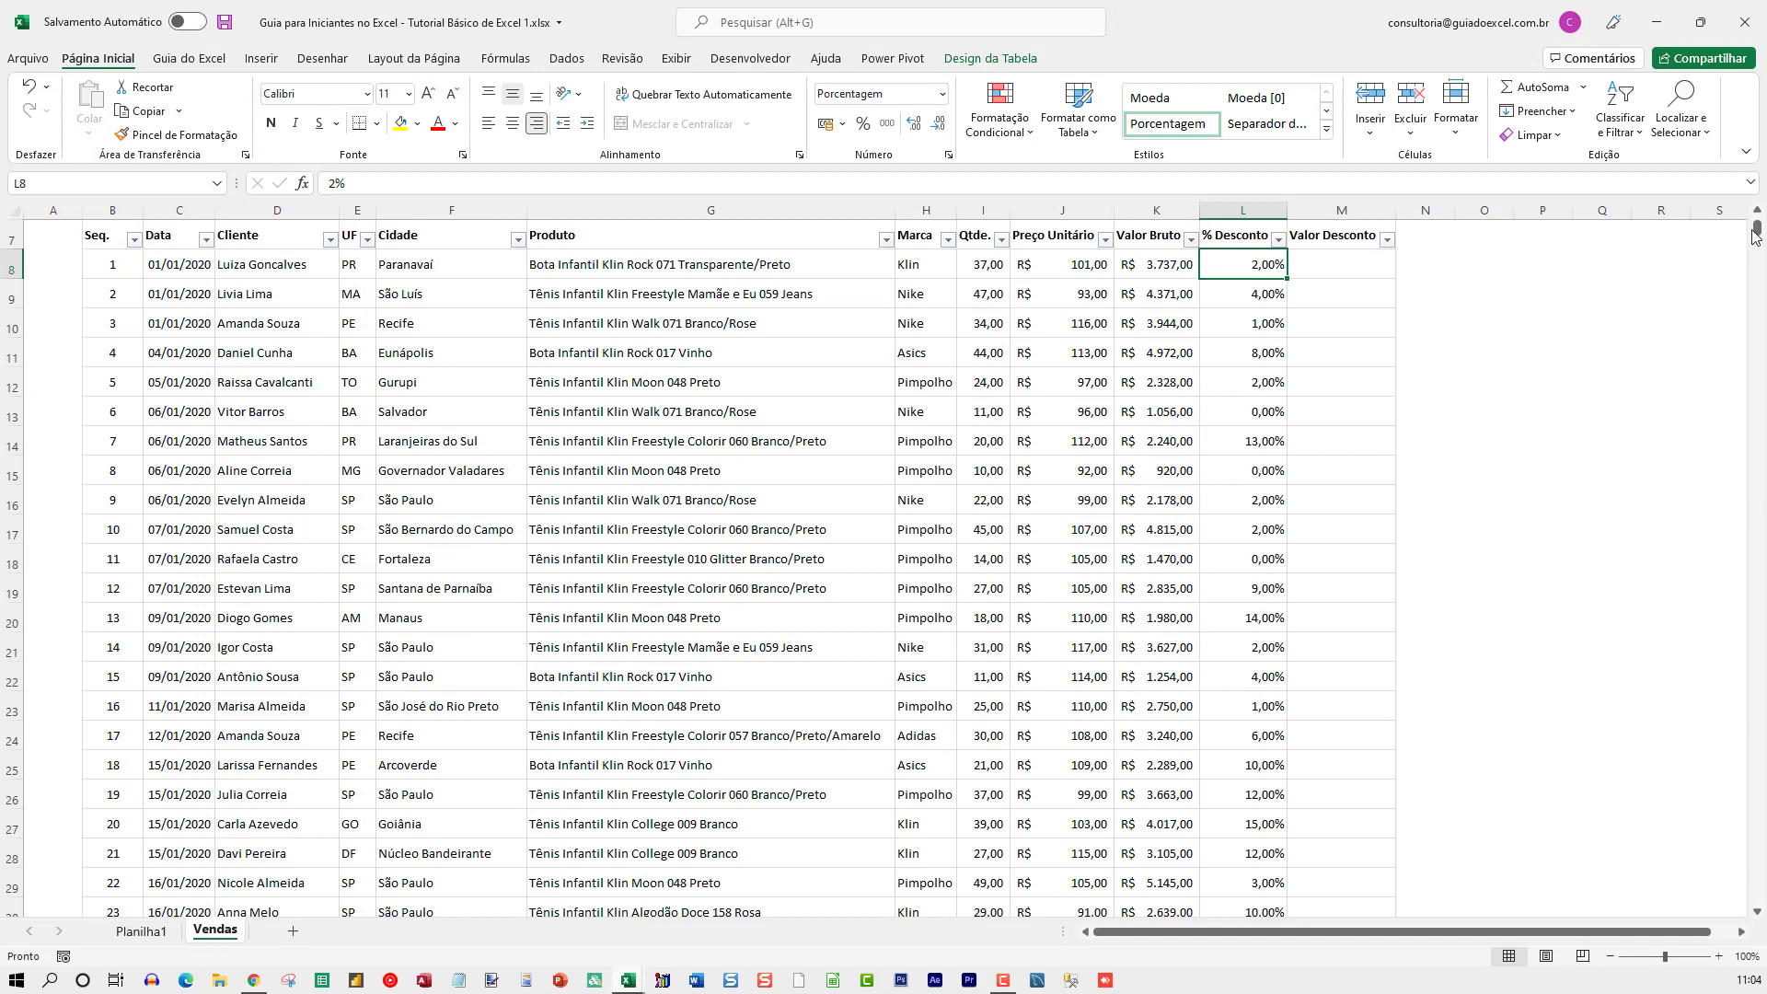
{"action": "left_click_drag", "start_coordinate": [1756, 236], "coordinate": [1751, 636]}
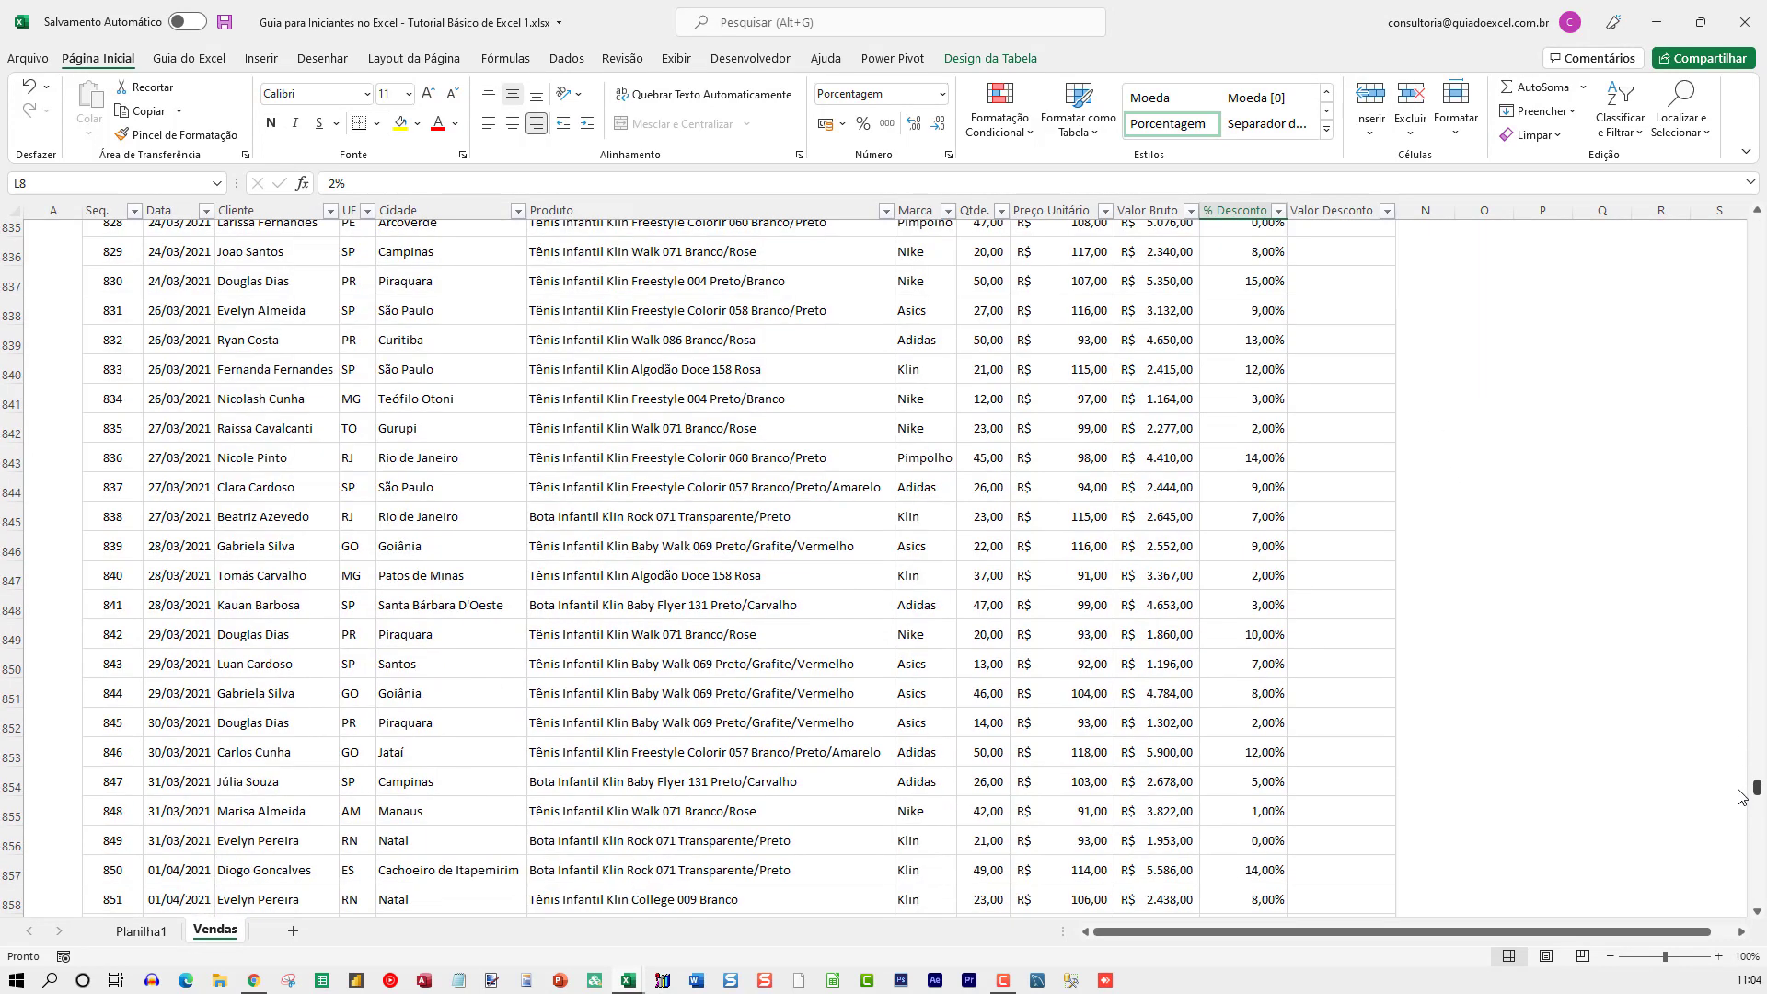
{"action": "left_click_drag", "start_coordinate": [1746, 767], "coordinate": [1754, 911]}
{"action": "key", "text": "ctrl+shift+Down"}
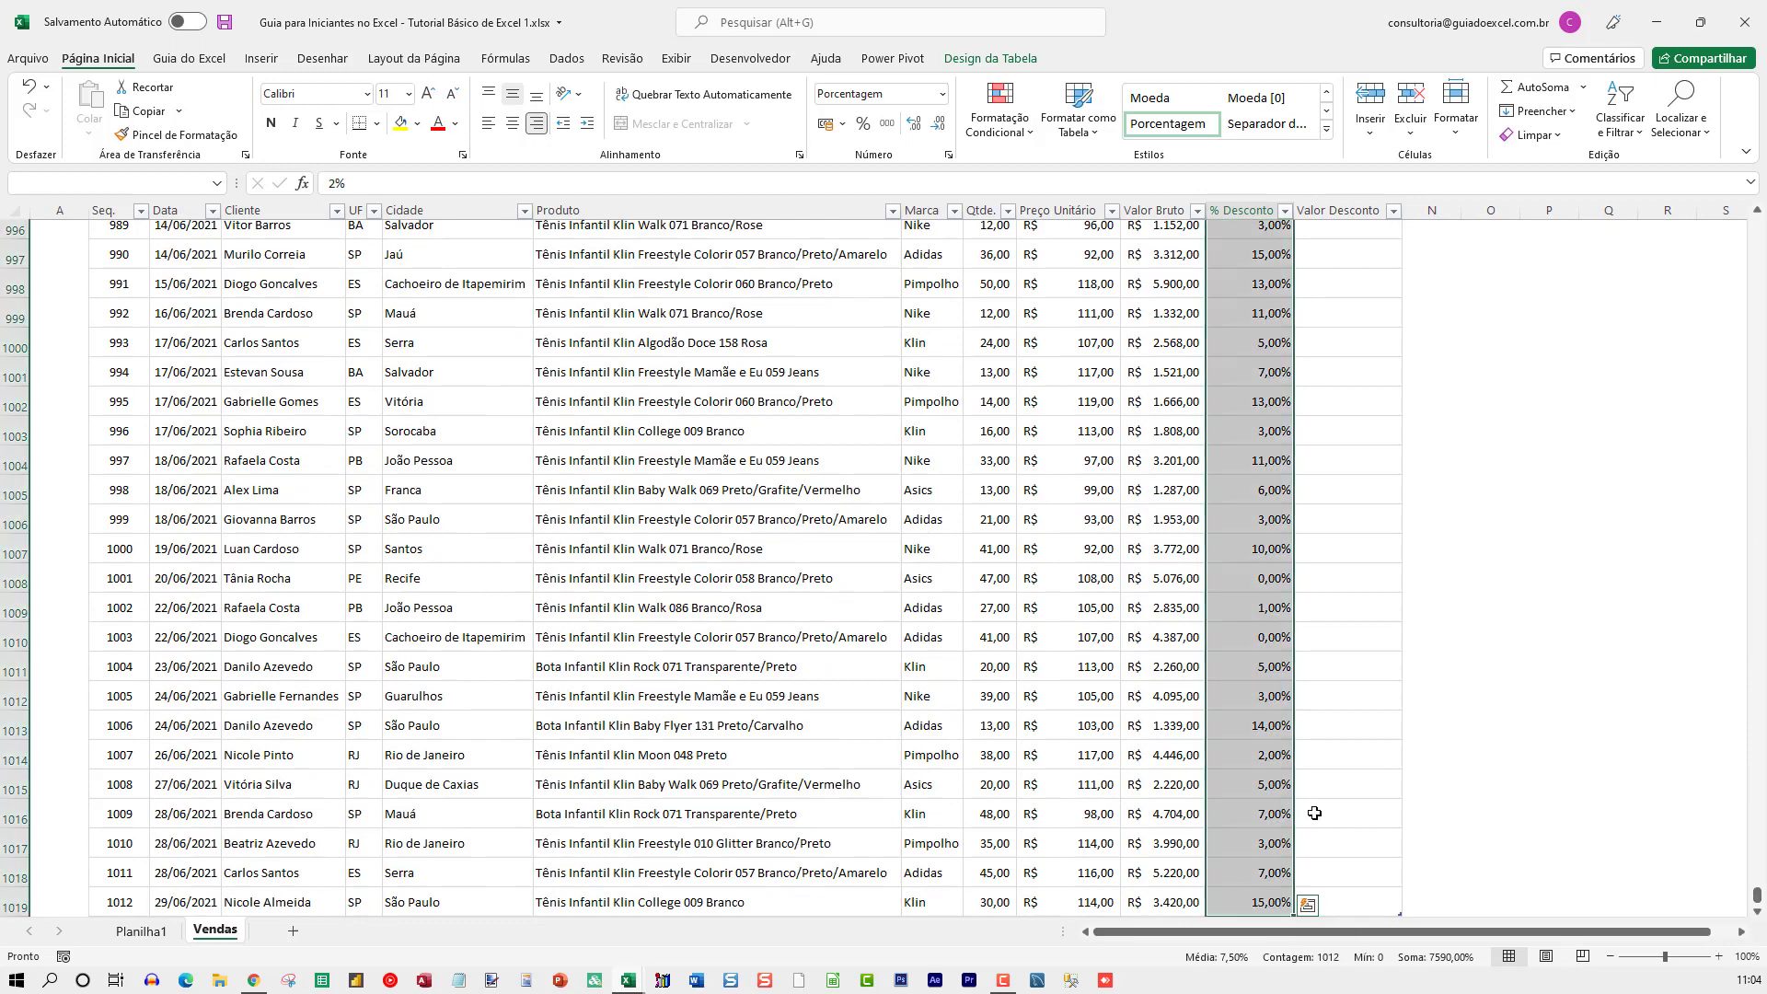
{"action": "key", "text": "ctrl+c"}
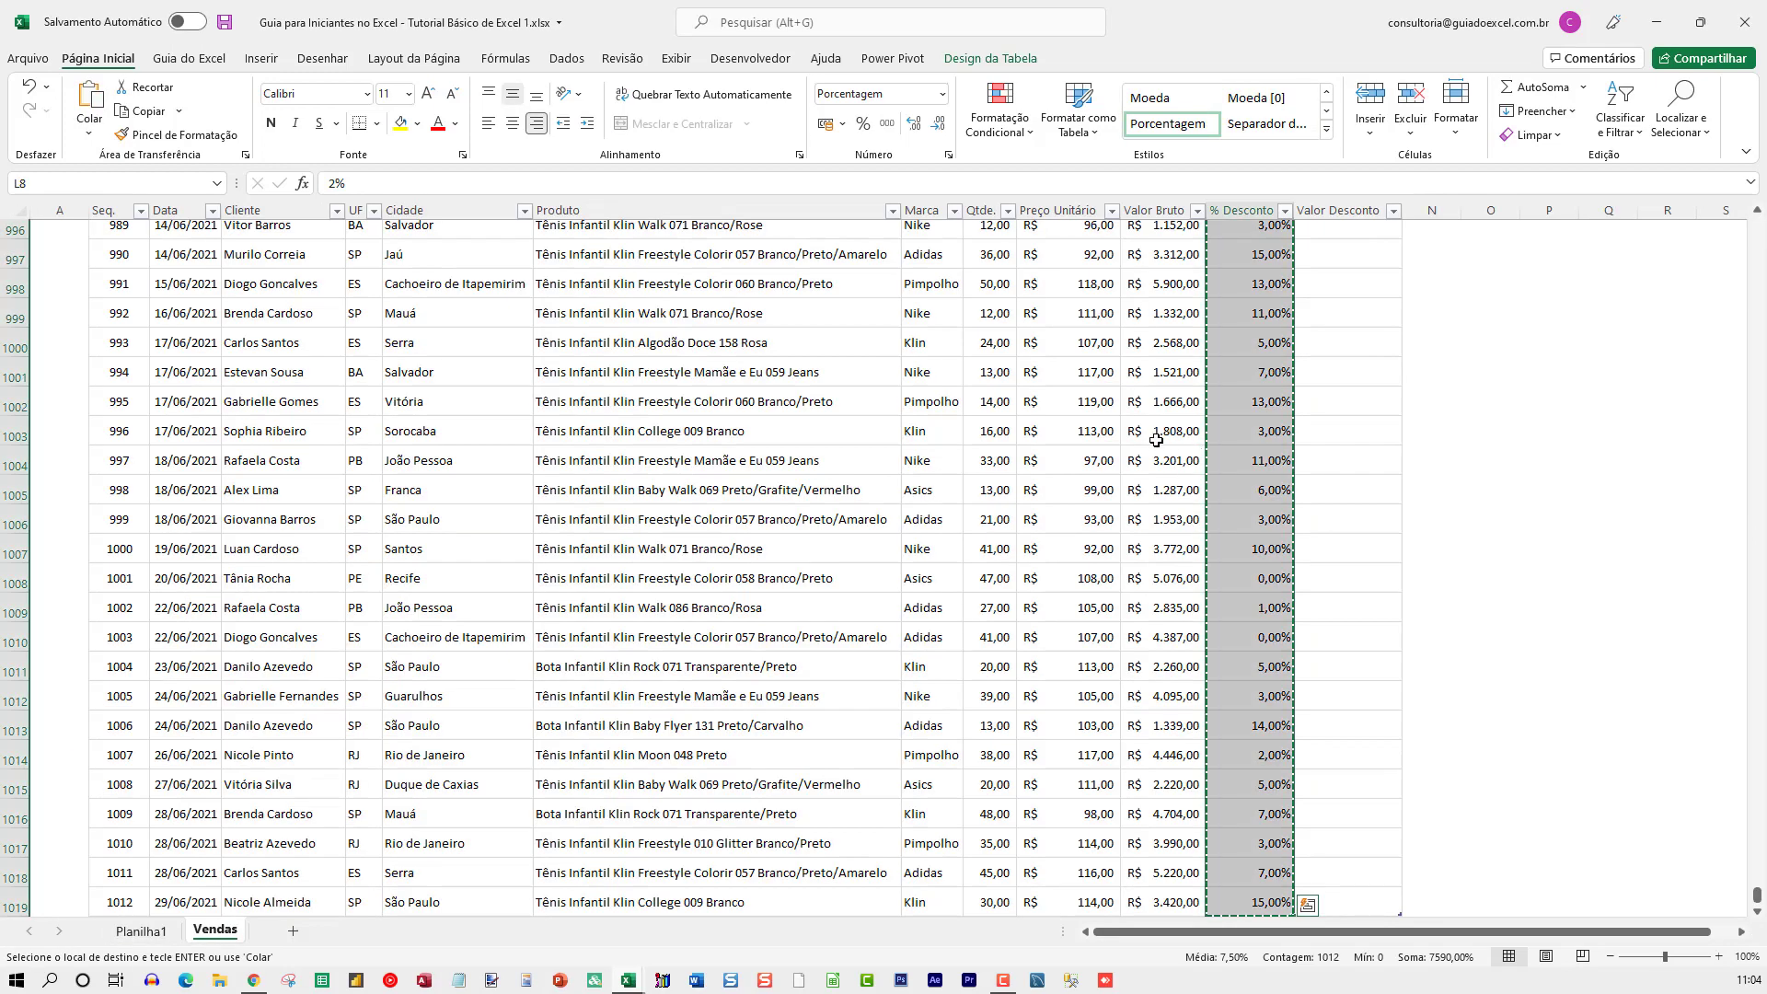
{"action": "left_click", "coordinate": [1662, 25]}
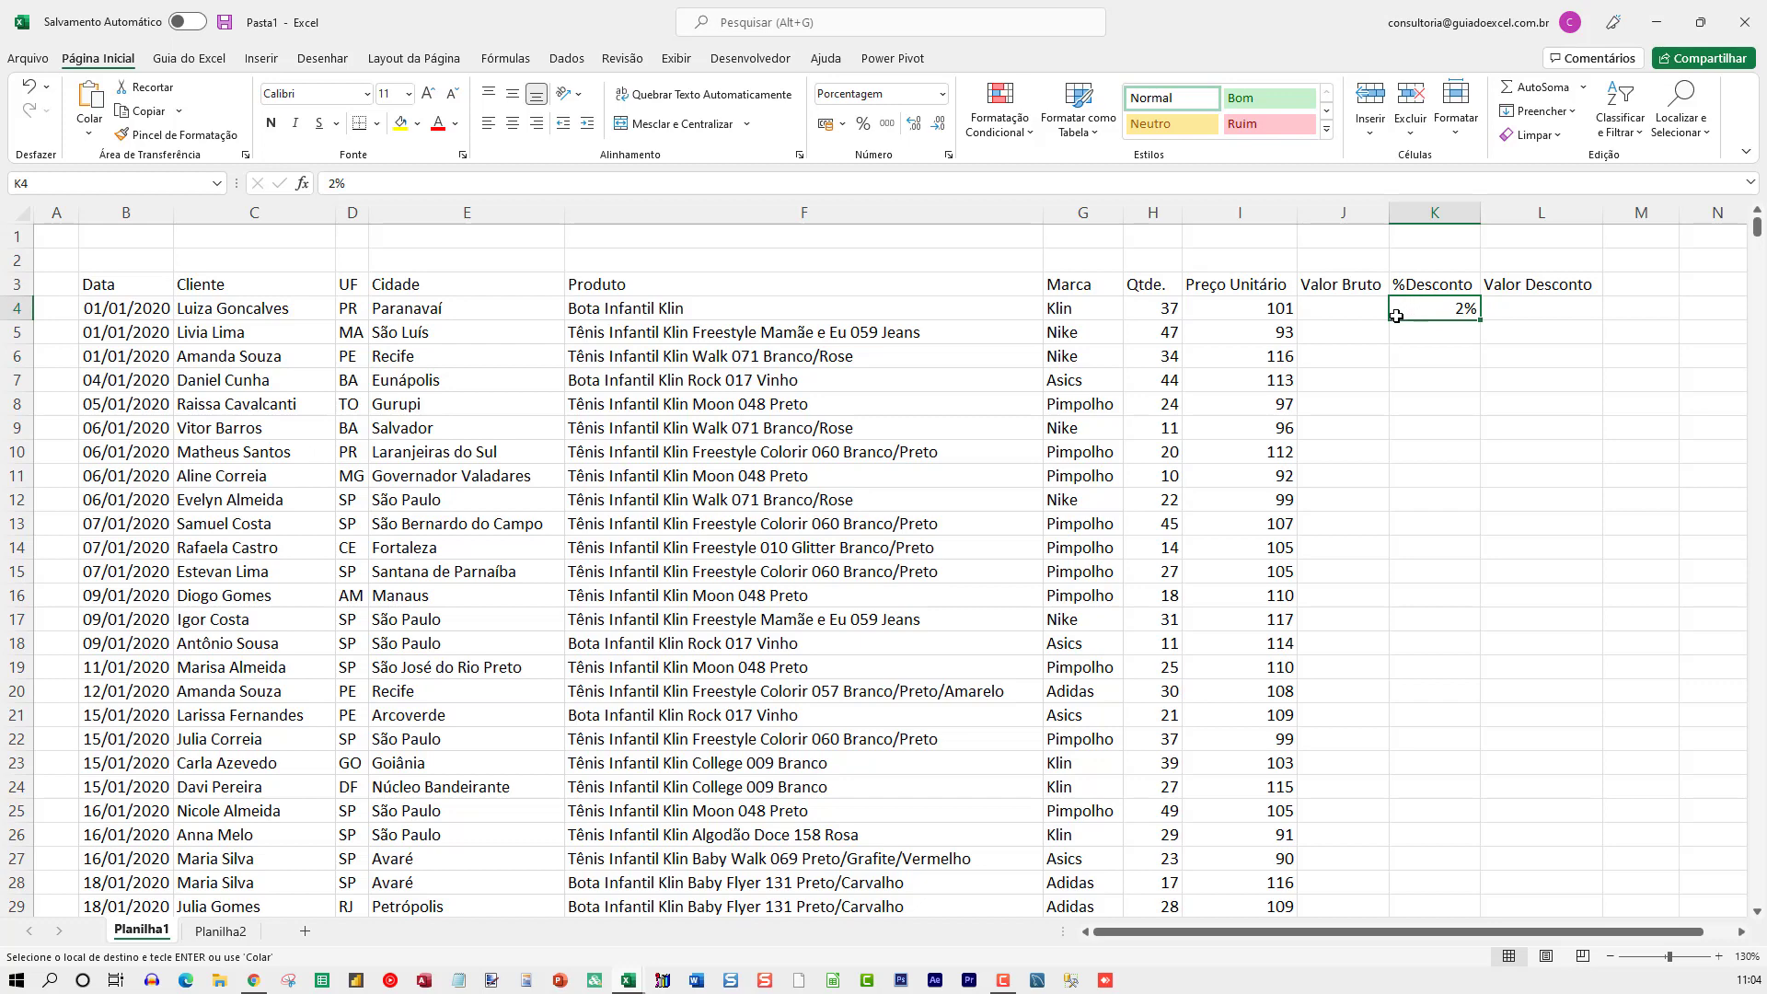
Paste the copied discount percentages into Pasta1's %Desconto column from K4.
{"action": "key", "text": "ctrl+v"}
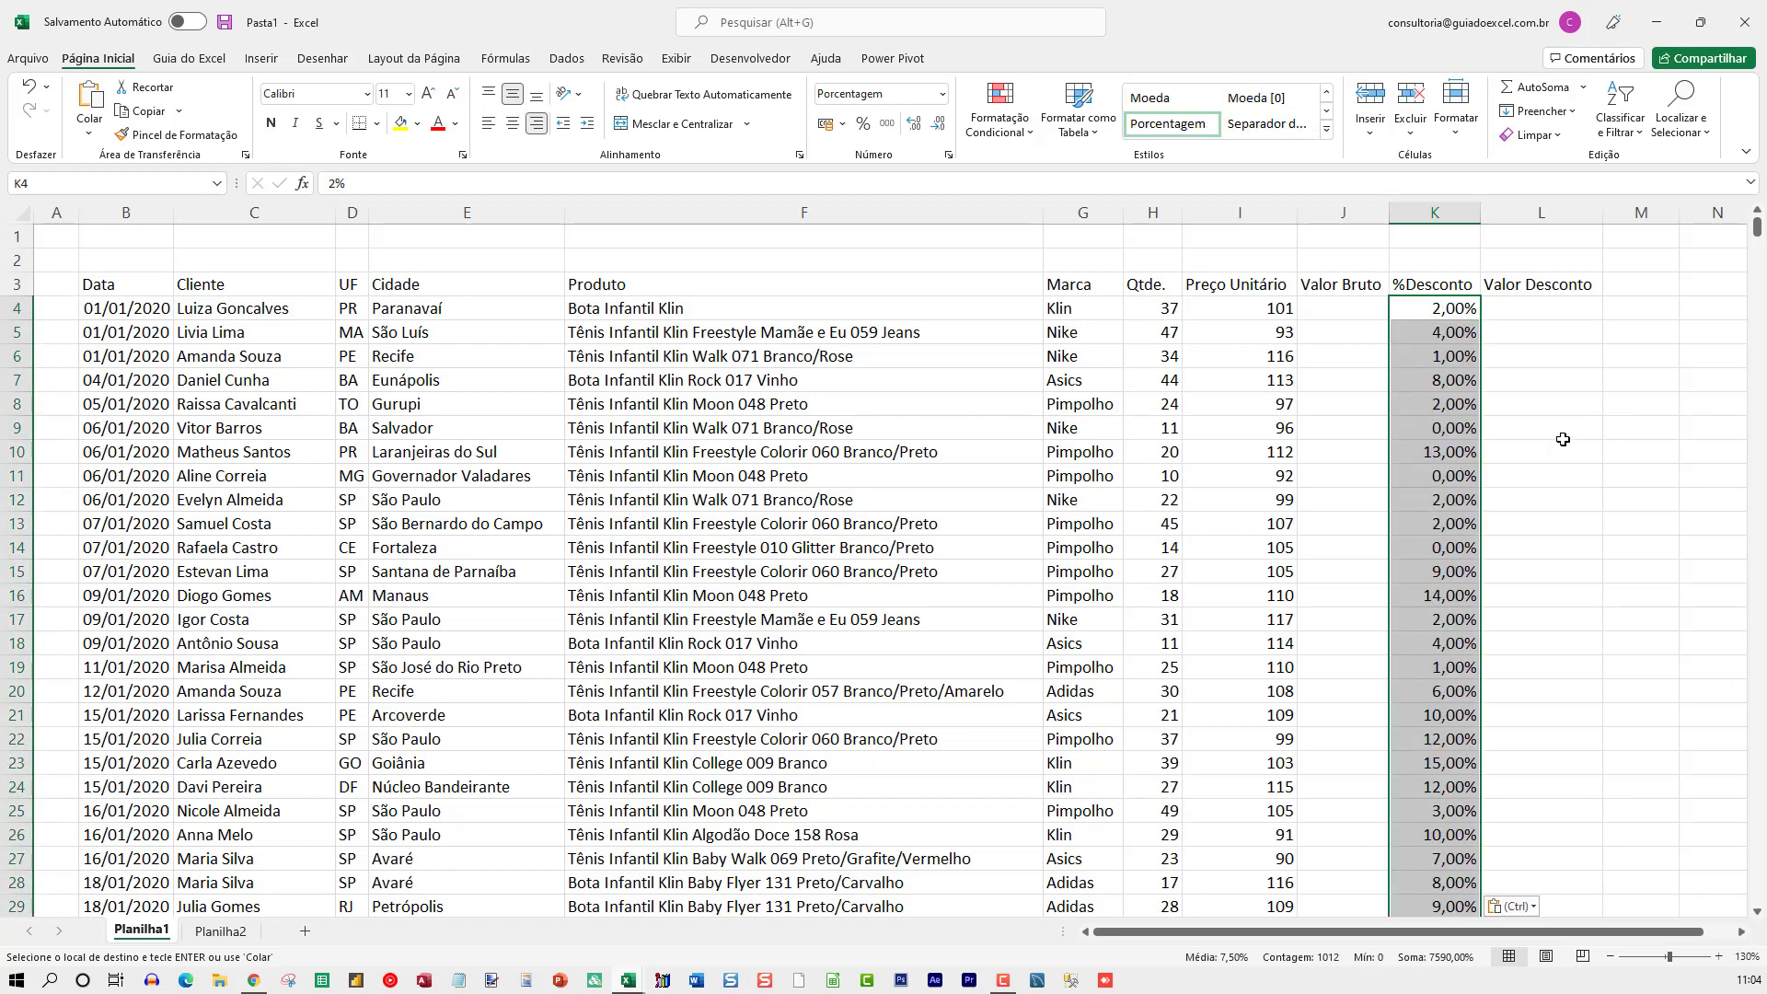
{"action": "scroll", "coordinate": [1528, 460], "scroll_direction": "down", "scroll_amount": 7}
{"action": "scroll", "coordinate": [1503, 552], "scroll_direction": "up", "scroll_amount": 7}
Review the header row from Data to Valor Desconto and row 4's I4, J4 and H4 cells.
{"action": "left_click", "coordinate": [1211, 300]}
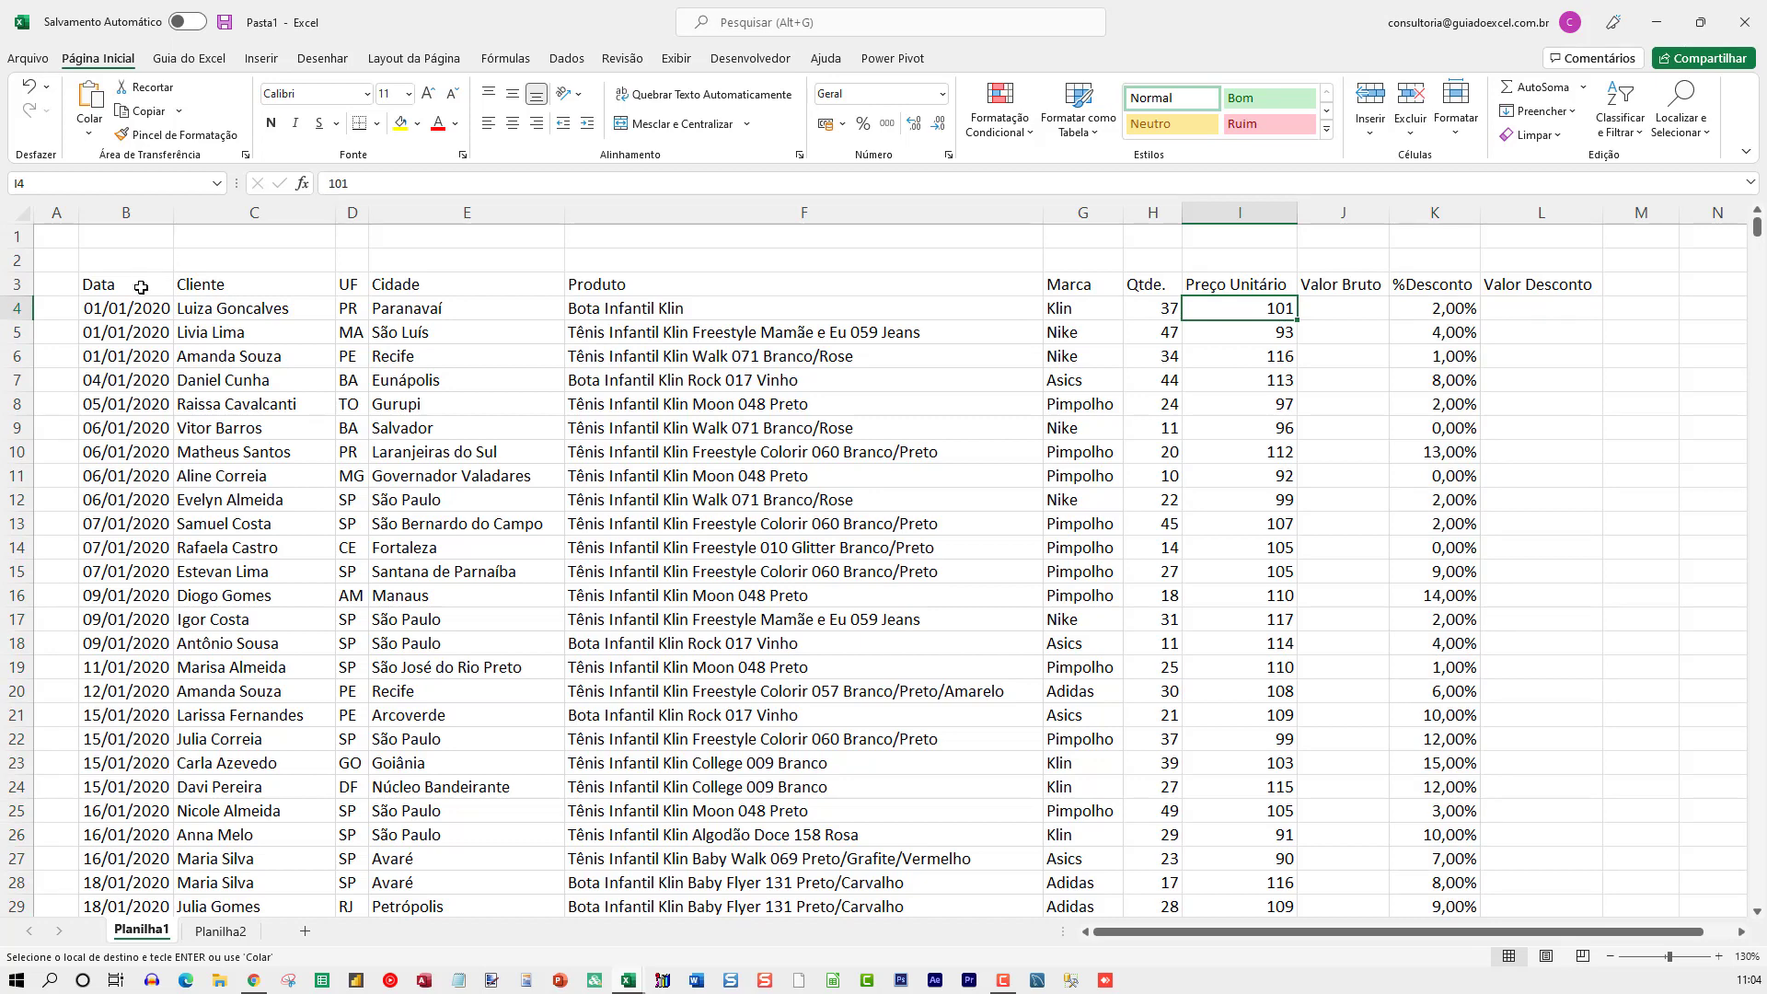
{"action": "mouse_move", "coordinate": [139, 286]}
{"action": "left_mouse_down"}
{"action": "mouse_move", "coordinate": [1309, 266]}
{"action": "mouse_move", "coordinate": [1526, 285]}
{"action": "left_mouse_up"}
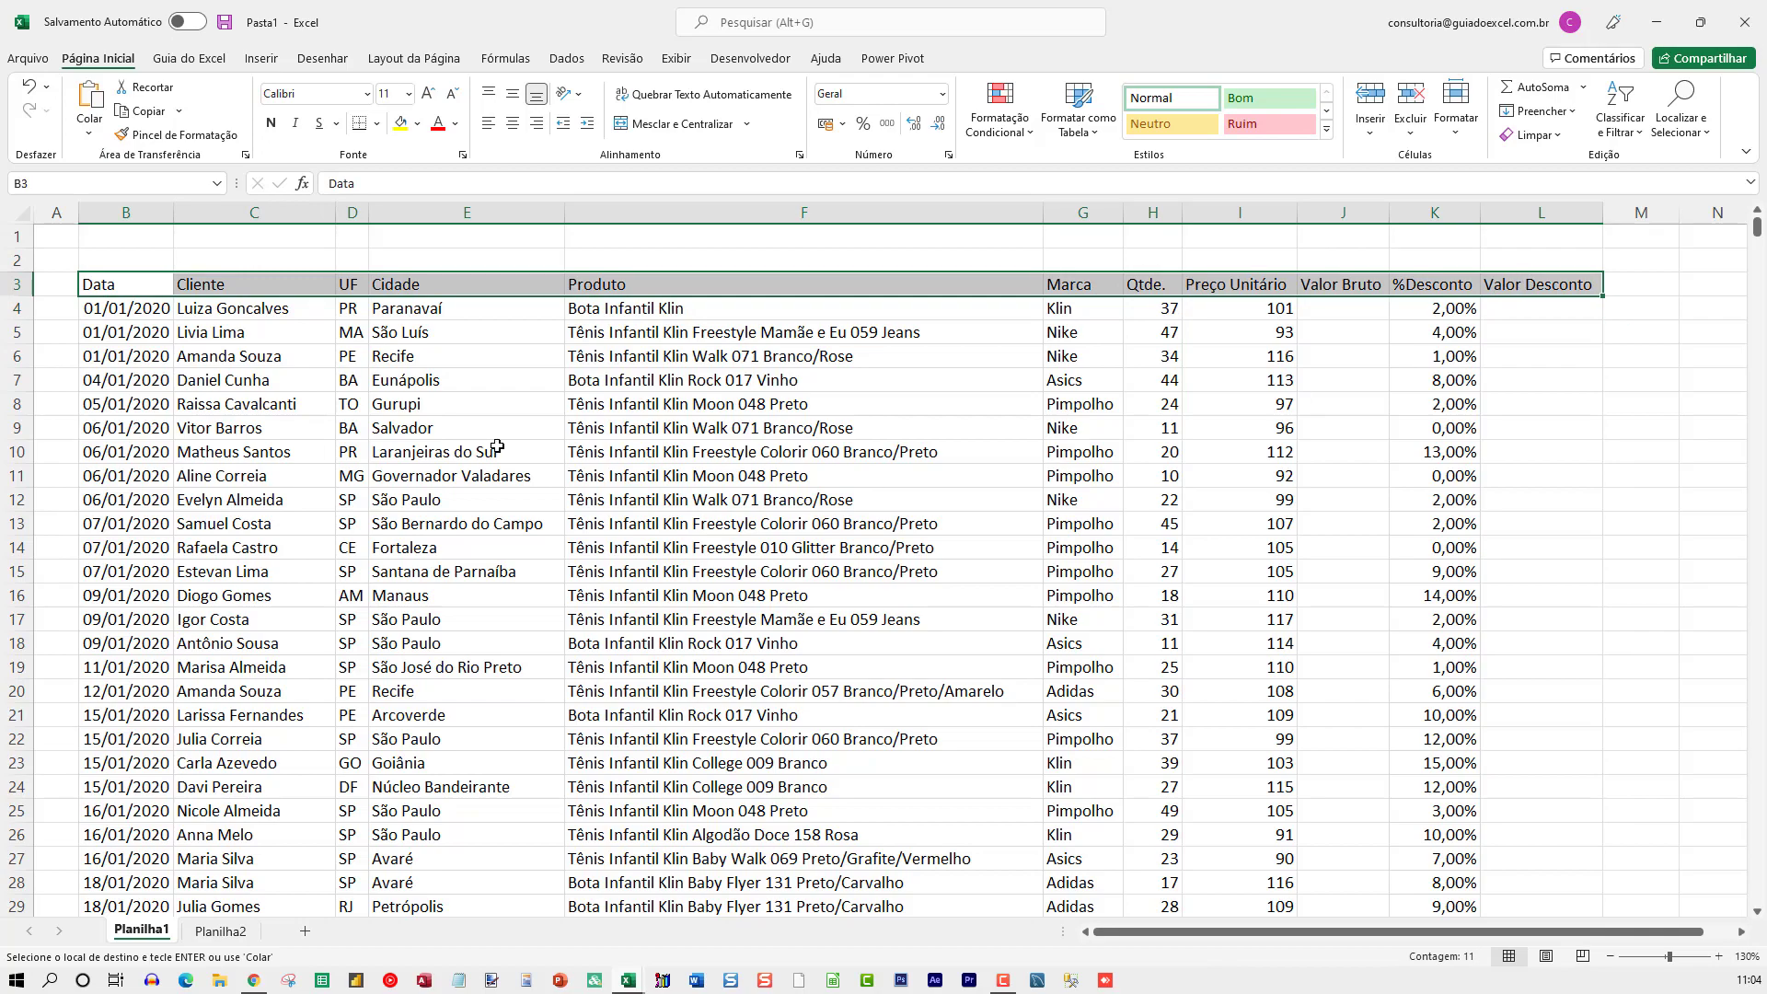
{"action": "scroll", "coordinate": [511, 489], "scroll_direction": "down", "scroll_amount": 7}
{"action": "scroll", "coordinate": [511, 489], "scroll_direction": "down", "scroll_amount": 12}
{"action": "scroll", "coordinate": [511, 489], "scroll_direction": "down", "scroll_amount": 5}
{"action": "scroll", "coordinate": [511, 489], "scroll_direction": "down", "scroll_amount": 10}
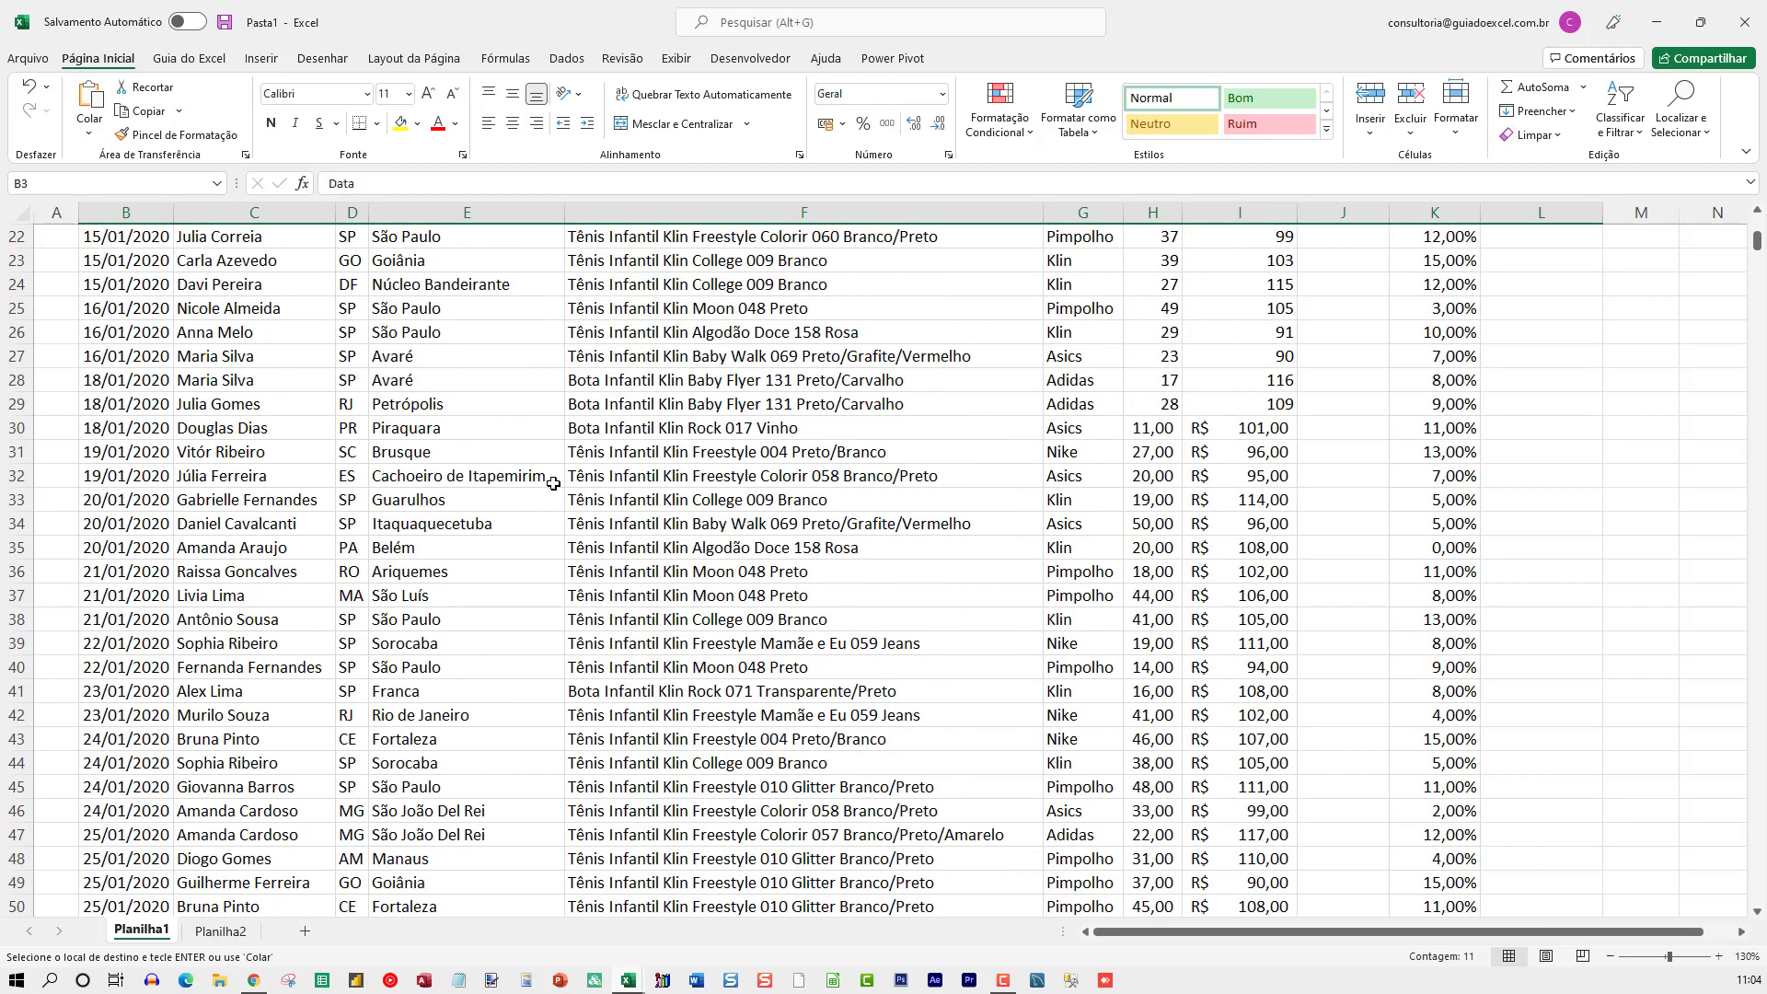
{"action": "scroll", "coordinate": [552, 479], "scroll_direction": "up", "scroll_amount": 20}
{"action": "left_click", "coordinate": [1339, 311]}
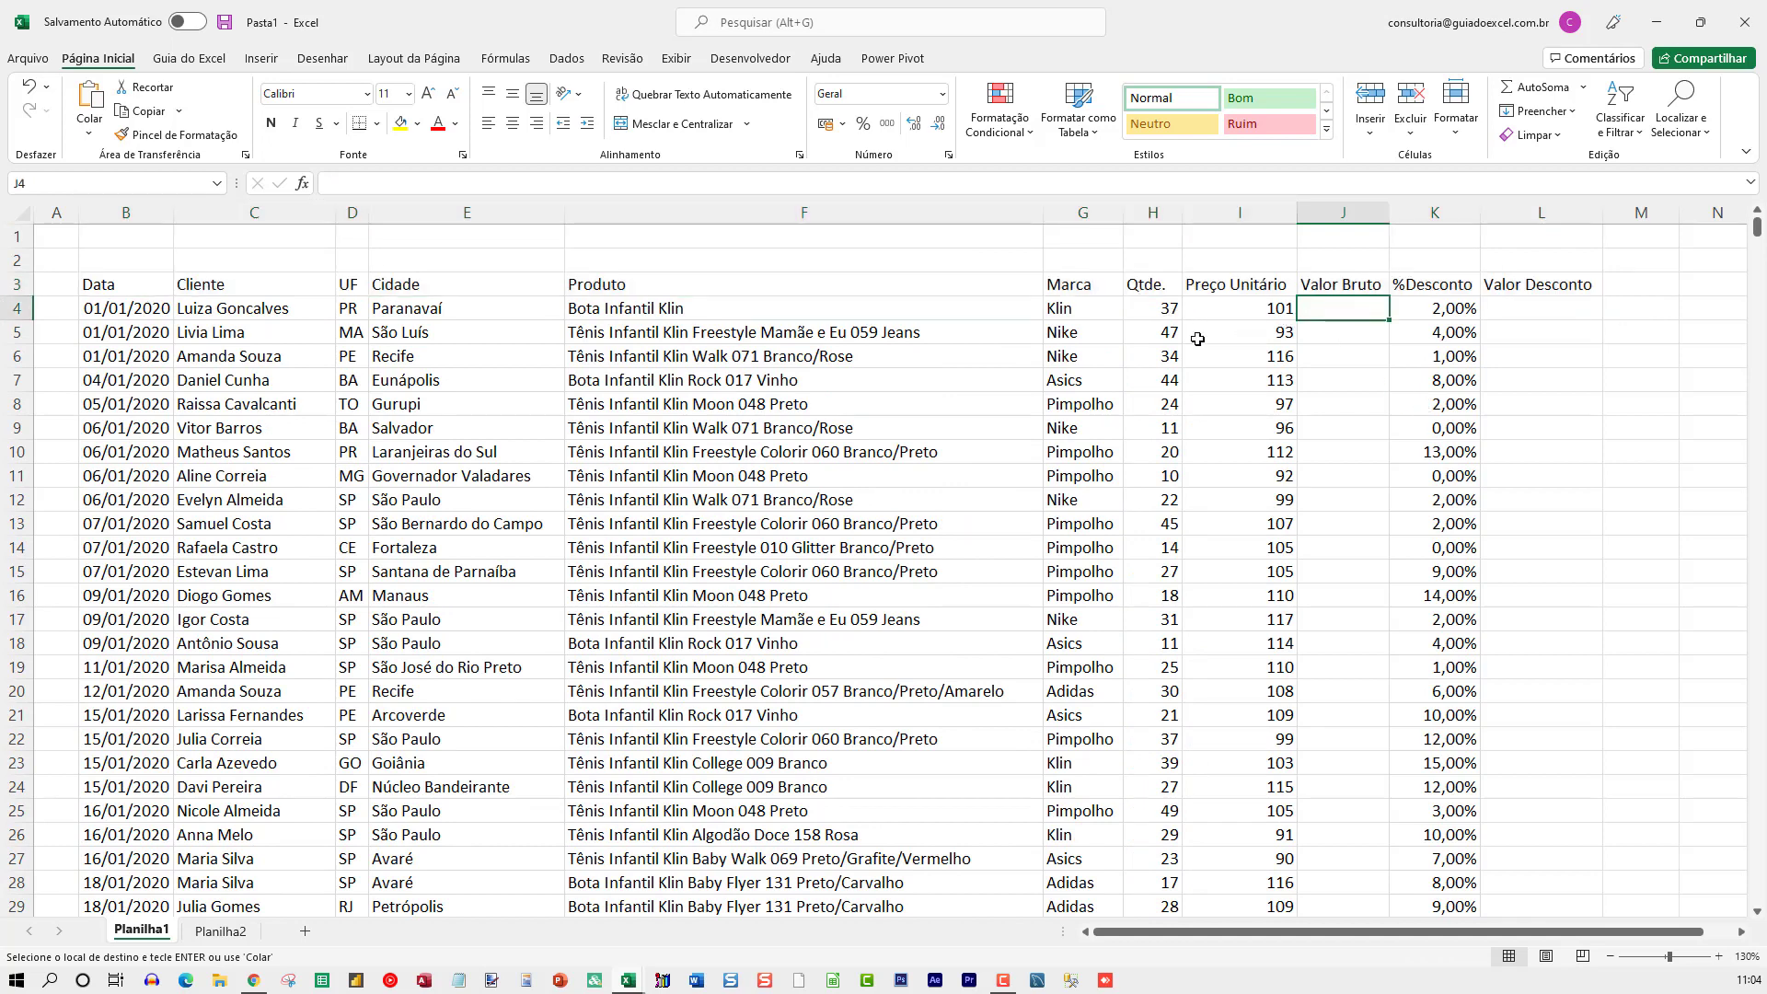
{"action": "left_click", "coordinate": [1156, 304]}
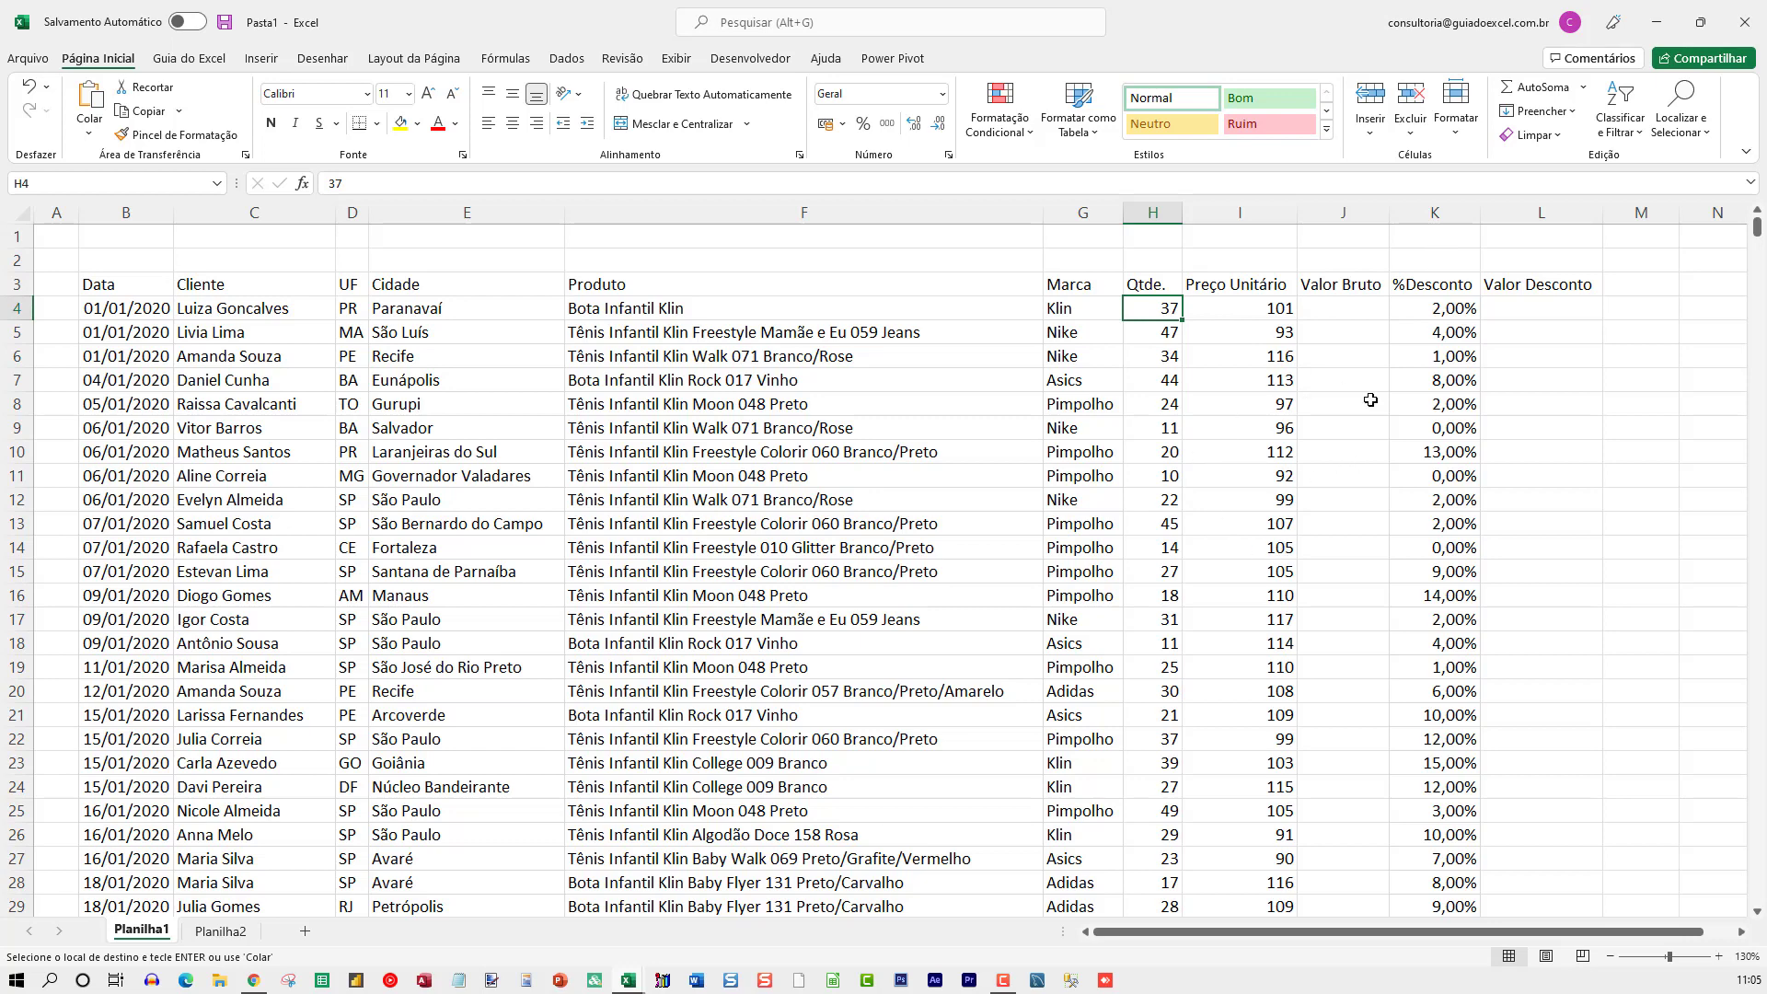
Check the quantity cells' format, then select the Qtde. column from H4 down to H1015.
{"action": "scroll", "coordinate": [1329, 484], "scroll_direction": "down", "scroll_amount": 4}
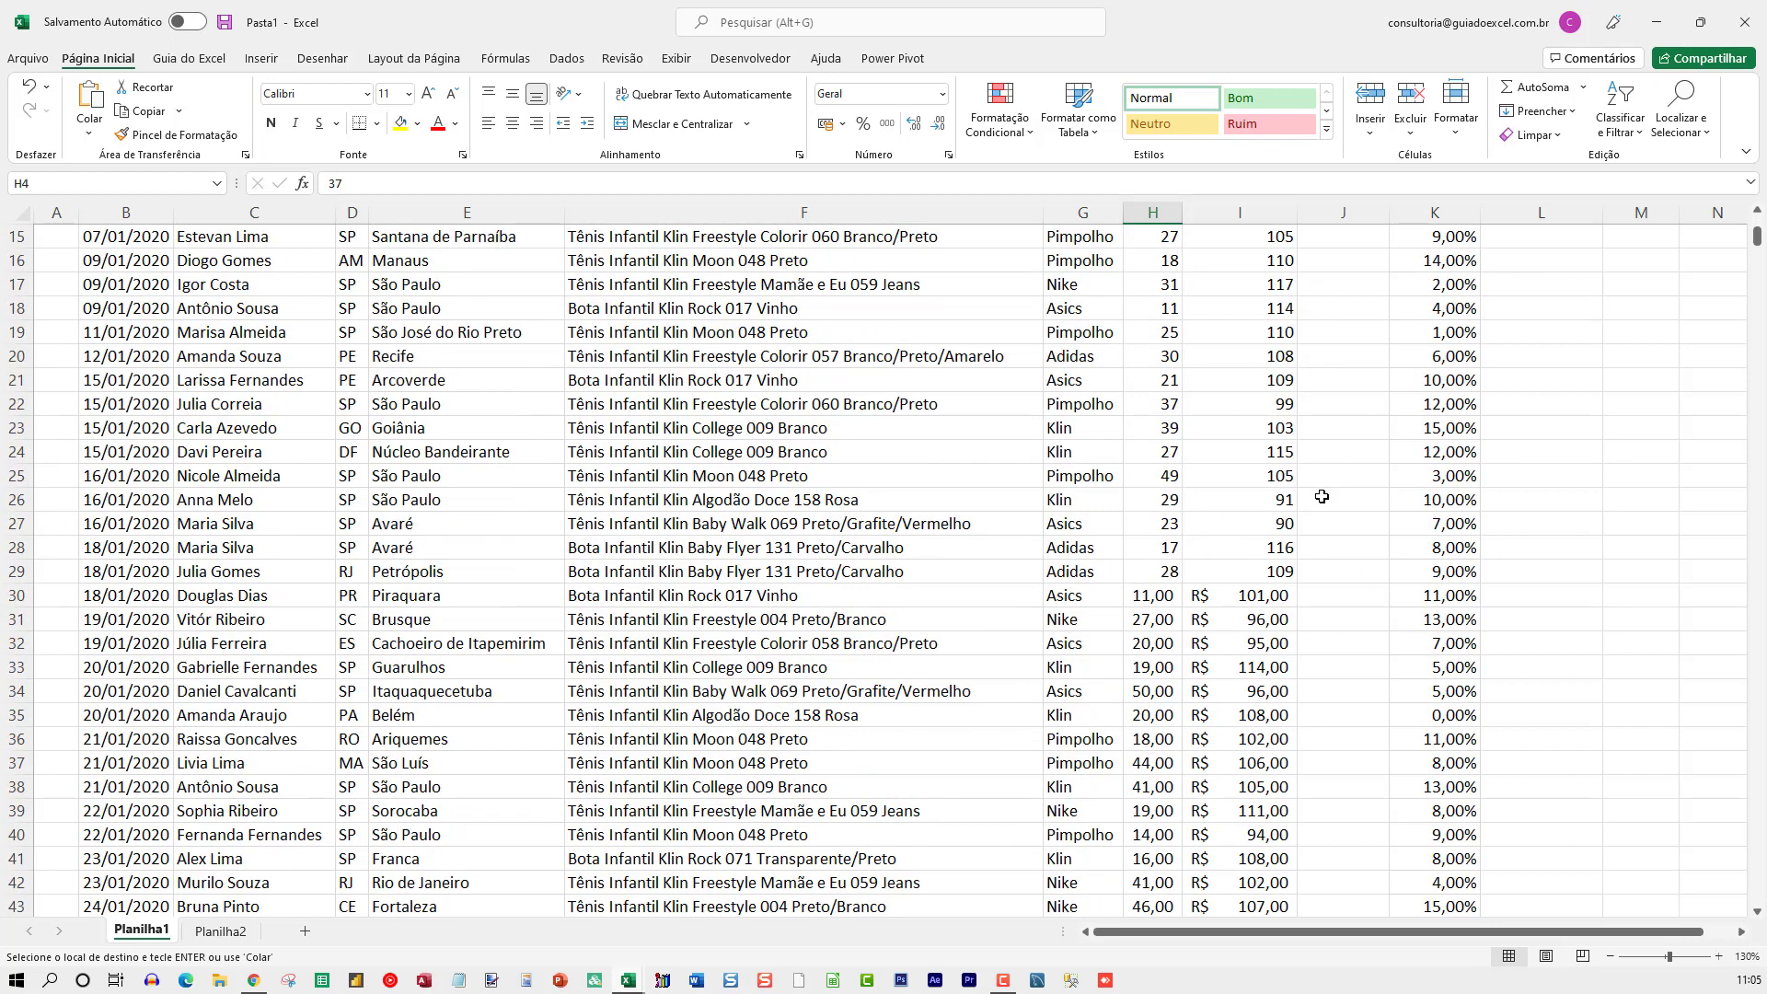
{"action": "scroll", "coordinate": [1289, 516], "scroll_direction": "down", "scroll_amount": 3}
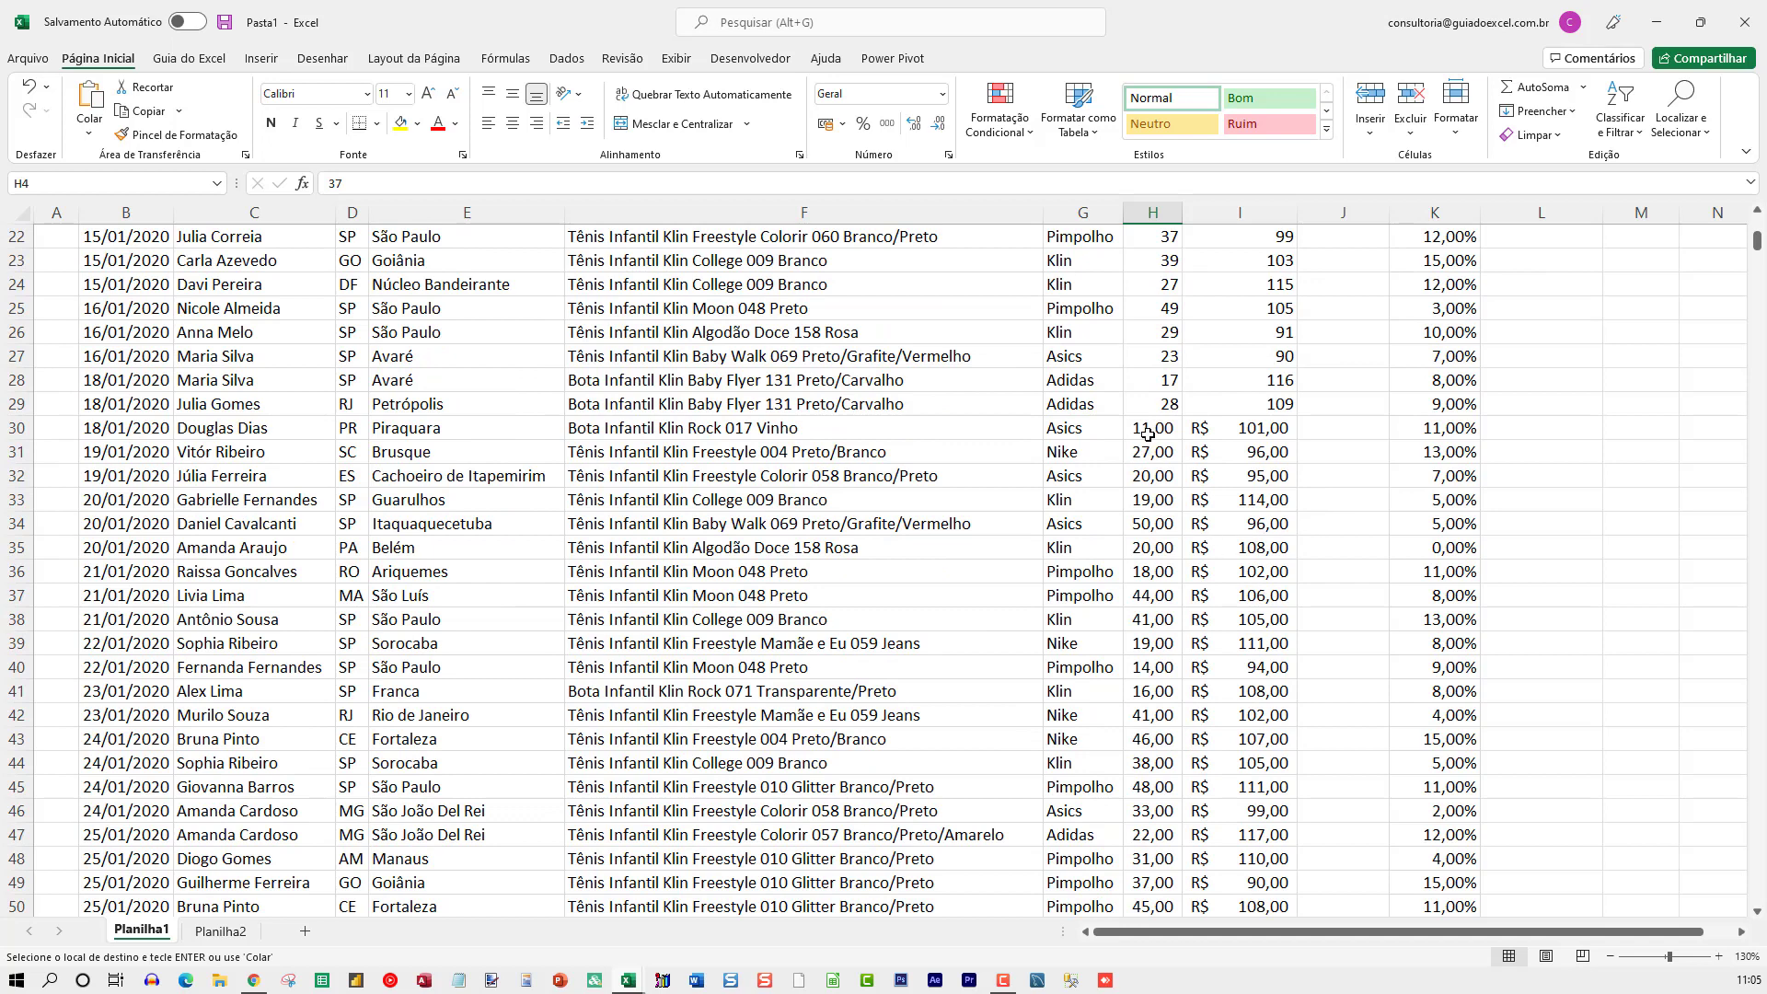
{"action": "left_click_drag", "start_coordinate": [1148, 433], "coordinate": [1152, 831]}
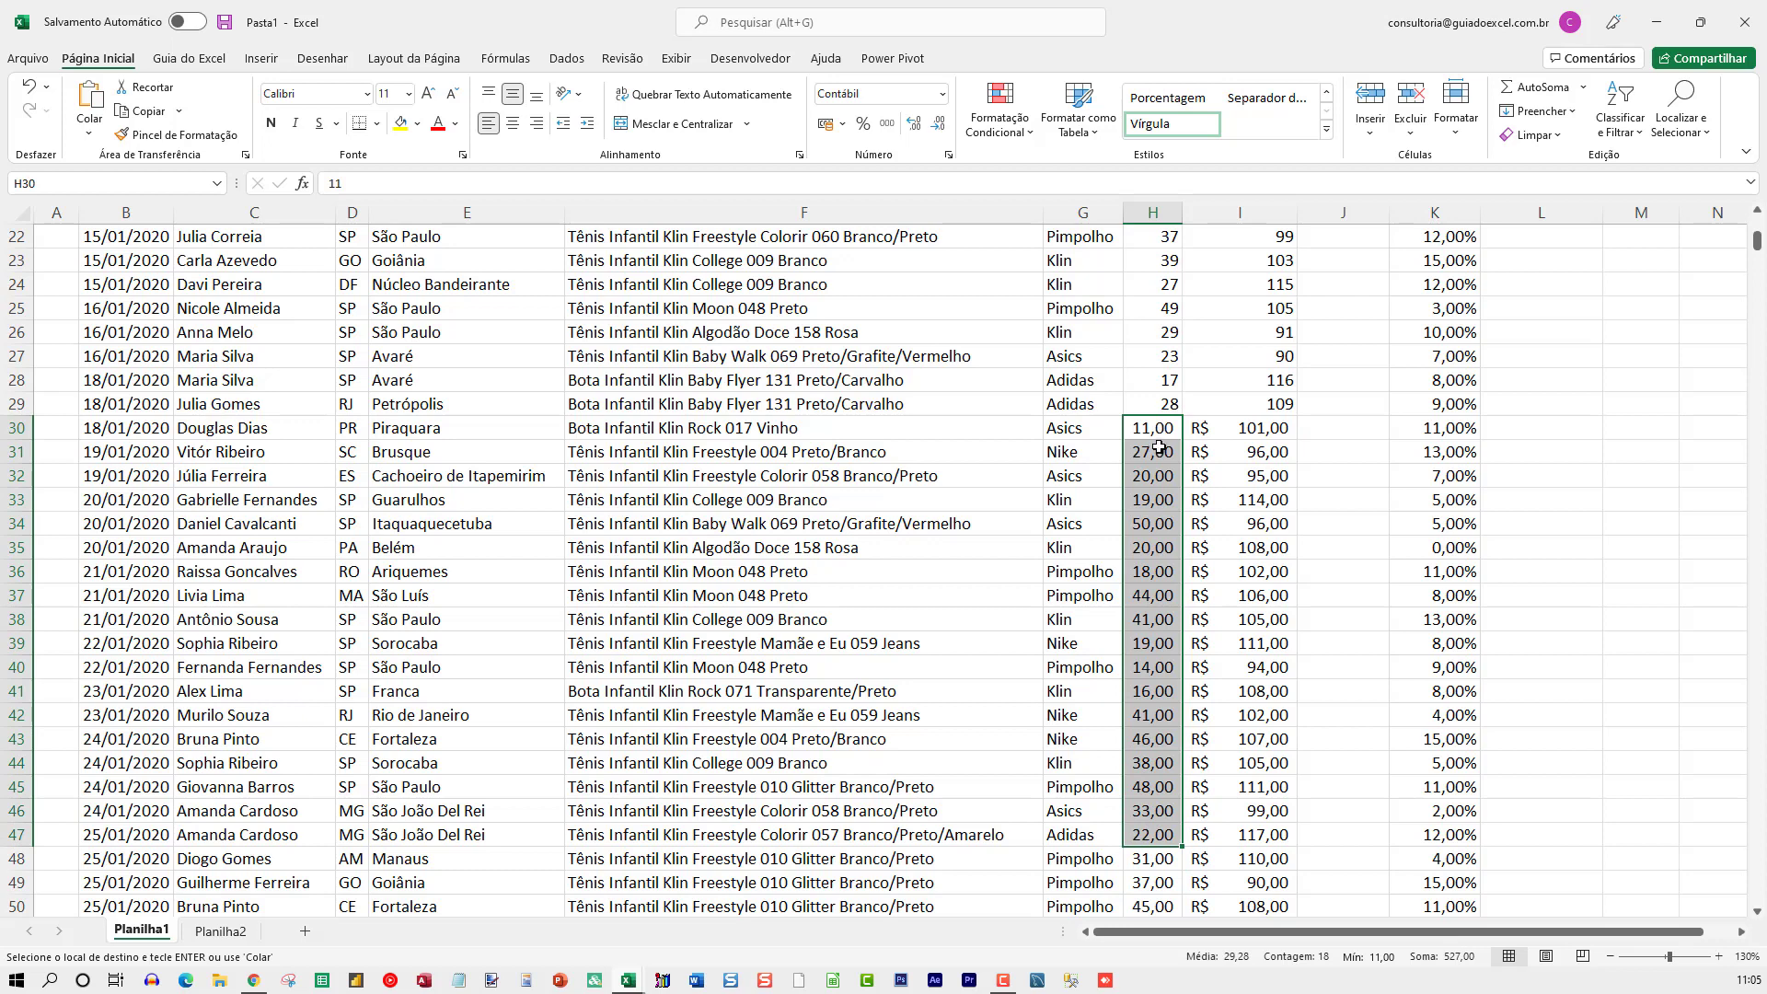
{"action": "scroll", "coordinate": [1155, 449], "scroll_direction": "up", "scroll_amount": 7}
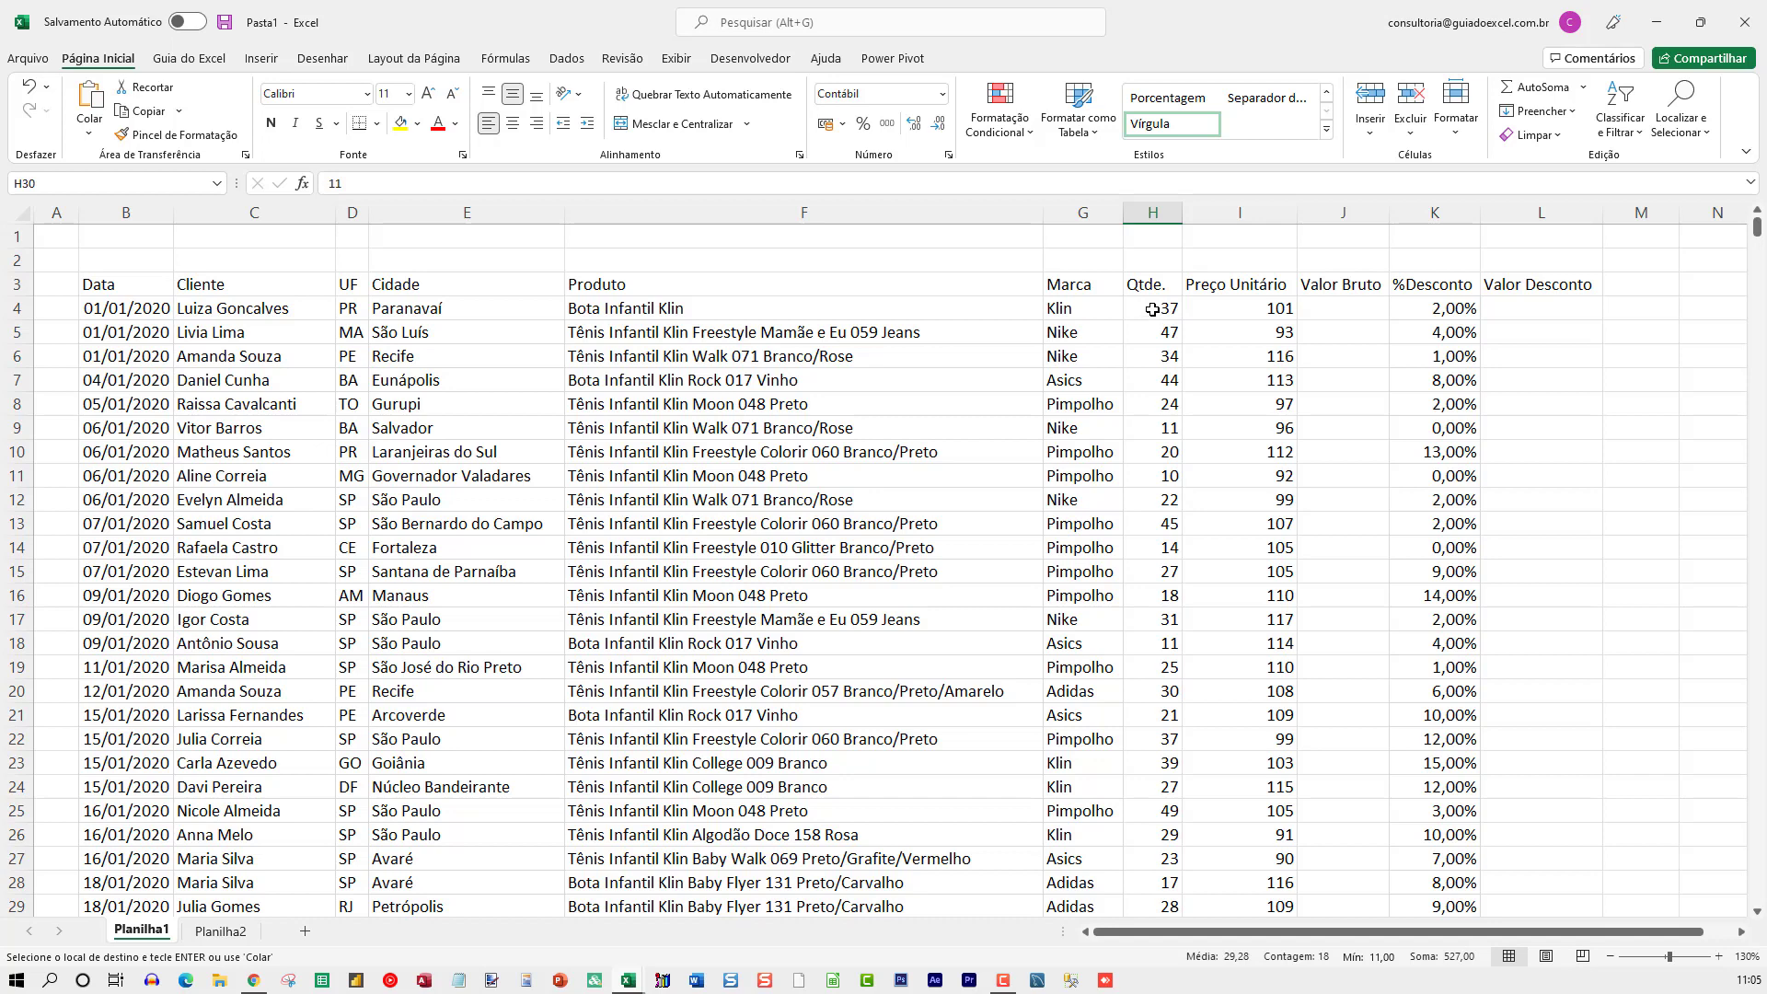
{"action": "left_click", "coordinate": [1153, 309]}
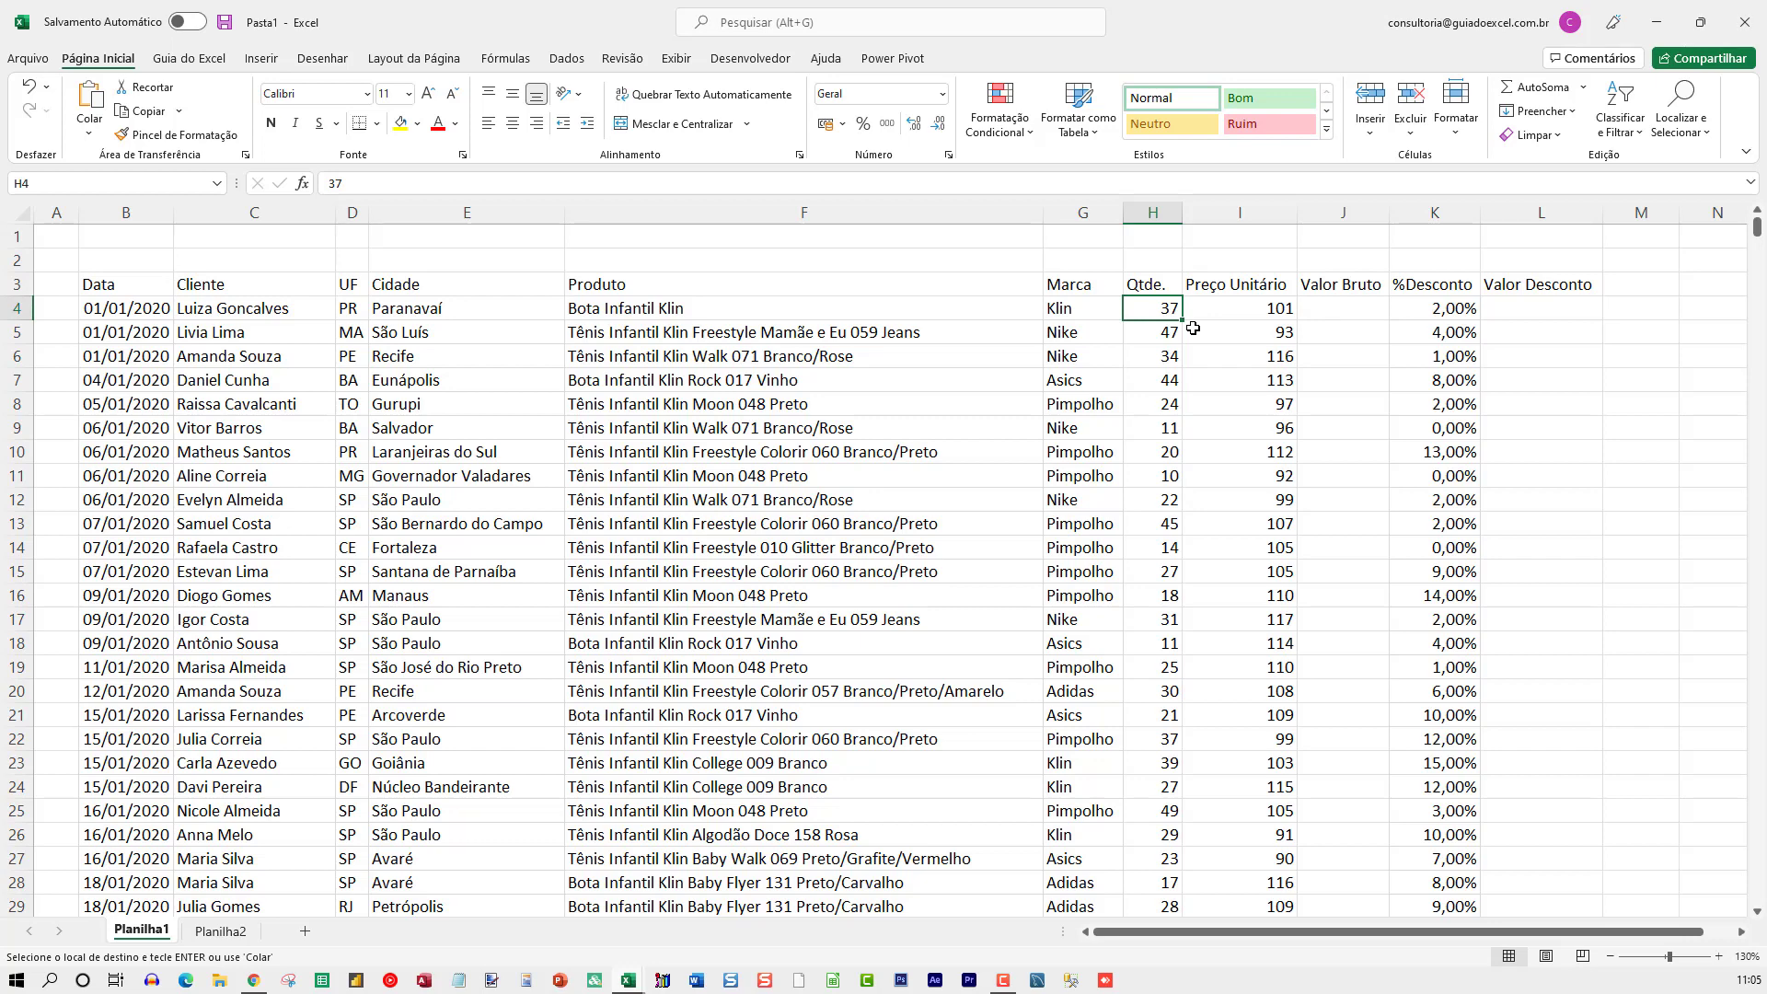
{"action": "key", "text": "ctrl+shift+Down"}
{"action": "key", "text": "ctrl+v"}
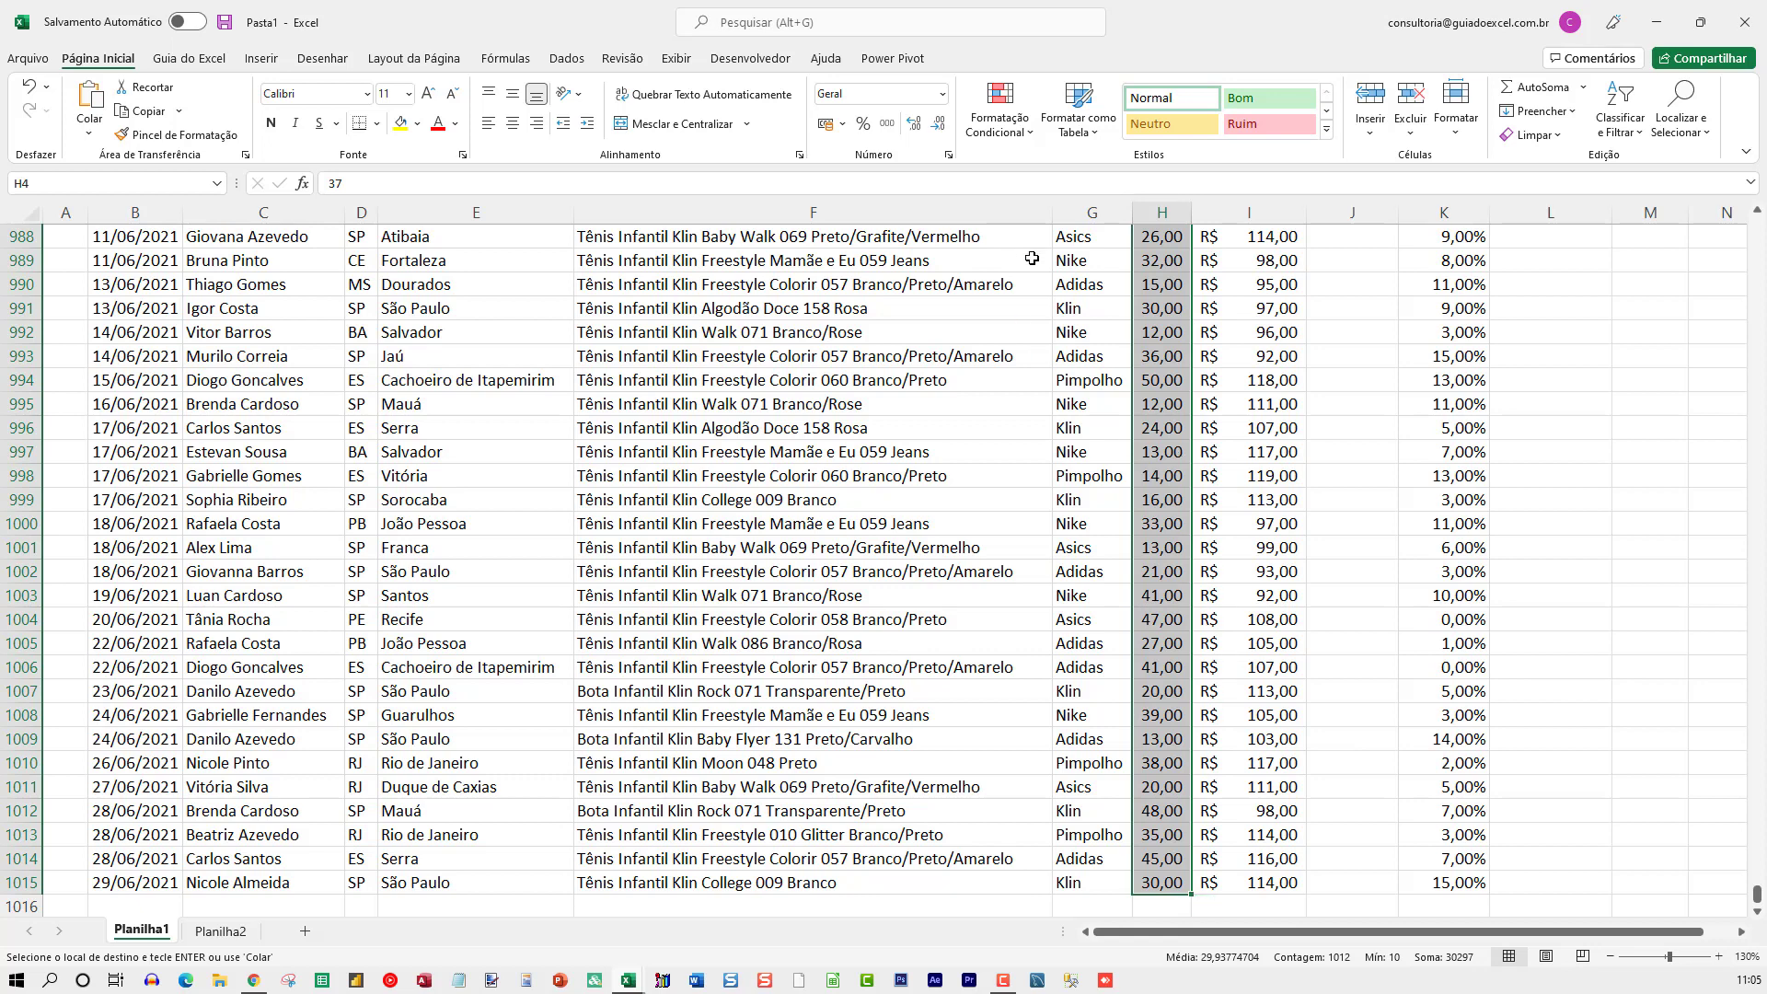
Format H4:H1015 as Número with 0 decimal places through Format Cells.
{"action": "left_click", "coordinate": [948, 155]}
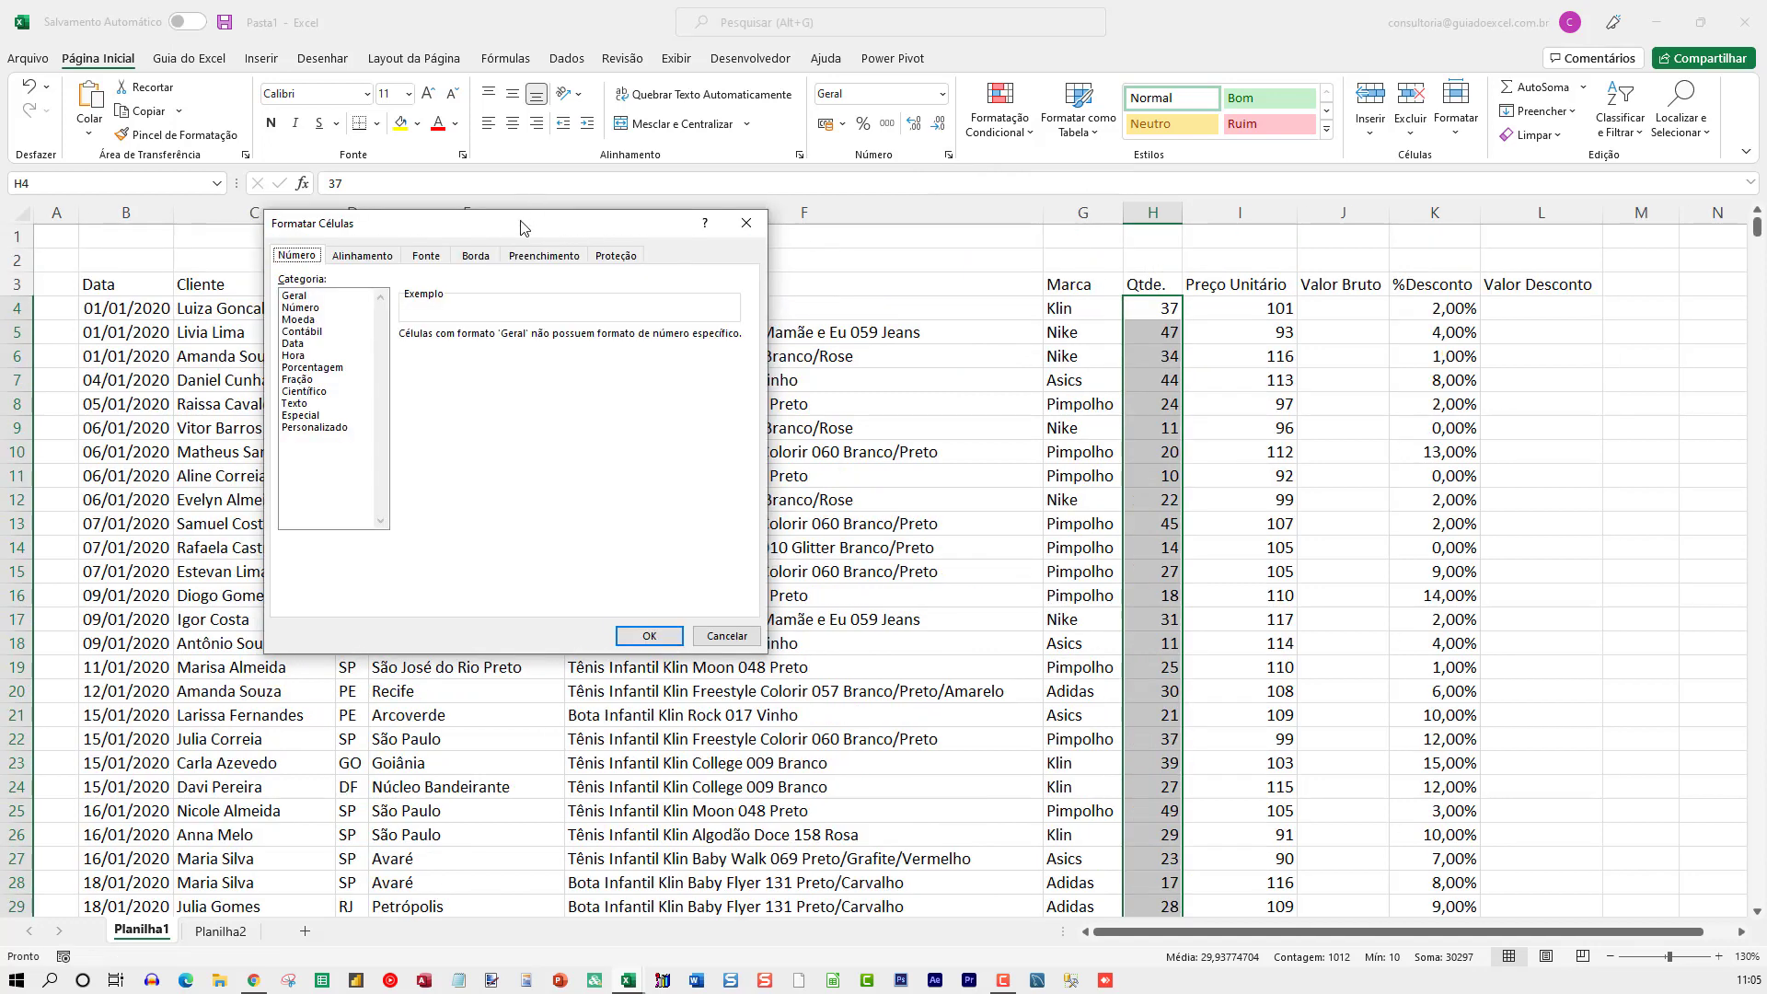
{"action": "left_click_drag", "start_coordinate": [522, 227], "coordinate": [757, 295]}
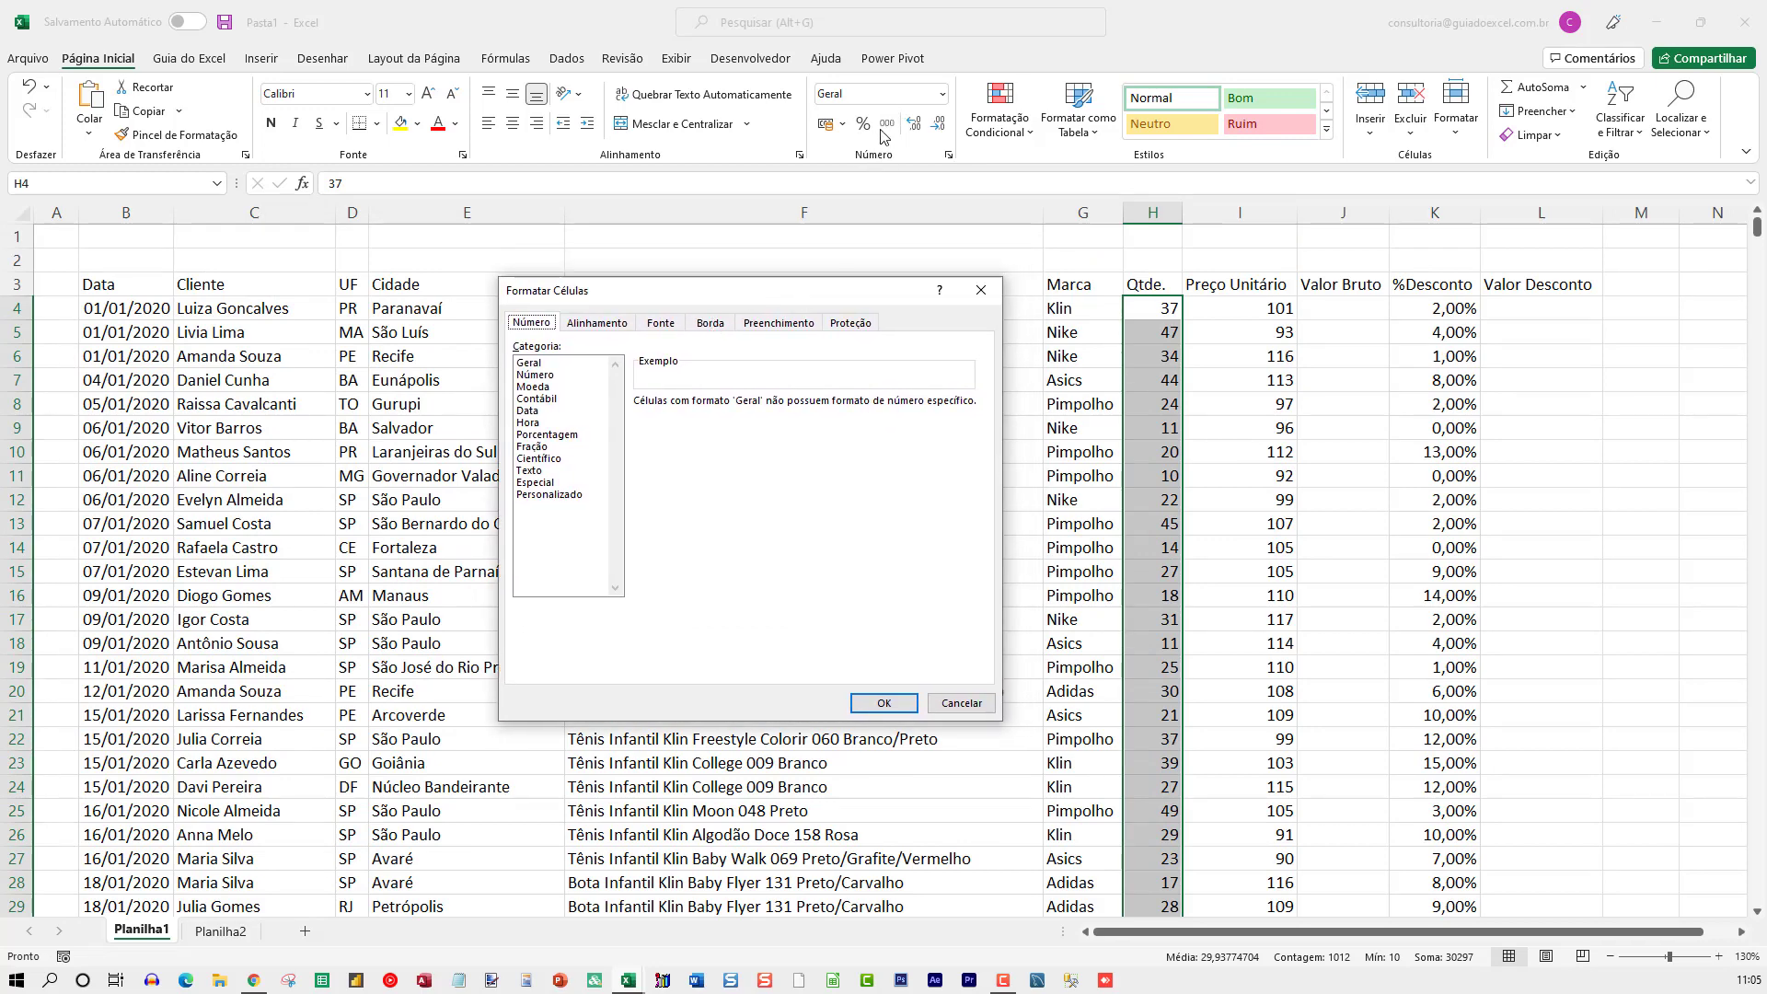
{"action": "left_click", "coordinate": [534, 375]}
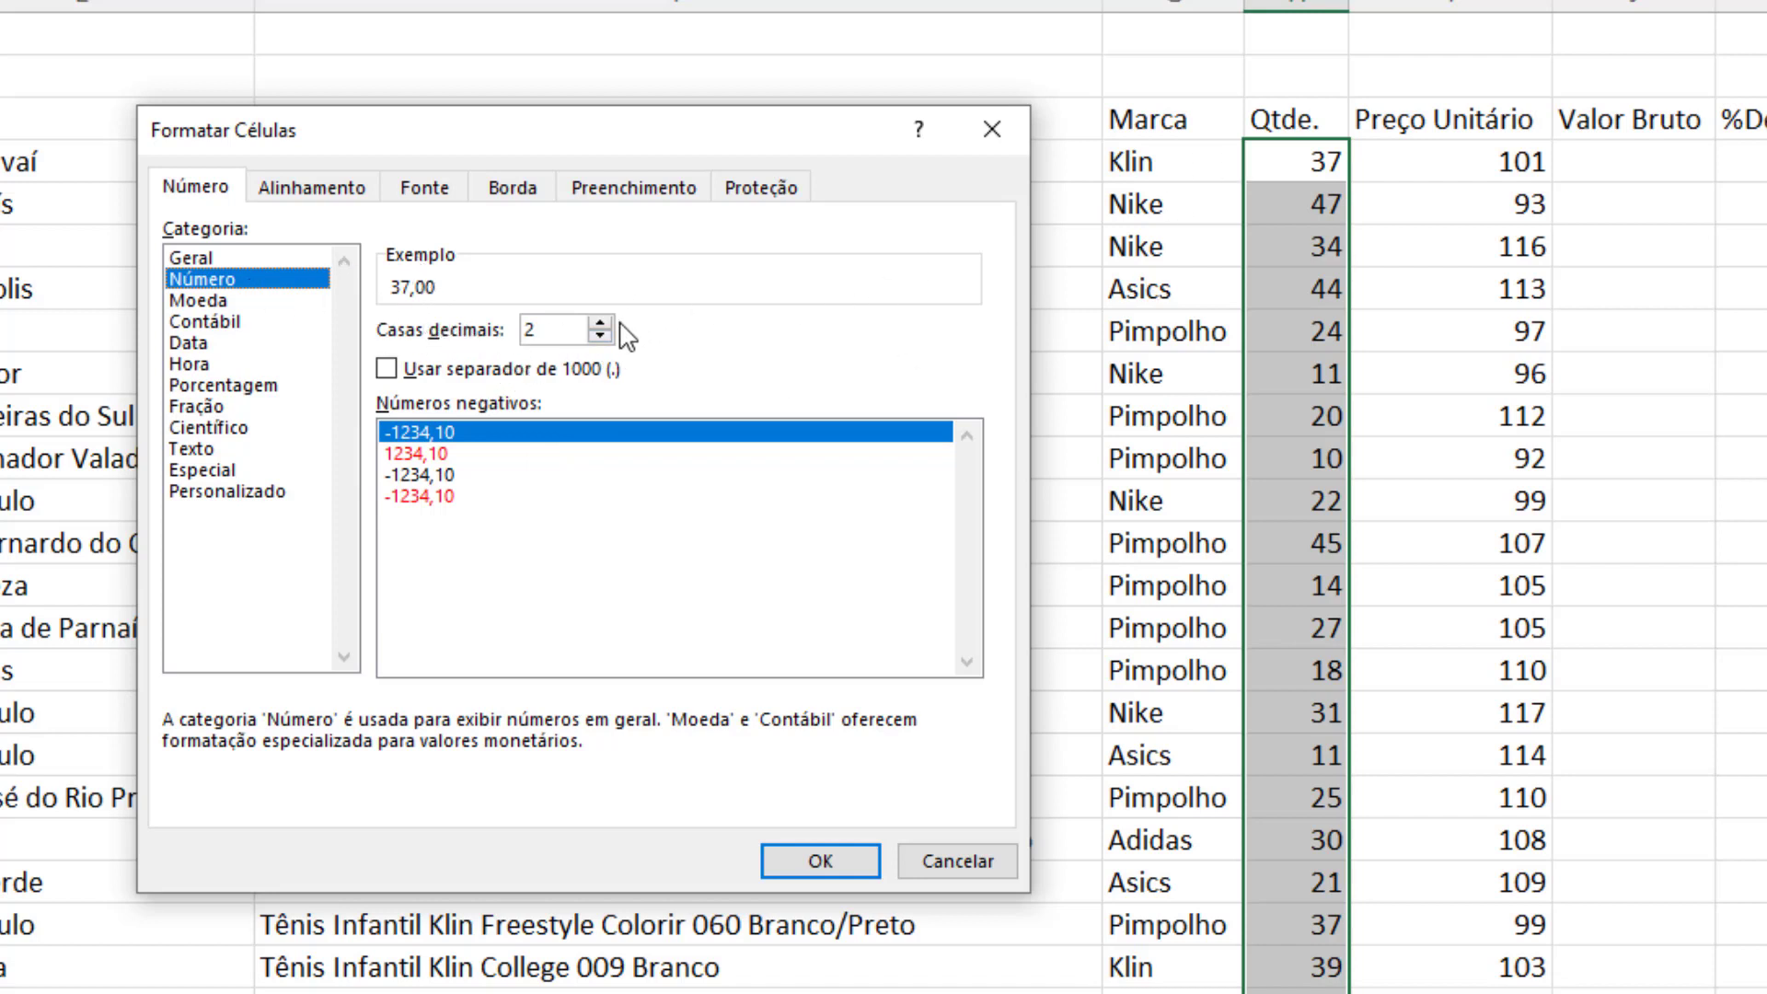
{"action": "left_click", "coordinate": [600, 336]}
{"action": "left_click", "coordinate": [600, 336]}
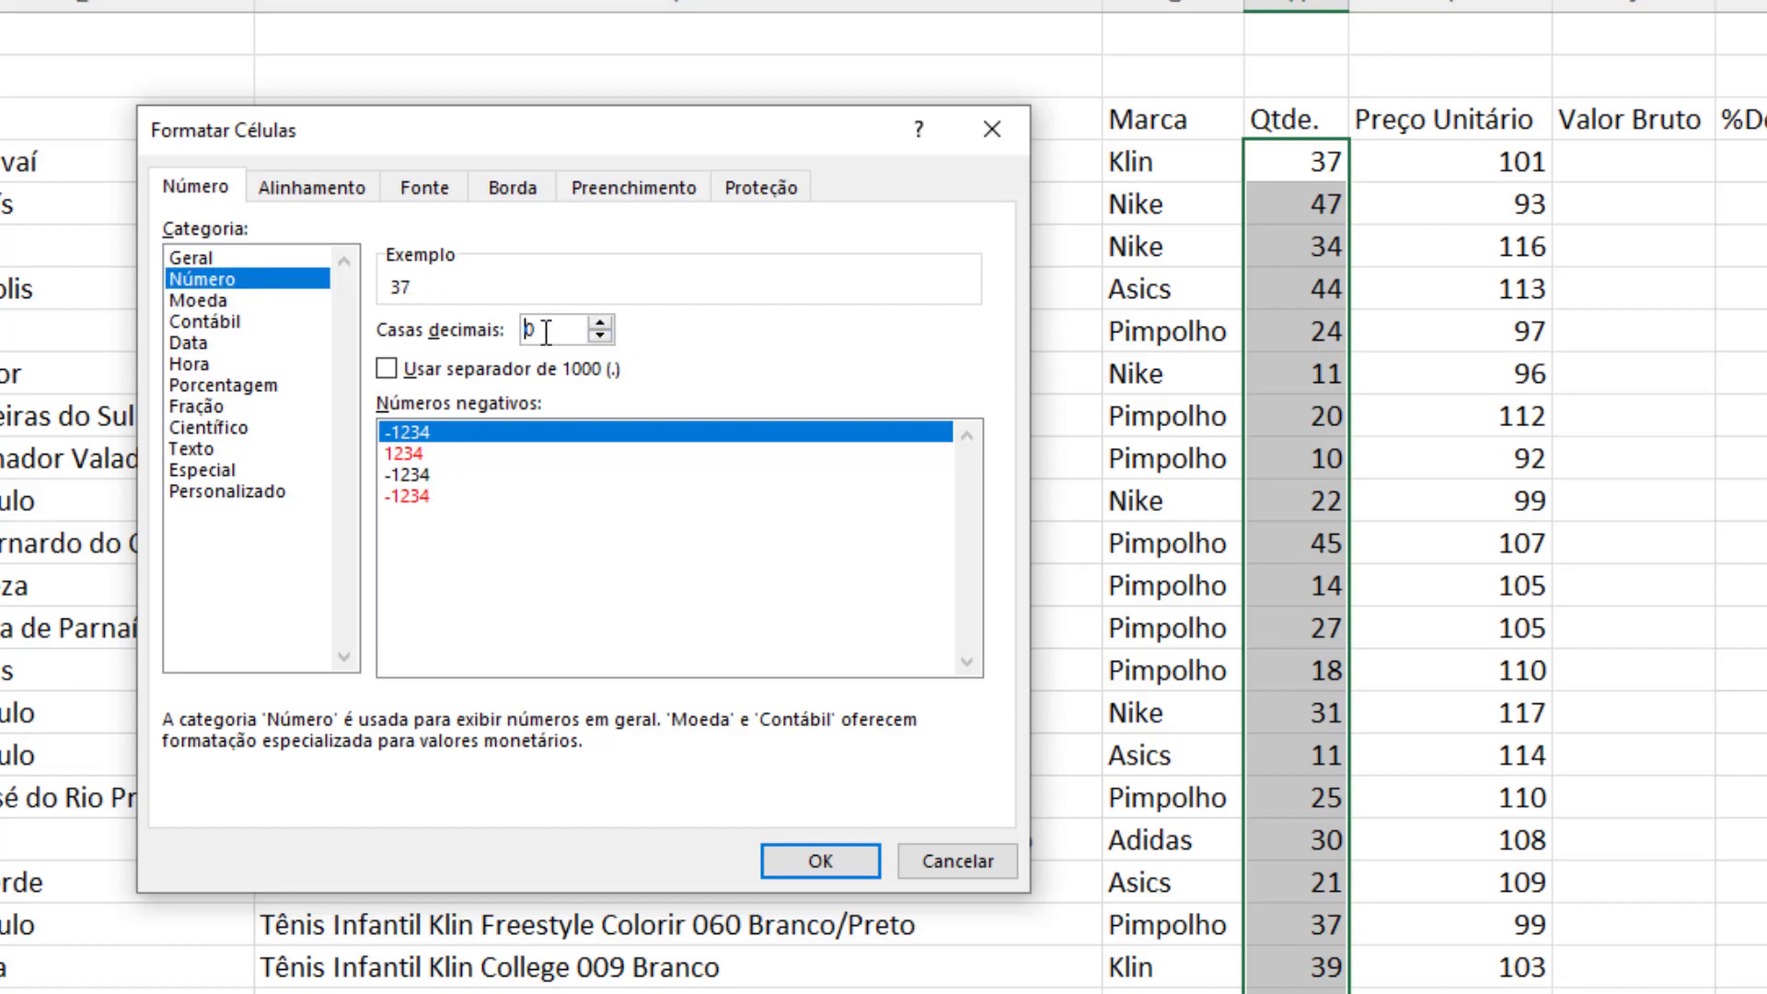
{"action": "left_click", "coordinate": [777, 865]}
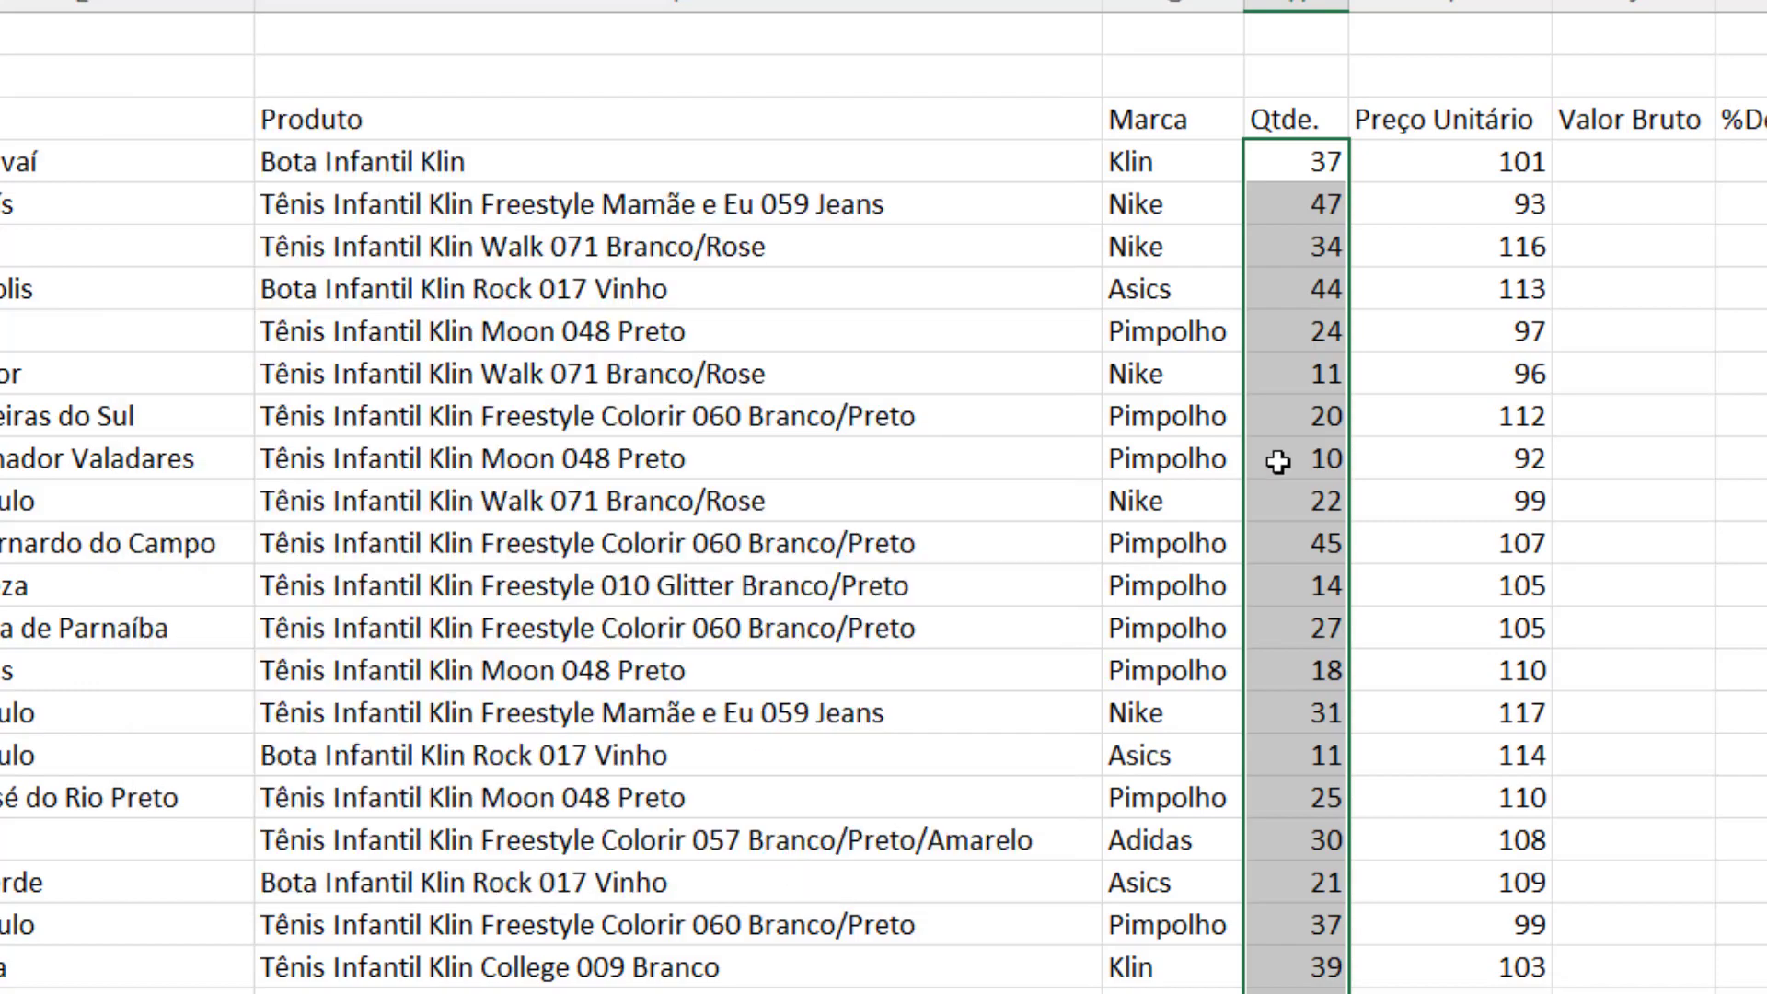
{"action": "left_click", "coordinate": [1274, 457]}
{"action": "scroll", "coordinate": [1223, 771], "scroll_direction": "down", "scroll_amount": 9}
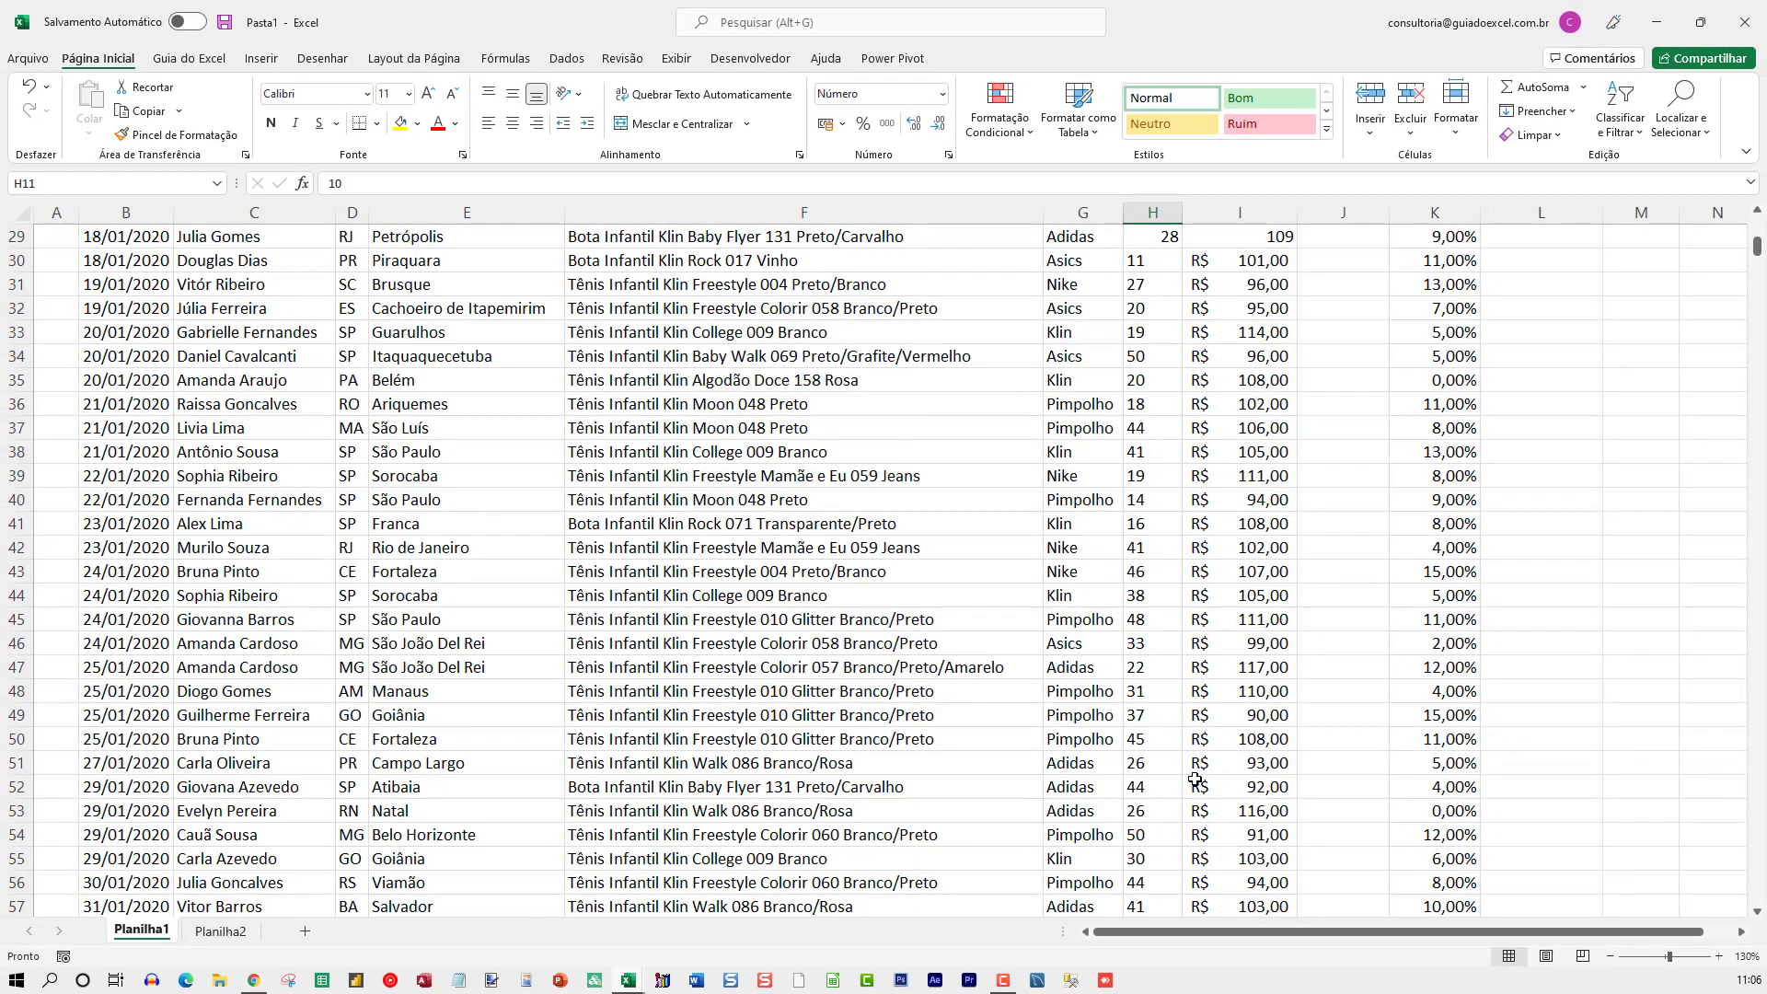
Select the quantities H4:H1015 and centre them in their cells.
{"action": "scroll", "coordinate": [1194, 780], "scroll_direction": "down", "scroll_amount": 5}
{"action": "scroll", "coordinate": [1188, 780], "scroll_direction": "down", "scroll_amount": 5}
{"action": "scroll", "coordinate": [1178, 780], "scroll_direction": "down", "scroll_amount": 2}
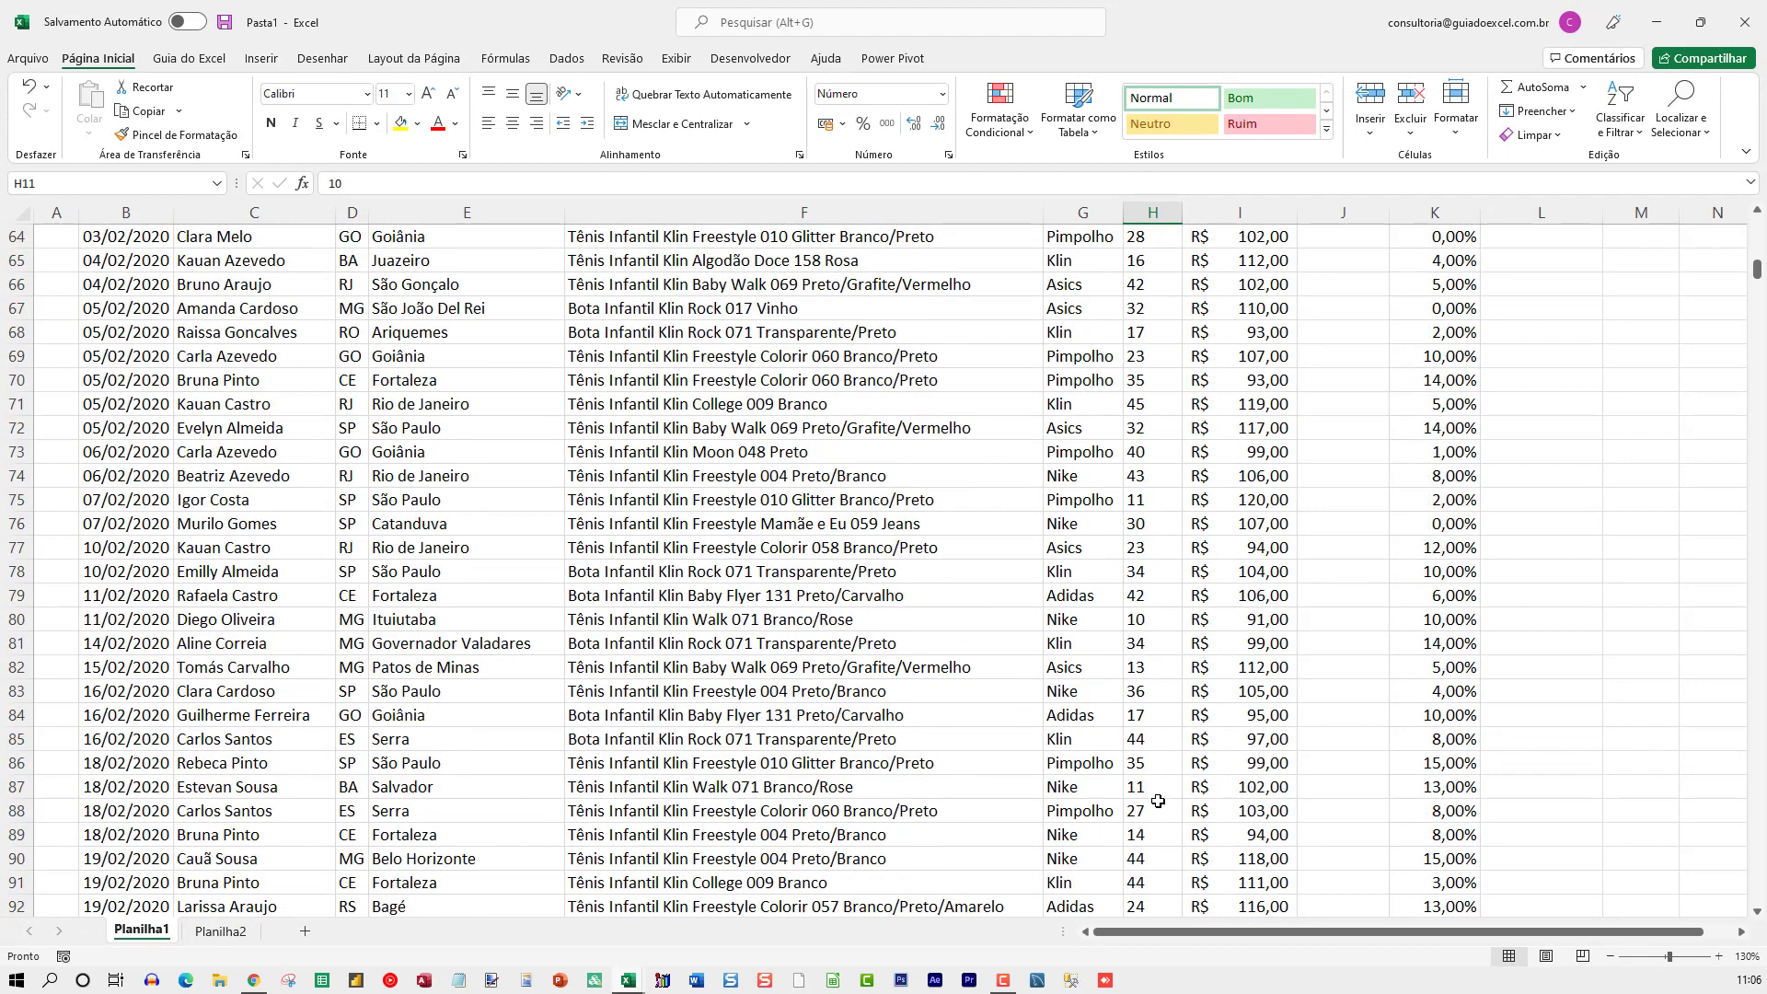
{"action": "scroll", "coordinate": [1164, 779], "scroll_direction": "up", "scroll_amount": 9}
{"action": "scroll", "coordinate": [1163, 779], "scroll_direction": "up", "scroll_amount": 5}
{"action": "scroll", "coordinate": [1160, 736], "scroll_direction": "up", "scroll_amount": 2}
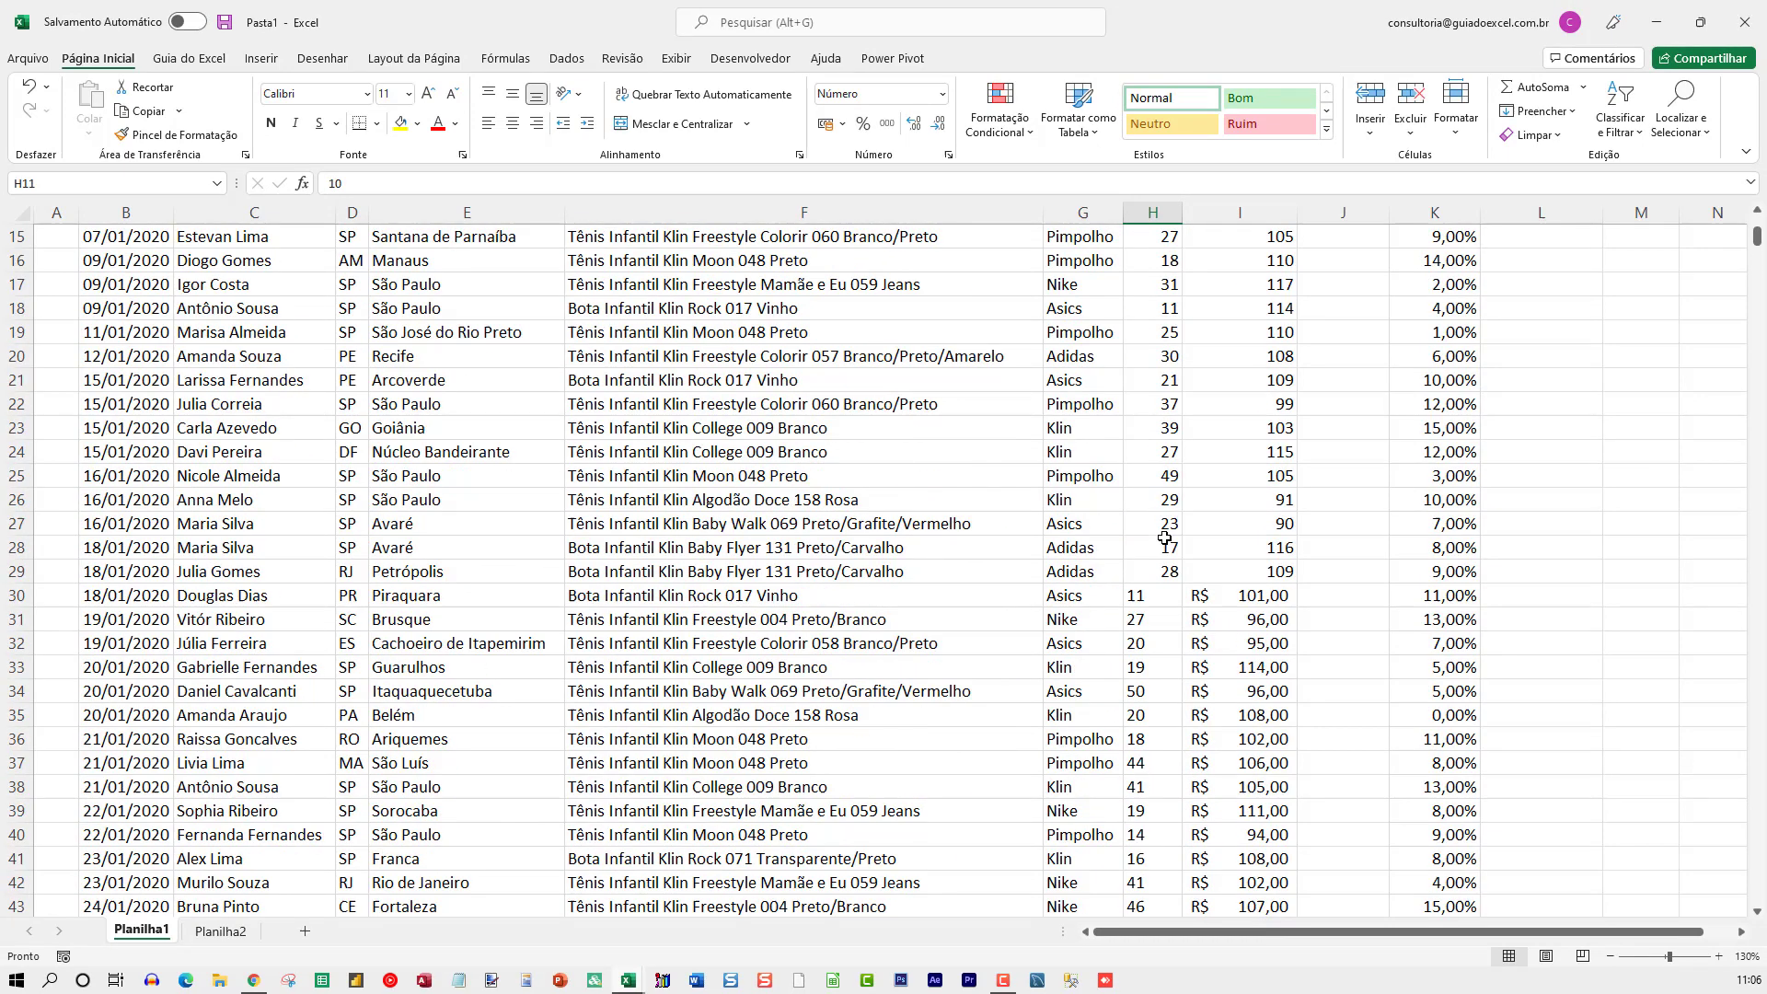
{"action": "left_click", "coordinate": [1153, 601]}
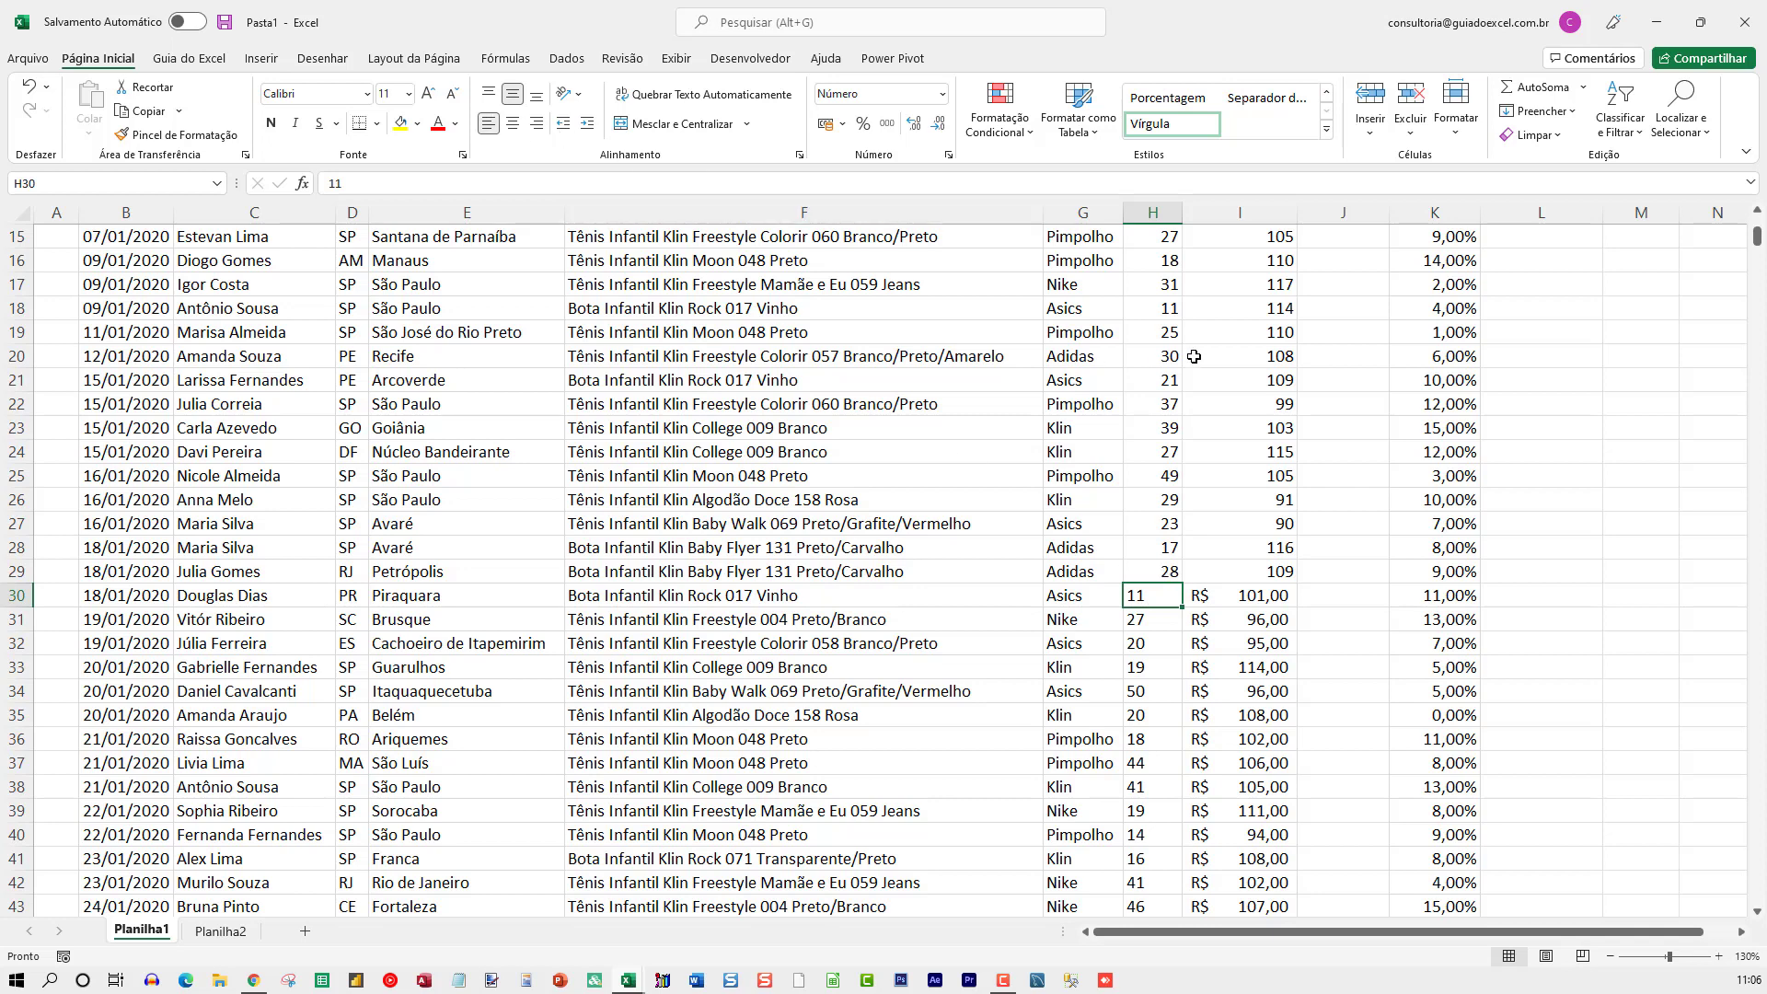
{"action": "scroll", "coordinate": [1194, 393], "scroll_direction": "up", "scroll_amount": 5}
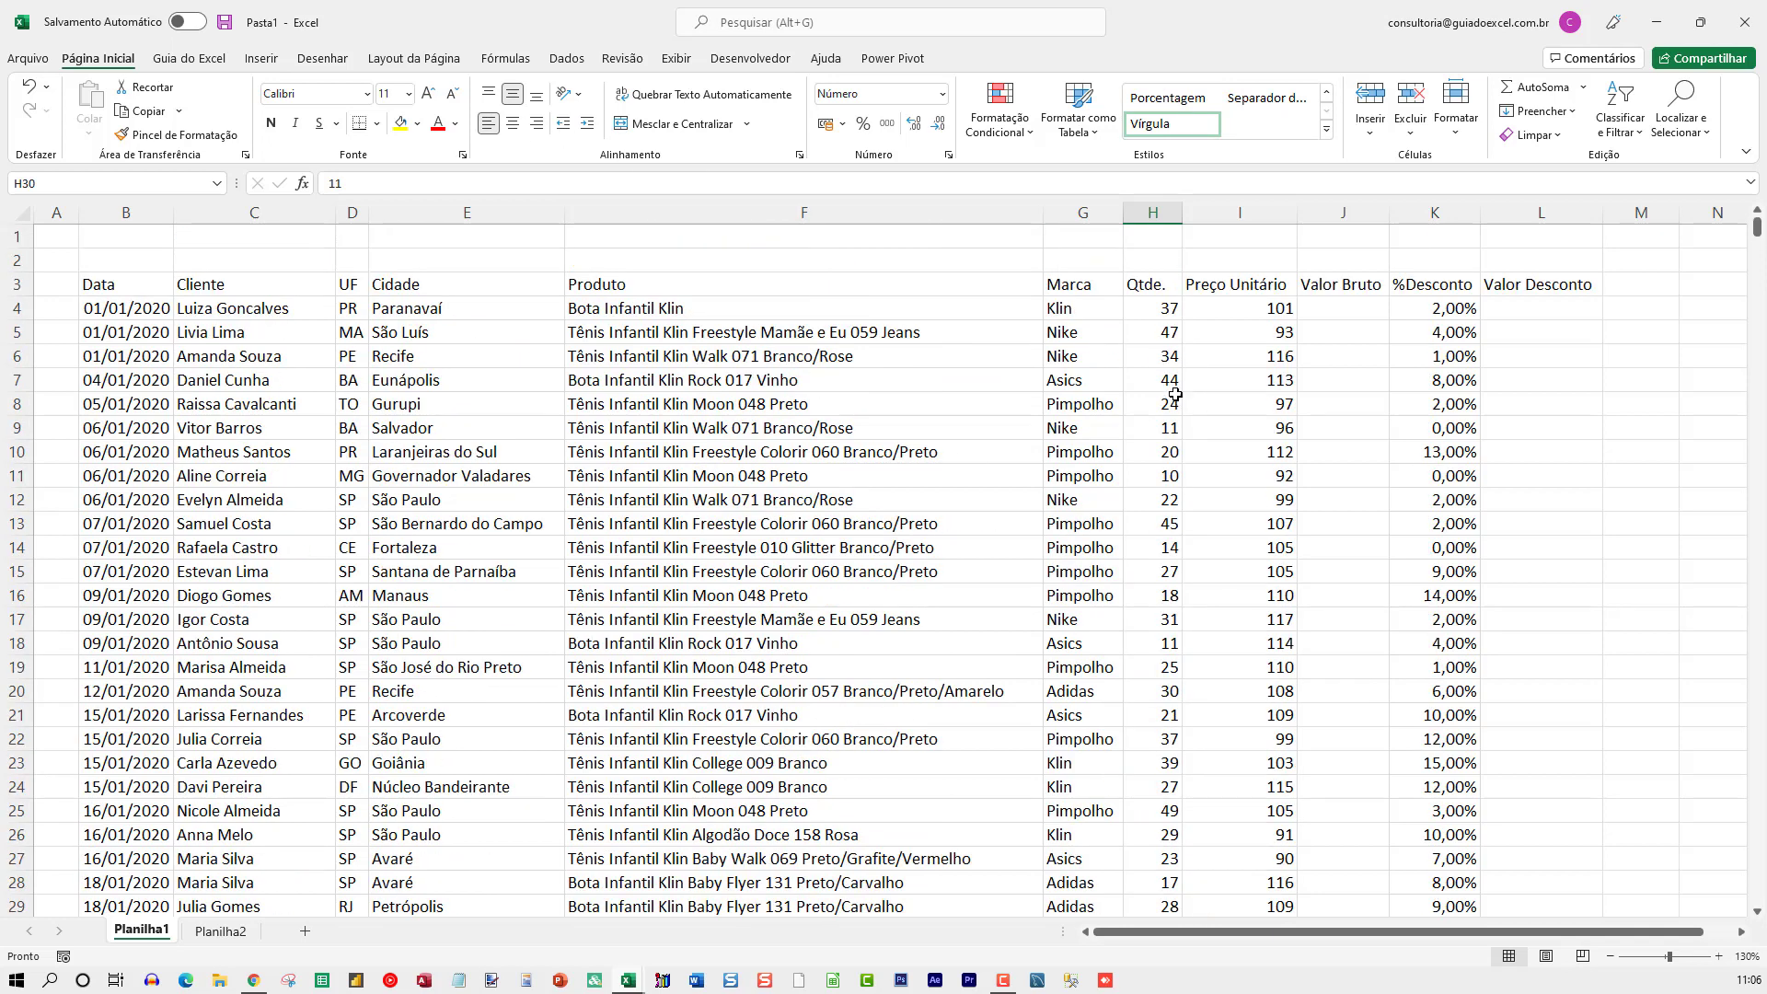
{"action": "left_click", "coordinate": [1157, 305]}
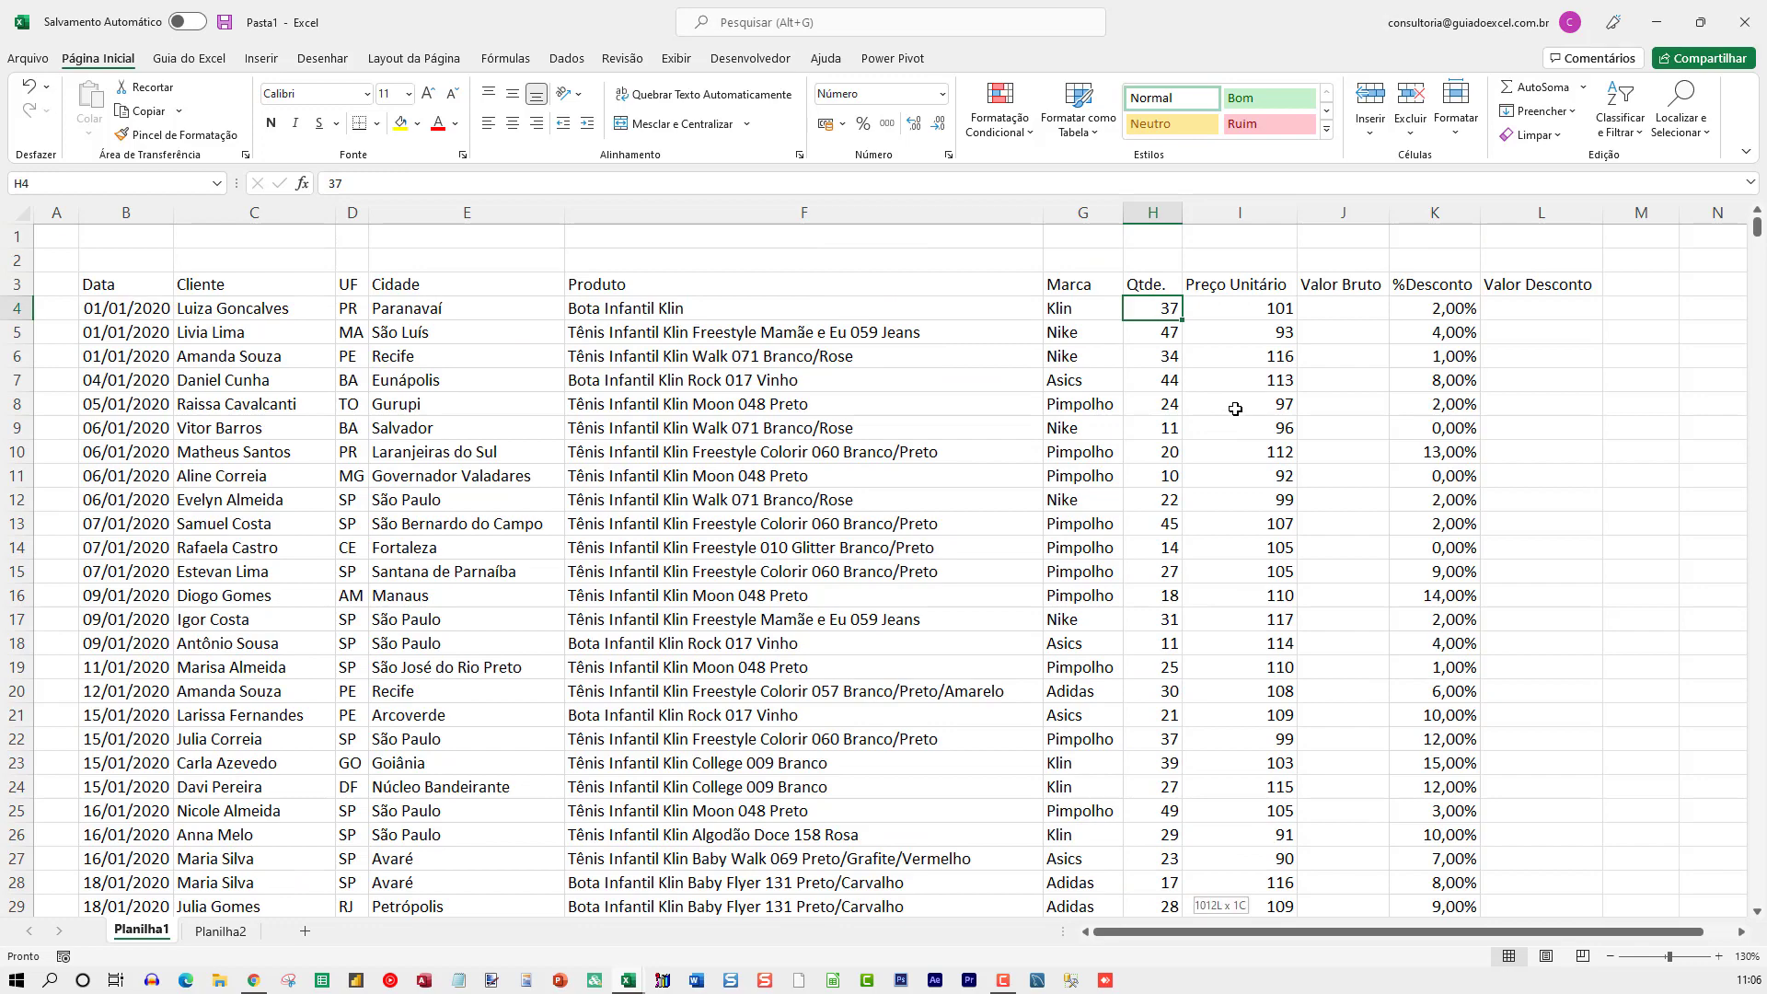
{"action": "key", "text": "ctrl+shift+Down"}
{"action": "scroll", "coordinate": [1233, 404], "scroll_direction": "up", "scroll_amount": 15}
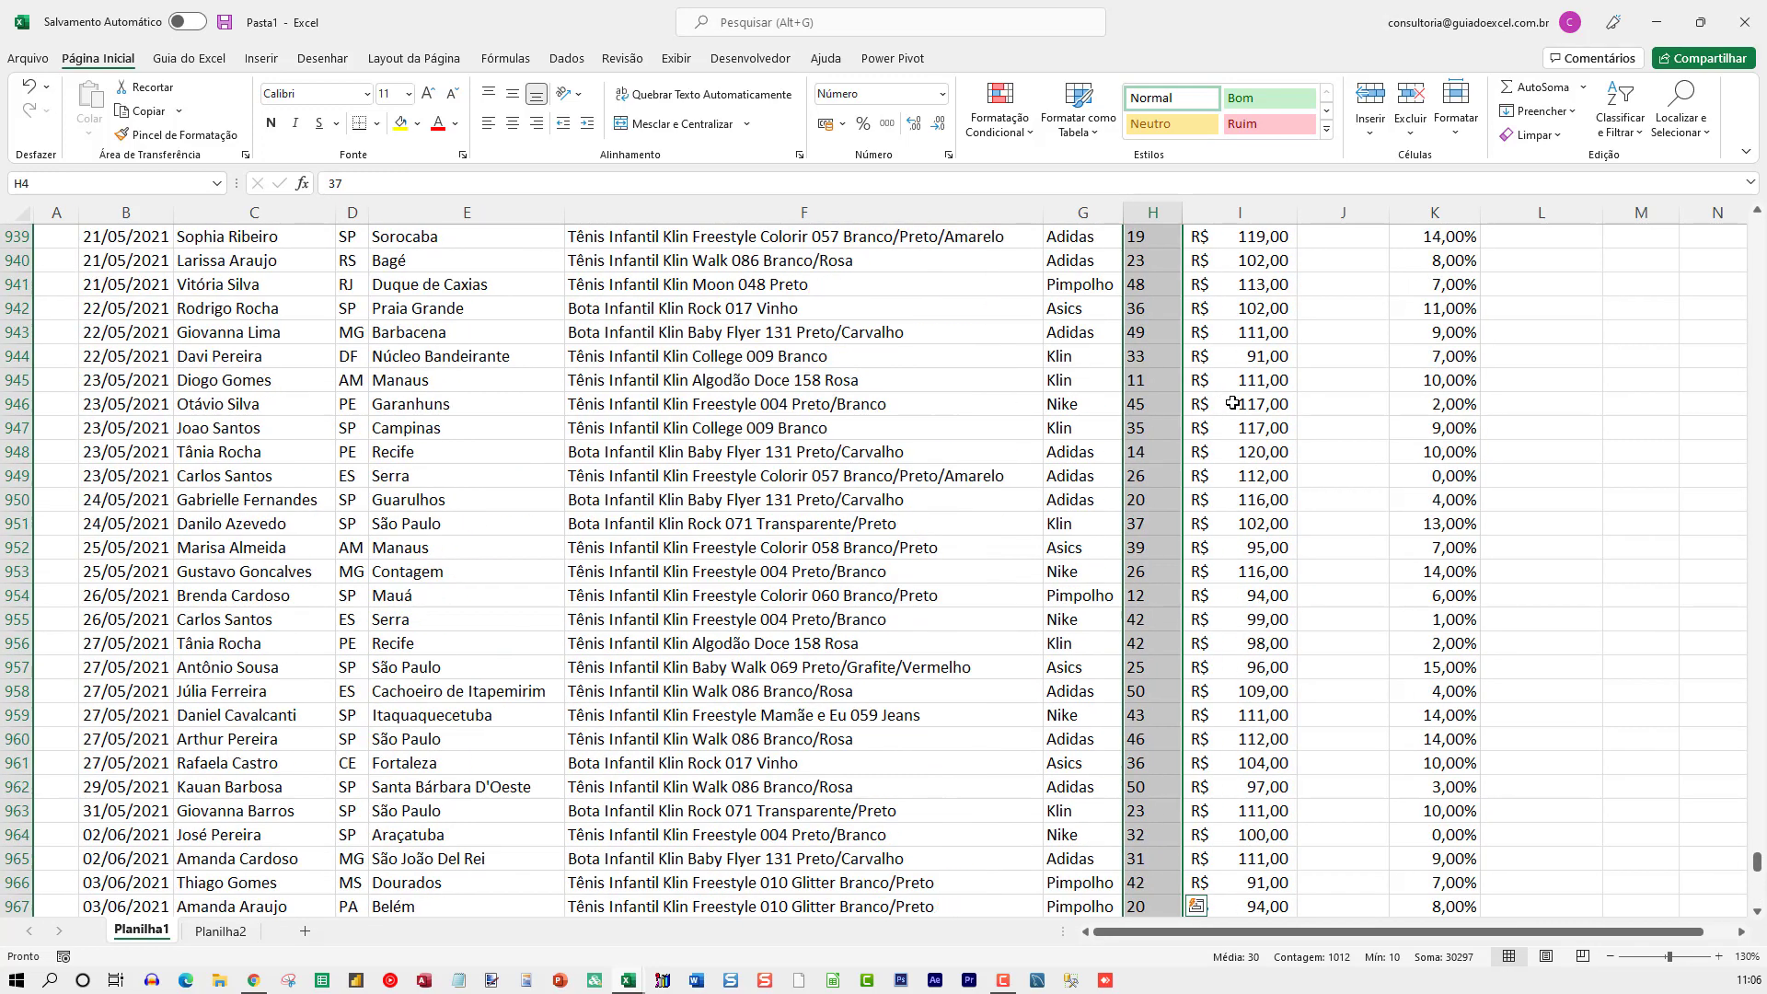
{"action": "scroll", "coordinate": [1233, 403], "scroll_direction": "up", "scroll_amount": 15}
{"action": "scroll", "coordinate": [1233, 407], "scroll_direction": "down", "scroll_amount": 5}
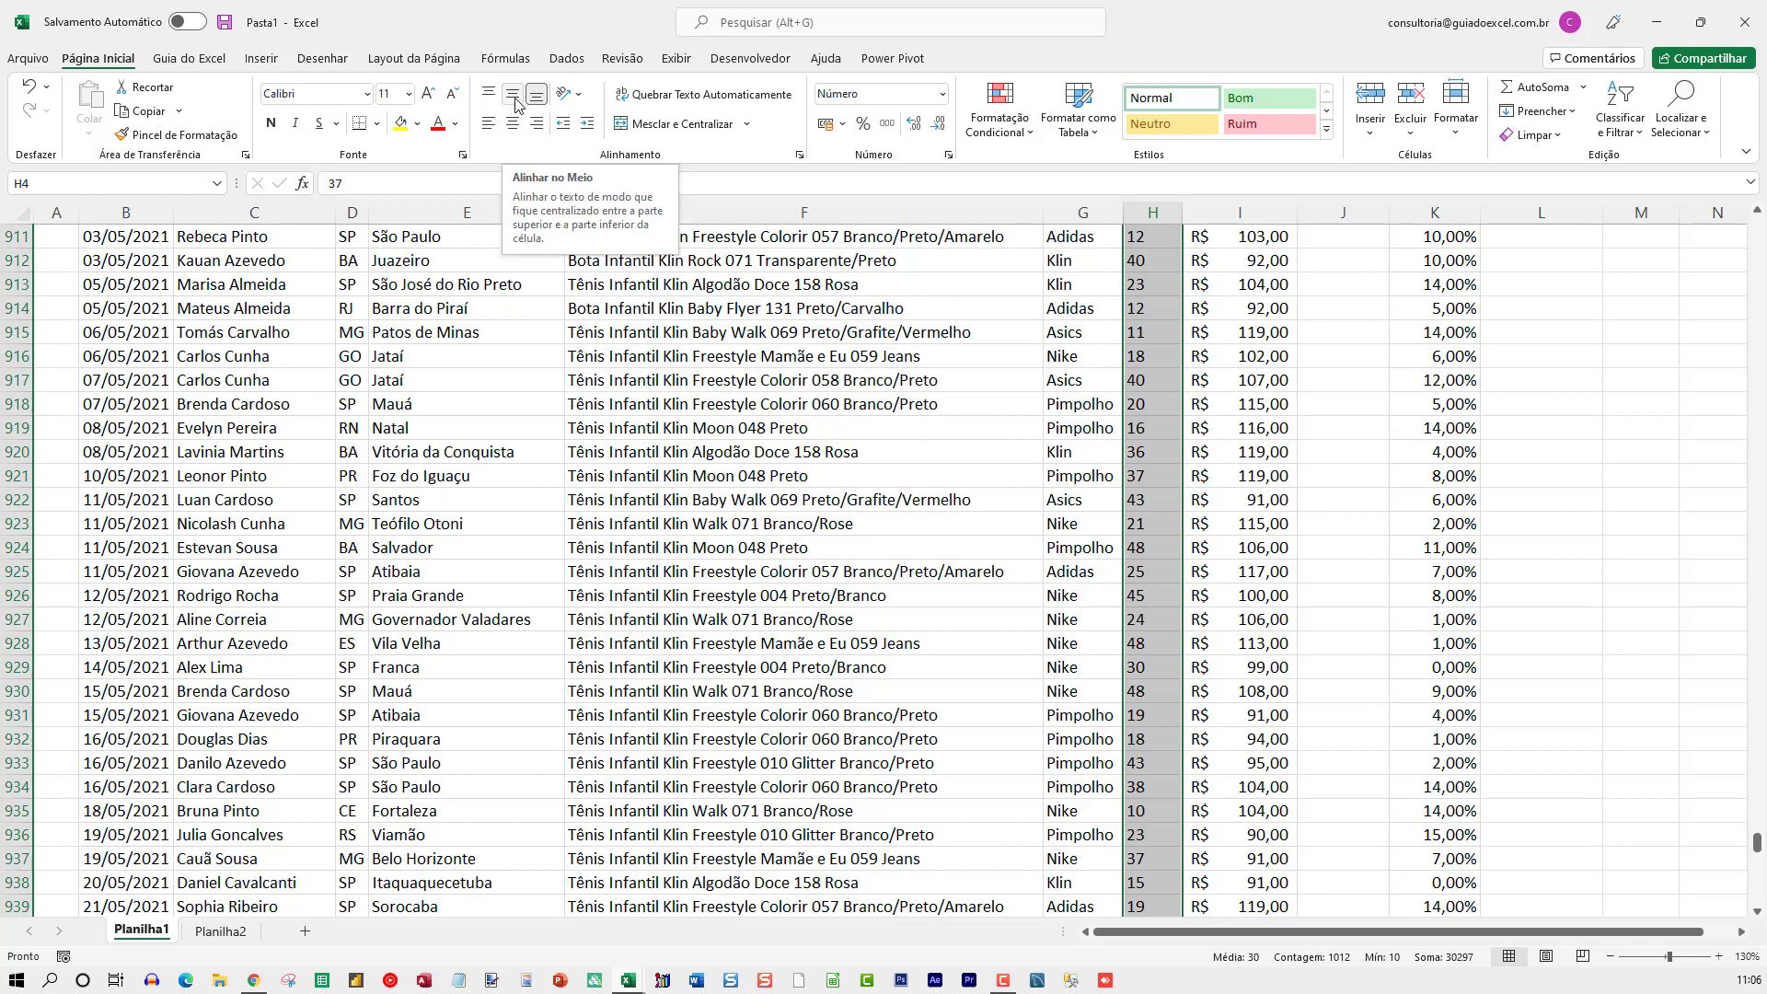
{"action": "left_click", "coordinate": [514, 125]}
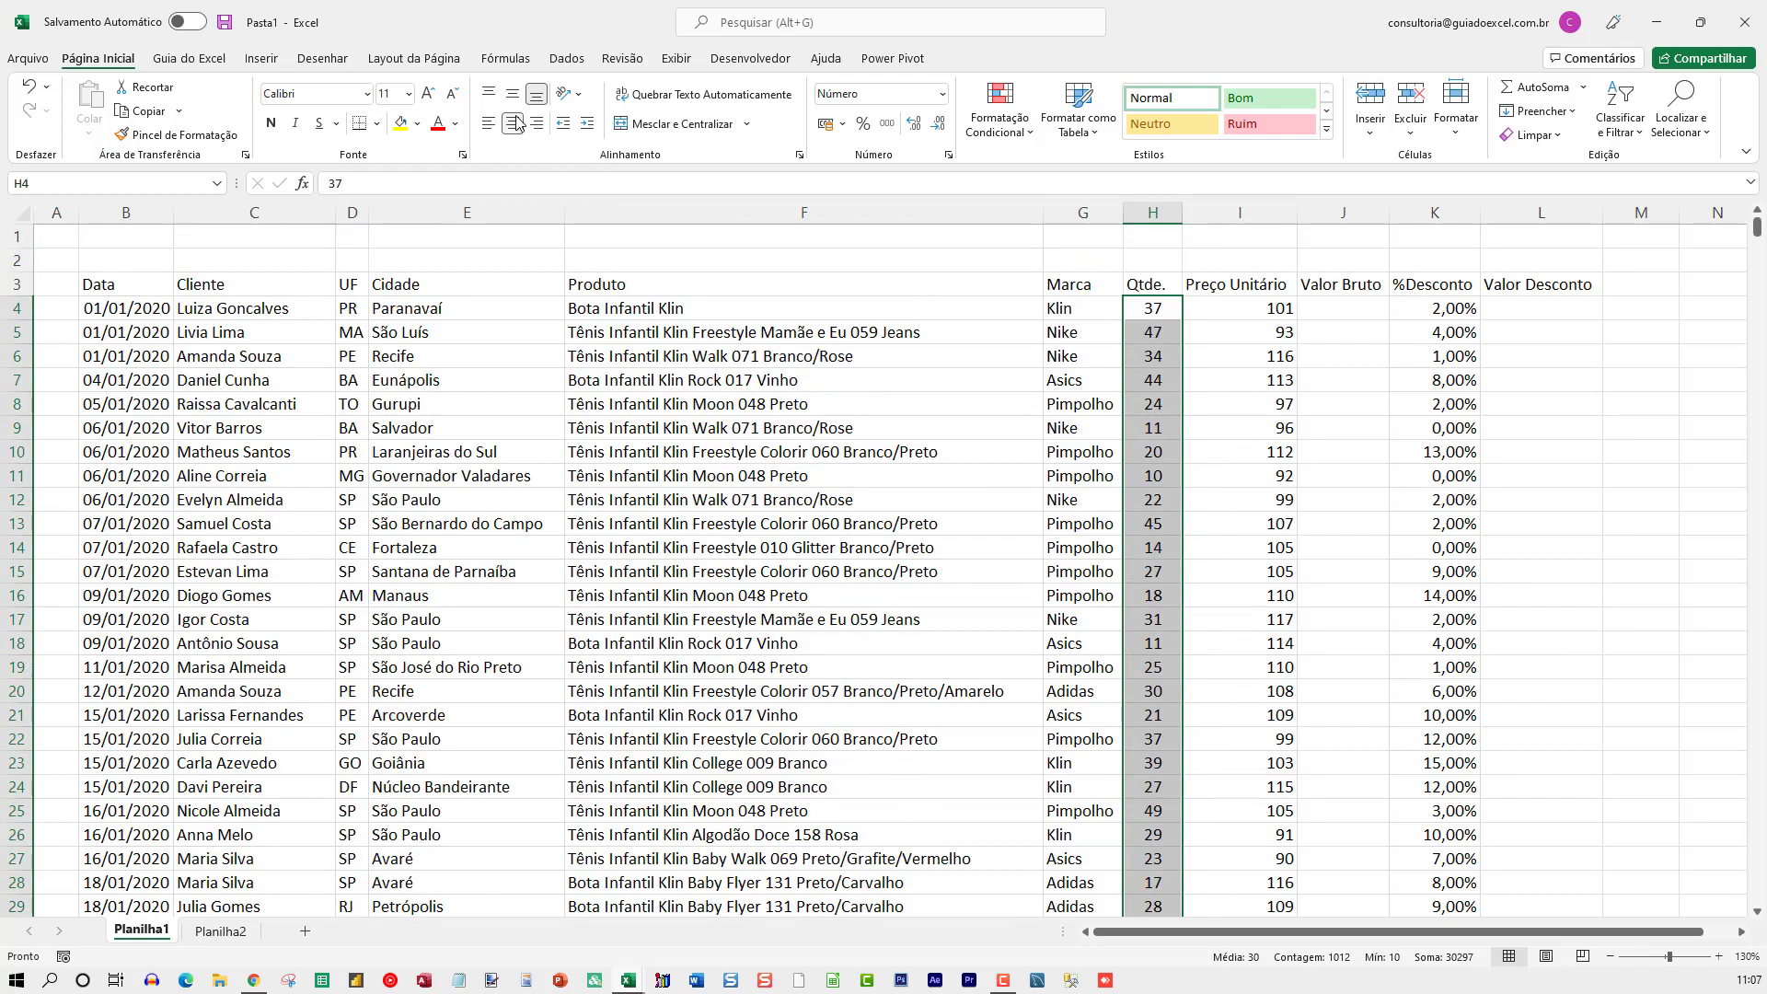
Clear the column selection and start selecting the Preço Unitário values in column I.
{"action": "scroll", "coordinate": [1198, 372], "scroll_direction": "down", "scroll_amount": 9}
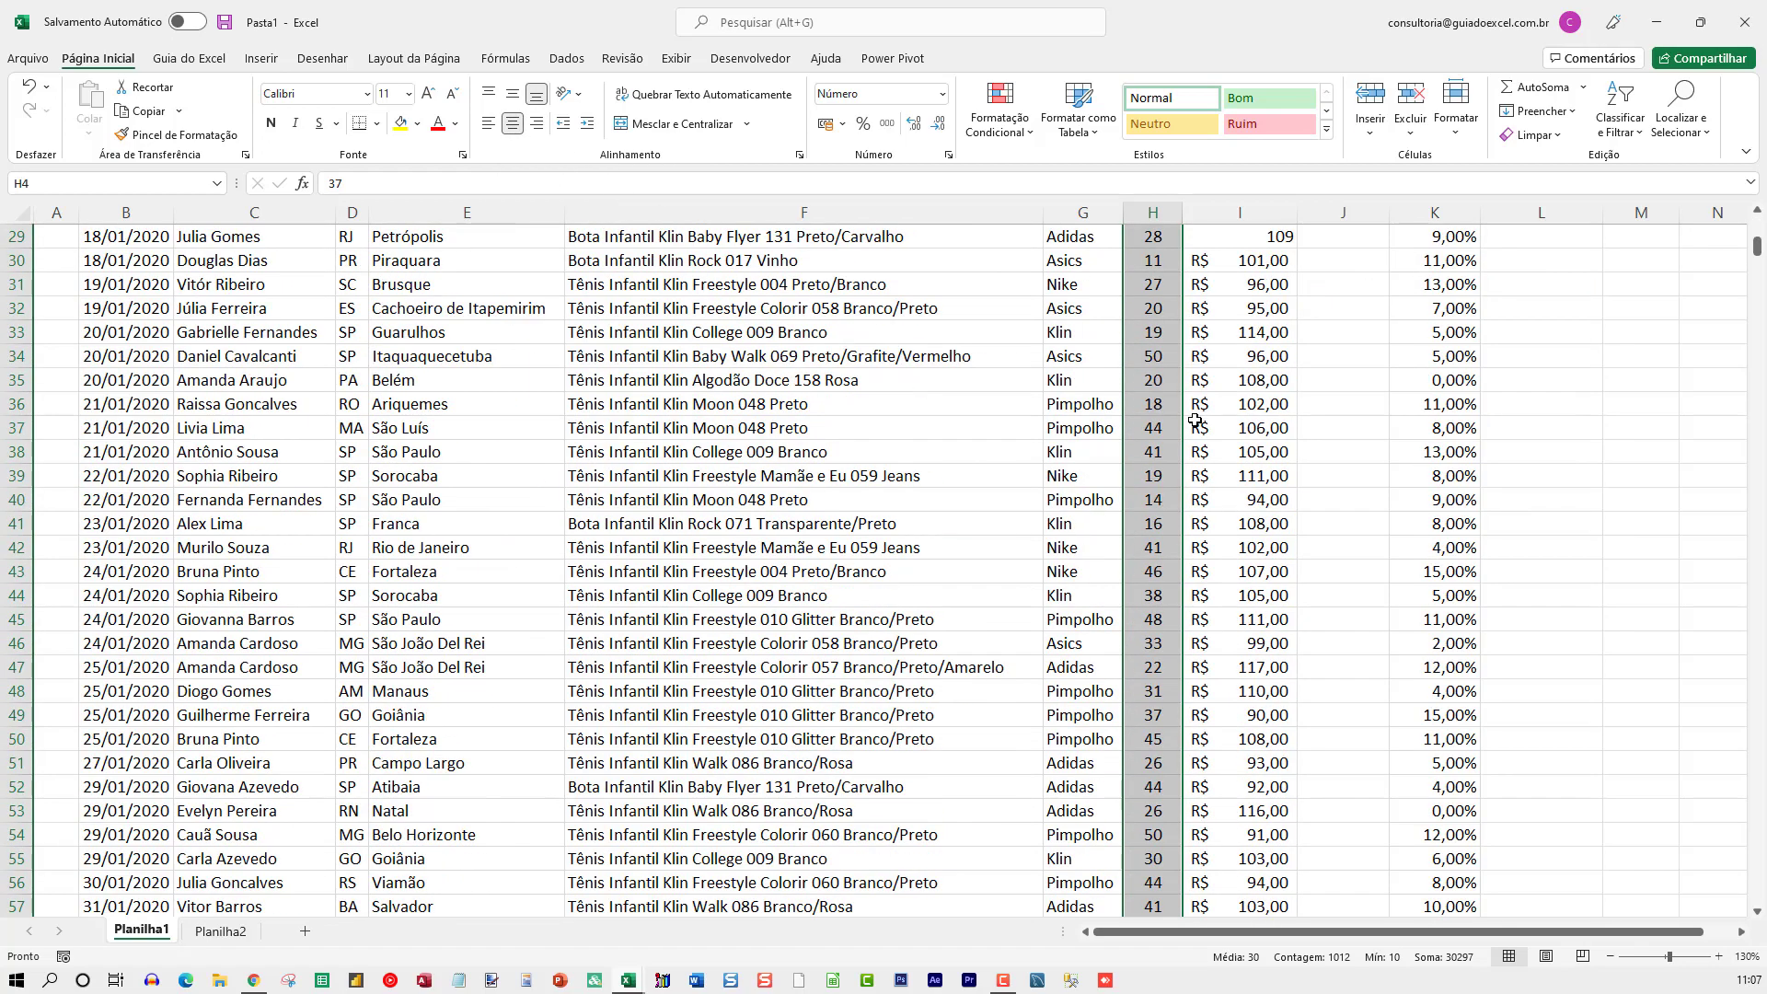
{"action": "scroll", "coordinate": [1192, 414], "scroll_direction": "down", "scroll_amount": 8}
{"action": "scroll", "coordinate": [1193, 433], "scroll_direction": "up", "scroll_amount": 2}
{"action": "scroll", "coordinate": [1185, 465], "scroll_direction": "up", "scroll_amount": 15}
{"action": "scroll", "coordinate": [1186, 470], "scroll_direction": "down", "scroll_amount": 5}
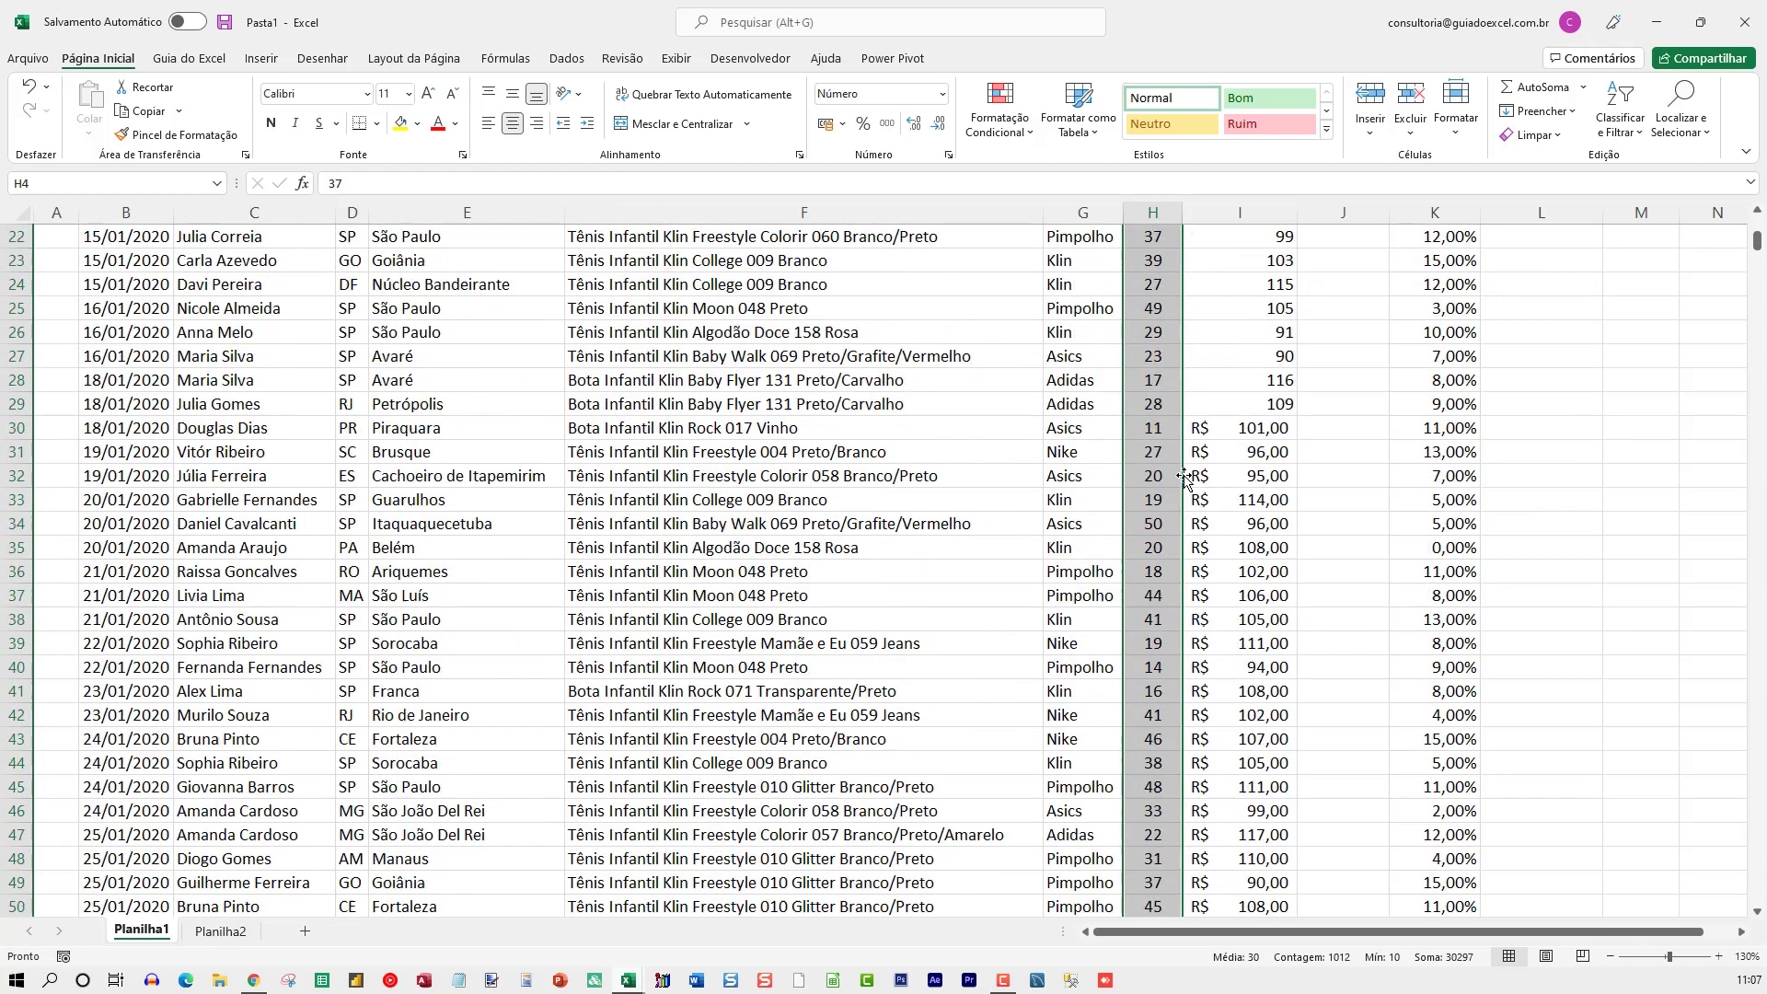
{"action": "scroll", "coordinate": [1185, 487], "scroll_direction": "down", "scroll_amount": 6}
{"action": "scroll", "coordinate": [1184, 507], "scroll_direction": "up", "scroll_amount": 4}
{"action": "scroll", "coordinate": [1183, 513], "scroll_direction": "up", "scroll_amount": 7}
{"action": "scroll", "coordinate": [1183, 513], "scroll_direction": "up", "scroll_amount": 3}
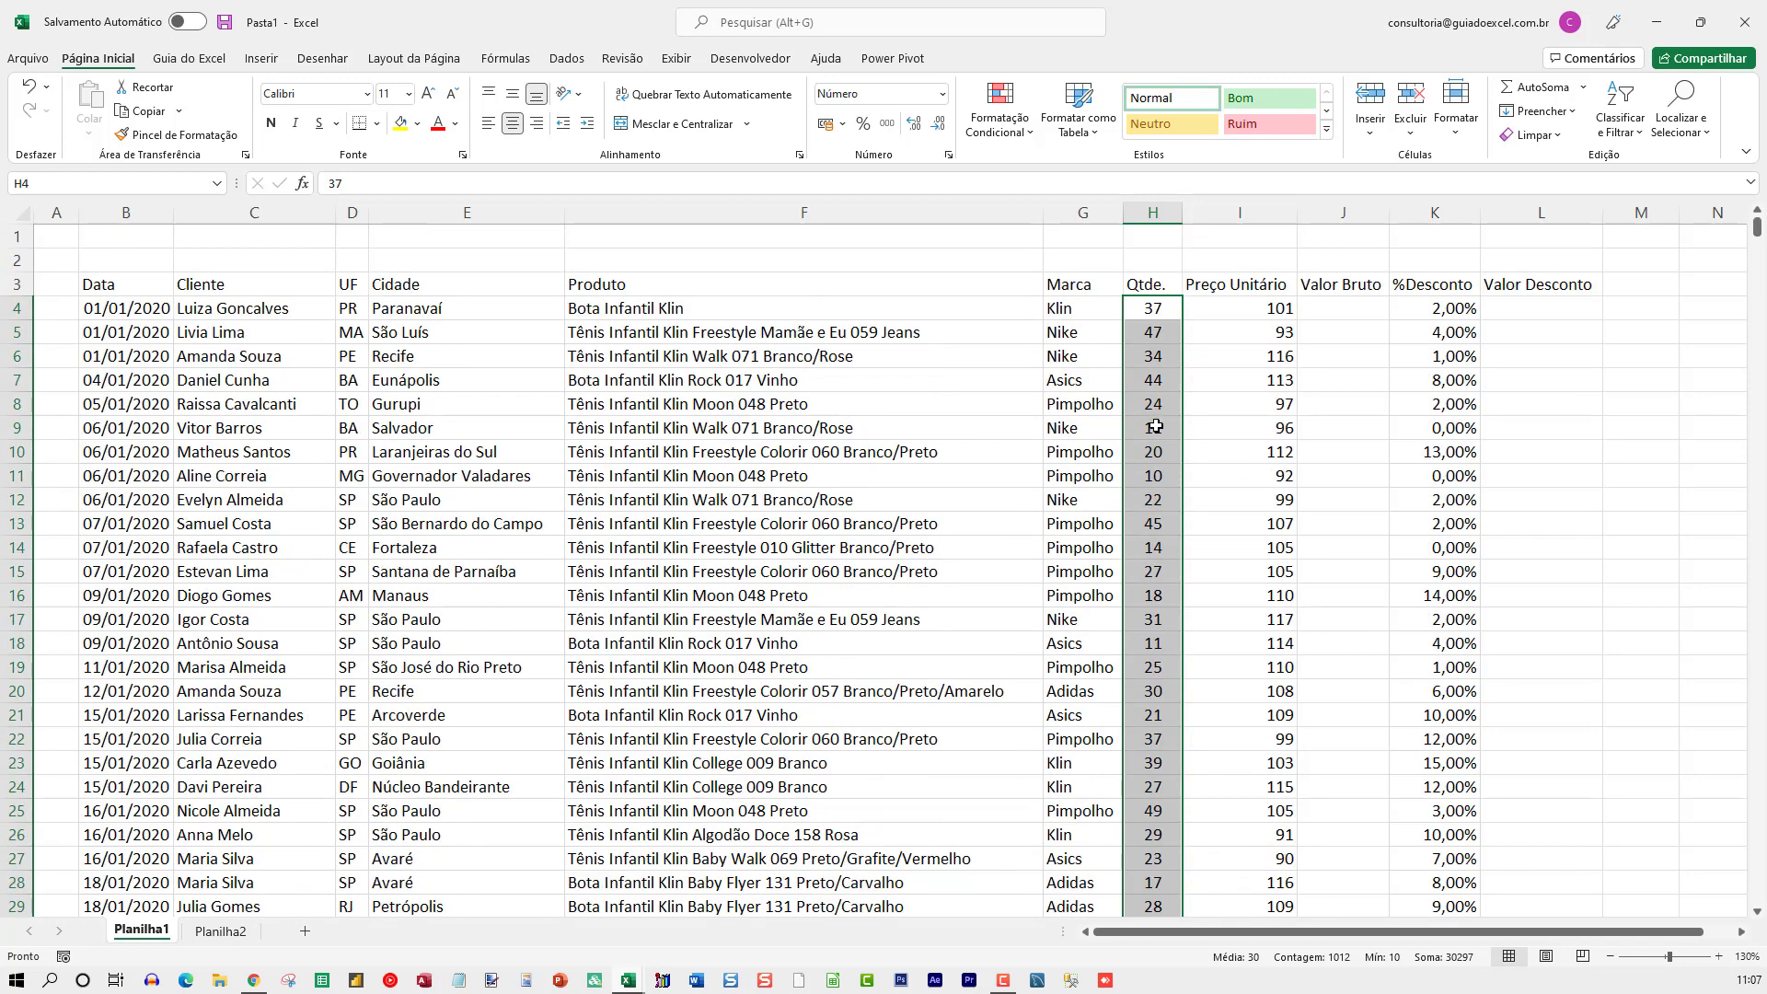
{"action": "left_click", "coordinate": [1144, 332]}
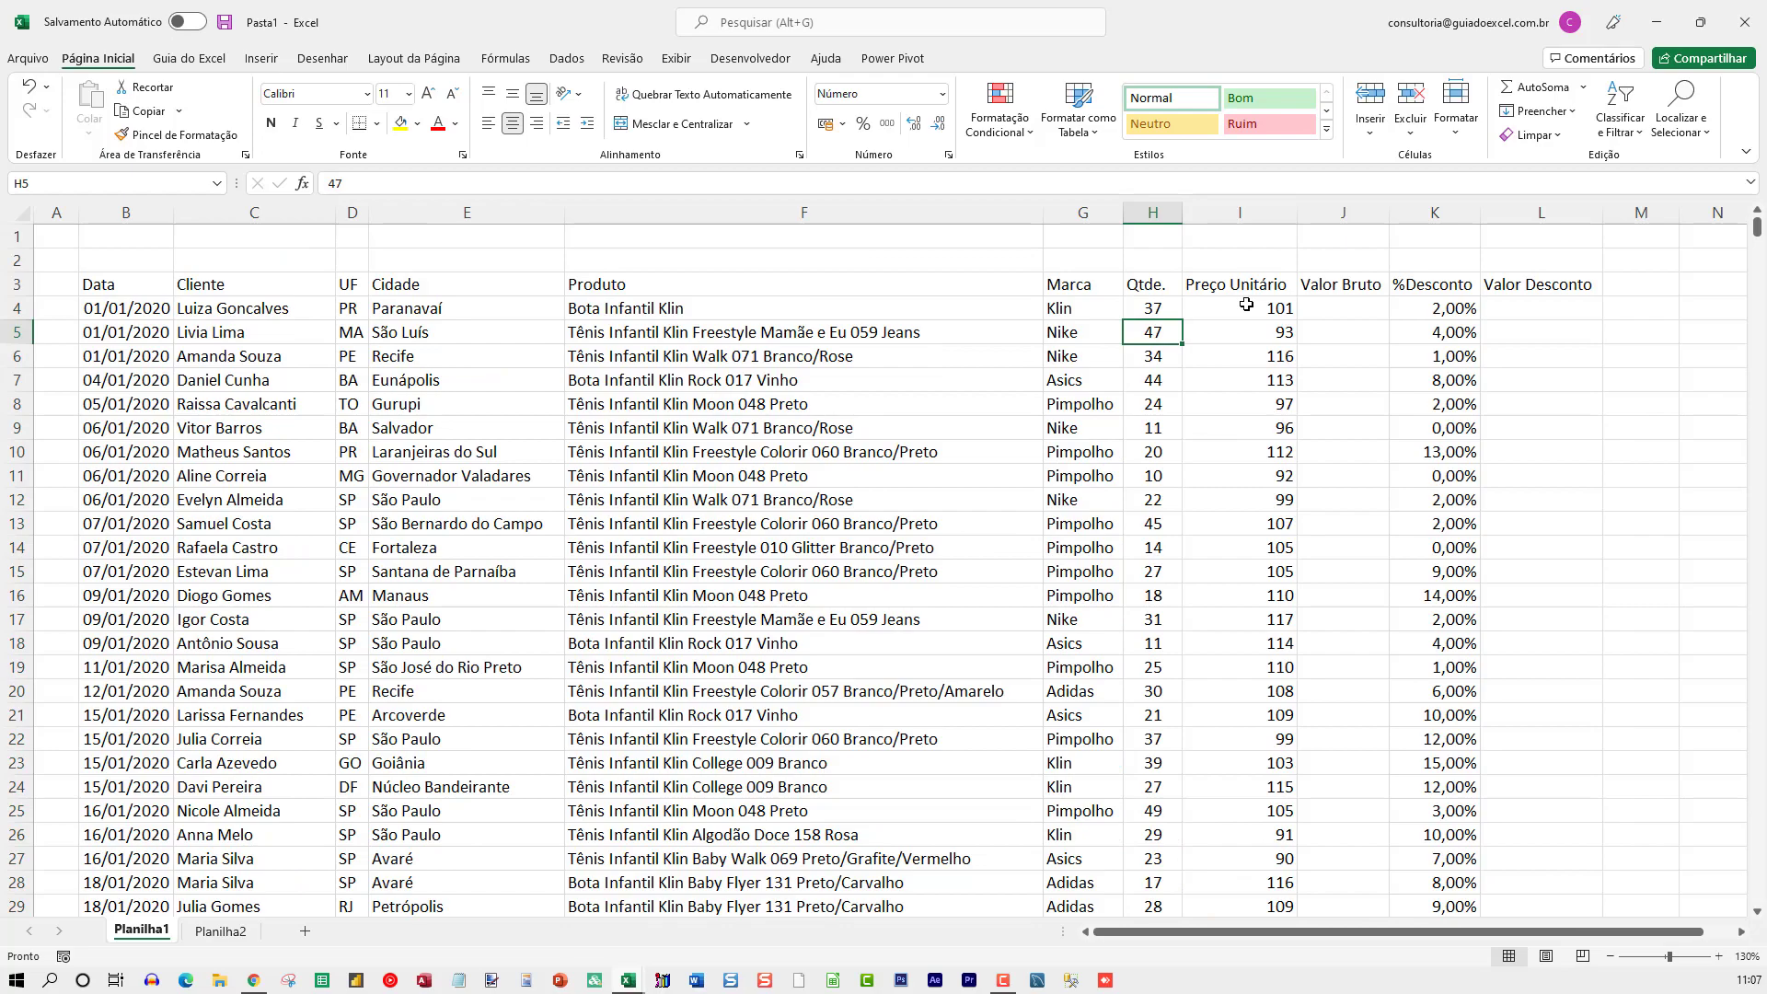
{"action": "left_click_drag", "start_coordinate": [1246, 303], "coordinate": [1239, 551]}
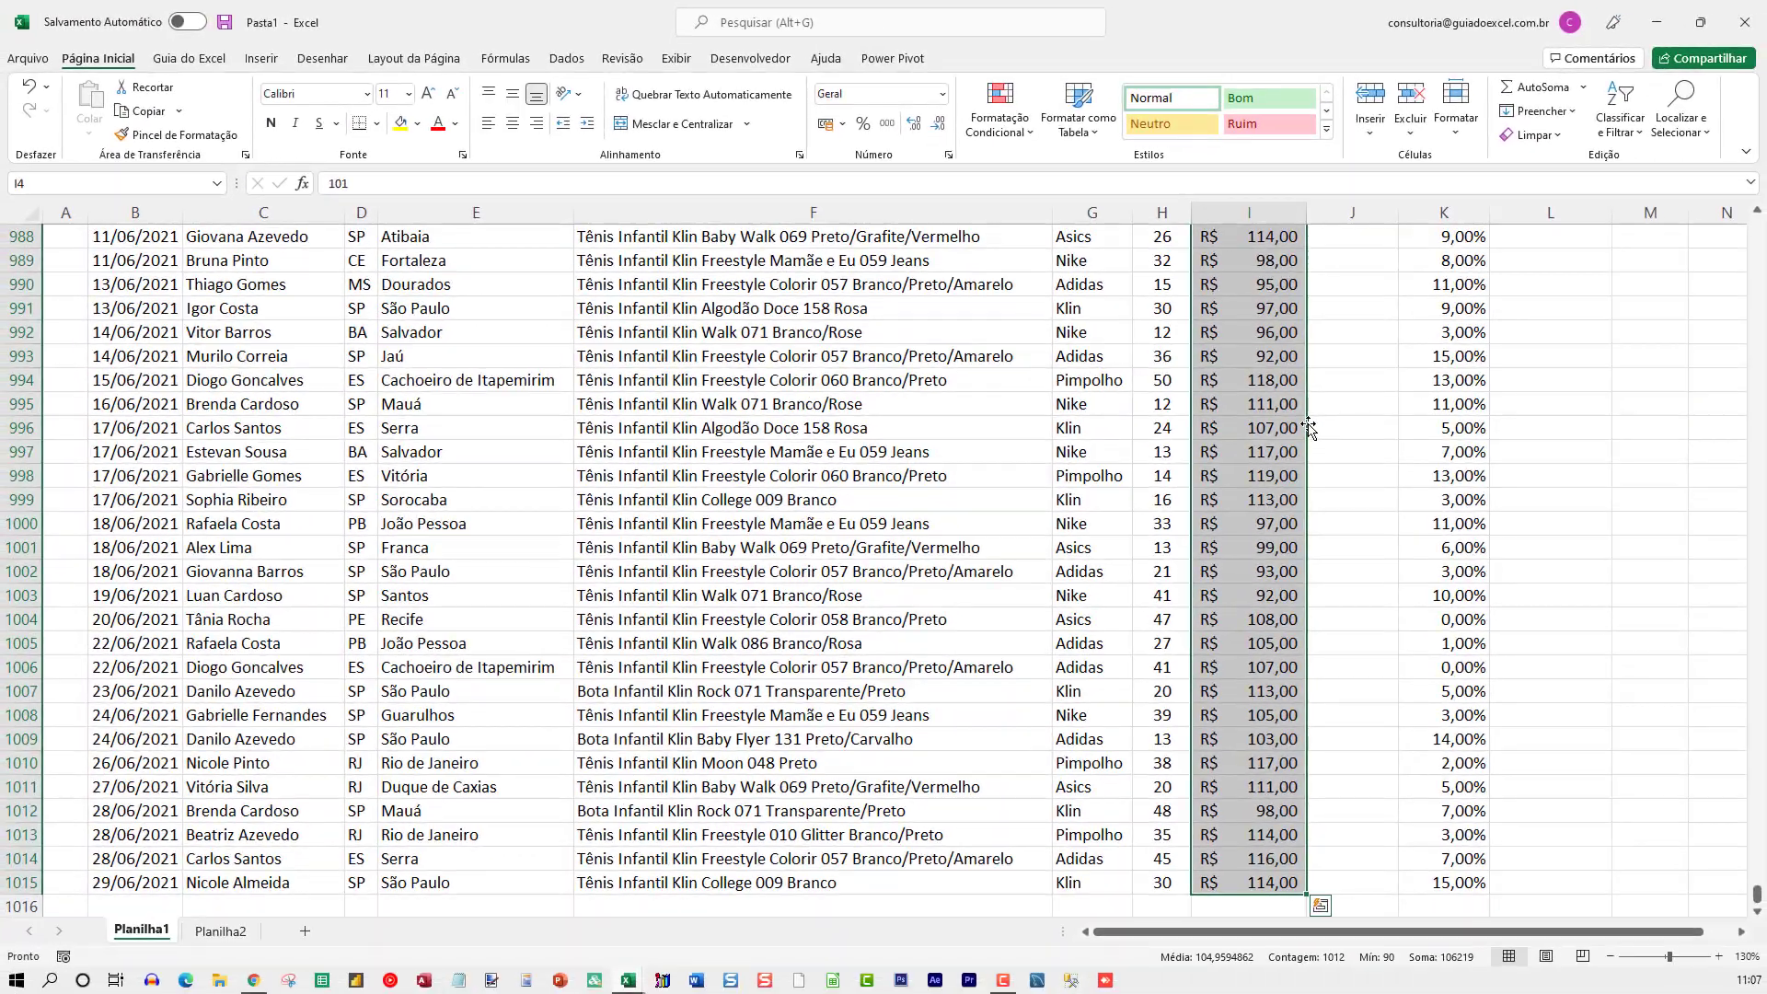
Apply comma style to the column I prices and adjust them back to two decimal places.
{"action": "left_click", "coordinate": [888, 126]}
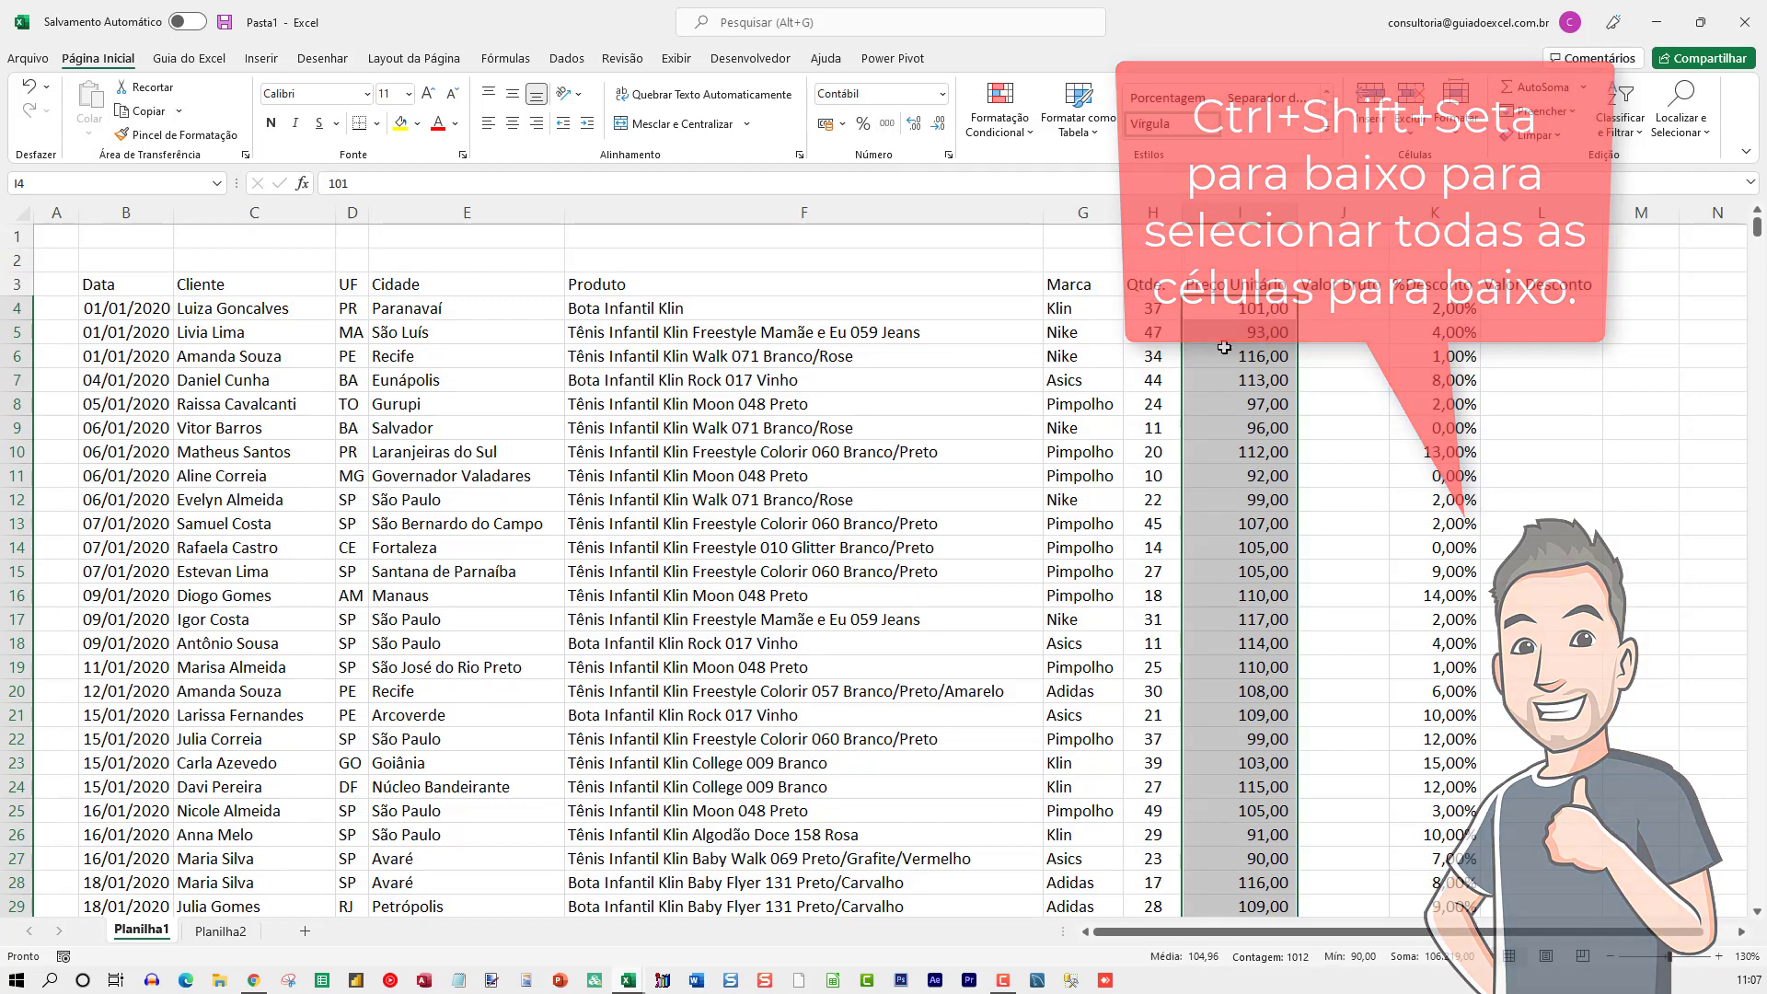
{"action": "scroll", "coordinate": [1272, 401], "scroll_direction": "down", "scroll_amount": 5}
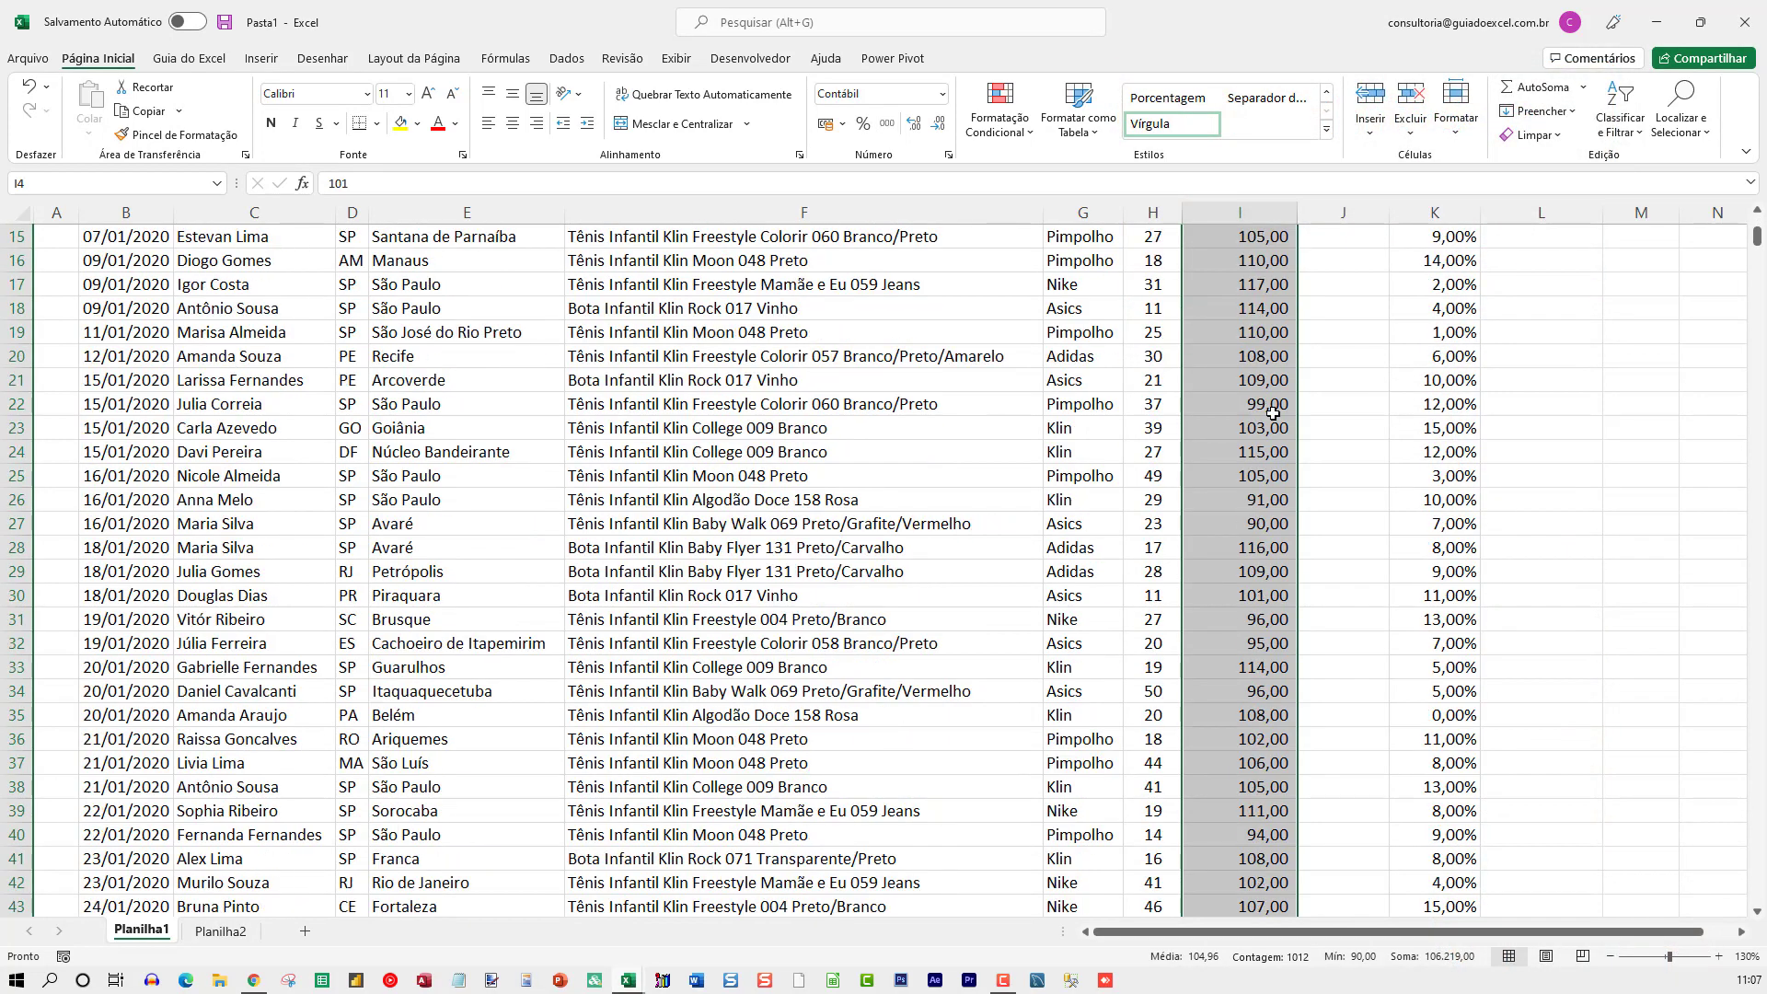
{"action": "scroll", "coordinate": [1273, 414], "scroll_direction": "down", "scroll_amount": 2}
{"action": "scroll", "coordinate": [1270, 400], "scroll_direction": "up", "scroll_amount": 7}
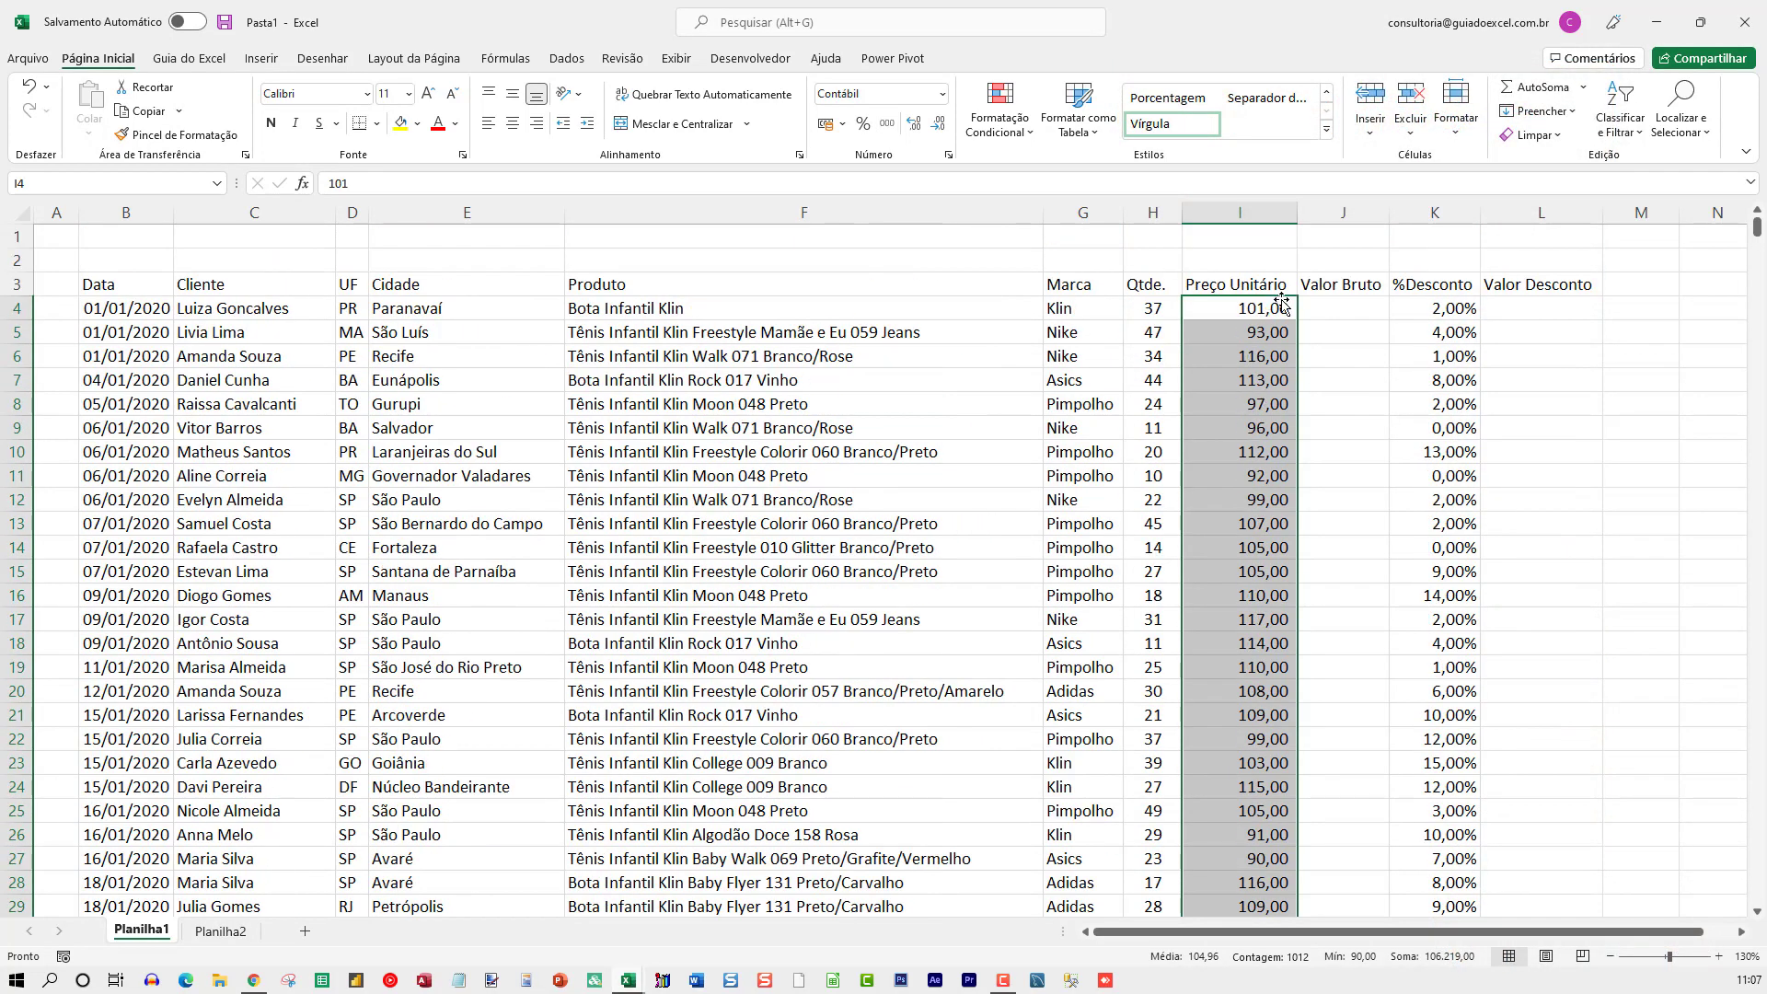
{"action": "left_click", "coordinate": [917, 130]}
{"action": "left_click", "coordinate": [917, 129]}
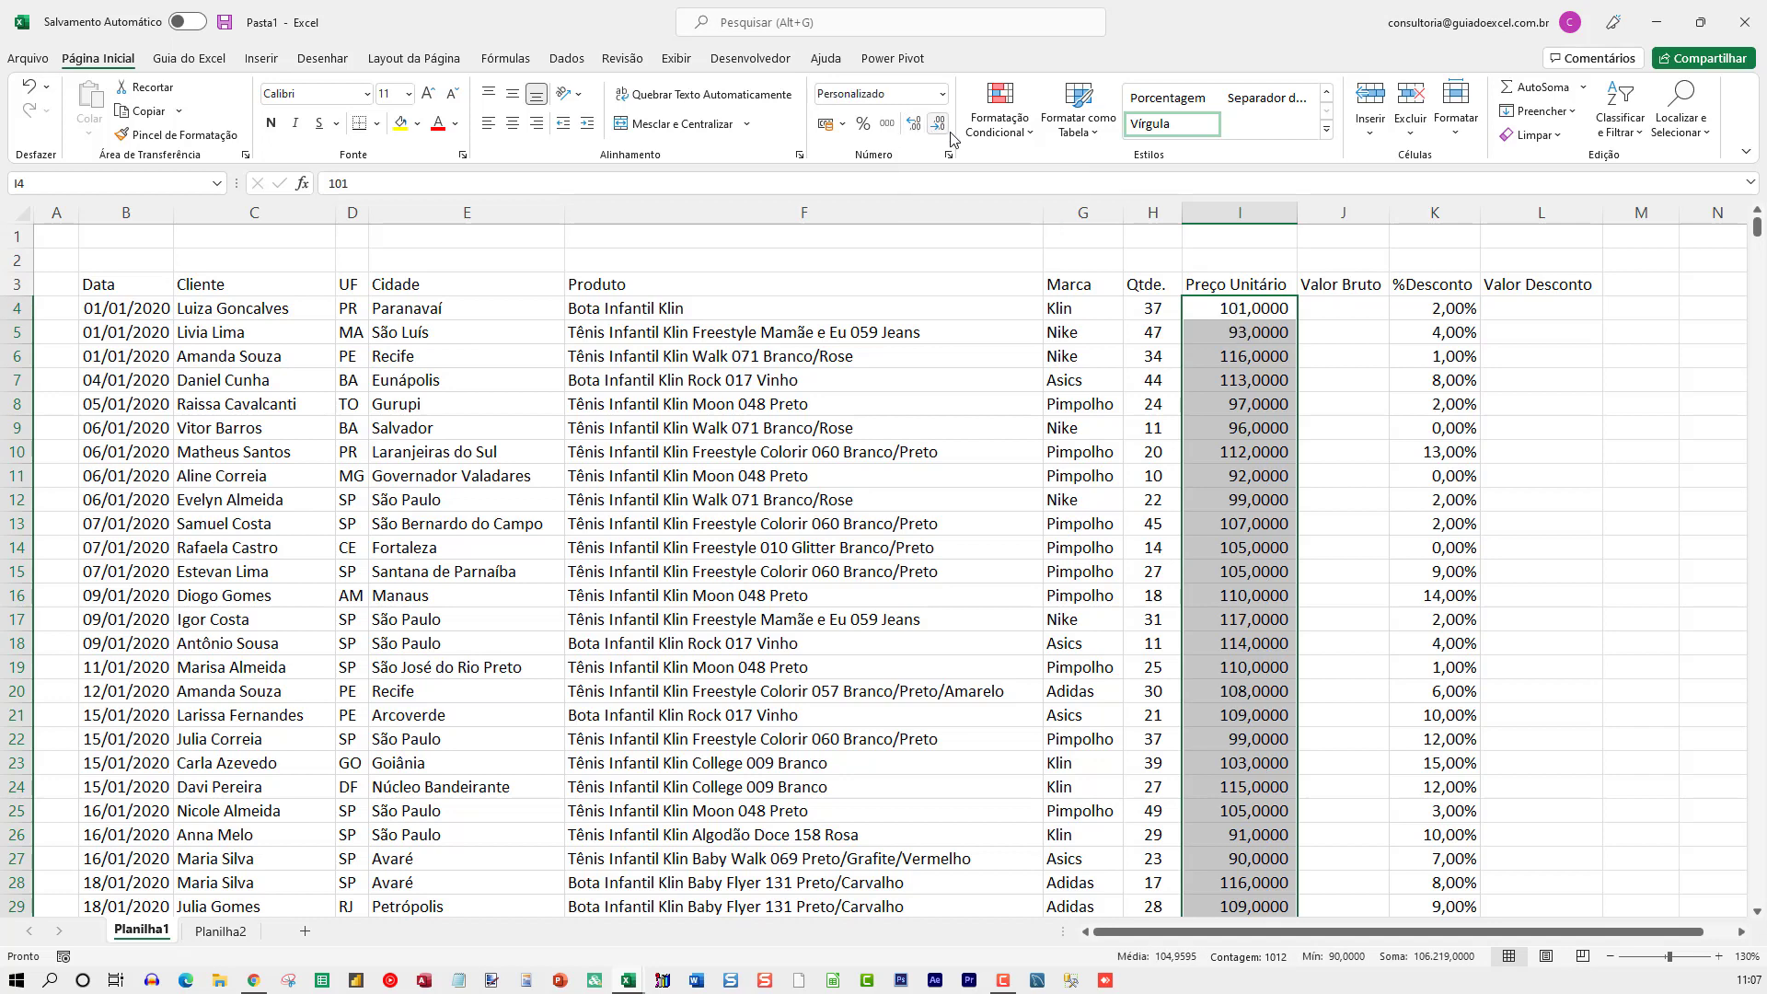
{"action": "left_click", "coordinate": [939, 125]}
{"action": "left_click", "coordinate": [939, 126]}
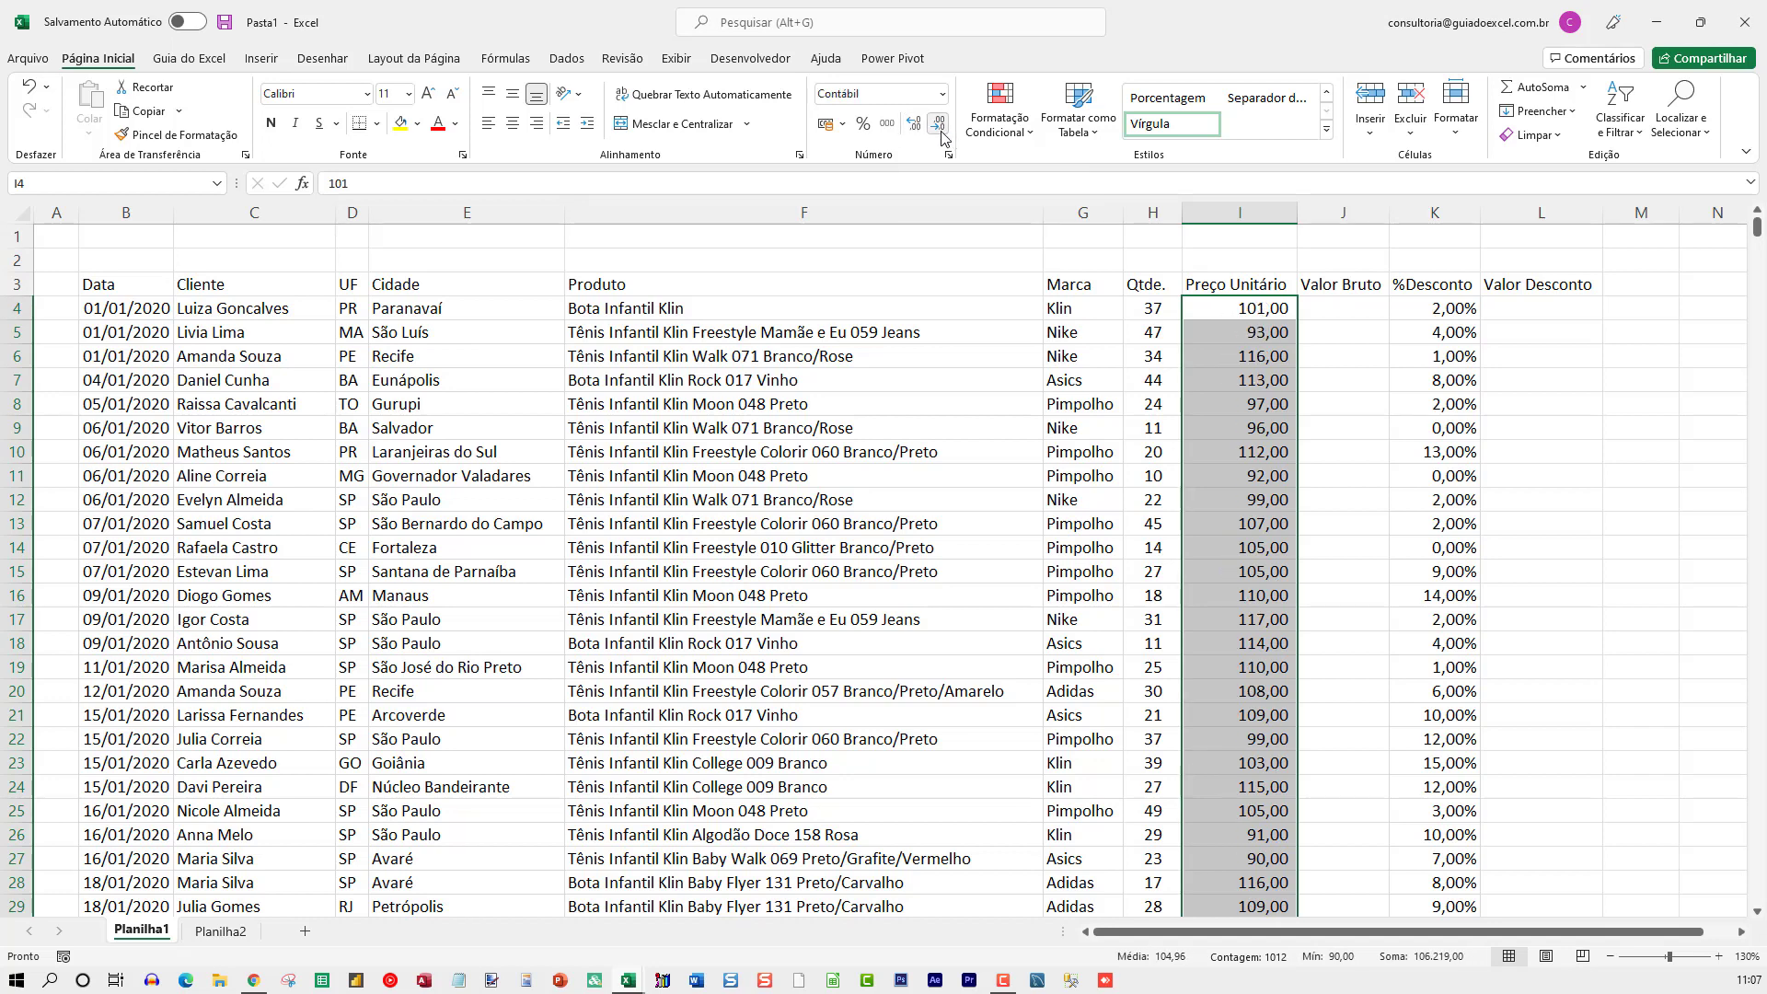
{"action": "left_click", "coordinate": [939, 125]}
{"action": "left_click", "coordinate": [939, 125]}
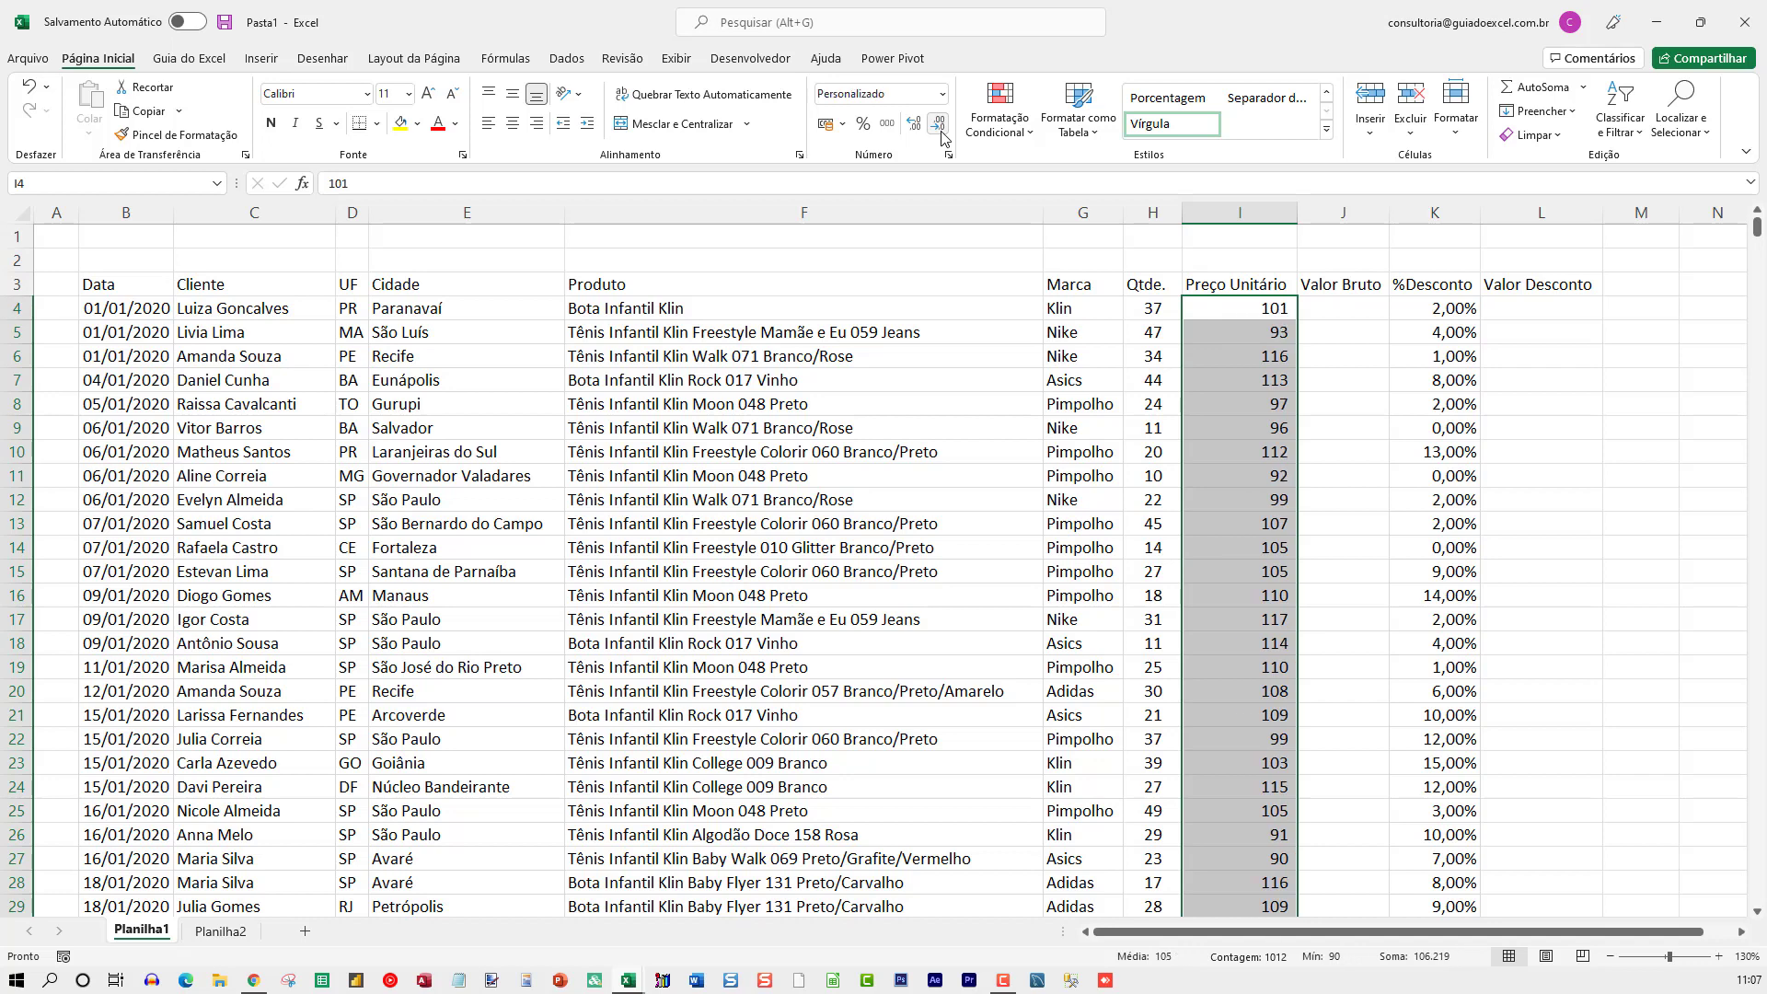
{"action": "left_click", "coordinate": [917, 128]}
{"action": "left_click", "coordinate": [917, 129]}
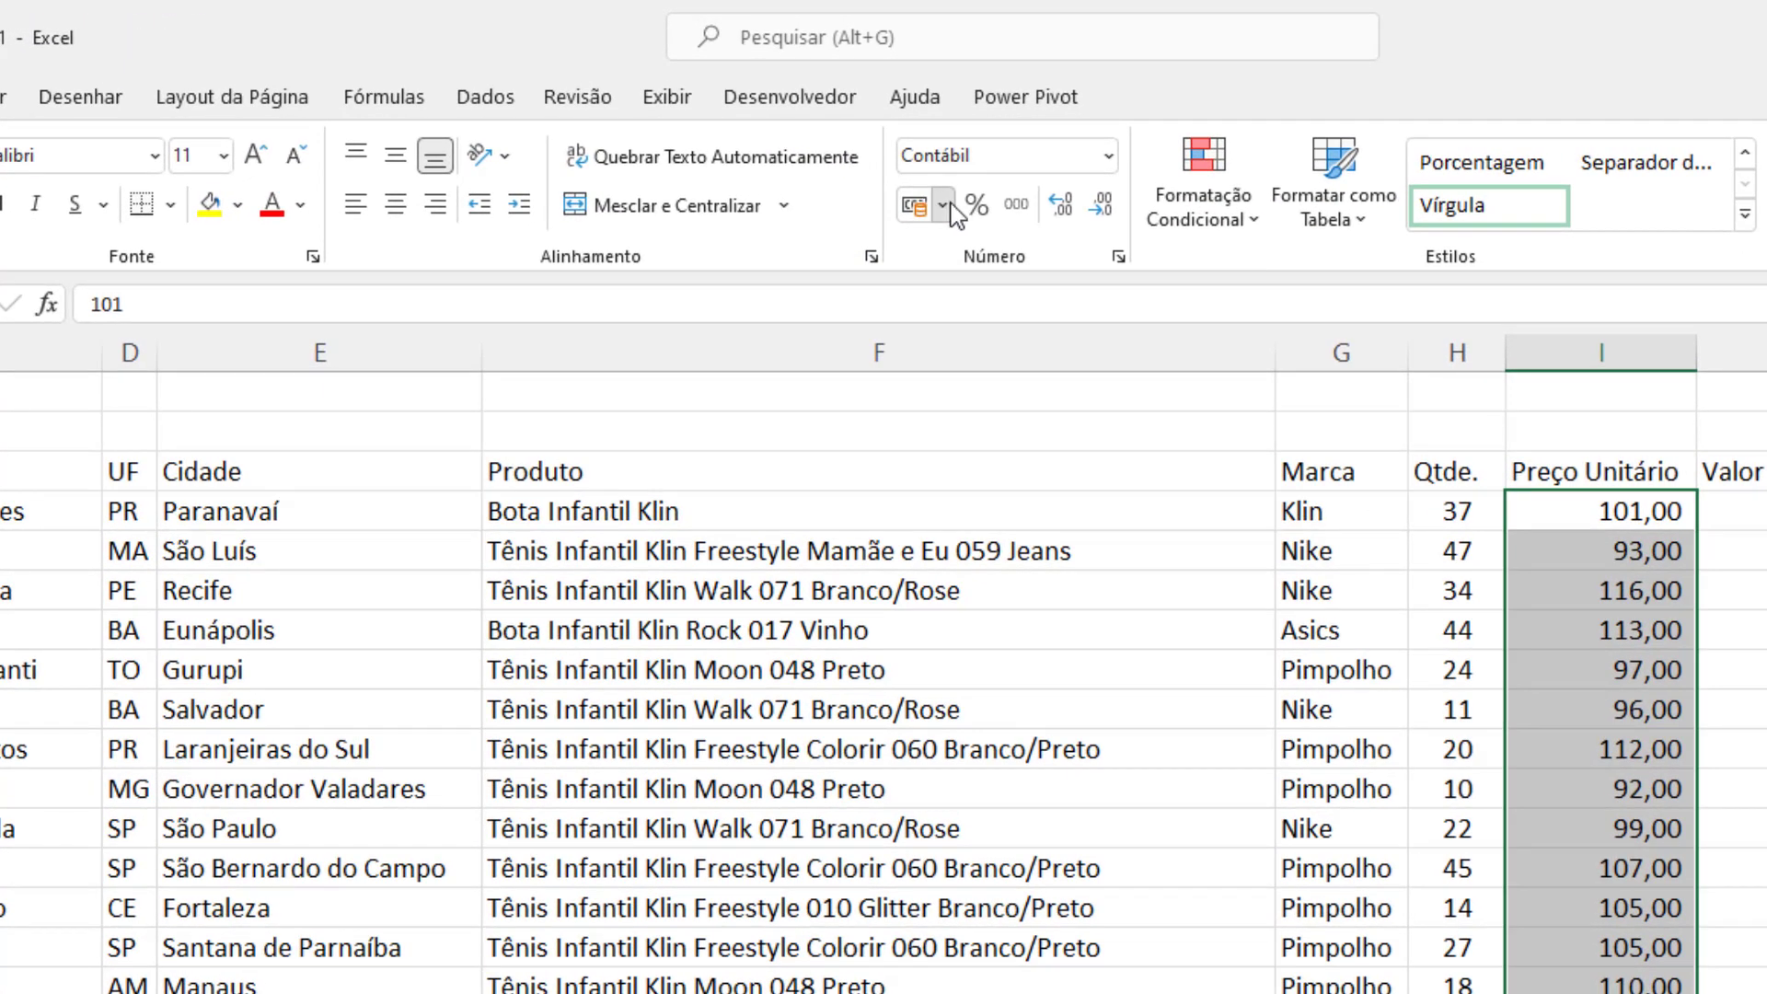
Format column I as R$ Português (Brasil) accounting values, then select just I4.
{"action": "left_click", "coordinate": [945, 205]}
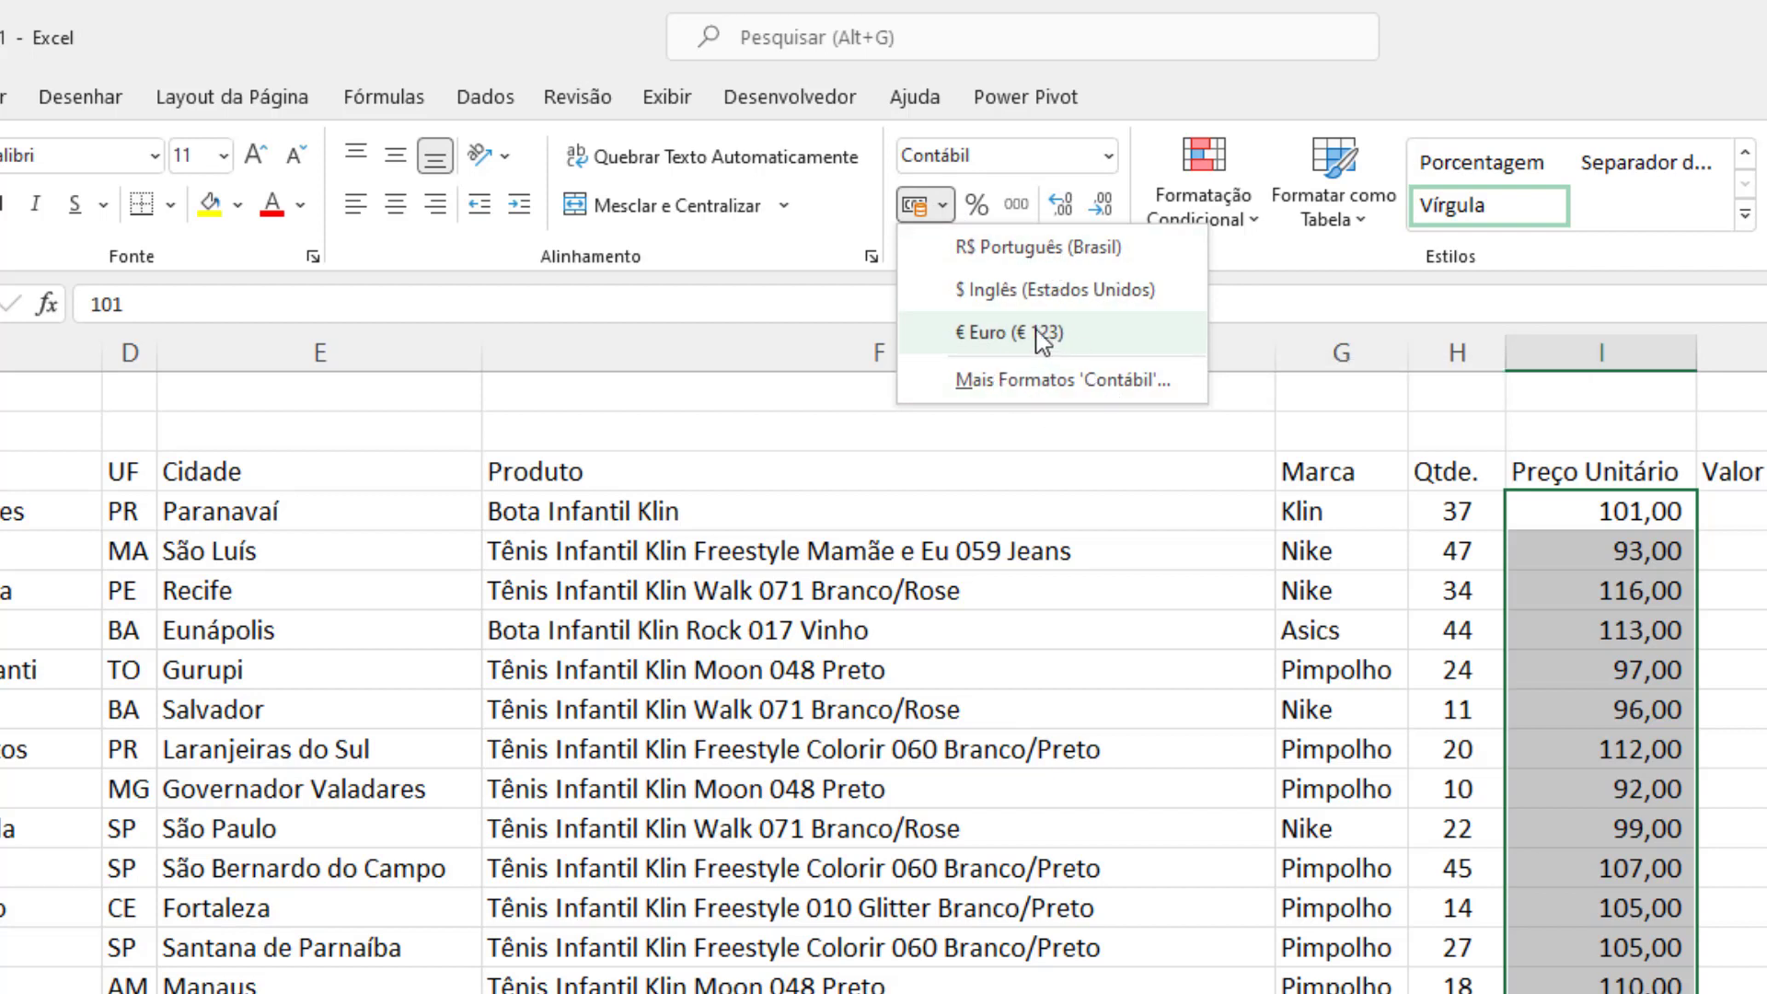
{"action": "left_click", "coordinate": [913, 202]}
{"action": "left_click", "coordinate": [913, 203]}
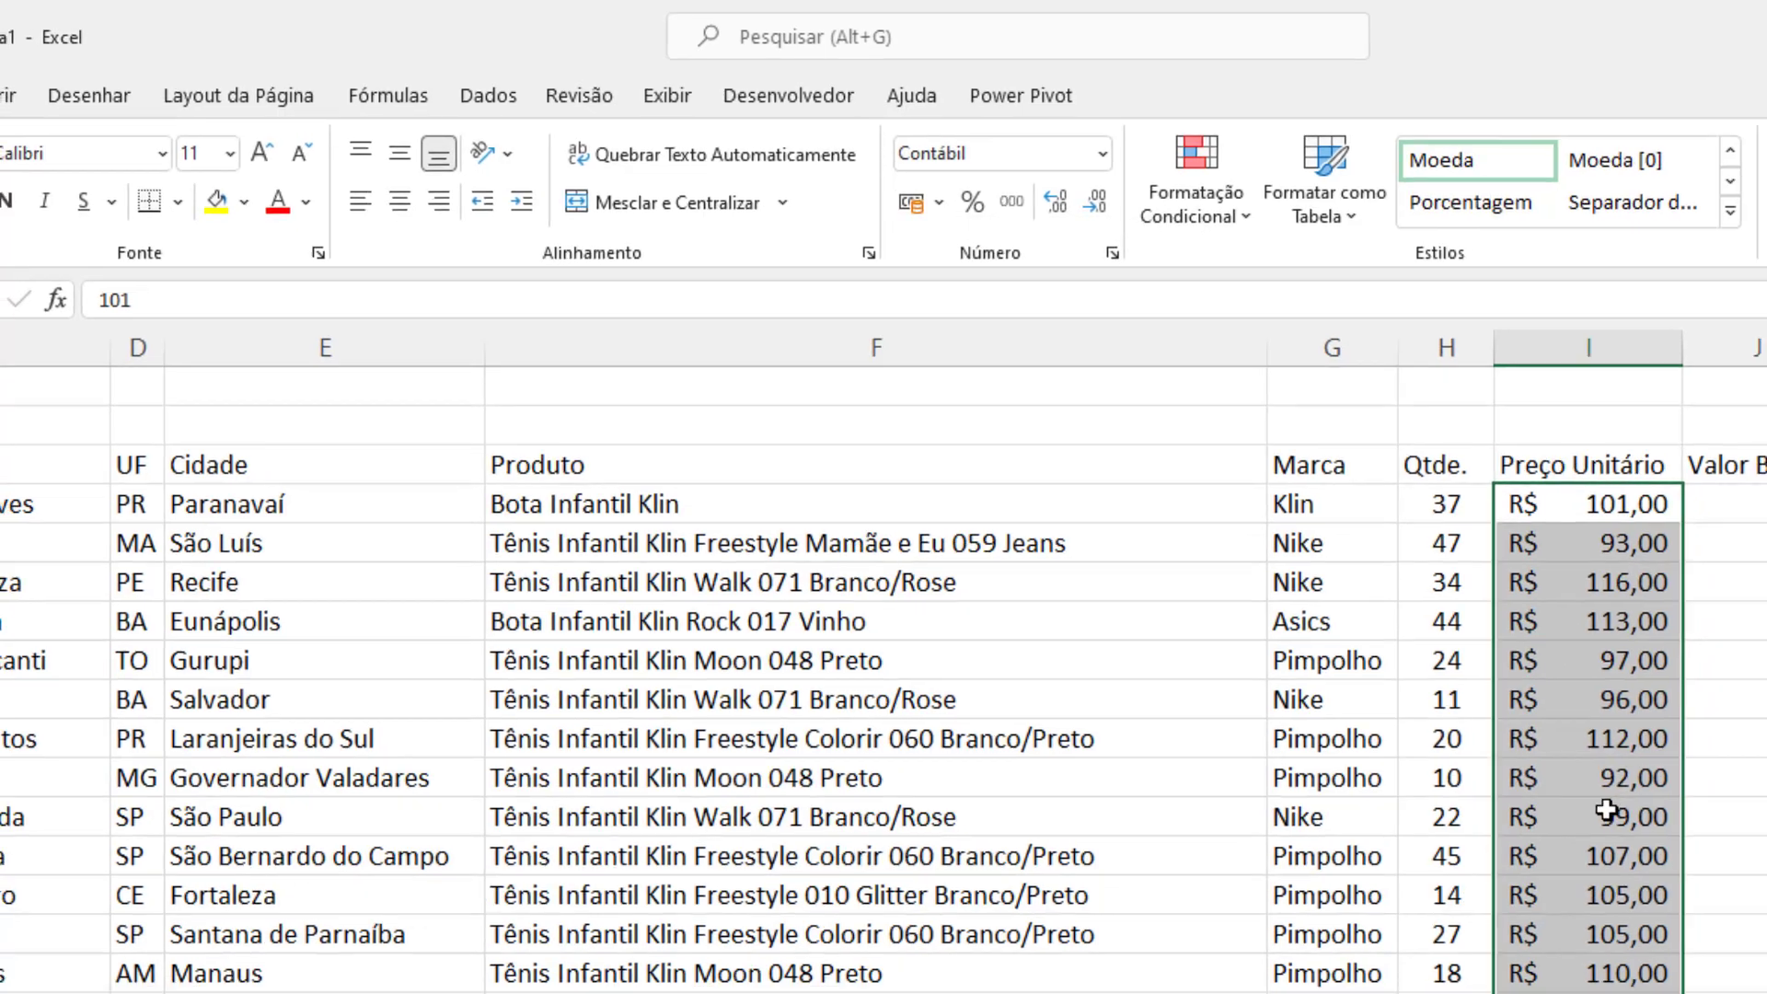
{"action": "scroll", "coordinate": [1362, 638], "scroll_direction": "down", "scroll_amount": 10}
{"action": "scroll", "coordinate": [1269, 509], "scroll_direction": "up", "scroll_amount": 10}
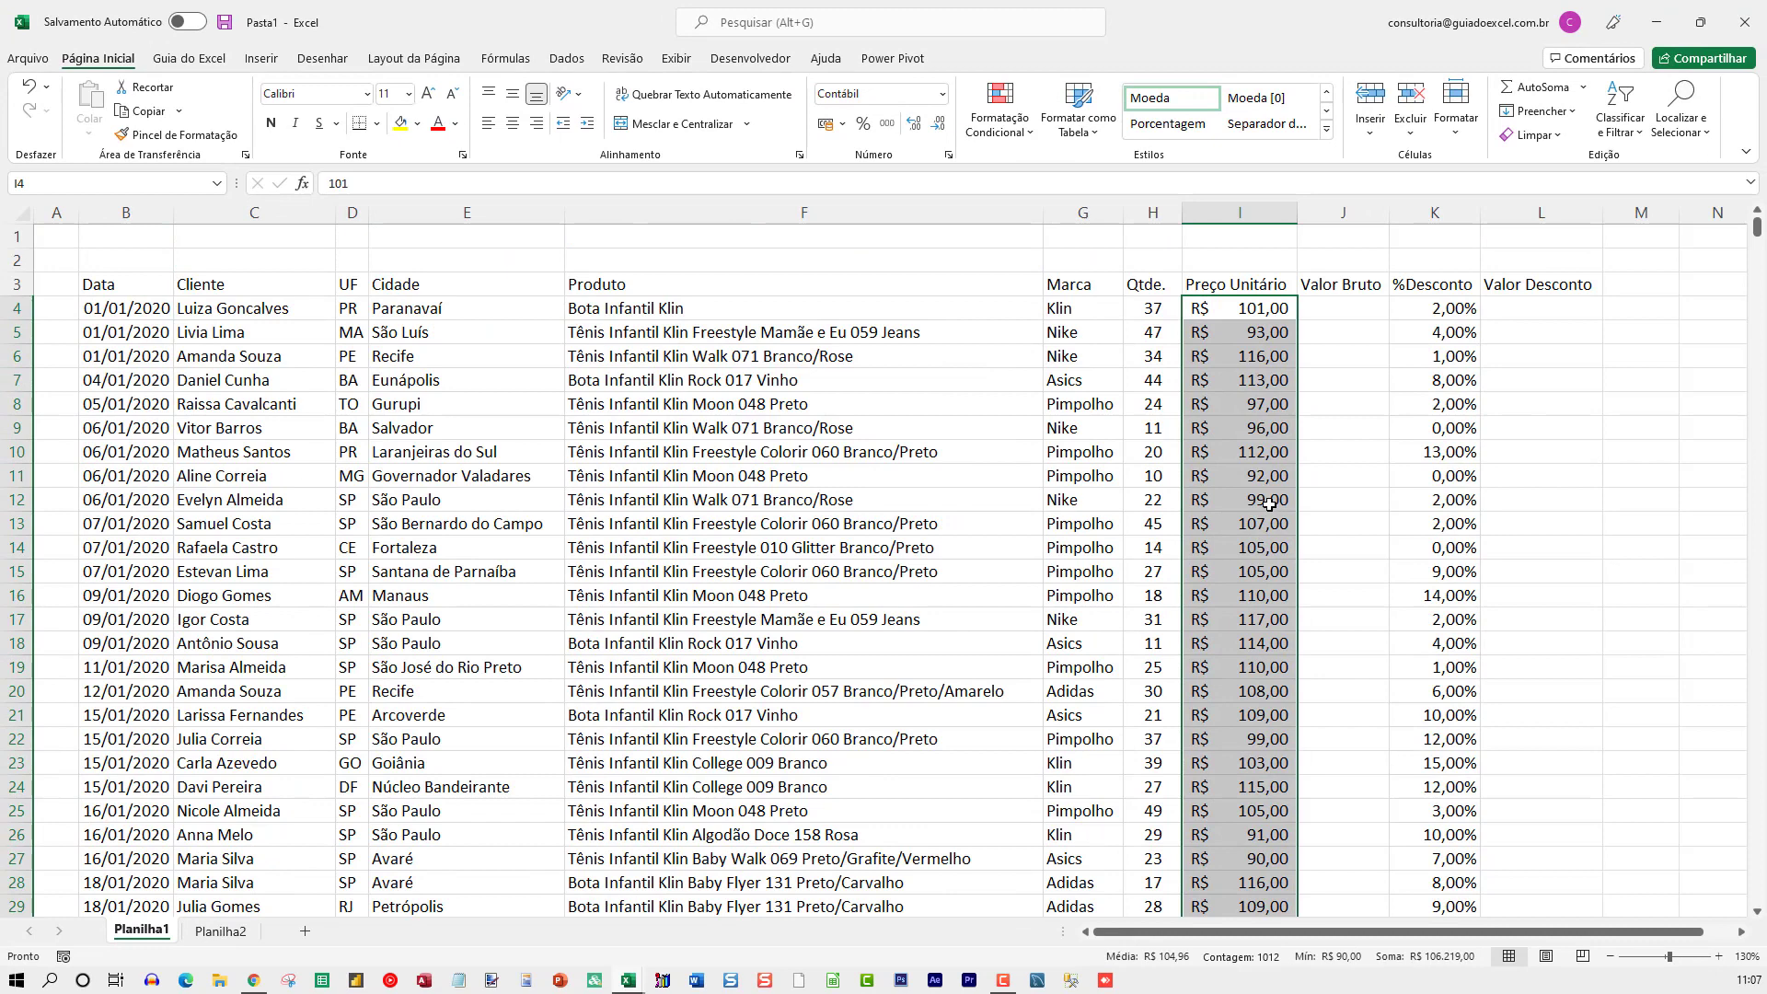
{"action": "left_click", "coordinate": [1233, 306]}
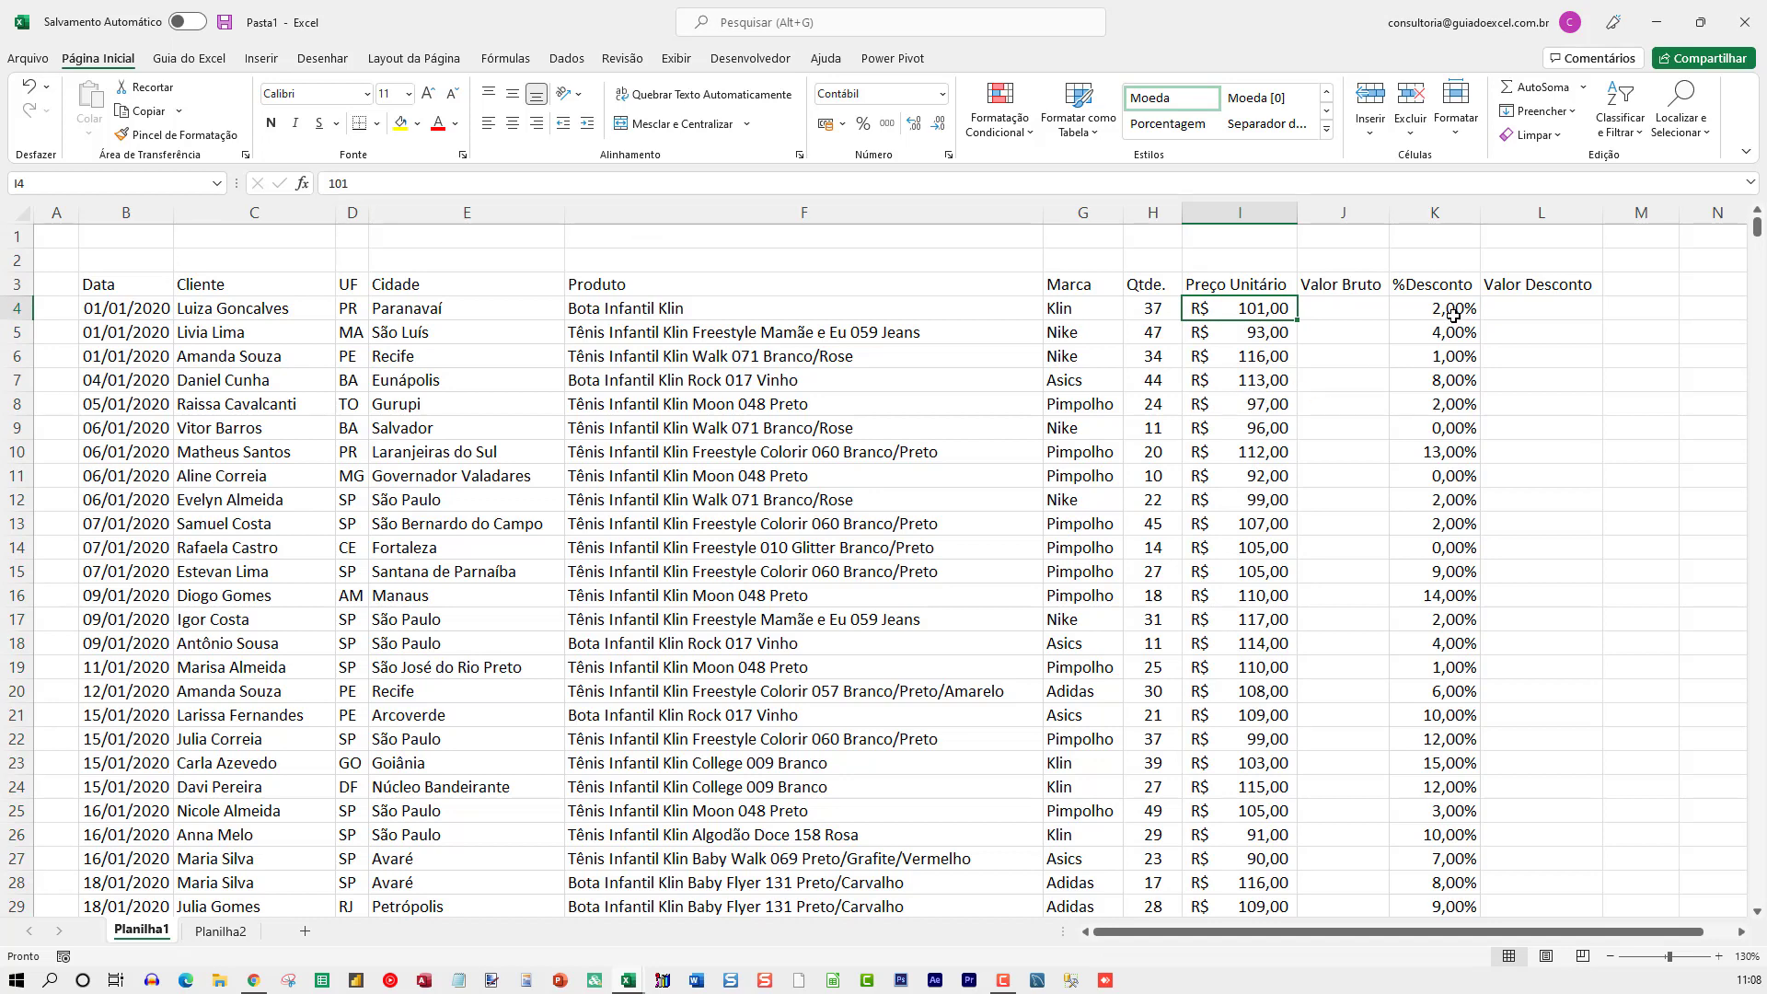
{"action": "left_click_drag", "start_coordinate": [1454, 315], "coordinate": [1452, 386]}
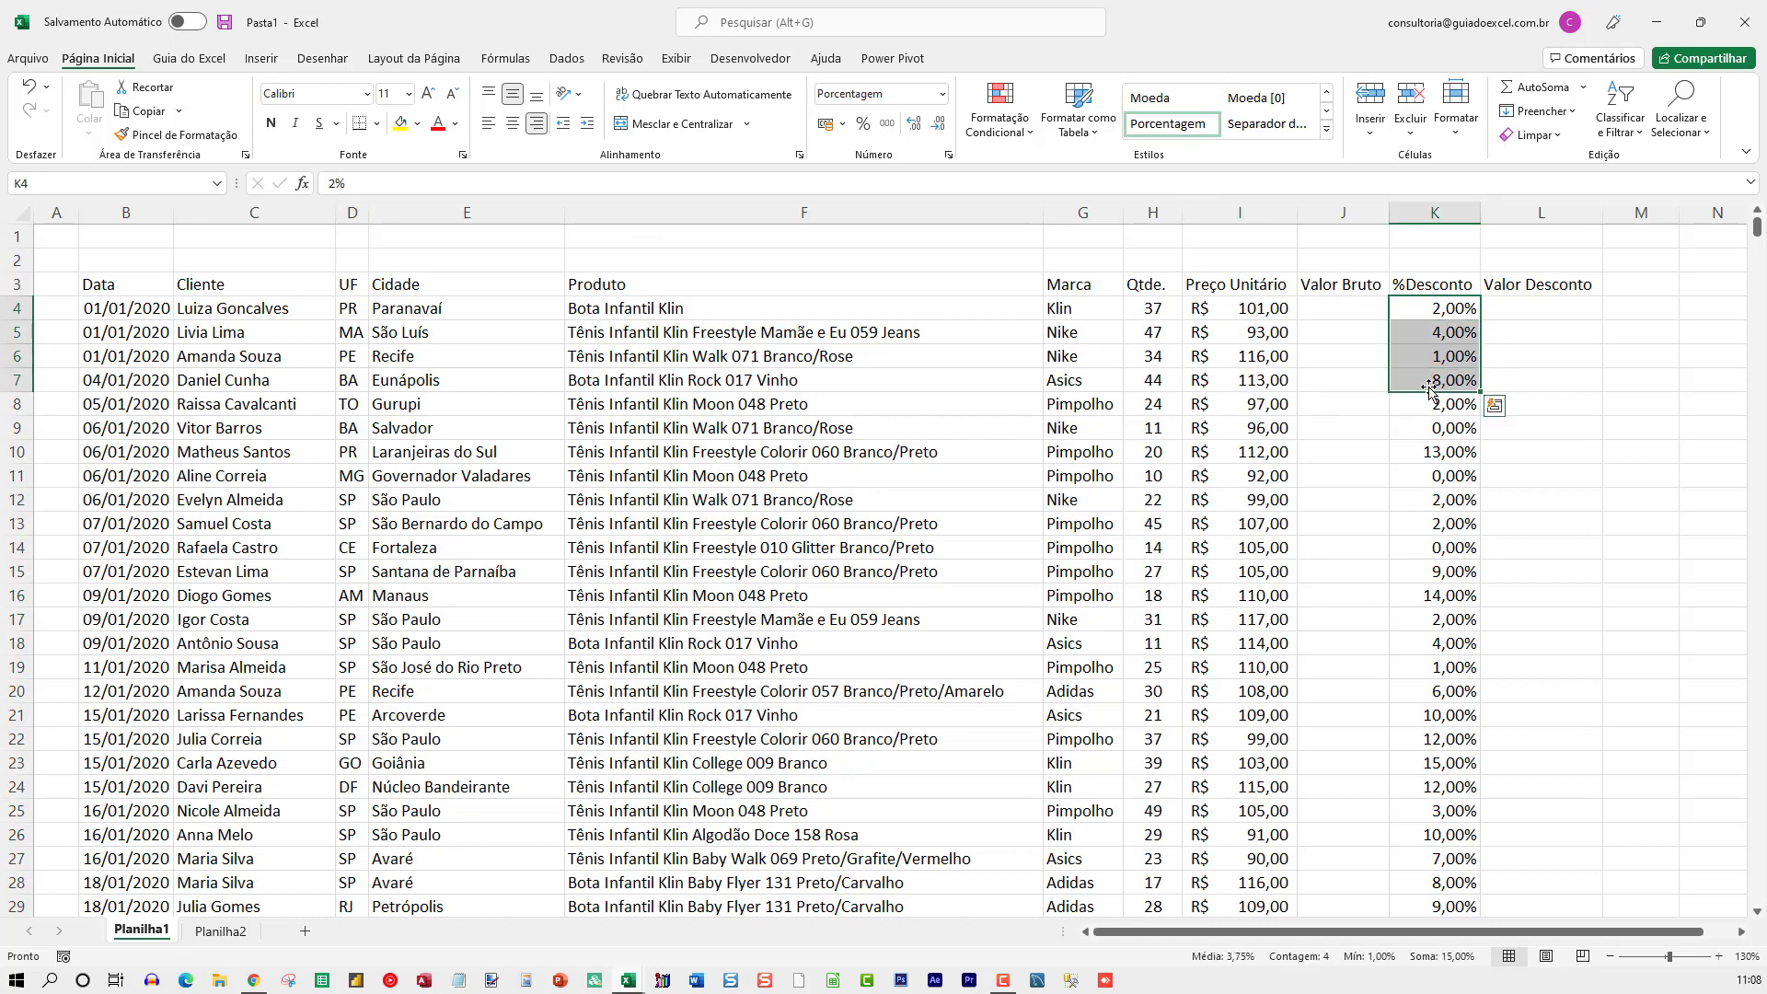
{"action": "key", "text": "ctrl+shift+Down"}
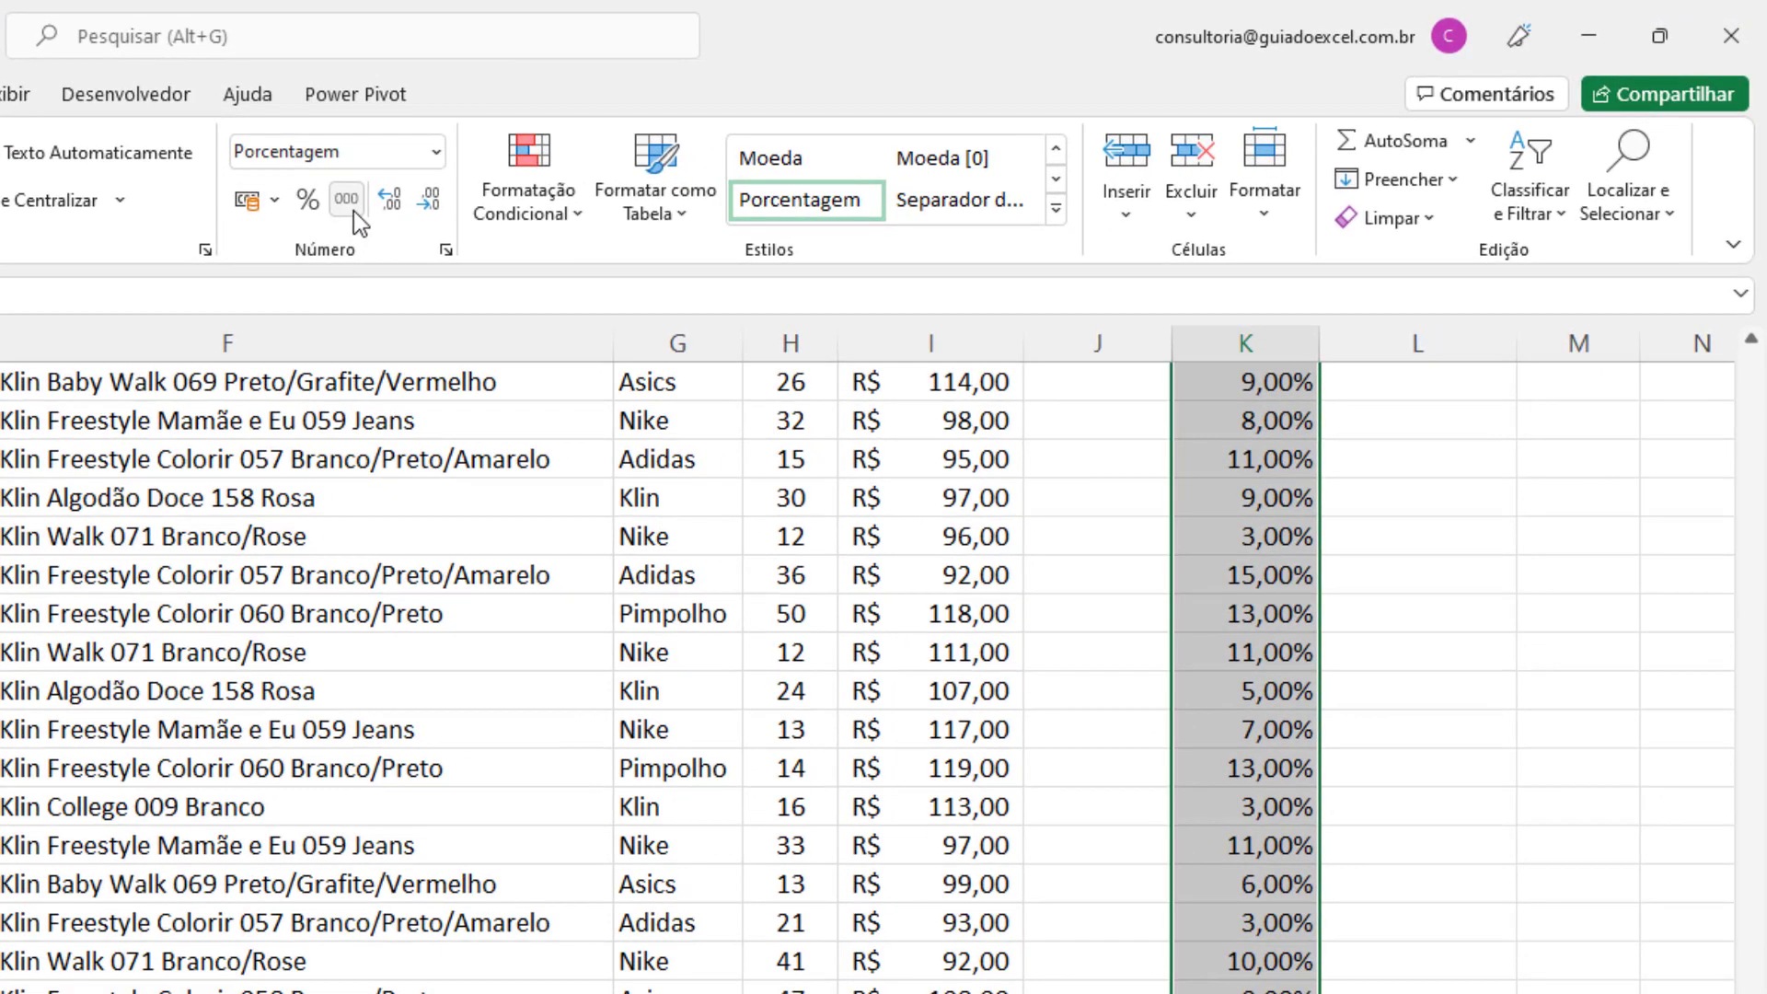
{"action": "left_click", "coordinate": [344, 203]}
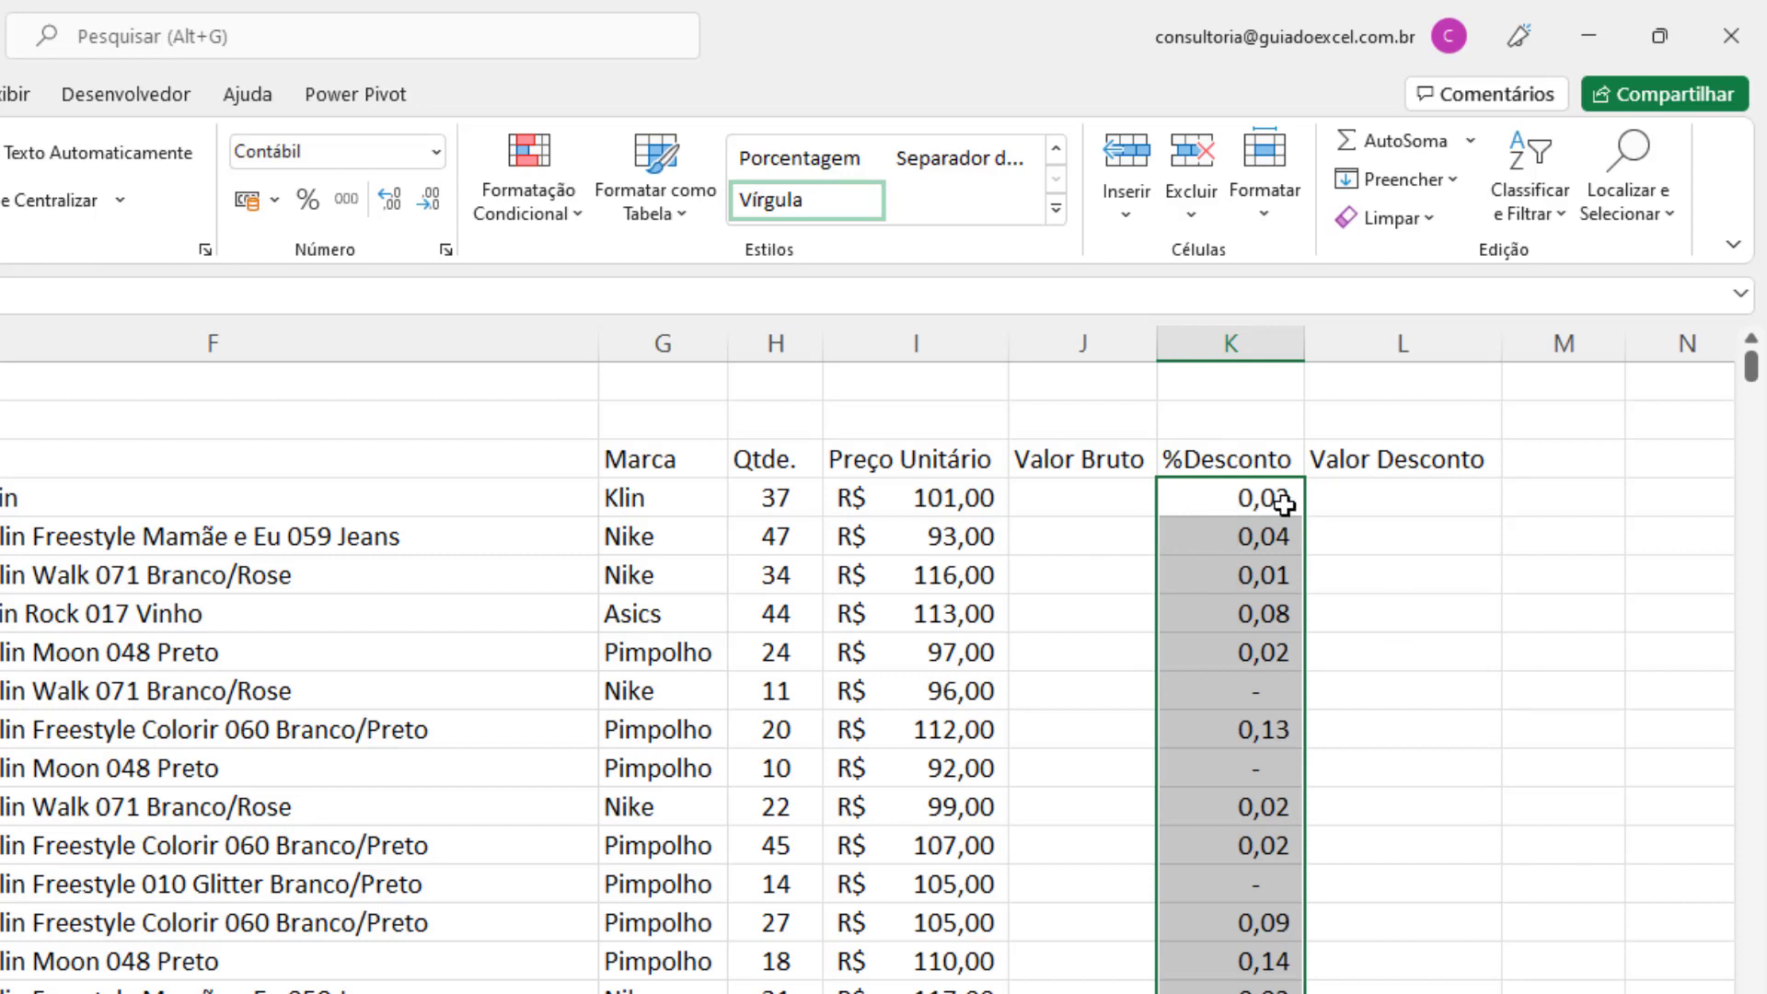
{"action": "left_click", "coordinate": [307, 199]}
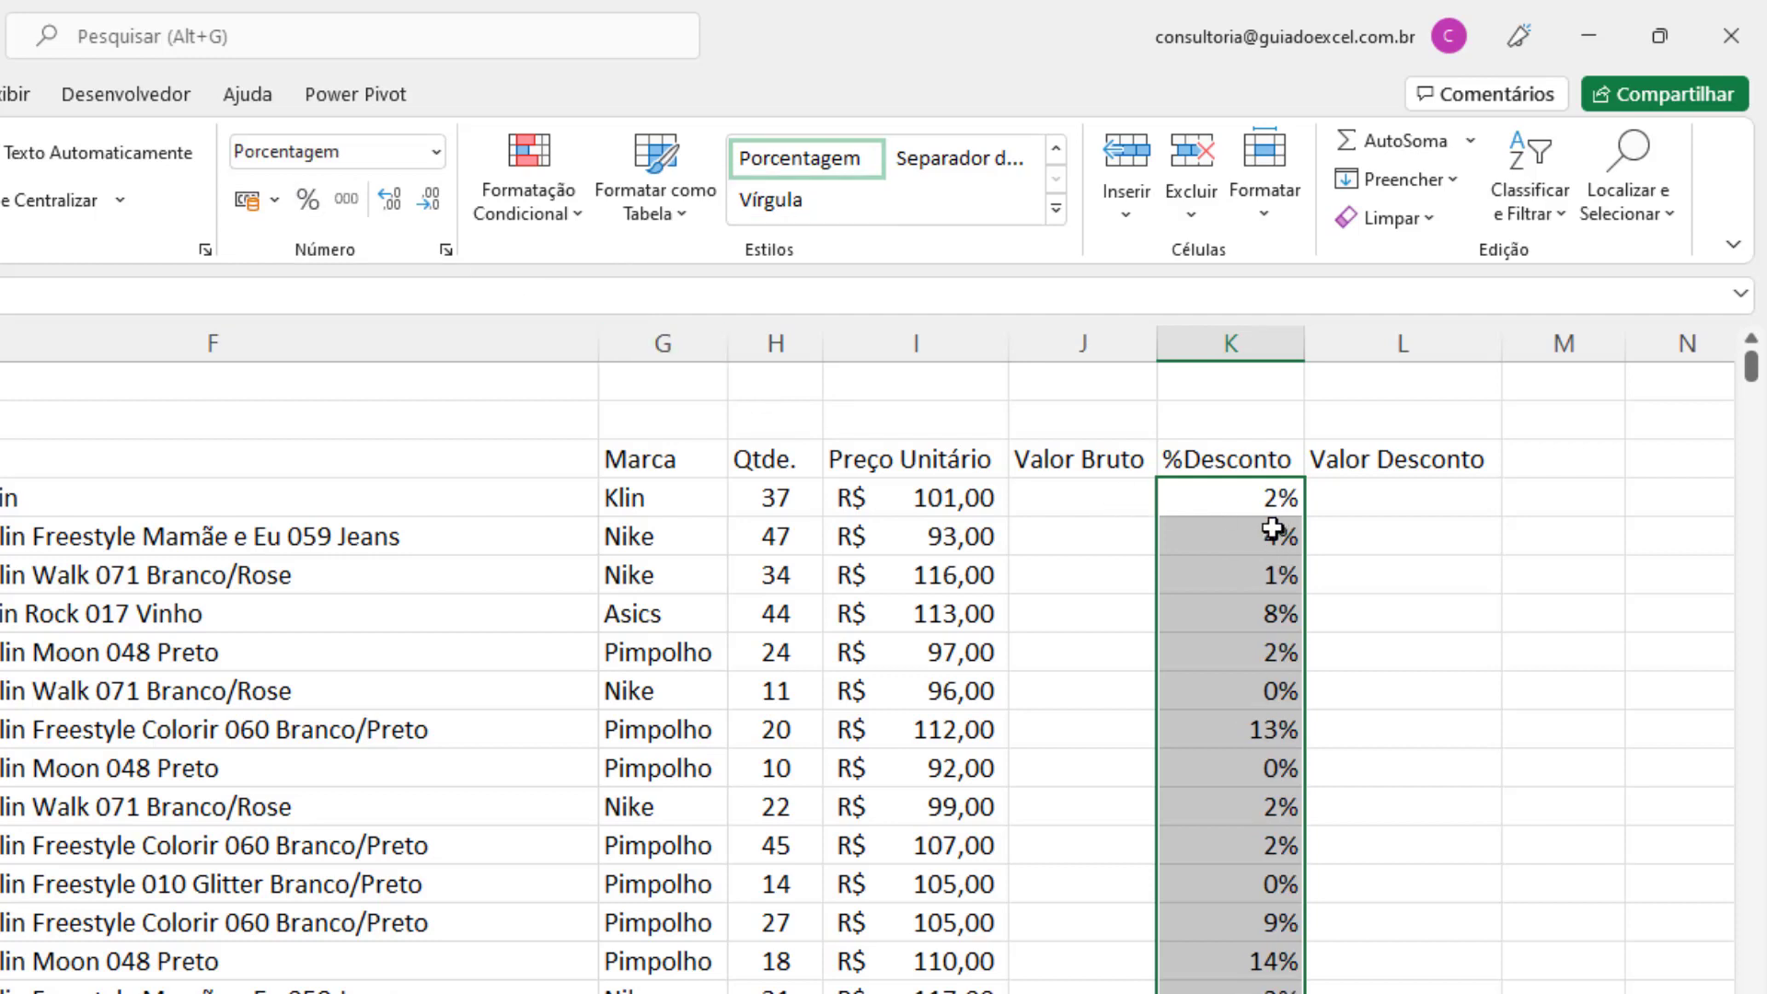
{"action": "left_click", "coordinate": [390, 199]}
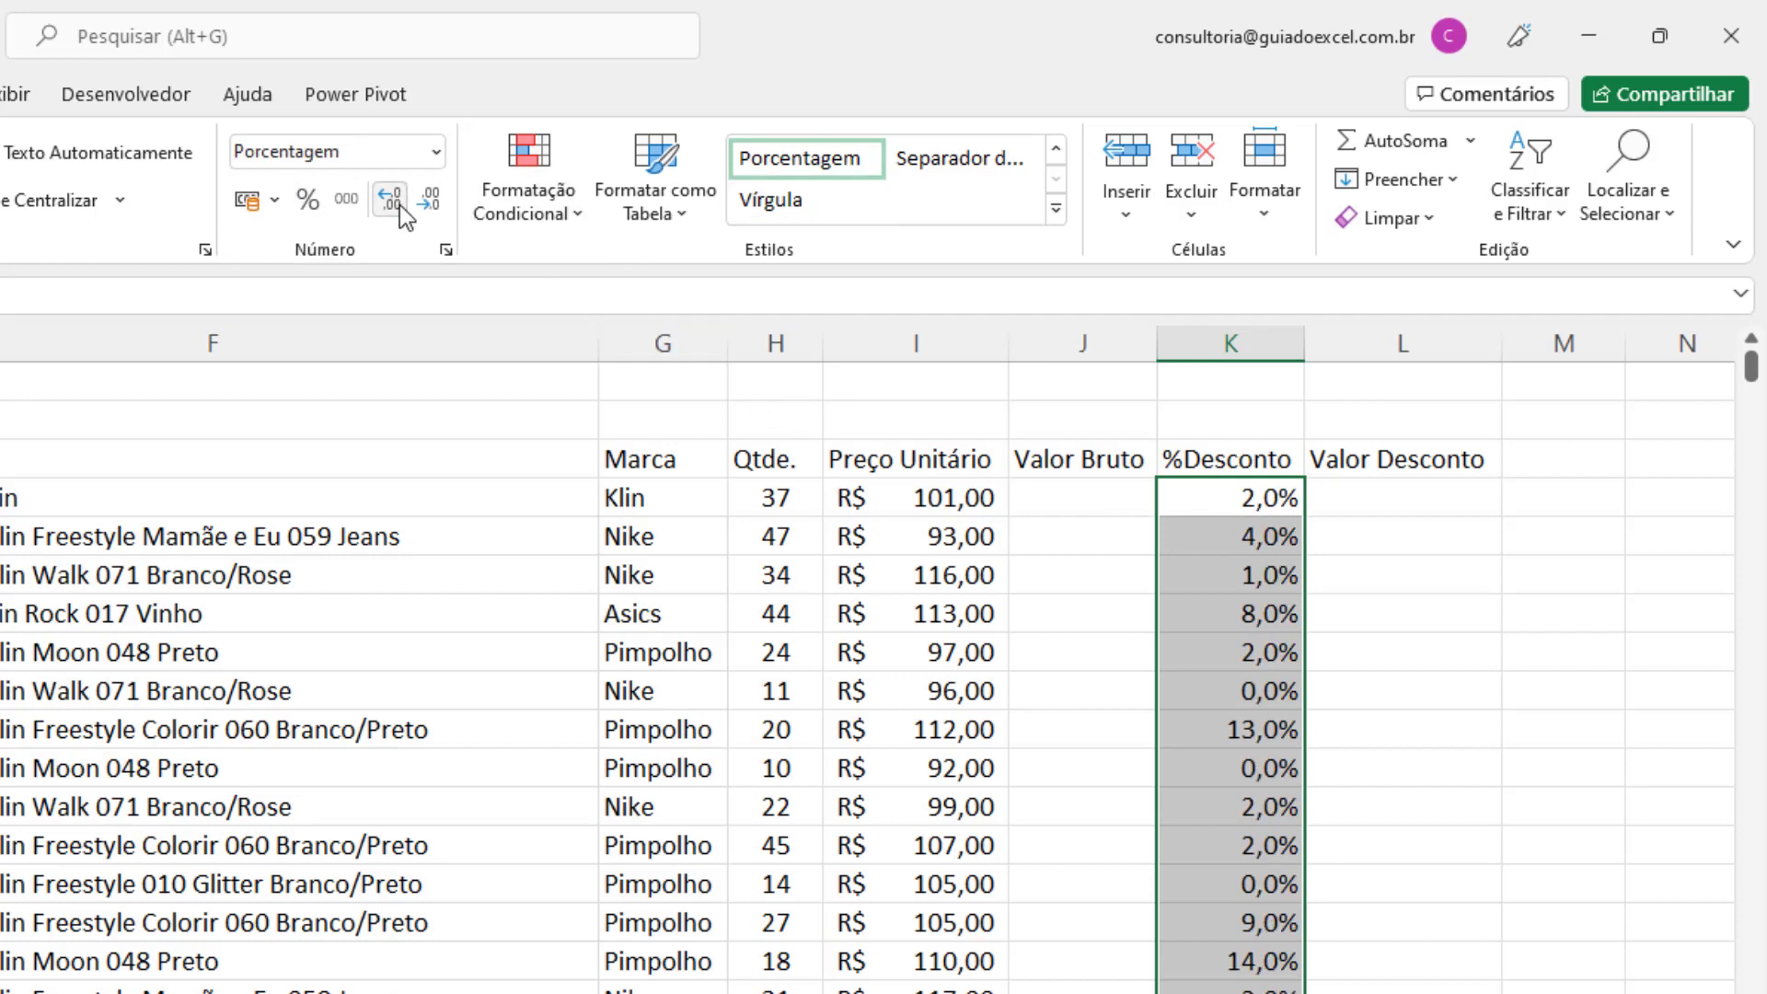
{"action": "left_click", "coordinate": [390, 199]}
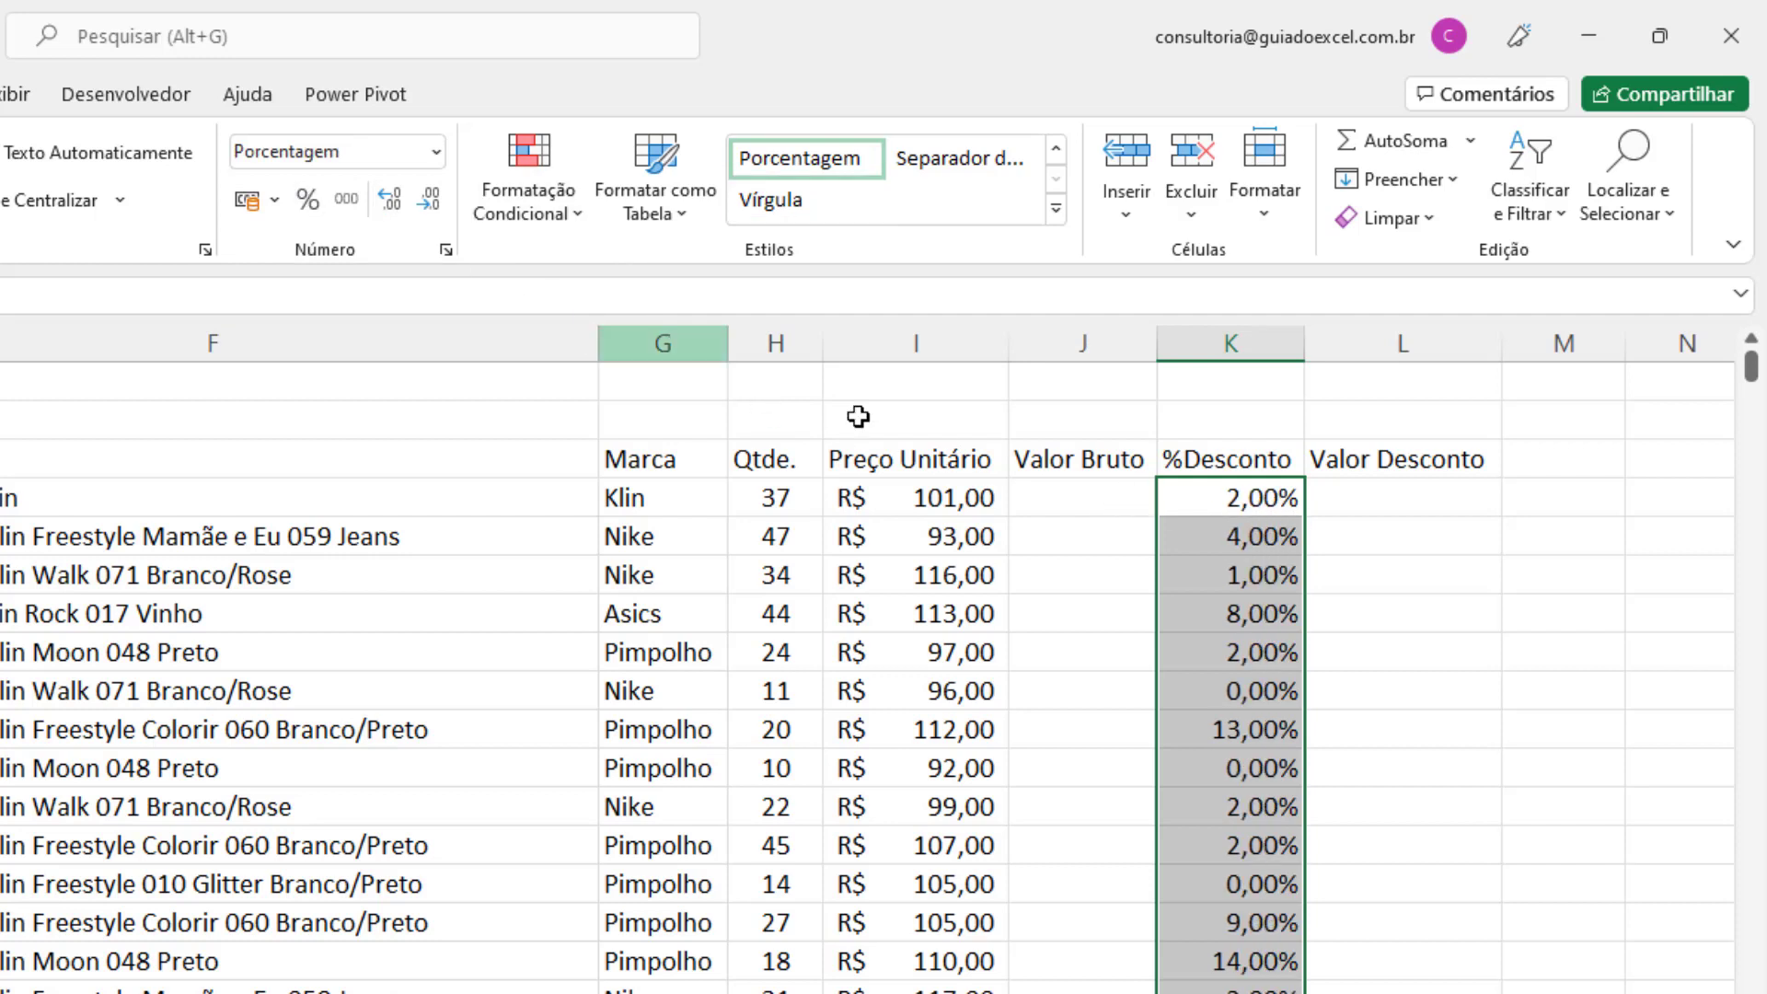
{"action": "left_click", "coordinate": [1270, 498]}
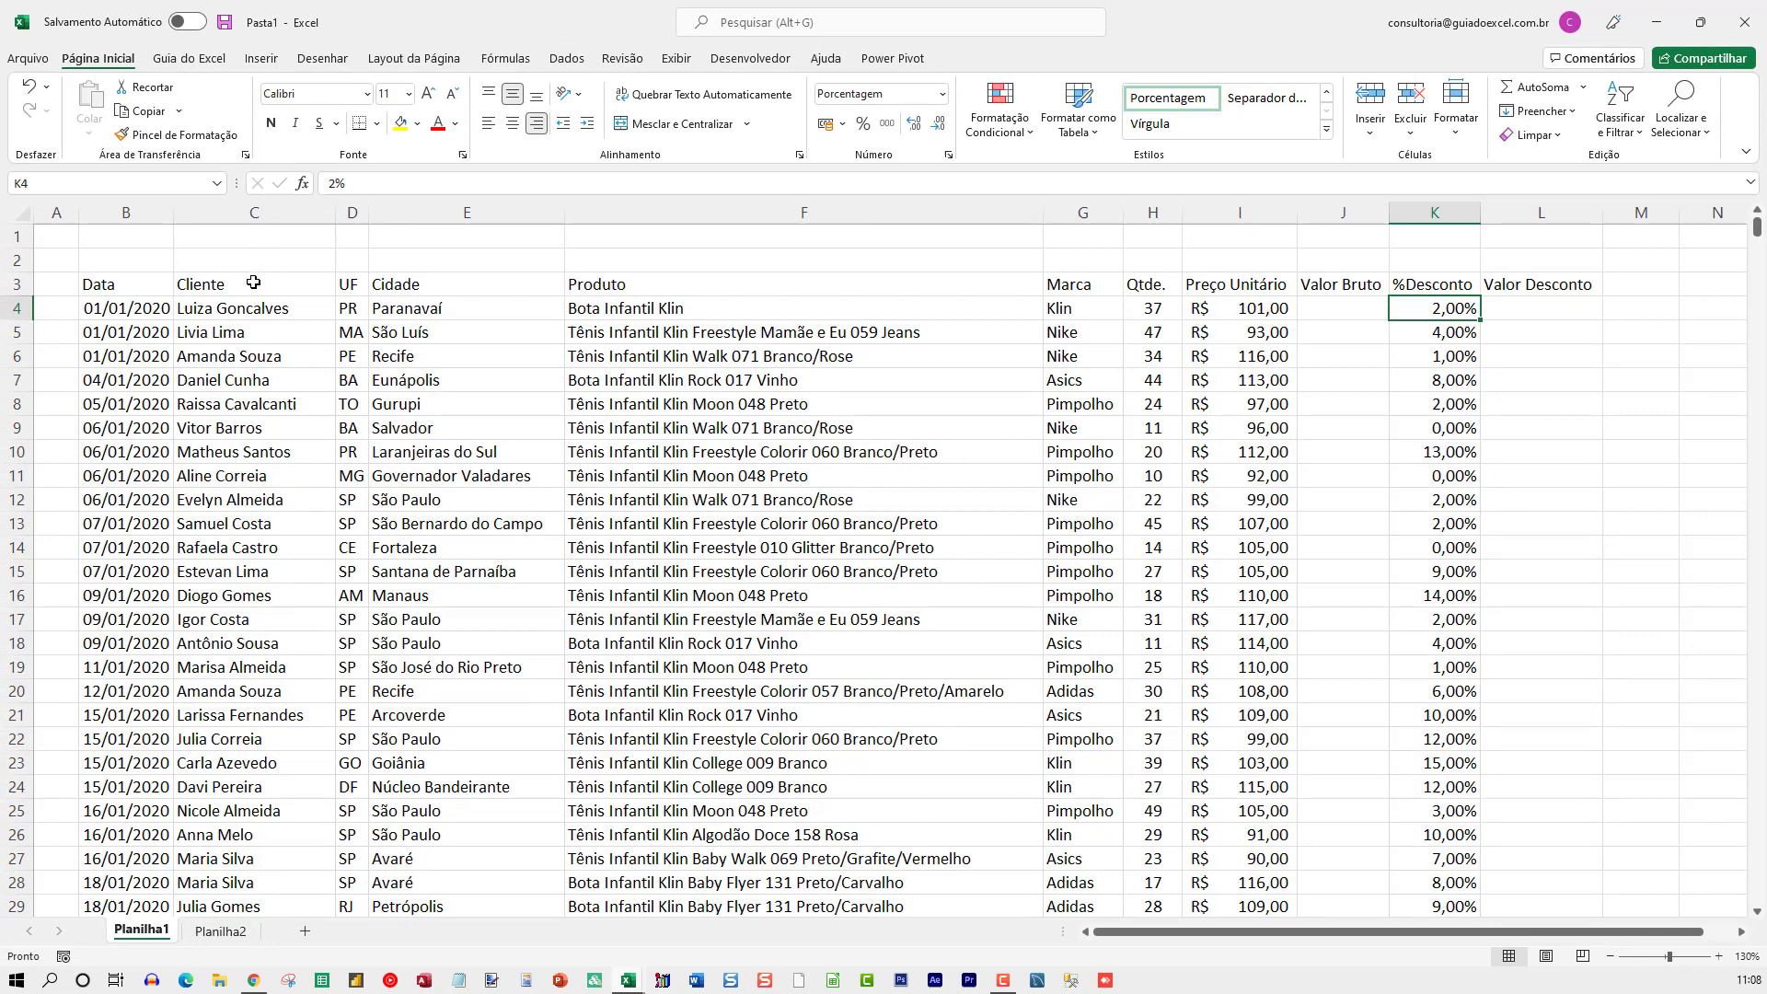
{"action": "left_click", "coordinate": [254, 283]}
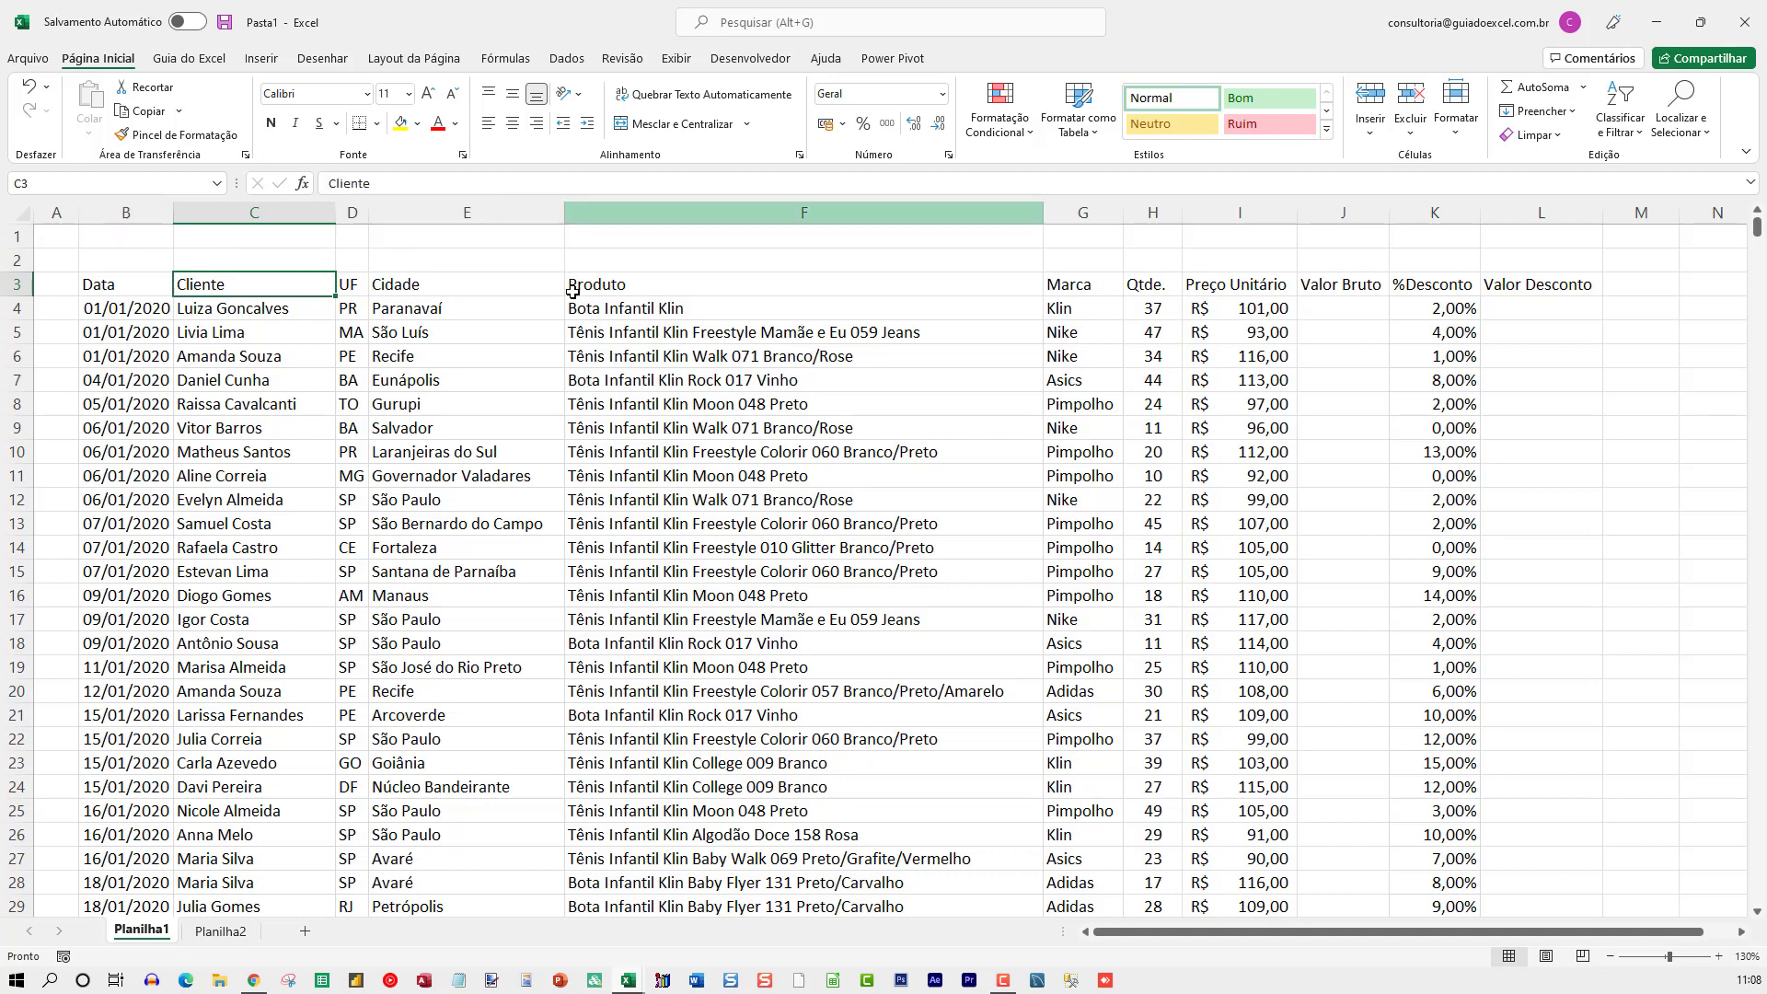
{"action": "left_click", "coordinate": [686, 265]}
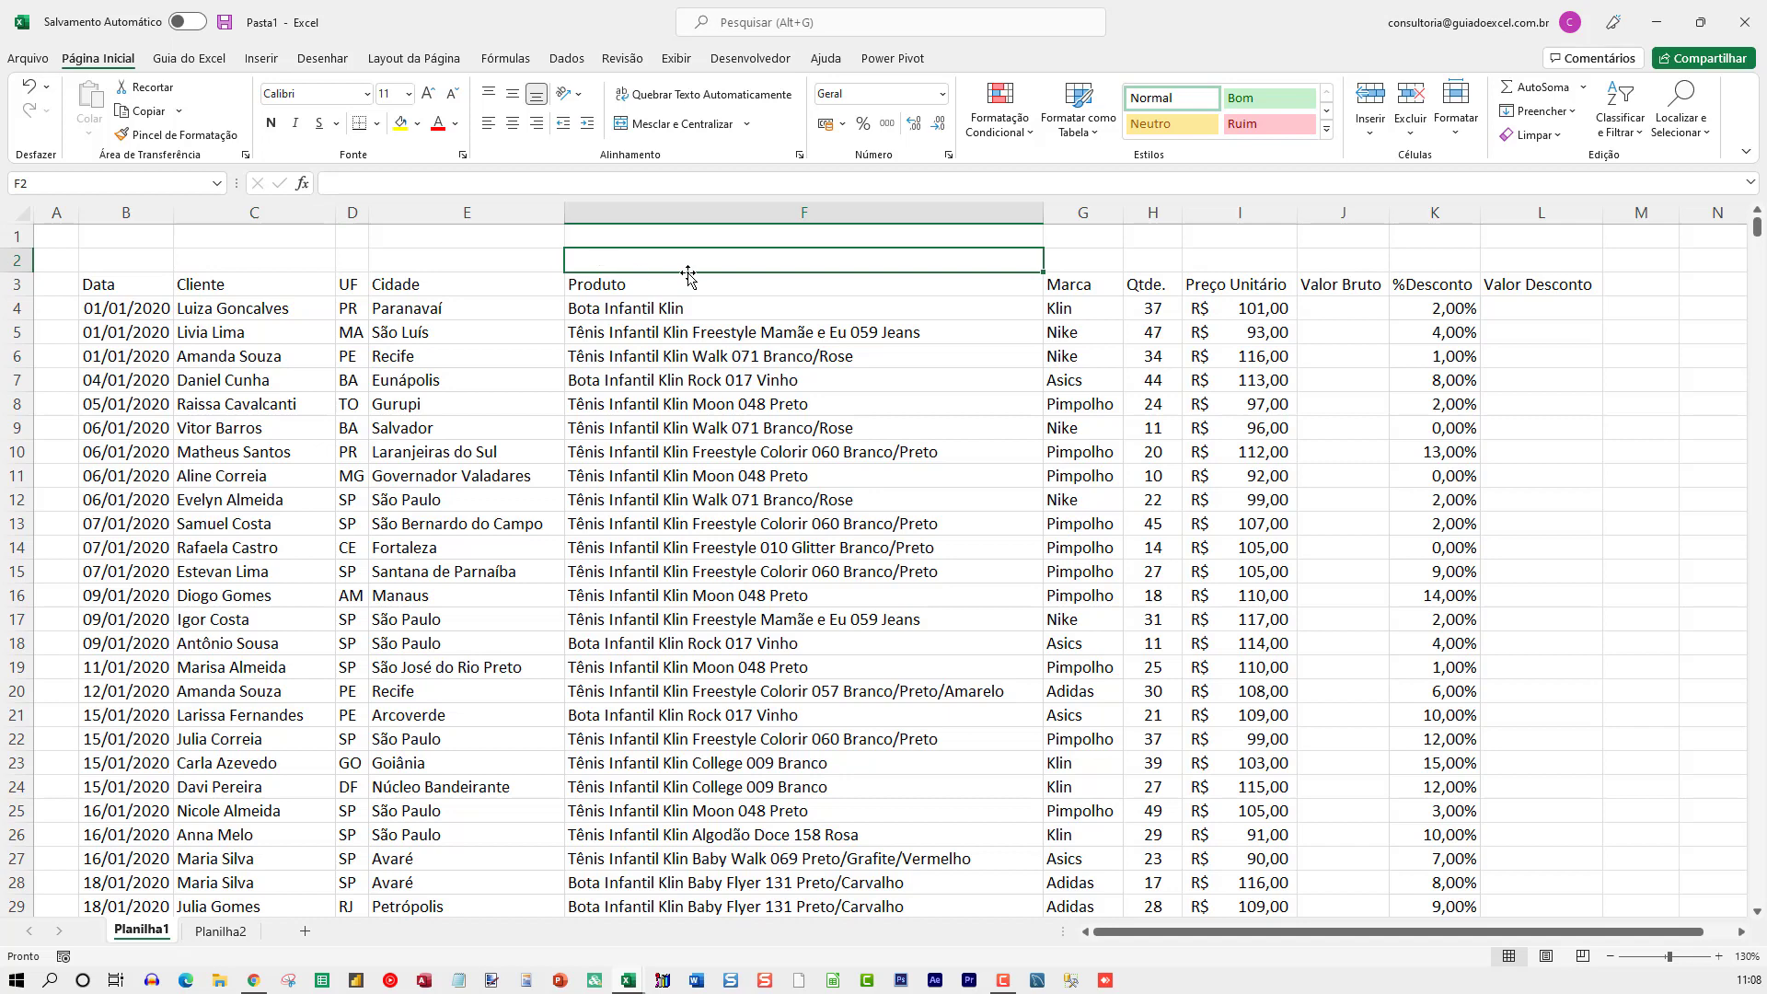
On the Exibir tab, toggle Barra de Fórmulas and Títulos, ending with both checked.
{"action": "left_click", "coordinate": [463, 253]}
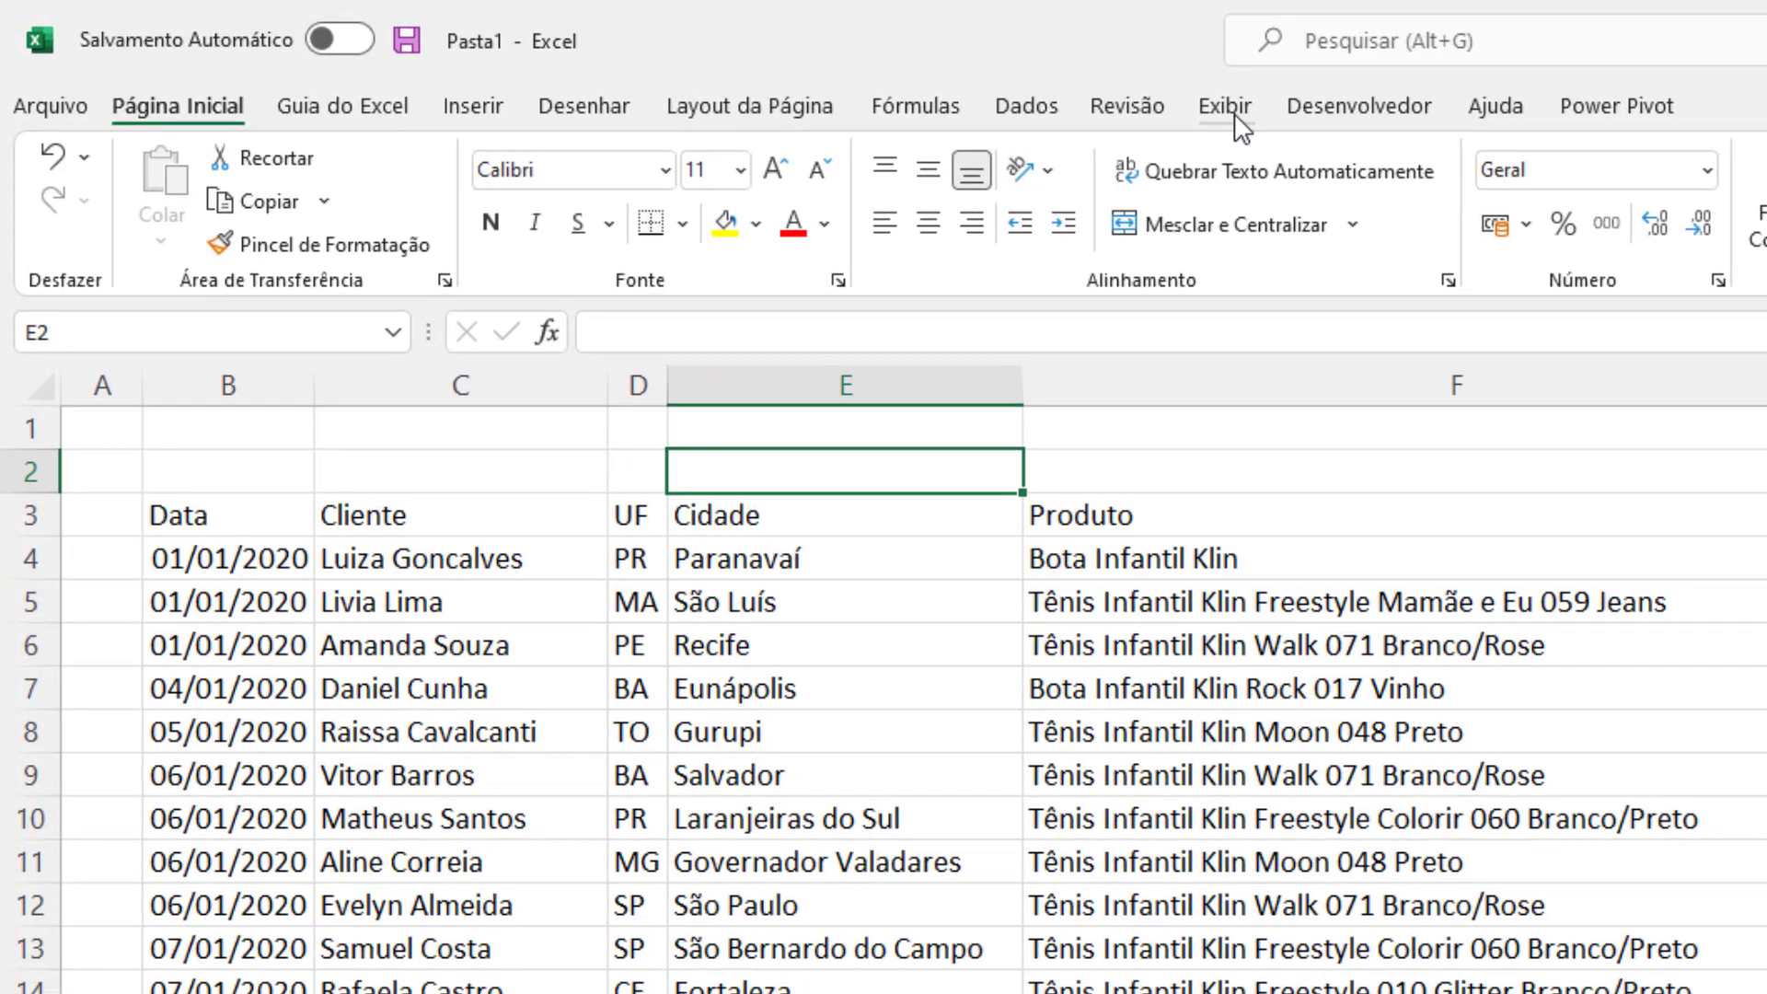
{"action": "left_click", "coordinate": [1225, 106]}
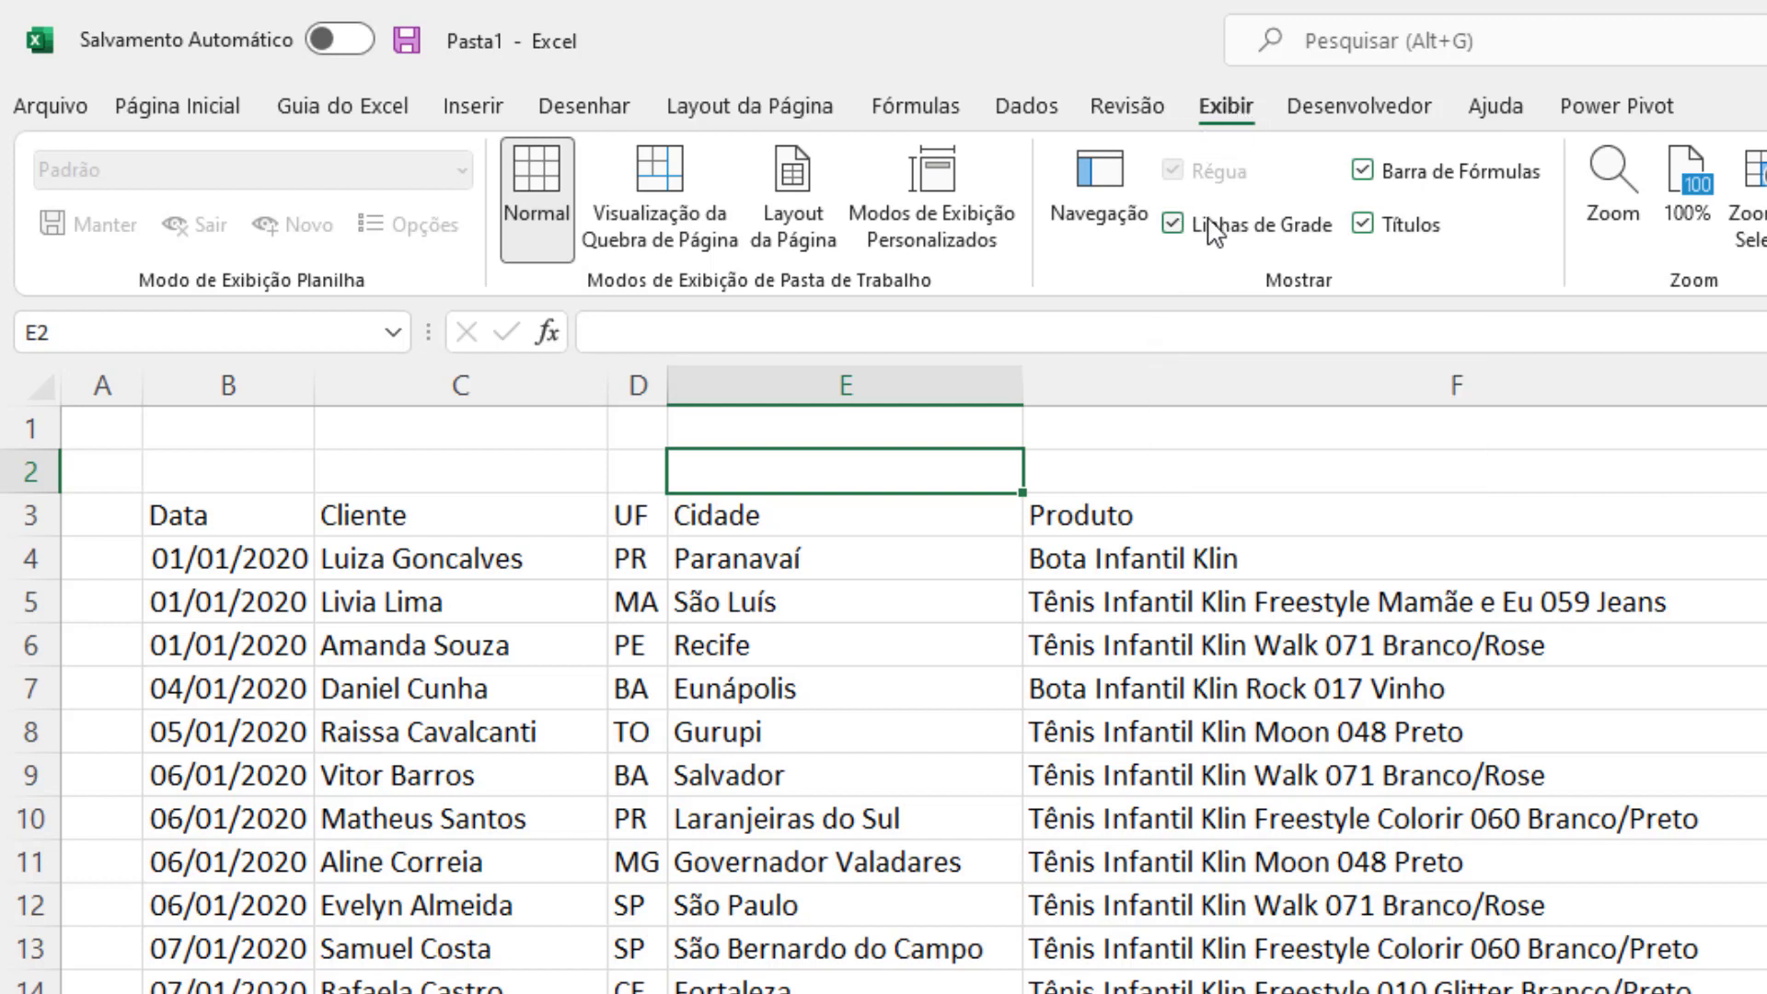
{"action": "left_click", "coordinate": [1409, 178]}
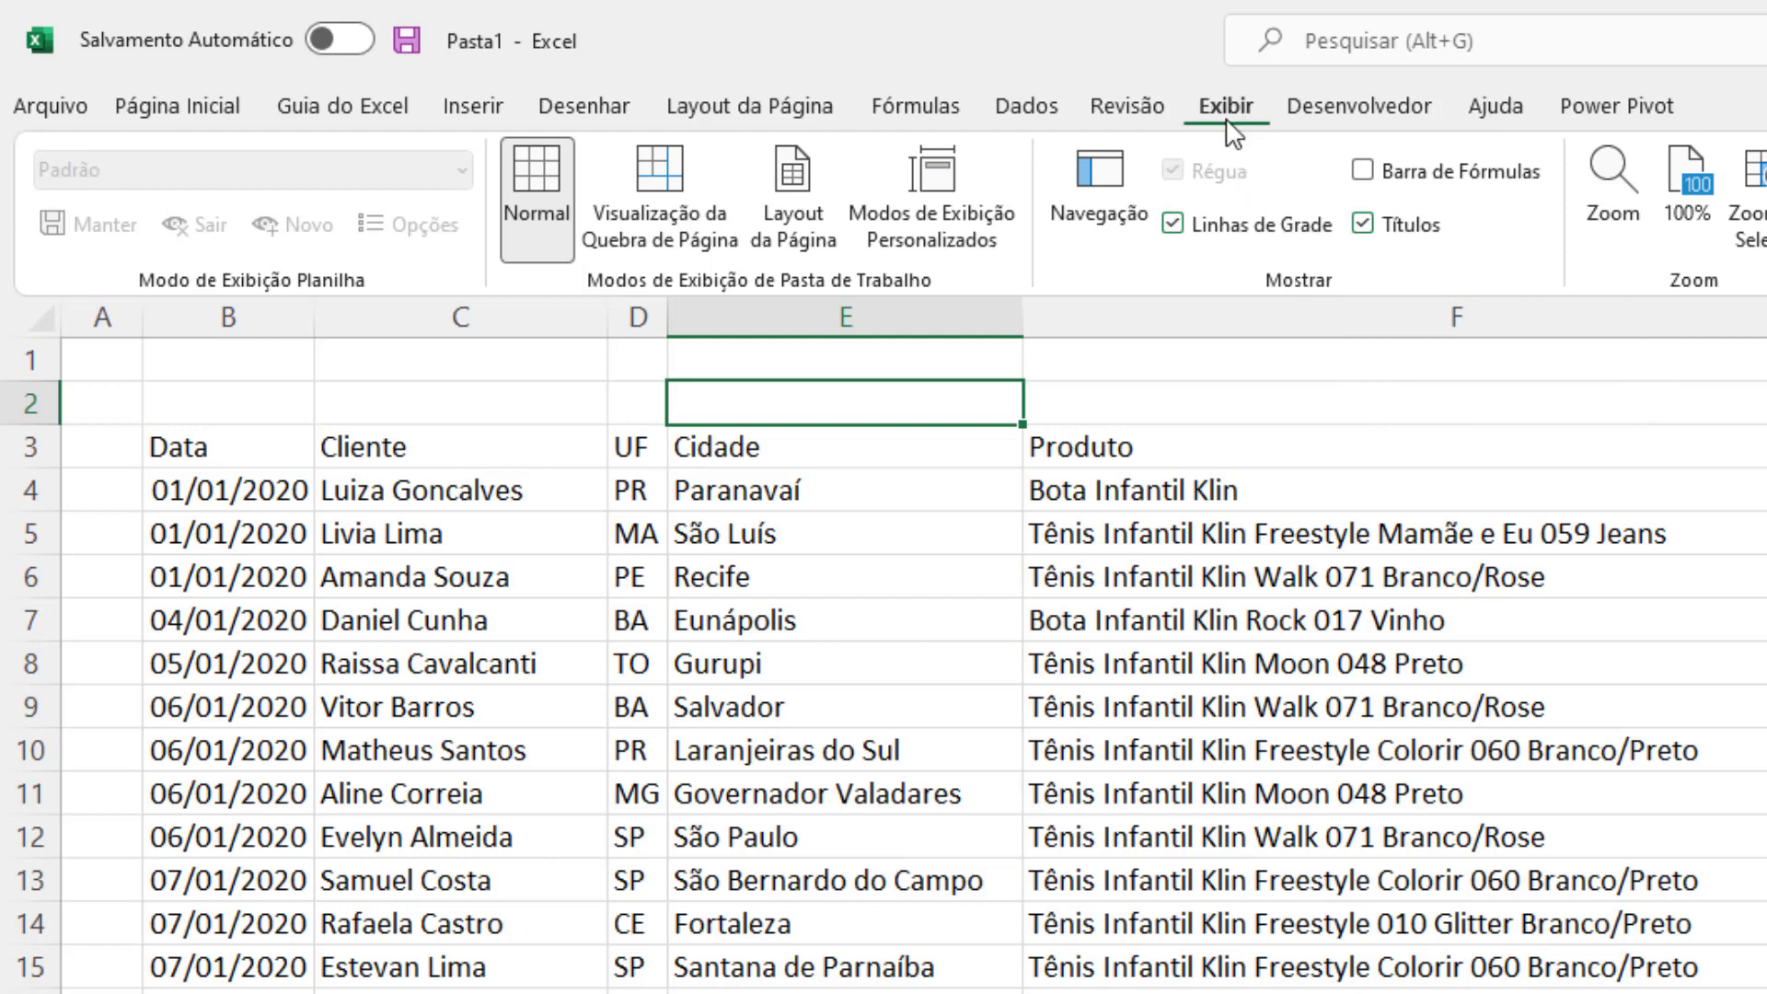
{"action": "left_click", "coordinate": [1400, 186]}
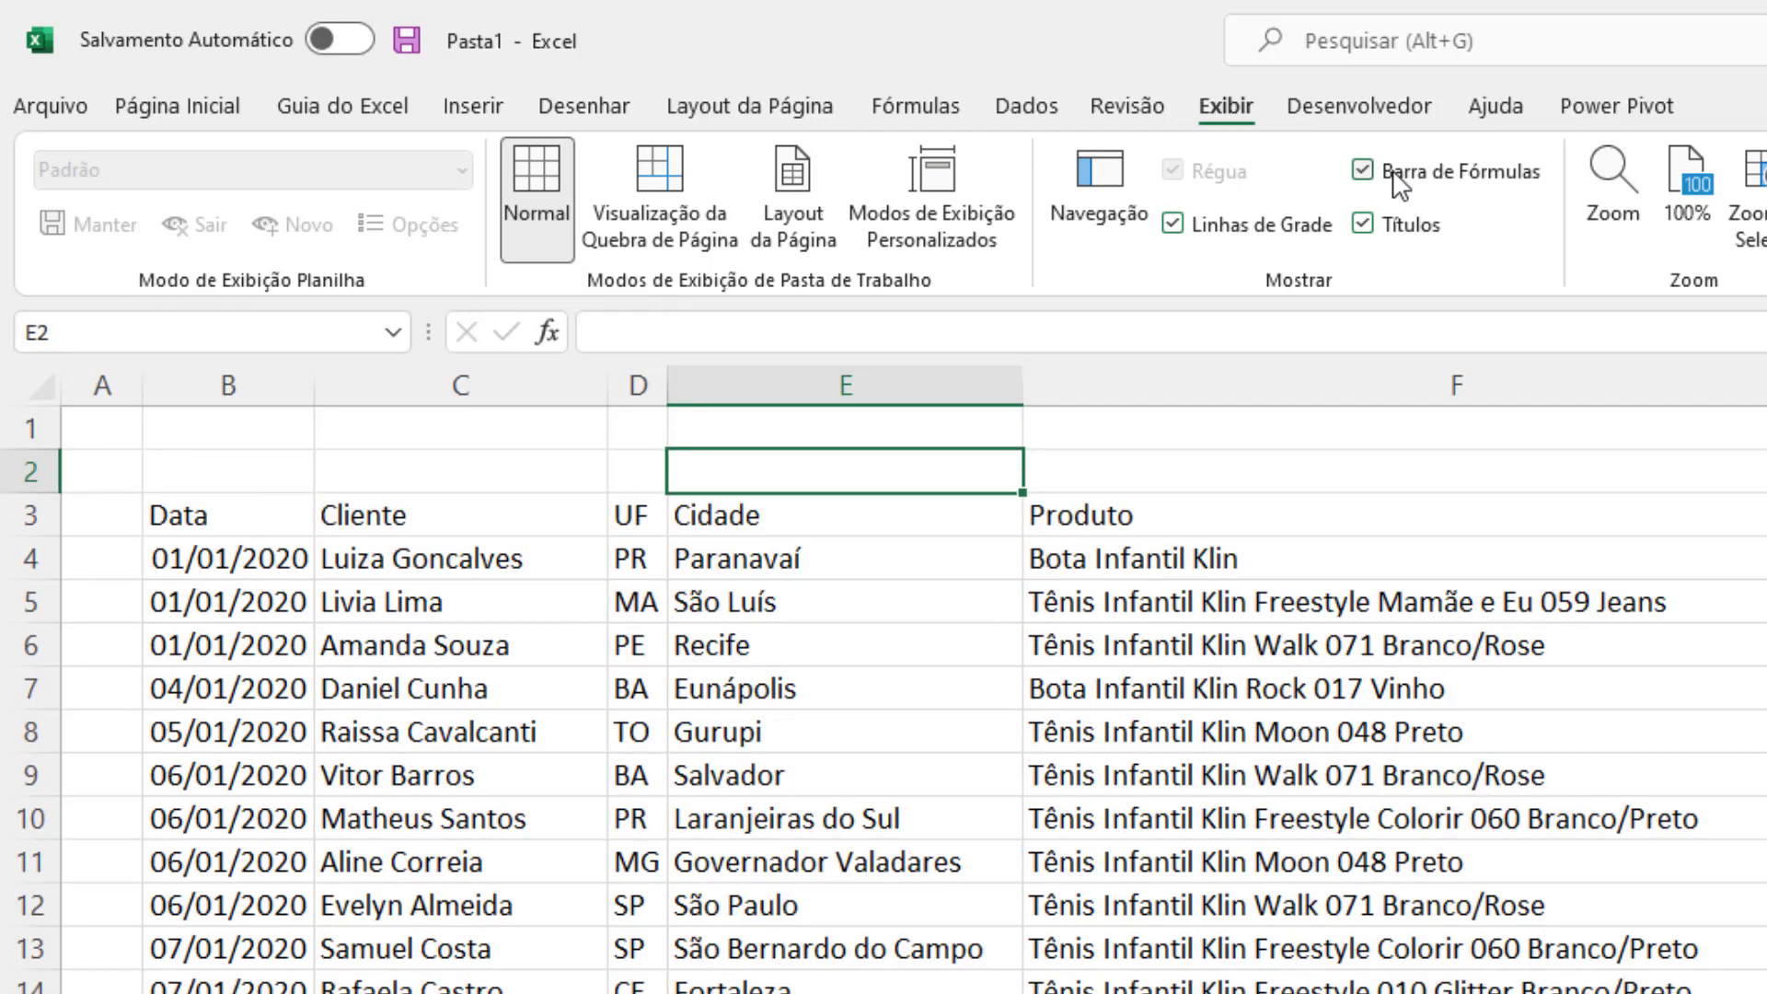
{"action": "left_click", "coordinate": [1398, 182]}
{"action": "left_click", "coordinate": [1398, 183]}
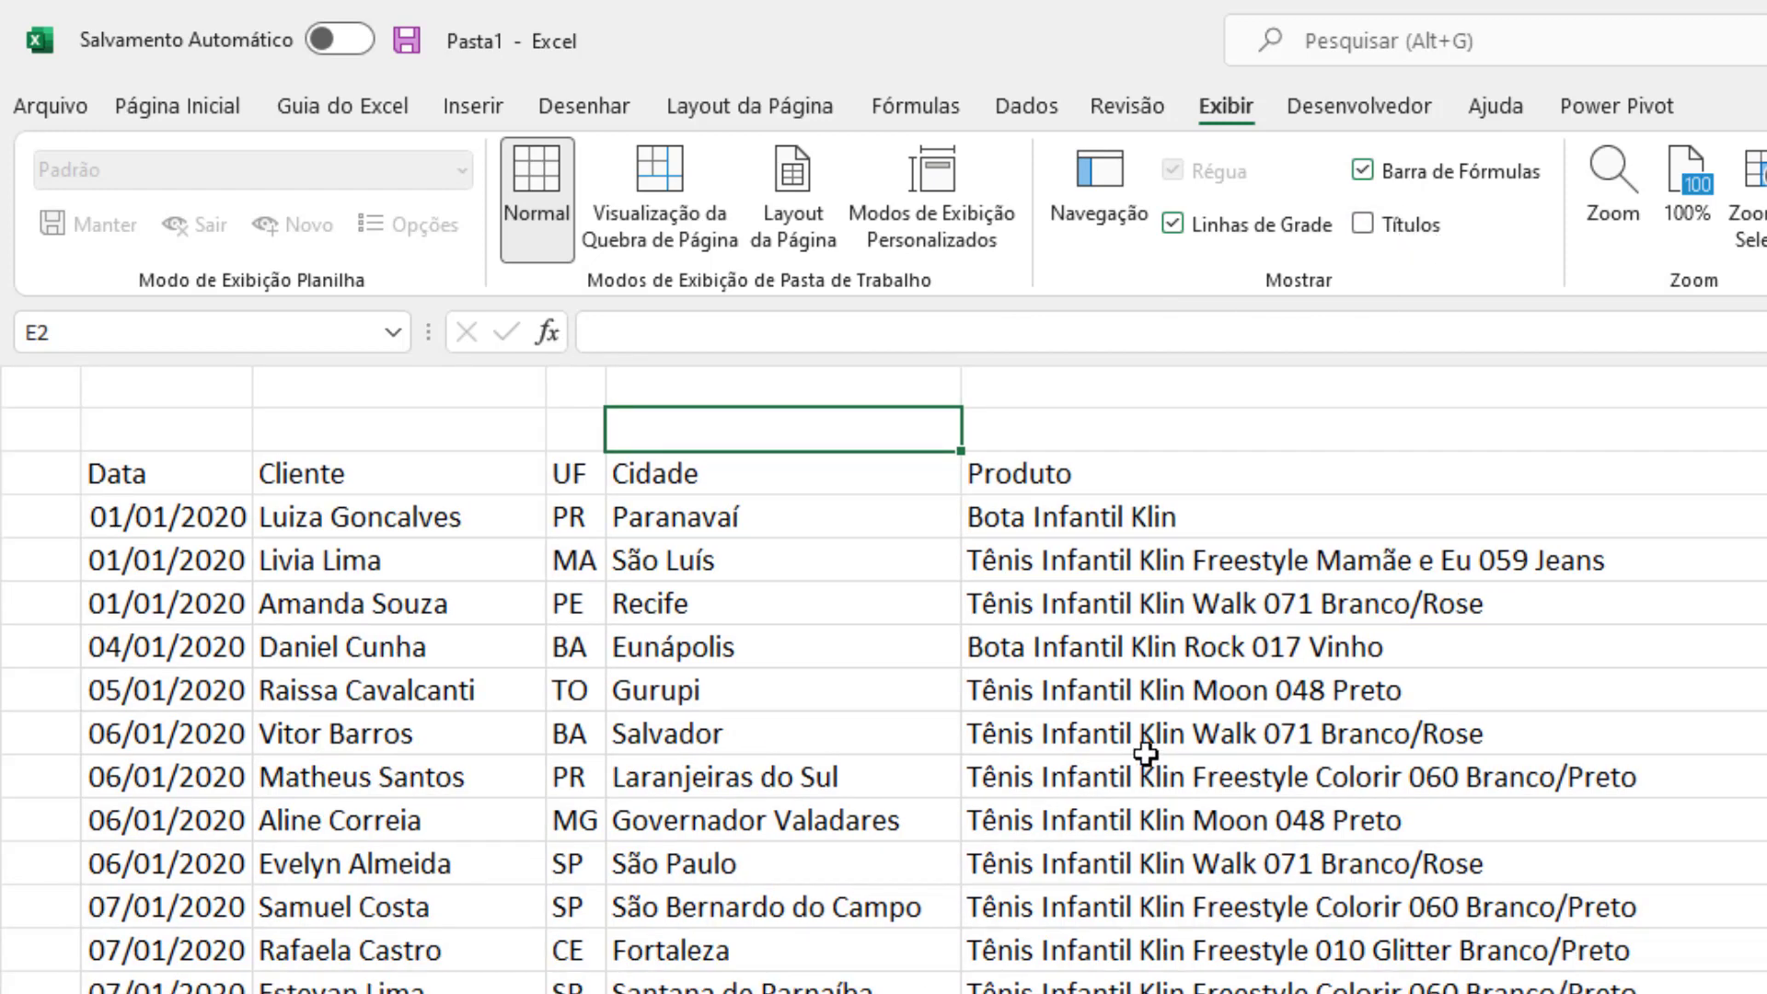
{"action": "left_click", "coordinate": [1391, 235]}
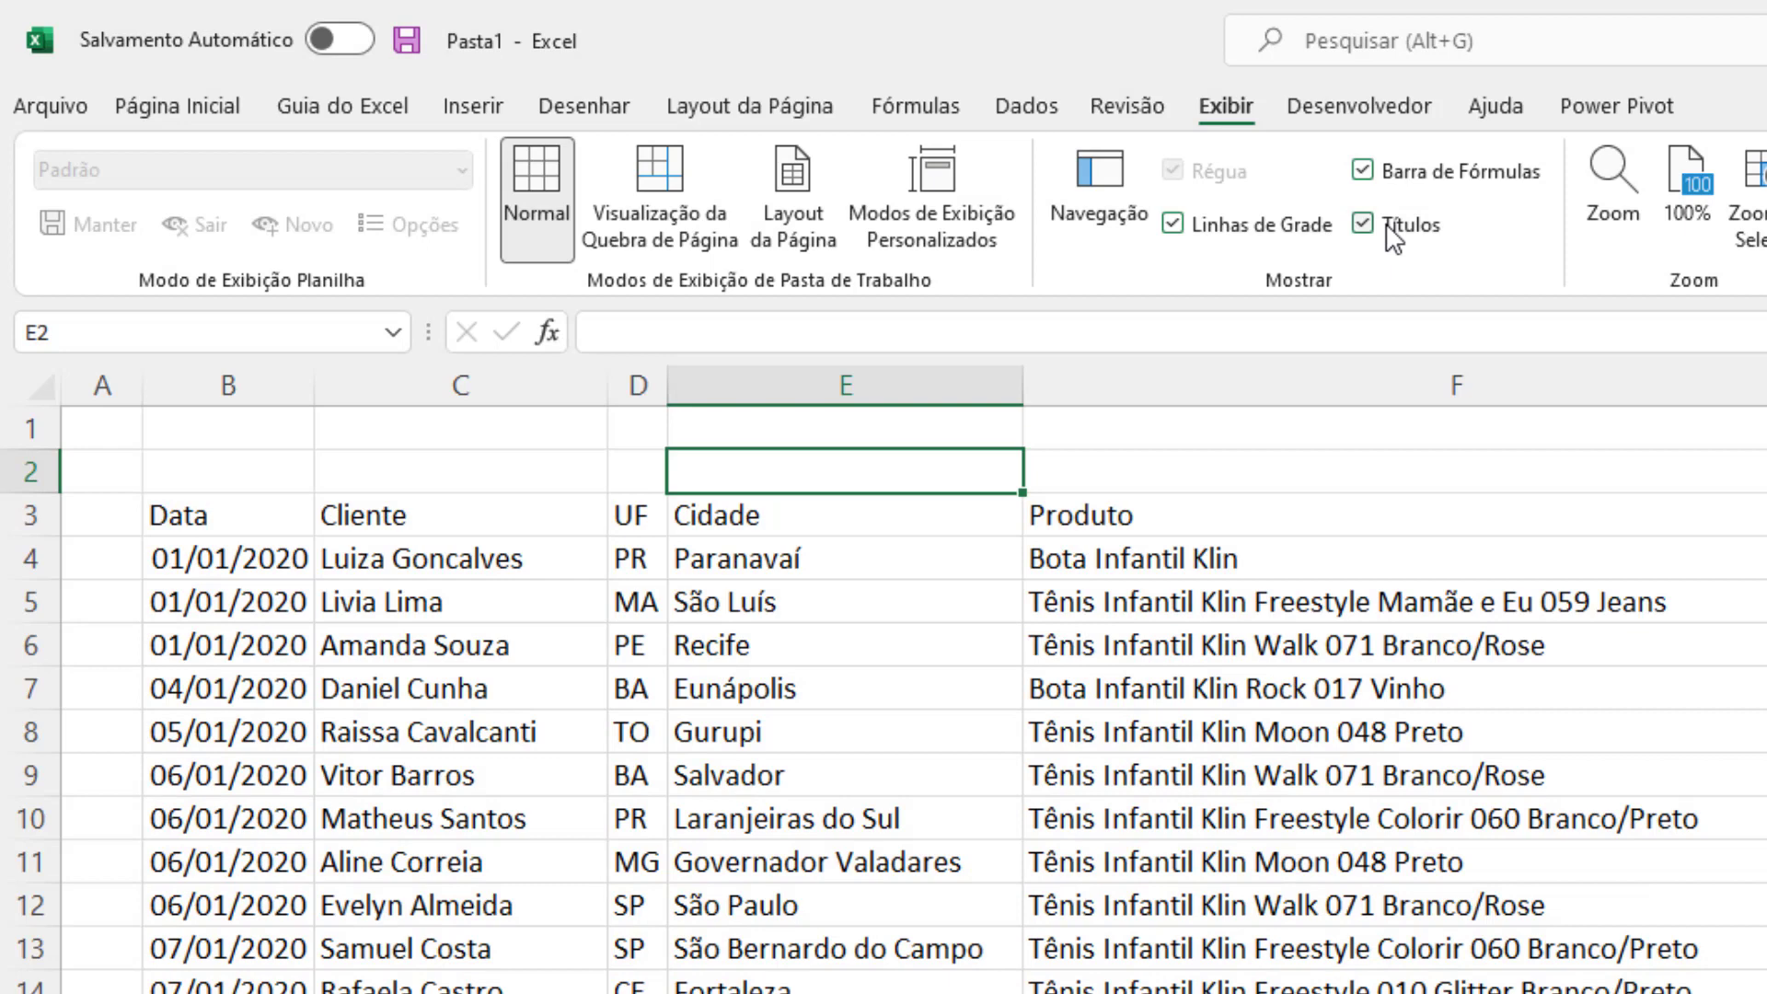
{"action": "left_click", "coordinate": [1392, 235]}
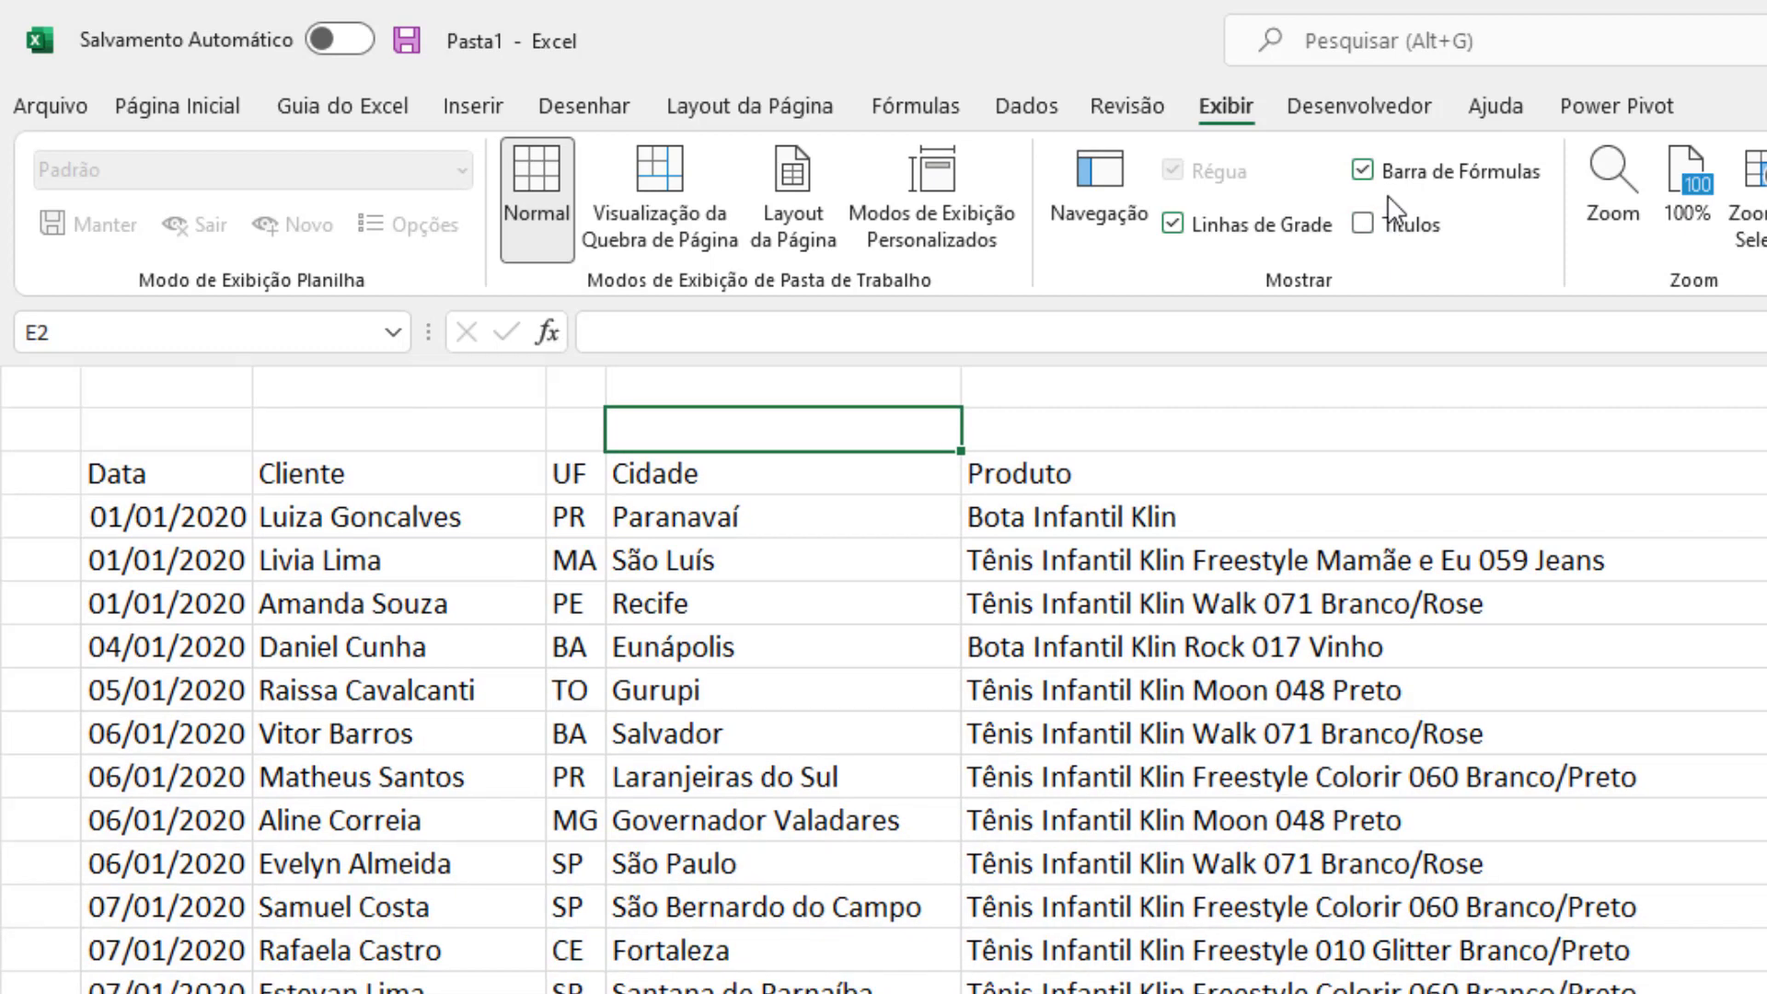
{"action": "left_click", "coordinate": [1381, 181]}
{"action": "left_click", "coordinate": [1383, 171]}
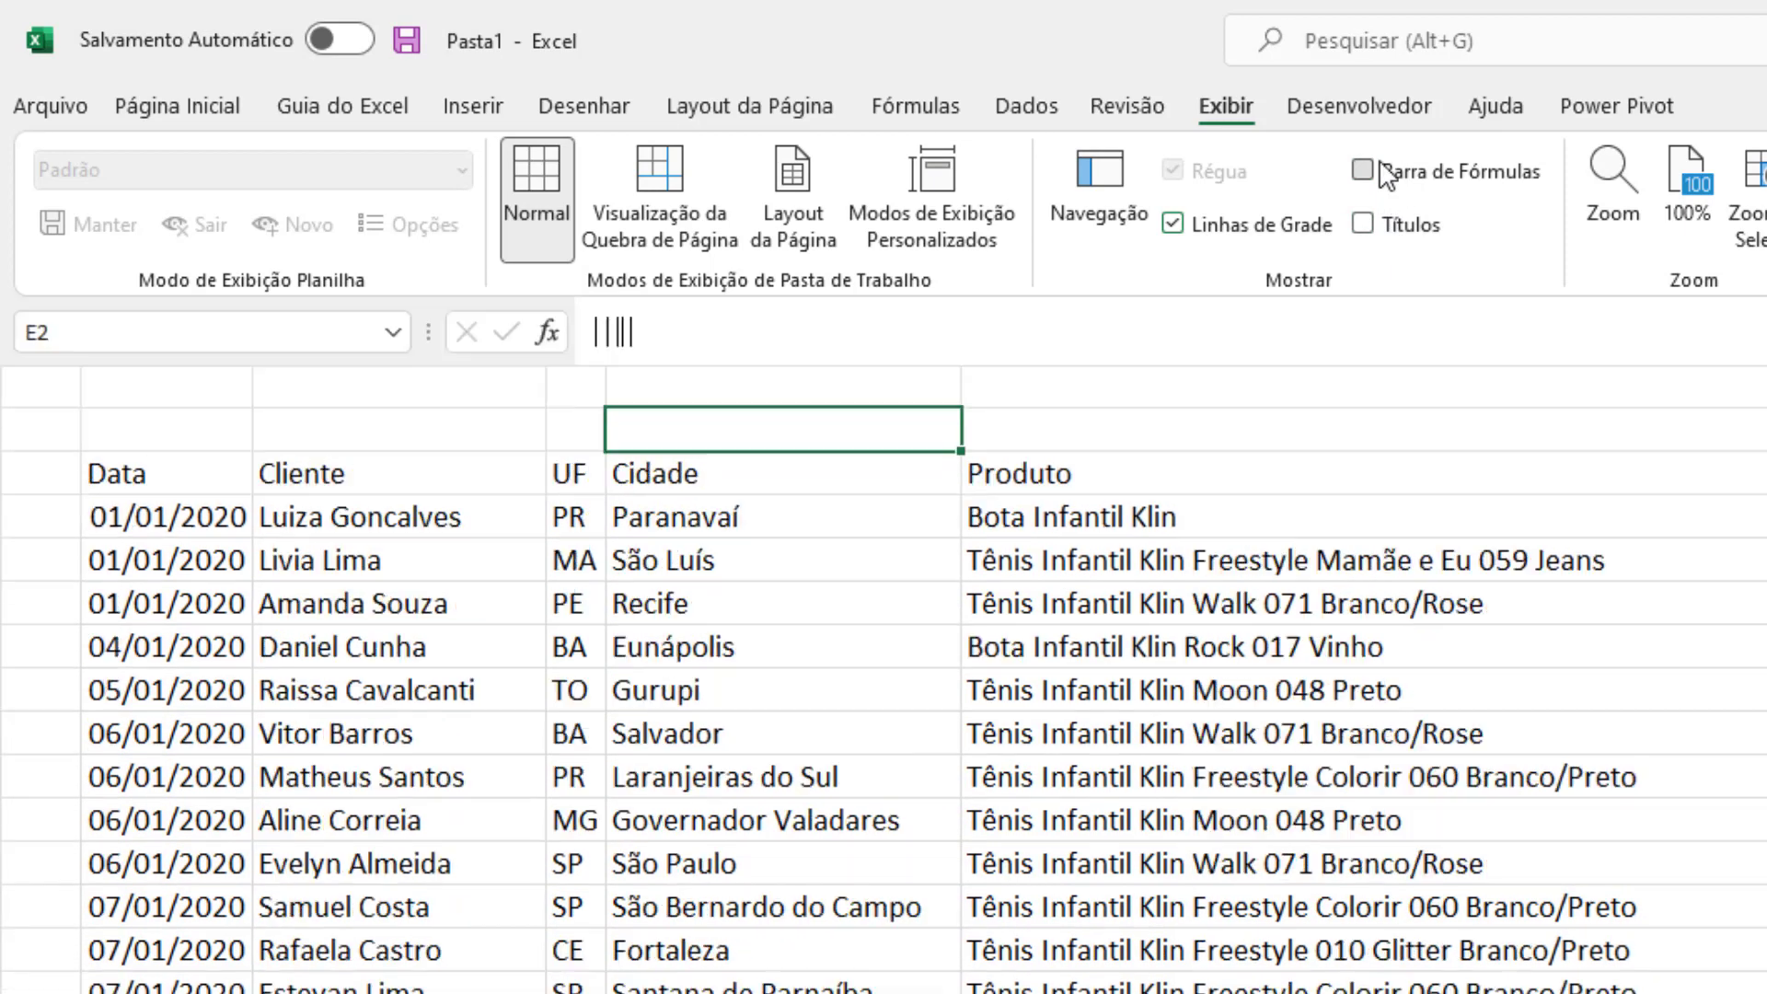
{"action": "left_click", "coordinate": [1400, 238]}
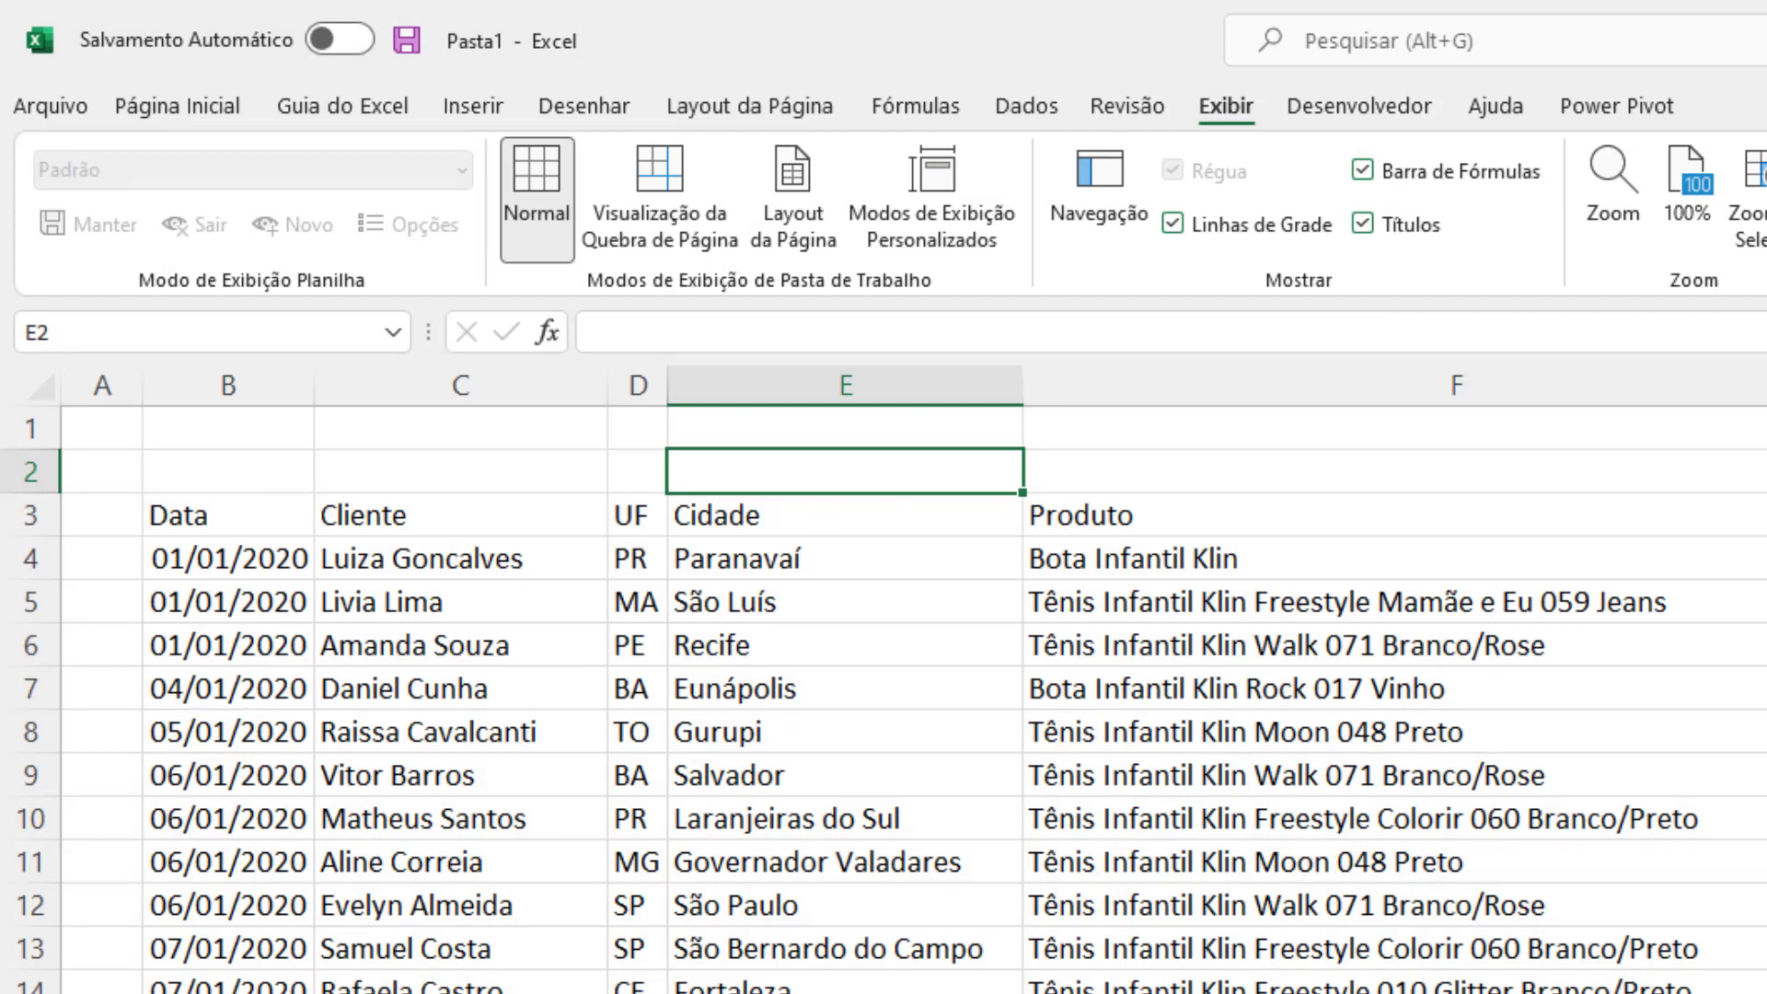
{"action": "scroll", "coordinate": [1057, 820], "scroll_direction": "down", "scroll_amount": 3}
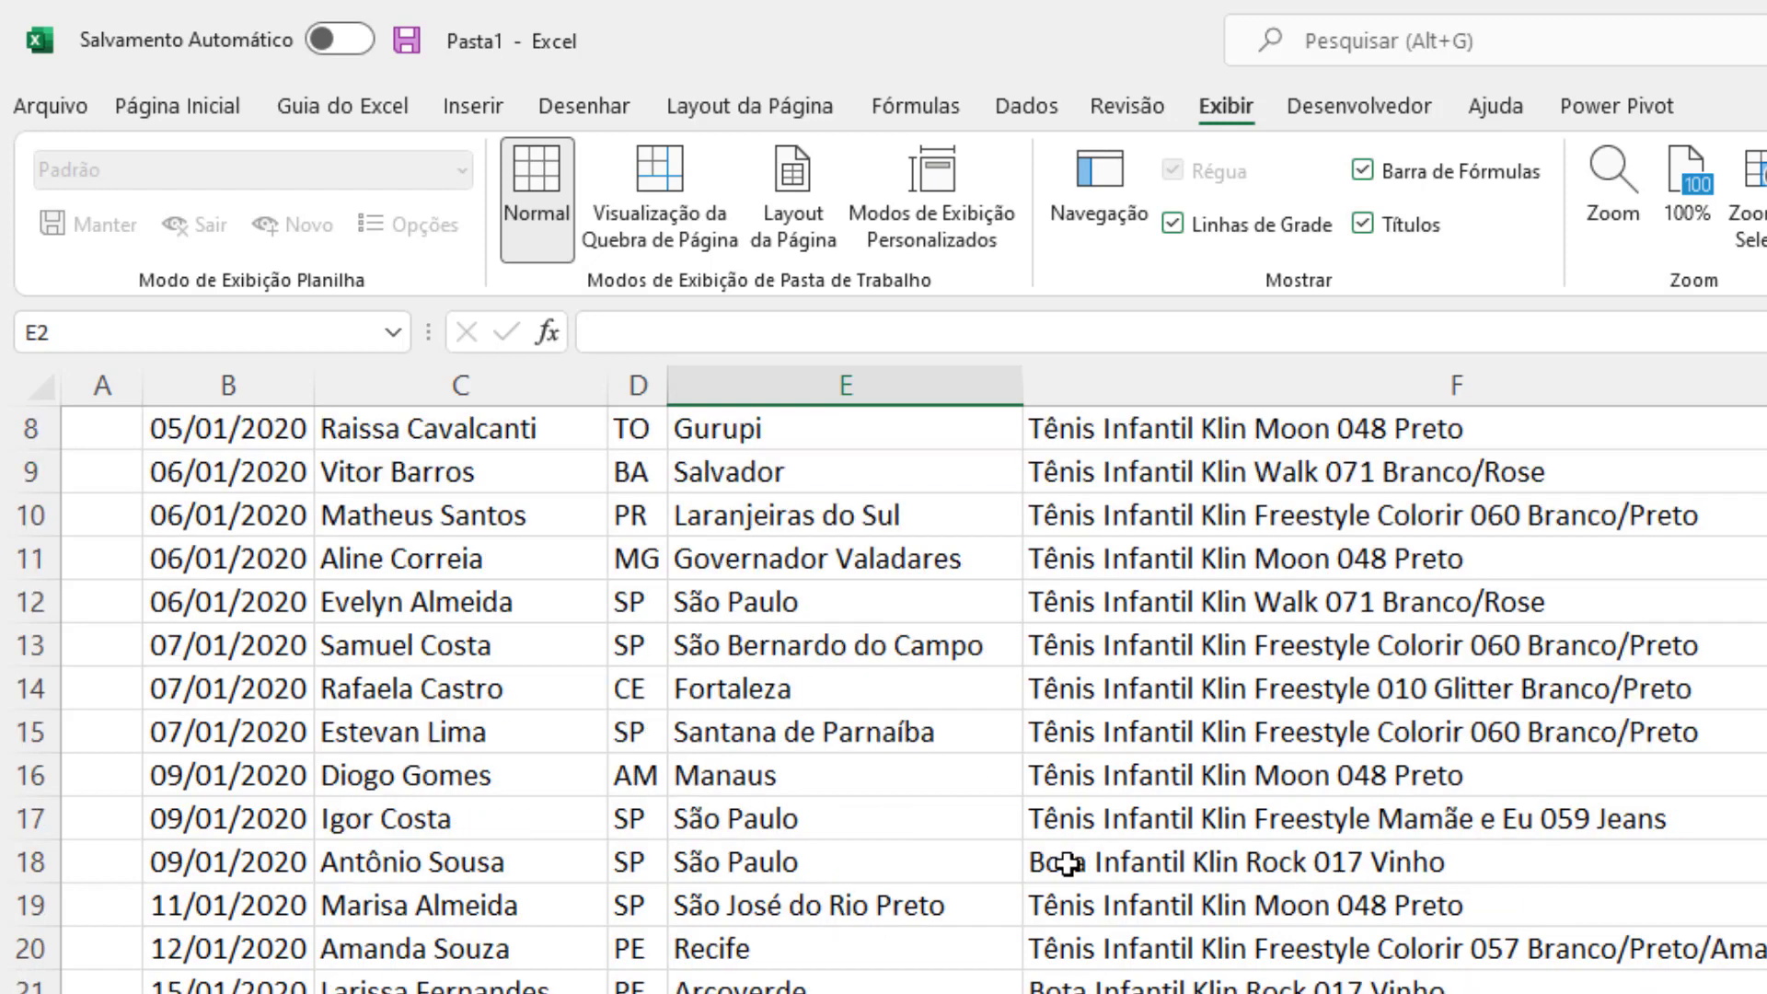
{"action": "scroll", "coordinate": [1065, 860], "scroll_direction": "up", "scroll_amount": 3}
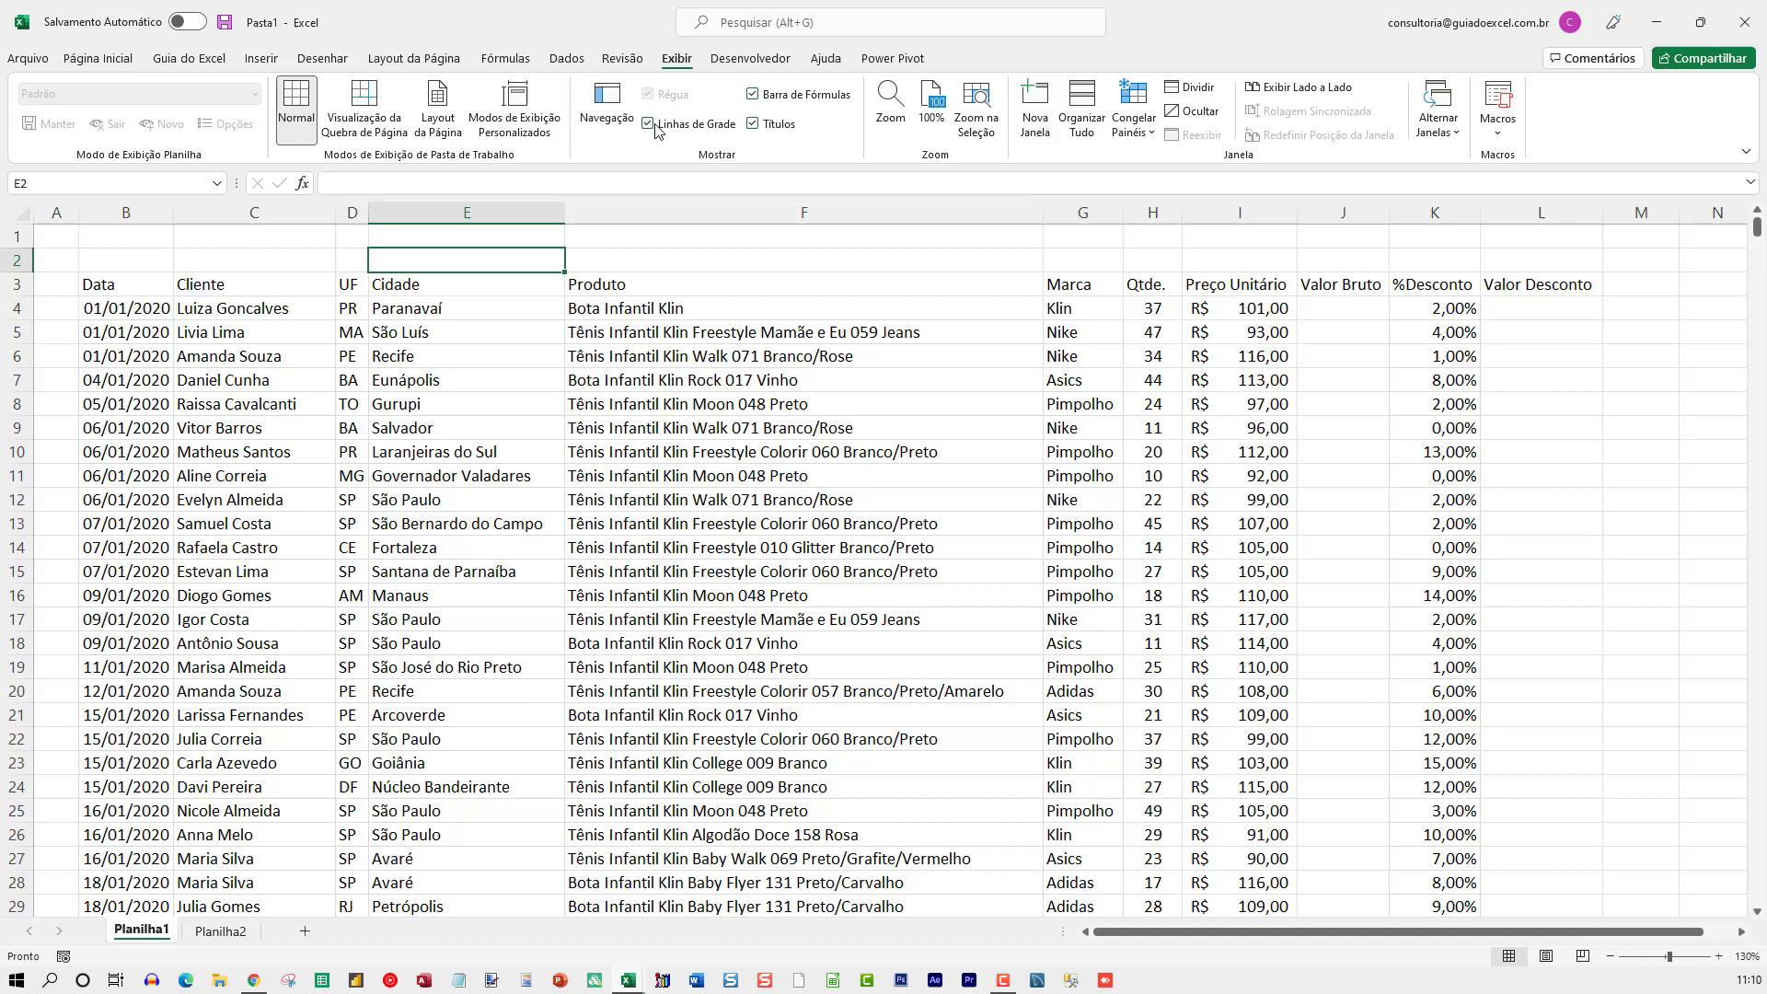
{"action": "left_click", "coordinate": [649, 123]}
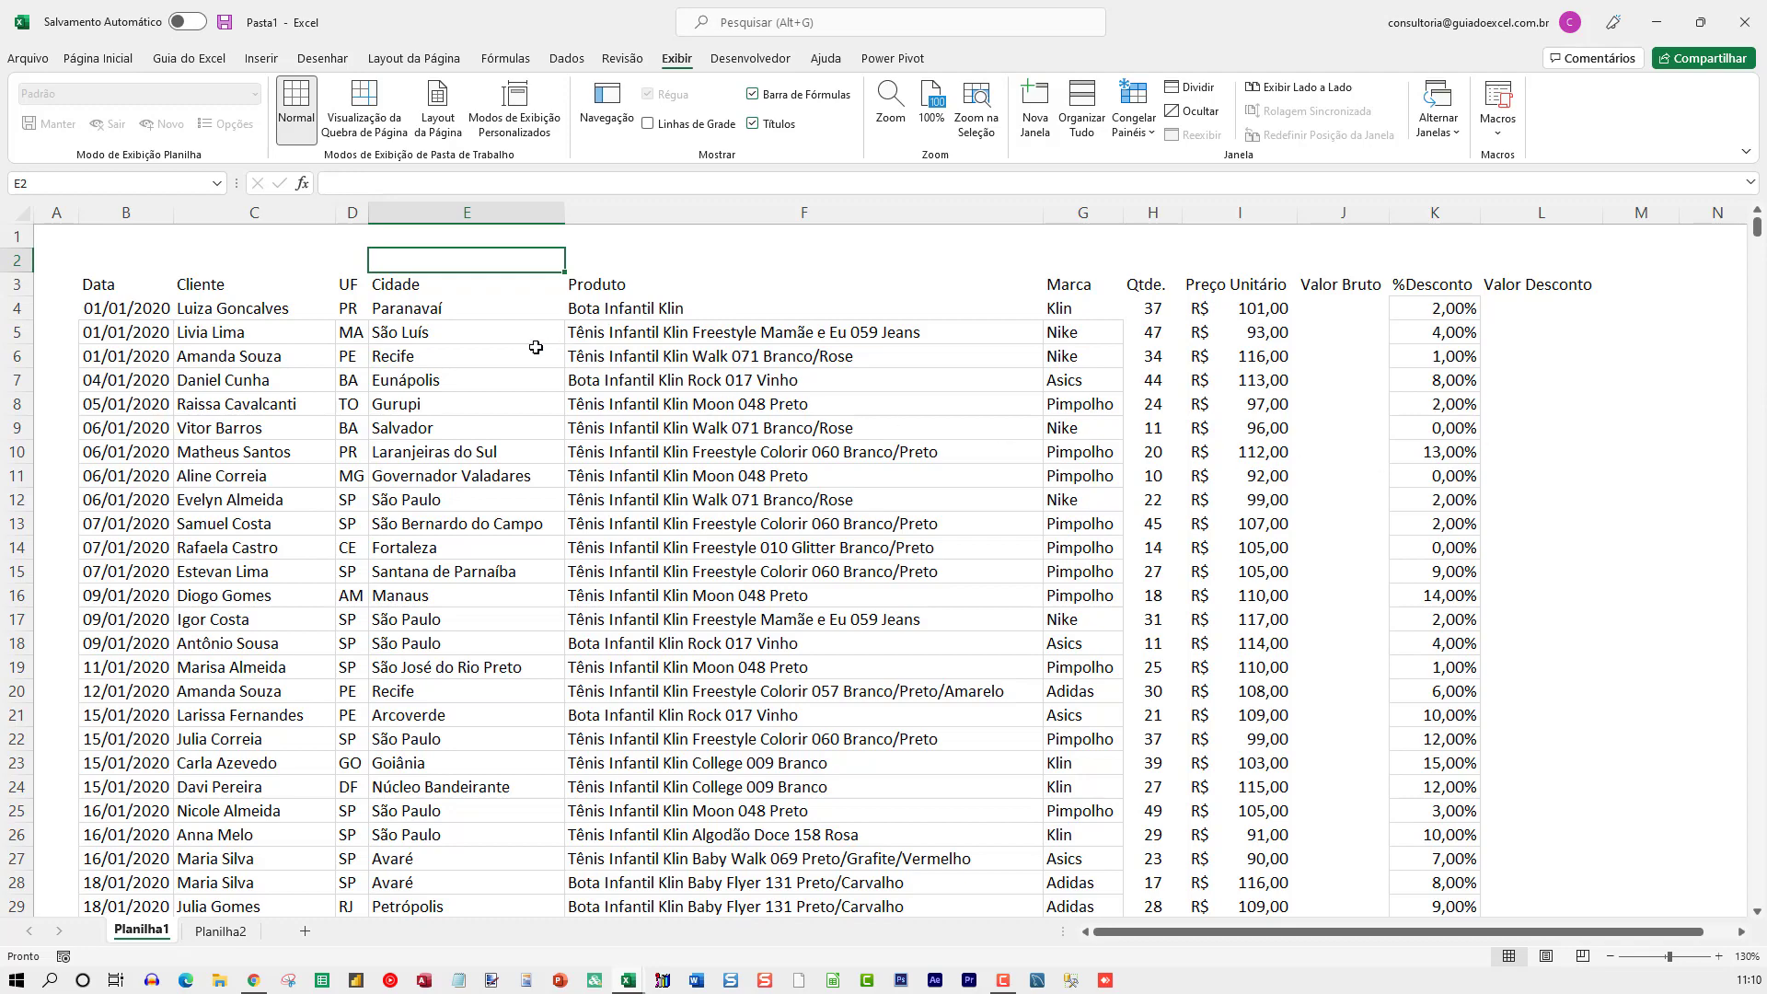
{"action": "scroll", "coordinate": [781, 388], "scroll_direction": "down", "scroll_amount": 2}
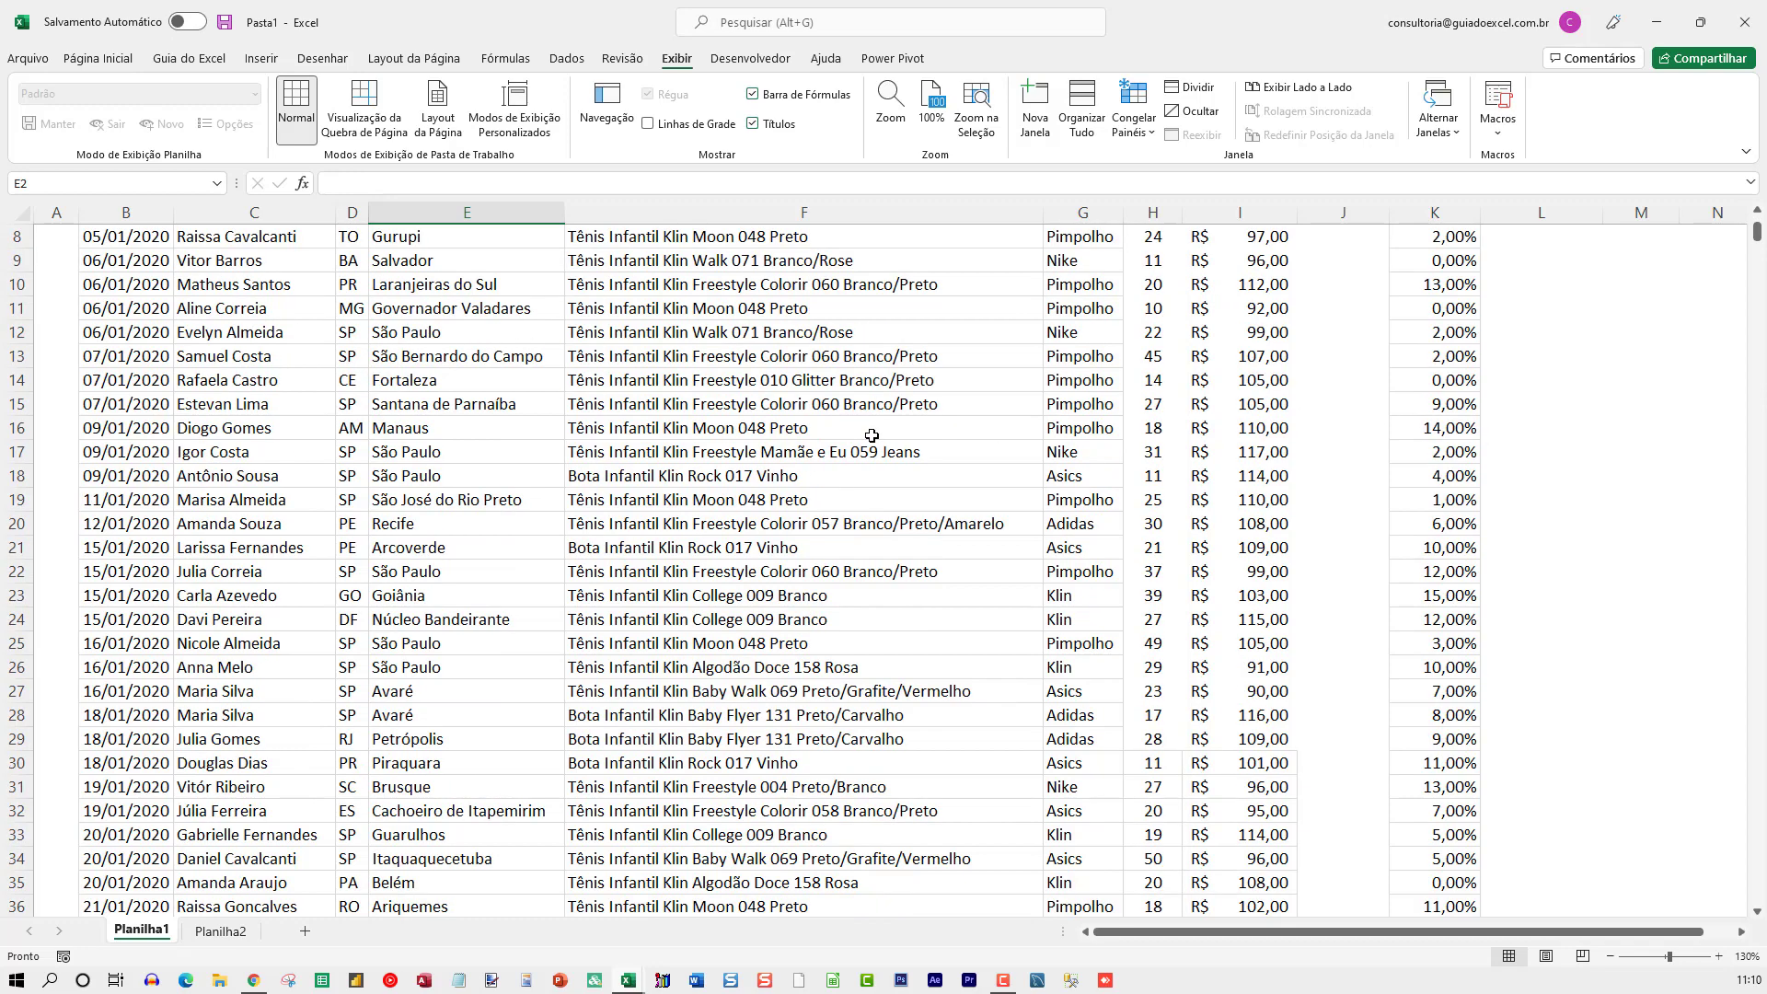
{"action": "scroll", "coordinate": [865, 461], "scroll_direction": "down", "scroll_amount": 5}
{"action": "scroll", "coordinate": [884, 469], "scroll_direction": "up", "scroll_amount": 2}
{"action": "scroll", "coordinate": [920, 442], "scroll_direction": "up", "scroll_amount": 5}
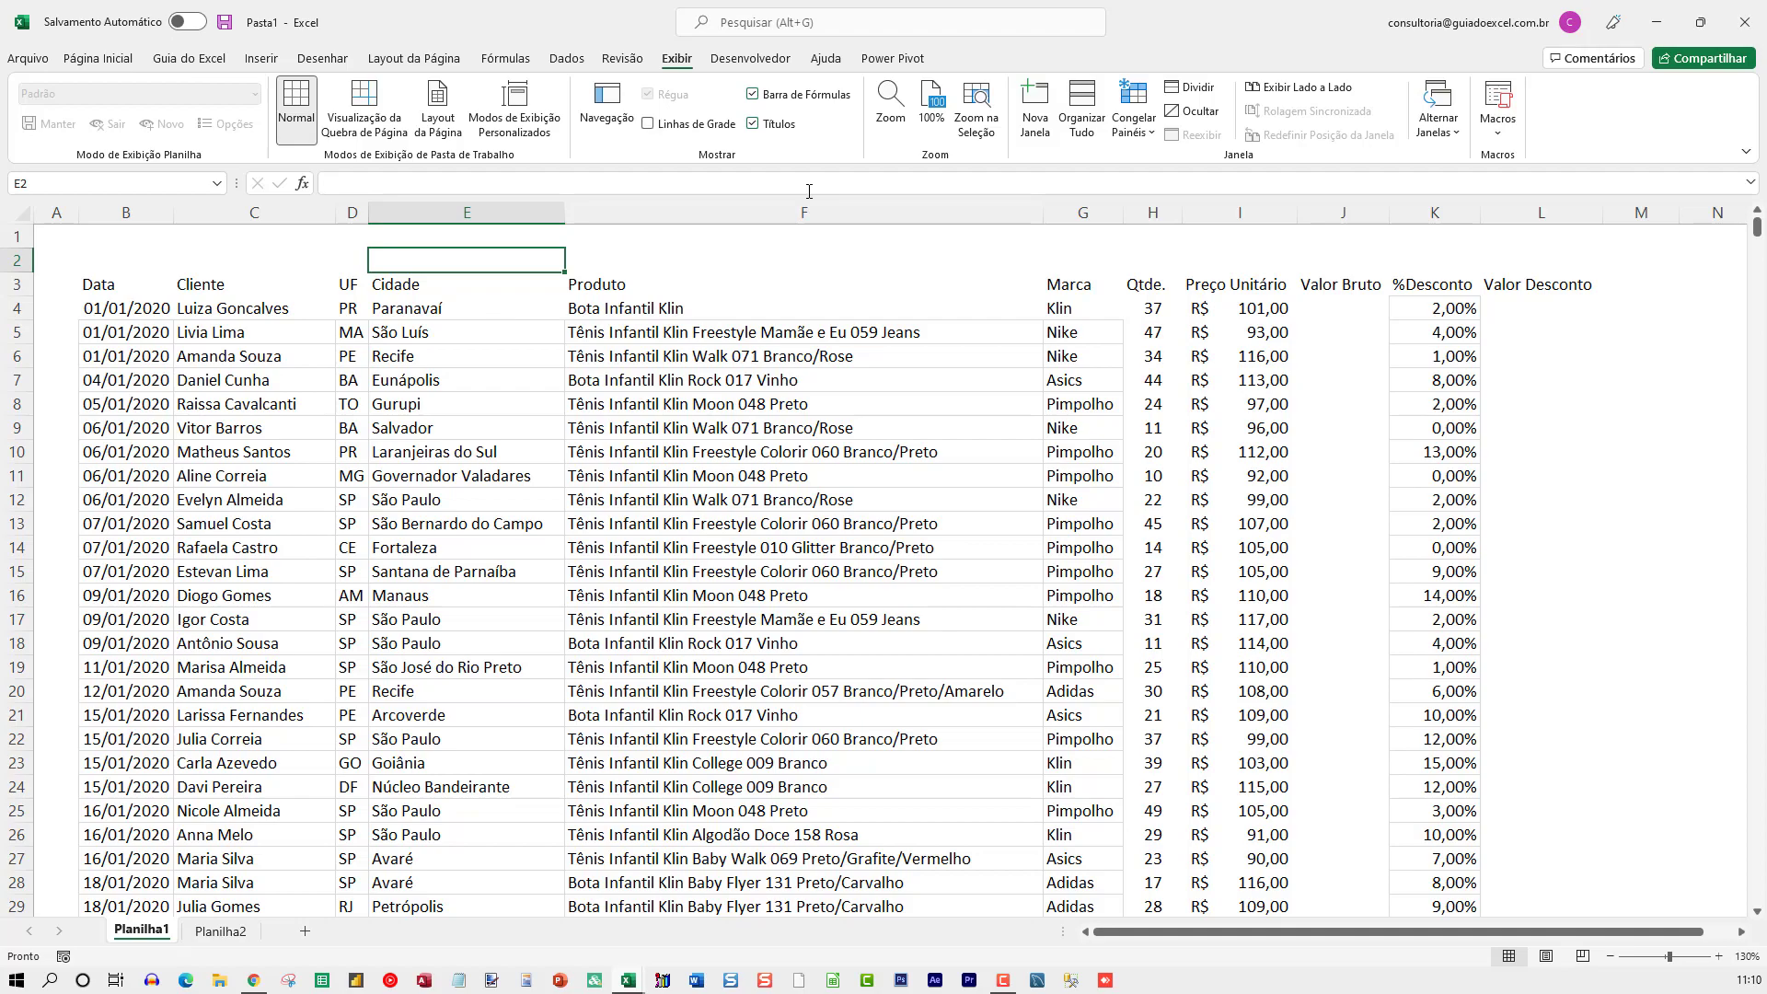
{"action": "scroll", "coordinate": [1674, 324], "scroll_direction": "down", "scroll_amount": 3}
{"action": "scroll", "coordinate": [1606, 345], "scroll_direction": "down", "scroll_amount": 14}
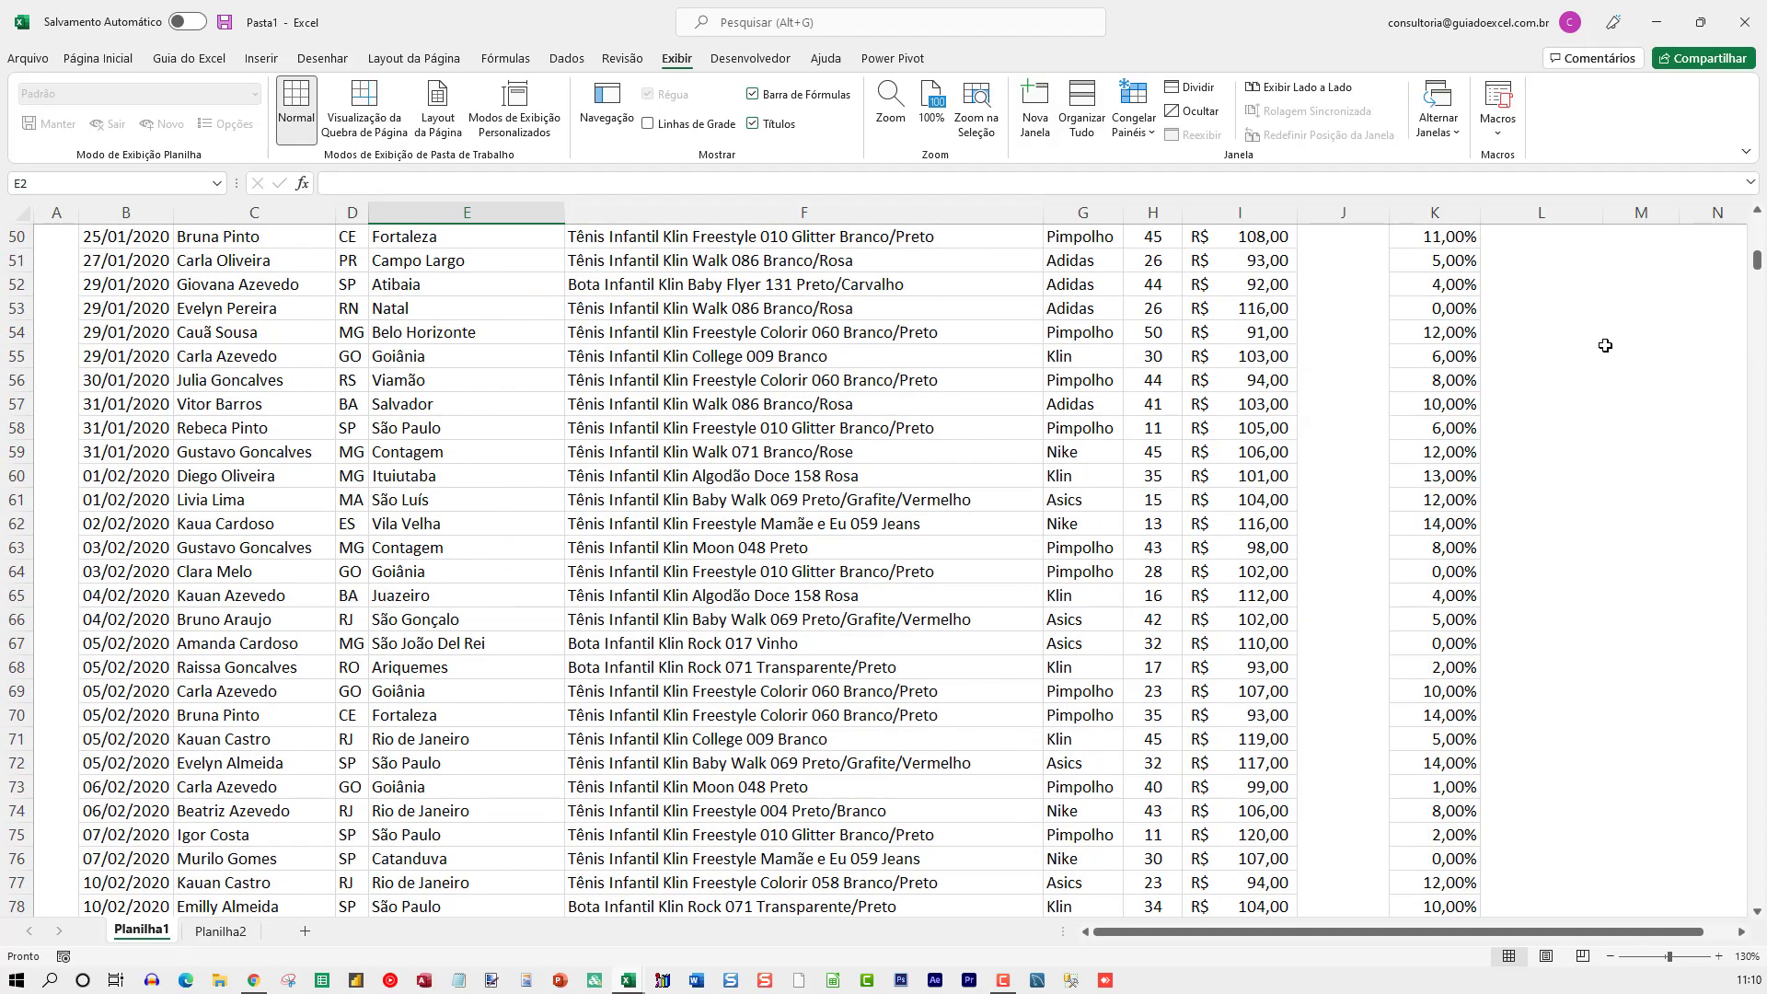
{"action": "scroll", "coordinate": [1606, 346], "scroll_direction": "down", "scroll_amount": 11}
{"action": "scroll", "coordinate": [1586, 359], "scroll_direction": "down", "scroll_amount": 11}
{"action": "scroll", "coordinate": [1562, 421], "scroll_direction": "down", "scroll_amount": 11}
{"action": "scroll", "coordinate": [1563, 449], "scroll_direction": "down", "scroll_amount": 11}
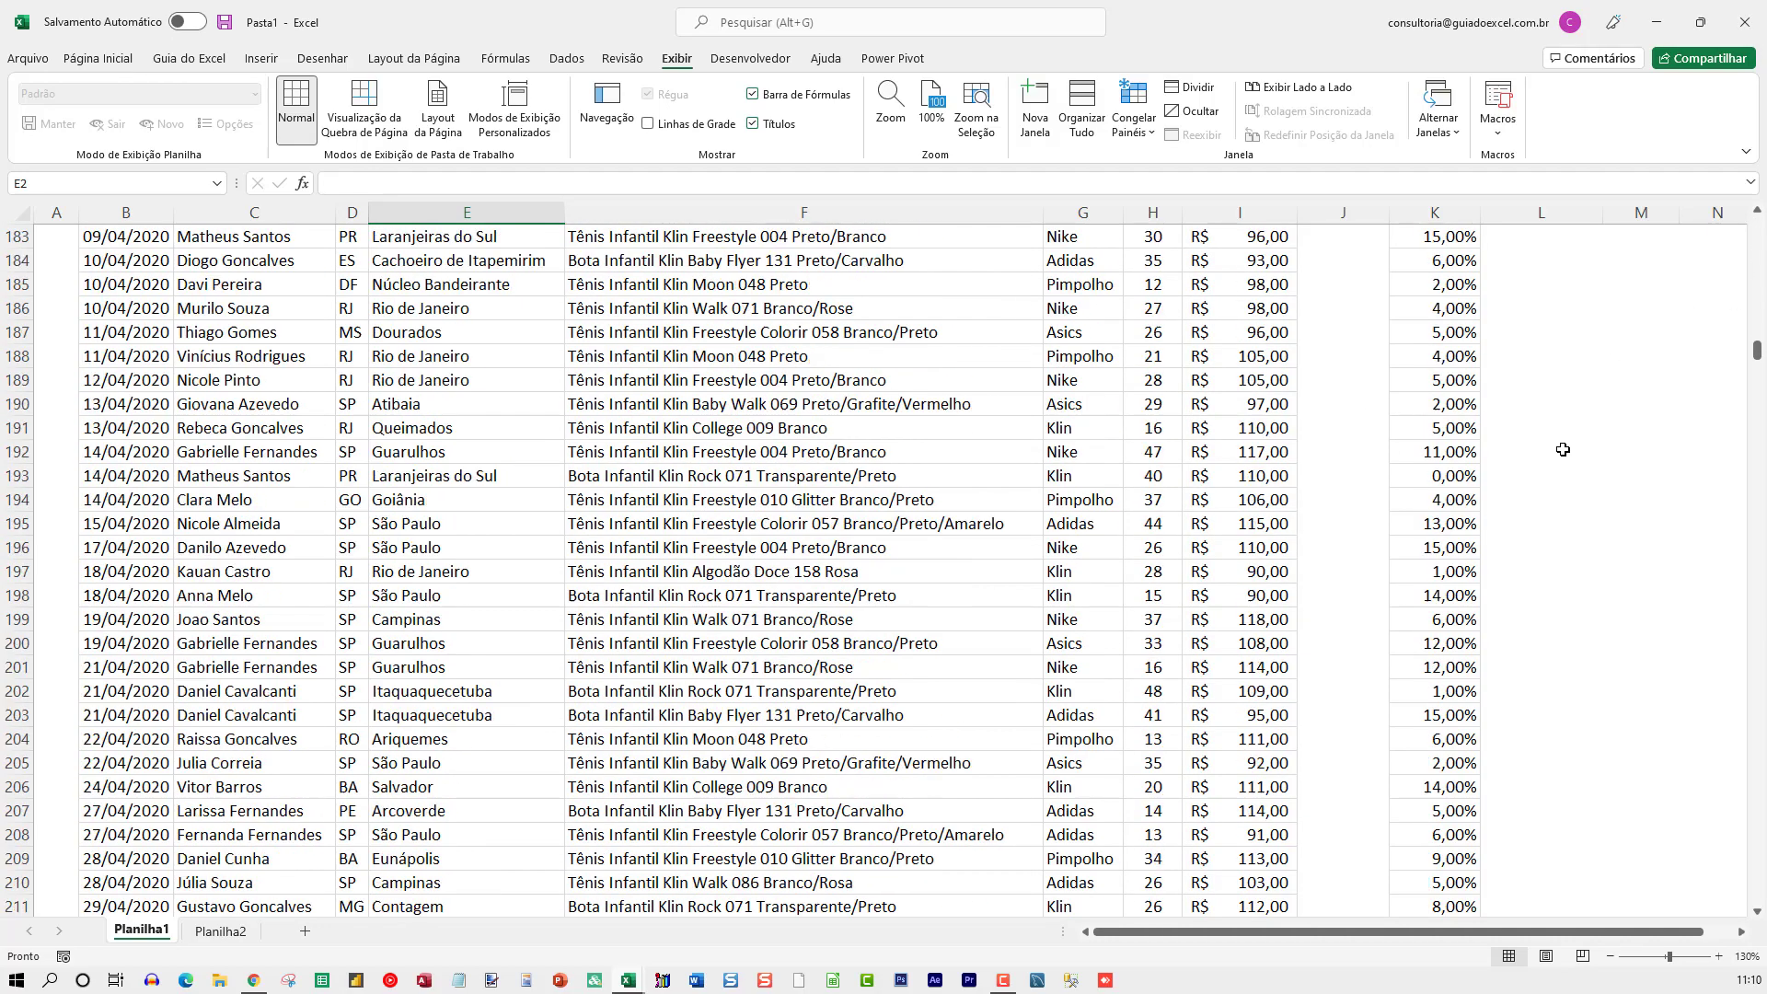
{"action": "scroll", "coordinate": [1563, 449], "scroll_direction": "down", "scroll_amount": 7}
{"action": "scroll", "coordinate": [1735, 631], "scroll_direction": "down", "scroll_amount": 20}
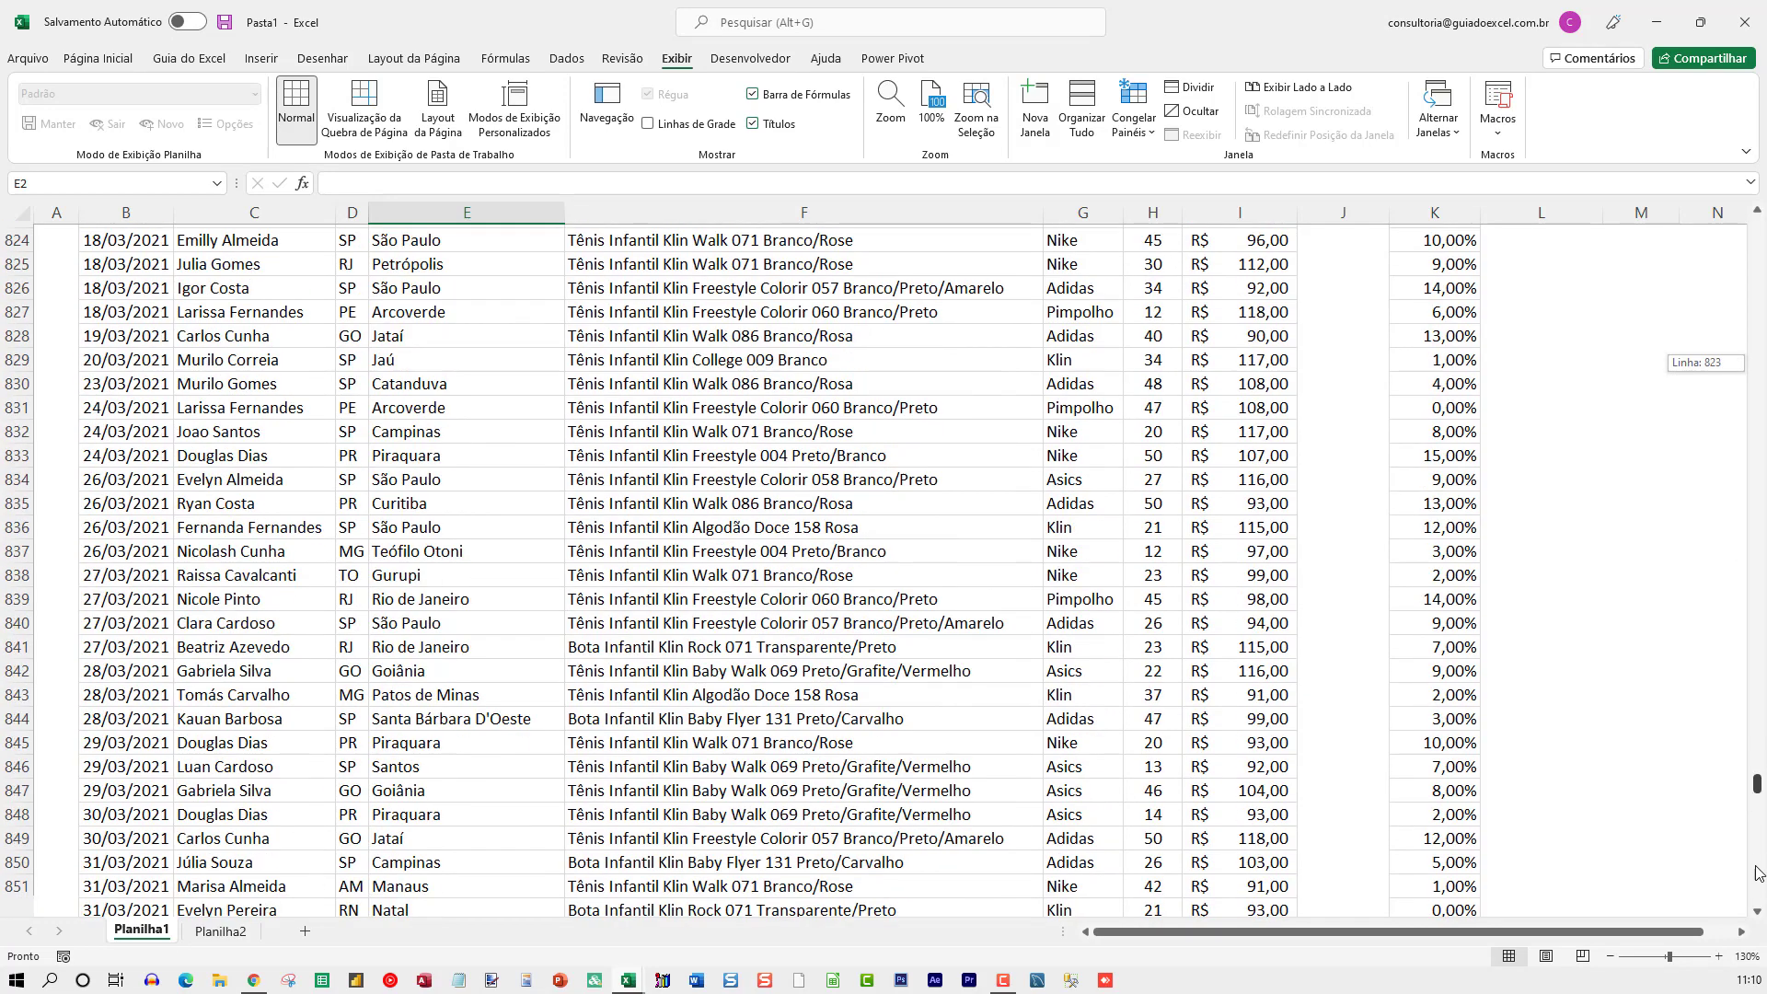
{"action": "scroll", "coordinate": [1656, 654], "scroll_direction": "down", "scroll_amount": 20}
{"action": "scroll", "coordinate": [1565, 681], "scroll_direction": "down", "scroll_amount": 5}
{"action": "scroll", "coordinate": [1503, 707], "scroll_direction": "down", "scroll_amount": 10}
{"action": "scroll", "coordinate": [1503, 707], "scroll_direction": "down", "scroll_amount": 9}
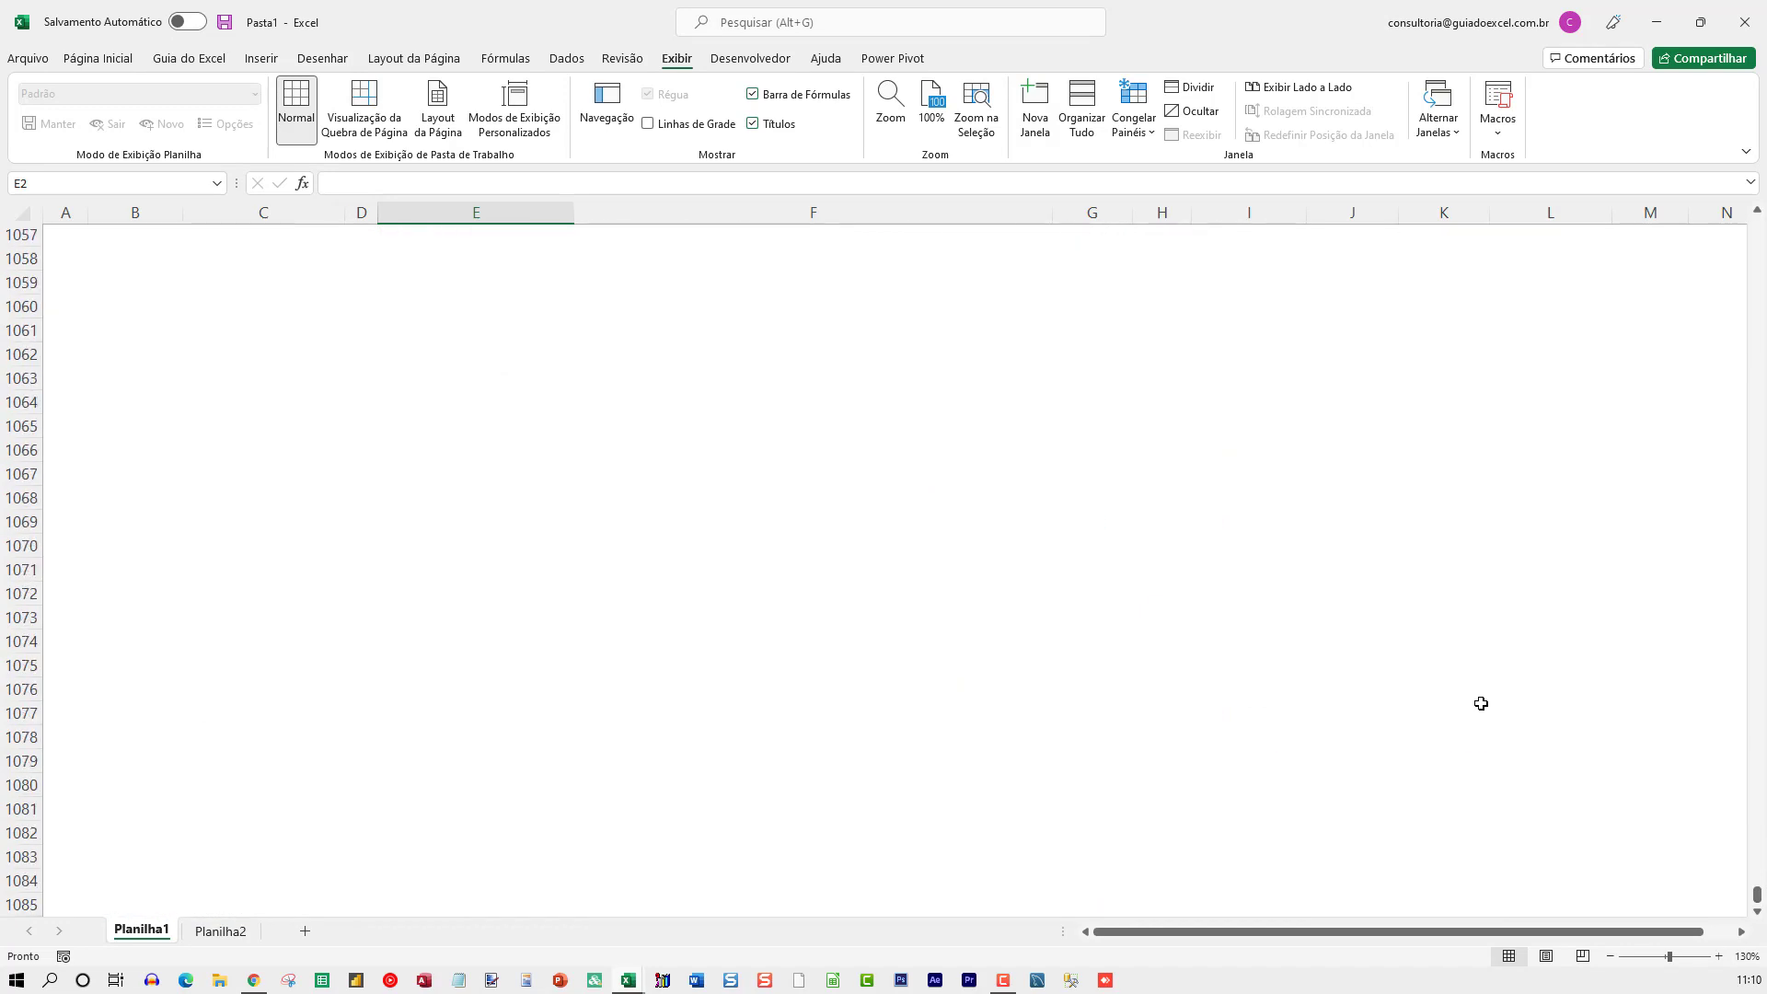
{"action": "scroll", "coordinate": [1481, 703], "scroll_direction": "up", "scroll_amount": 9}
{"action": "left_click", "coordinate": [958, 497]}
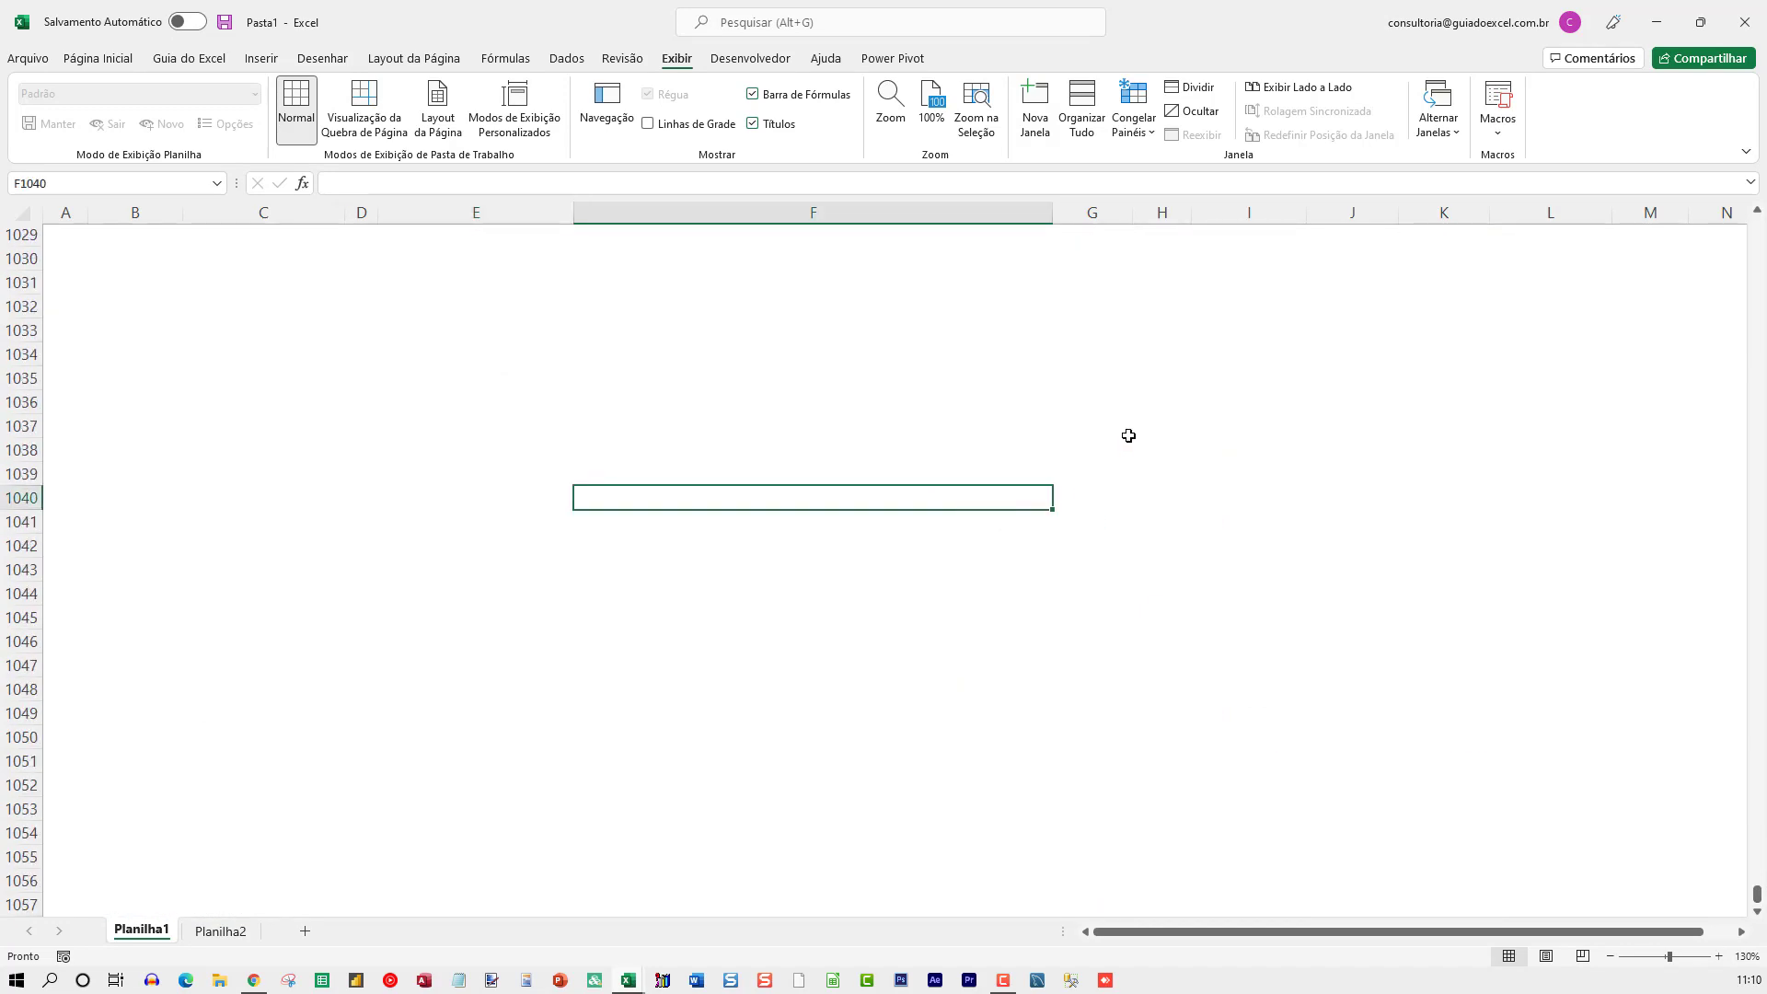
{"action": "key", "text": "ctrl+Home"}
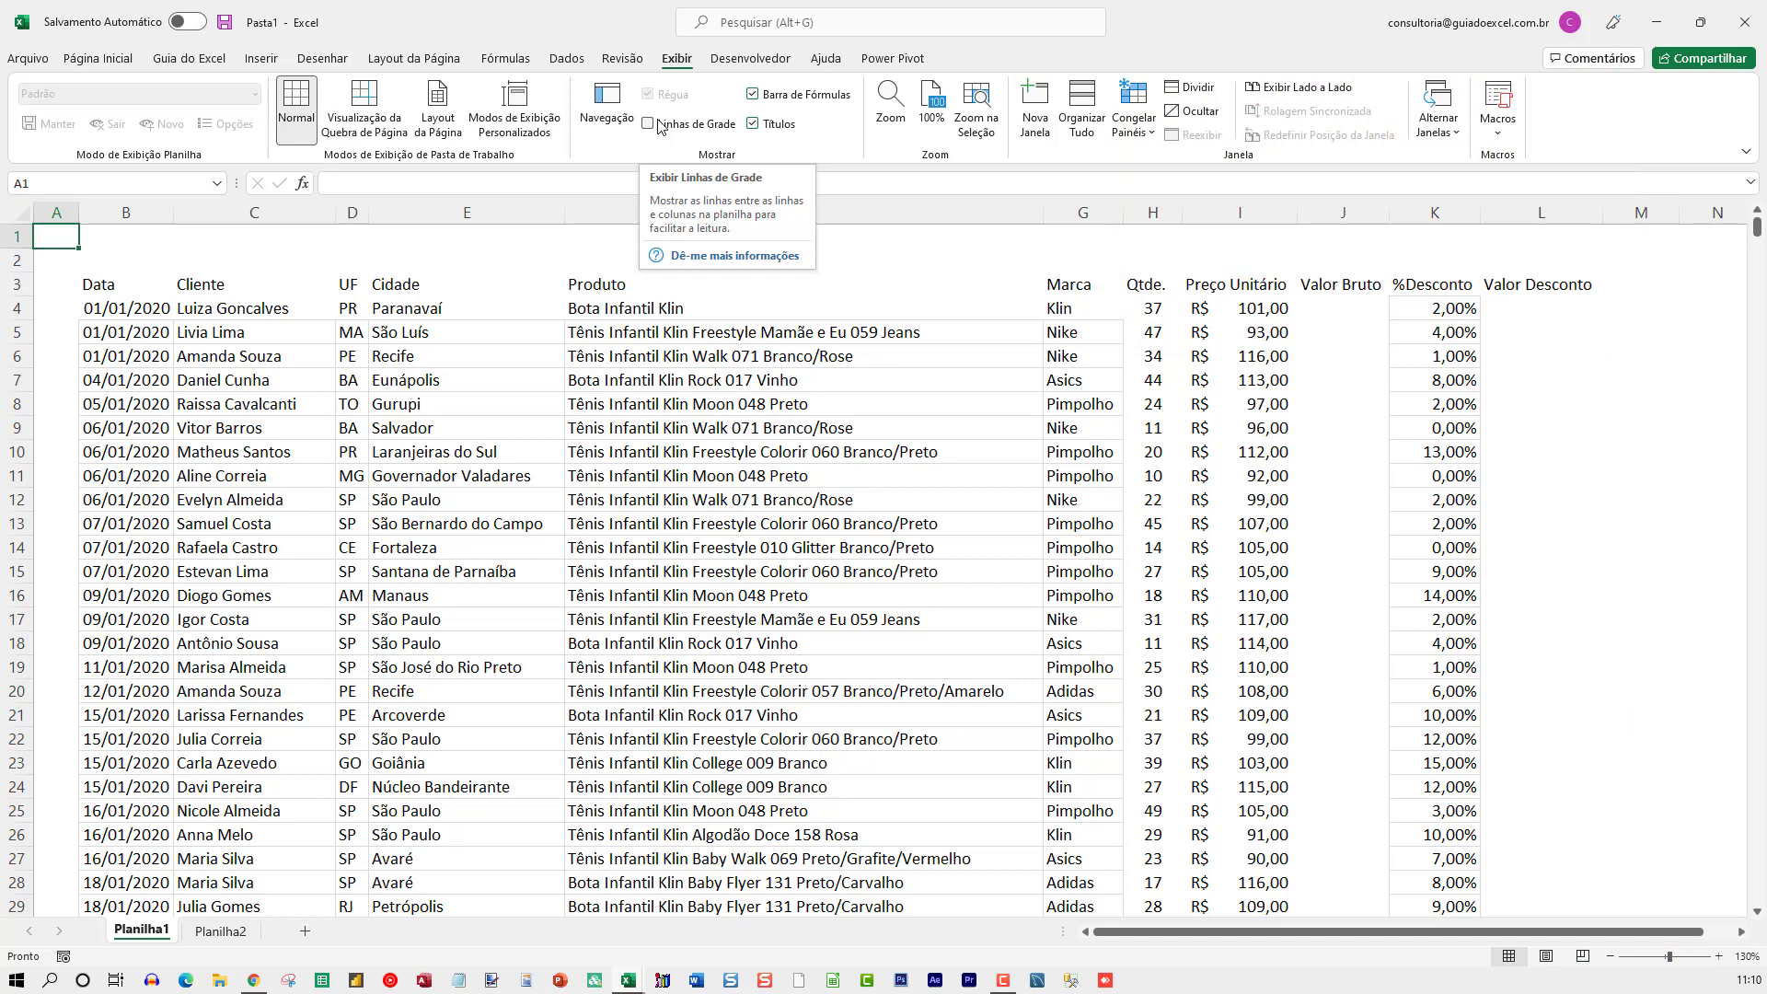
Show gridlines and select the sales table from the Data header down to row 1015.
{"action": "left_click", "coordinate": [649, 124]}
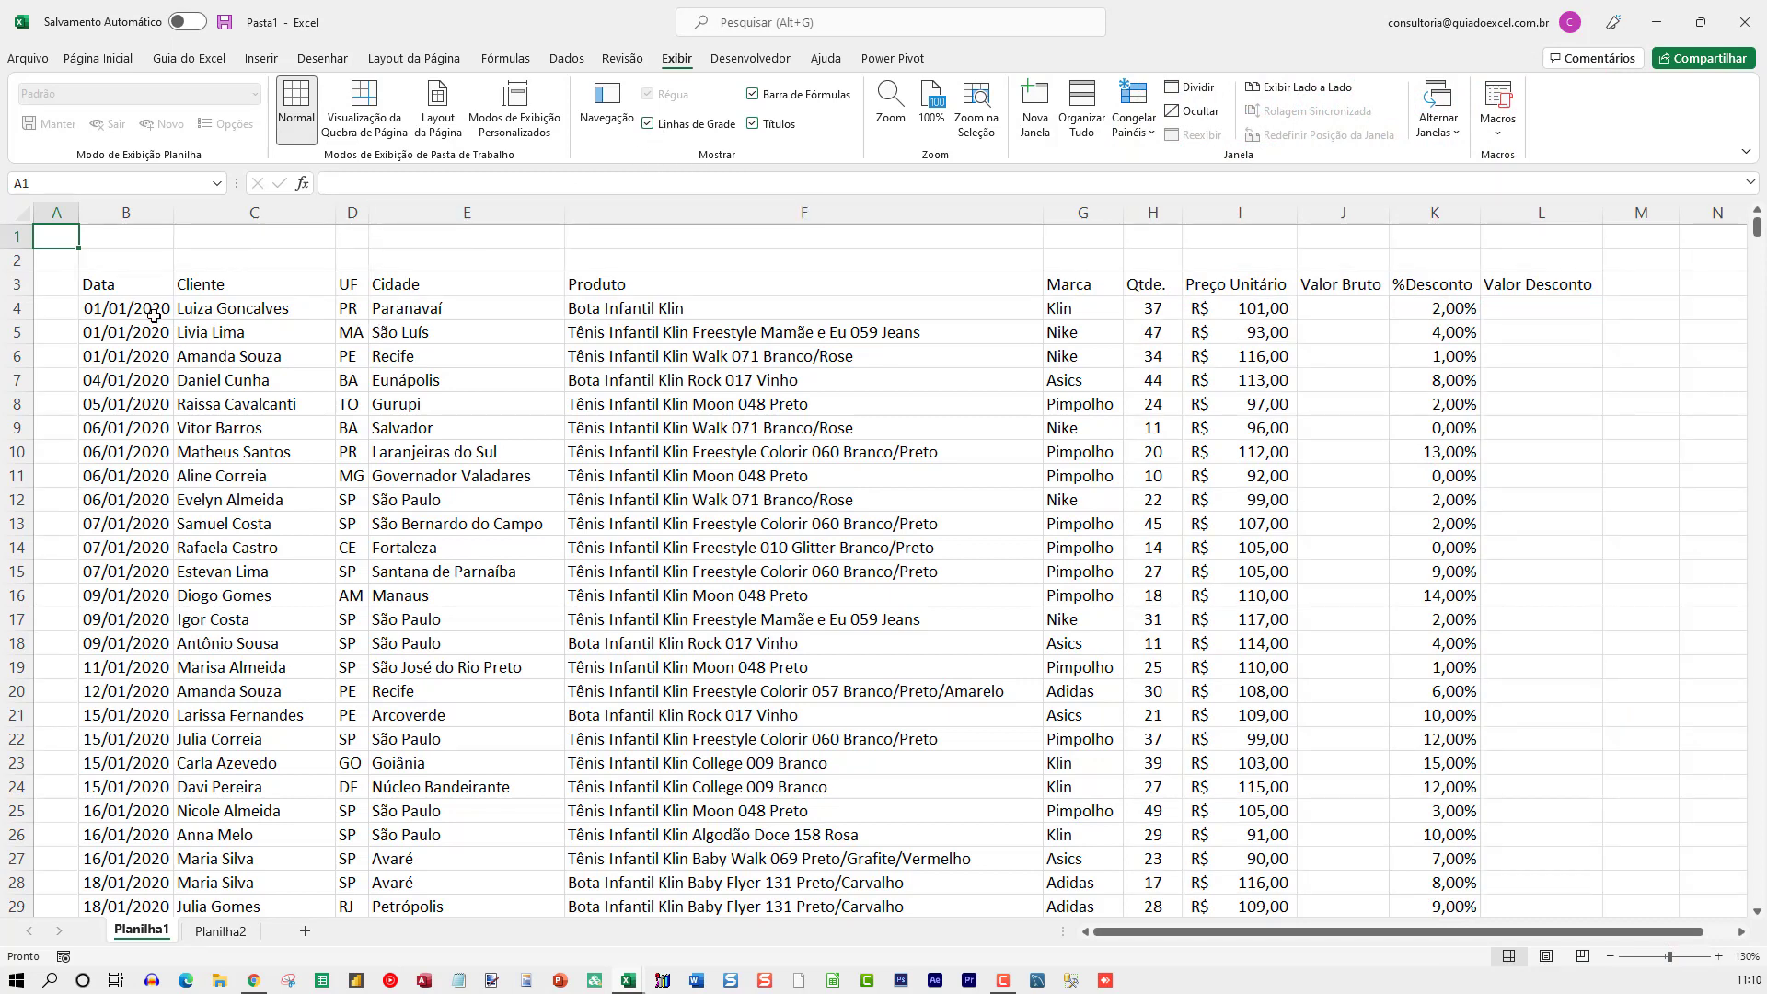
{"action": "left_click_drag", "start_coordinate": [128, 284], "coordinate": [1521, 327]}
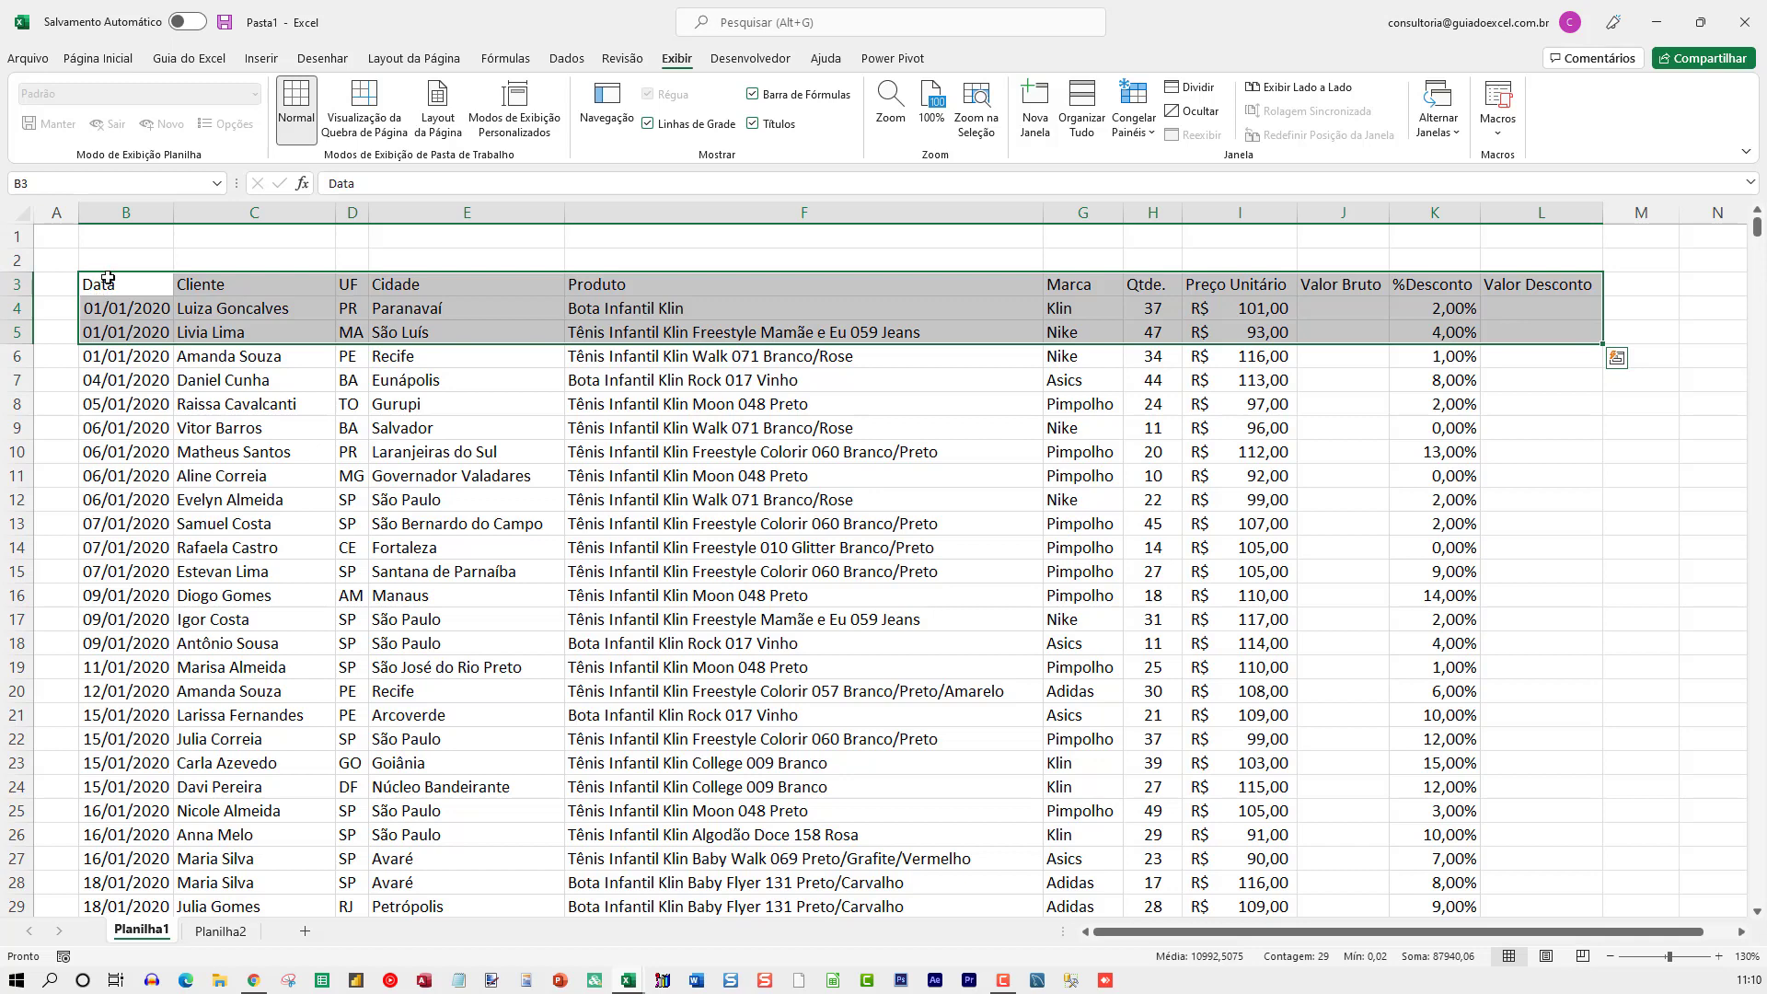
{"action": "mouse_move", "coordinate": [106, 282]}
{"action": "left_mouse_down"}
{"action": "mouse_move", "coordinate": [1564, 303]}
{"action": "mouse_move", "coordinate": [1567, 285]}
{"action": "left_mouse_up"}
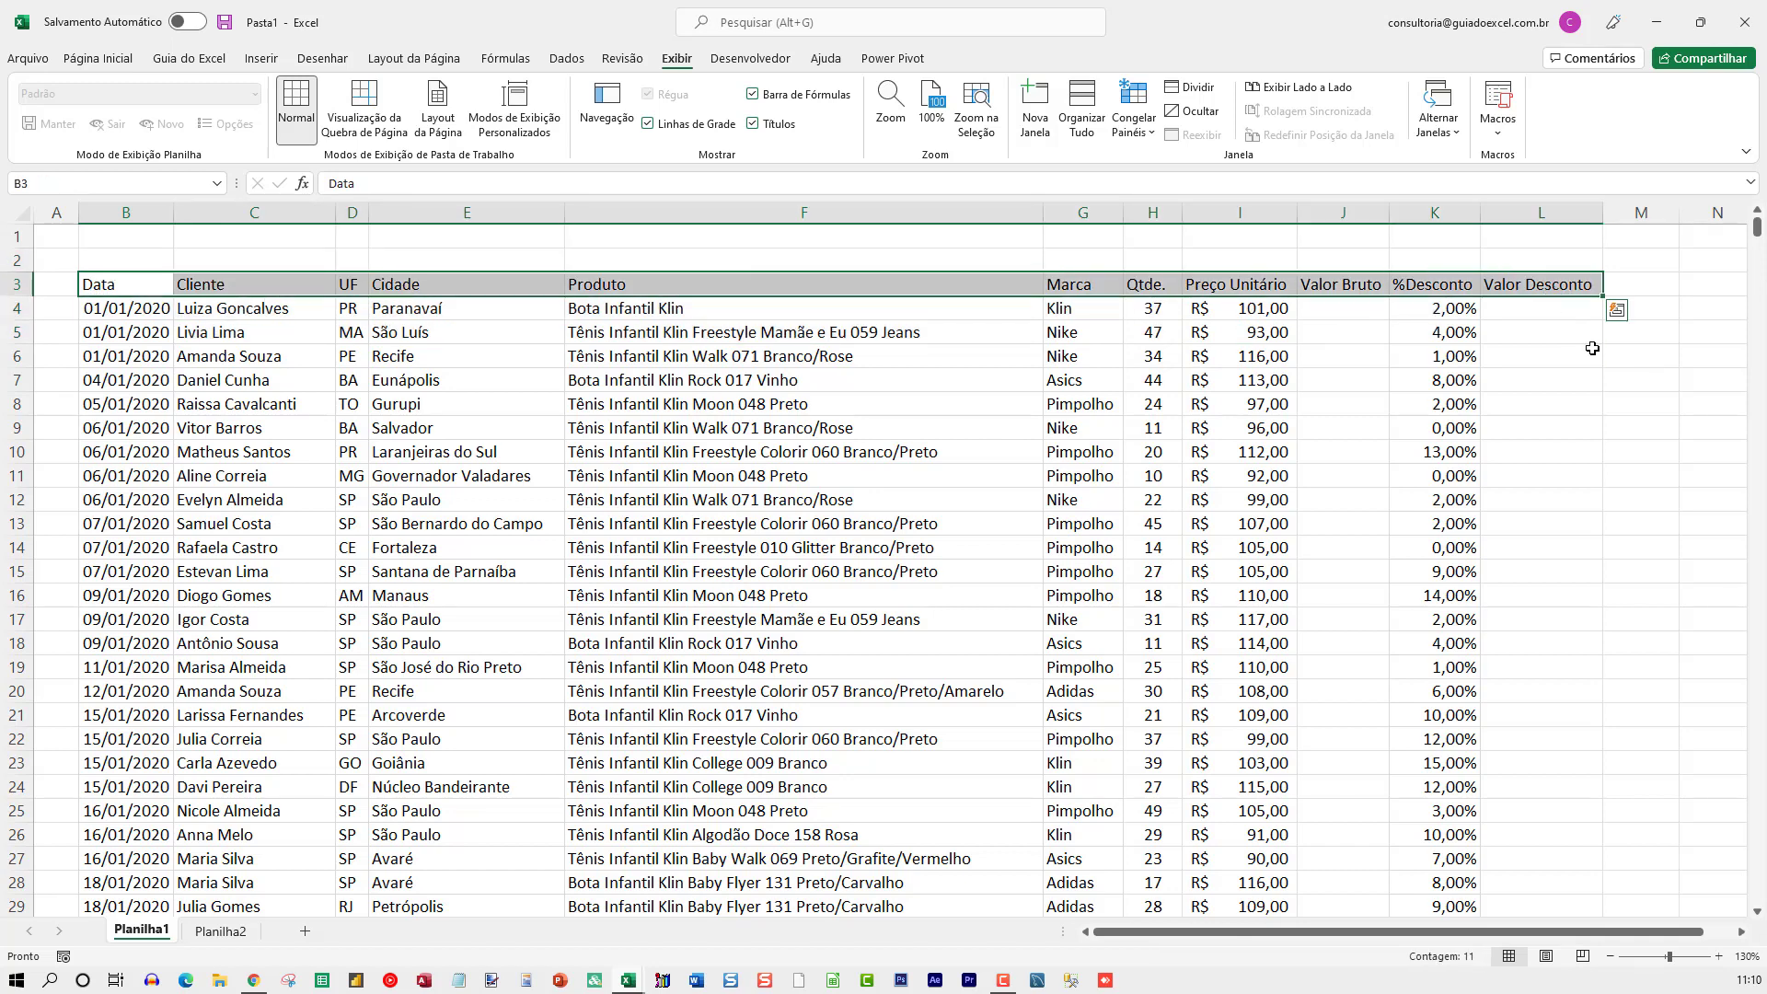
{"action": "key", "text": "ctrl+shift+Down"}
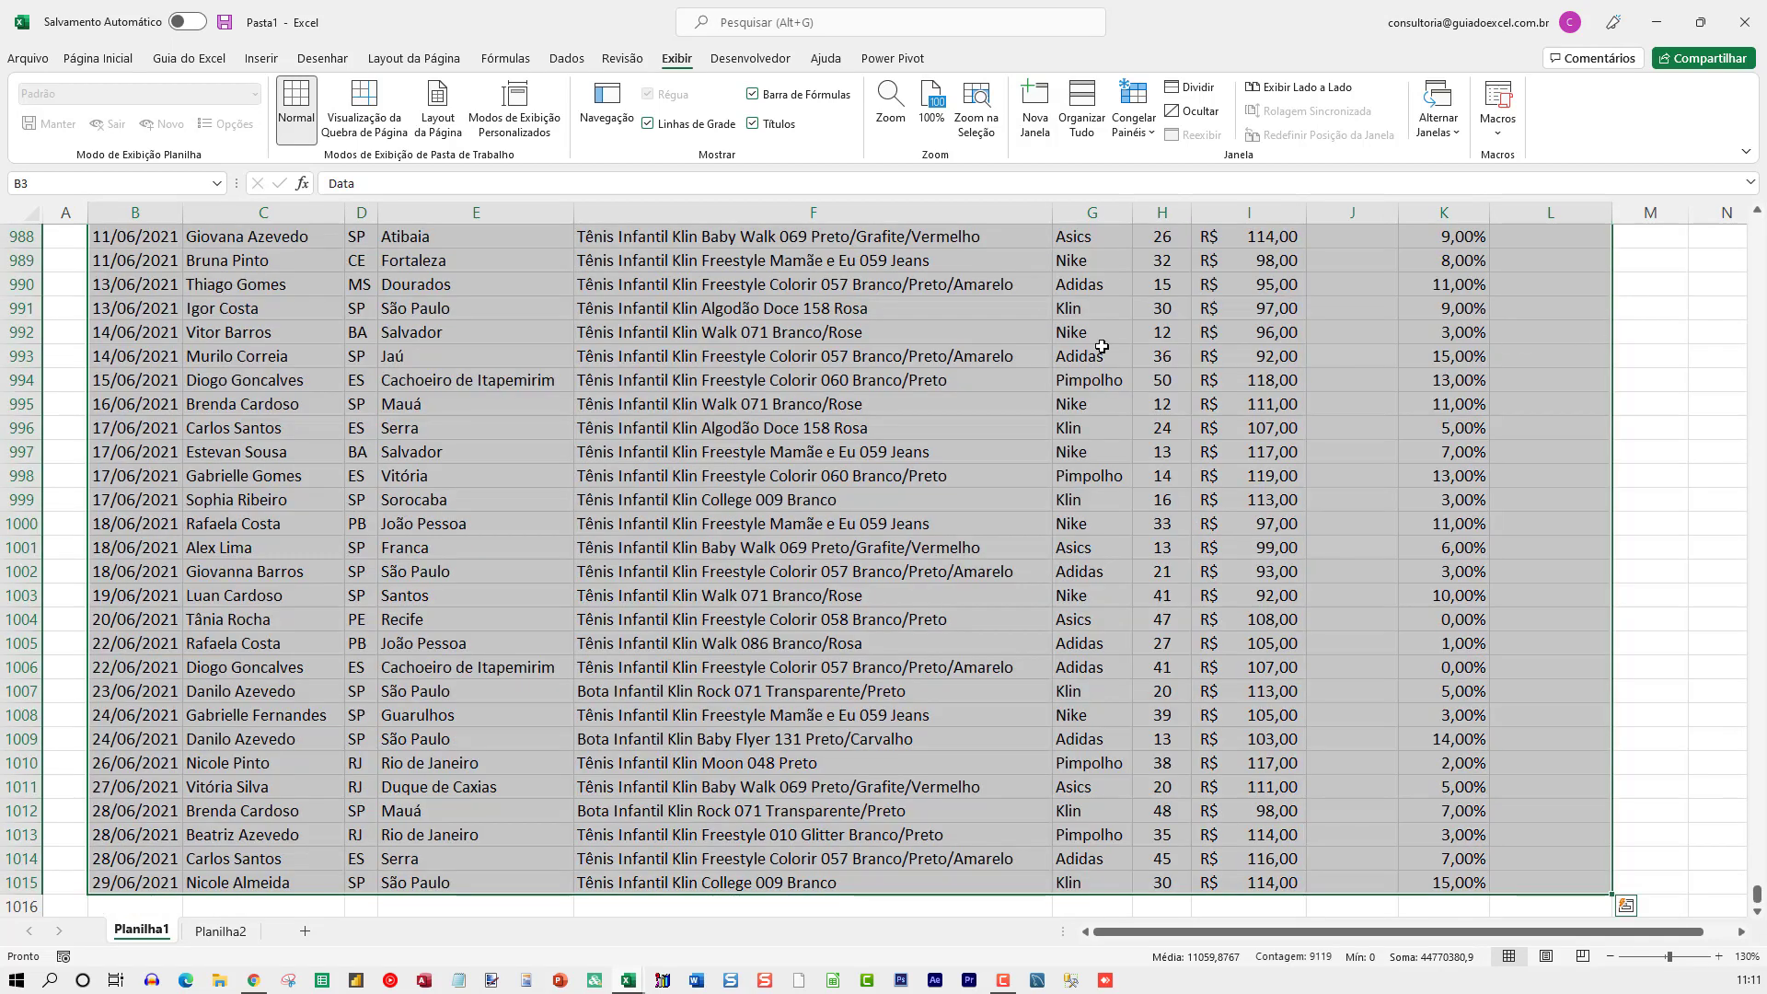
Remove the table's Contorno and Interna borders with line style Nenhuma, then hide gridlines again.
{"action": "right_click", "coordinate": [528, 338]}
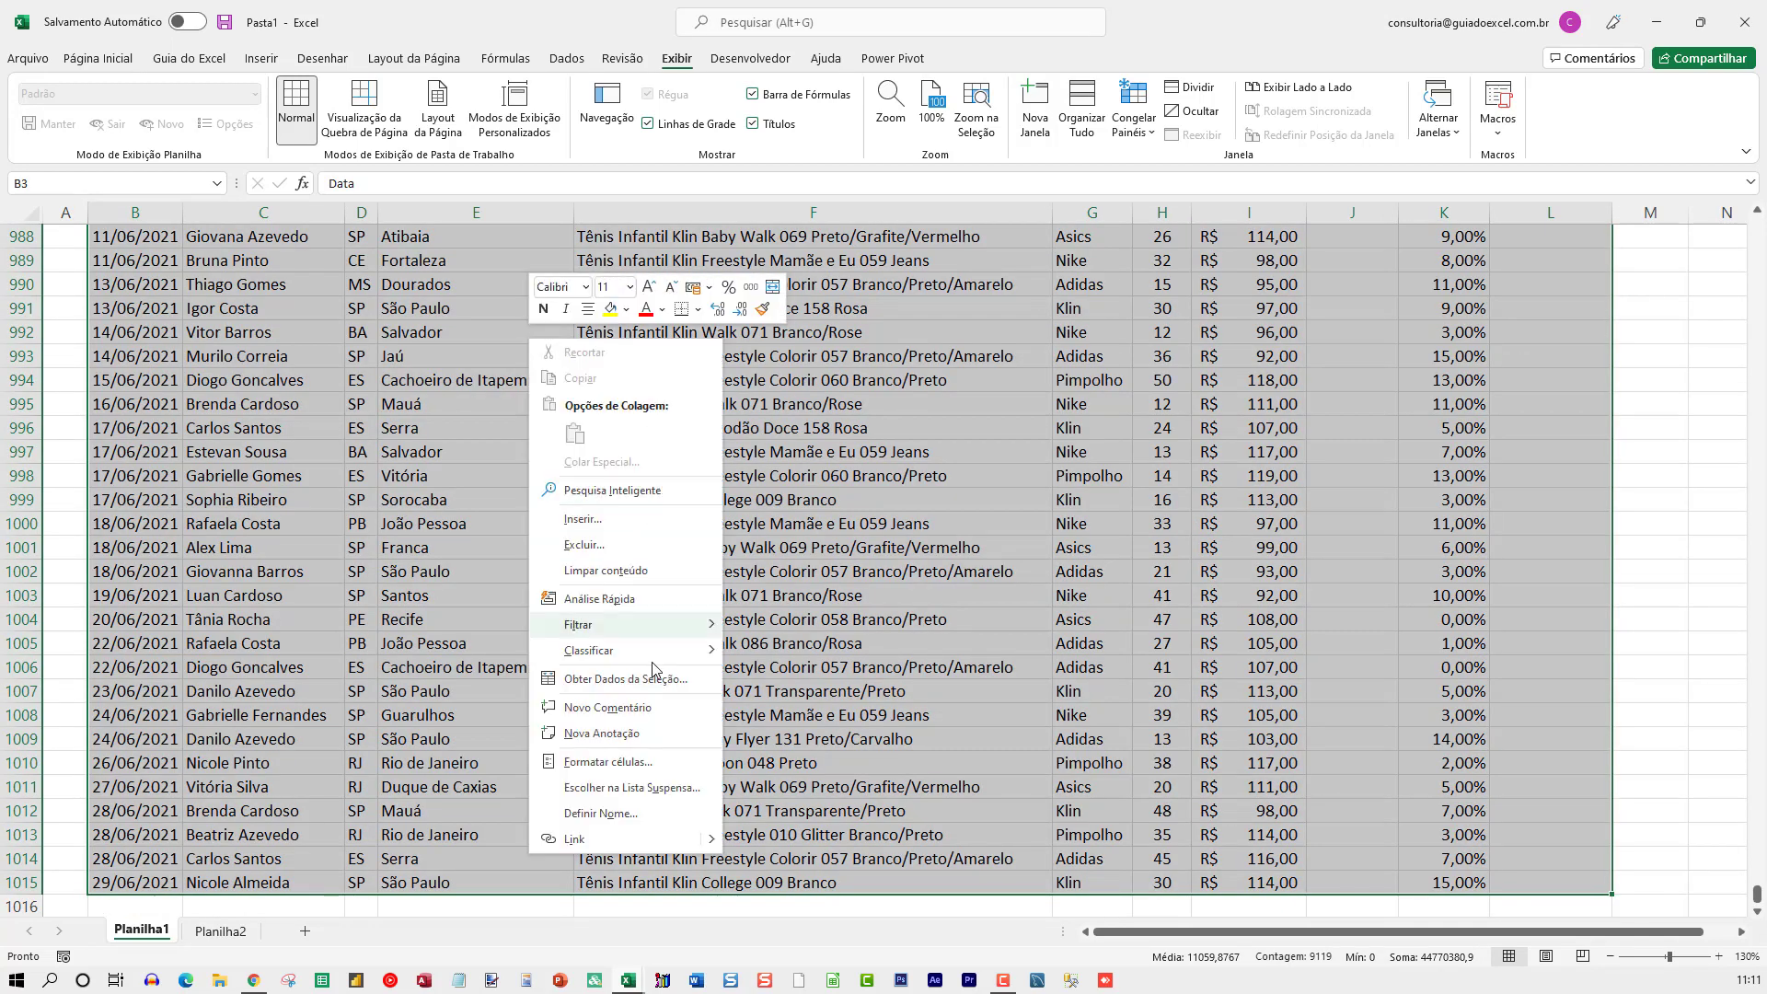
{"action": "left_click", "coordinate": [607, 762]}
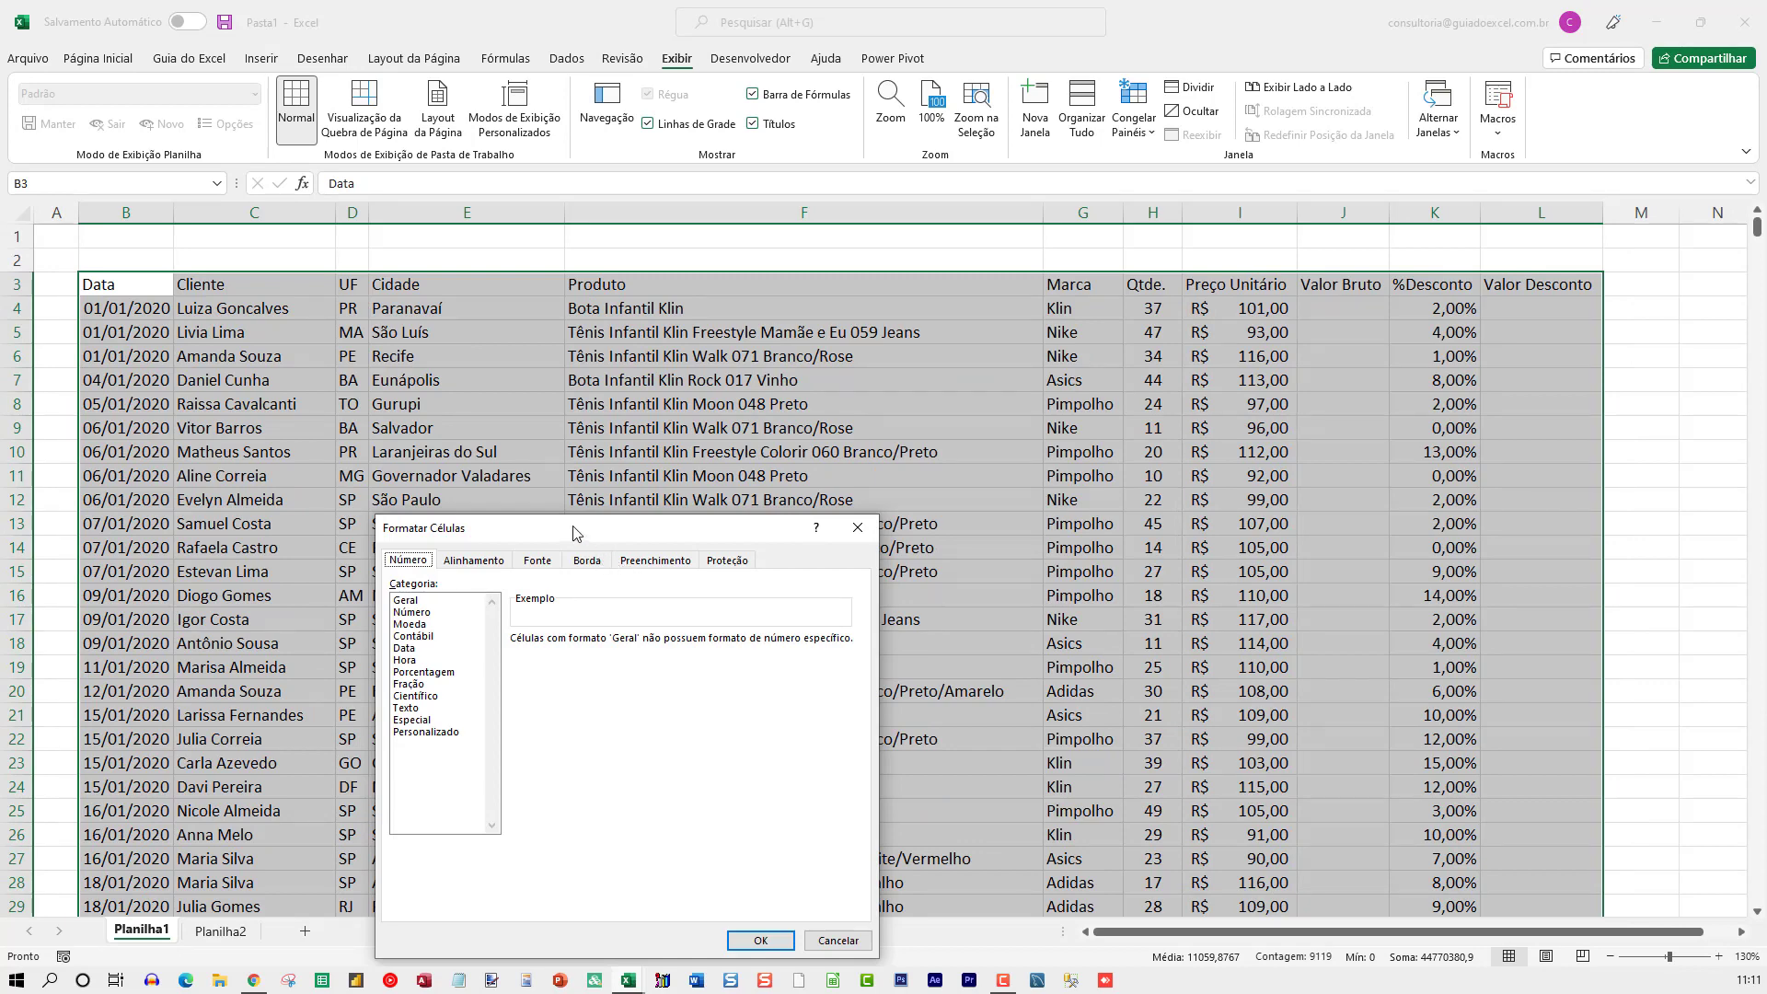
{"action": "left_click_drag", "start_coordinate": [573, 534], "coordinate": [578, 337]}
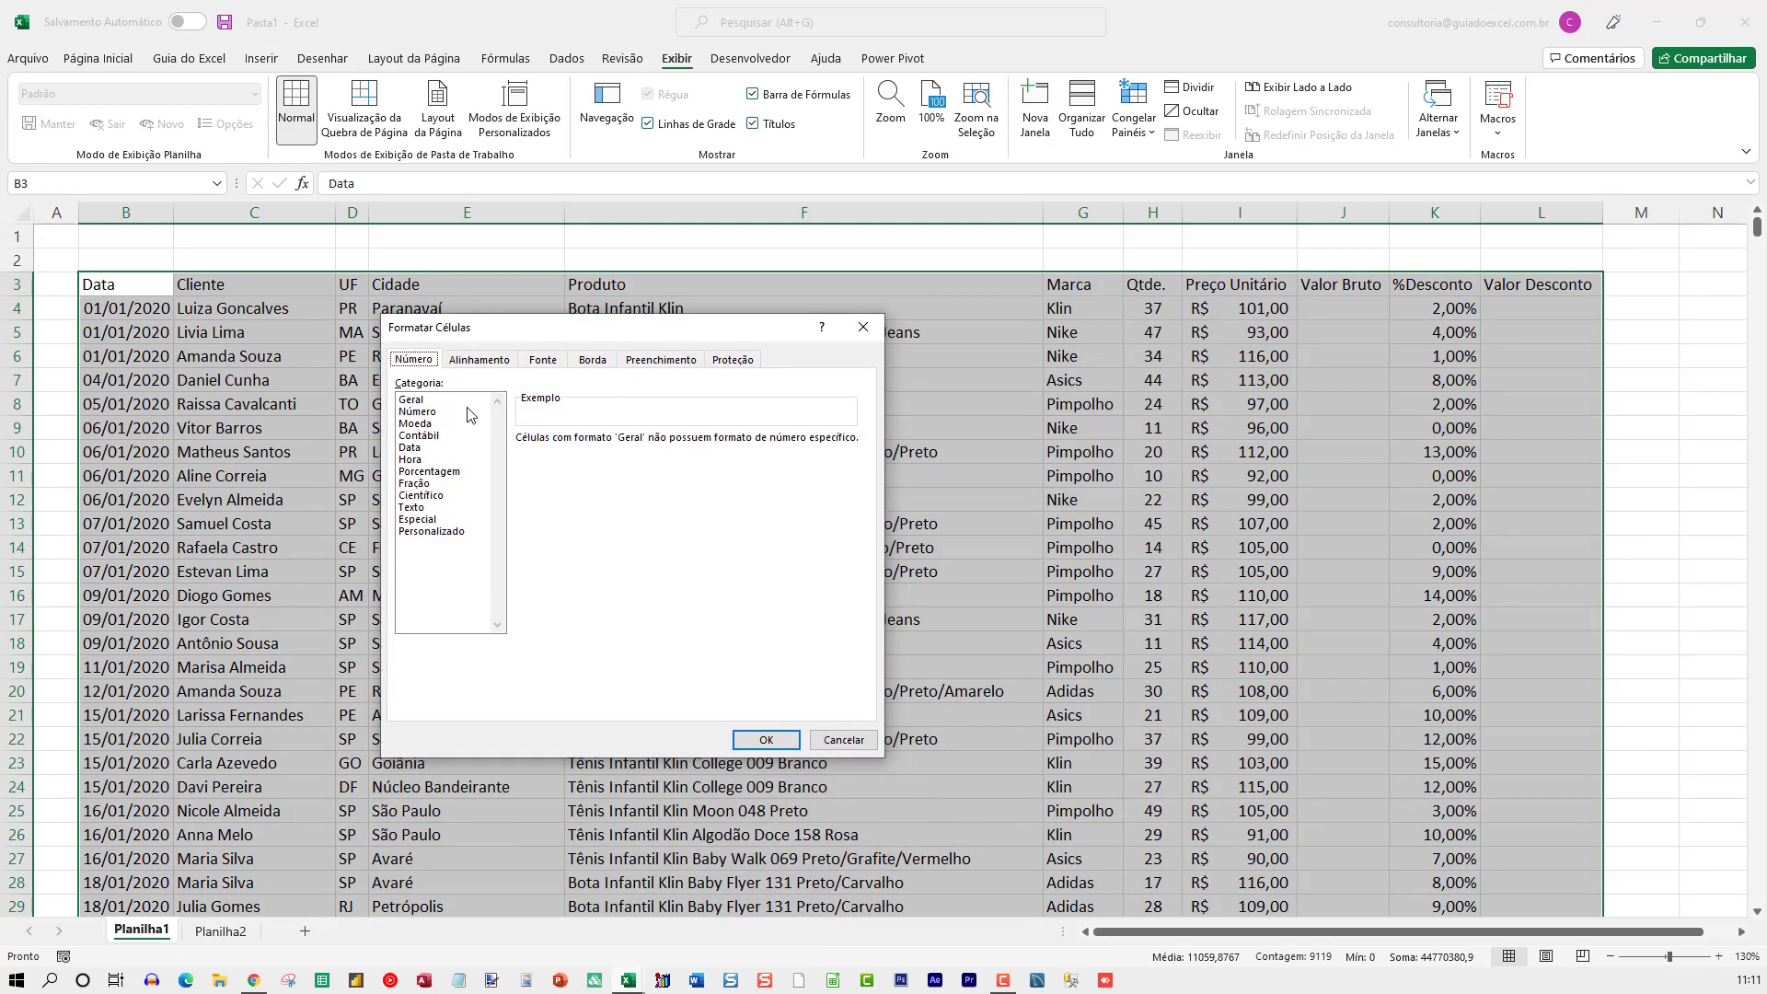
{"action": "left_click", "coordinate": [593, 360]}
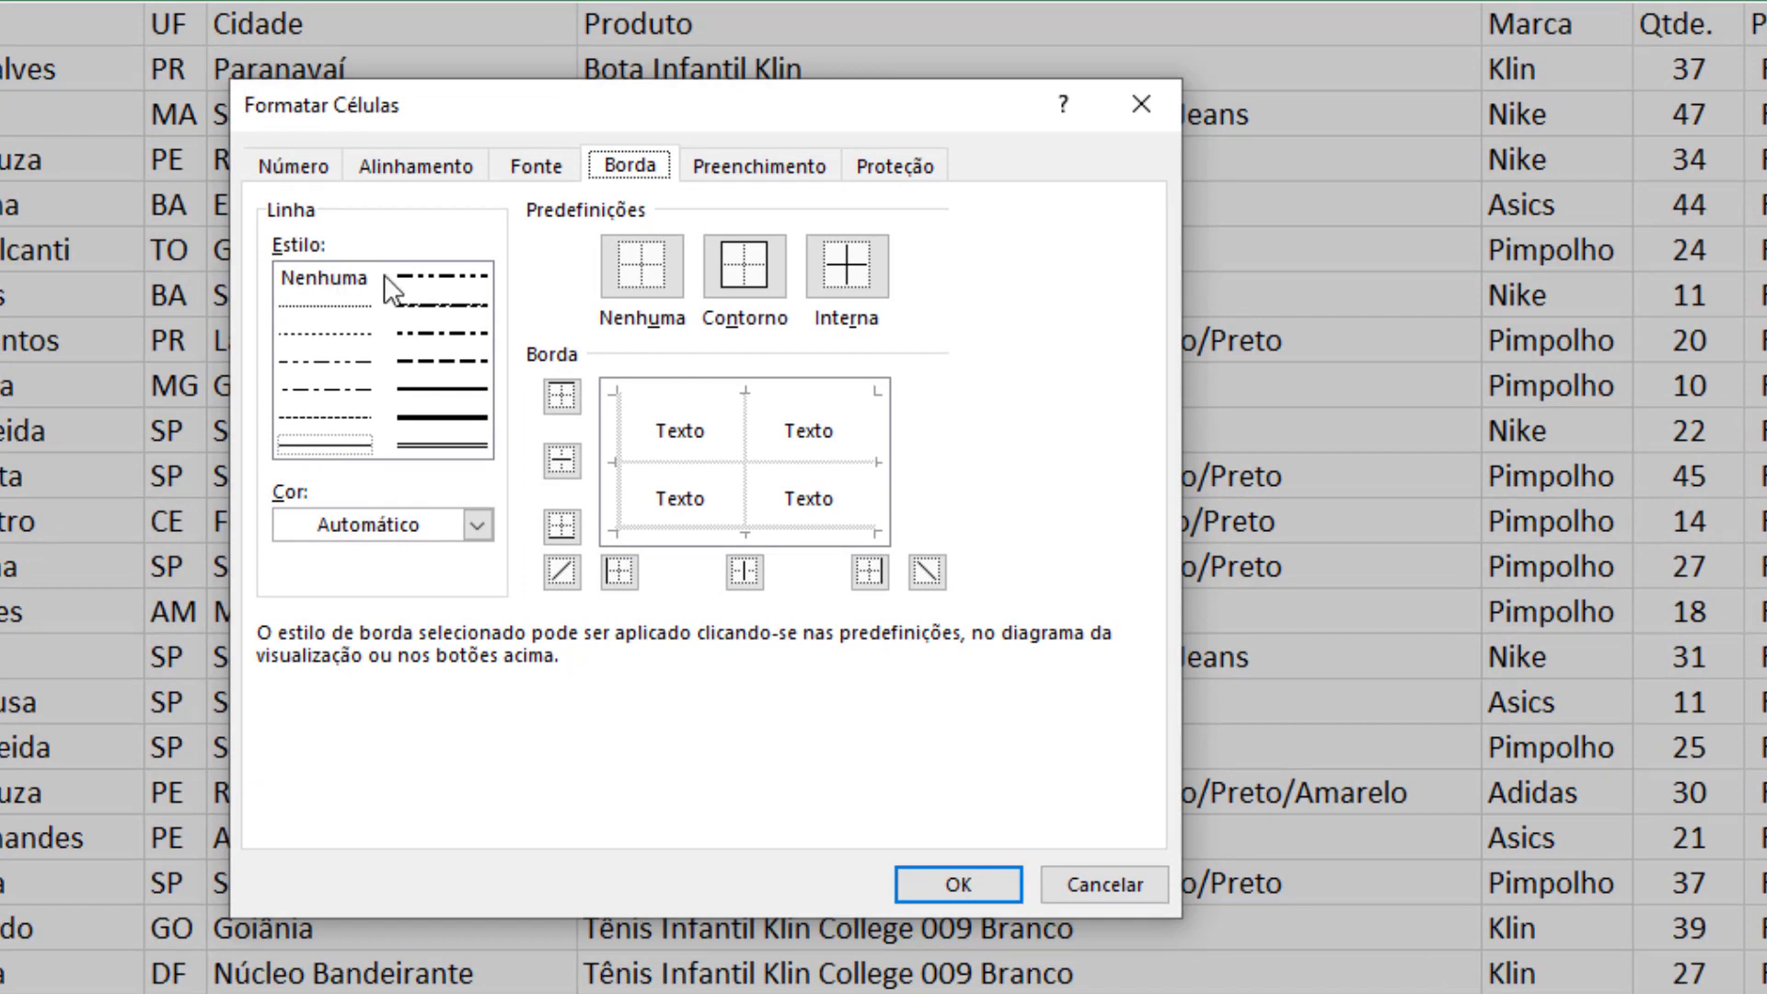
{"action": "left_click", "coordinate": [313, 283]}
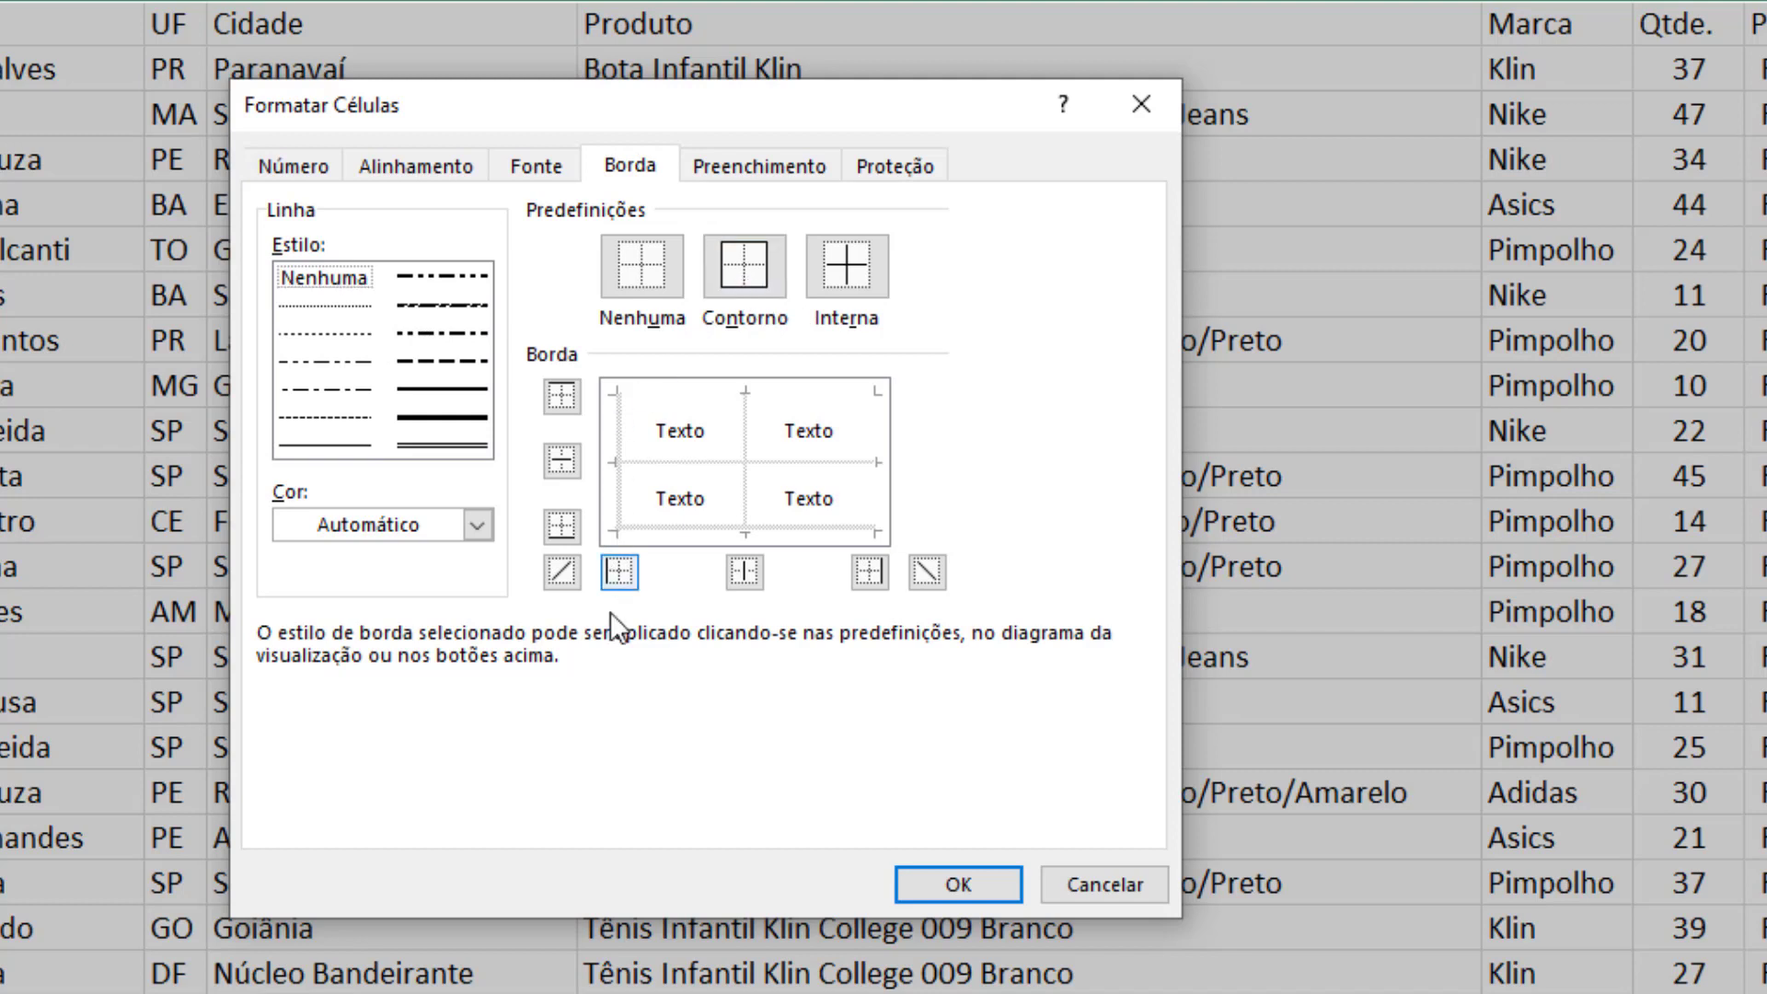
{"action": "left_click", "coordinate": [745, 572]}
{"action": "left_click", "coordinate": [742, 262]}
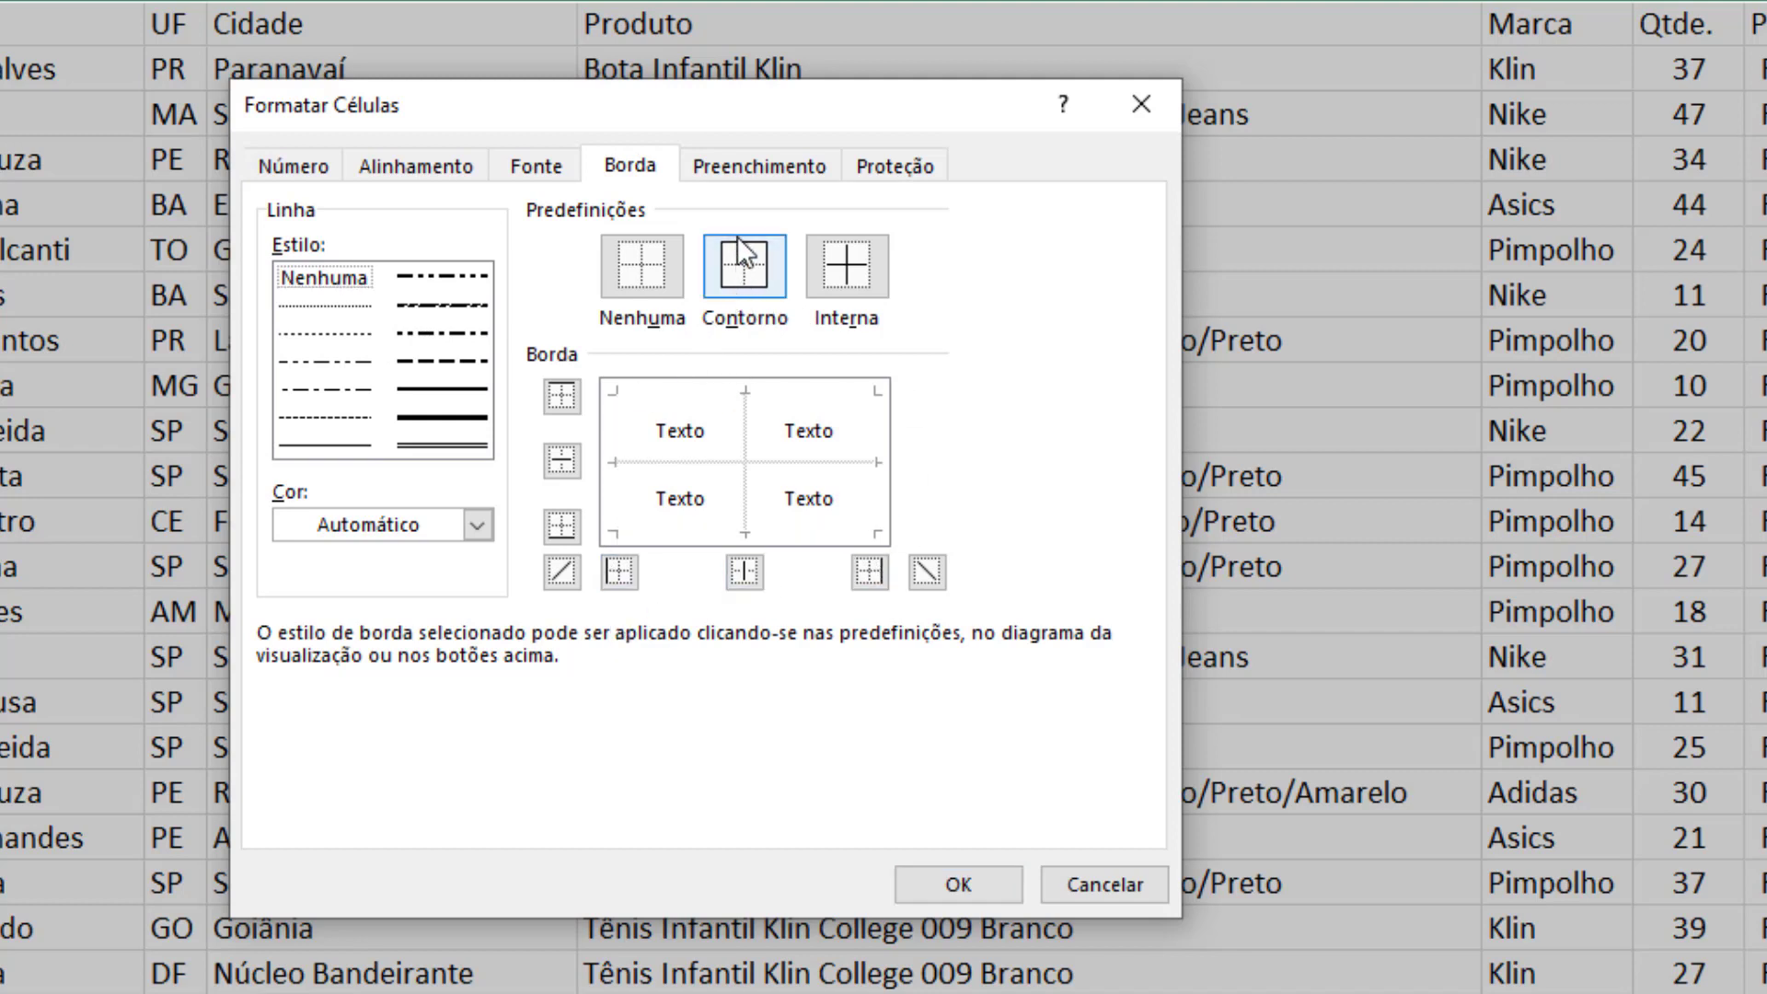
{"action": "left_click", "coordinate": [859, 247]}
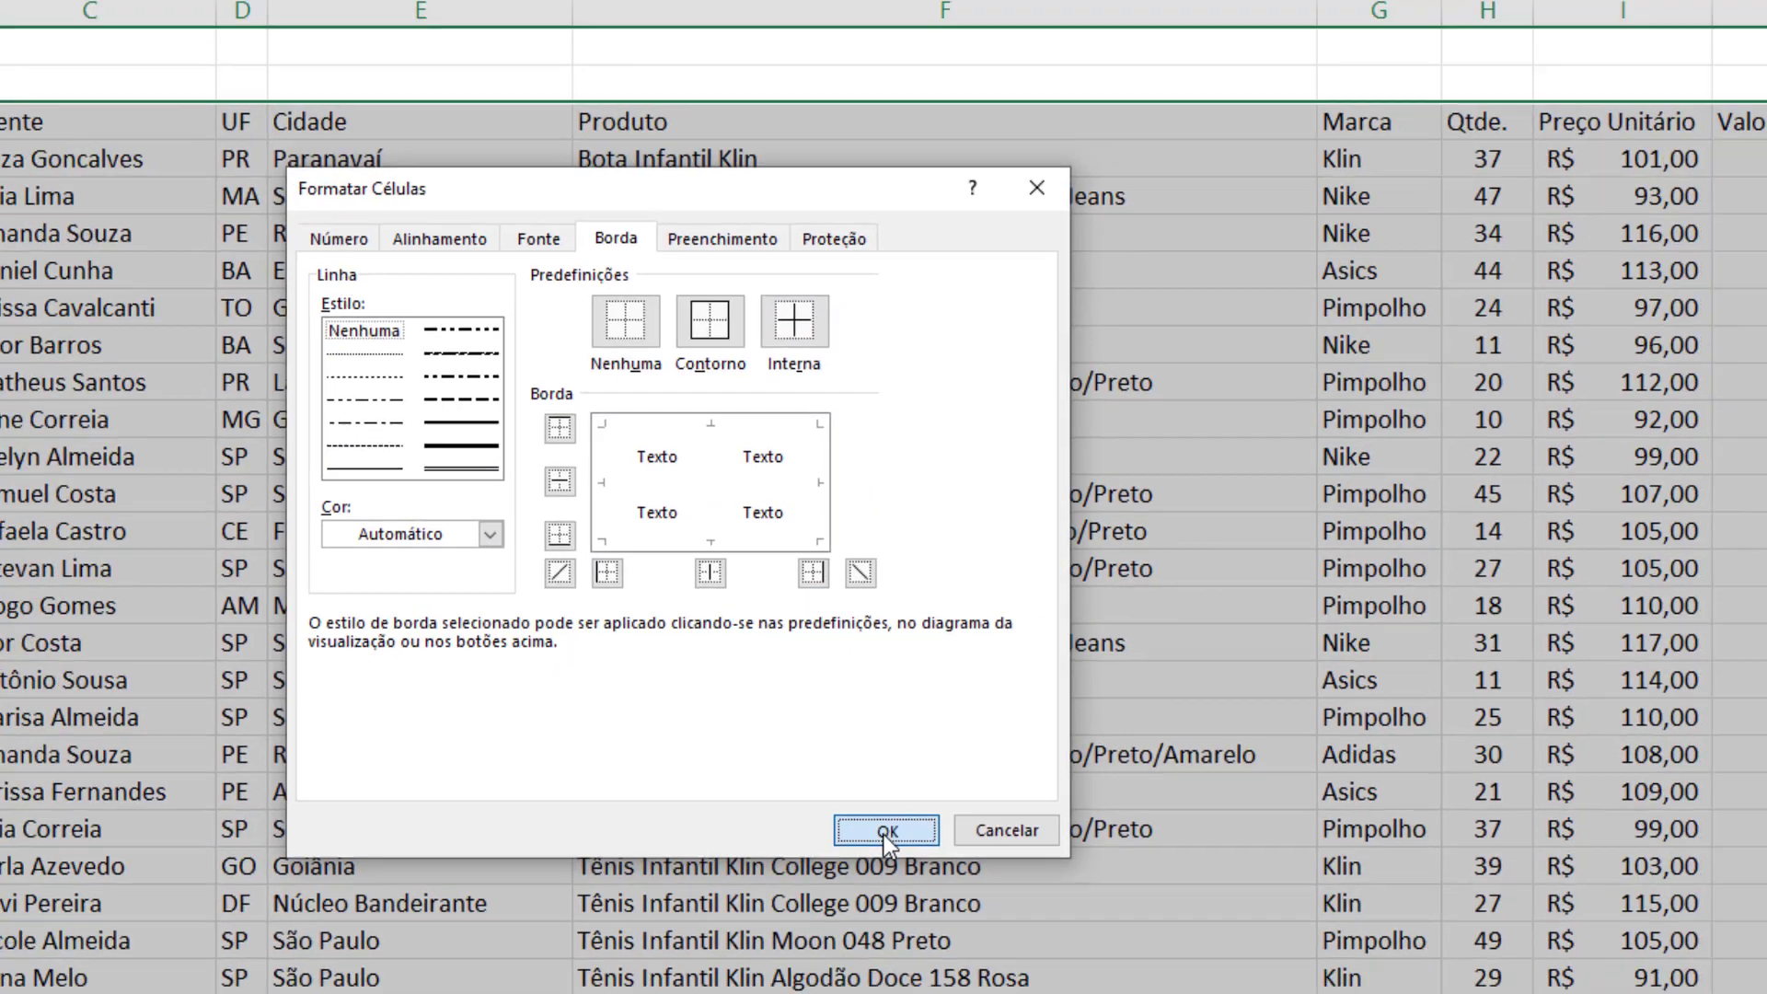
{"action": "left_click", "coordinate": [884, 831]}
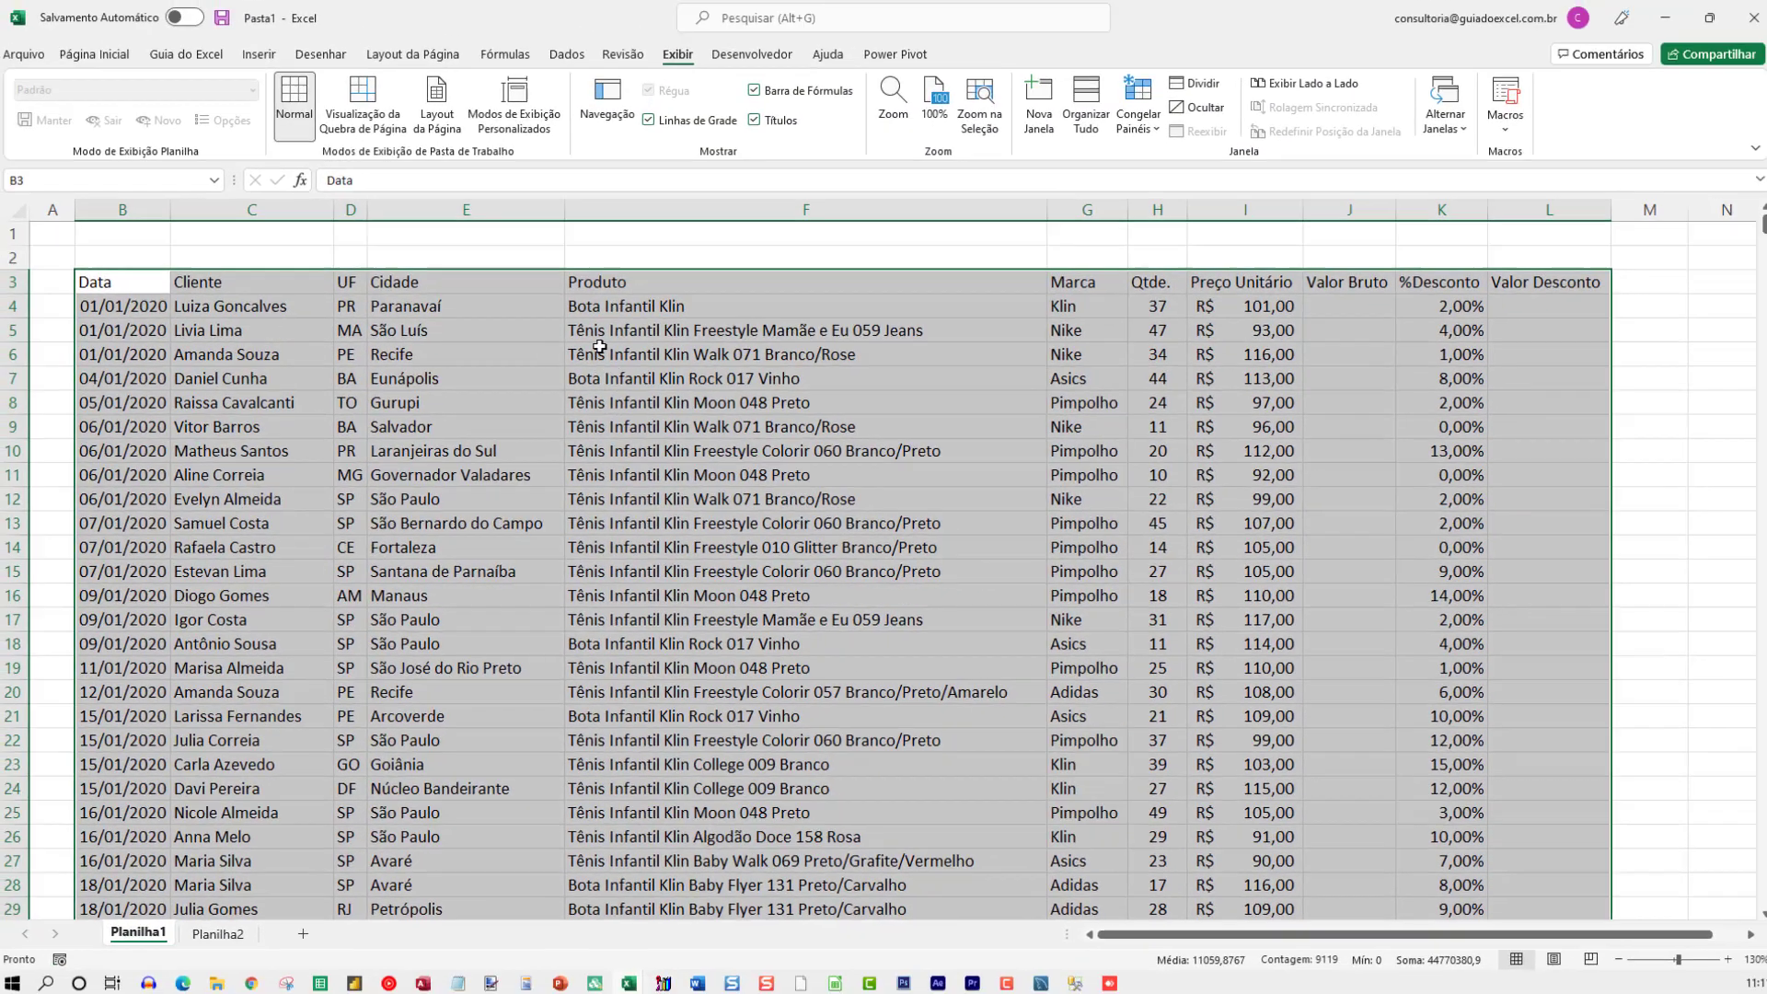
{"action": "left_click", "coordinate": [649, 124]}
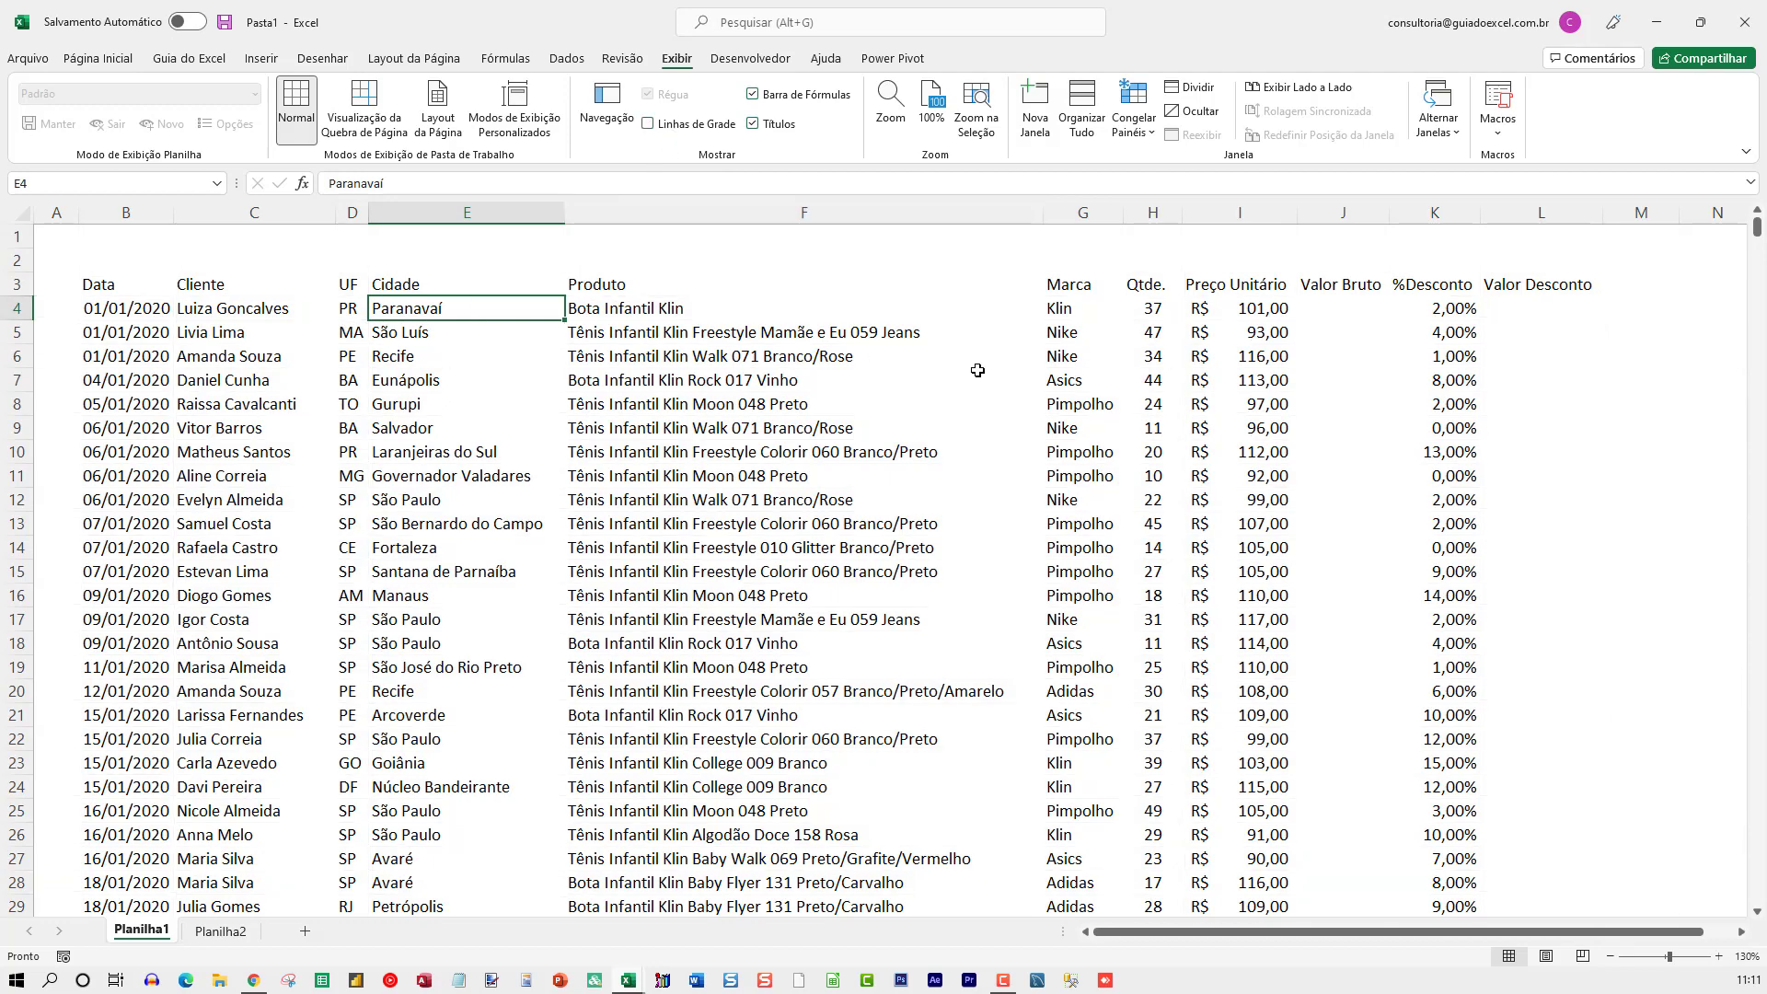
Select B3:L1015 and apply outline and inside borders through Format Cells.
{"action": "scroll", "coordinate": [743, 464], "scroll_direction": "down", "scroll_amount": 6}
{"action": "scroll", "coordinate": [747, 456], "scroll_direction": "up", "scroll_amount": 6}
{"action": "left_click", "coordinate": [117, 287]}
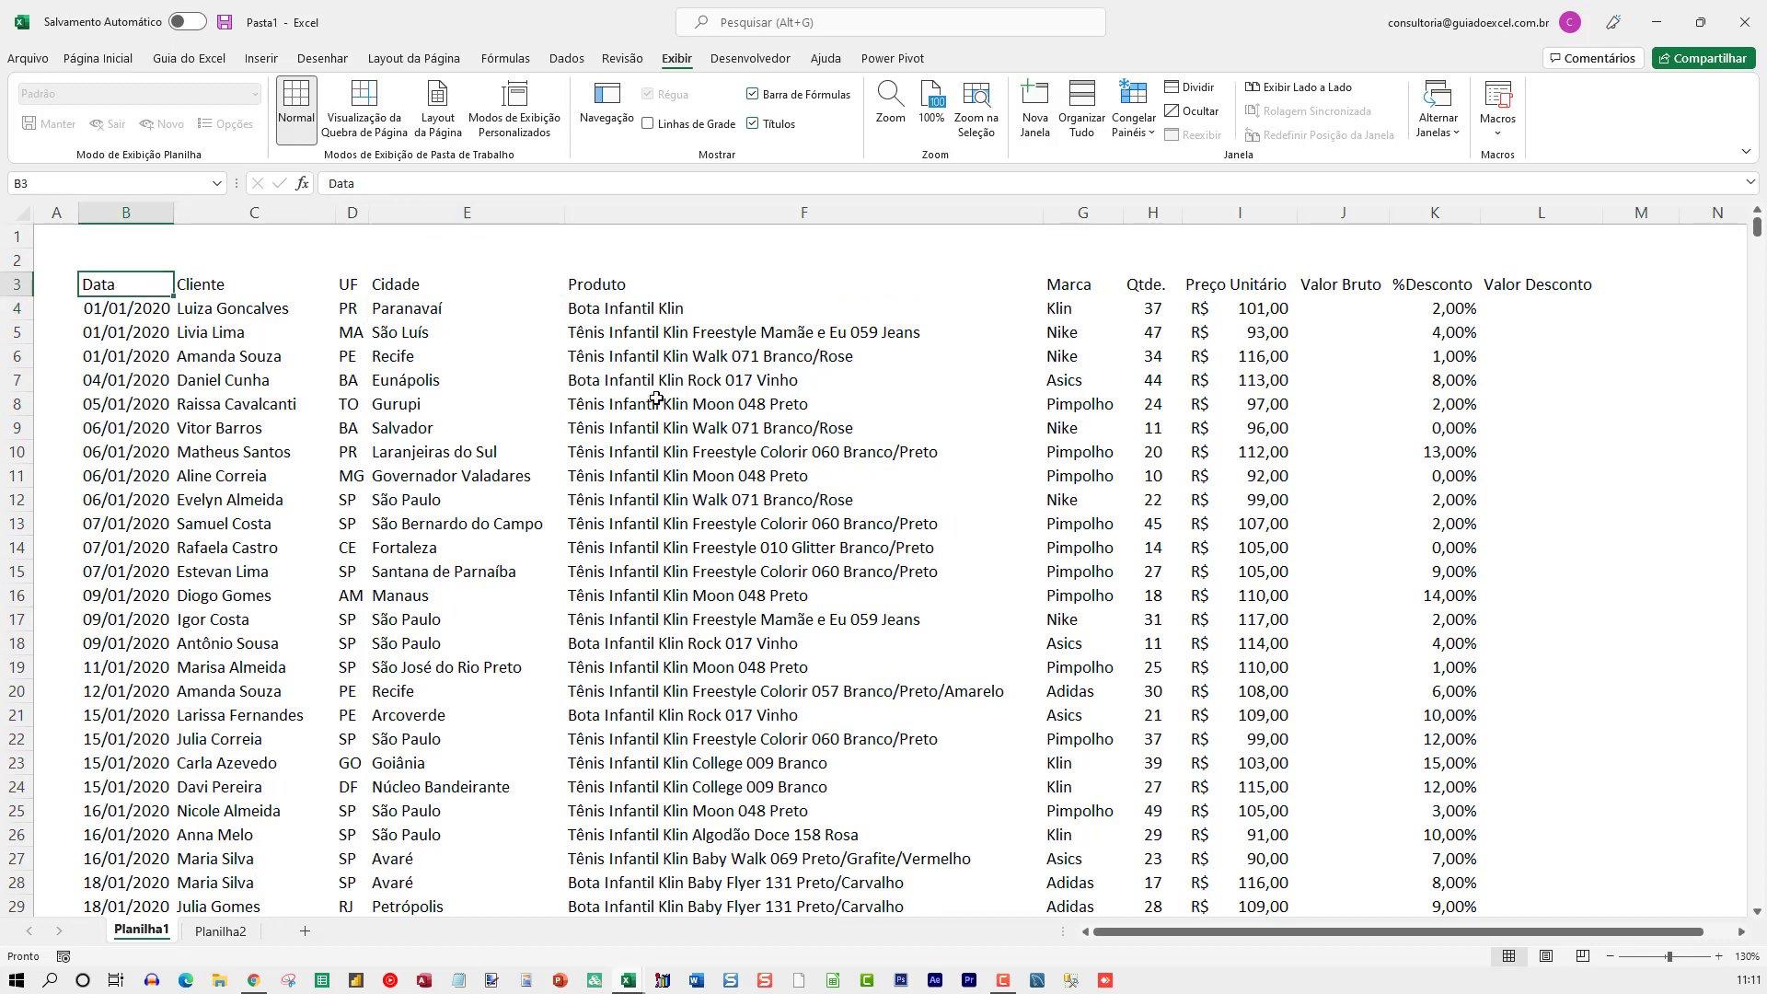
{"action": "key", "text": "ctrl+shift+Right"}
{"action": "key", "text": "ctrl+shift+Down"}
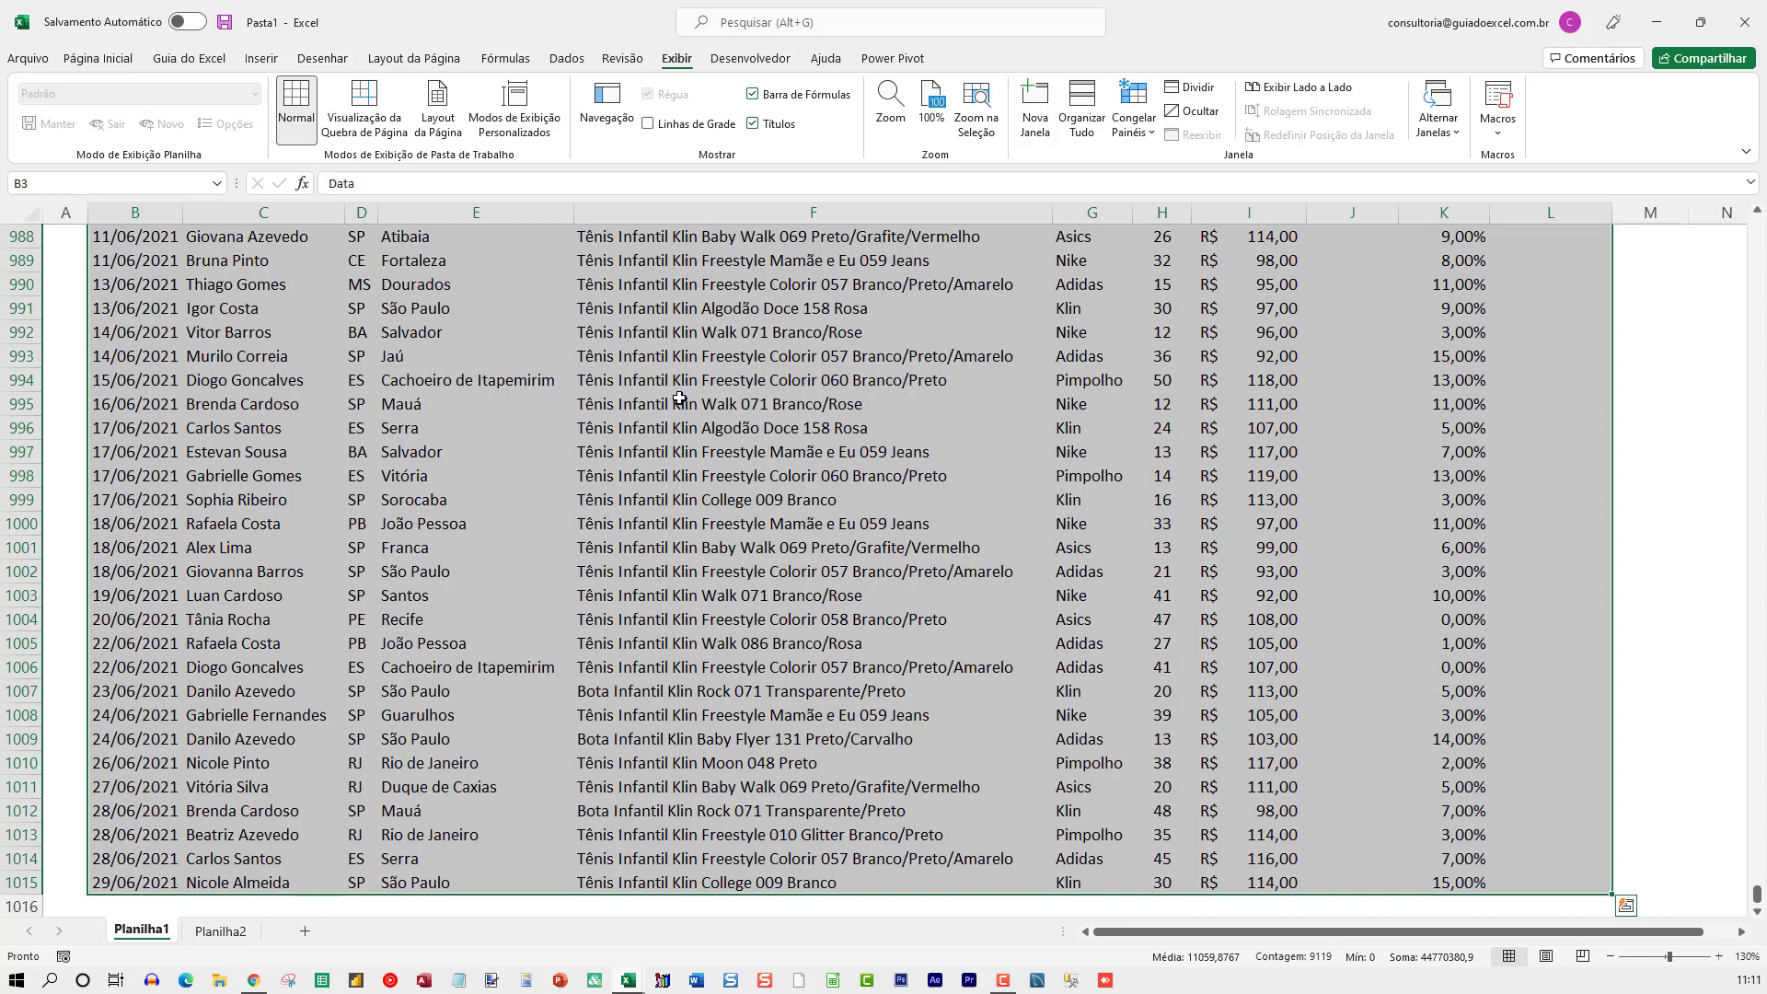
{"action": "right_click", "coordinate": [674, 275]}
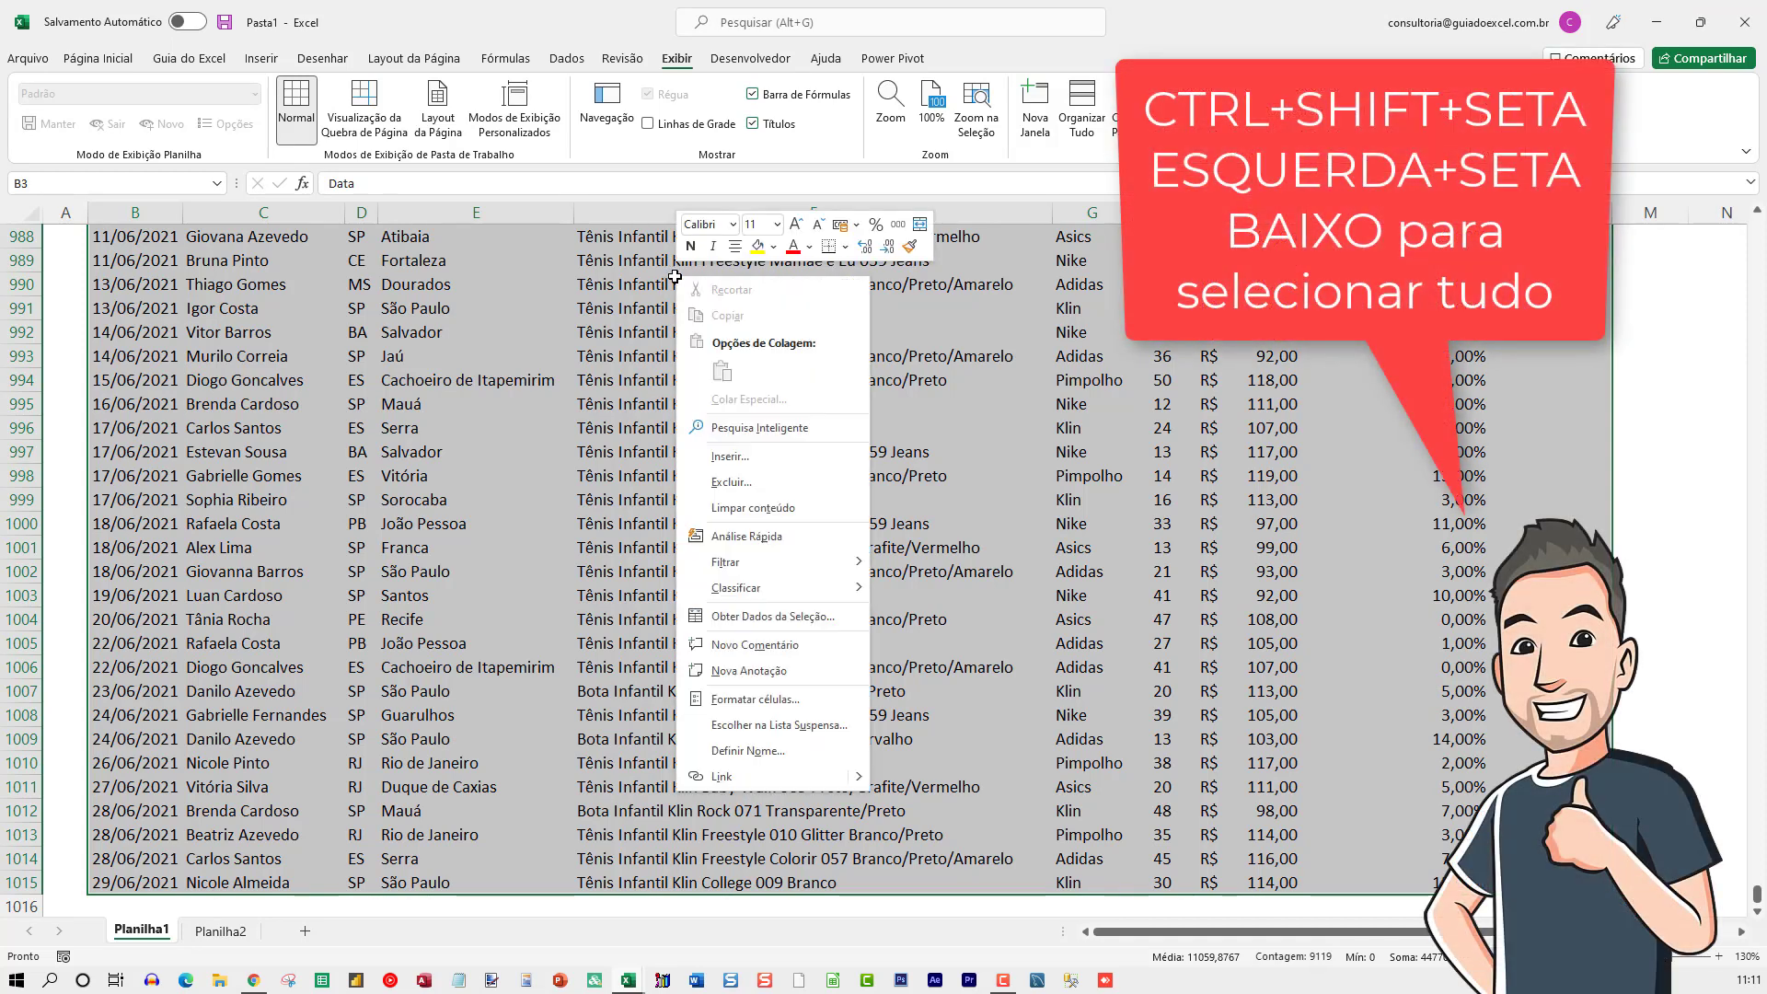
{"action": "left_click", "coordinate": [790, 701]}
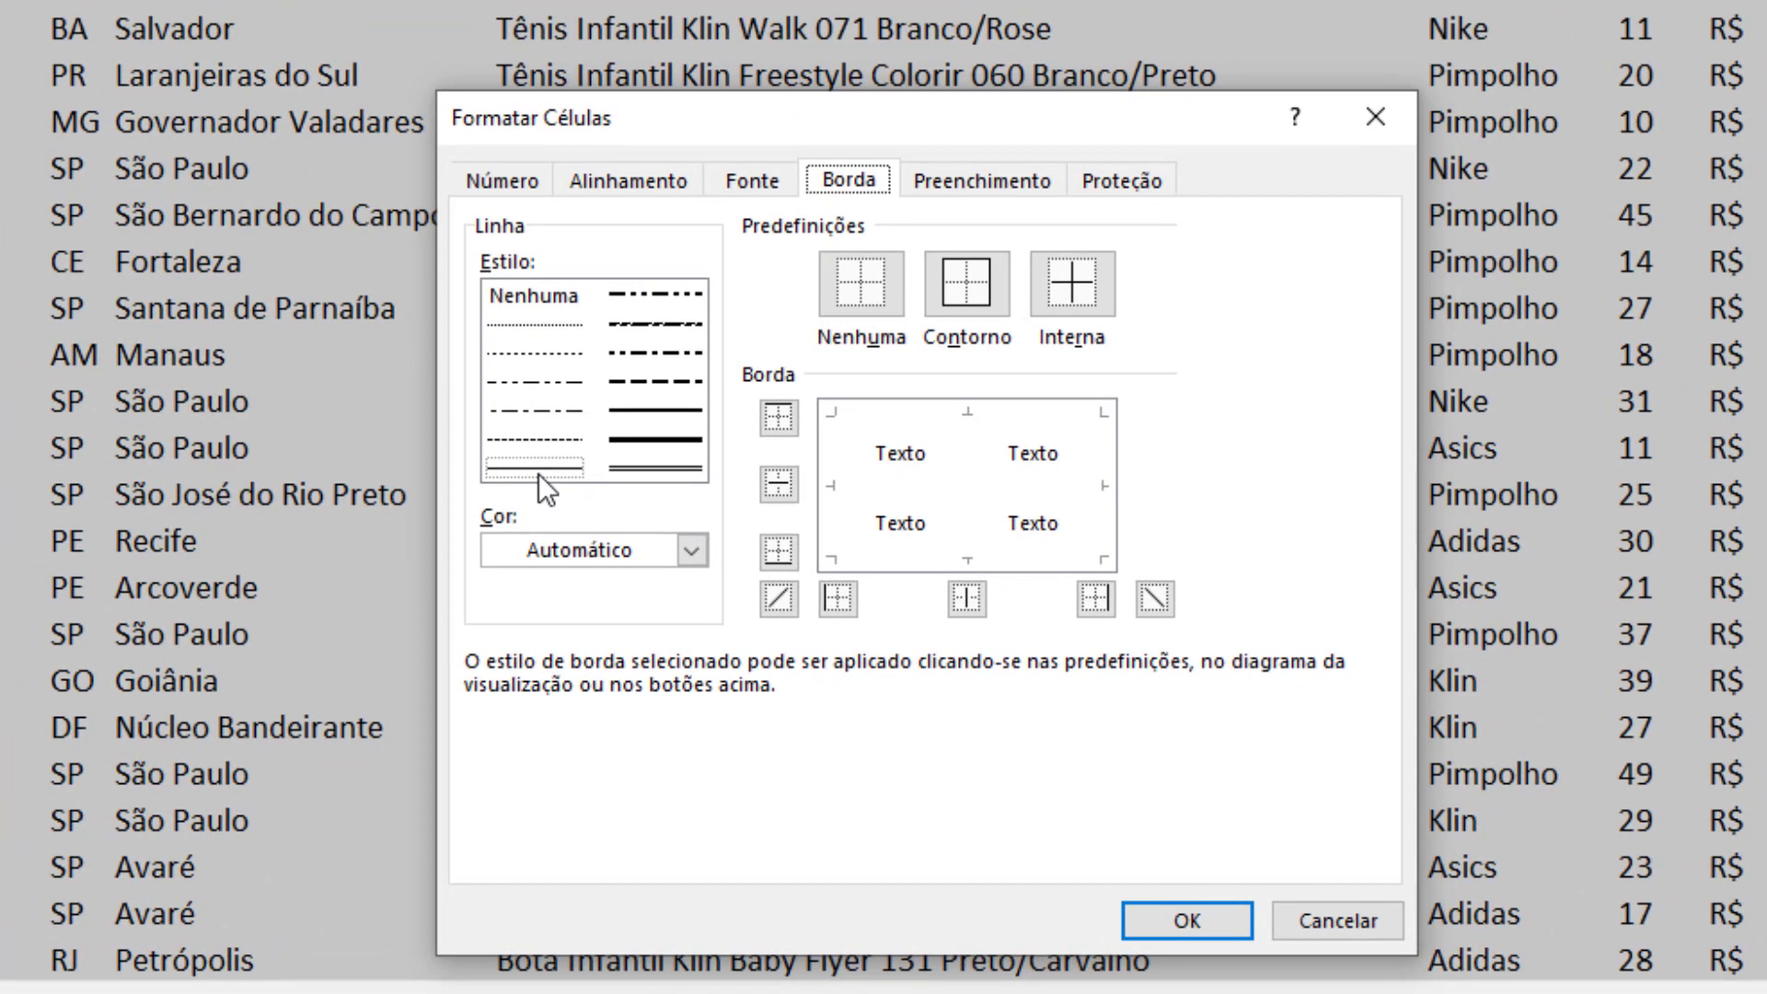
{"action": "left_click", "coordinate": [976, 286]}
{"action": "left_click", "coordinate": [1084, 289]}
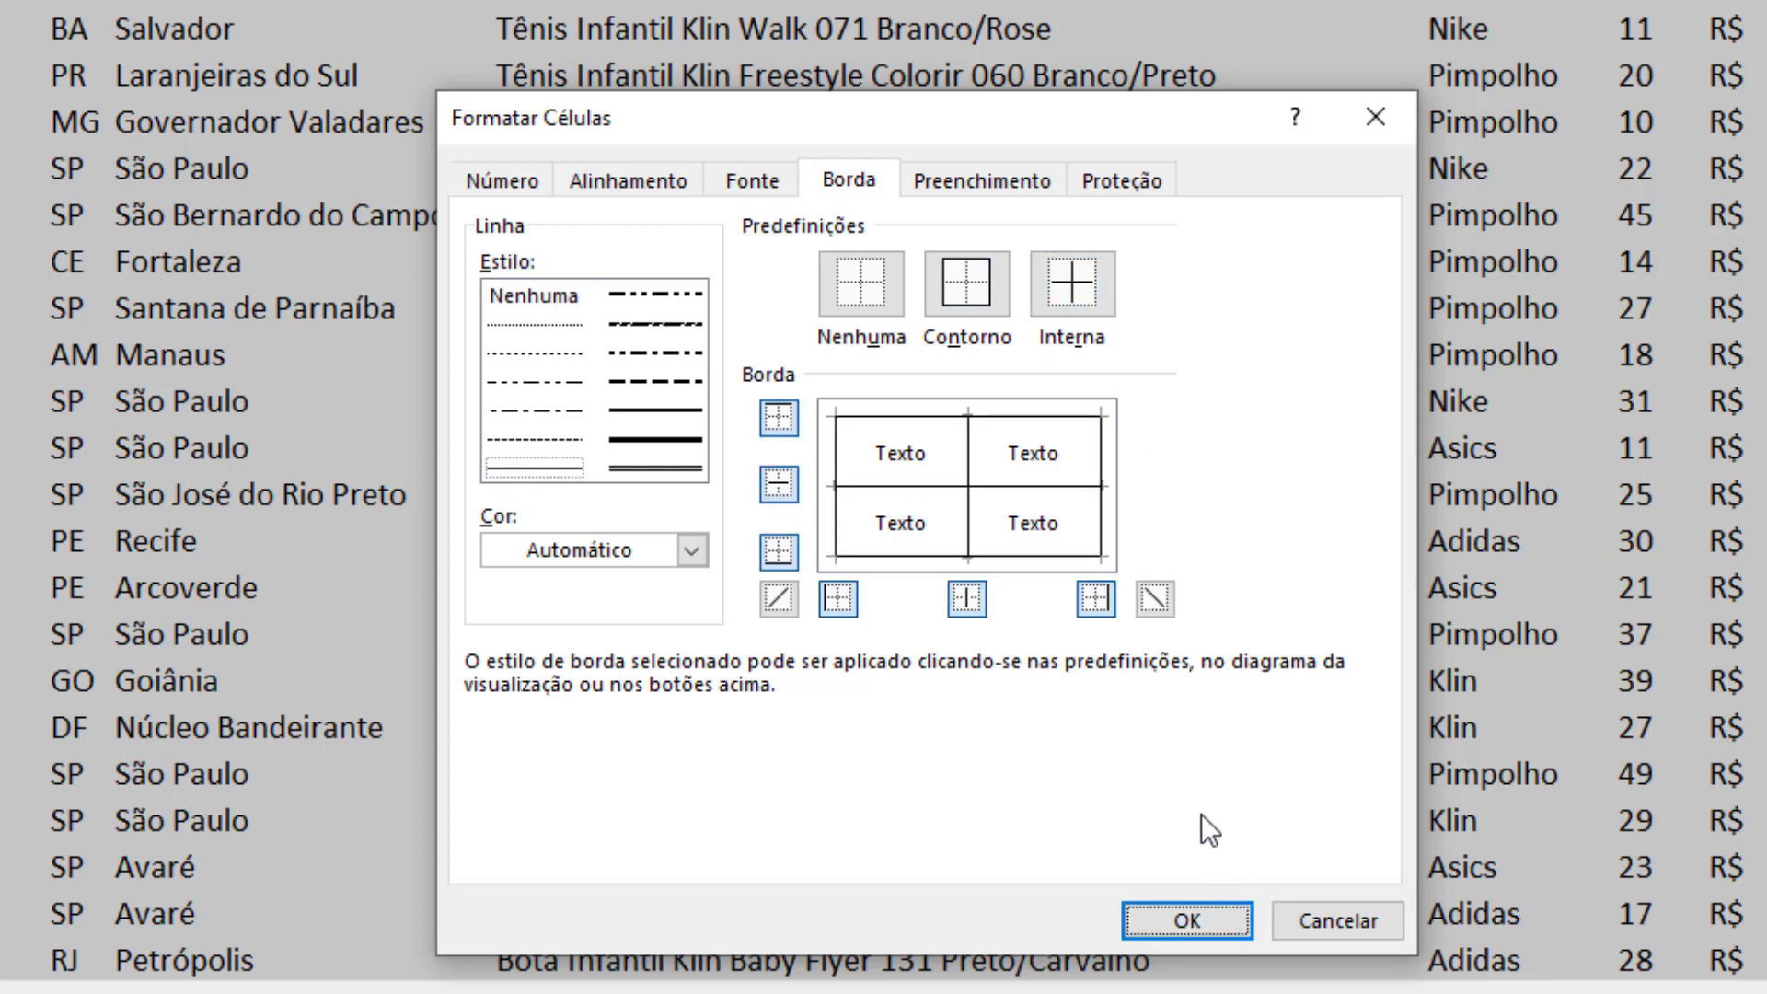
{"action": "left_click", "coordinate": [1184, 920]}
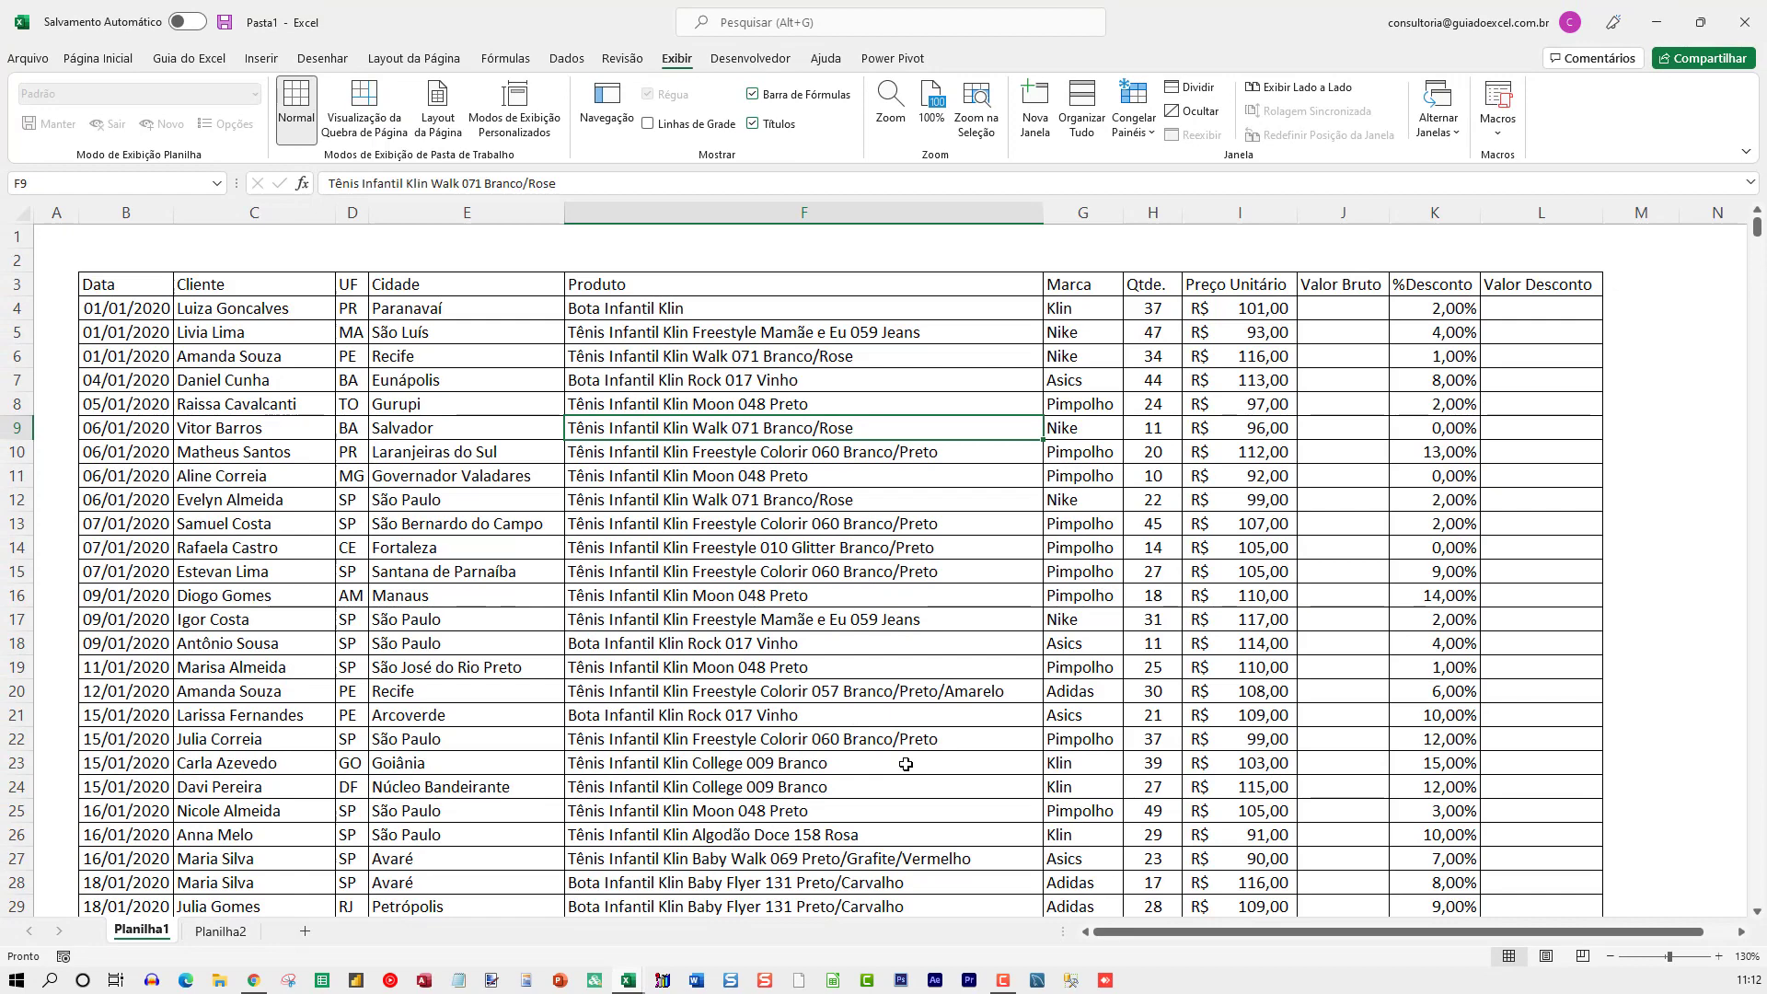
Reapply the table's outline and inside borders in a light grey colour.
{"action": "scroll", "coordinate": [636, 413], "scroll_direction": "down", "scroll_amount": 20}
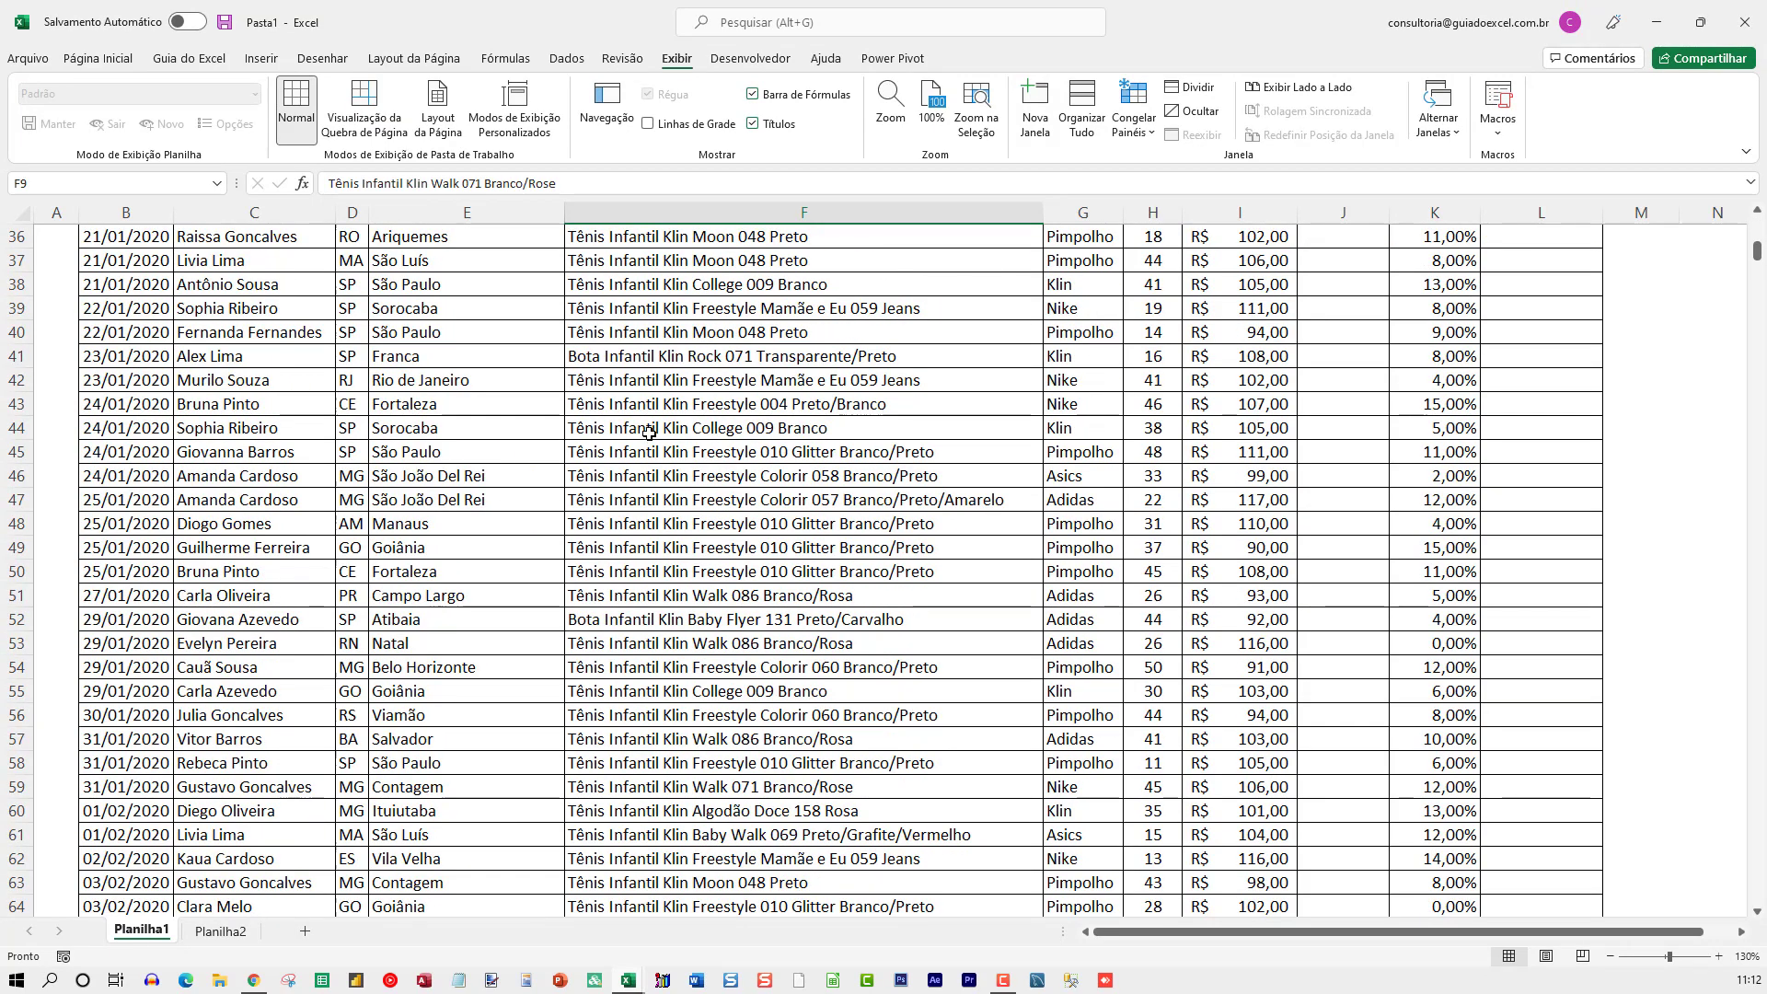
{"action": "scroll", "coordinate": [632, 390], "scroll_direction": "up", "scroll_amount": 20}
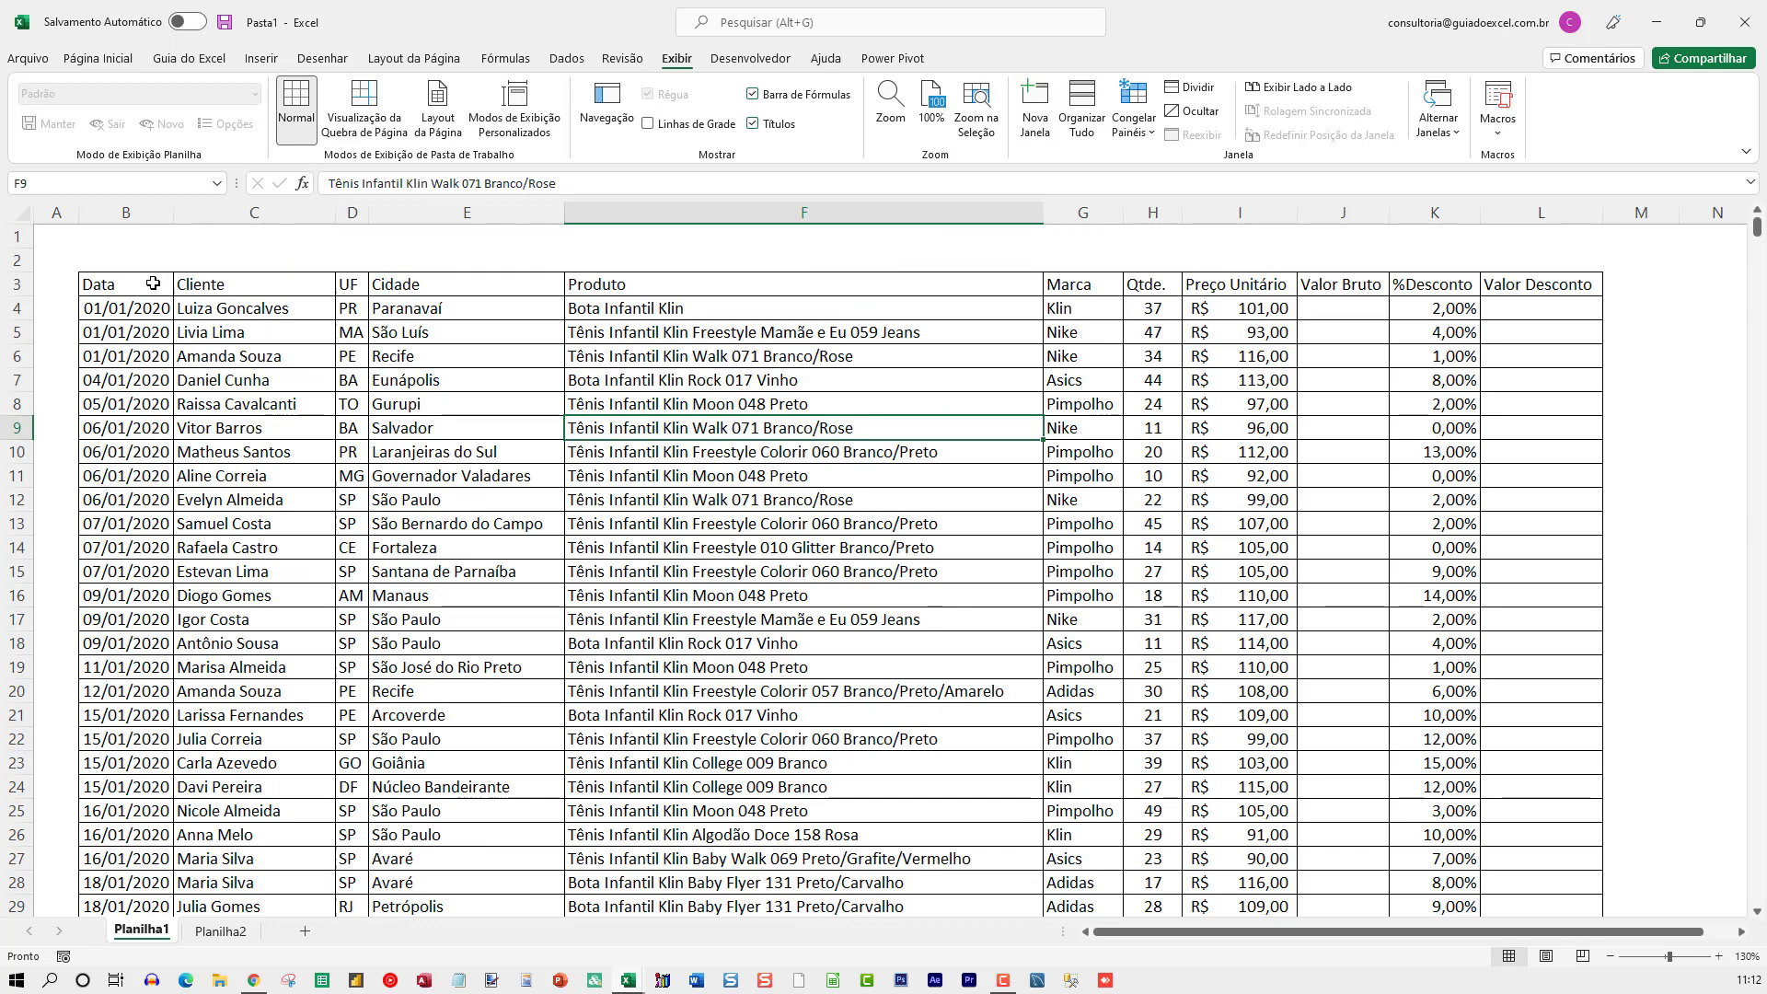
{"action": "mouse_move", "coordinate": [152, 284]}
{"action": "left_mouse_down"}
{"action": "mouse_move", "coordinate": [1540, 308]}
{"action": "mouse_move", "coordinate": [1547, 285]}
{"action": "left_mouse_up"}
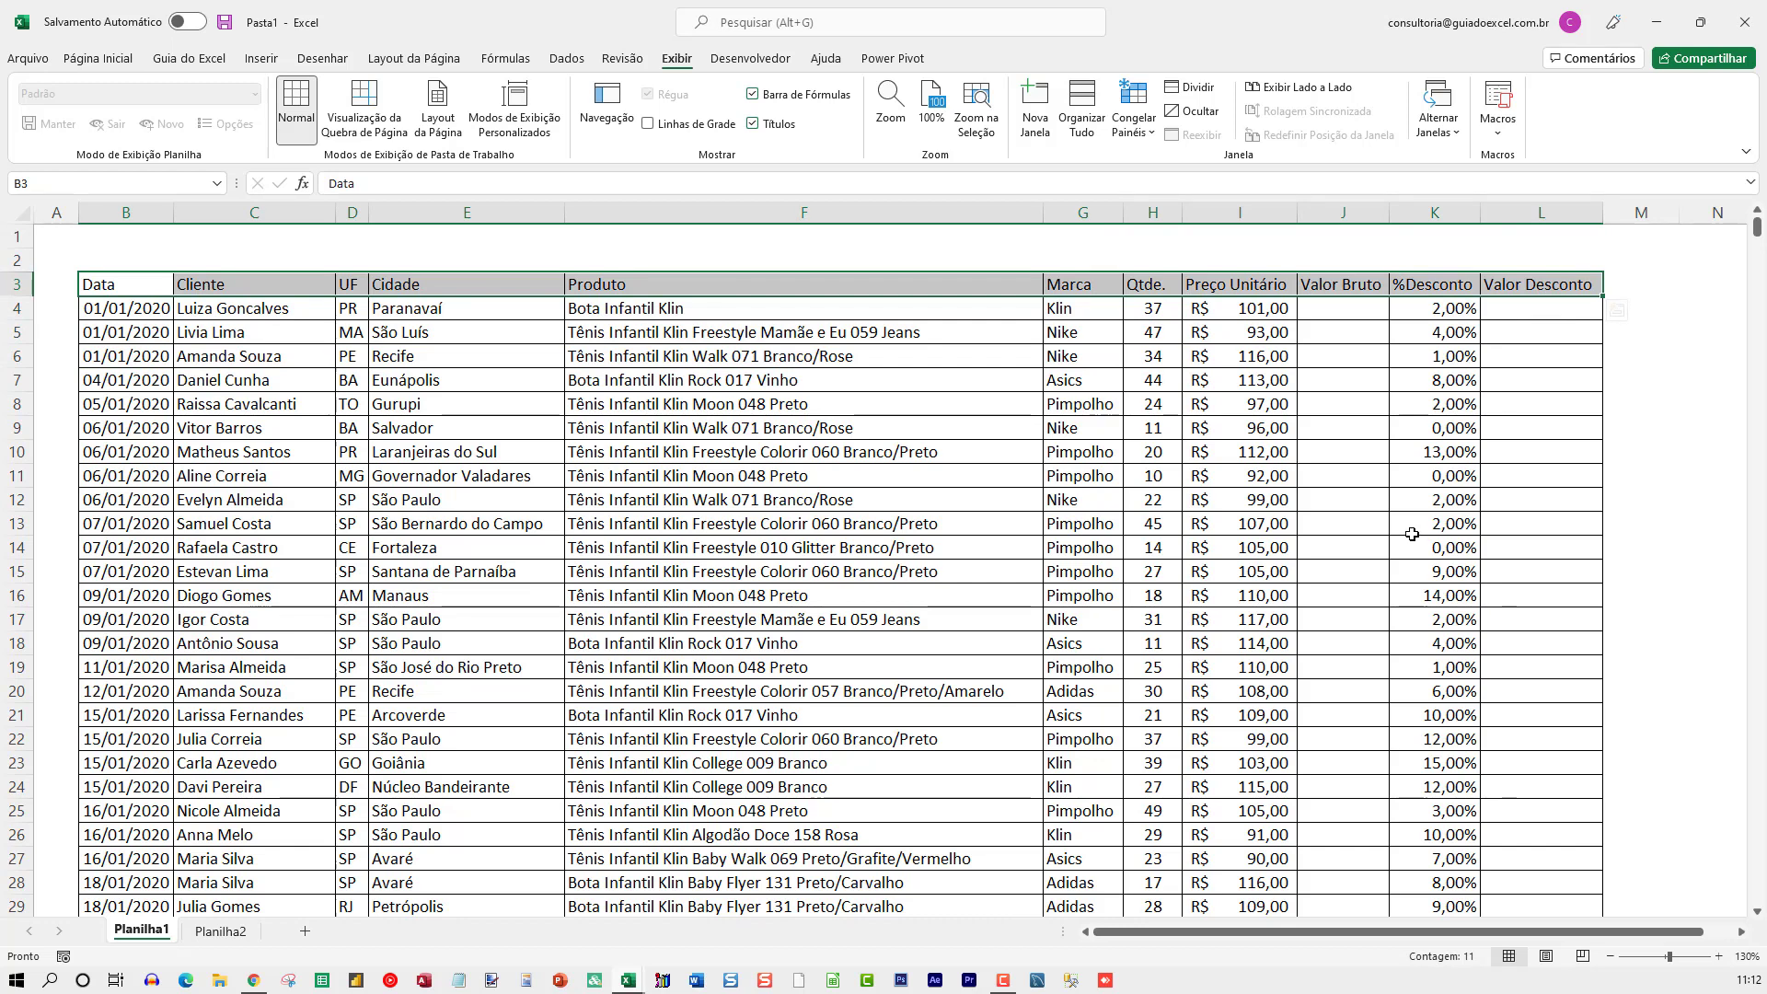
{"action": "key", "text": "ctrl+shift+Down"}
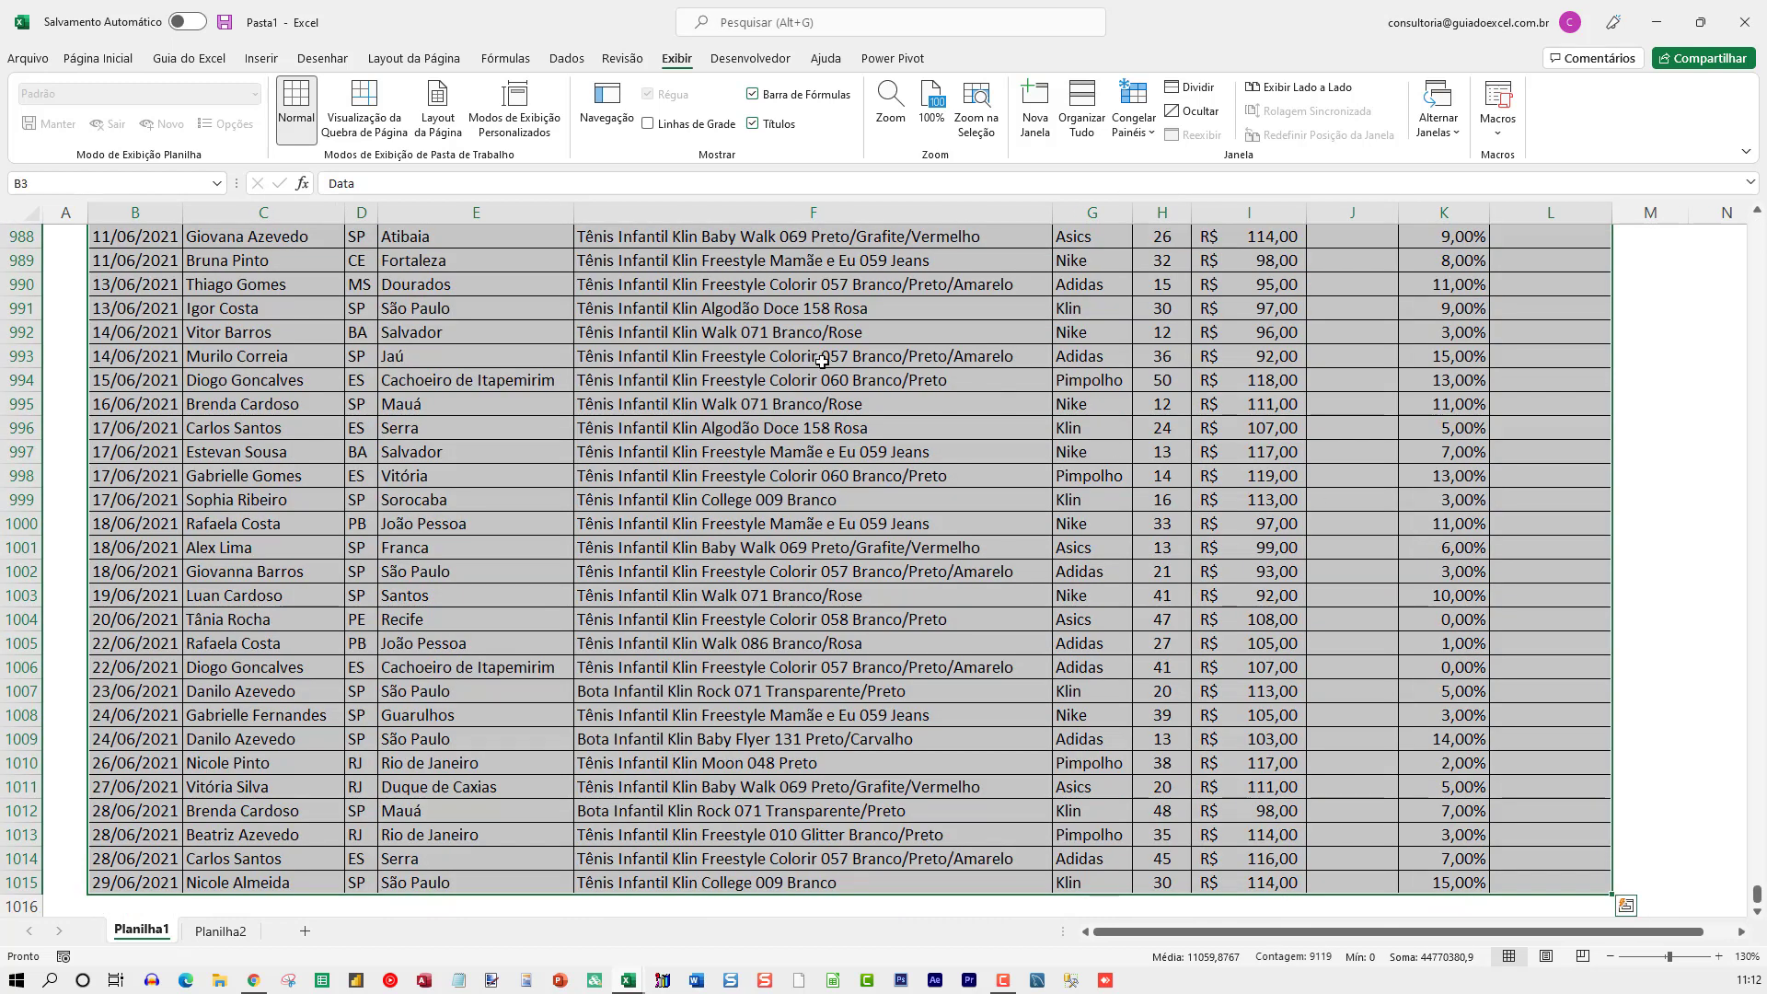
{"action": "right_click", "coordinate": [822, 362]}
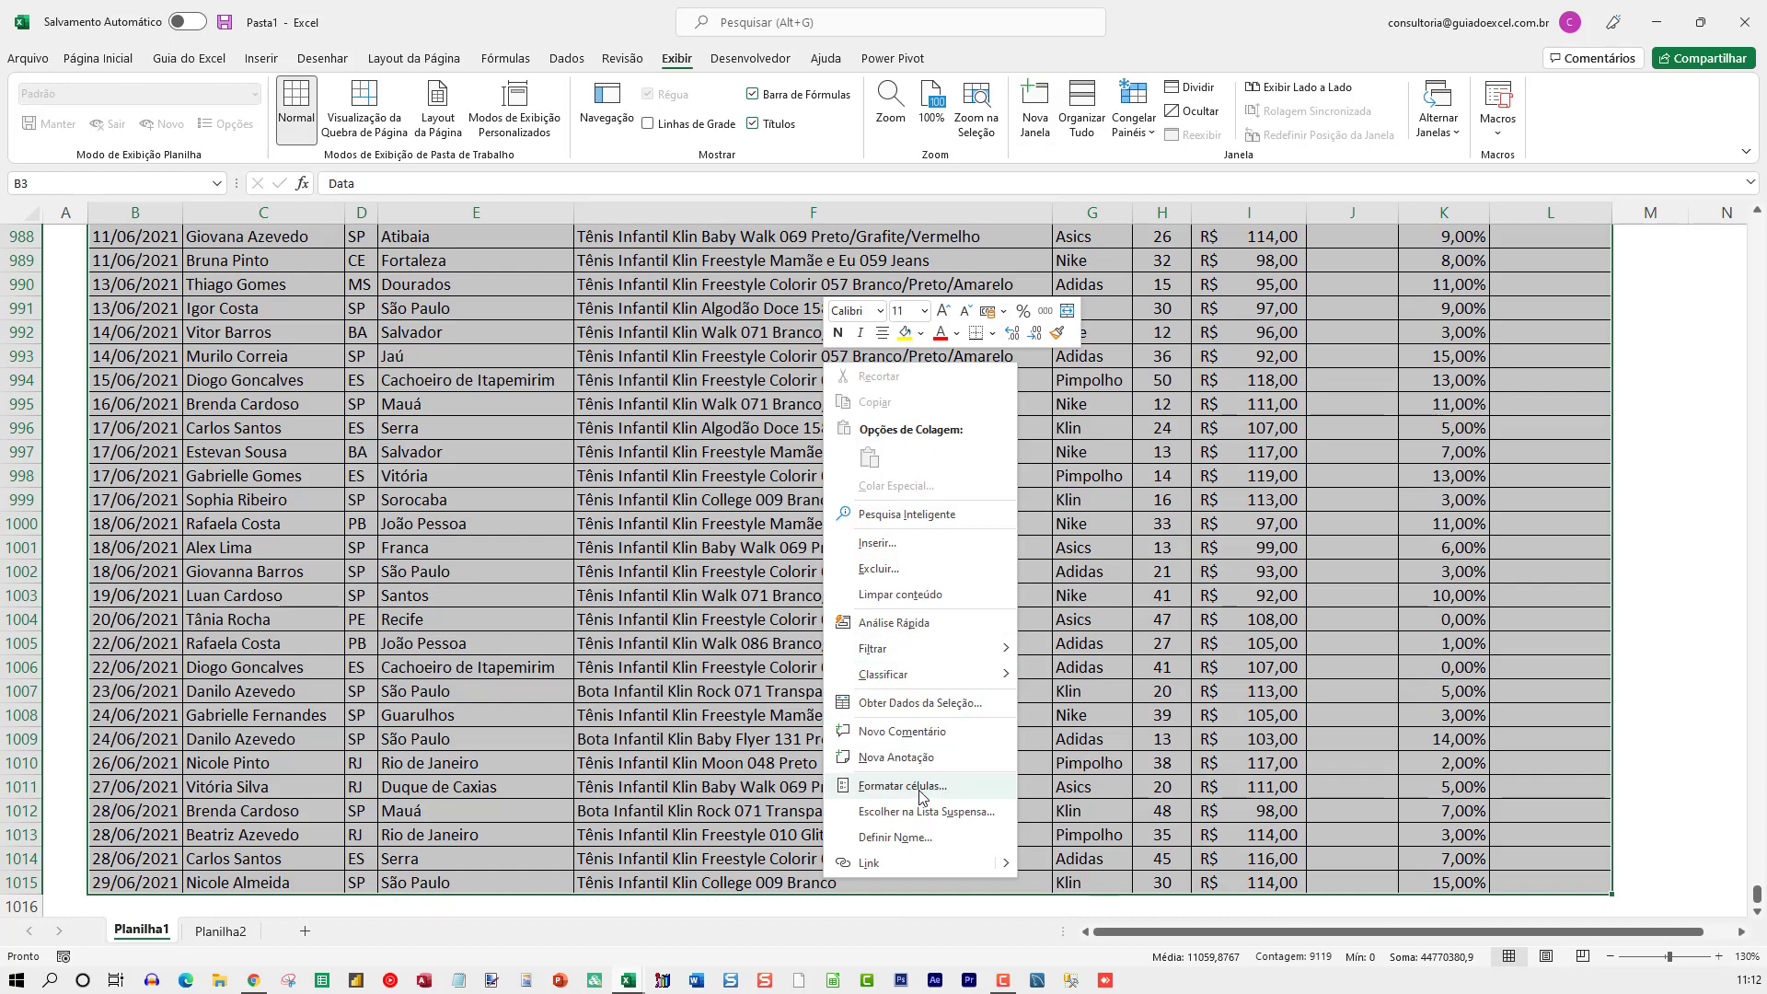
{"action": "left_click", "coordinate": [902, 786]}
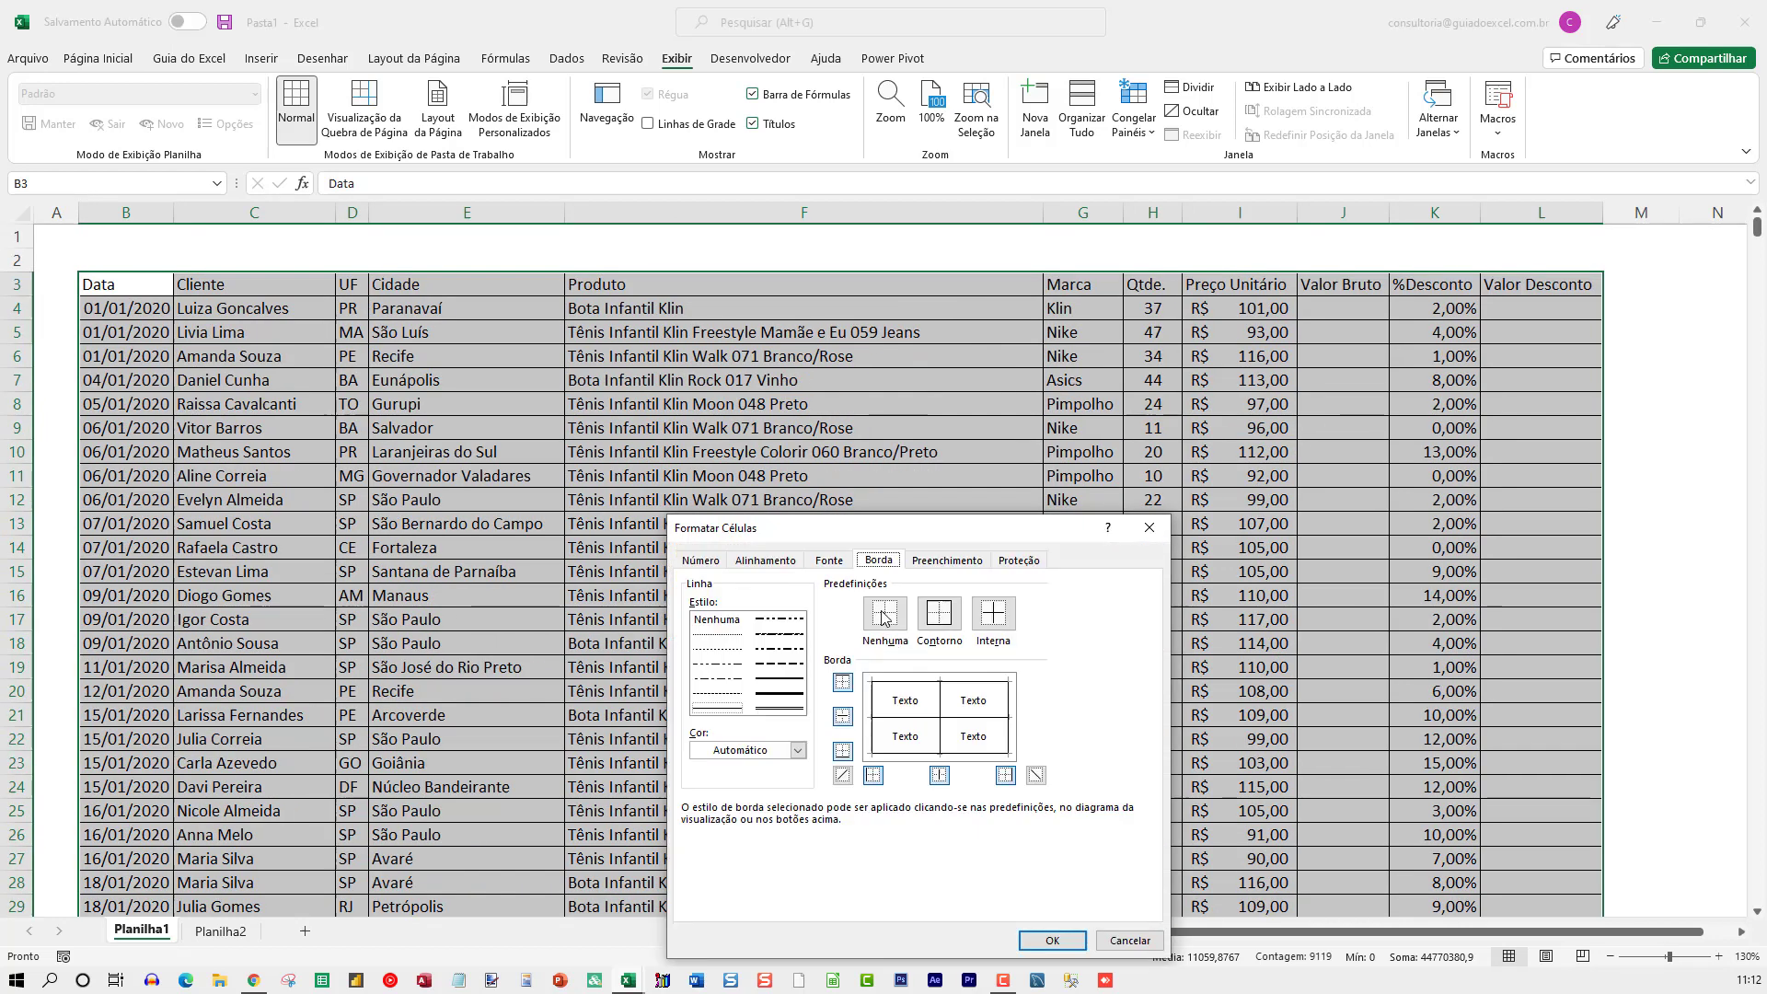
{"action": "left_click", "coordinate": [796, 751]}
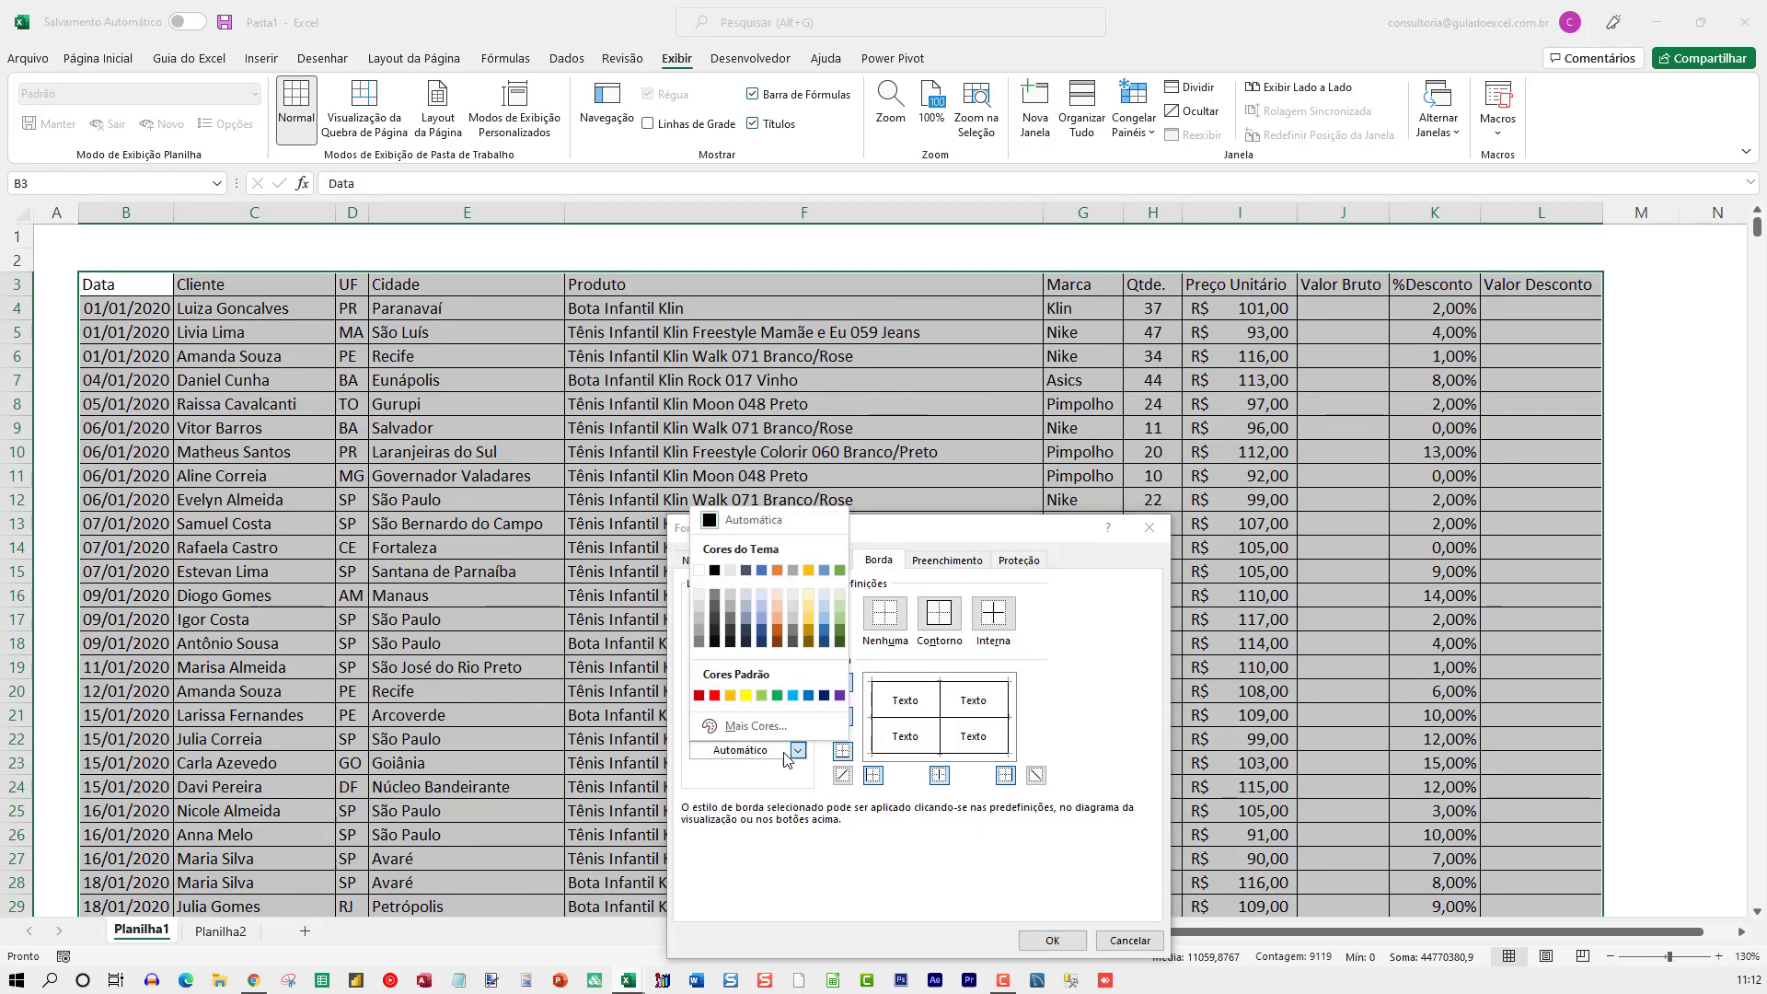
{"action": "left_click", "coordinate": [700, 603]}
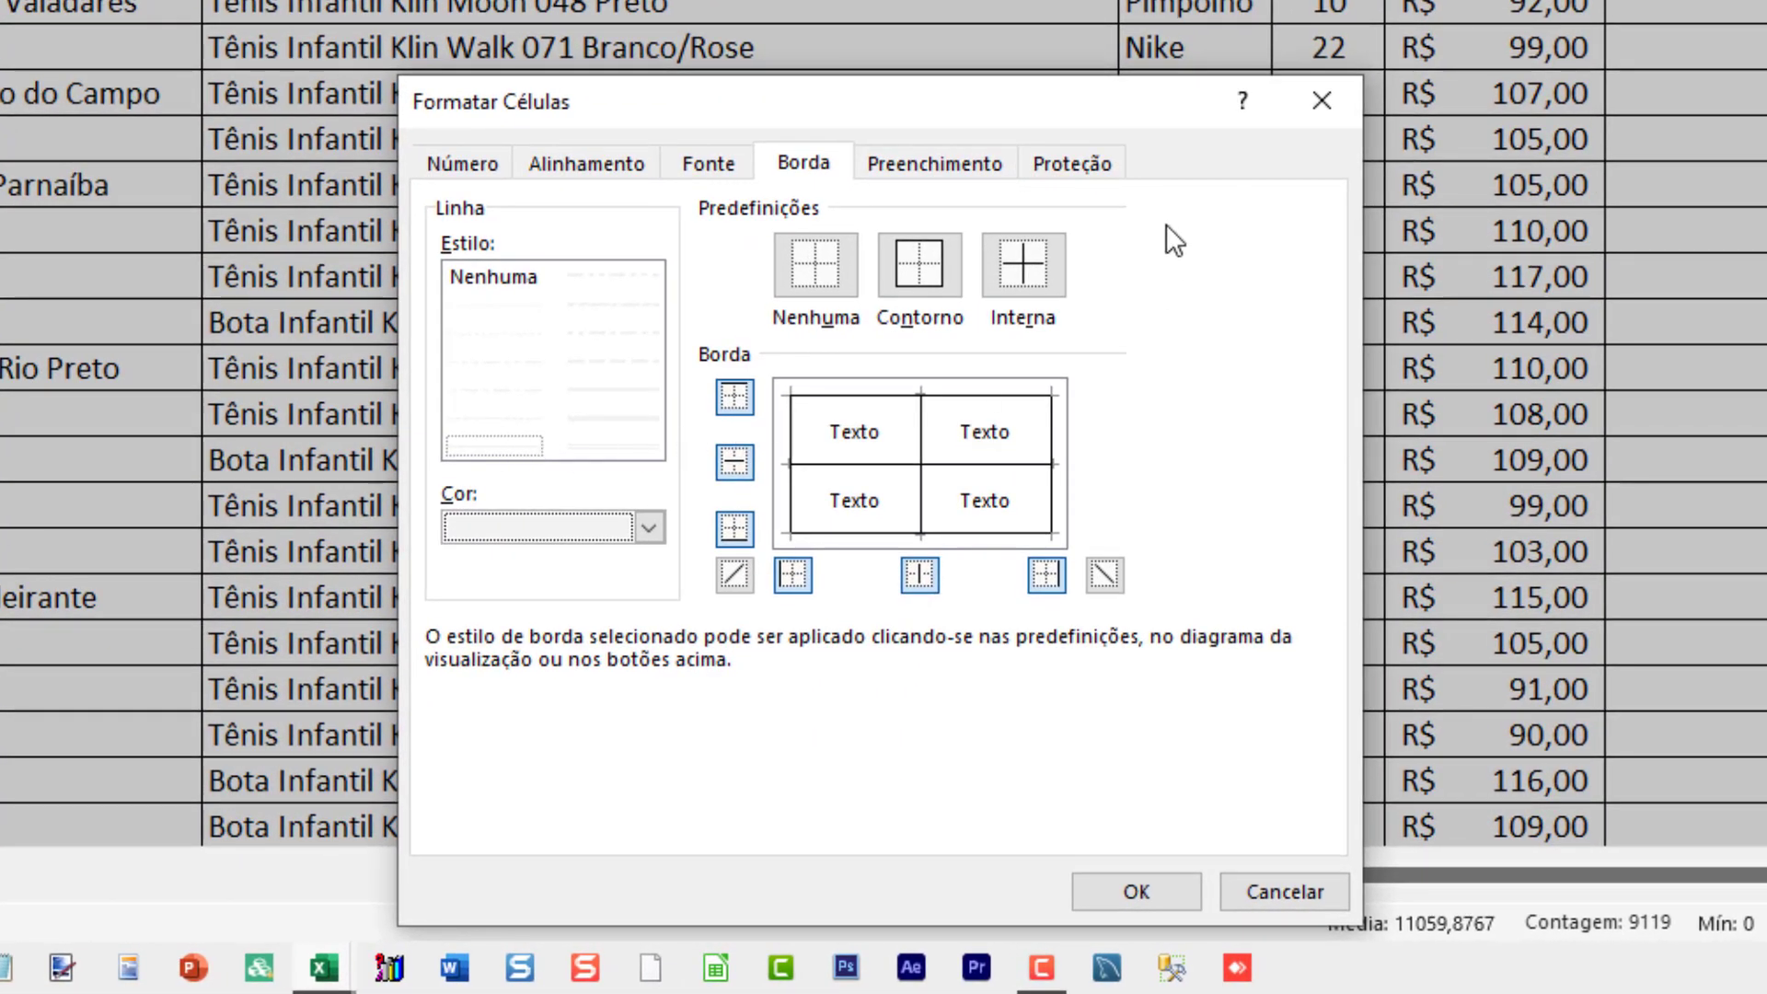
{"action": "left_click", "coordinate": [941, 284]}
{"action": "left_click", "coordinate": [1038, 260]}
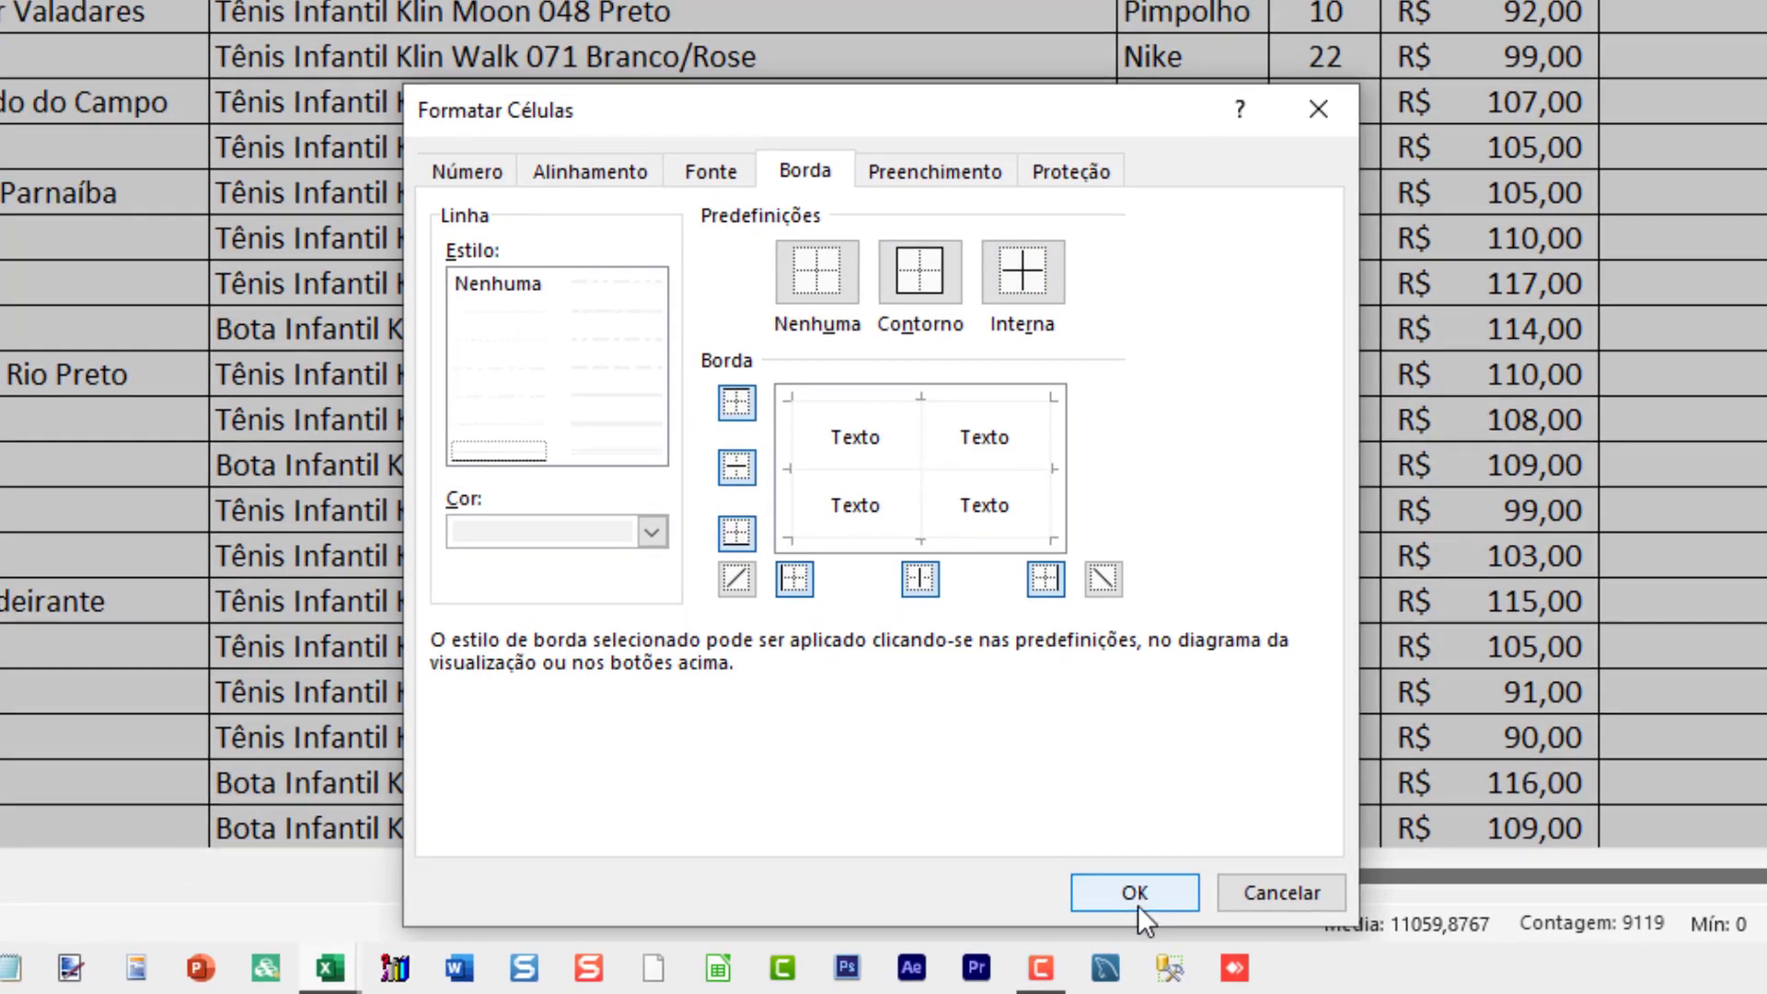
{"action": "left_click", "coordinate": [1137, 904]}
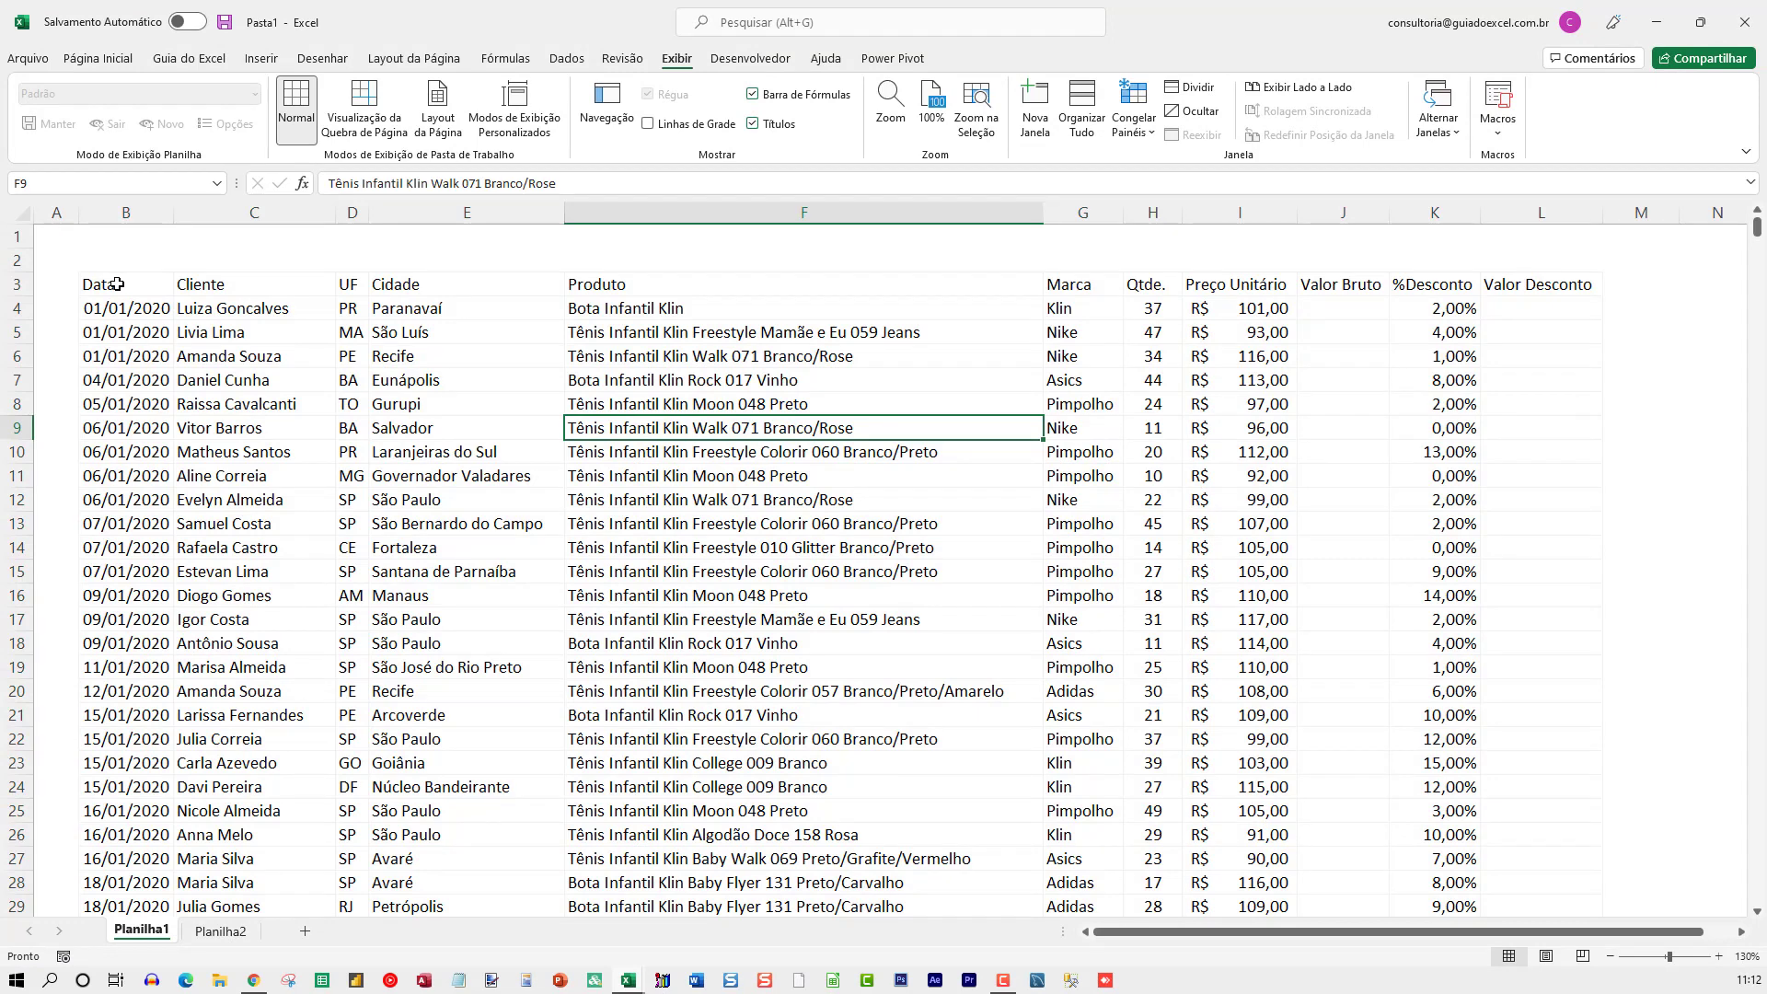
{"action": "left_click_drag", "start_coordinate": [133, 285], "coordinate": [1555, 281]}
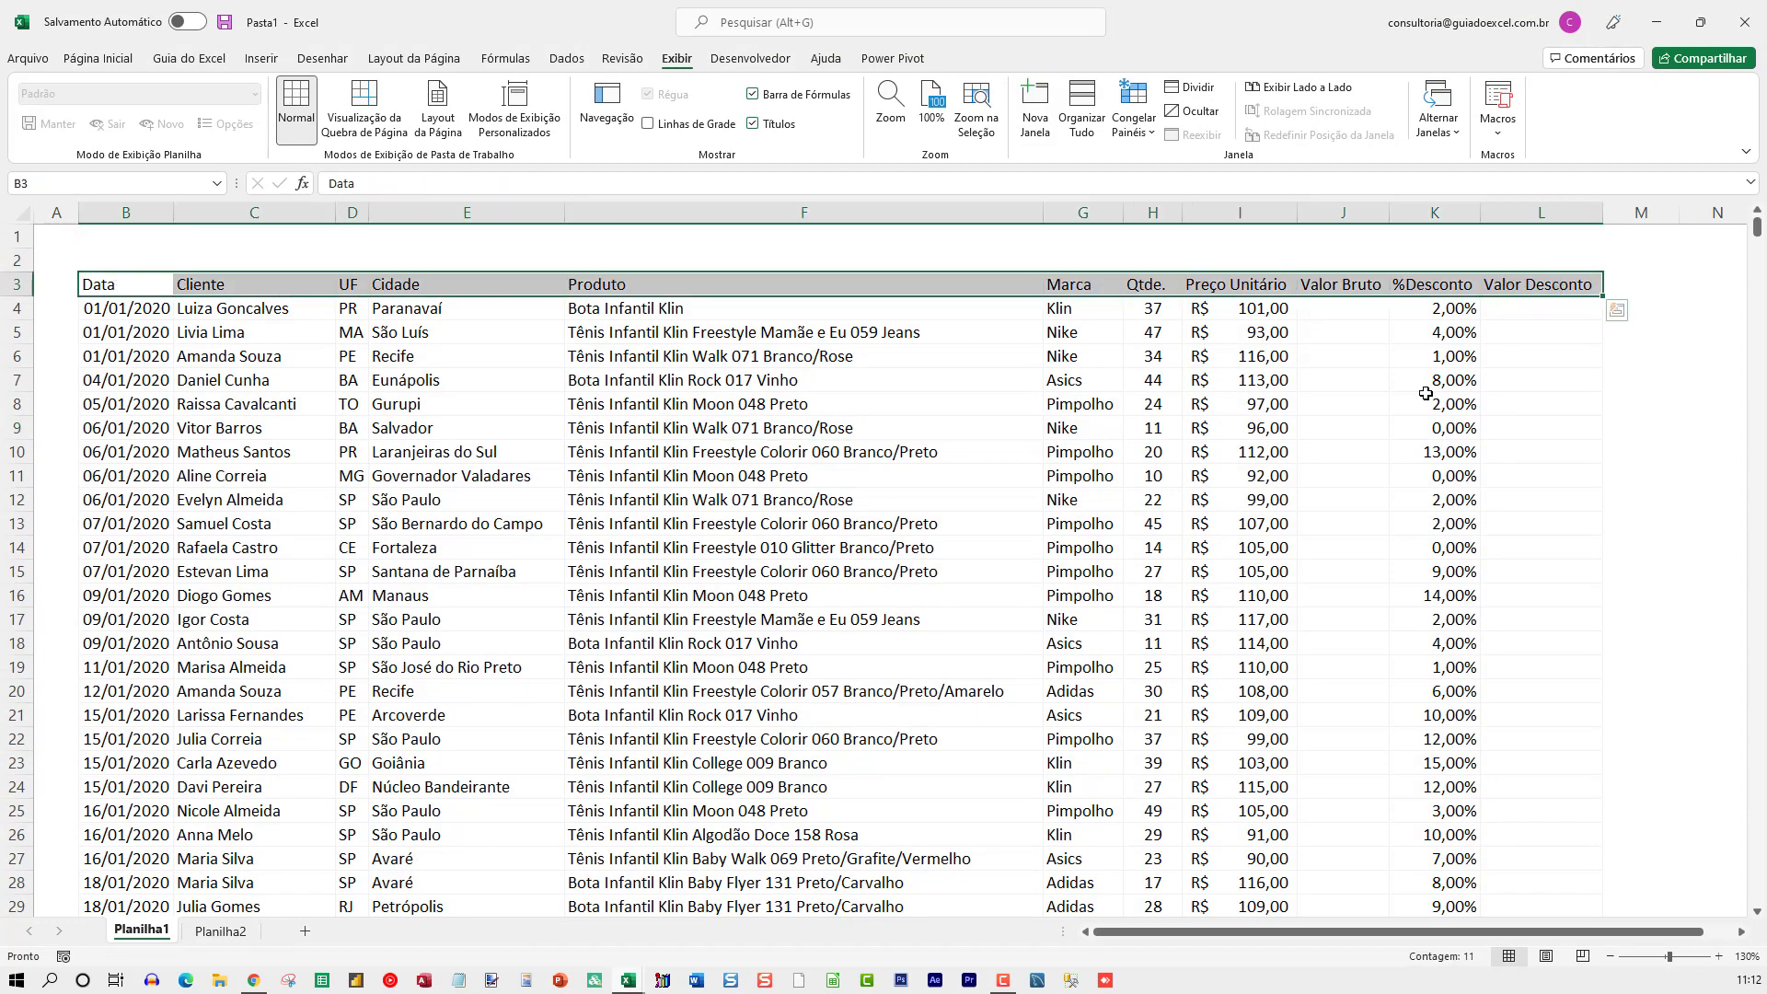
Give header row B3:L3 a light grey fill with bold dark blue text.
{"action": "left_click", "coordinate": [106, 58]}
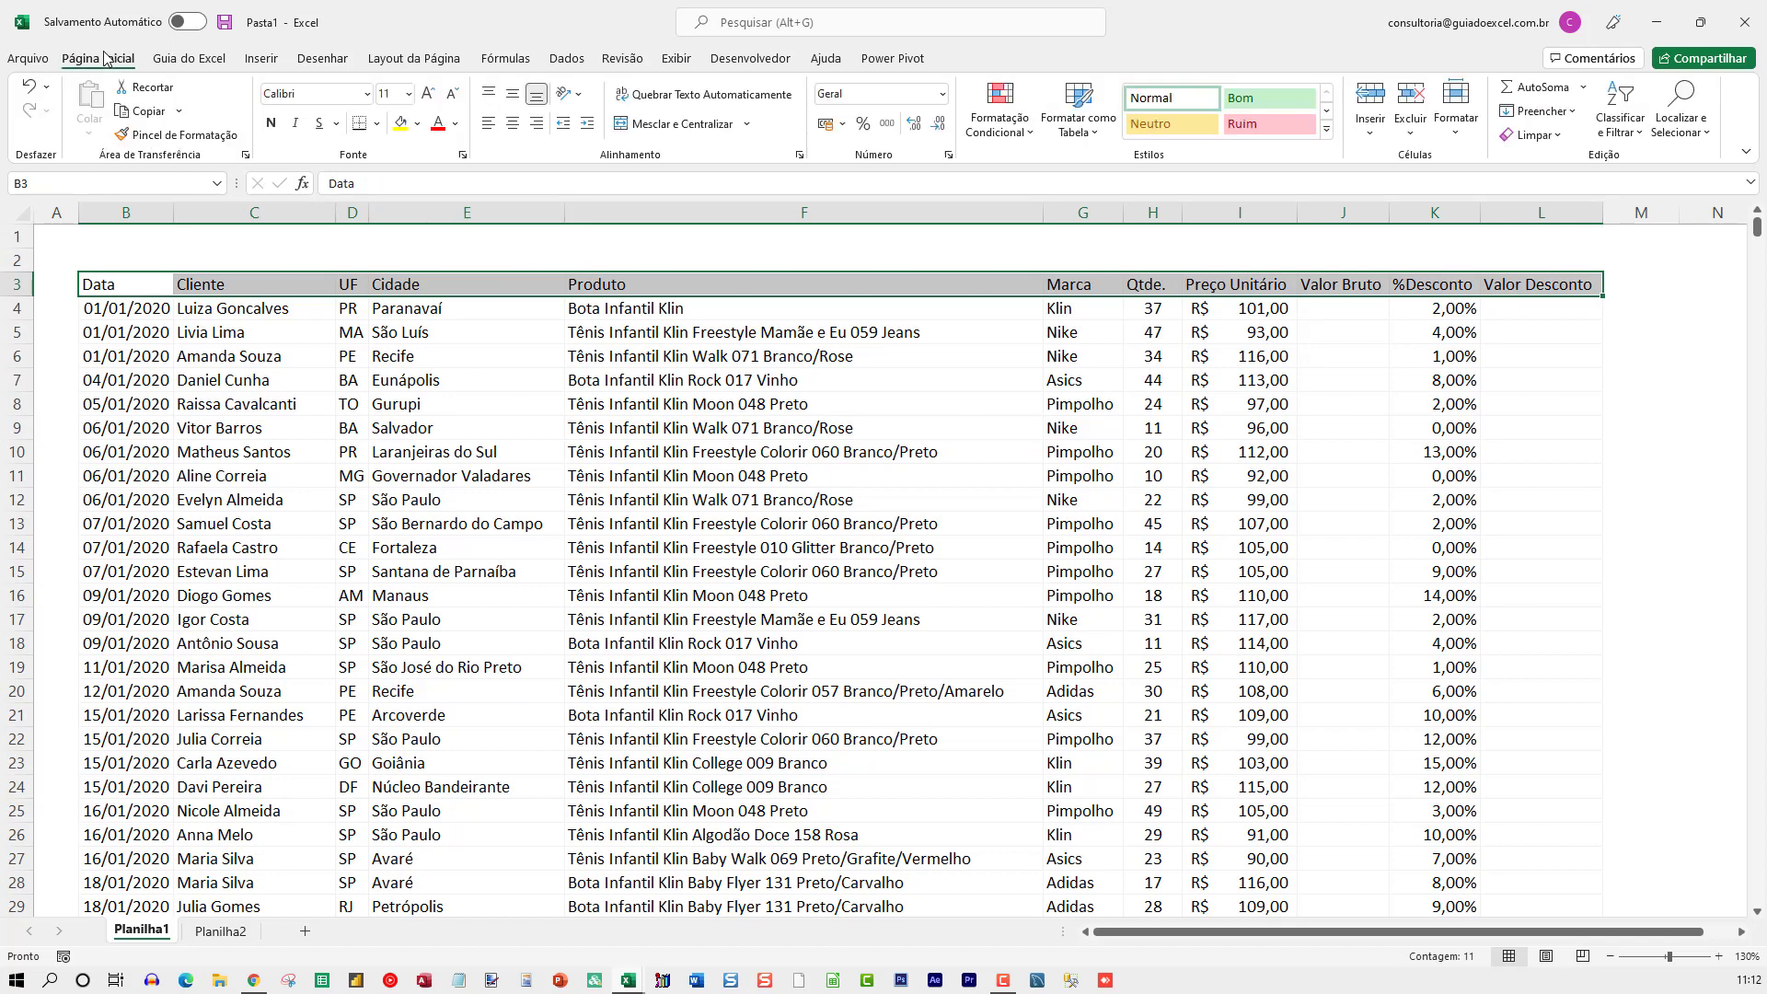
{"action": "left_click", "coordinate": [418, 123]}
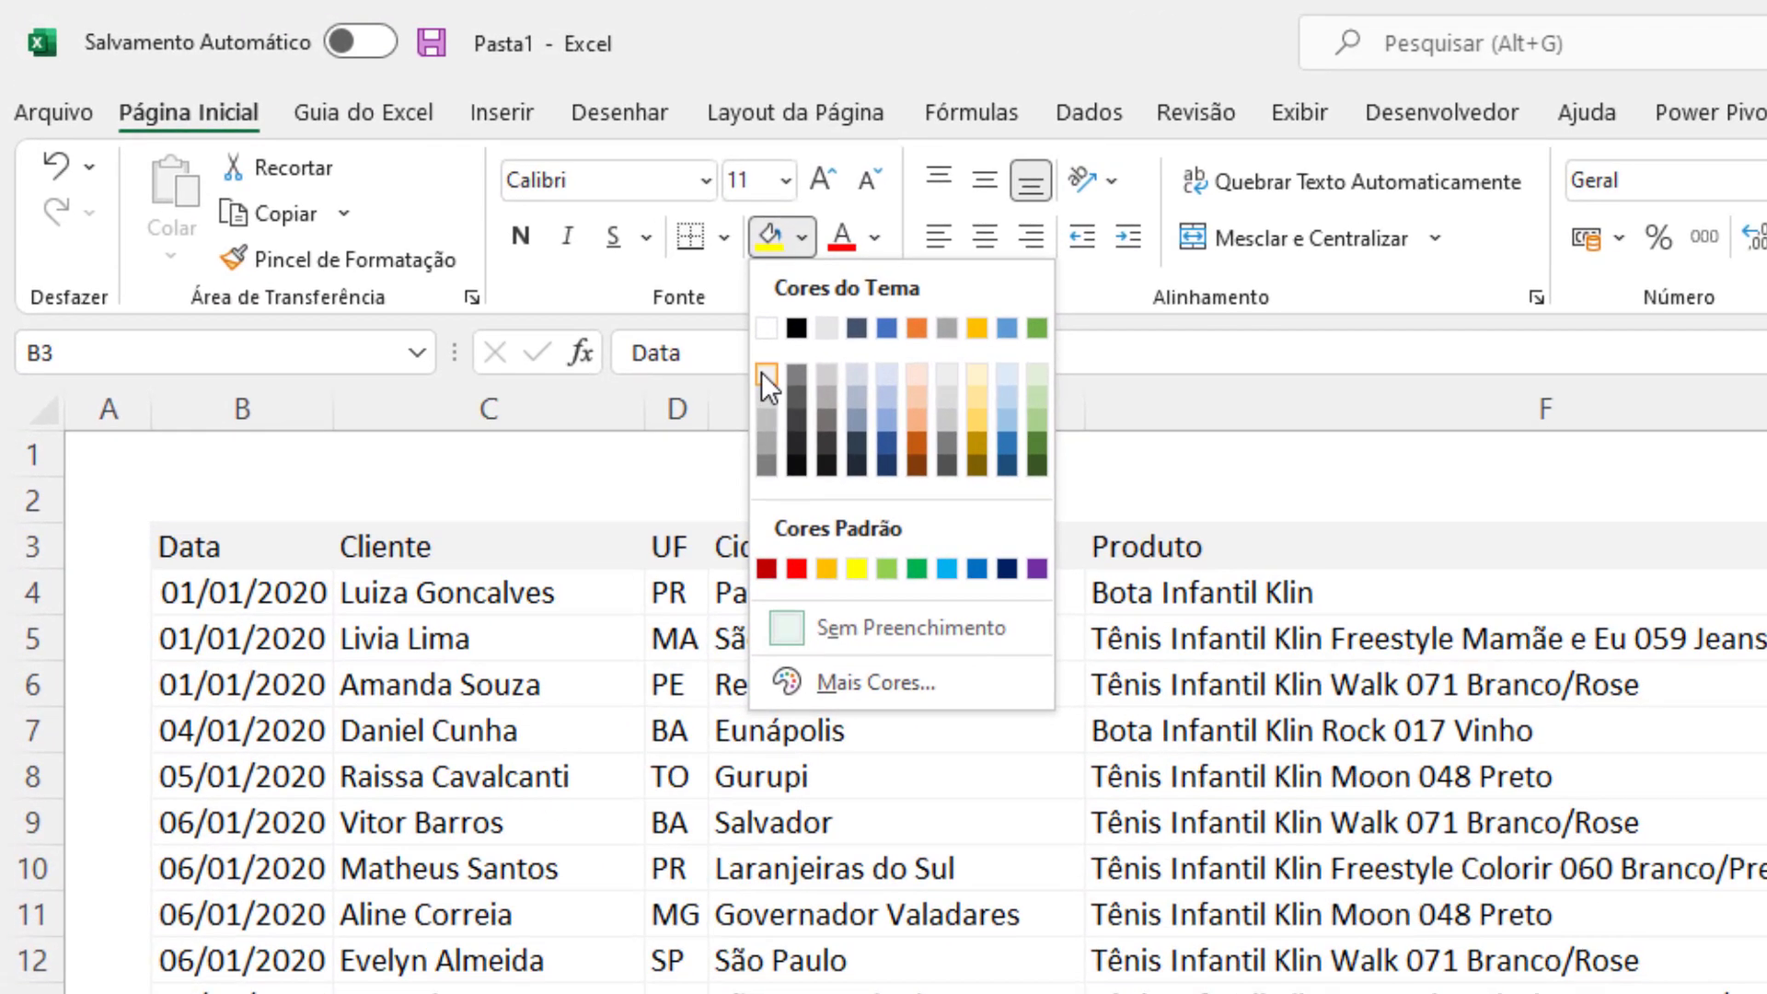
{"action": "left_click", "coordinate": [754, 372]}
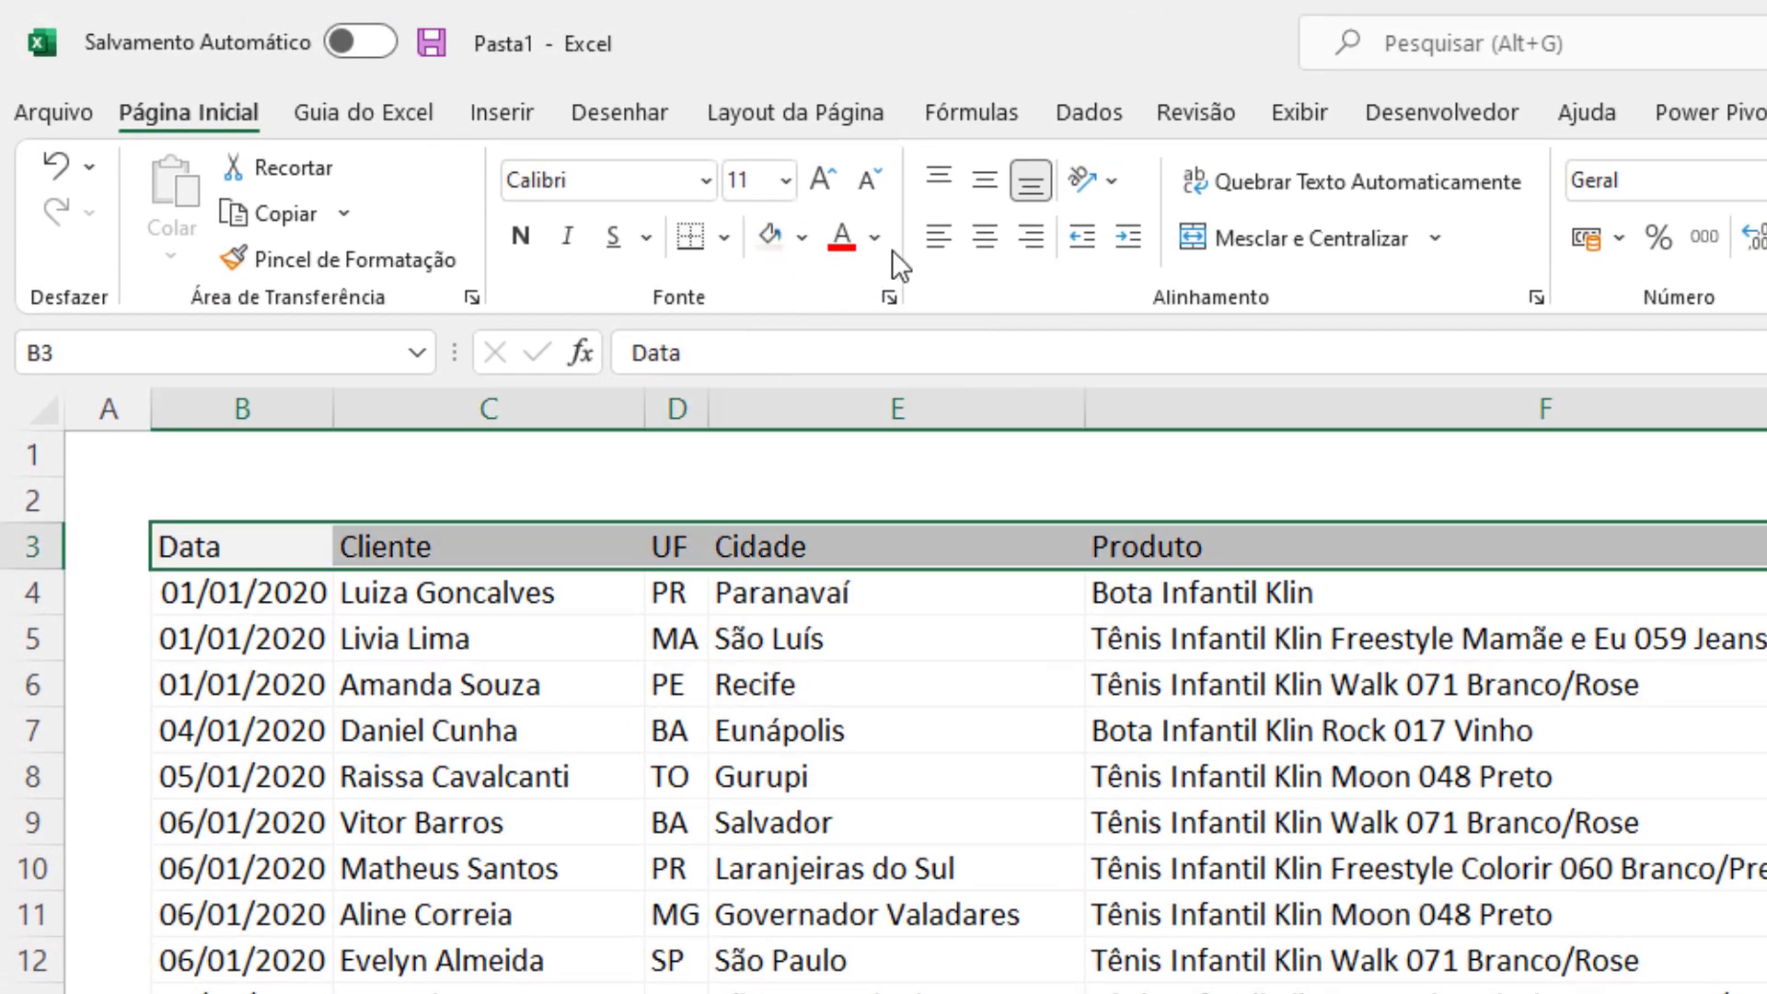
{"action": "left_click", "coordinate": [884, 245]}
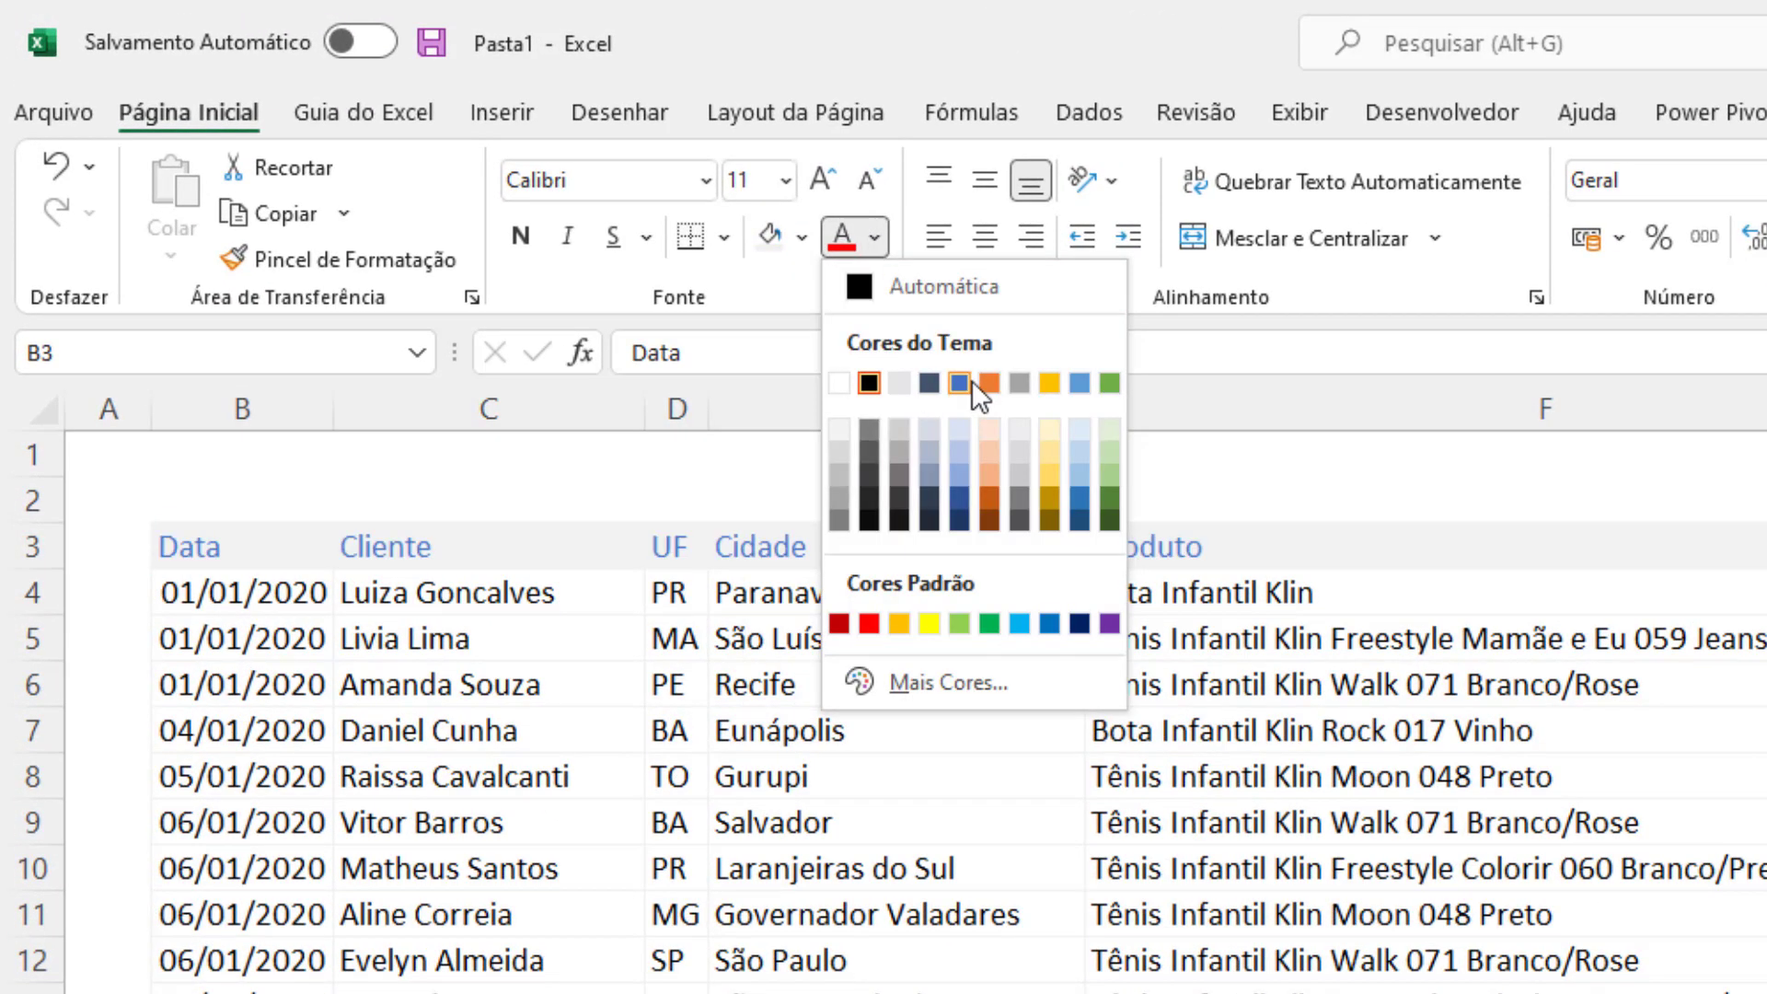
{"action": "left_click", "coordinate": [957, 521]}
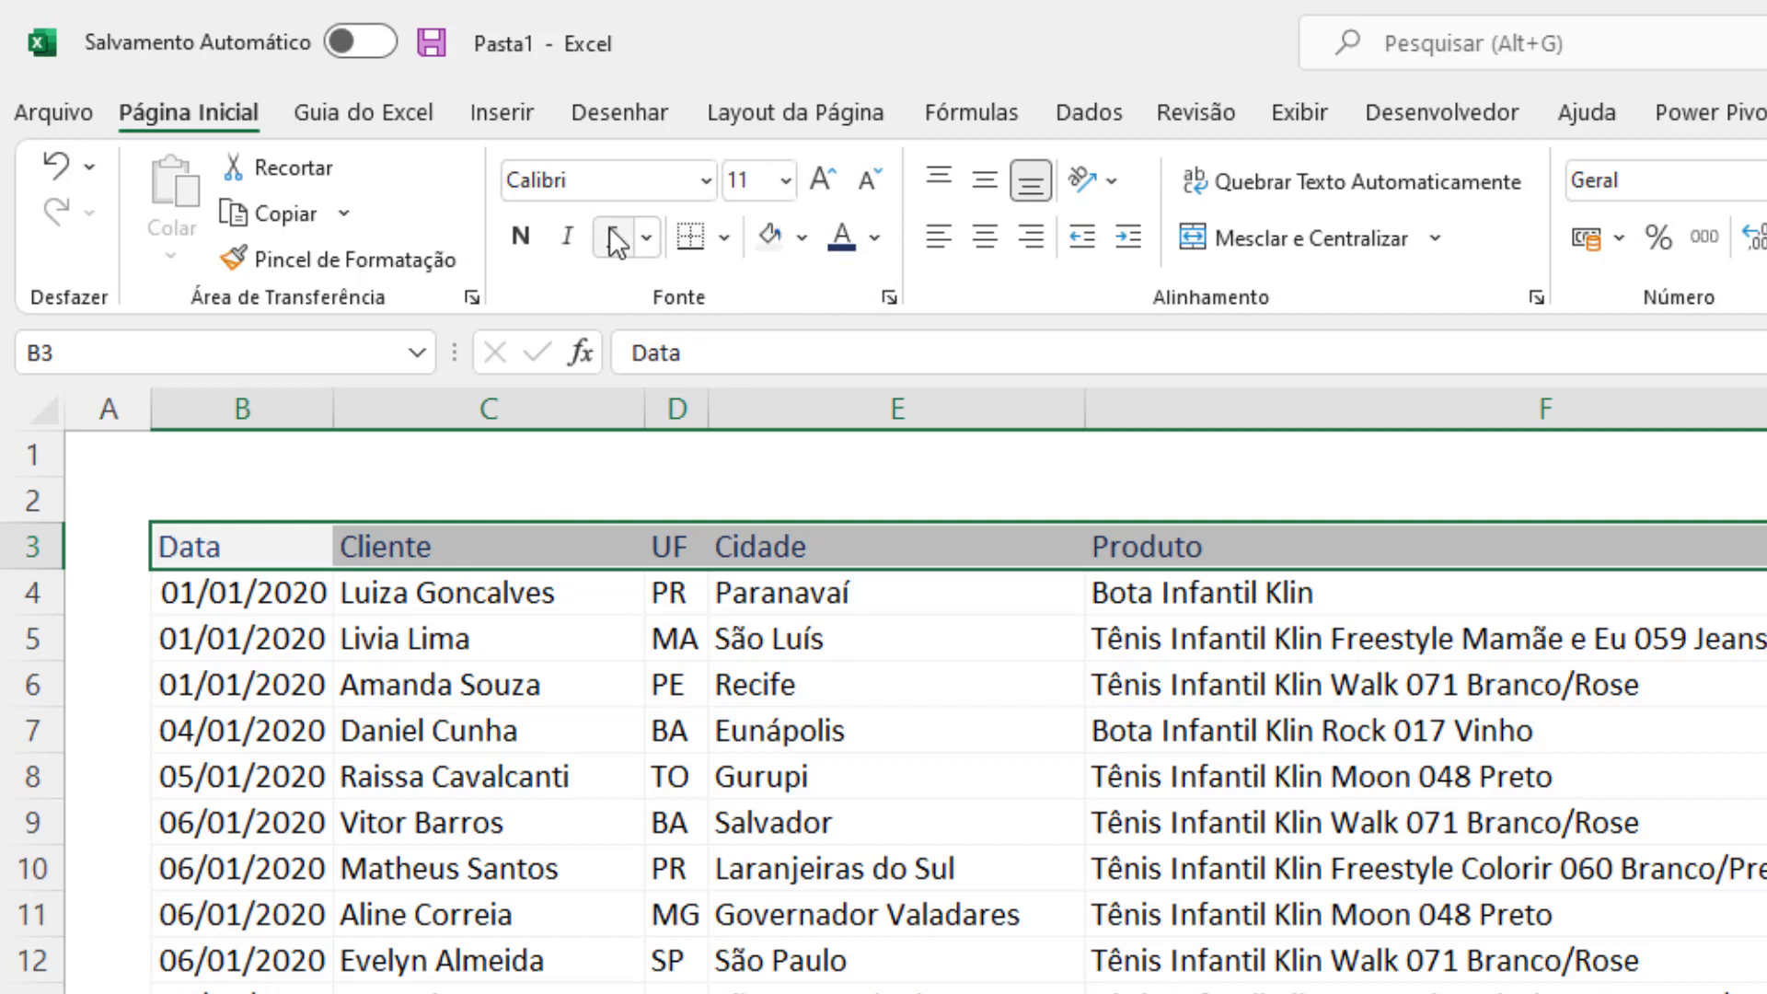
{"action": "left_click", "coordinate": [520, 237]}
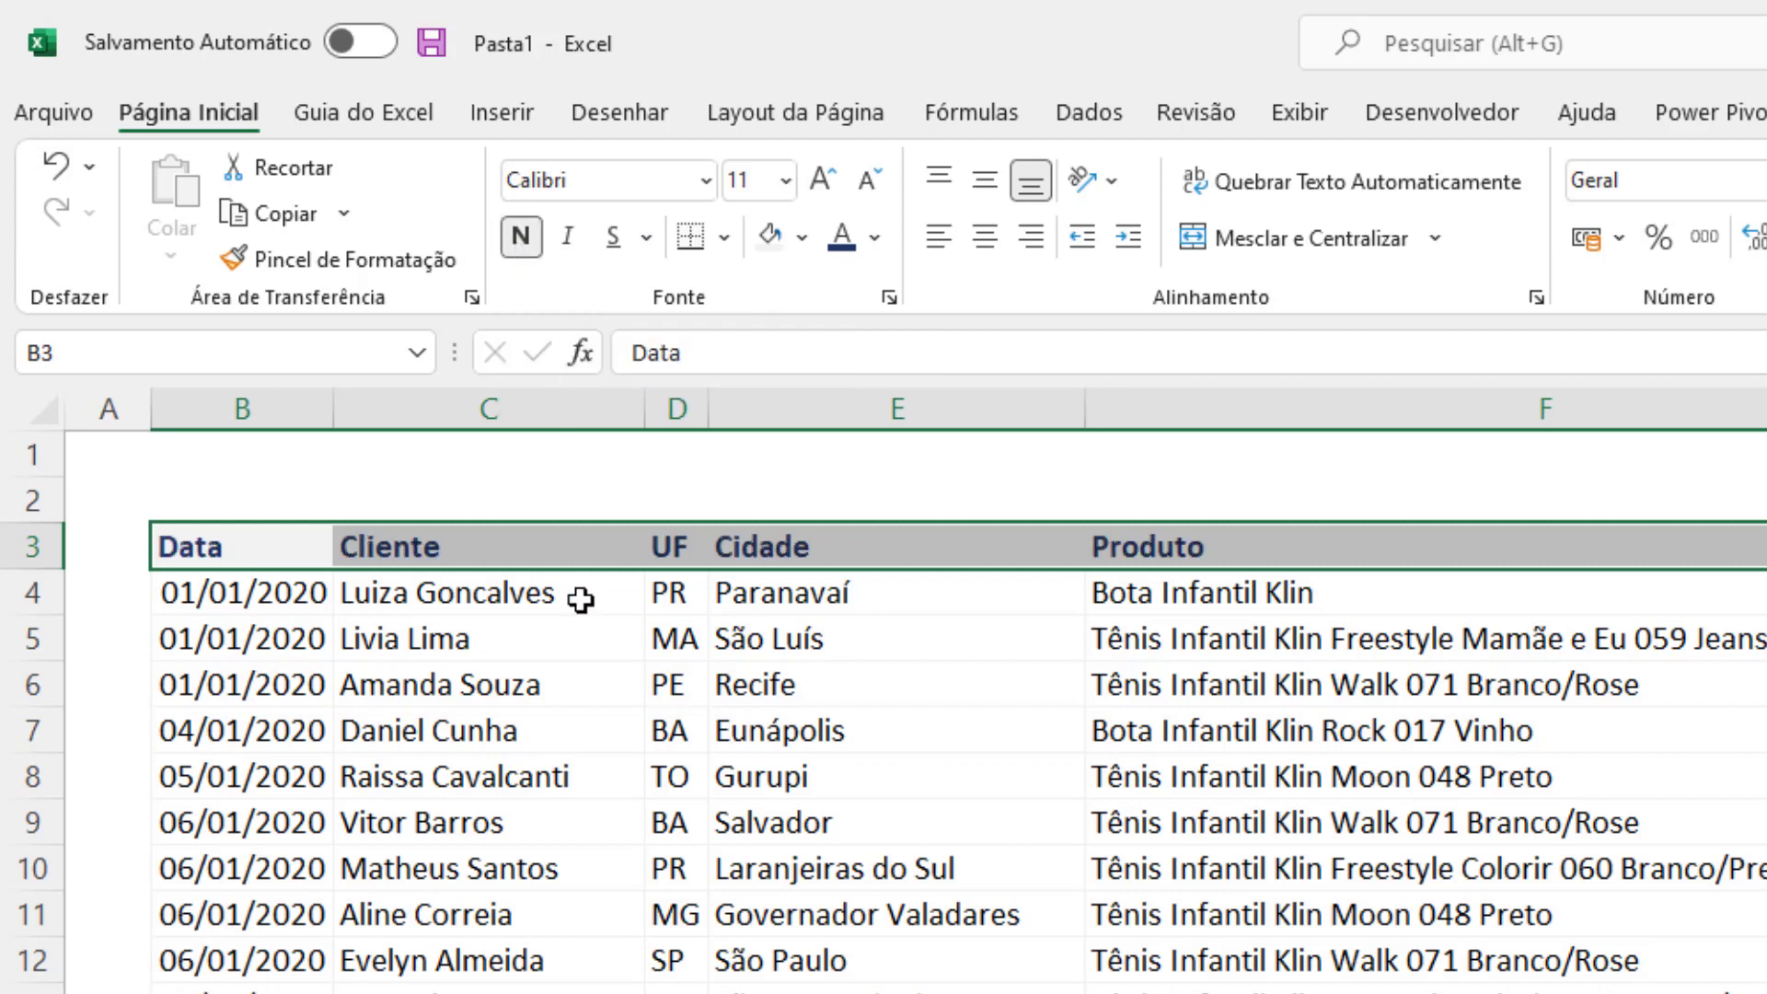
{"action": "left_click", "coordinate": [571, 639]}
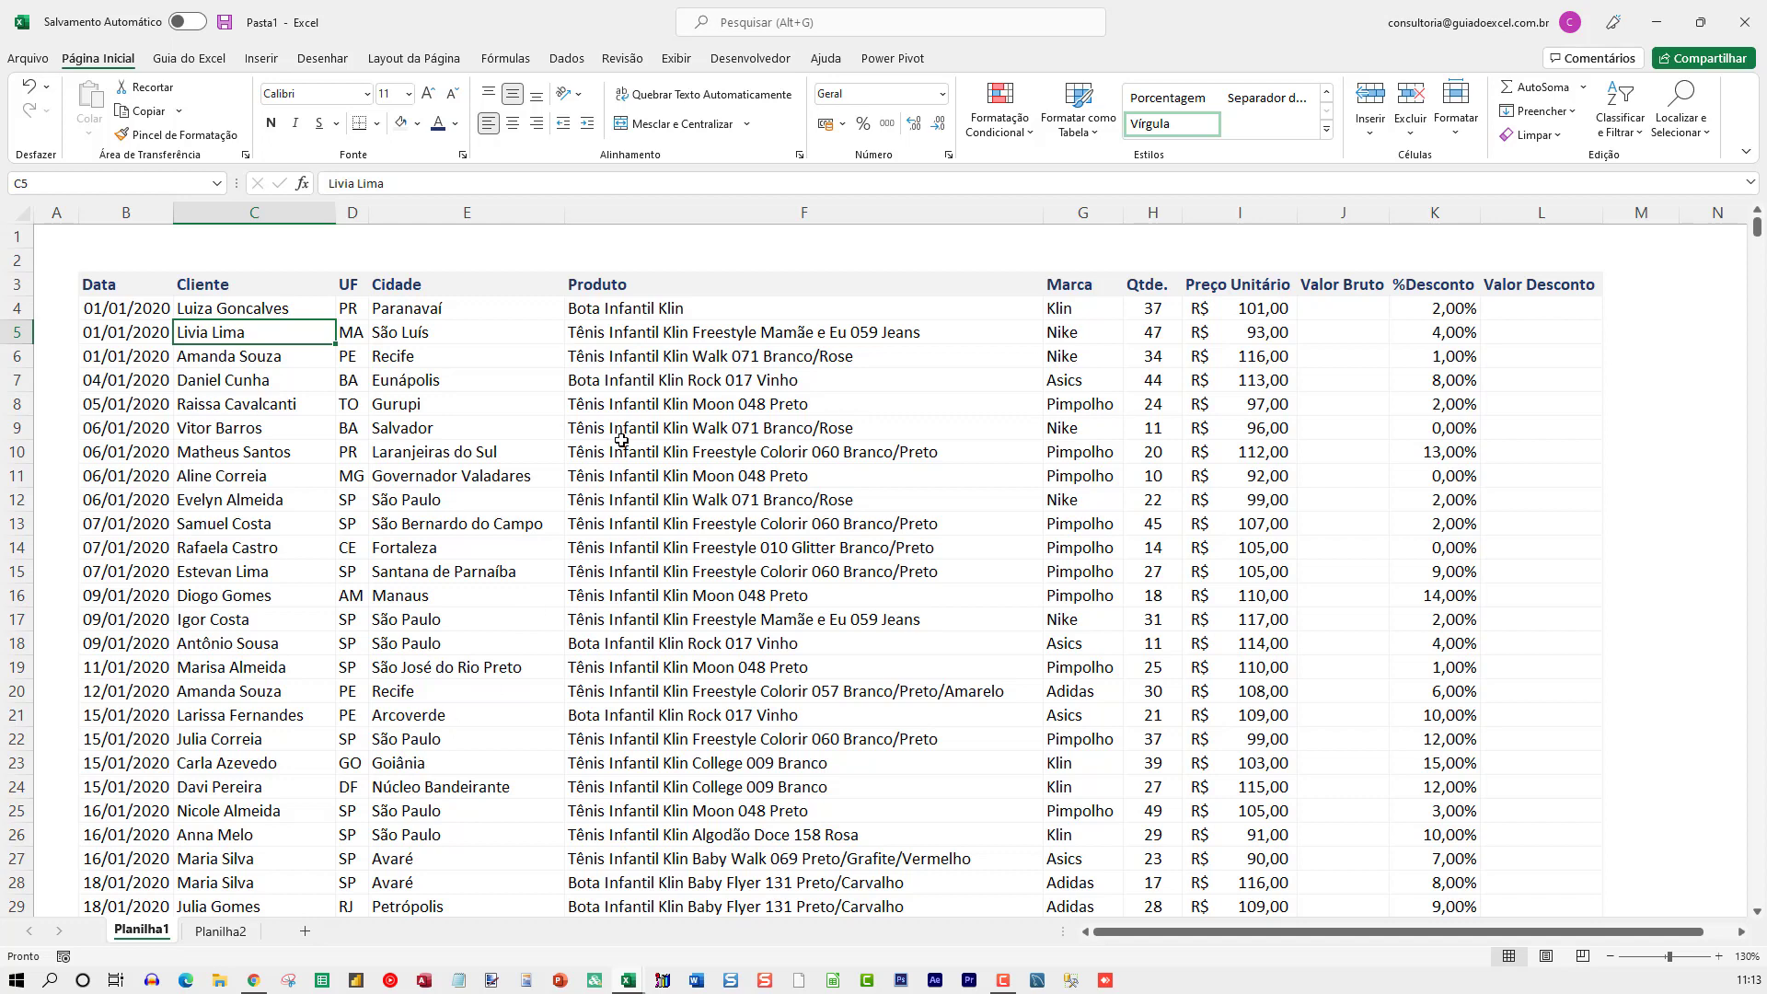
On Planilha2, enter the headings Valor 1, Valor 2 and Resultado in B4:D4.
{"action": "left_click", "coordinate": [237, 934]}
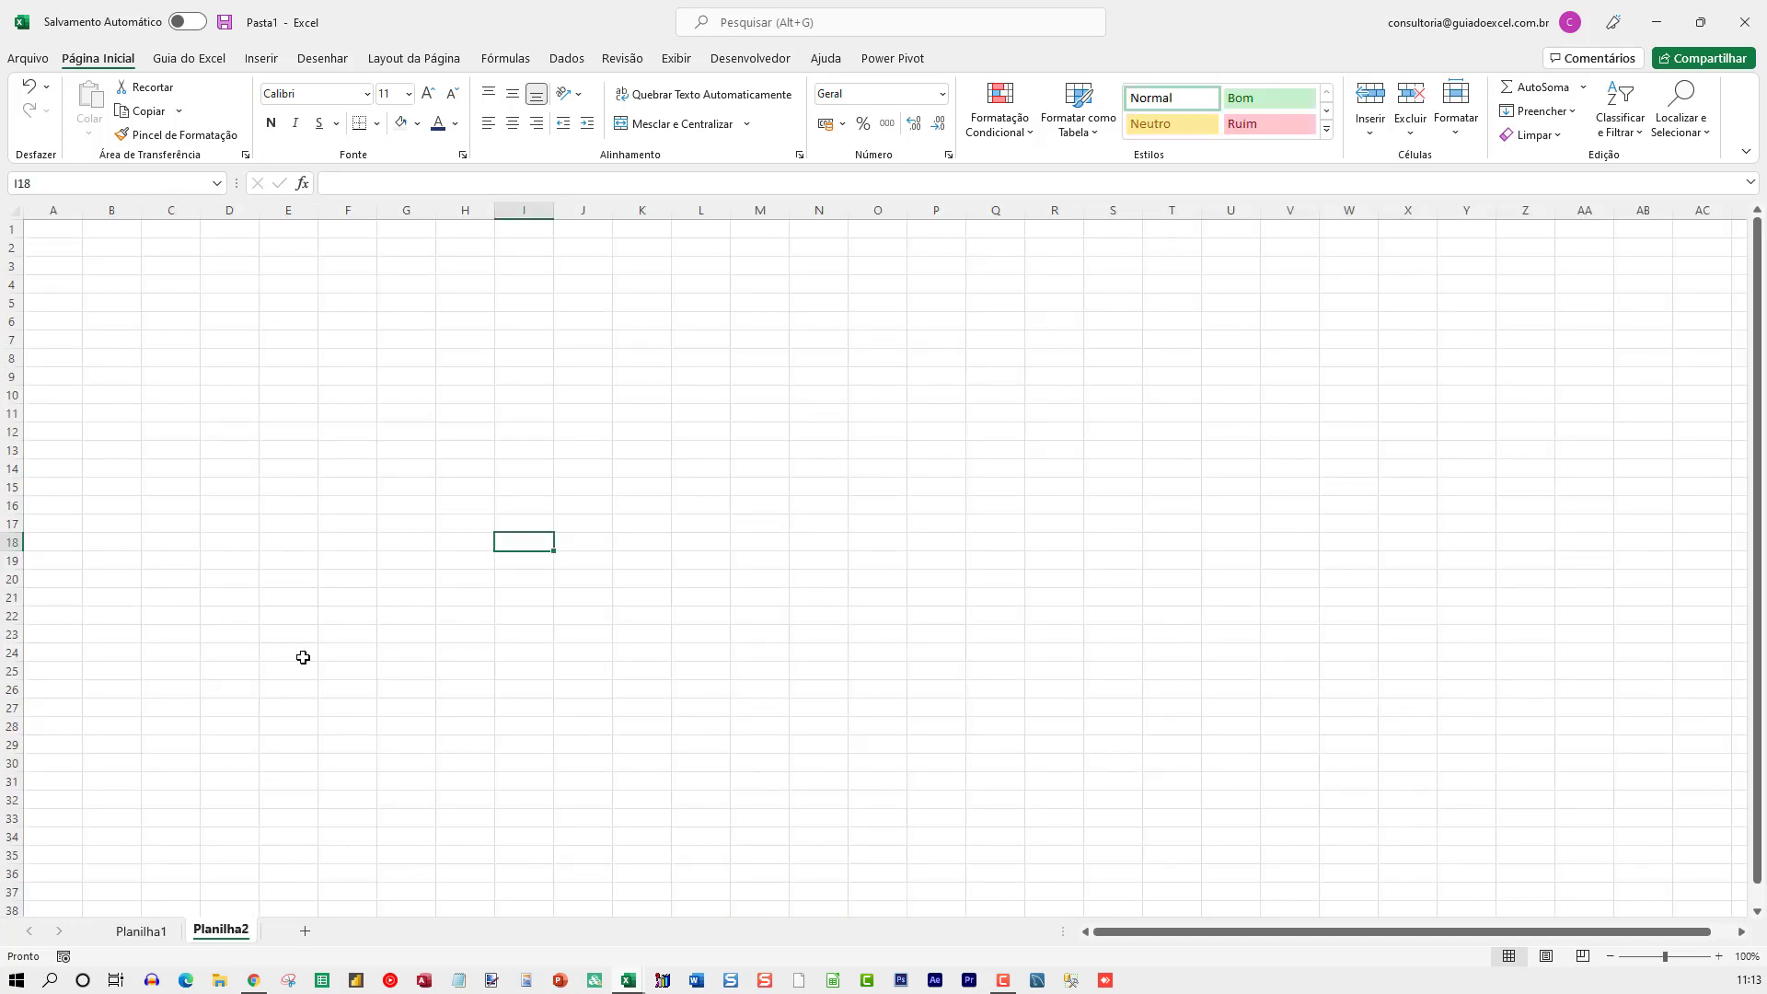
{"action": "left_click", "coordinate": [108, 281]}
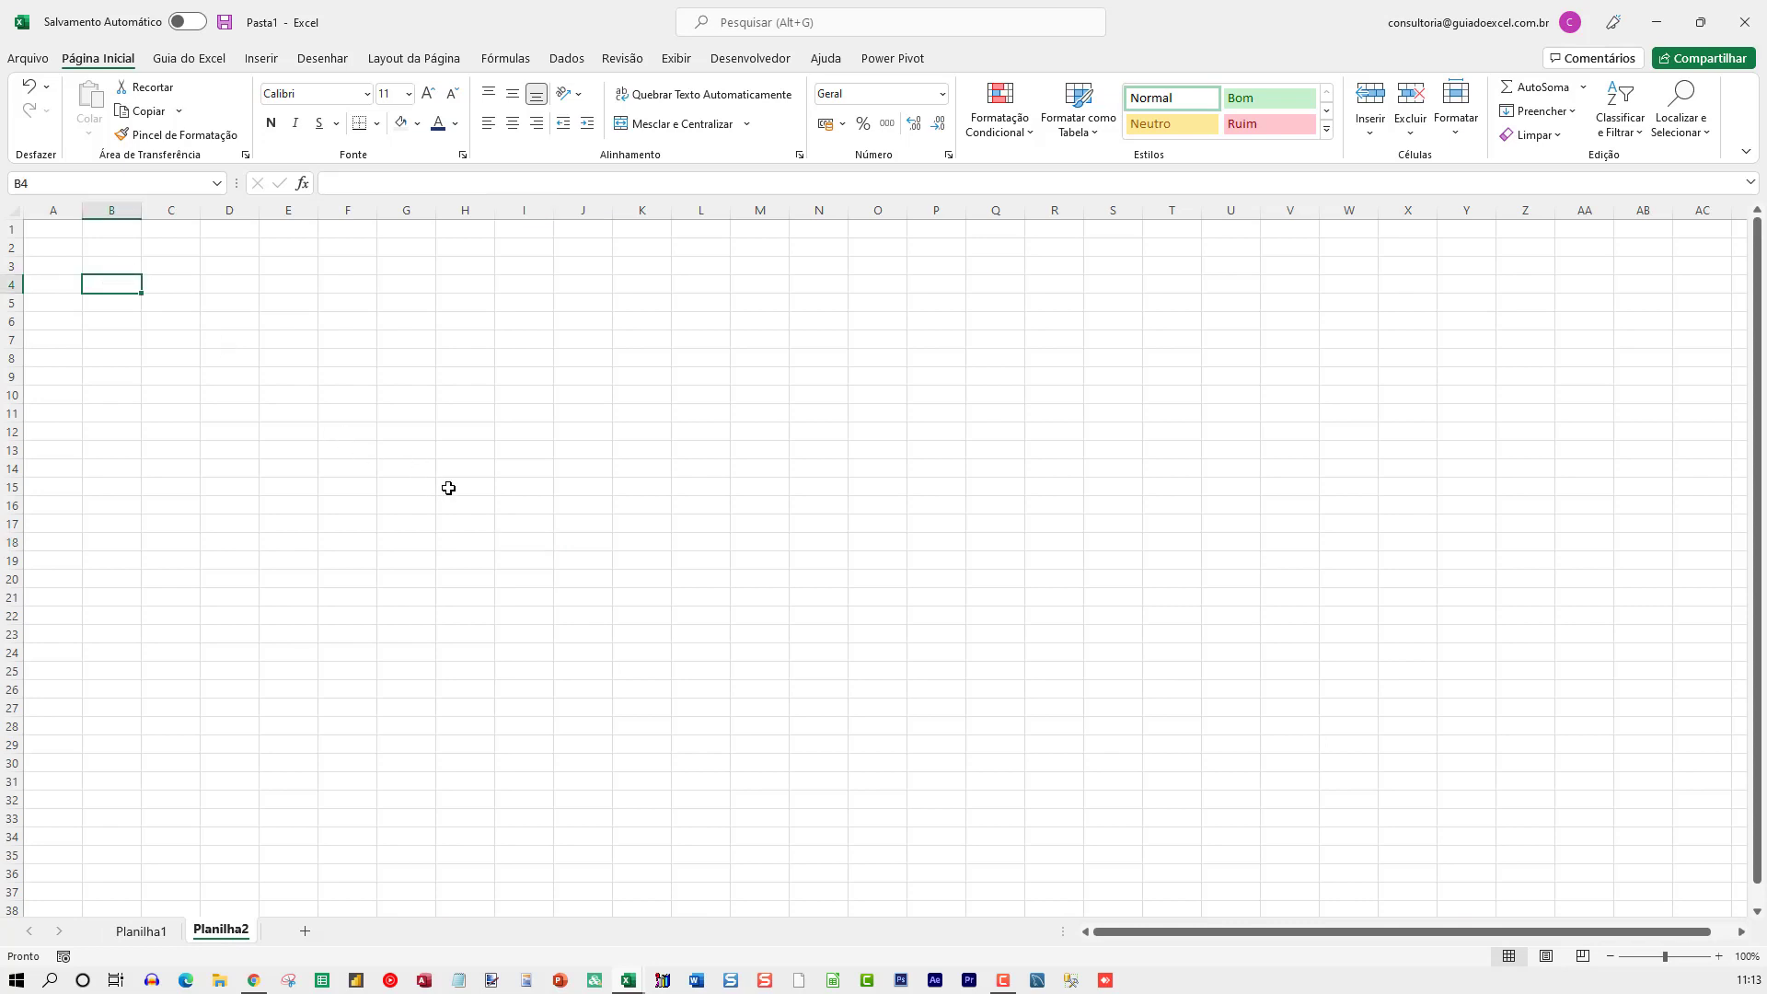
{"action": "scroll", "coordinate": [446, 482], "scroll_direction": "up", "scroll_amount": 7, "text": "ctrl"}
{"action": "scroll", "coordinate": [447, 484], "scroll_direction": "up", "scroll_amount": 1, "text": "ctrl"}
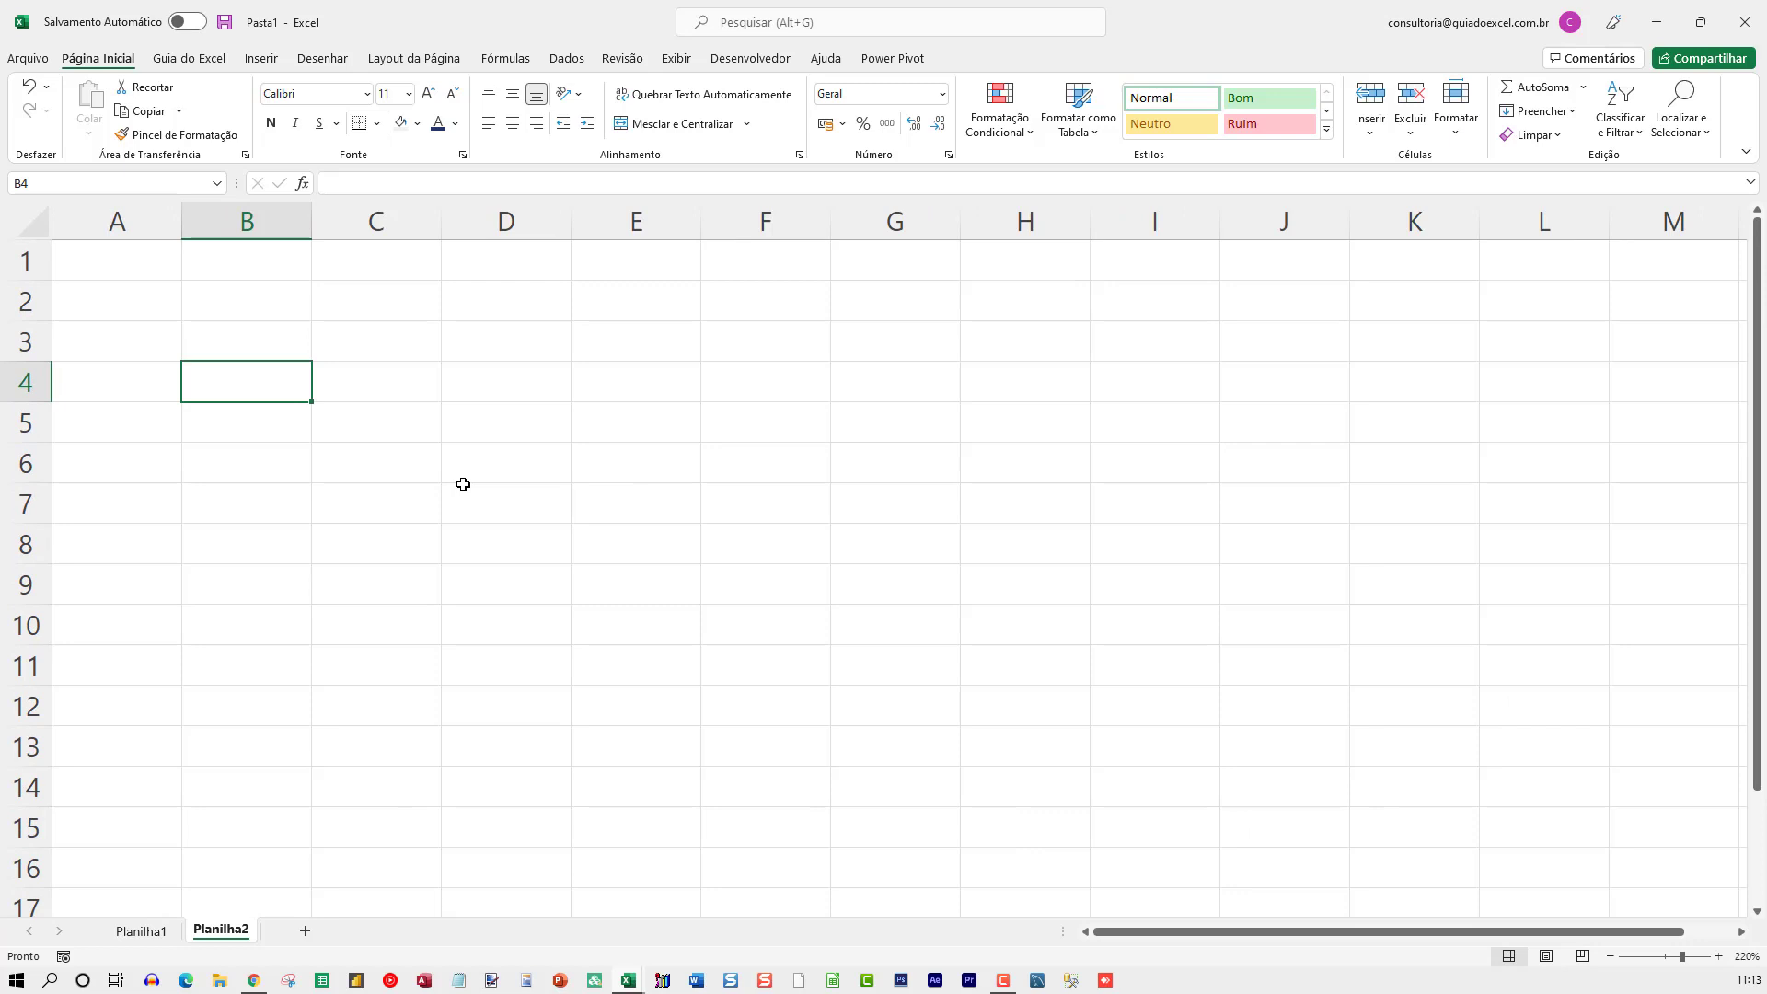
{"action": "type", "text": "Valo"}
{"action": "key", "text": "BackSpace"}
{"action": "type", "text": "lo"}
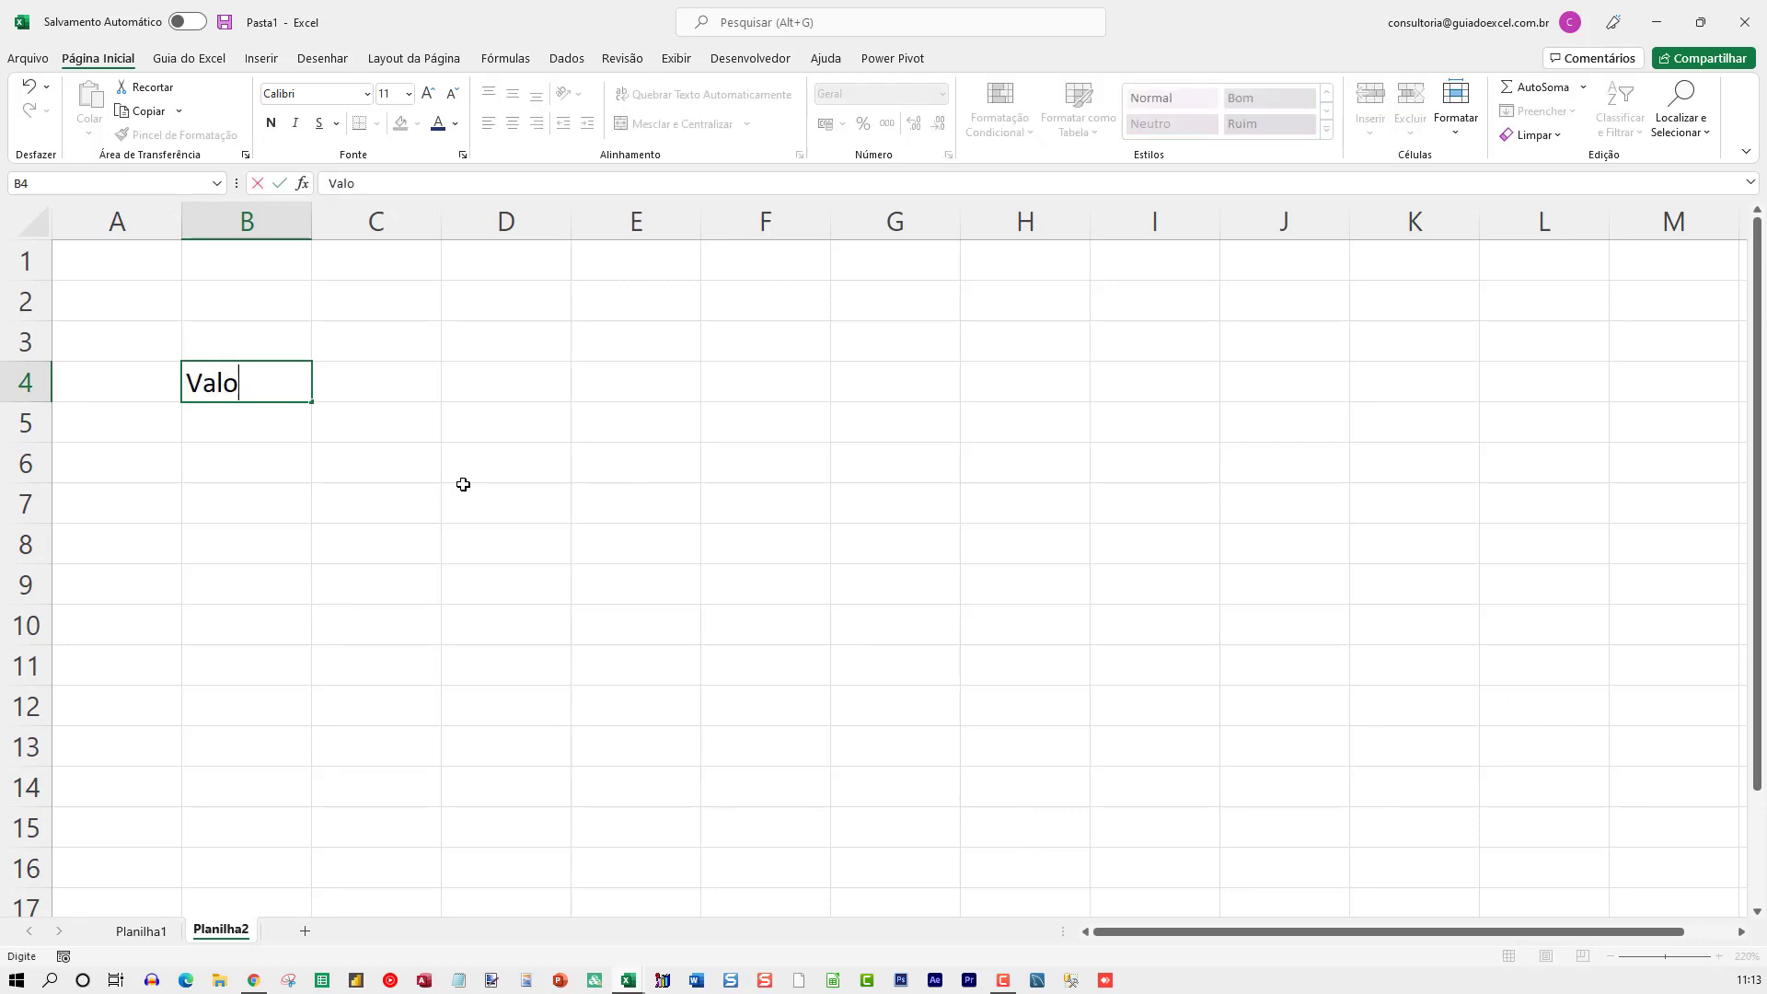
{"action": "type", "text": "r 1"}
{"action": "key", "text": "Tab"}
{"action": "type", "text": "Val"}
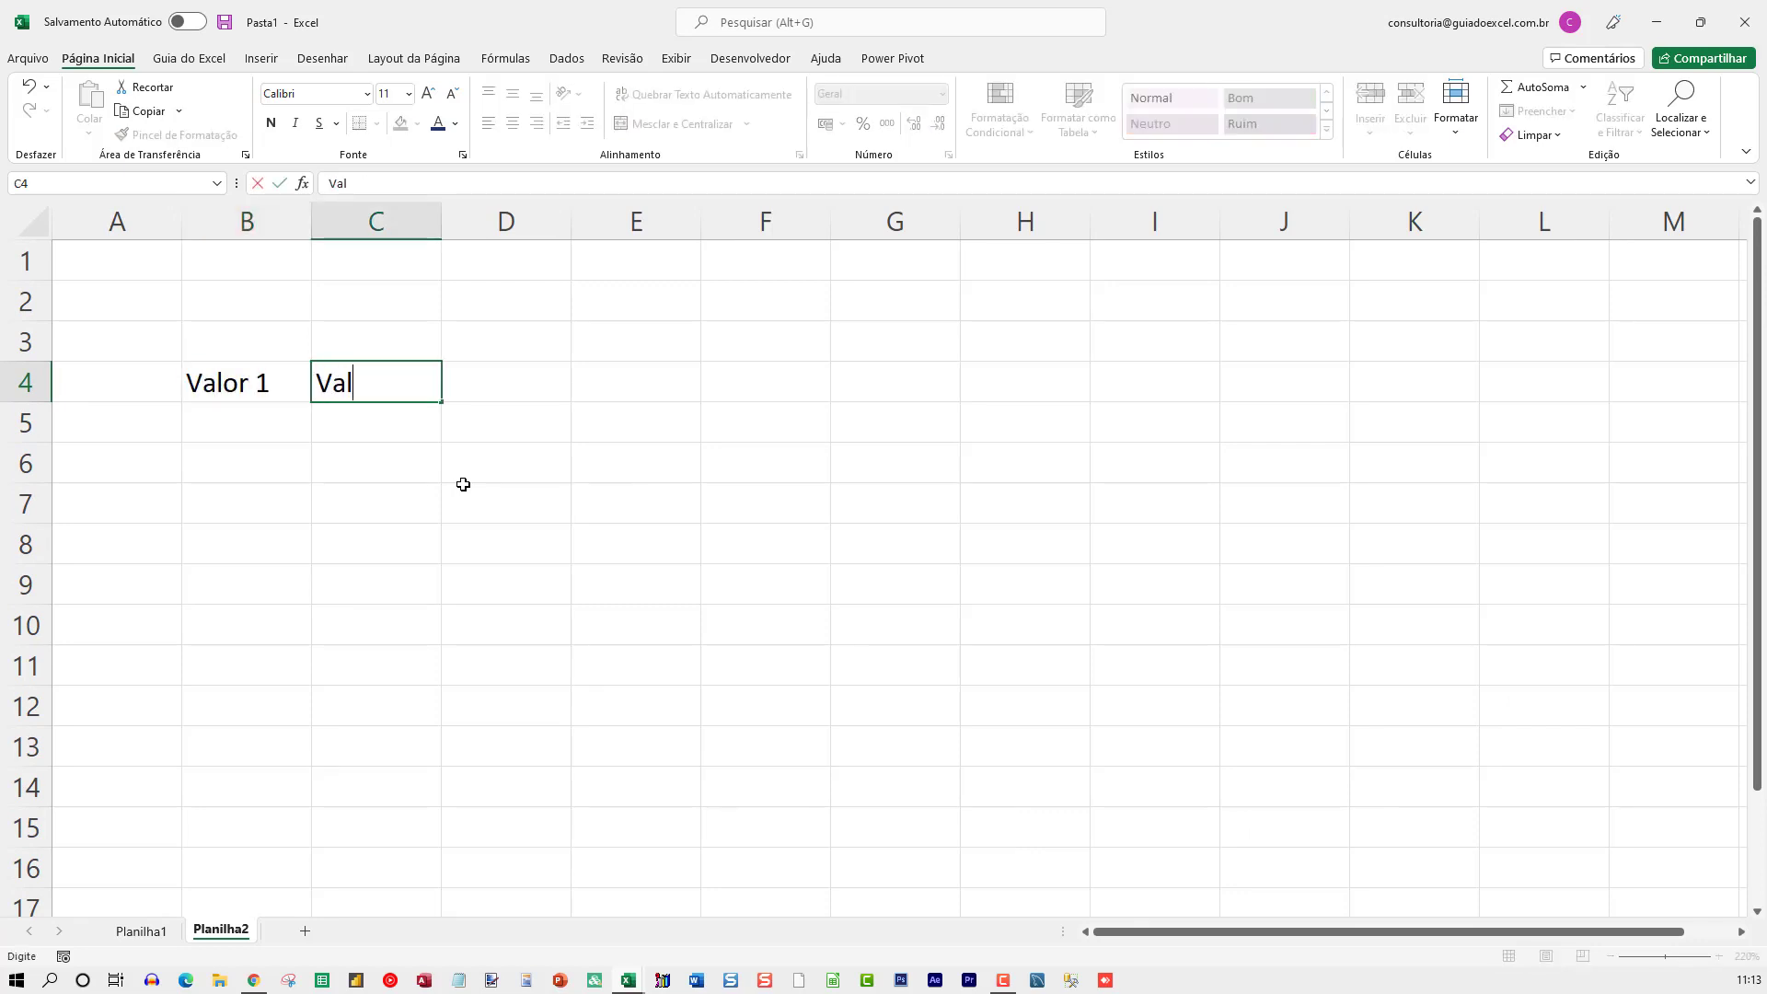
{"action": "type", "text": "or 2"}
{"action": "key", "text": "Return"}
{"action": "key", "text": "Up"}
{"action": "key", "text": "Right"}
{"action": "type", "text": "Re"}
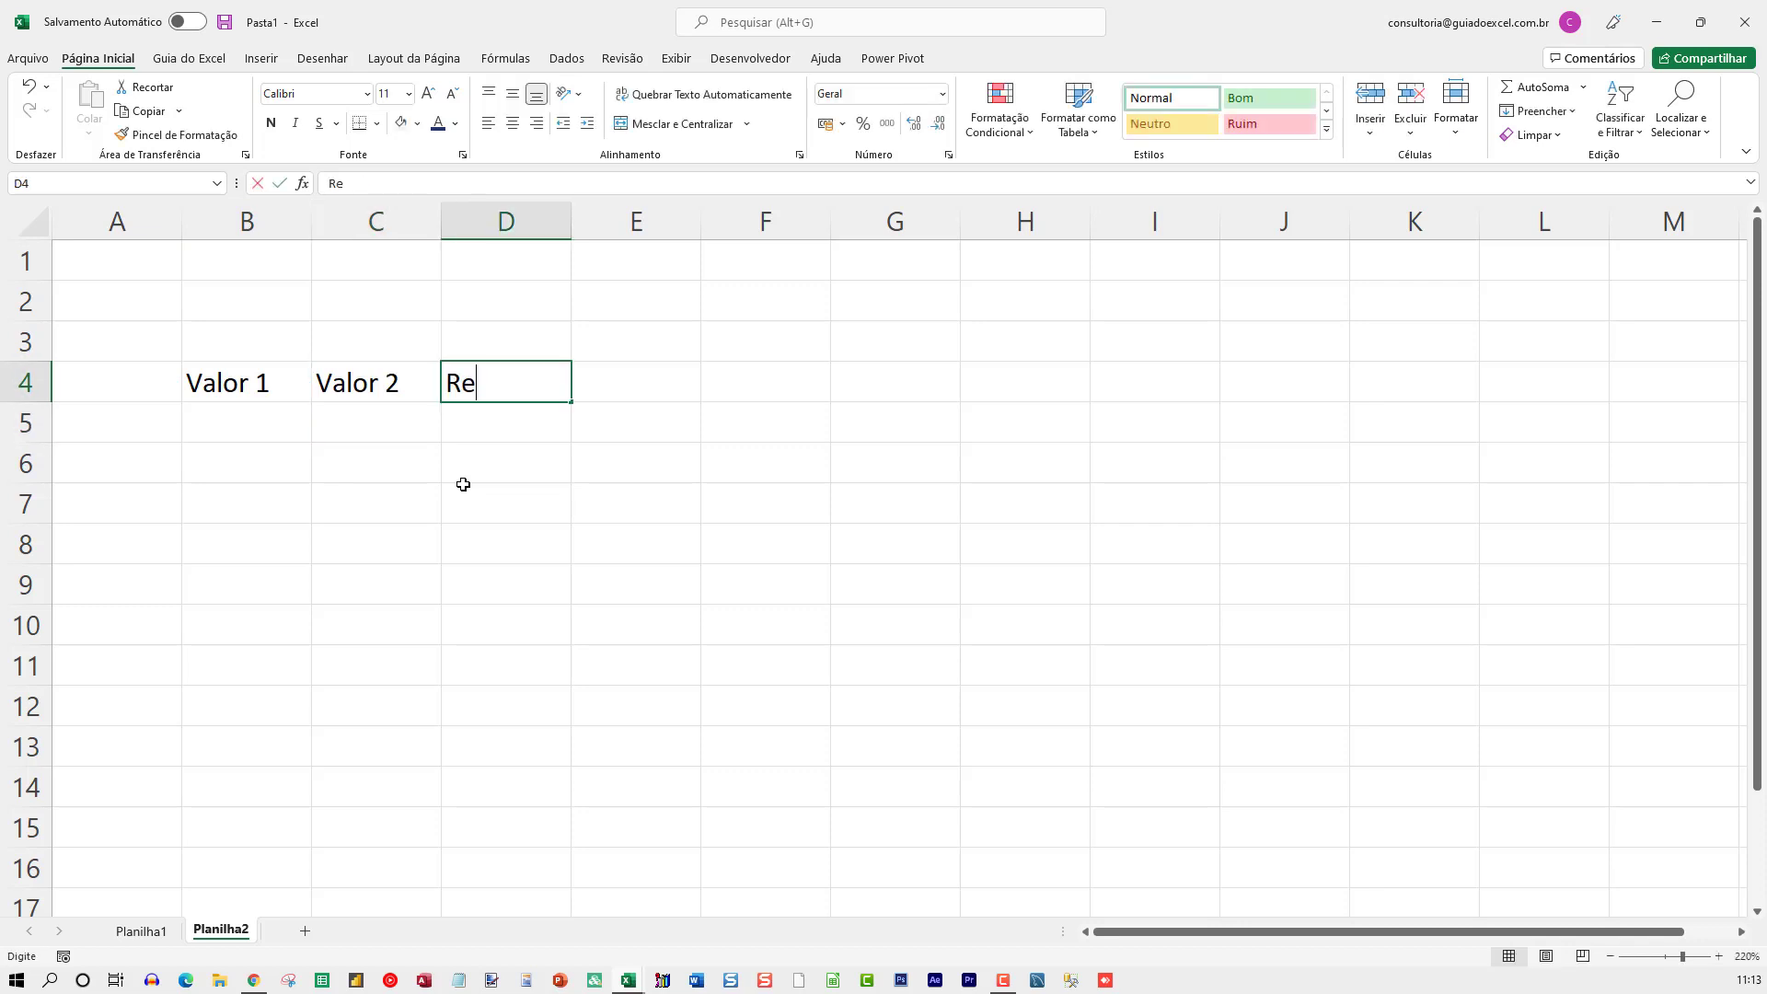
{"action": "type", "text": "sultado"}
{"action": "key", "text": "Return"}
Enter 100 in B5 and 105 in C5.
{"action": "key", "text": "Left"}
{"action": "key", "text": "Left"}
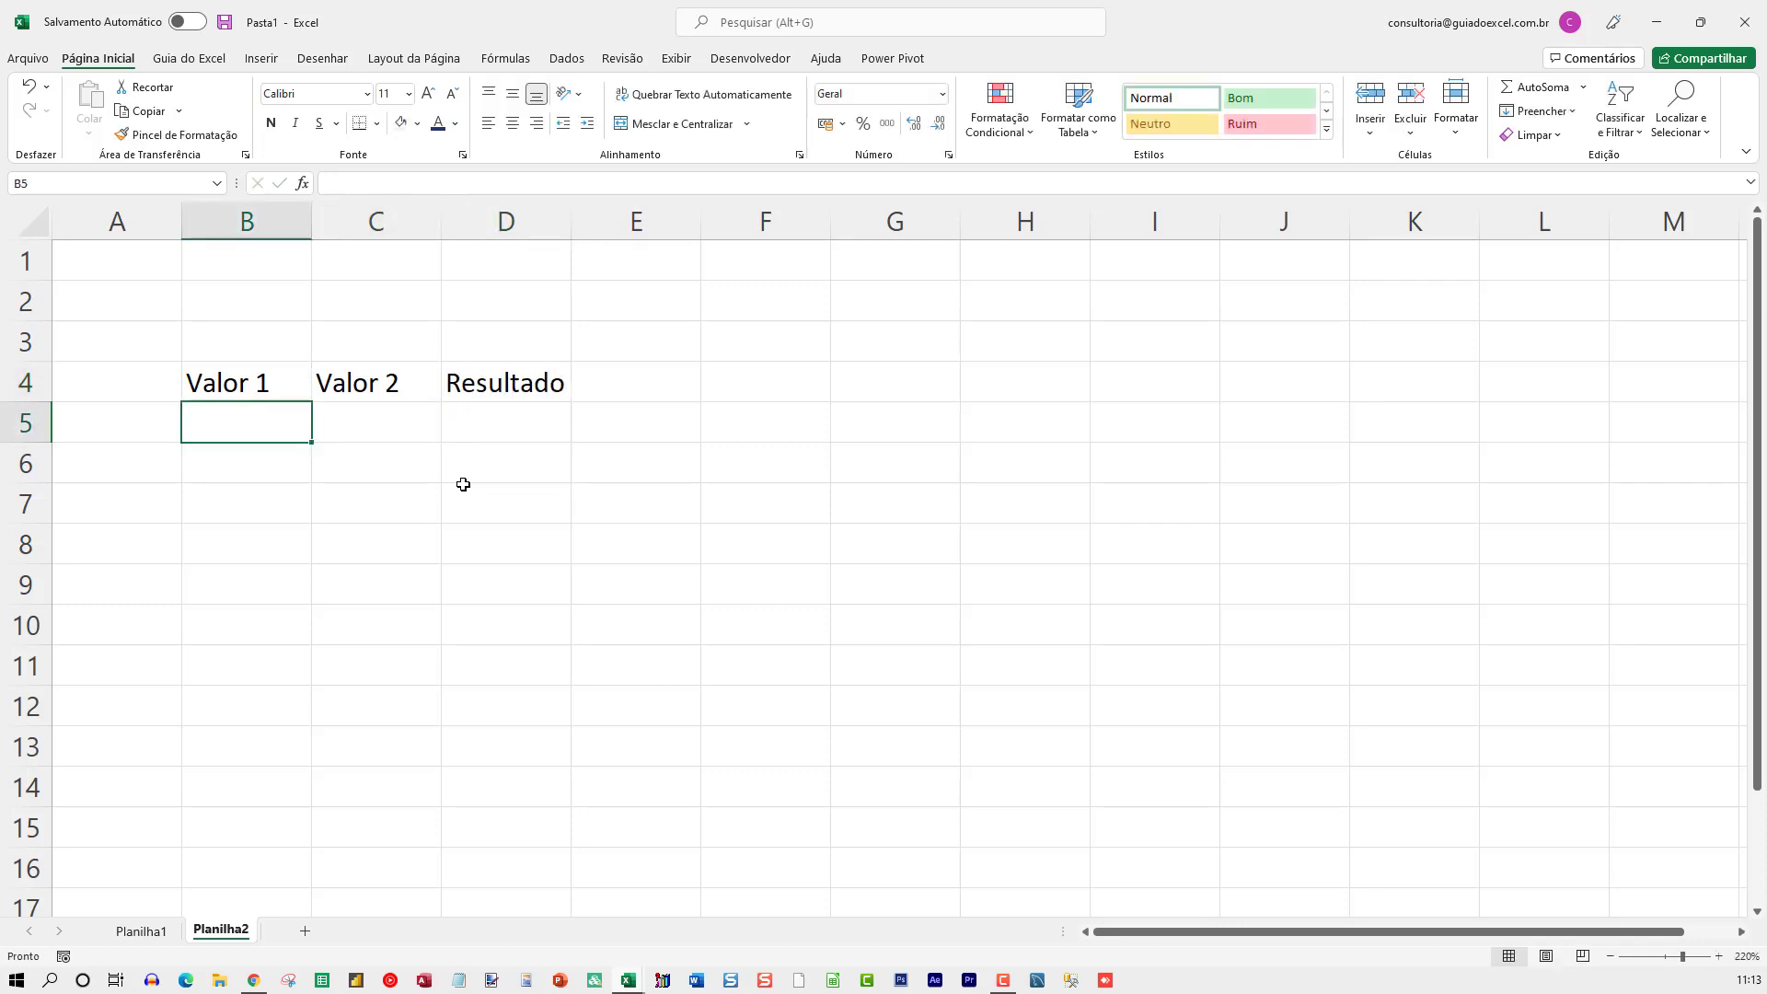
{"action": "type", "text": "100"}
{"action": "key", "text": "Tab"}
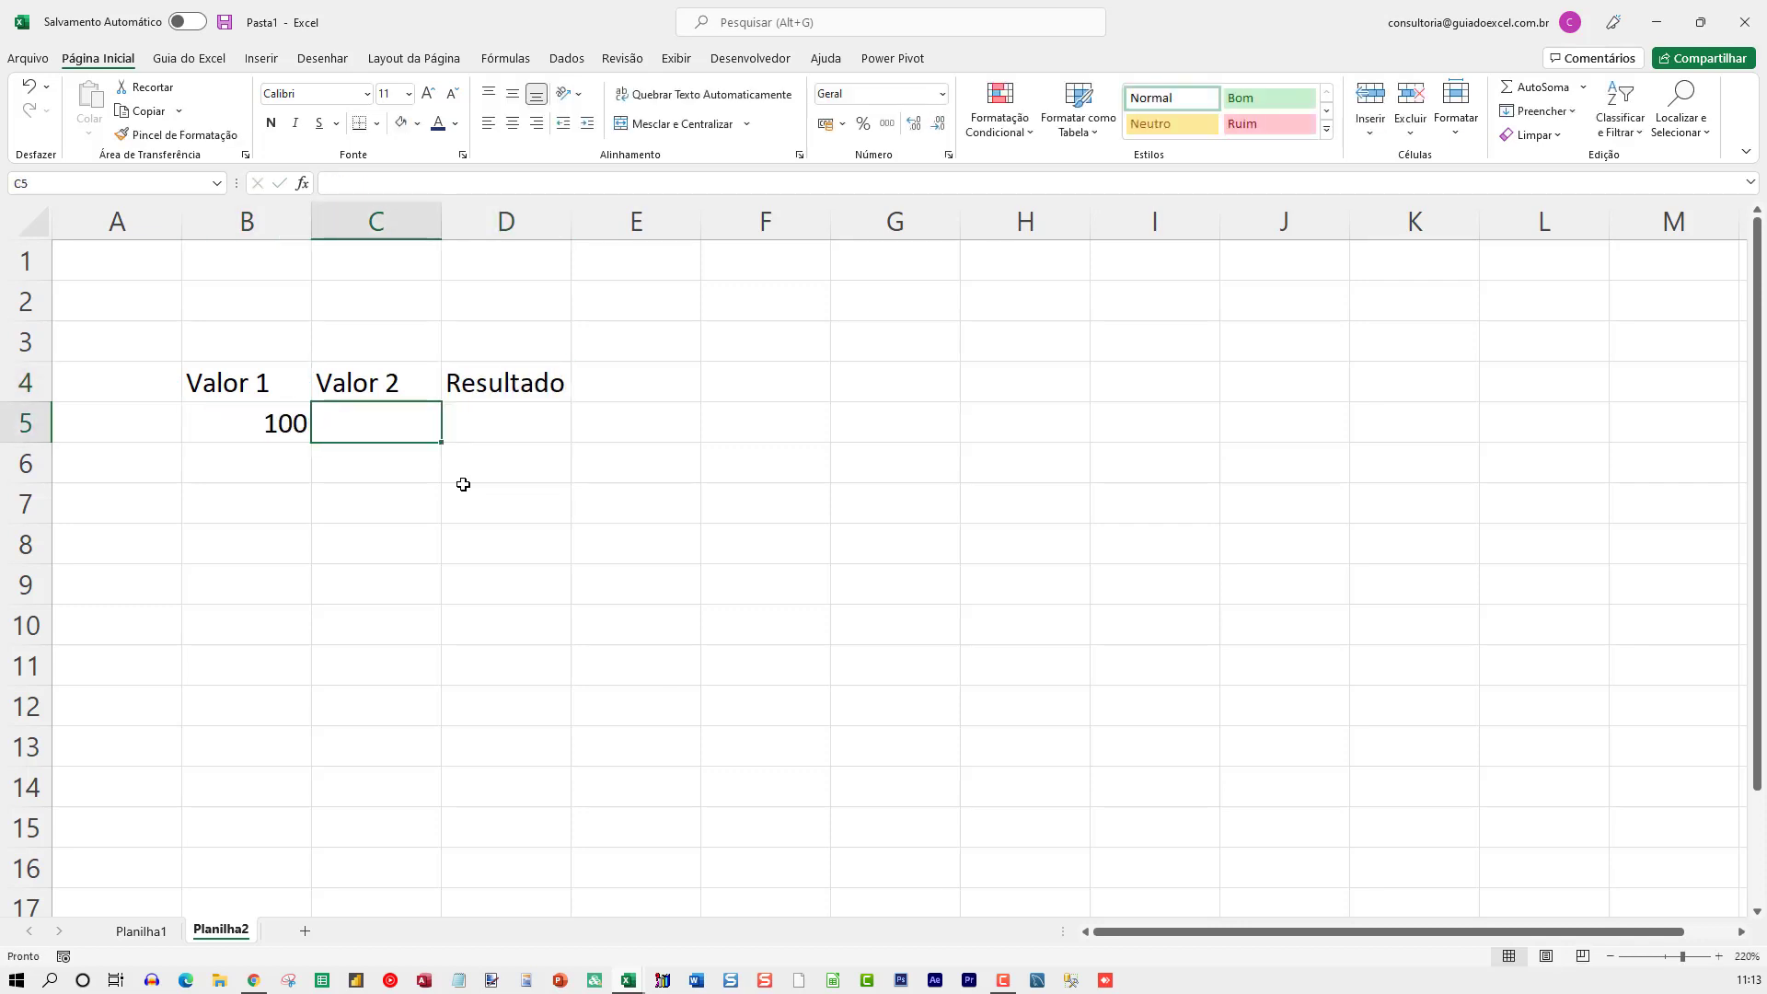
{"action": "type", "text": "105"}
{"action": "key", "text": "ctrl+Return"}
{"action": "key", "text": "Right"}
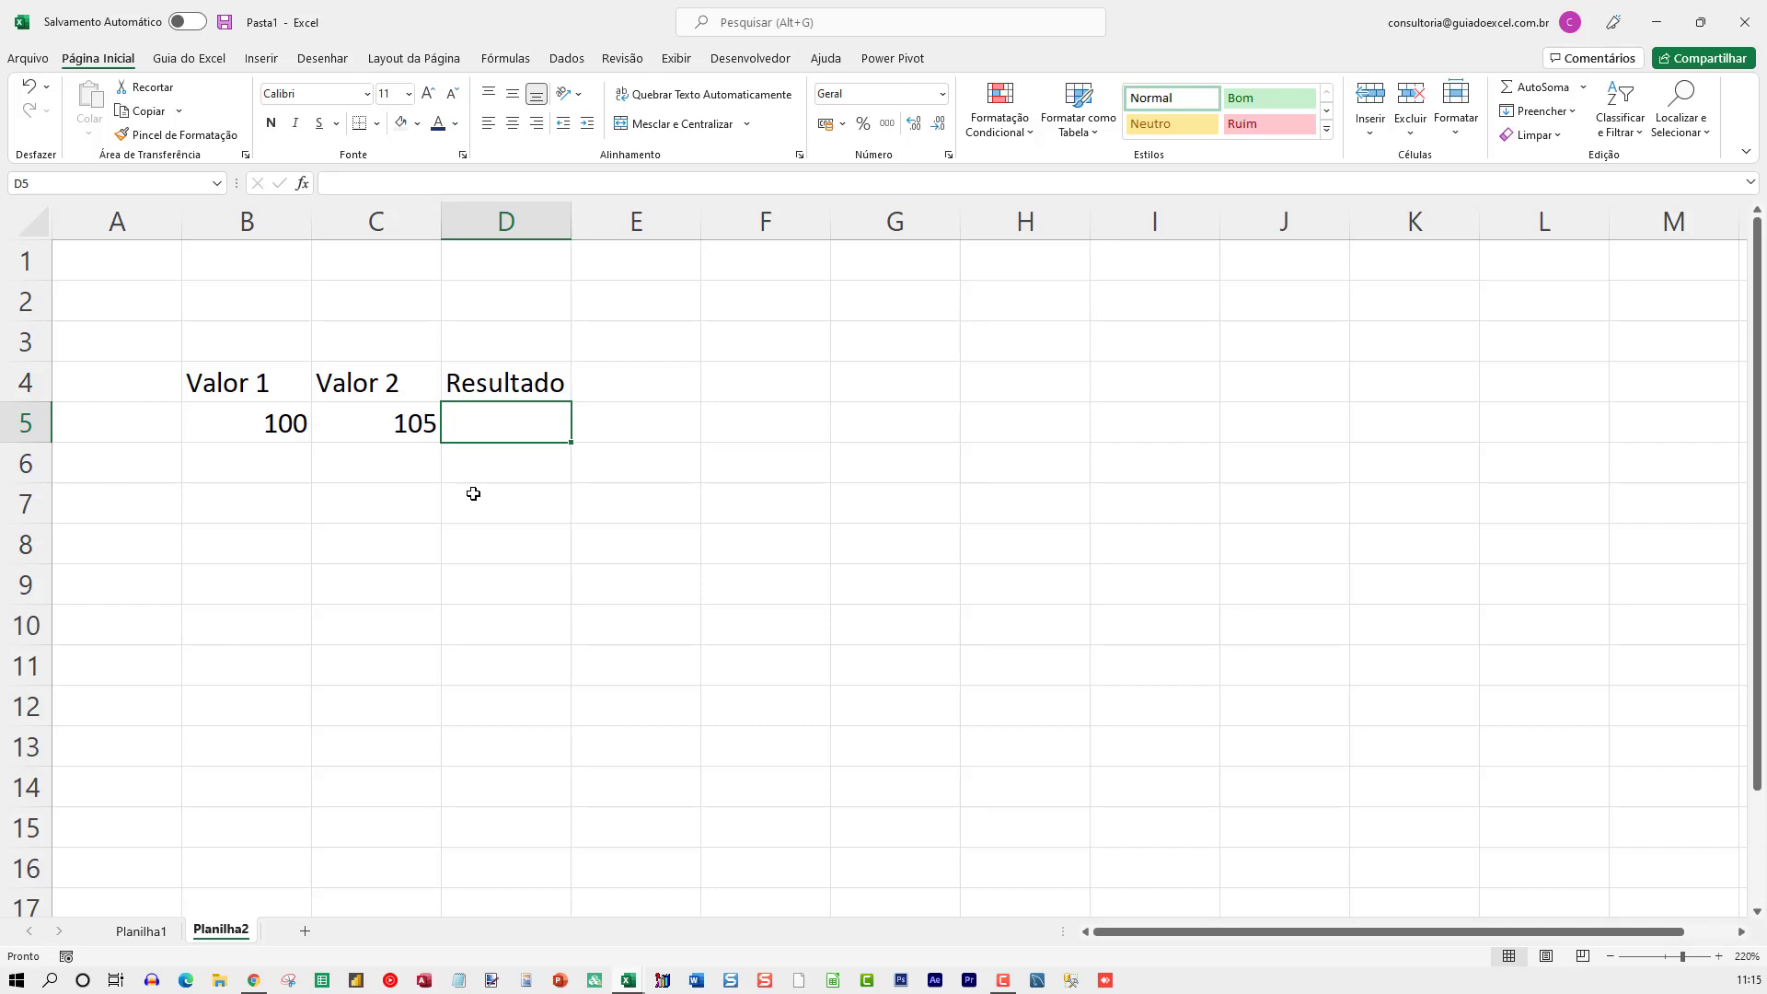
Enter the formula =B5+C5 in D5 so Resultado shows 205.
{"action": "type", "text": "="}
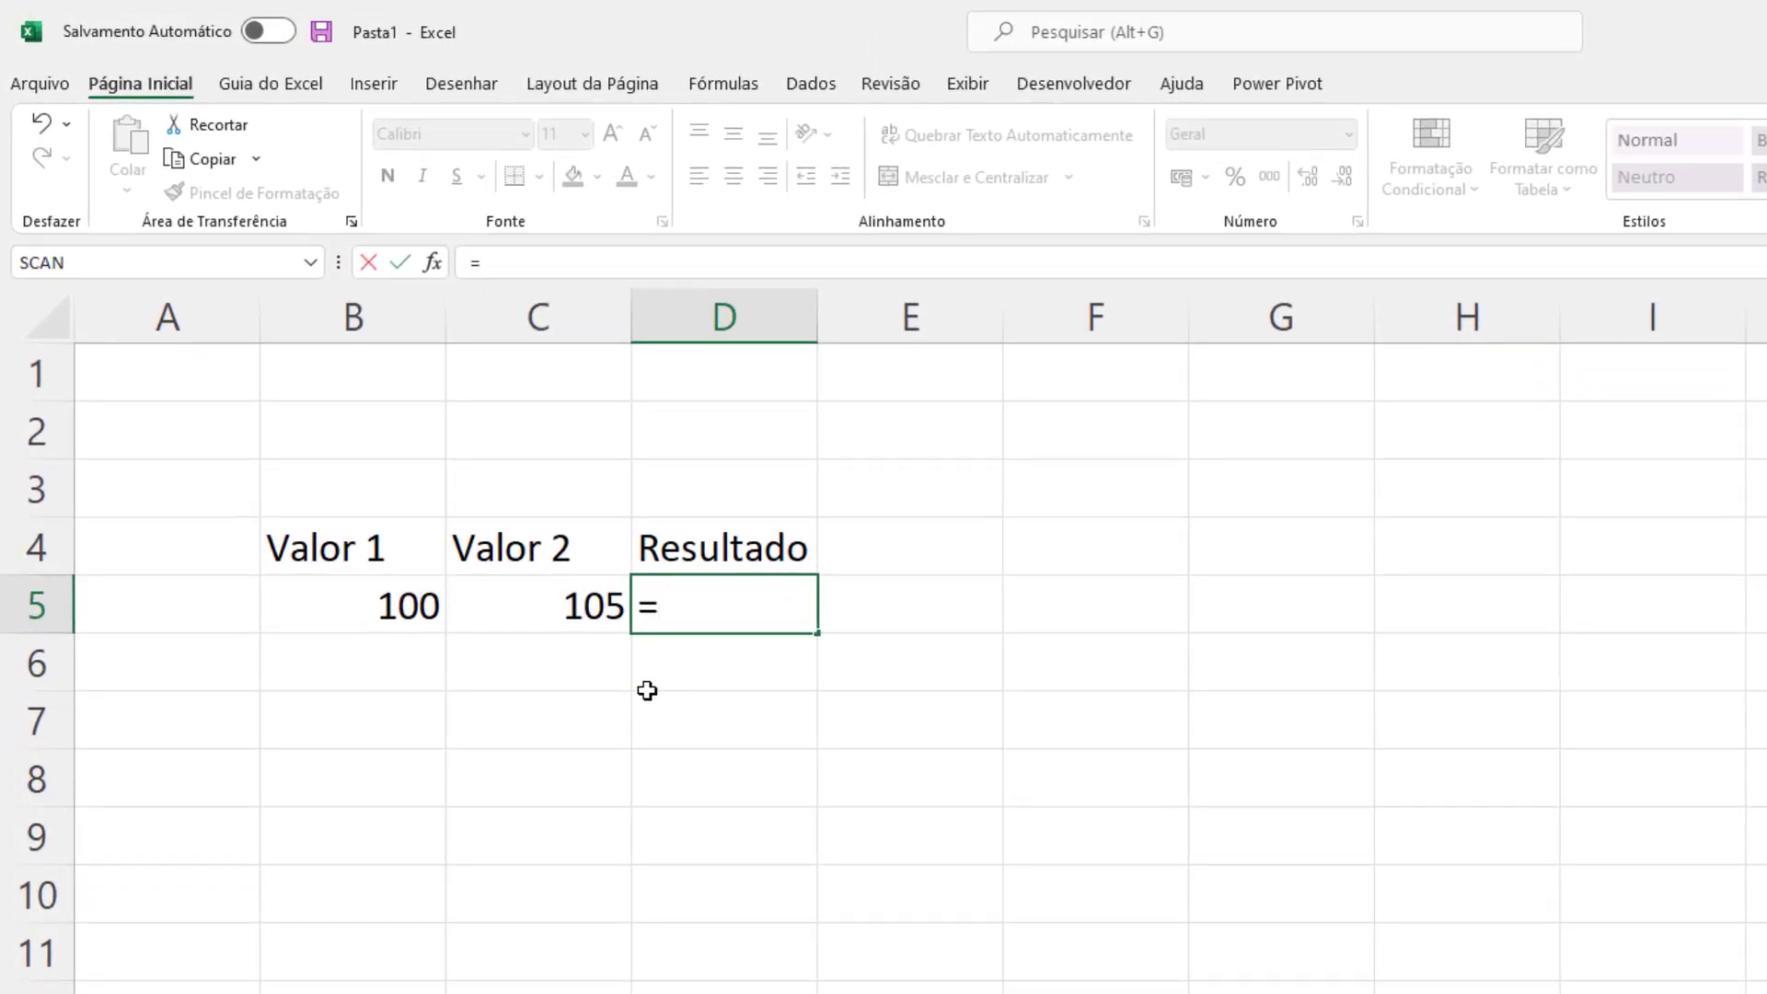
{"action": "left_click", "coordinate": [367, 601]}
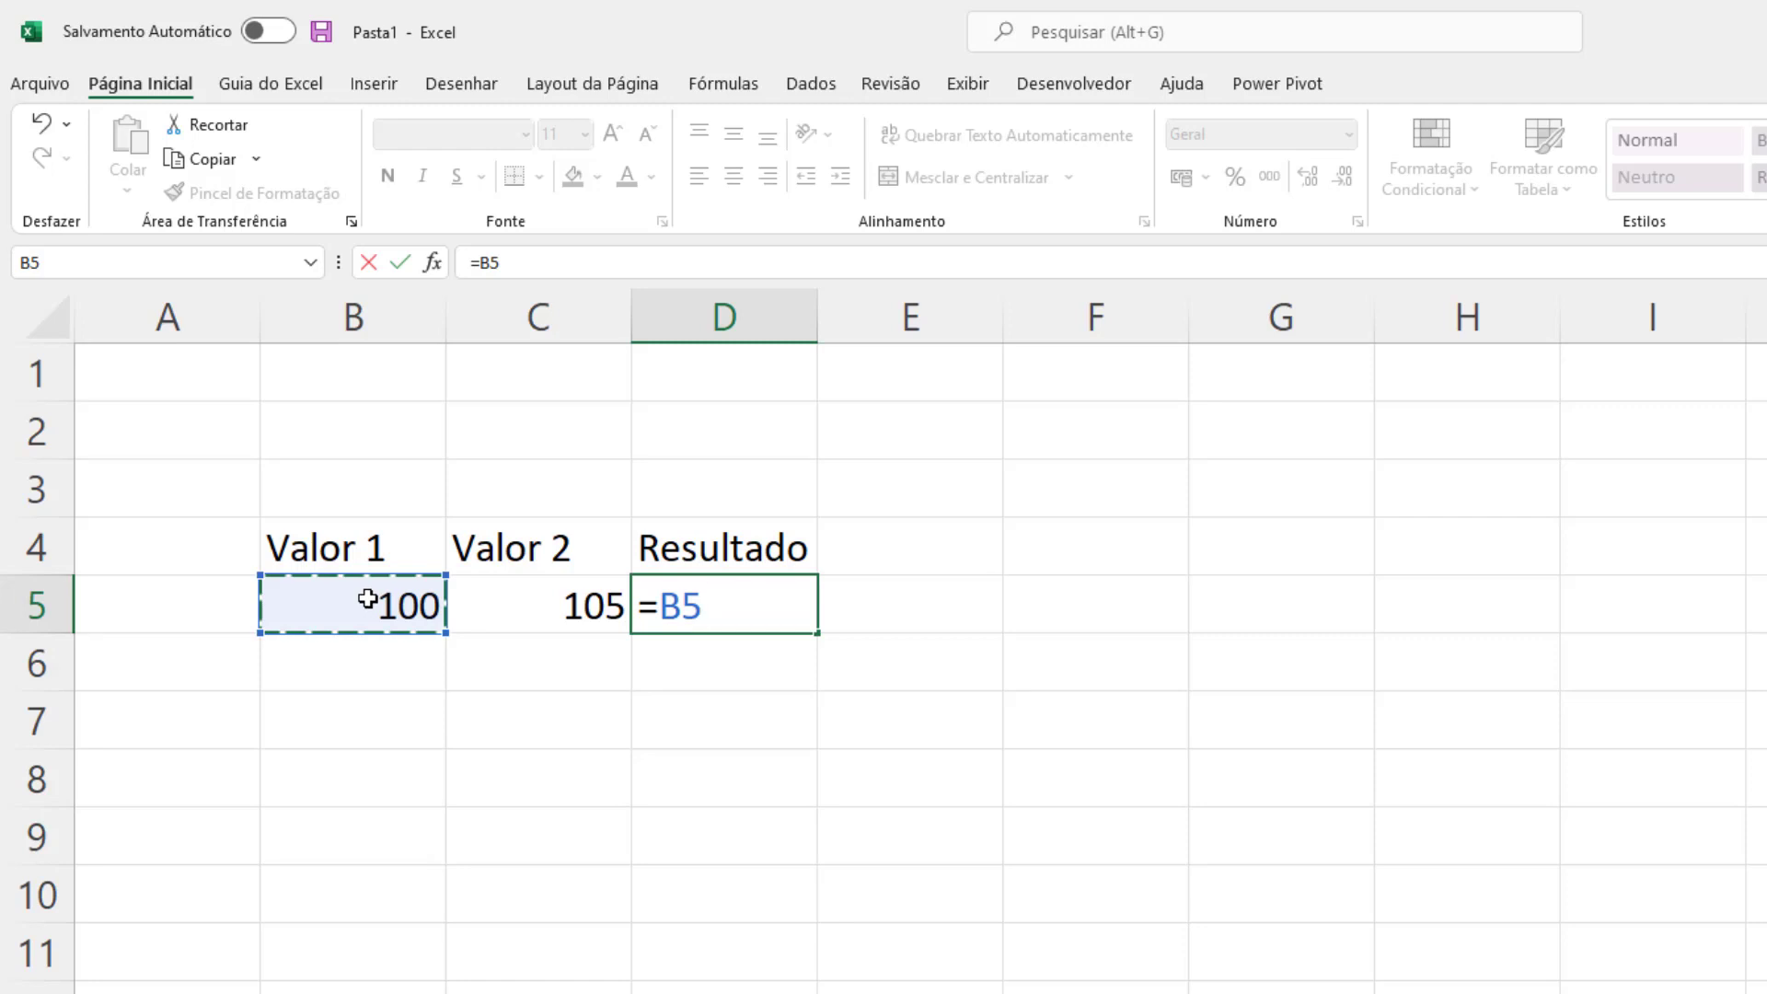
{"action": "type", "text": "+"}
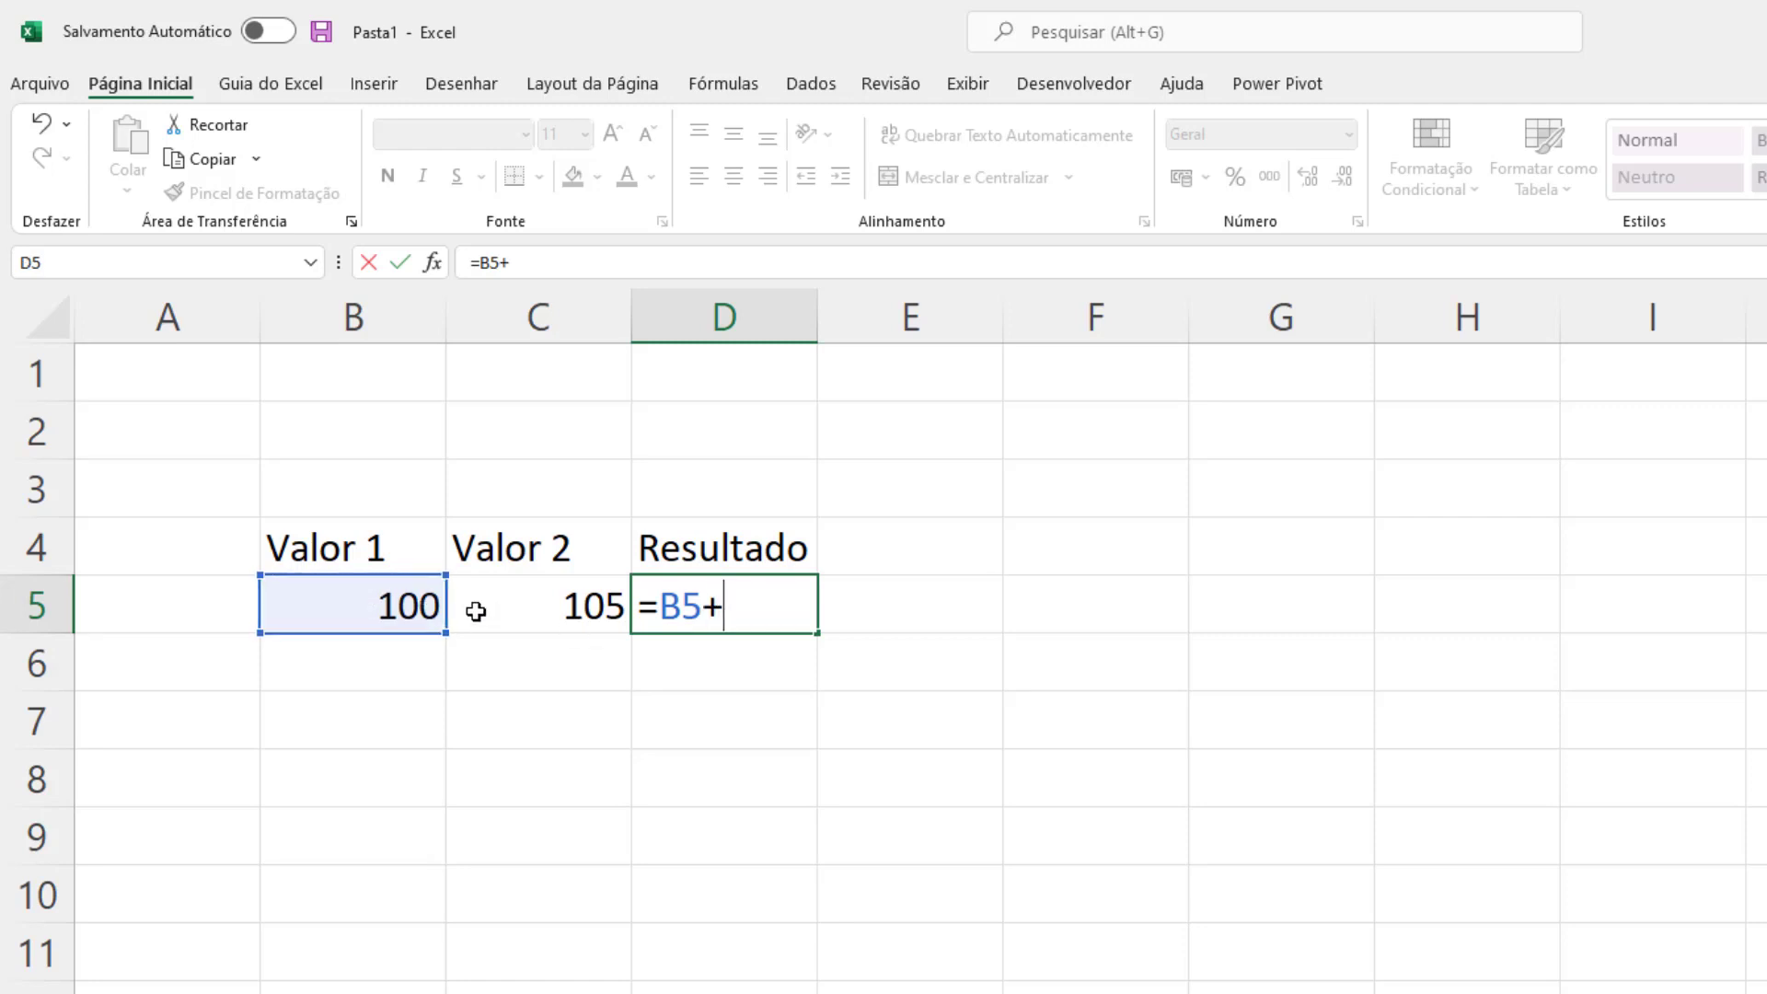
{"action": "left_click", "coordinate": [514, 612]}
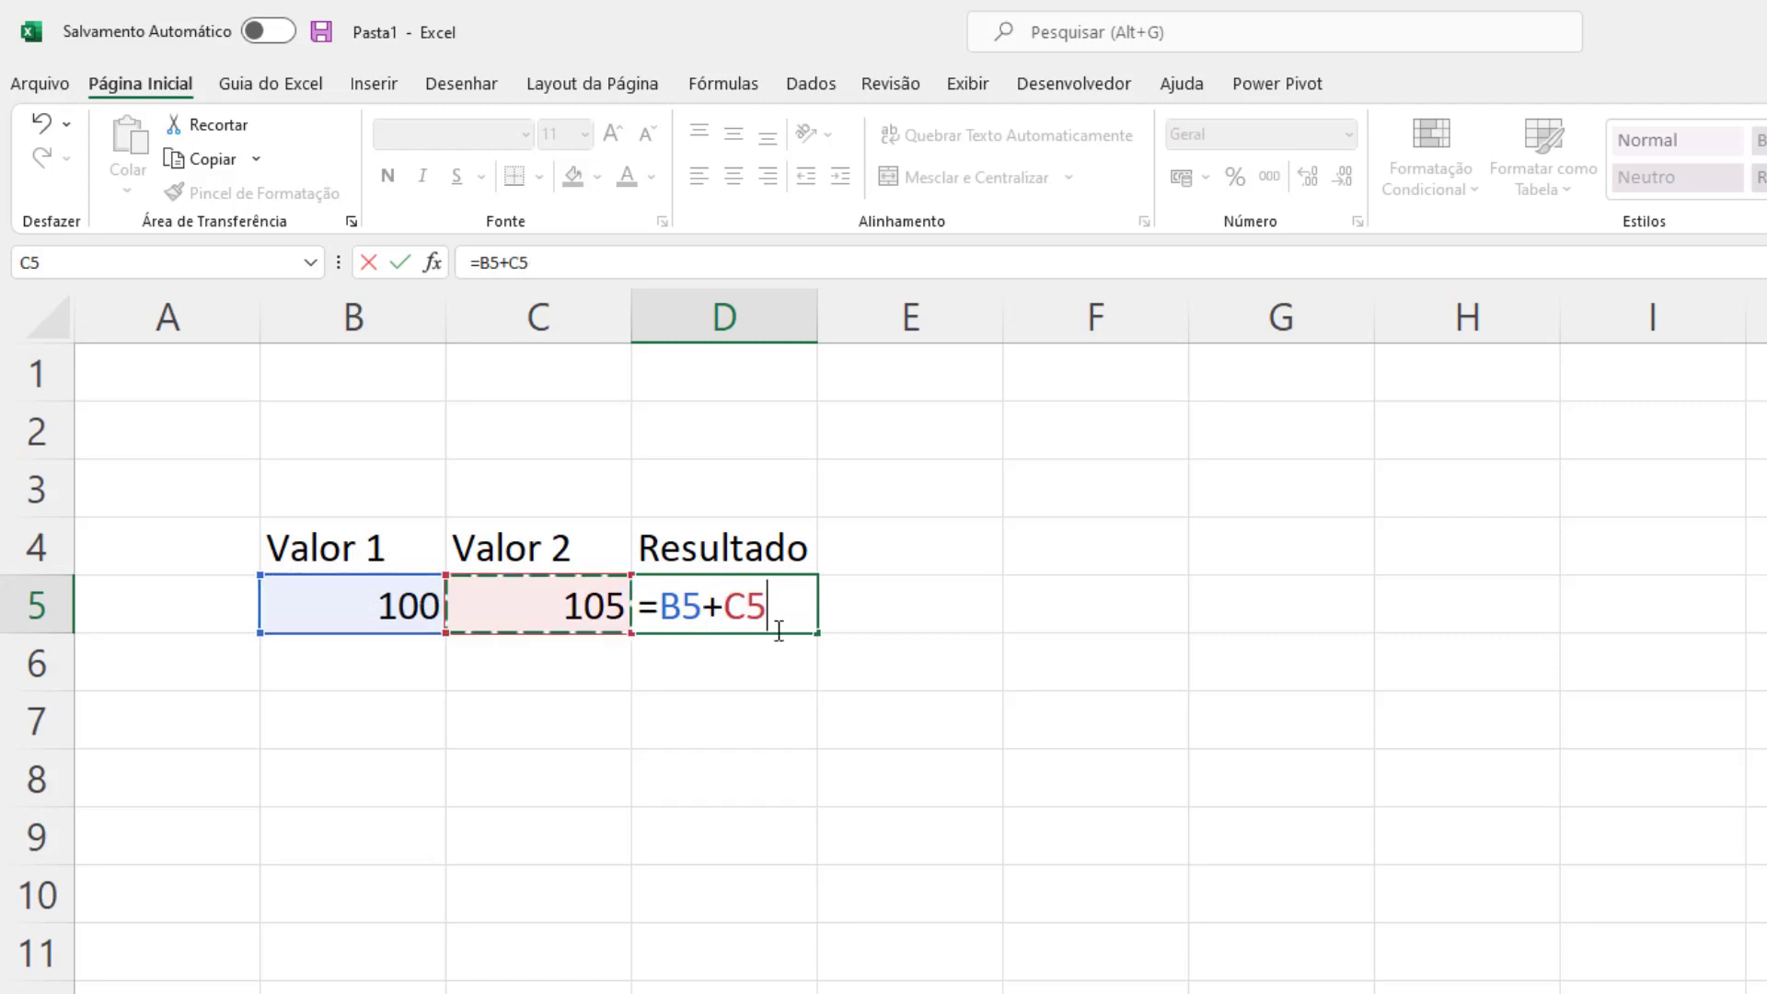
{"action": "left_click_drag", "start_coordinate": [705, 607], "coordinate": [725, 608]}
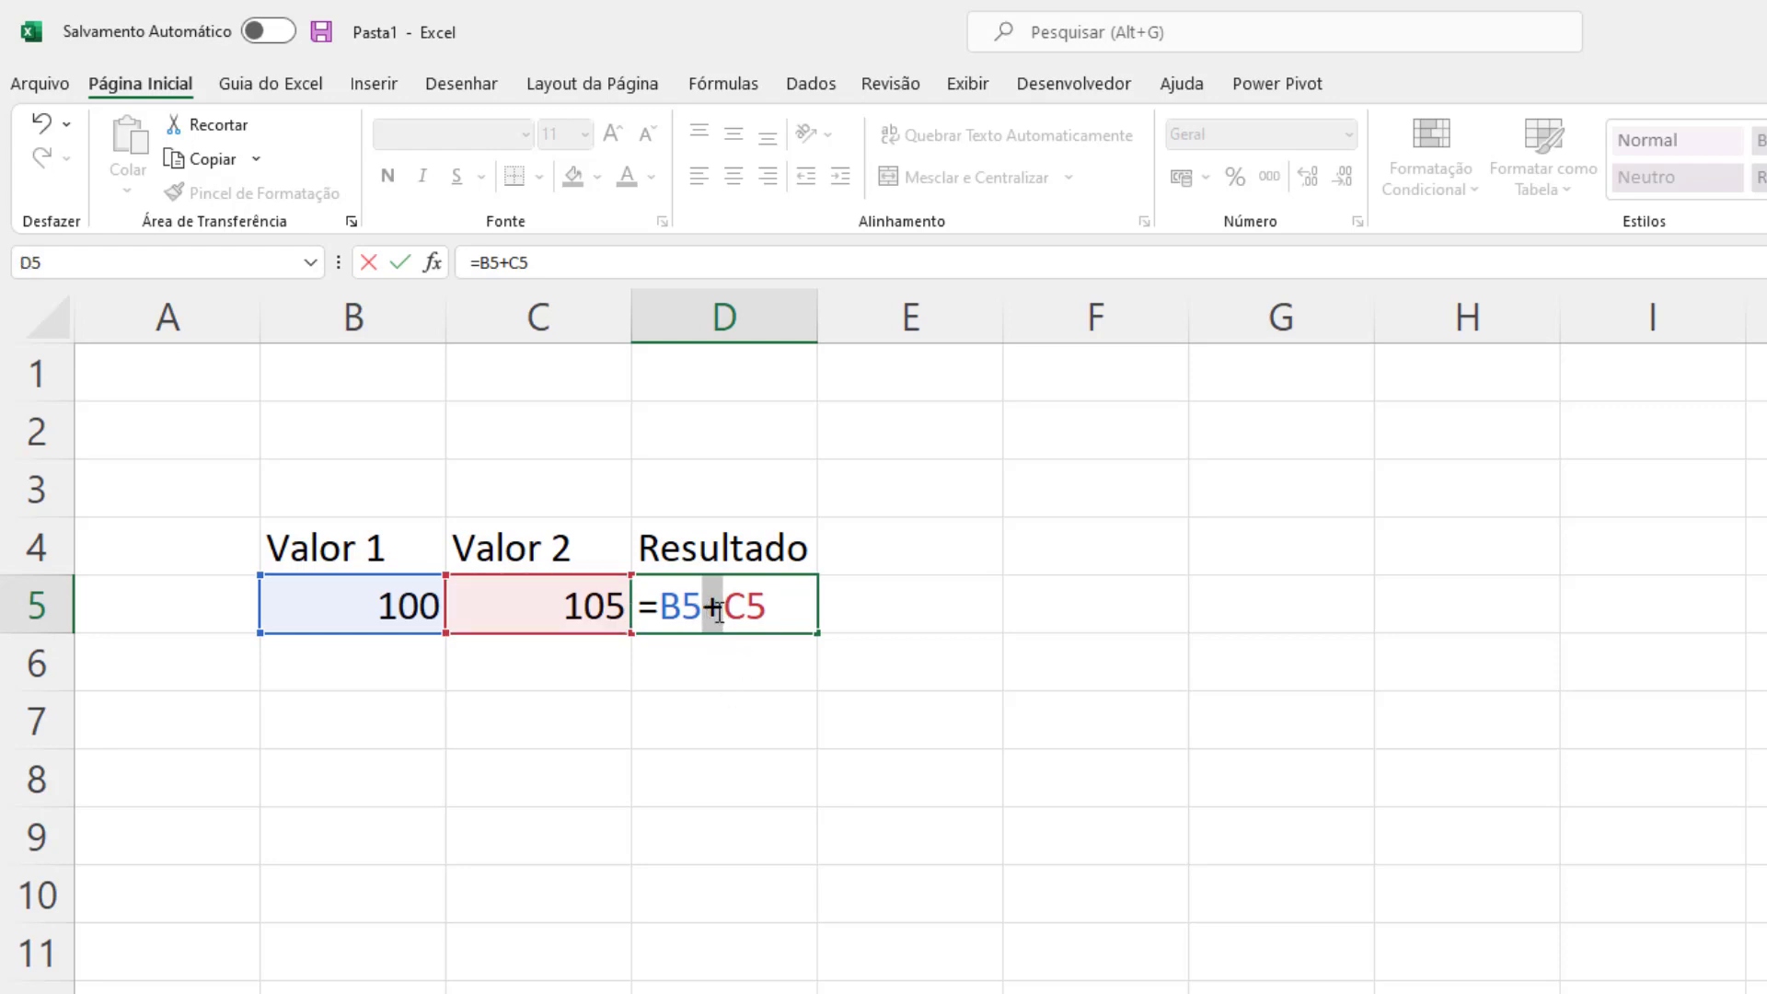
{"action": "left_click", "coordinate": [760, 608]}
{"action": "key", "text": "Return"}
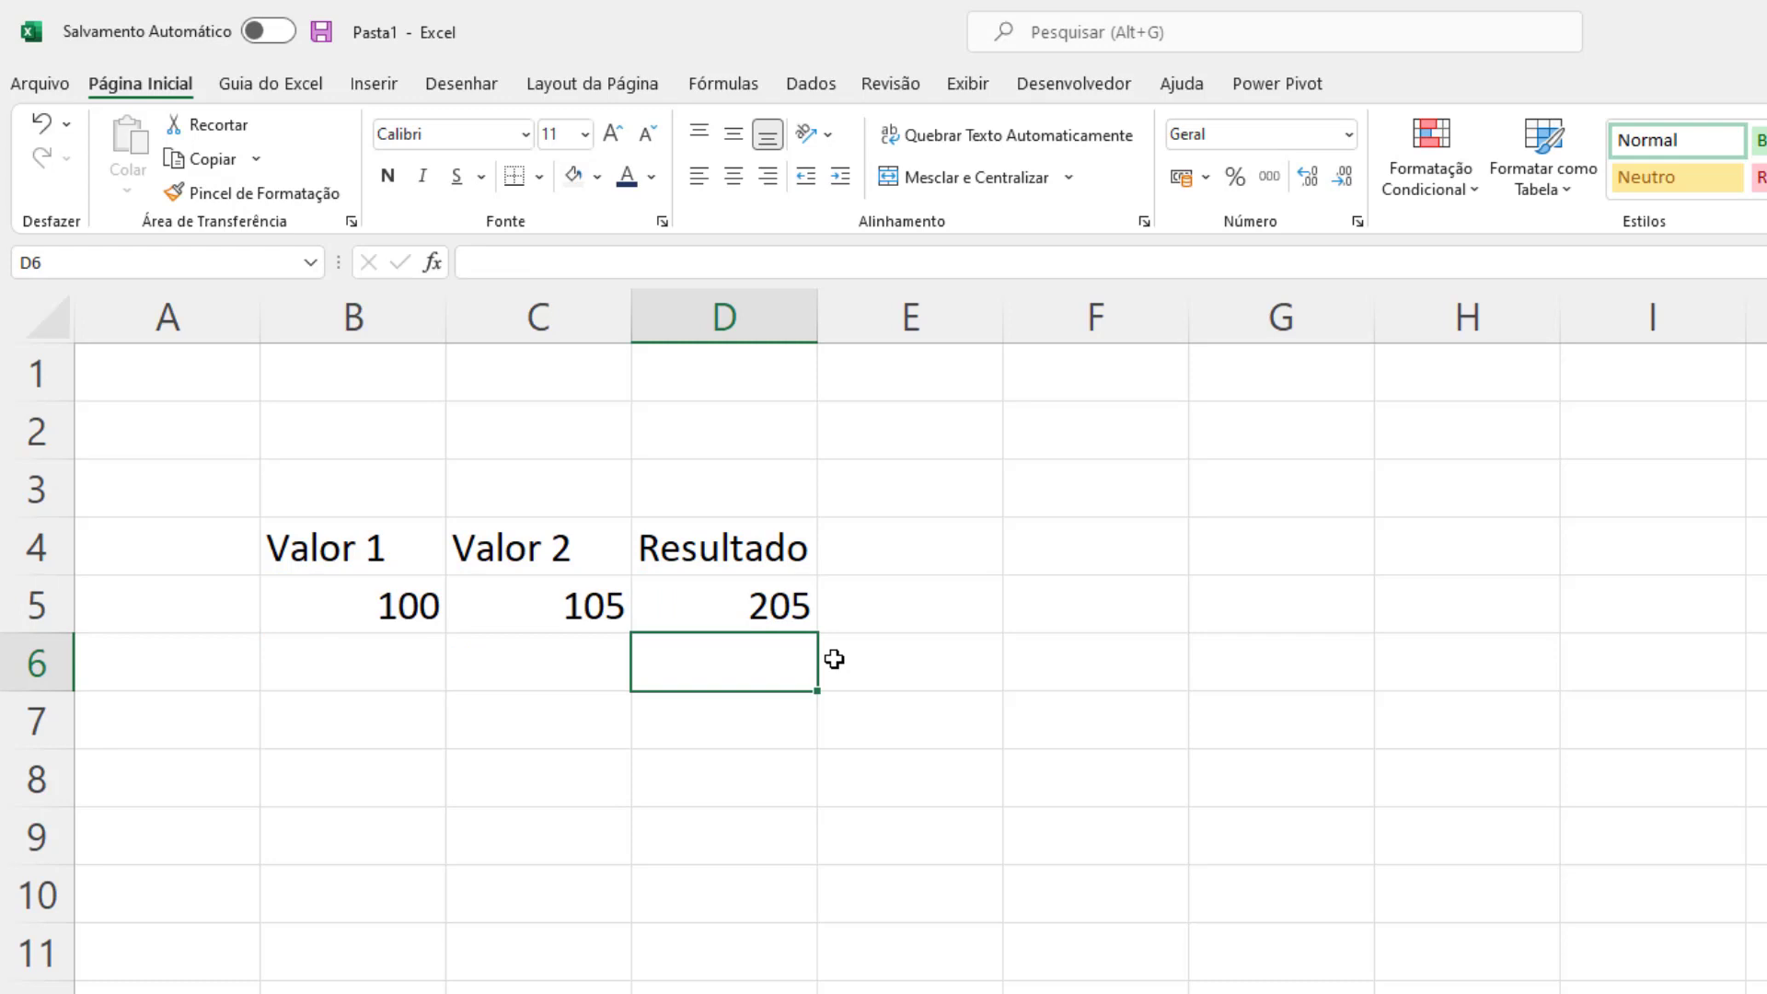
{"action": "key", "text": "Left"}
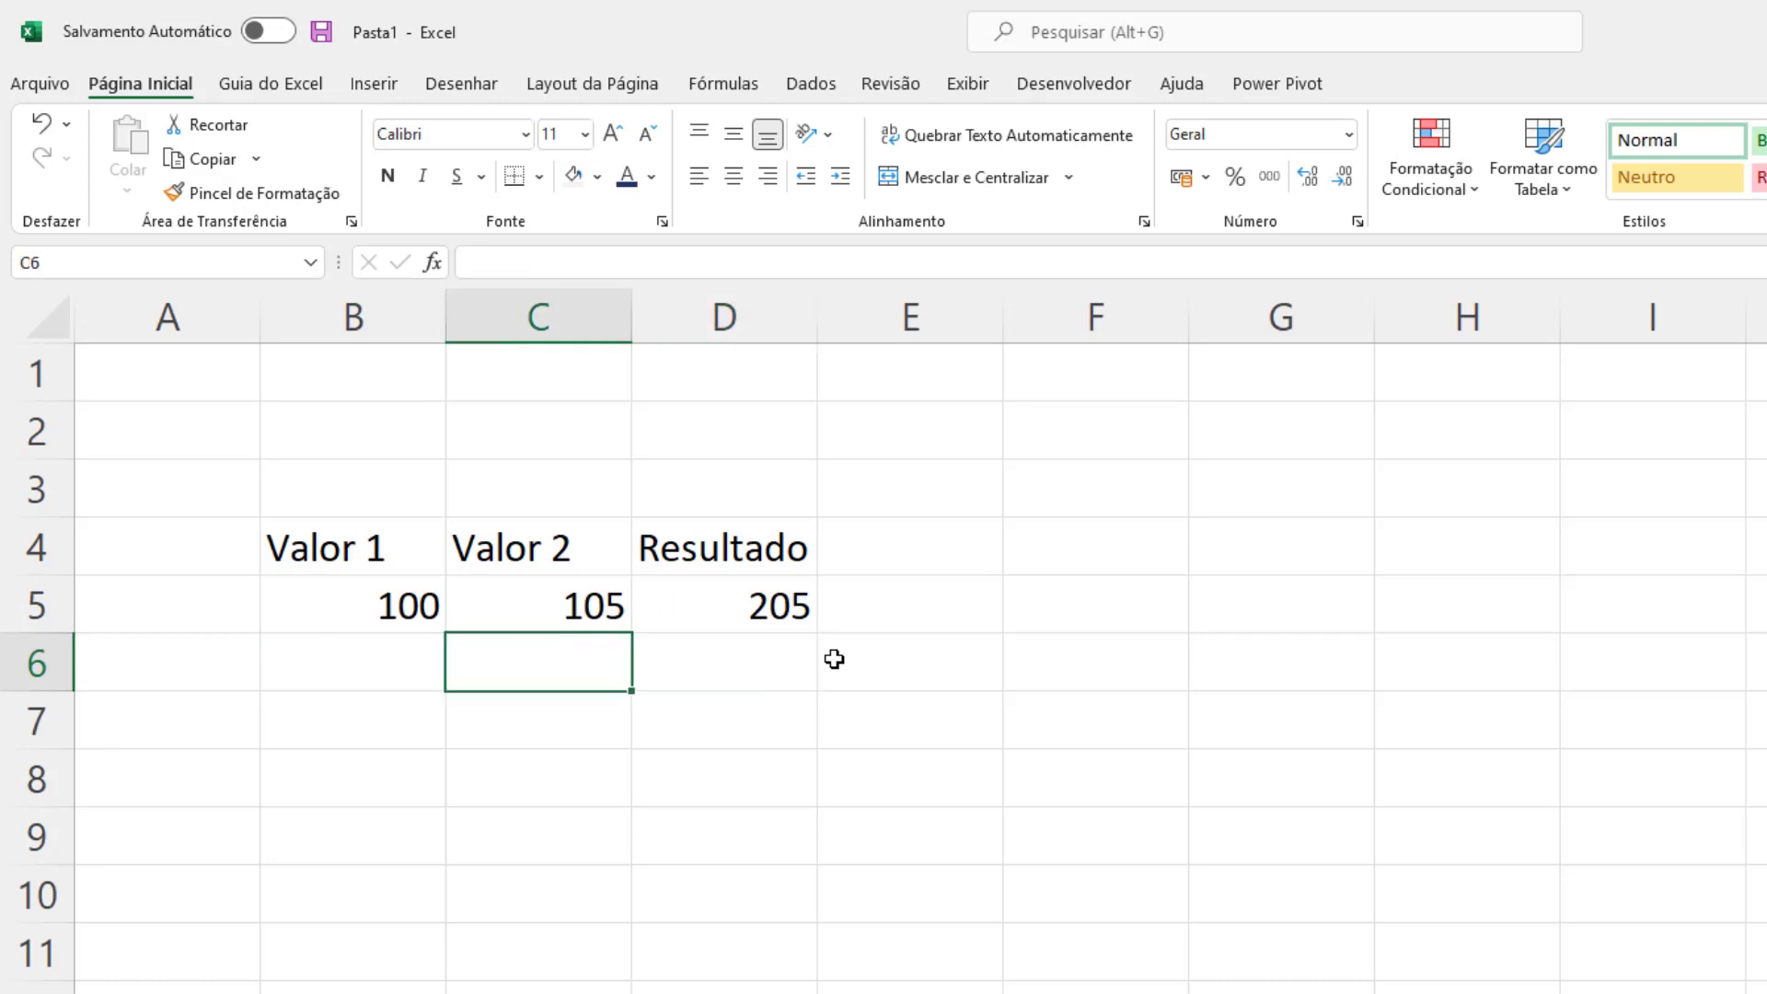
Enter 99 in B6 and 95 in C6 as the second row's values.
{"action": "key", "text": "Left"}
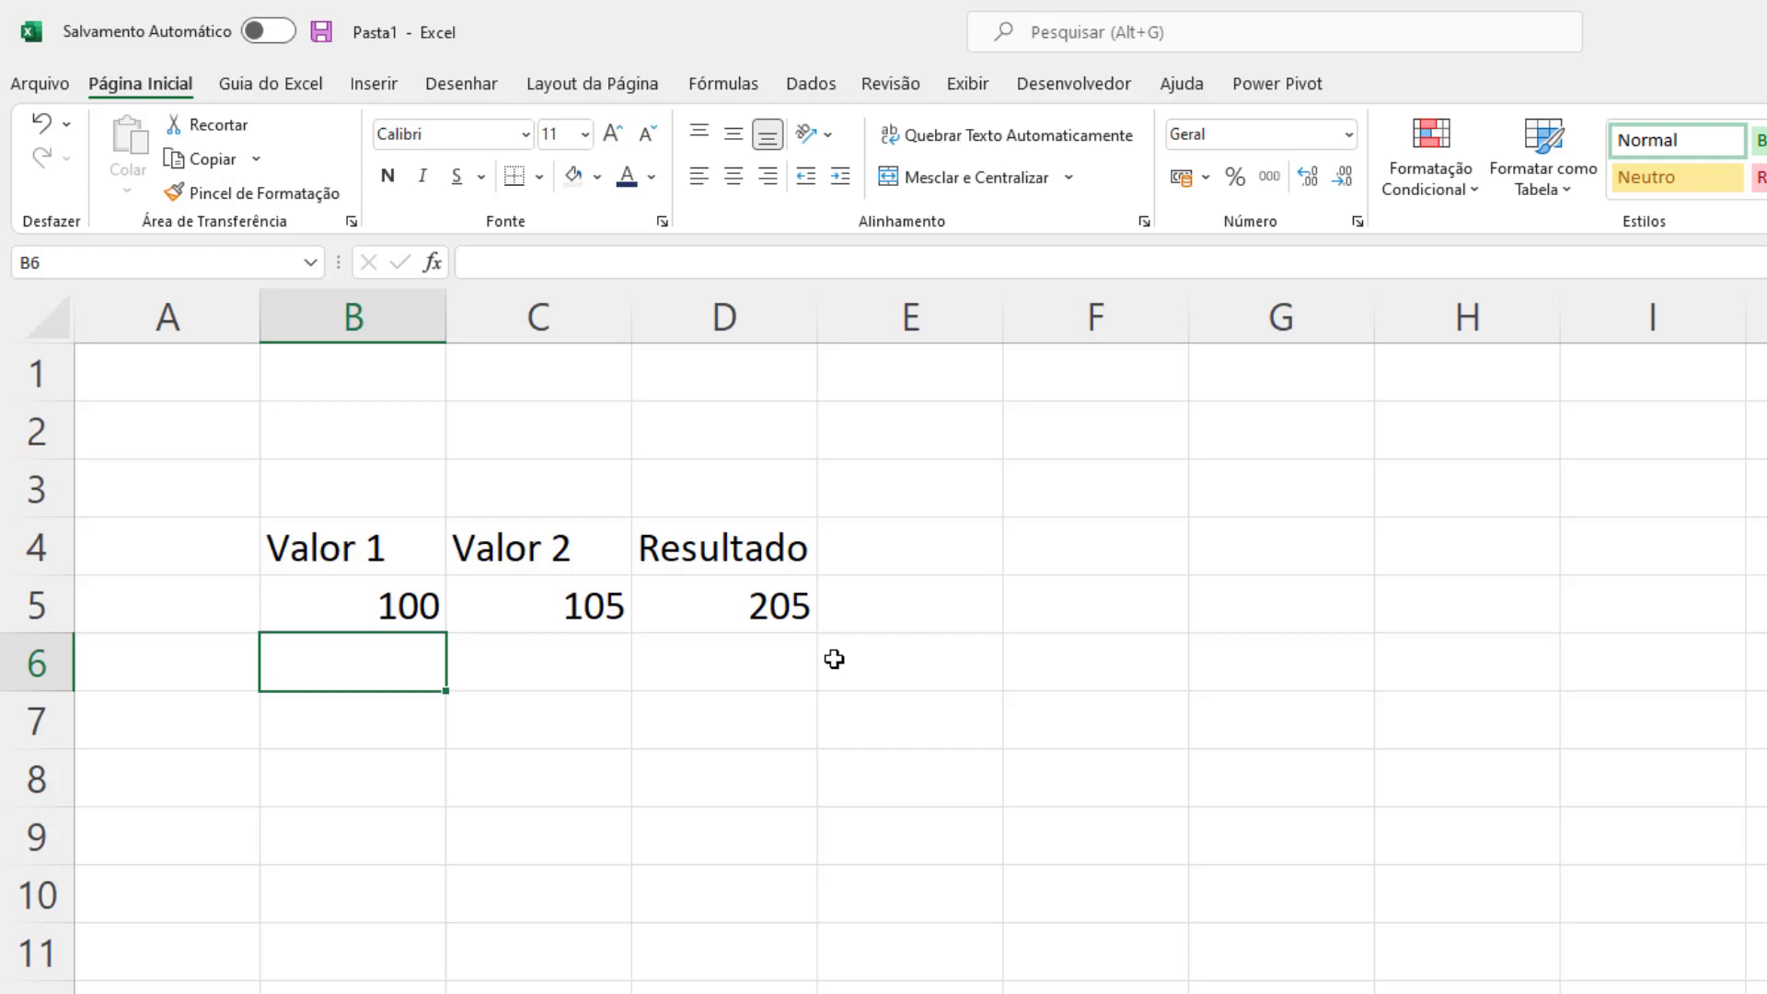
{"action": "type", "text": "99"}
{"action": "key", "text": "Tab"}
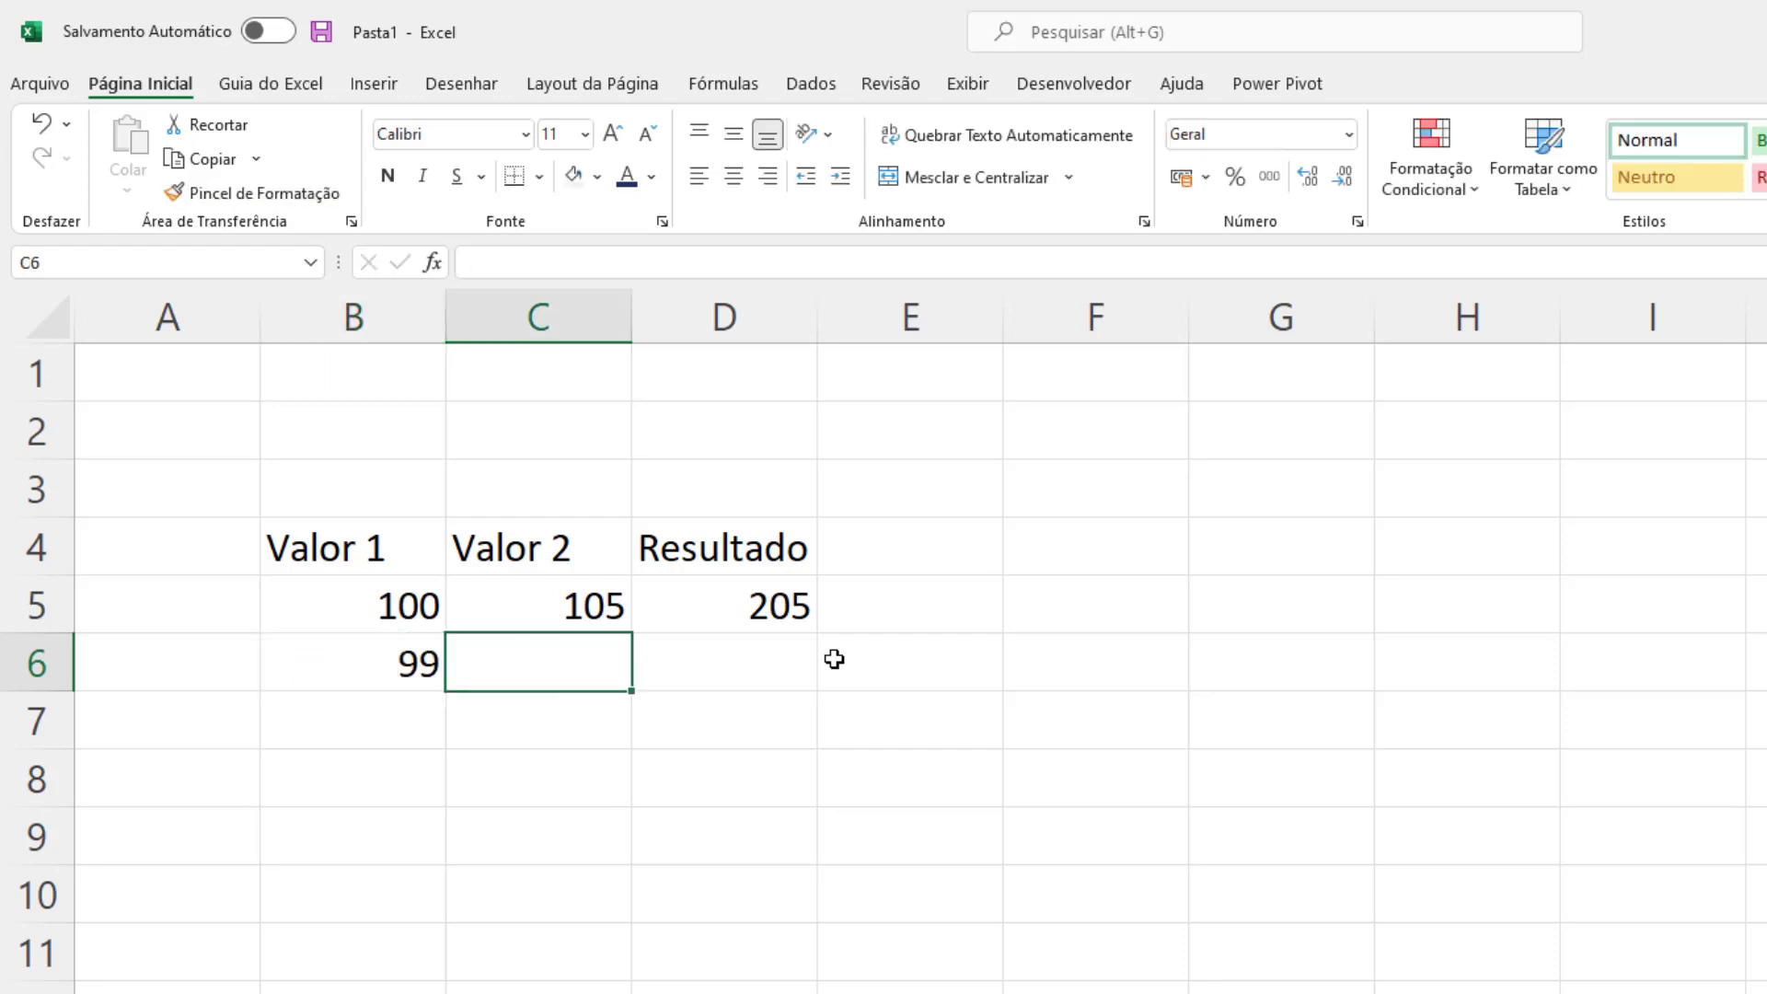
{"action": "type", "text": "95"}
{"action": "key", "text": "Tab"}
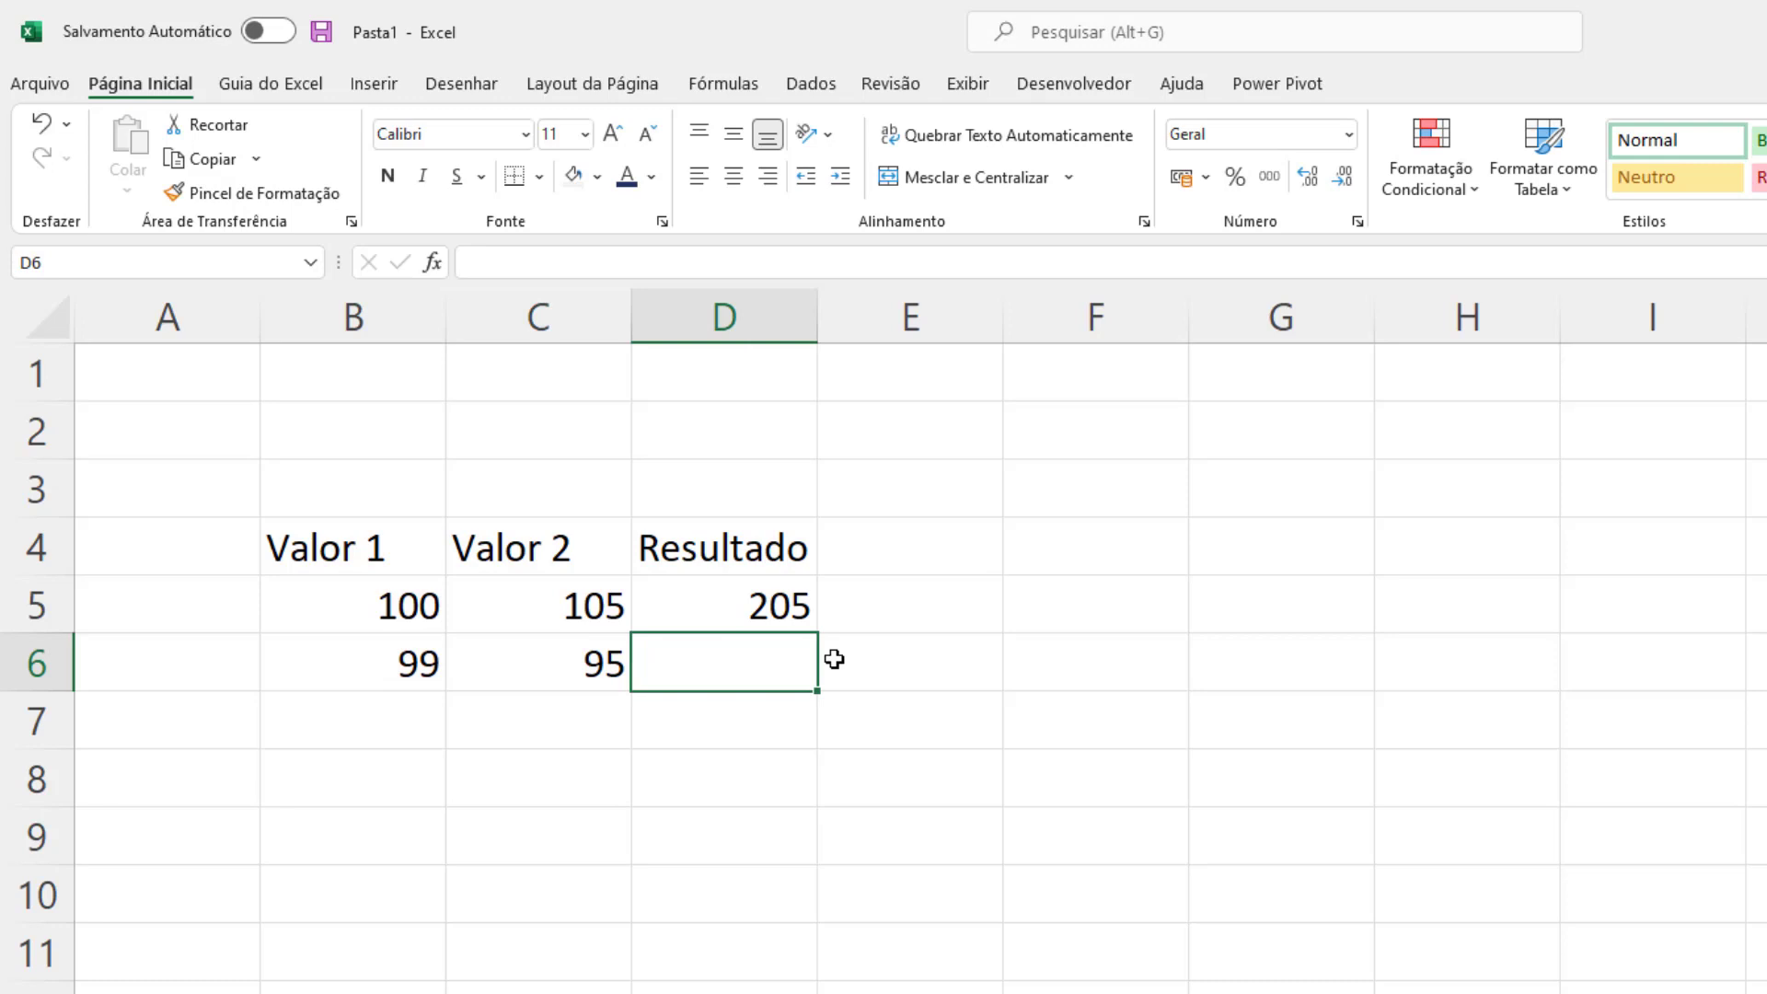
Subtract them in D6 with =B6-C6 so Resultado shows 4.
{"action": "type", "text": "="}
{"action": "key", "text": "Left"}
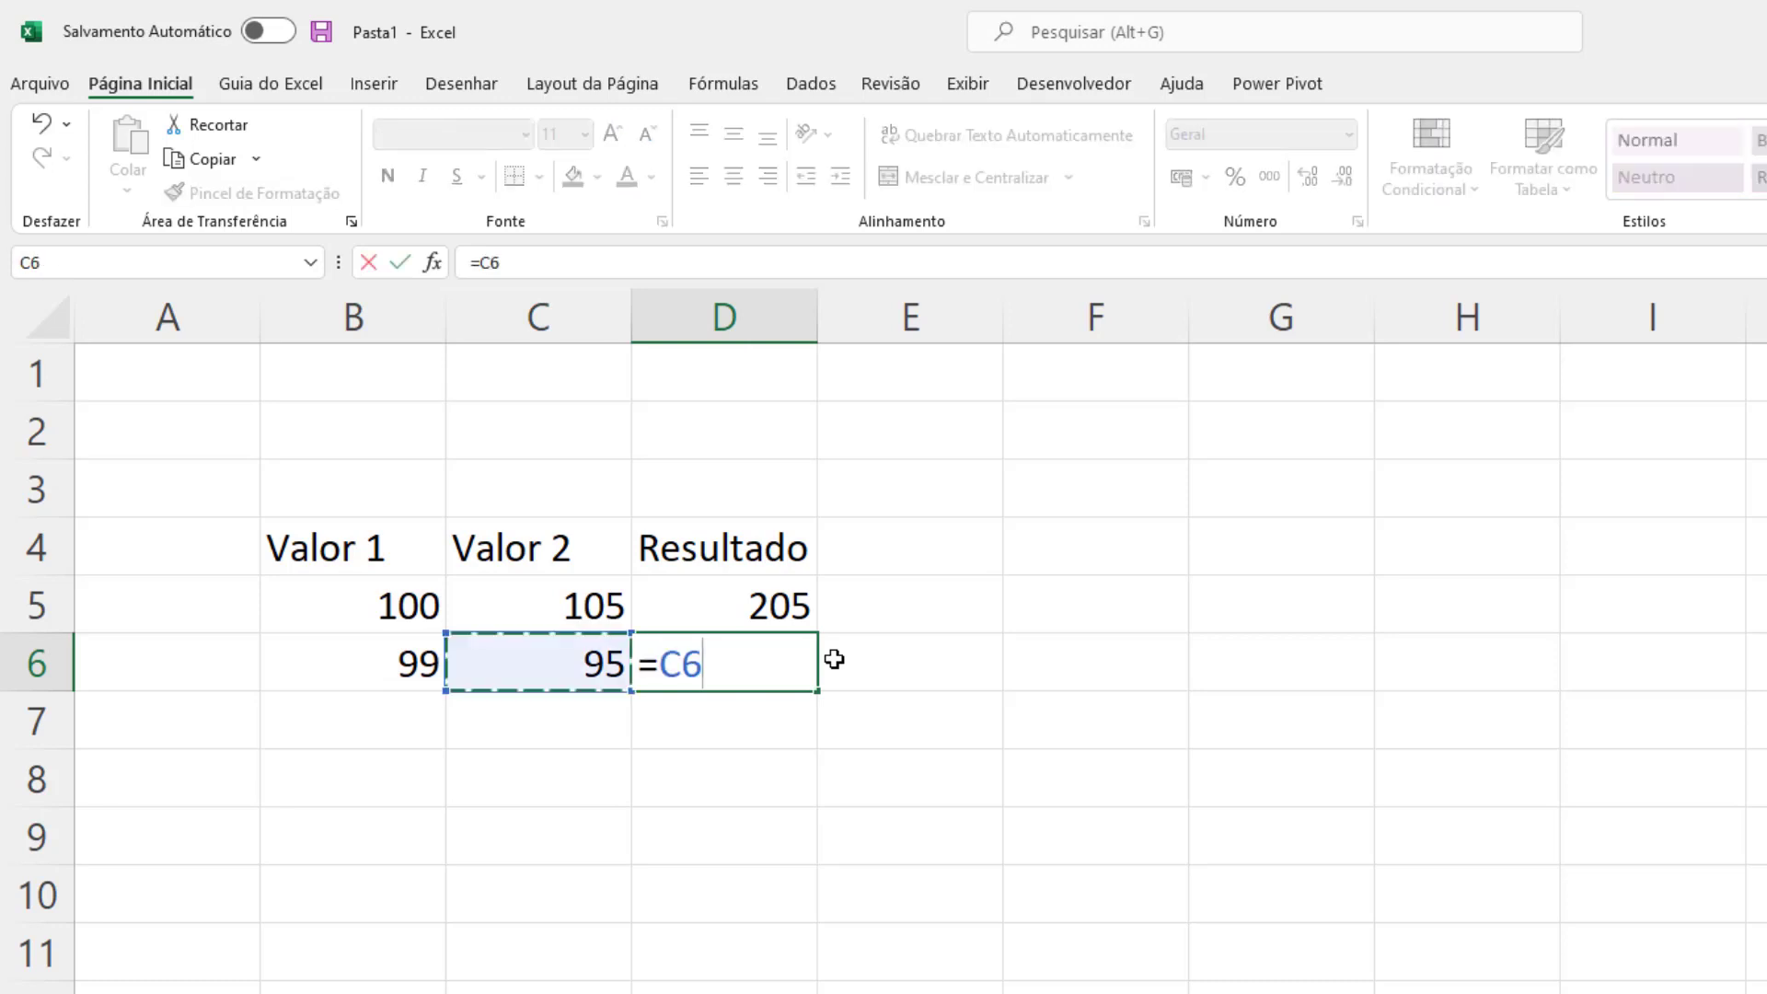
{"action": "key", "text": "Left"}
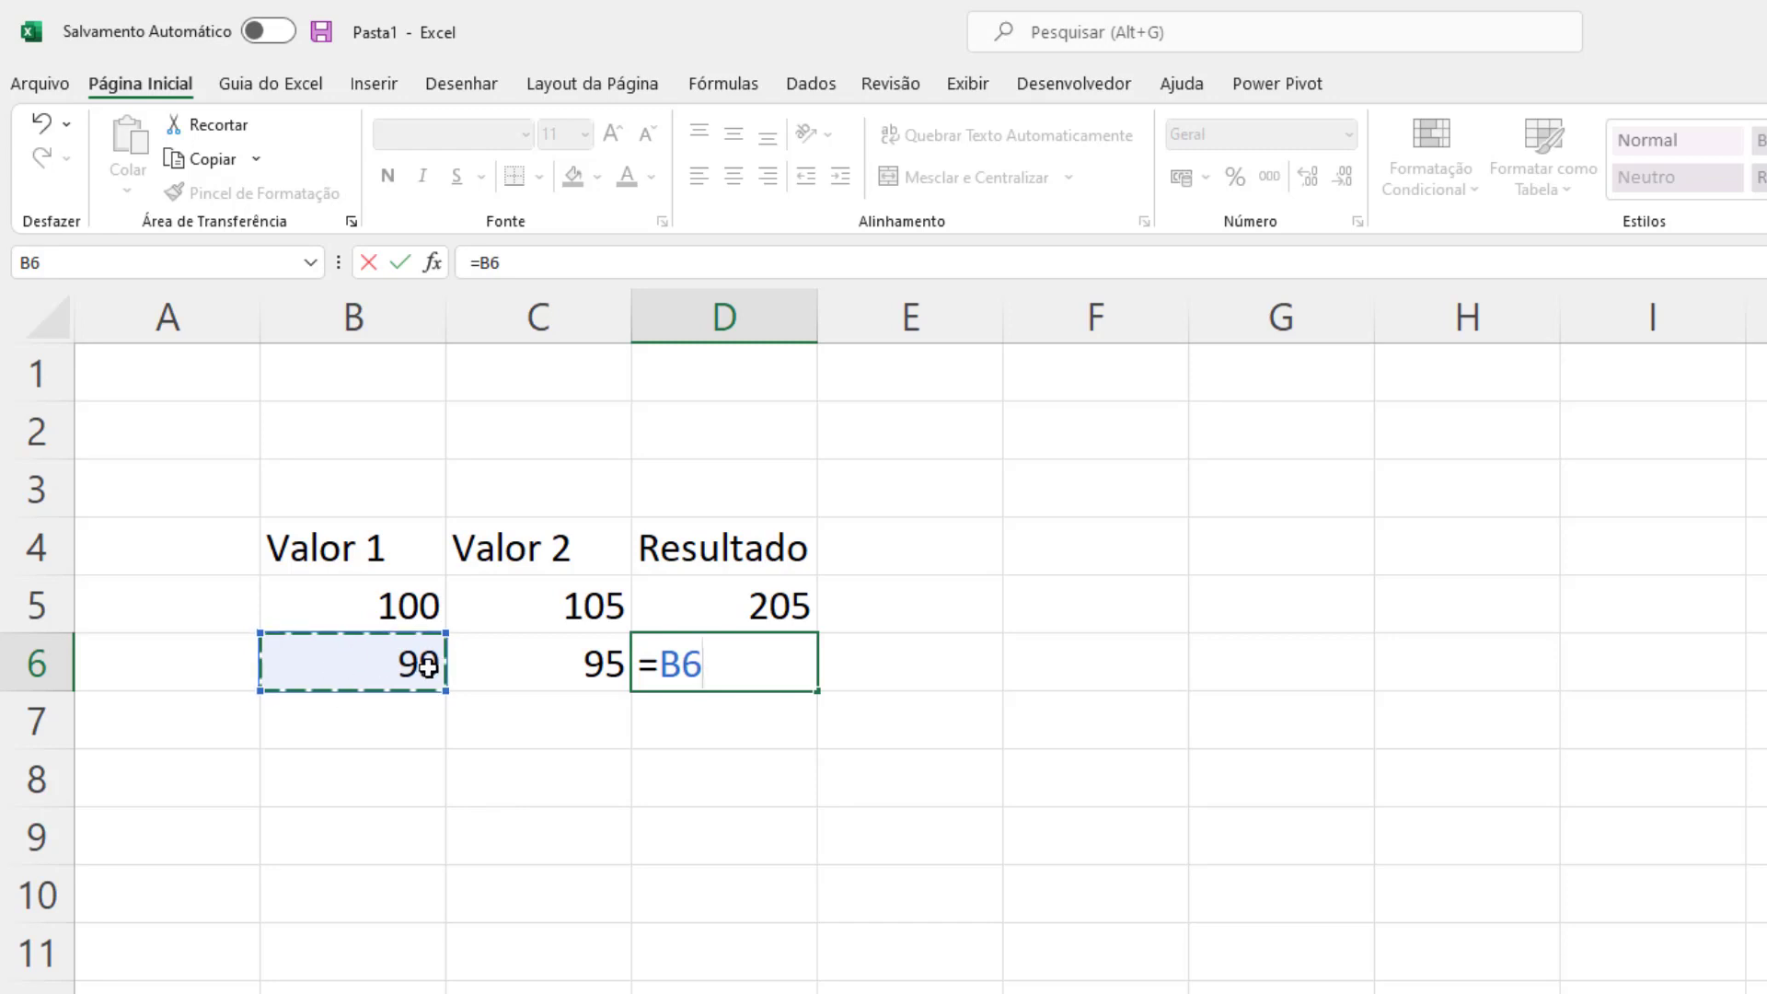
{"action": "type", "text": "-"}
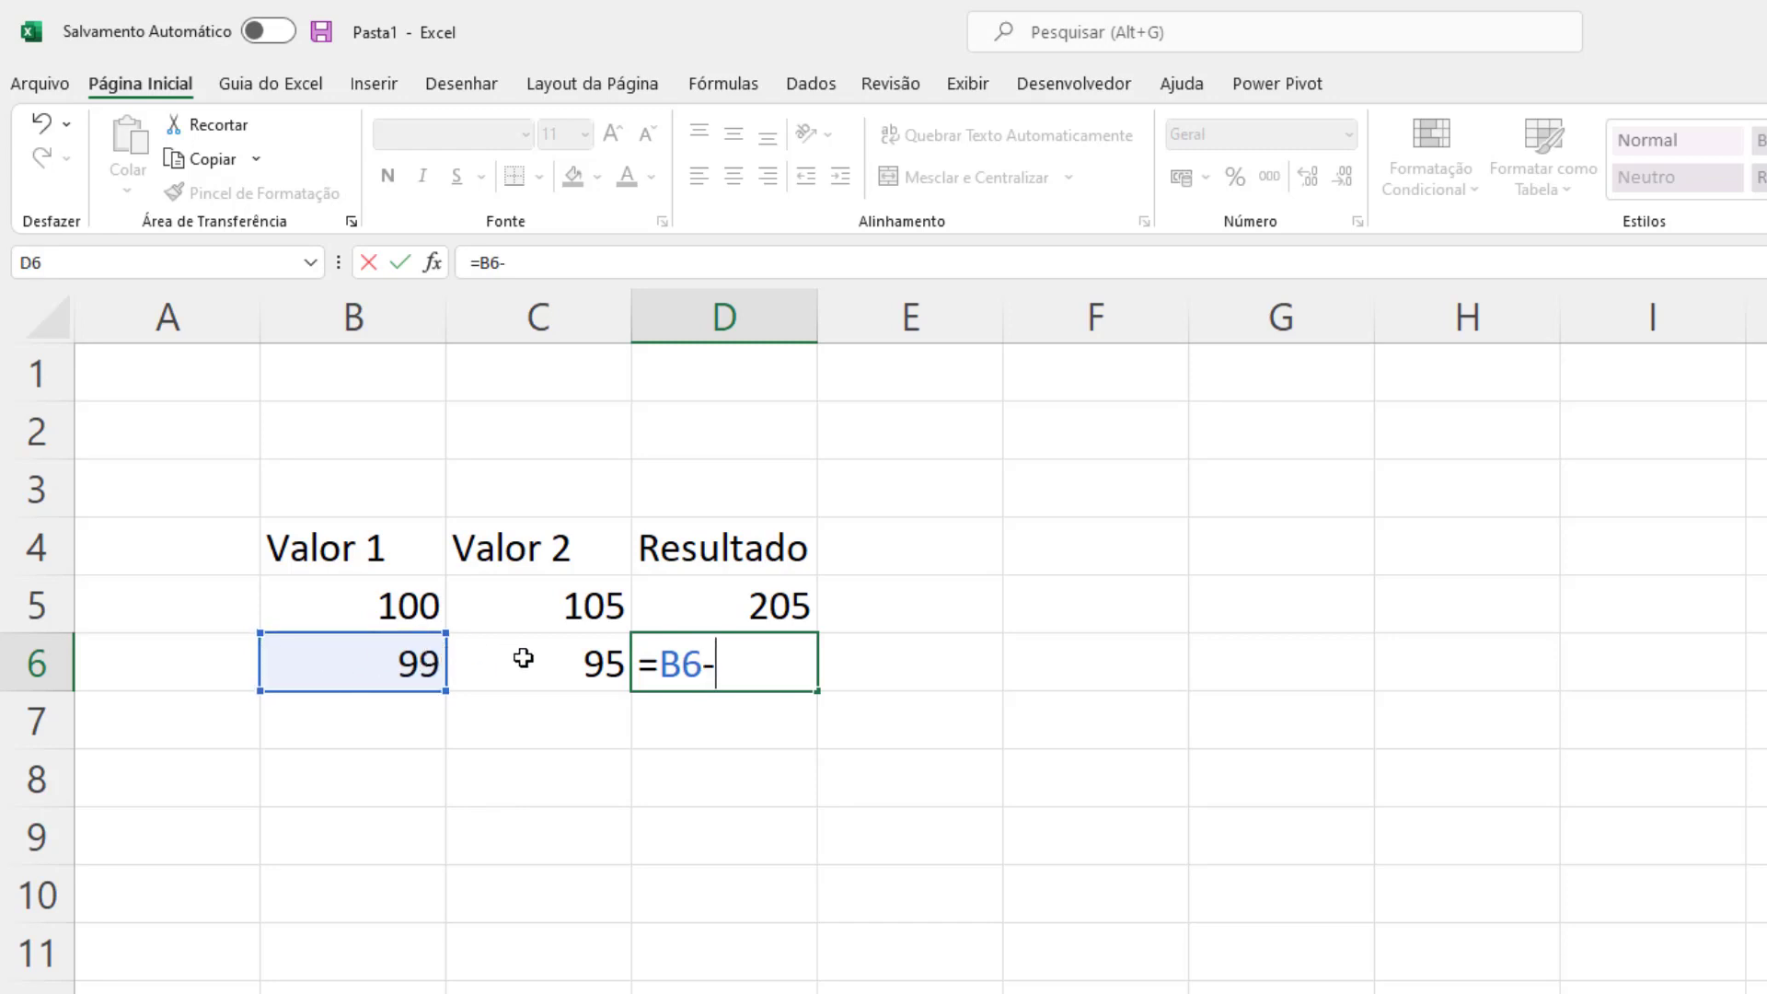
{"action": "left_click", "coordinate": [519, 658]}
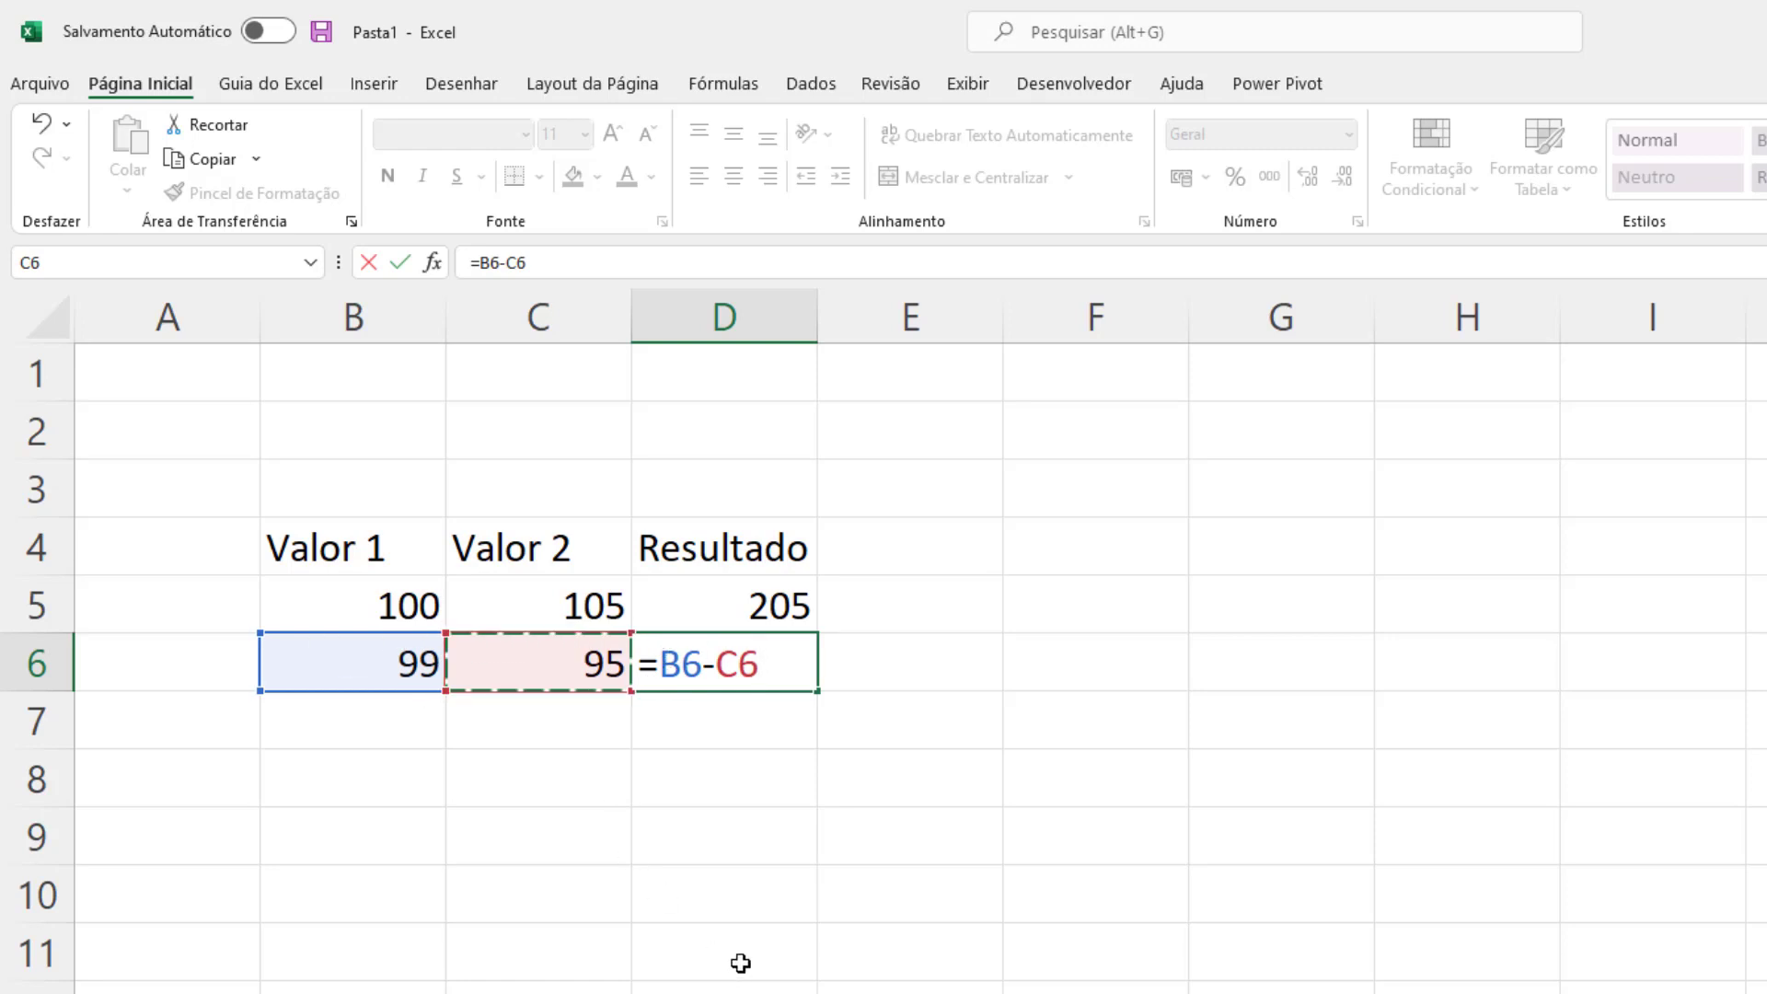
{"action": "key", "text": "Return"}
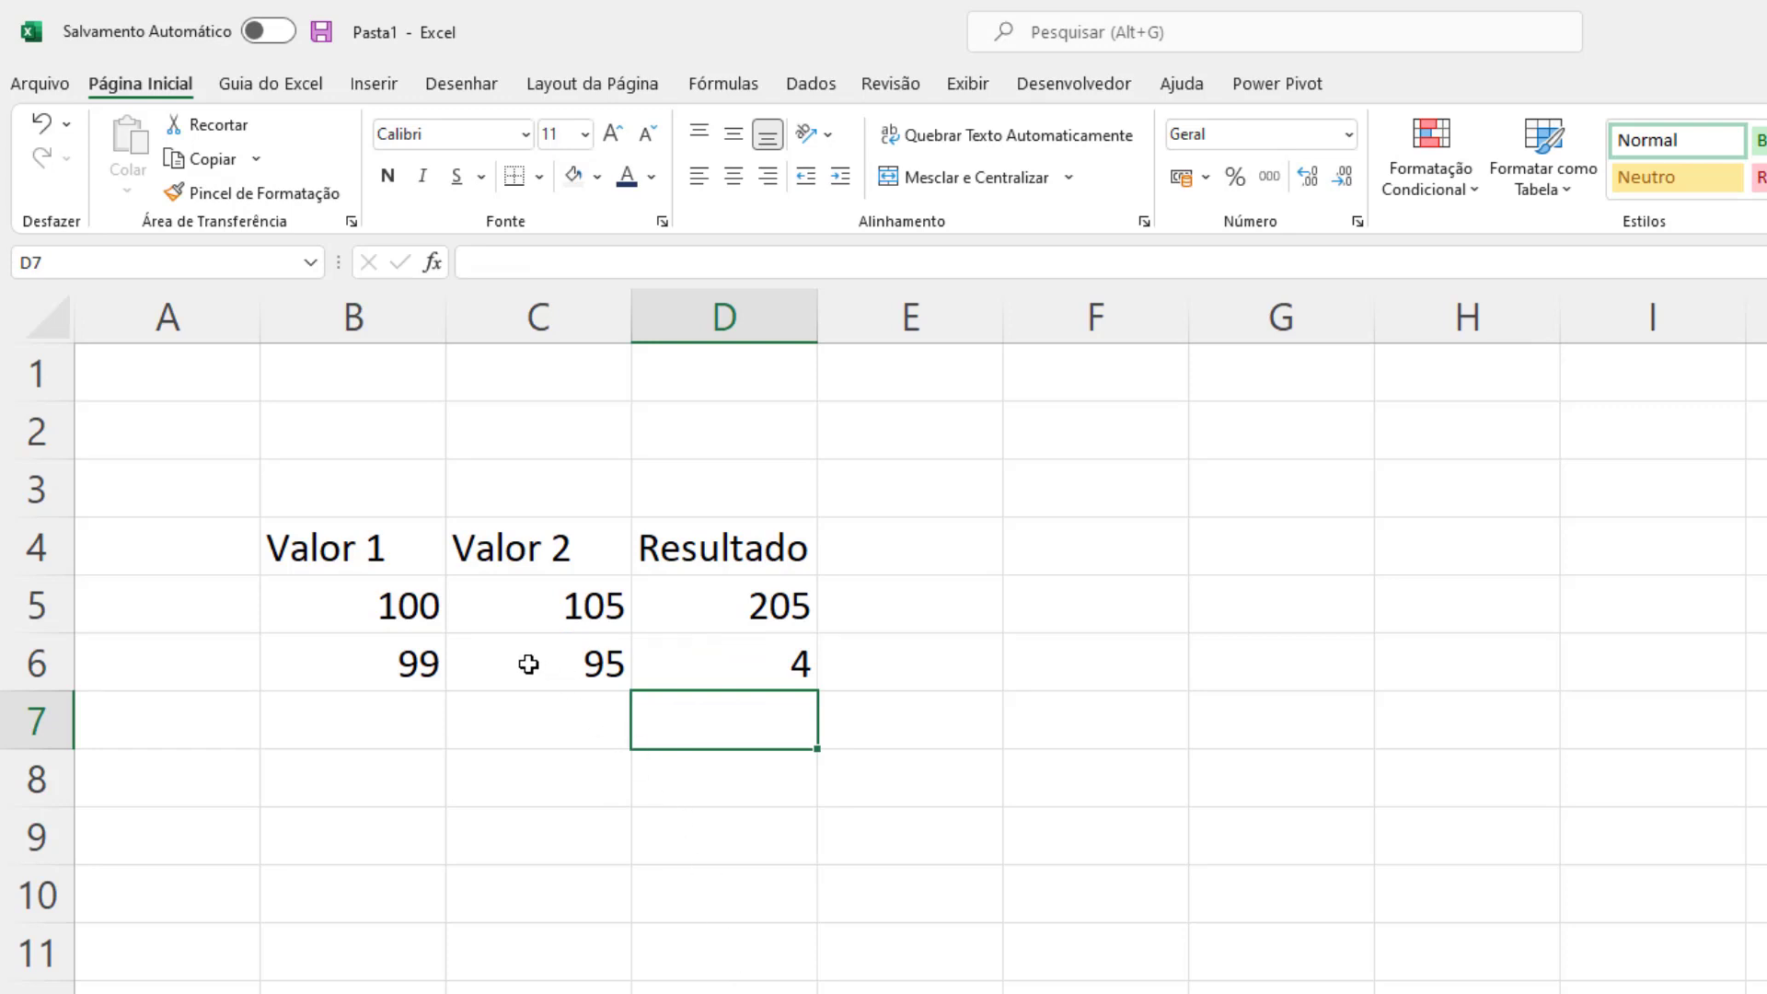
{"action": "left_click", "coordinate": [528, 664]}
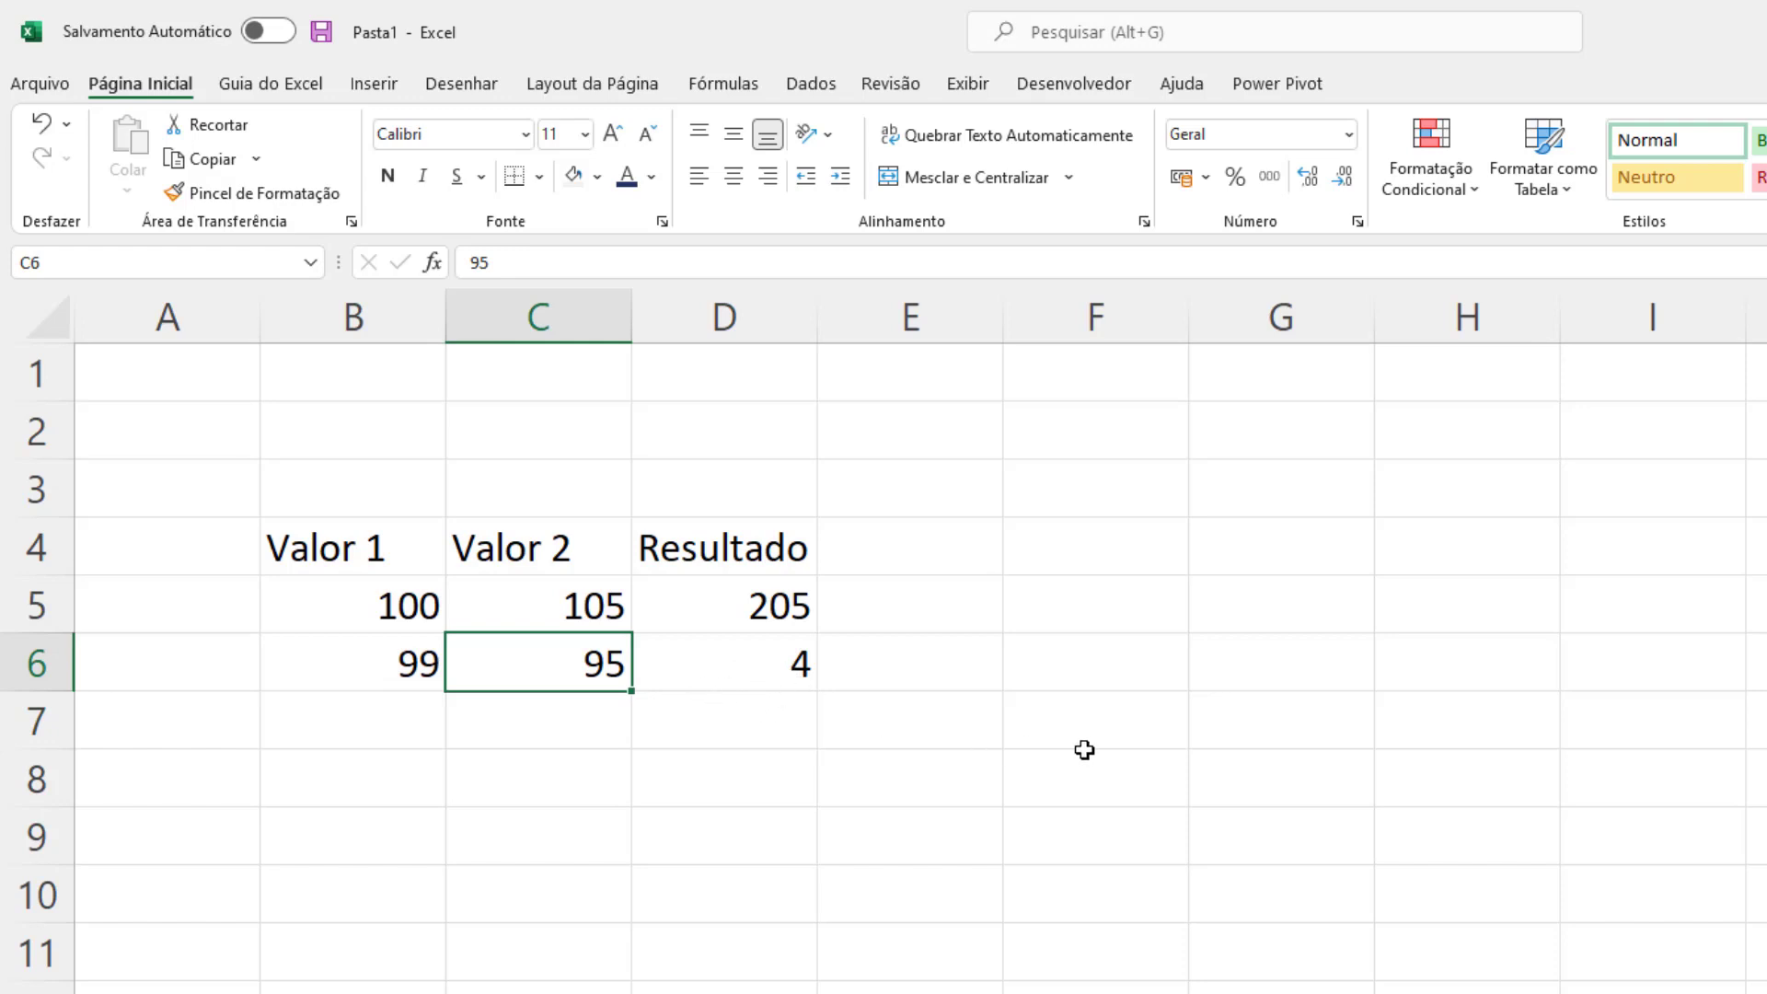
Change C6 to 50 so D6 recalculates to 49, then check D5's formula.
{"action": "type", "text": "50"}
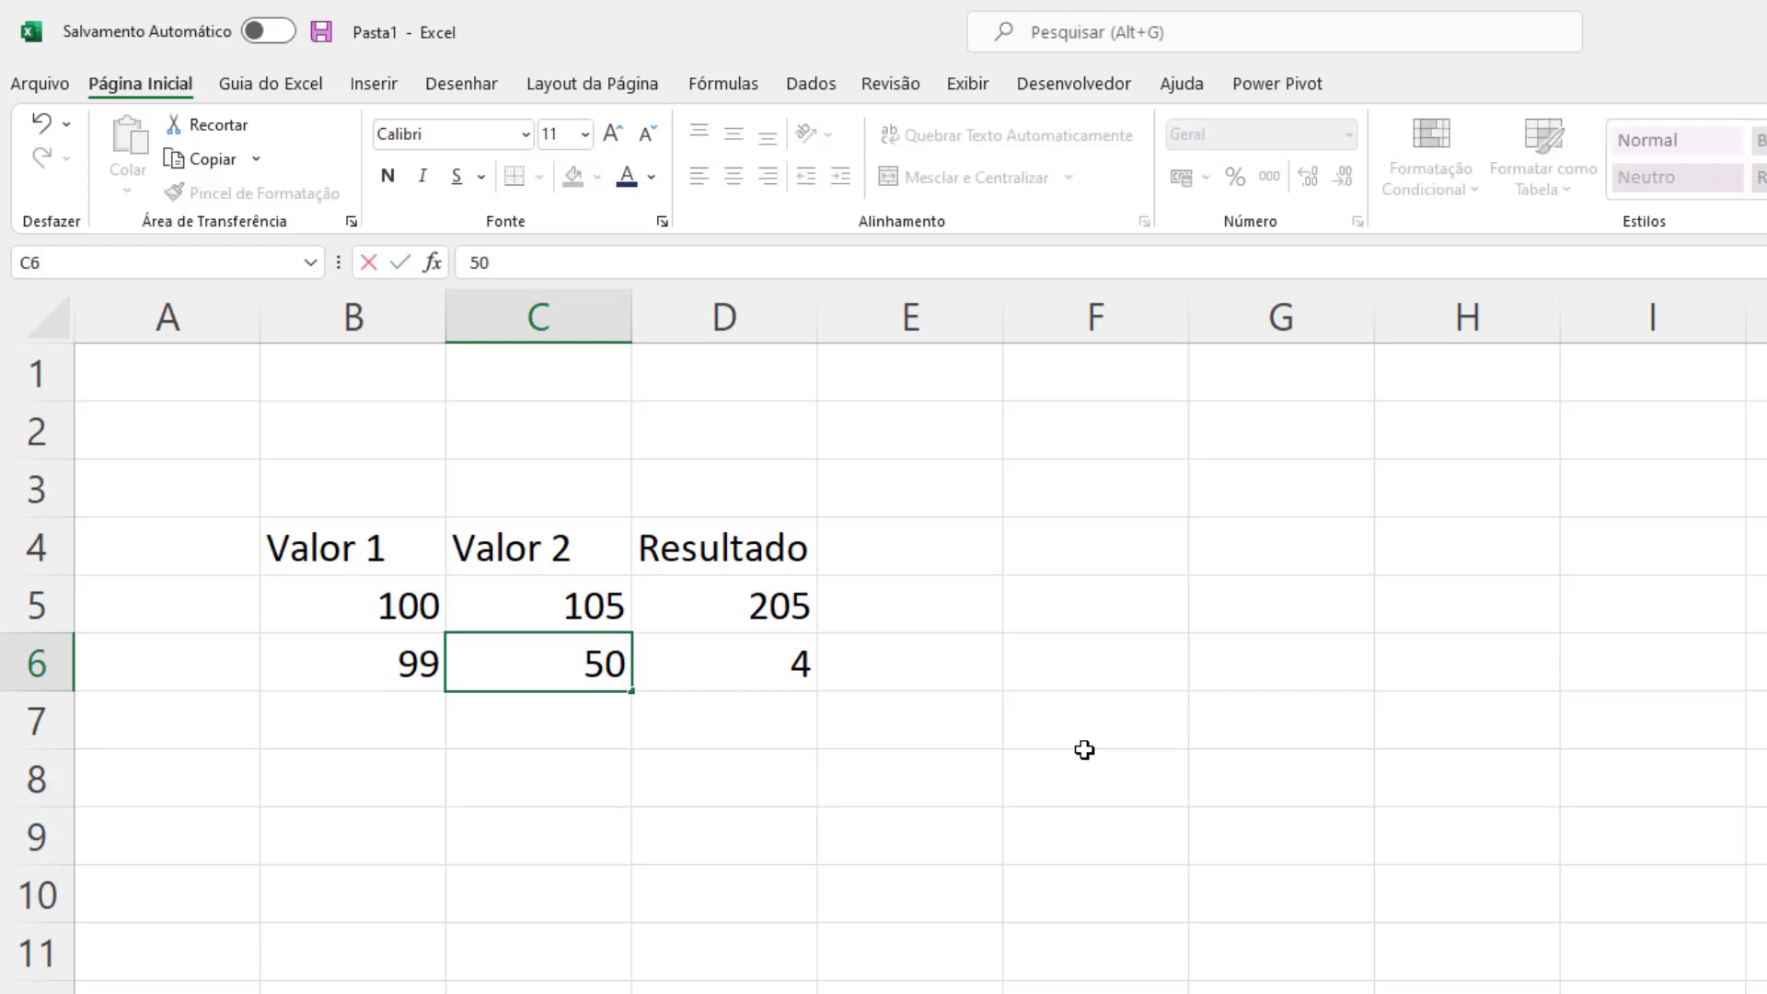
{"action": "key", "text": "Return"}
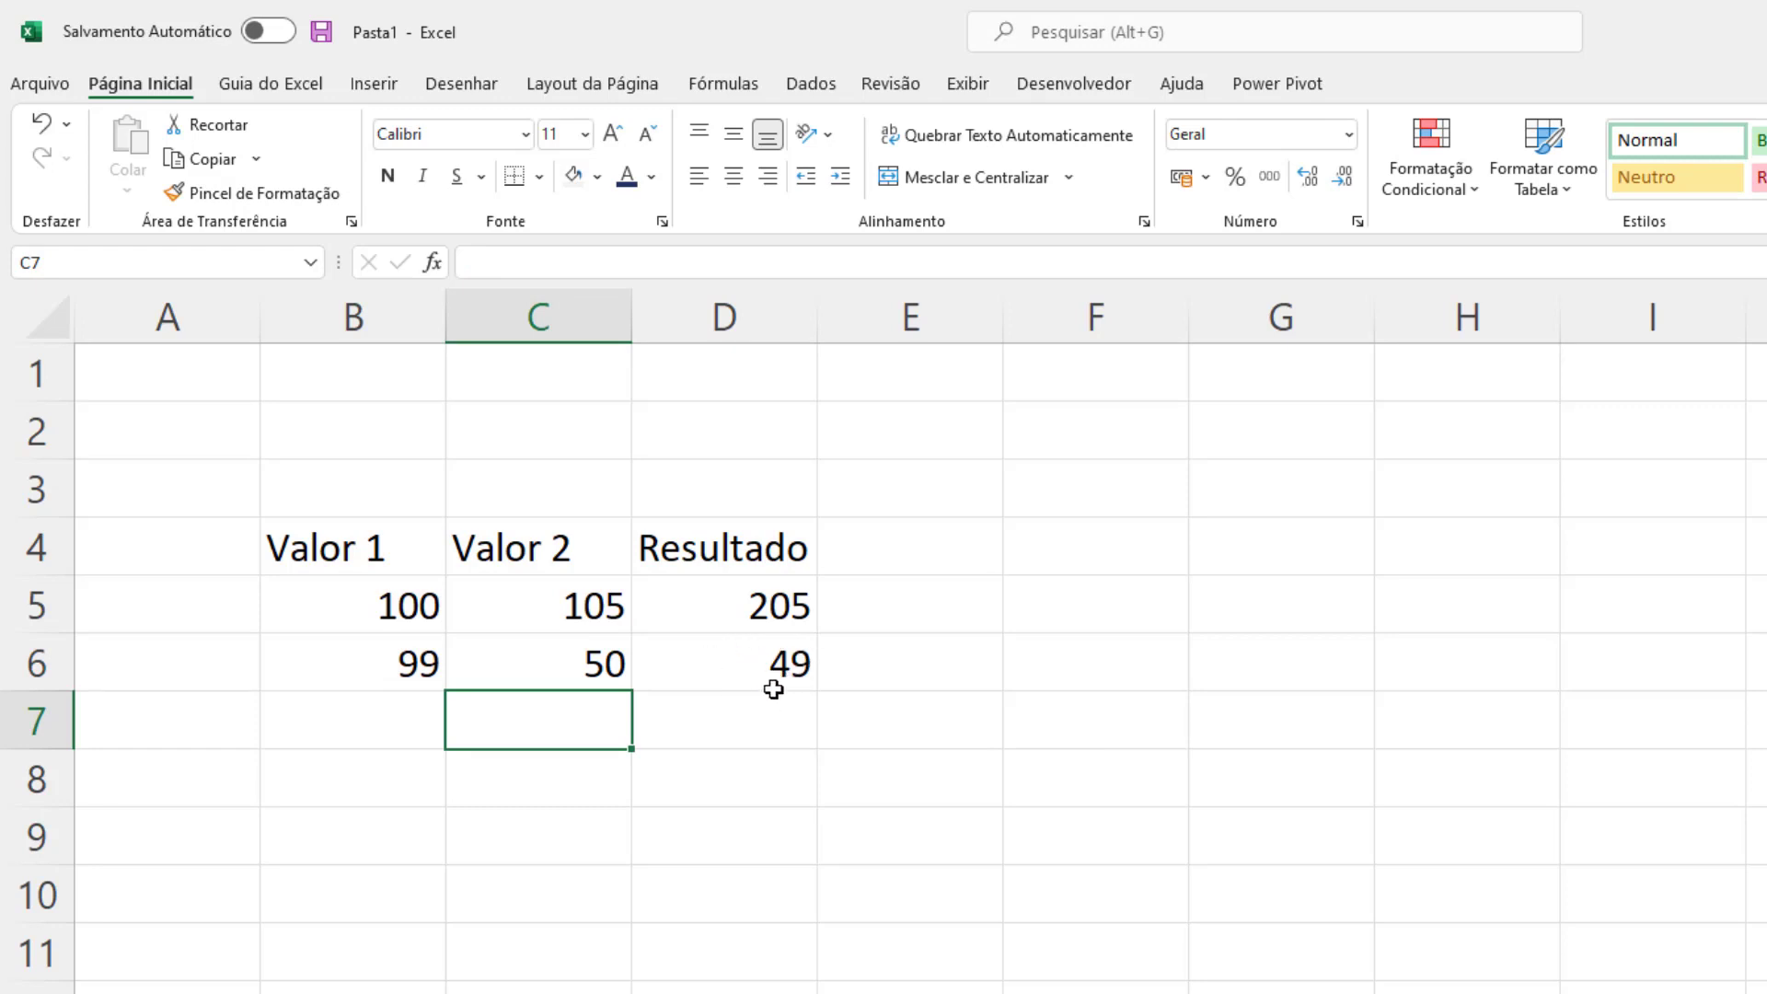
{"action": "left_click", "coordinate": [726, 612]}
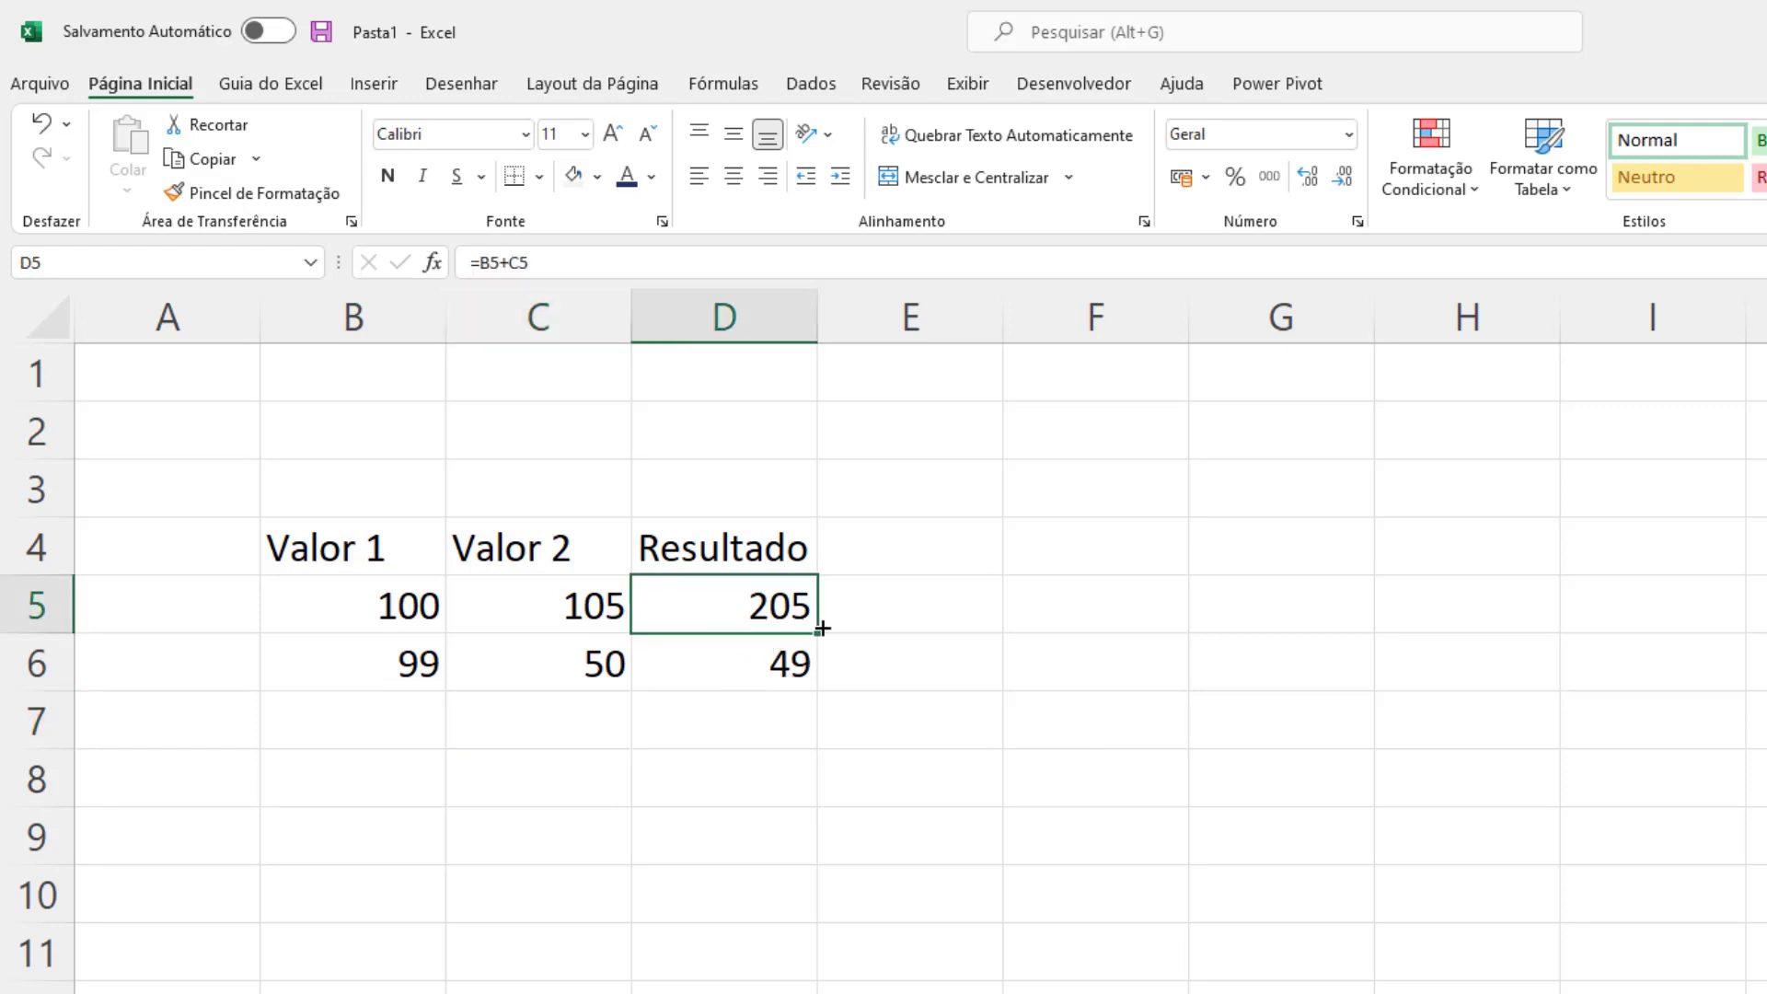
{"action": "key", "text": "F2"}
{"action": "key", "text": "Escape"}
{"action": "left_click", "coordinate": [765, 655]}
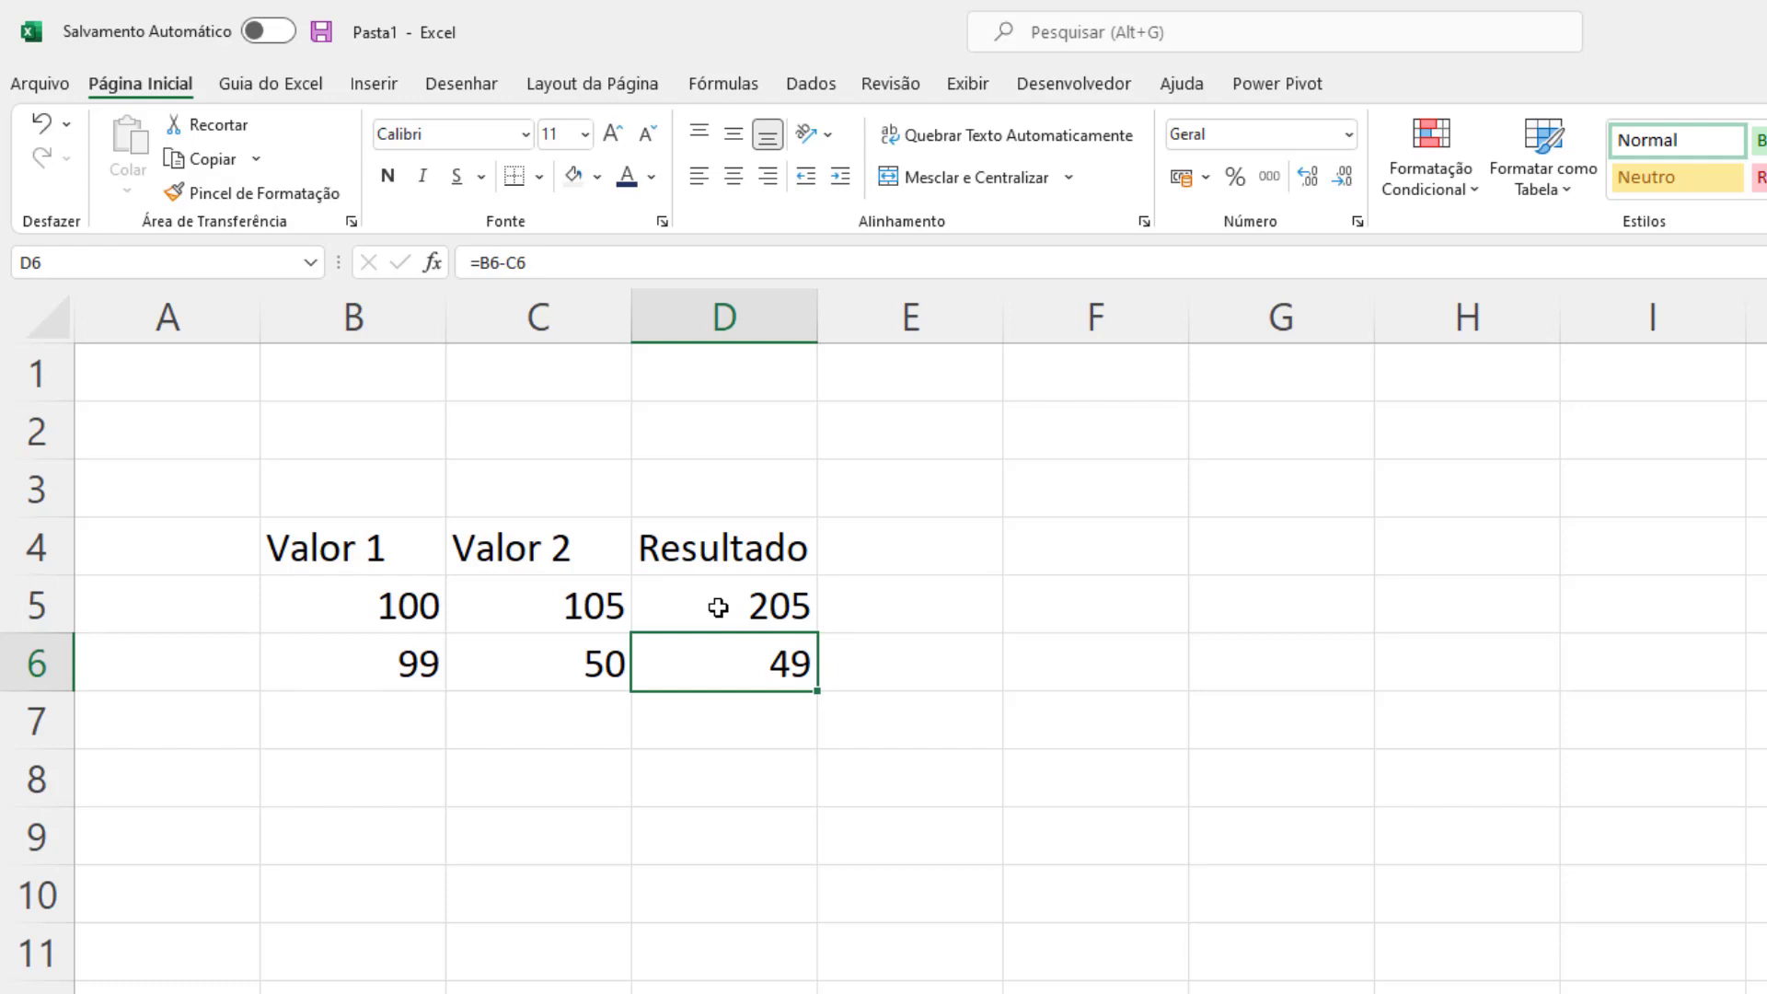
Review the D5 sum formula and the D6 subtraction formula in edit mode.
{"action": "double_click", "coordinate": [718, 607]}
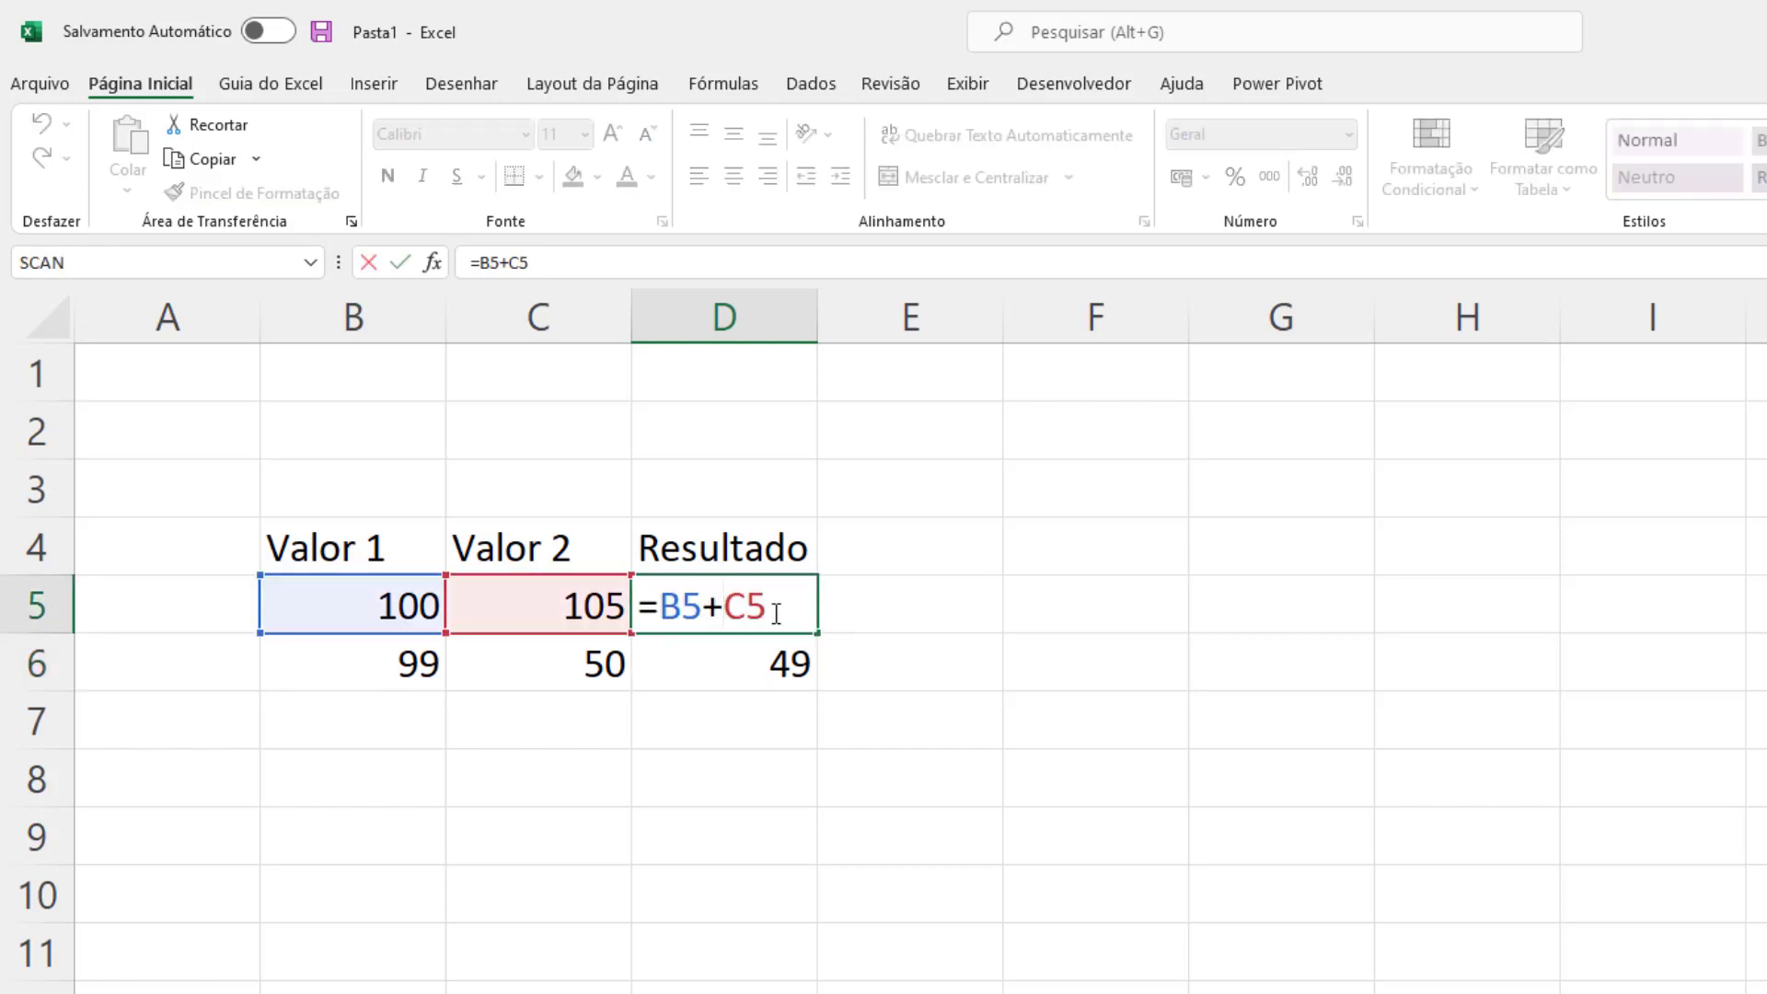
{"action": "mouse_move", "coordinate": [776, 615]}
{"action": "left_mouse_down"}
{"action": "mouse_move", "coordinate": [608, 599]}
{"action": "mouse_move", "coordinate": [808, 603]}
{"action": "left_mouse_up"}
{"action": "key", "text": "Return"}
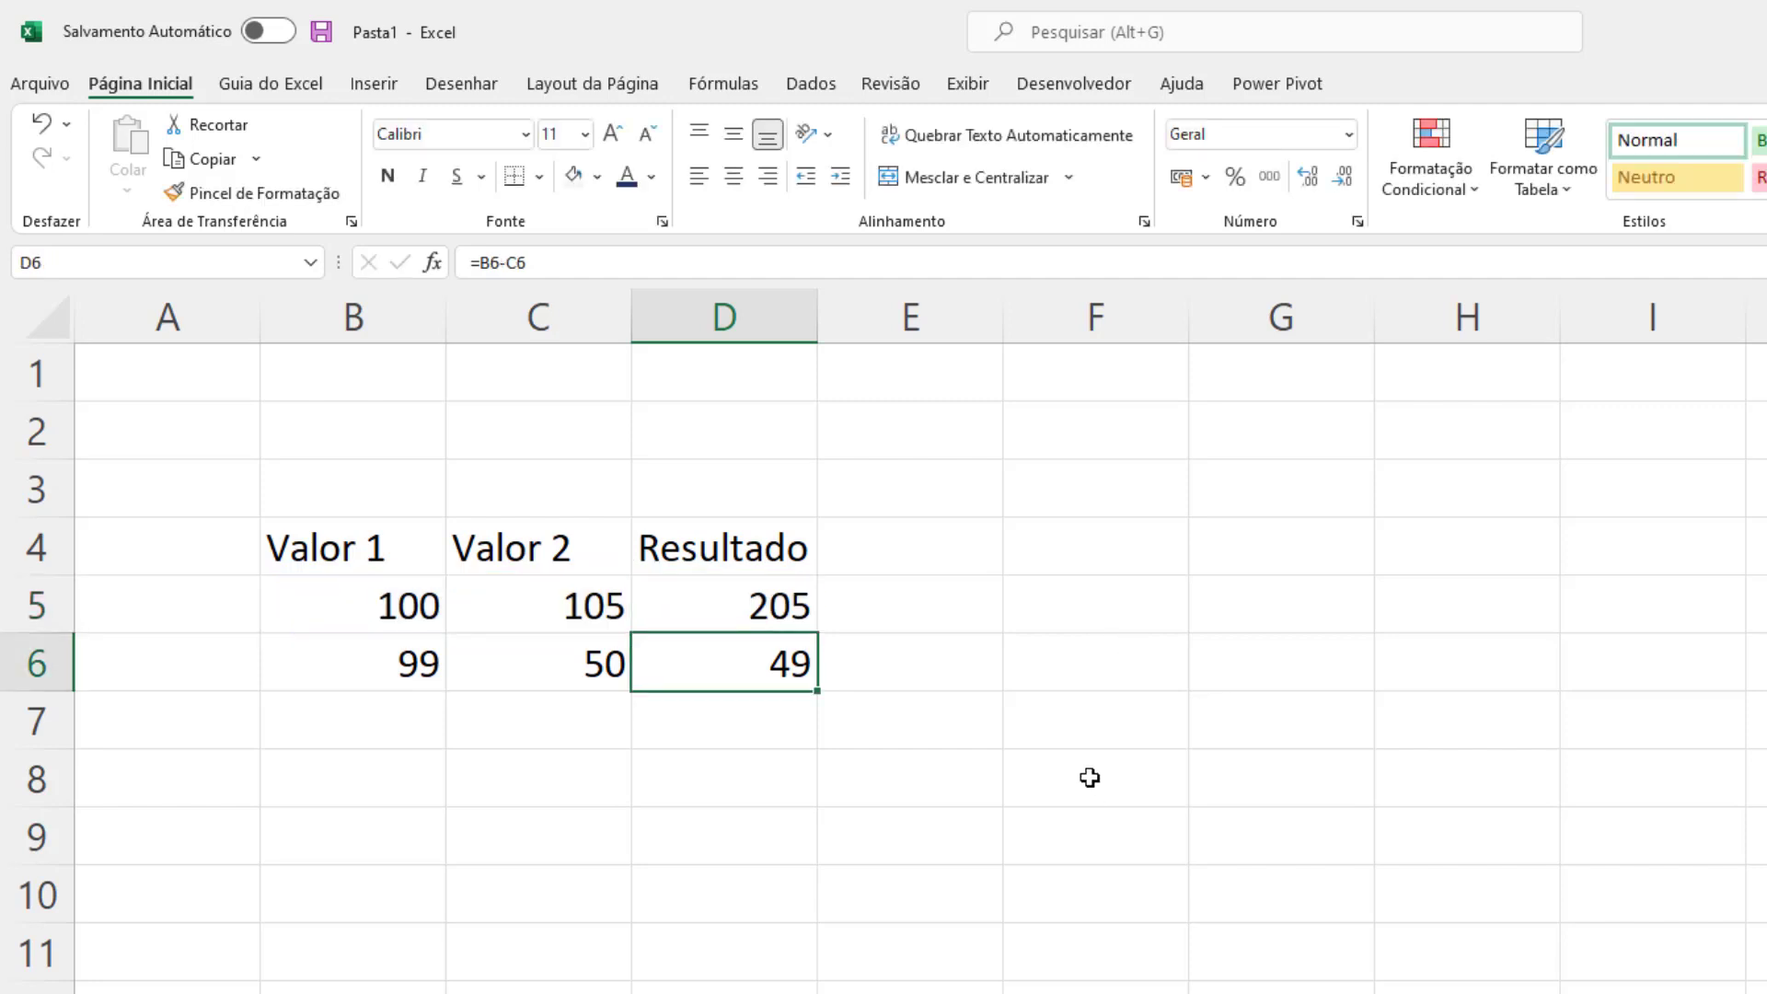
{"action": "key", "text": "F2"}
{"action": "key", "text": "Left"}
{"action": "key", "text": "Left"}
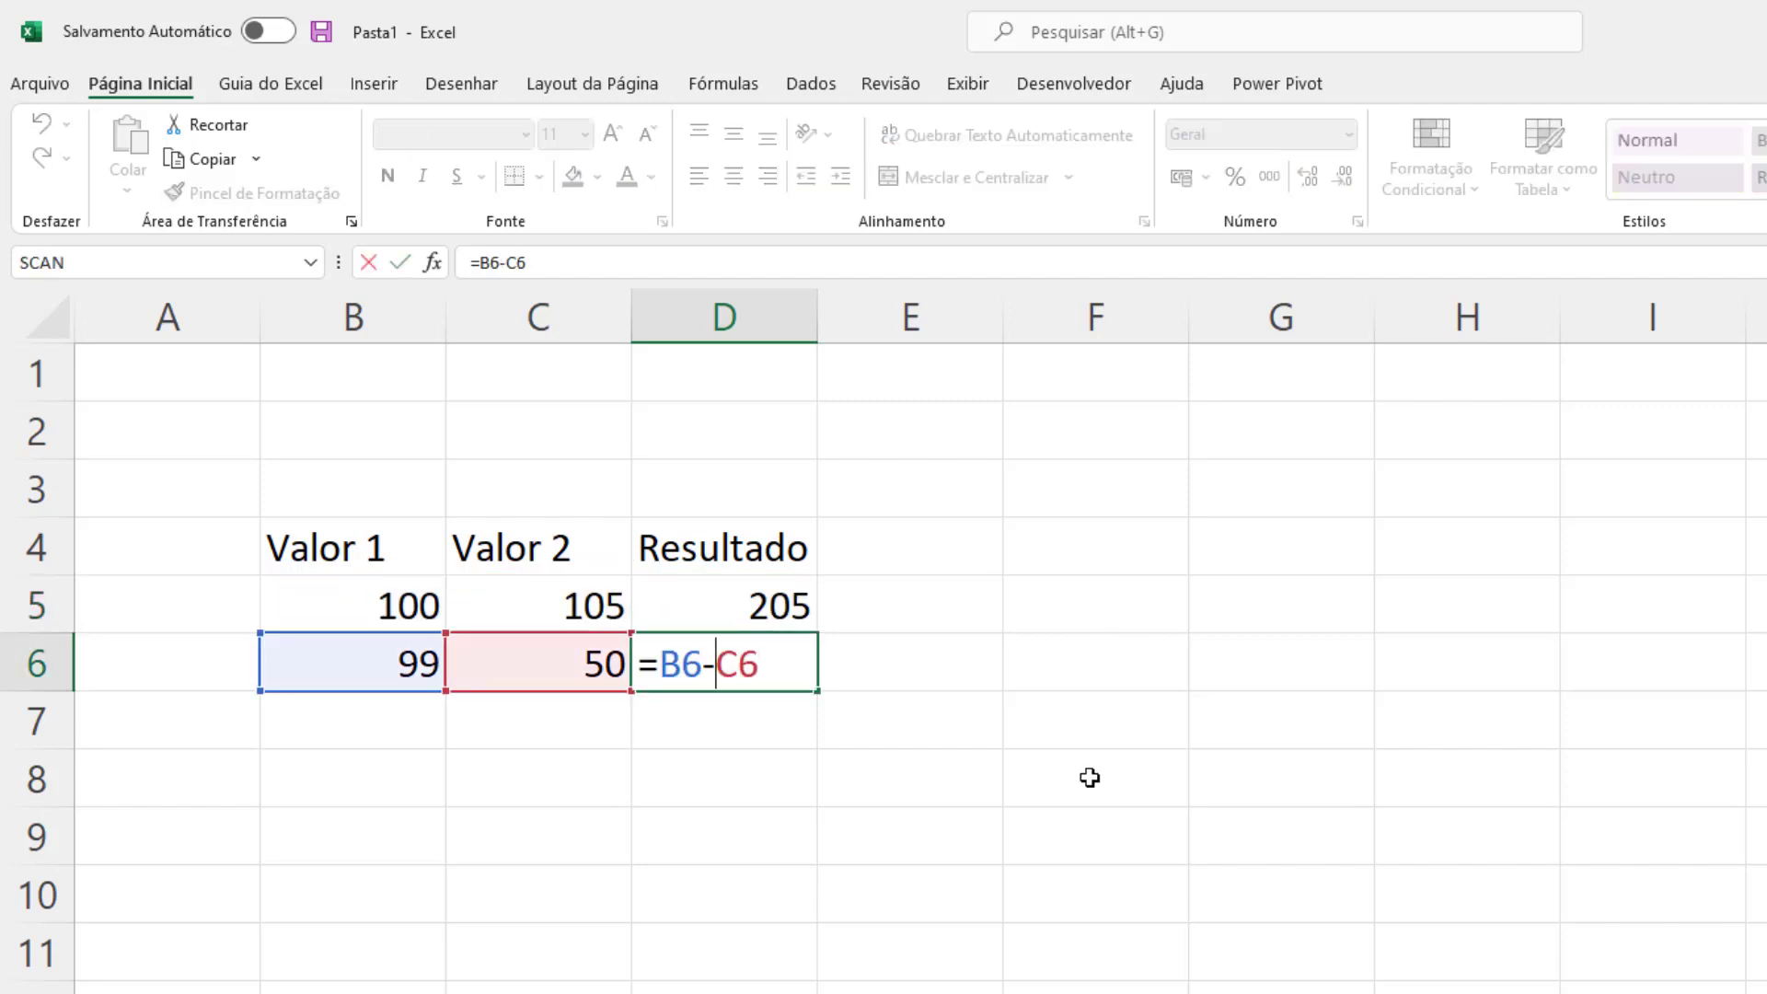
{"action": "key", "text": "Left"}
{"action": "key", "text": "Left"}
{"action": "key", "text": "Left"}
{"action": "key", "text": "Left"}
{"action": "key", "text": "Right"}
{"action": "key", "text": "Right"}
{"action": "key", "text": "Right"}
{"action": "key", "text": "Right"}
{"action": "key", "text": "Right"}
{"action": "key", "text": "Right"}
{"action": "key", "text": "Left"}
{"action": "key", "text": "Left"}
{"action": "key", "text": "Left"}
{"action": "key", "text": "Left"}
{"action": "key", "text": "Left"}
{"action": "key", "text": "Left"}
{"action": "key", "text": "Right"}
{"action": "key", "text": "Right"}
{"action": "key", "text": "Right"}
{"action": "key", "text": "Right"}
{"action": "key", "text": "Right"}
{"action": "key", "text": "Right"}
Label cells A5 to A8 as soma, menos, mult and div.
{"action": "key", "text": "Return"}
{"action": "key", "text": "Left"}
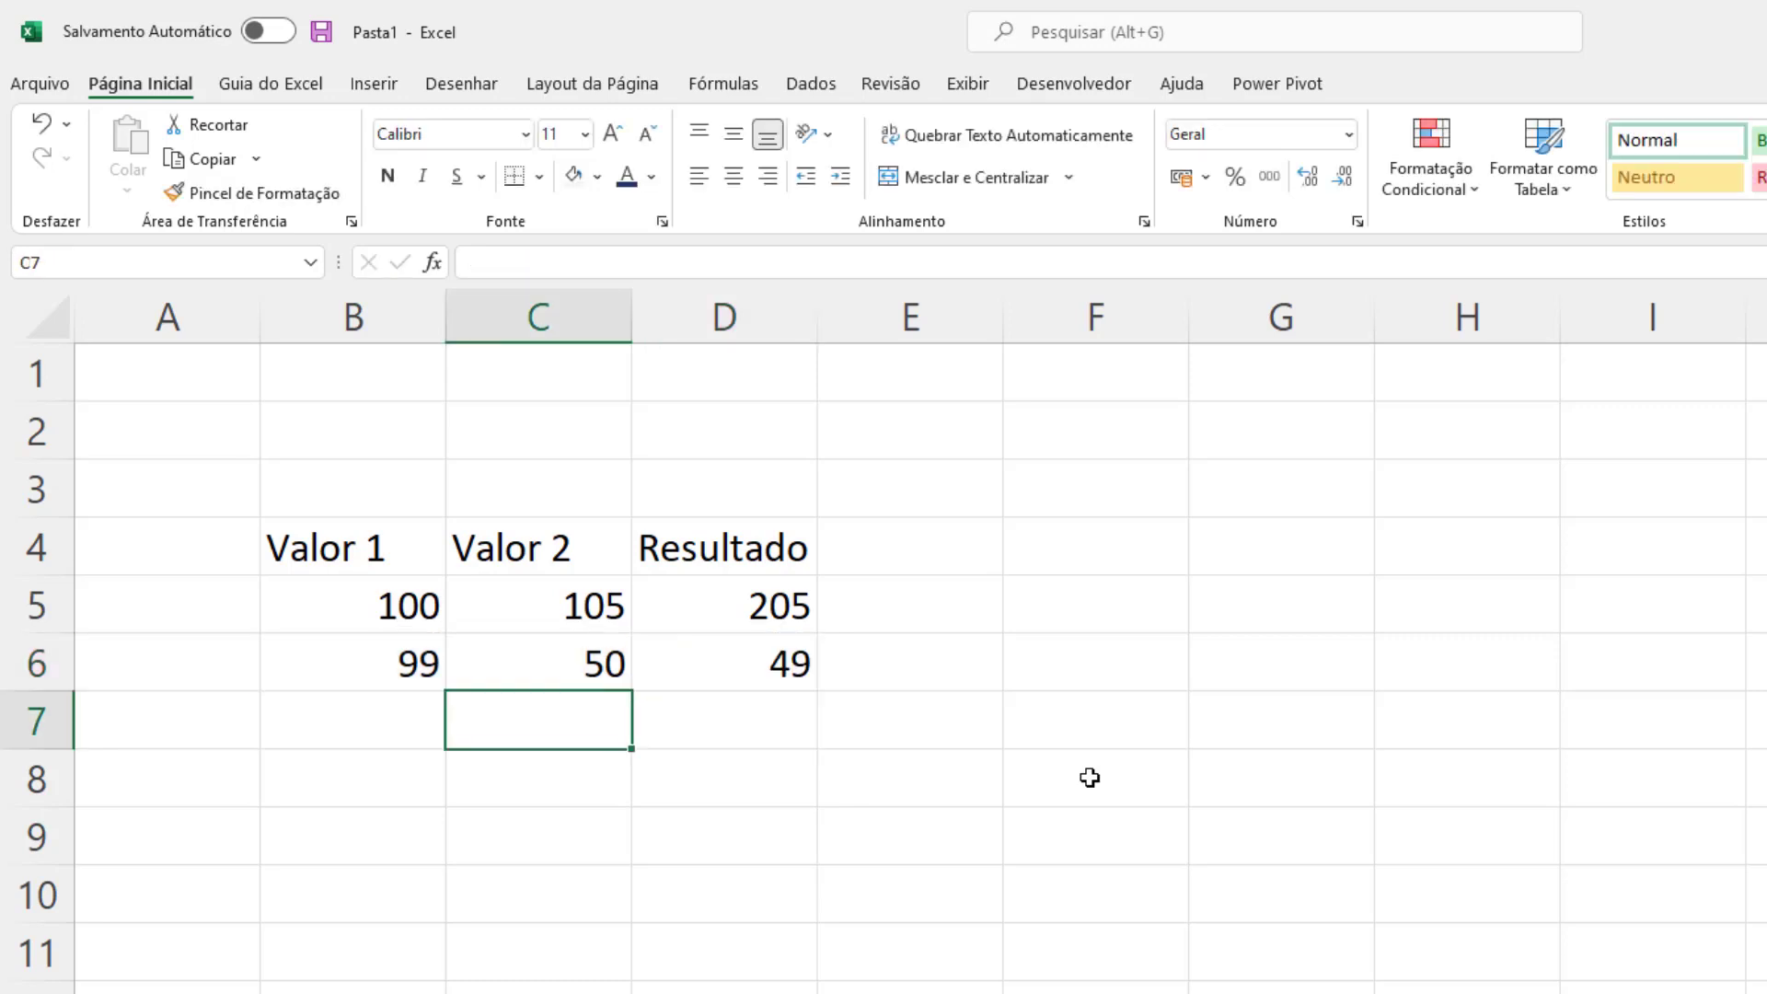
{"action": "key", "text": "Left"}
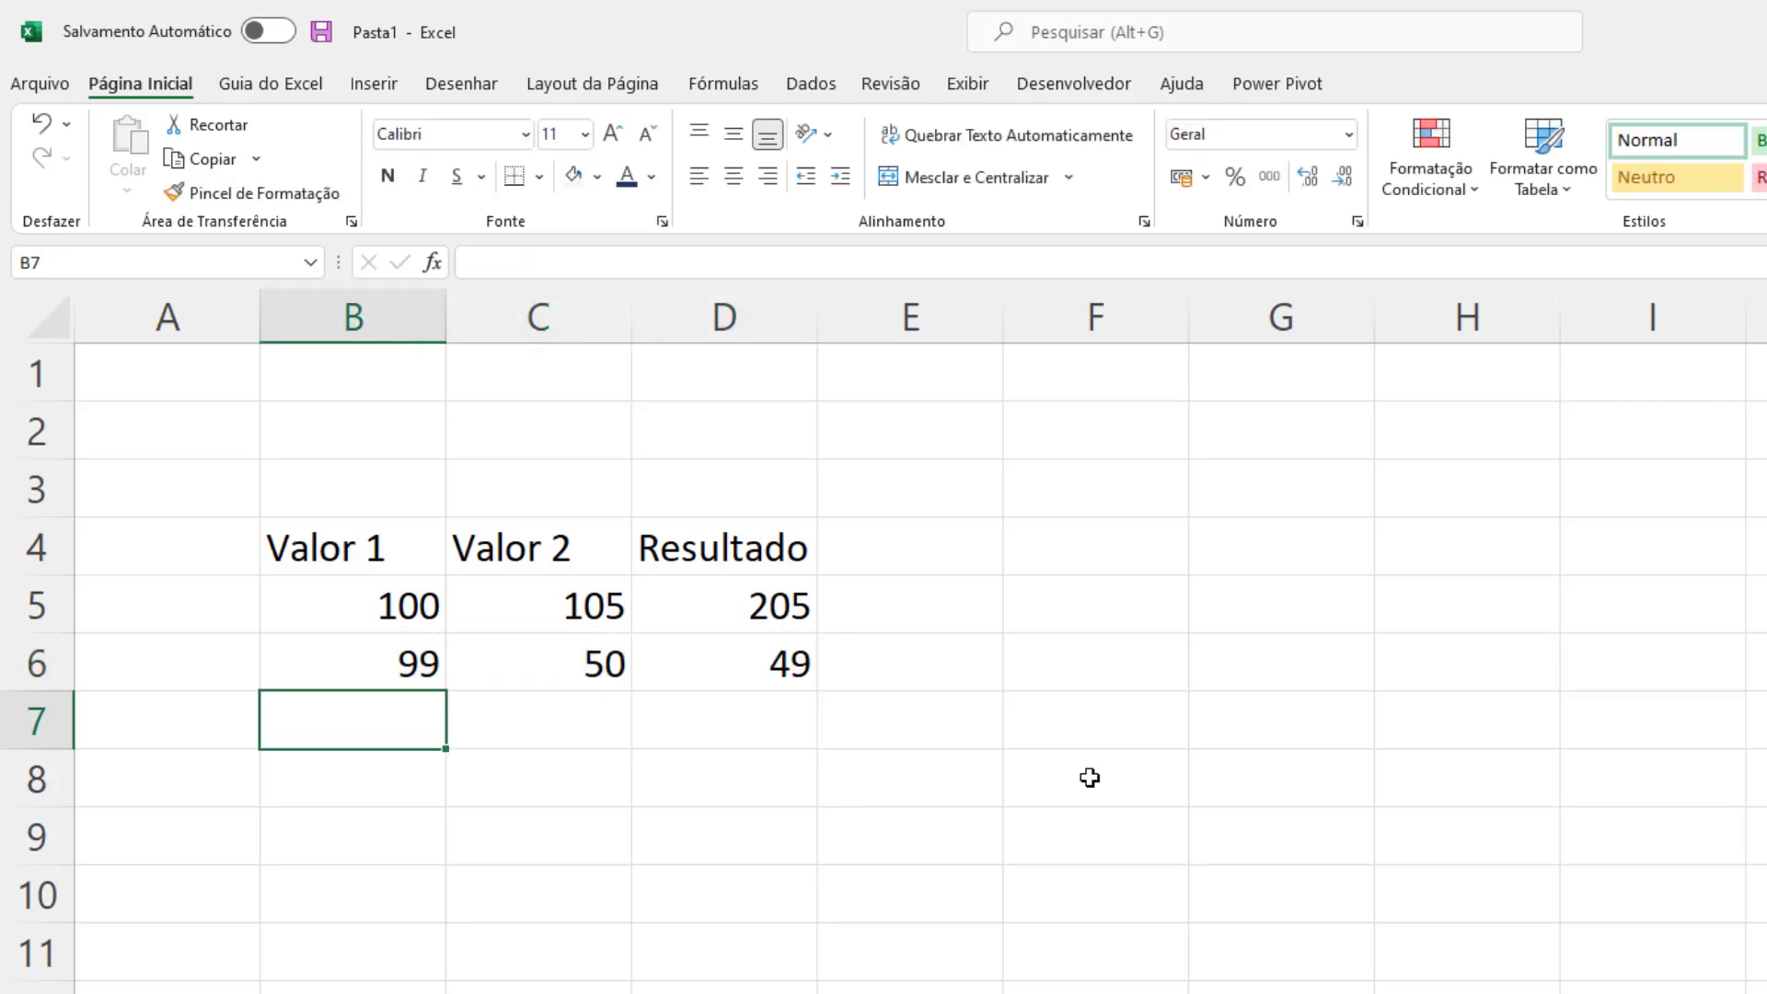
{"action": "key", "text": "Left"}
{"action": "key", "text": "Up"}
{"action": "key", "text": "Up"}
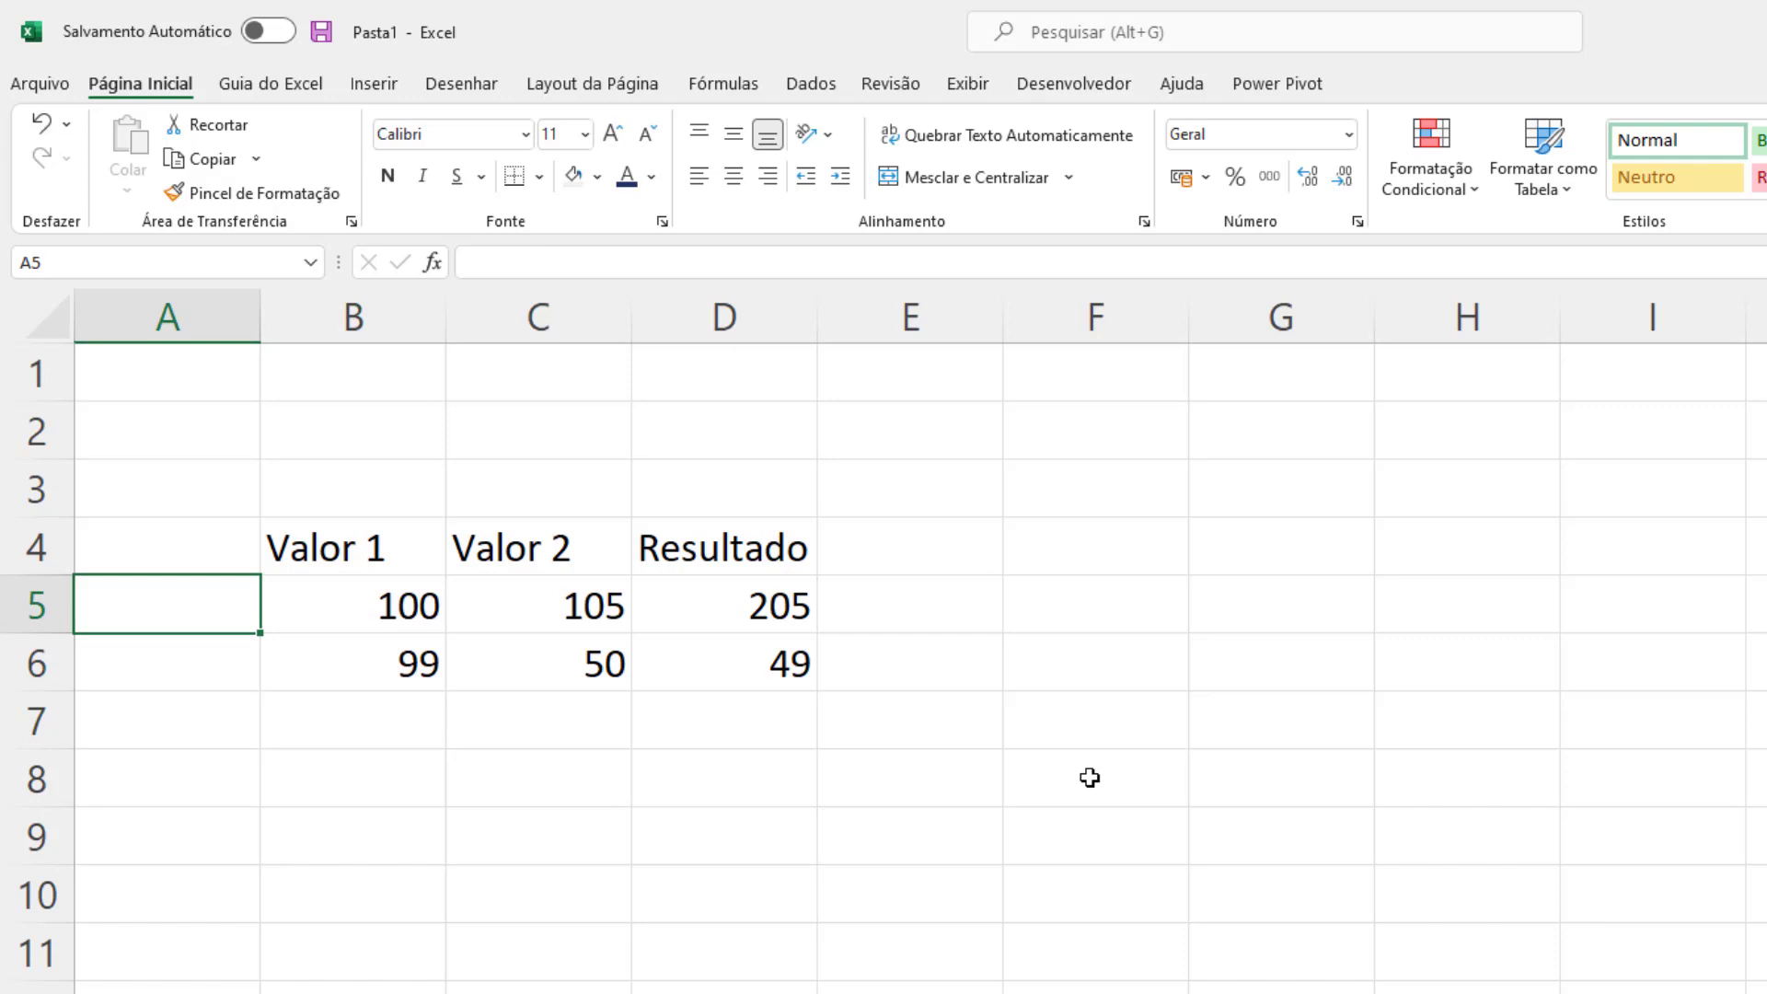
{"action": "type", "text": "soma"}
{"action": "key", "text": "Return"}
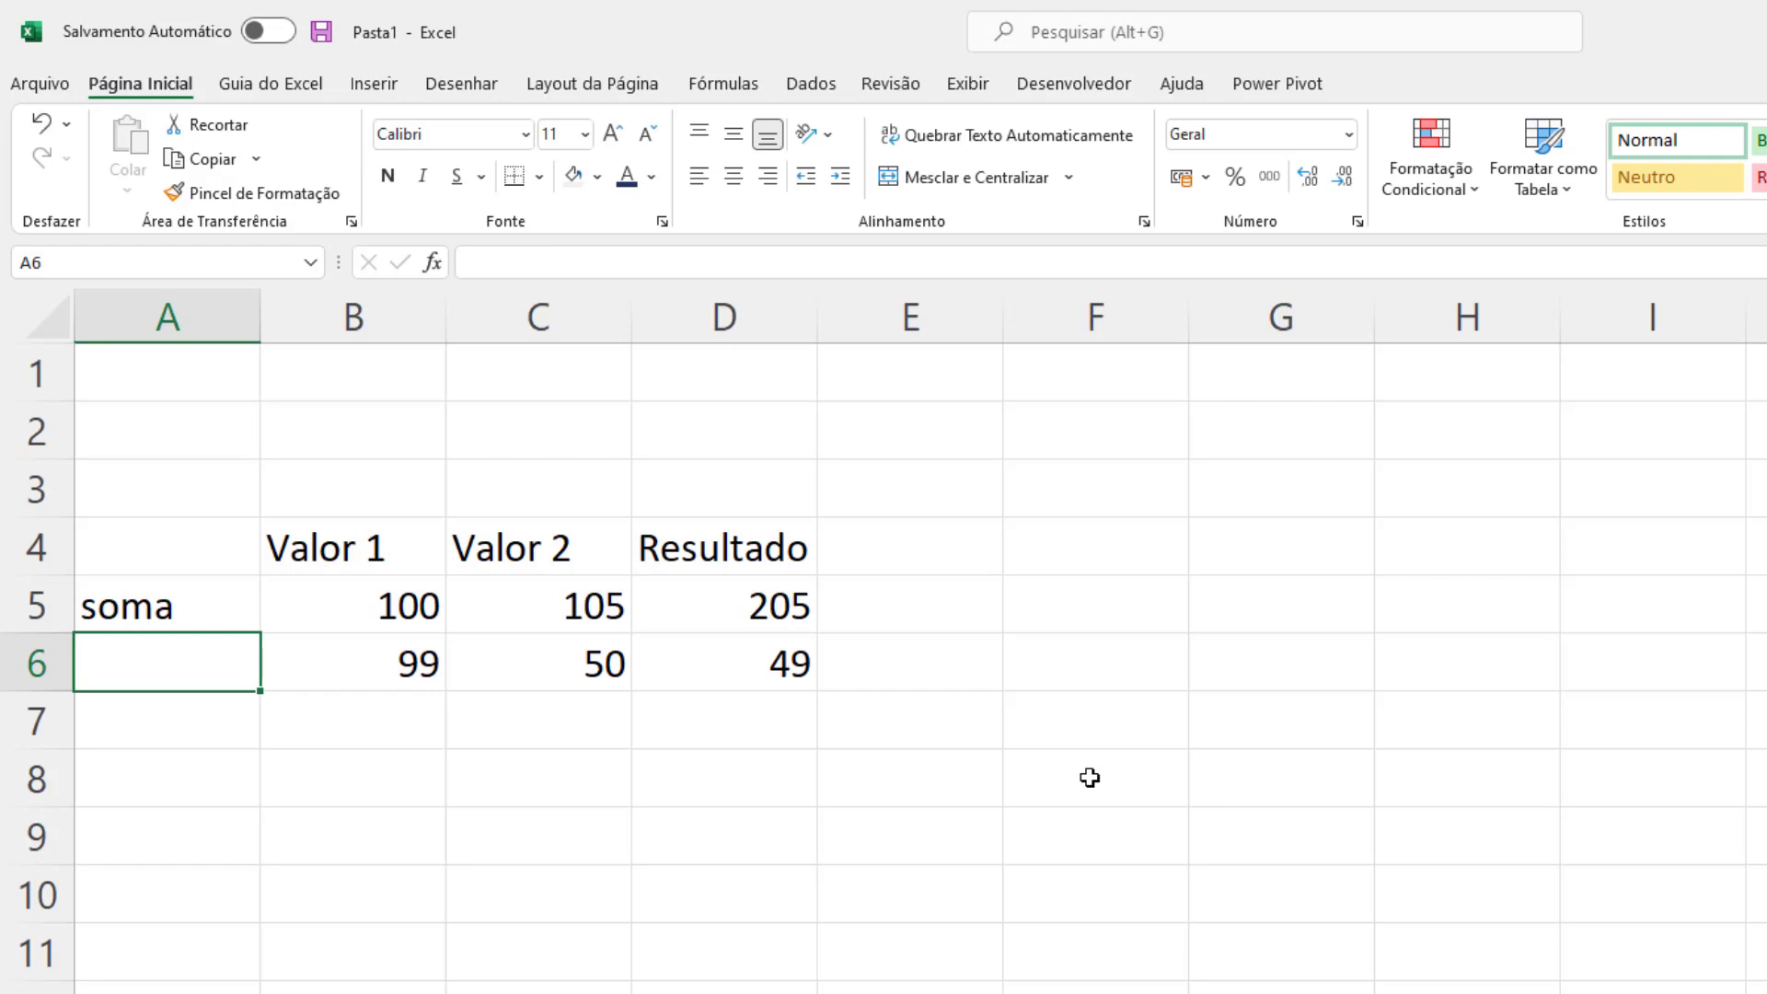
{"action": "type", "text": "menos"}
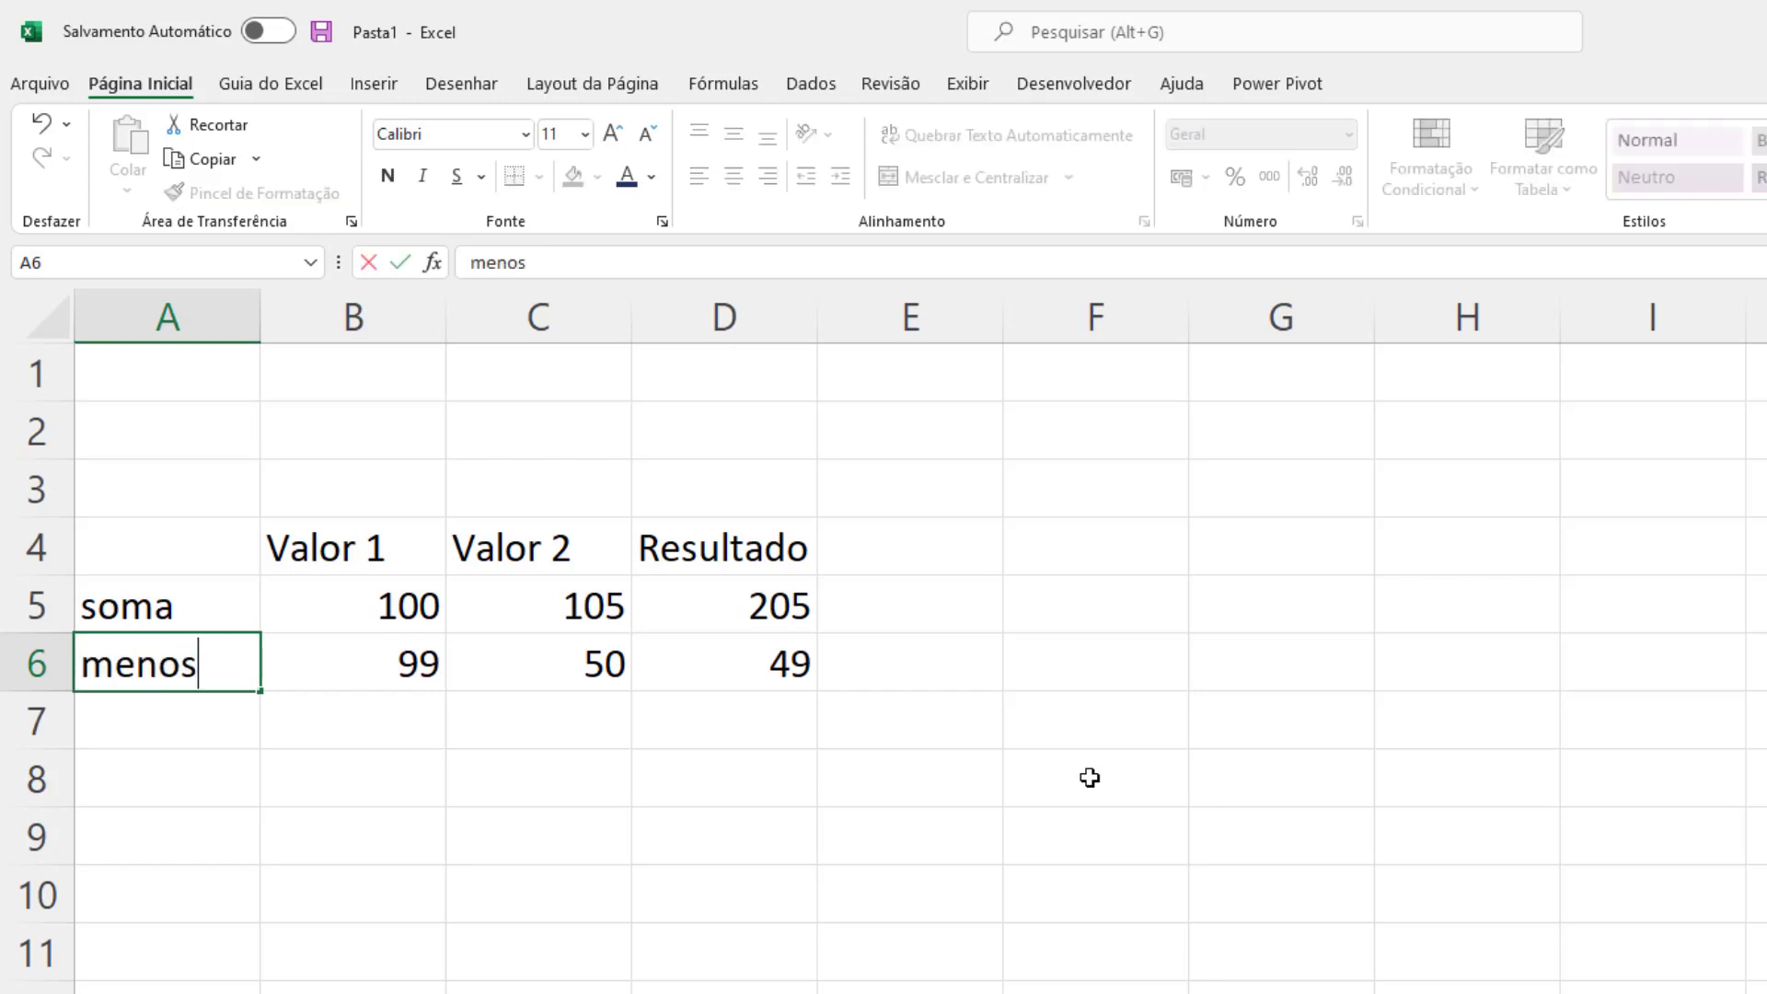
{"action": "key", "text": "Return"}
{"action": "type", "text": "mult"}
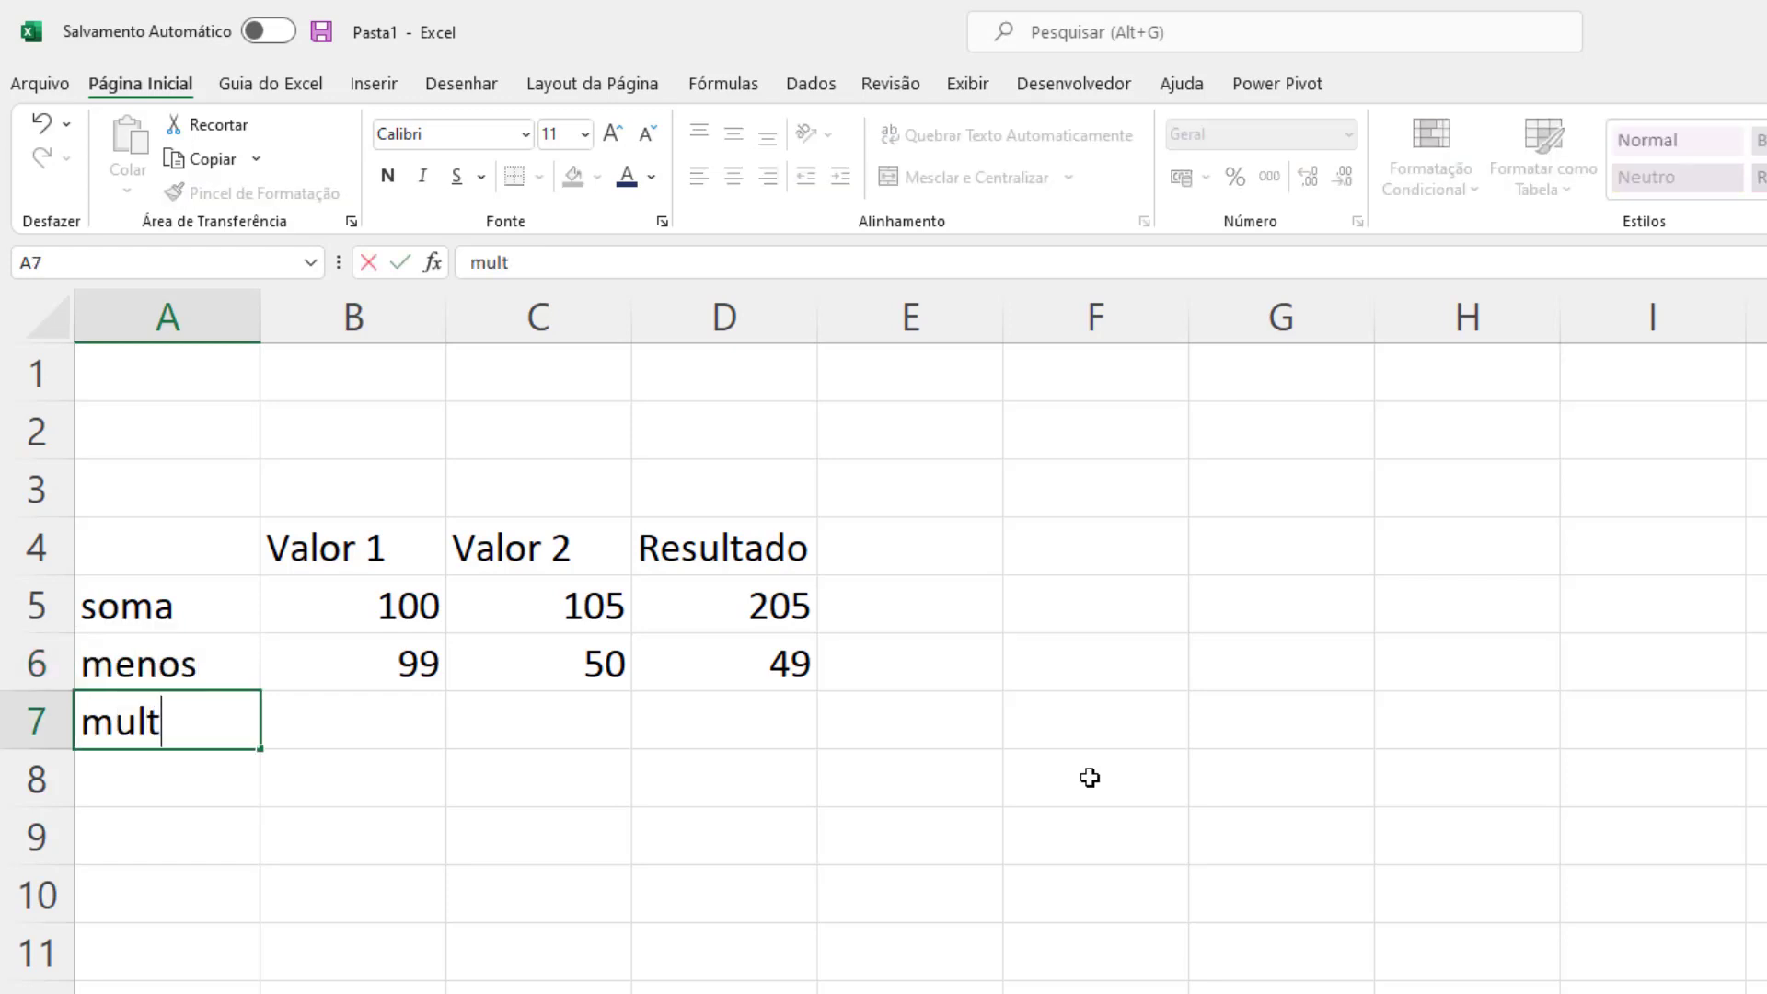
{"action": "key", "text": "Return"}
{"action": "type", "text": "di"}
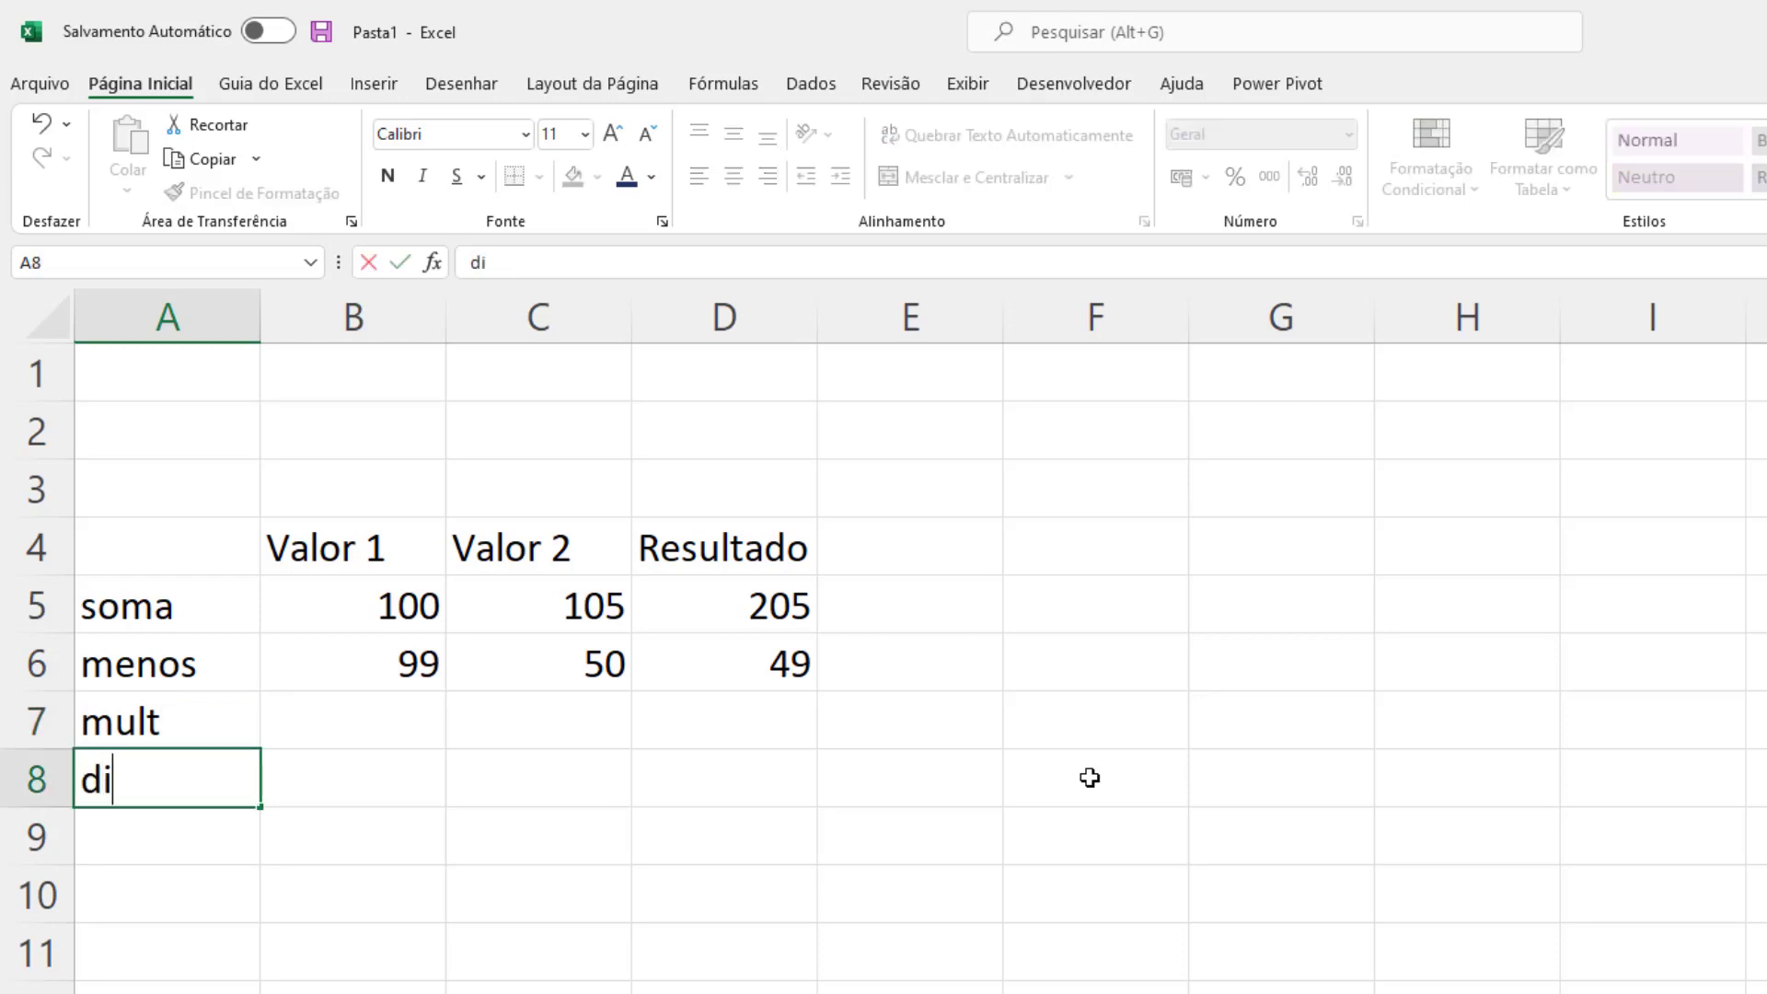
{"action": "type", "text": "v"}
{"action": "key", "text": "Tab"}
{"action": "key", "text": "Up"}
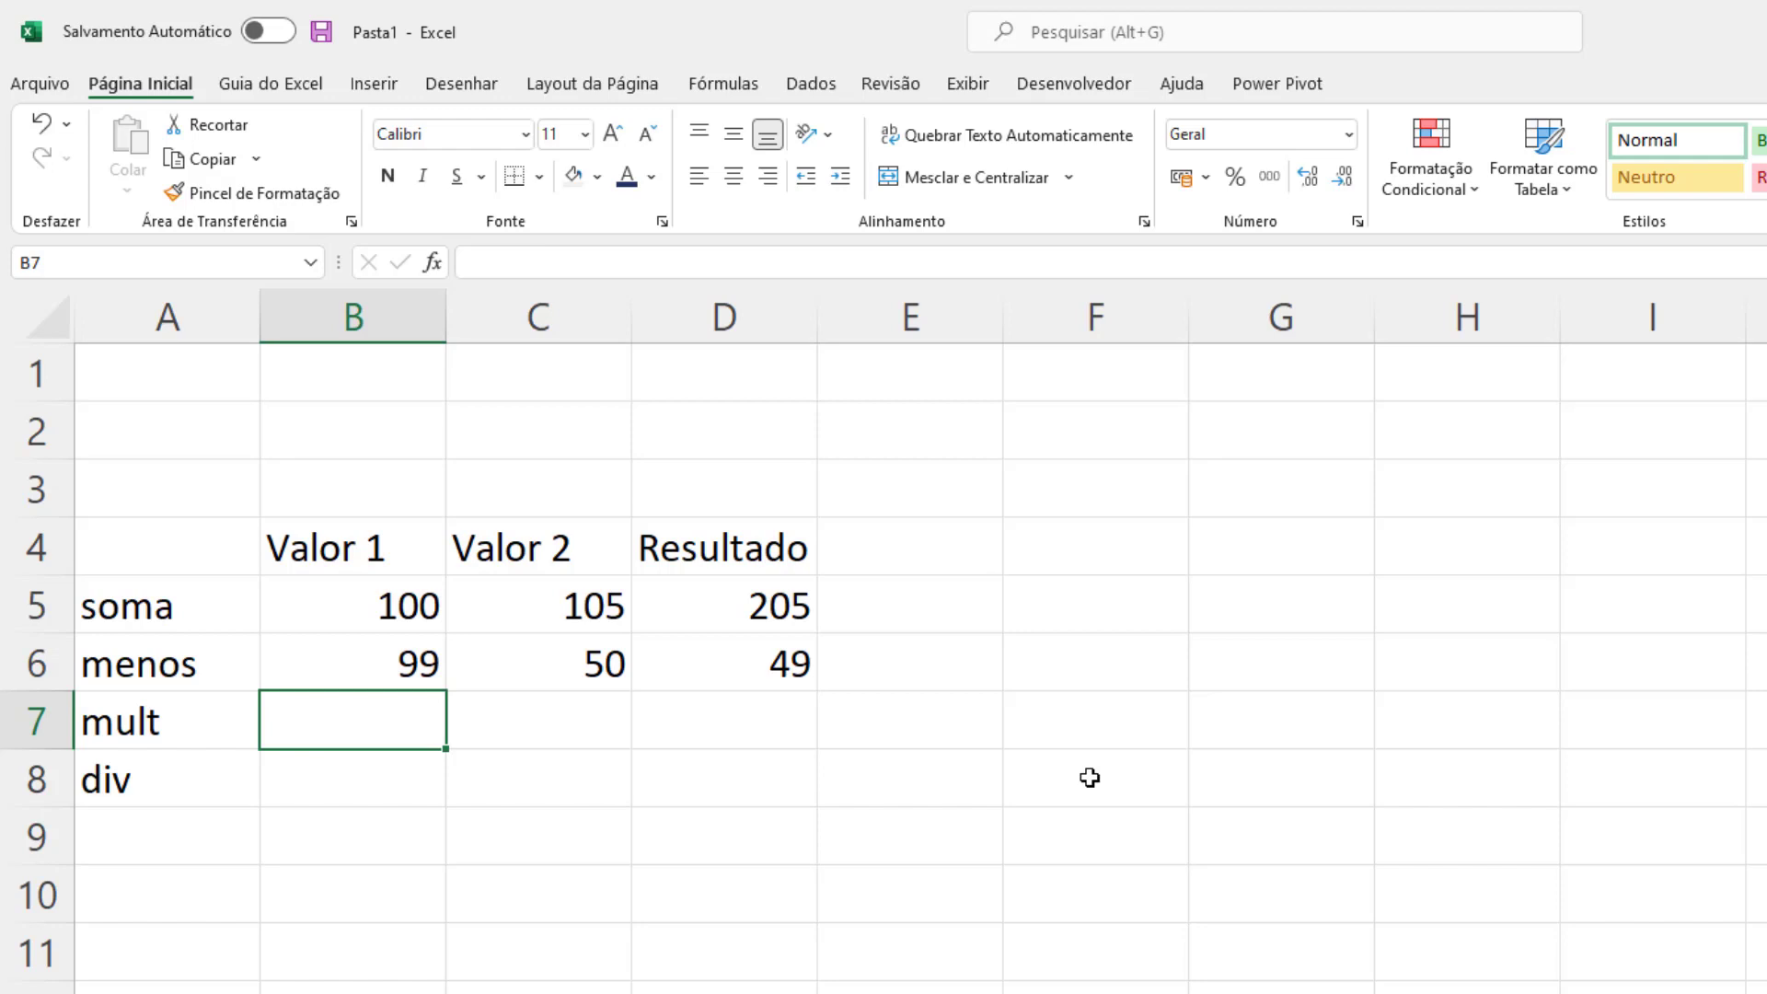
Enter 5 and 5 in the mult row and multiply them in D7 with =B7*C7.
{"action": "type", "text": "5"}
{"action": "key", "text": "Tab"}
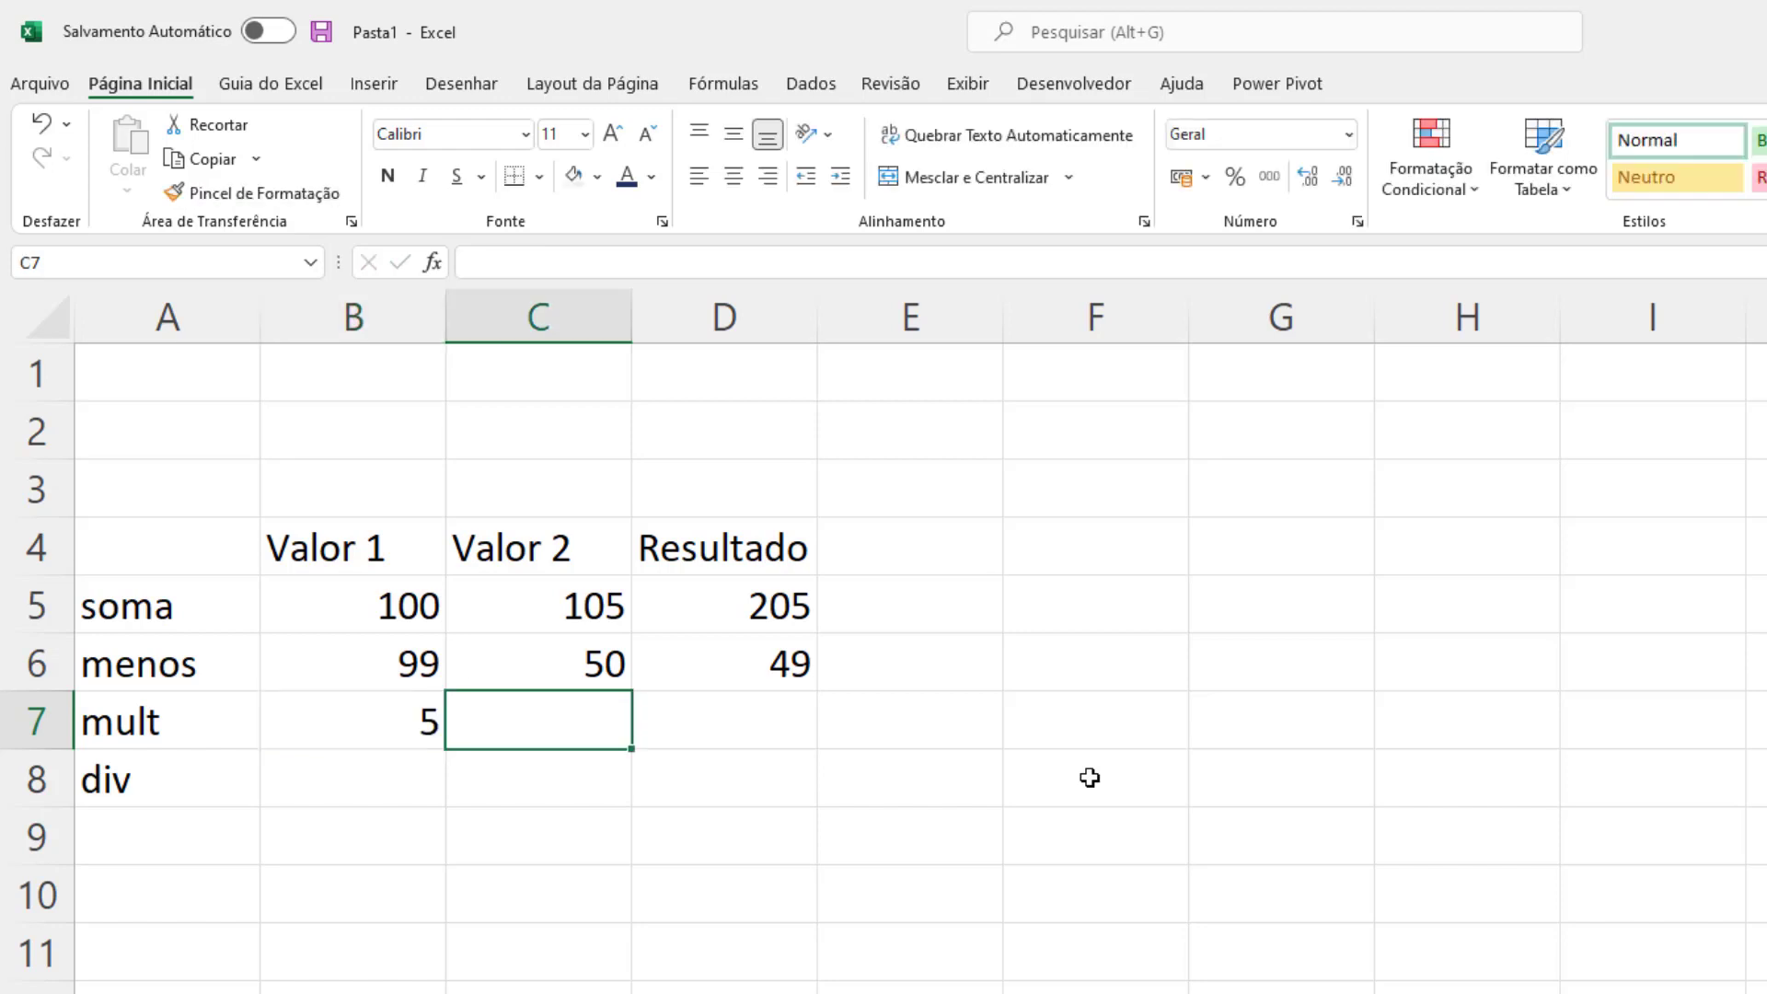
{"action": "type", "text": "5"}
{"action": "key", "text": "Tab"}
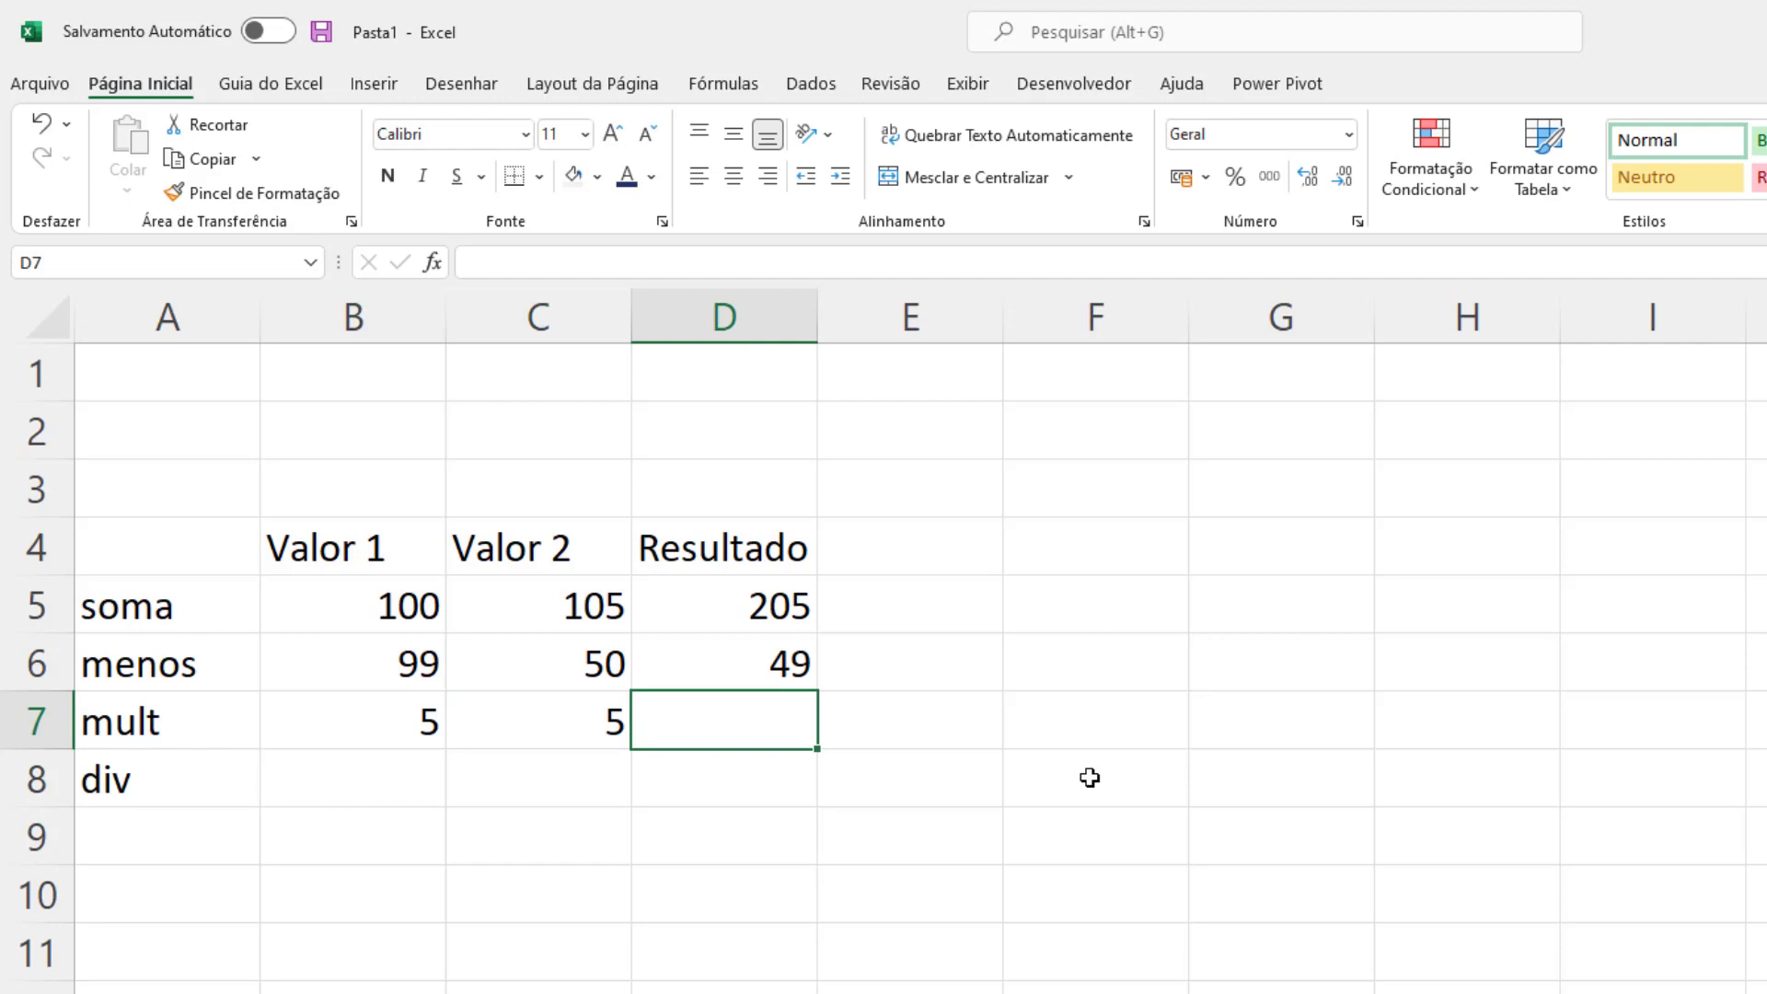
{"action": "type", "text": "="}
{"action": "key", "text": "Left"}
{"action": "key", "text": "Left"}
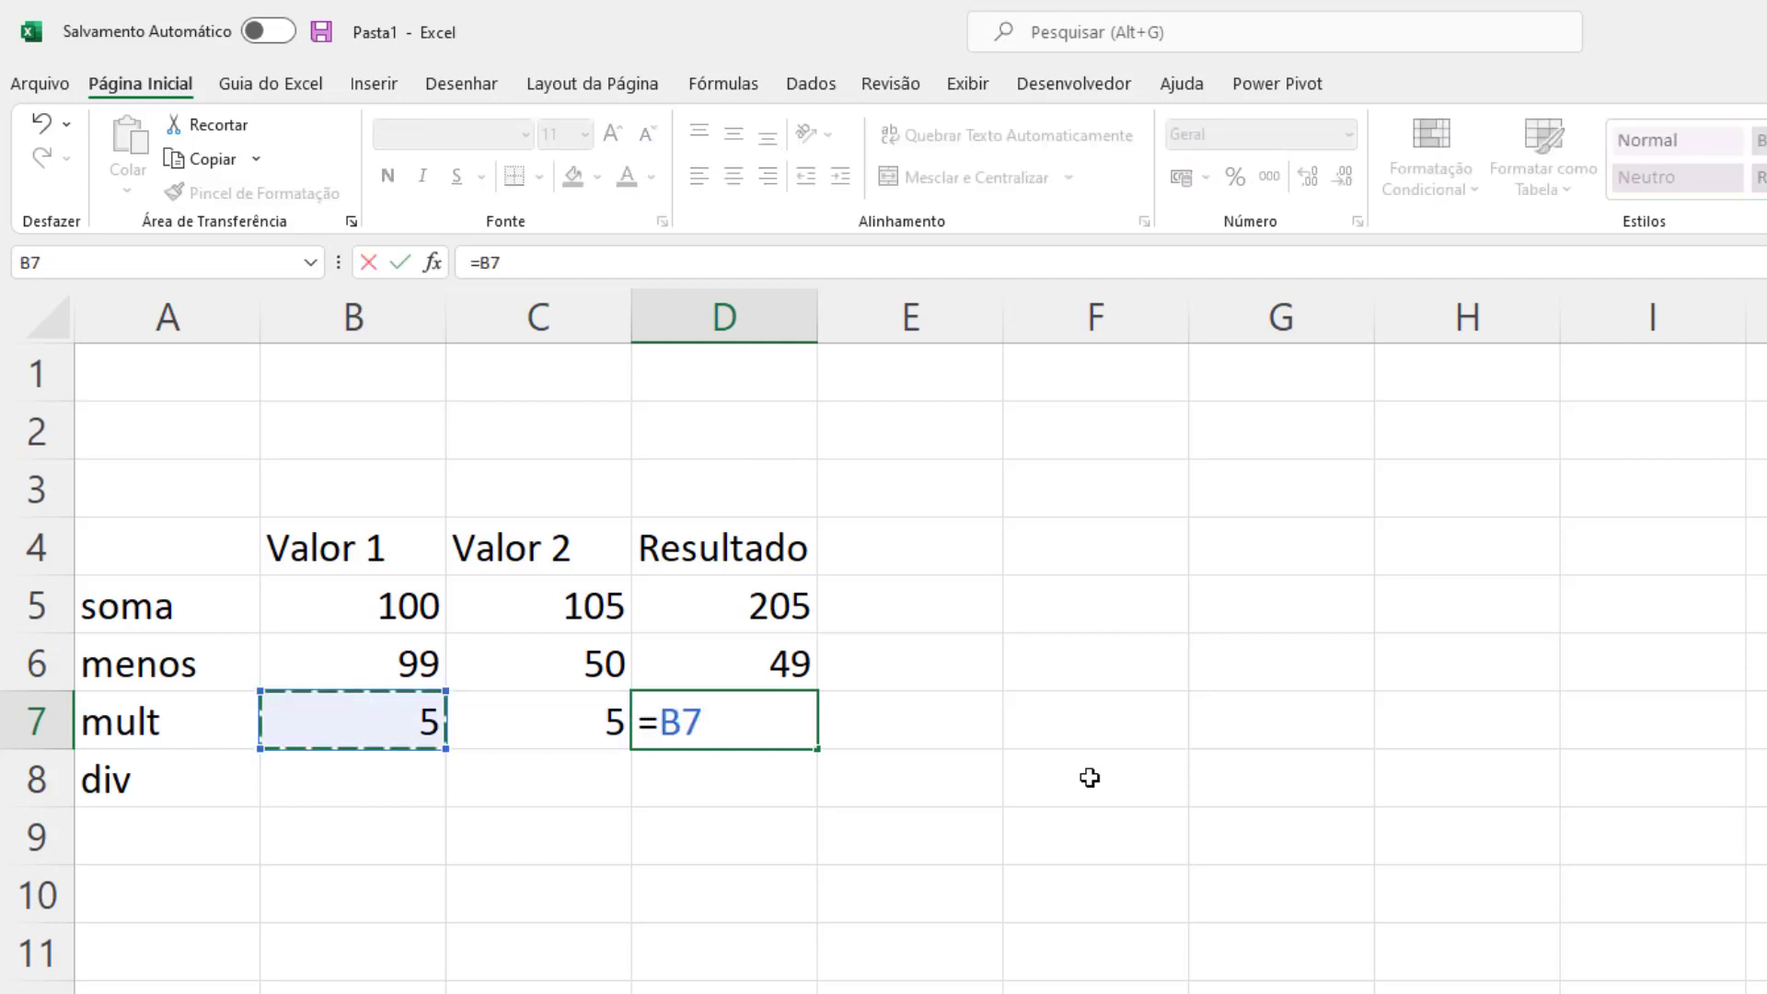
{"action": "type", "text": "*"}
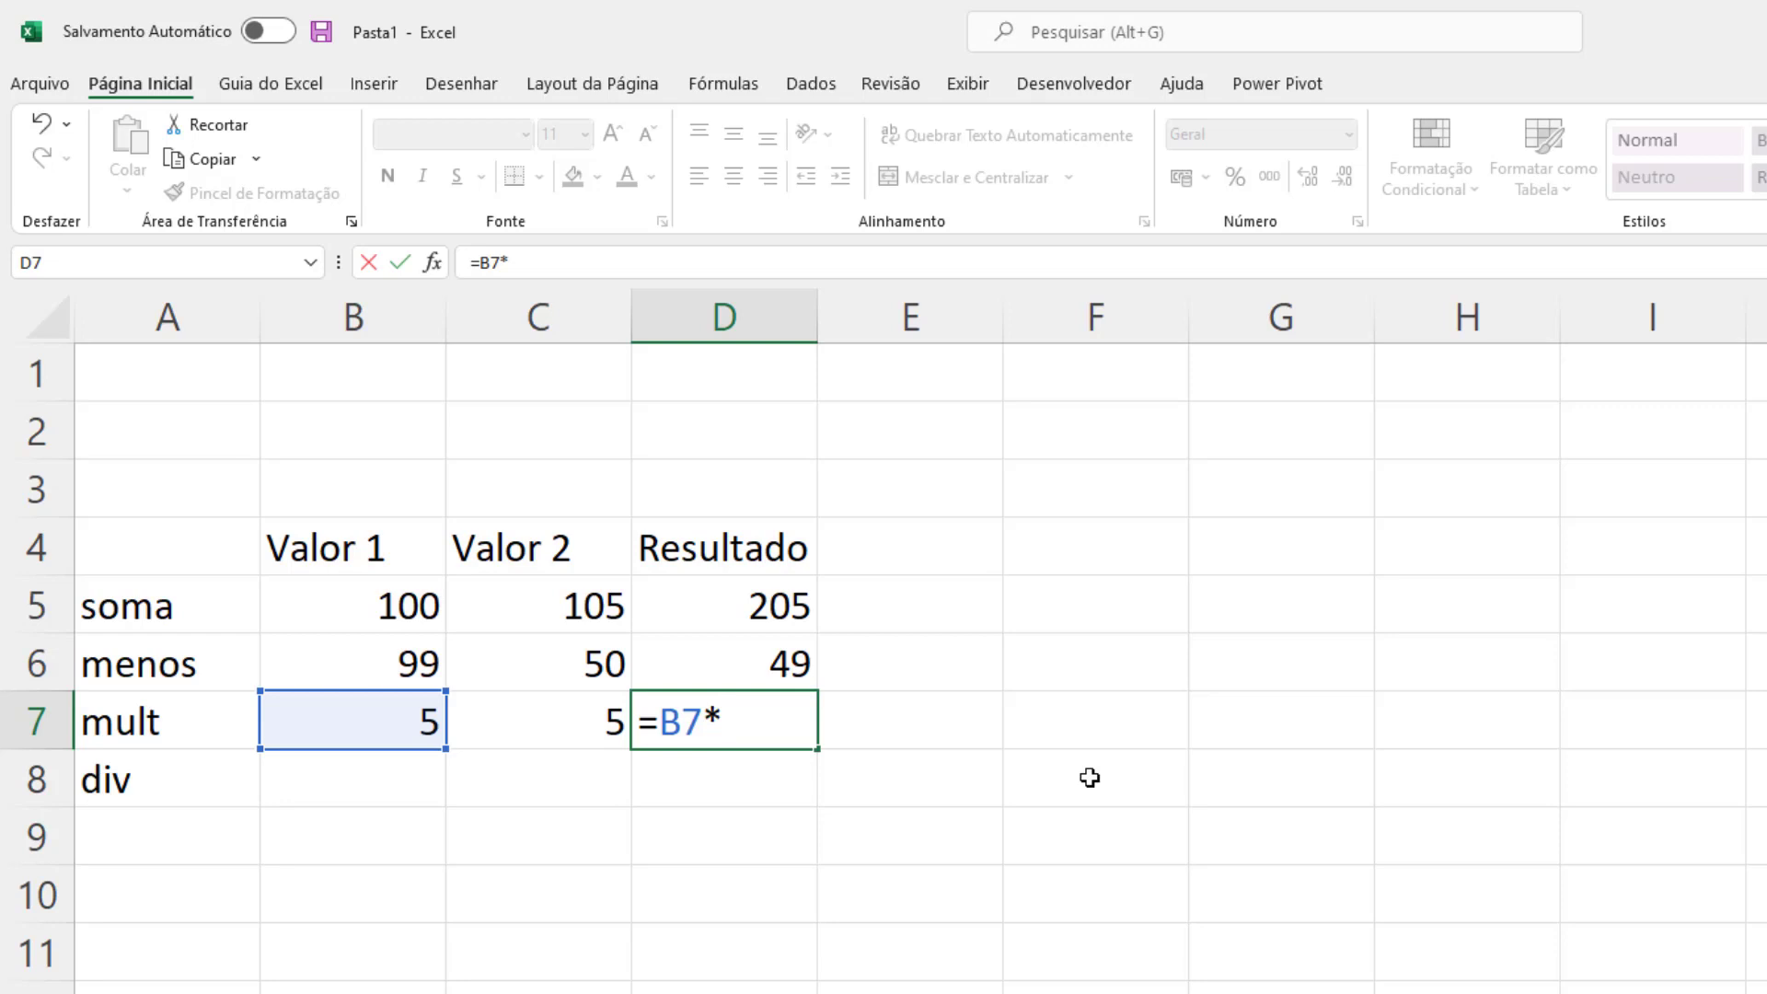
{"action": "key", "text": "Left"}
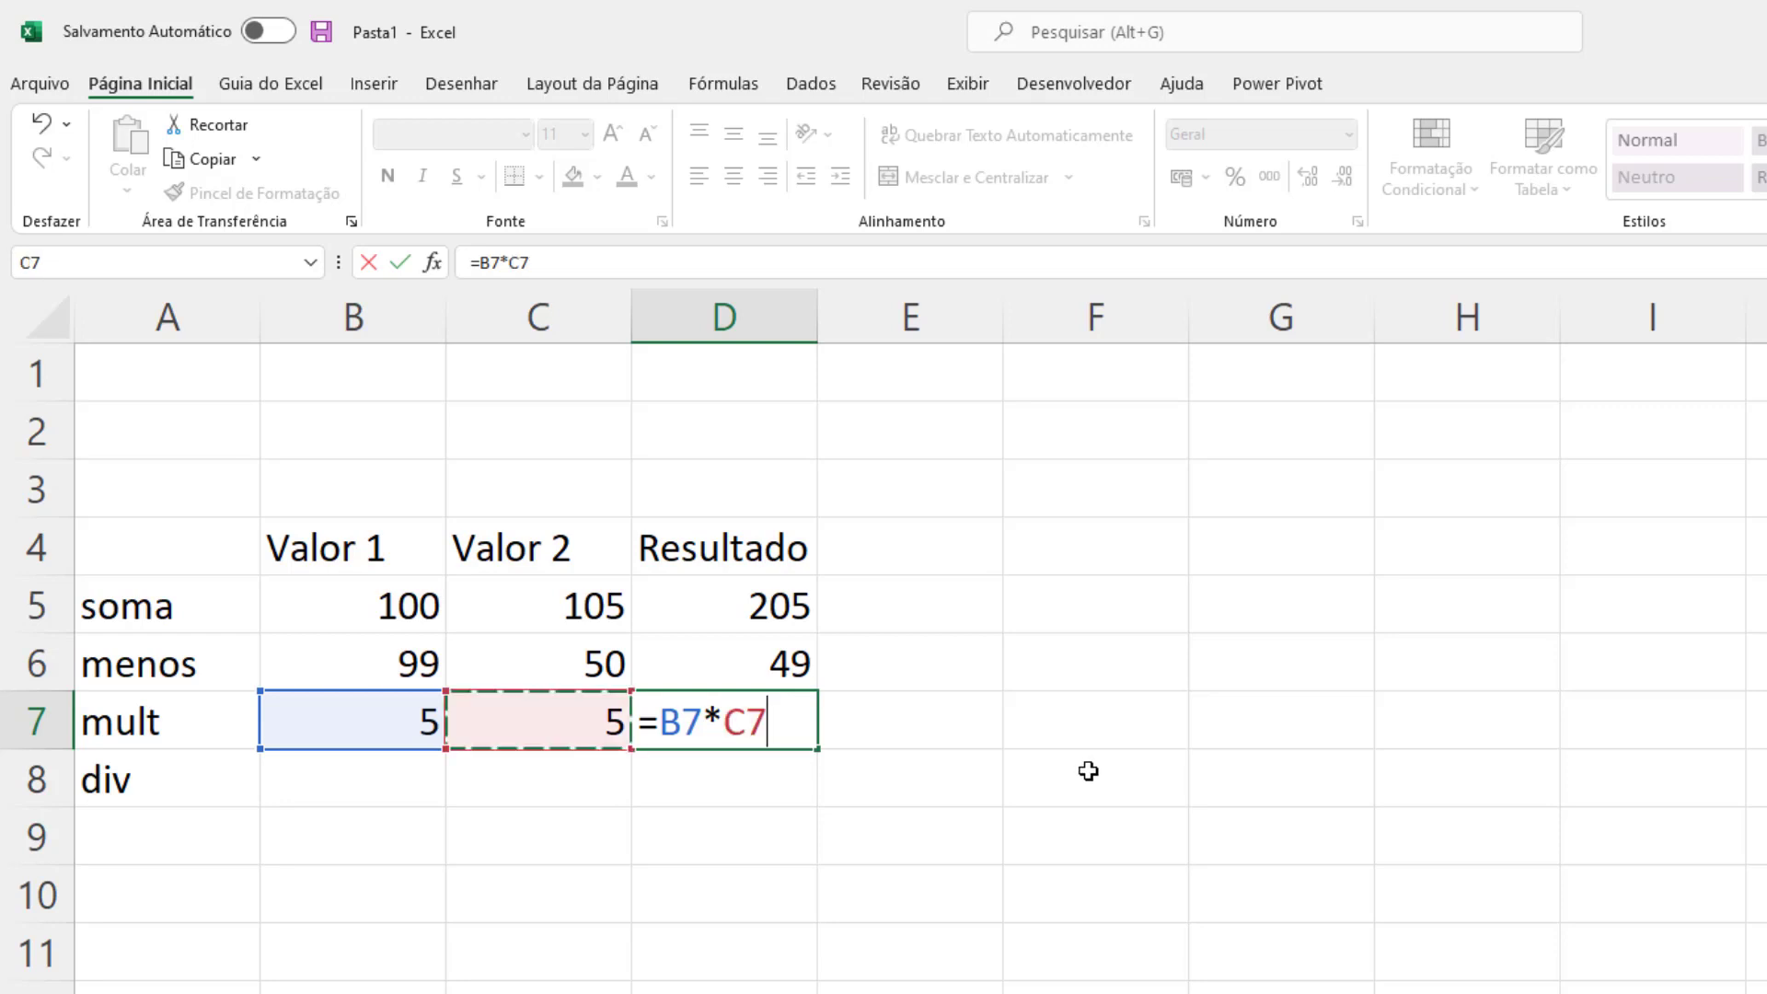
{"action": "double_click", "coordinate": [715, 718]}
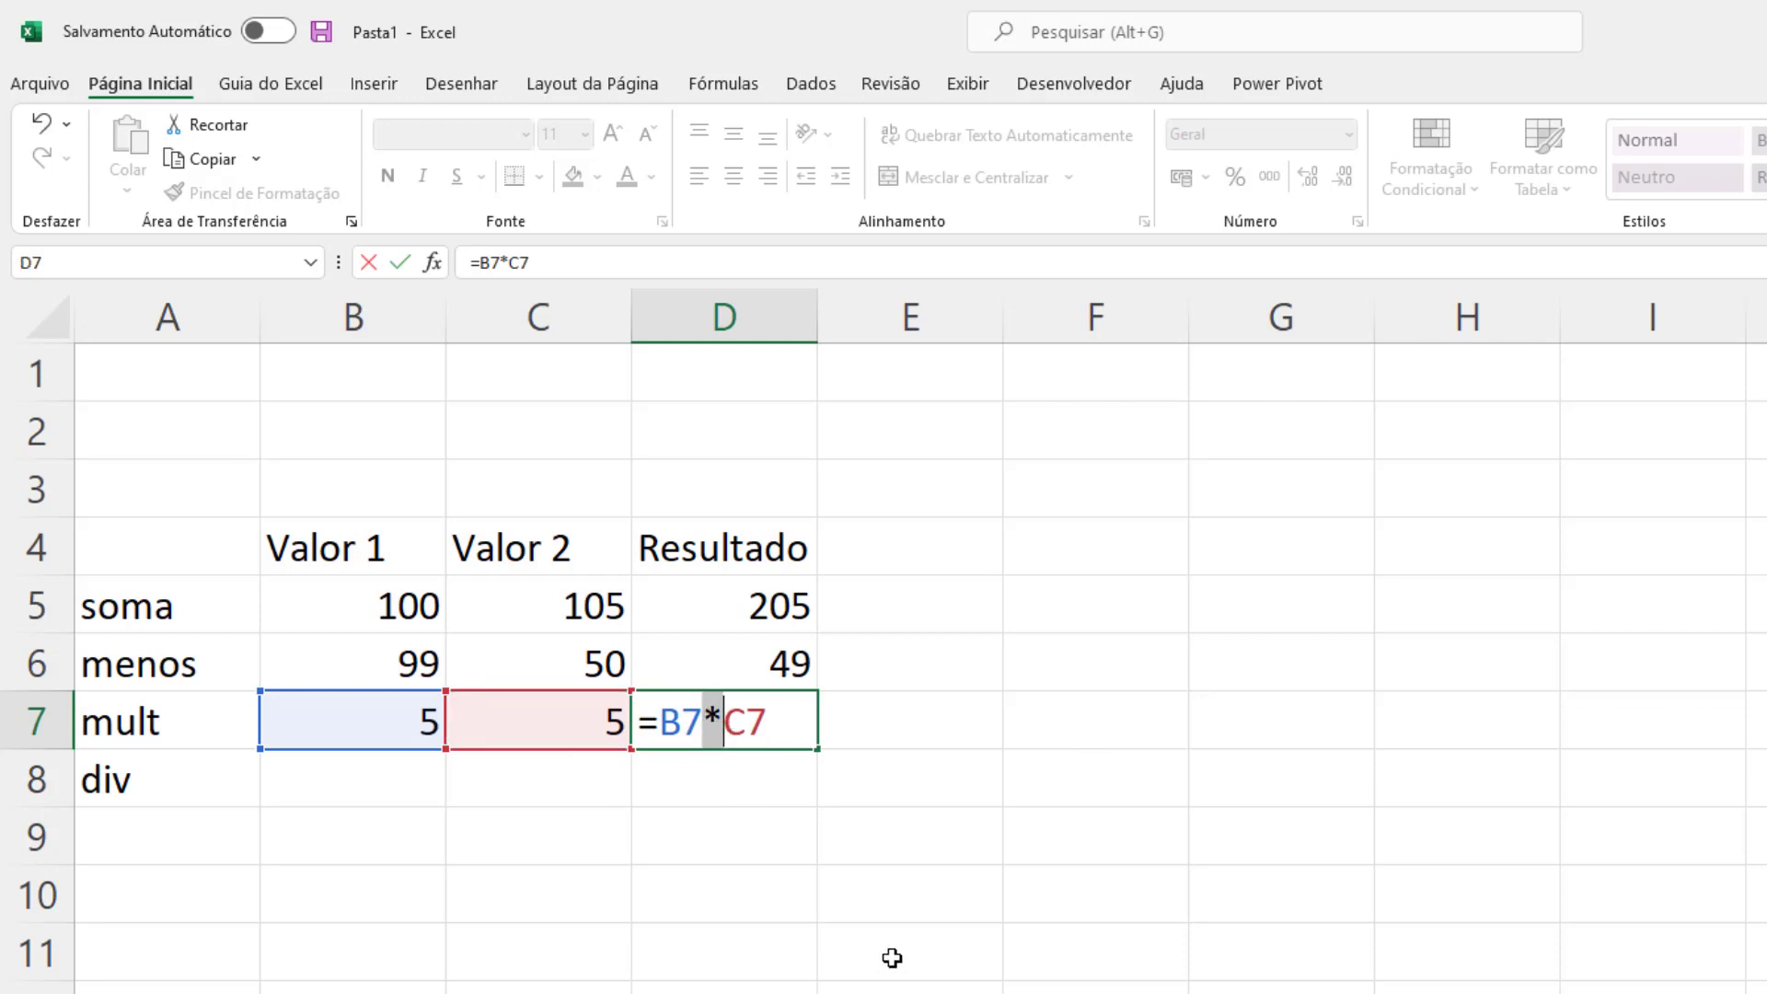
{"action": "key", "text": "Return"}
Change C7 to 9 so the mult result becomes 45.
{"action": "key", "text": "Up"}
{"action": "key", "text": "Left"}
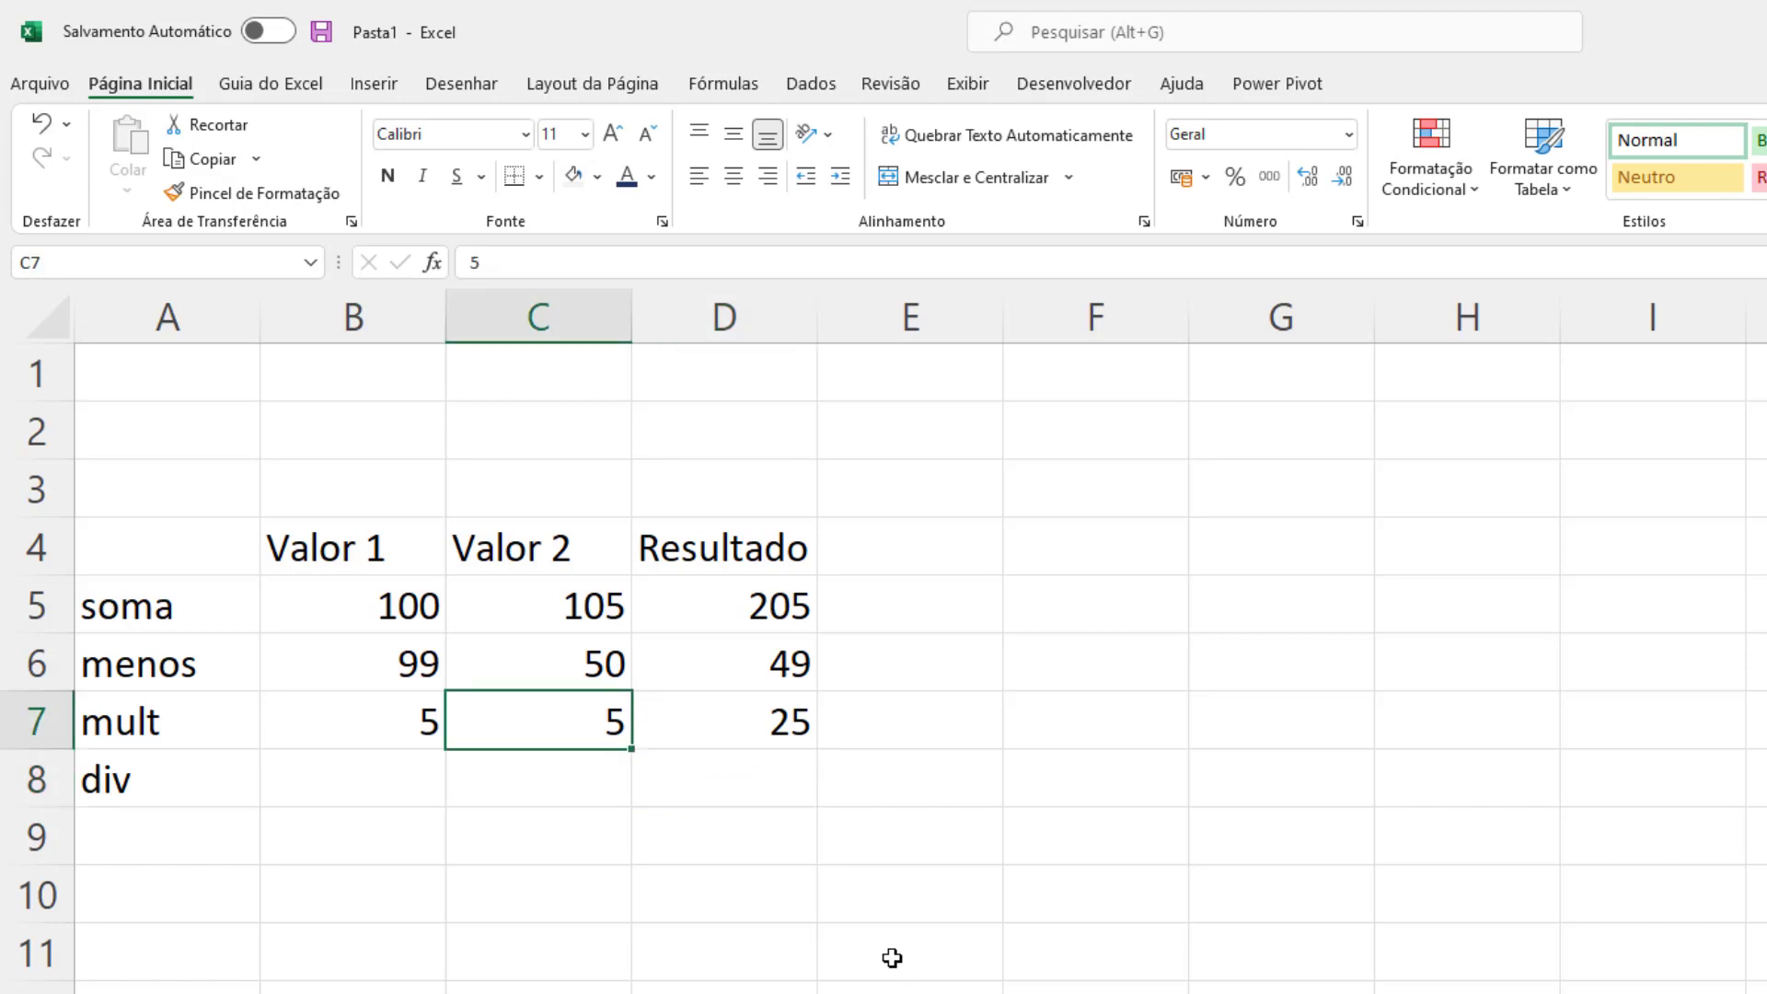
{"action": "type", "text": "9"}
{"action": "key", "text": "Return"}
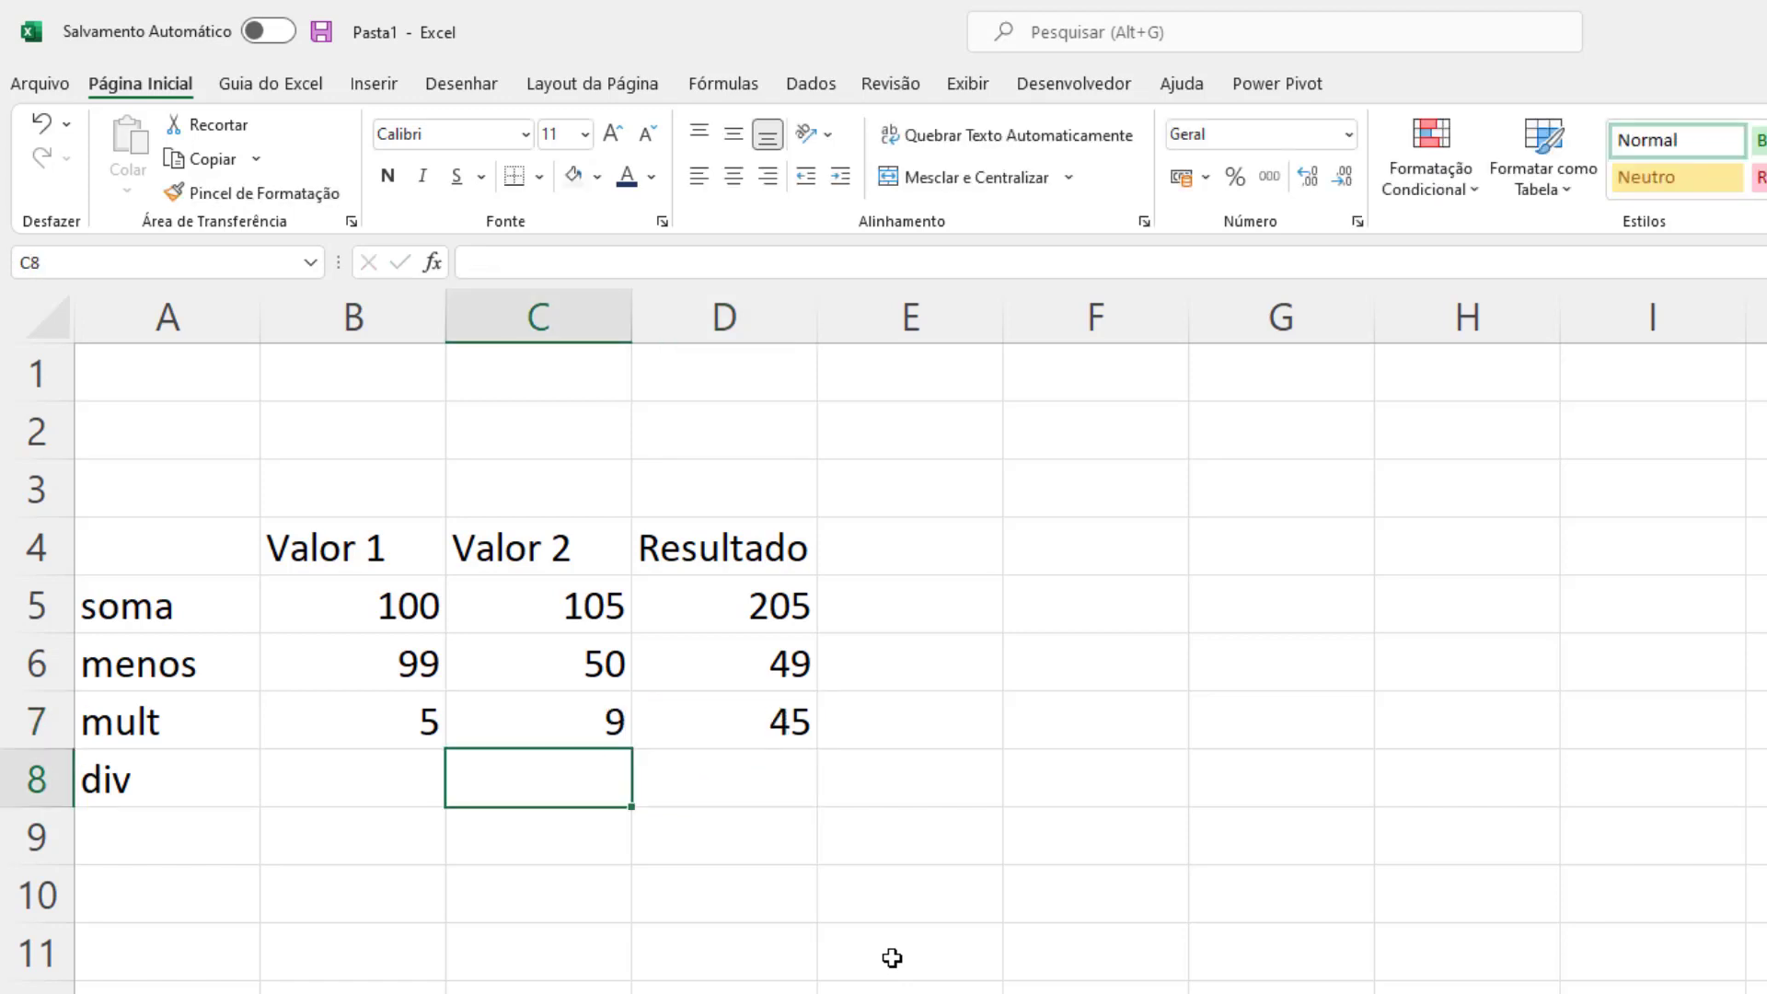
{"action": "key", "text": "Left"}
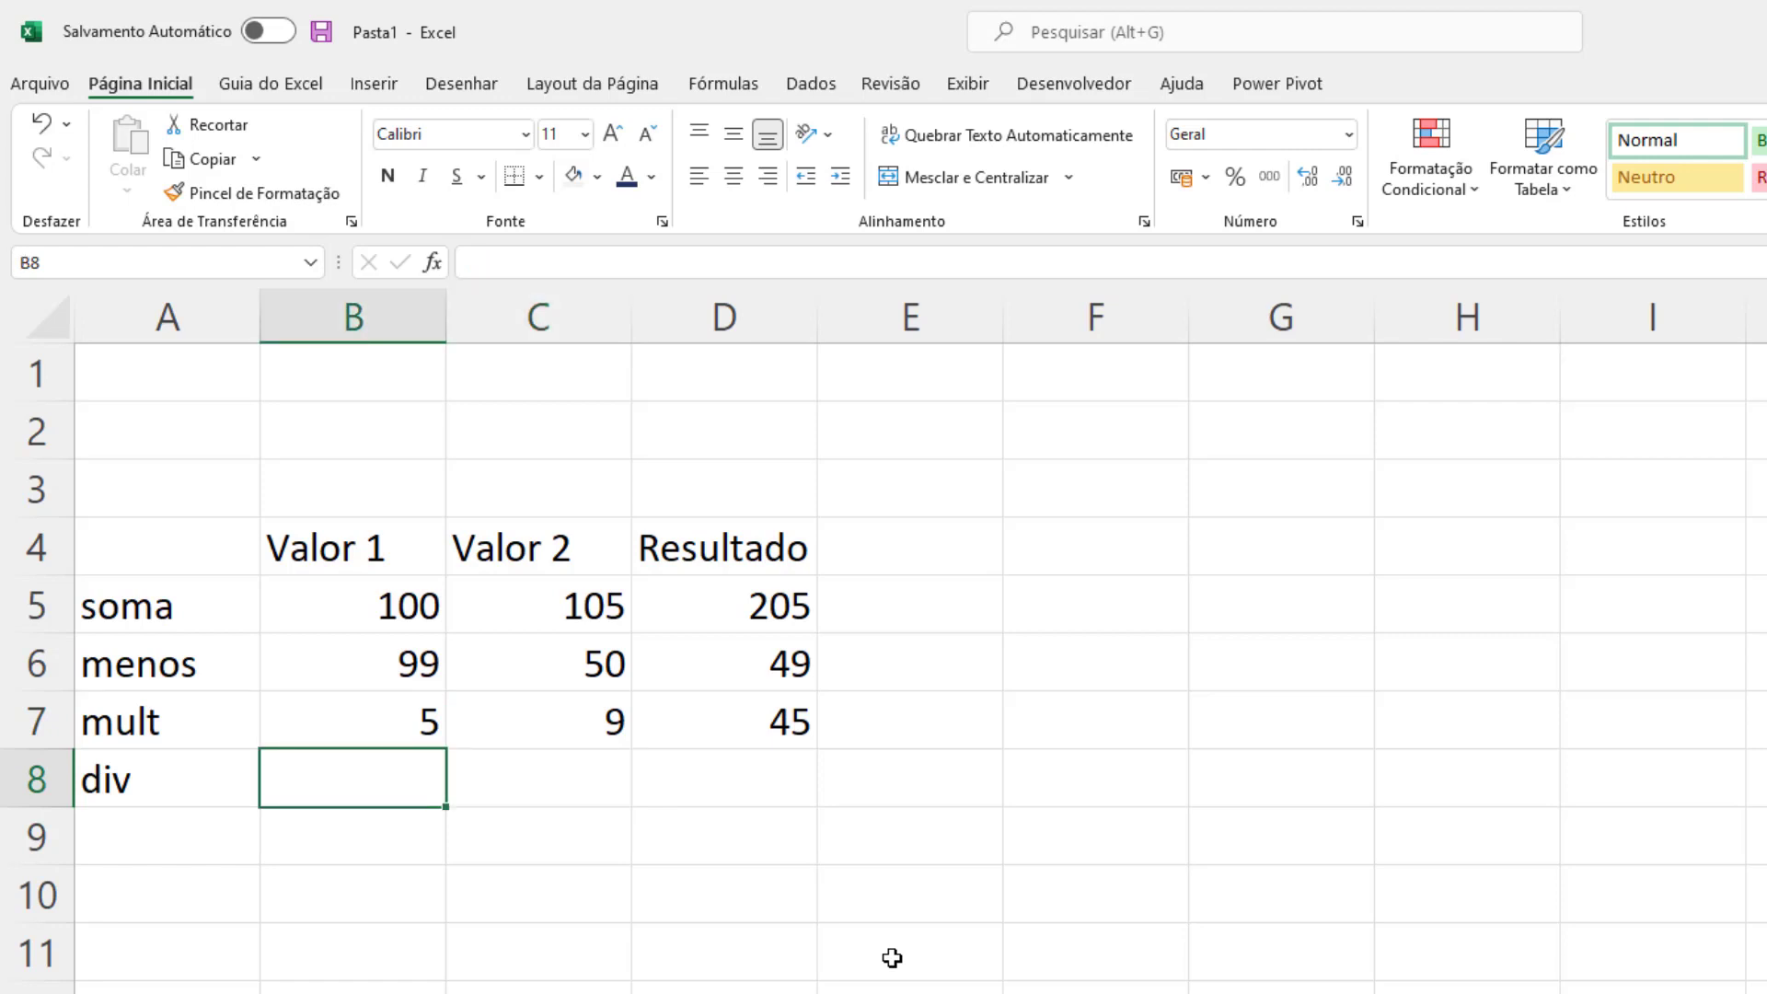
Enter 50 in B8 and 5 in C8 for the div row.
{"action": "type", "text": "50"}
{"action": "key", "text": "Tab"}
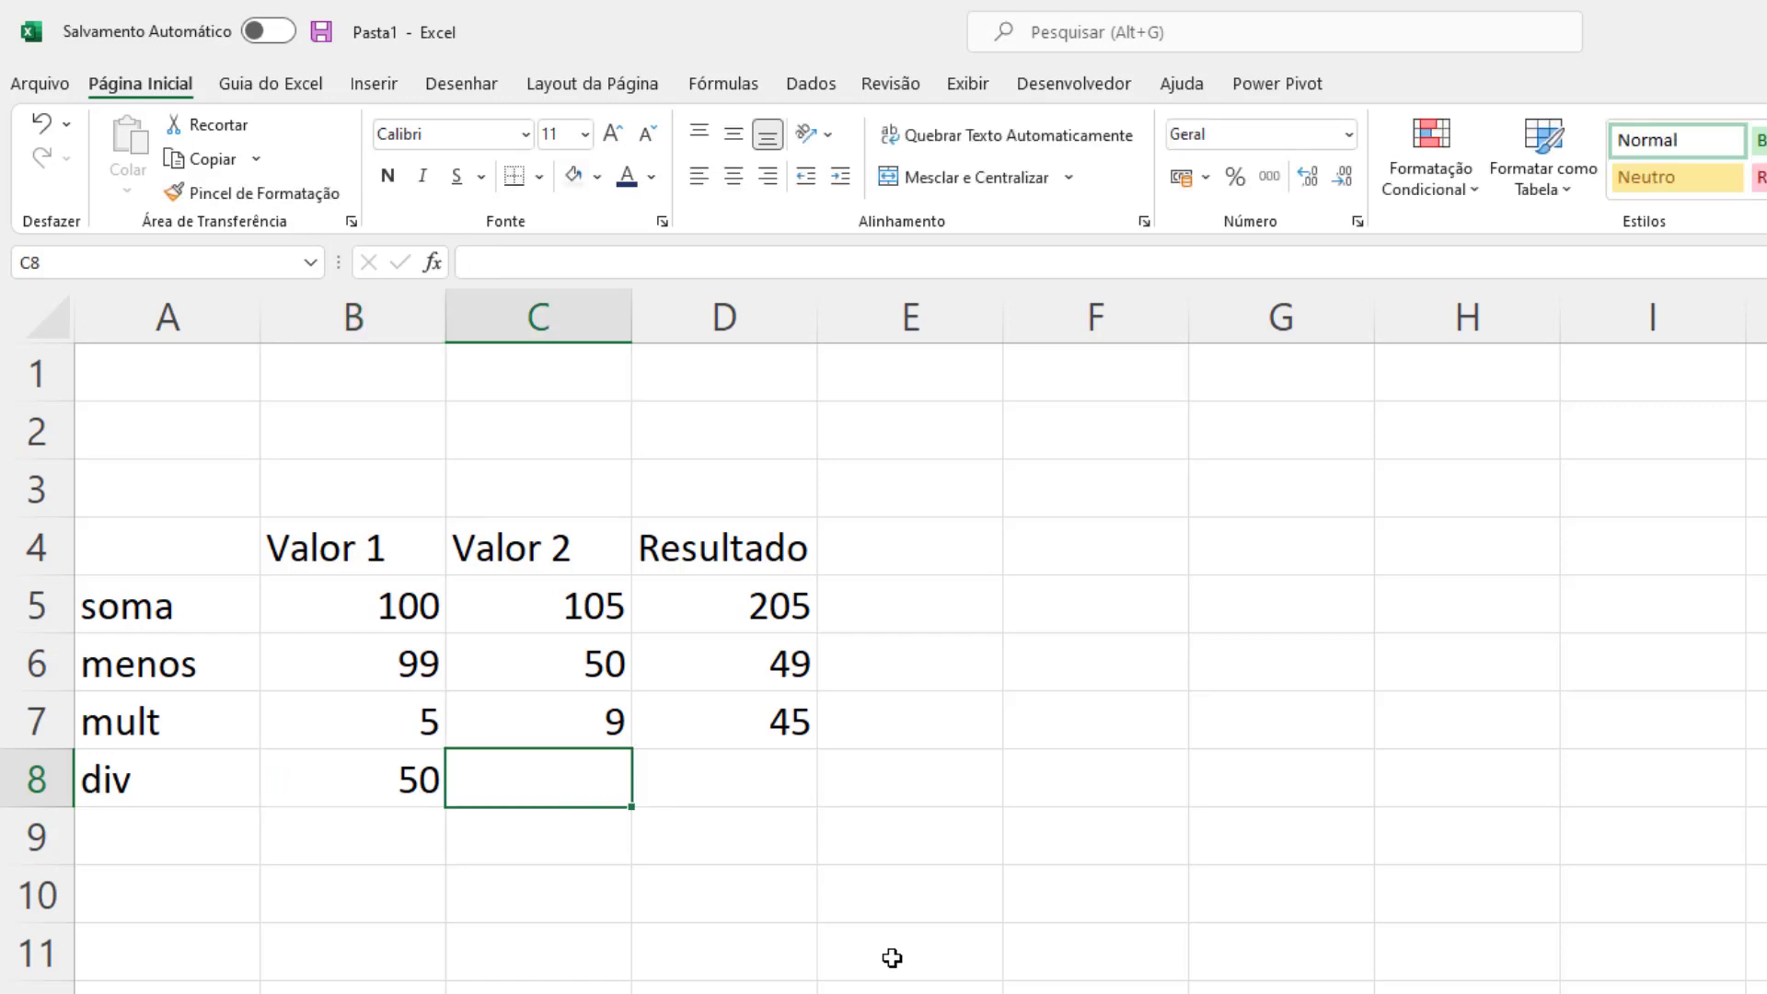
{"action": "type", "text": "5"}
{"action": "key", "text": "Return"}
{"action": "key", "text": "Up"}
{"action": "key", "text": "Right"}
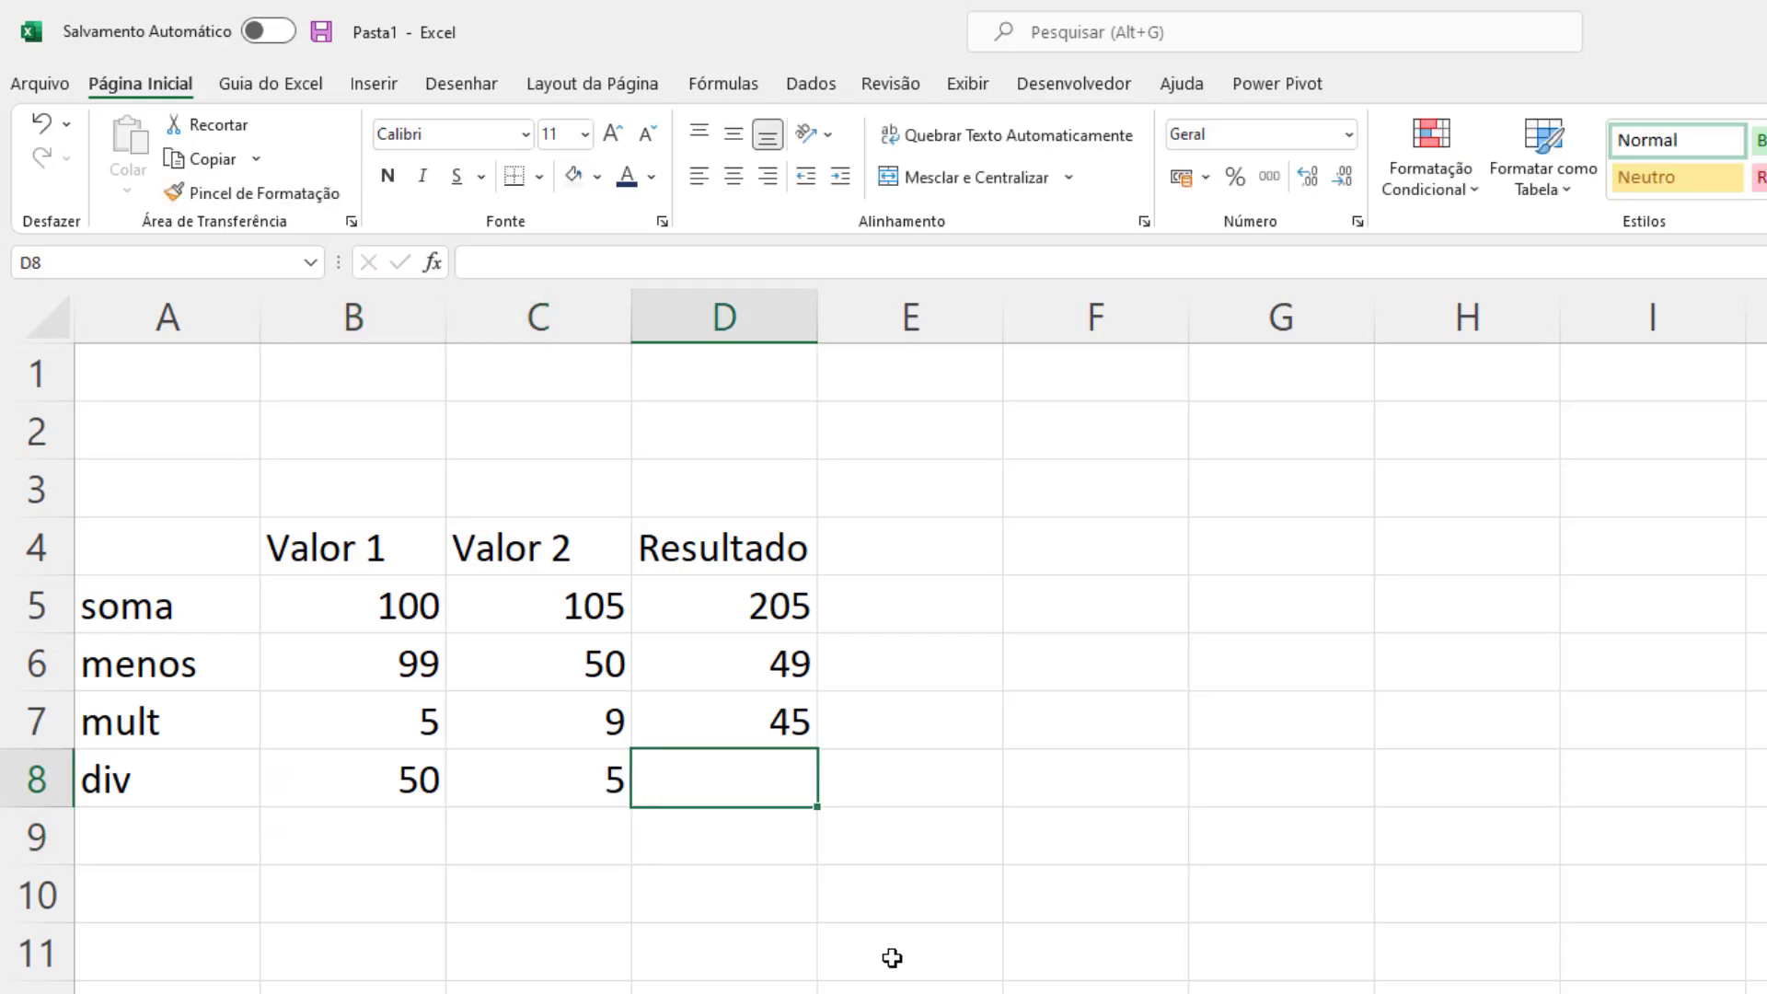
Divide them in D8 with the formula =B8/C8.
{"action": "type", "text": "="}
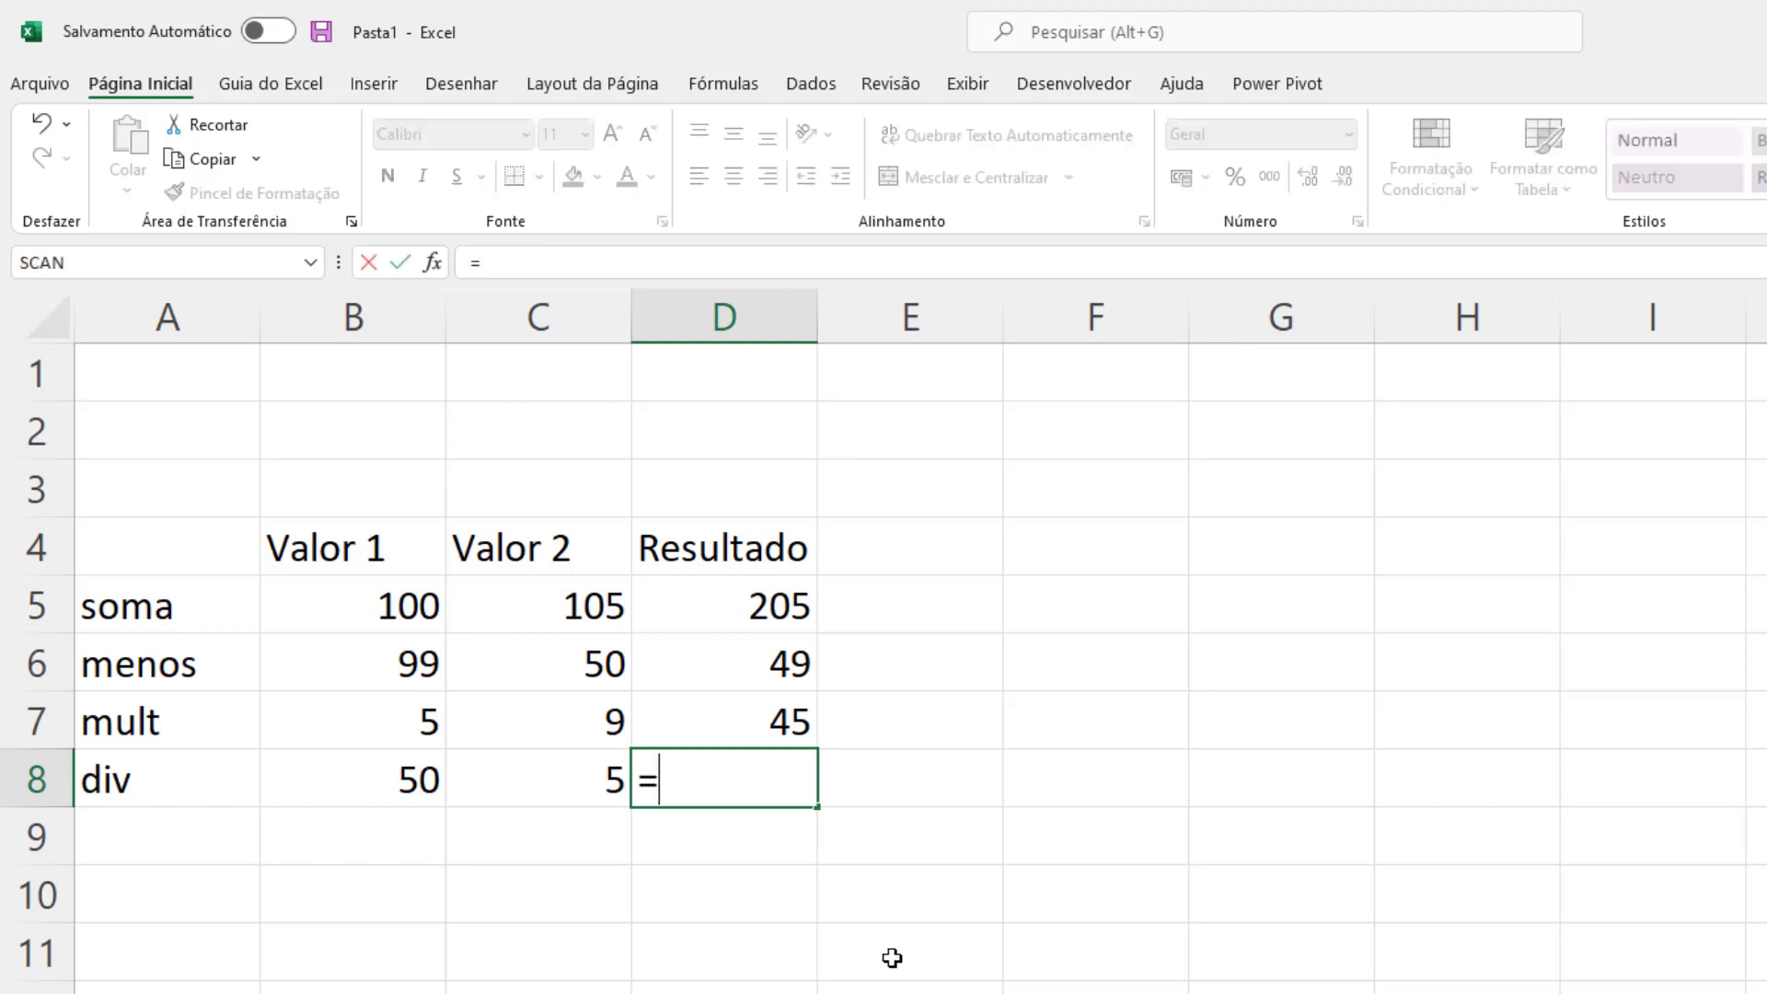
{"action": "key", "text": "Left"}
{"action": "key", "text": "Left"}
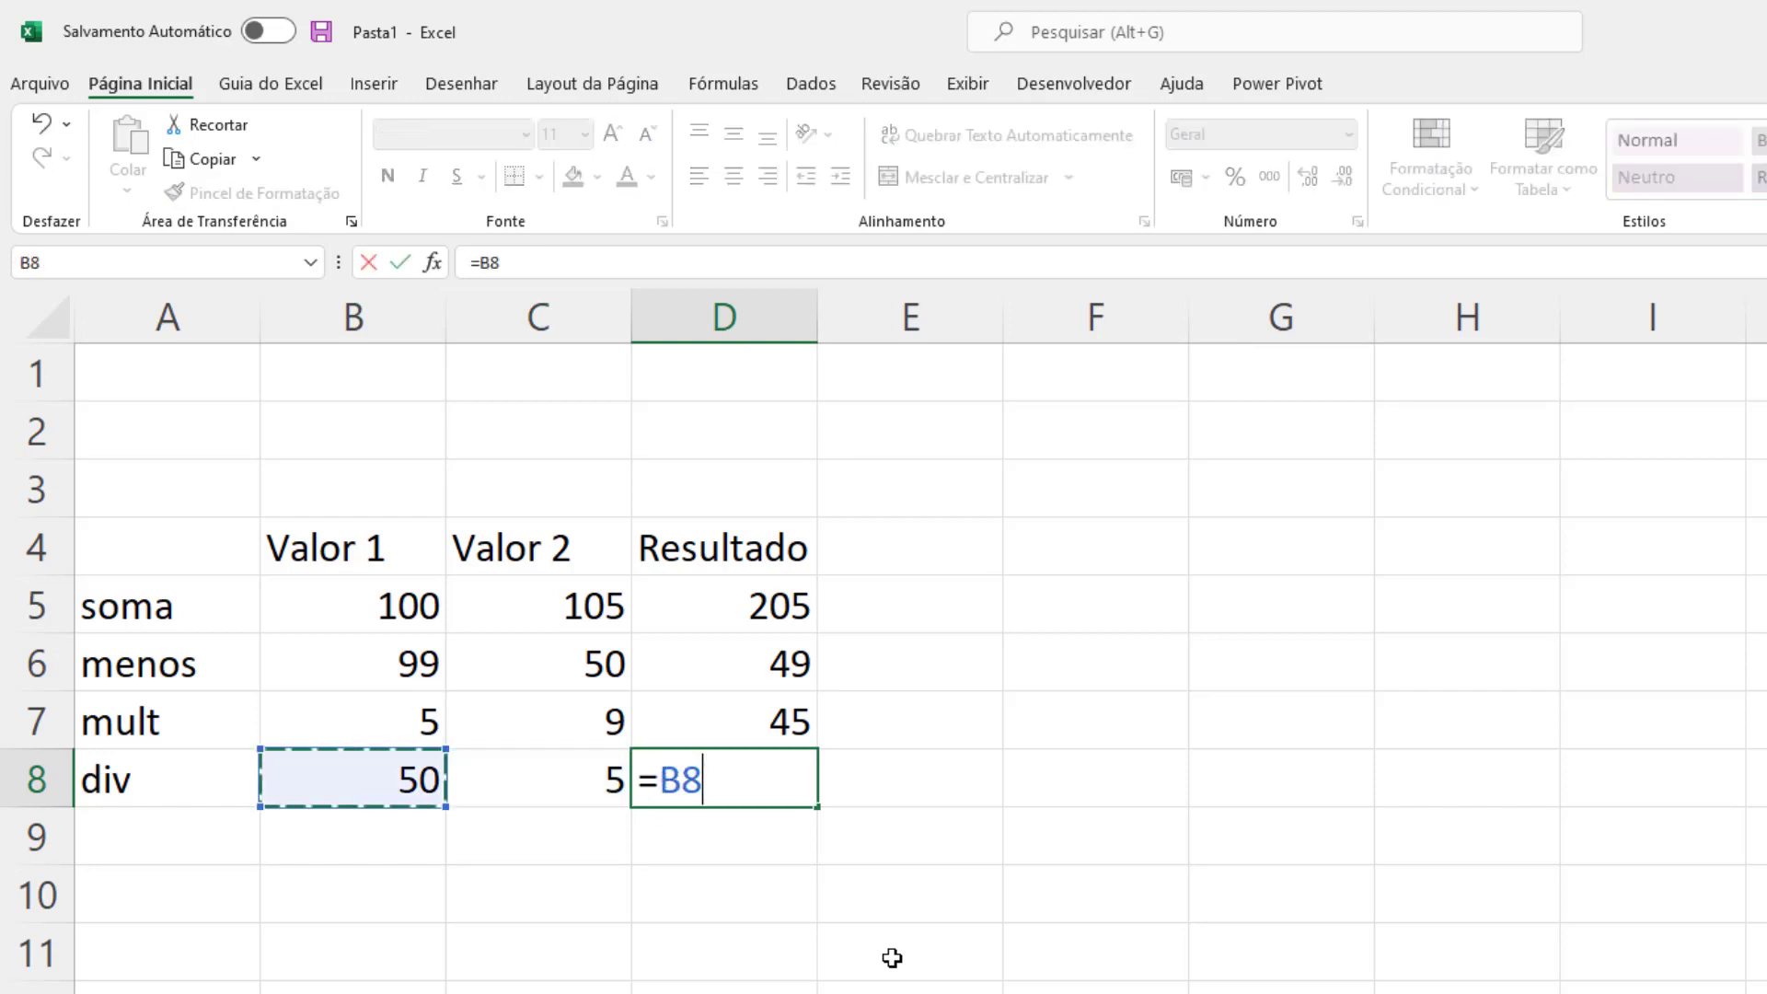
{"action": "type", "text": "/"}
{"action": "key", "text": "Left"}
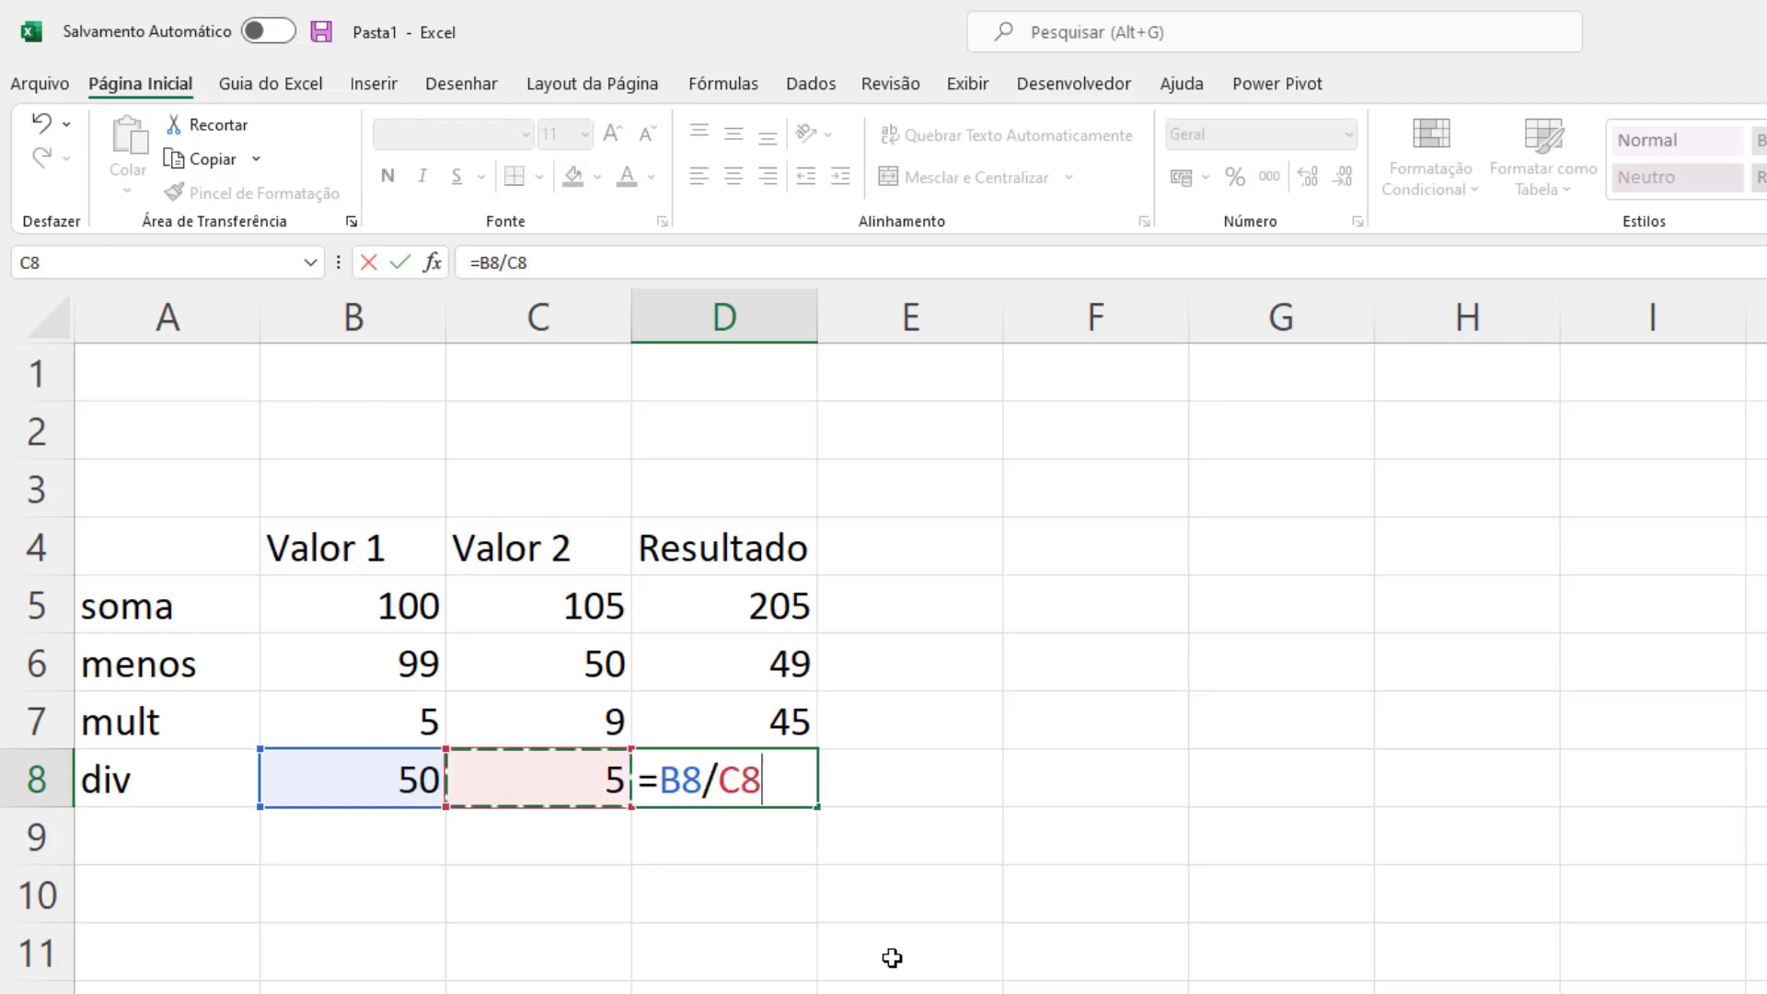
{"action": "double_click", "coordinate": [709, 780]}
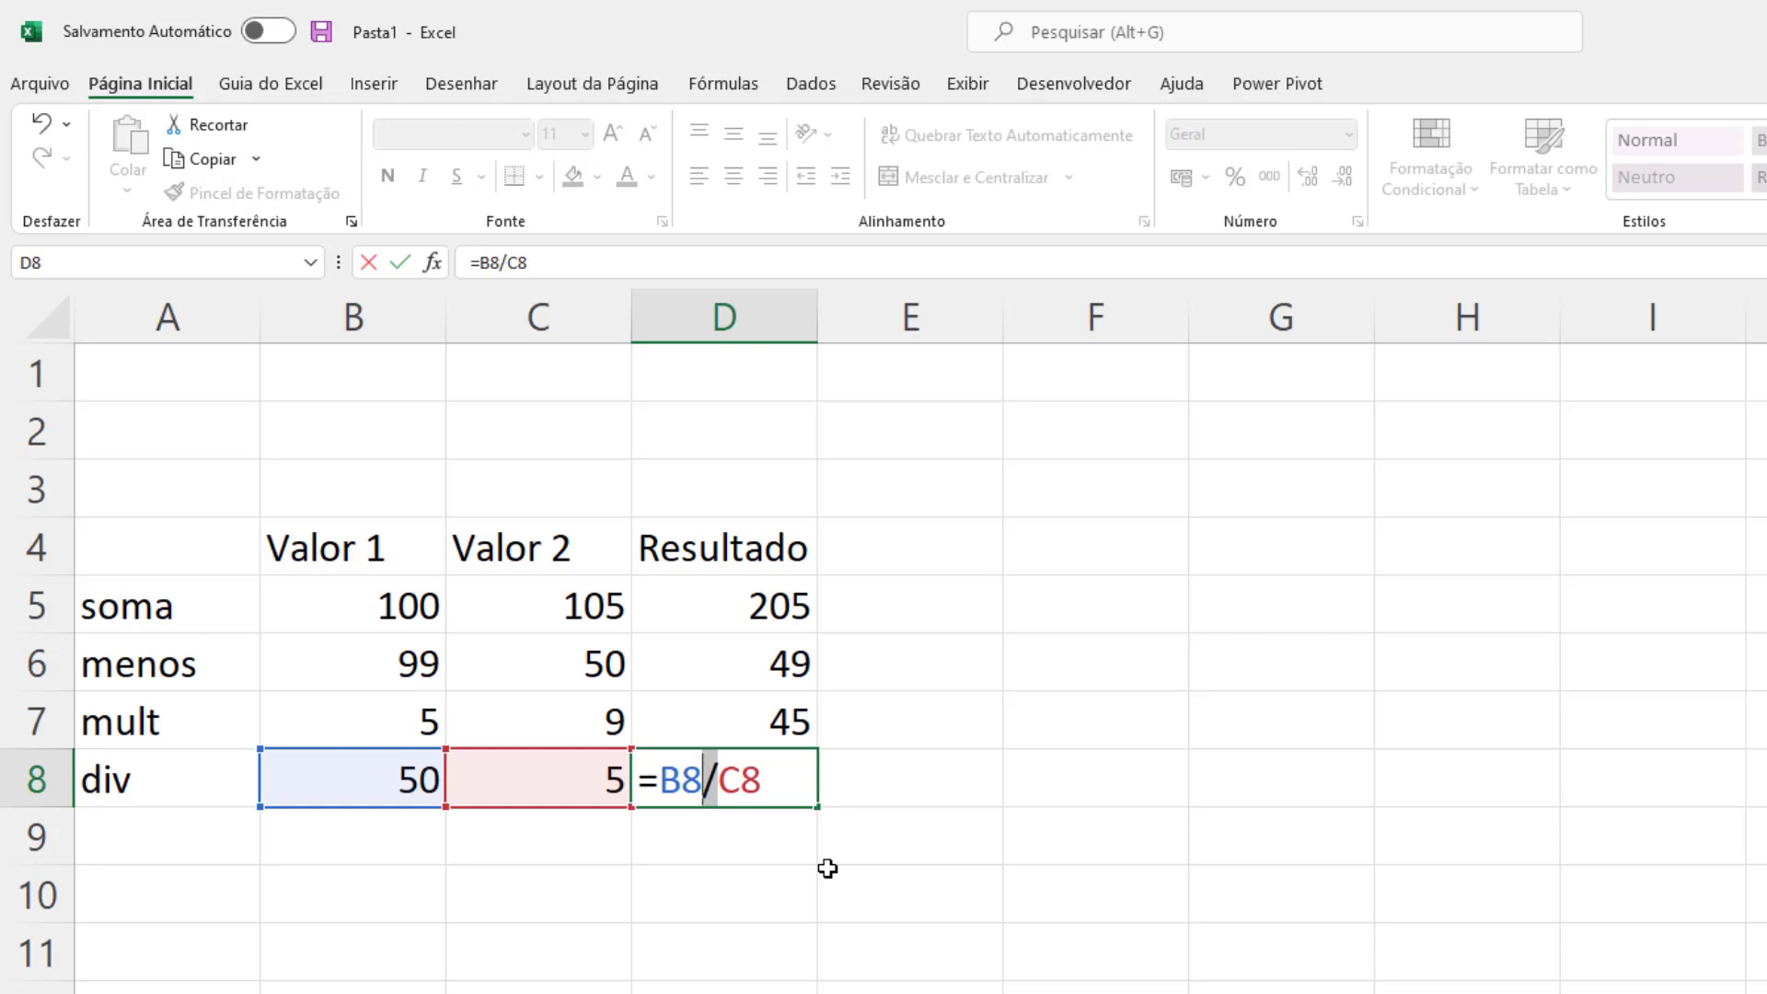
{"action": "key", "text": "Return"}
Change the divisor in C8 to 3 so D8 shows 16,66667.
{"action": "key", "text": "Up"}
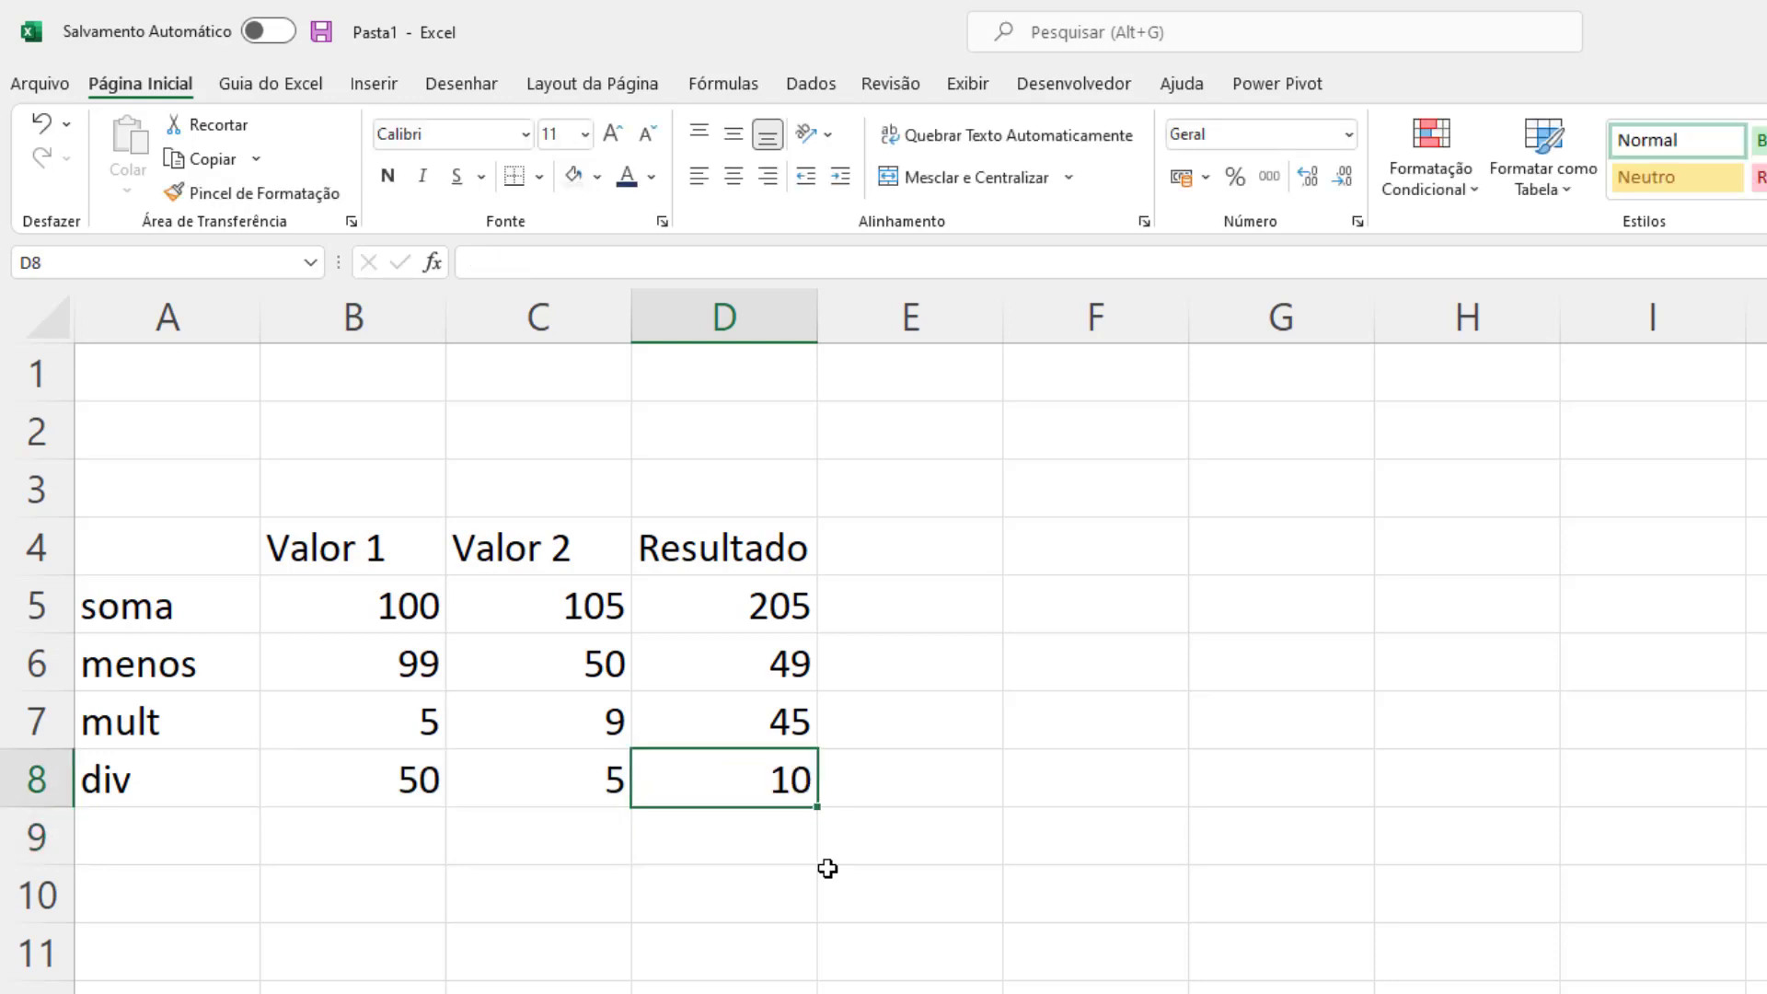
{"action": "key", "text": "Left"}
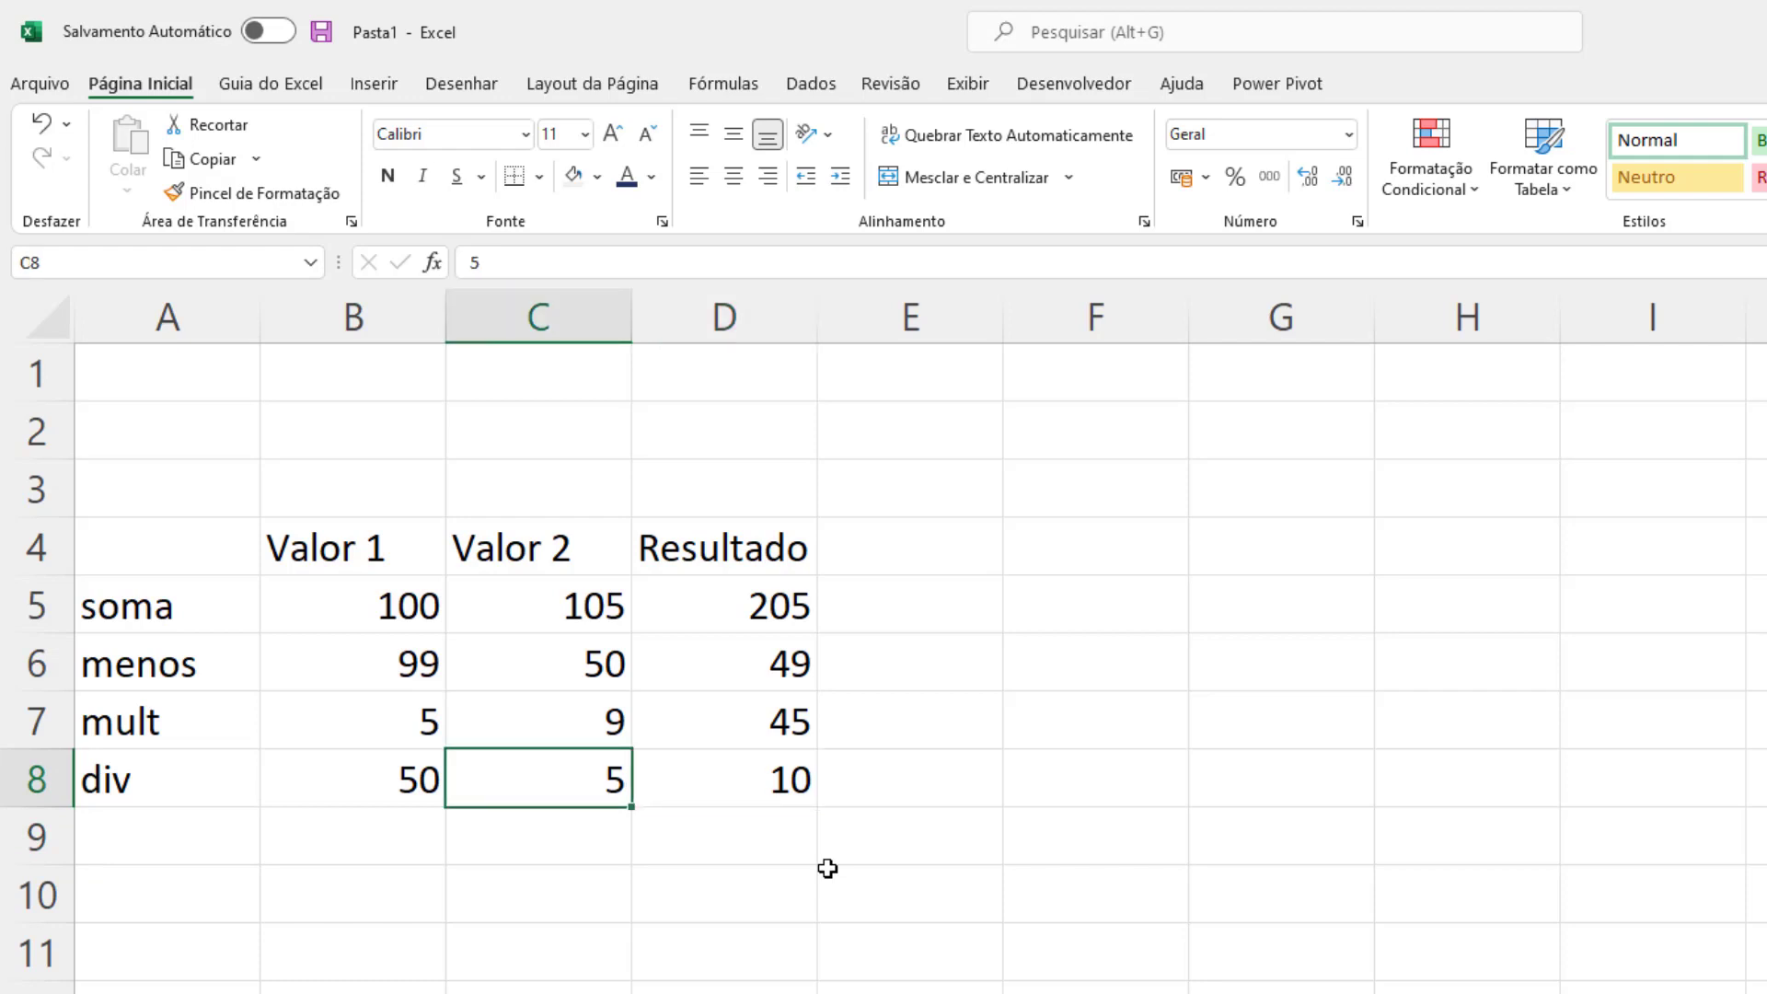
{"action": "type", "text": "3"}
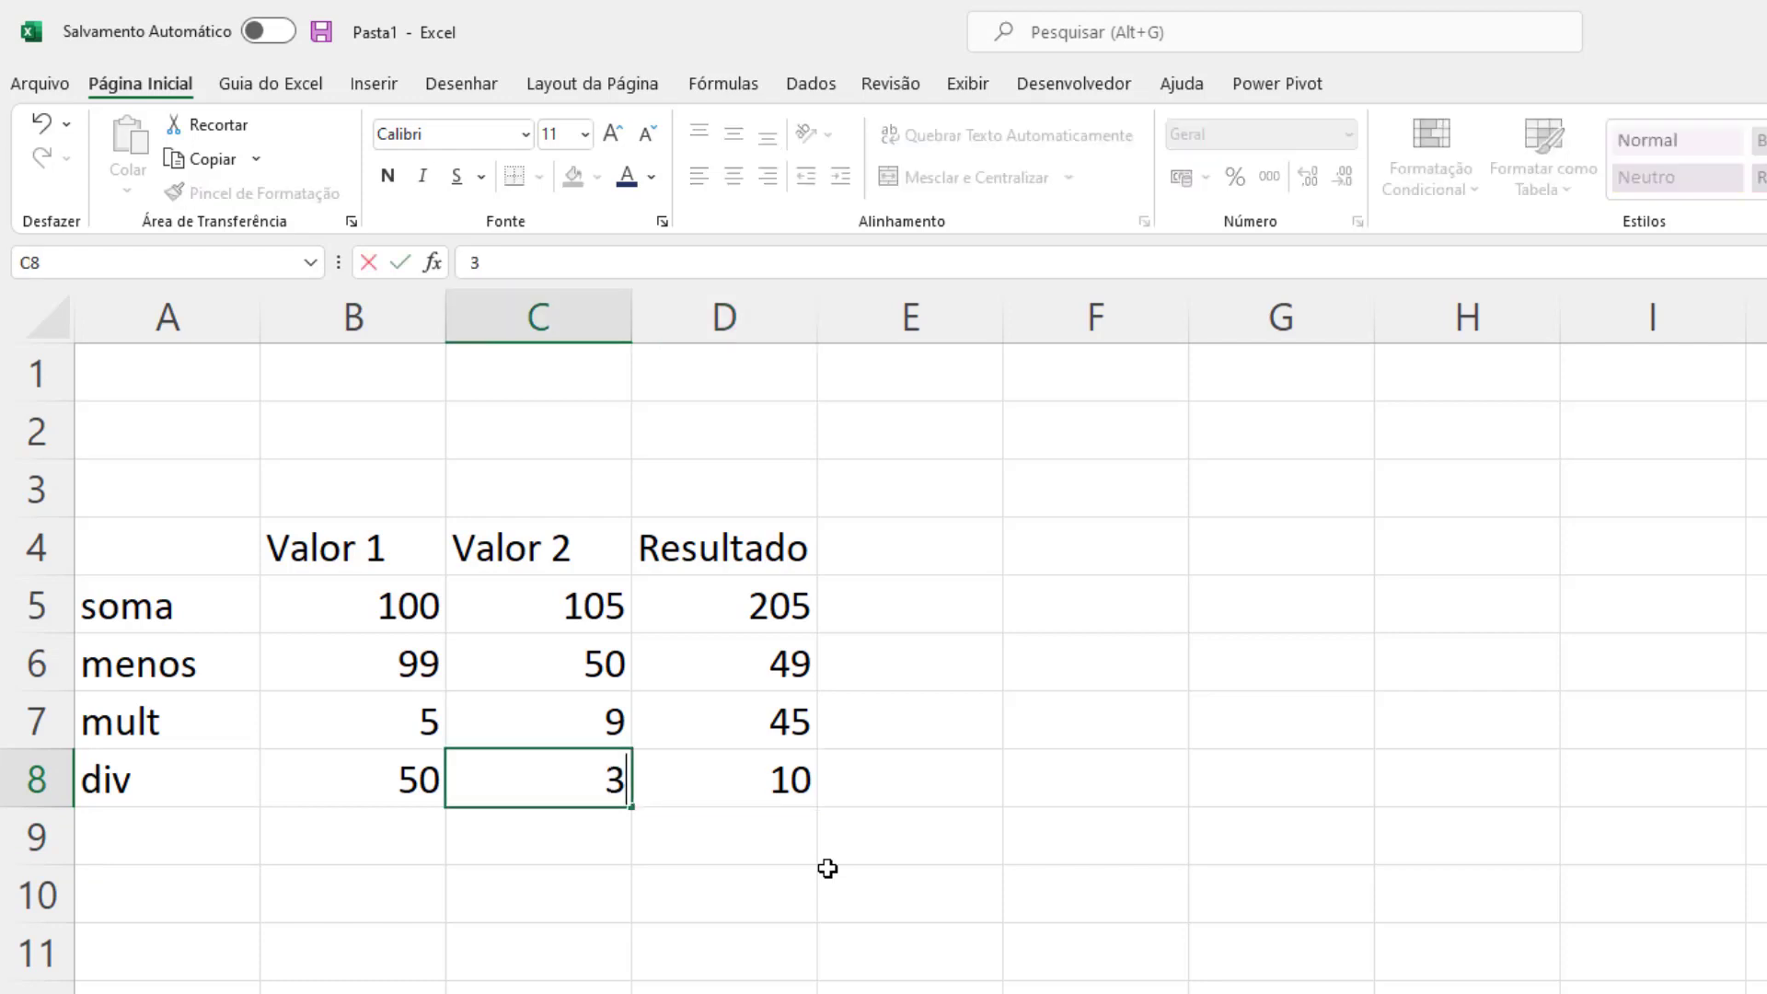
{"action": "key", "text": "Return"}
{"action": "key", "text": "Up"}
{"action": "key", "text": "Right"}
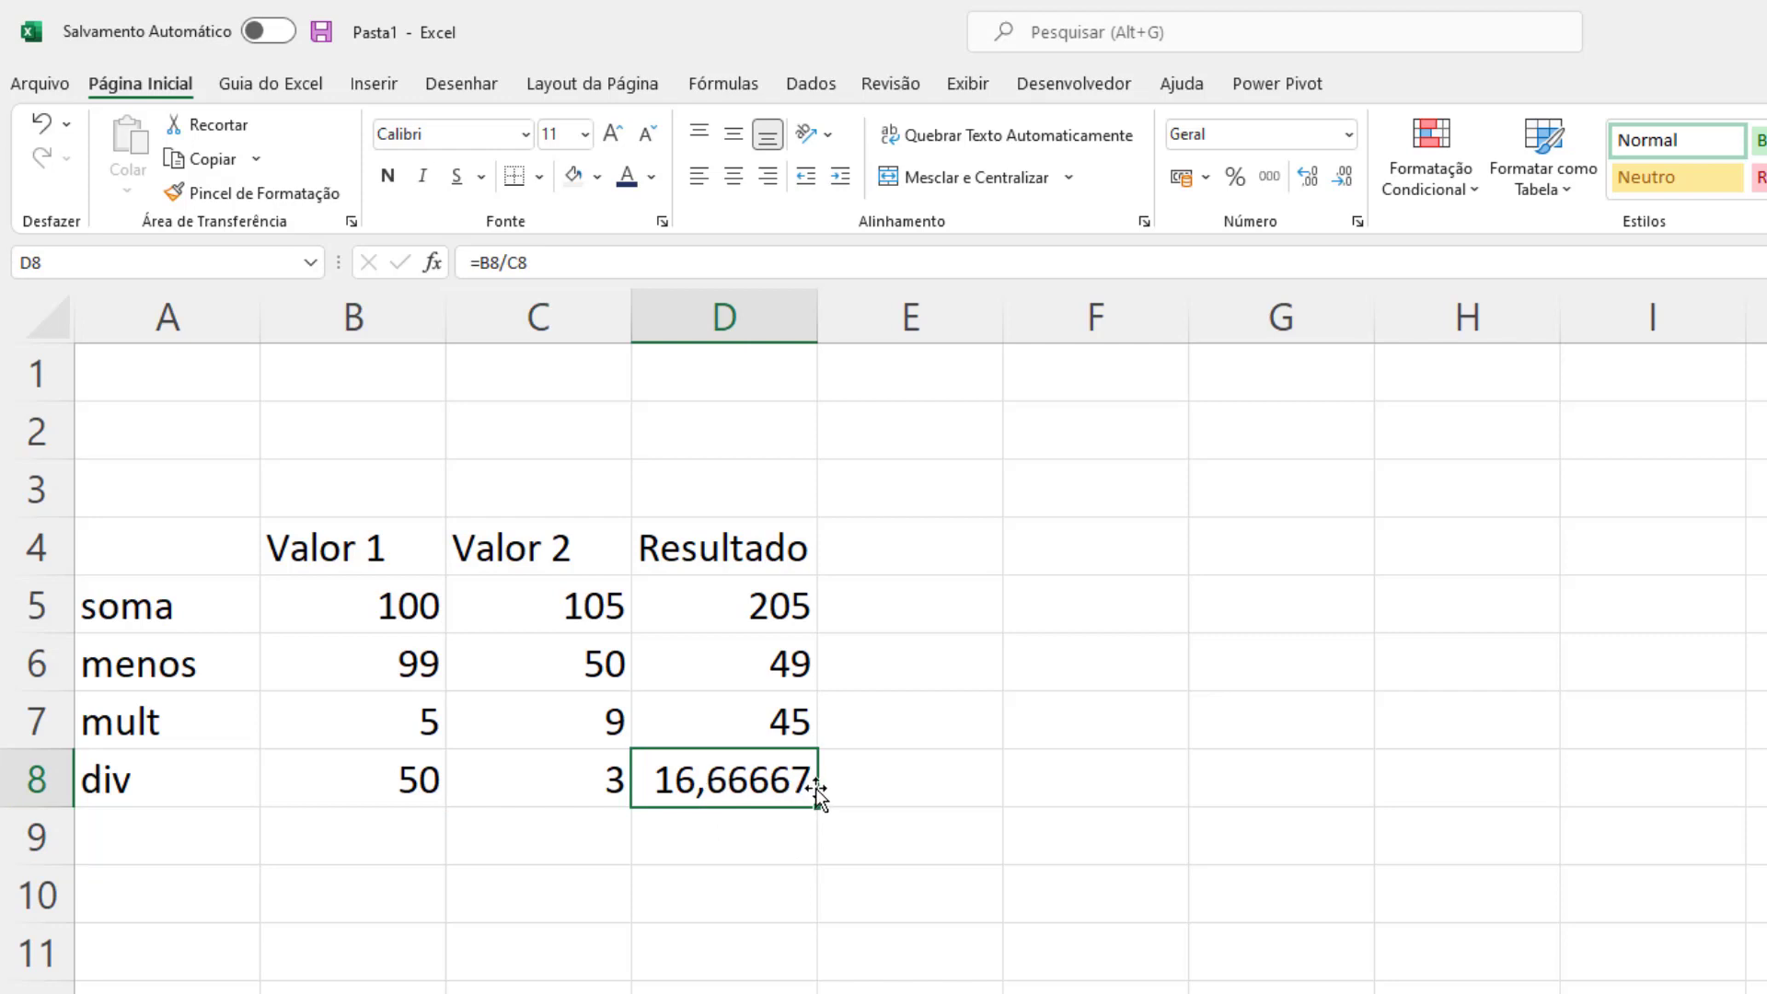
Add an exp row in A9 with base 5 and exponent 2.
{"action": "left_click", "coordinate": [145, 839]}
{"action": "key", "text": "F2"}
{"action": "type", "text": "exp"}
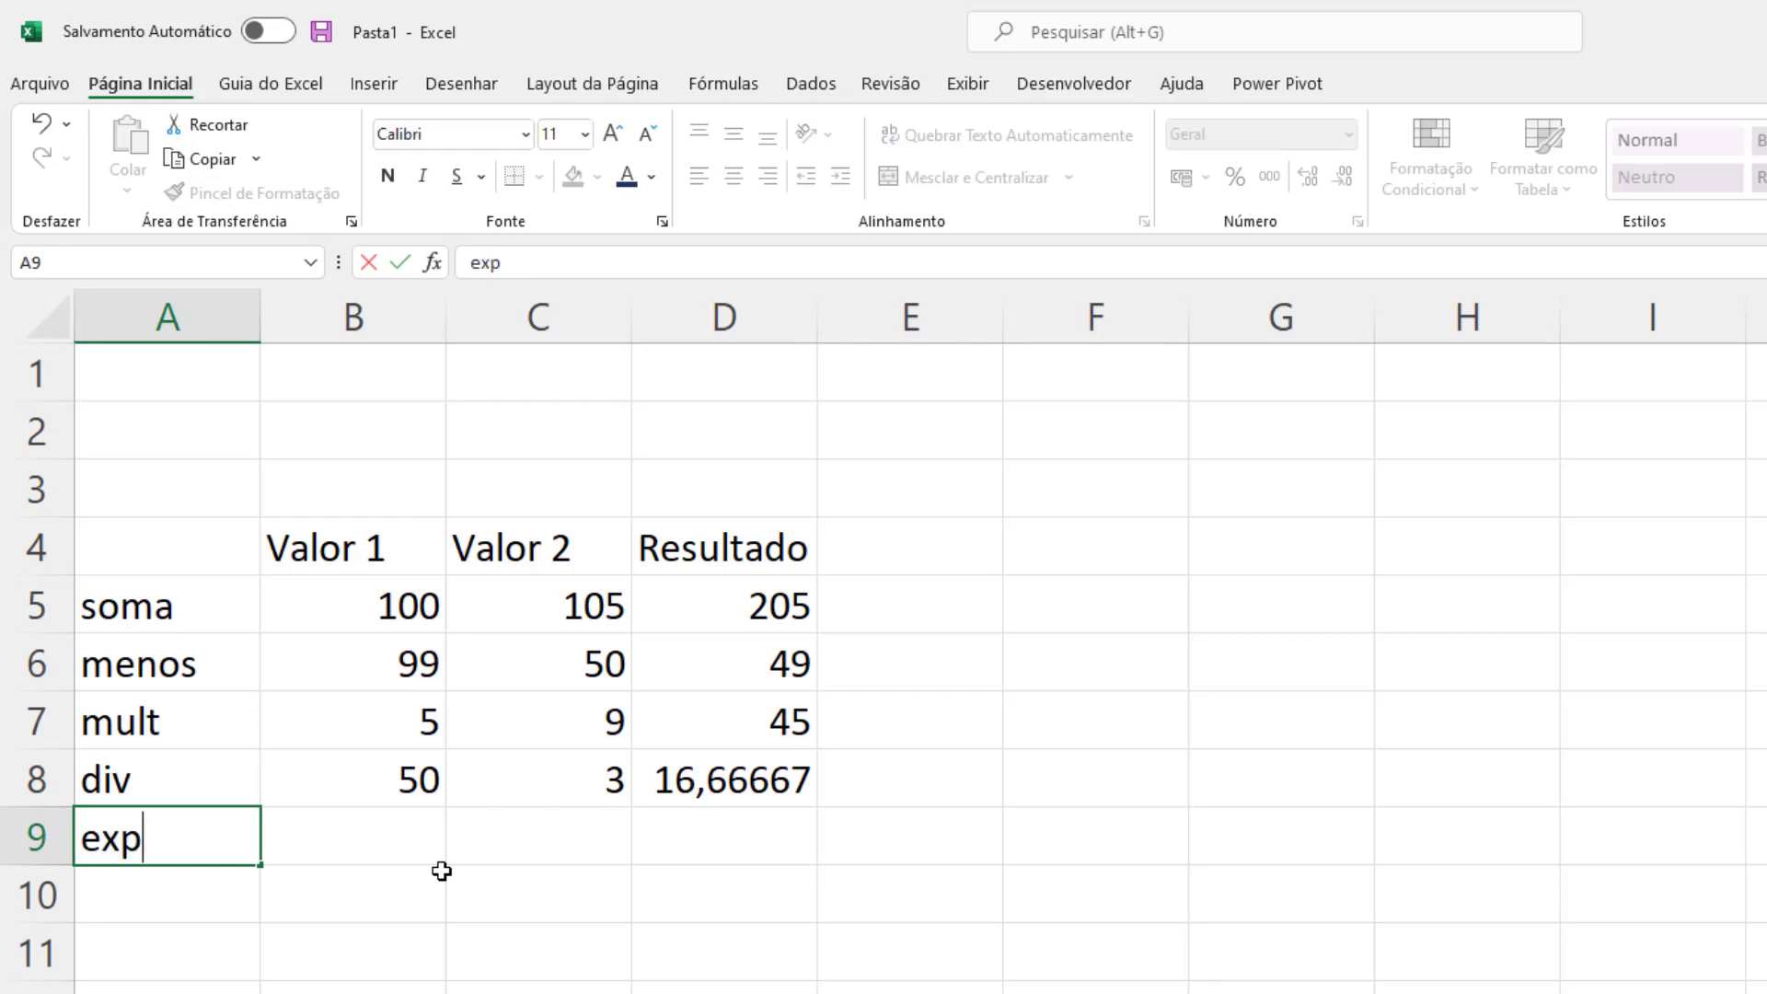
{"action": "key", "text": "Tab"}
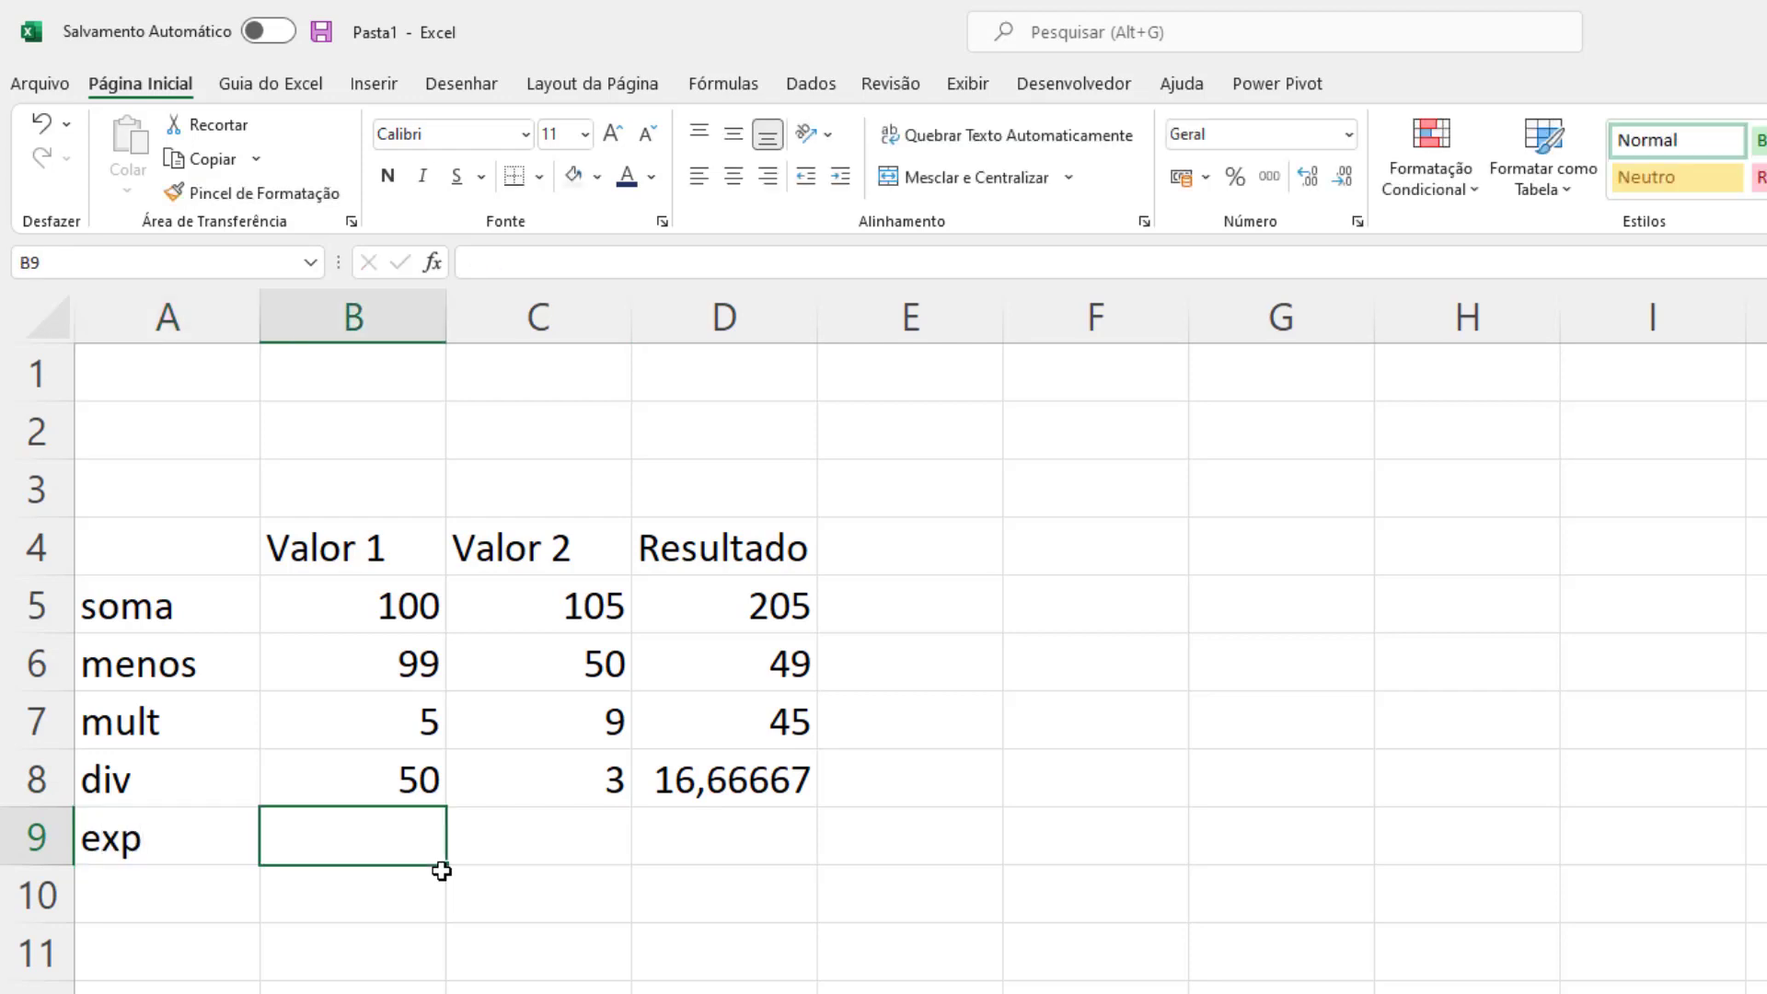
{"action": "type", "text": "5"}
{"action": "key", "text": "Tab"}
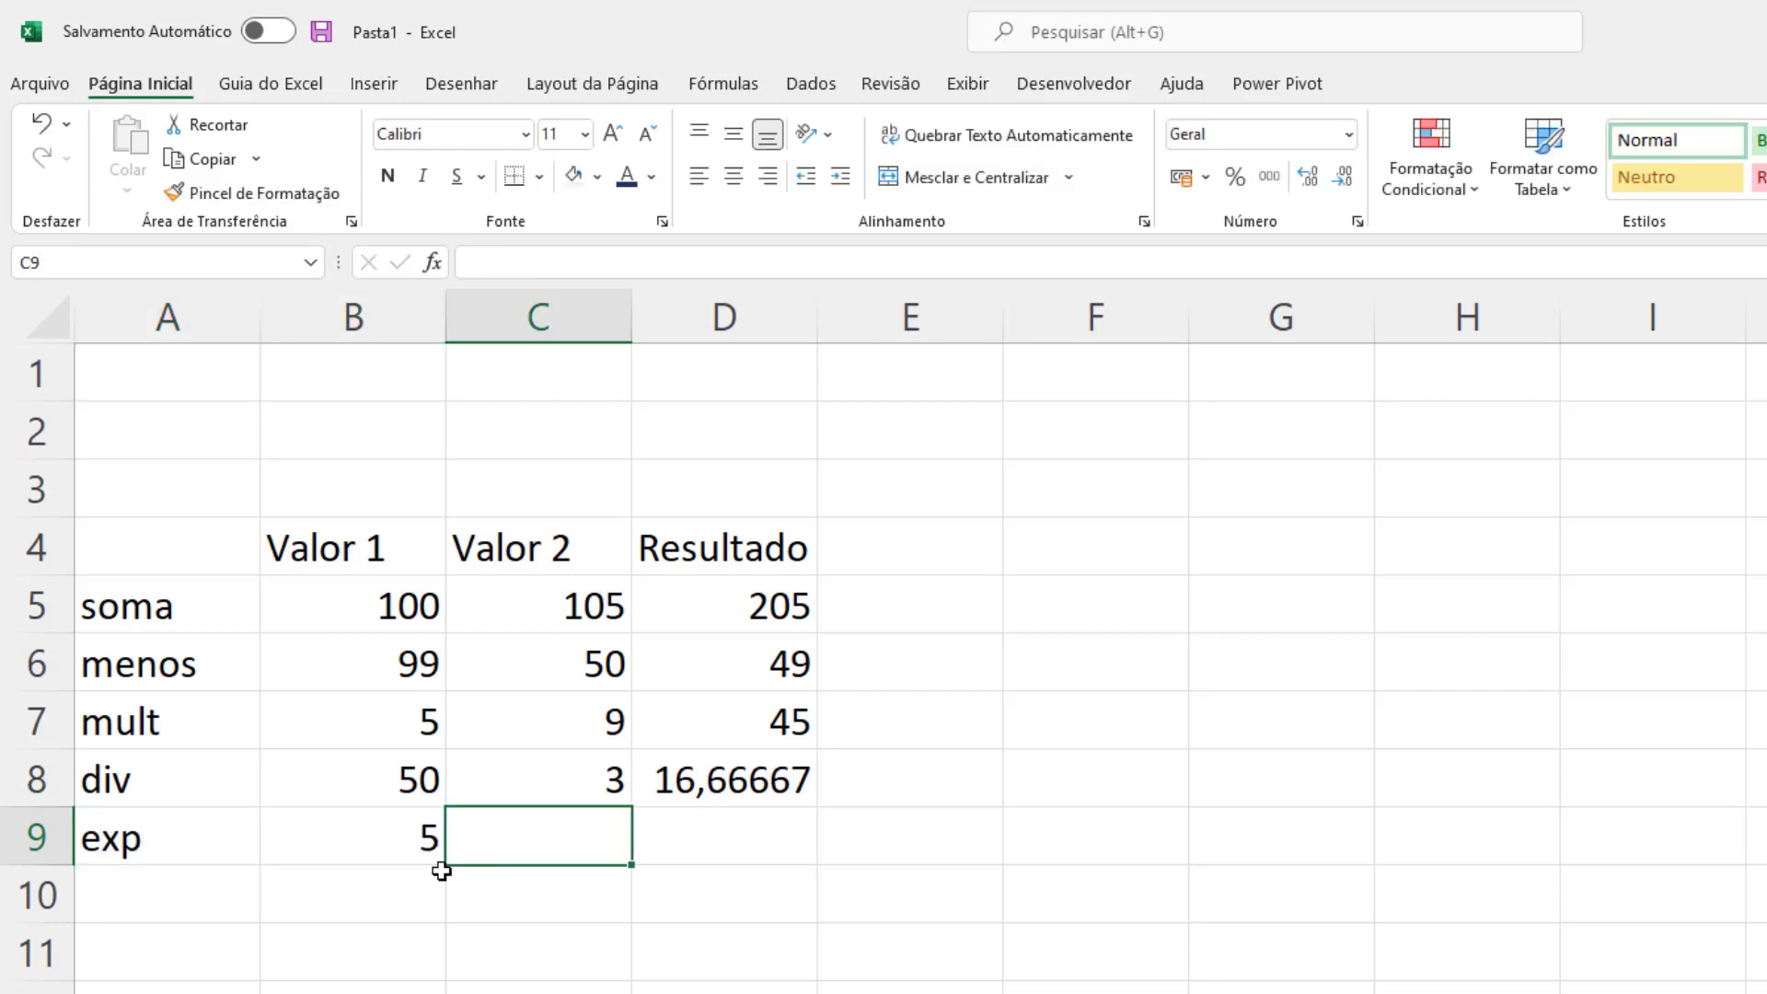
{"action": "type", "text": "2"}
{"action": "key", "text": "Tab"}
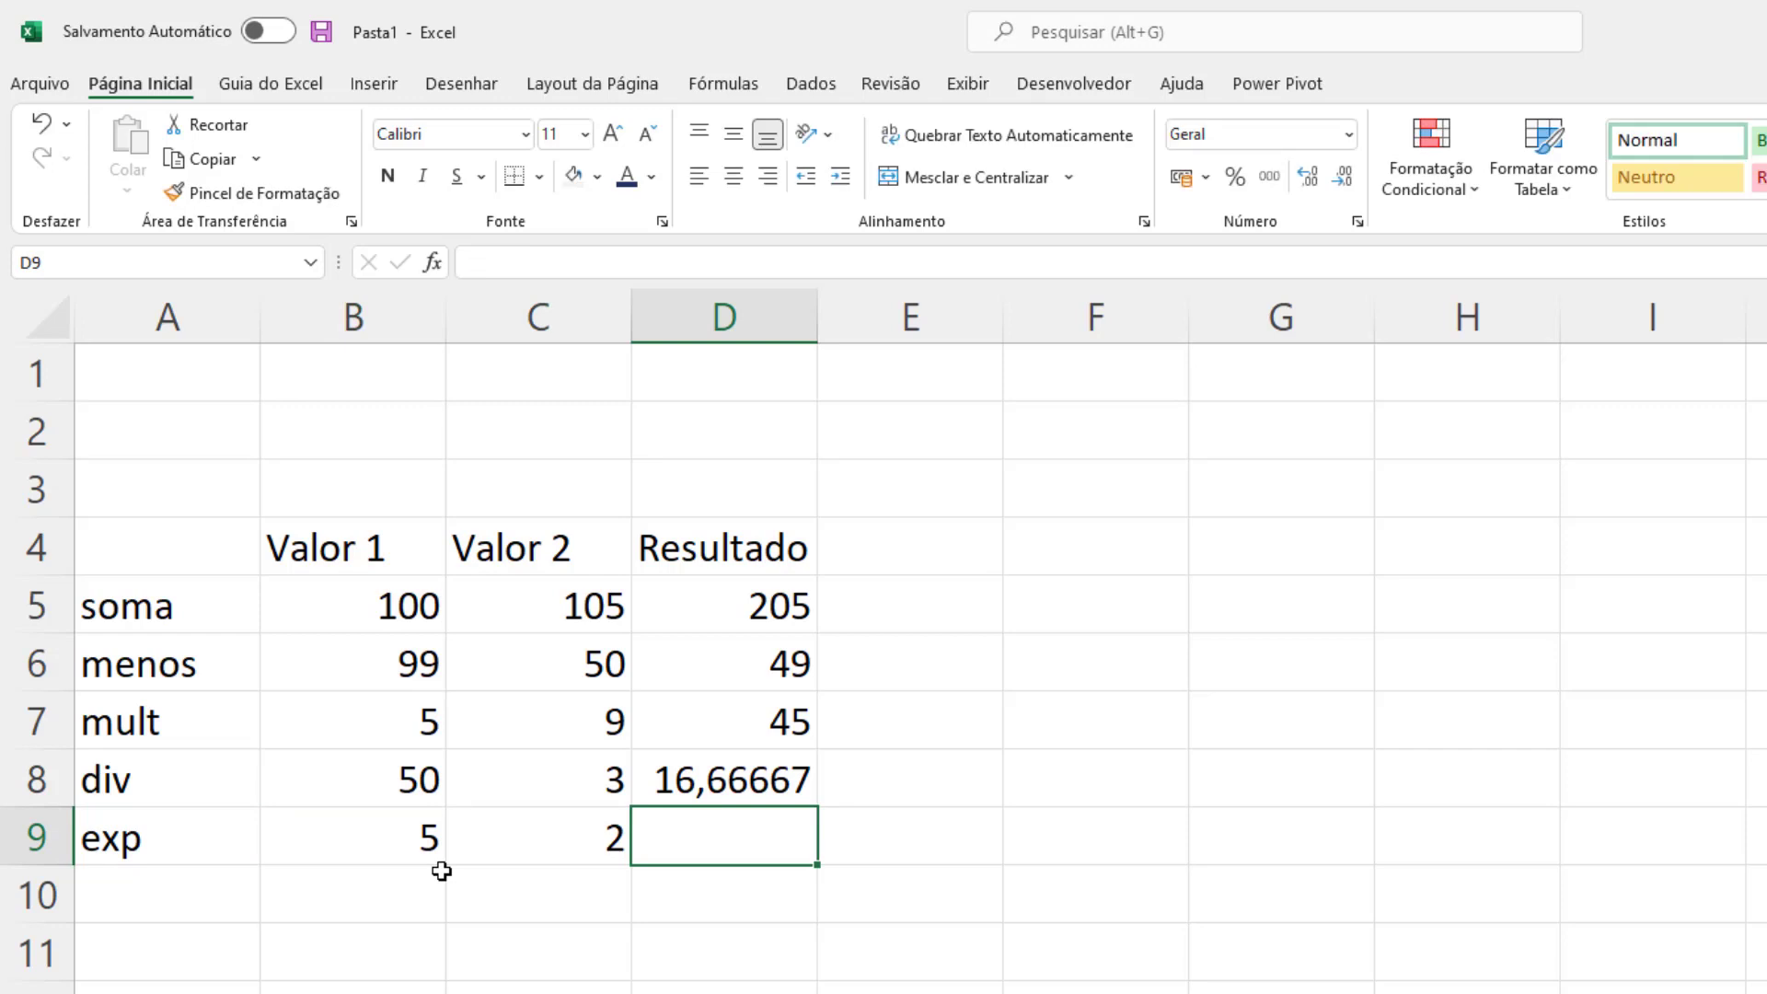
Raise B9 to the power of C9 in D9 with =B9^C9.
{"action": "type", "text": "="}
{"action": "key", "text": "Left"}
{"action": "key", "text": "Left"}
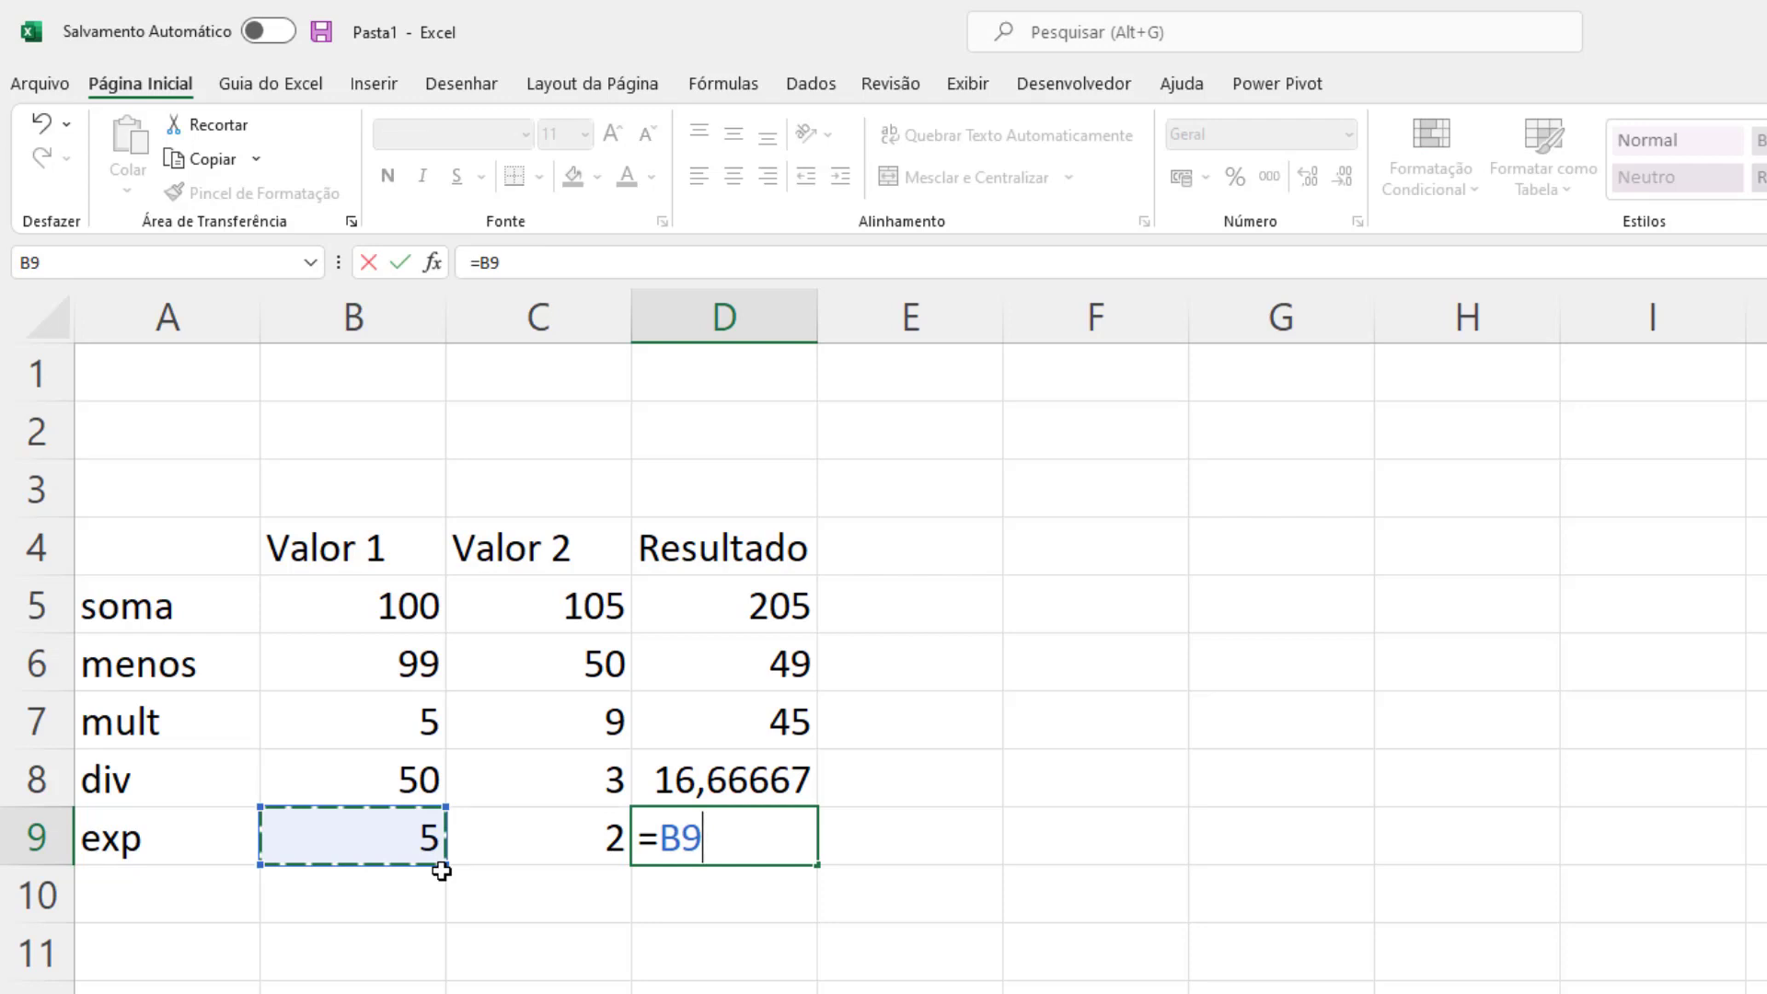
{"action": "type", "text": "^"}
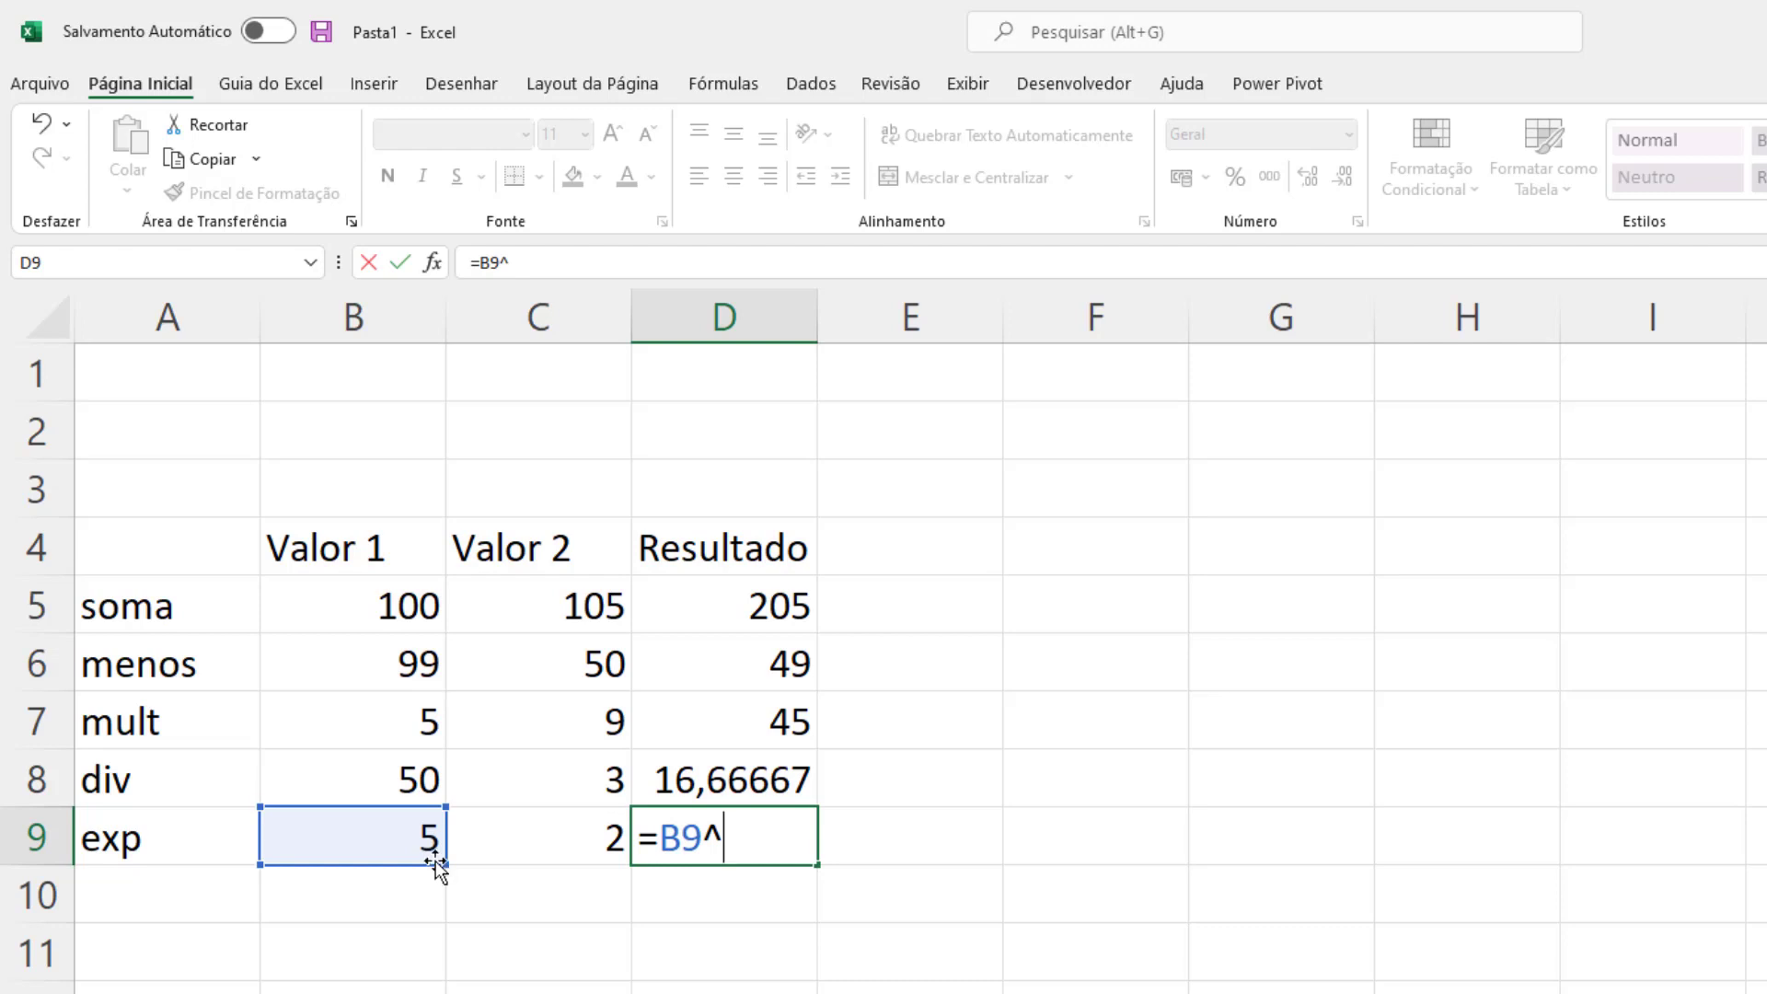
{"action": "left_click", "coordinate": [524, 837]}
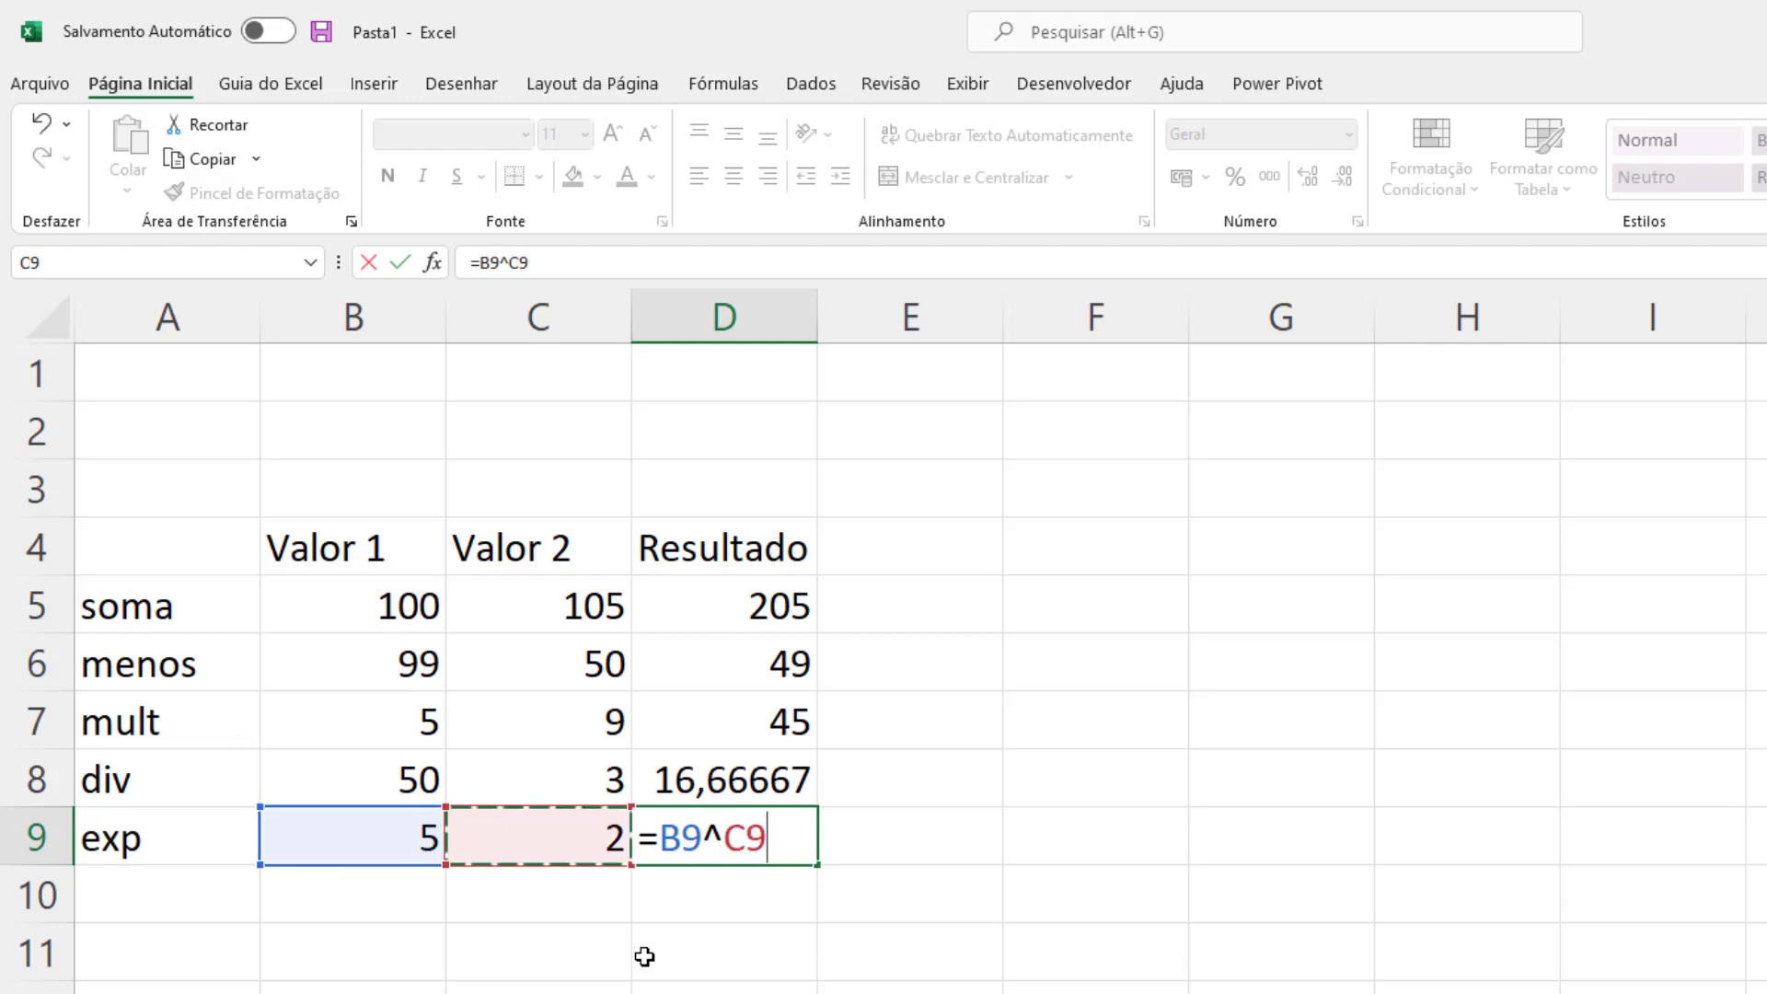
{"action": "key", "text": "Return"}
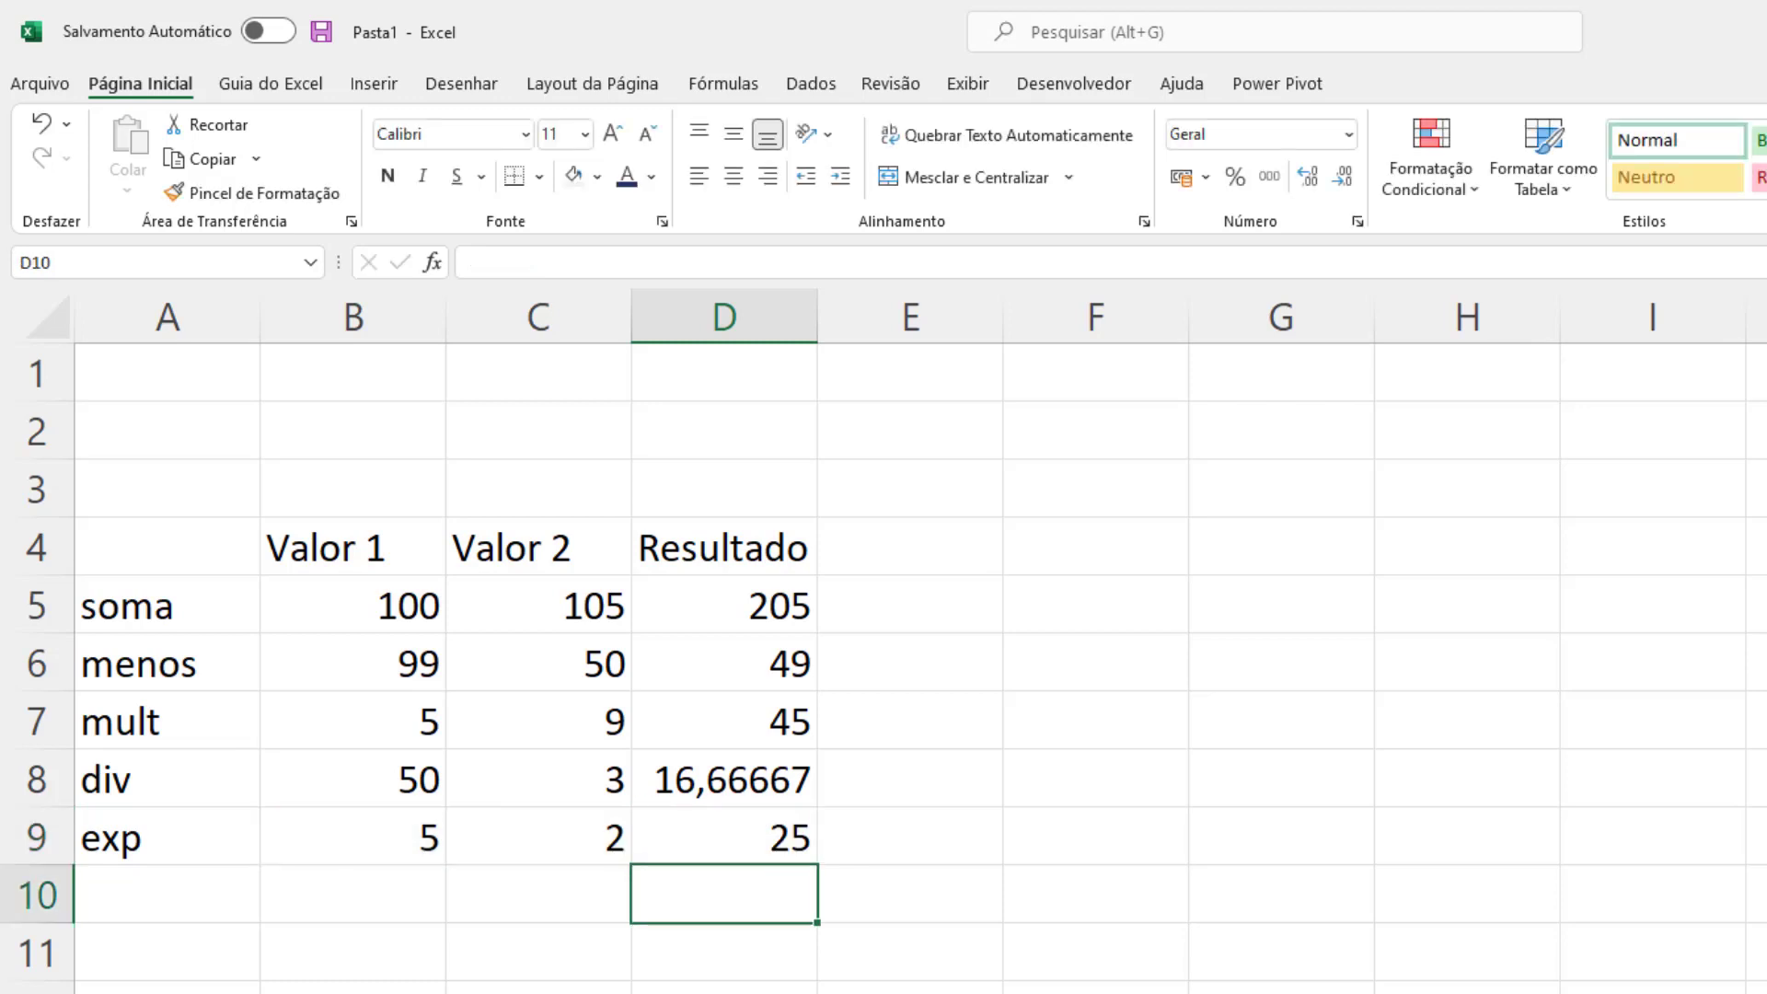
Change the exponent in C9 to 3, then to 4, giving 625.
{"action": "left_click", "coordinate": [538, 837]}
{"action": "type", "text": "3"}
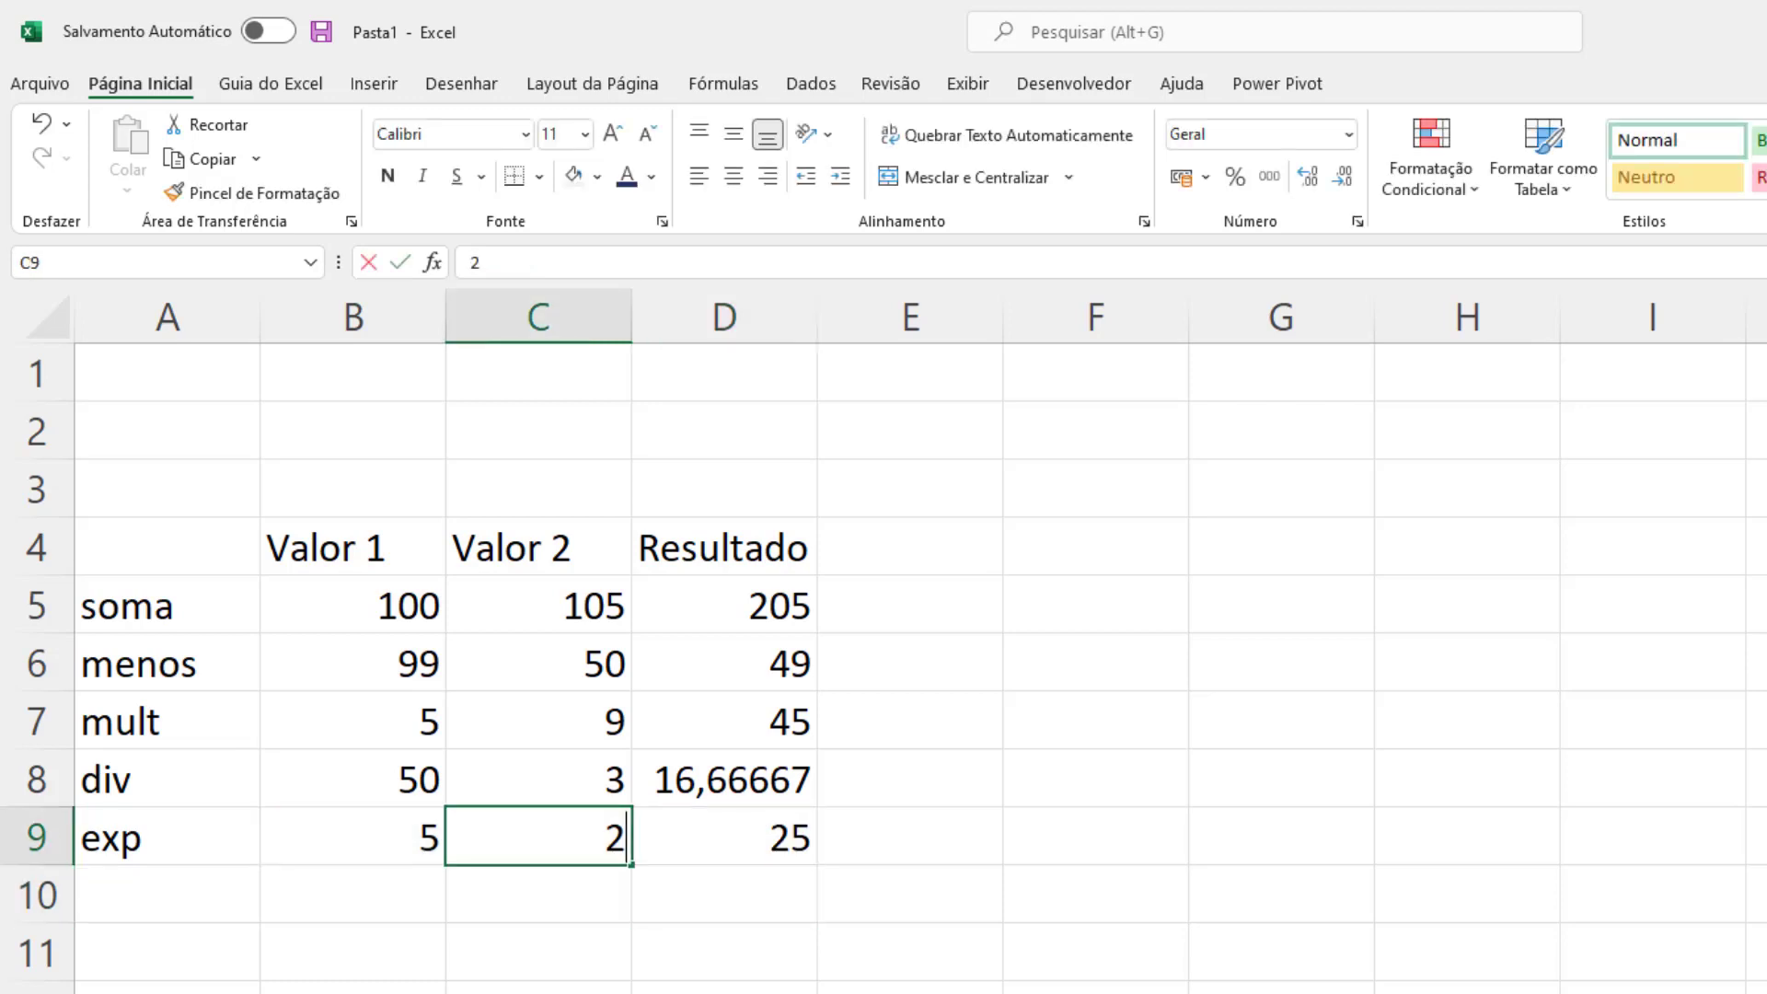
{"action": "key", "text": "Return"}
{"action": "left_click", "coordinate": [539, 837]}
{"action": "type", "text": "4"}
{"action": "key", "text": "Return"}
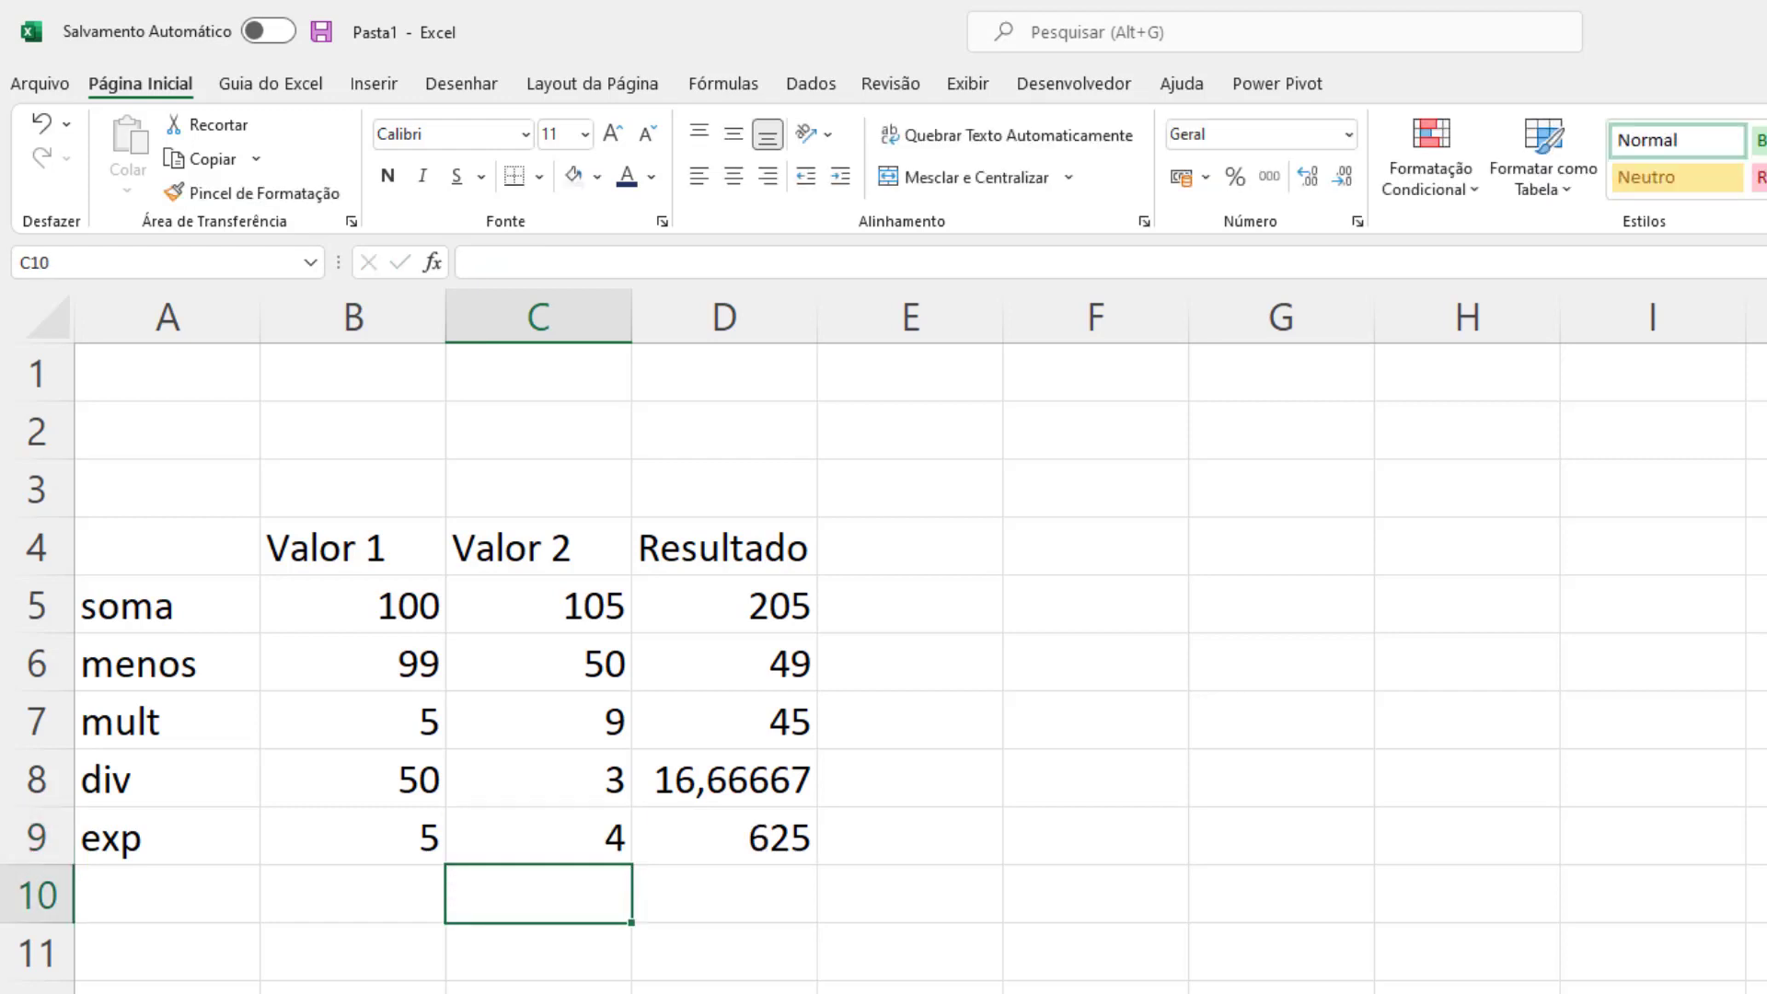
Inspect the ^ power operator in D9's formula without changing it.
{"action": "left_click", "coordinate": [724, 837]}
{"action": "key", "text": "F2"}
{"action": "key", "text": "Left"}
{"action": "key", "text": "Left"}
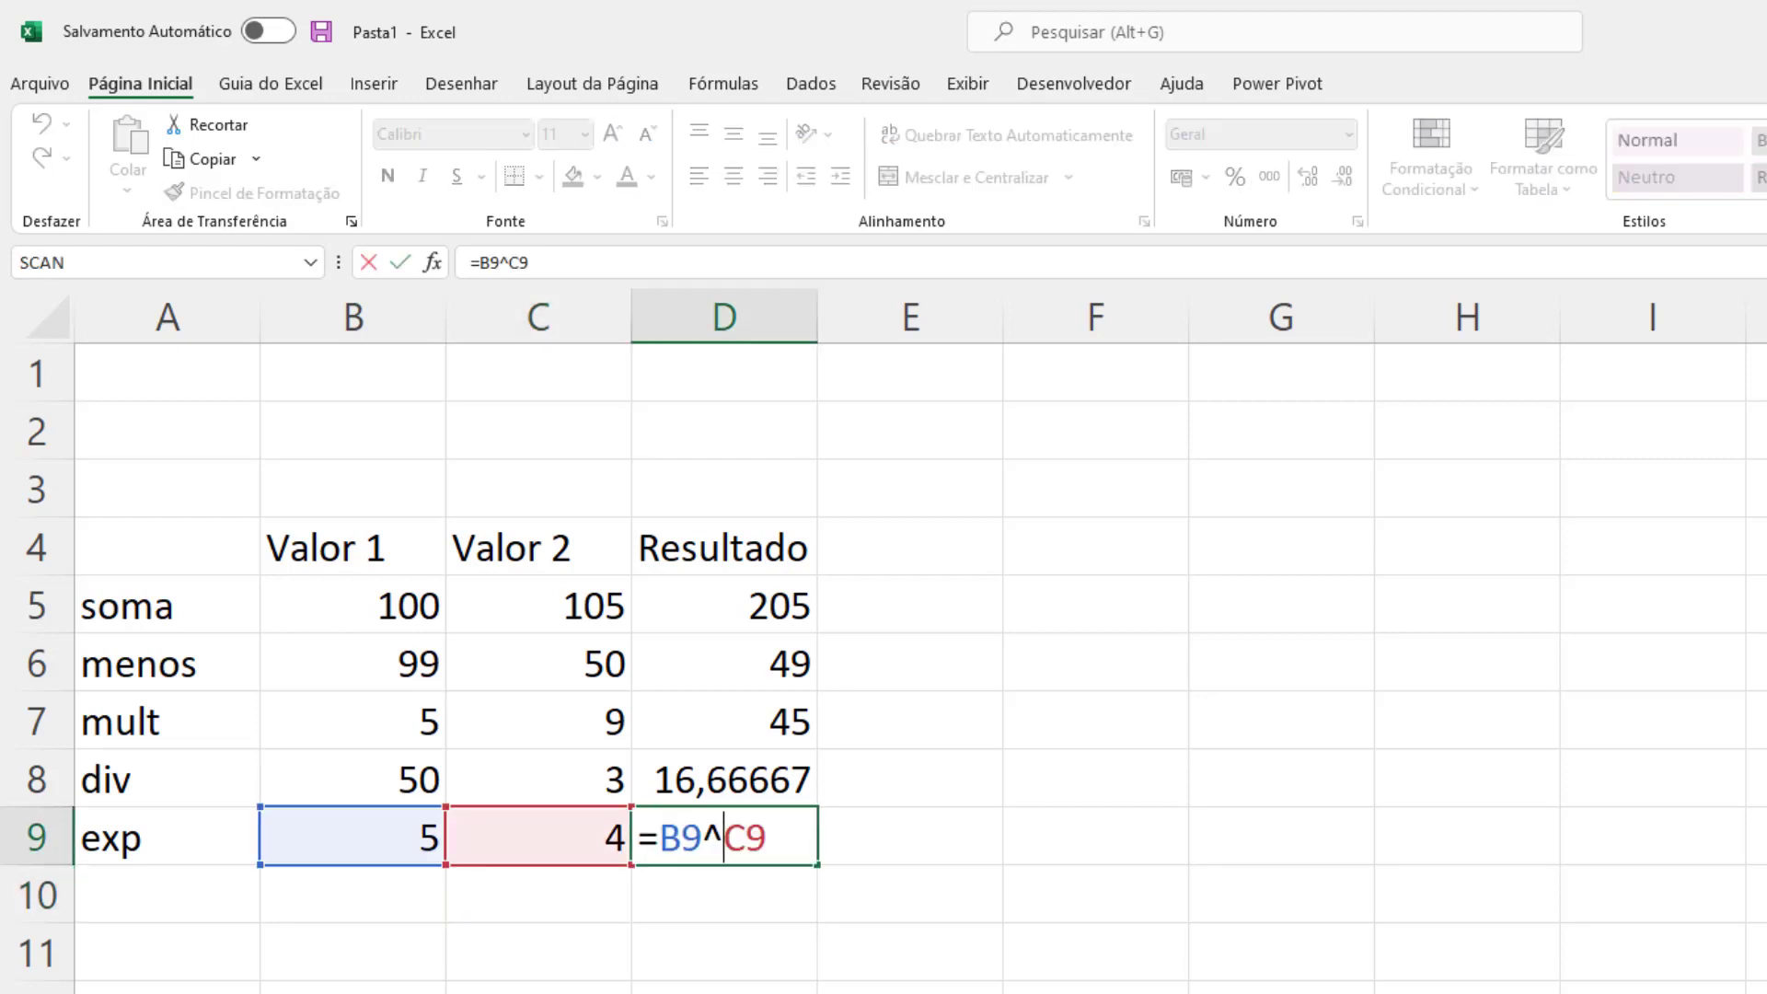
{"action": "key", "text": "shift+Left"}
{"action": "key", "text": "ctrl+Return"}
Add a raiz row in A10 with 625 in B10 and 4 in C10.
{"action": "left_click", "coordinate": [354, 837]}
{"action": "left_click", "coordinate": [167, 894]}
{"action": "type", "text": "ra"}
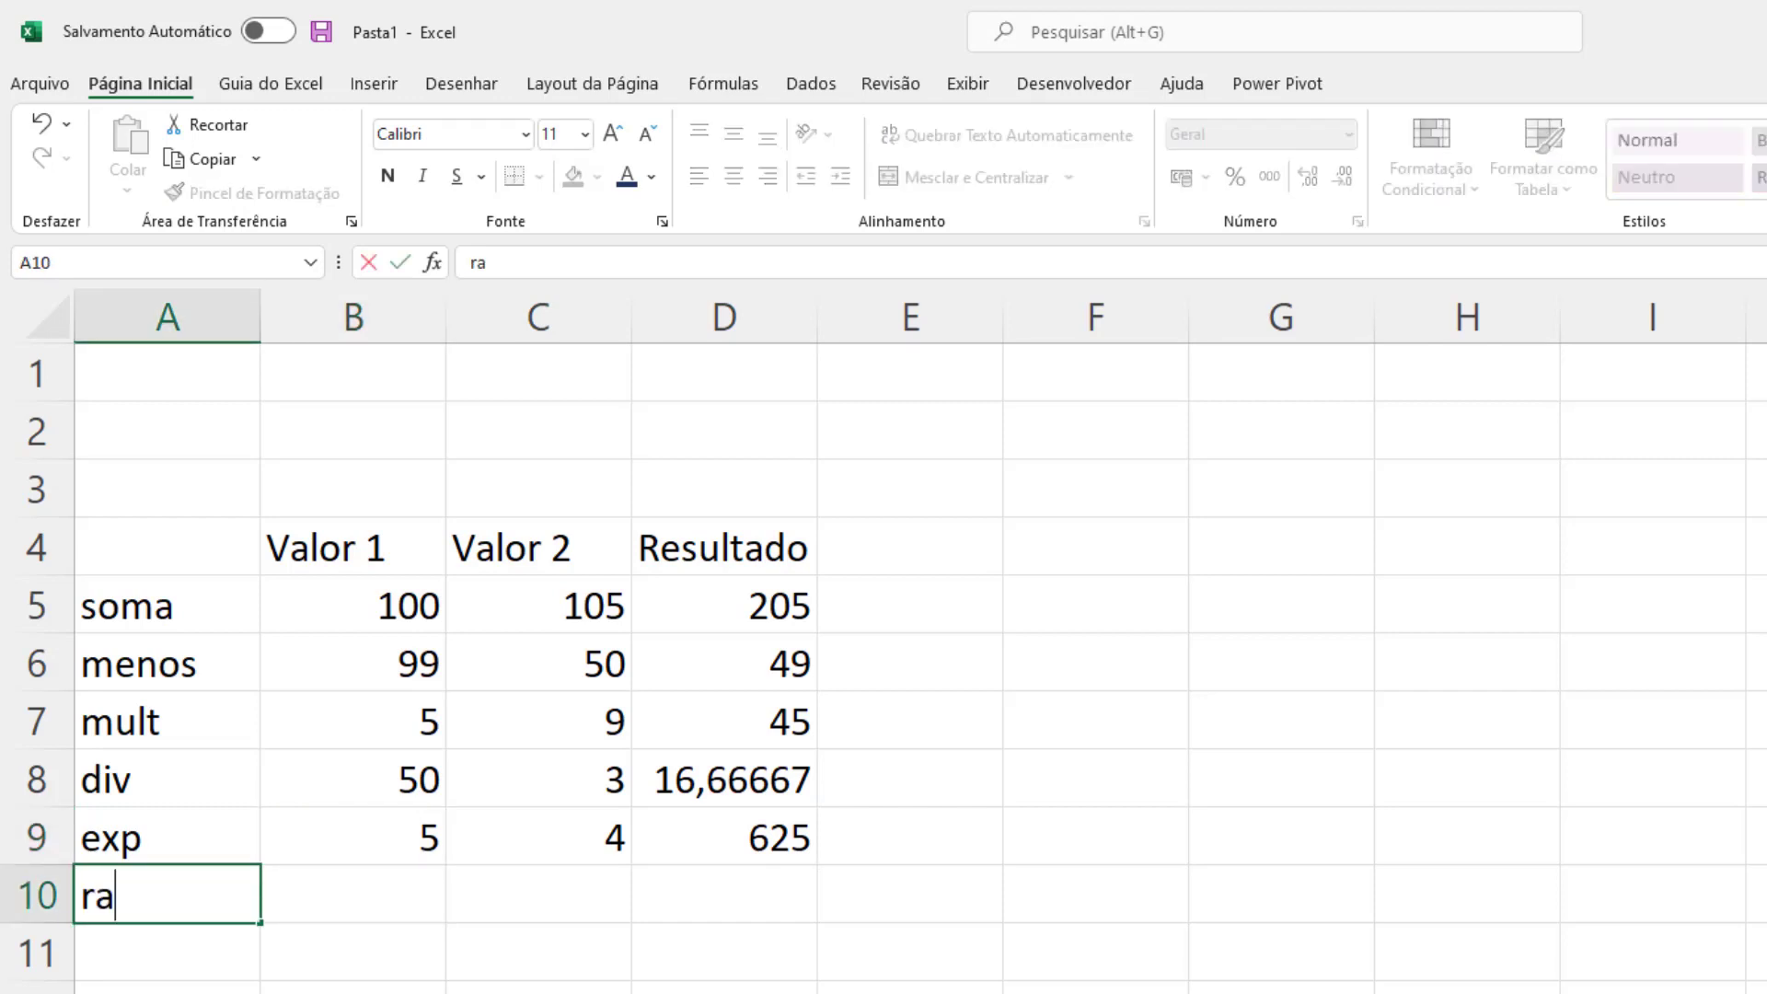
{"action": "type", "text": "iz"}
{"action": "key", "text": "Return"}
{"action": "left_click", "coordinate": [353, 895]}
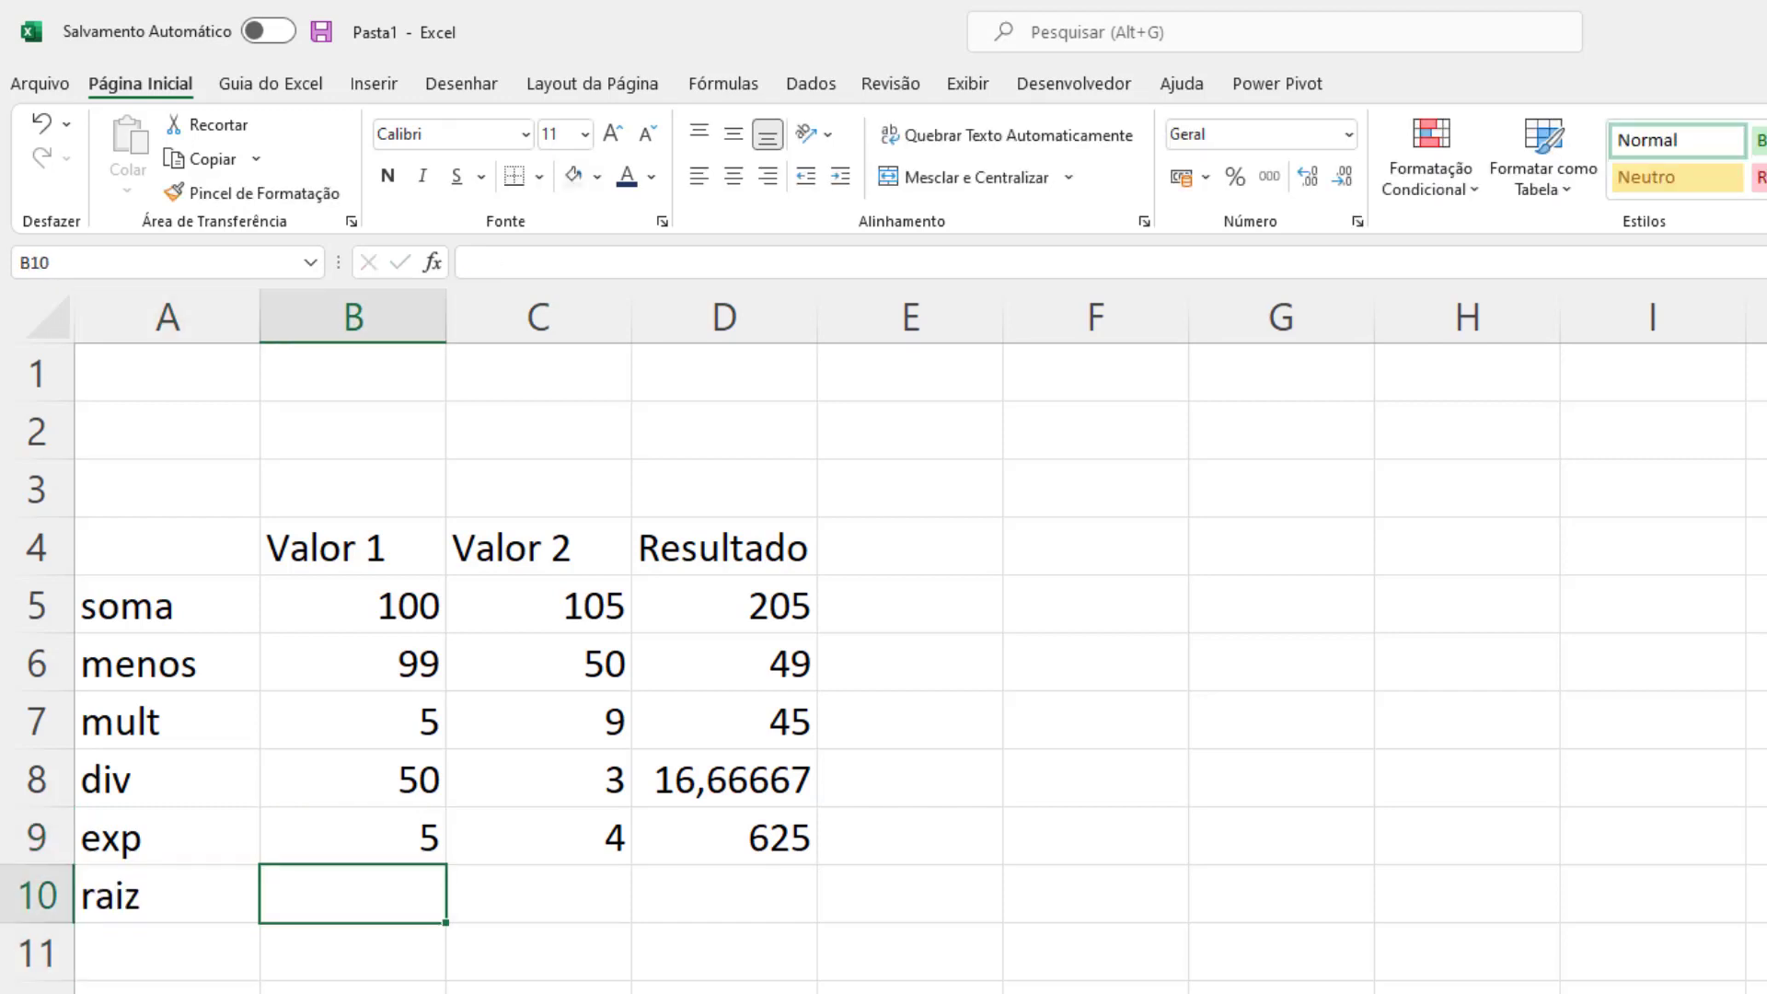
{"action": "type", "text": "625"}
{"action": "key", "text": "Tab"}
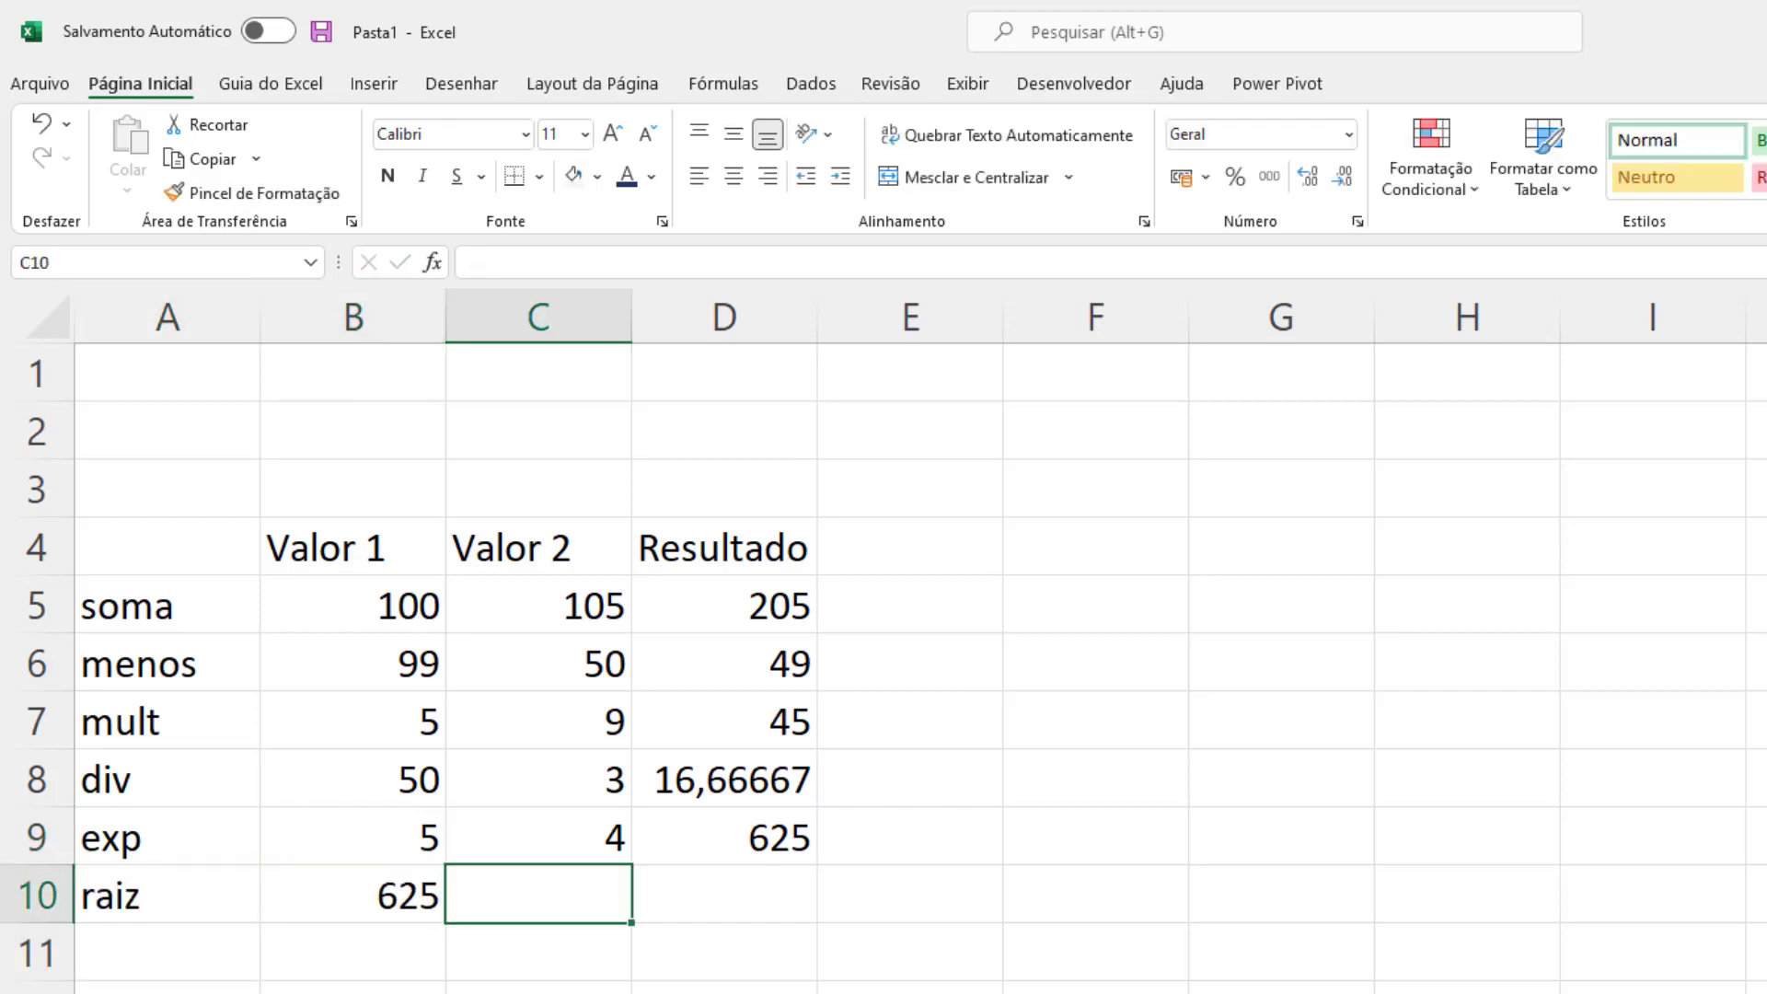
{"action": "type", "text": "4"}
{"action": "key", "text": "ctrl+Return"}
Enter =B10^(1/4) in D10 so it returns the fourth root, 5.
{"action": "left_click", "coordinate": [724, 895]}
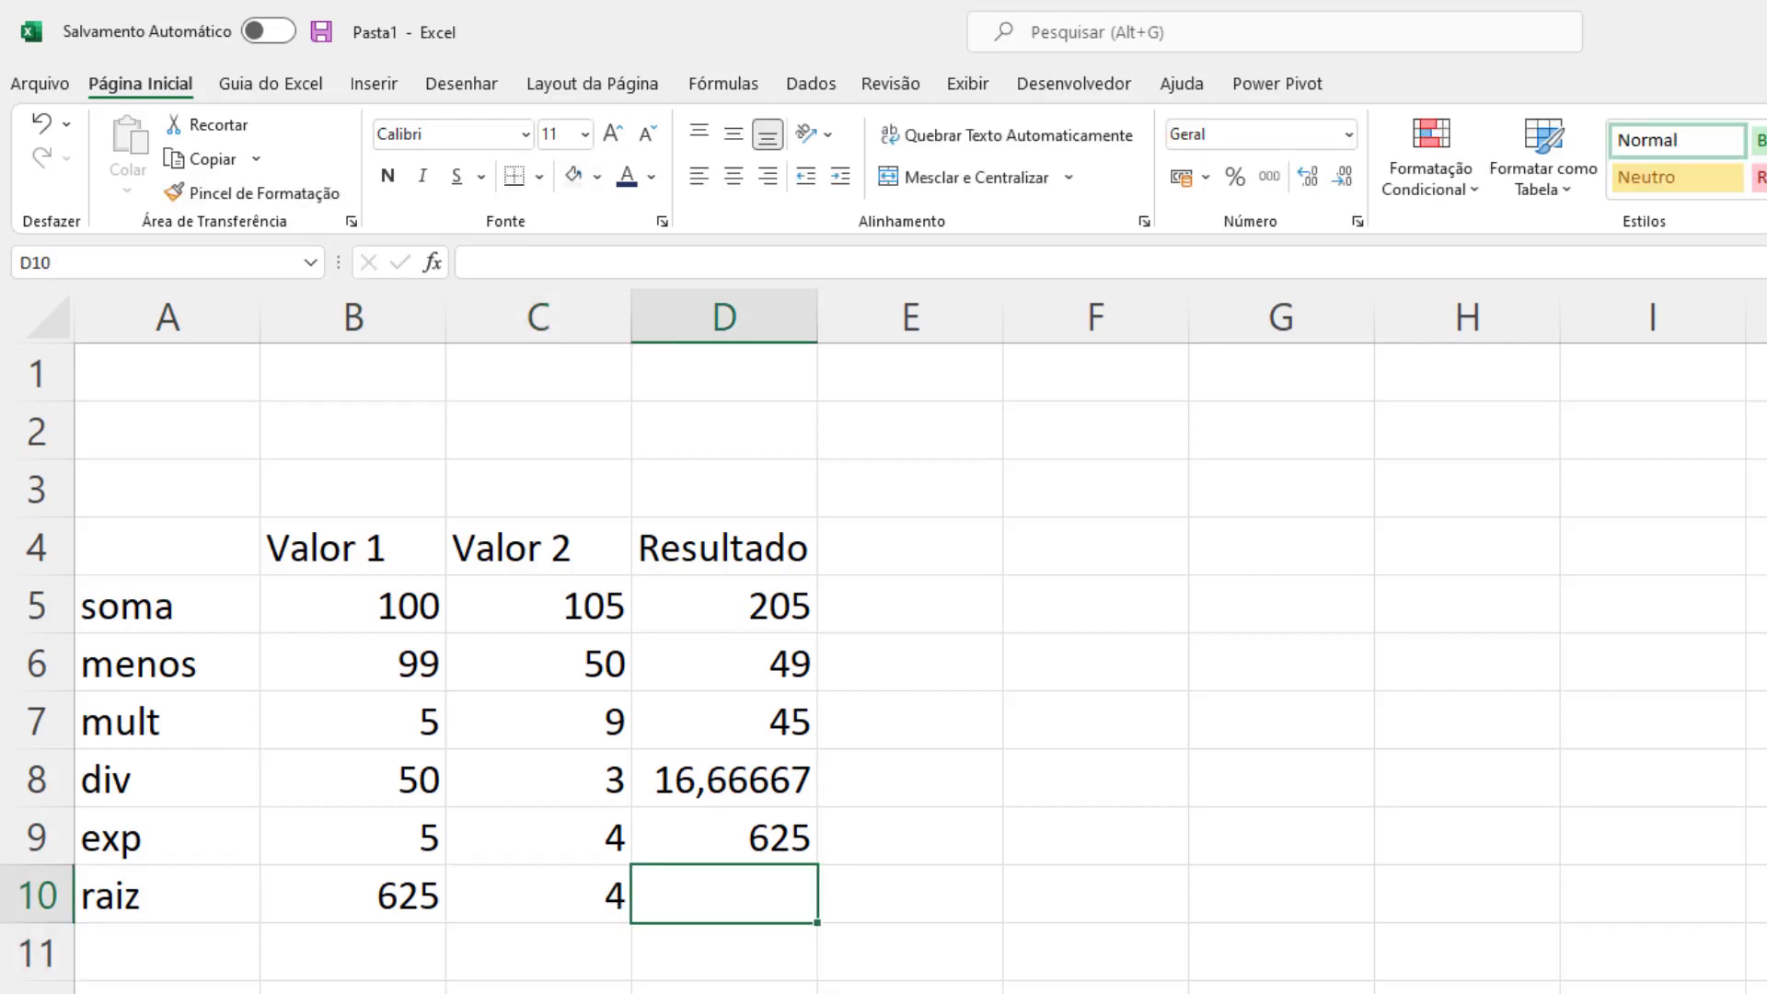
{"action": "type", "text": "="}
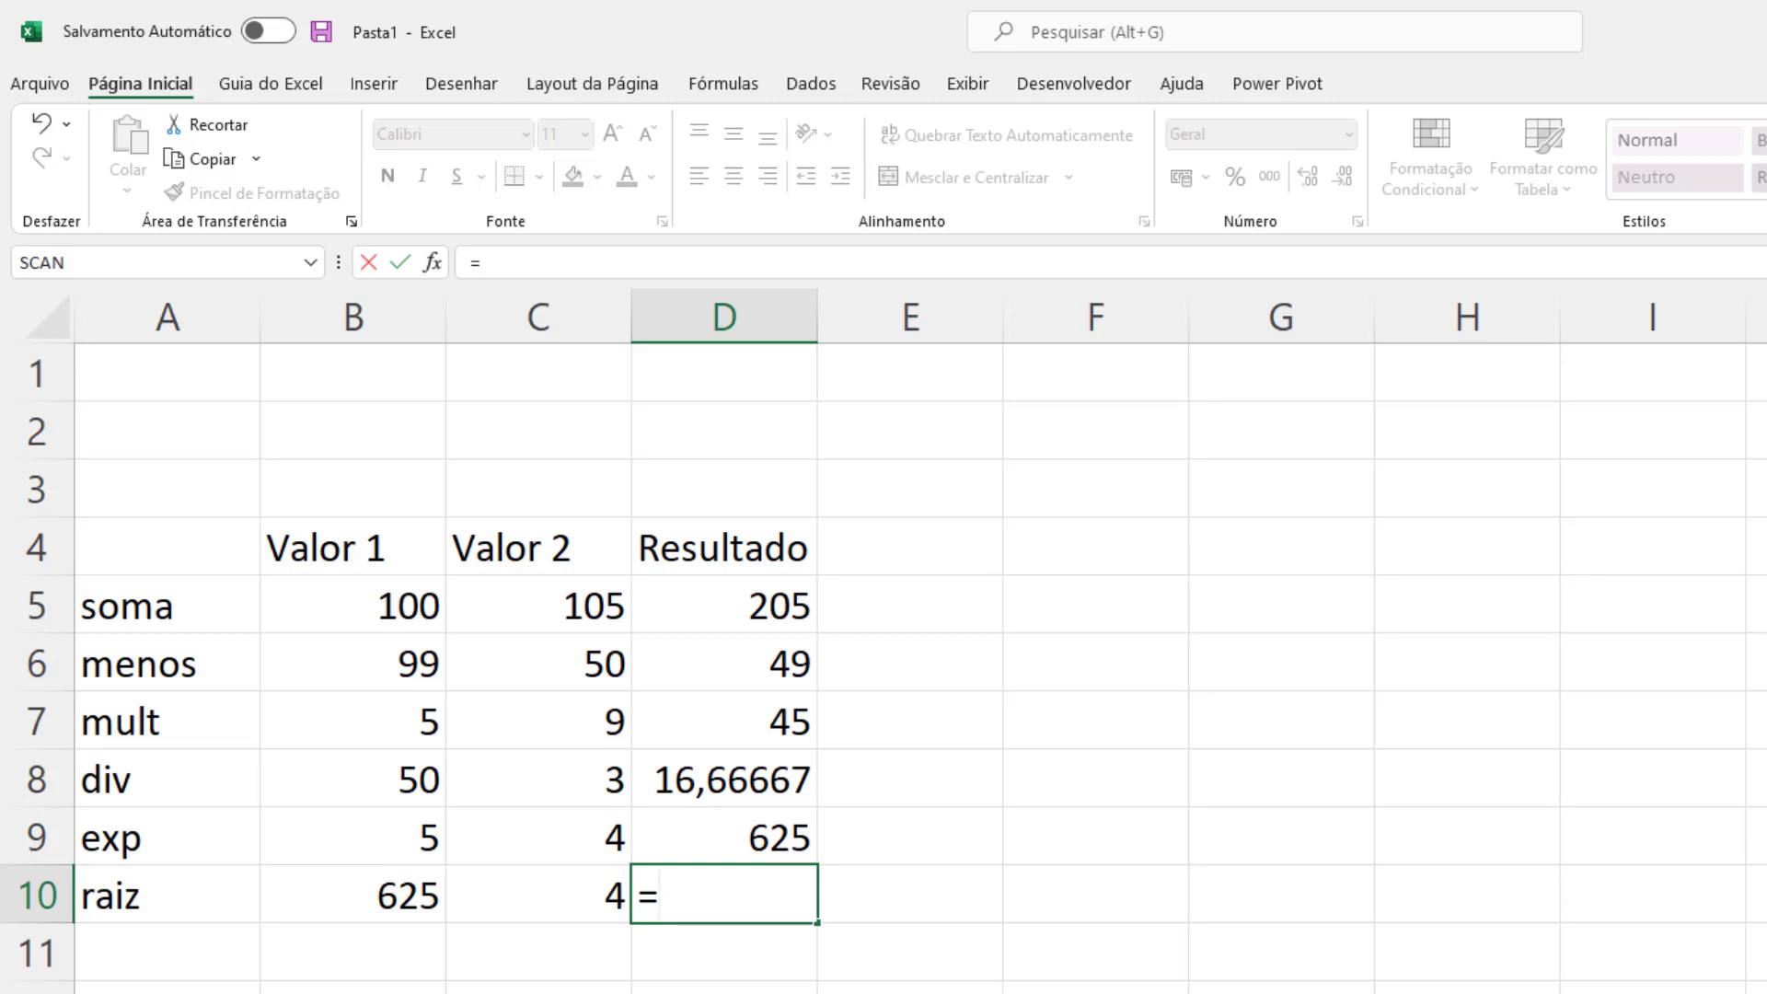
{"action": "key", "text": "Left"}
{"action": "key", "text": "Left"}
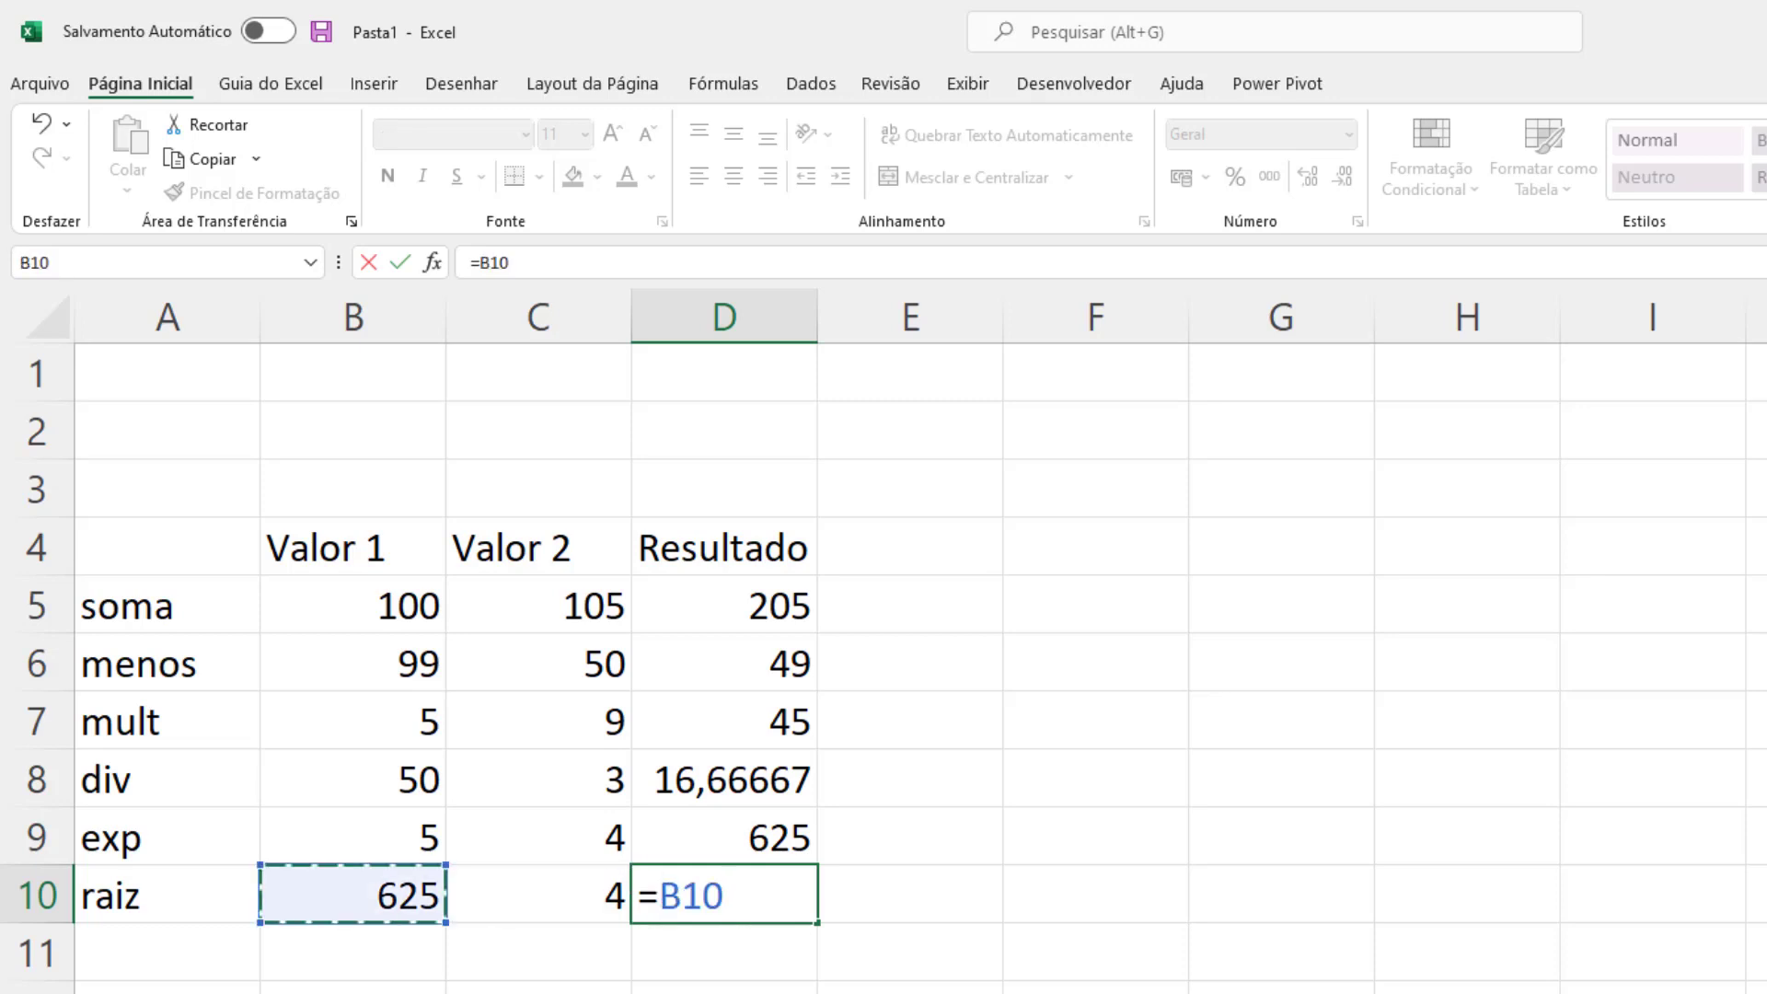
{"action": "type", "text": "^"}
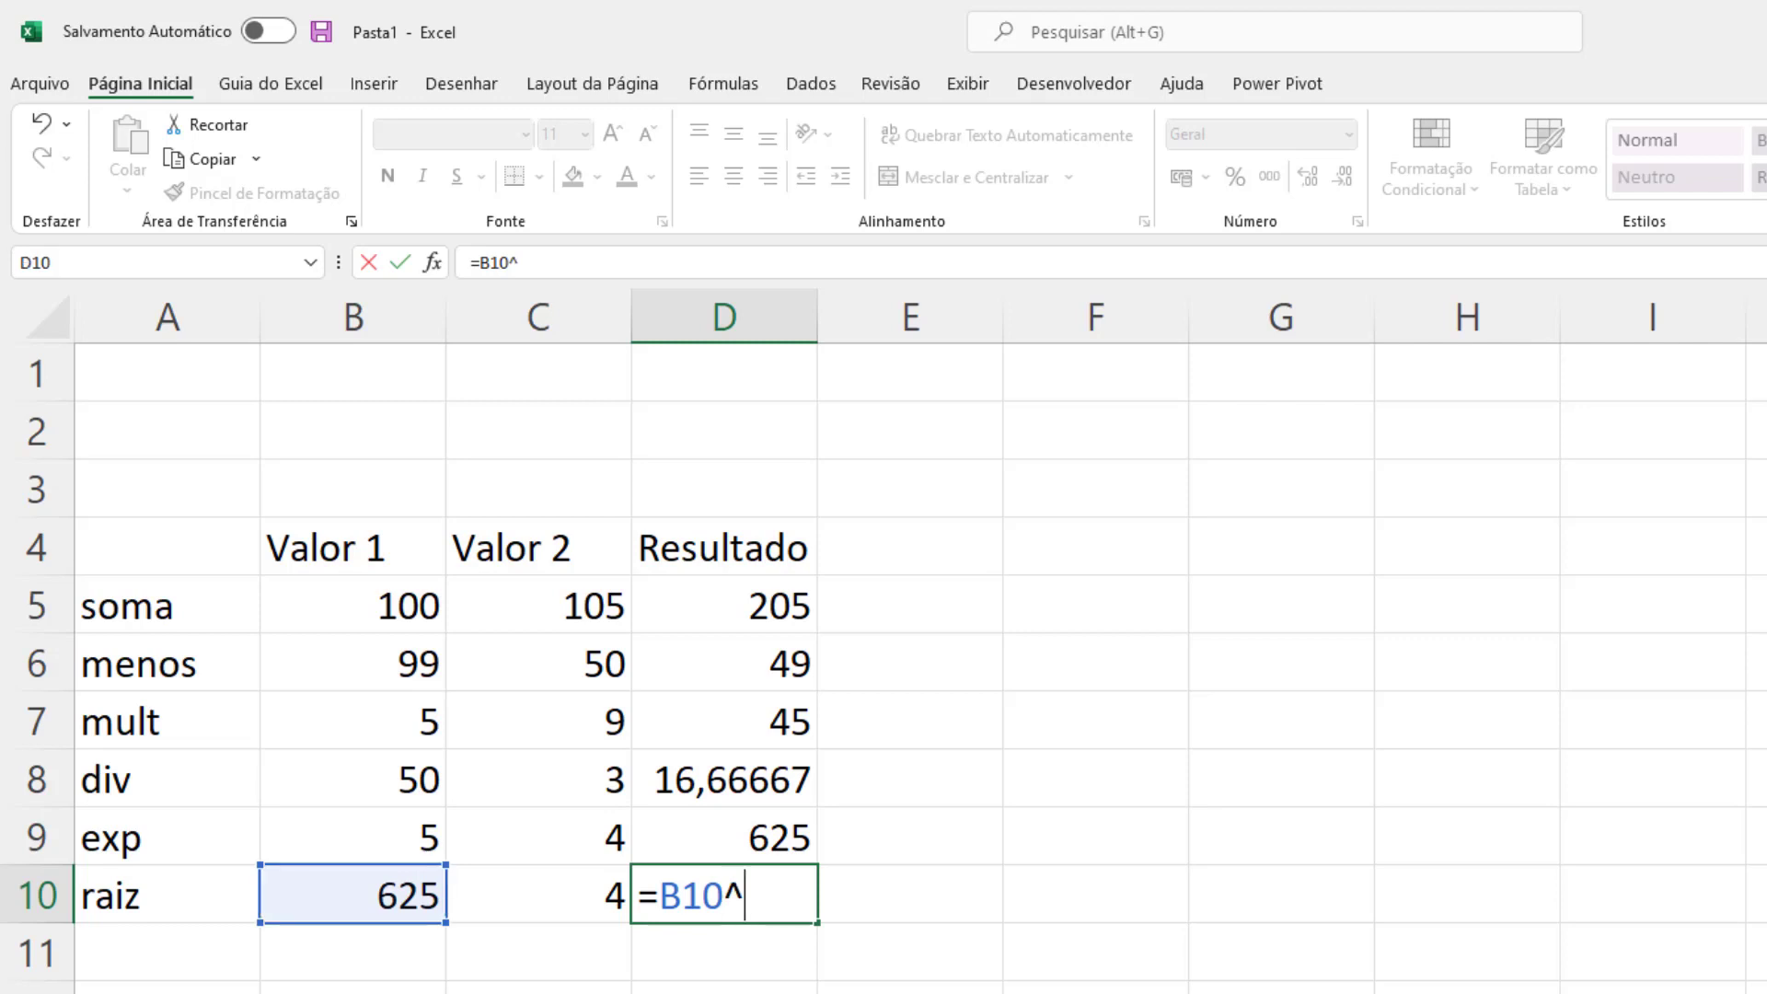
{"action": "type", "text": "1/"}
{"action": "type", "text": "4"}
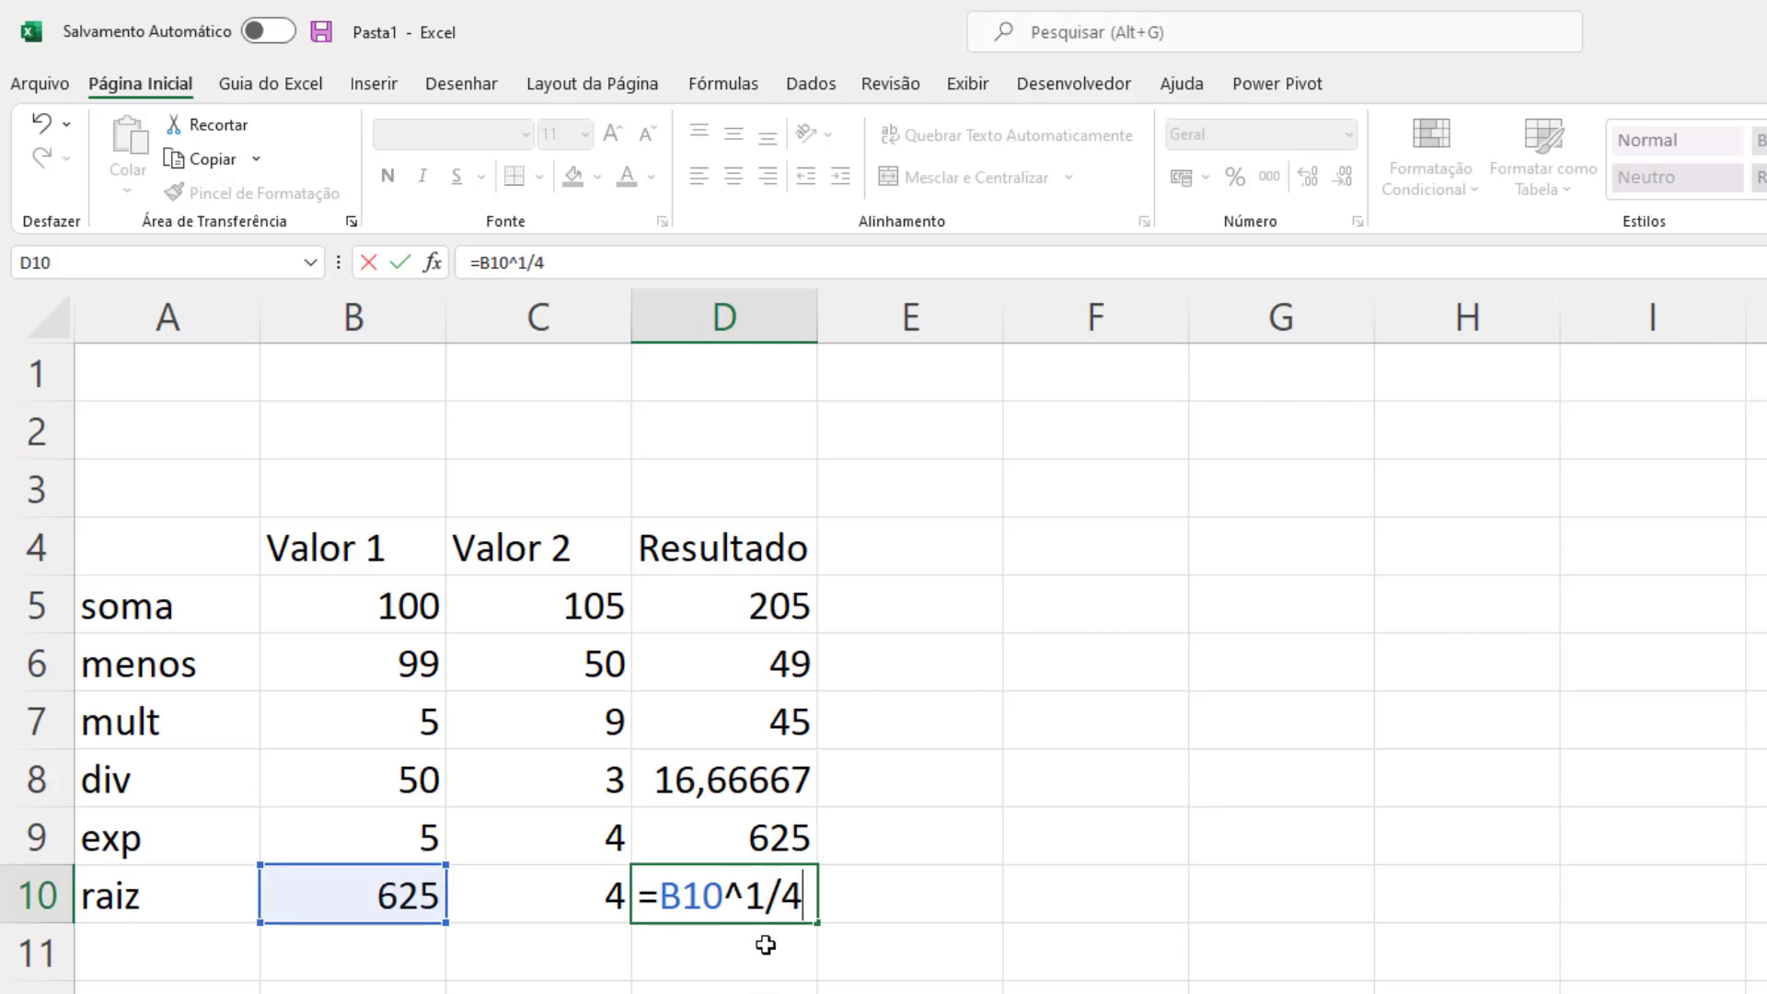
{"action": "left_click", "coordinate": [744, 896]}
{"action": "type", "text": "("}
{"action": "left_click", "coordinate": [815, 896]}
{"action": "type", "text": ")"}
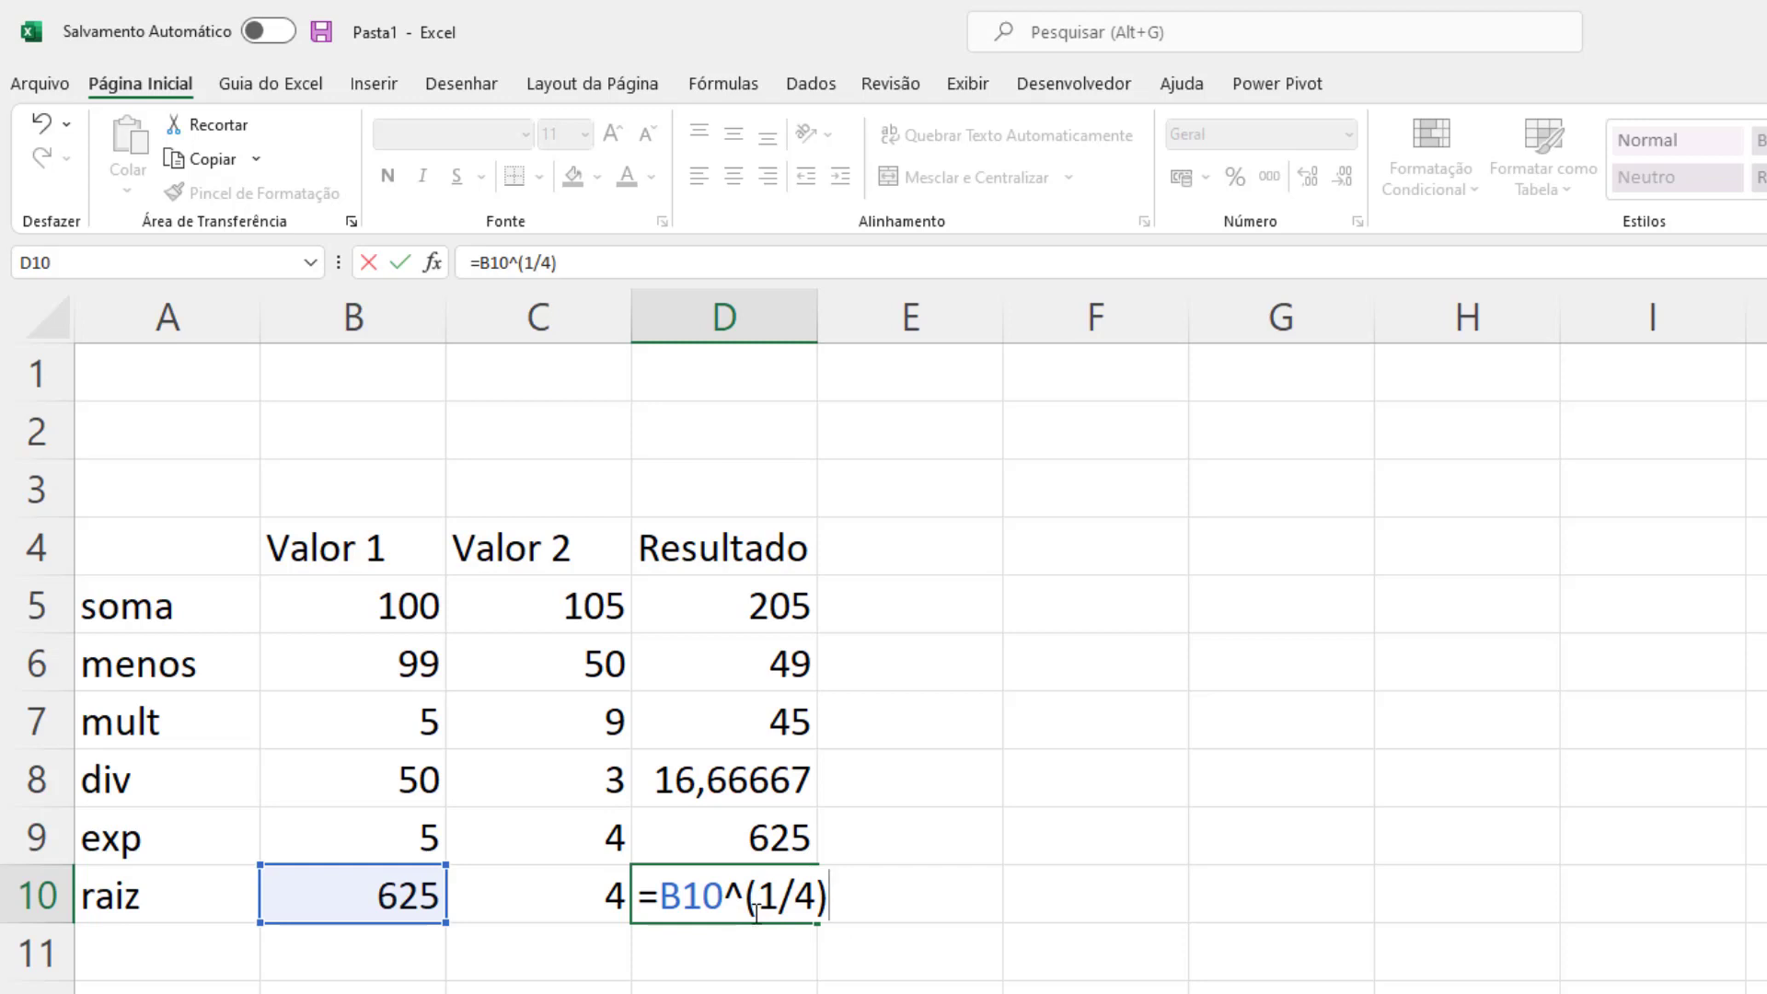
{"action": "double_click", "coordinate": [780, 896]}
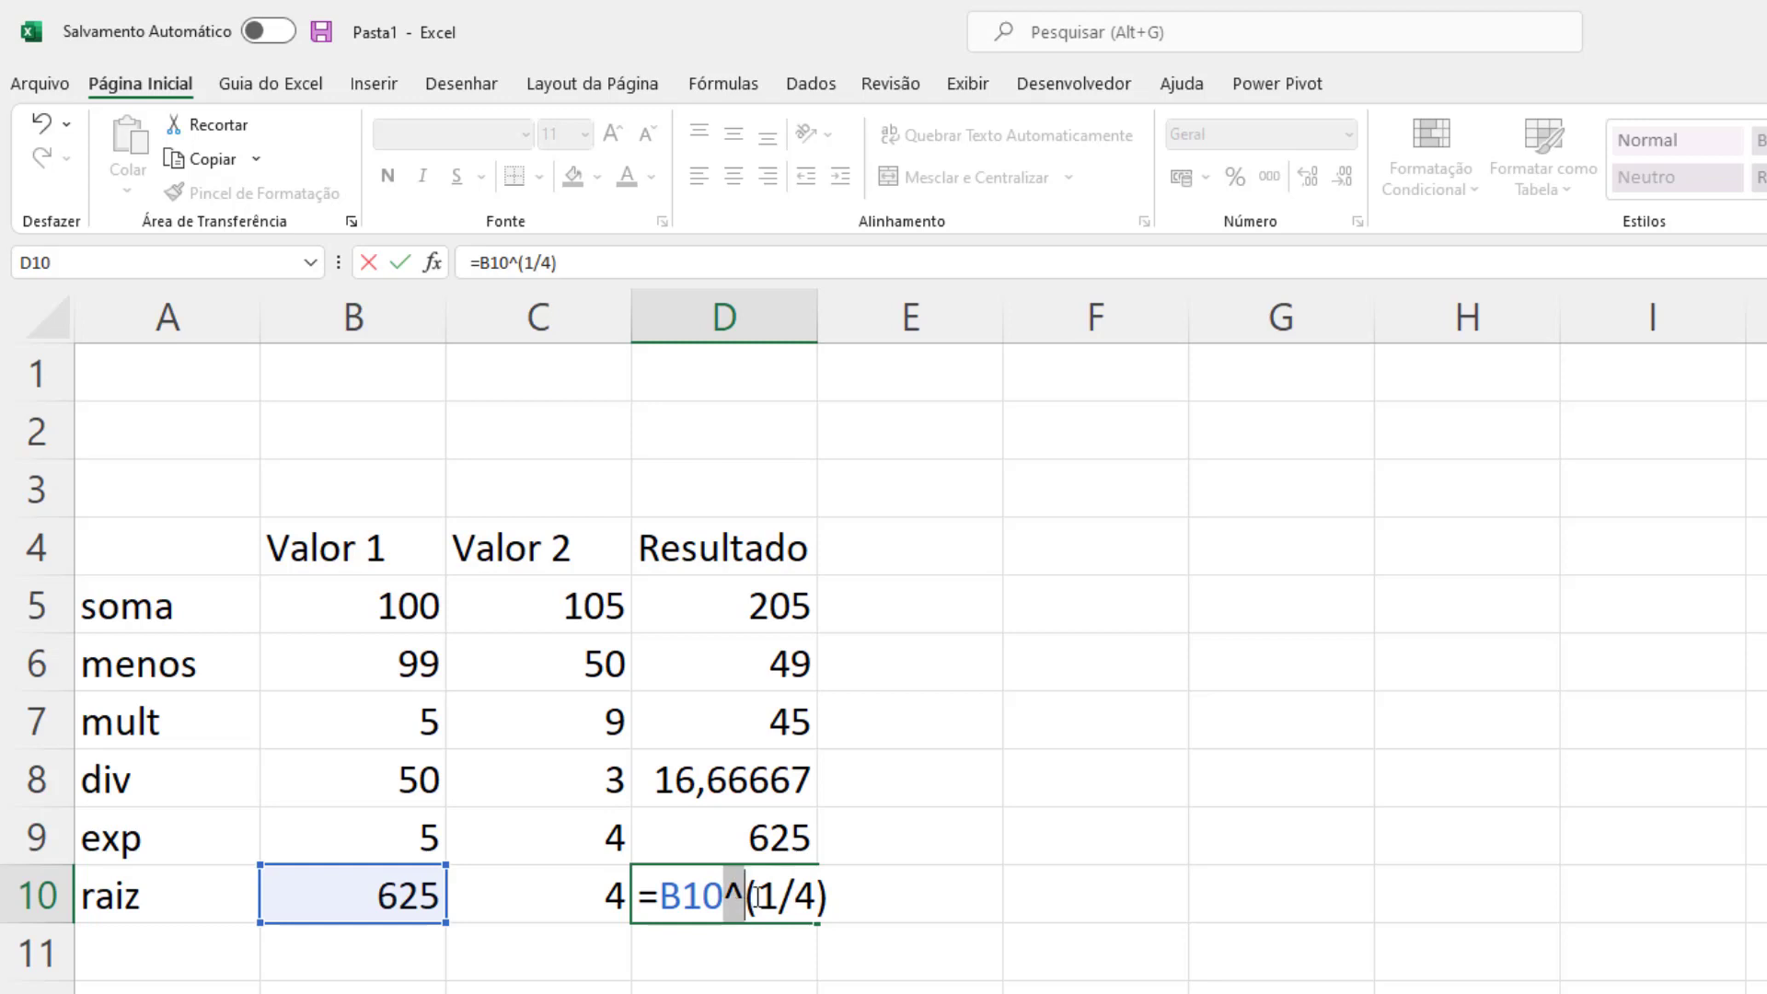
{"action": "left_click", "coordinate": [756, 891]}
{"action": "left_click_drag", "start_coordinate": [774, 888], "coordinate": [815, 893]}
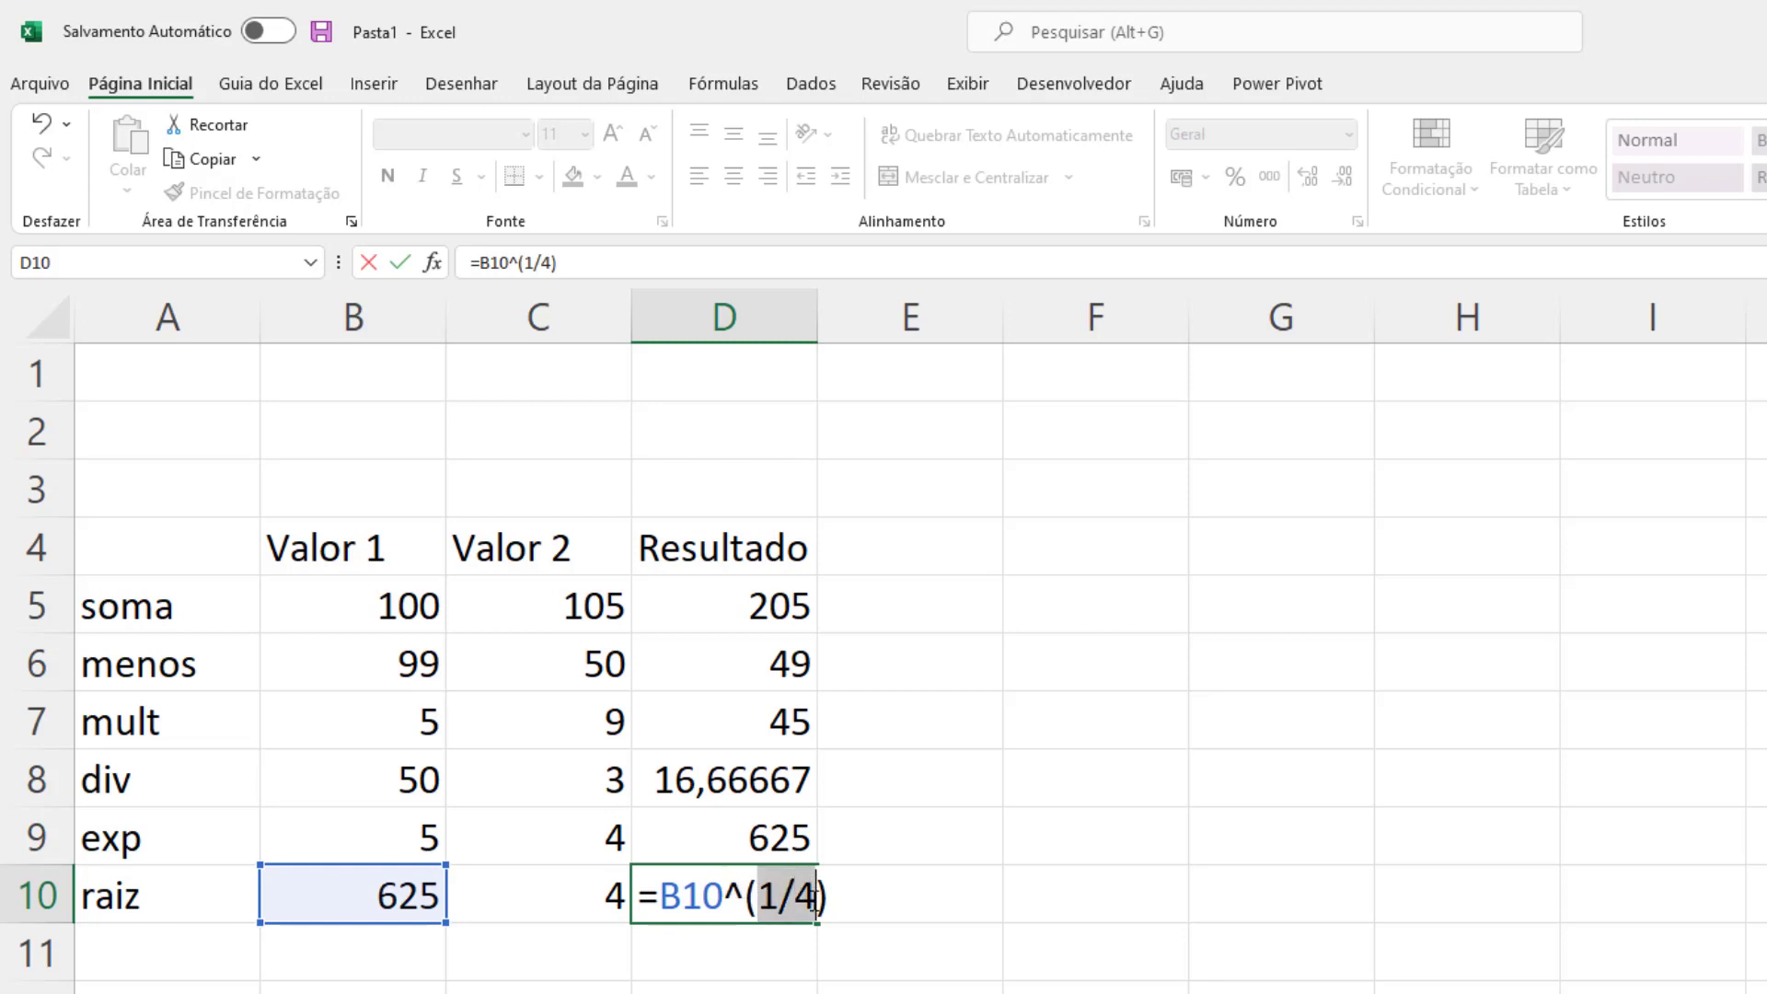
{"action": "key", "text": "ctrl+Return"}
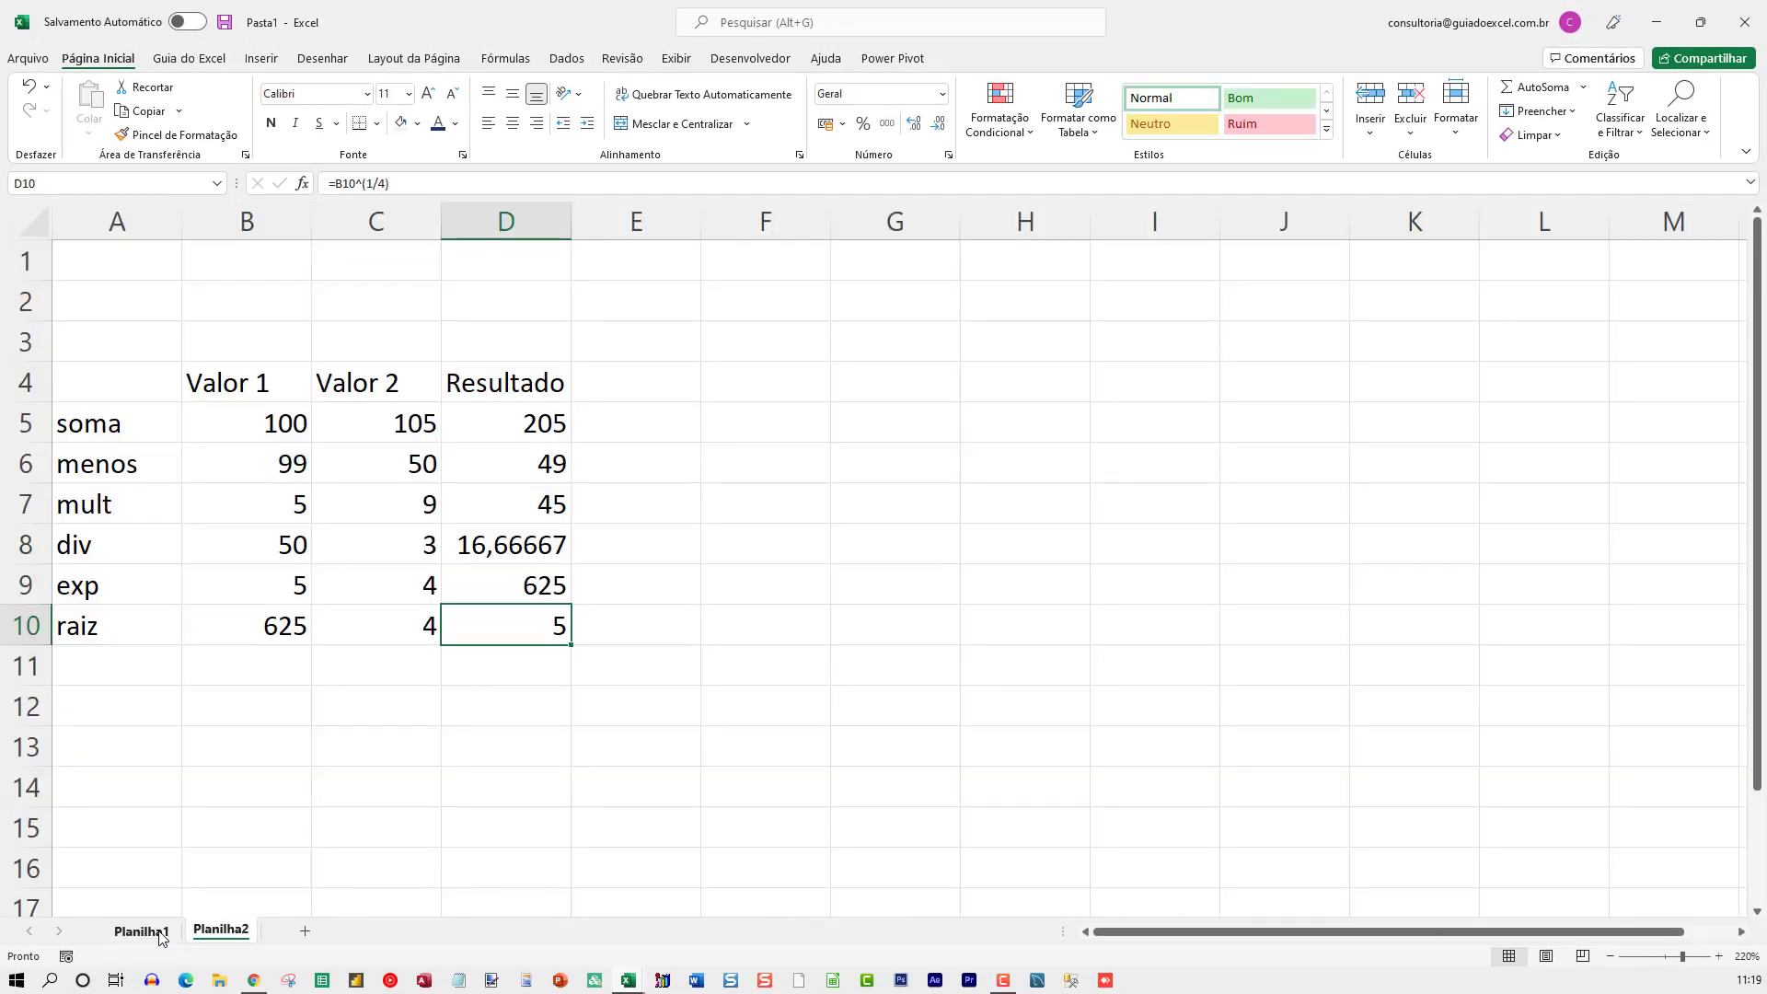
Return to the Planilha1 sales sheet and select the first Valor Bruto cell, J4.
{"action": "left_click", "coordinate": [161, 935]}
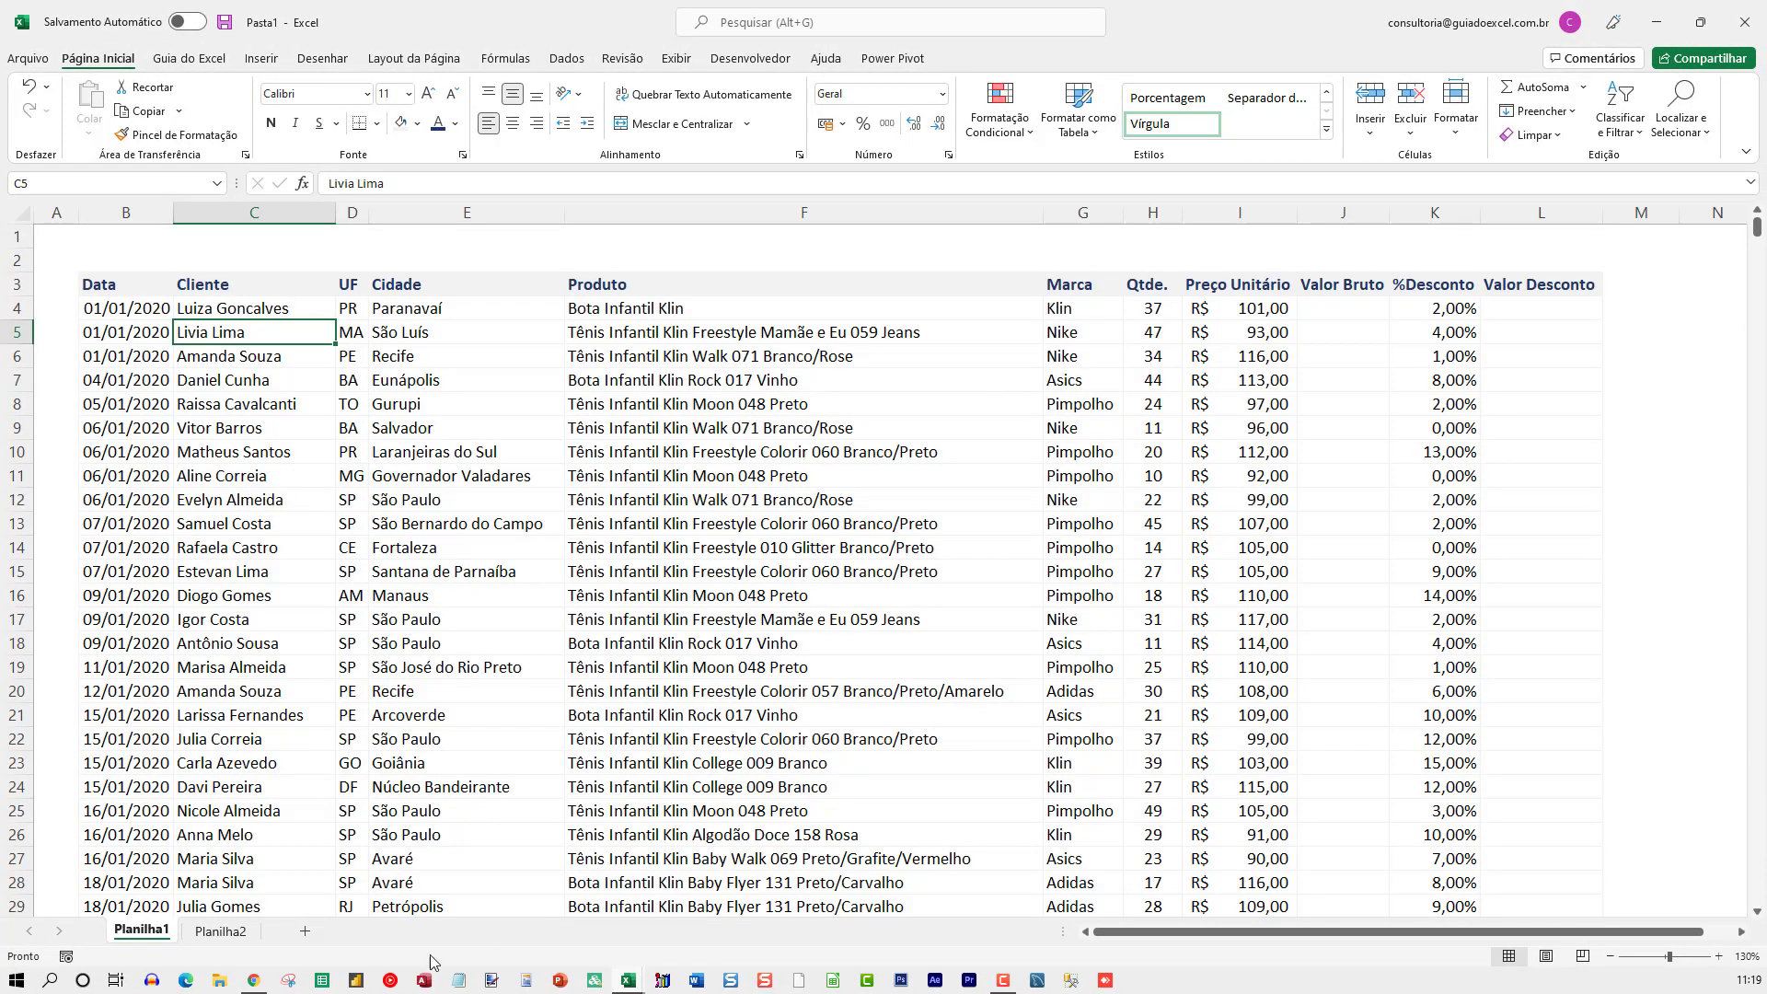
{"action": "left_click", "coordinate": [209, 935]}
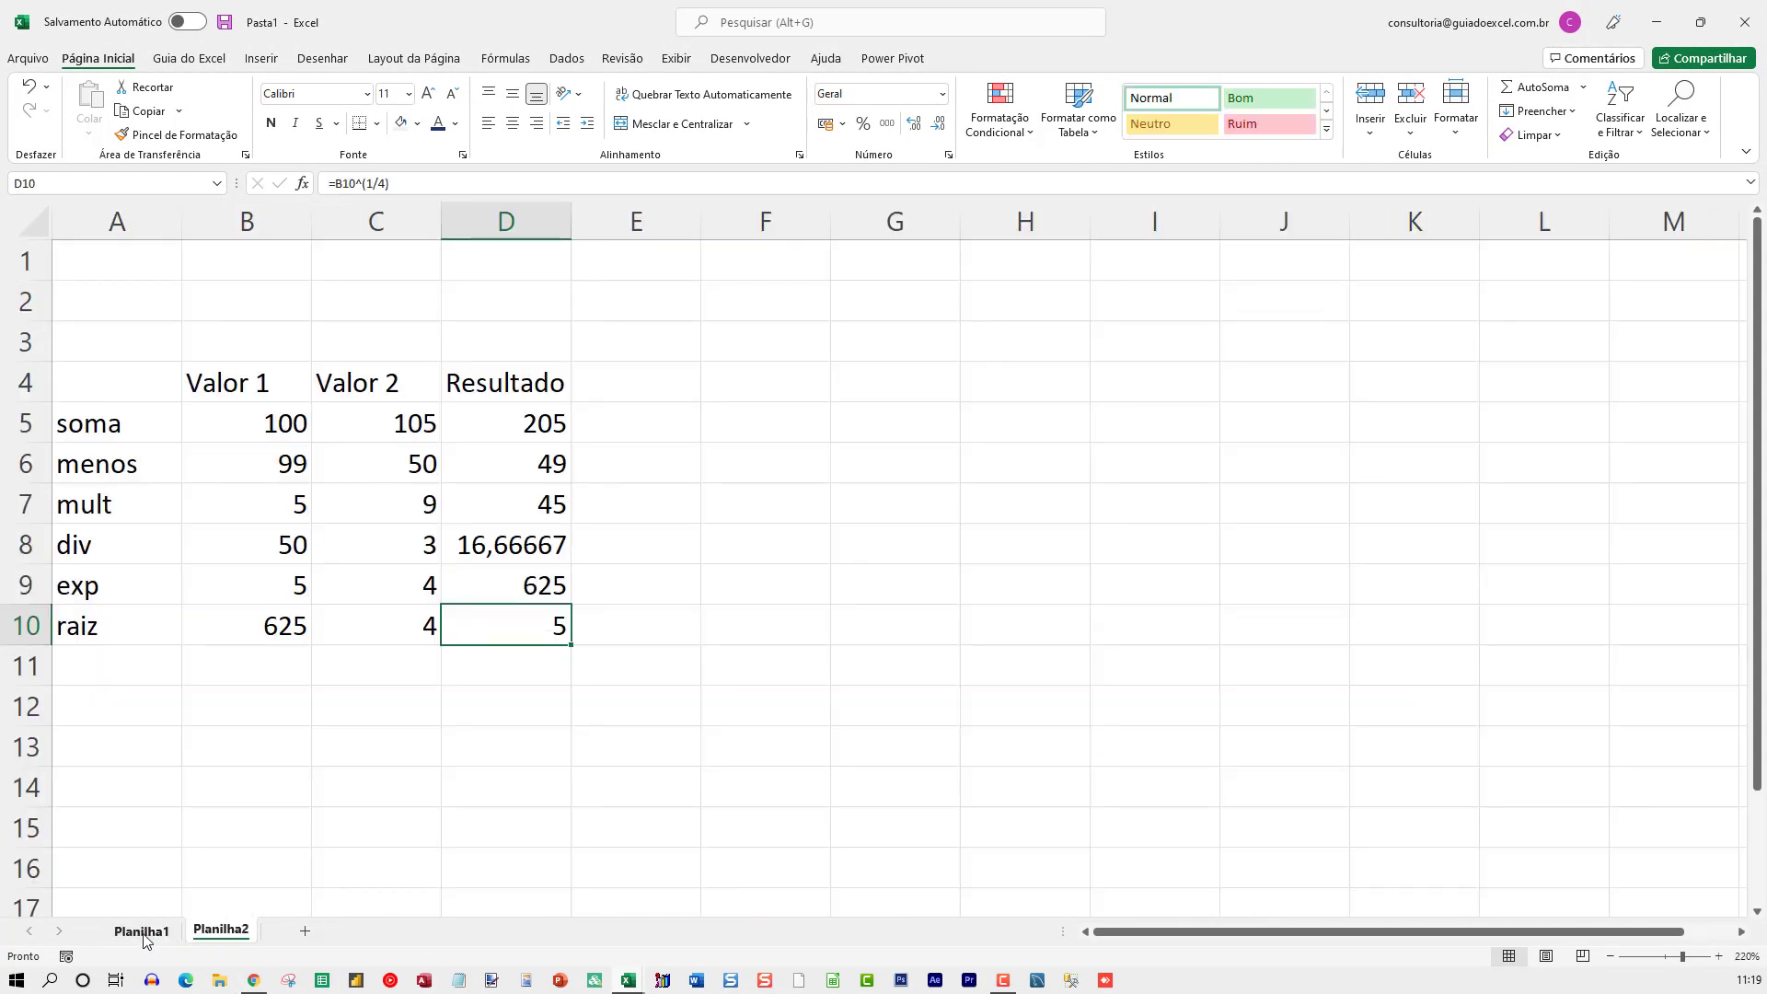
{"action": "left_click", "coordinate": [143, 934]}
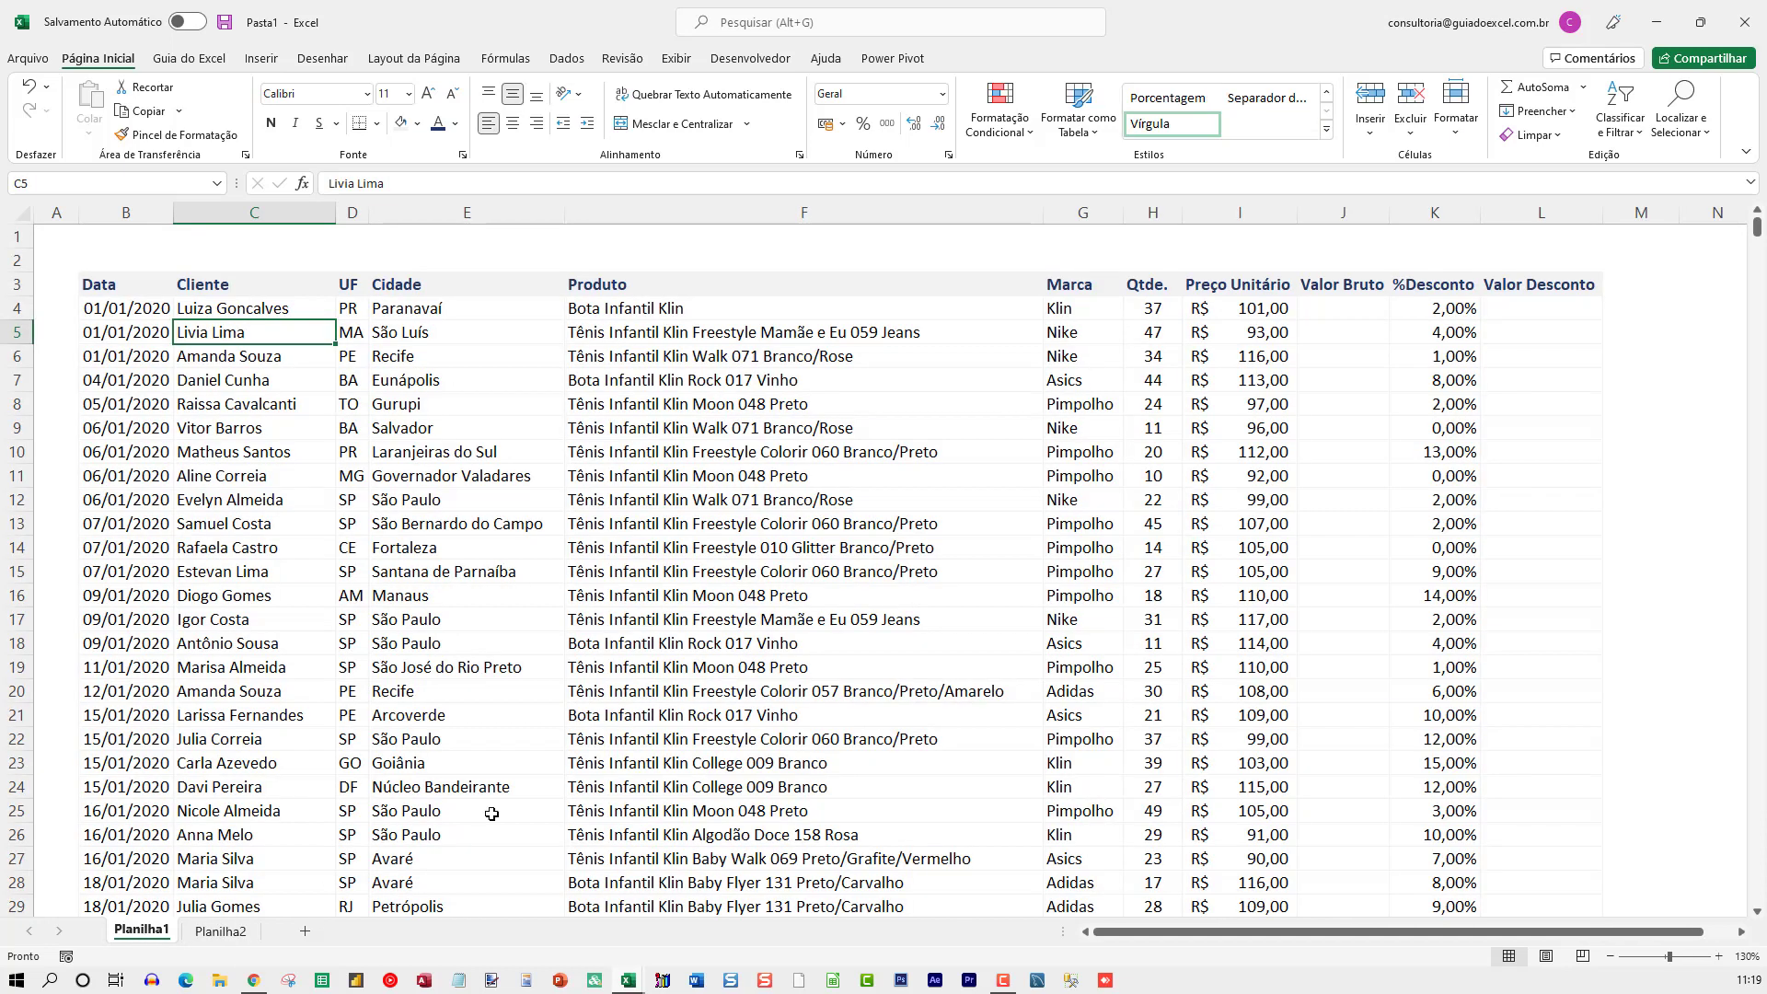
{"action": "left_click", "coordinate": [1346, 308]}
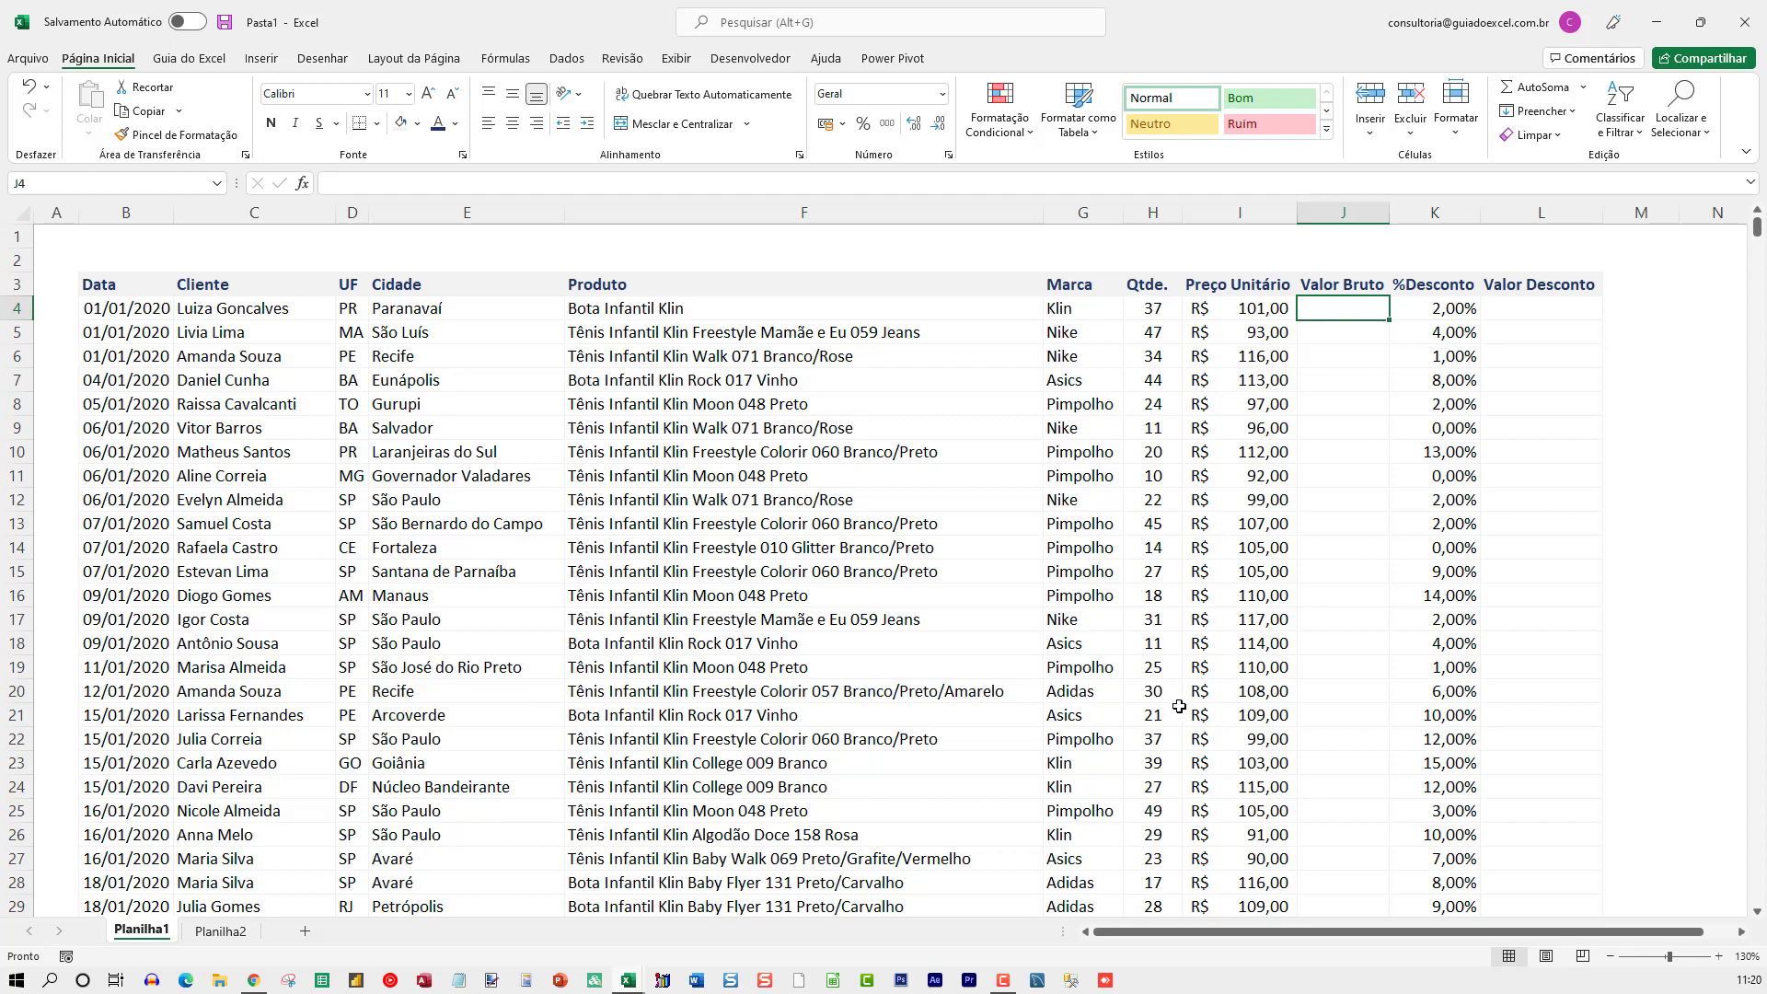
Enter =H4*I4 in J4 so Valor Bruto shows R$ 3.737,00.
{"action": "type", "text": "="}
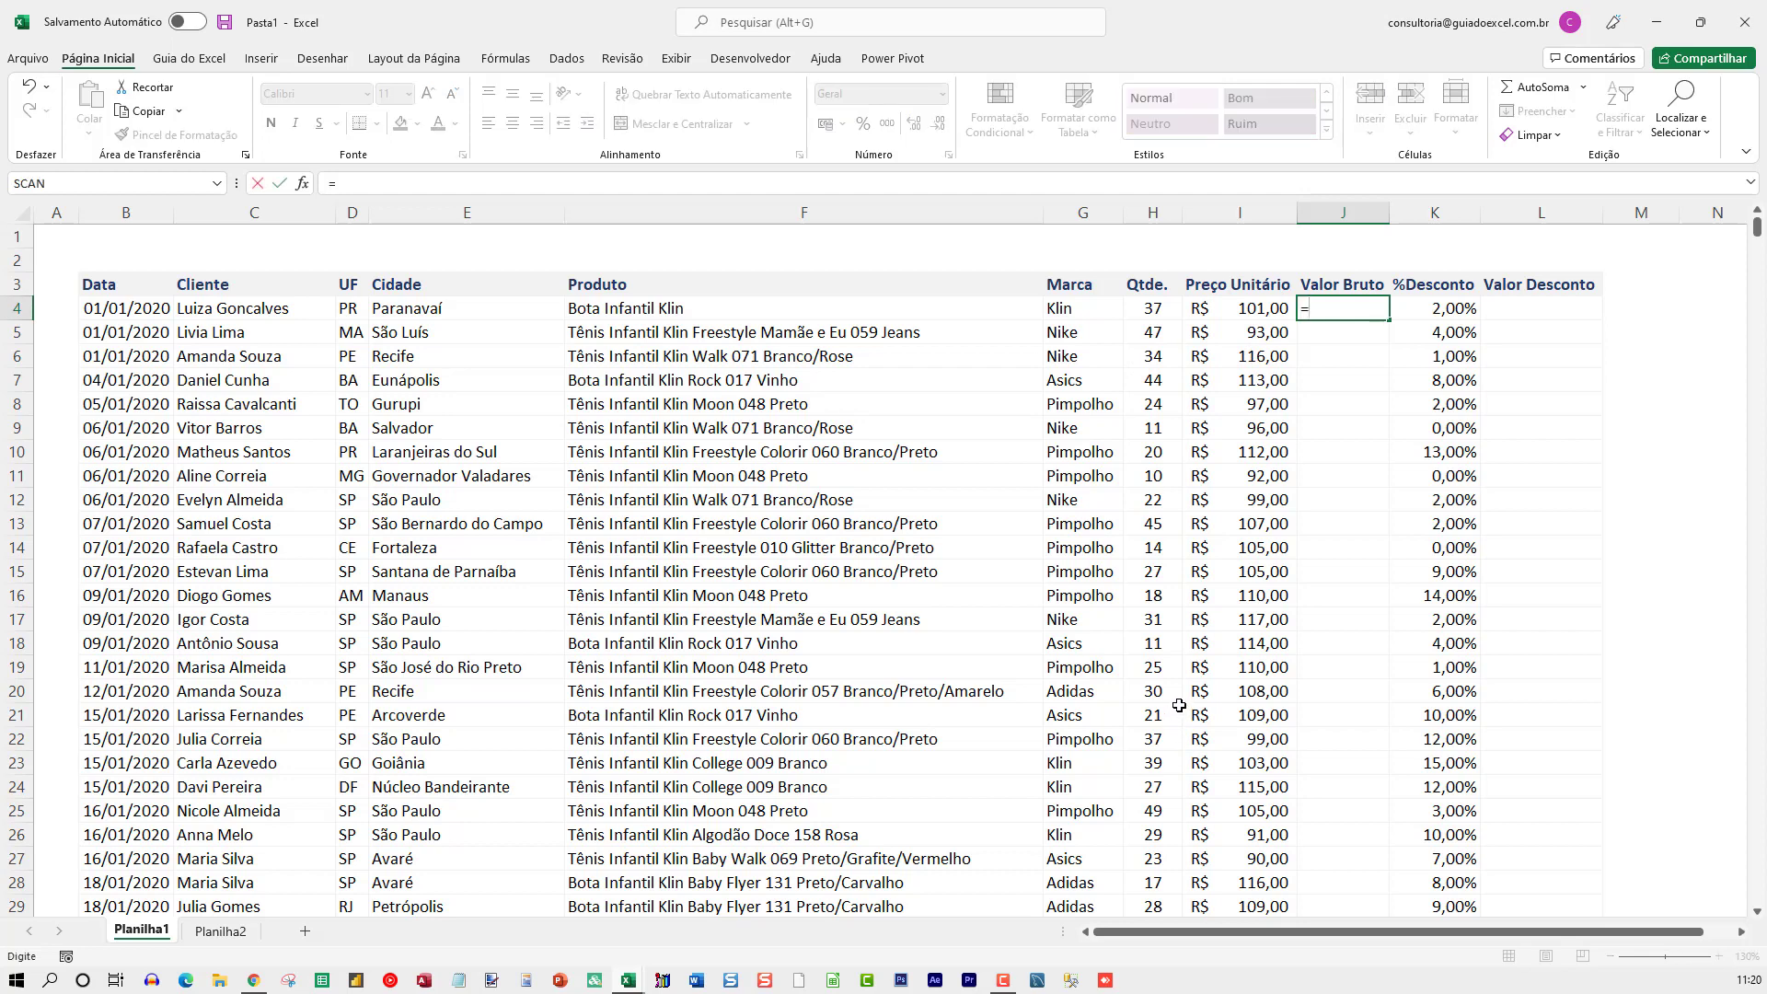
{"action": "key", "text": "Left"}
{"action": "key", "text": "Left"}
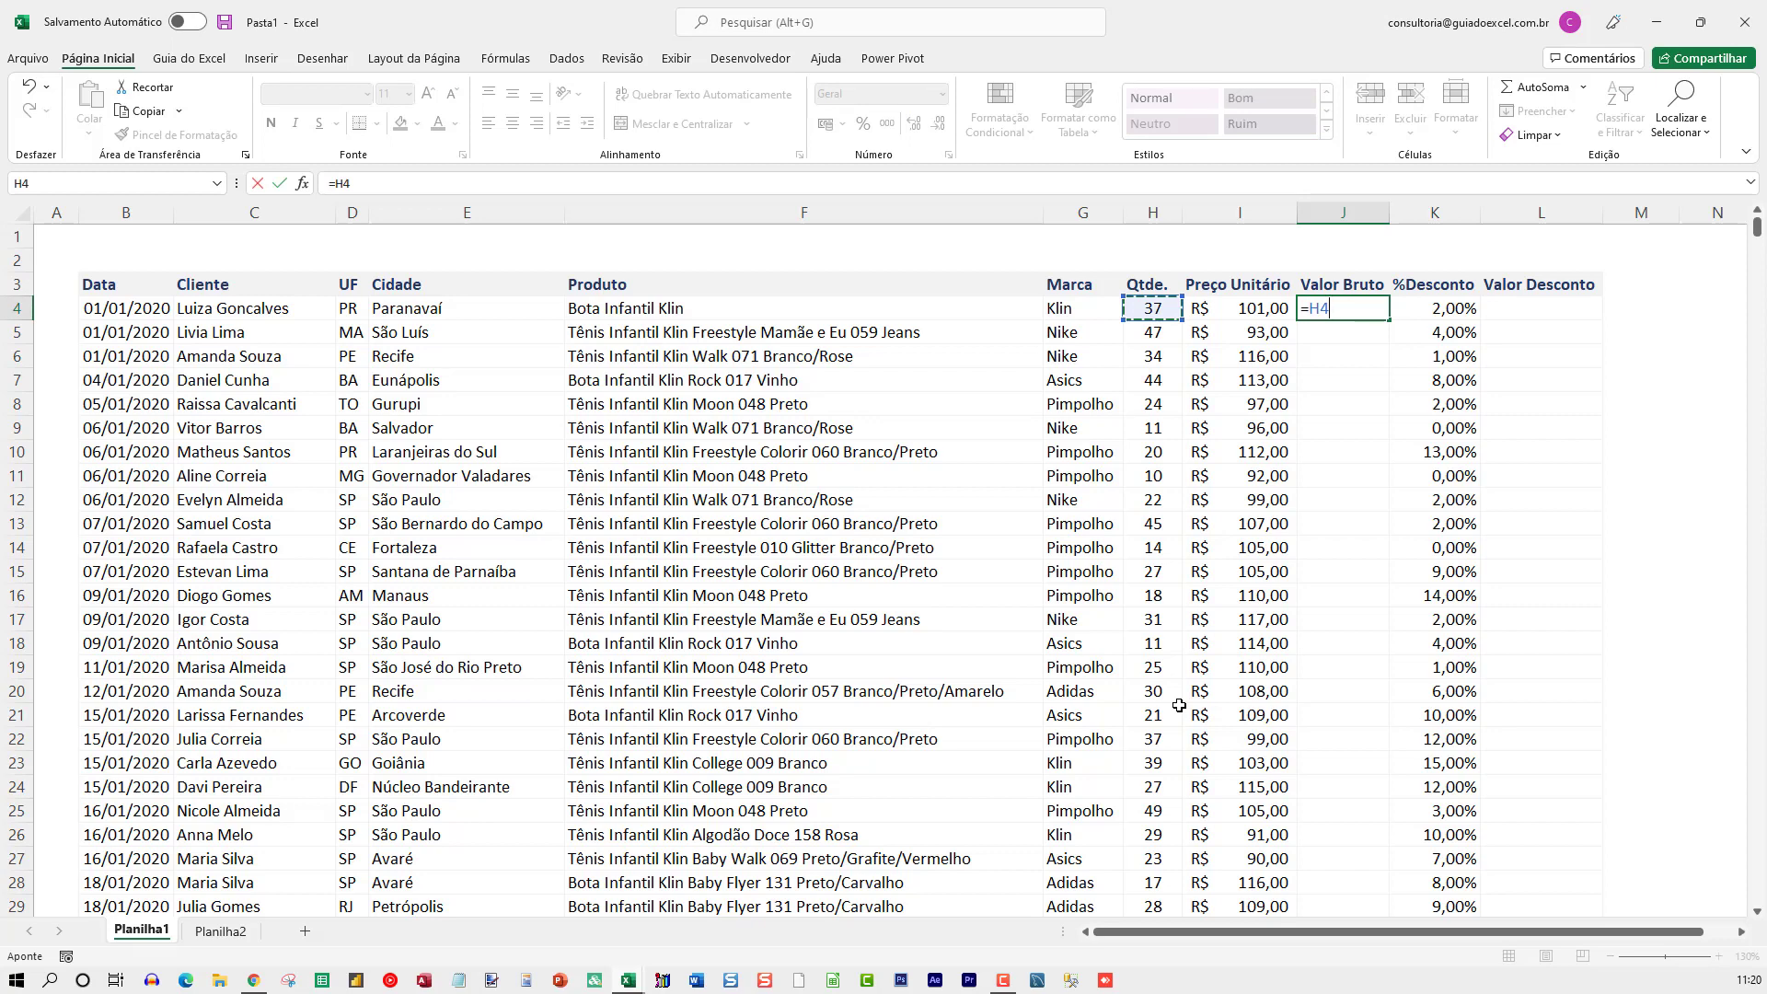
{"action": "type", "text": "*"}
{"action": "key", "text": "Left"}
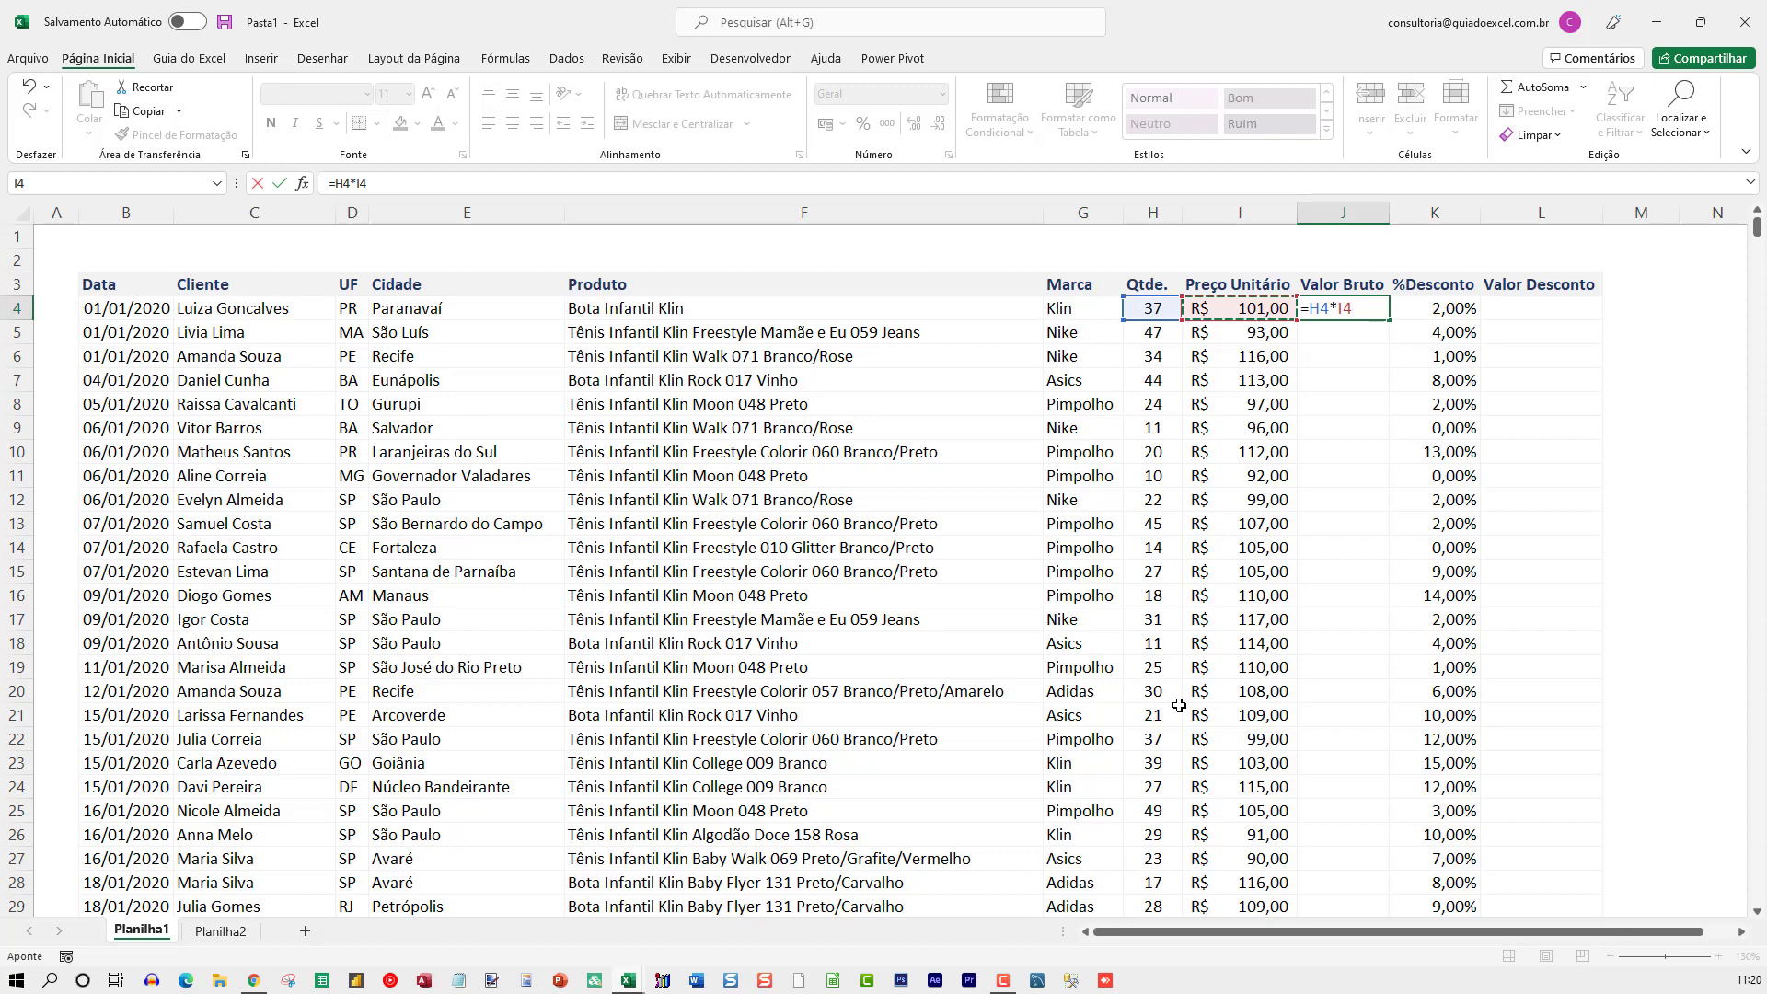
{"action": "key", "text": "Return"}
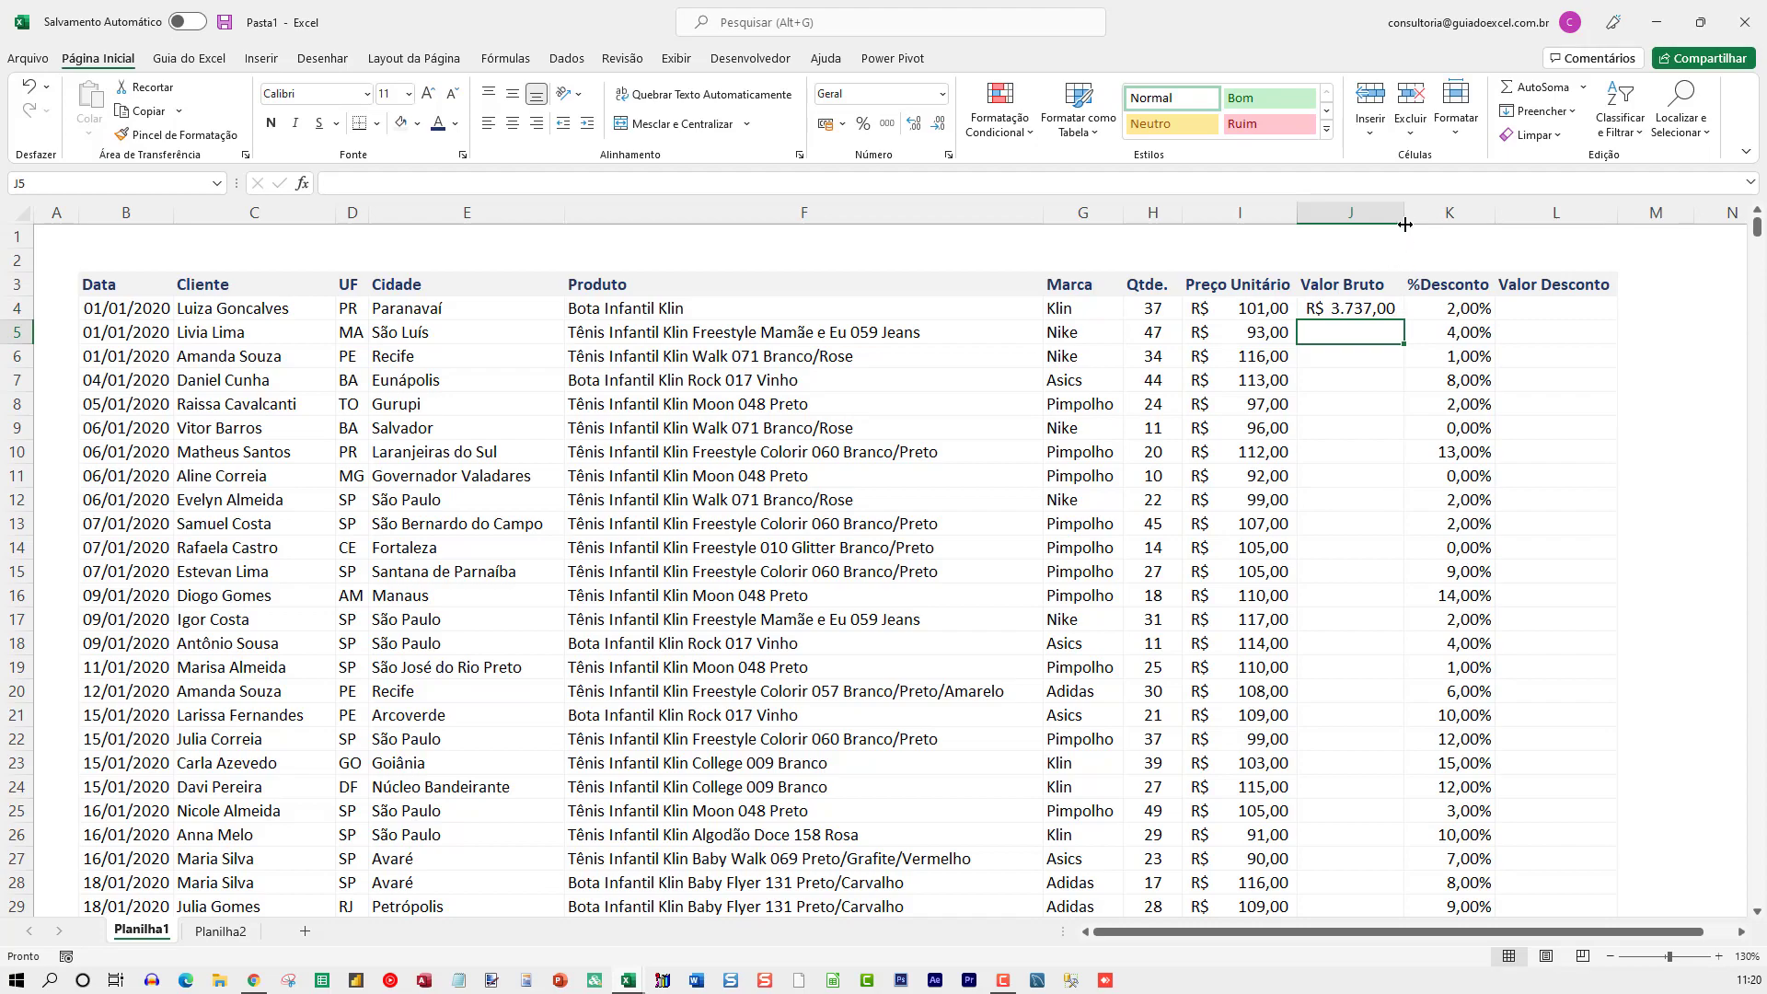
{"action": "scroll", "coordinate": [1519, 580], "scroll_direction": "up", "scroll_amount": 5, "text": "ctrl"}
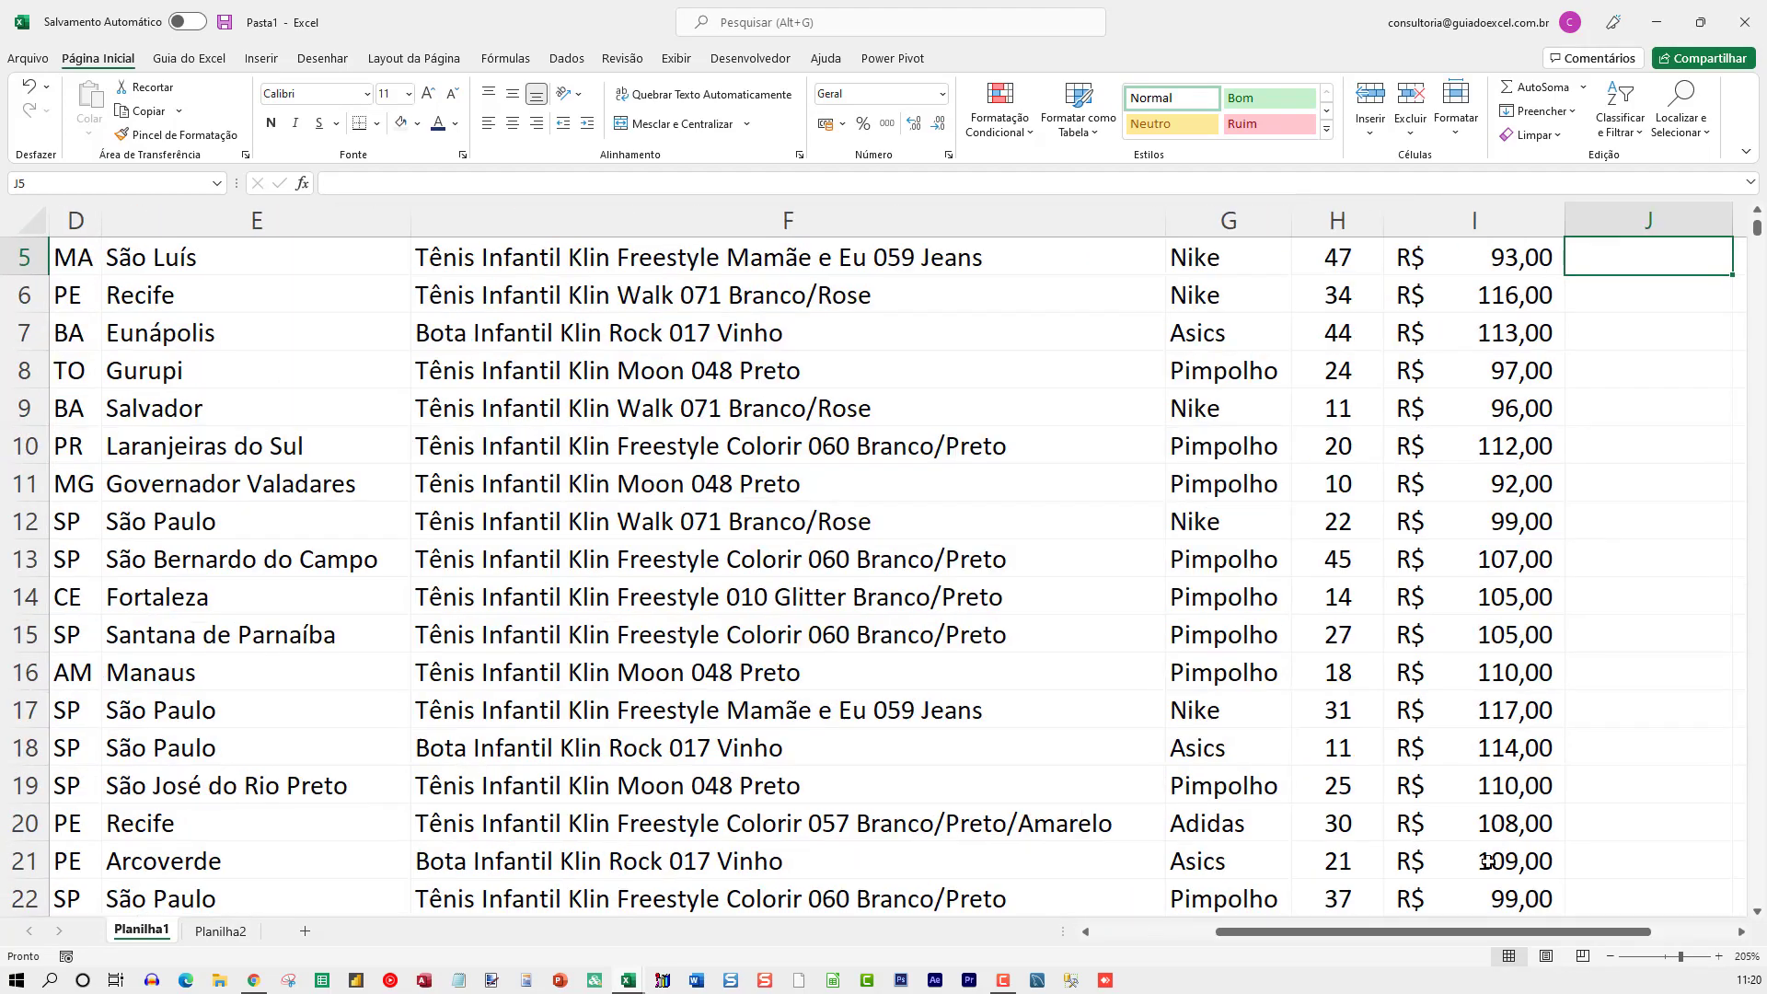
{"action": "left_click_drag", "start_coordinate": [1471, 928], "coordinate": [1547, 929]}
{"action": "scroll", "coordinate": [1353, 446], "scroll_direction": "up", "scroll_amount": 2}
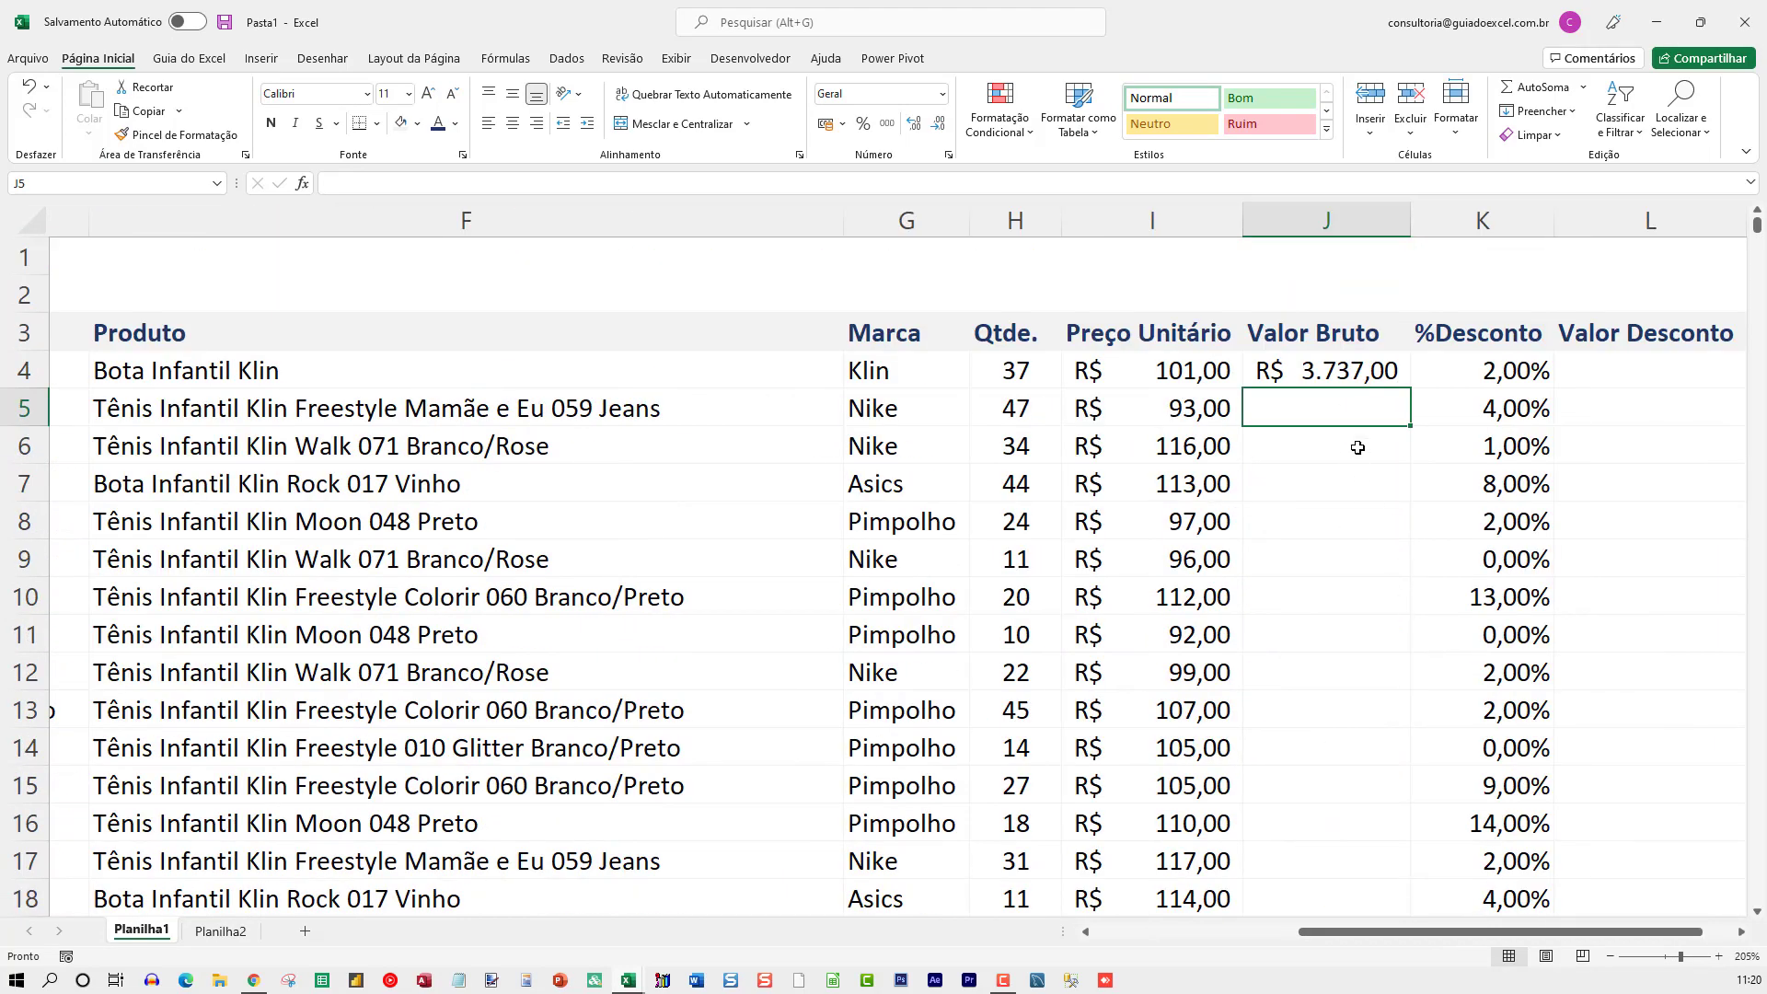
{"action": "left_click", "coordinate": [1310, 372]}
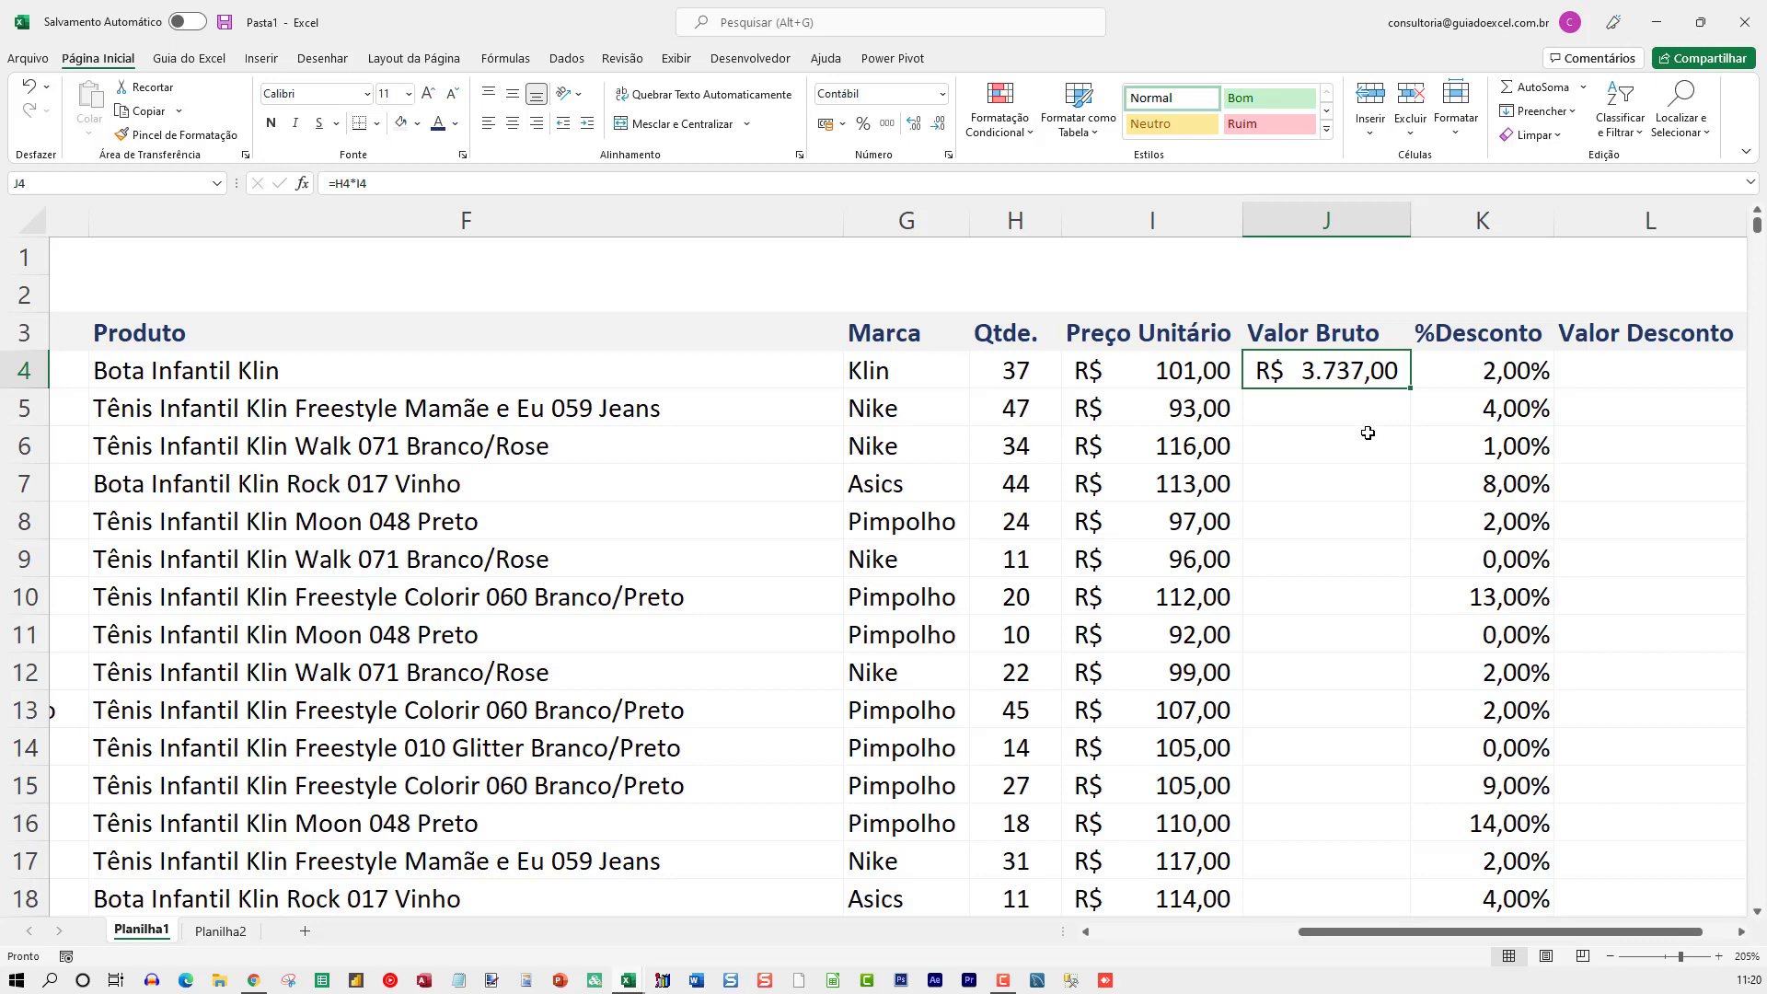
{"action": "key", "text": "ctrl+c"}
{"action": "left_click_drag", "start_coordinate": [1313, 419], "coordinate": [1334, 710]}
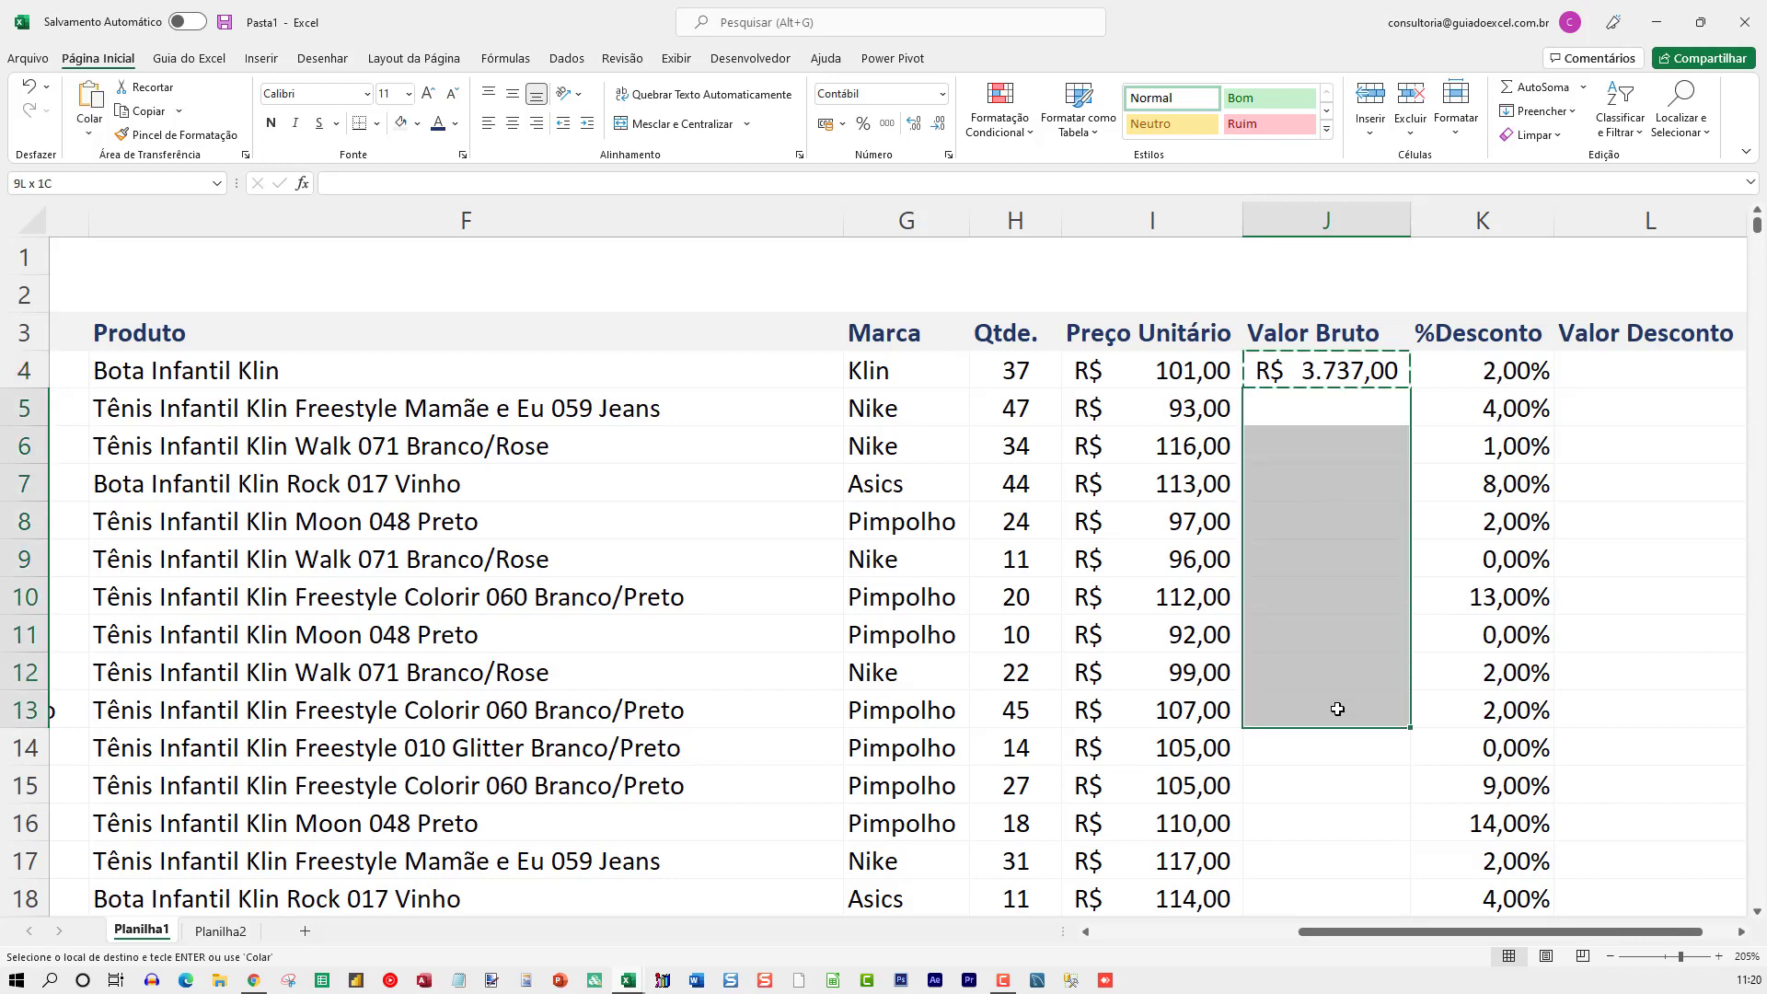
{"action": "key", "text": "ctrl+v"}
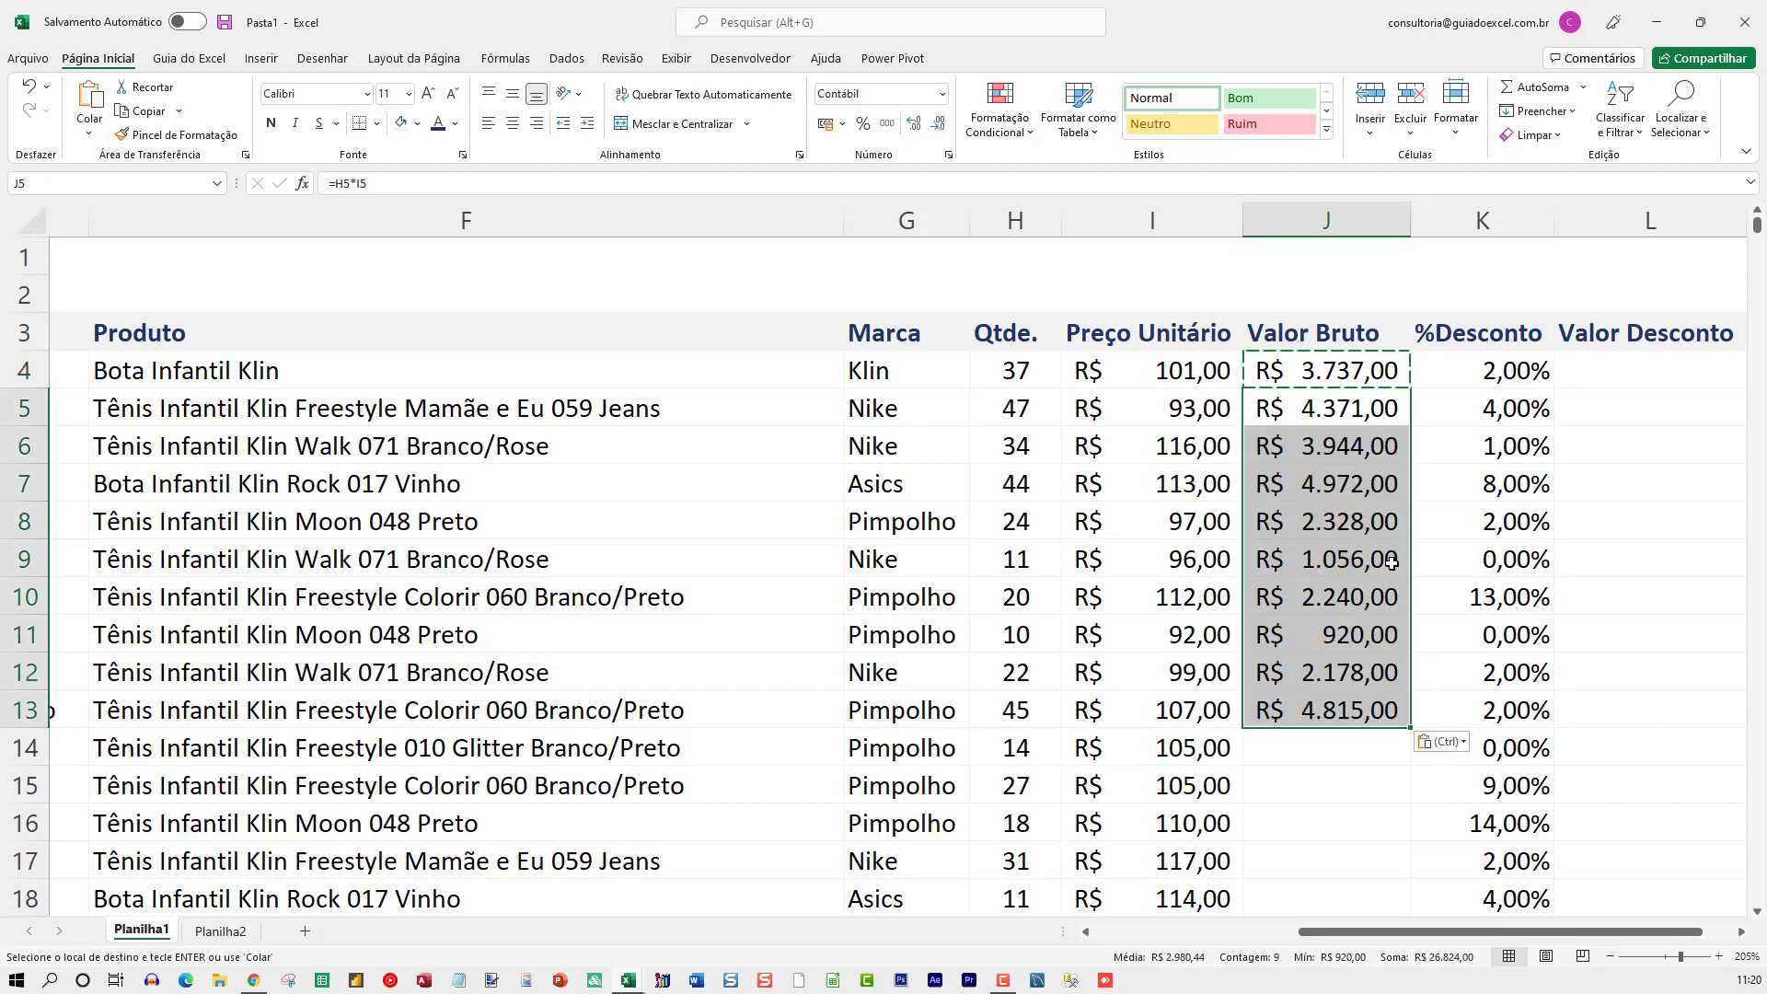
{"action": "key", "text": "Escape"}
{"action": "left_click", "coordinate": [1327, 408]}
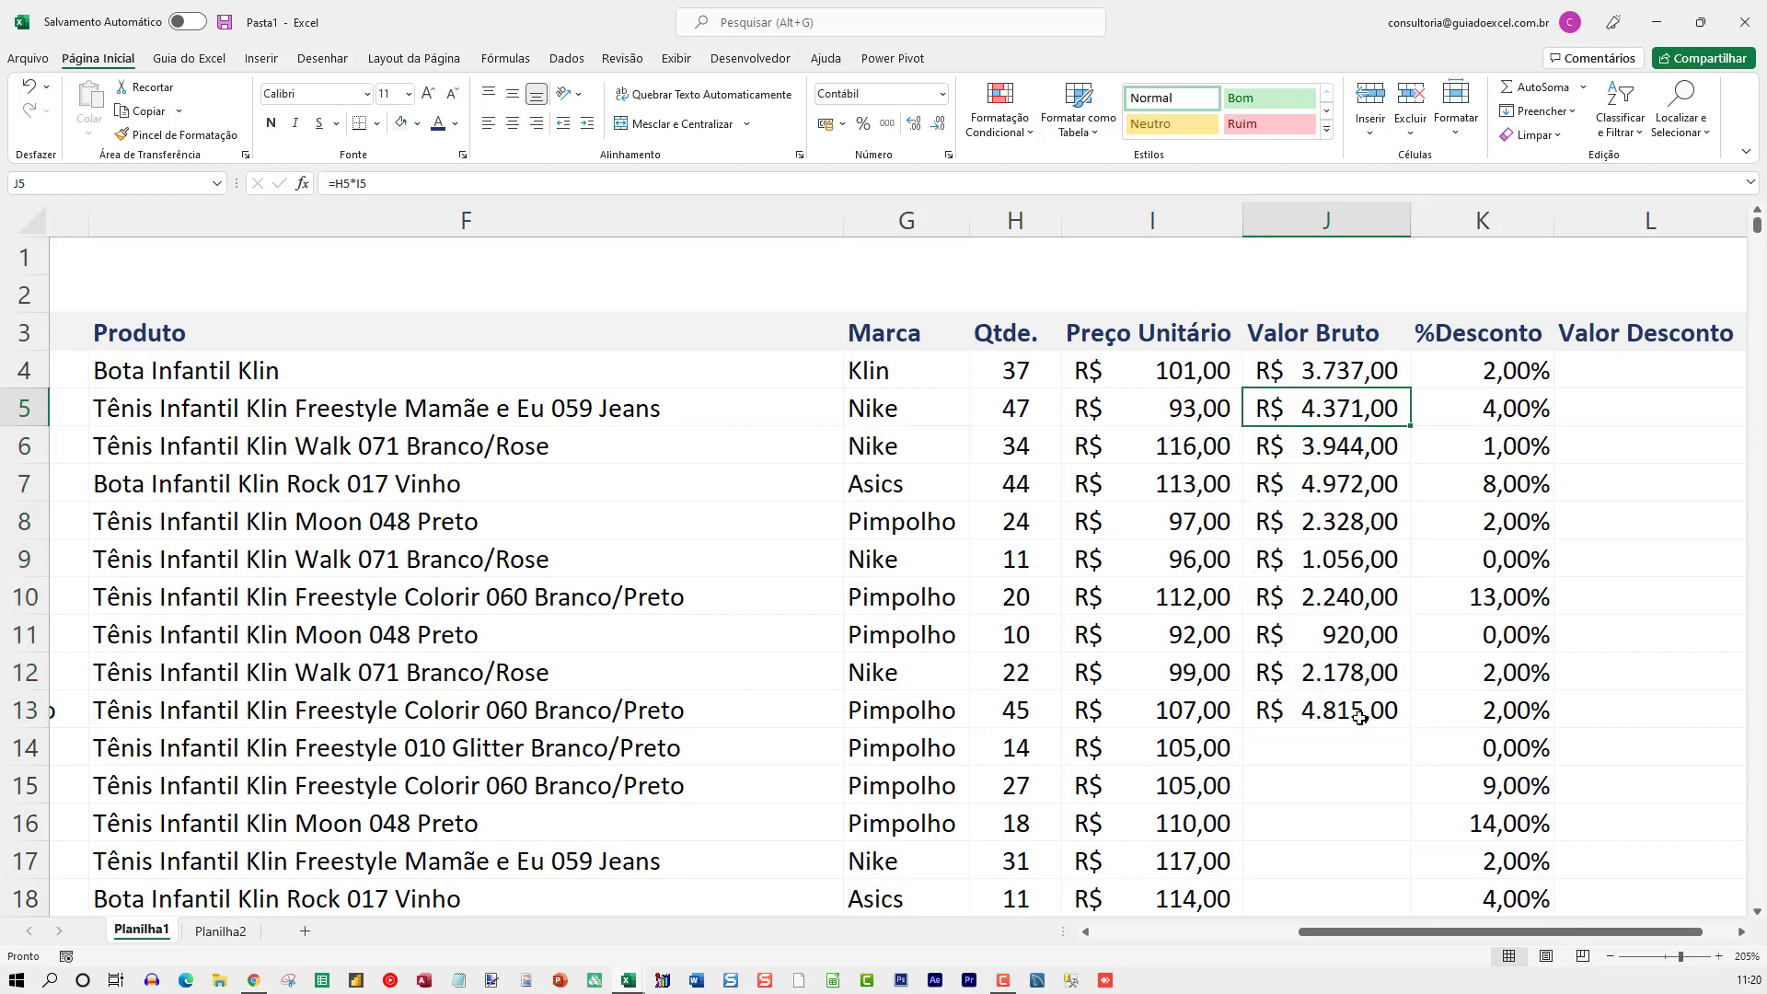
{"action": "left_click", "coordinate": [1336, 372]}
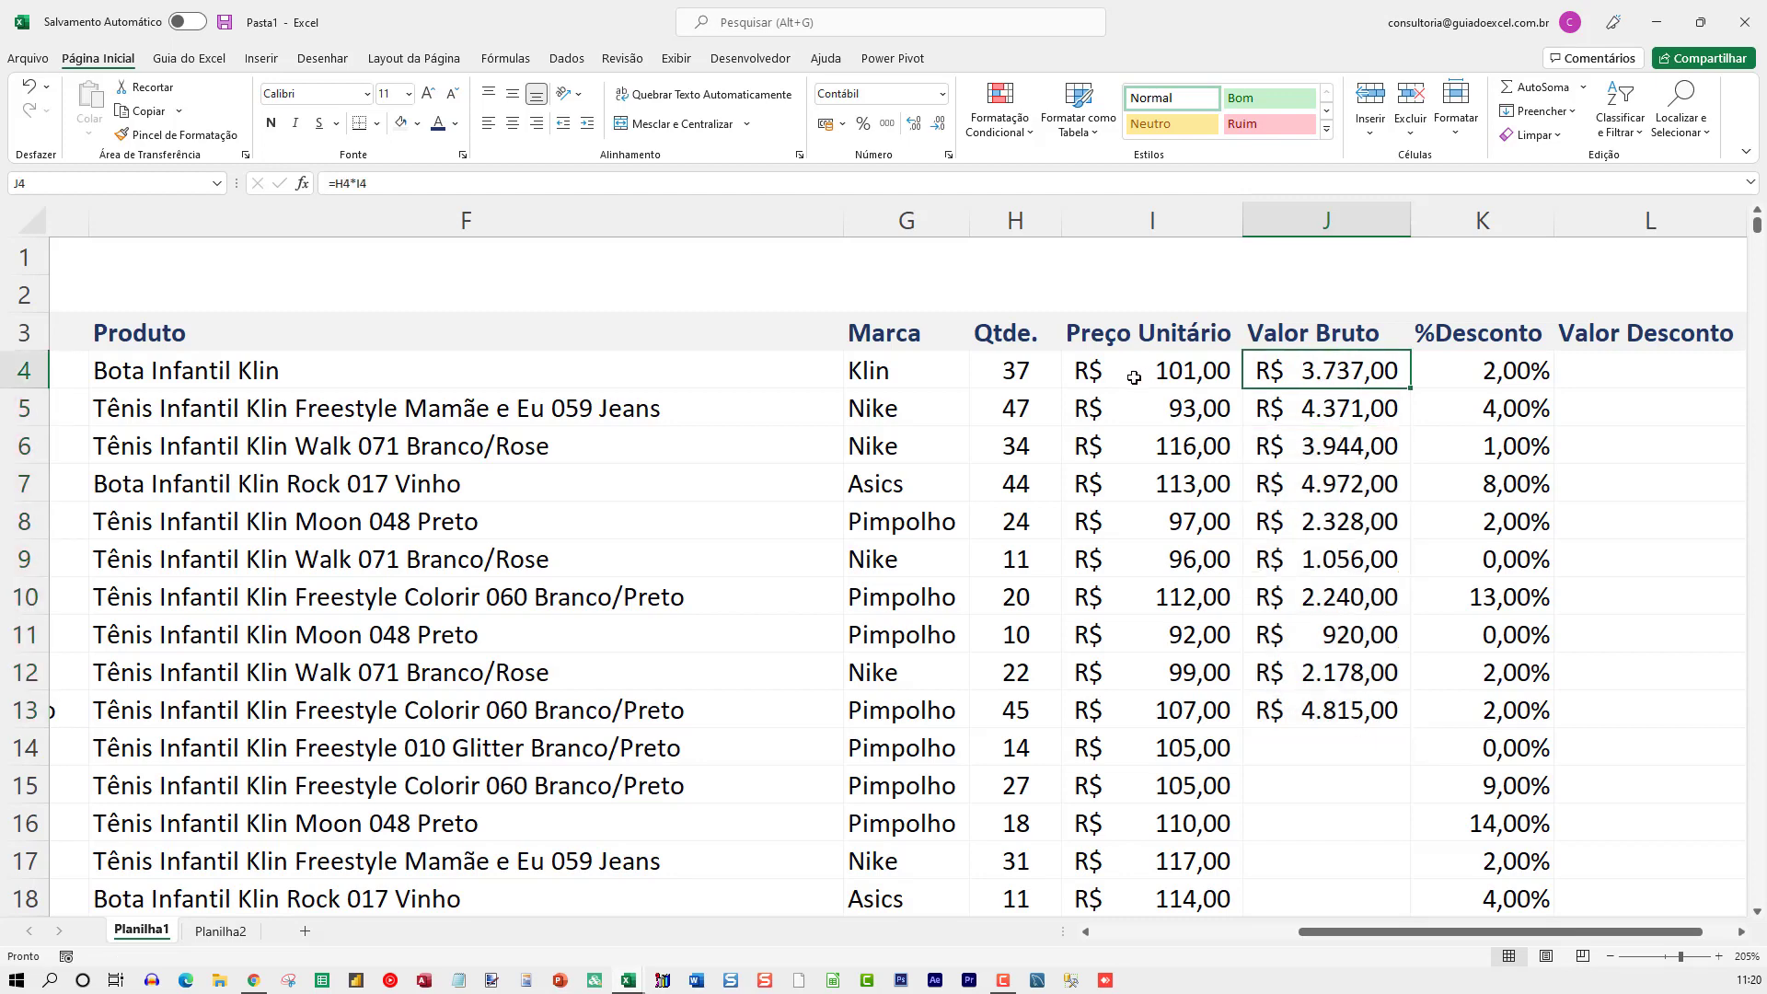
{"action": "left_click", "coordinate": [1319, 414]}
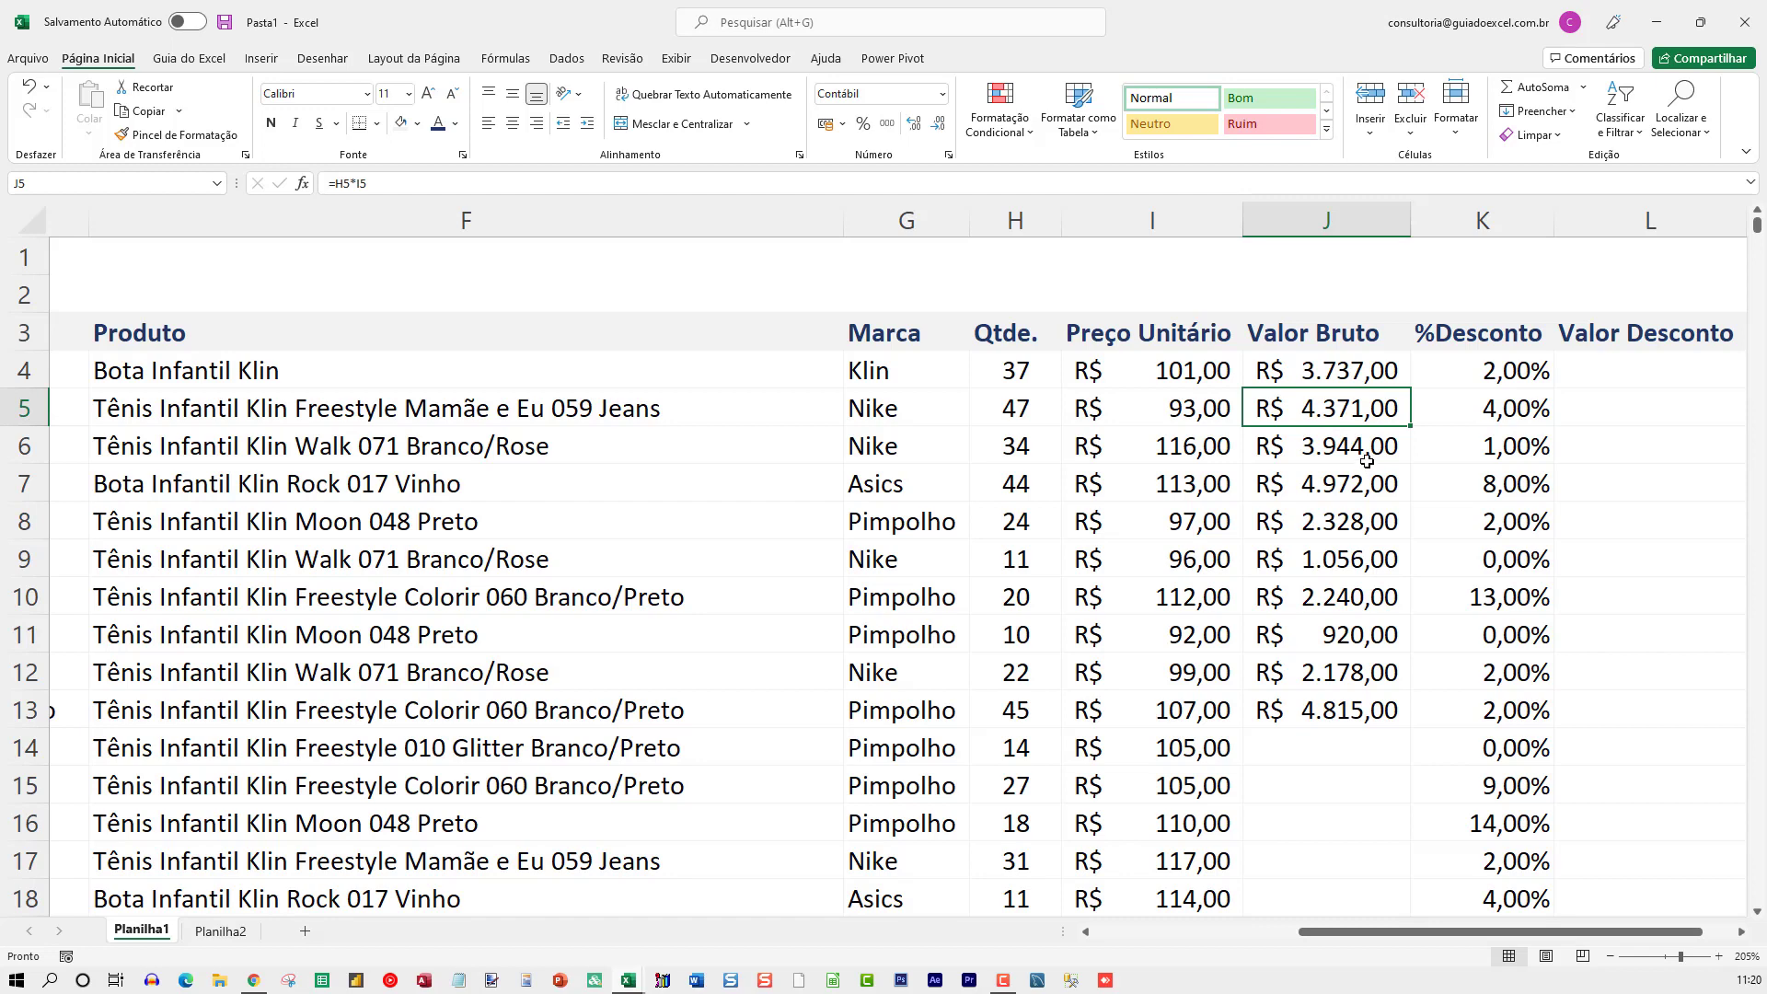
{"action": "key", "text": "F2"}
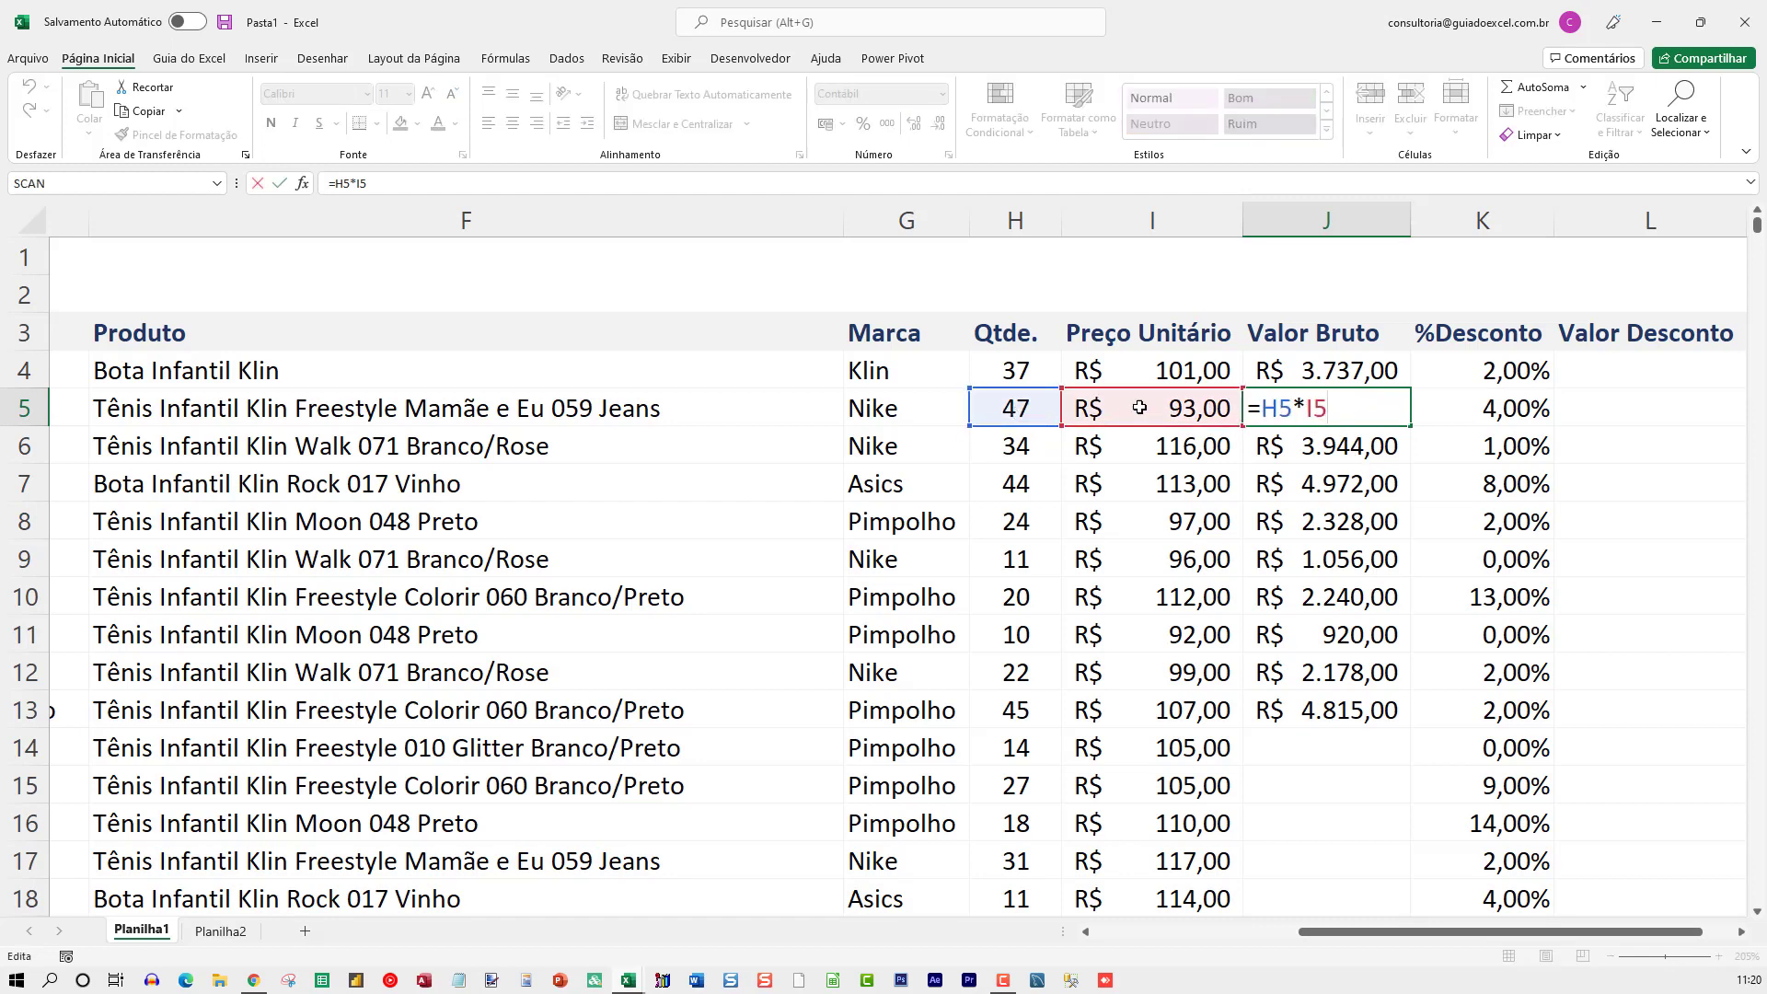
{"action": "key", "text": "Return"}
{"action": "key", "text": "F2"}
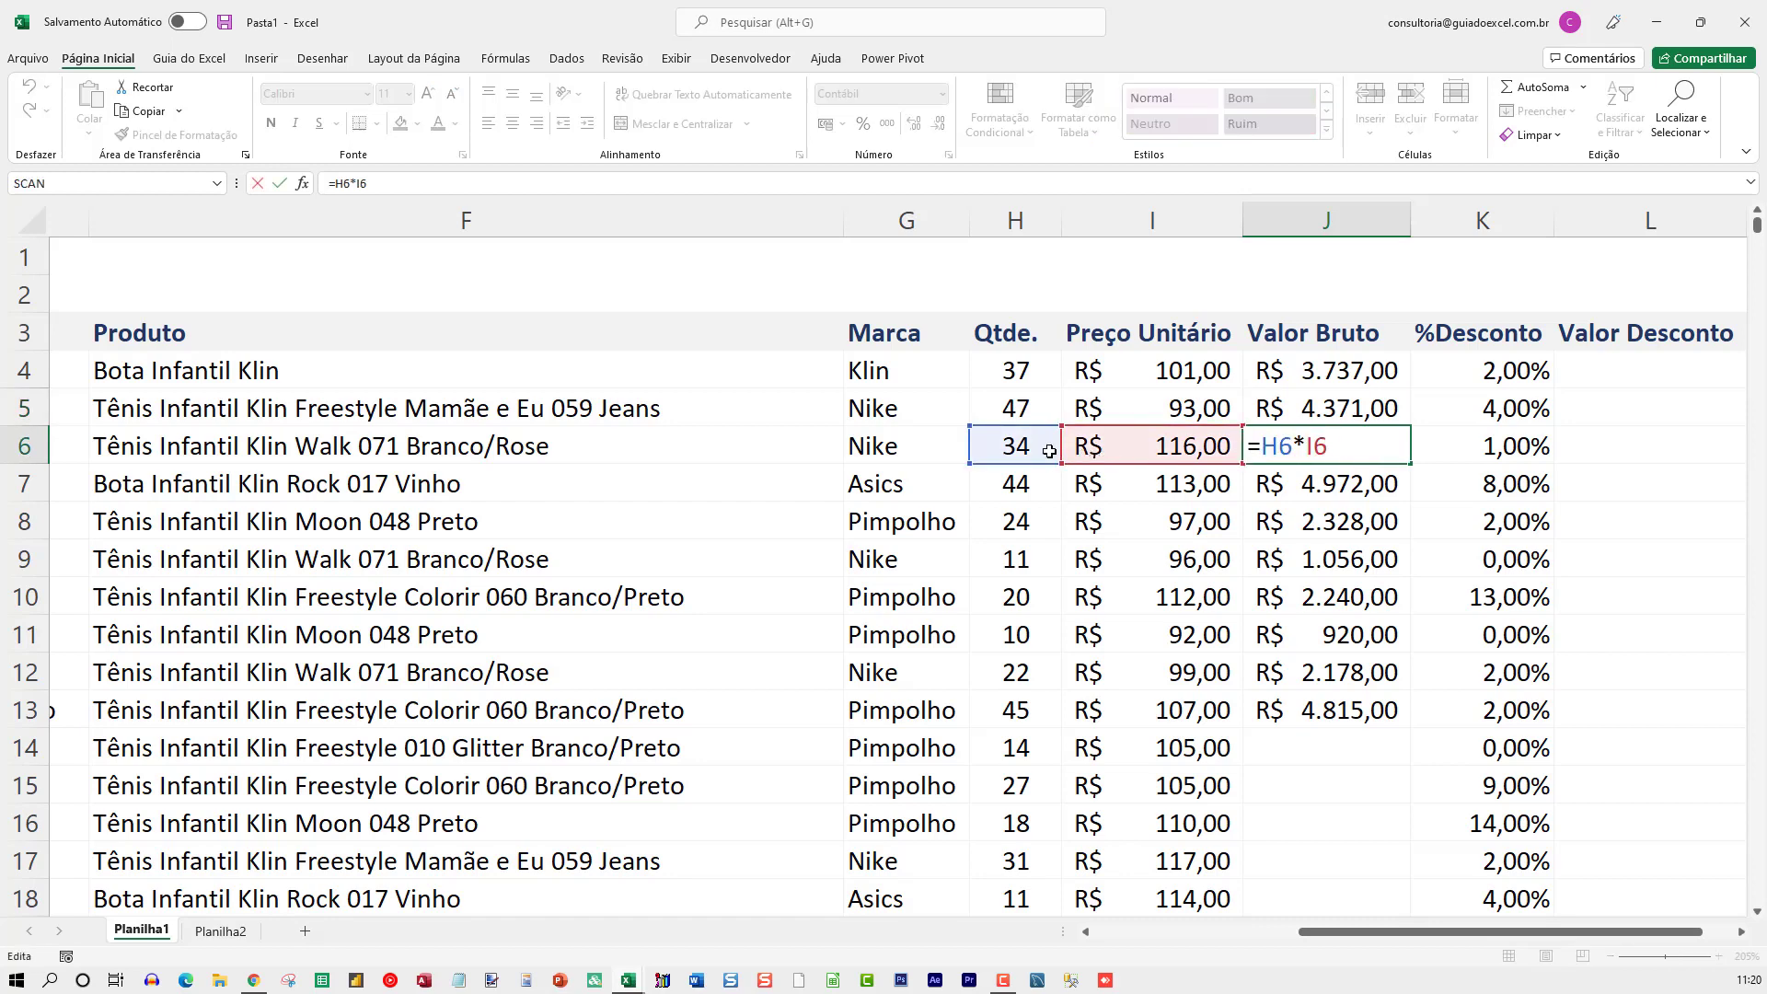
{"action": "key", "text": "Return"}
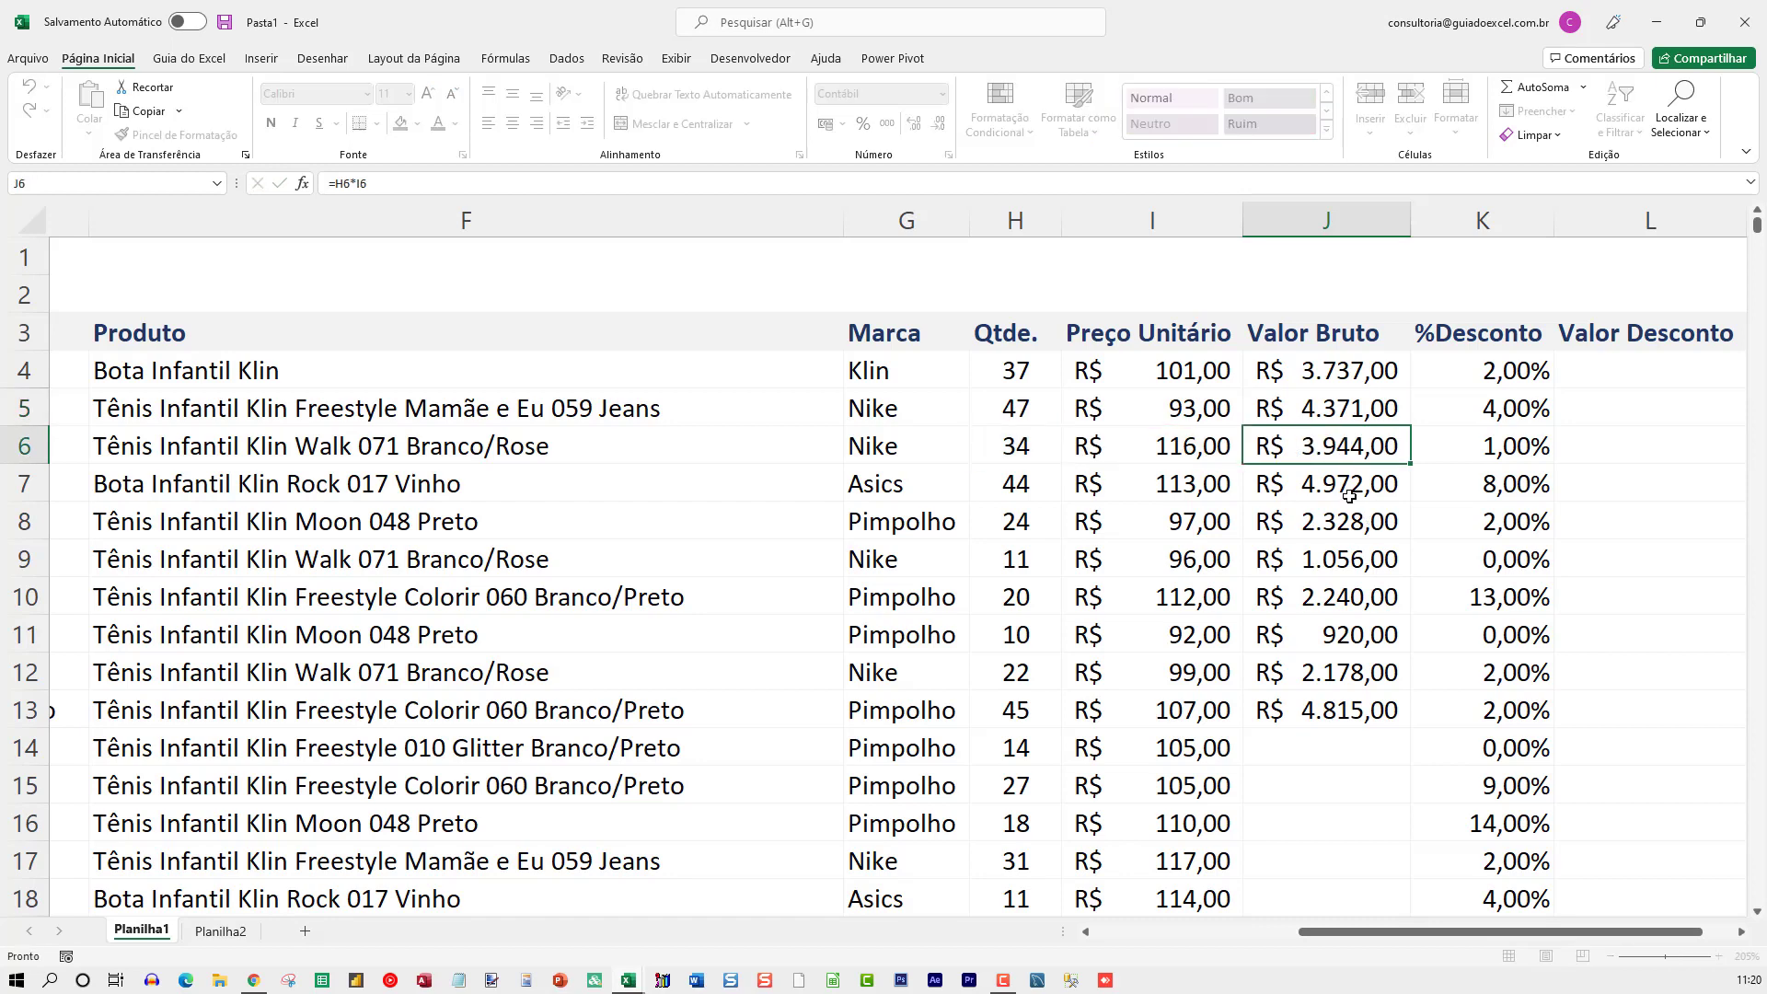
{"action": "key", "text": "F2"}
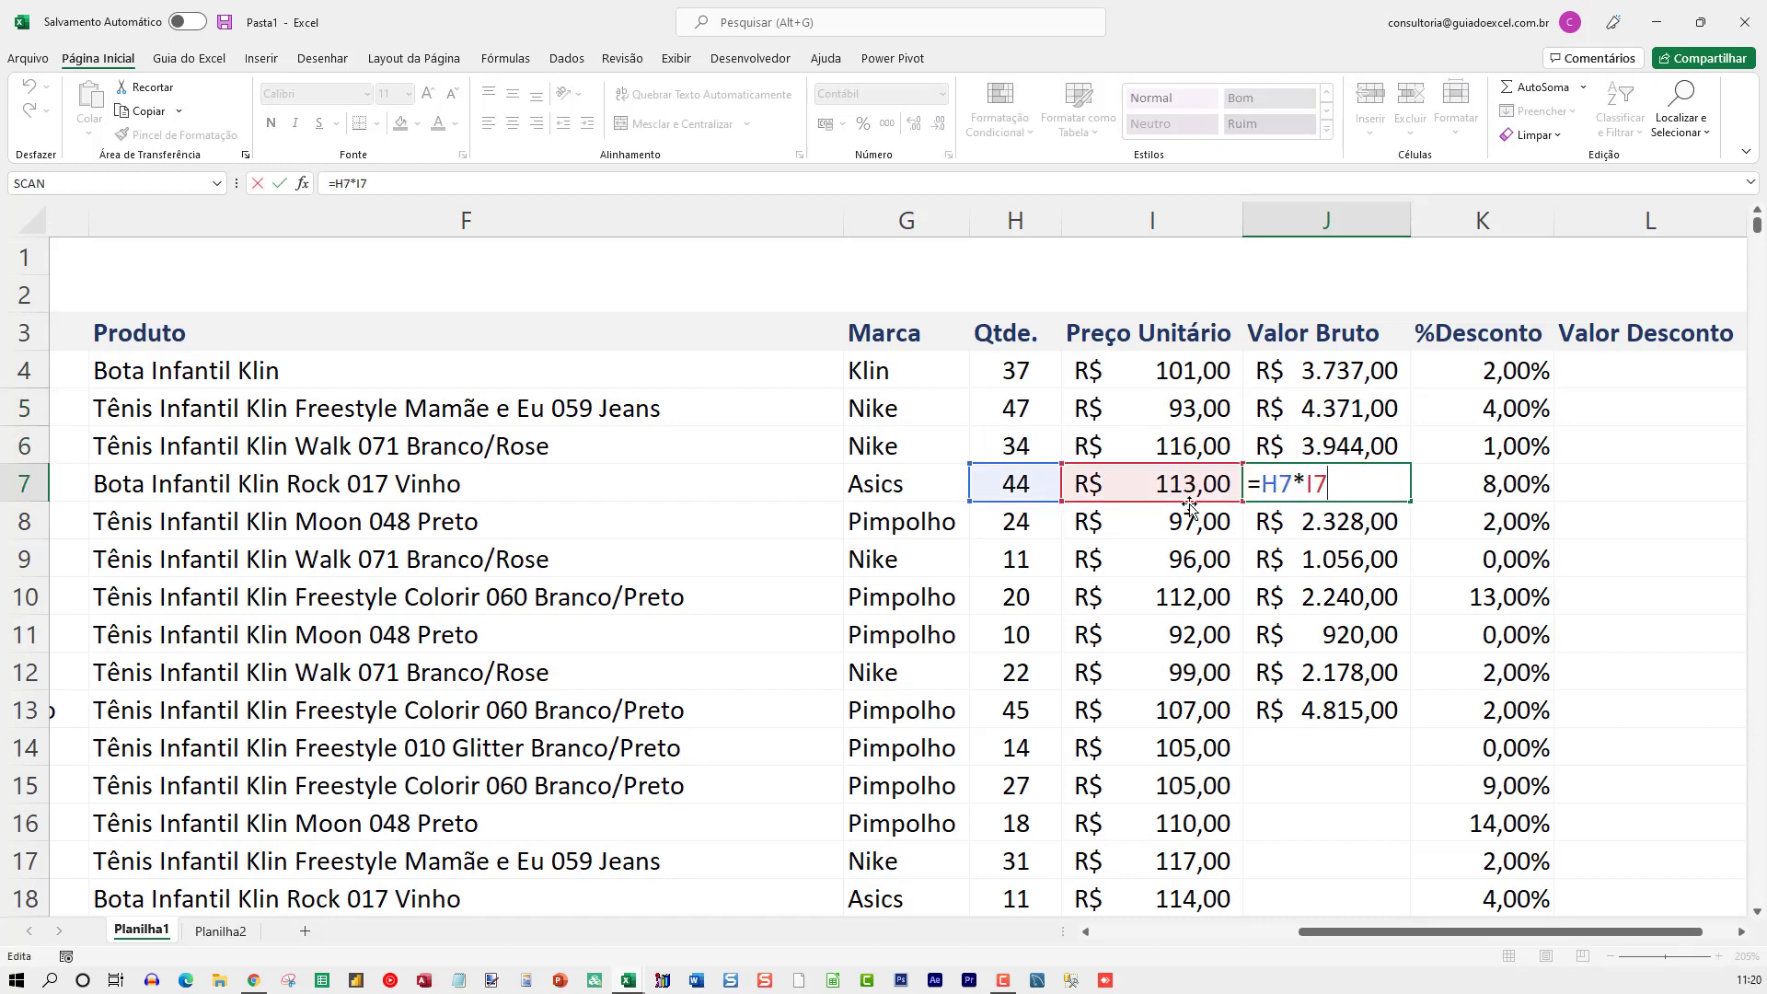
{"action": "key", "text": "Return"}
{"action": "key", "text": "F2"}
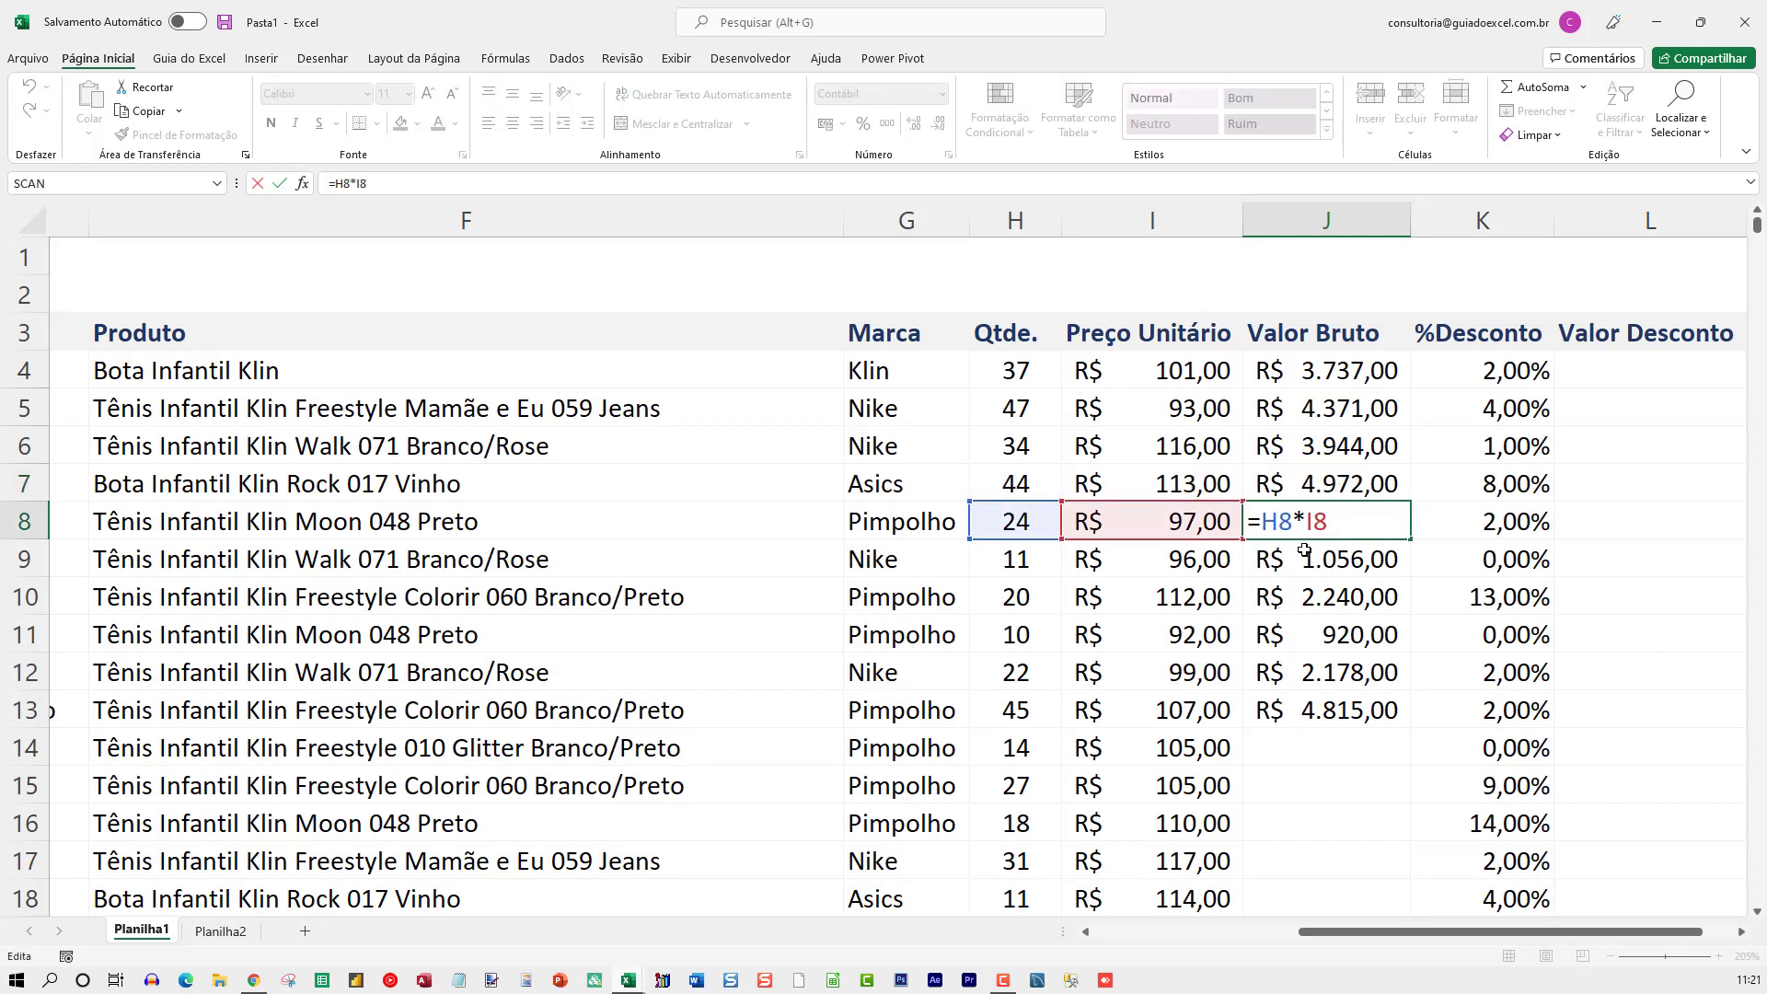
{"action": "key", "text": "ctrl+Return"}
{"action": "left_click_drag", "start_coordinate": [1339, 411], "coordinate": [1334, 710]}
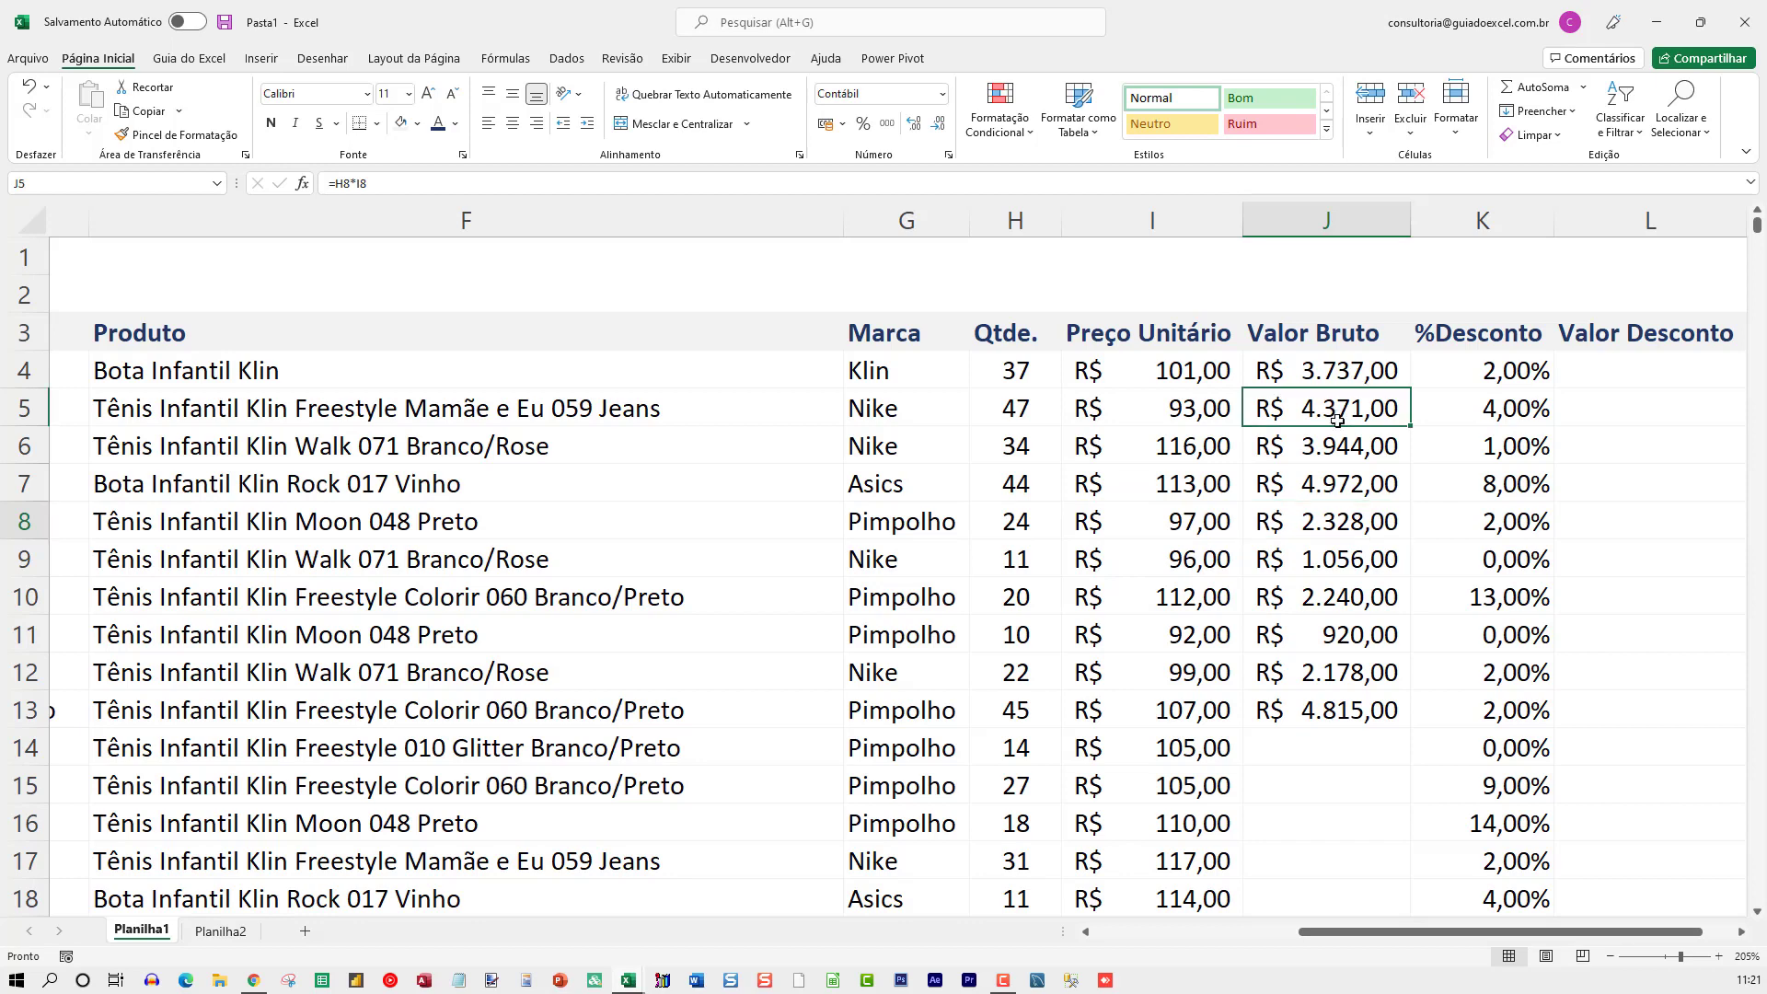
{"action": "key", "text": "Delete"}
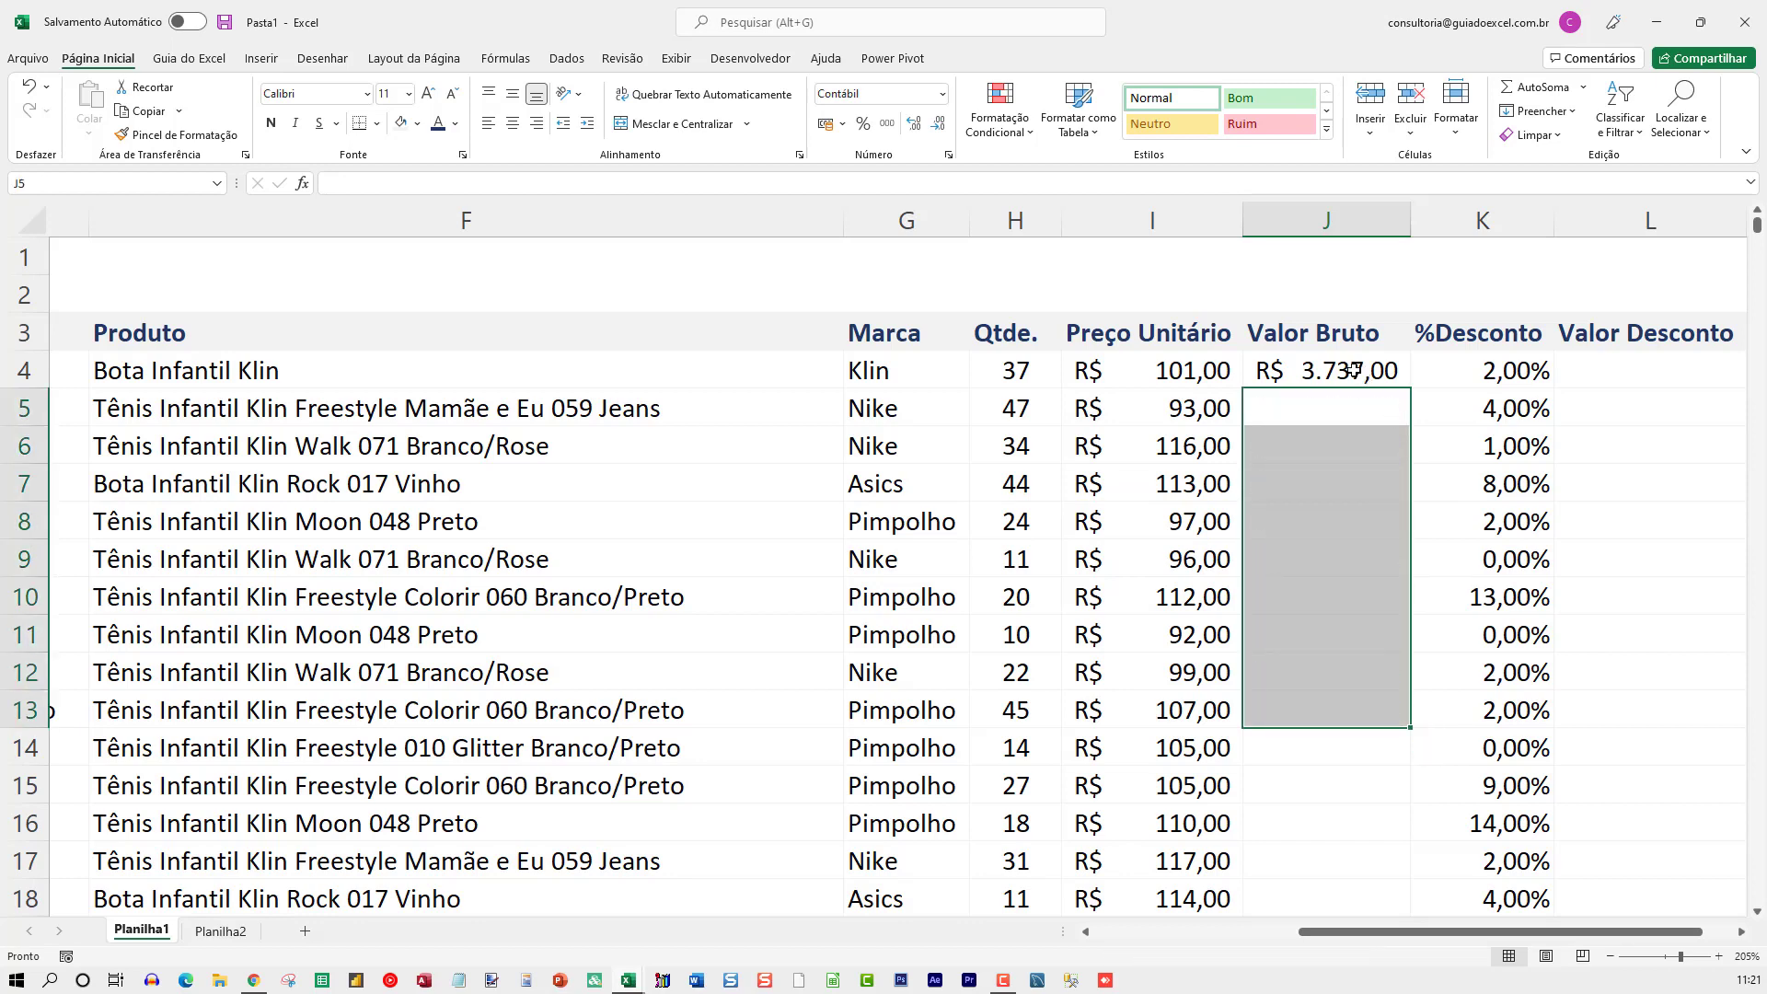
{"action": "left_click", "coordinate": [1351, 371]}
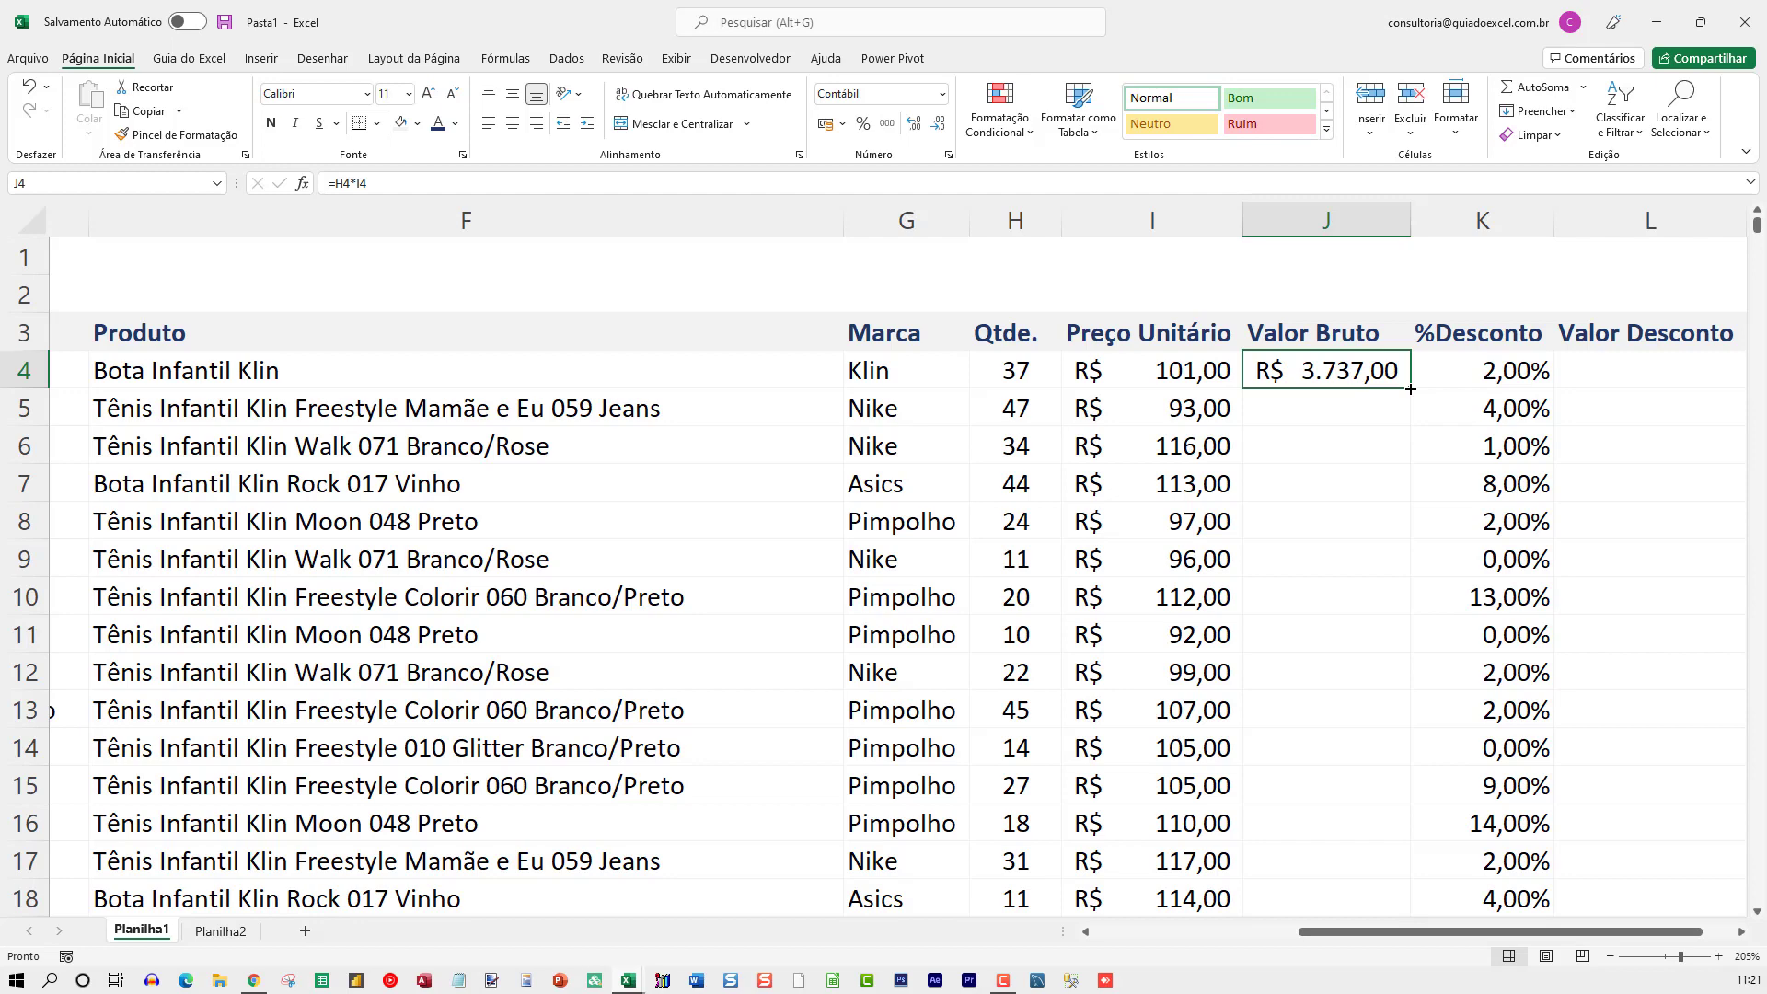
{"action": "double_click", "coordinate": [1410, 388]}
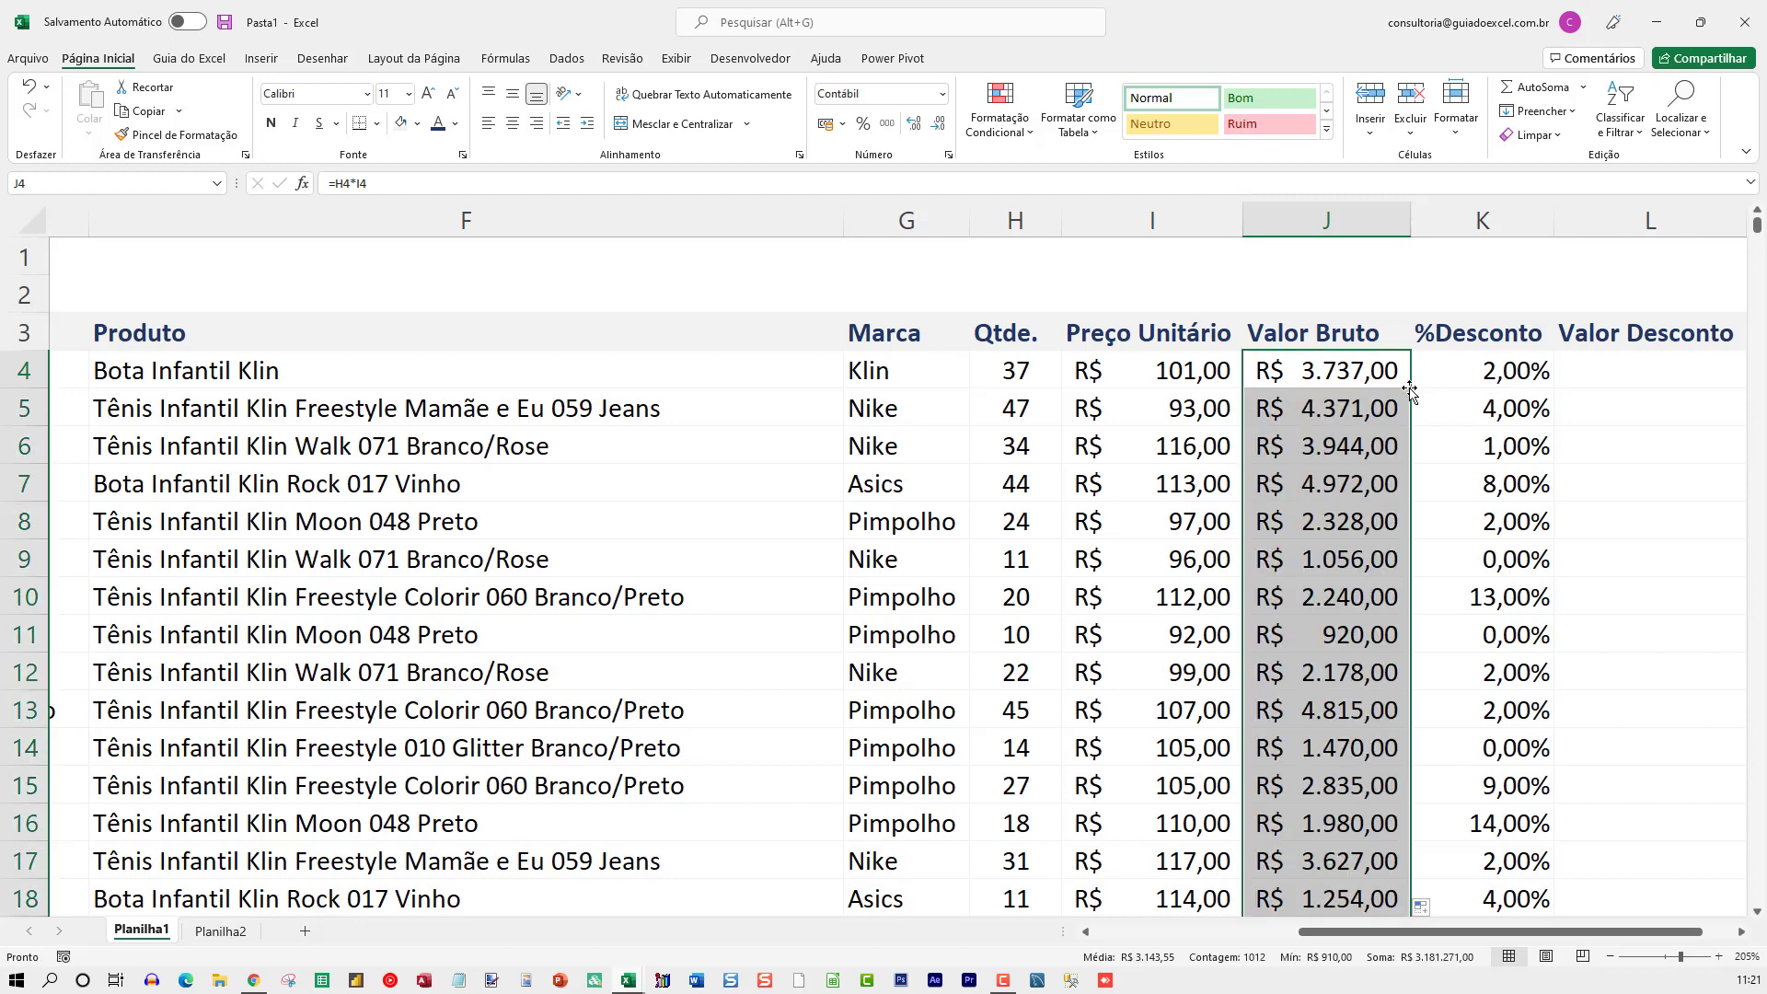
{"action": "left_click", "coordinate": [1327, 407]}
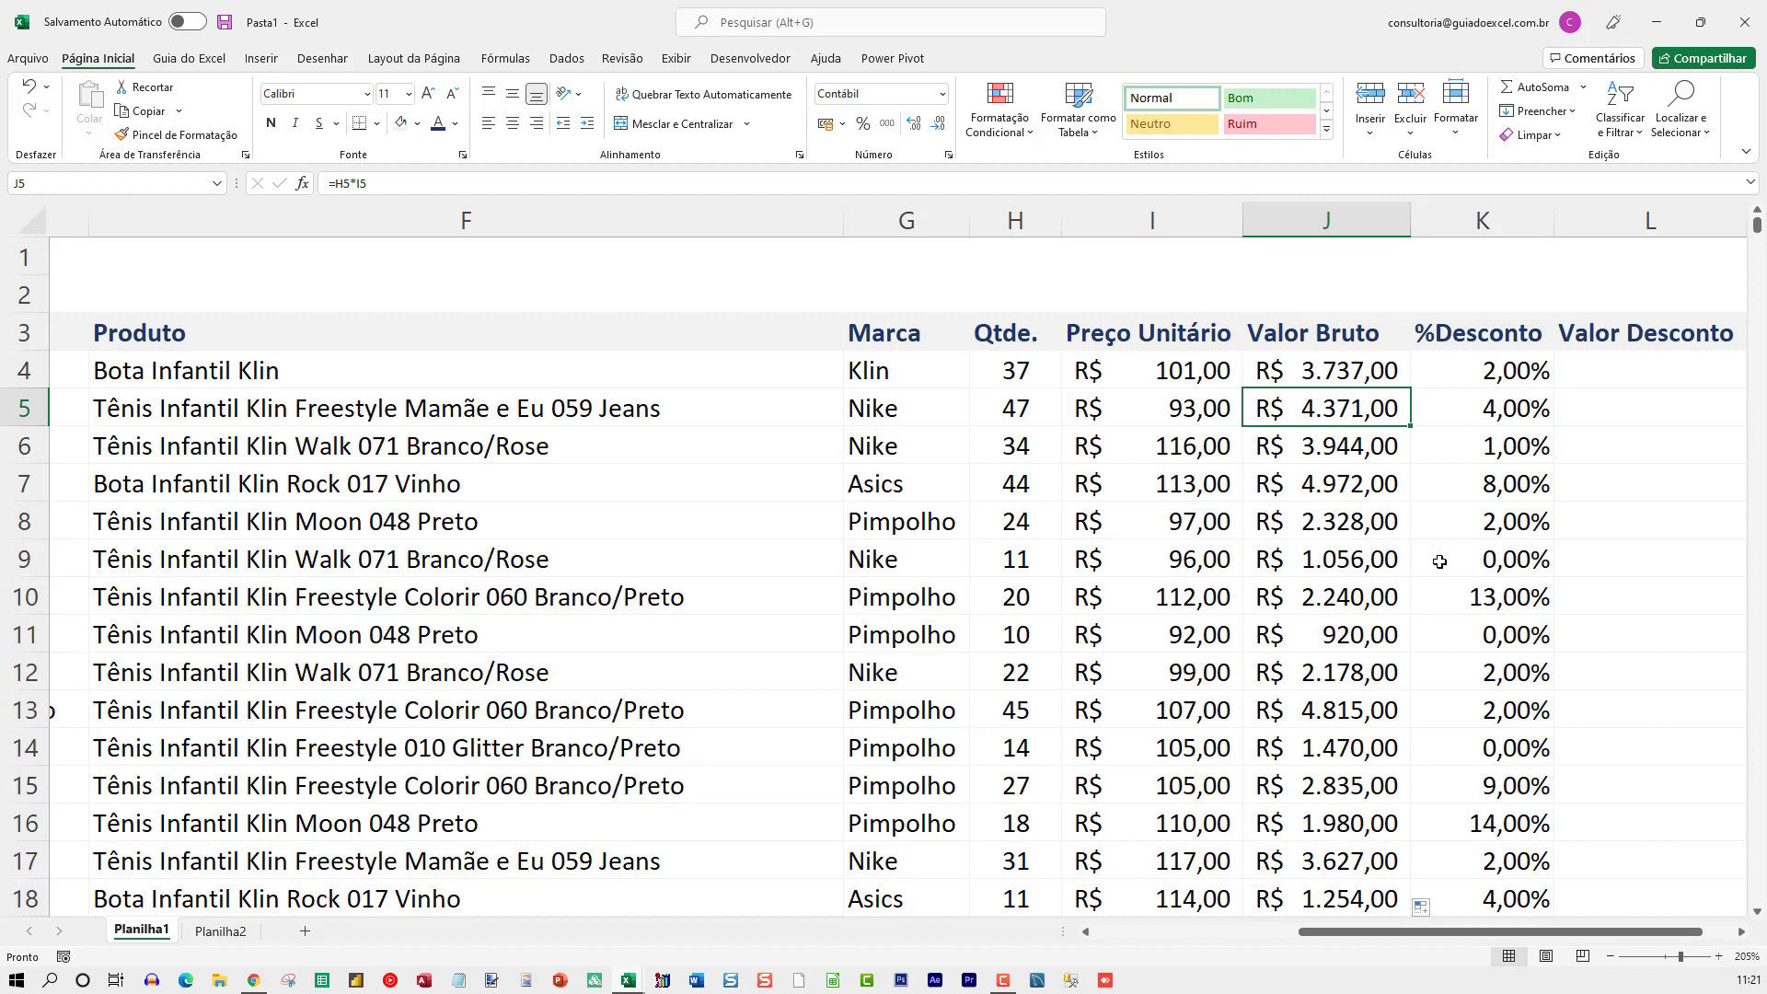
{"action": "key", "text": "ctrl+Down"}
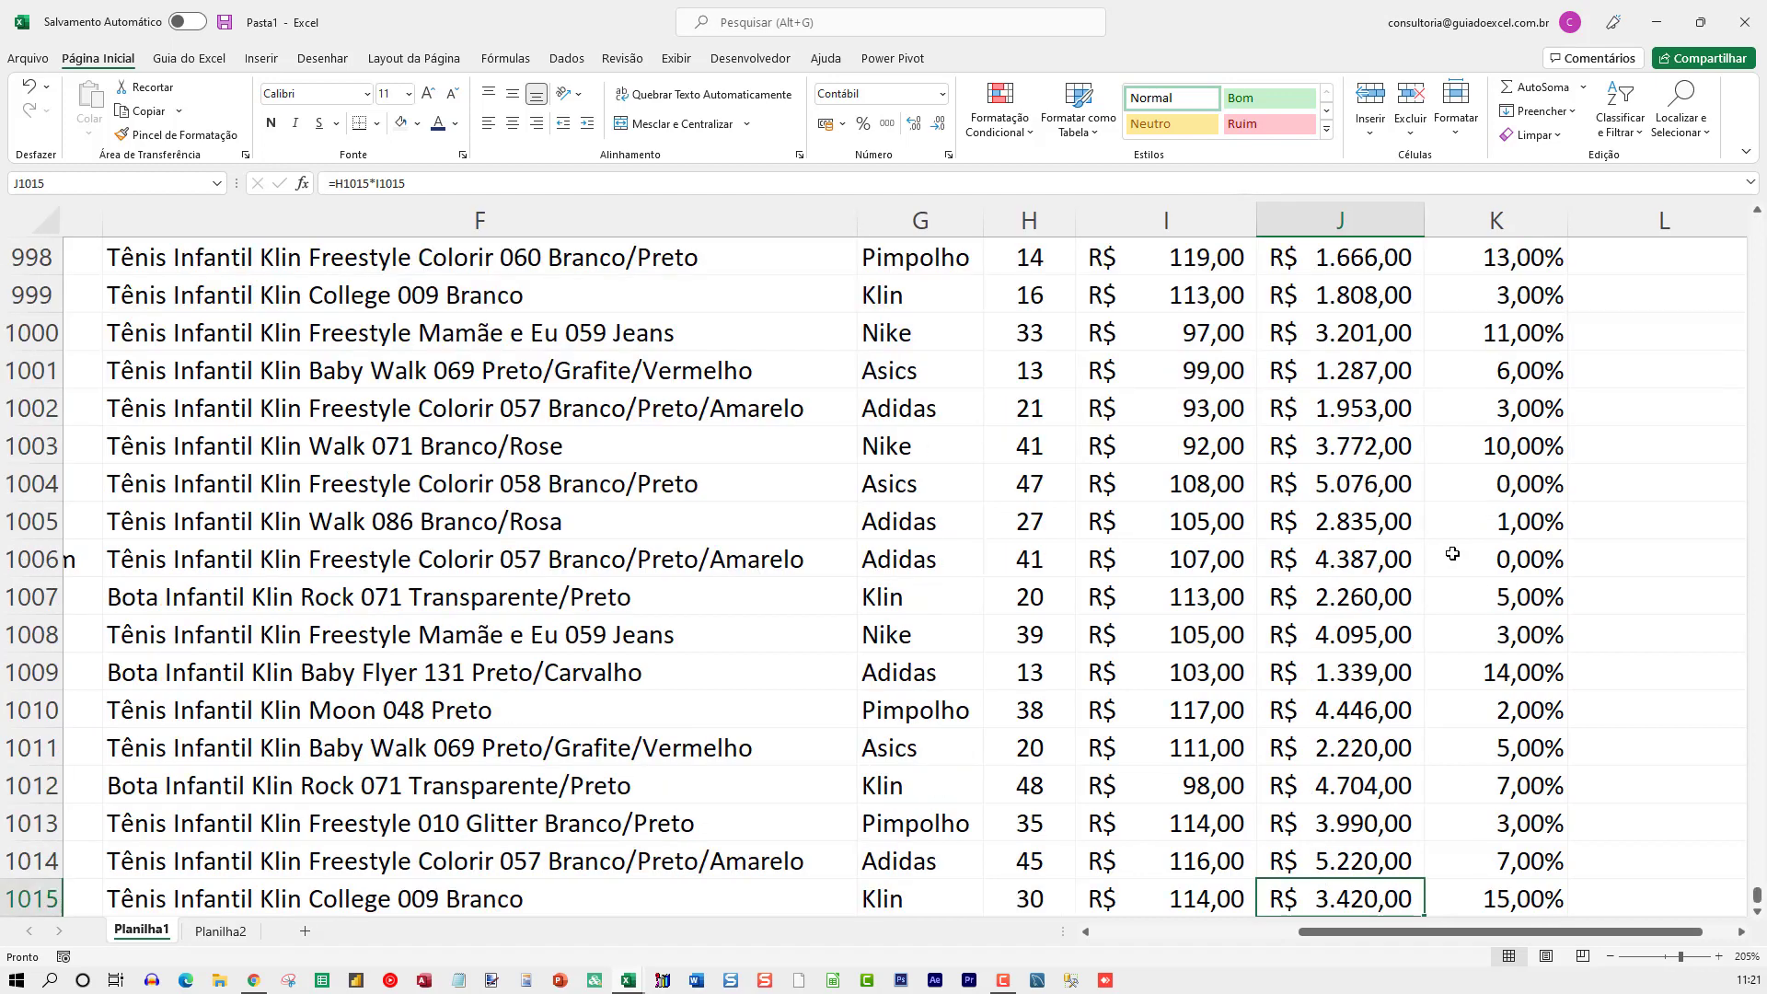
{"action": "scroll", "coordinate": [1366, 640], "scroll_direction": "down", "scroll_amount": 5}
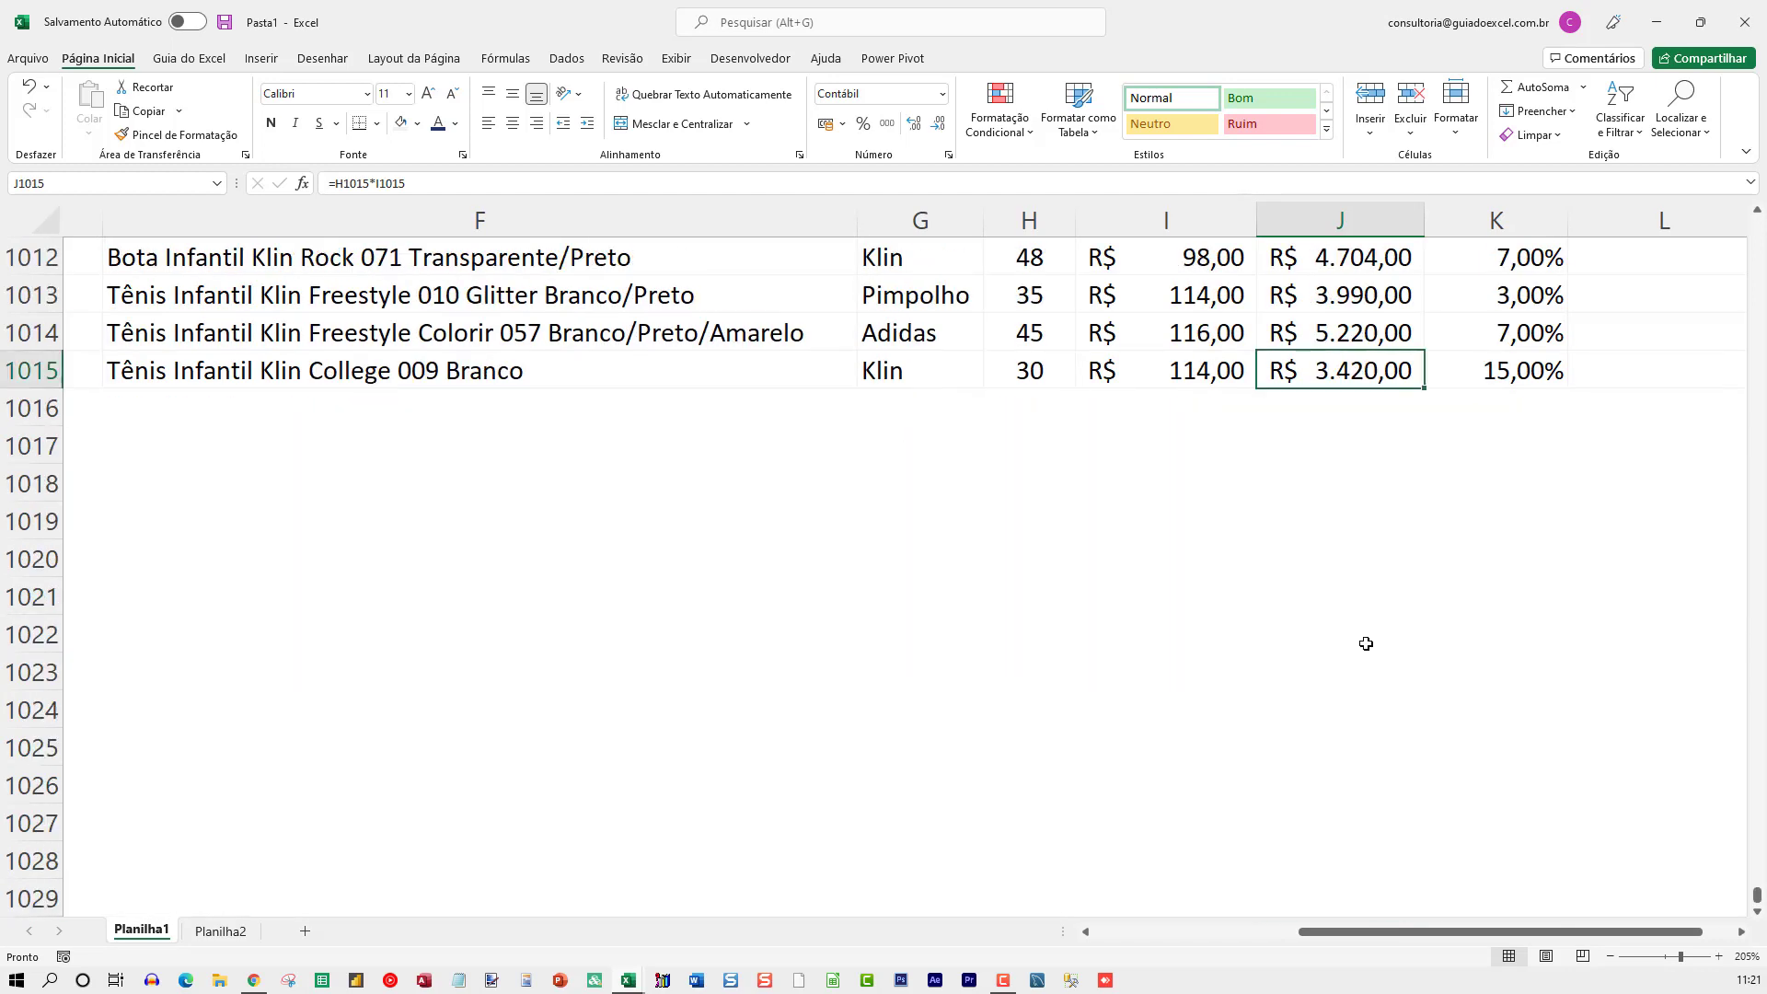
{"action": "scroll", "coordinate": [1366, 644], "scroll_direction": "up", "scroll_amount": 2}
{"action": "scroll", "coordinate": [1366, 649], "scroll_direction": "up", "scroll_amount": 2}
{"action": "key", "text": "ctrl+Up"}
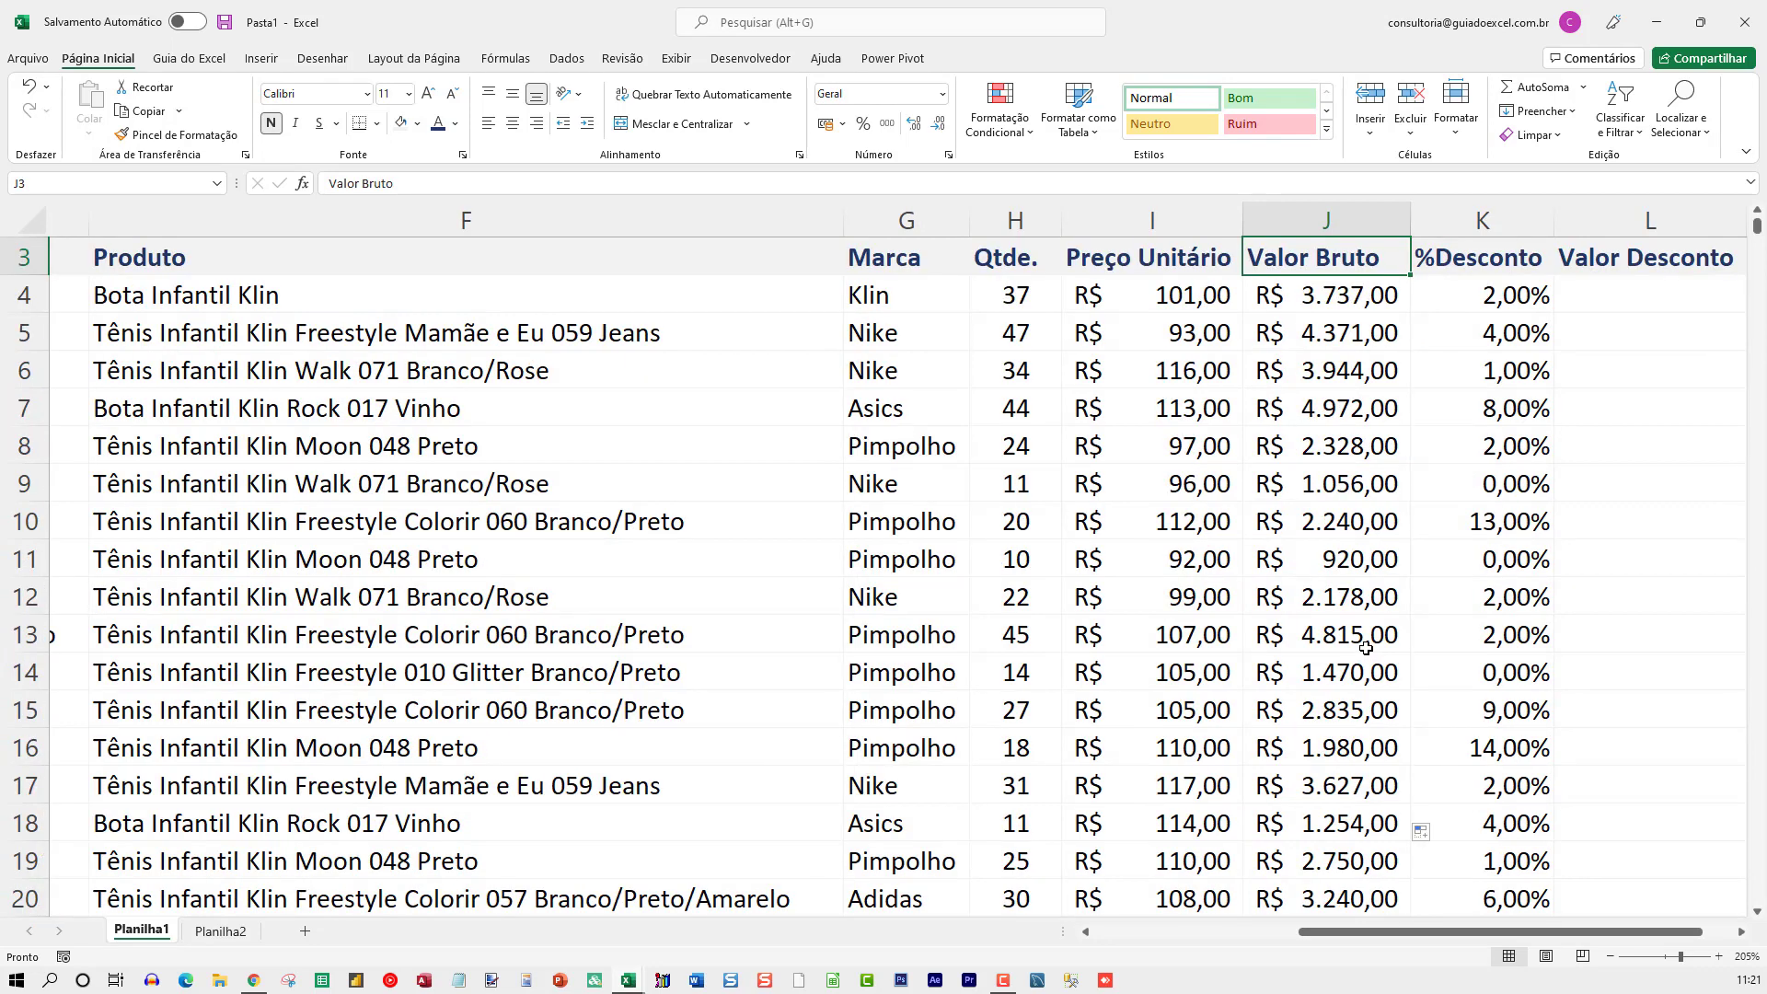
{"action": "scroll", "coordinate": [1334, 505], "scroll_direction": "up", "scroll_amount": 1}
{"action": "left_click", "coordinate": [1281, 407]}
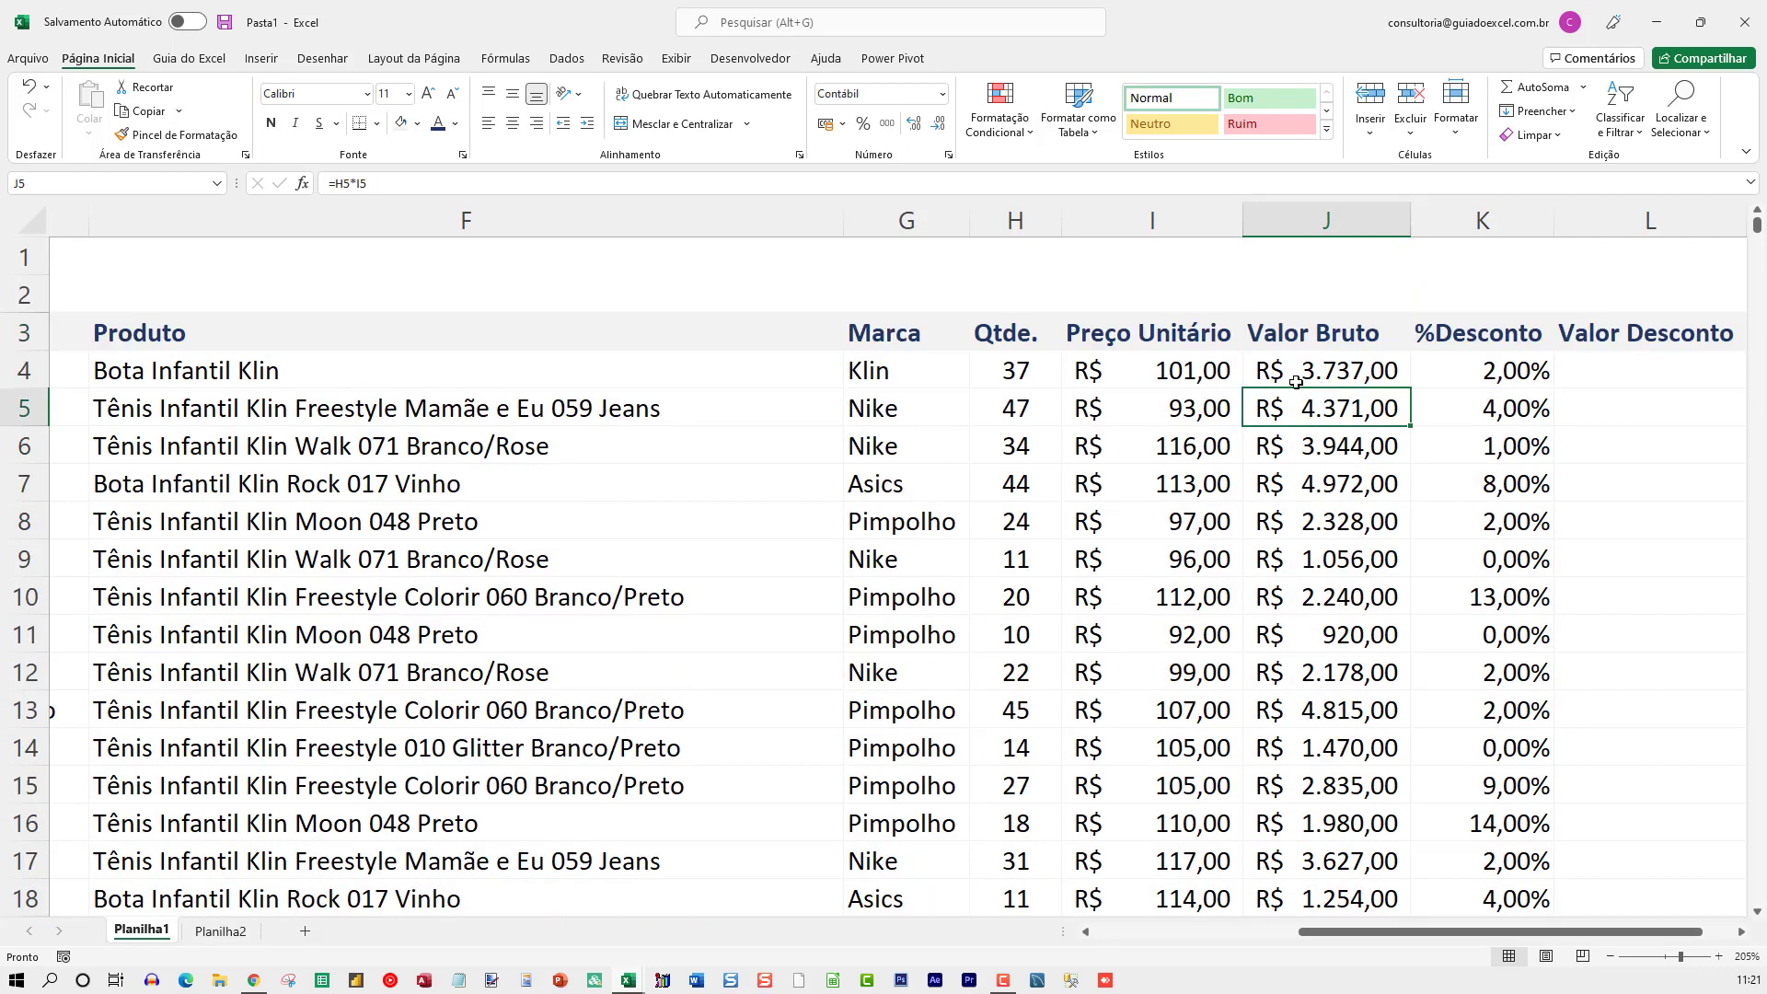
{"action": "key", "text": "F2"}
{"action": "key", "text": "Escape"}
{"action": "left_click", "coordinate": [1373, 575]}
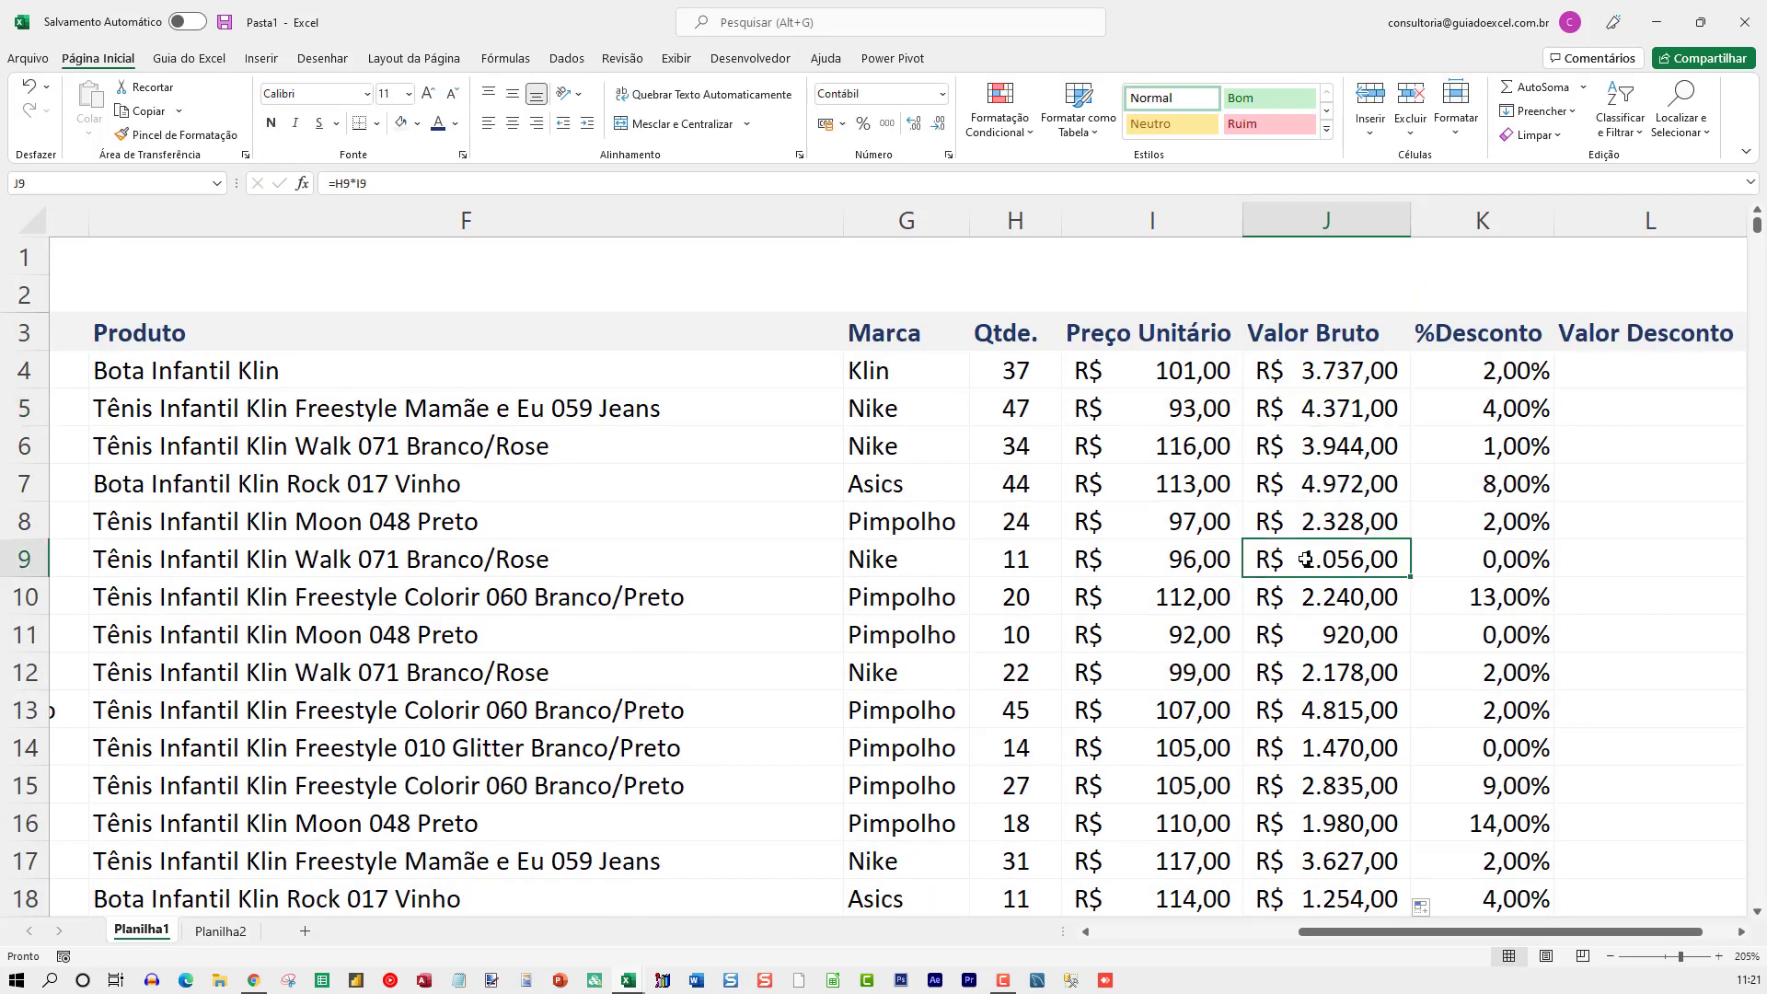
{"action": "key", "text": "F2"}
{"action": "key", "text": "Escape"}
{"action": "left_click", "coordinate": [1462, 467]}
{"action": "scroll", "coordinate": [1564, 584], "scroll_direction": "down", "scroll_amount": 3}
{"action": "scroll", "coordinate": [1506, 585], "scroll_direction": "down", "scroll_amount": 1}
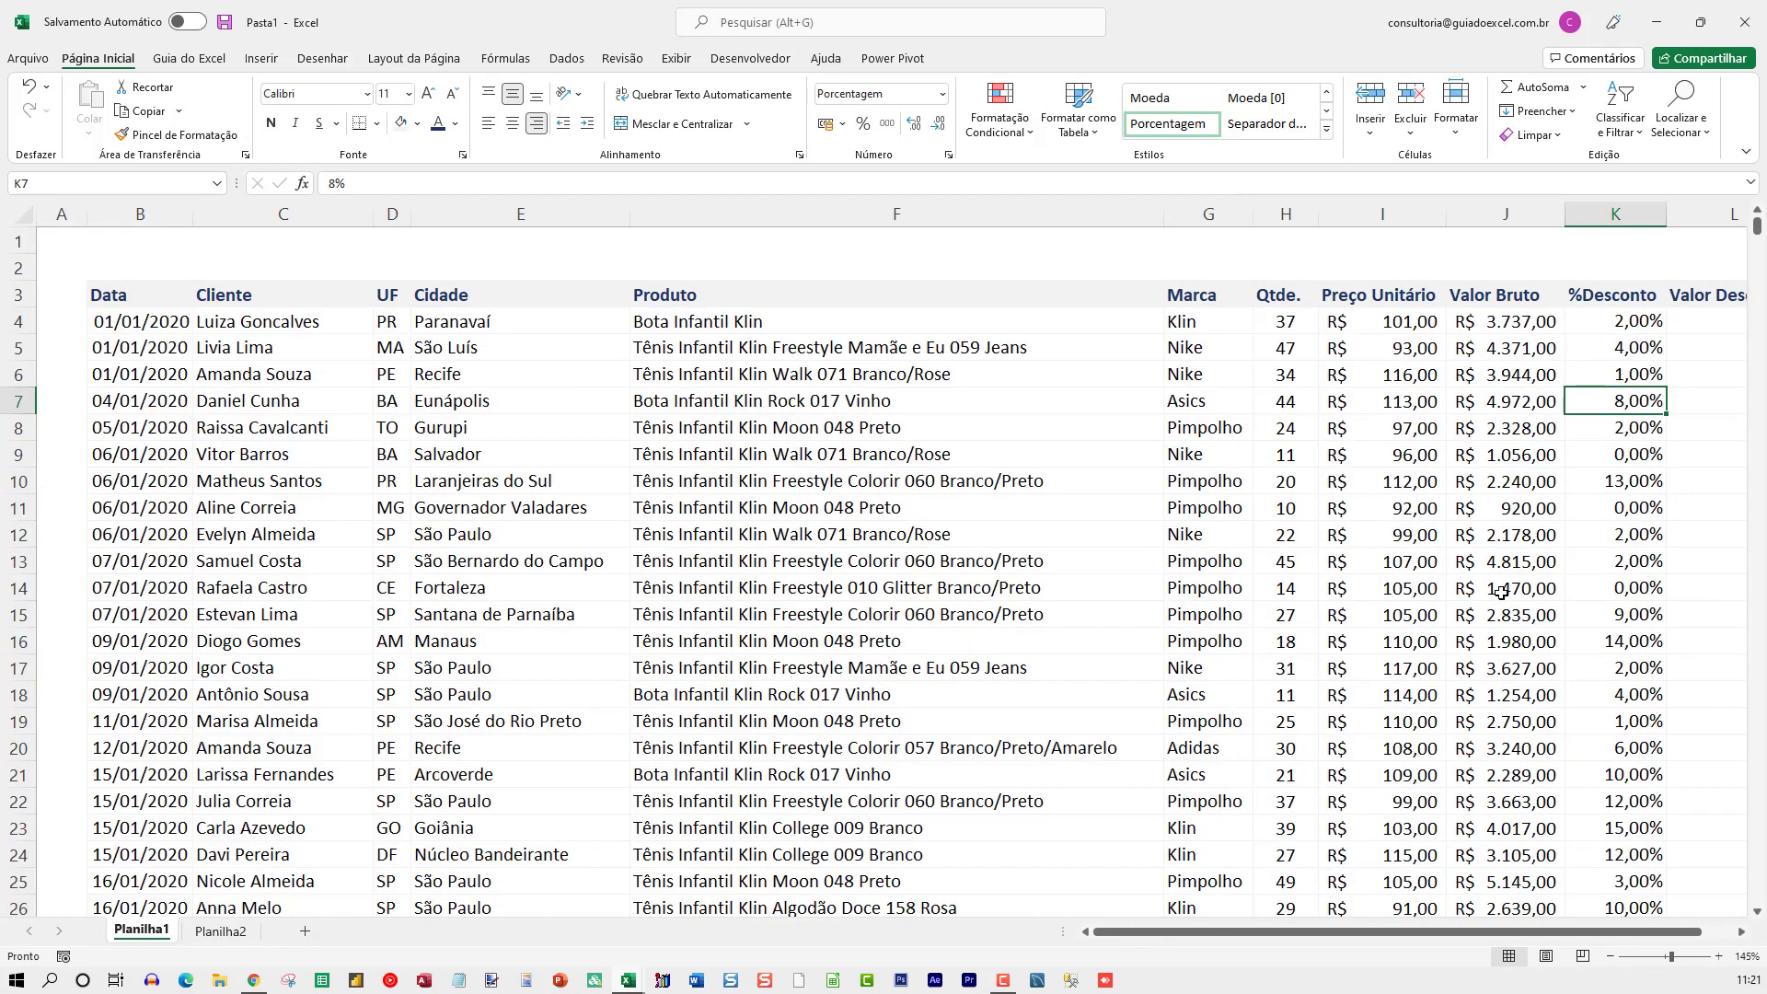
{"action": "scroll", "coordinate": [1487, 638], "scroll_direction": "down", "scroll_amount": 1}
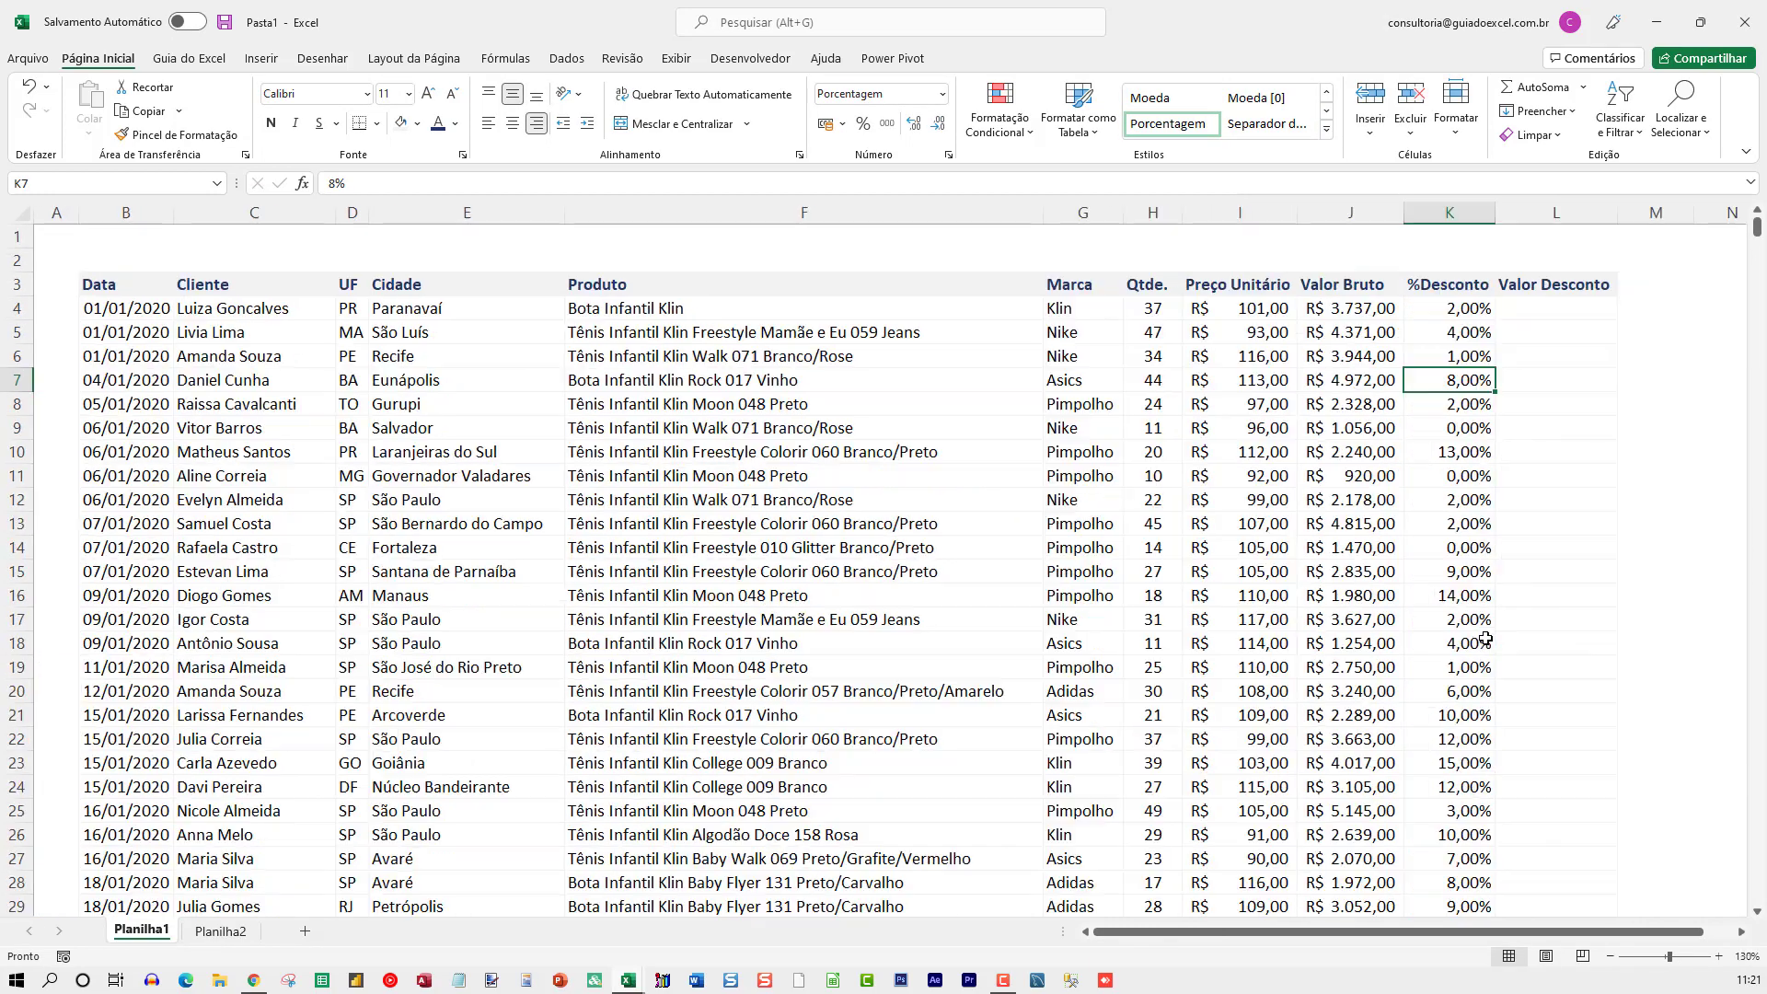
Enter =J4*K4 in L4 and fill it down the Valor Desconto column.
{"action": "left_click", "coordinate": [1545, 302]}
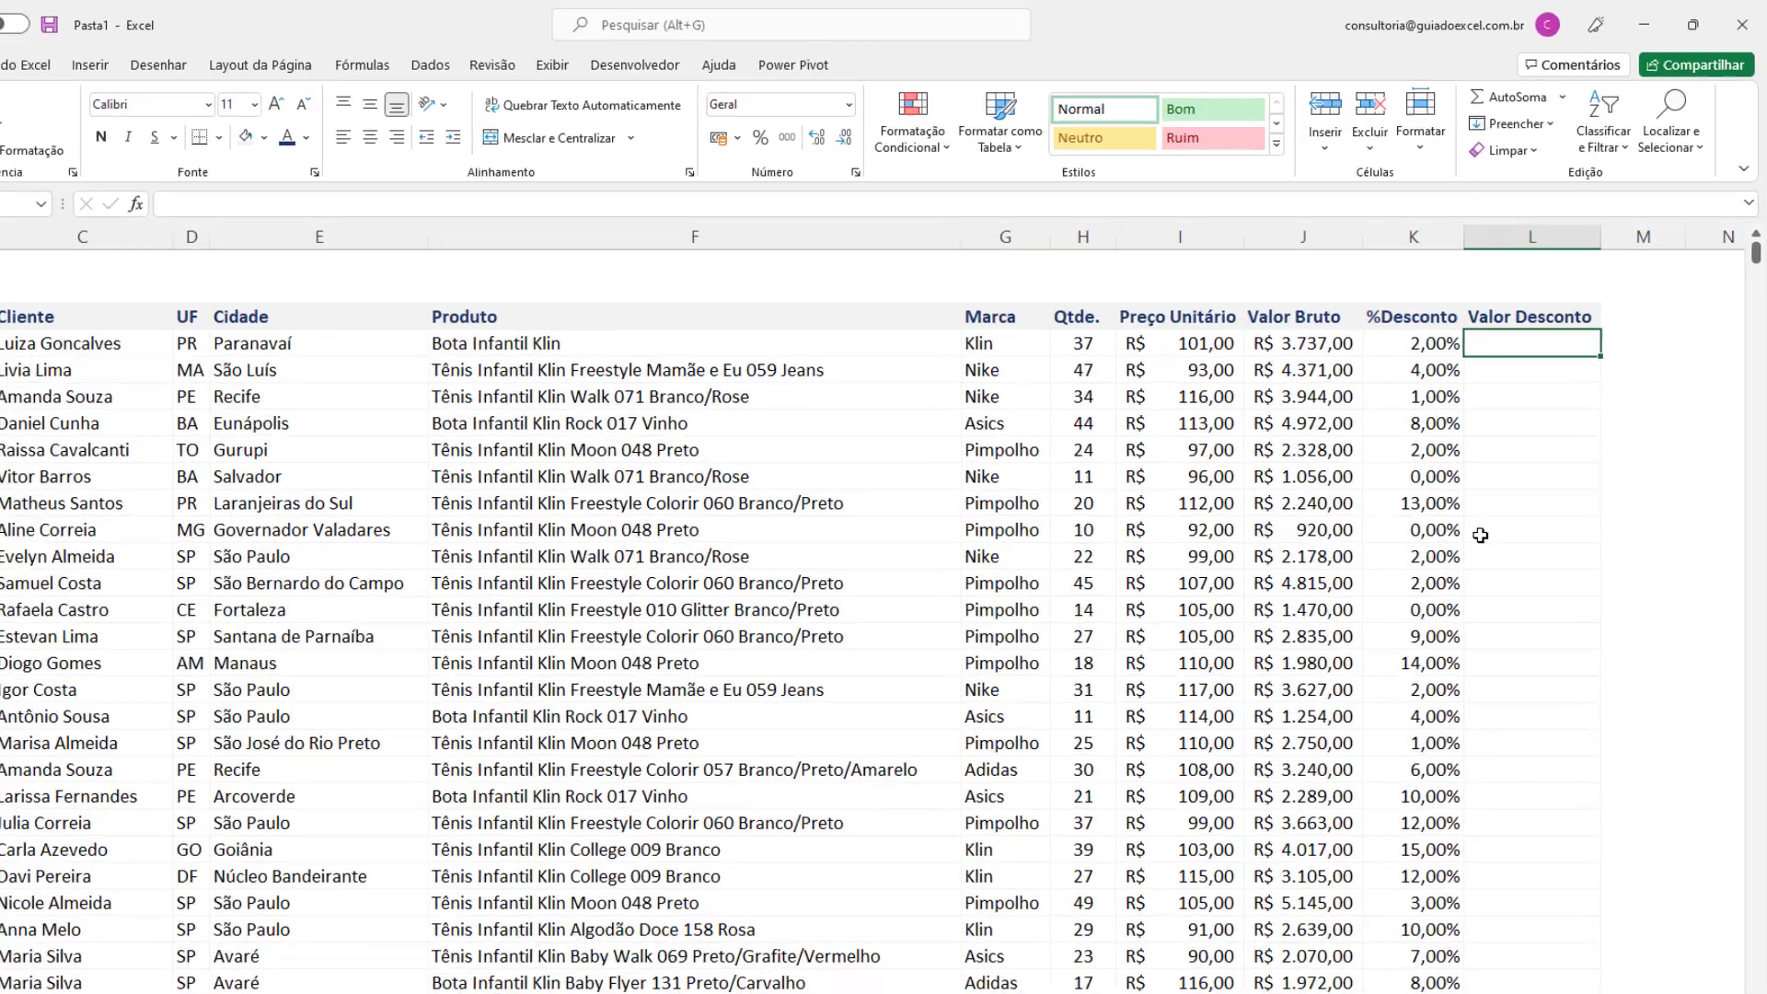
{"action": "type", "text": "="}
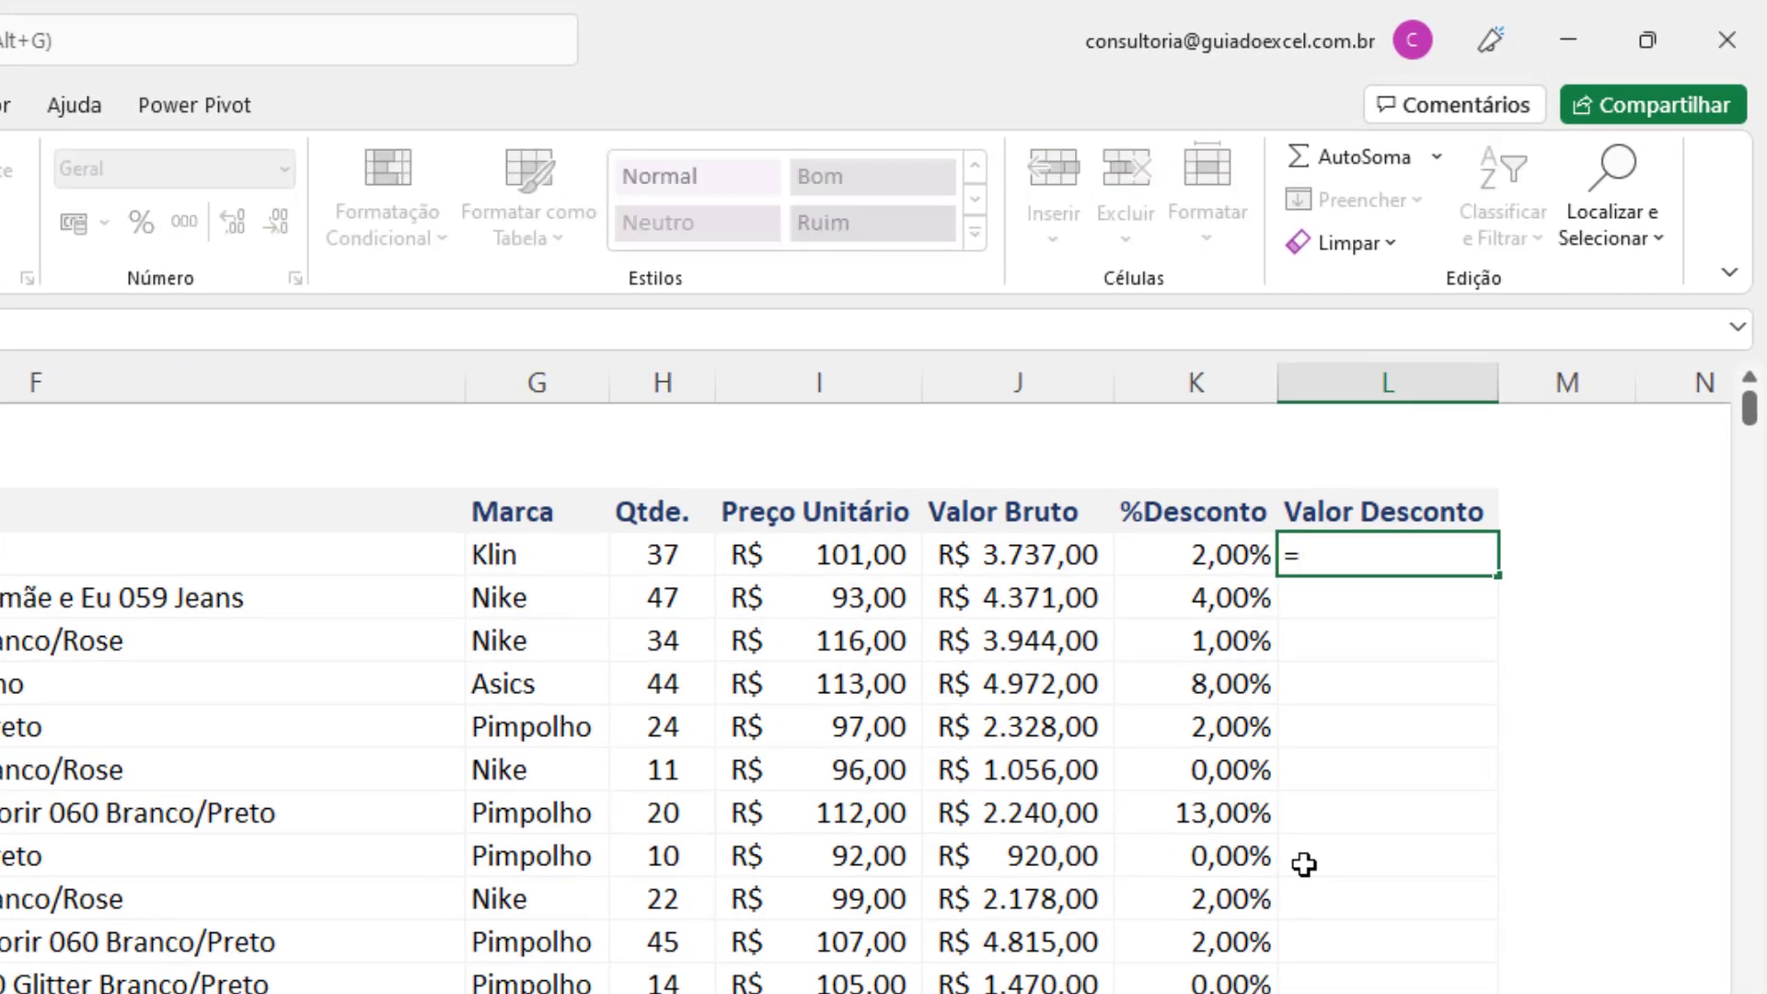
{"action": "key", "text": "Left"}
{"action": "key", "text": "Left"}
{"action": "type", "text": "*"}
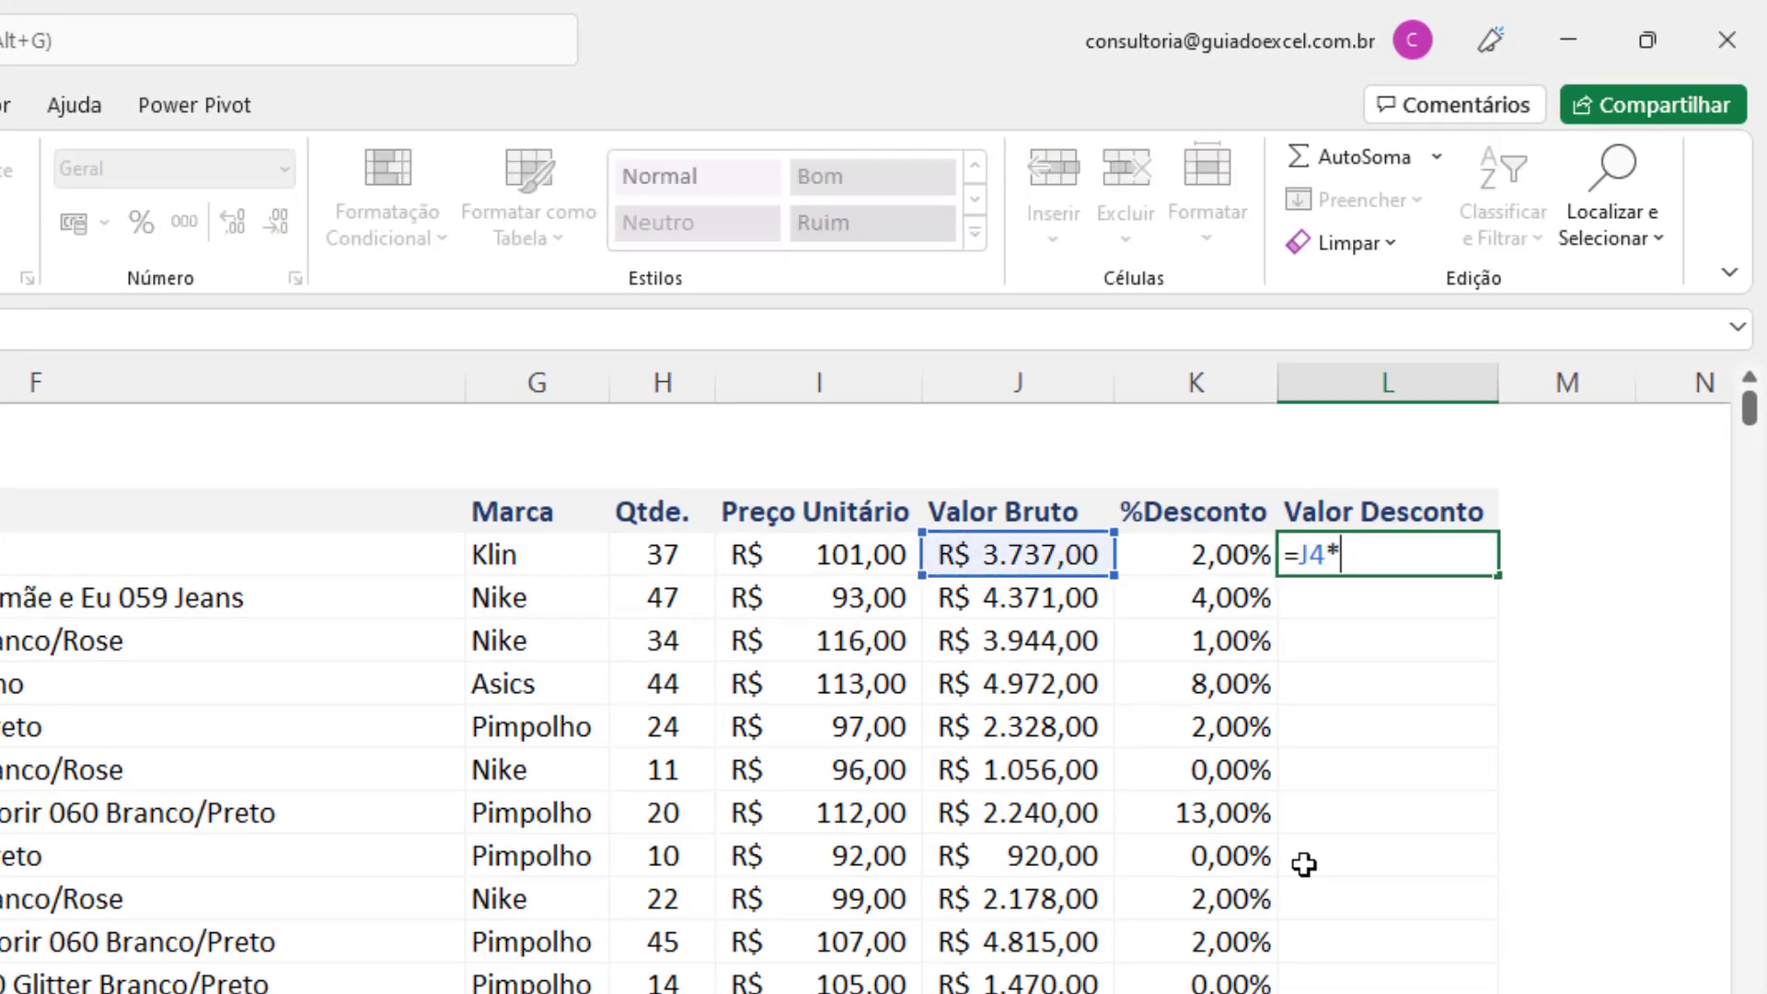
{"action": "key", "text": "Left"}
{"action": "key", "text": "Return"}
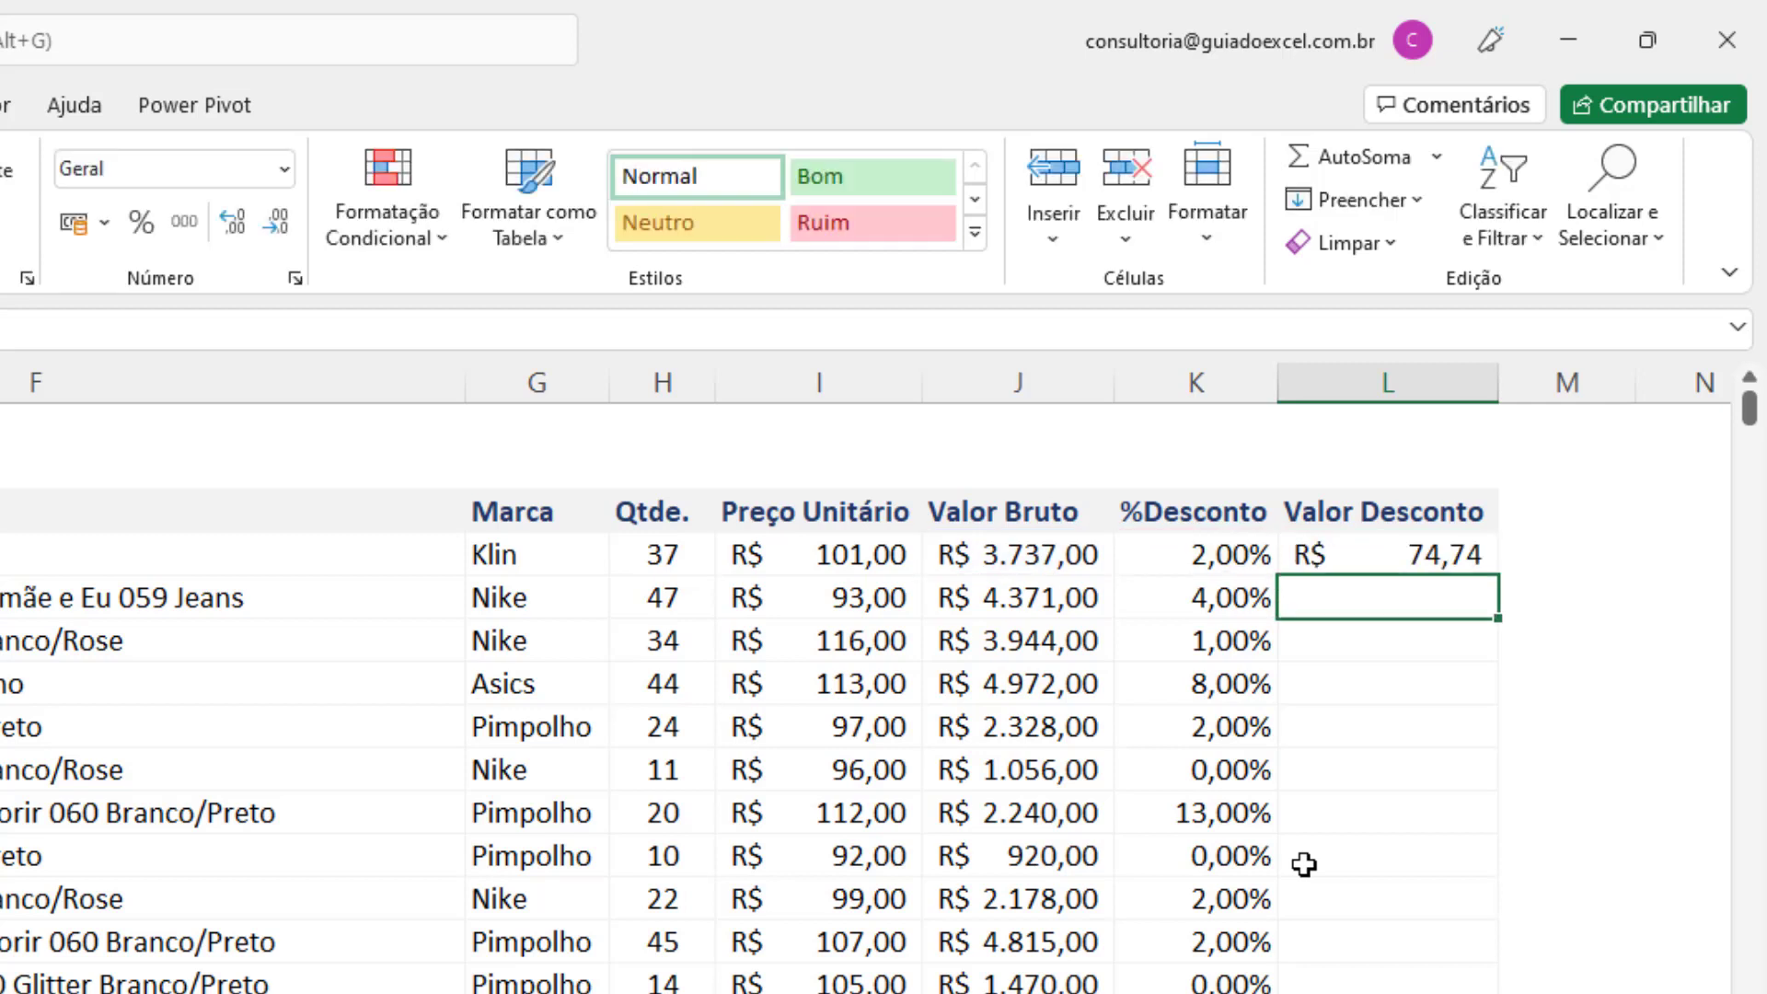
{"action": "key", "text": "Up"}
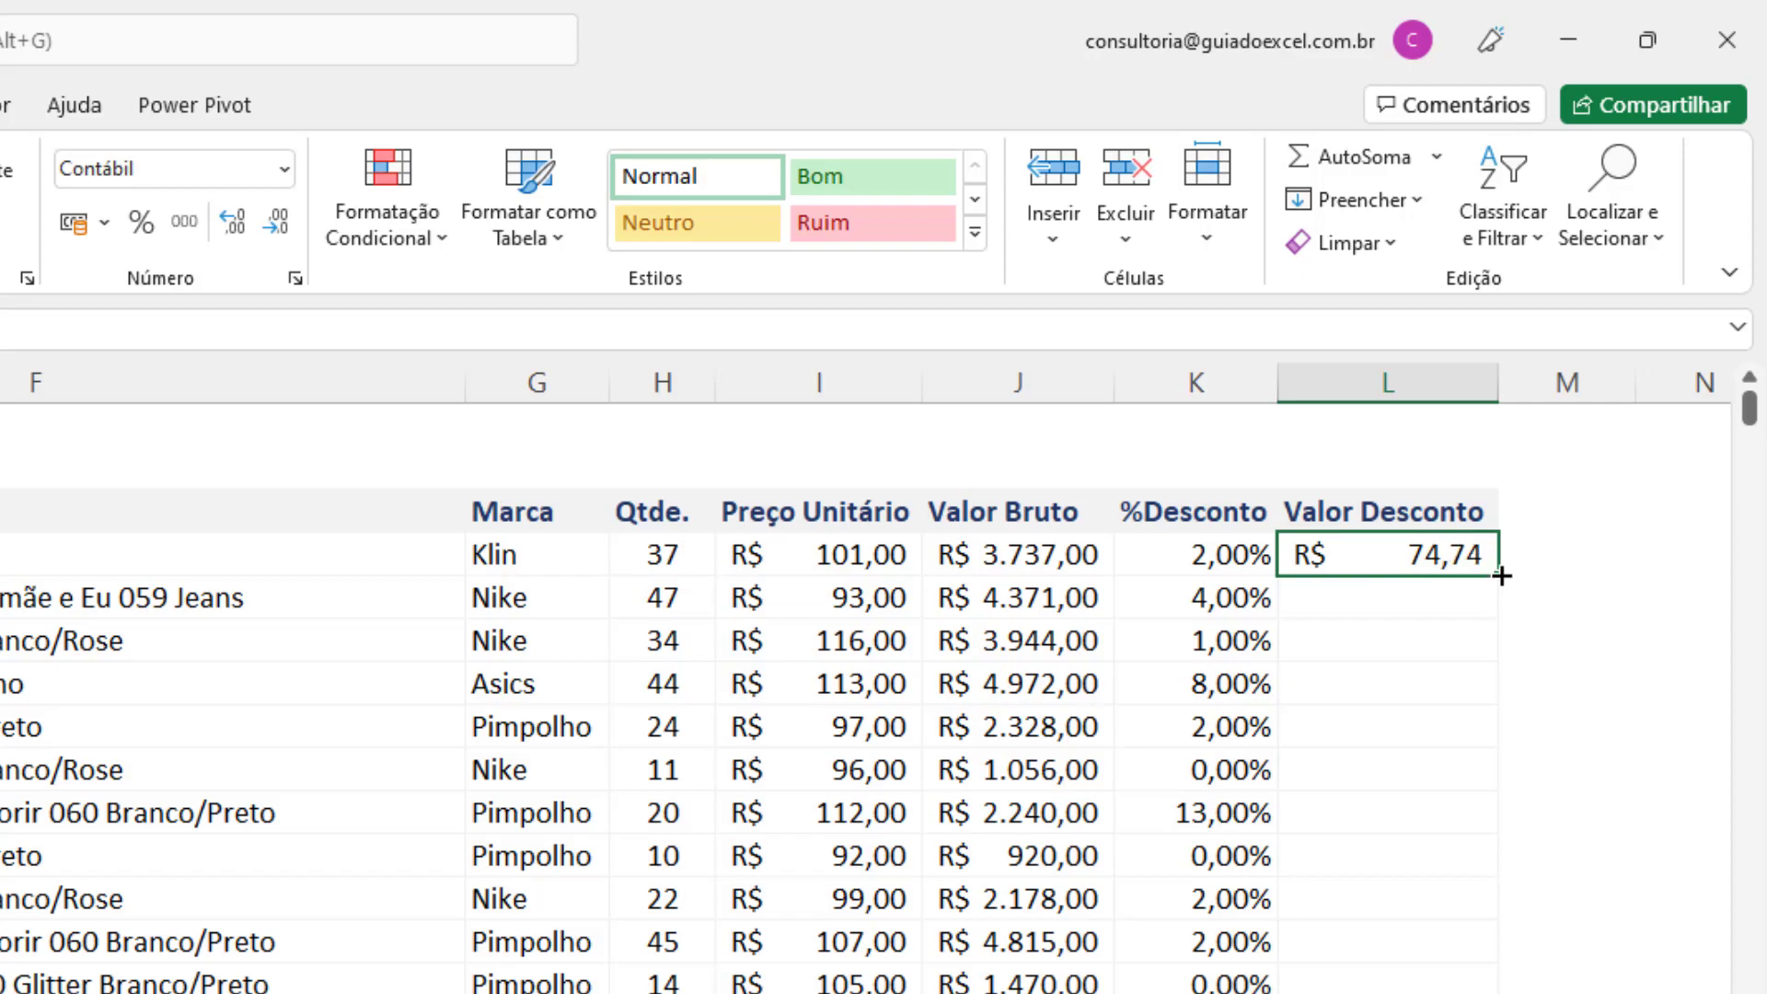
{"action": "double_click", "coordinate": [1501, 576]}
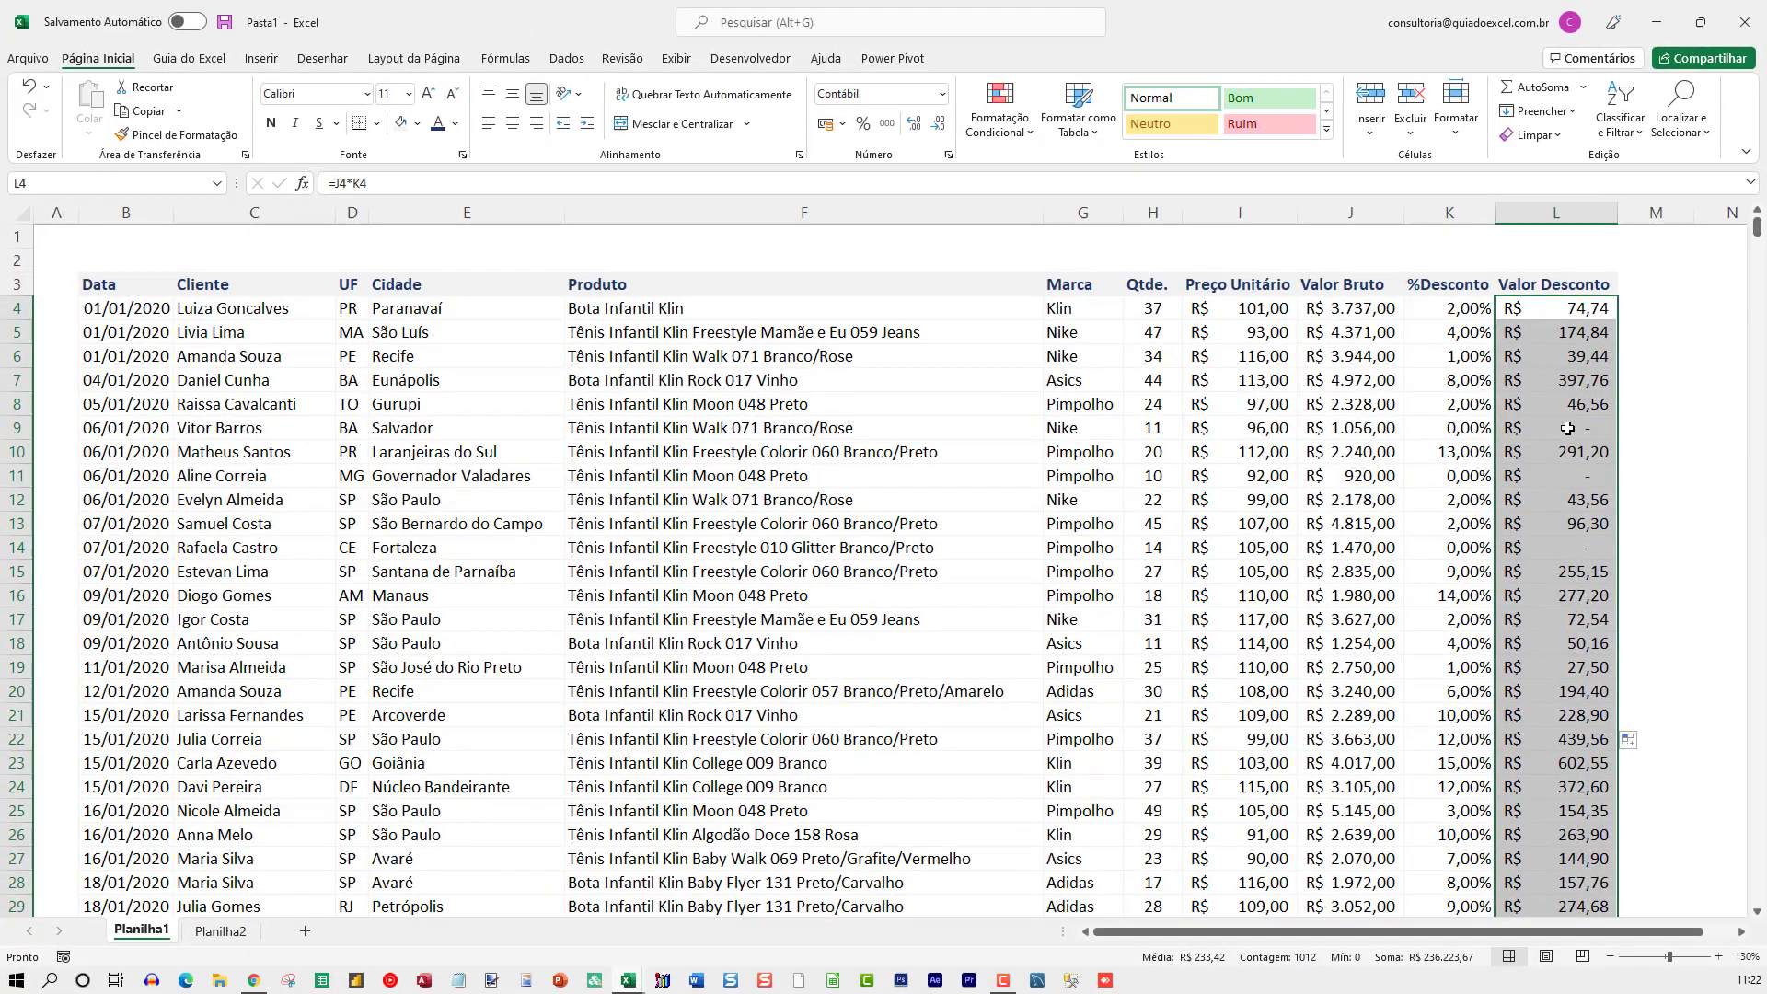
Check the copied formula in L5 and the Valor Bruto, %Desconto and Valor Desconto headers.
{"action": "scroll", "coordinate": [1560, 510], "scroll_direction": "down", "scroll_amount": 9}
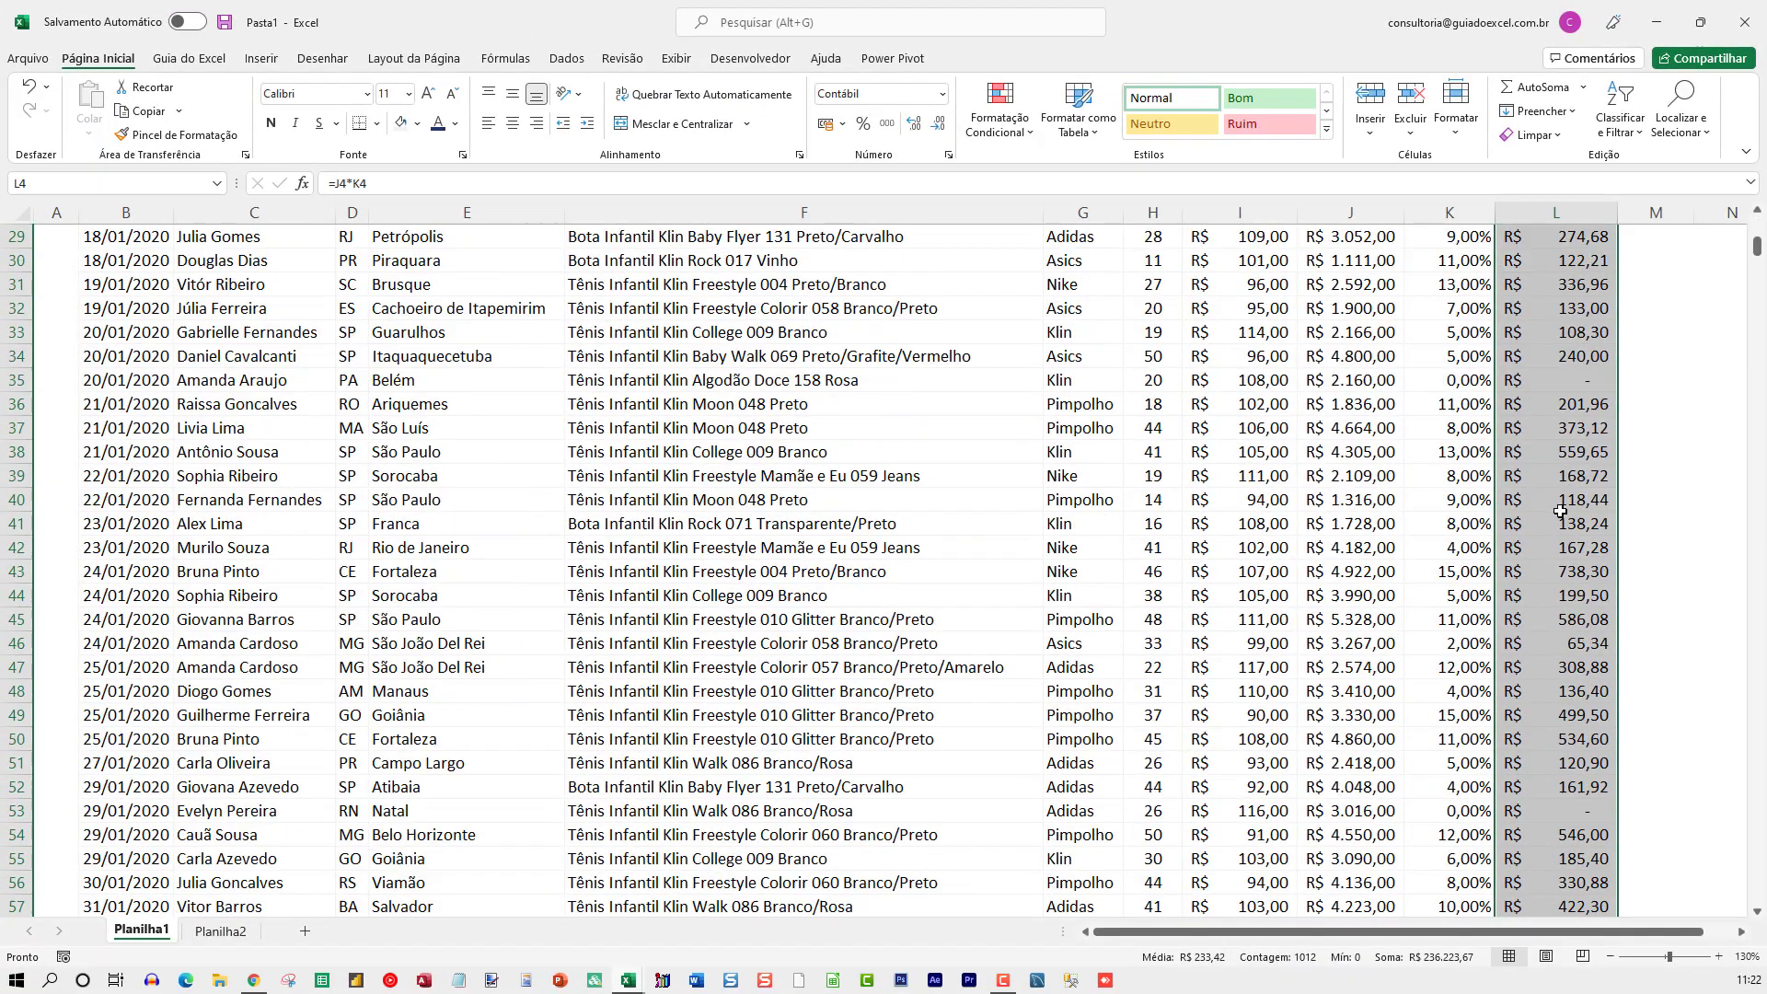
{"action": "scroll", "coordinate": [1560, 510], "scroll_direction": "down", "scroll_amount": 5}
{"action": "scroll", "coordinate": [1565, 524], "scroll_direction": "up", "scroll_amount": 5}
{"action": "scroll", "coordinate": [1571, 543], "scroll_direction": "up", "scroll_amount": 9}
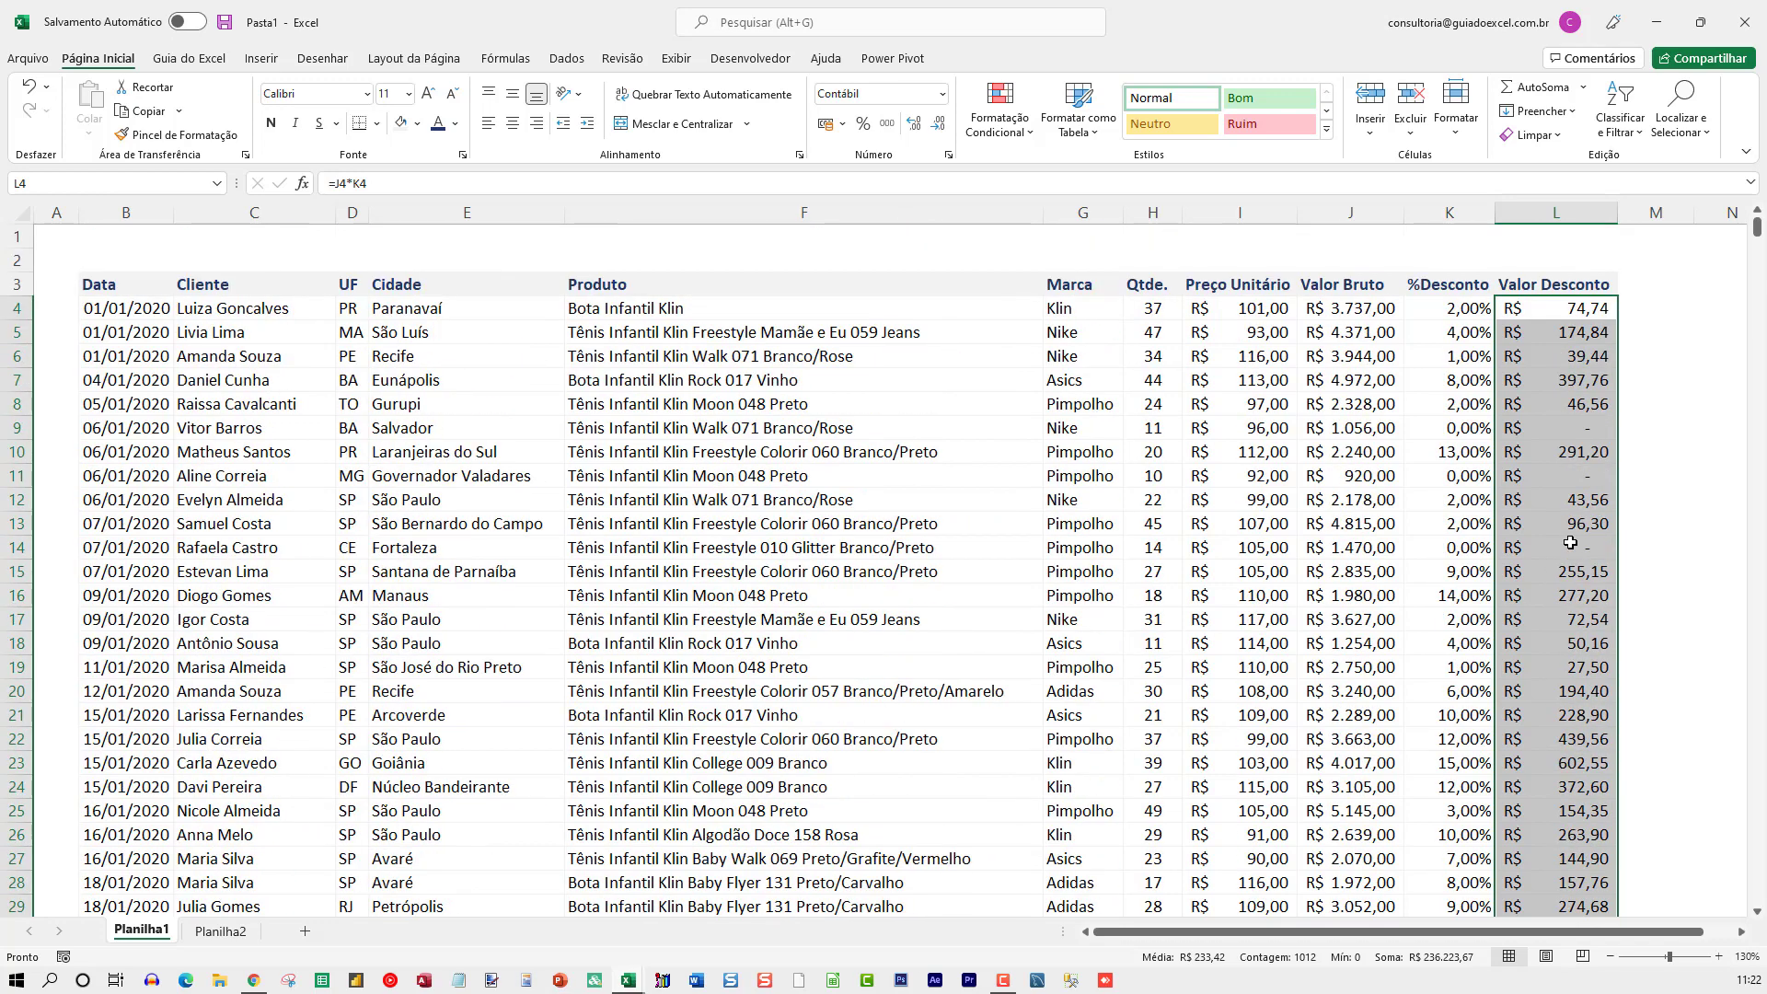
{"action": "left_click", "coordinate": [1560, 336]}
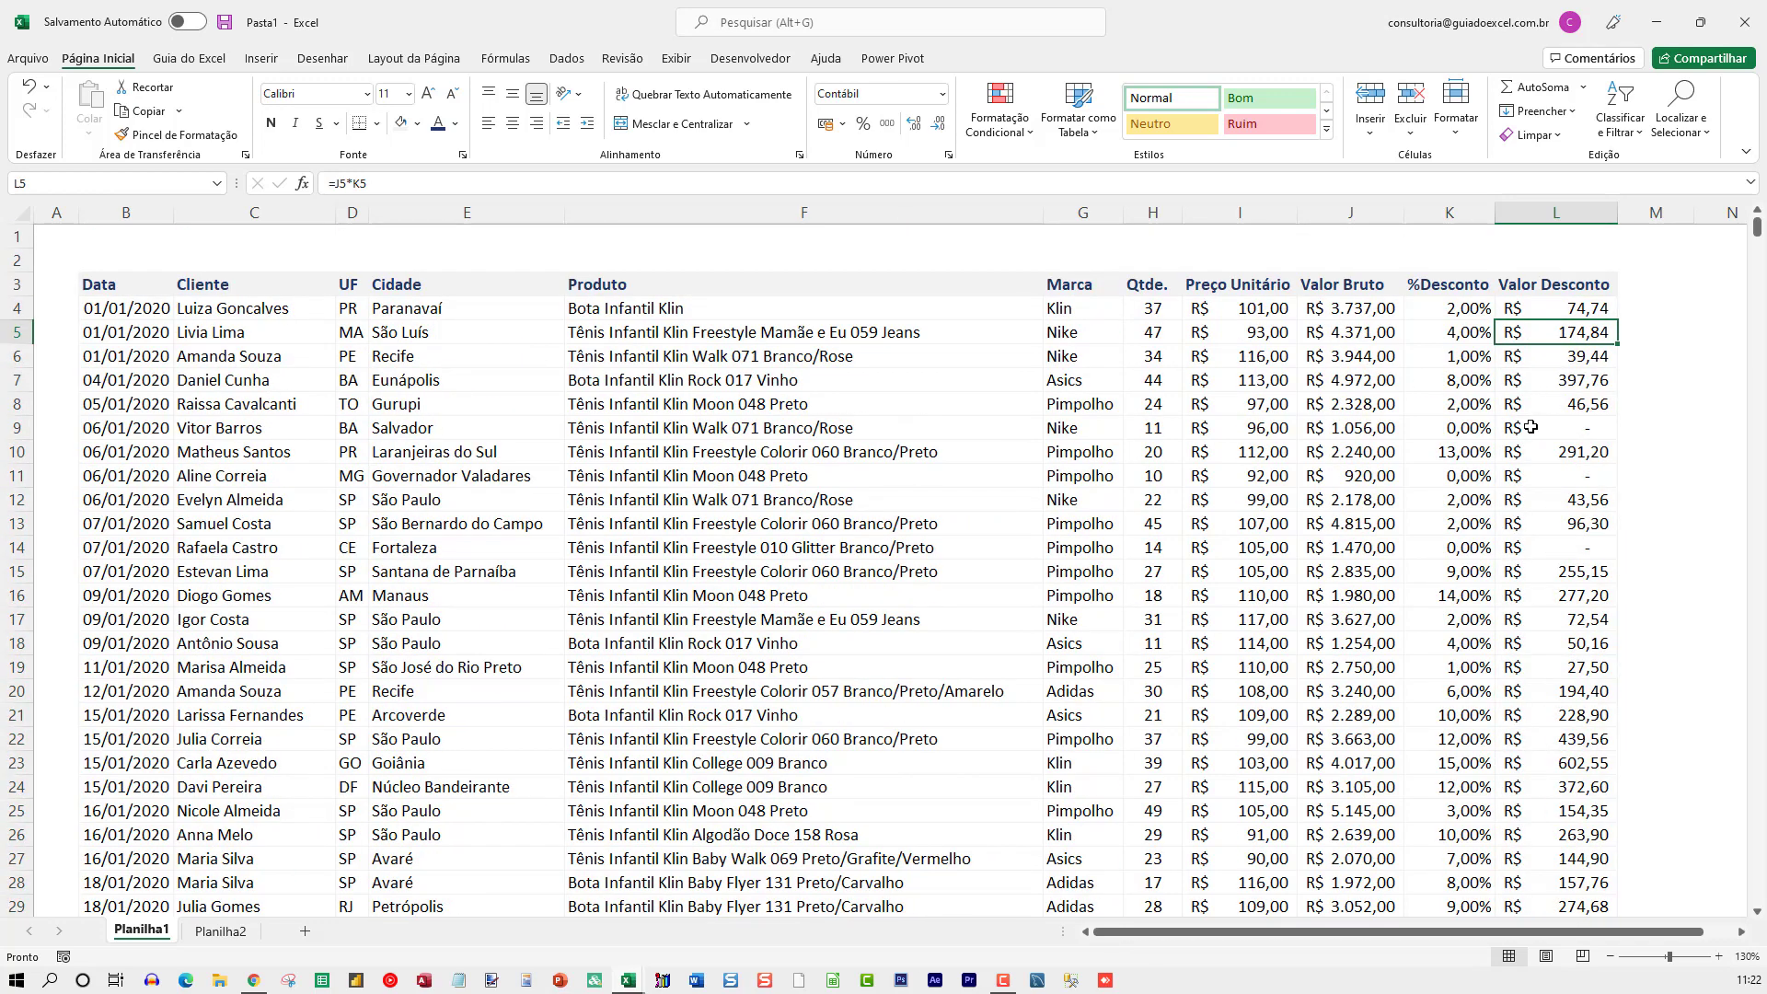
{"action": "scroll", "coordinate": [1582, 433], "scroll_direction": "down", "scroll_amount": 1}
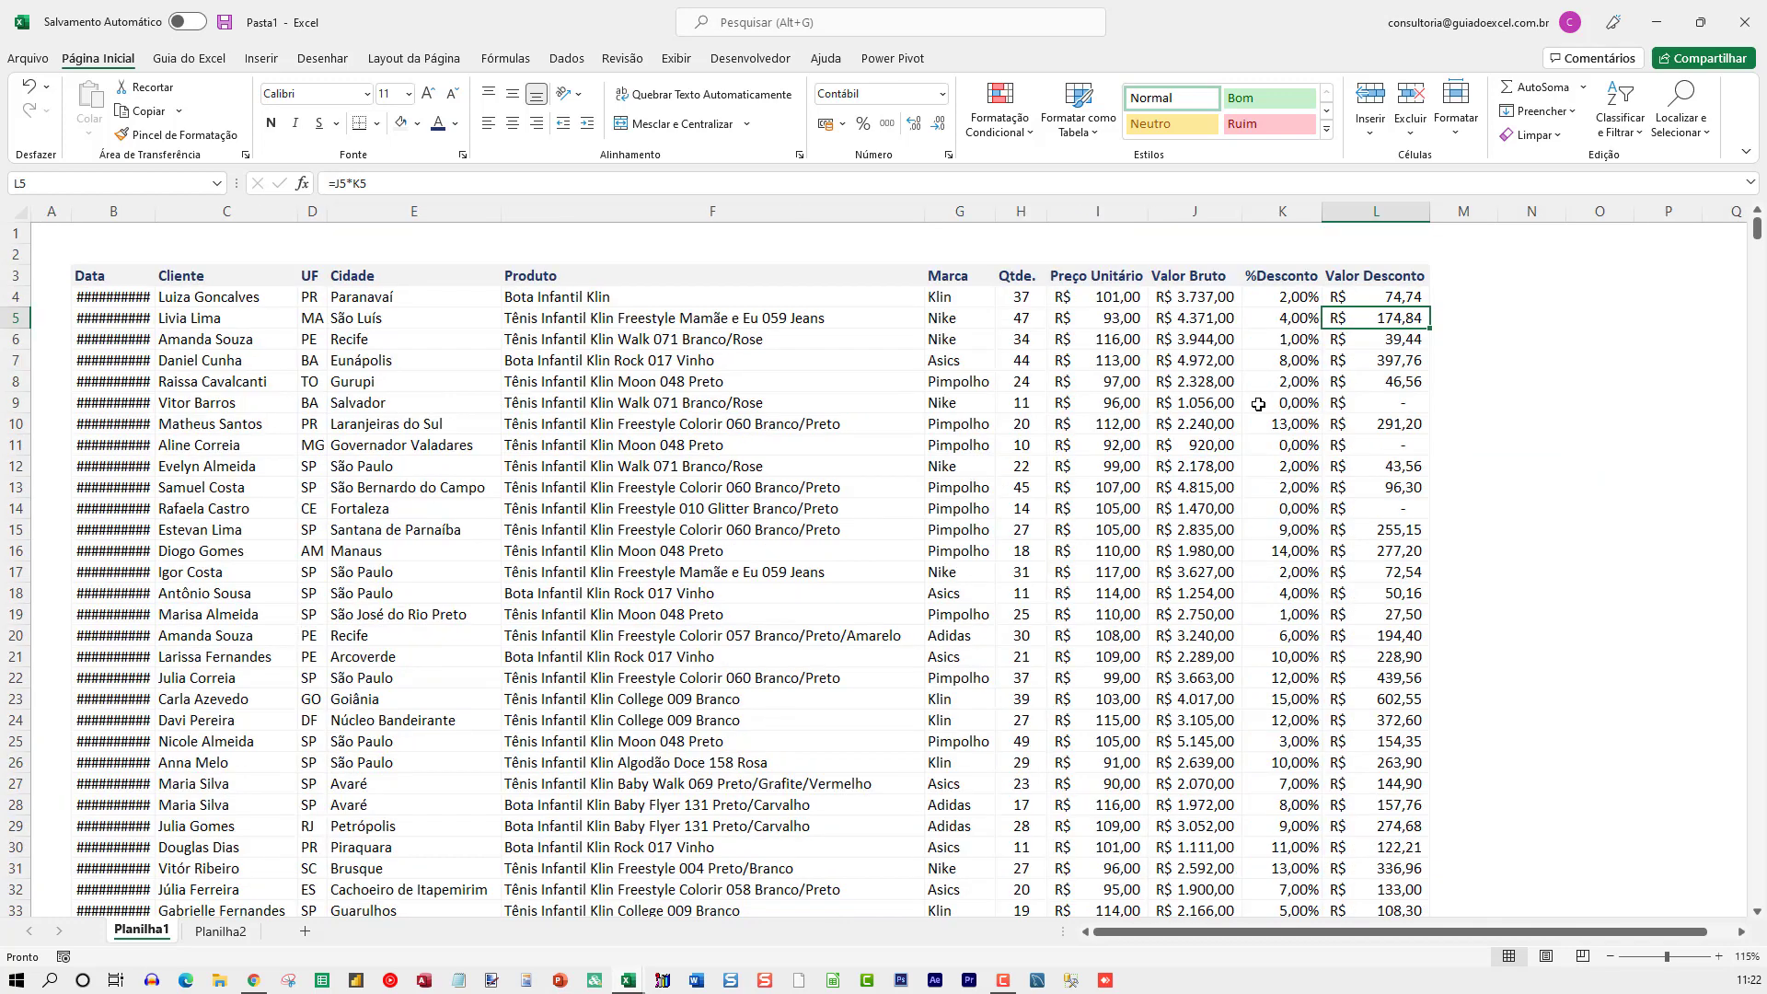
{"action": "scroll", "coordinate": [1306, 408], "scroll_direction": "up", "scroll_amount": 1}
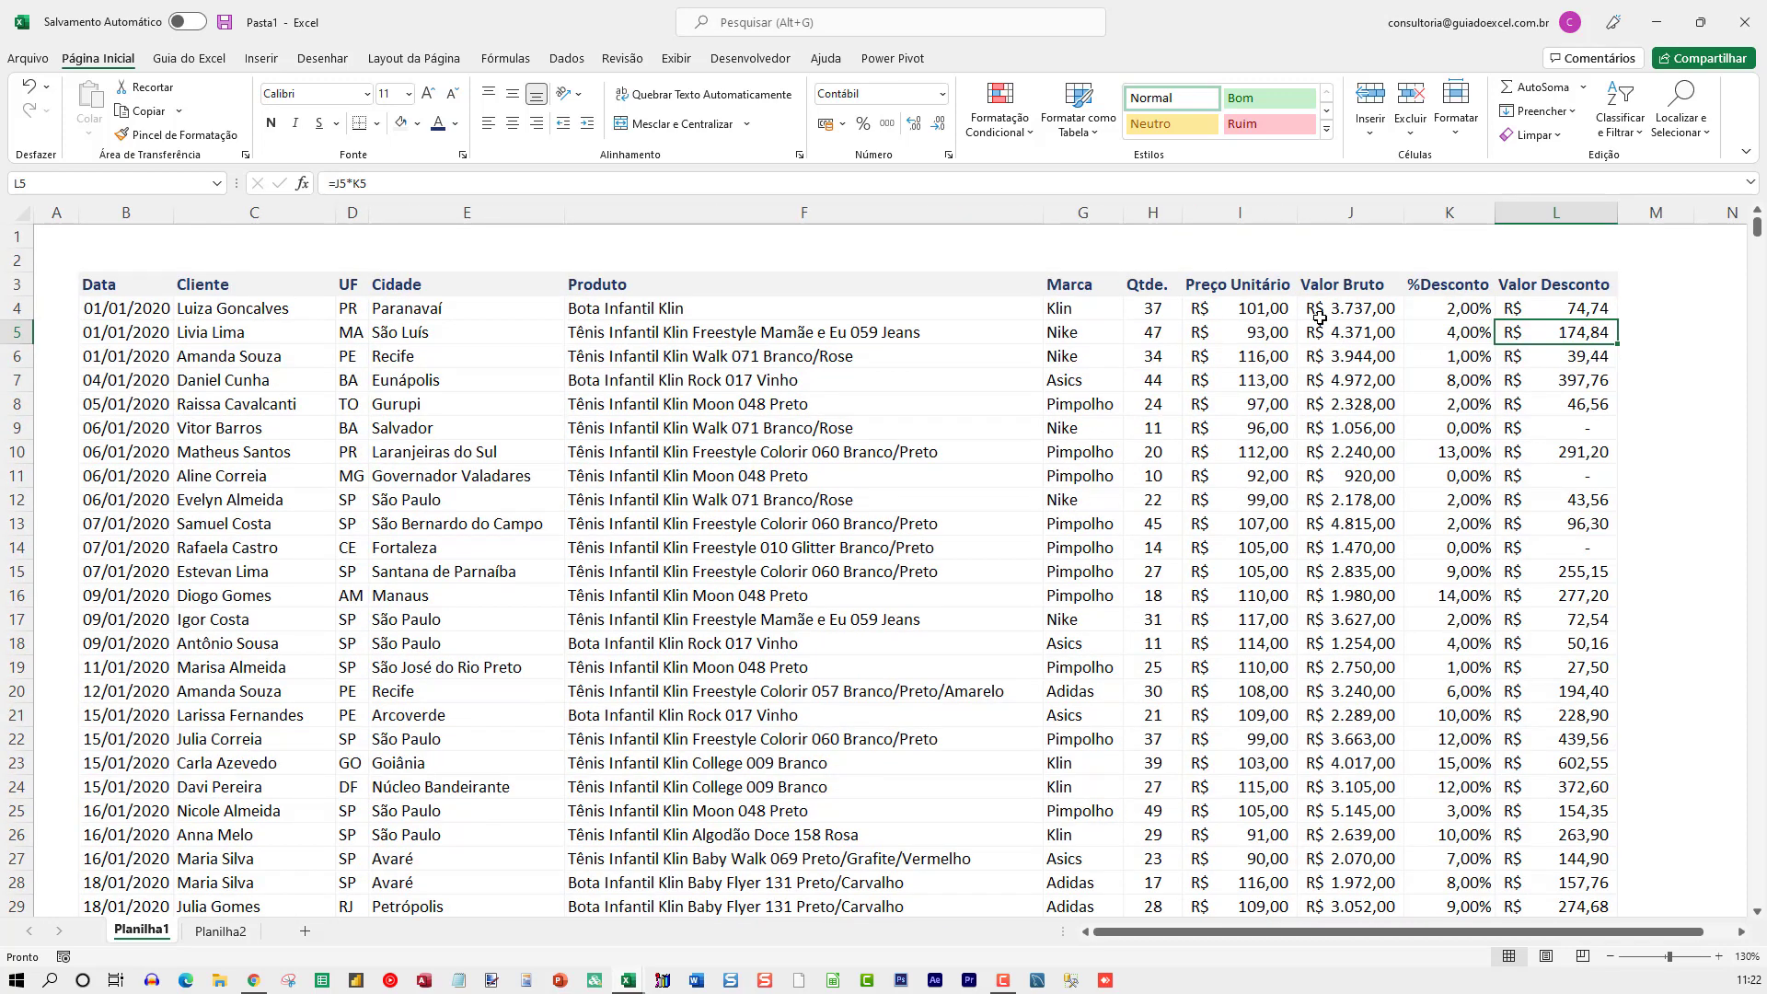
{"action": "left_click", "coordinate": [1353, 286]}
{"action": "left_click", "coordinate": [1452, 285]}
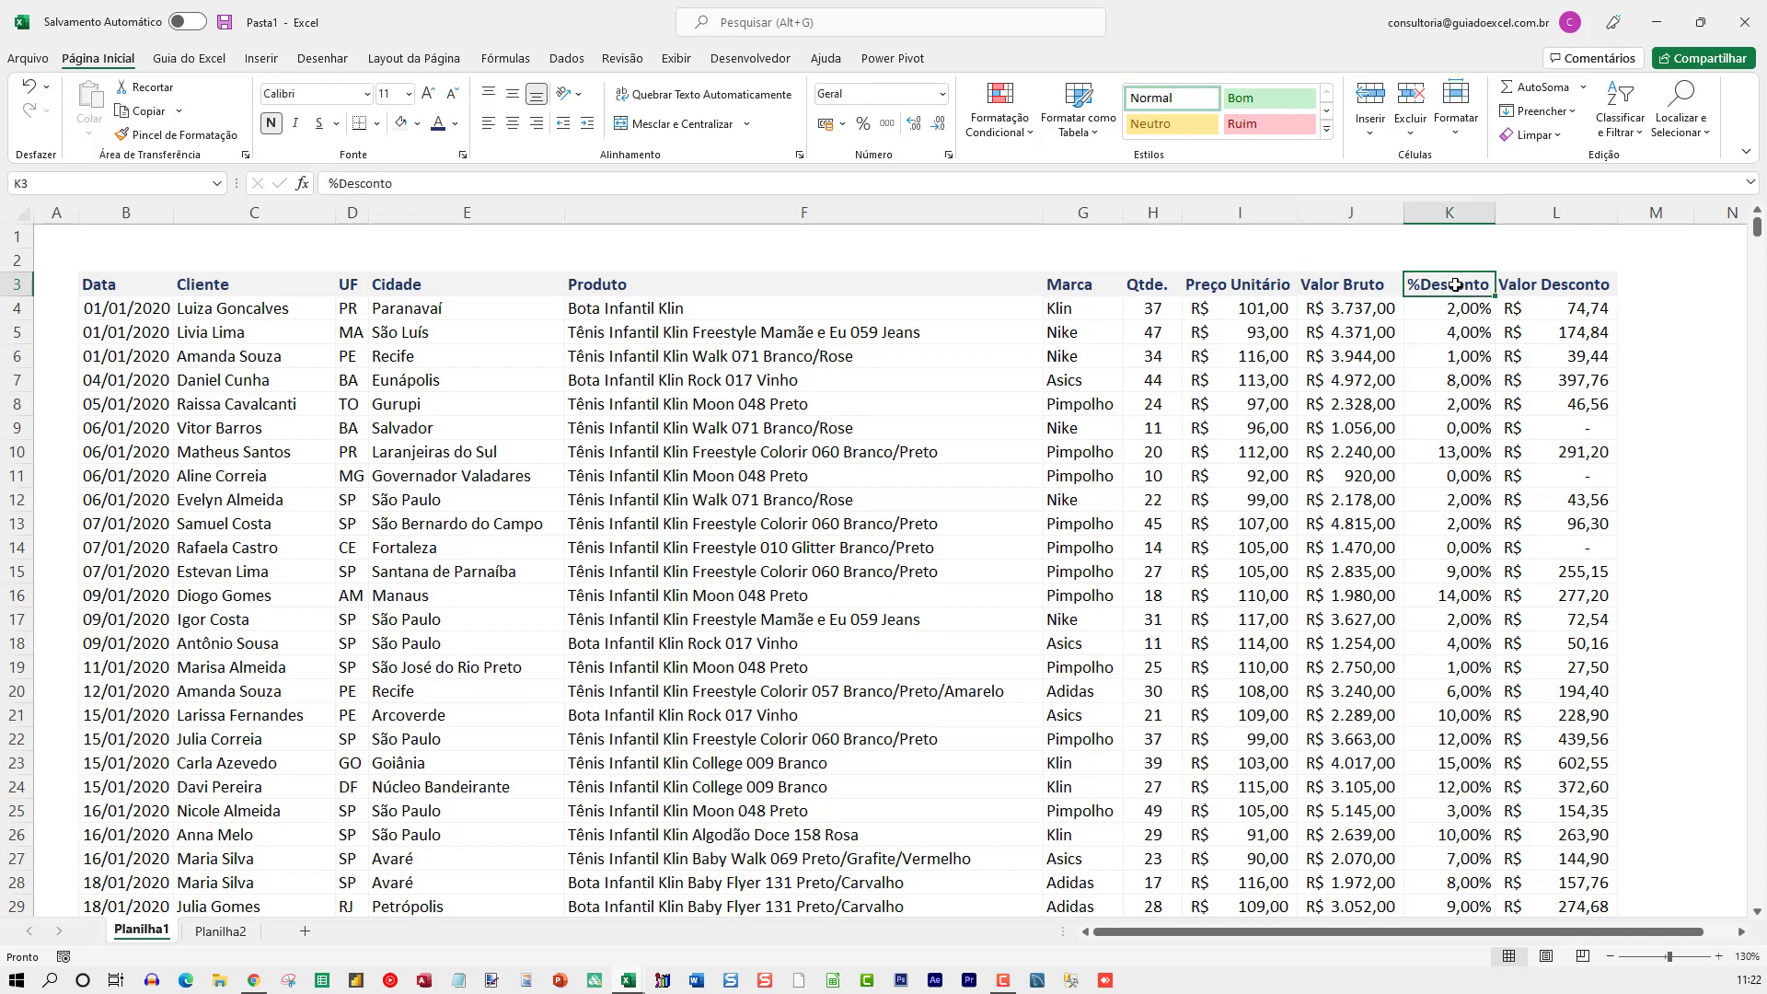
{"action": "left_click", "coordinate": [1560, 289]}
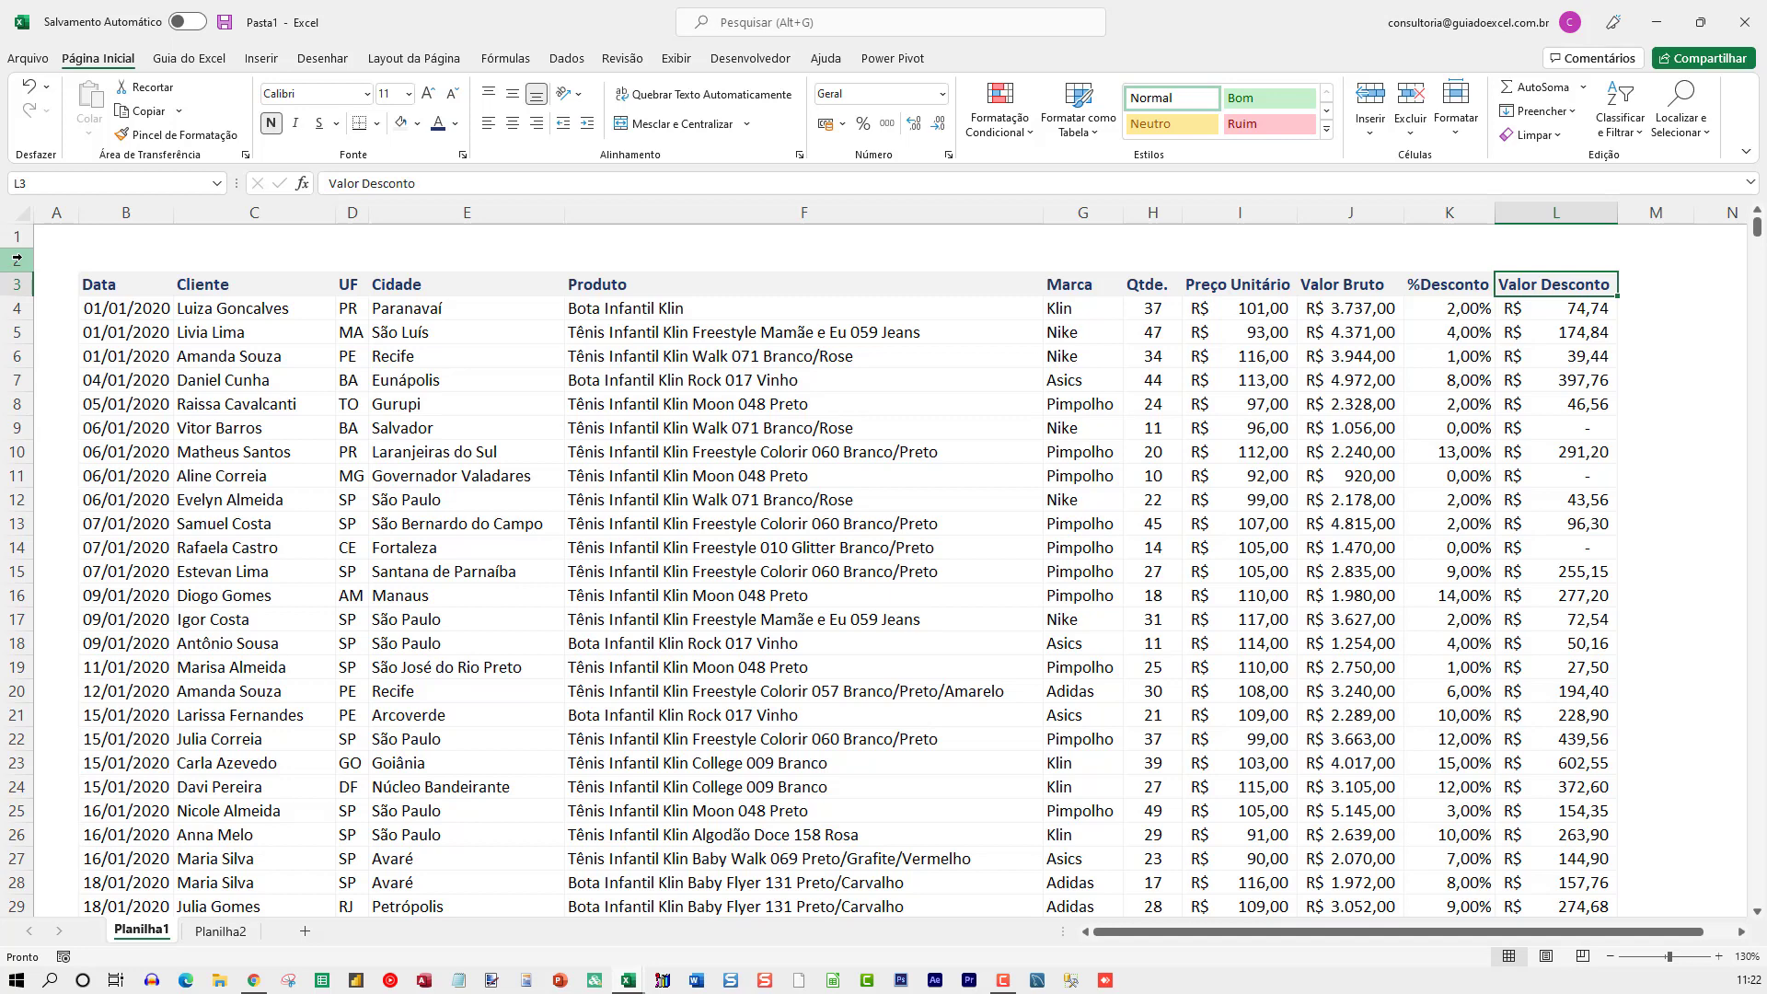
Insert five blank rows above the table, then delete the extra empty row 7.
{"action": "left_click_drag", "start_coordinate": [17, 259], "coordinate": [22, 356]}
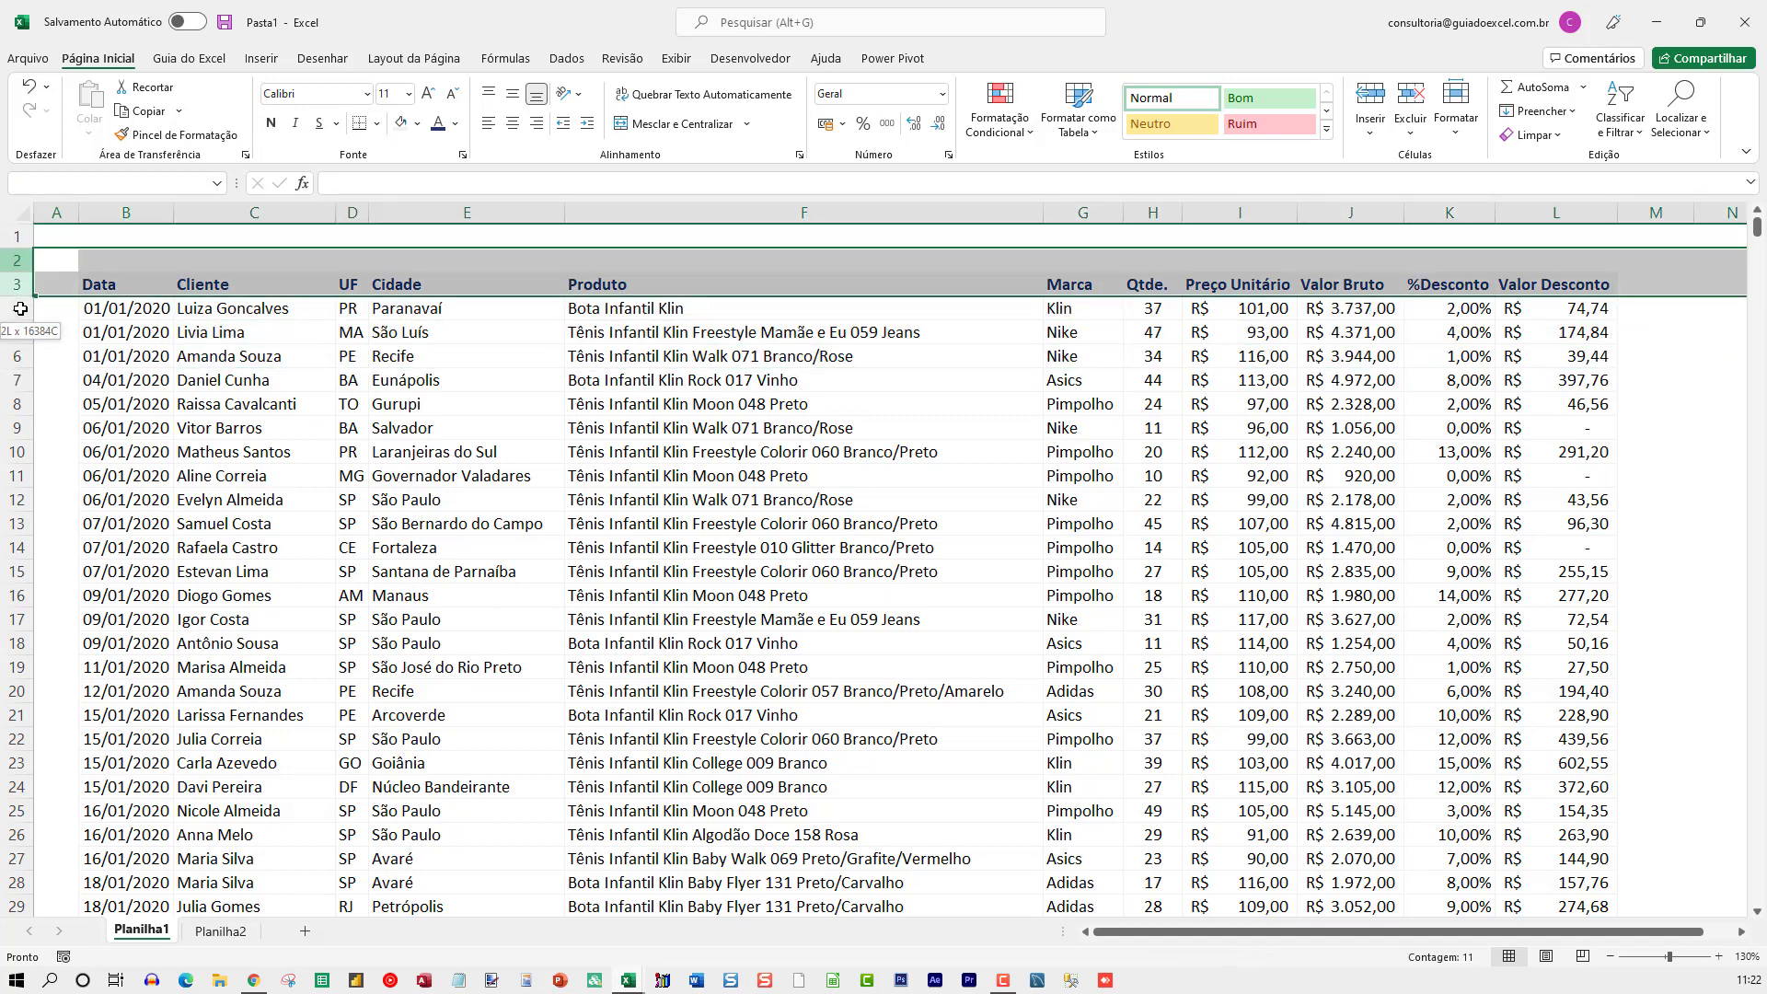
{"action": "right_click", "coordinate": [131, 279]}
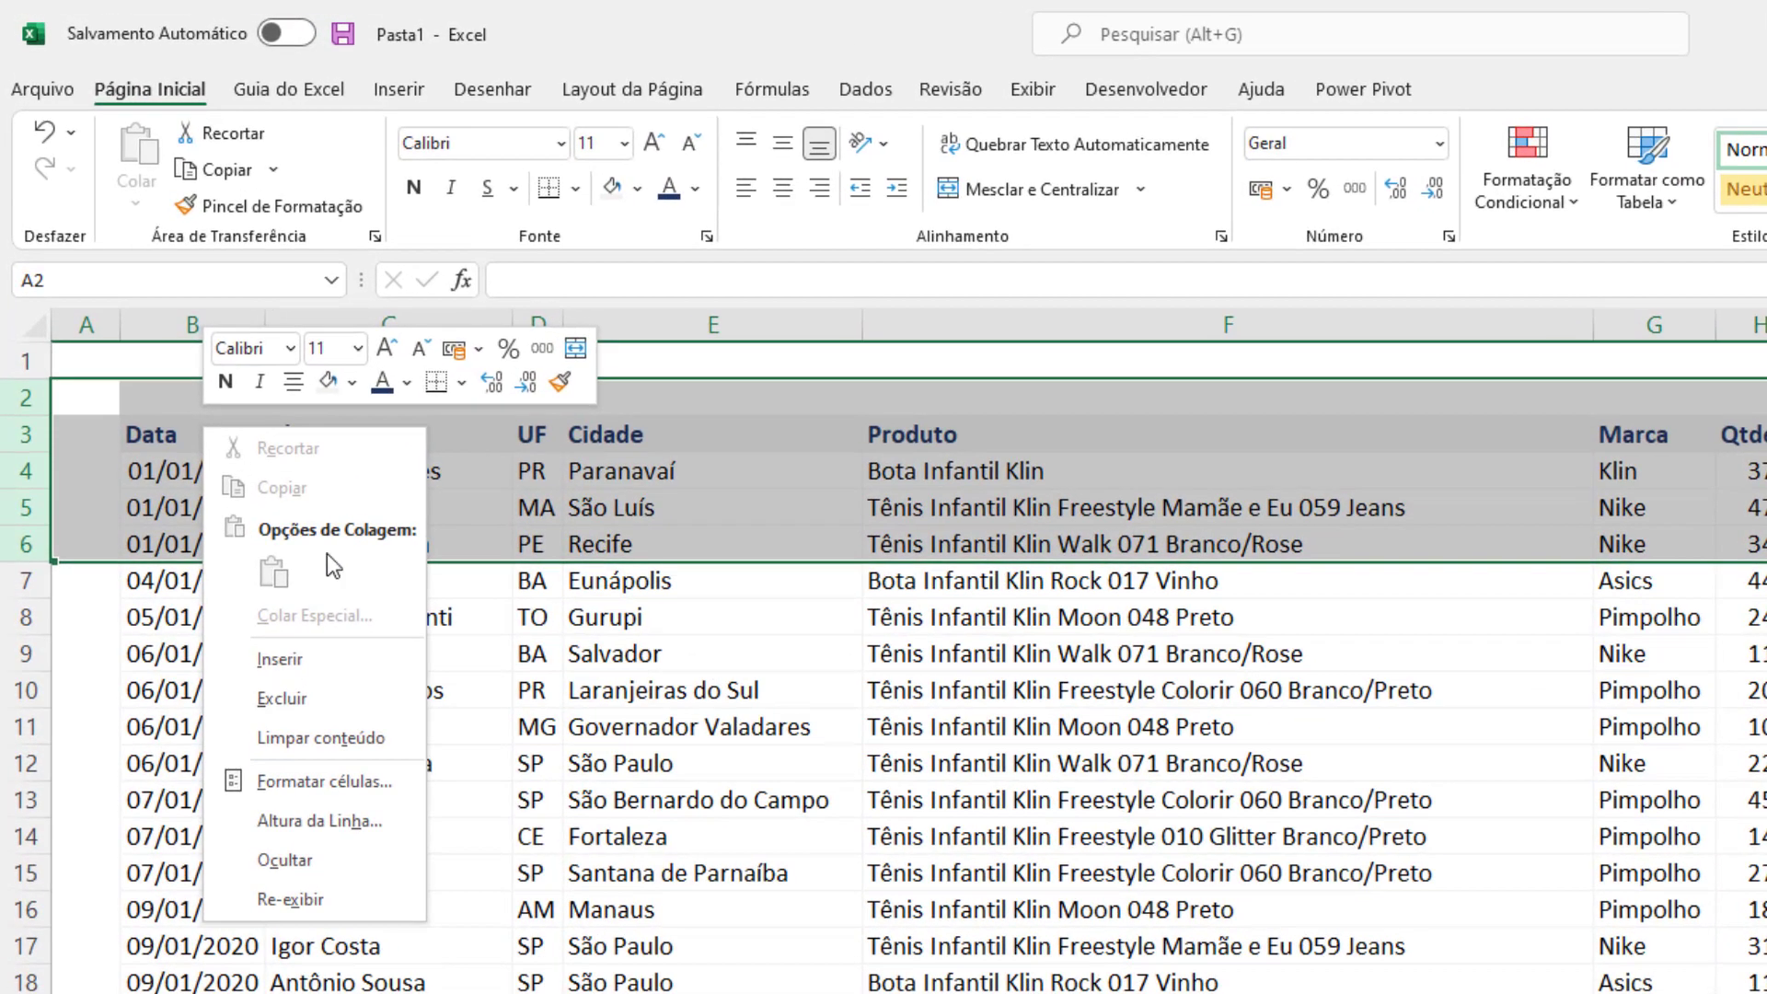
{"action": "left_click", "coordinate": [329, 660]}
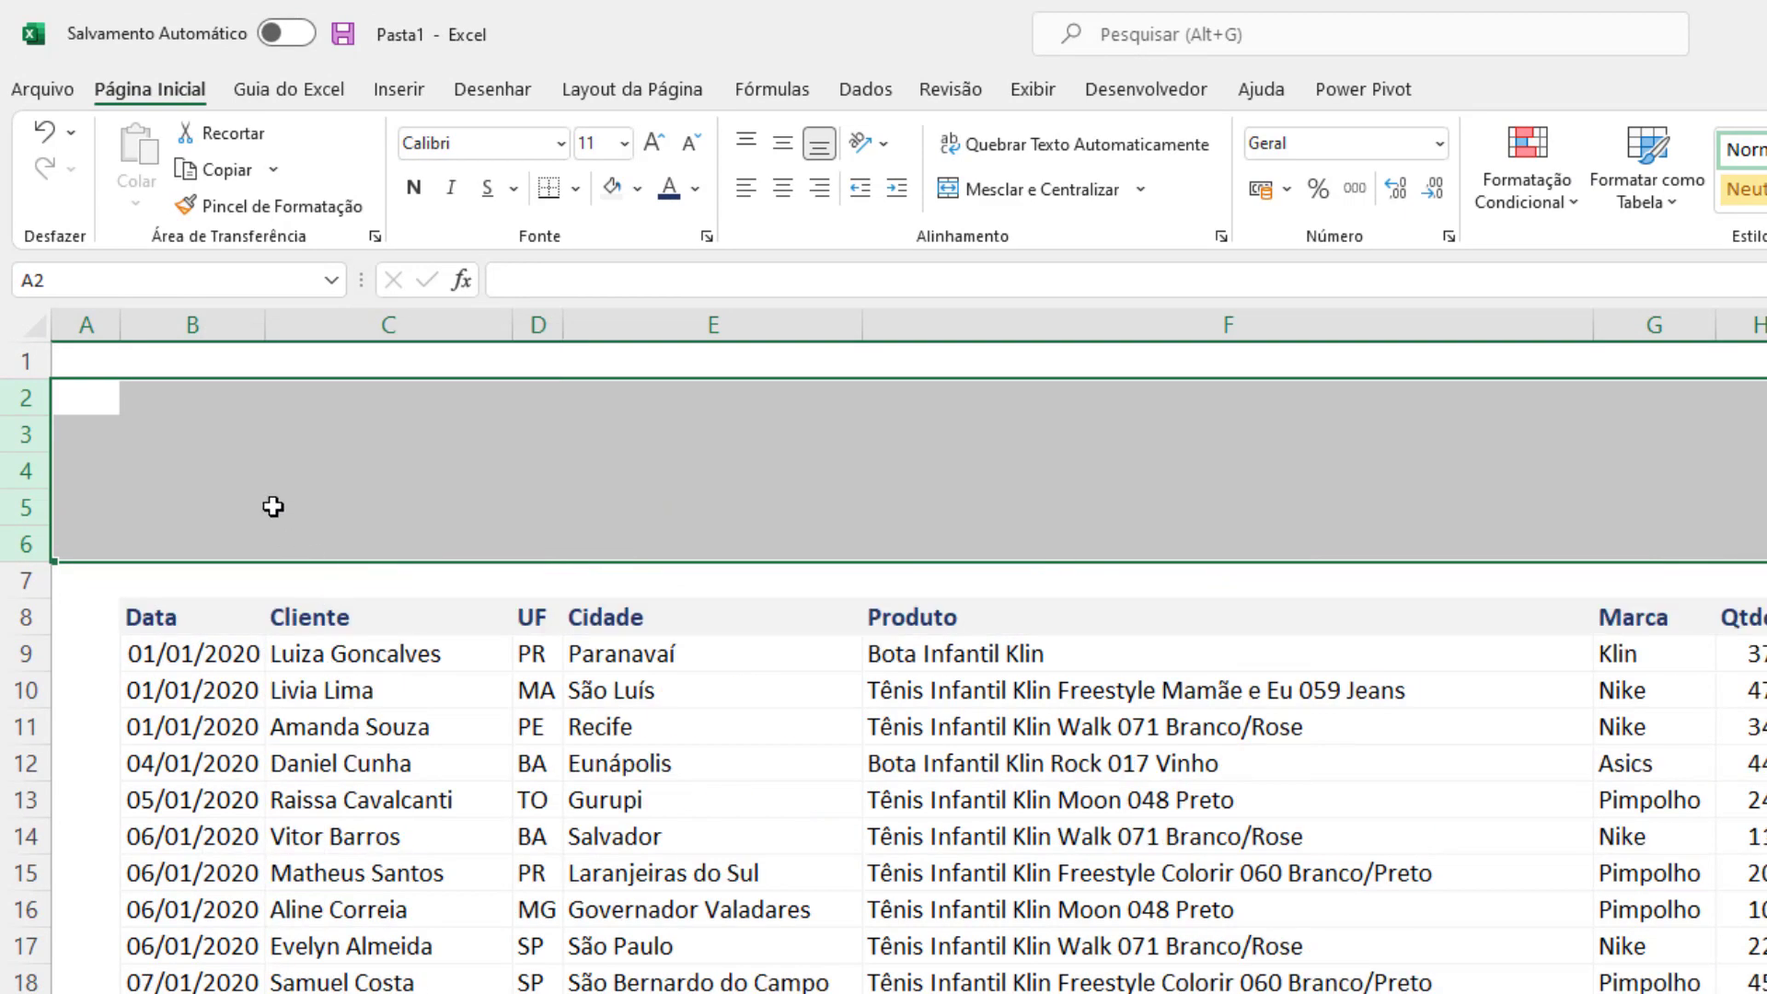
{"action": "left_click", "coordinate": [274, 505]}
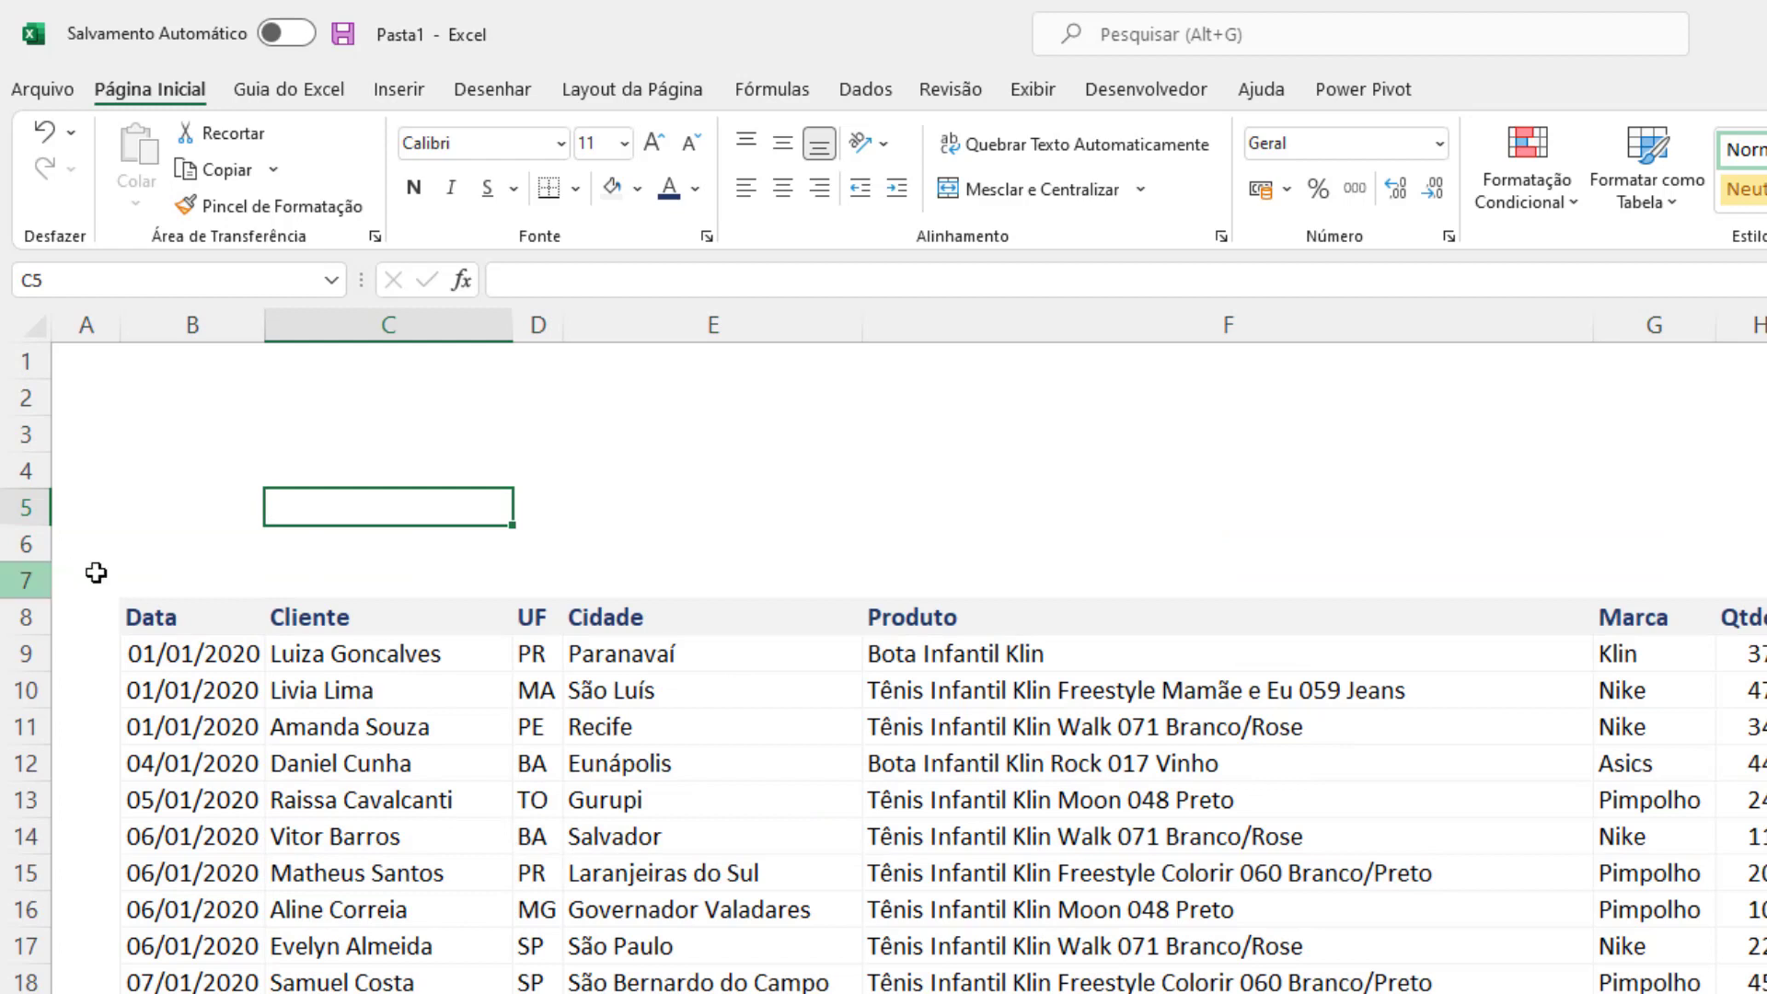
{"action": "left_click", "coordinate": [32, 577]}
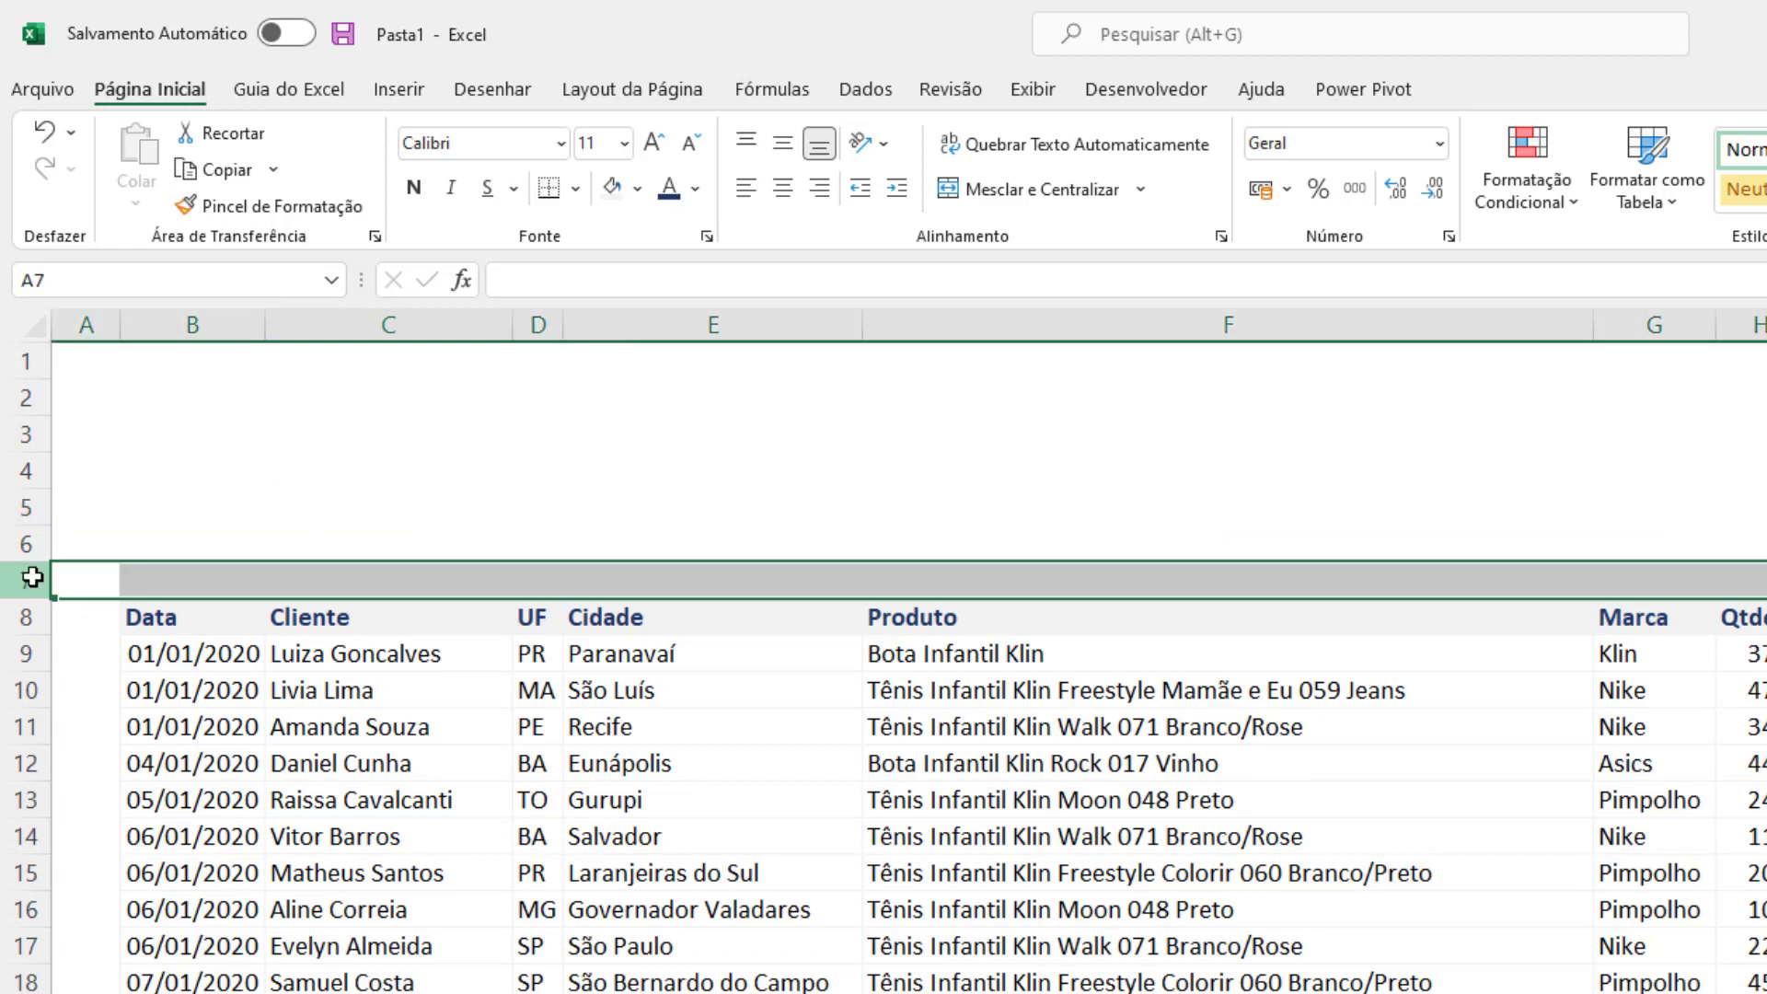
{"action": "right_click", "coordinate": [107, 587]}
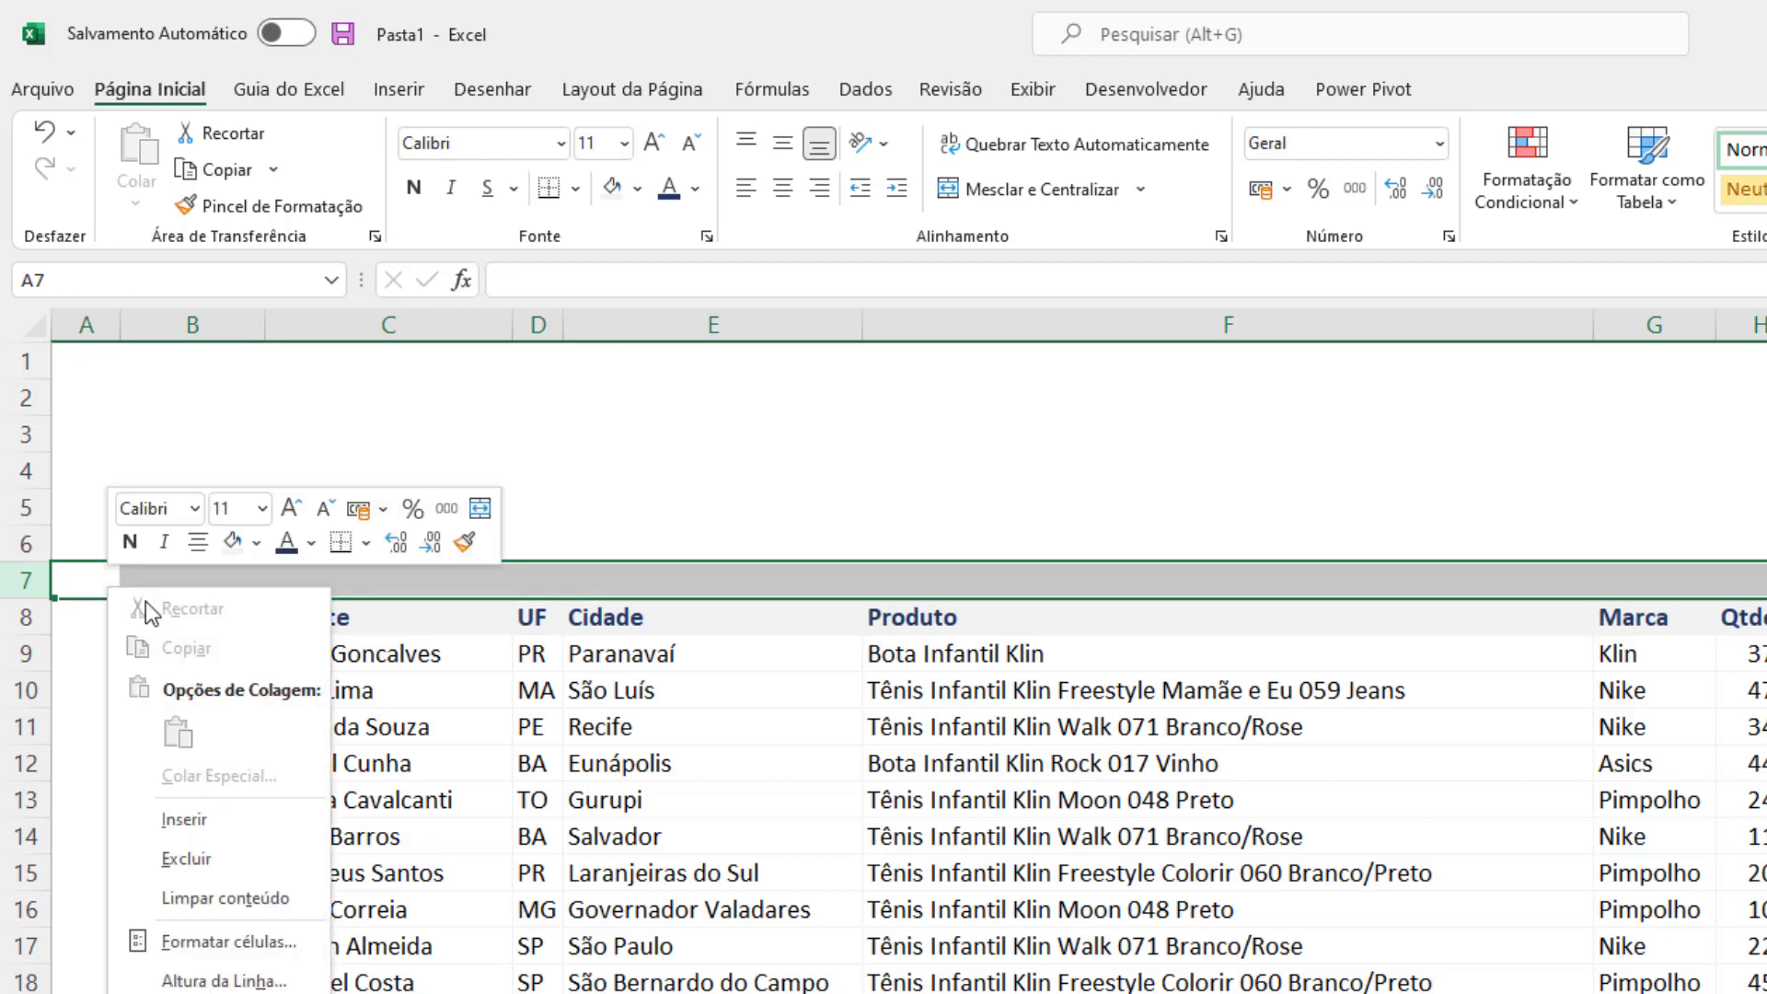
{"action": "left_click", "coordinate": [188, 858]}
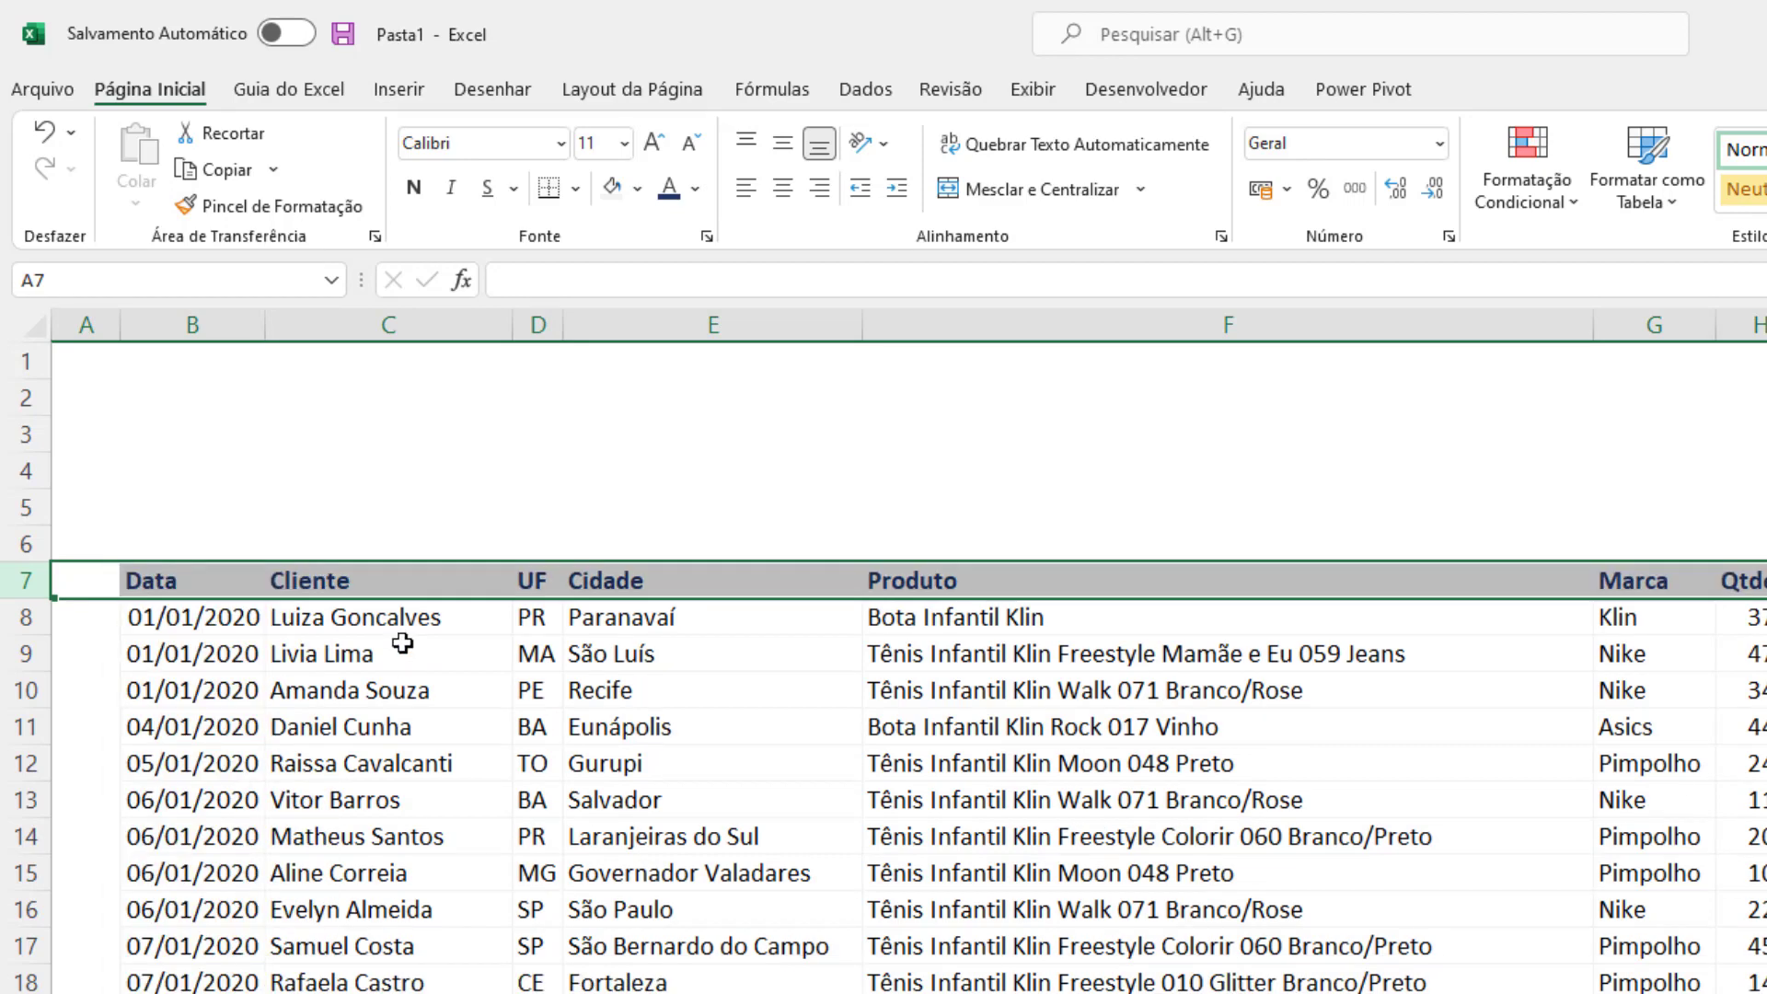
{"action": "left_click", "coordinate": [402, 643]}
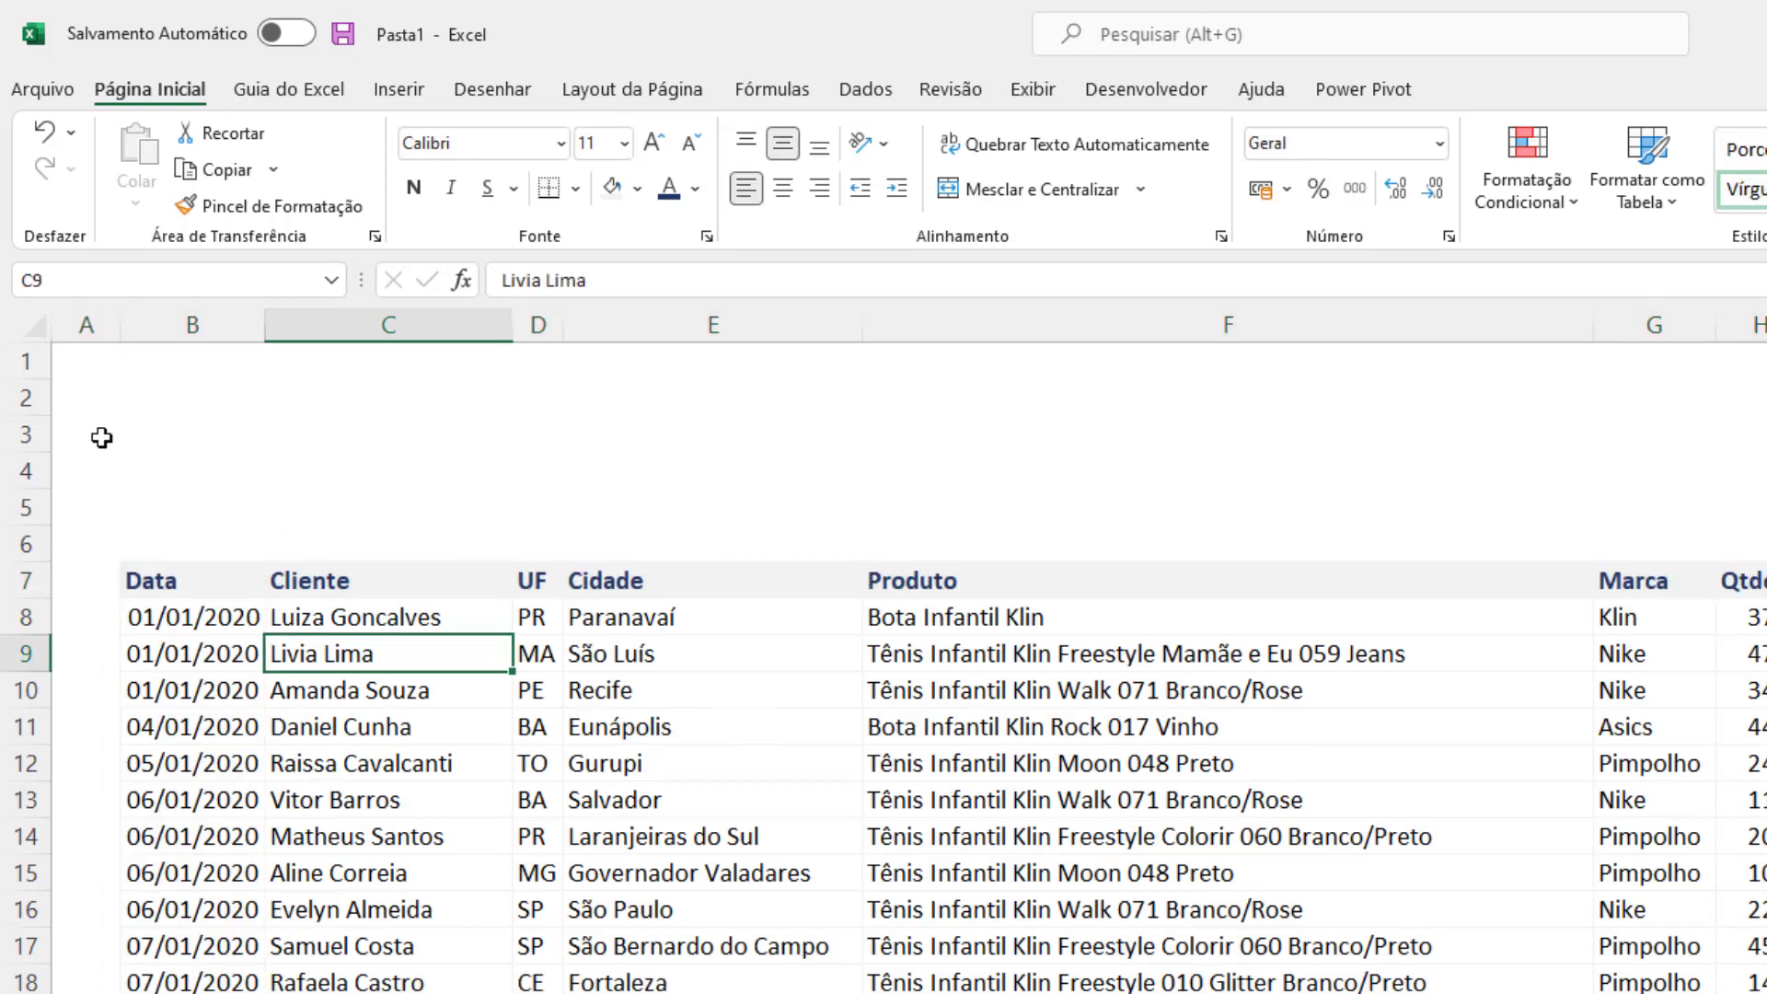
Insert six blank rows above rows 3–8, then undo, redo and undo again, leaving the header in row 7.
{"action": "left_click_drag", "start_coordinate": [31, 434], "coordinate": [46, 626]}
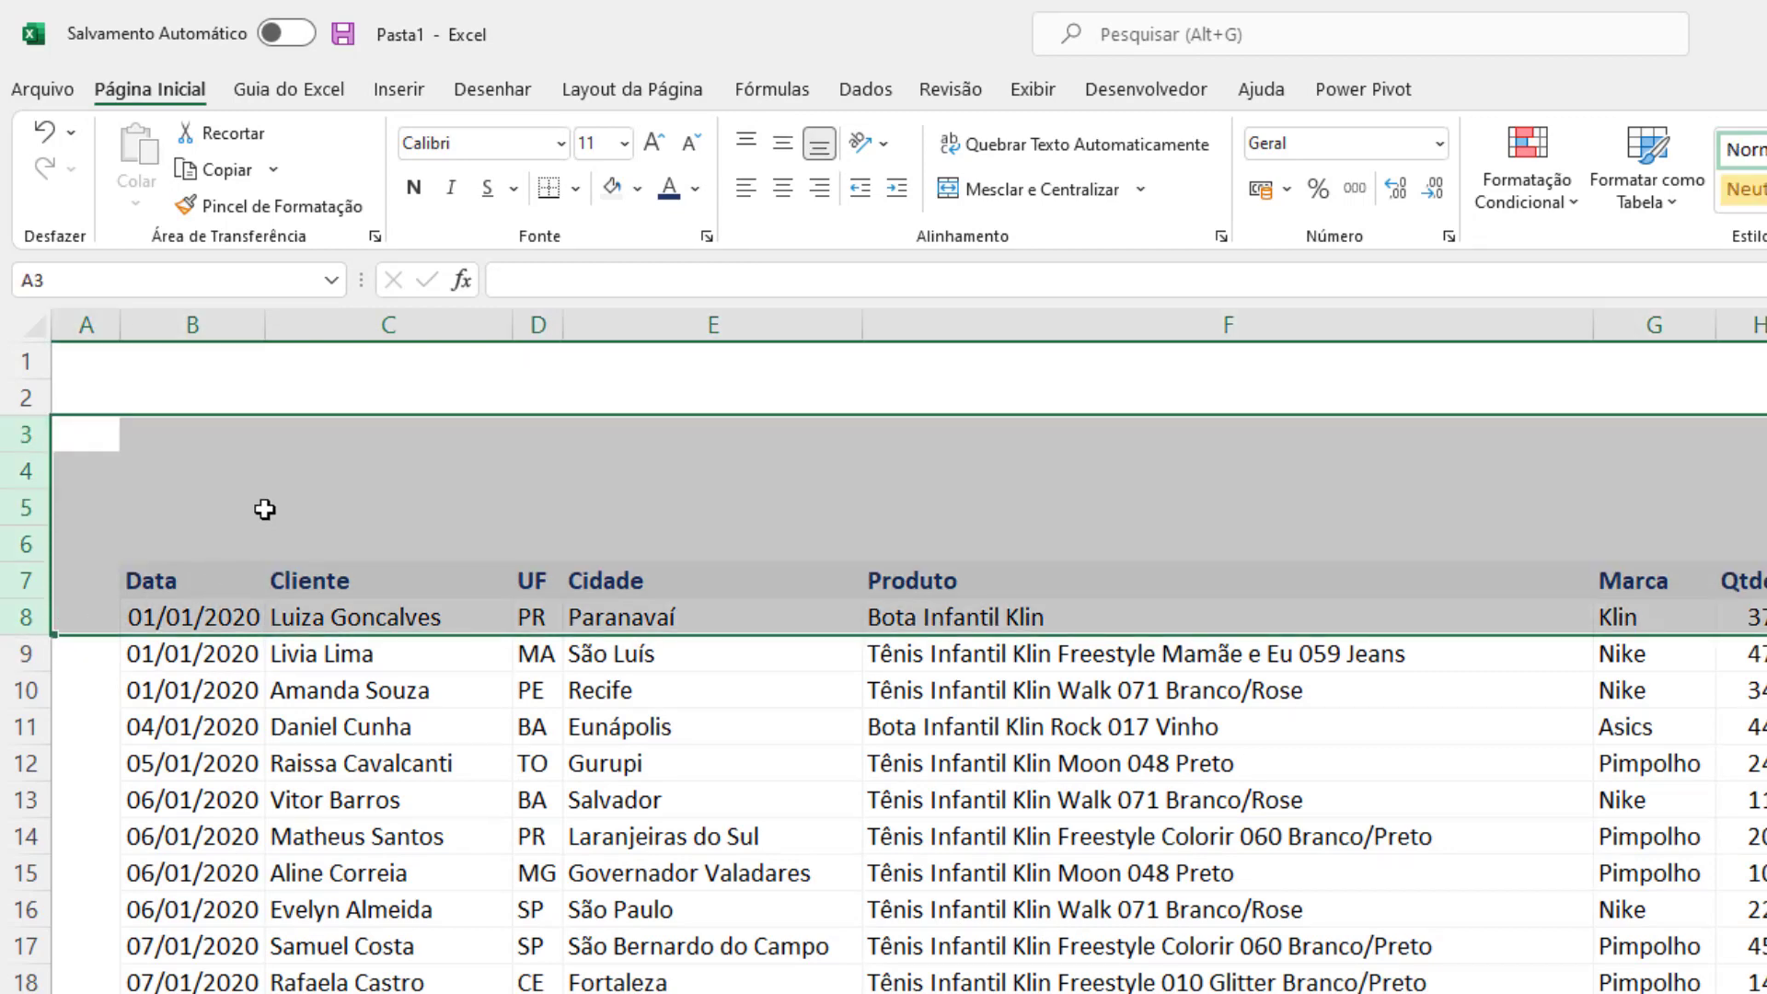
{"action": "right_click", "coordinate": [265, 509]}
{"action": "left_click", "coordinate": [406, 741]}
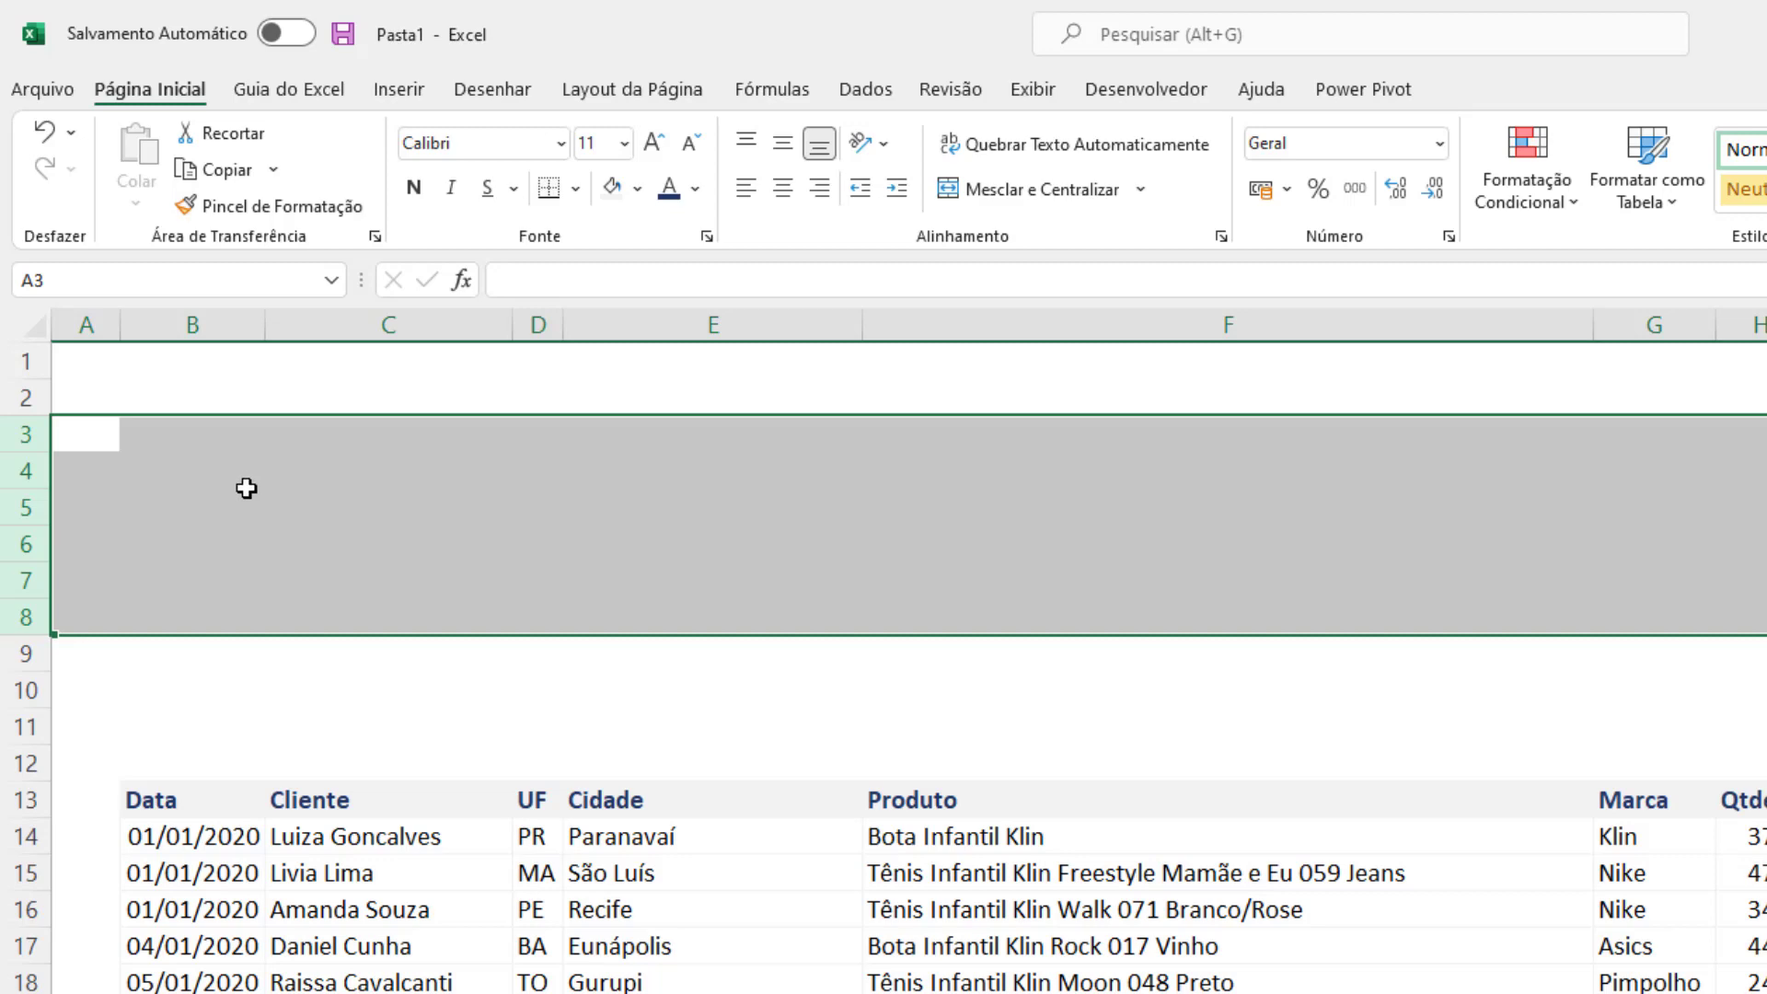
{"action": "left_click", "coordinate": [285, 486]}
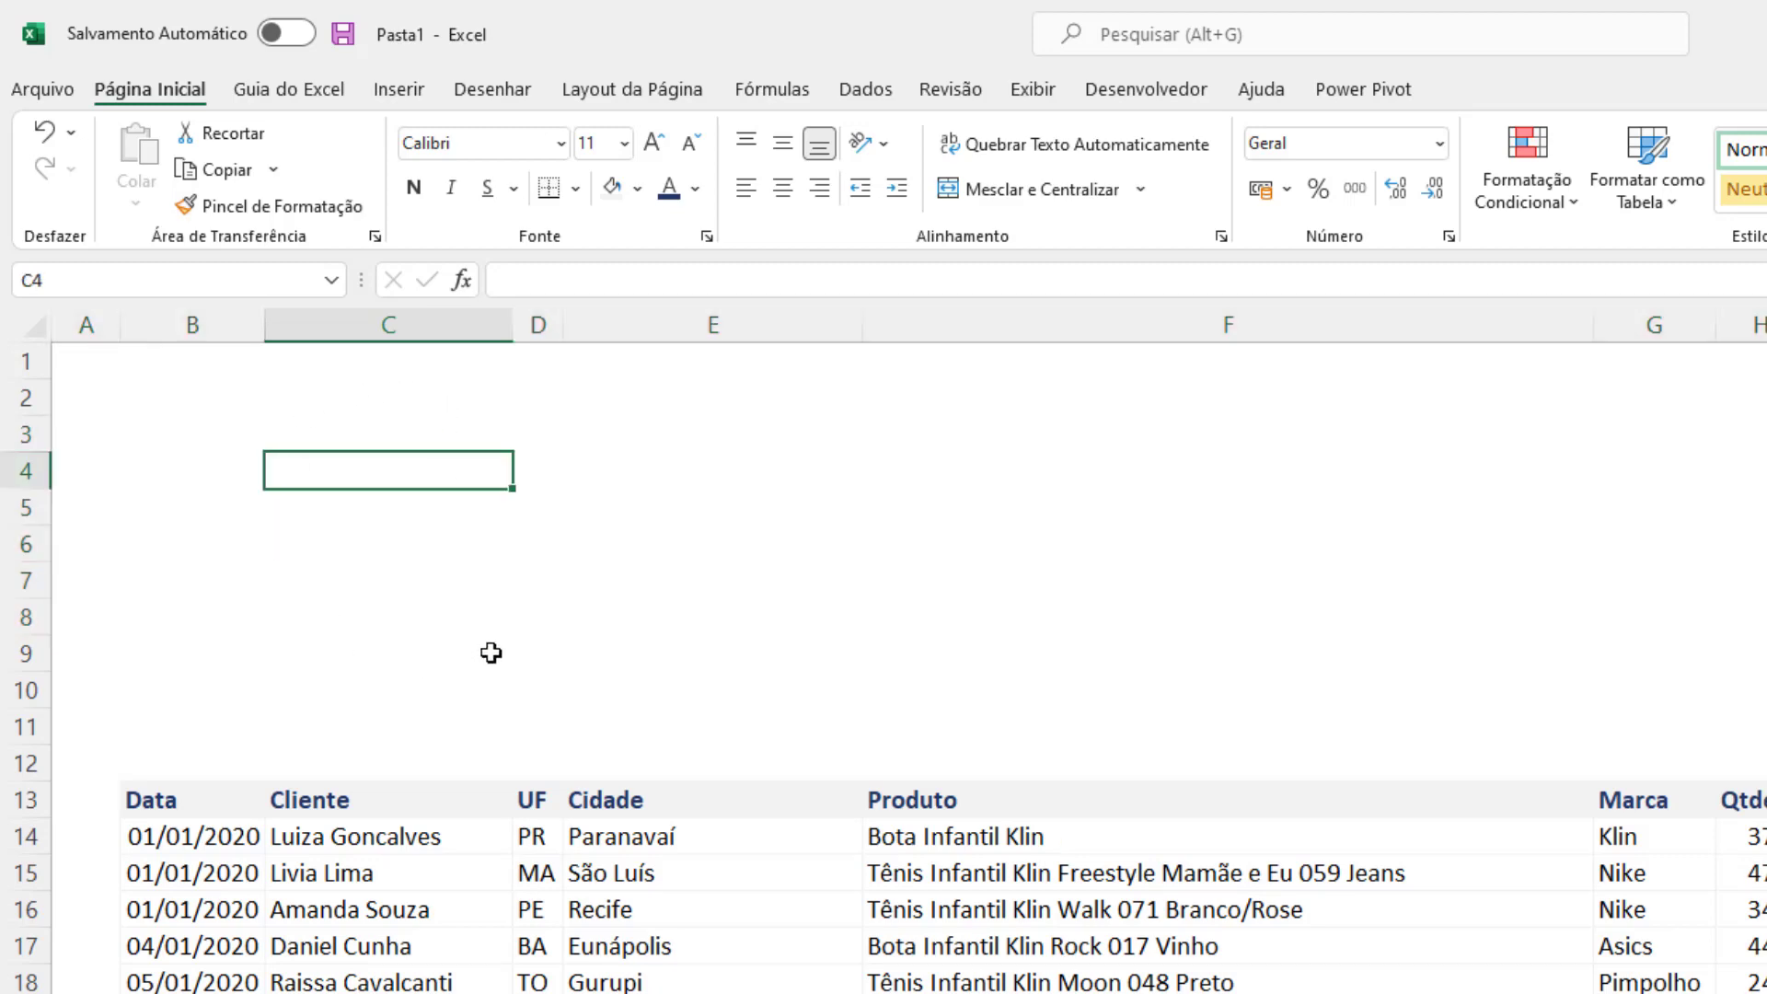
{"action": "key", "text": "ctrl+z"}
{"action": "left_click", "coordinate": [421, 446]}
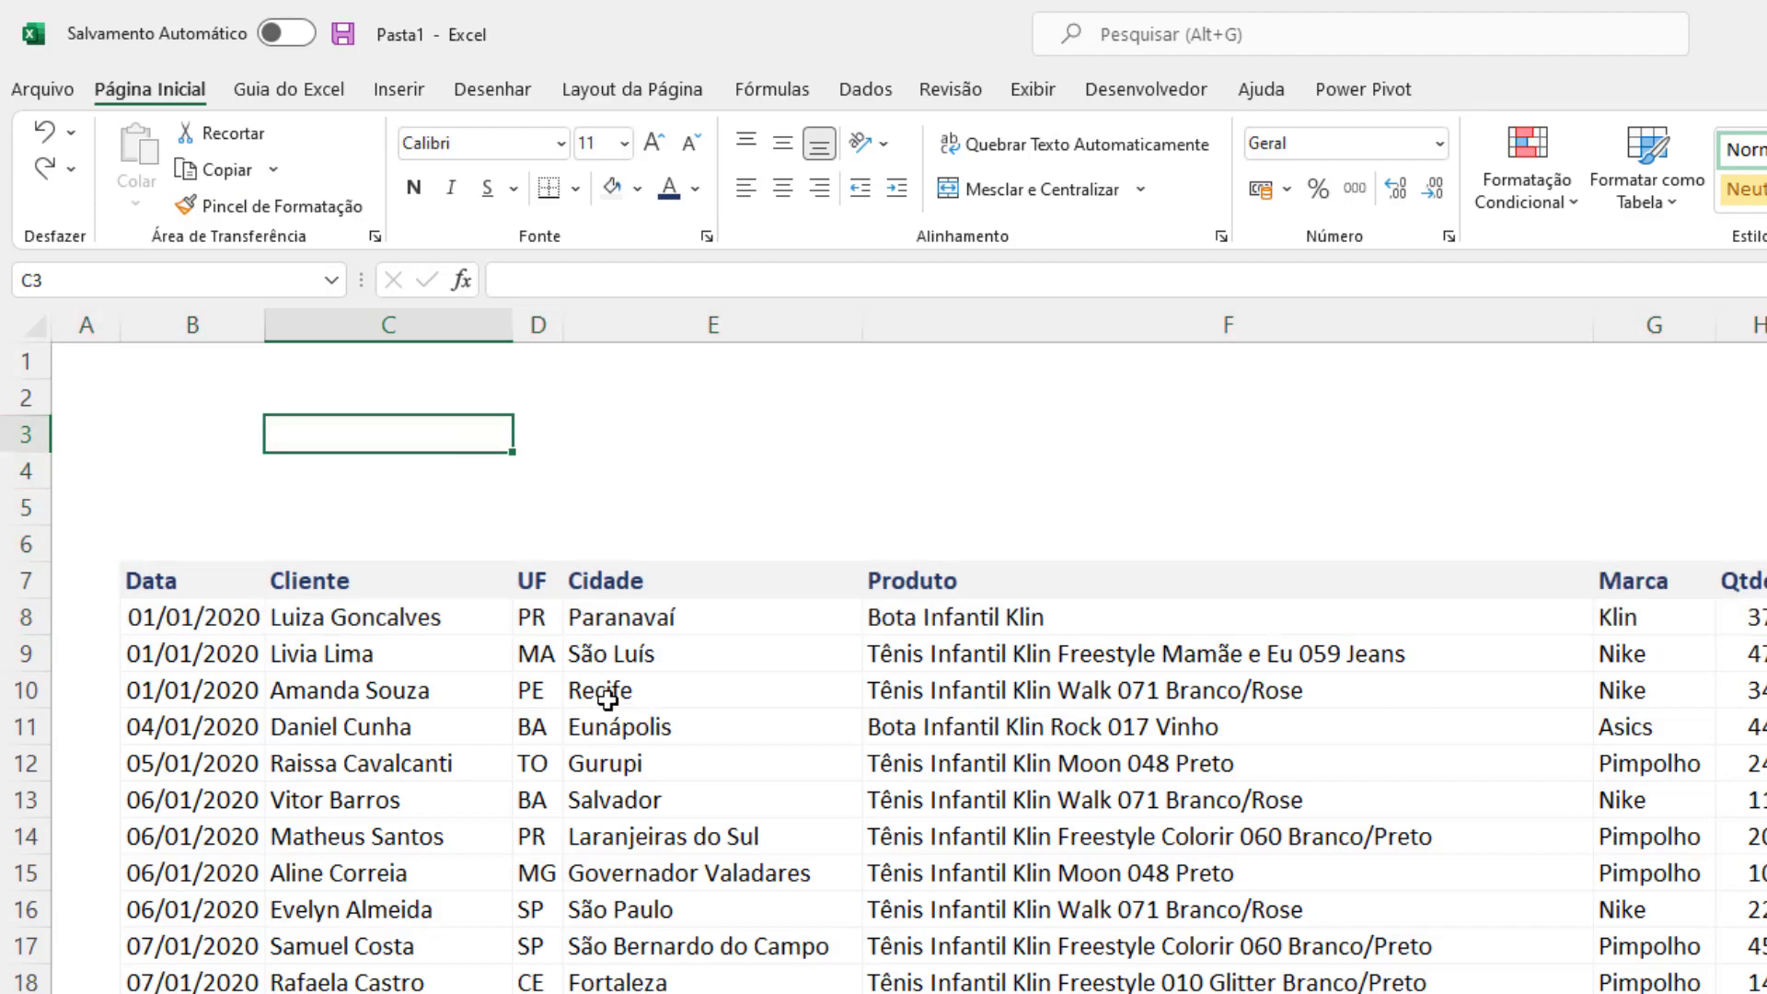
{"action": "key", "text": "ctrl+y"}
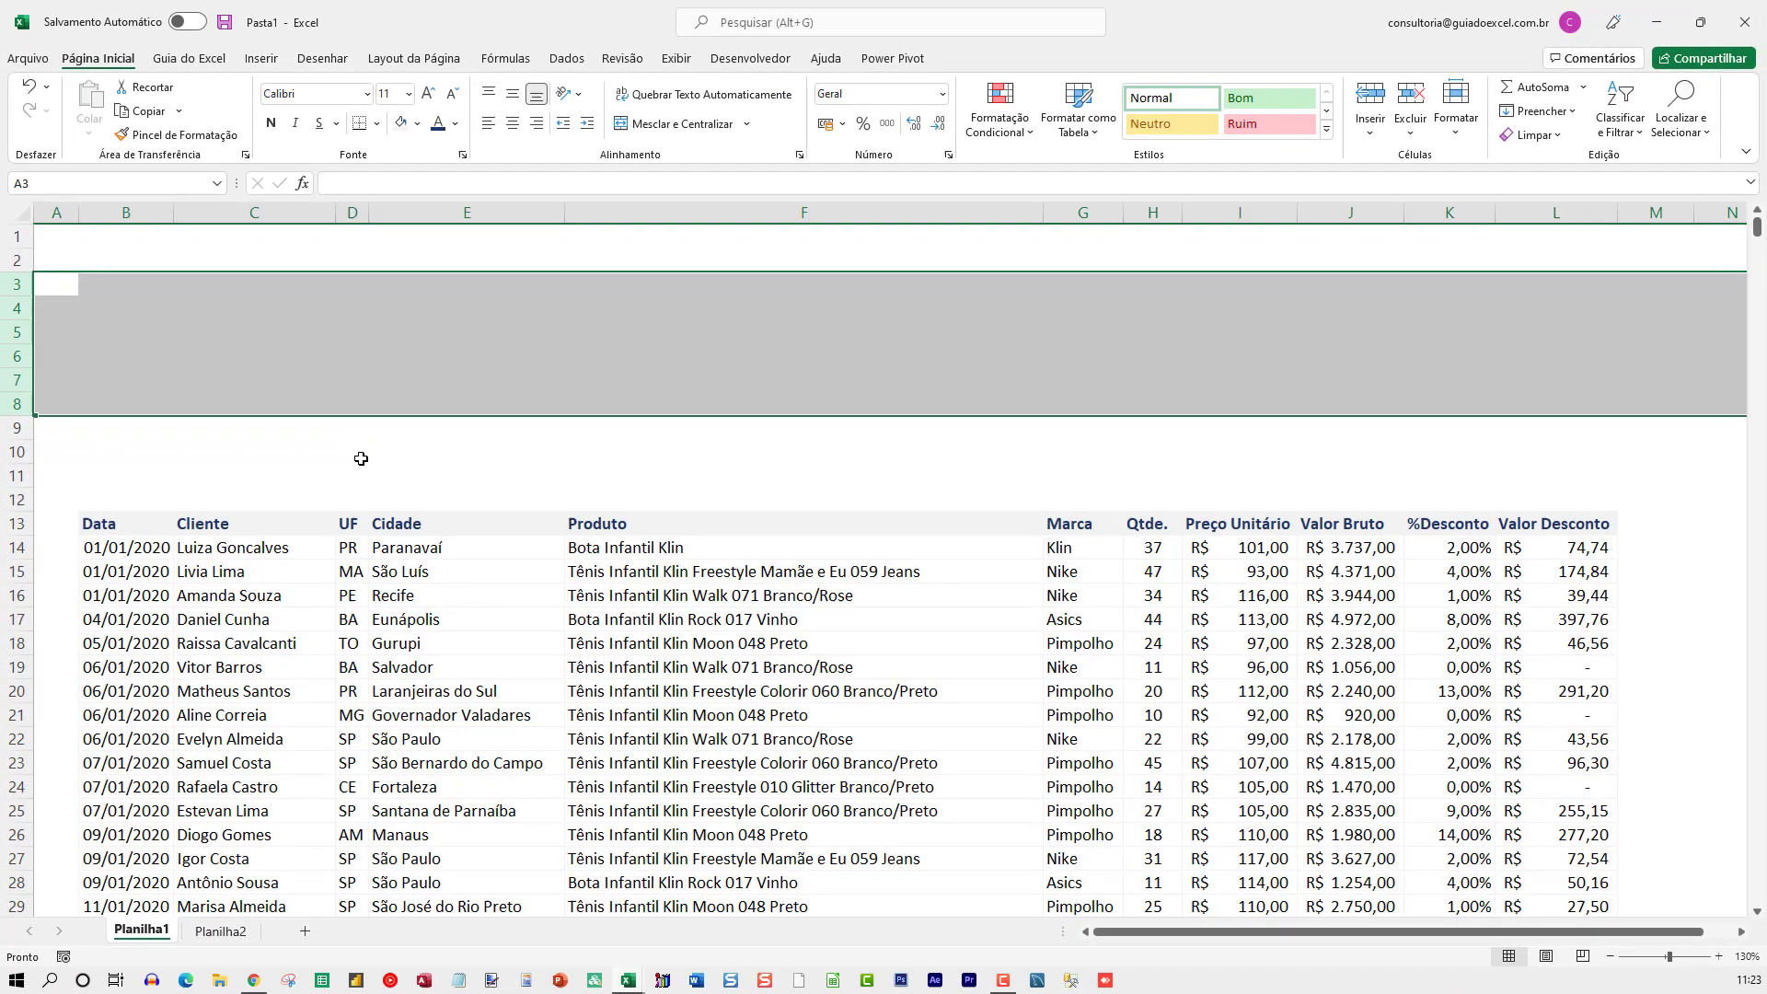
{"action": "key", "text": "ctrl+z"}
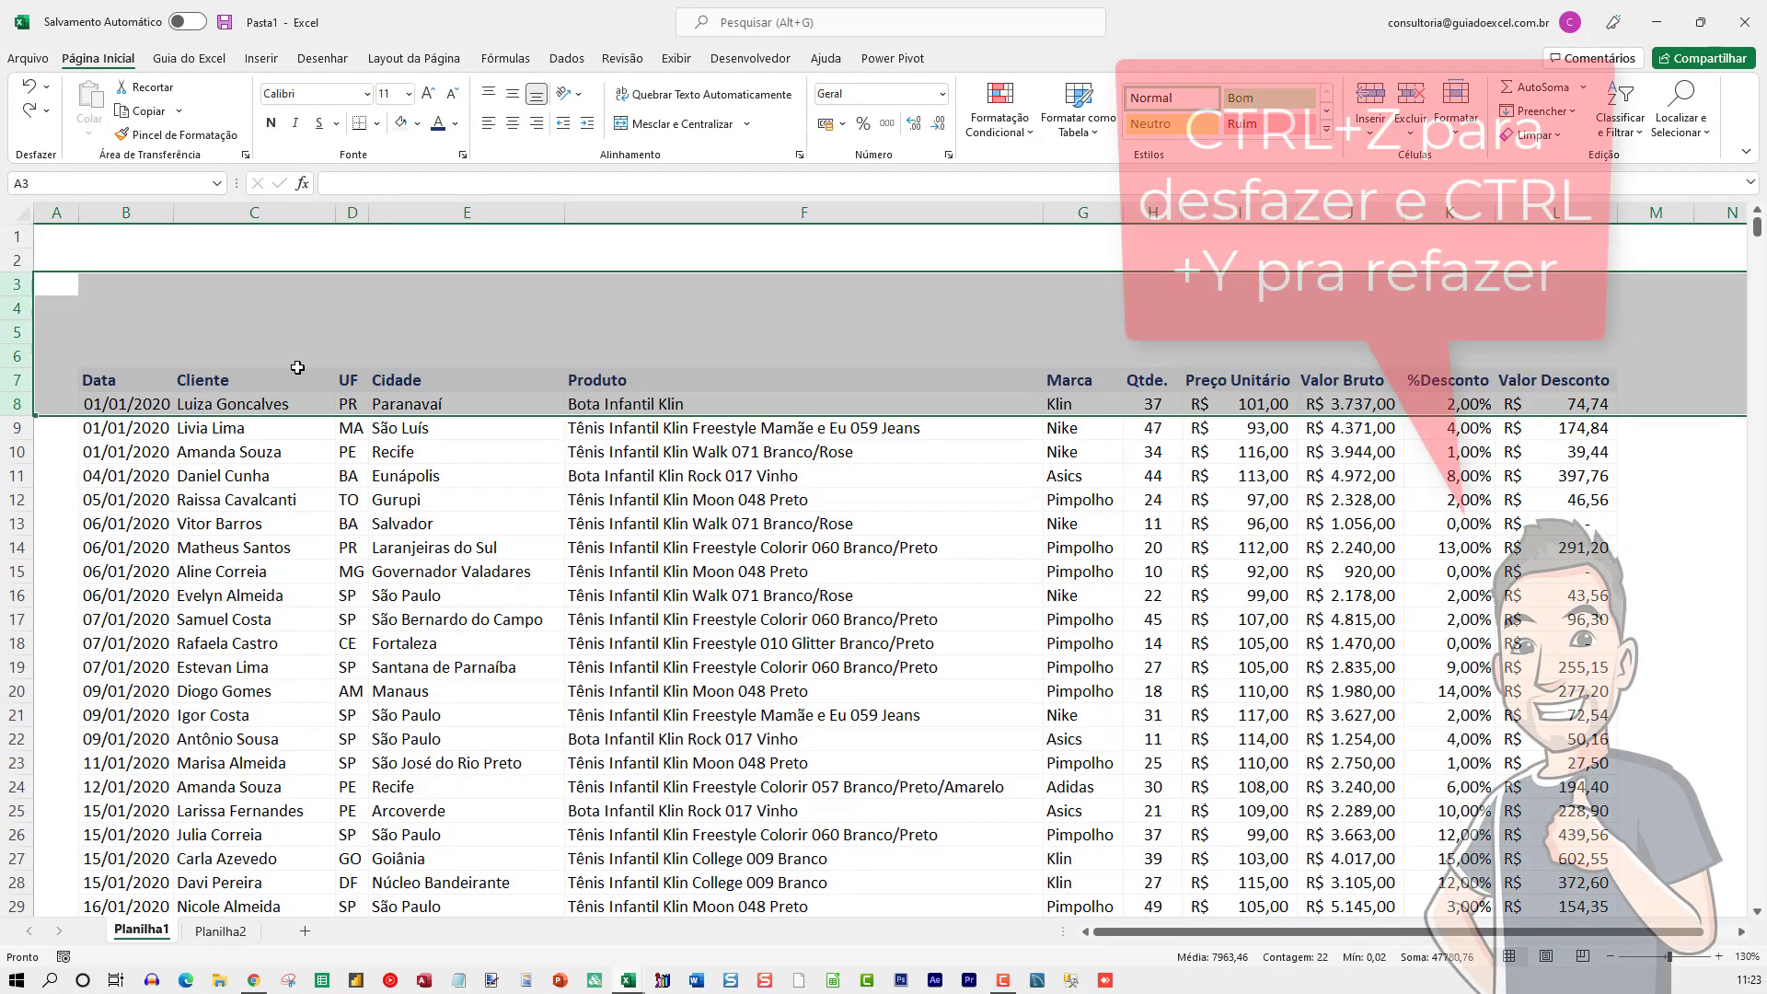
{"action": "left_click", "coordinate": [96, 284]}
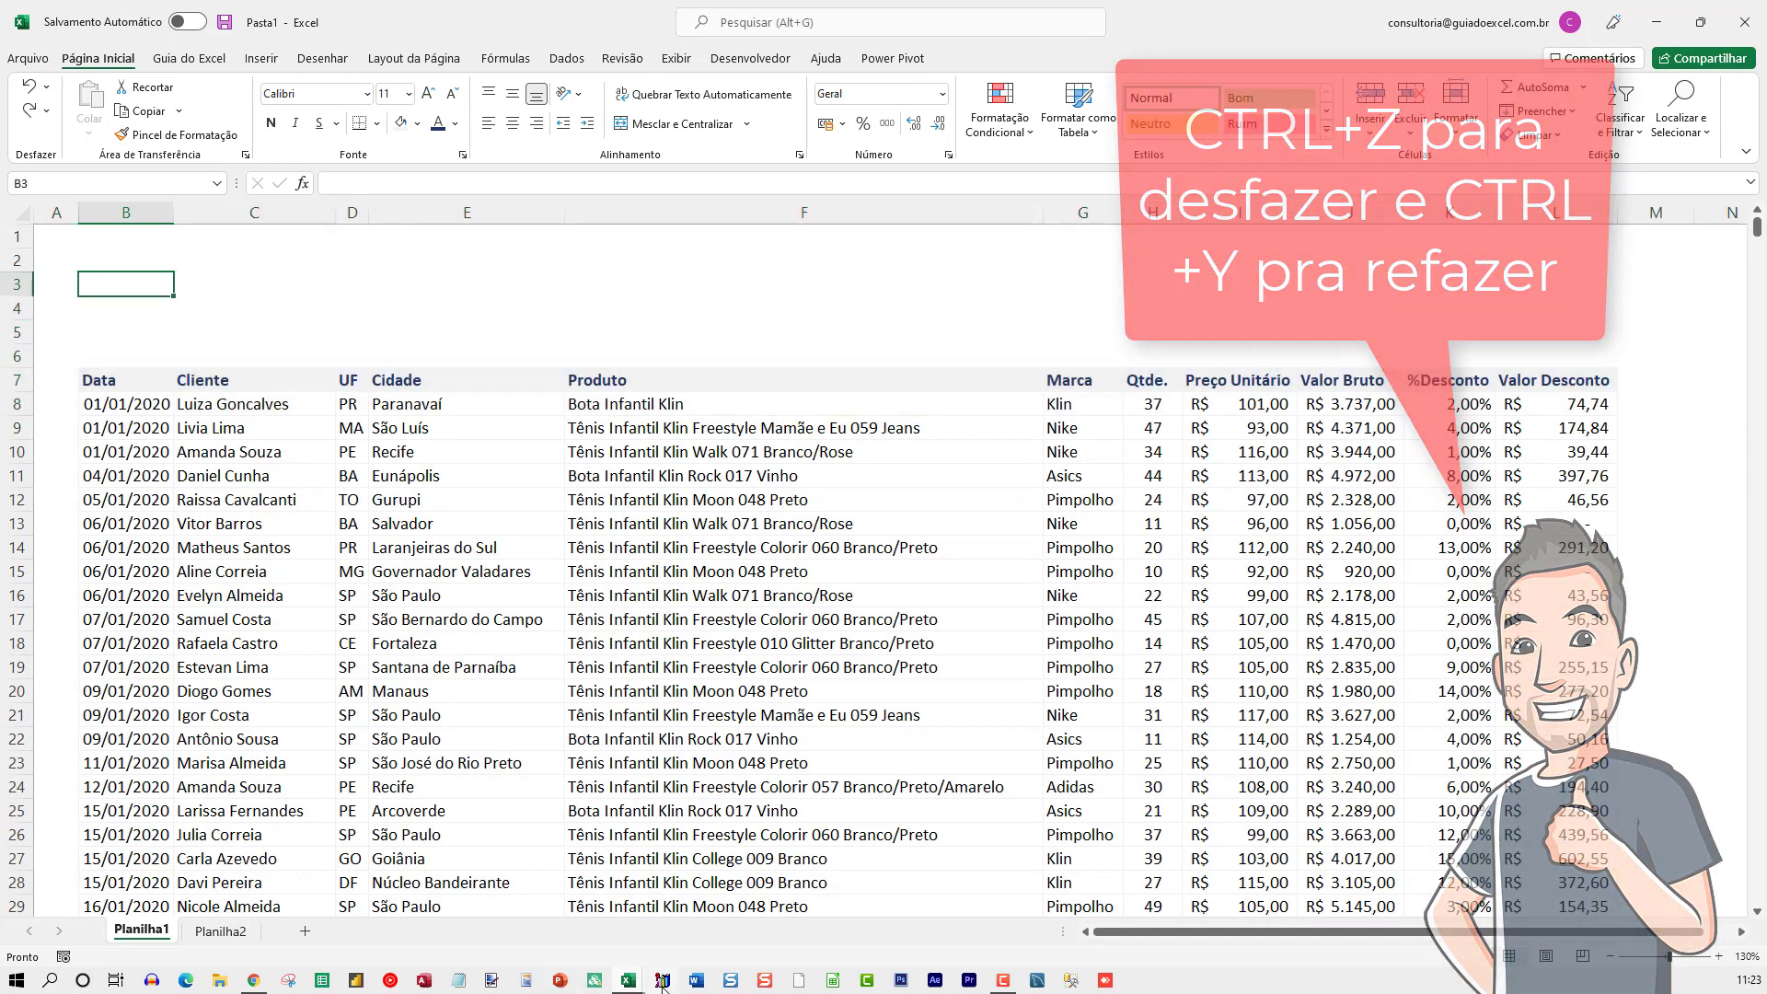
{"action": "mouse_move", "coordinate": [528, 904]}
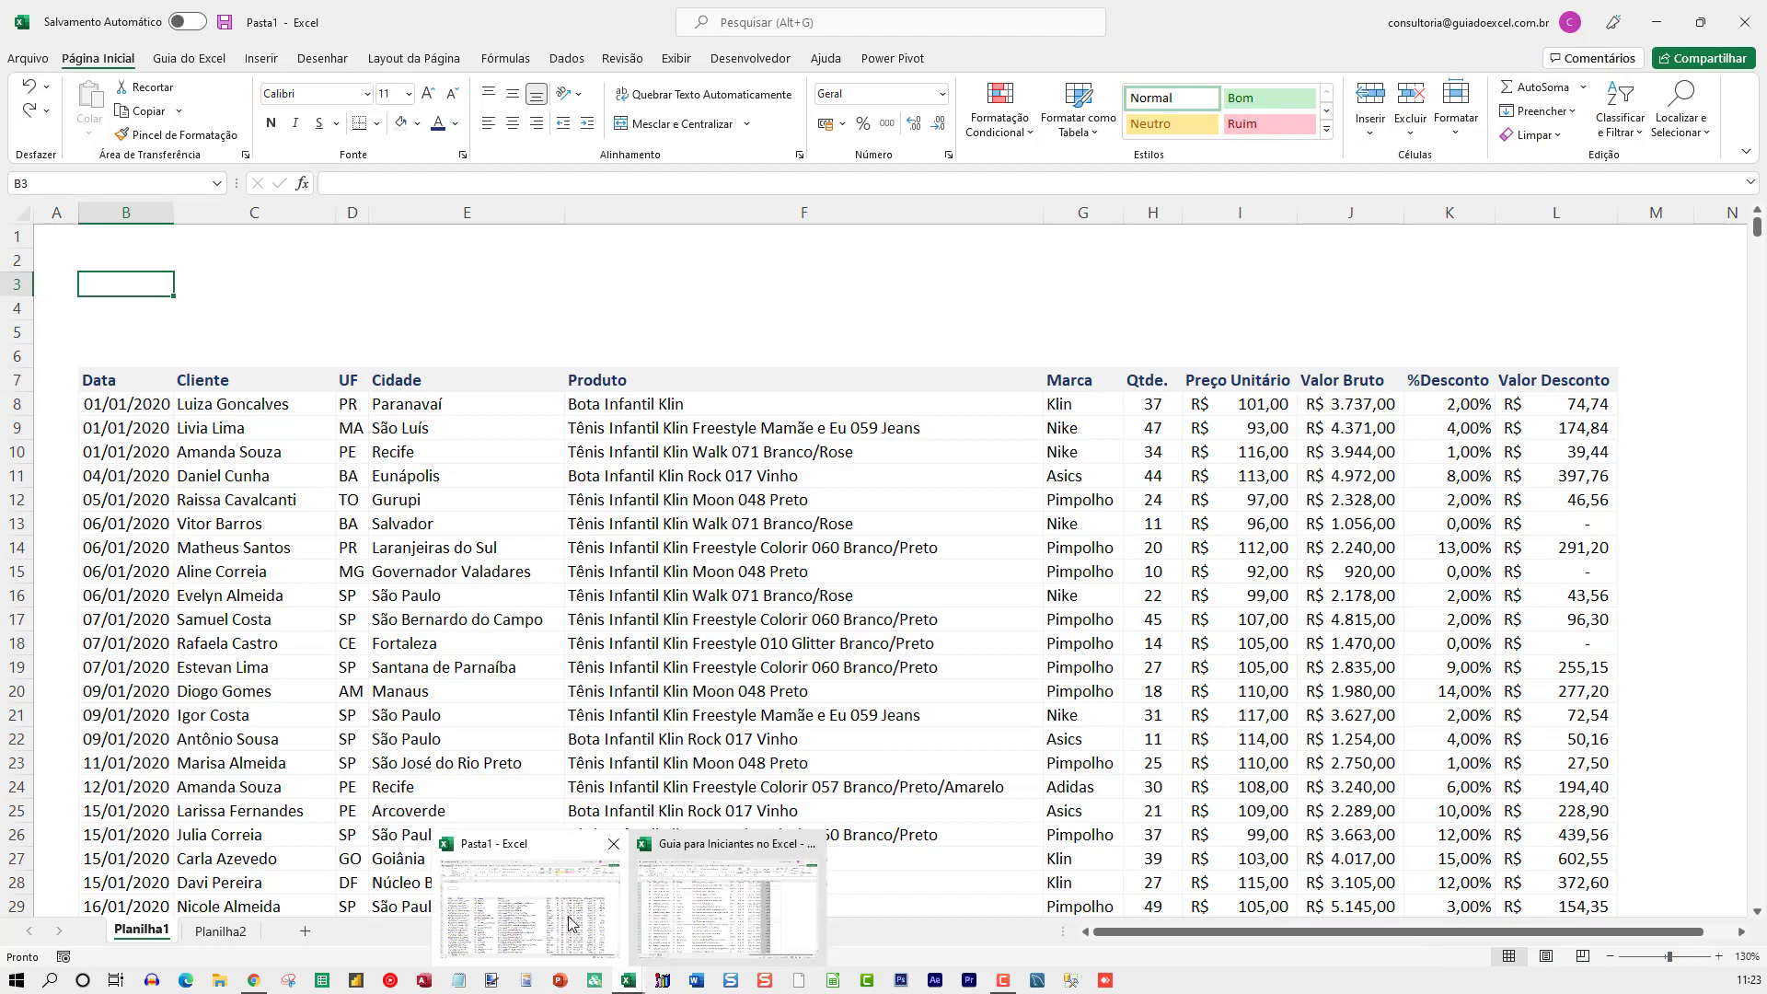
{"action": "mouse_move", "coordinate": [726, 898]}
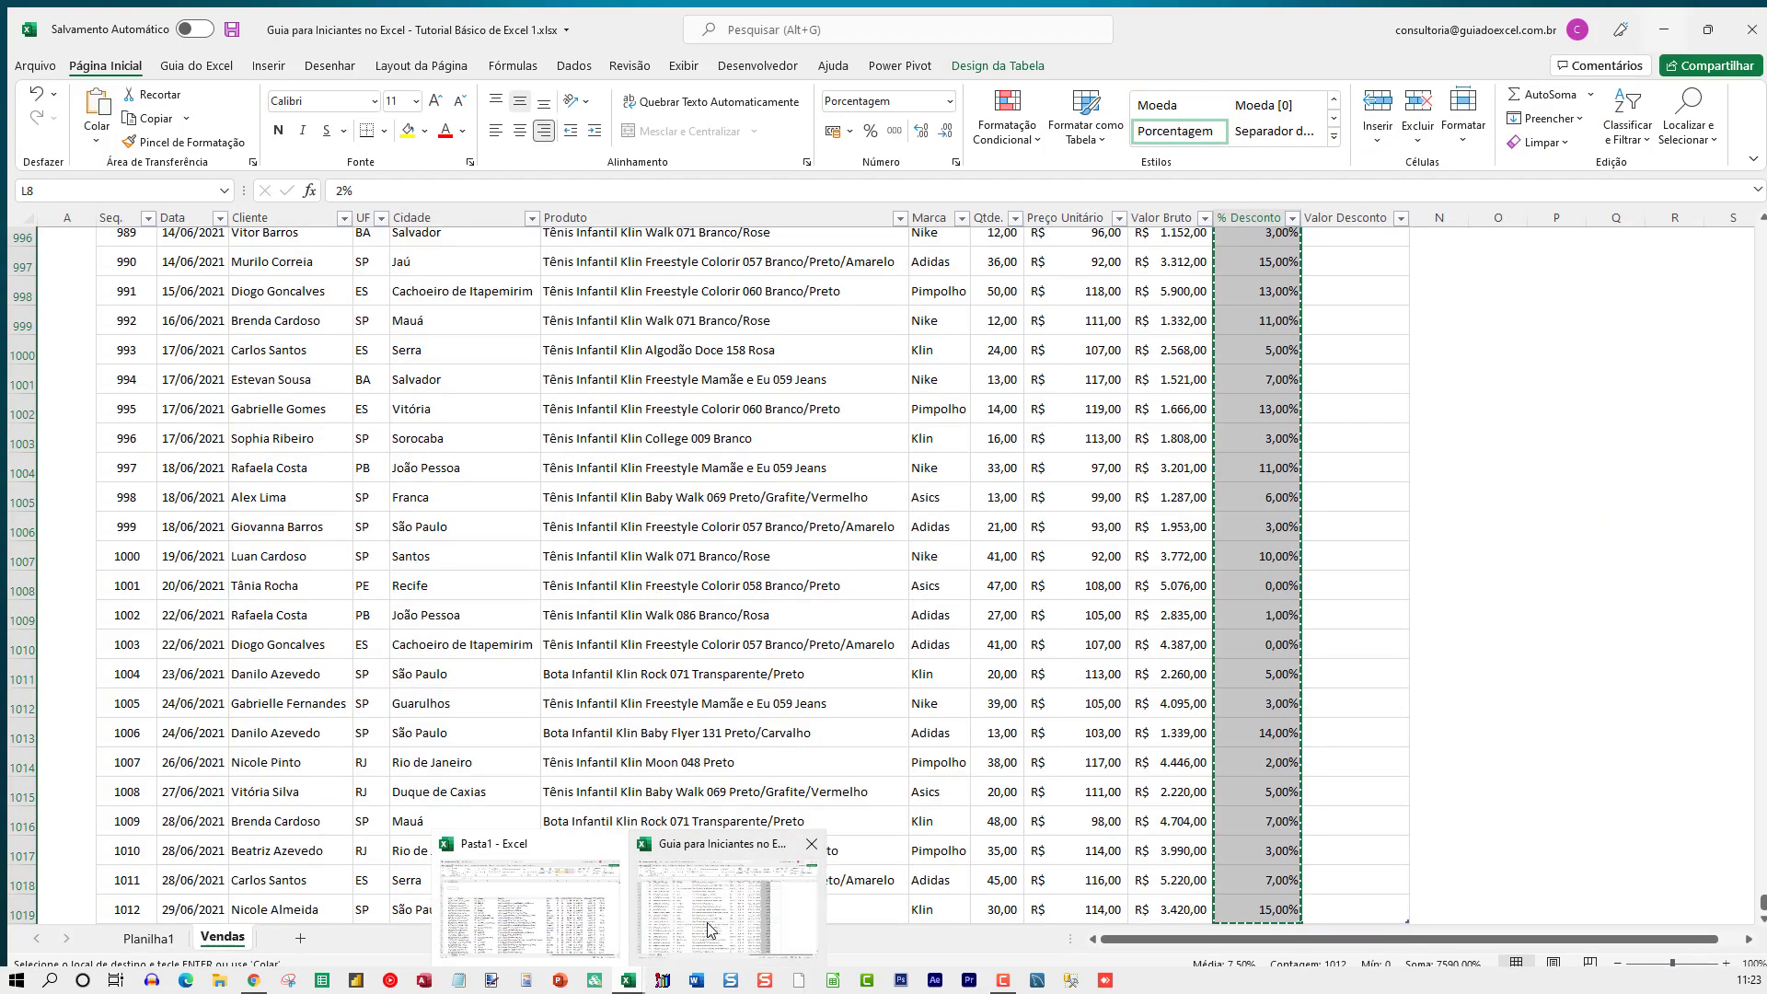
{"action": "left_click", "coordinate": [709, 930]}
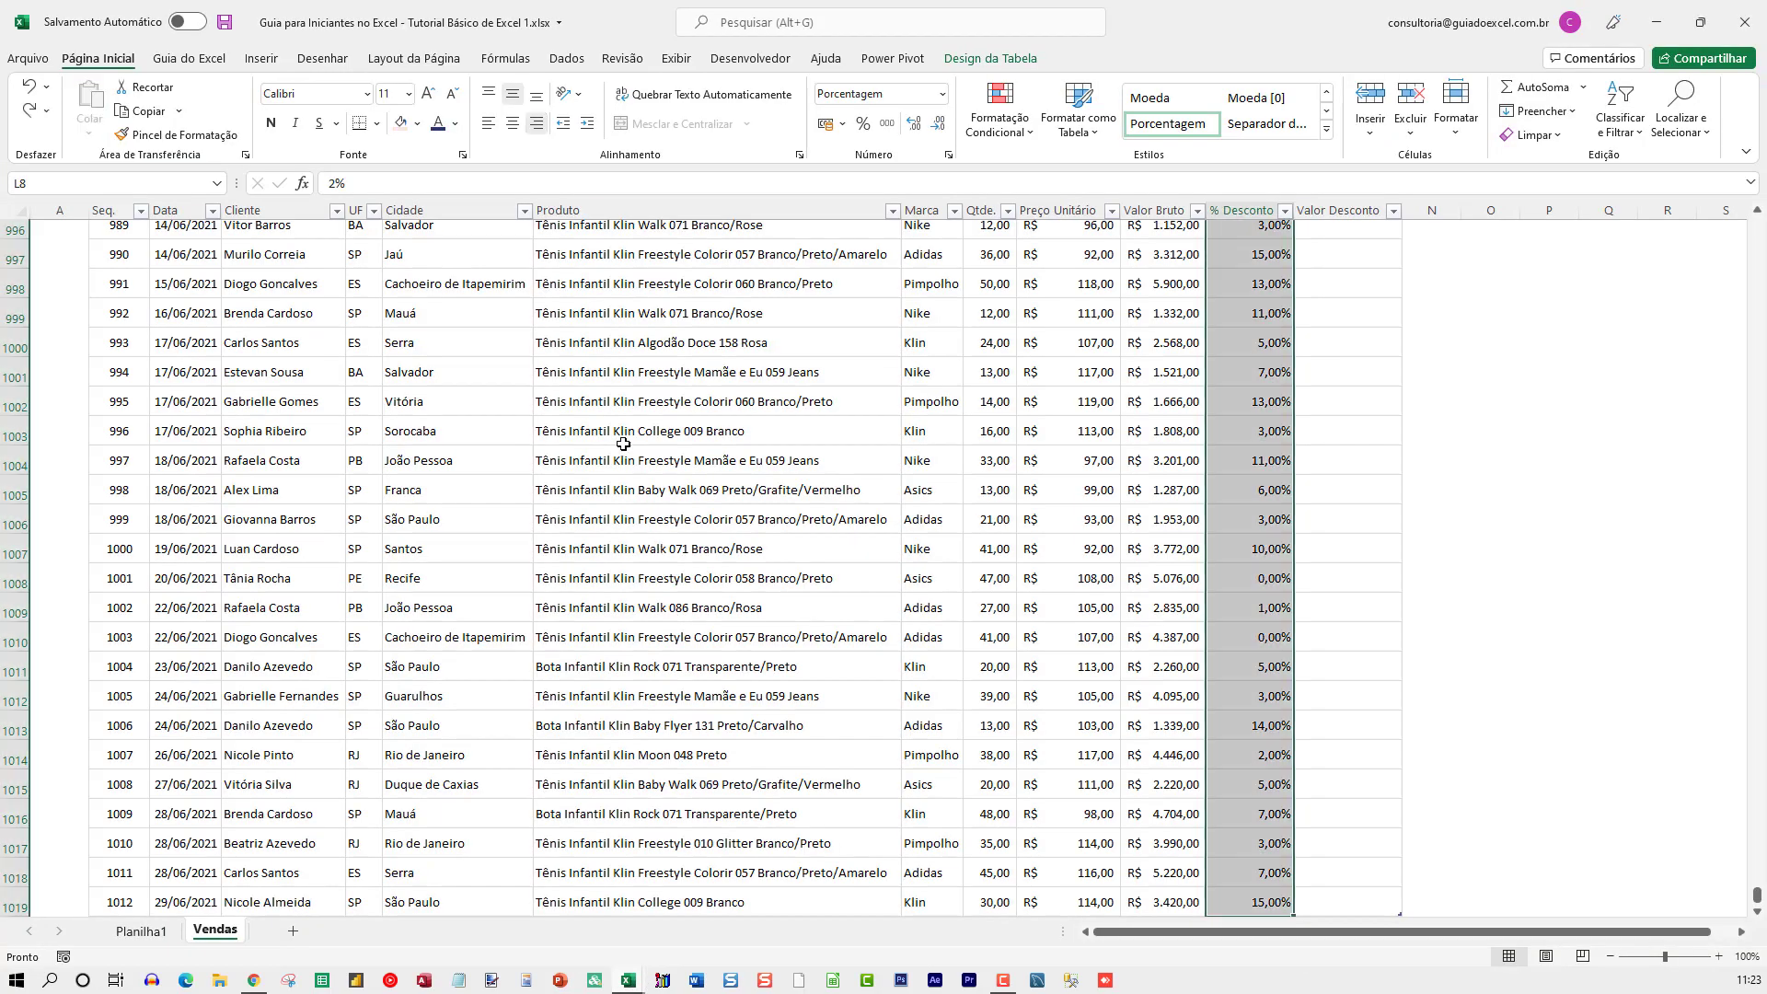
{"action": "key", "text": "Return"}
{"action": "scroll", "coordinate": [616, 451], "scroll_direction": "up", "scroll_amount": 14}
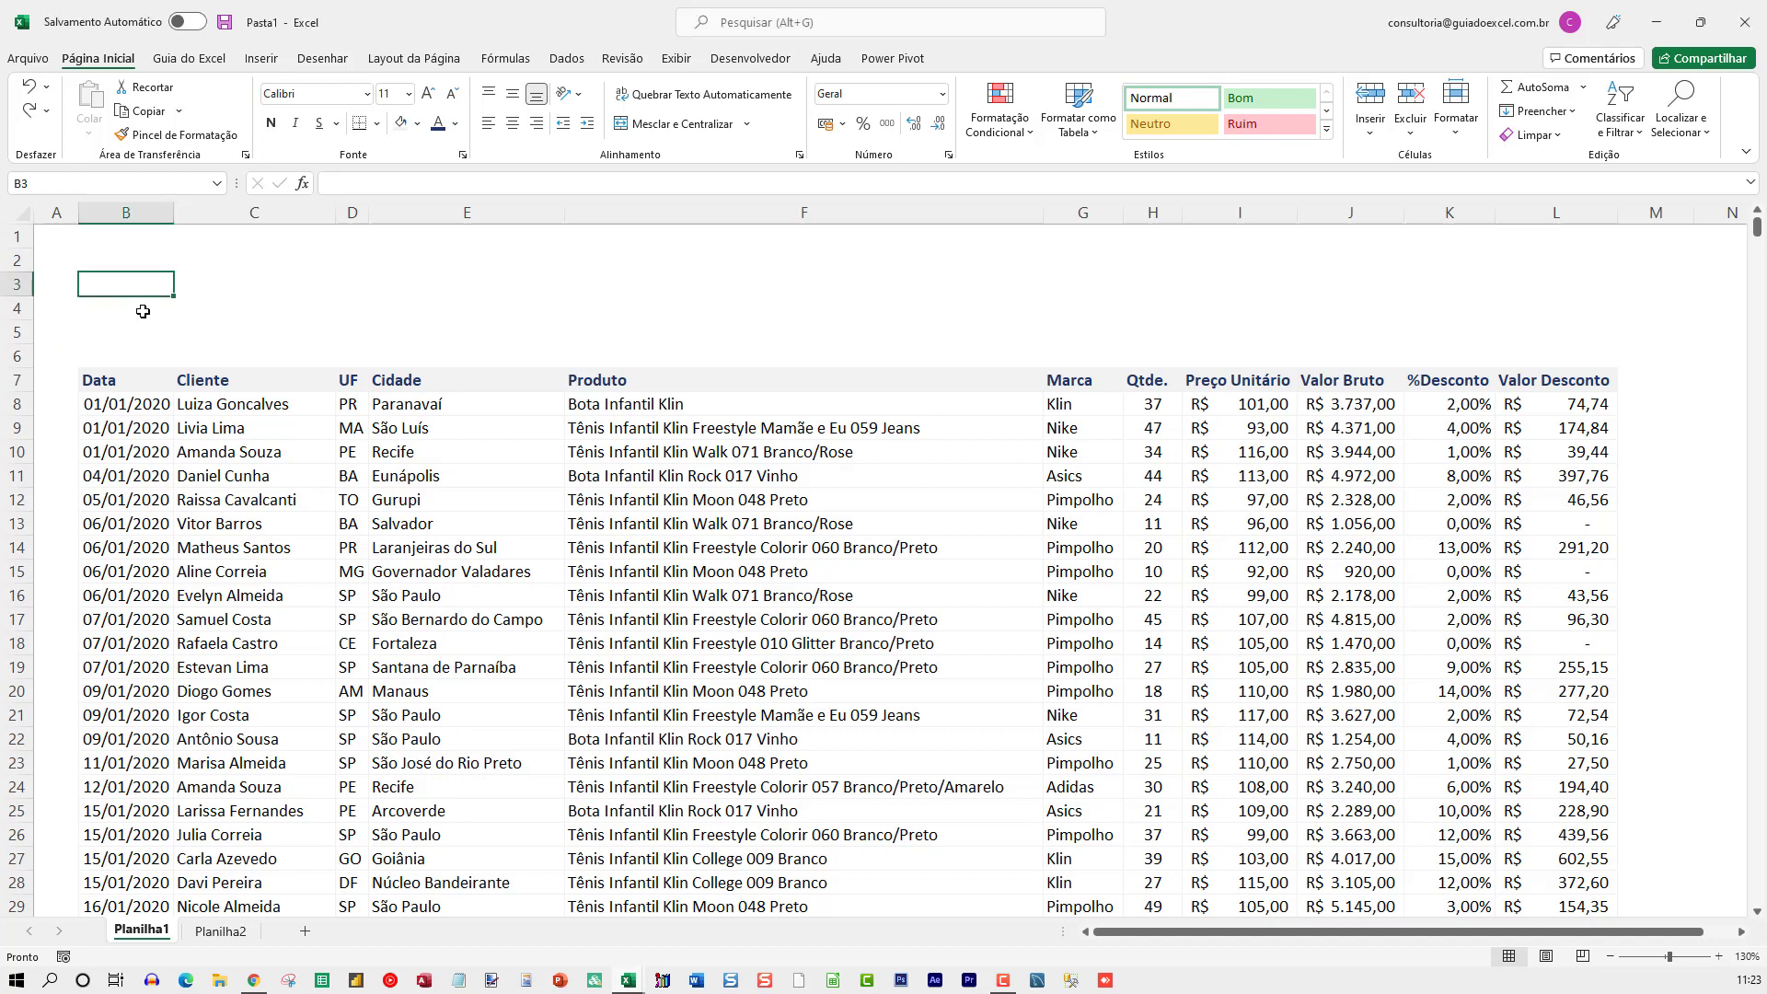
Type the title 'Vendas' in cell B3.
{"action": "key", "text": "Down"}
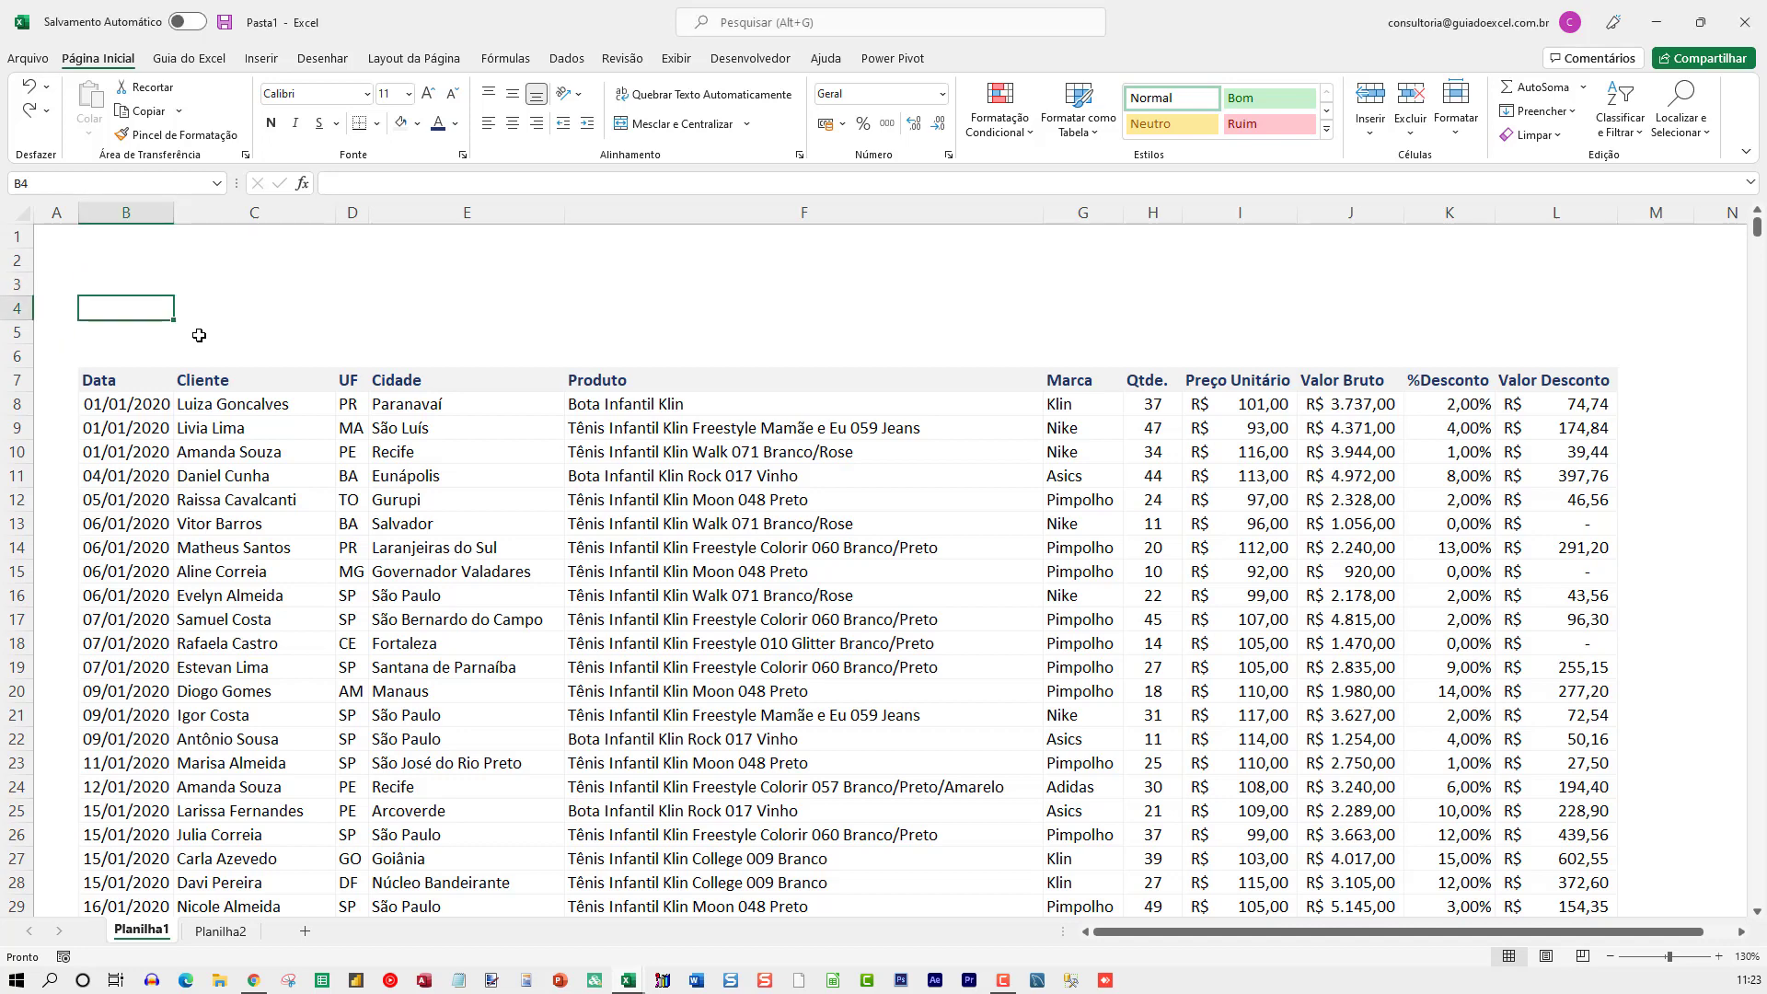
{"action": "key", "text": "Up"}
{"action": "type", "text": "V"}
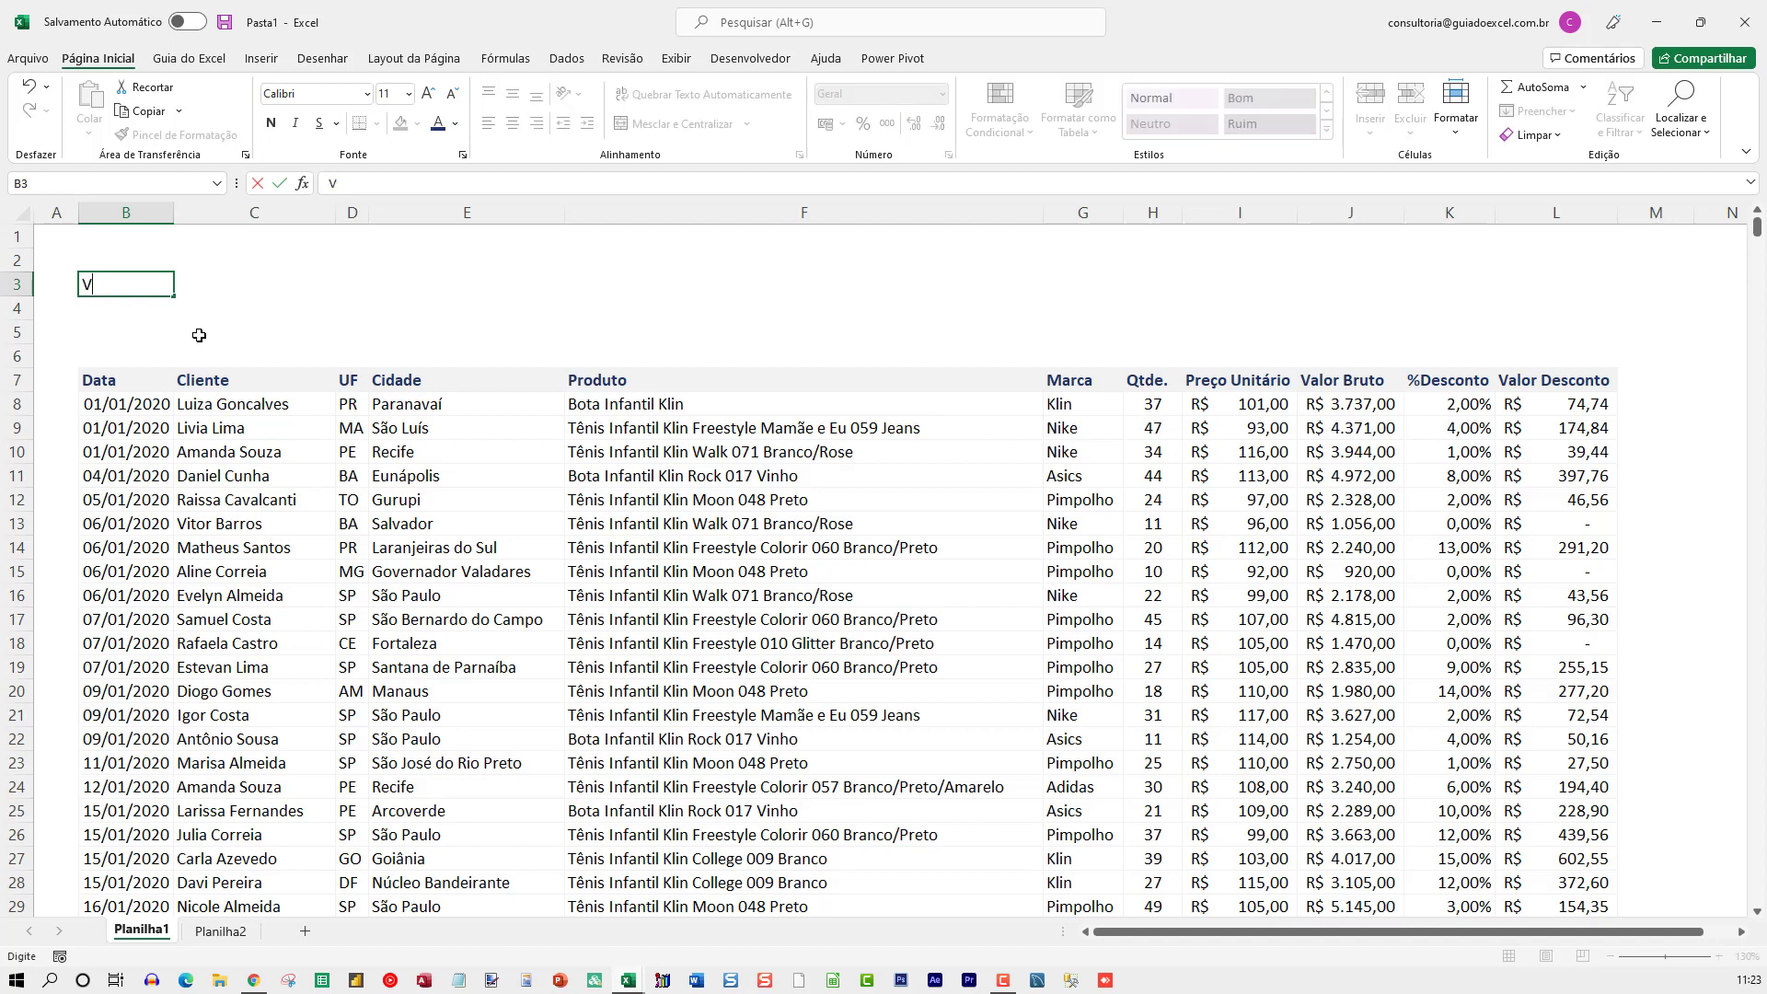
{"action": "type", "text": "endas"}
{"action": "key", "text": "Return"}
{"action": "key", "text": "Up"}
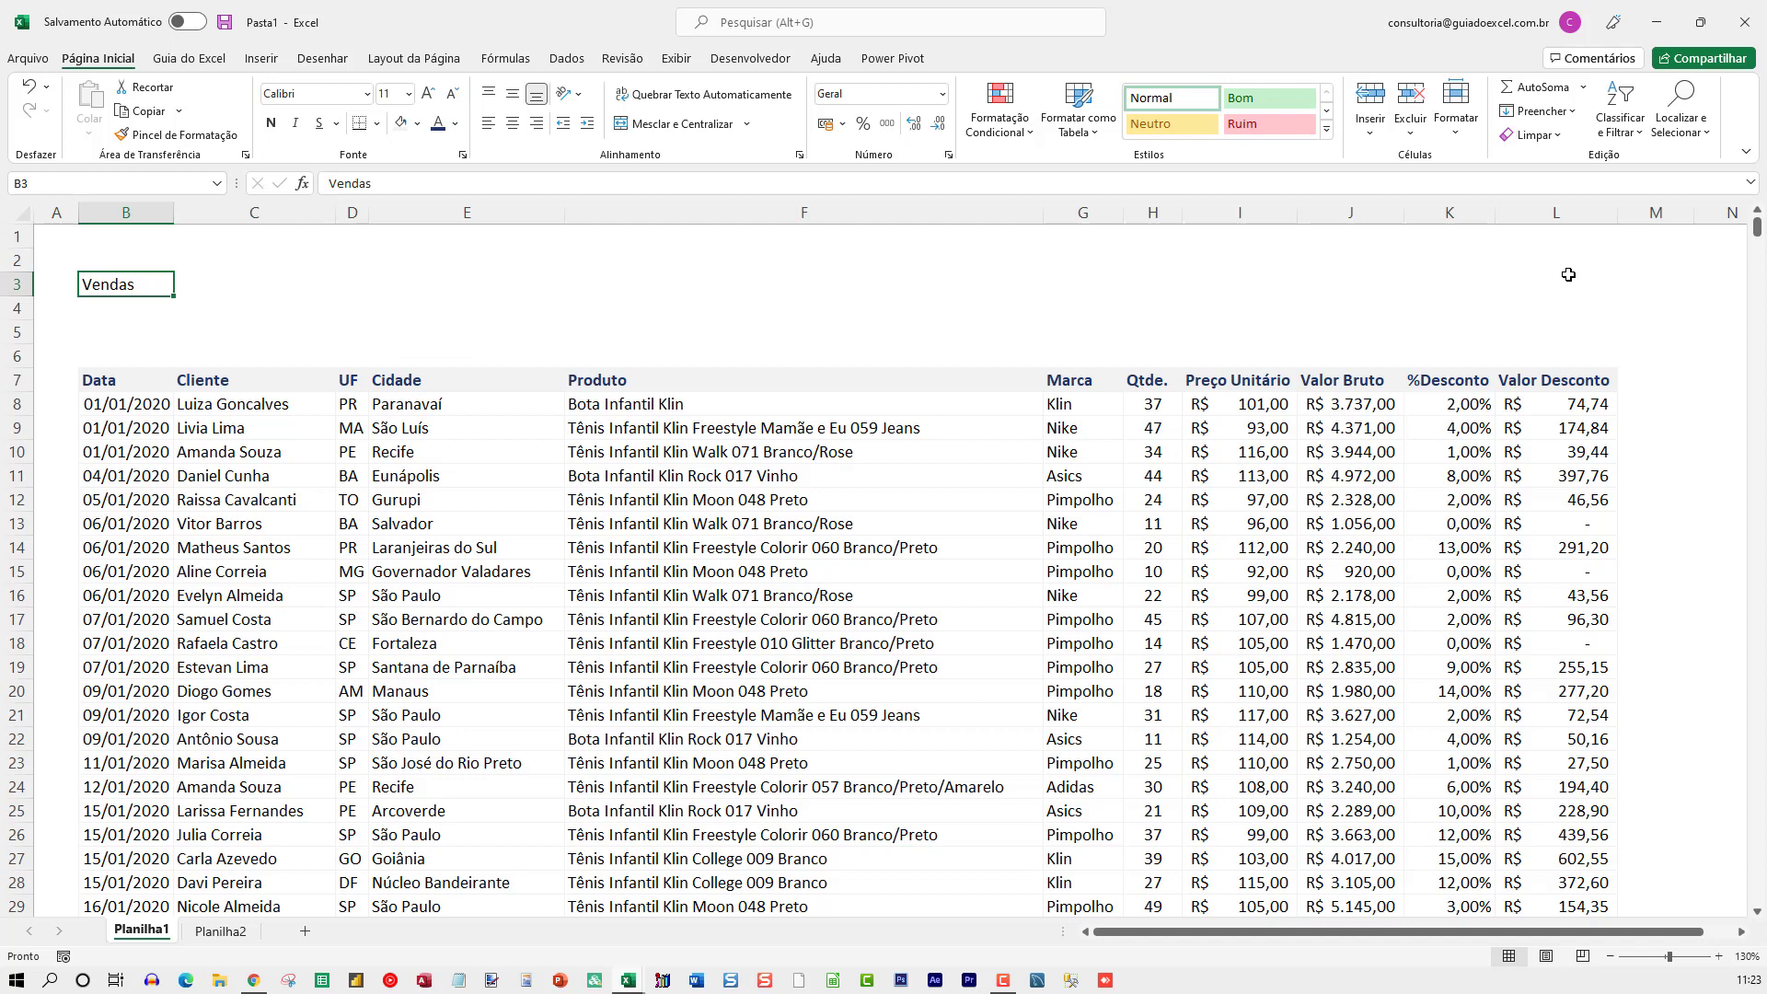
Apply a bottom border under the title row B3:L3.
{"action": "left_click", "coordinate": [1569, 274], "text": "shift"}
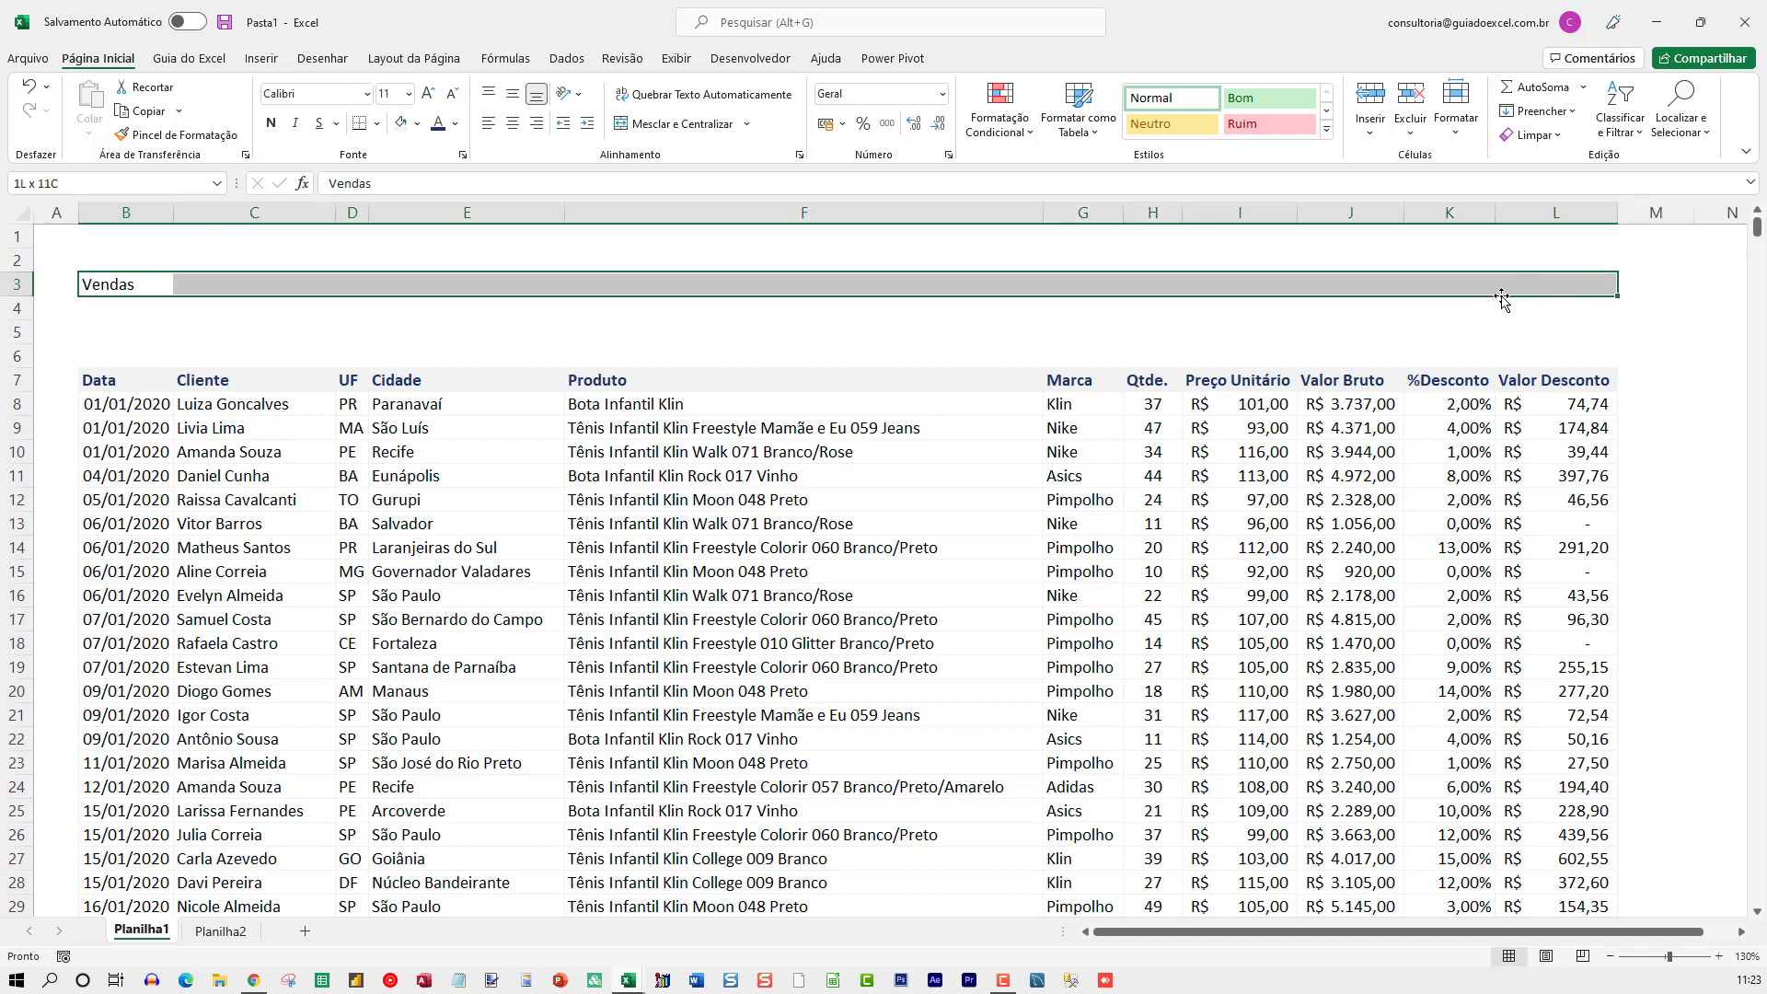
{"action": "left_click", "coordinate": [378, 124]}
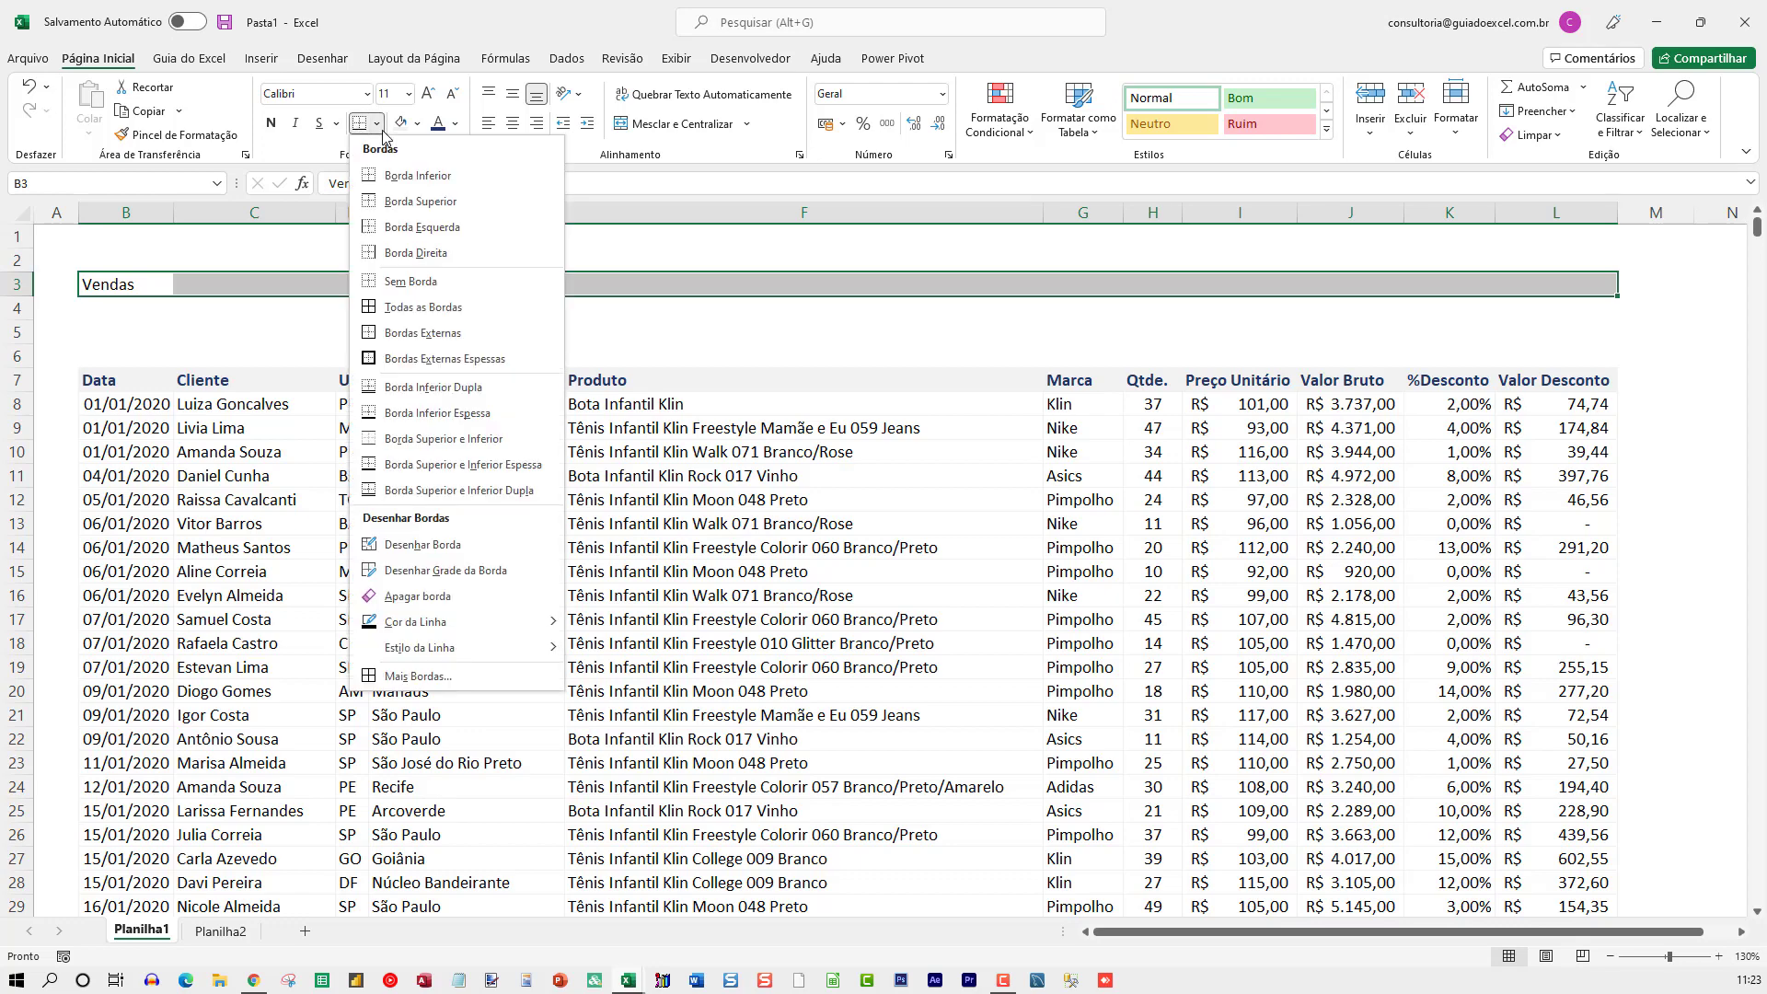
{"action": "left_click", "coordinate": [377, 124]}
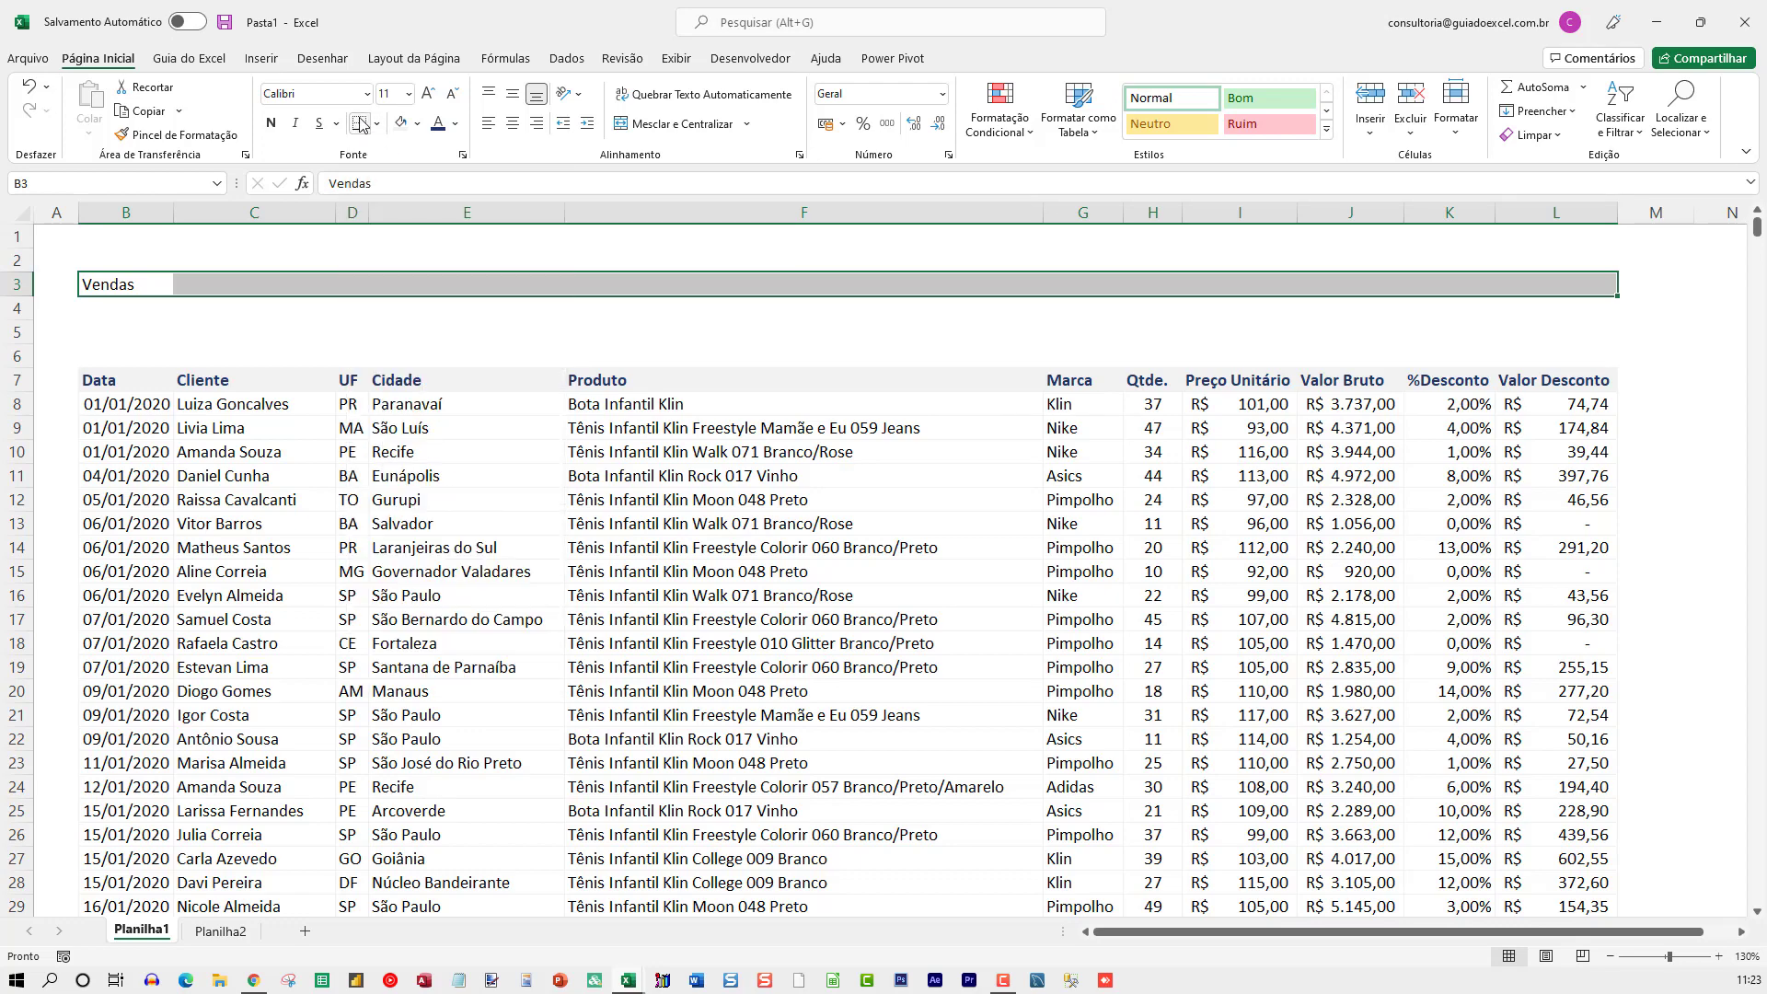
{"action": "left_click", "coordinate": [246, 314]}
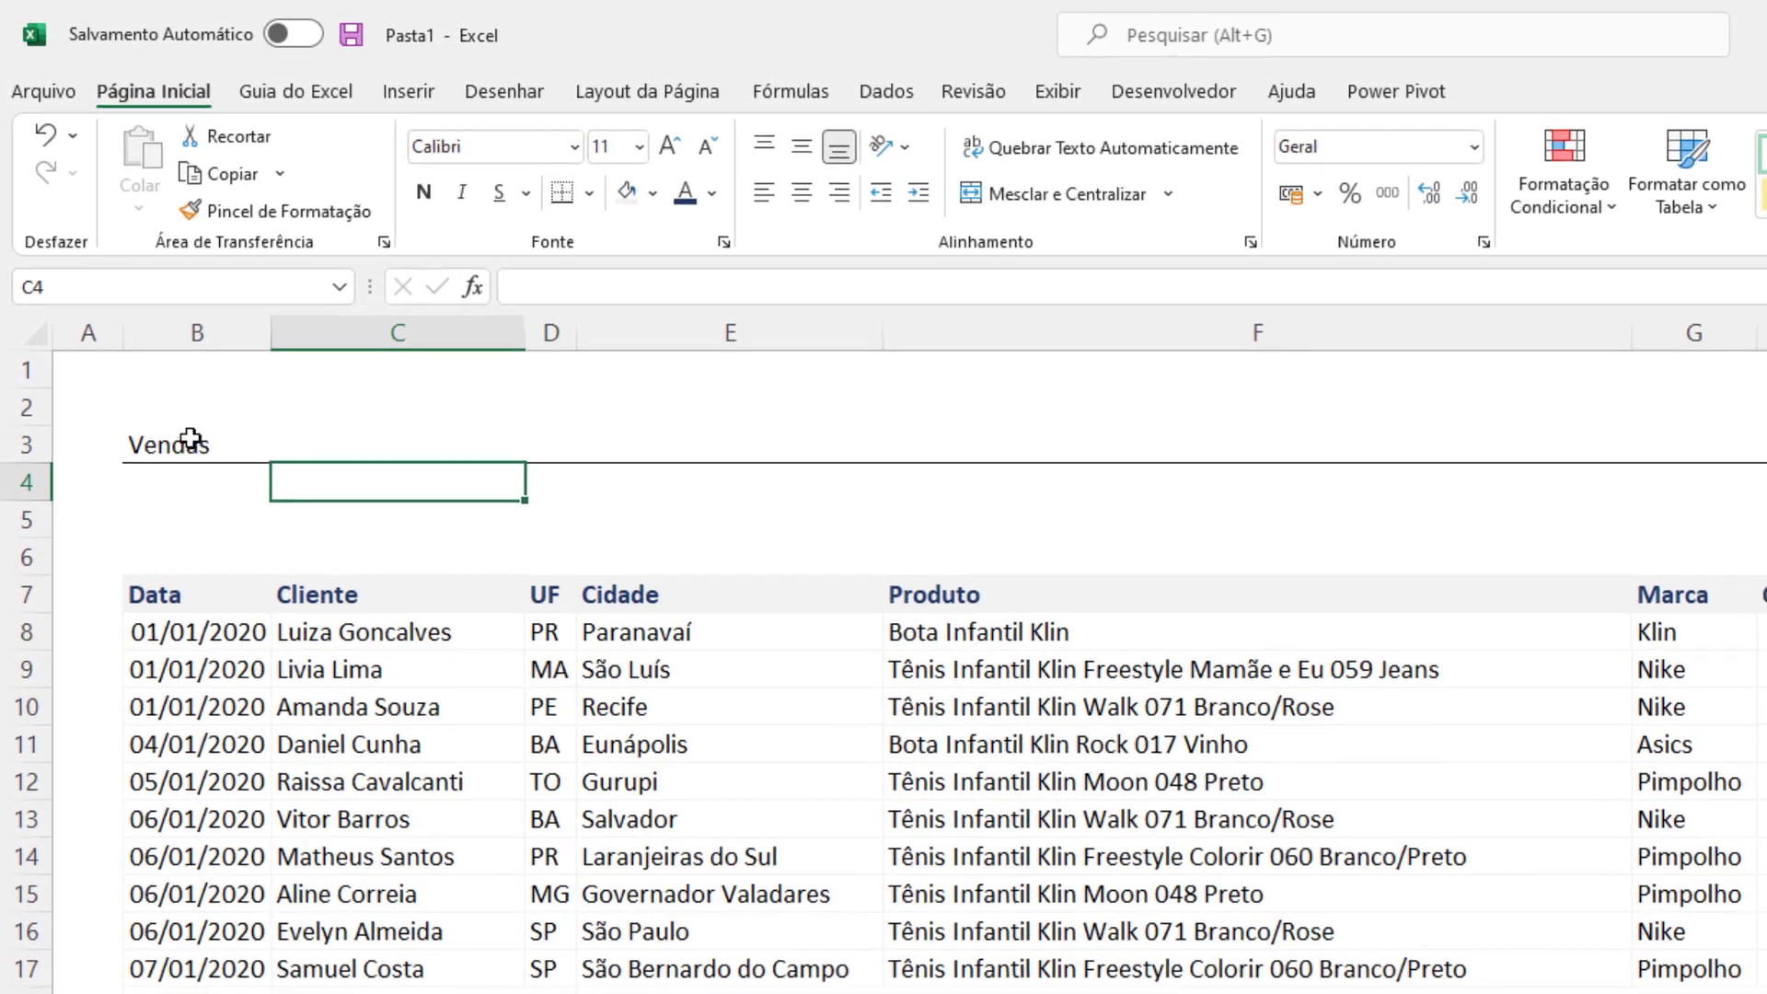
Enlarge the Vendas title in B3 to font size 18, keeping Calibri.
{"action": "left_click", "coordinate": [121, 284]}
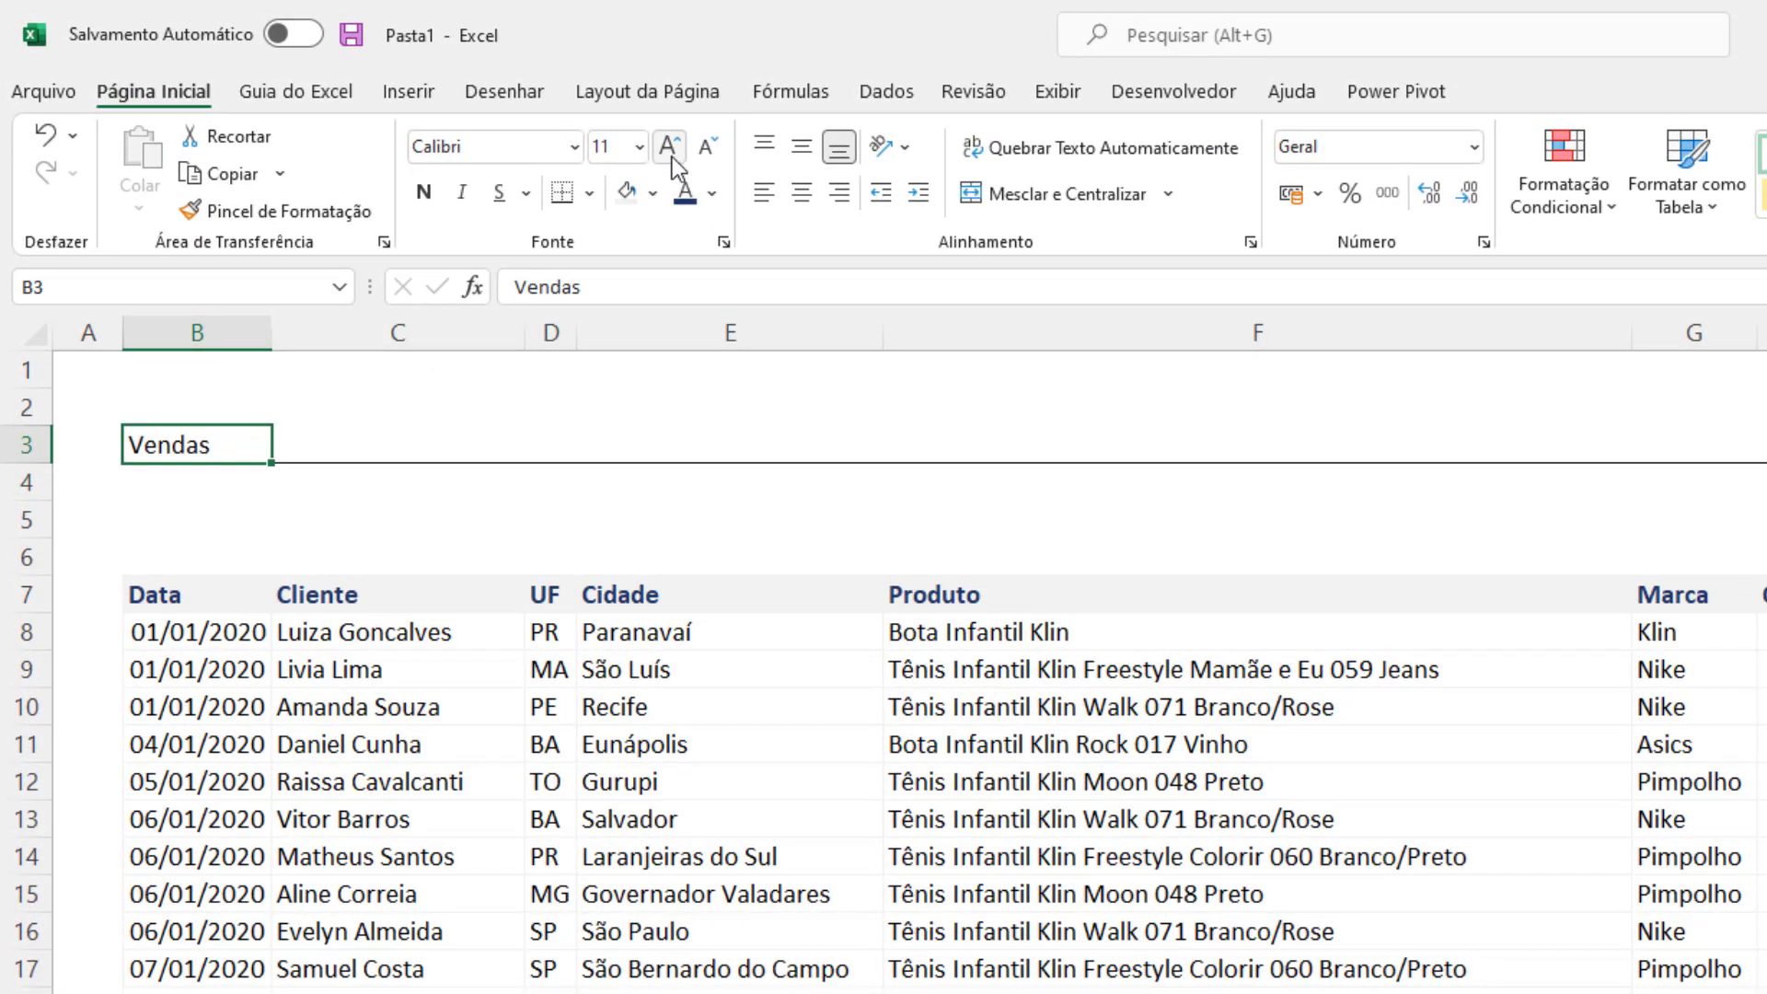
{"action": "left_click", "coordinate": [576, 151]}
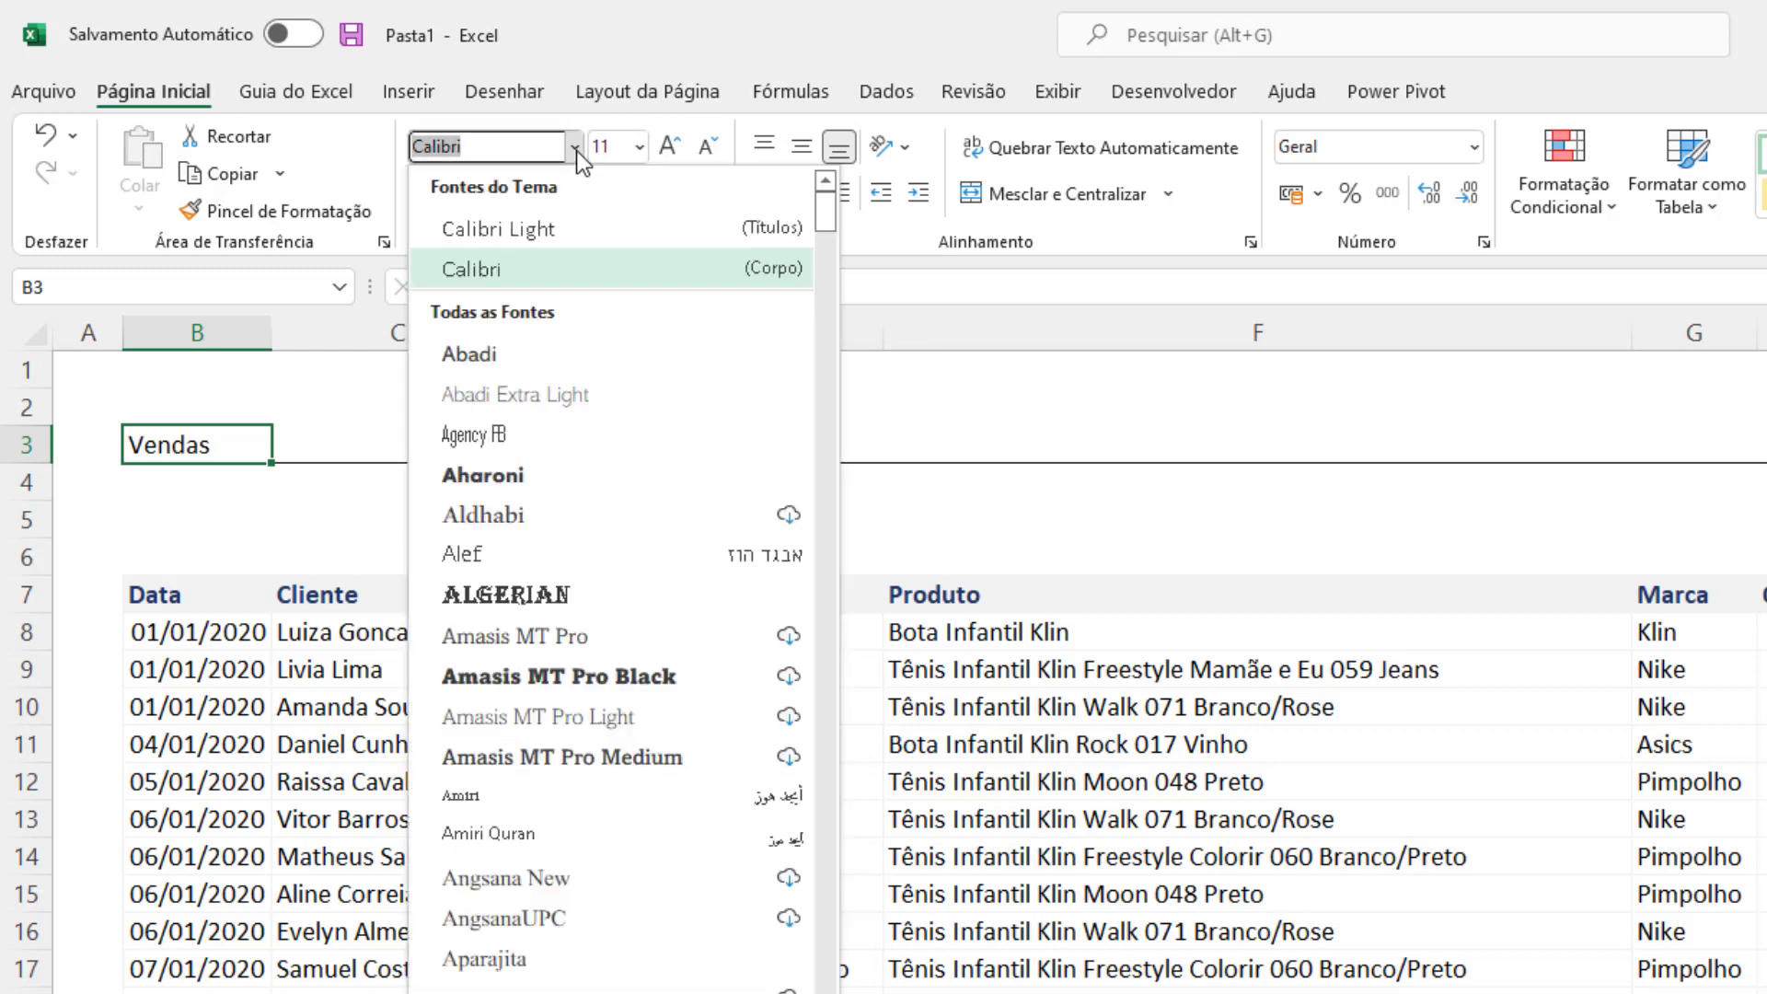
{"action": "left_click", "coordinate": [577, 151]}
{"action": "left_click", "coordinate": [670, 148]}
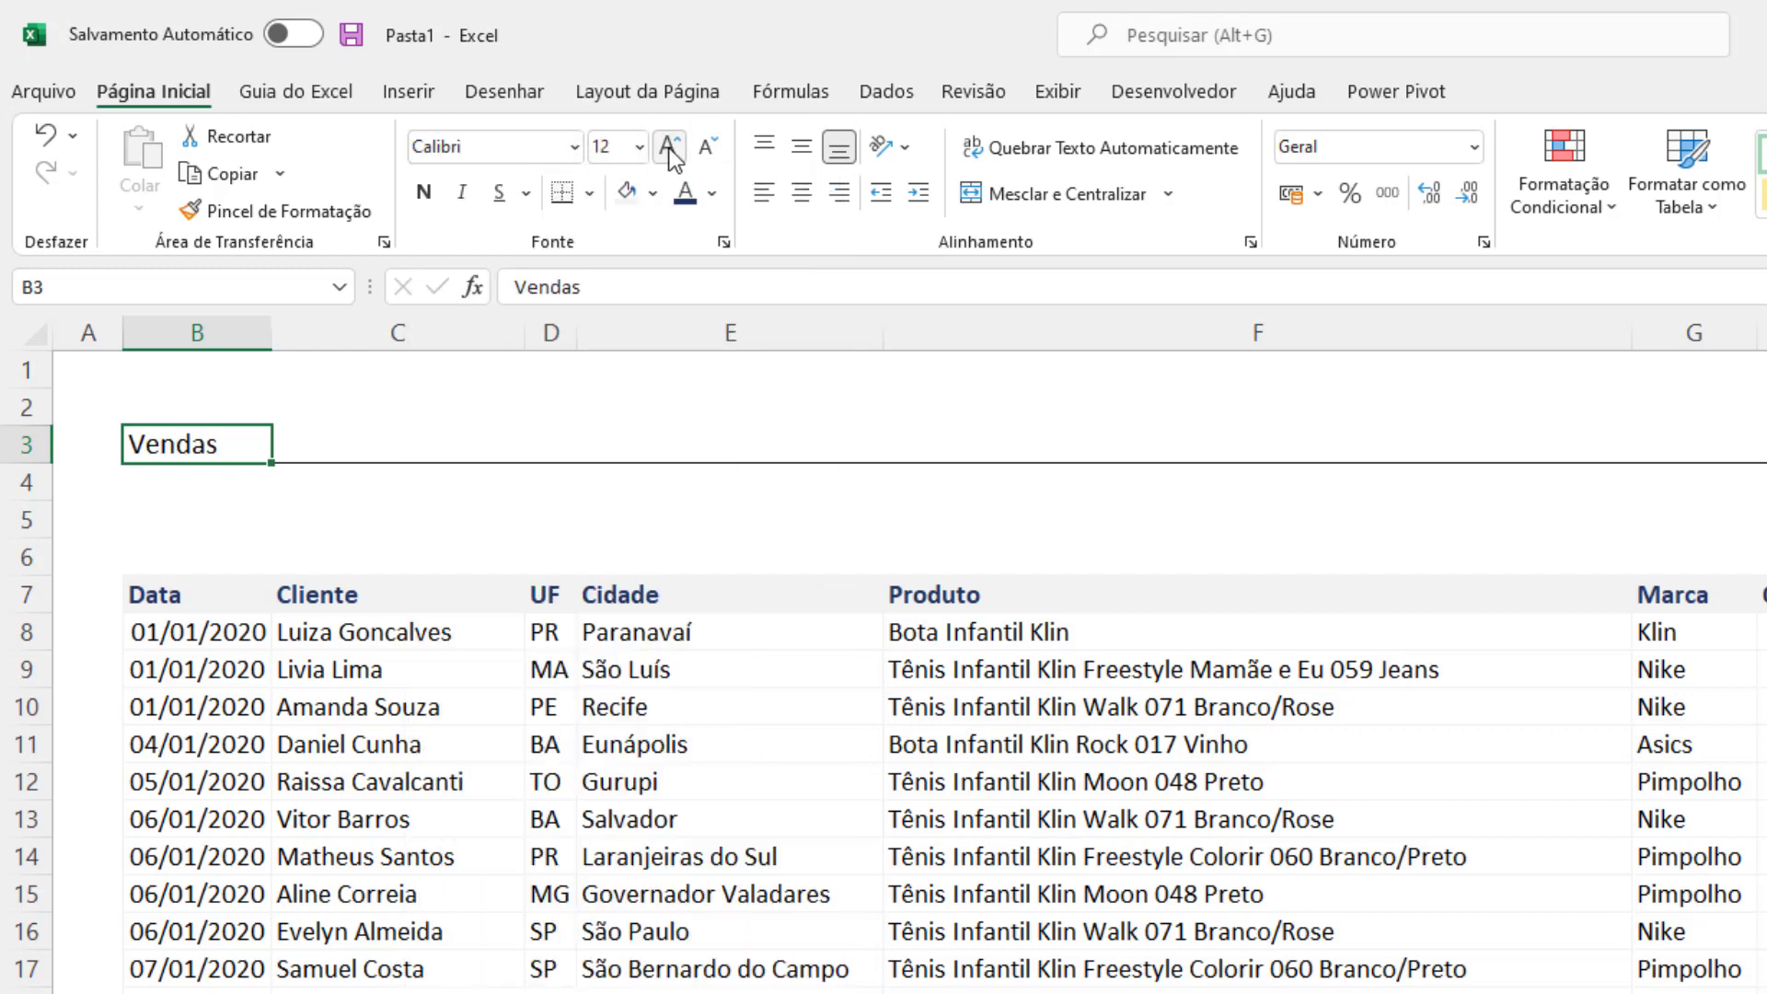
{"action": "left_click", "coordinate": [671, 147]}
{"action": "left_click", "coordinate": [670, 147]}
{"action": "left_click", "coordinate": [670, 147]}
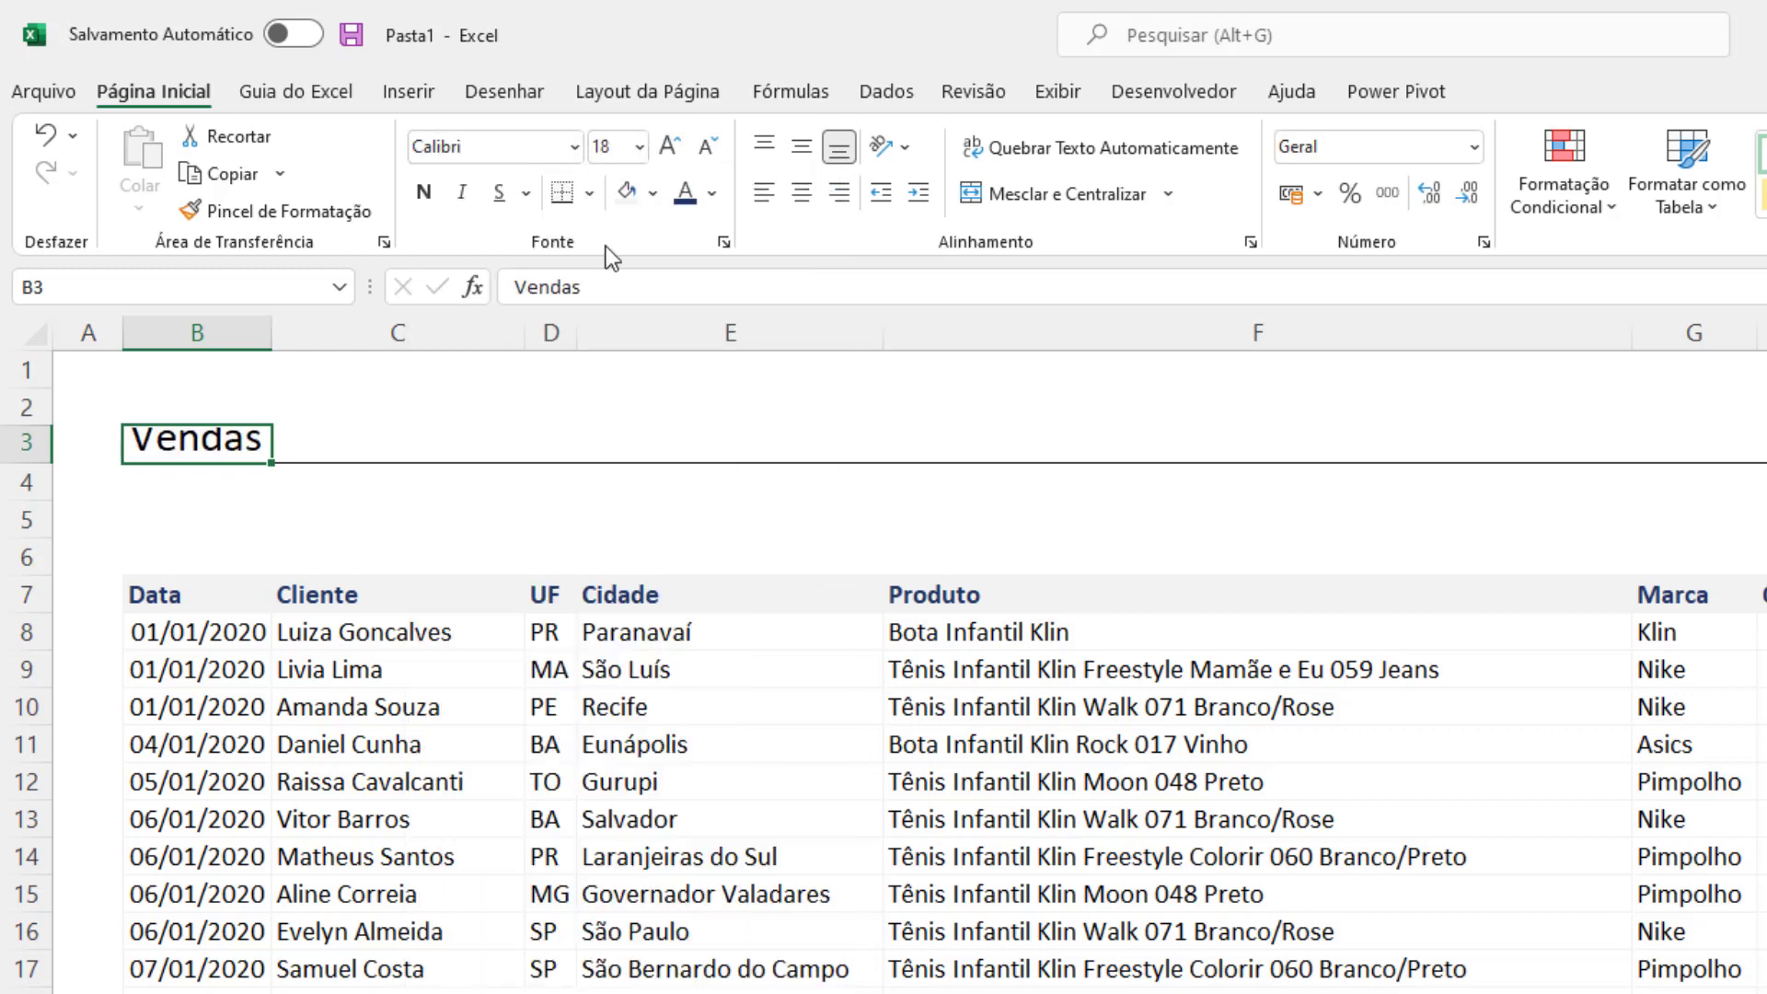
{"action": "left_click_drag", "start_coordinate": [342, 552], "coordinate": [338, 524]}
{"action": "left_click", "coordinate": [497, 779]}
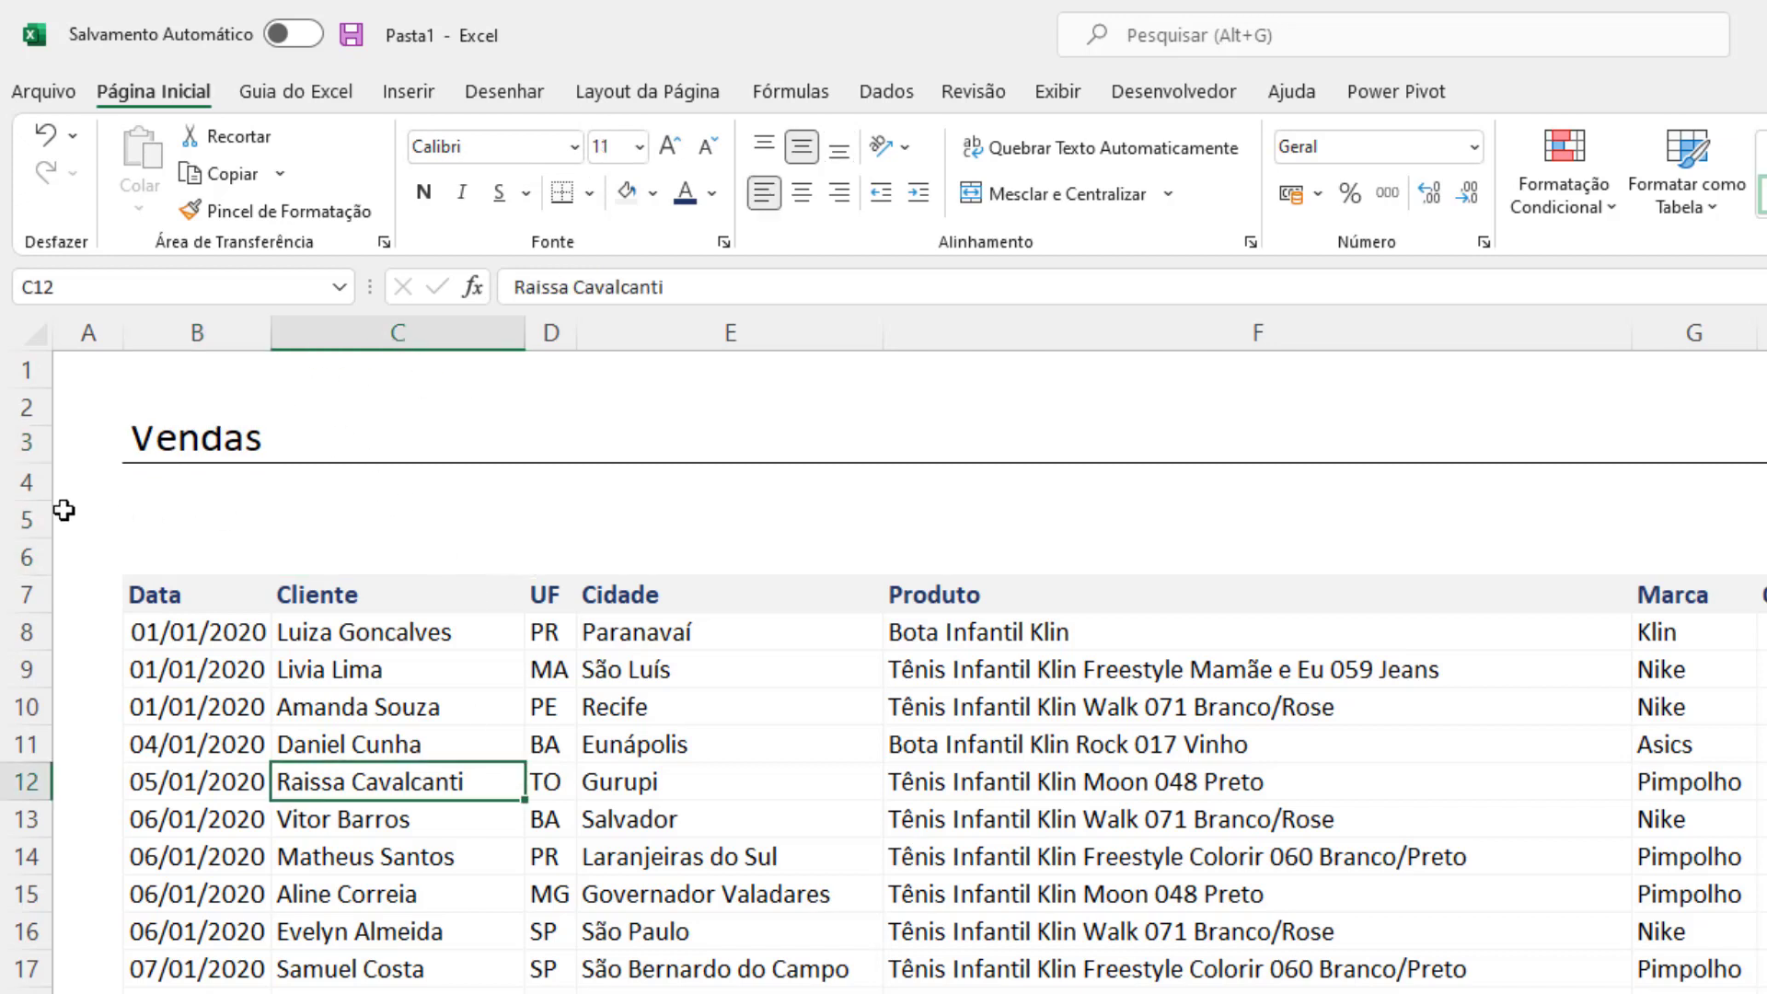
Delete blank row 5 with Ctrl+-, then insert and delete a row again, leaving the header in row 6.
{"action": "left_click", "coordinate": [28, 515]}
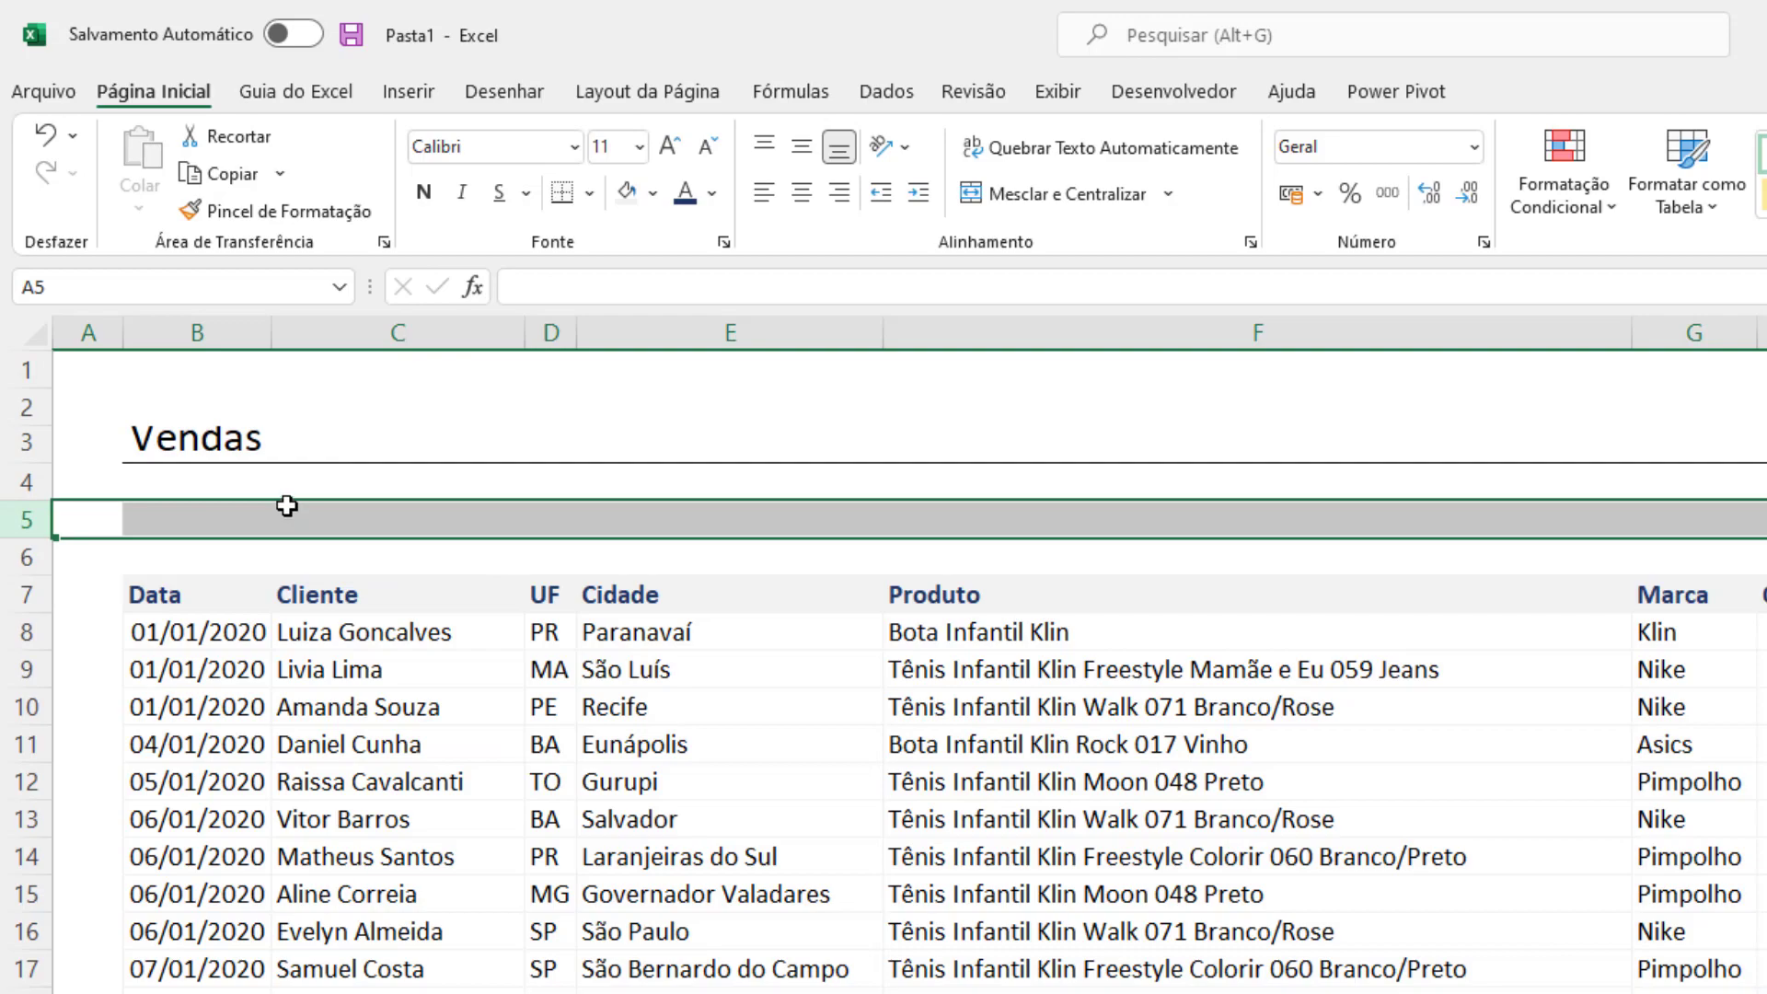
{"action": "key", "text": "ctrl+minus"}
{"action": "left_click", "coordinate": [530, 573]}
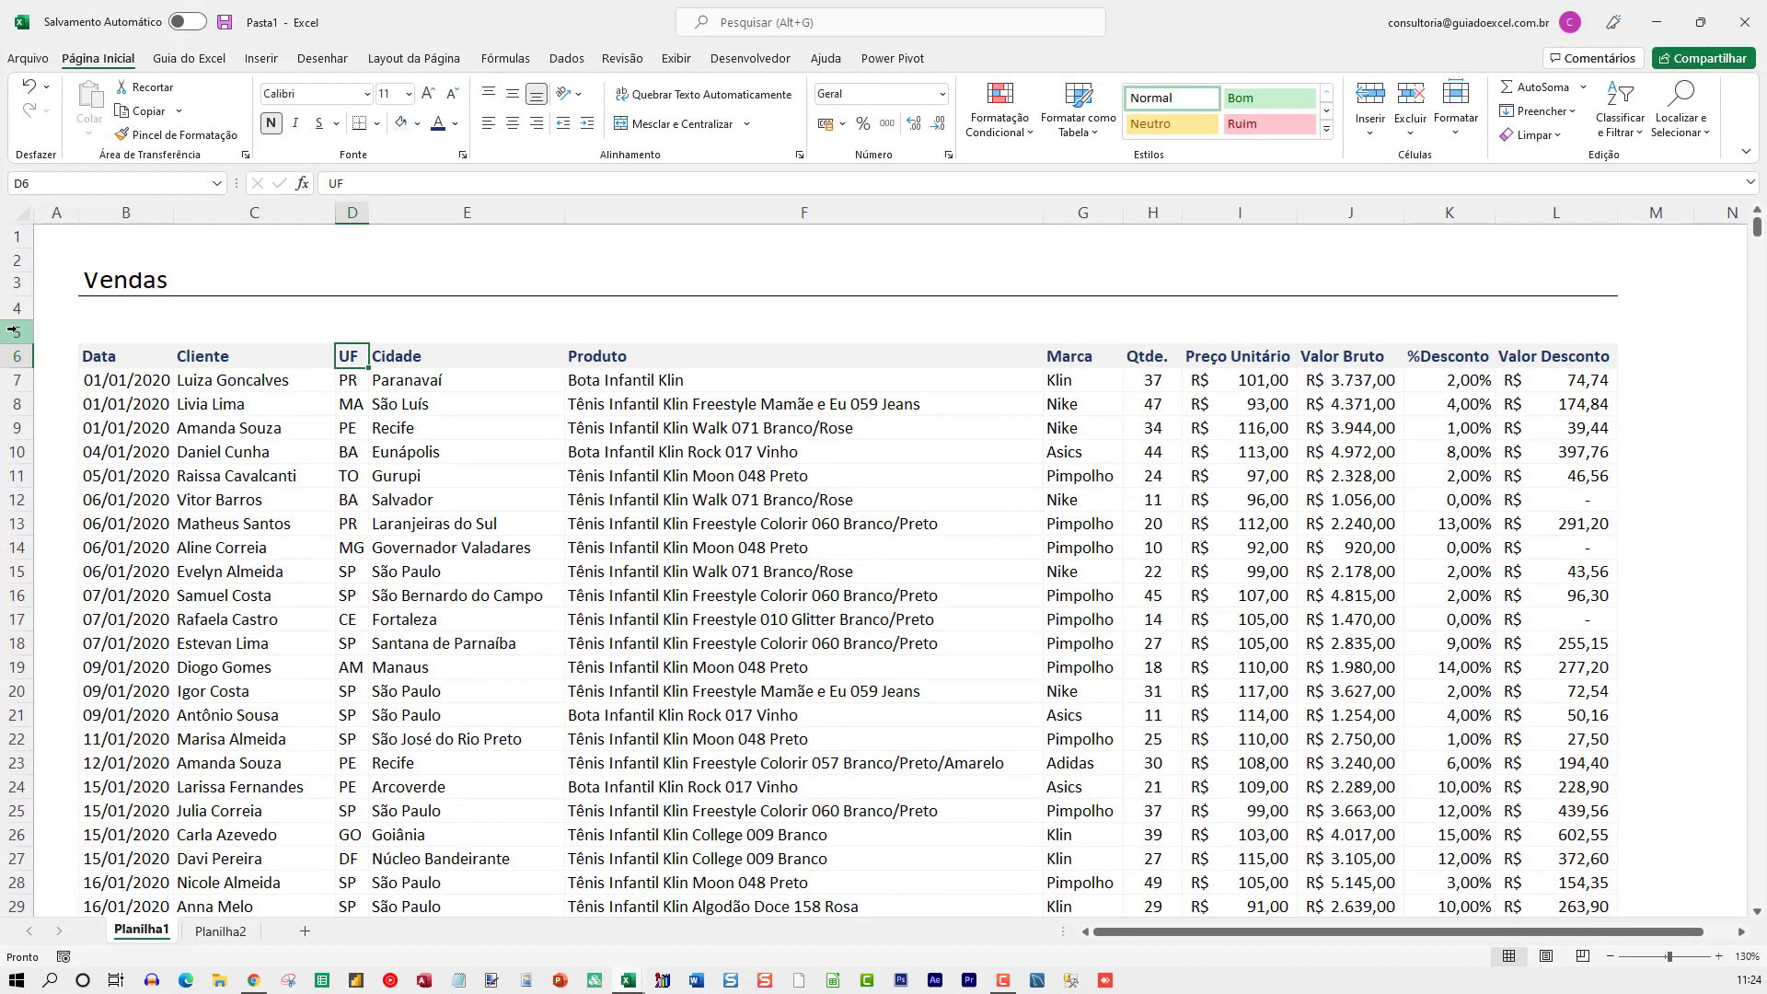
{"action": "left_click", "coordinate": [13, 331]}
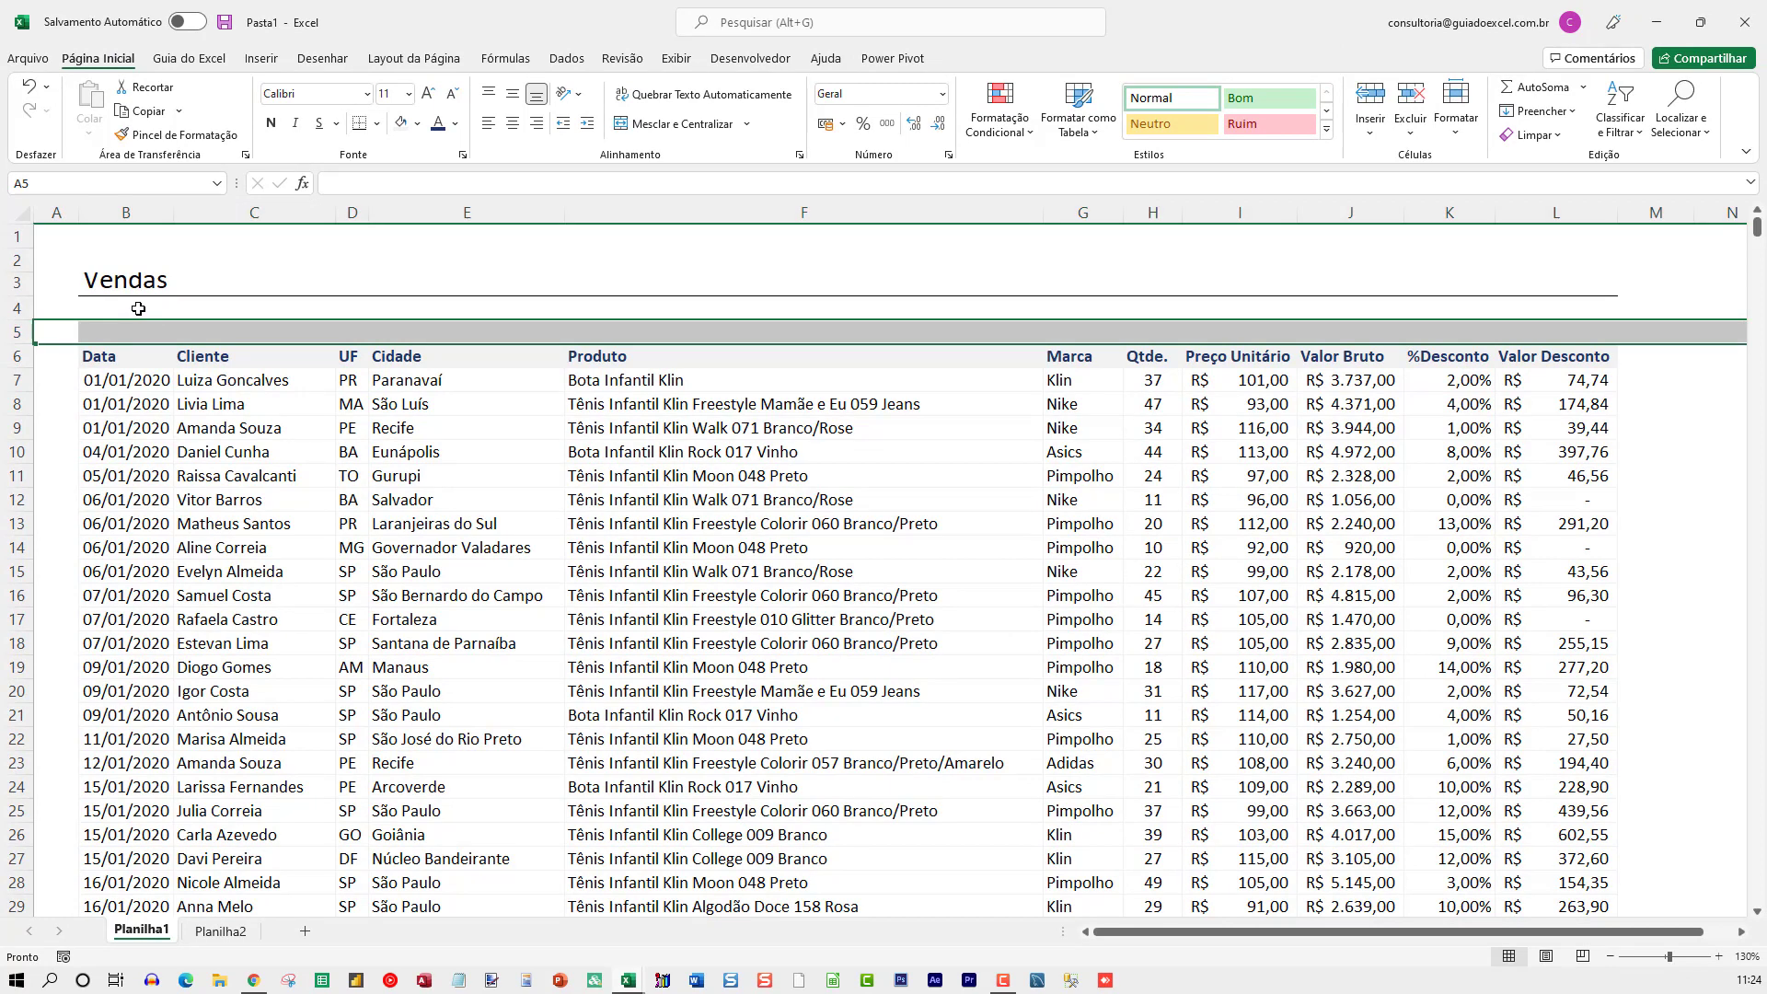
{"action": "key", "text": "ctrl+plus"}
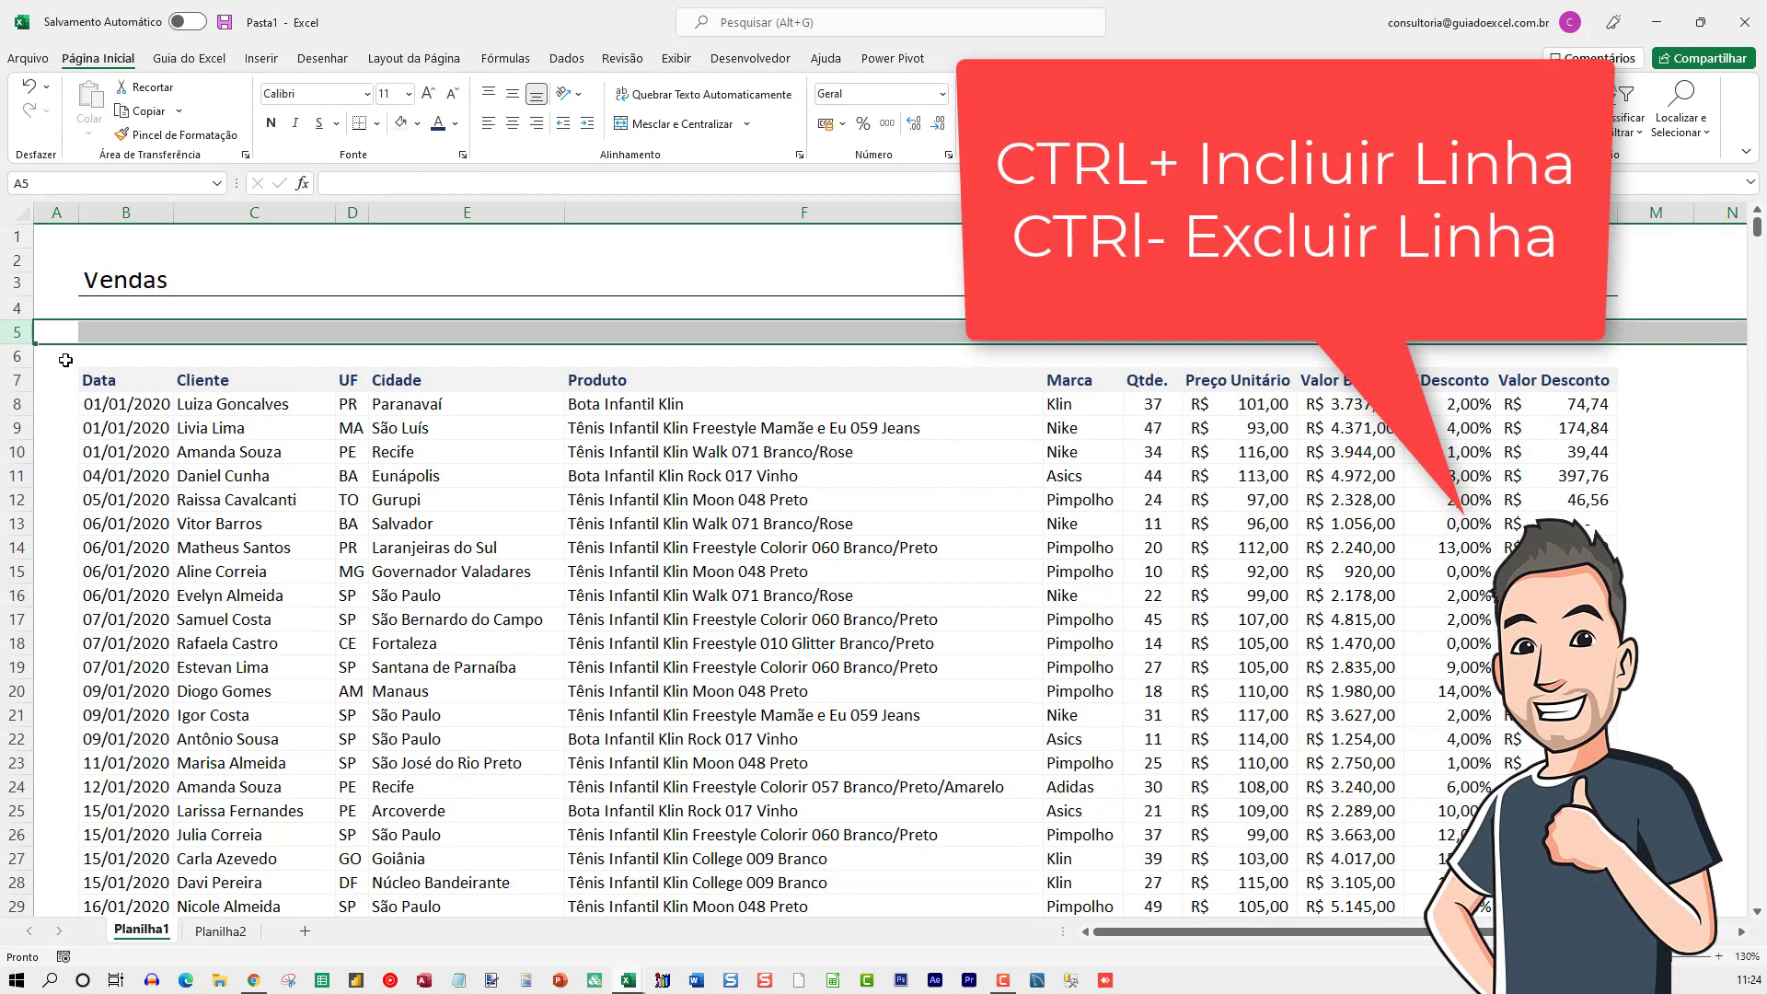
{"action": "key", "text": "ctrl+minus"}
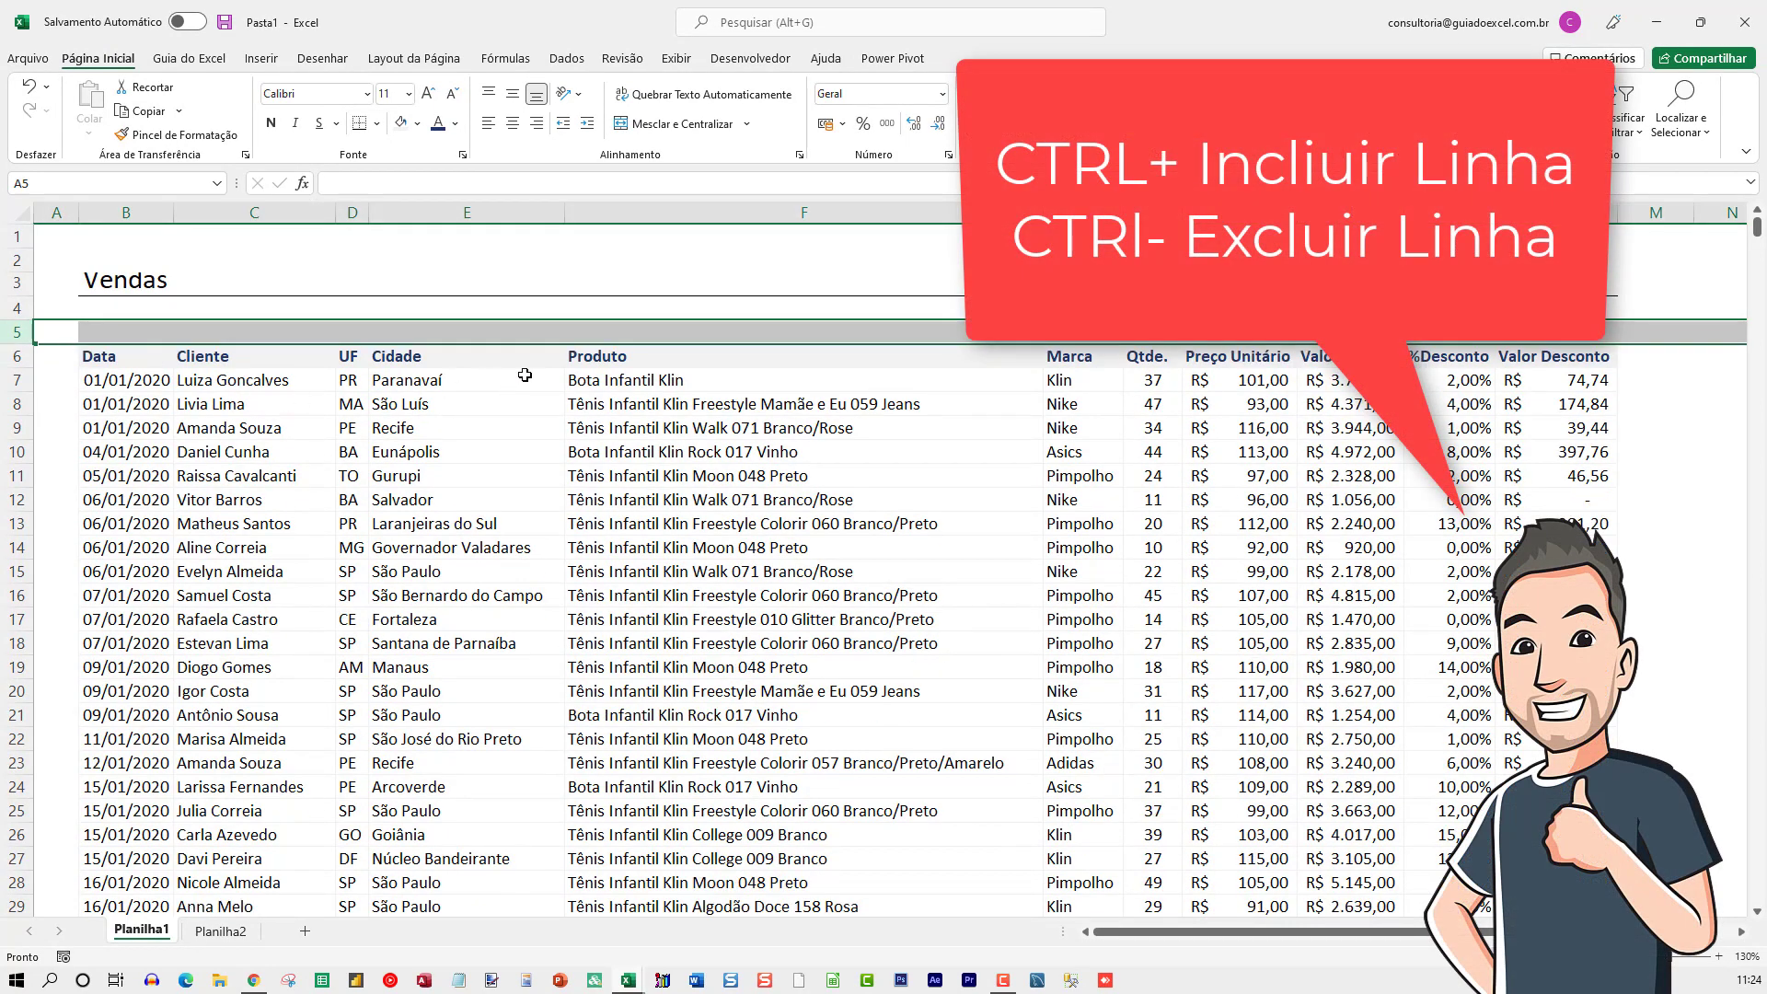
{"action": "left_click", "coordinate": [524, 375]}
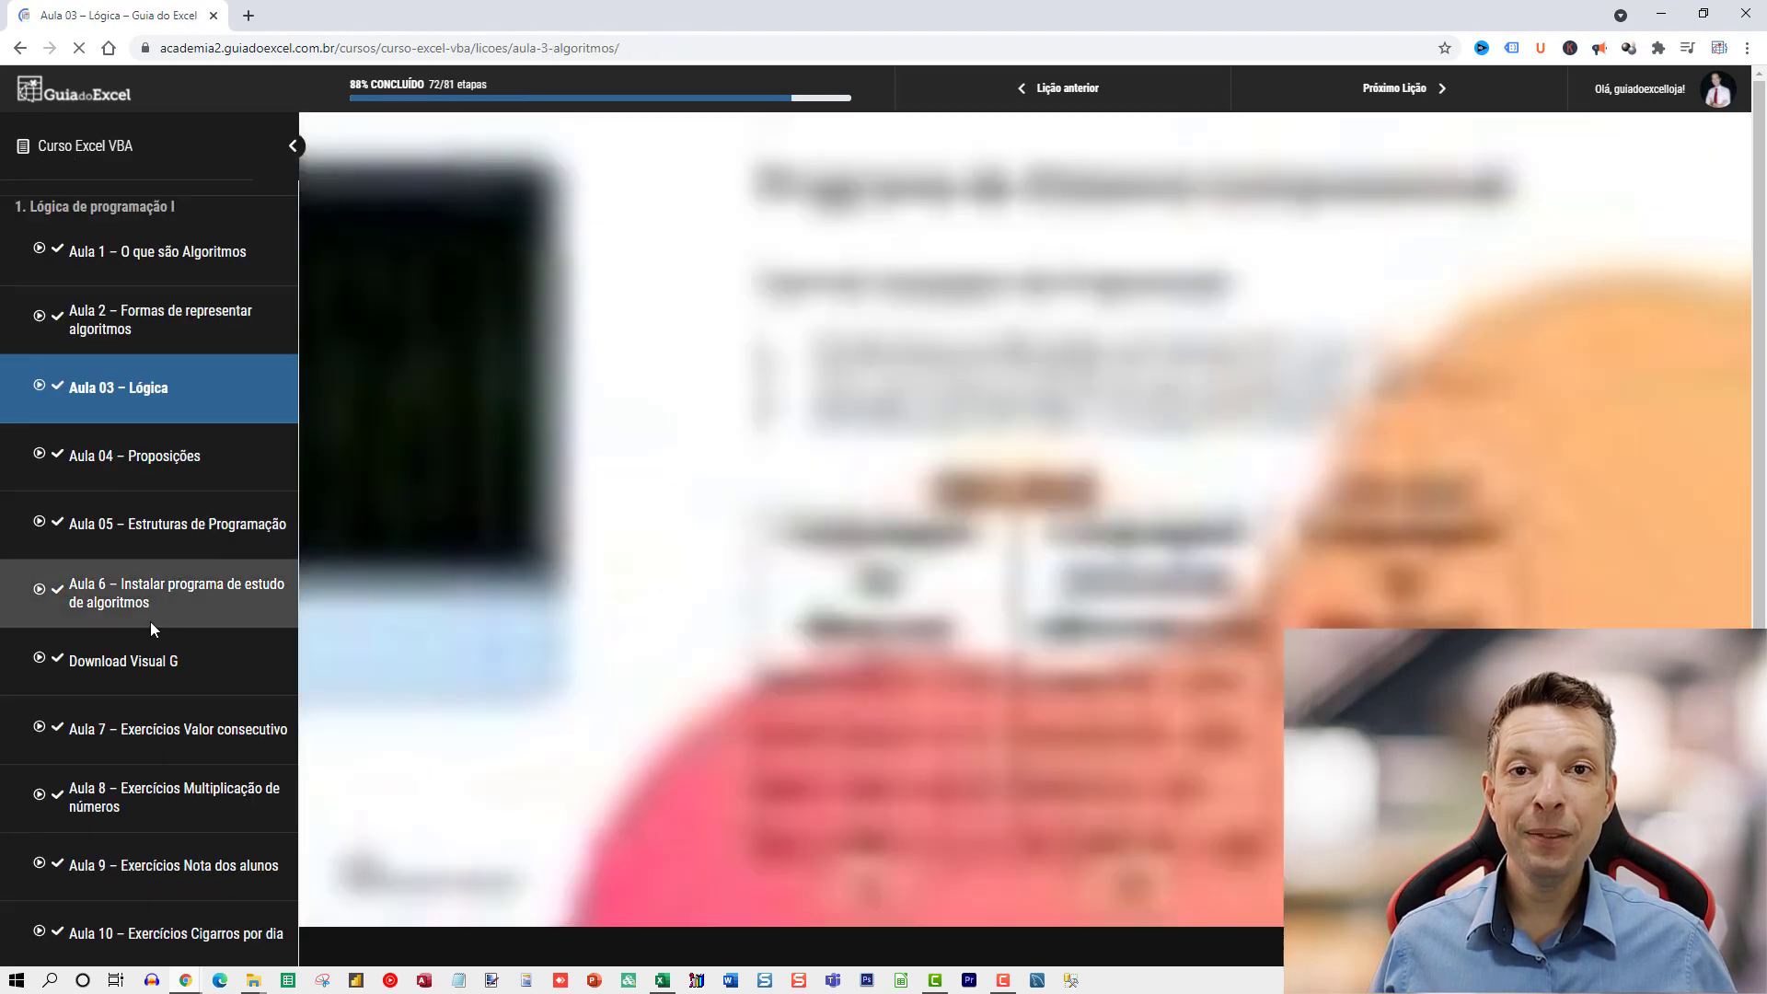
Scroll the Curso Excel VBA lesson sidebar down to Aula 46 – Ribbons menus personalizados 2.2 and open it.
{"action": "scroll", "coordinate": [150, 708], "scroll_direction": "down", "scroll_amount": 5}
{"action": "scroll", "coordinate": [147, 727], "scroll_direction": "down", "scroll_amount": 4}
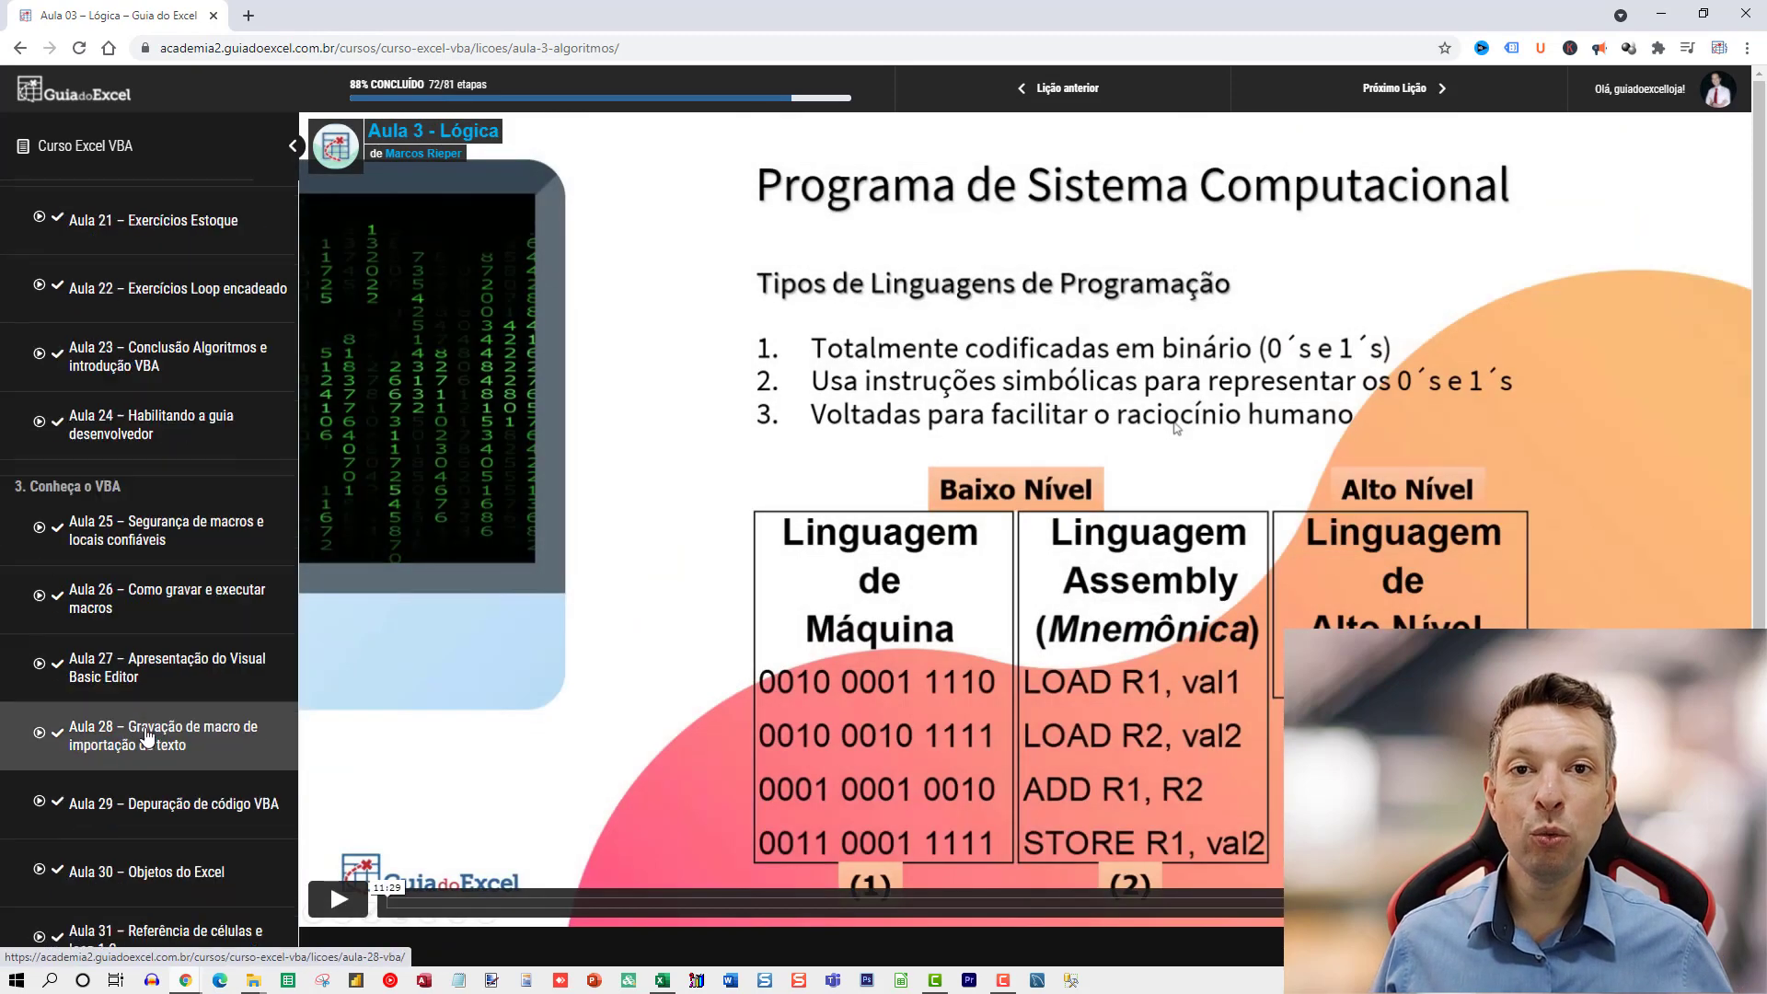
{"action": "scroll", "coordinate": [137, 709], "scroll_direction": "down", "scroll_amount": 7}
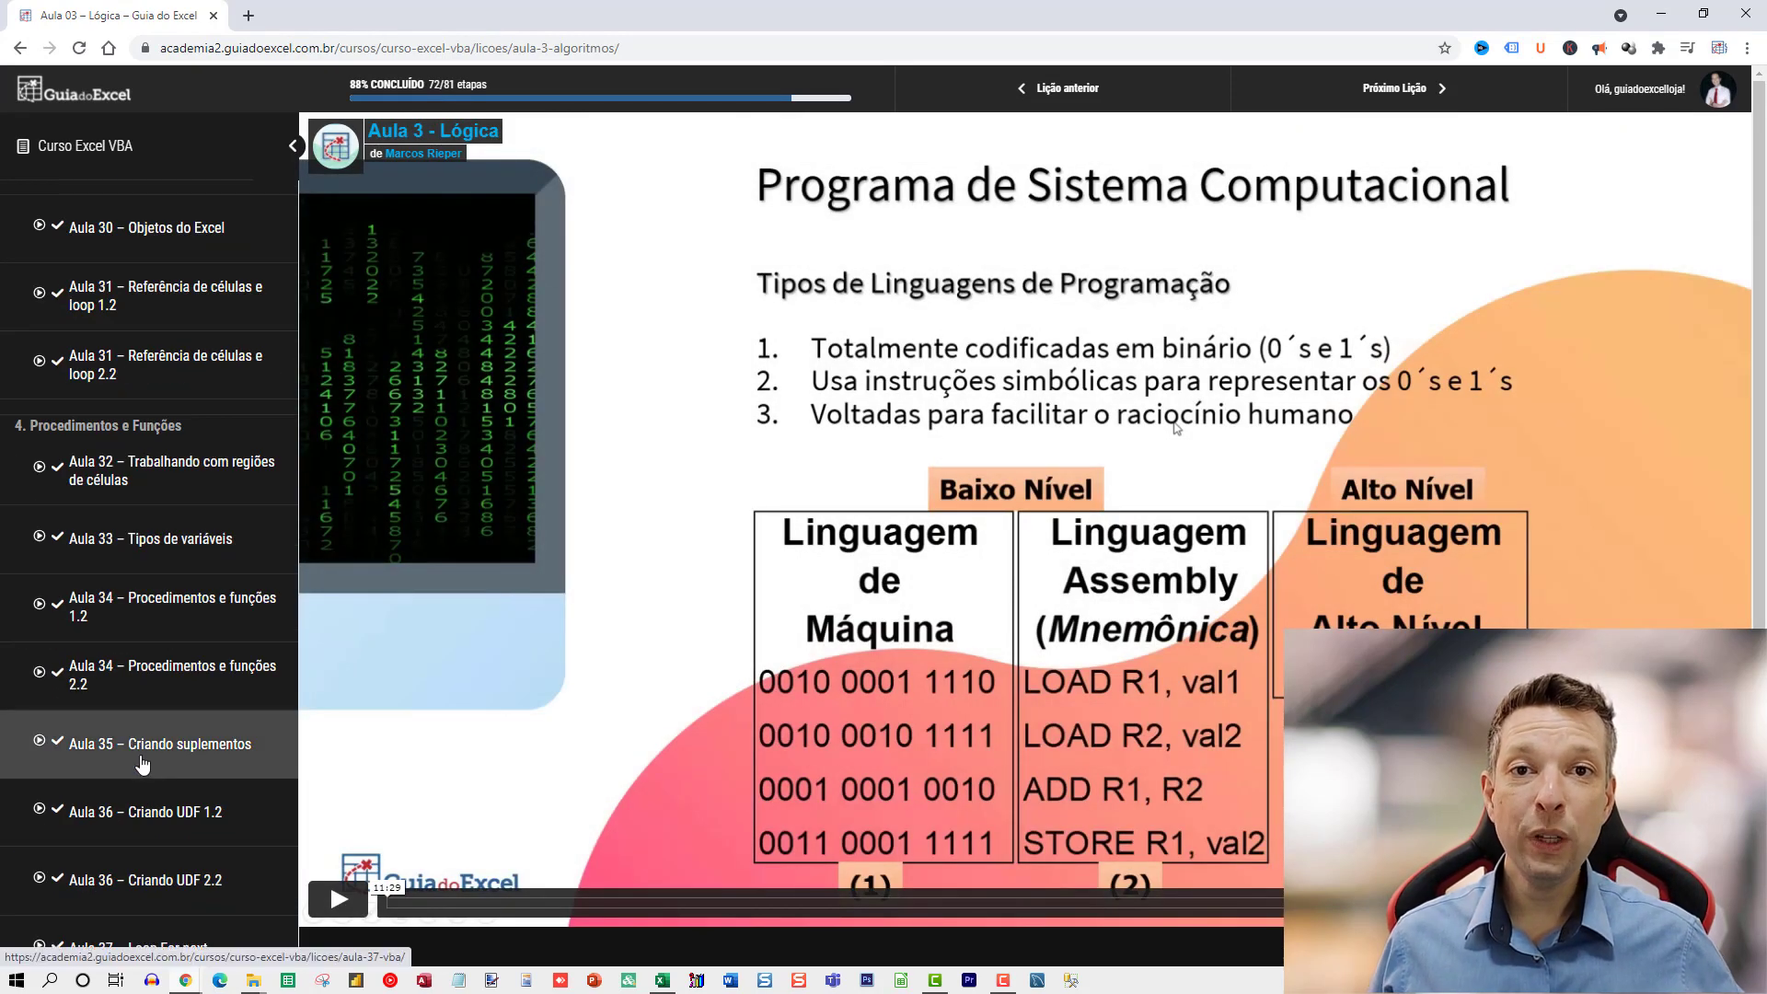
{"action": "scroll", "coordinate": [143, 759], "scroll_direction": "down", "scroll_amount": 4}
{"action": "scroll", "coordinate": [142, 766], "scroll_direction": "down", "scroll_amount": 5}
{"action": "left_click", "coordinate": [143, 897]}
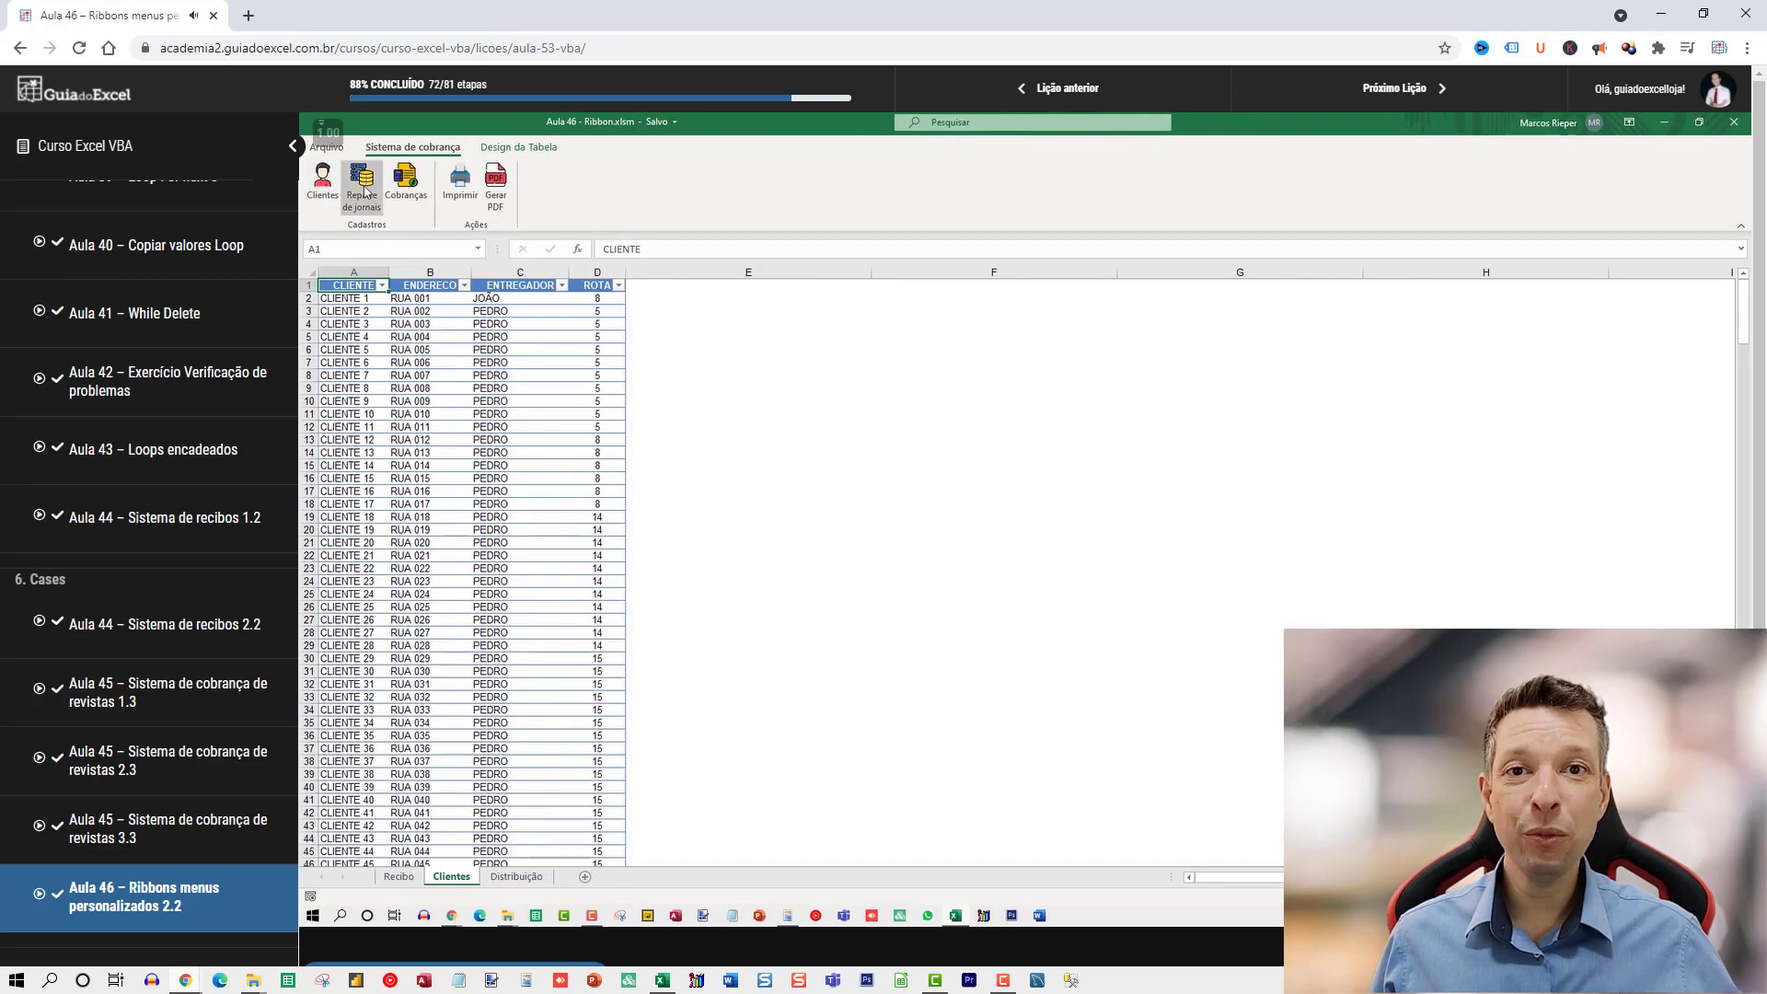